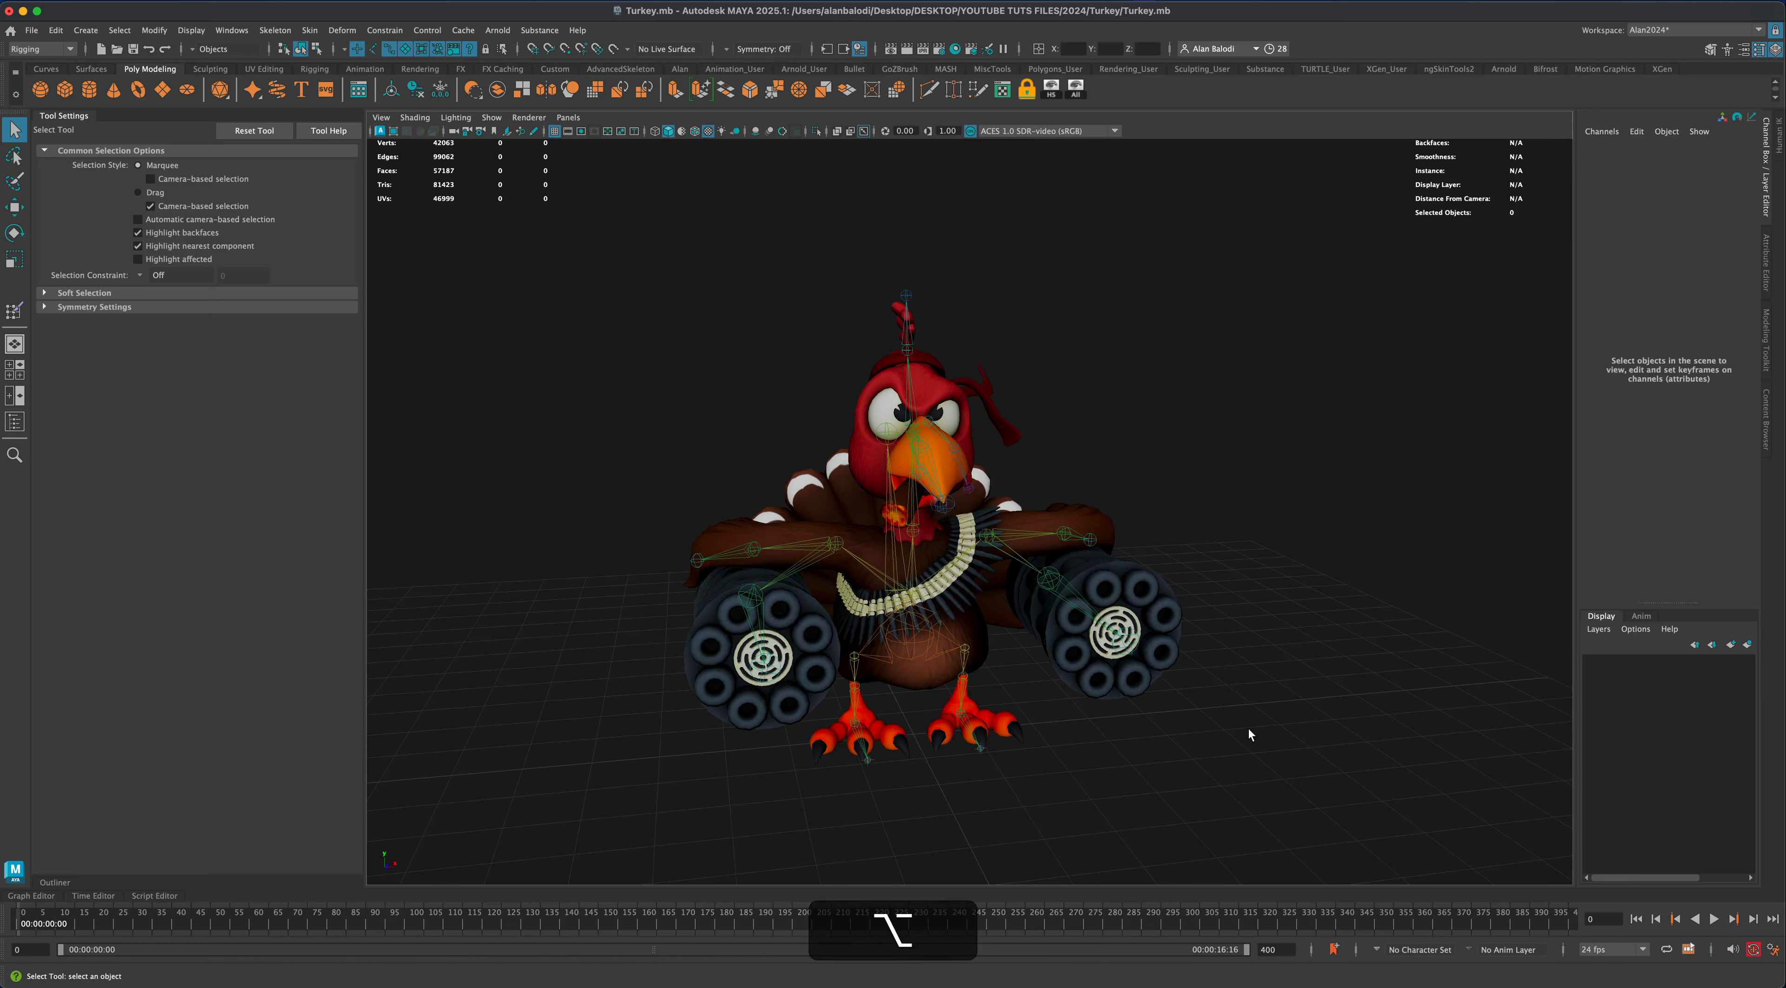
Select the tail joint, test the tail feathers' deformation by rotating it, and undo the rotation
{"action": "left_click_drag", "start_coordinate": [1248, 697], "coordinate": [1163, 653], "text": "alt"}
{"action": "left_click", "coordinate": [1023, 551]}
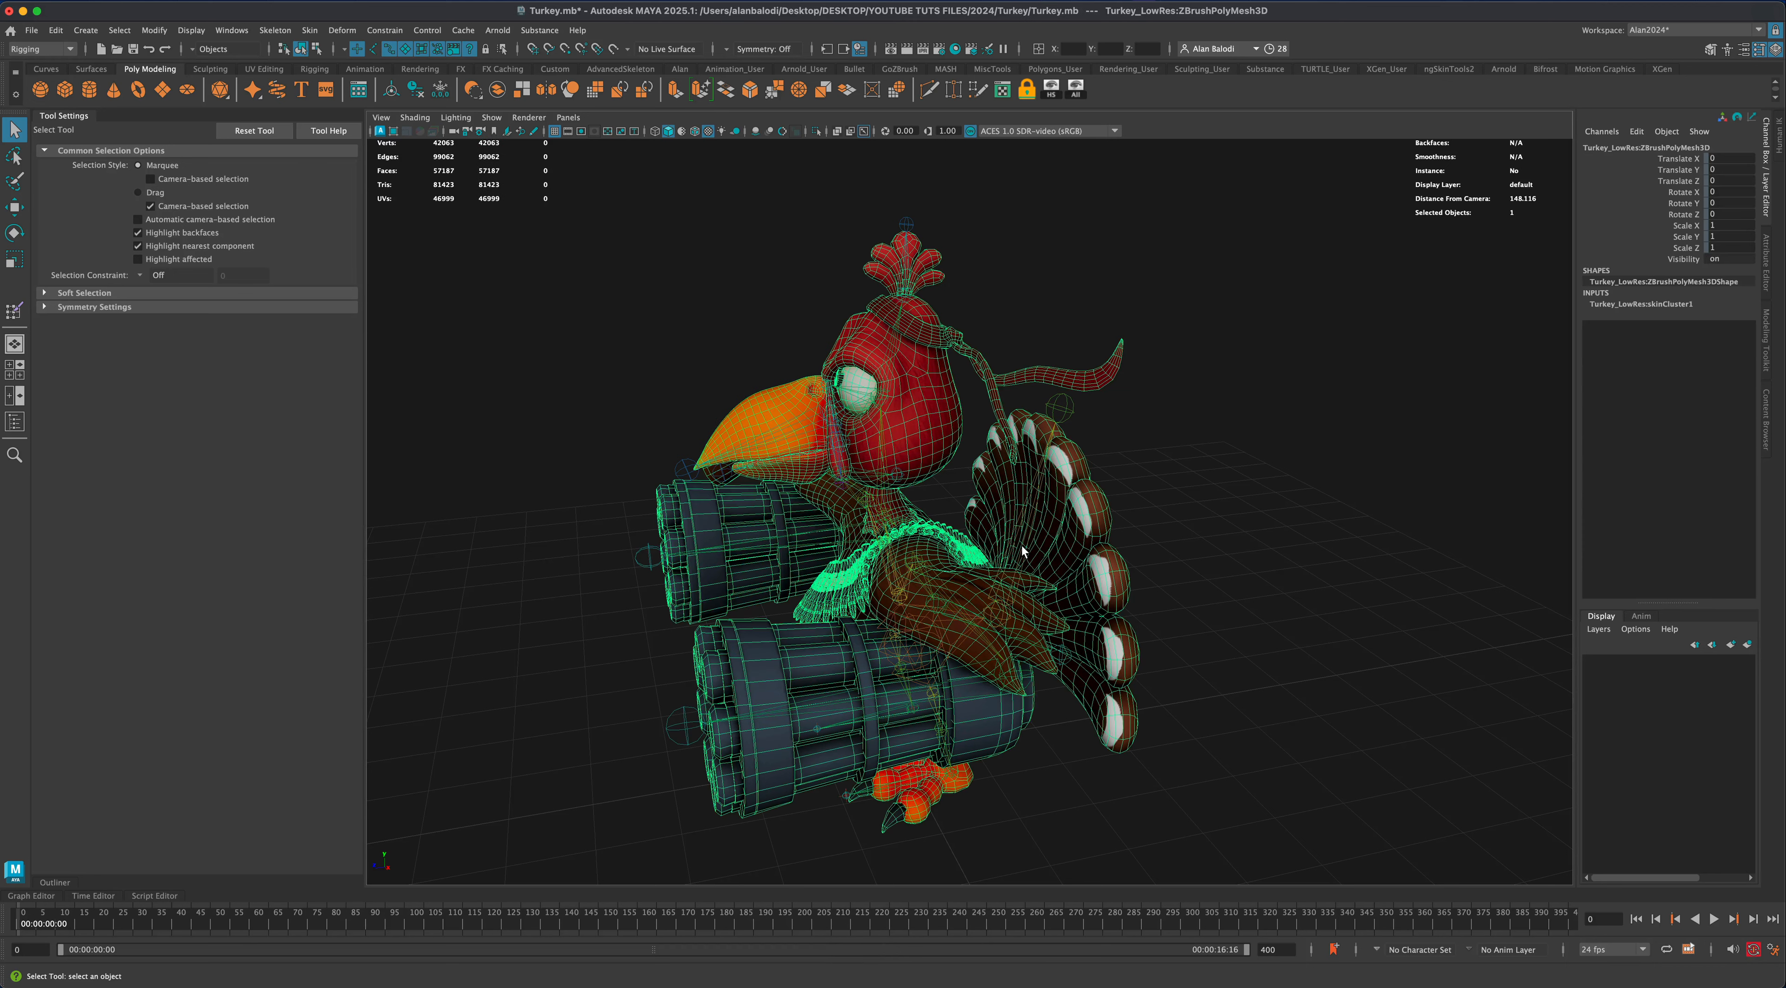
{"action": "left_click", "coordinate": [645, 421]}
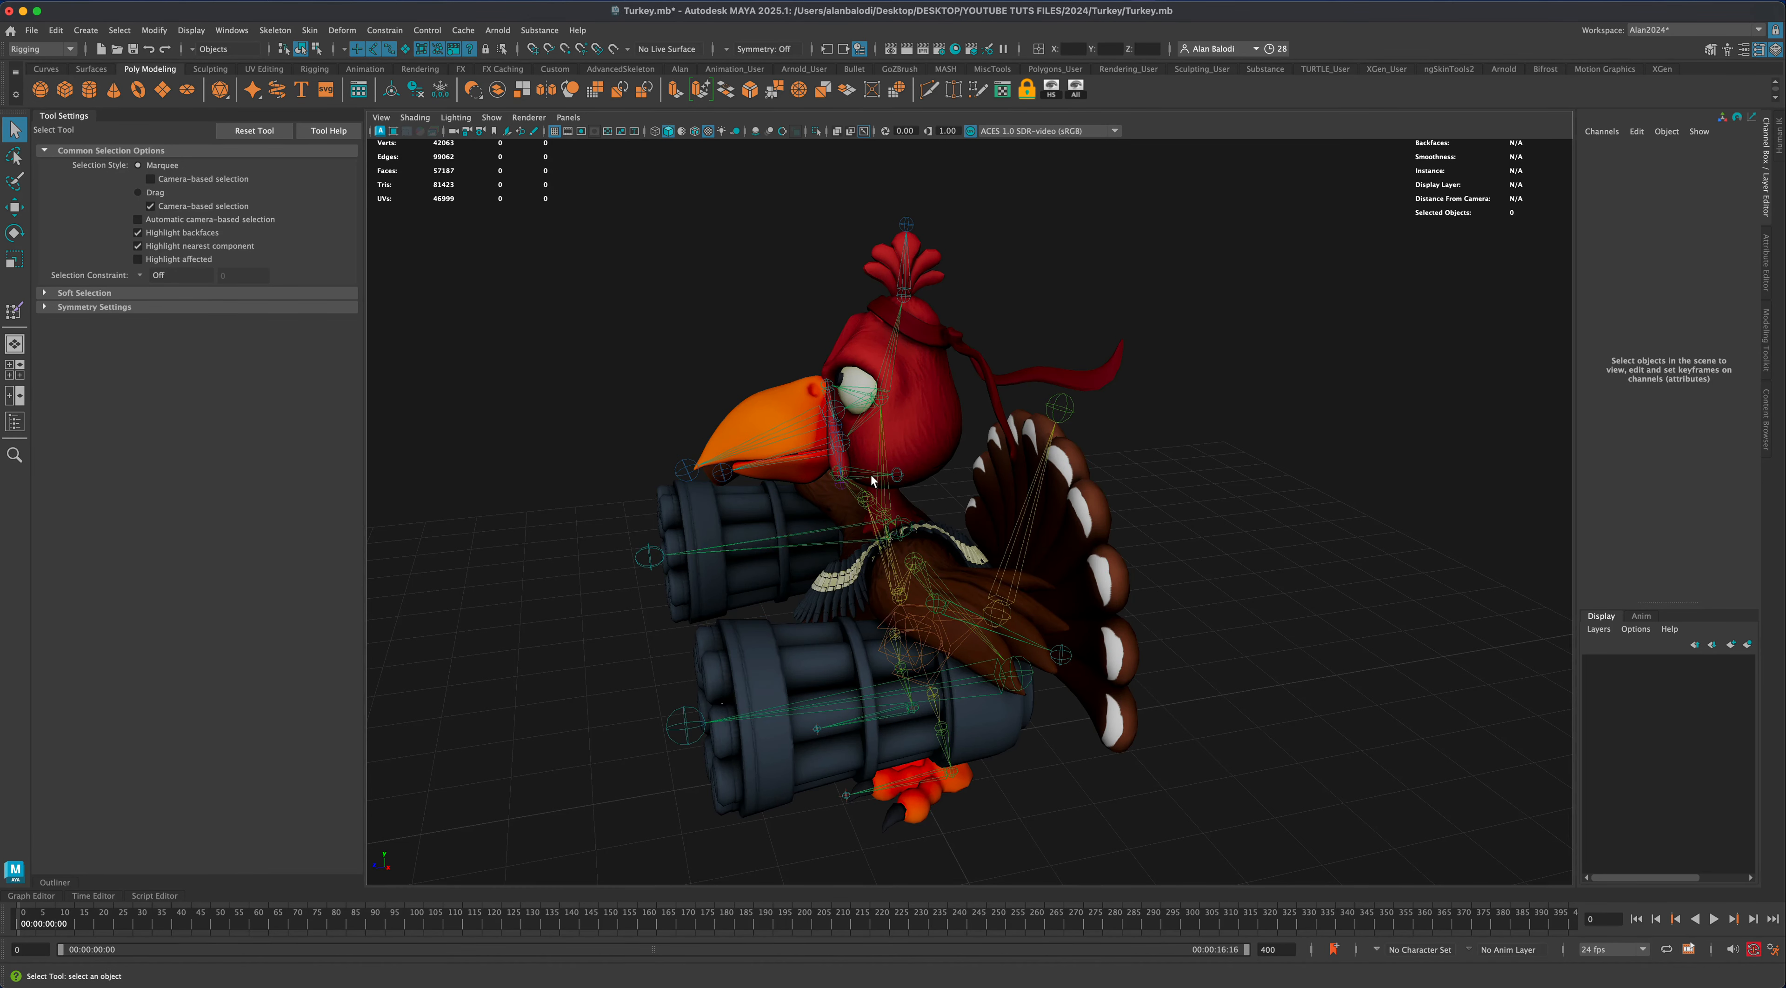
{"action": "left_click", "coordinate": [1021, 552]}
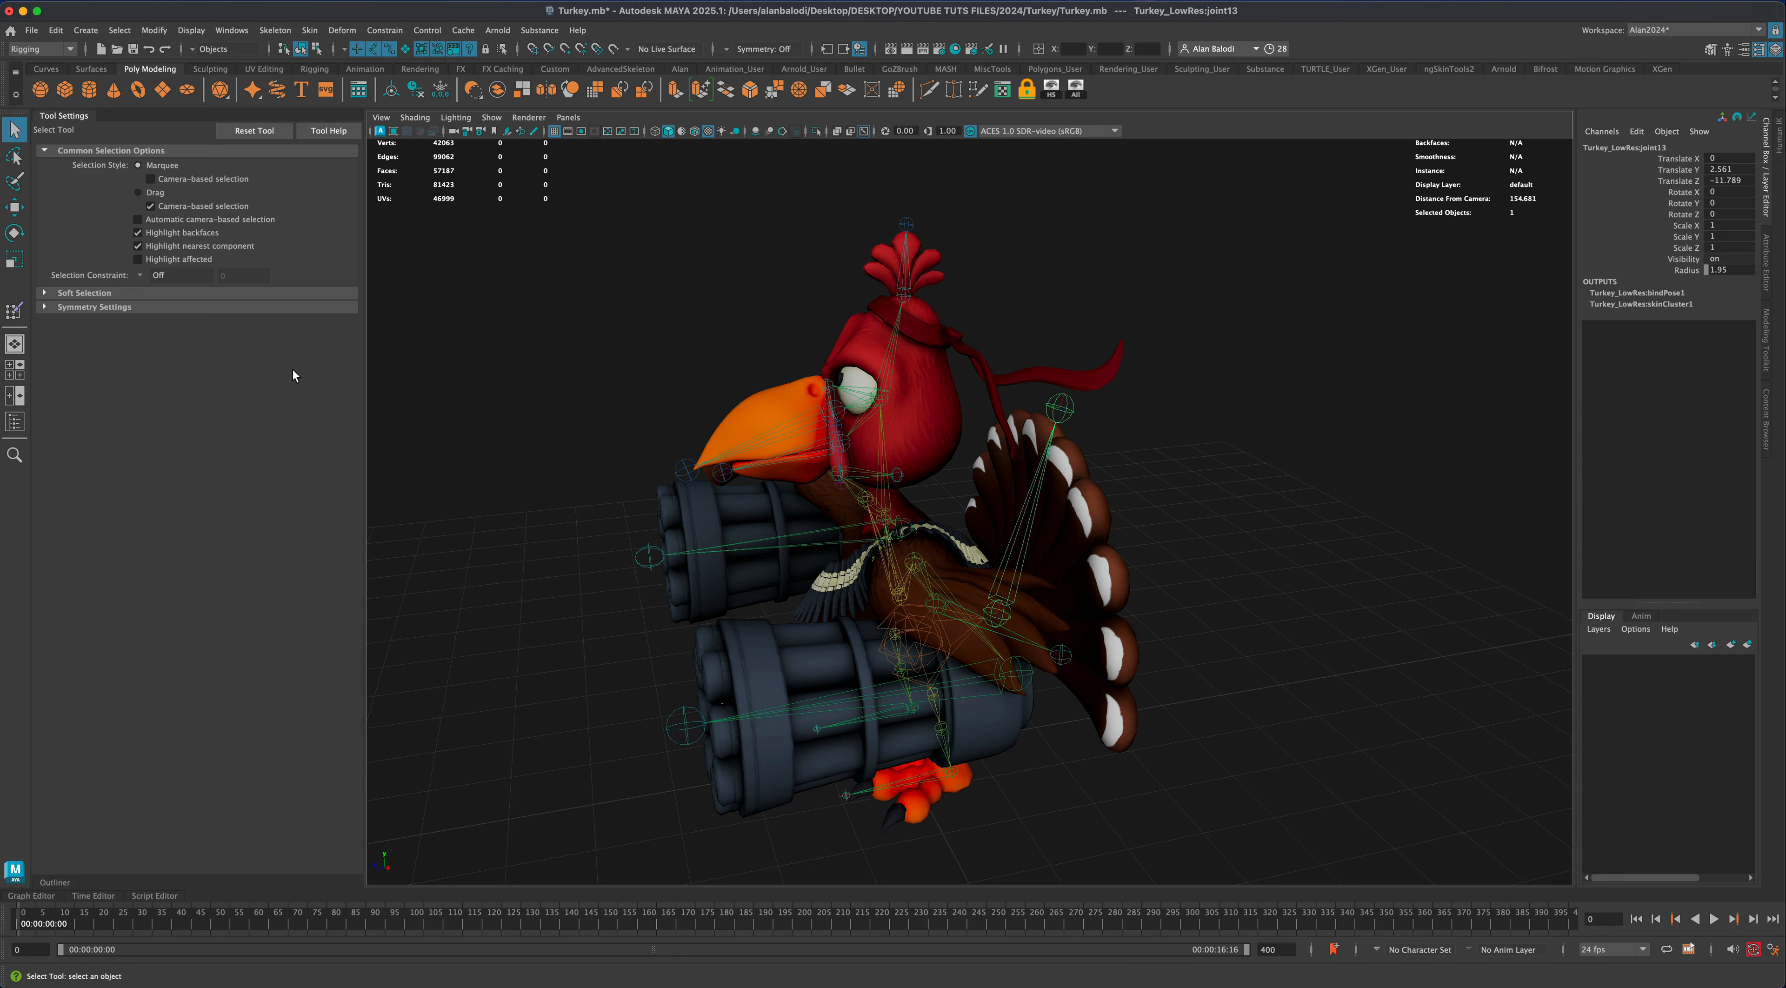
{"action": "left_click", "coordinate": [17, 236]}
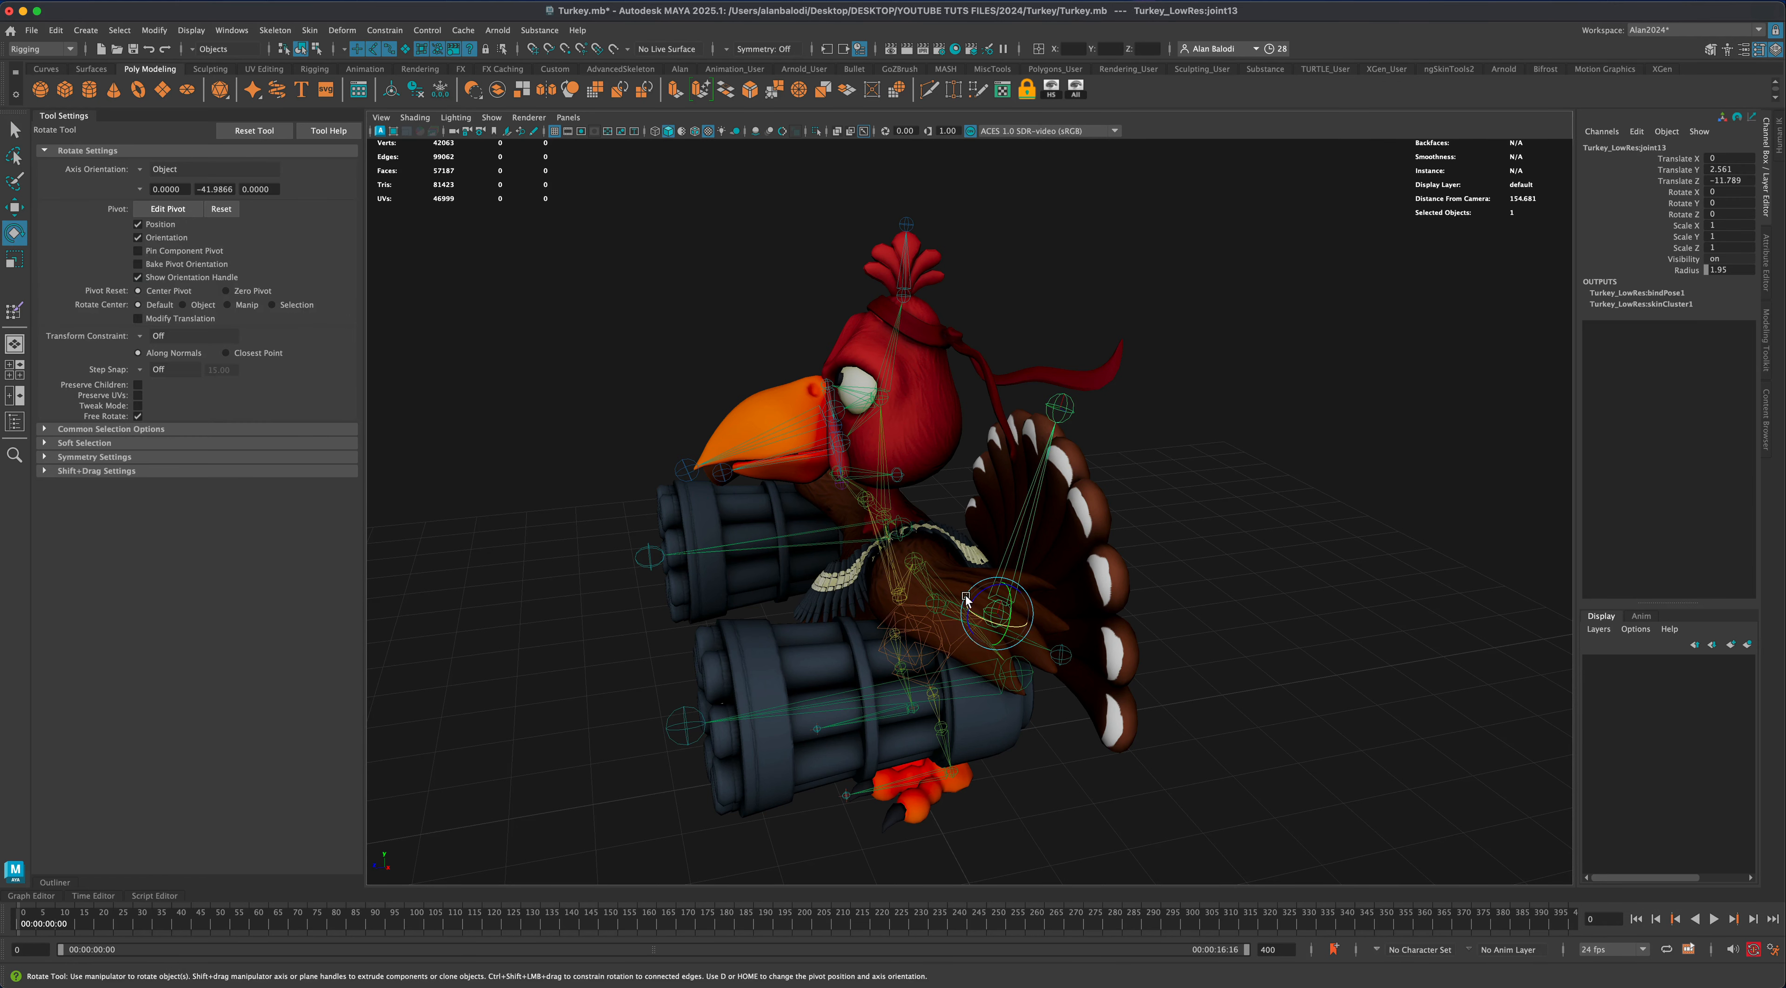
{"action": "left_click_drag", "start_coordinate": [973, 601], "coordinate": [1062, 535]}
{"action": "key", "text": "super+z"}
{"action": "key", "text": "q"}
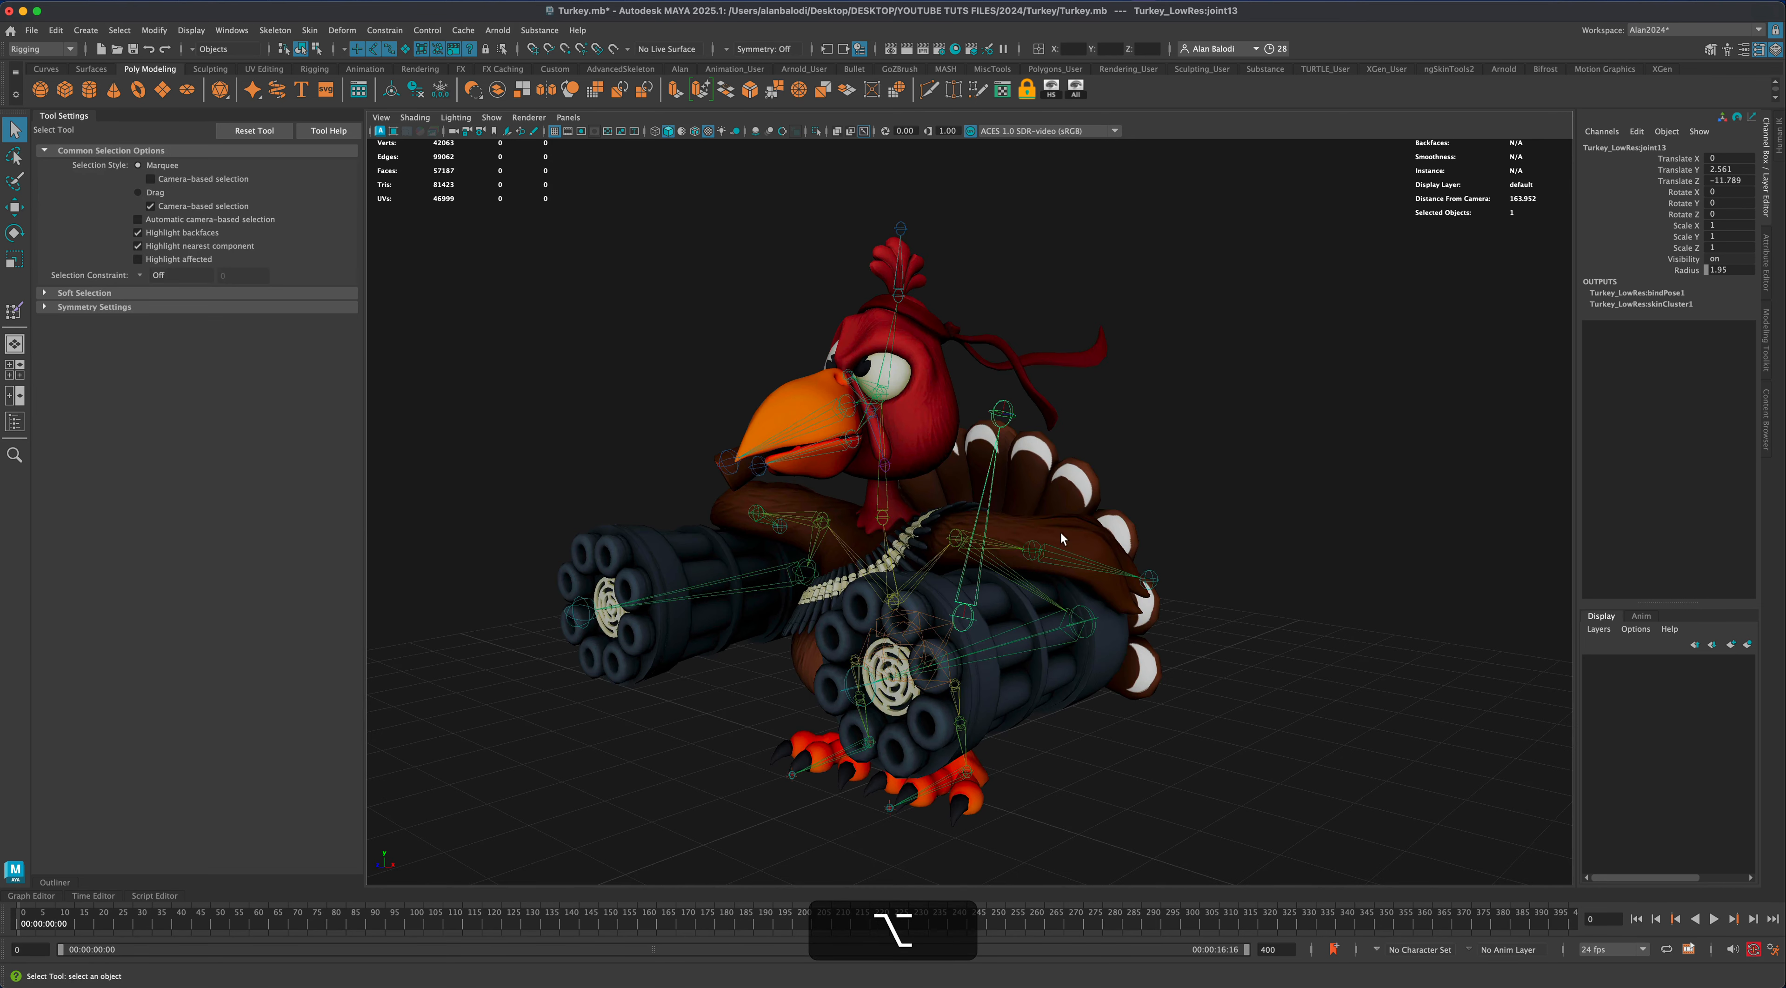
Switch the turkey mesh to face selection and select the complete geometry of all the tail feathers
{"action": "left_click", "coordinate": [1068, 495]}
{"action": "right_click", "coordinate": [1070, 492]}
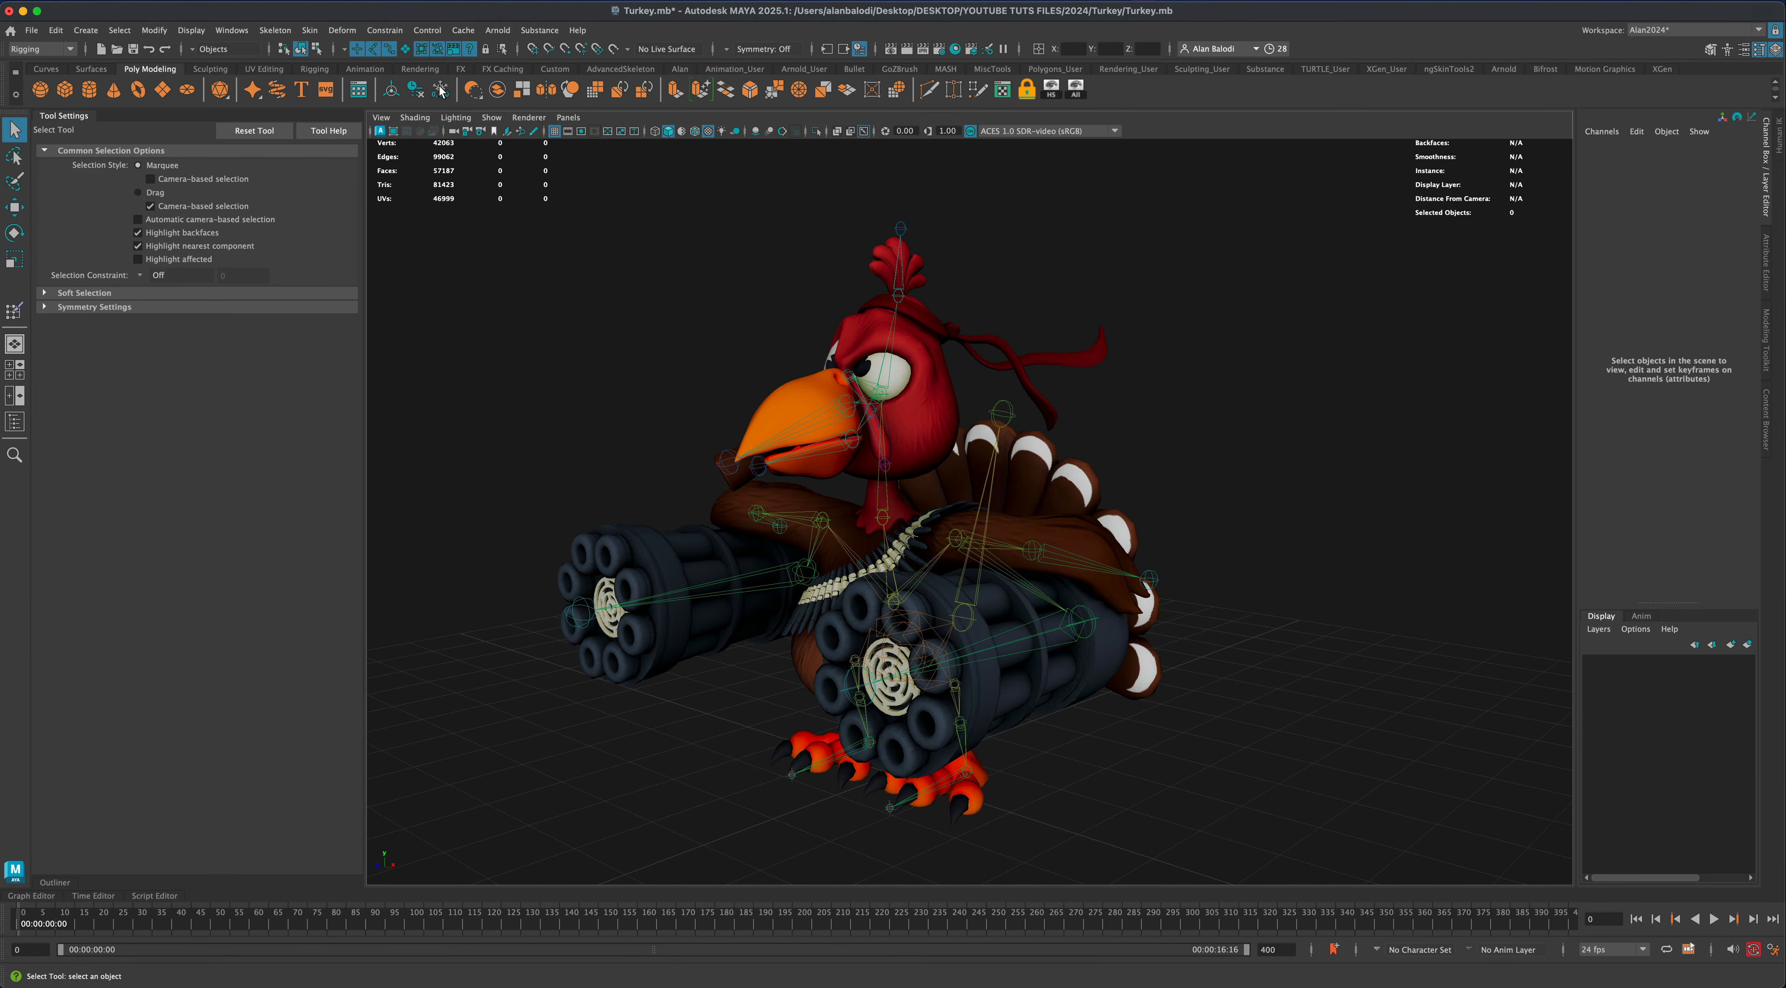
{"action": "left_click_drag", "start_coordinate": [1082, 485], "coordinate": [1103, 487], "text": "alt"}
{"action": "left_click", "coordinate": [1085, 493]}
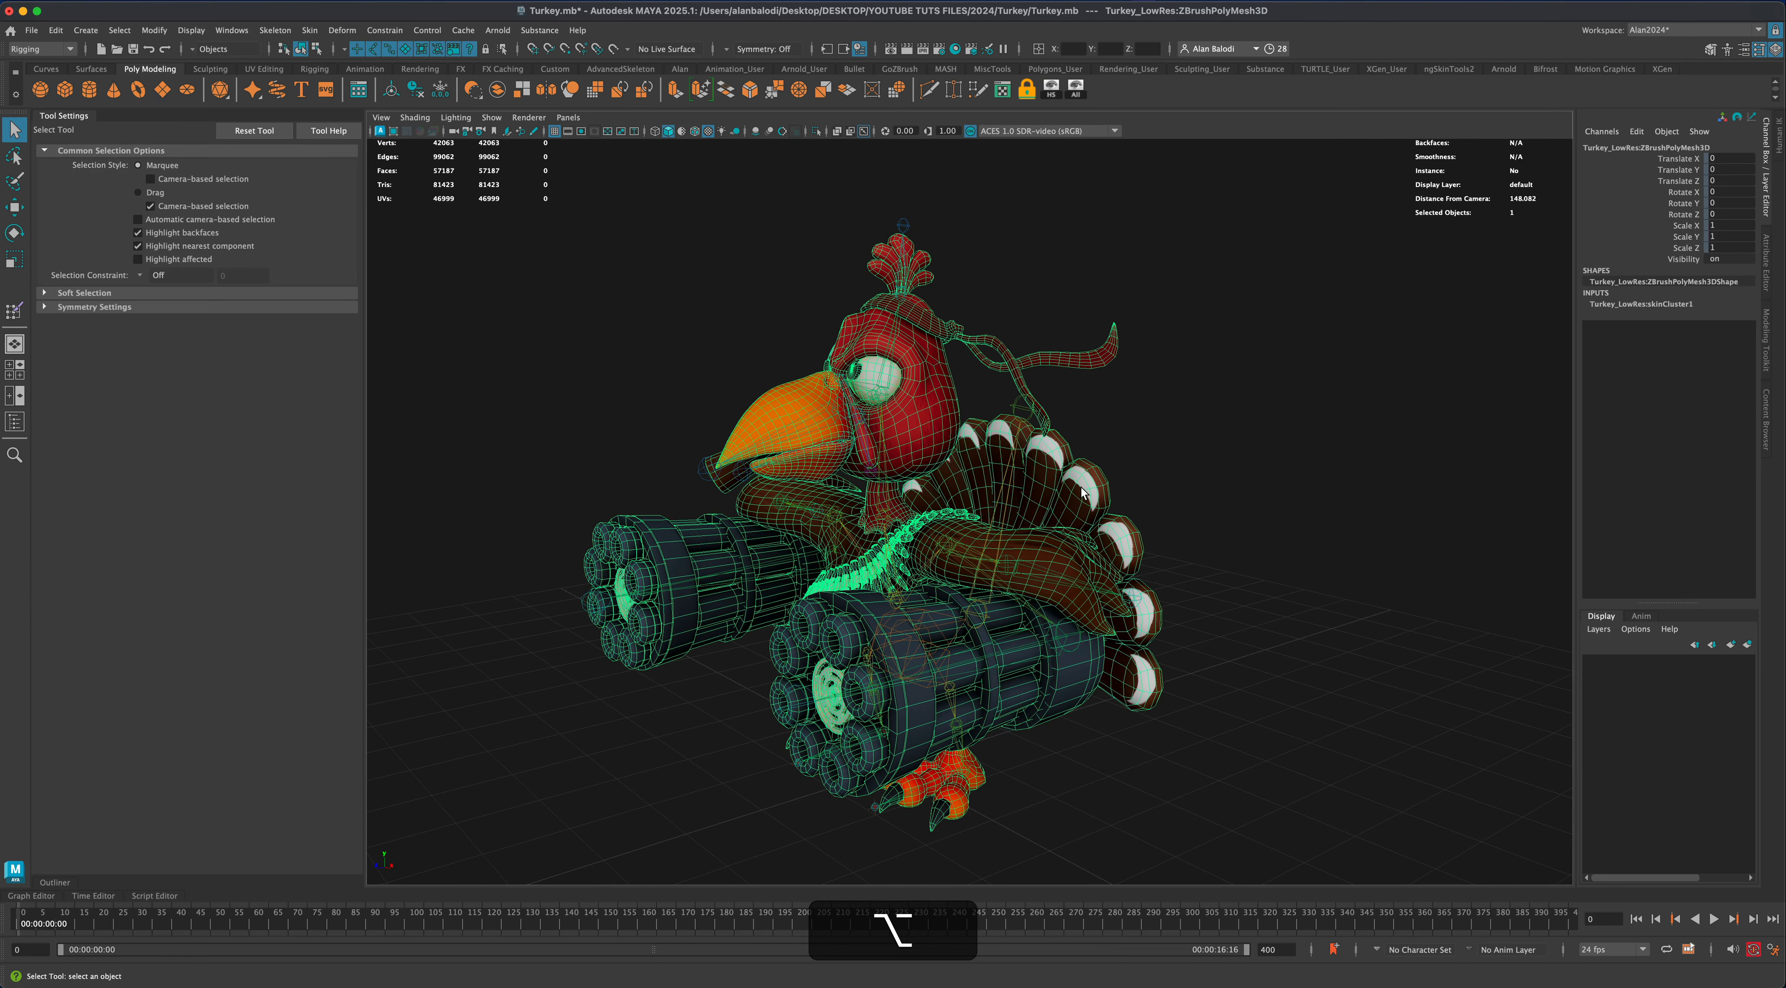
{"action": "right_click", "coordinate": [1085, 495]}
{"action": "left_click", "coordinate": [1089, 497]}
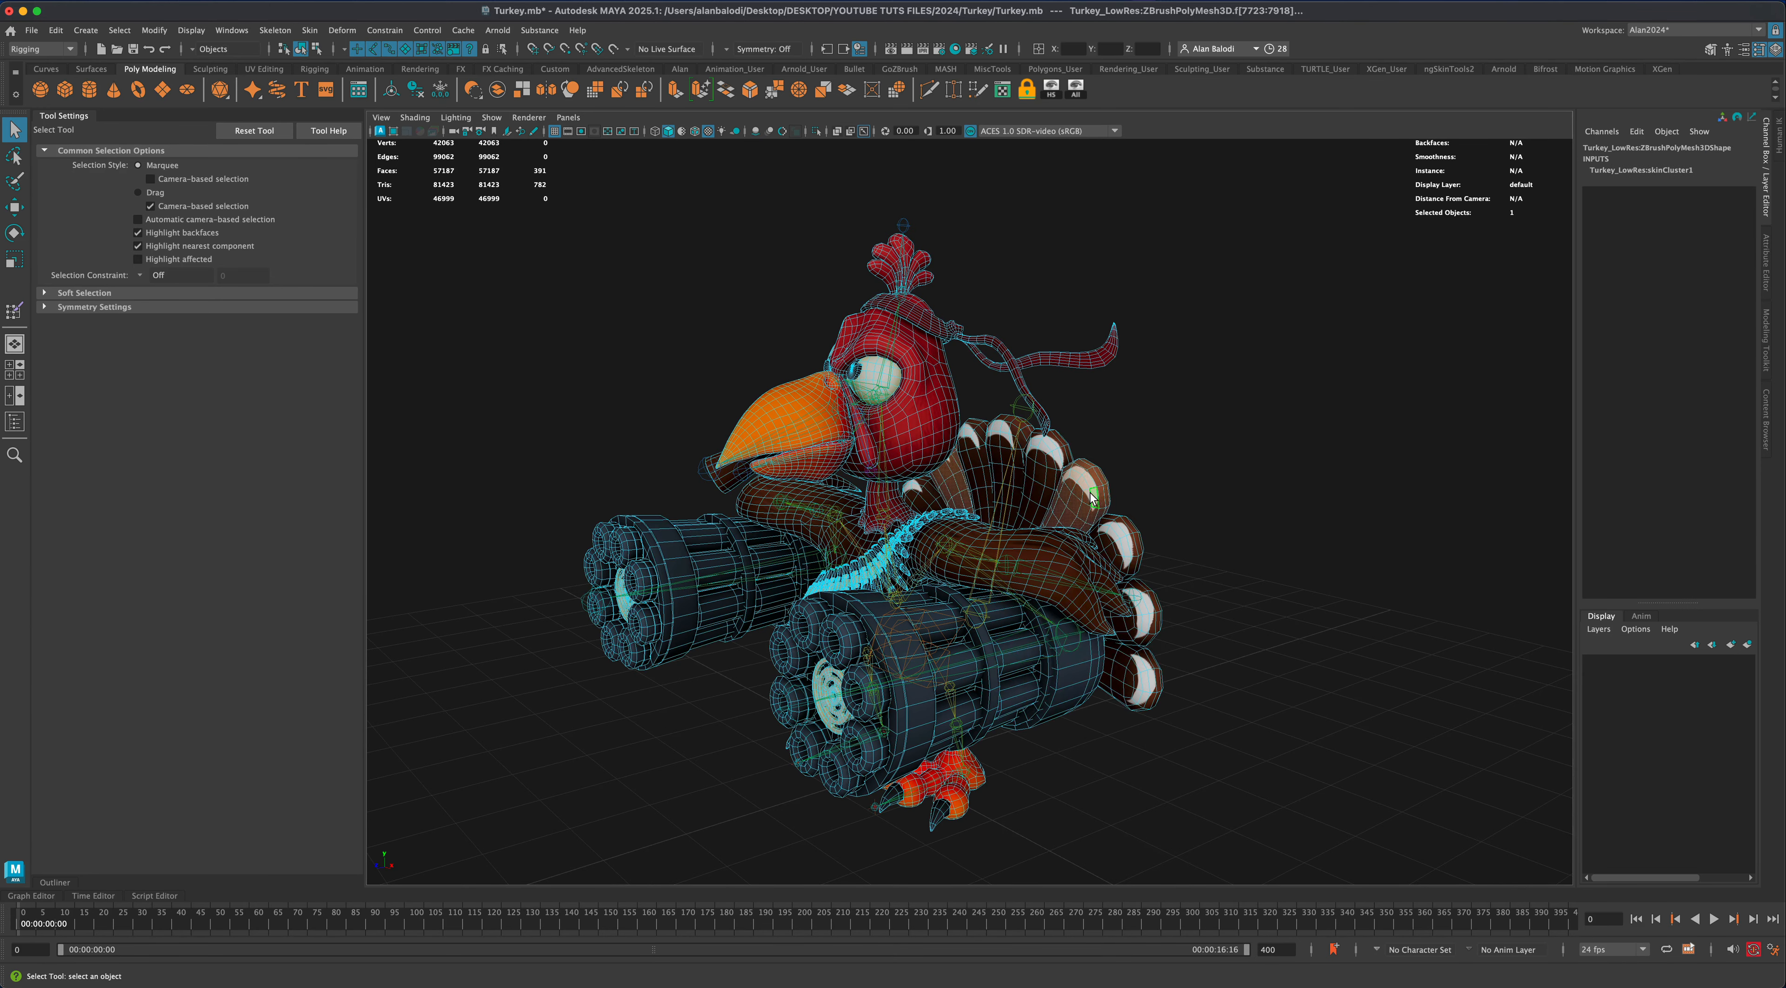
{"action": "left_click_drag", "start_coordinate": [1091, 500], "coordinate": [1118, 561], "text": "alt"}
{"action": "double_click", "coordinate": [1116, 563], "text": "shift"}
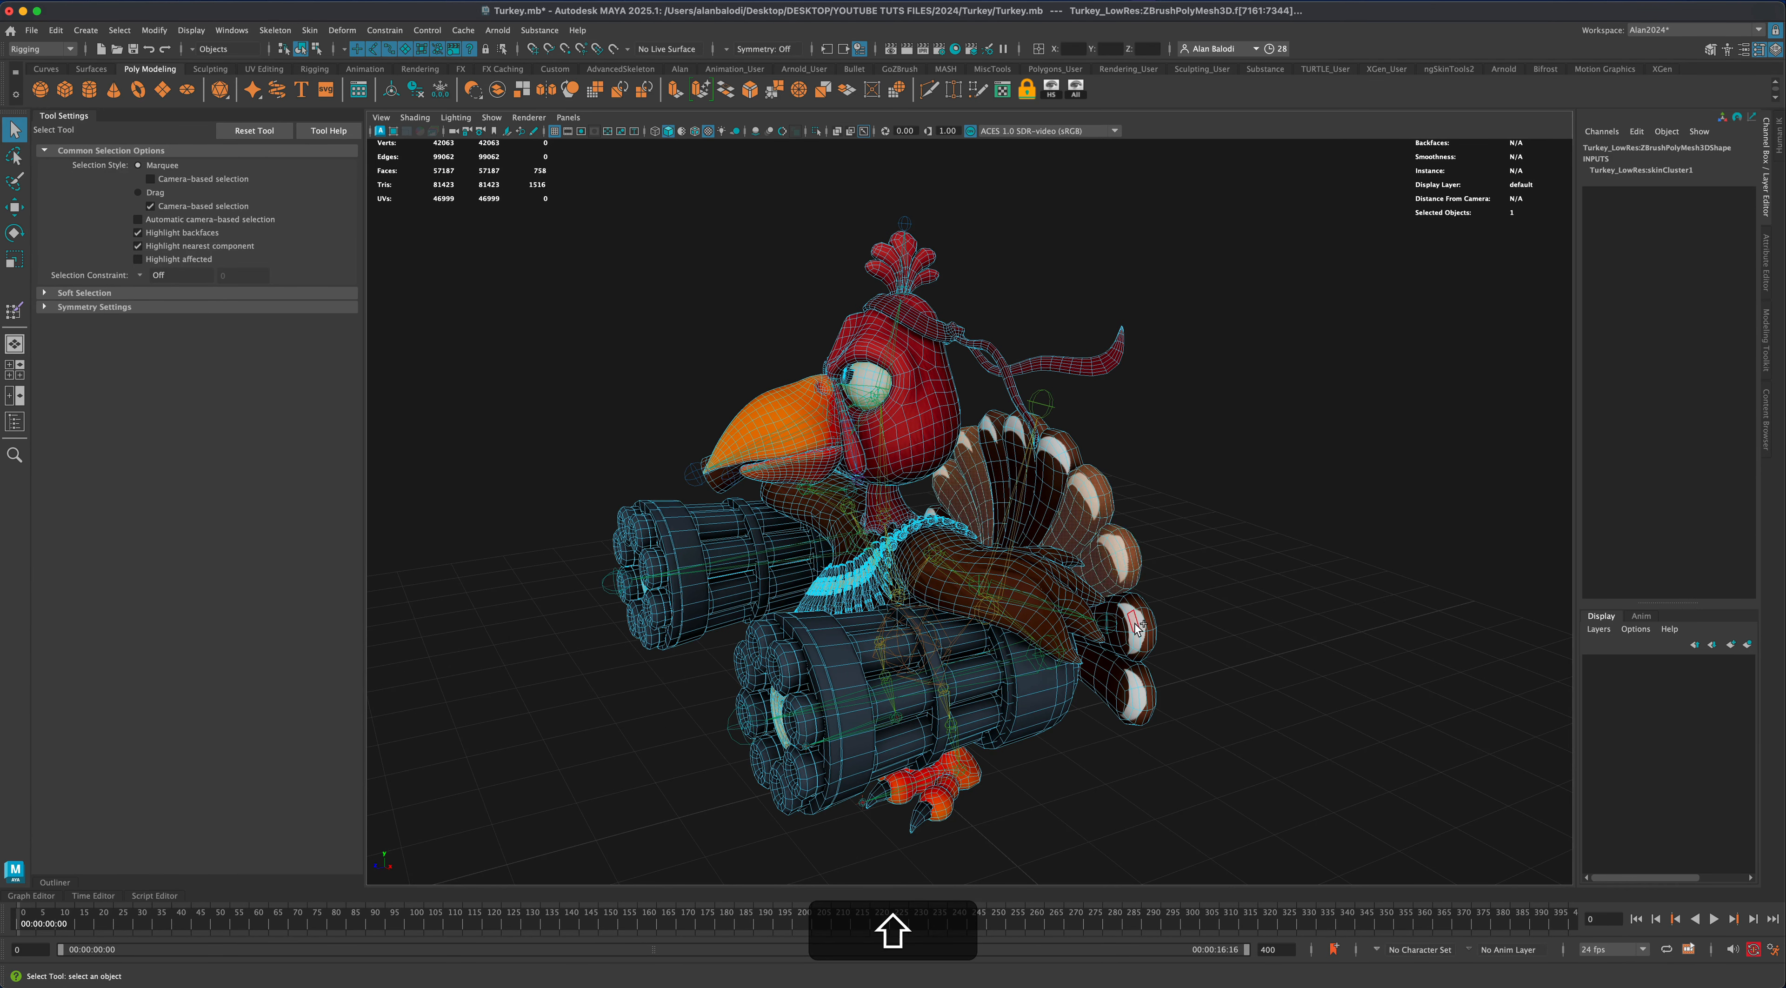
{"action": "double_click", "coordinate": [1138, 626], "text": "shift"}
{"action": "double_click", "coordinate": [1132, 681], "text": "shift"}
{"action": "double_click", "coordinate": [1058, 484], "text": "shift"}
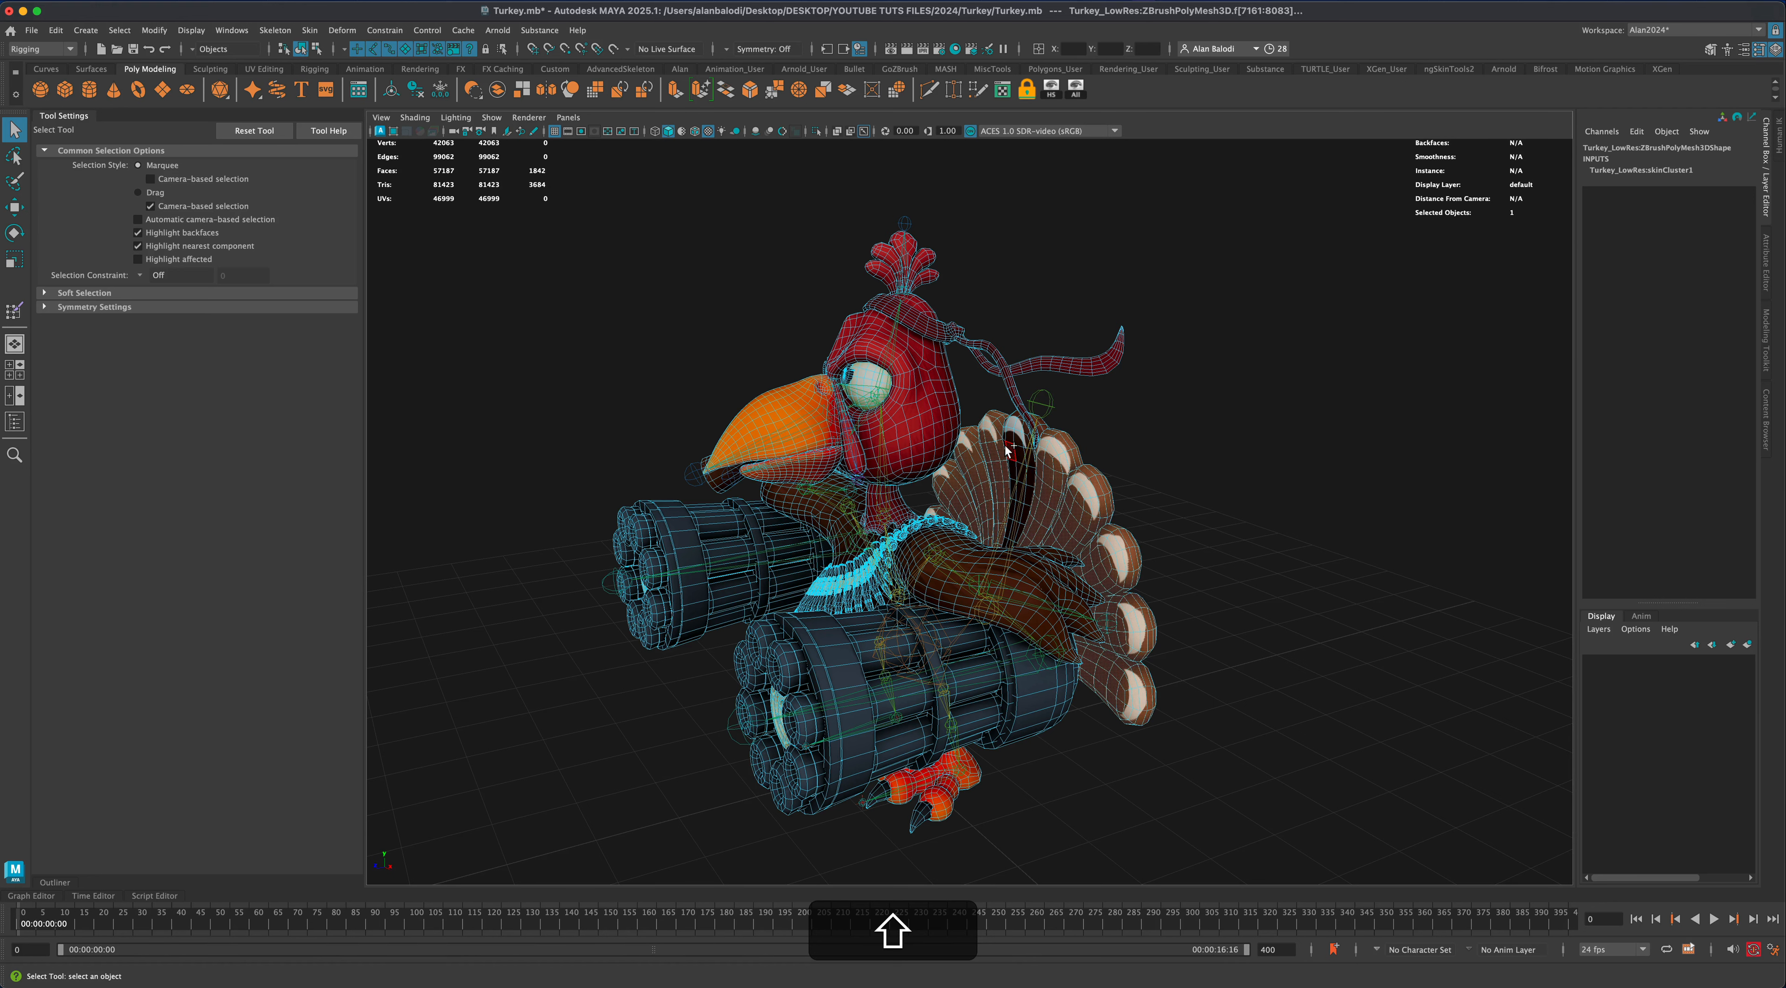
{"action": "double_click", "coordinate": [1014, 453], "text": "shift"}
{"action": "left_click_drag", "start_coordinate": [1248, 544], "coordinate": [1173, 550], "text": "alt+shift"}
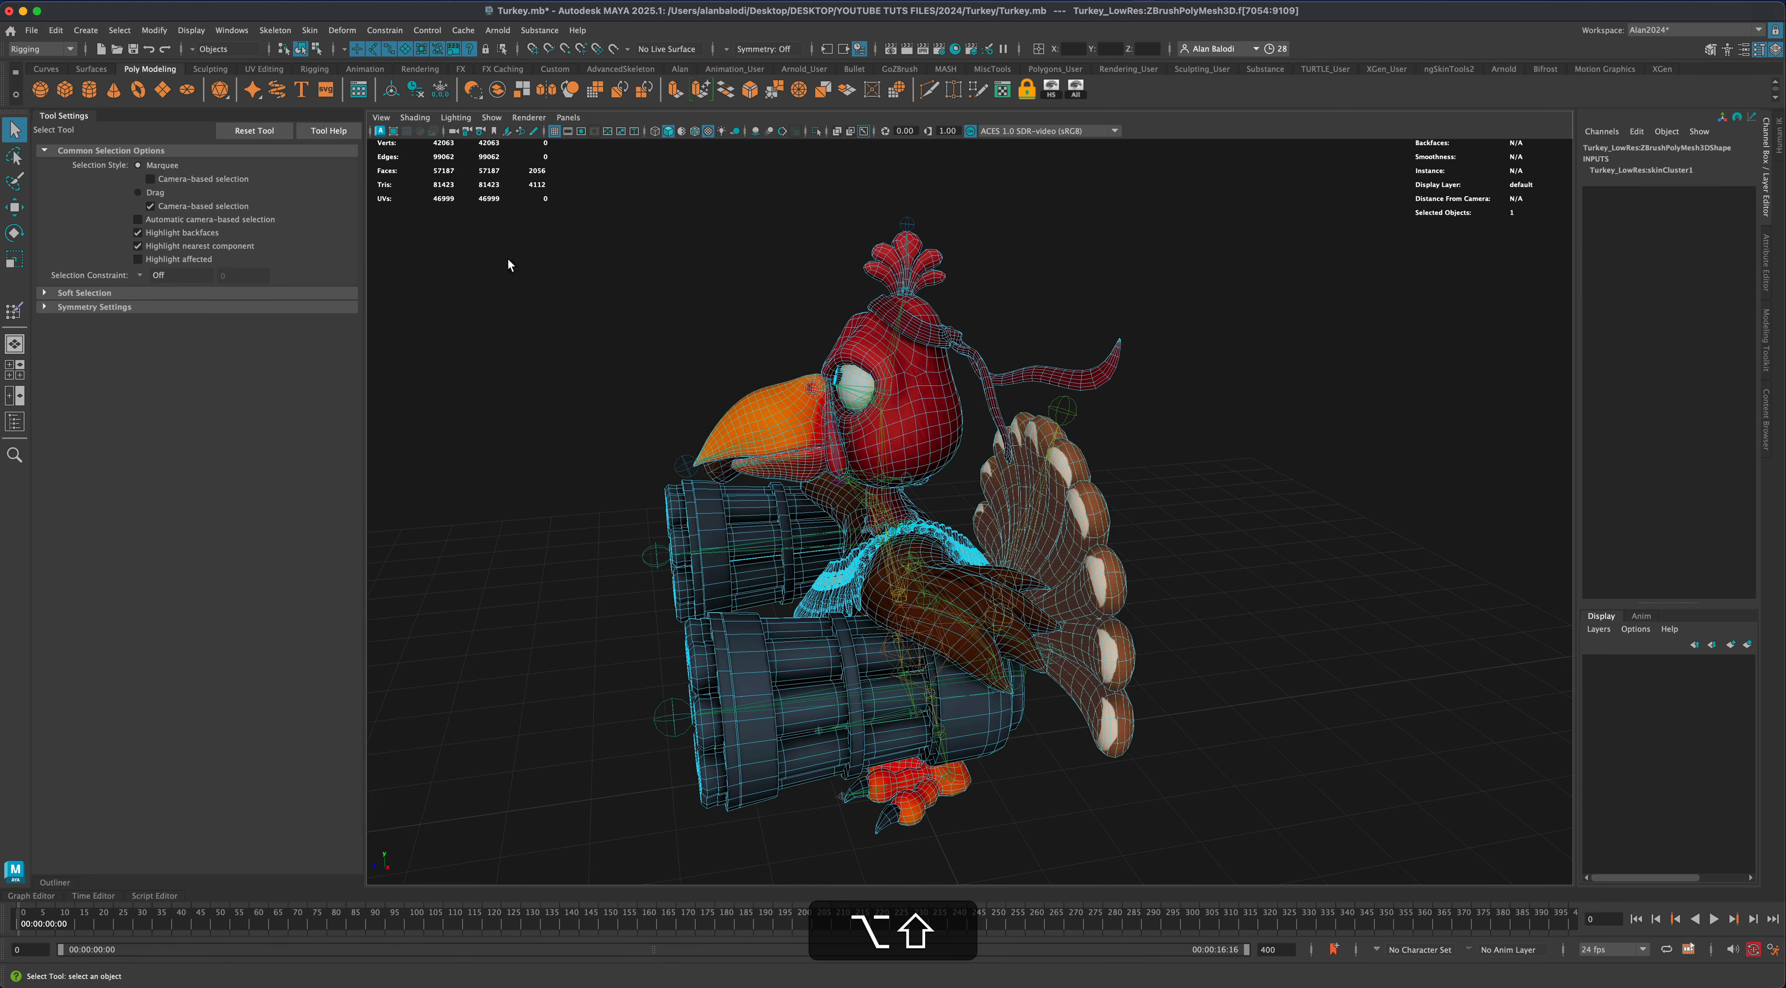
Invert the face selection so everything except the tail feathers is selected
{"action": "left_click", "coordinate": [119, 30]}
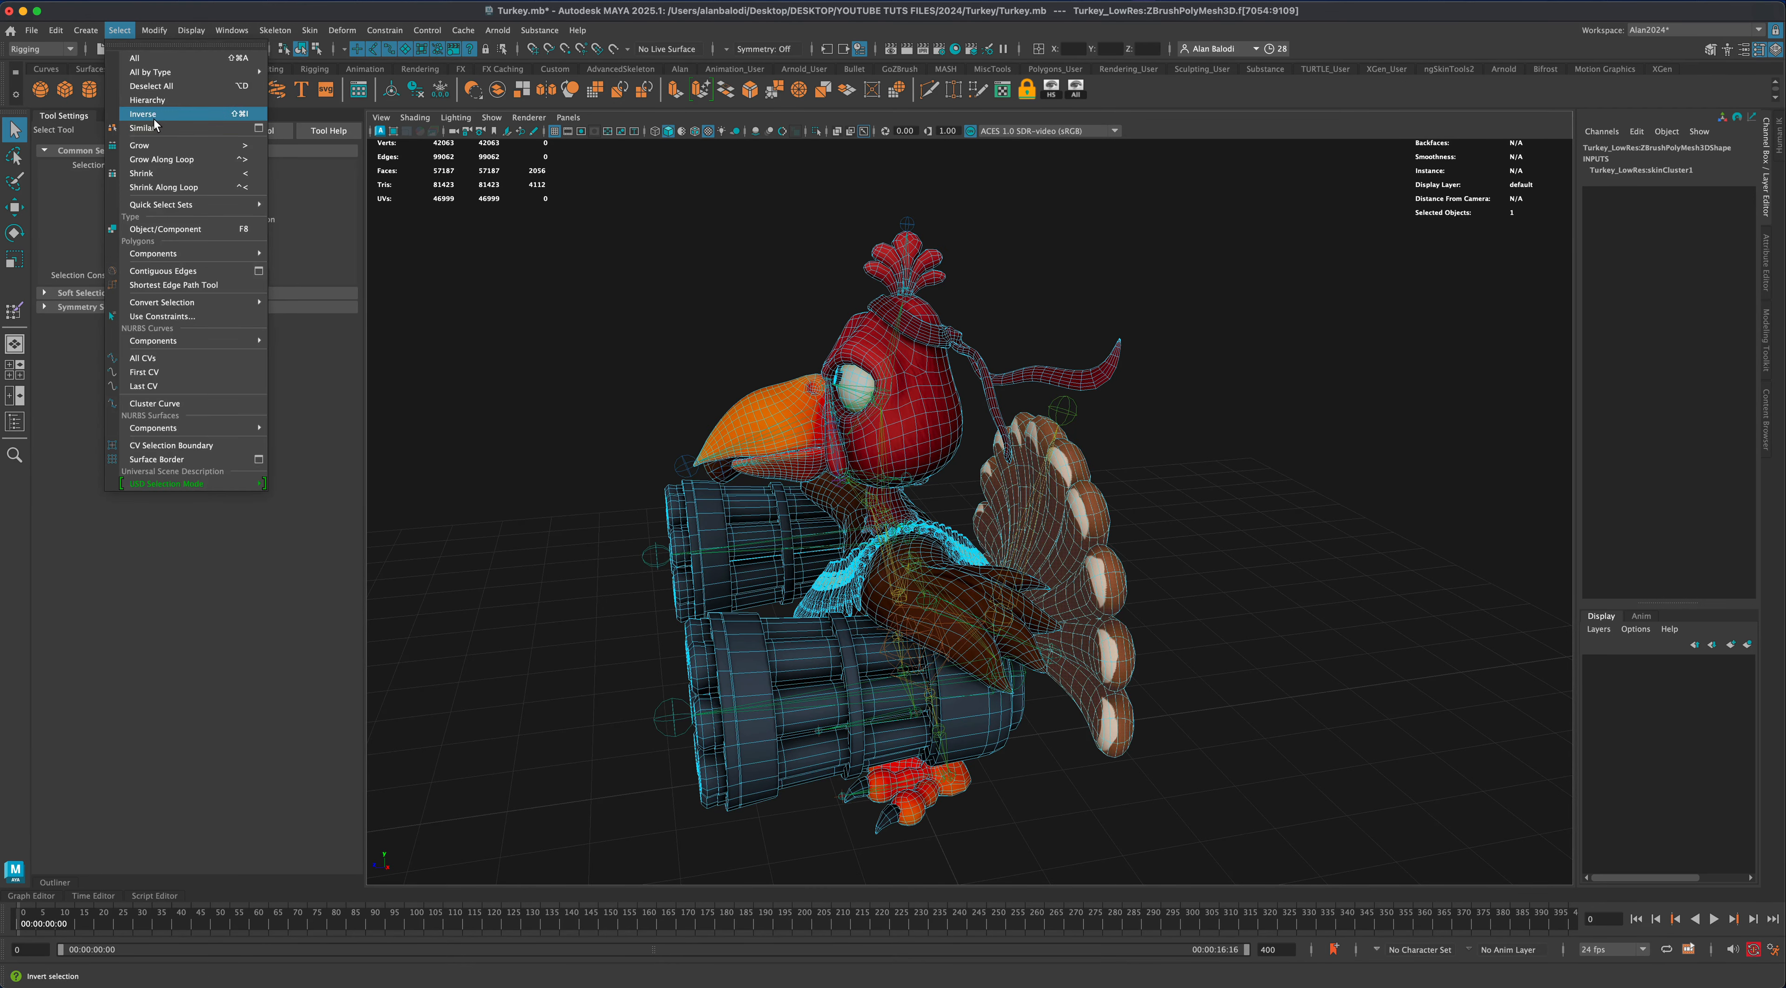
{"action": "left_click", "coordinate": [143, 114]}
{"action": "left_click_drag", "start_coordinate": [1014, 553], "coordinate": [893, 433], "text": "alt"}
{"action": "left_click_drag", "start_coordinate": [662, 508], "coordinate": [680, 507], "text": "alt"}
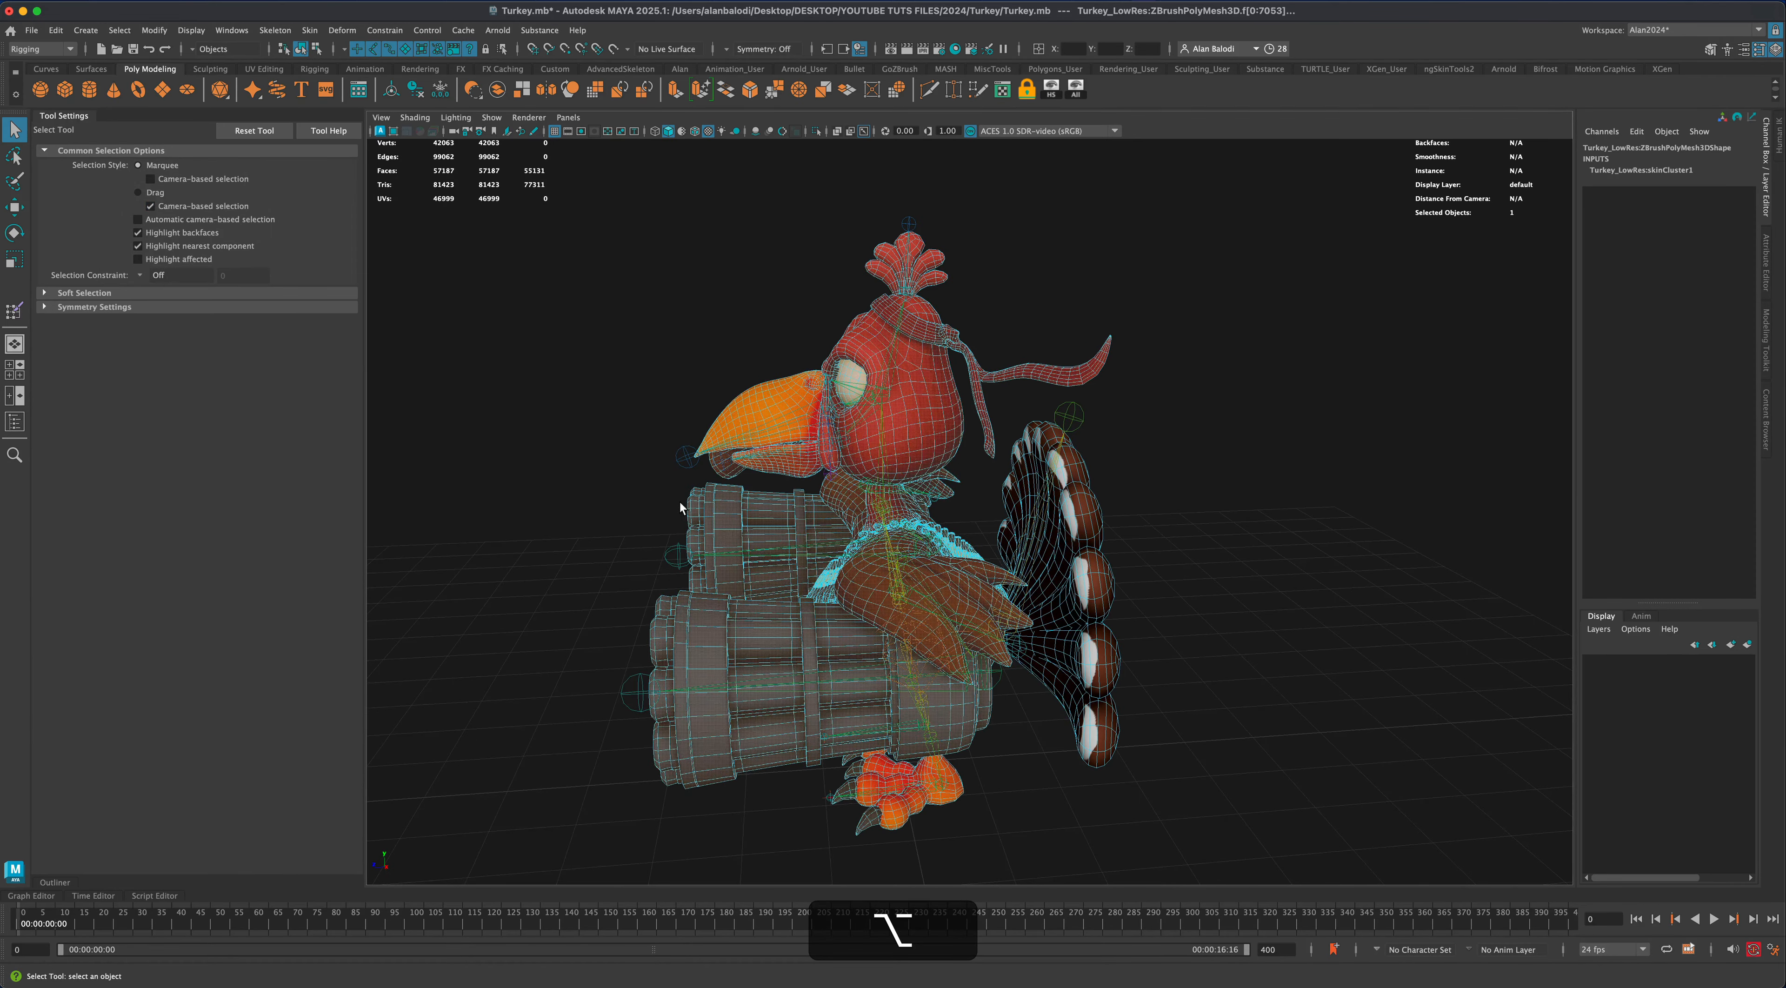
Open the Paint Skin Weights tool on the inverted selection, choose the tail joint's influence, and inspect its weights around the model
{"action": "left_click", "coordinate": [12, 314]}
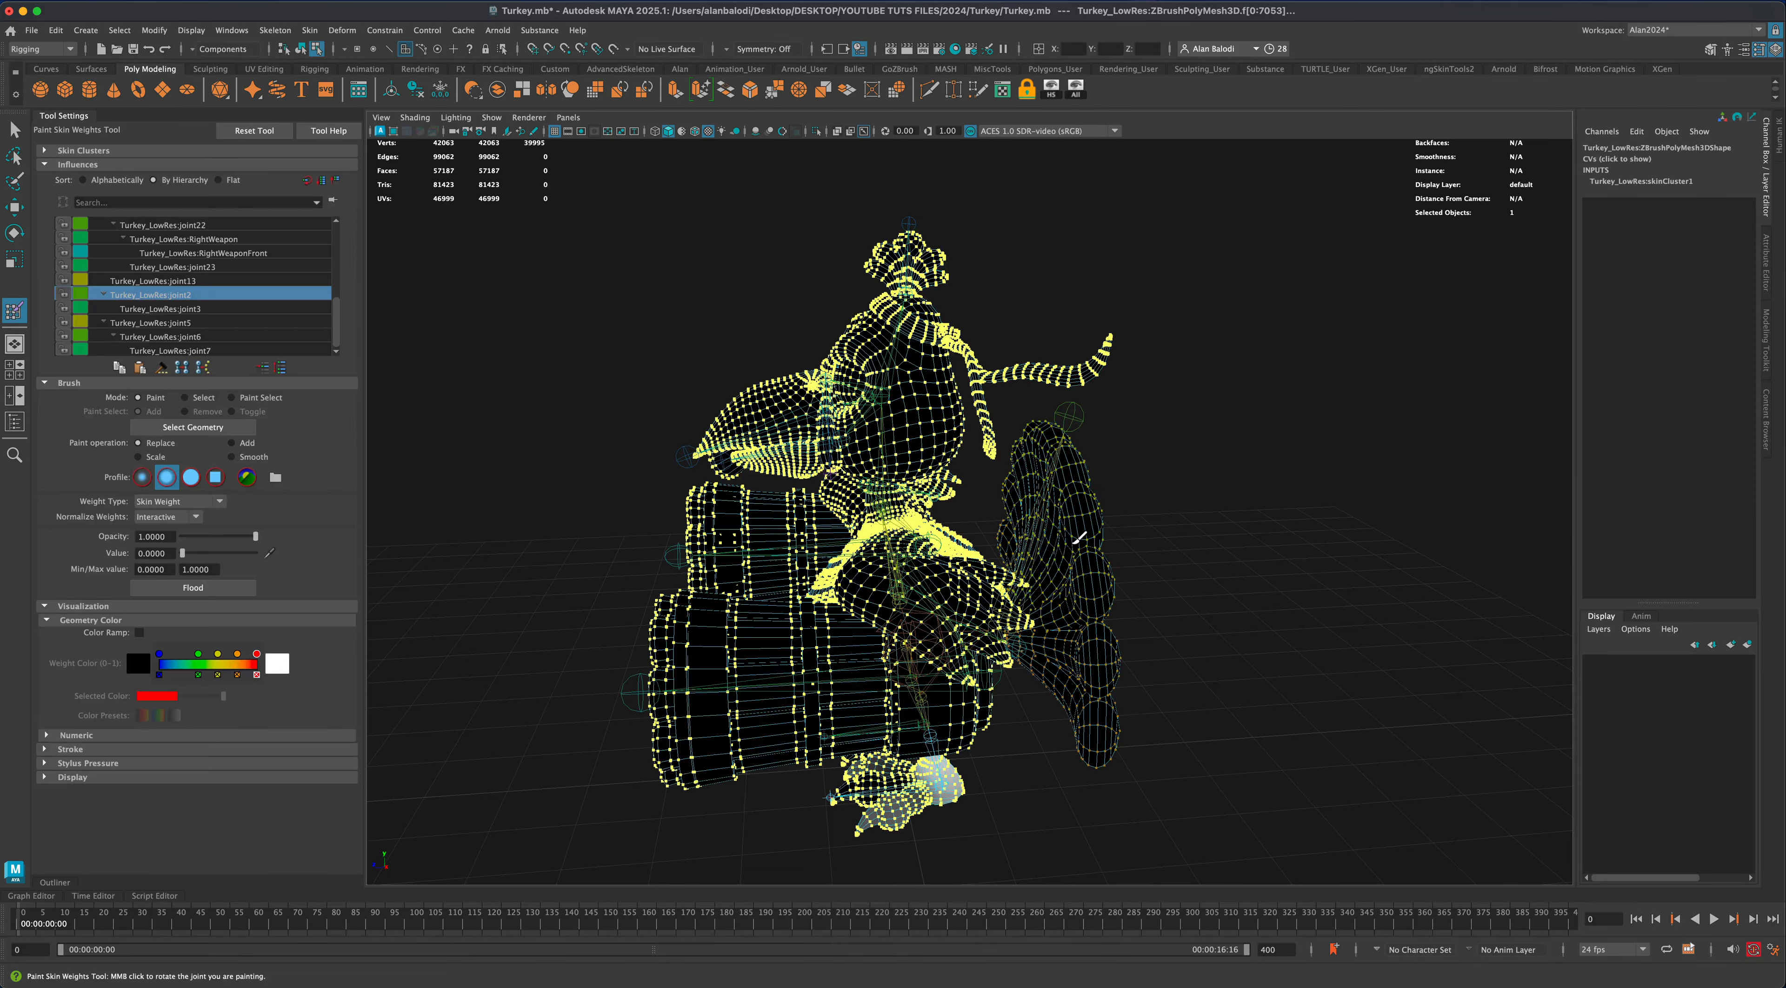
{"action": "mouse_move", "coordinate": [1164, 537]}
{"action": "left_mouse_down", "text": "alt"}
{"action": "mouse_move", "coordinate": [1203, 558]}
{"action": "mouse_move", "coordinate": [1048, 555]}
{"action": "left_mouse_up", "text": "alt"}
{"action": "right_click_drag", "start_coordinate": [1029, 563], "coordinate": [1137, 576]}
{"action": "left_click_drag", "start_coordinate": [1201, 590], "coordinate": [1216, 590], "text": "alt"}
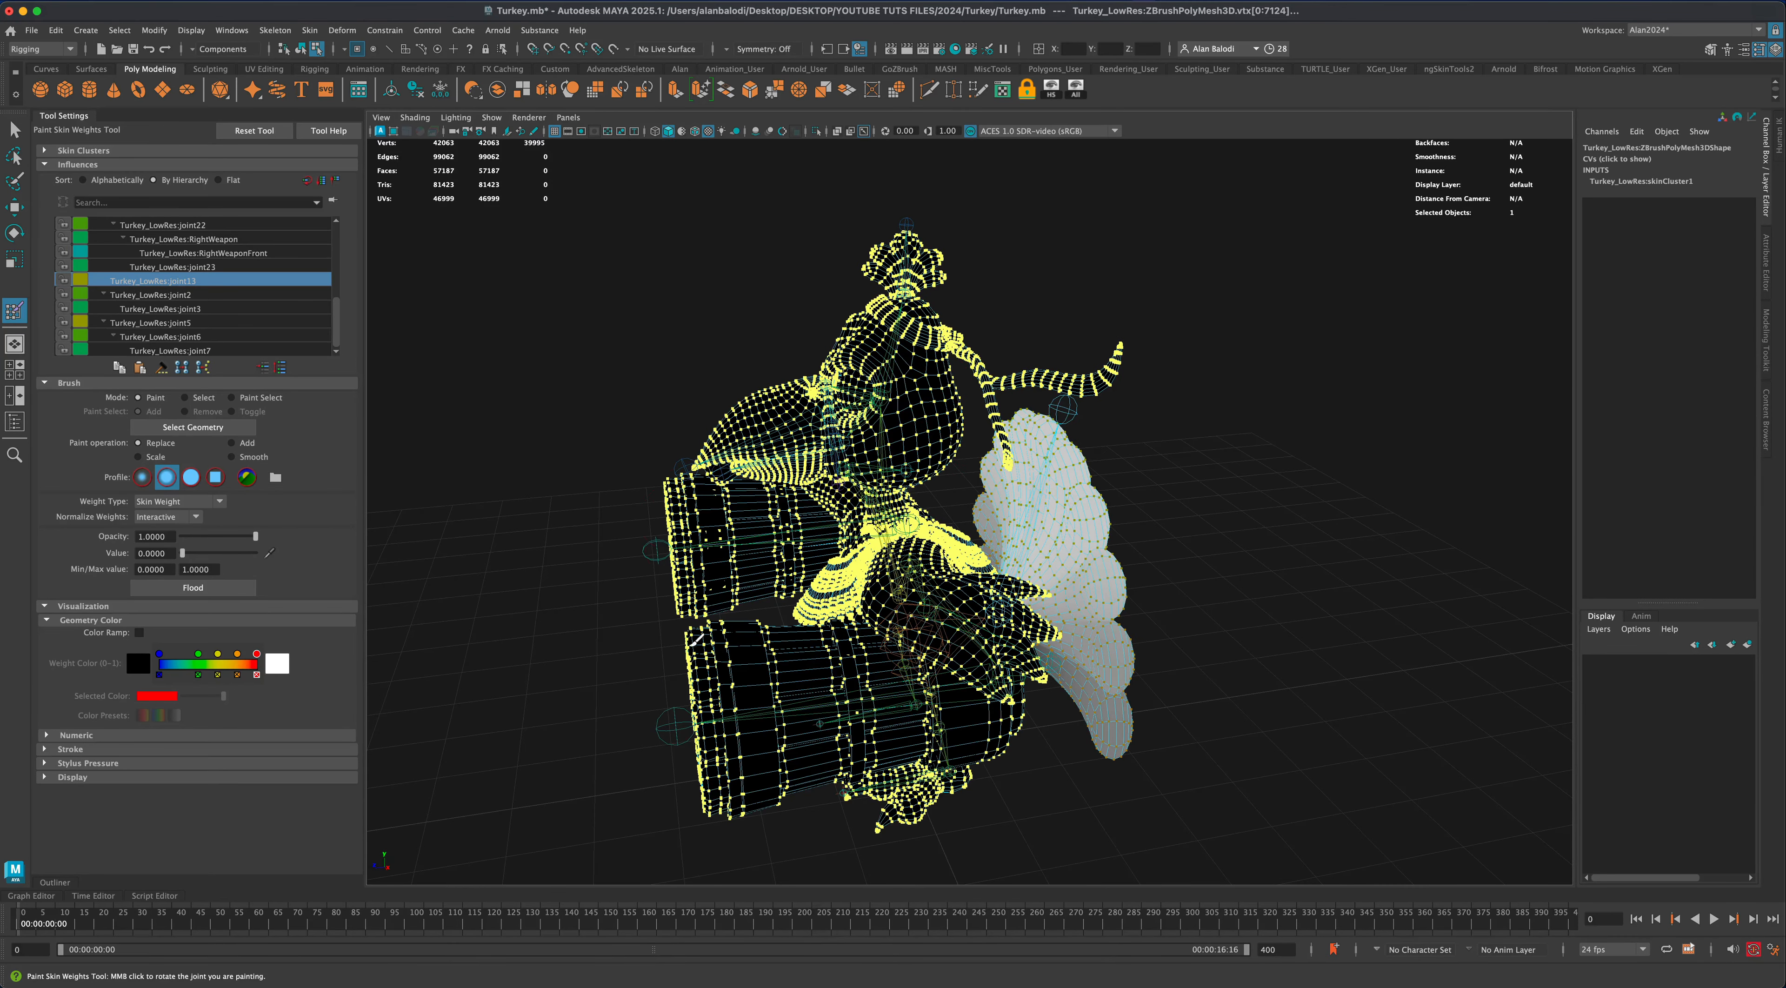
{"action": "left_click_drag", "start_coordinate": [818, 555], "coordinate": [693, 535], "text": "alt"}
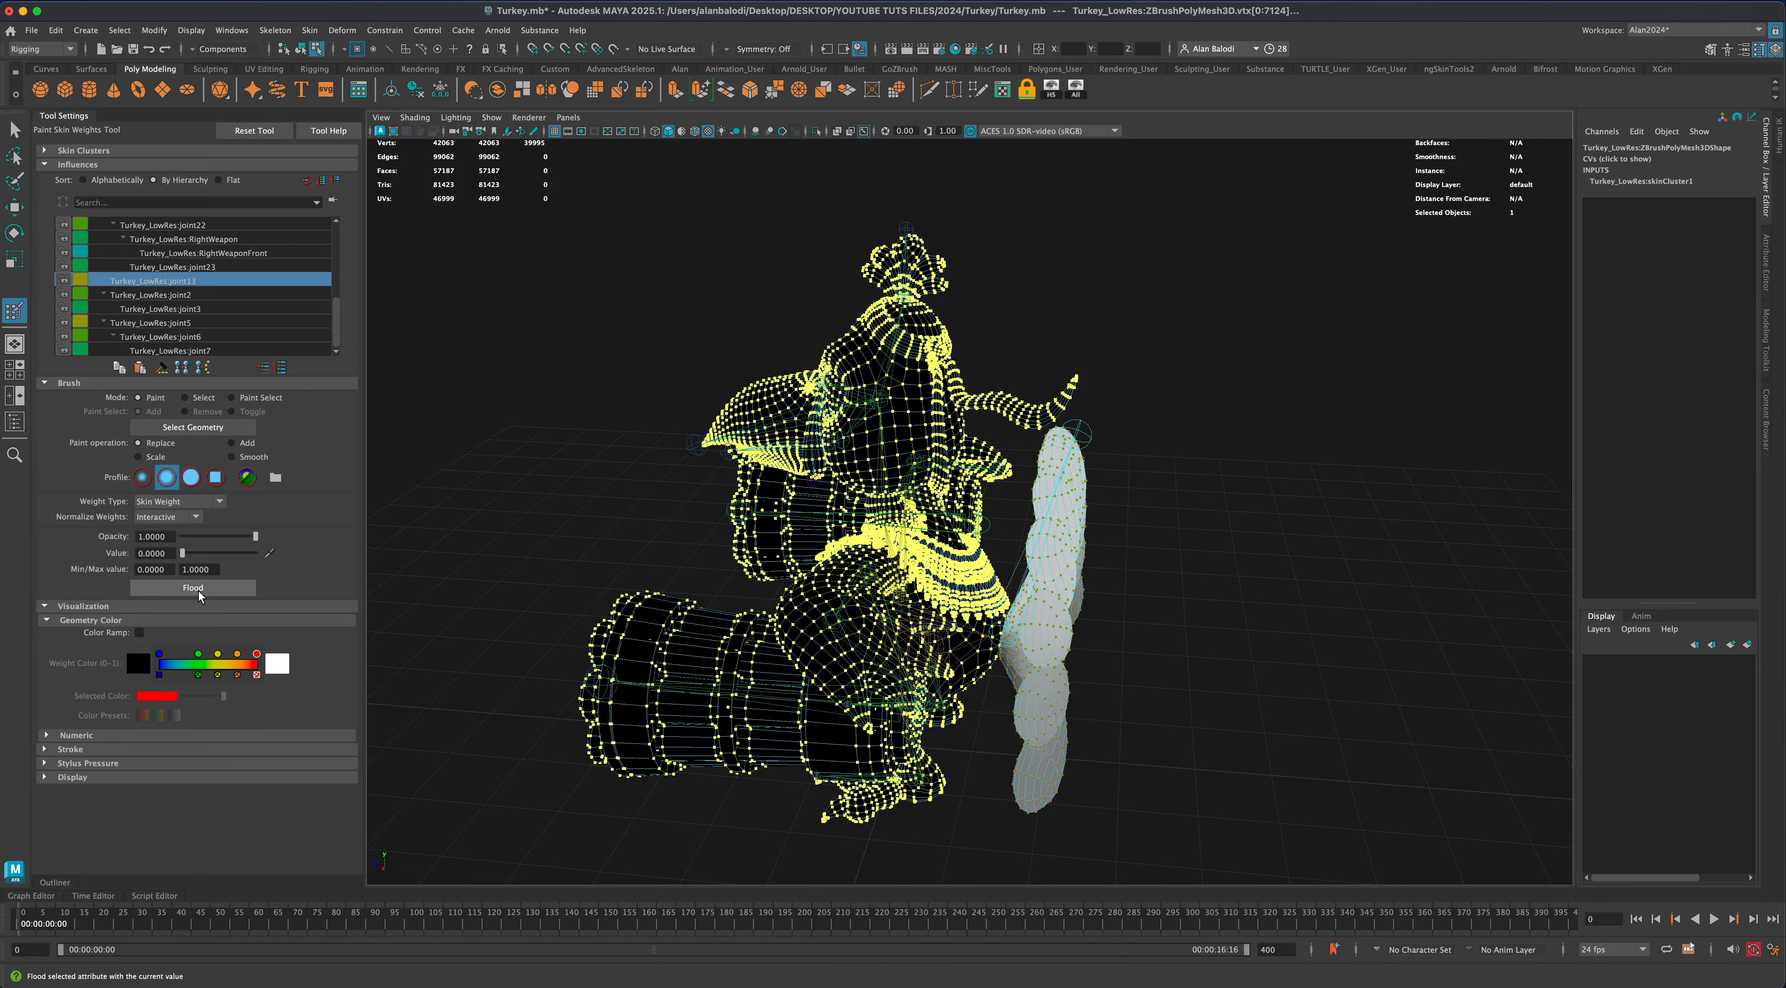
{"action": "mouse_move", "coordinate": [1047, 591]}
{"action": "left_mouse_down", "text": "alt"}
{"action": "mouse_move", "coordinate": [1204, 606]}
{"action": "mouse_move", "coordinate": [1189, 602]}
{"action": "left_mouse_up", "text": "alt"}
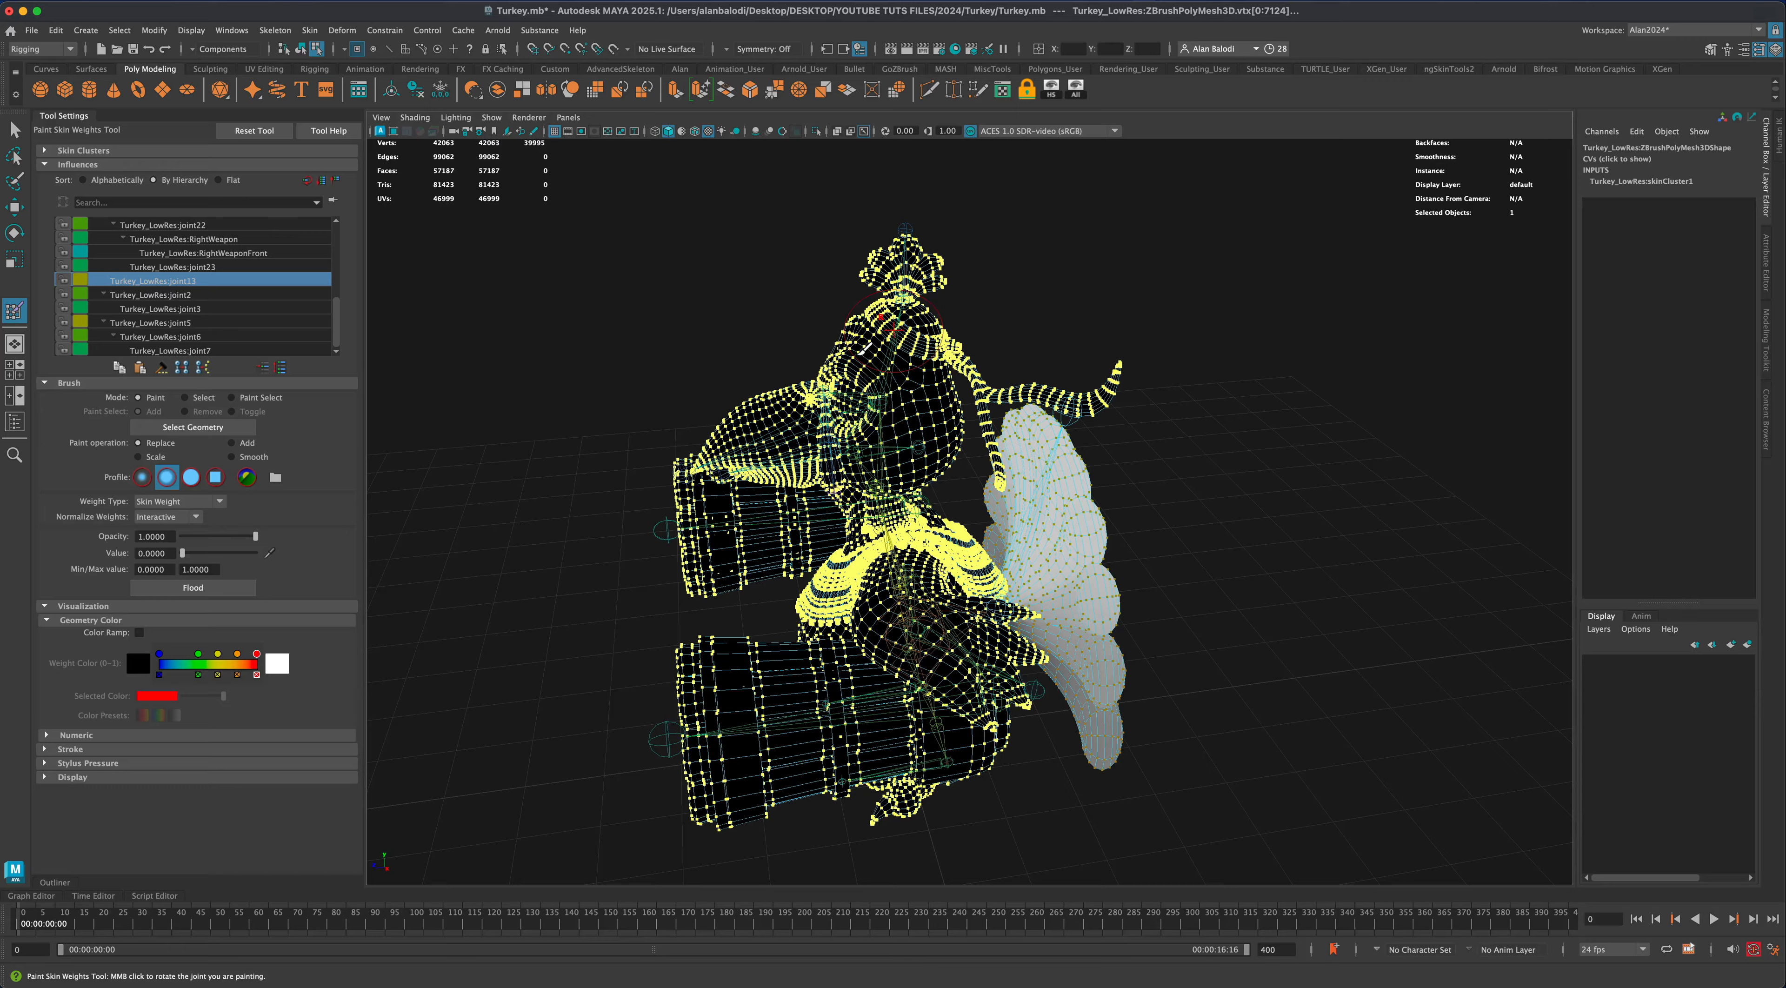
{"action": "left_click_drag", "start_coordinate": [1127, 584], "coordinate": [980, 376], "text": "alt"}
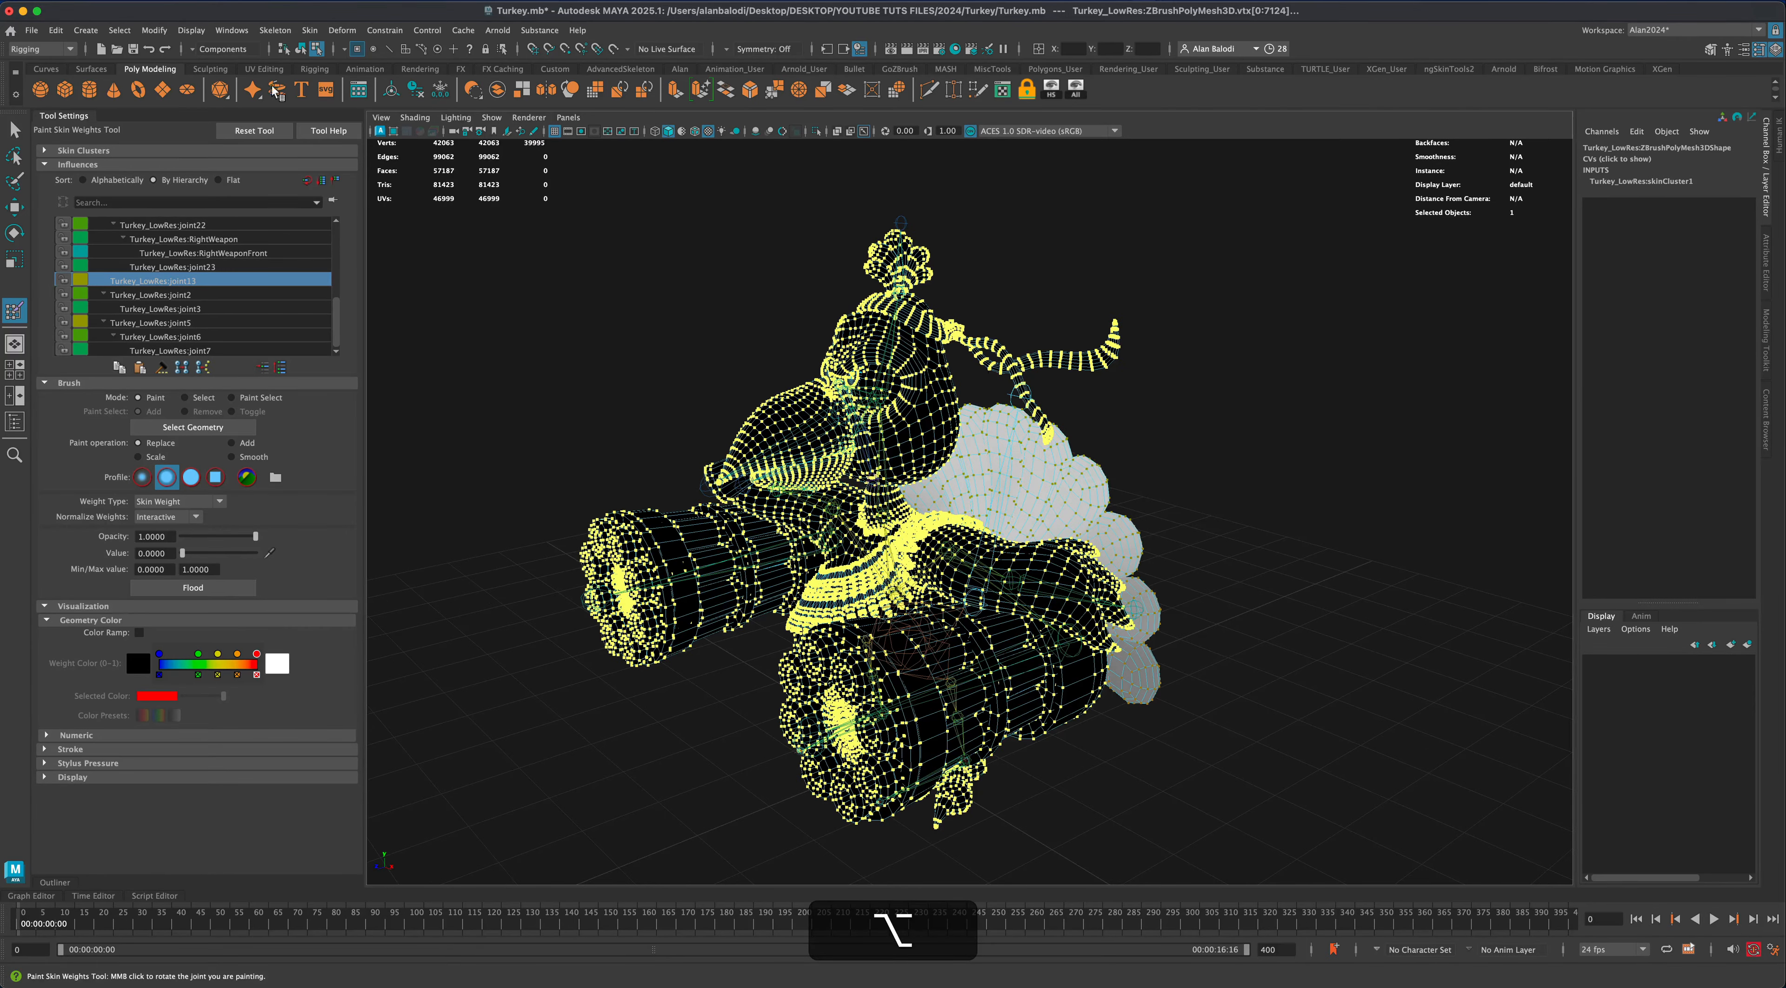
{"action": "left_click_drag", "start_coordinate": [586, 339], "coordinate": [619, 380], "text": "alt"}
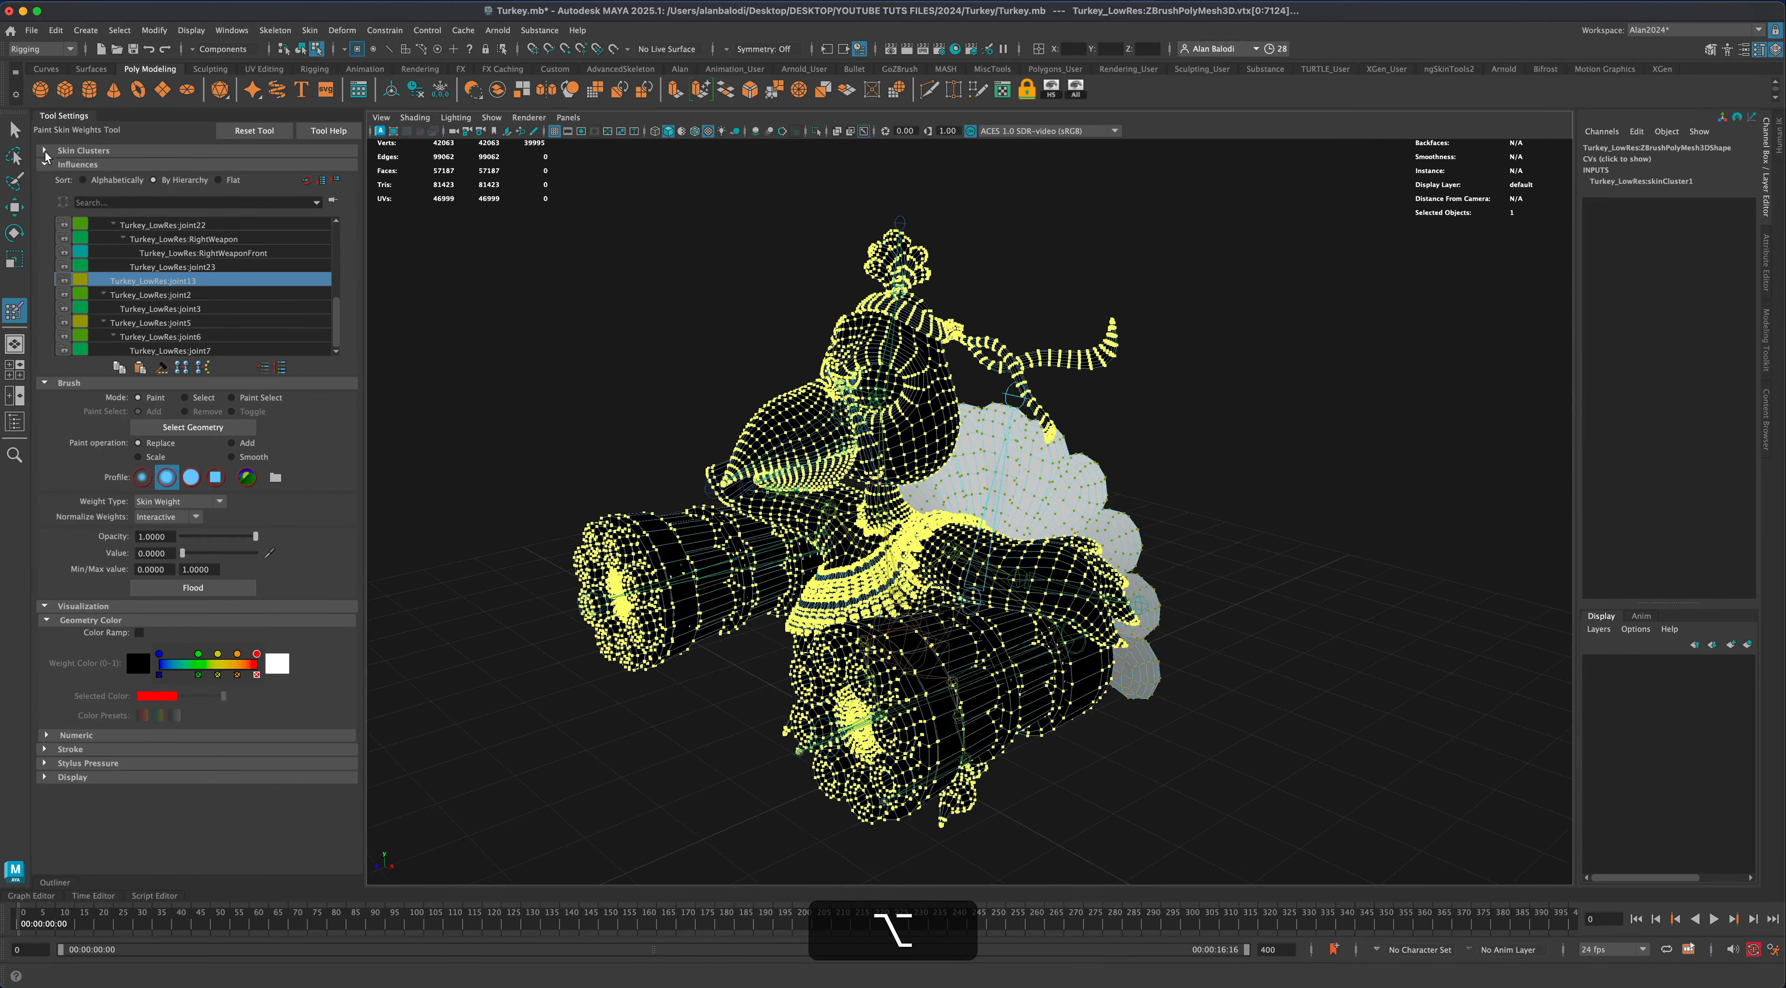
Leave weight painting, return the turkey mesh to object mode and clear the selection
{"action": "key", "text": "q"}
{"action": "left_click", "coordinate": [606, 398]}
{"action": "right_click_drag", "start_coordinate": [1053, 499], "coordinate": [1109, 479]}
{"action": "left_click_drag", "start_coordinate": [1212, 541], "coordinate": [1177, 750], "text": "alt"}
{"action": "right_click_drag", "start_coordinate": [1178, 749], "coordinate": [1142, 737], "text": "alt"}
{"action": "left_click_drag", "start_coordinate": [1143, 737], "coordinate": [1088, 705], "text": "alt"}
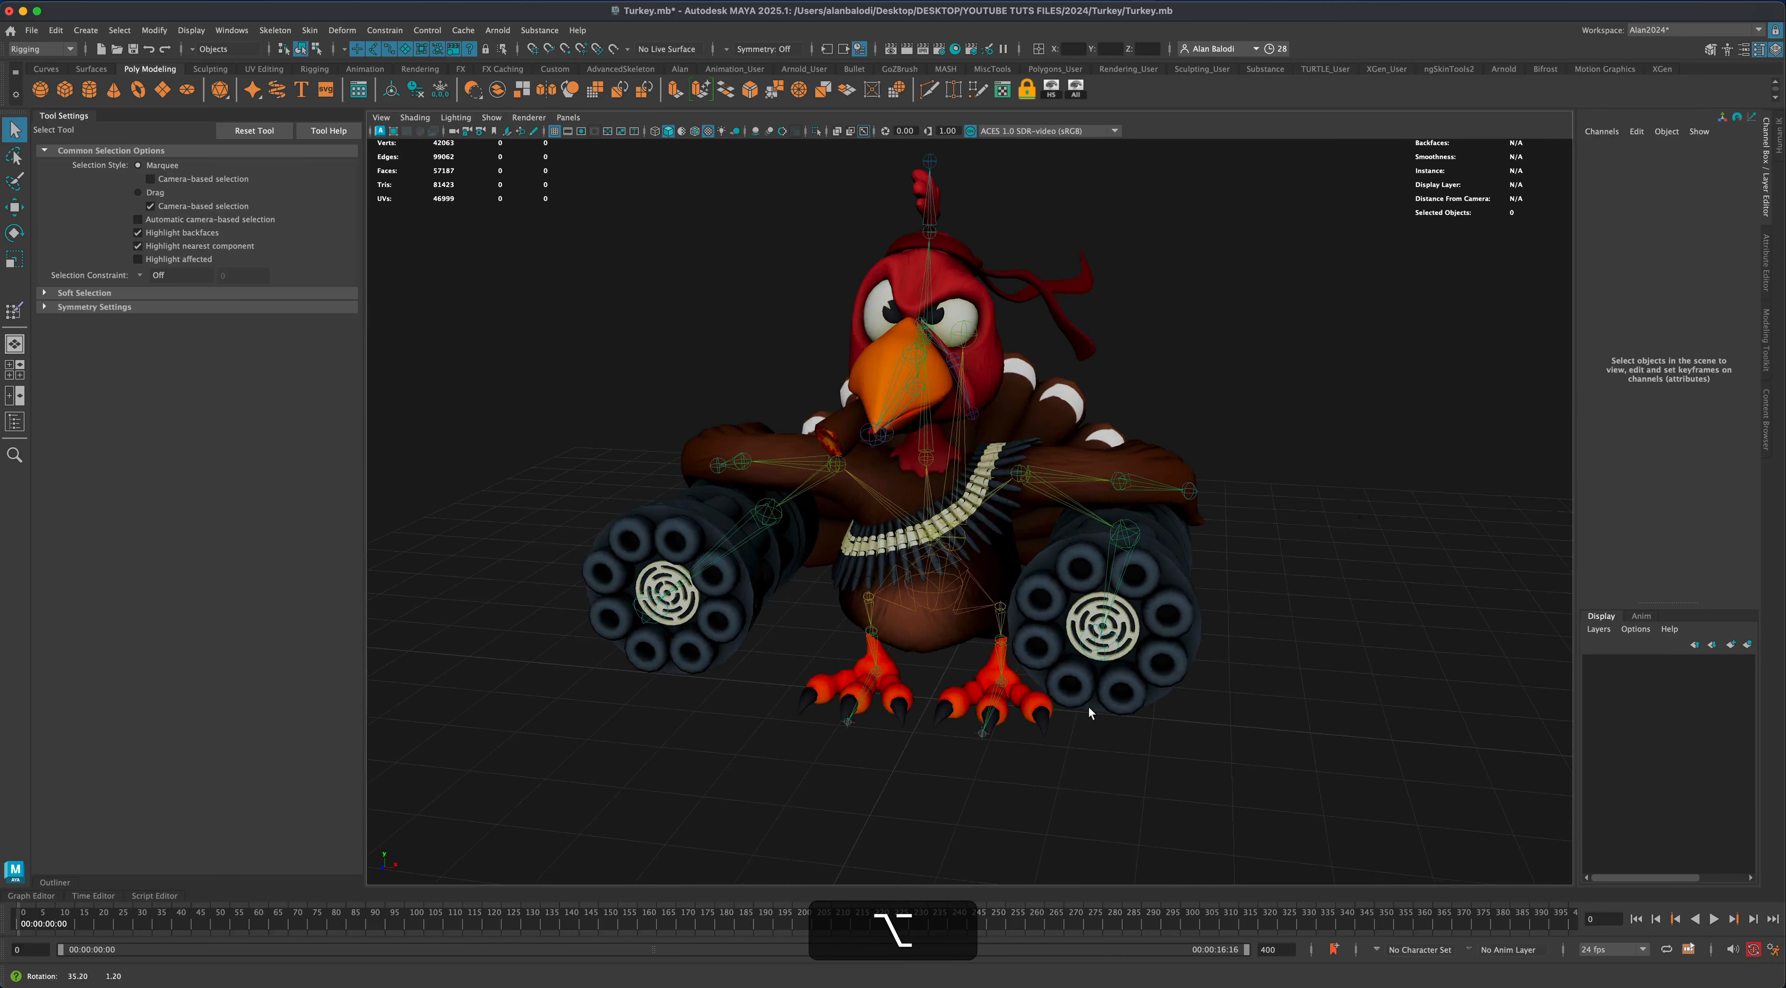
Show the Outliner and select the left heel and left foot IK handles together
{"action": "left_click", "coordinate": [55, 882]}
{"action": "left_click_drag", "start_coordinate": [711, 799], "coordinate": [665, 771], "text": "alt"}
{"action": "left_click", "coordinate": [187, 628]}
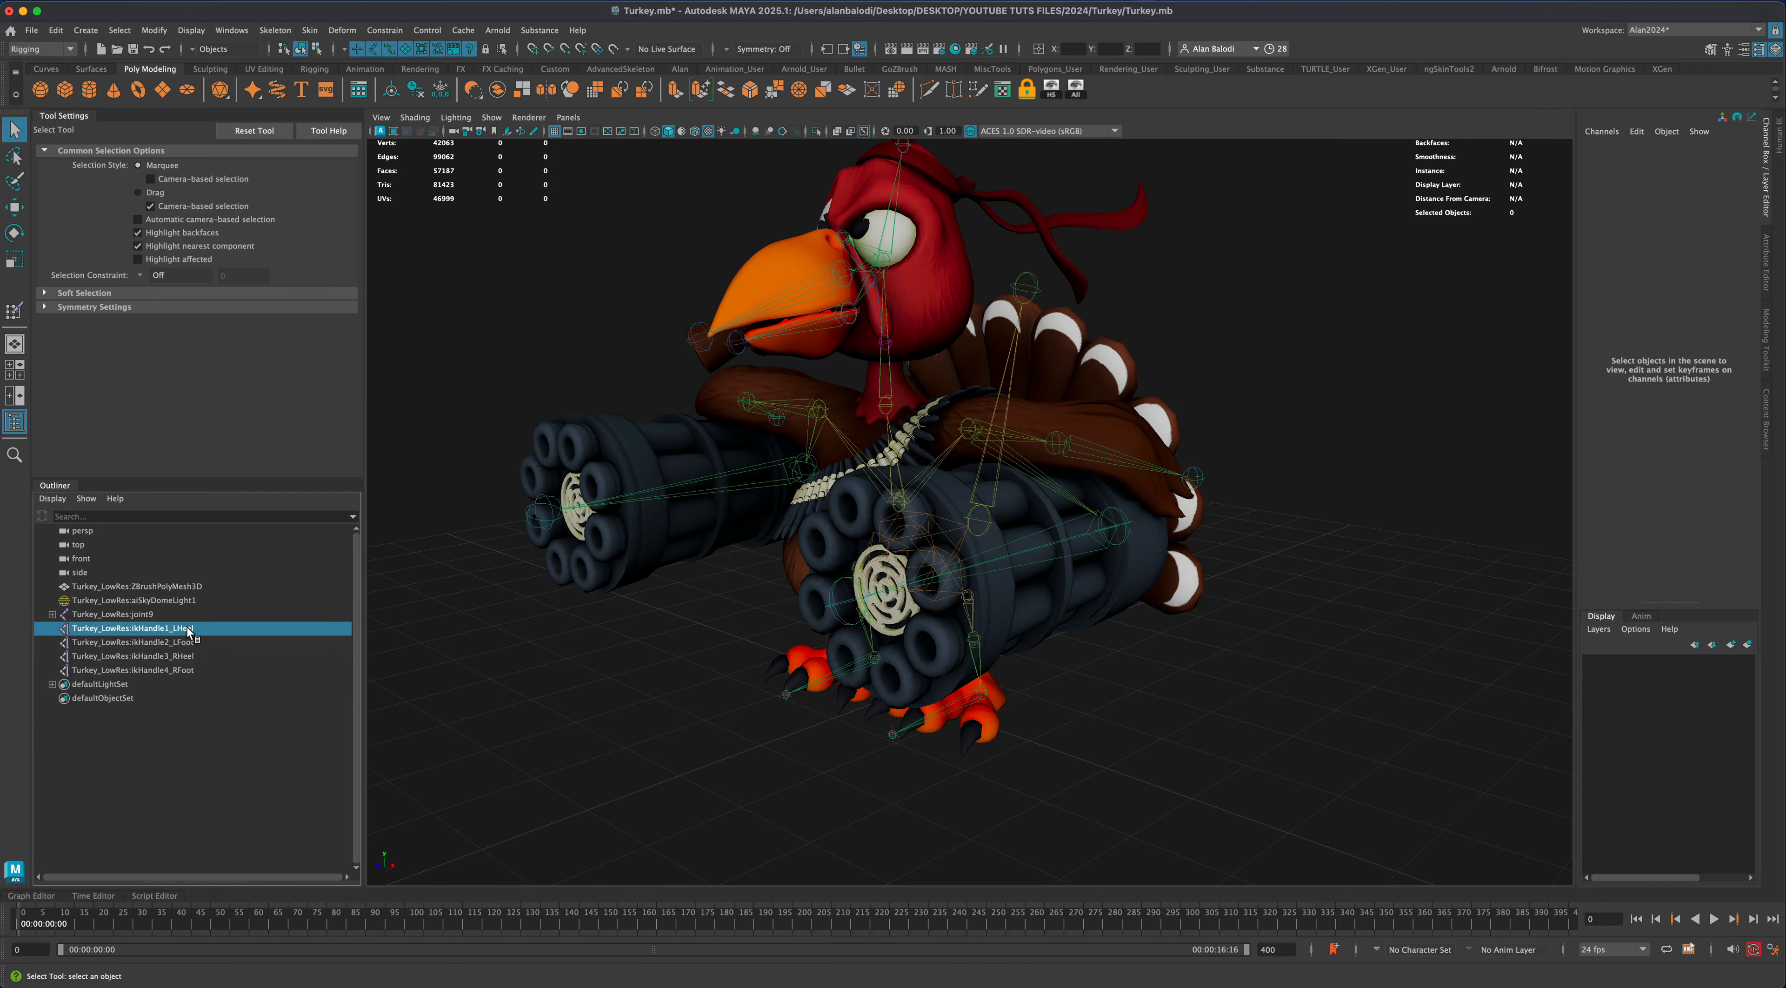
{"action": "left_click", "coordinate": [187, 642], "text": "shift"}
{"action": "left_click_drag", "start_coordinate": [529, 715], "coordinate": [347, 592], "text": "alt+shift"}
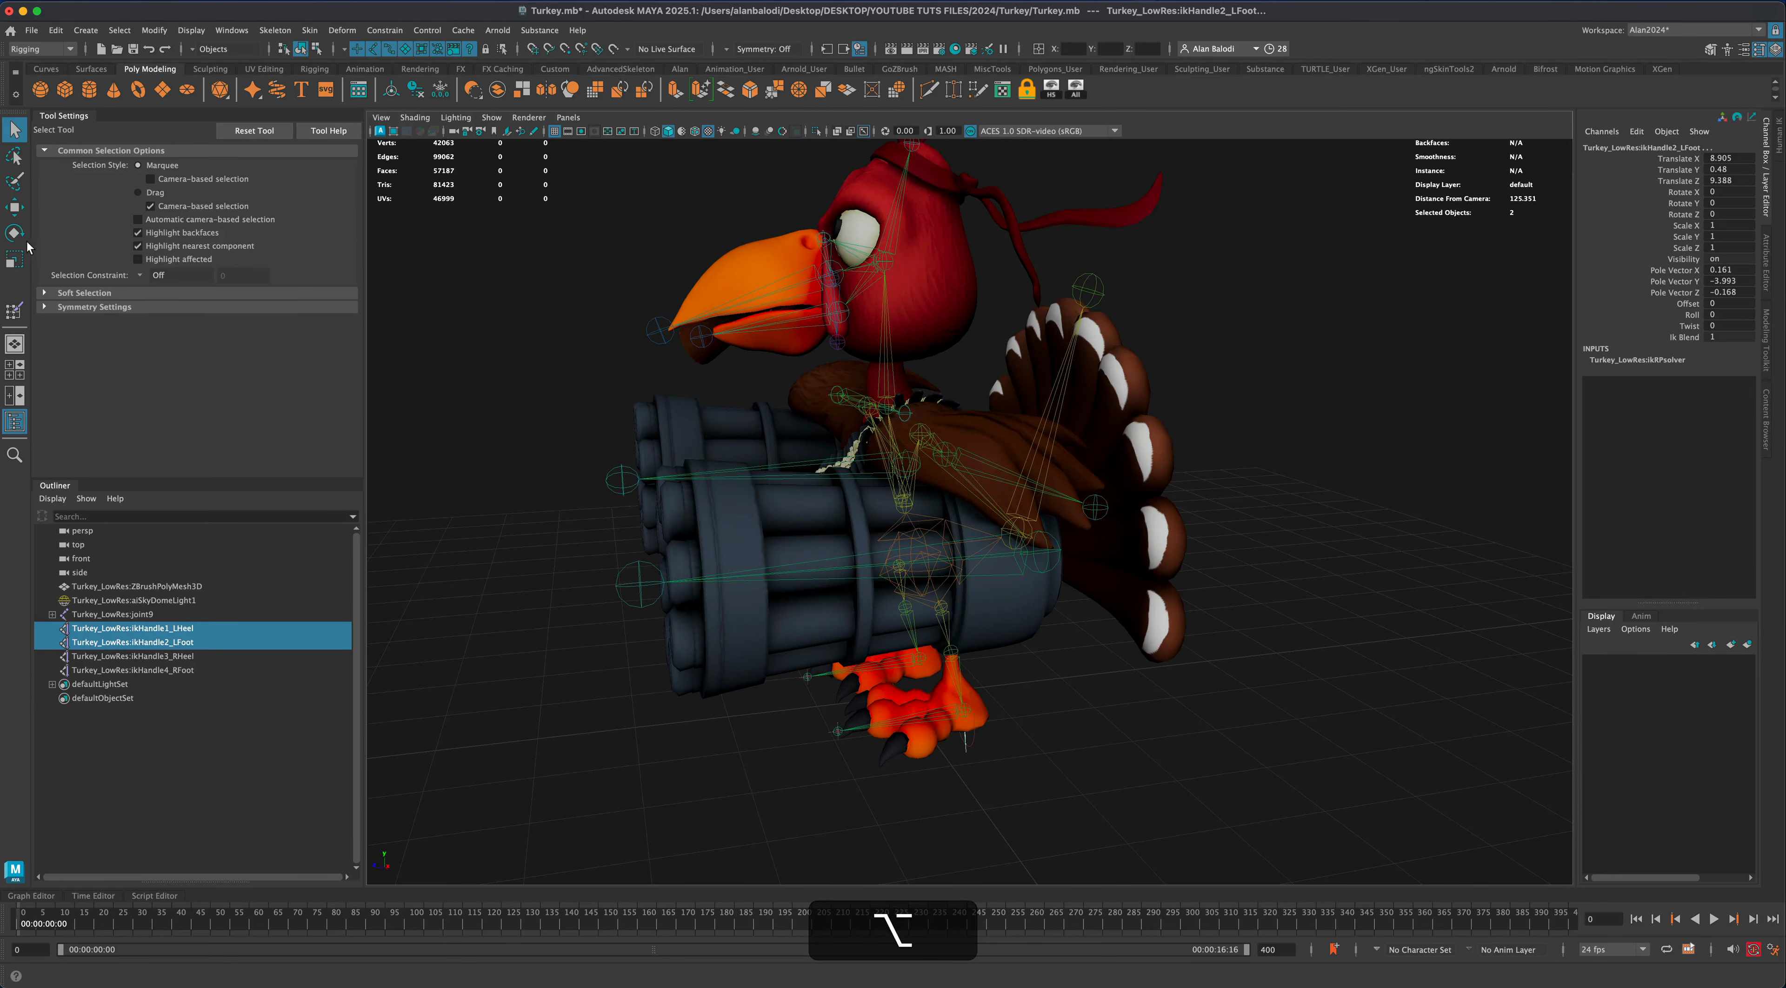
Move the left leg's IK handles up and forward to test the leg, placing the foot handle at about Y 5.66, Z 17.66
{"action": "key", "text": "w"}
{"action": "left_click_drag", "start_coordinate": [807, 716], "coordinate": [726, 673]}
{"action": "left_click_drag", "start_coordinate": [726, 673], "coordinate": [971, 561], "text": "alt"}
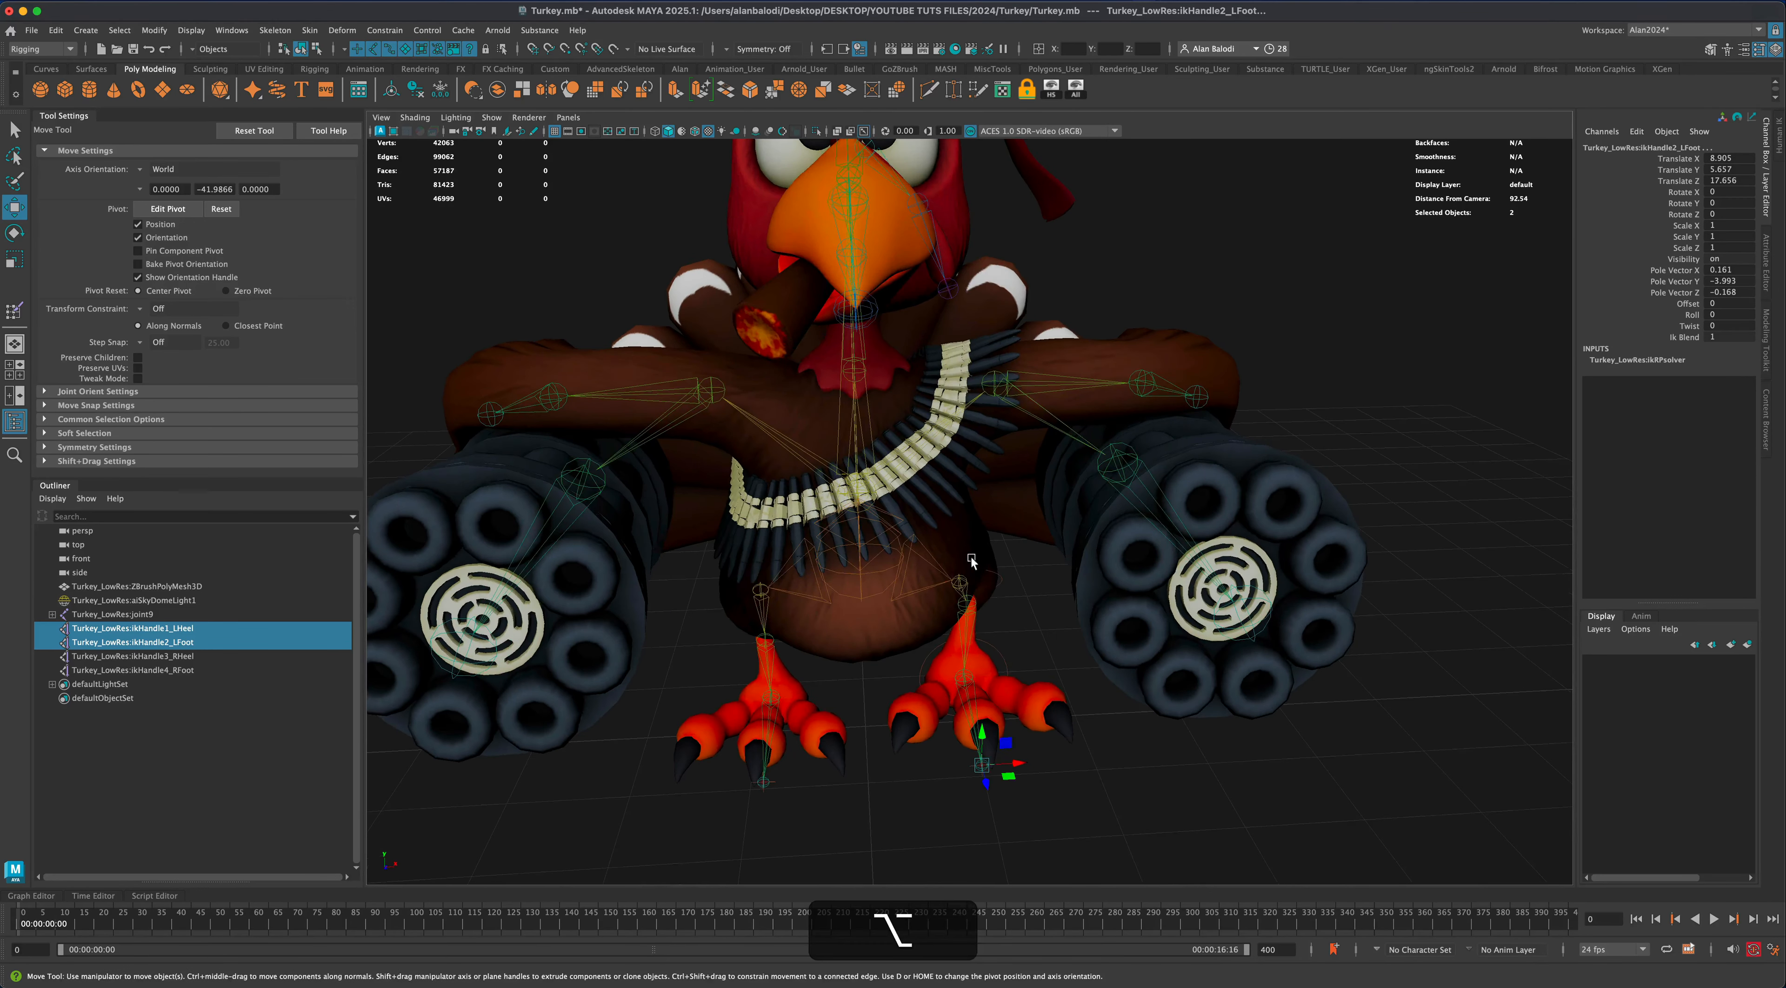
{"action": "left_click_drag", "start_coordinate": [924, 636], "coordinate": [901, 621], "text": "alt"}
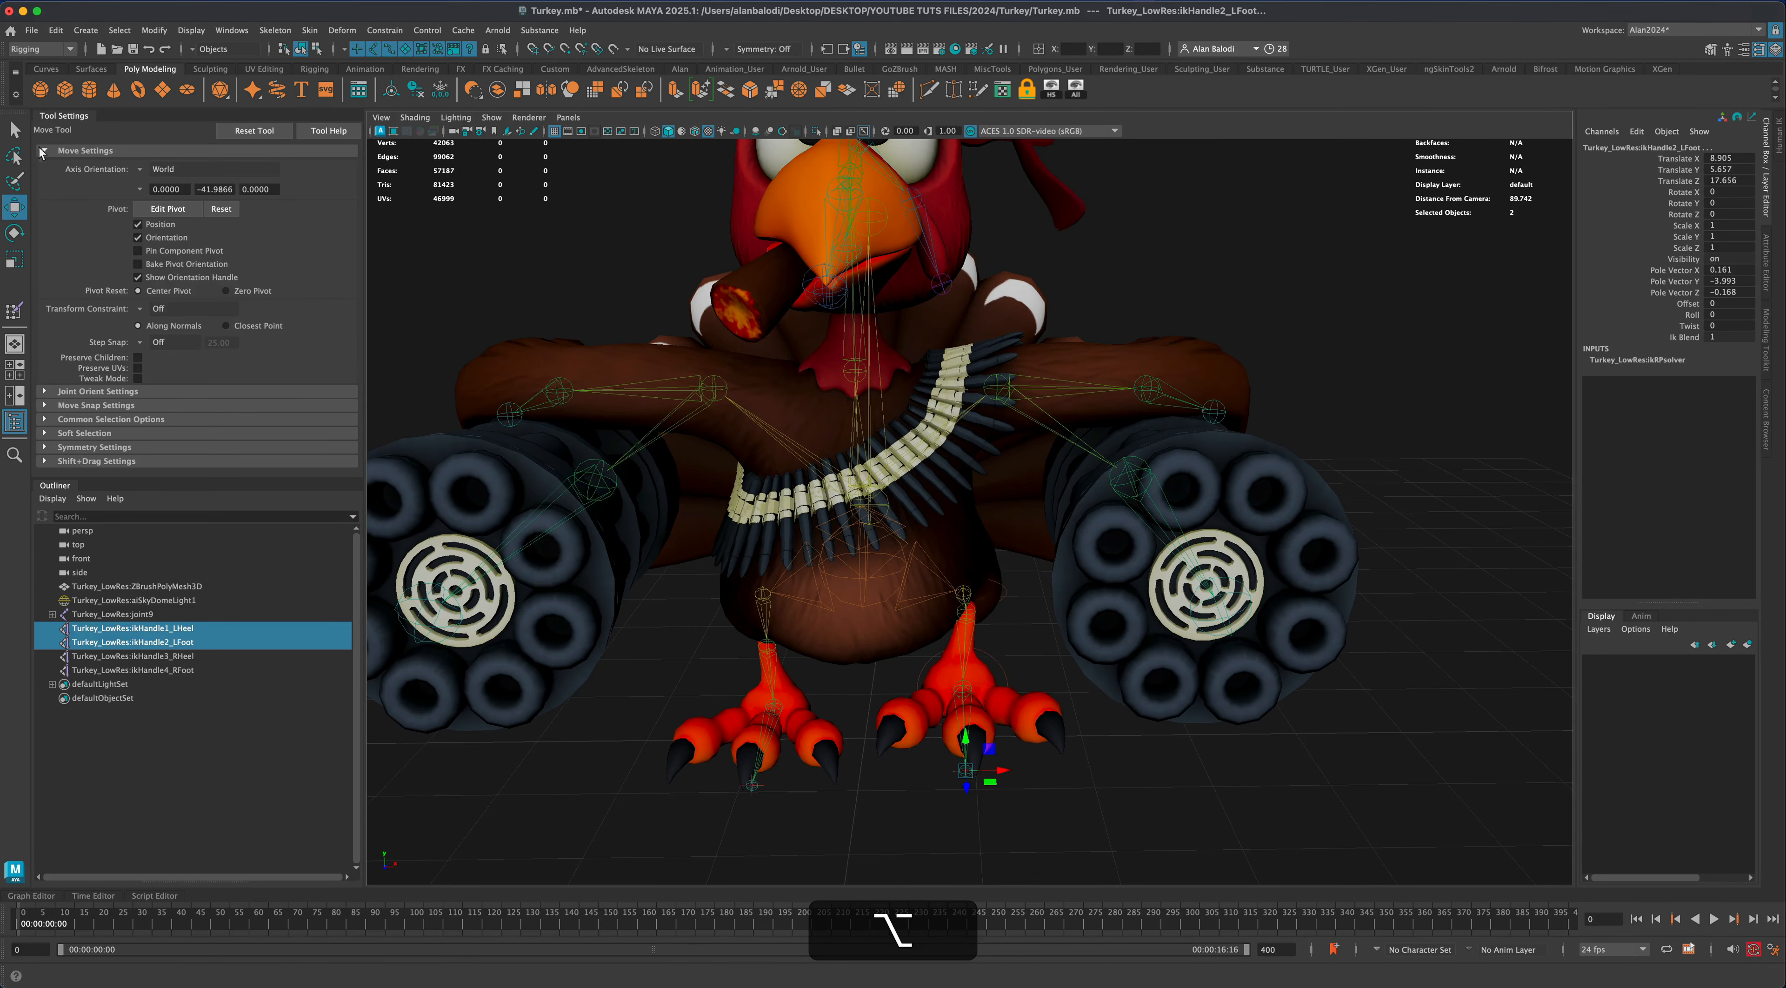
Switch the turkey mesh to vertex selection and select a patch of vertices on the underside of the belly
{"action": "left_click", "coordinate": [14, 129]}
{"action": "right_click_drag", "start_coordinate": [860, 614], "coordinate": [783, 613]}
{"action": "left_click_drag", "start_coordinate": [835, 628], "coordinate": [894, 673]}
{"action": "left_click_drag", "start_coordinate": [1018, 635], "coordinate": [964, 638], "text": "alt"}
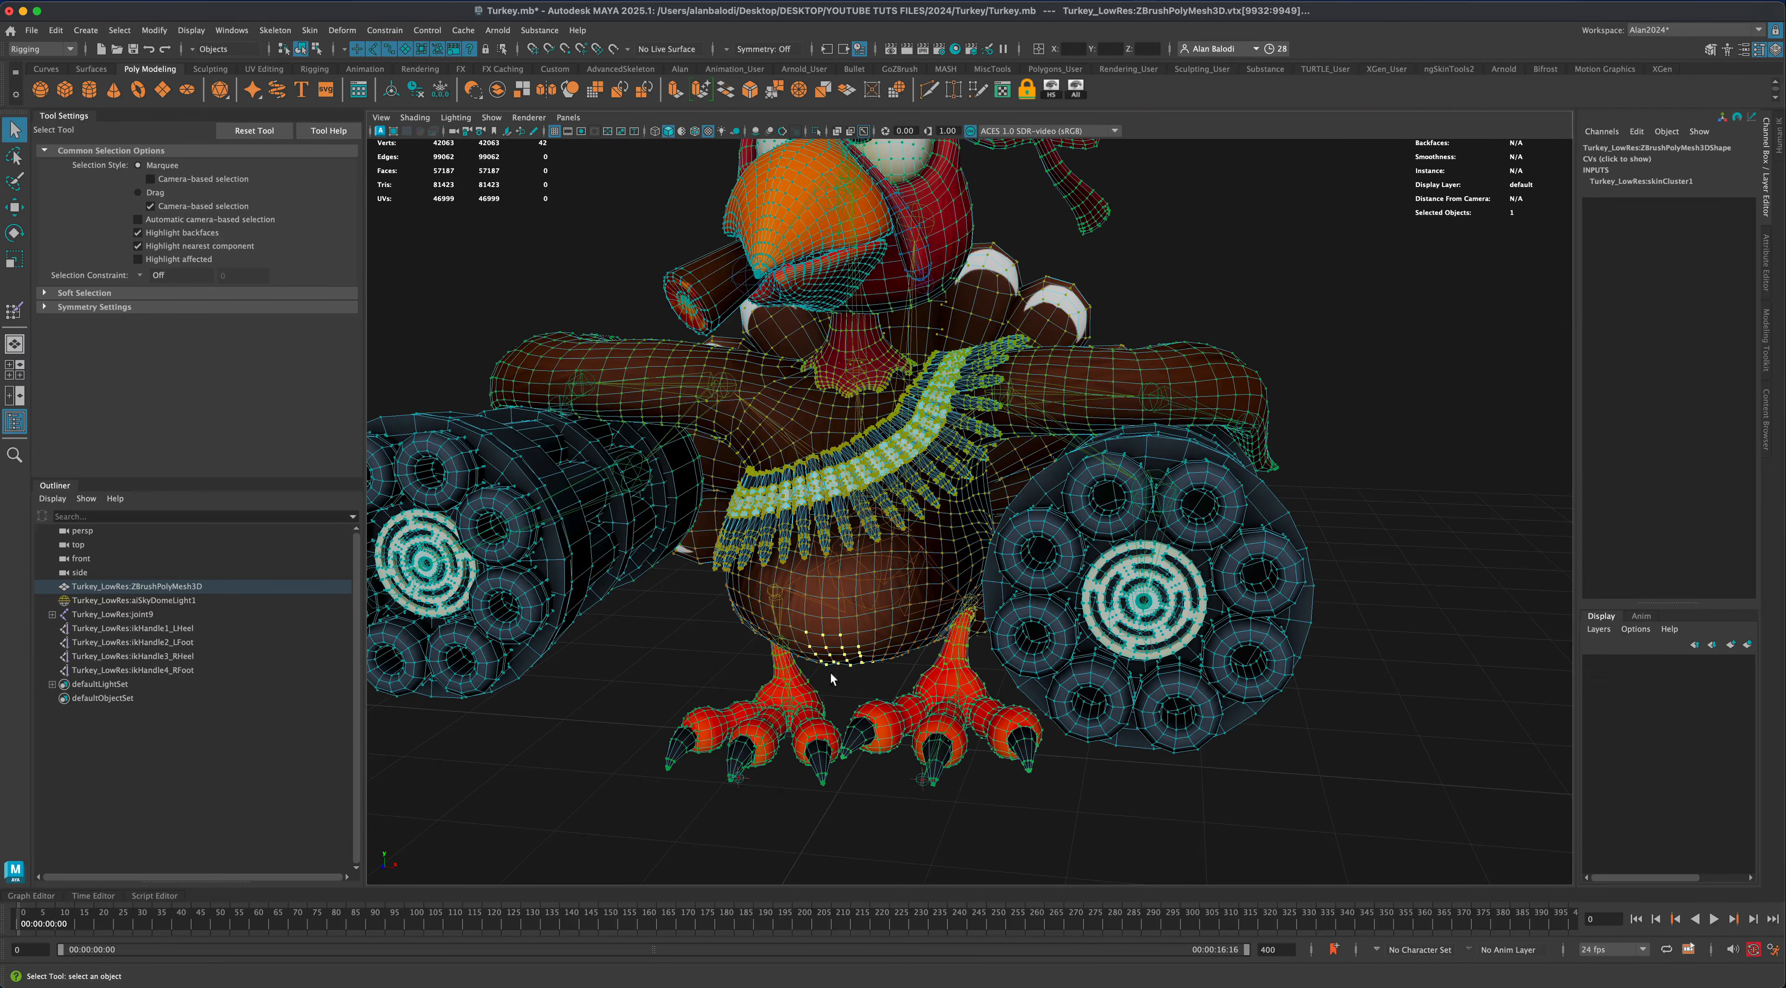
{"action": "left_click_drag", "start_coordinate": [872, 632], "coordinate": [956, 694], "text": "alt"}
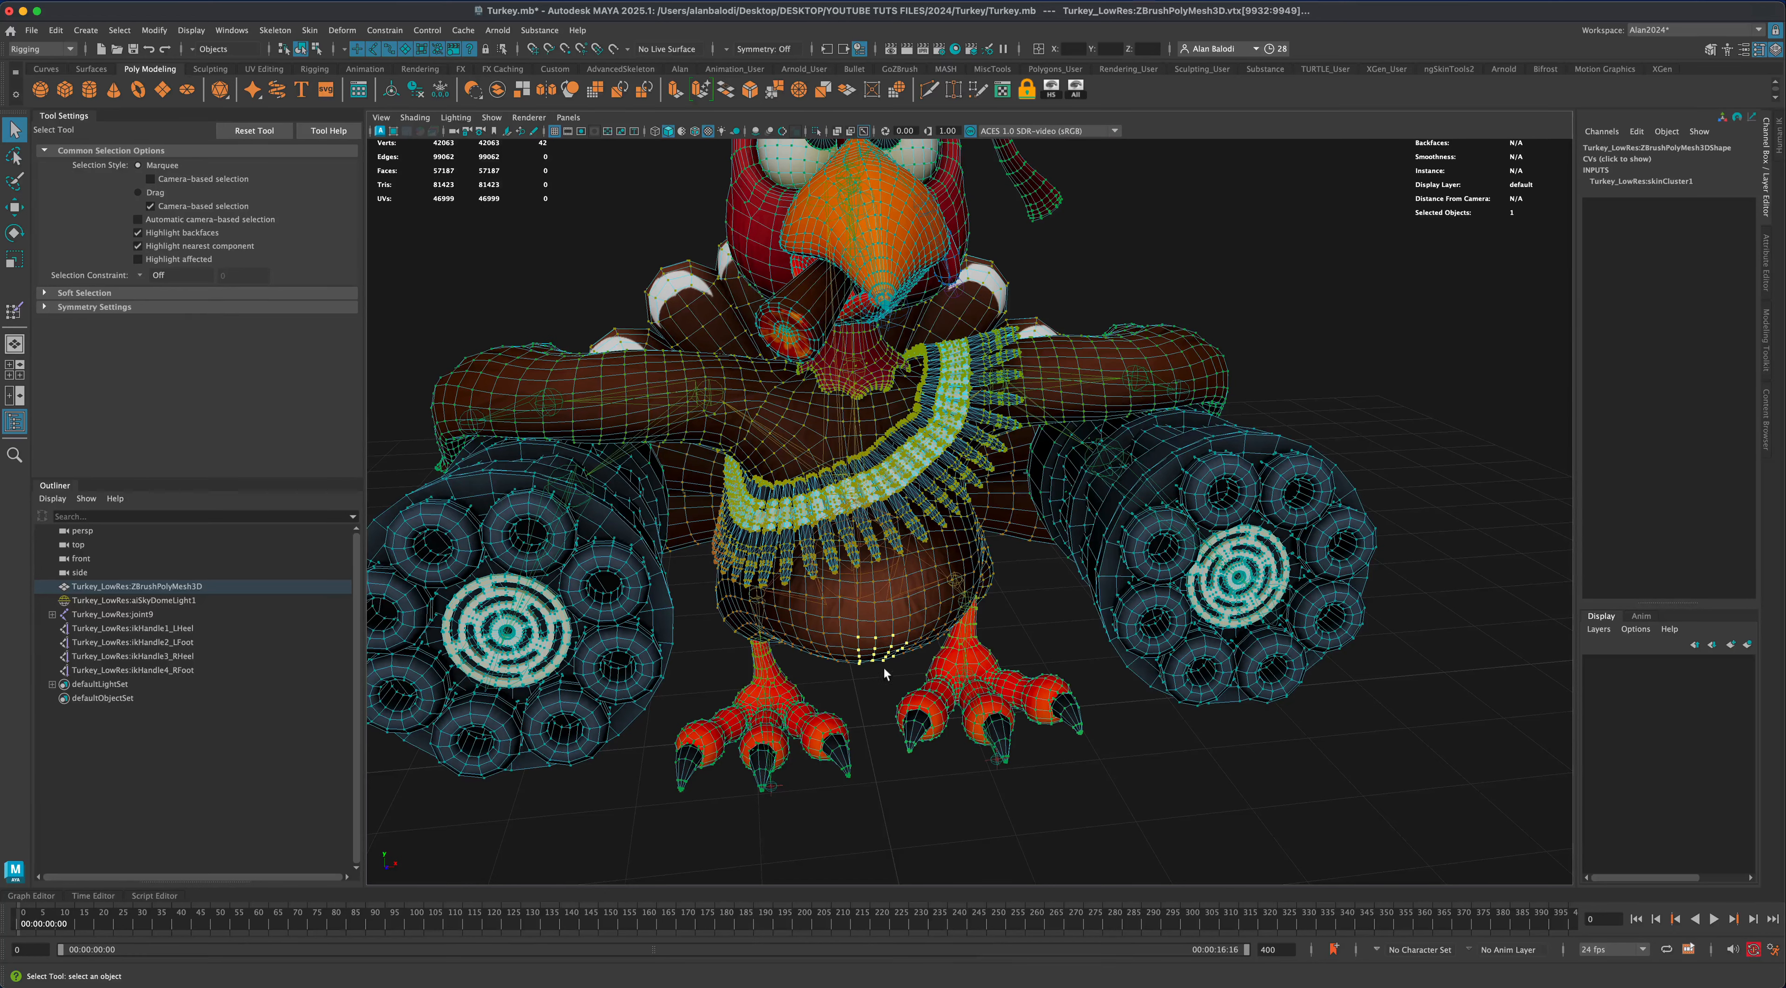
{"action": "left_click_drag", "start_coordinate": [883, 668], "coordinate": [877, 684], "text": "alt"}
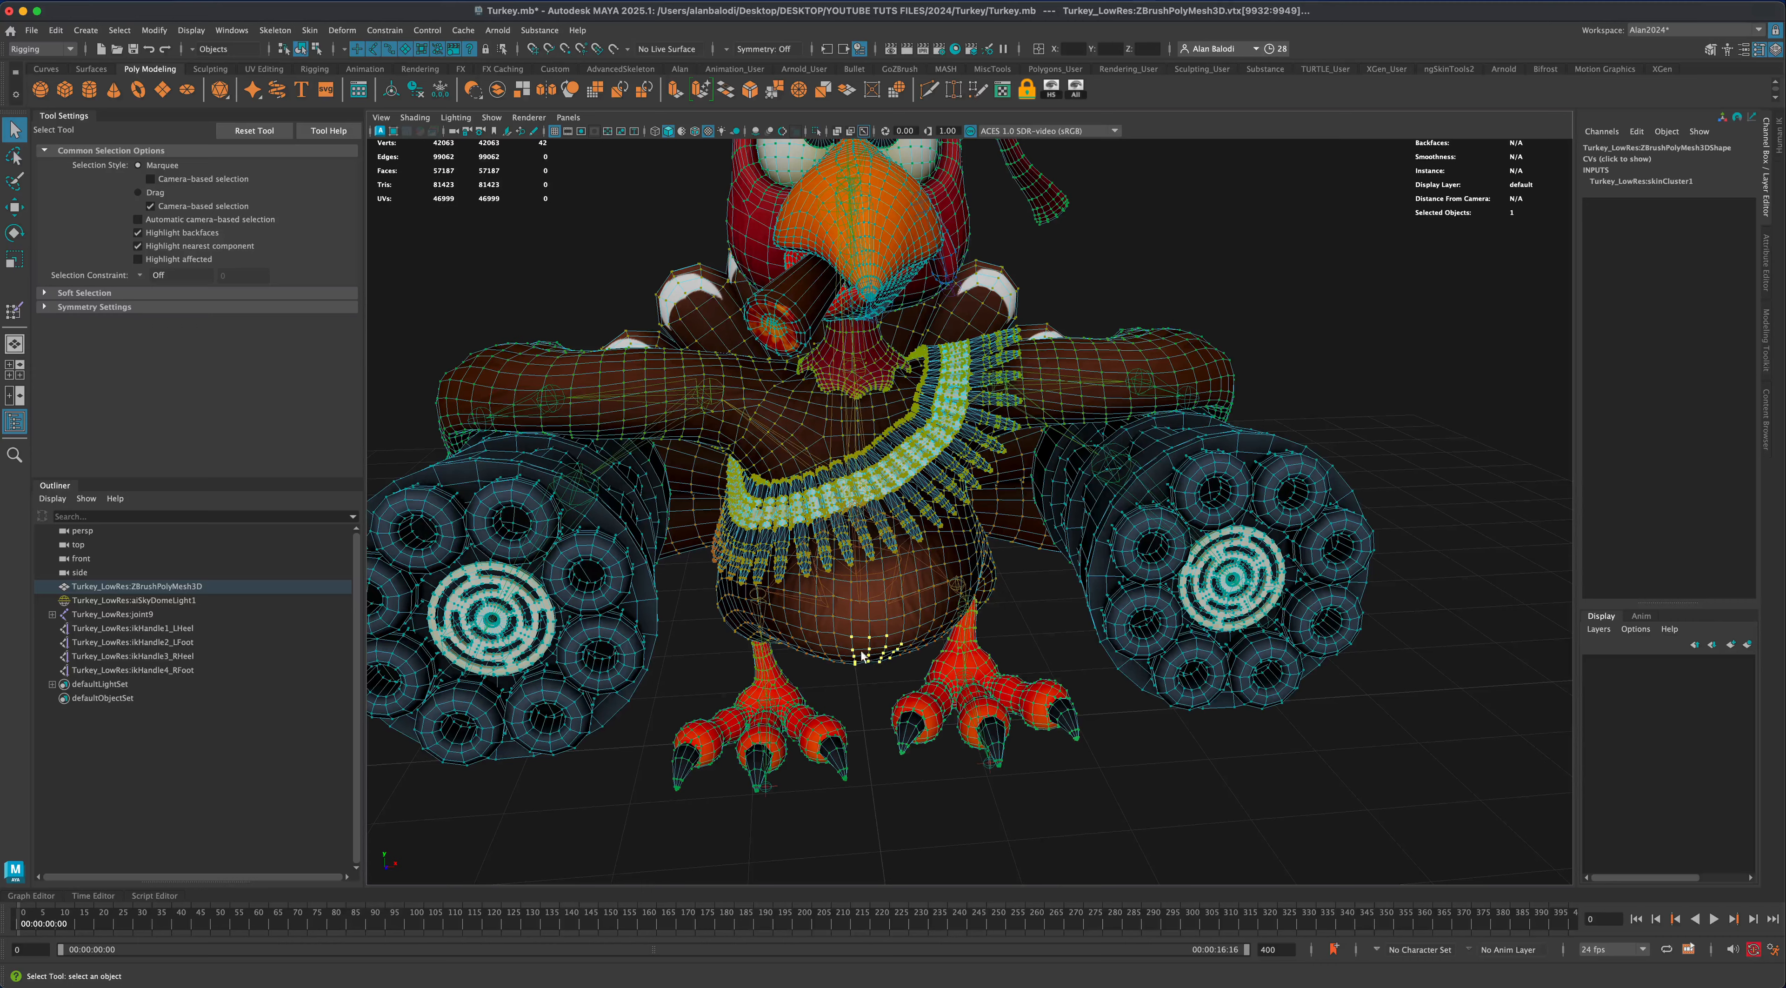
{"action": "mouse_move", "coordinate": [869, 676]}
{"action": "left_mouse_down", "text": "alt"}
{"action": "mouse_move", "coordinate": [872, 658]}
{"action": "mouse_move", "coordinate": [874, 681]}
{"action": "left_mouse_up", "text": "alt"}
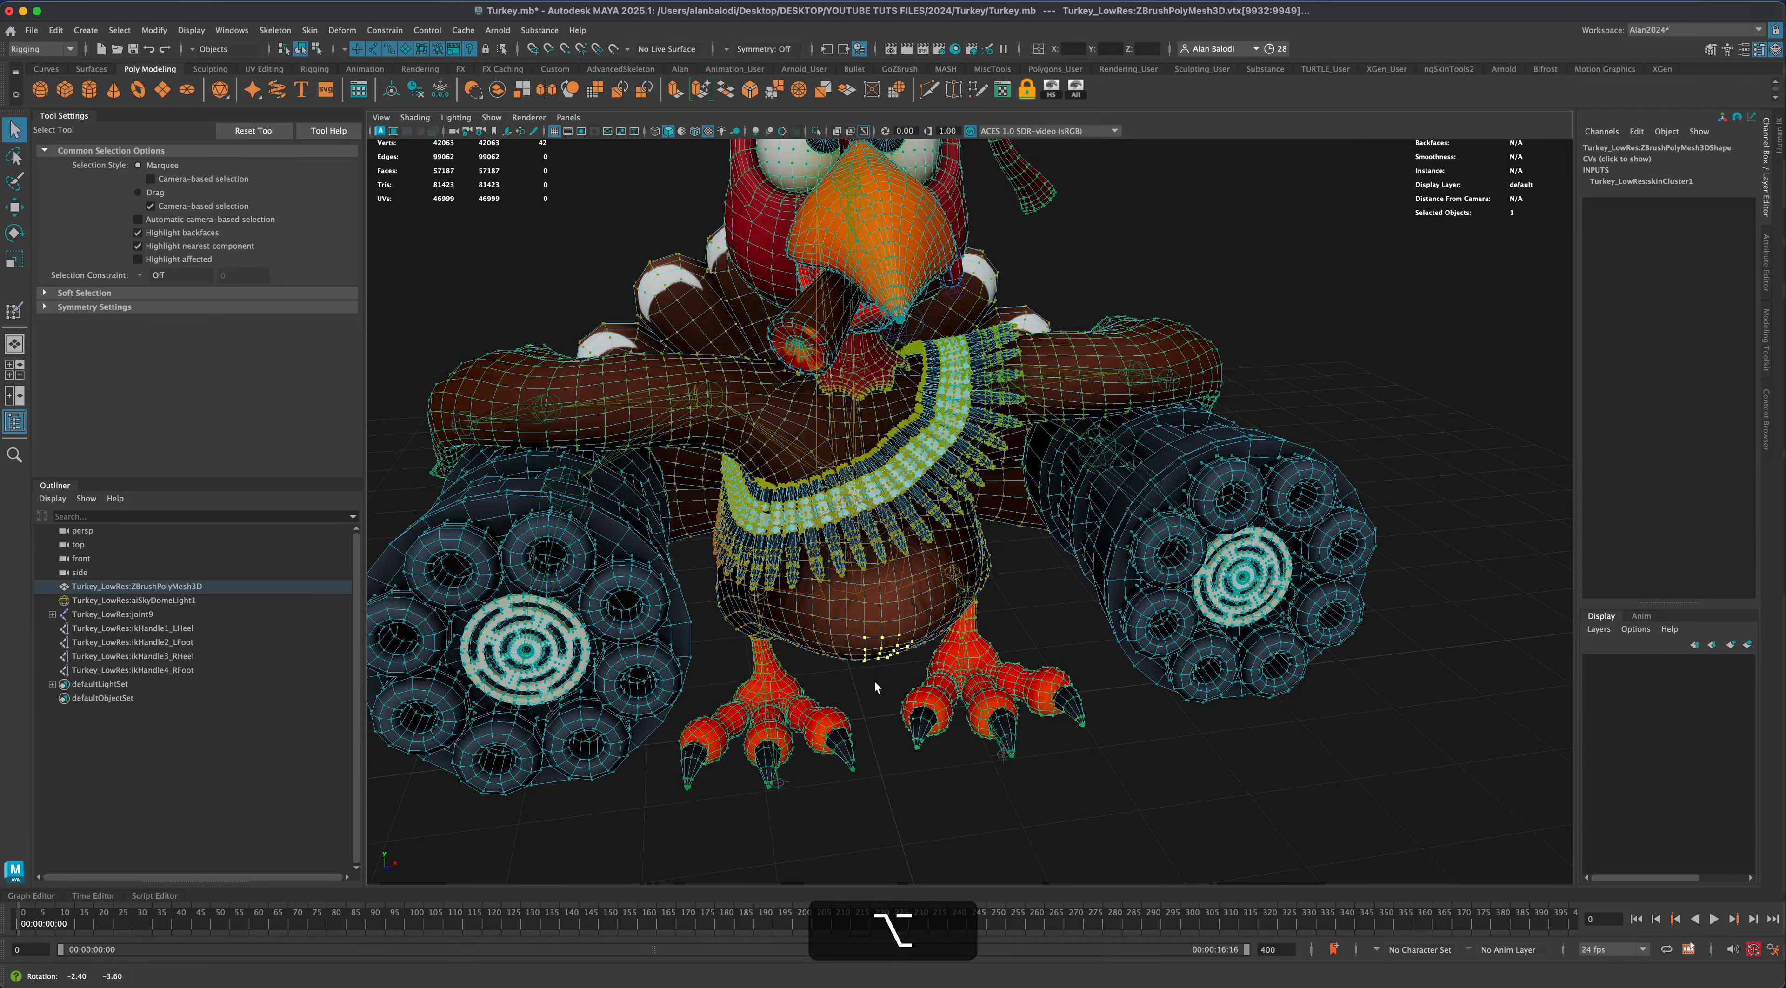
Open the Paint Skin Weights tool for the selected belly vertices and locate the Weight Hammer
{"action": "left_click", "coordinate": [23, 318]}
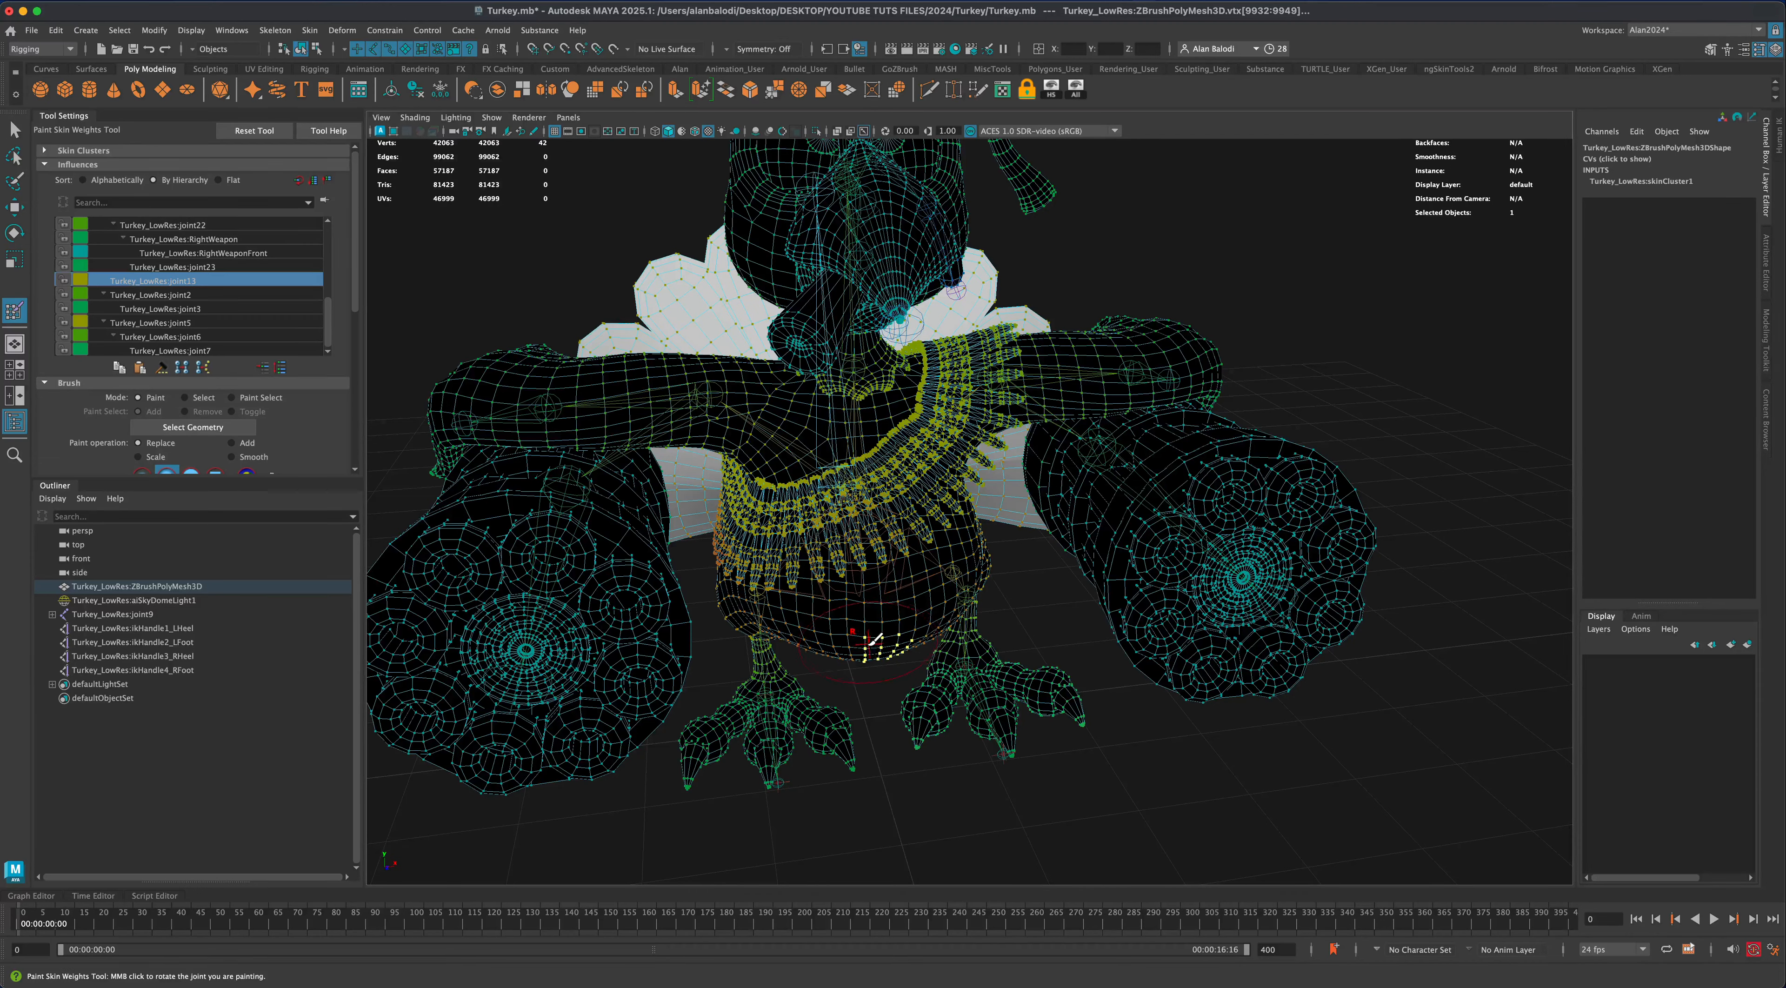
{"action": "mouse_move", "coordinate": [866, 649]}
{"action": "middle_mouse_down", "text": "alt"}
{"action": "mouse_move", "coordinate": [866, 742]}
{"action": "mouse_move", "coordinate": [884, 680]}
{"action": "middle_mouse_up", "text": "alt"}
{"action": "mouse_move", "coordinate": [885, 680]}
{"action": "left_mouse_down", "text": "alt"}
{"action": "mouse_move", "coordinate": [886, 611]}
{"action": "mouse_move", "coordinate": [865, 606]}
{"action": "mouse_move", "coordinate": [843, 677]}
{"action": "mouse_move", "coordinate": [829, 615]}
{"action": "left_mouse_up", "text": "alt"}
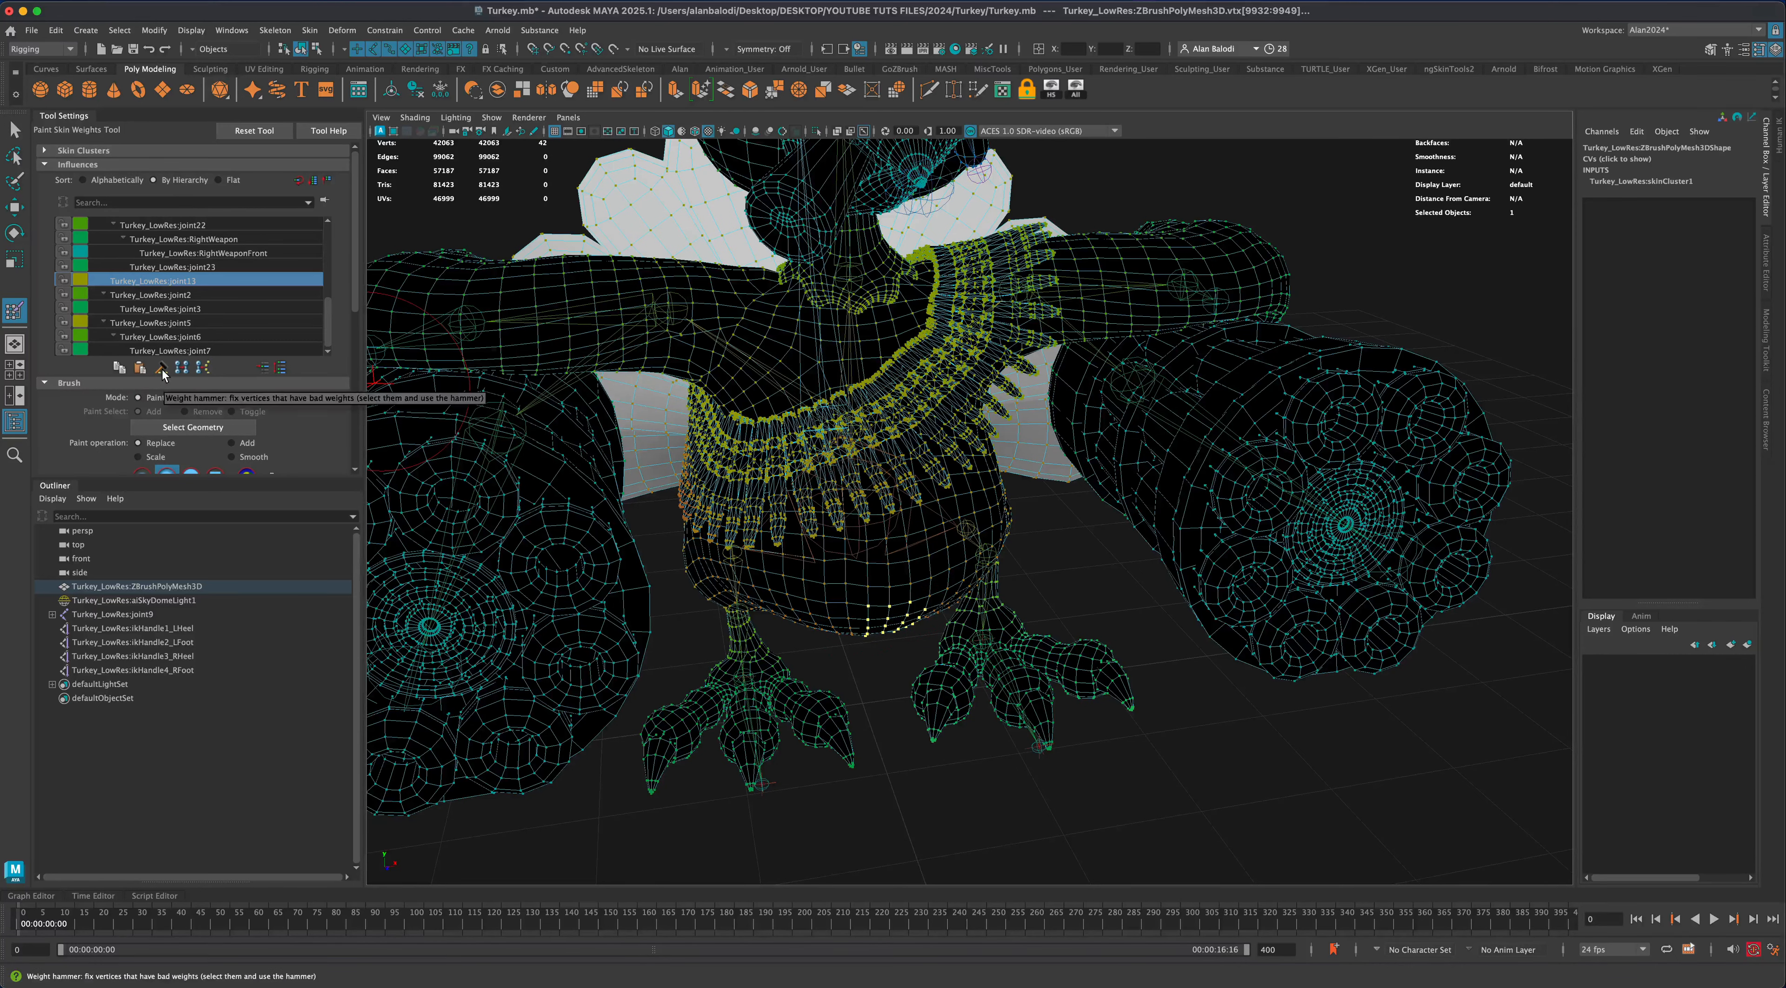
{"action": "left_click_drag", "start_coordinate": [869, 670], "coordinate": [852, 700], "text": "alt"}
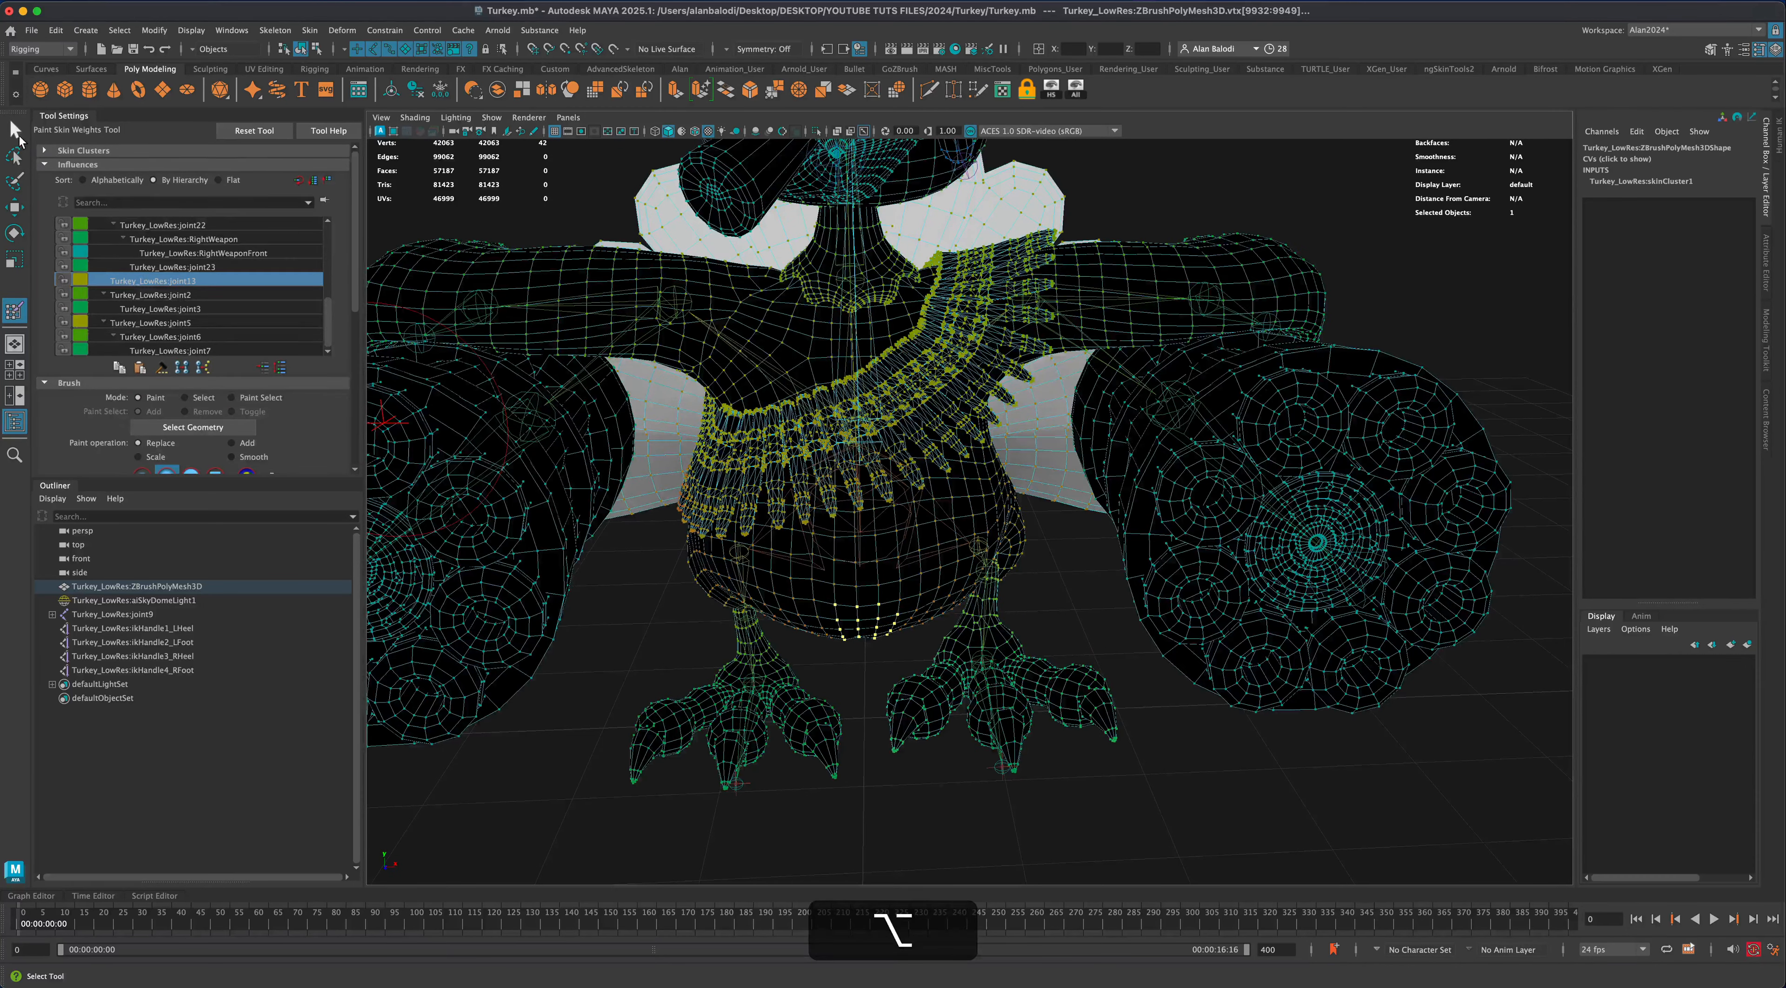
Return to the Select tool, switch the mesh to object mode and deselect the belly vertices
{"action": "left_click", "coordinate": [13, 129]}
{"action": "scroll", "coordinate": [859, 698], "scroll_direction": "down", "scroll_amount": 5}
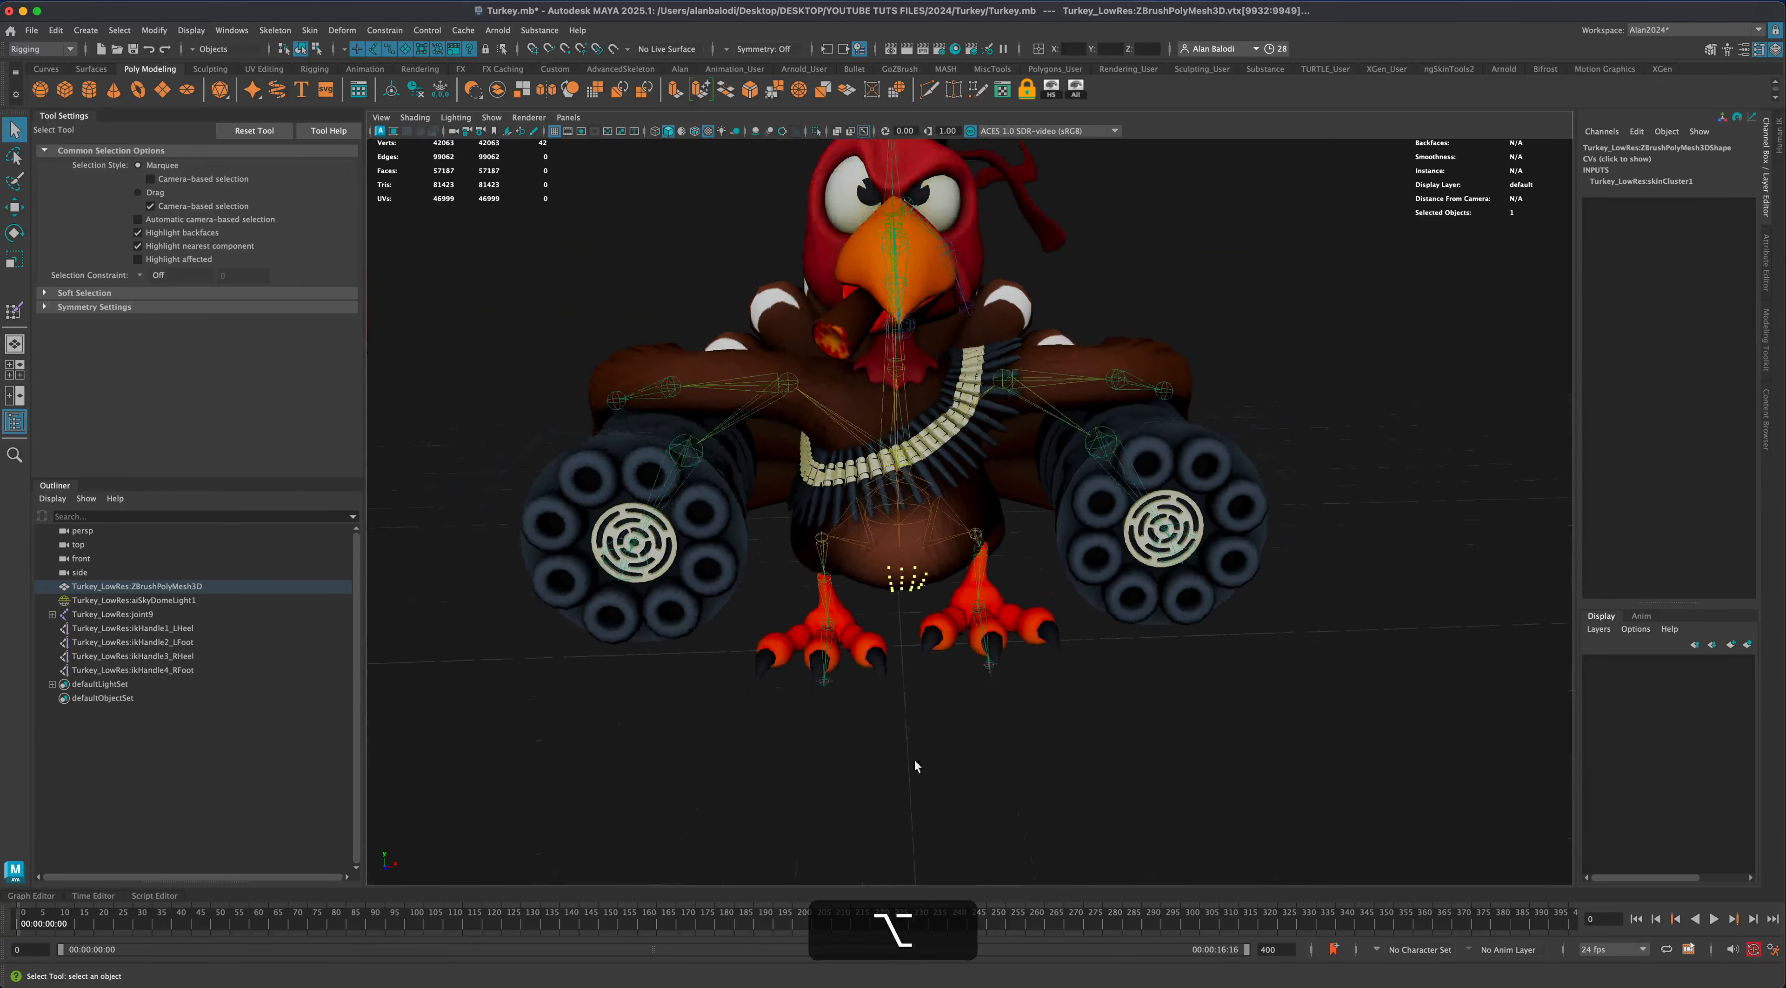
{"action": "left_click_drag", "start_coordinate": [916, 766], "coordinate": [880, 809], "text": "alt"}
{"action": "right_click_drag", "start_coordinate": [896, 654], "coordinate": [962, 554]}
{"action": "left_click", "coordinate": [862, 706]}
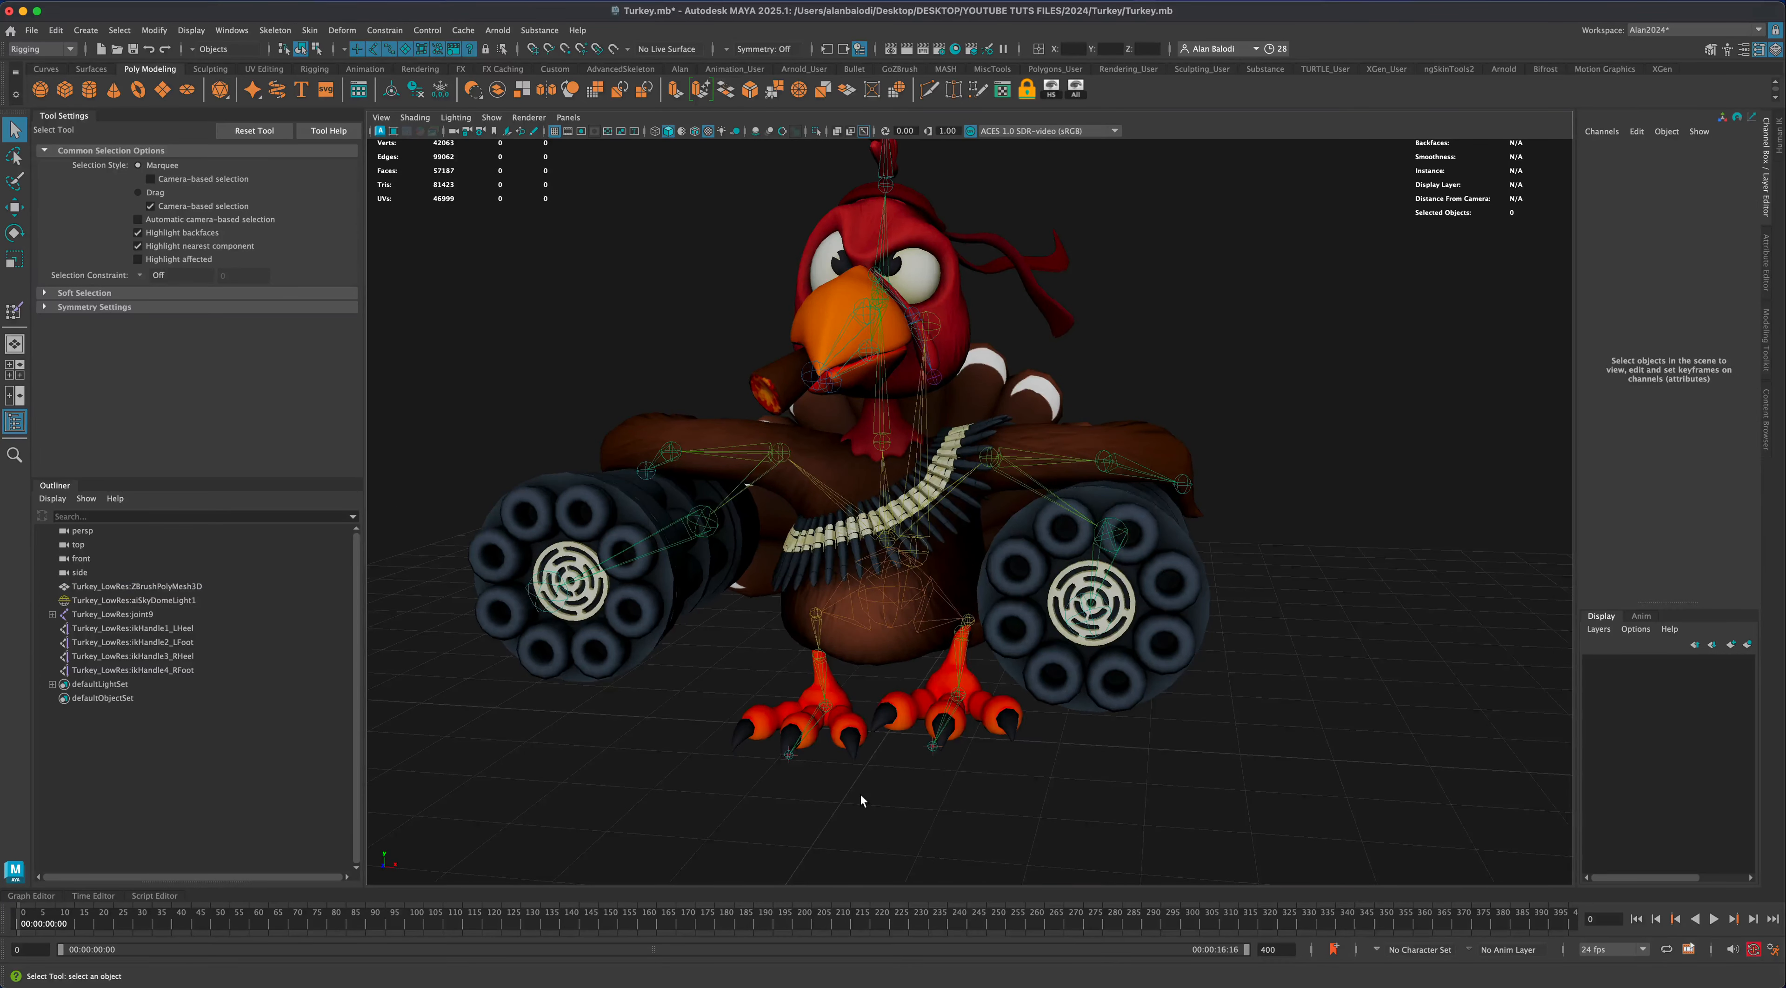
Undo the recent deselection and vertex selection changes until the whole turkey mesh is selected
{"action": "left_click_drag", "start_coordinate": [861, 795], "coordinate": [870, 791], "text": "alt"}
{"action": "key", "text": "alt+super+z"}
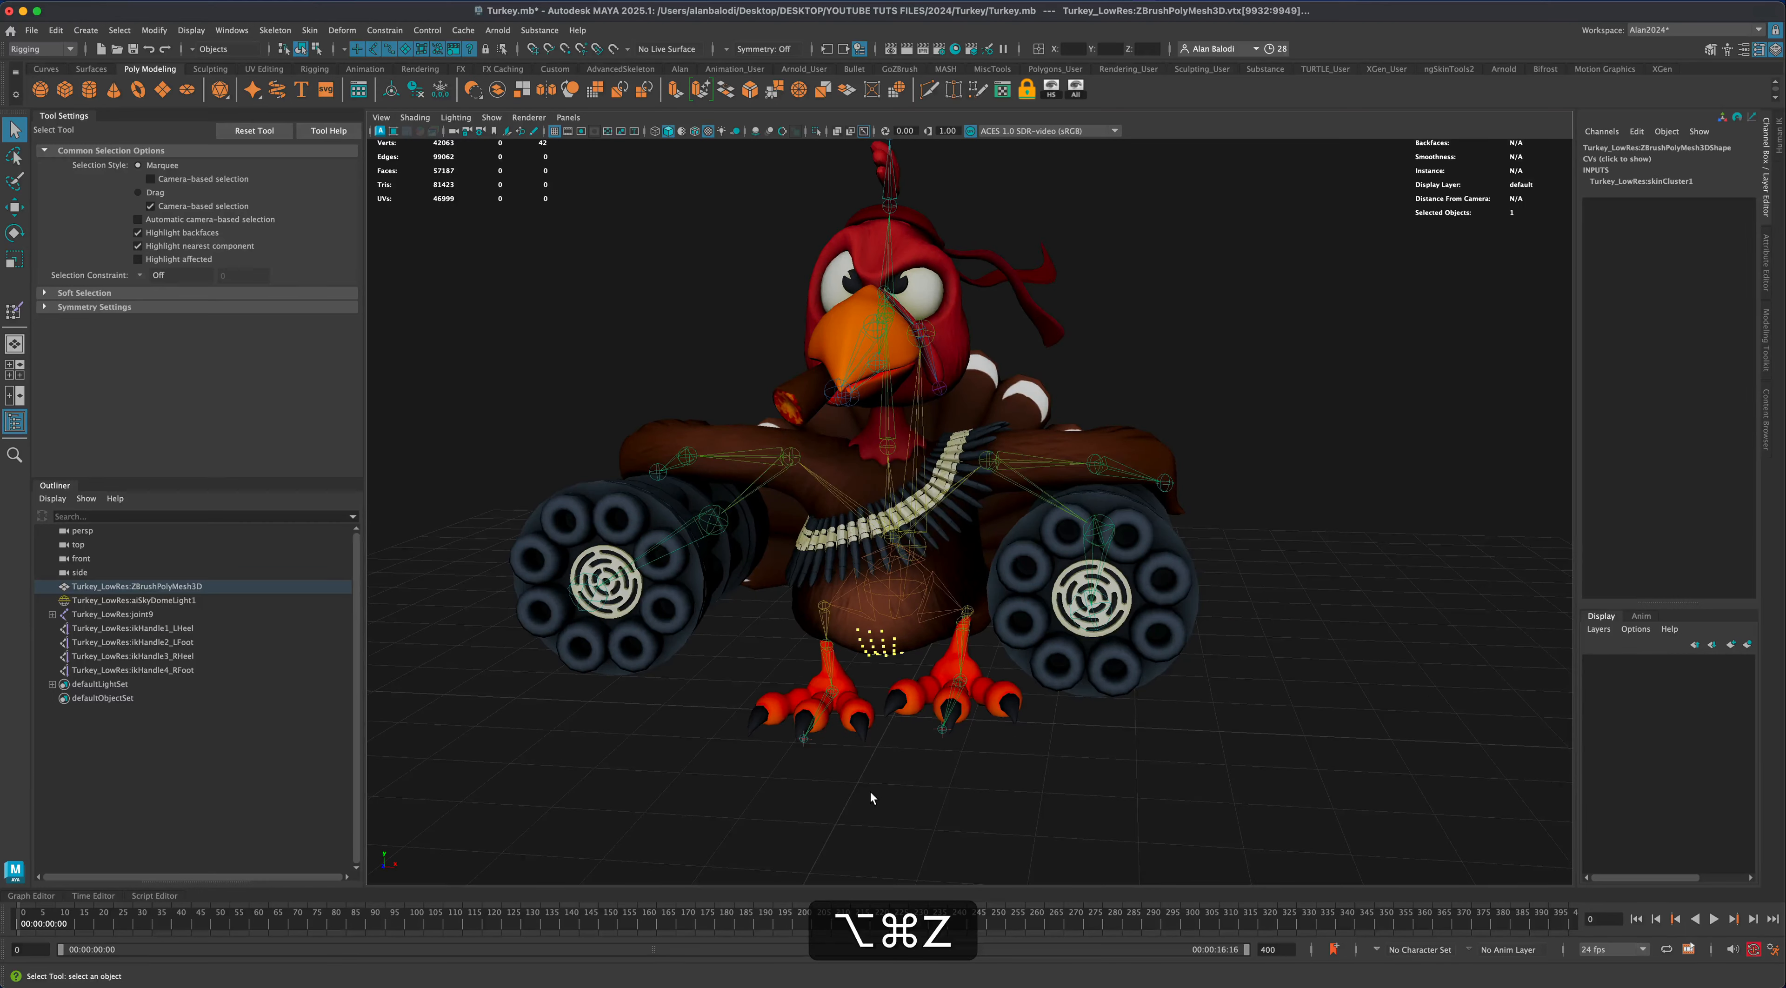
{"action": "key", "text": "super+z"}
{"action": "key", "text": "super+z"}
{"action": "key", "text": "super+z"}
{"action": "key", "text": "super+z"}
{"action": "key", "text": "super+z"}
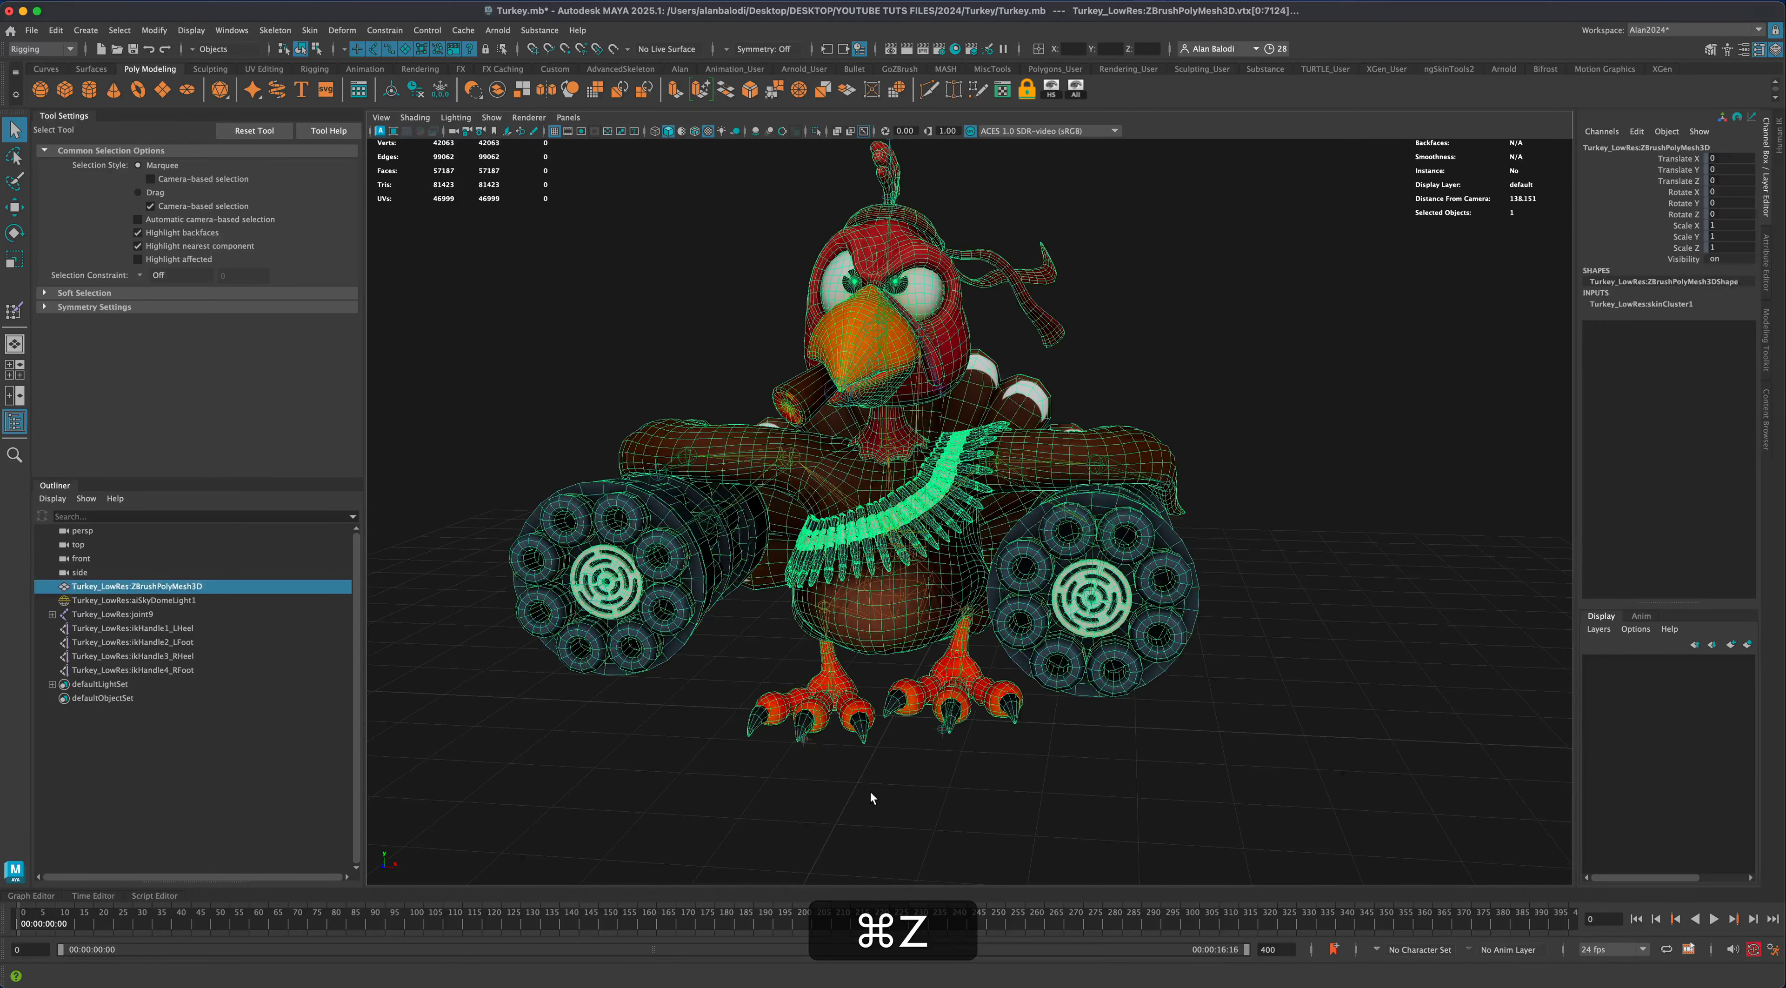
Undo one more recent change on the turkey mesh
{"action": "key", "text": "alt+super+z"}
{"action": "left_click_drag", "start_coordinate": [930, 797], "coordinate": [823, 591], "text": "alt"}
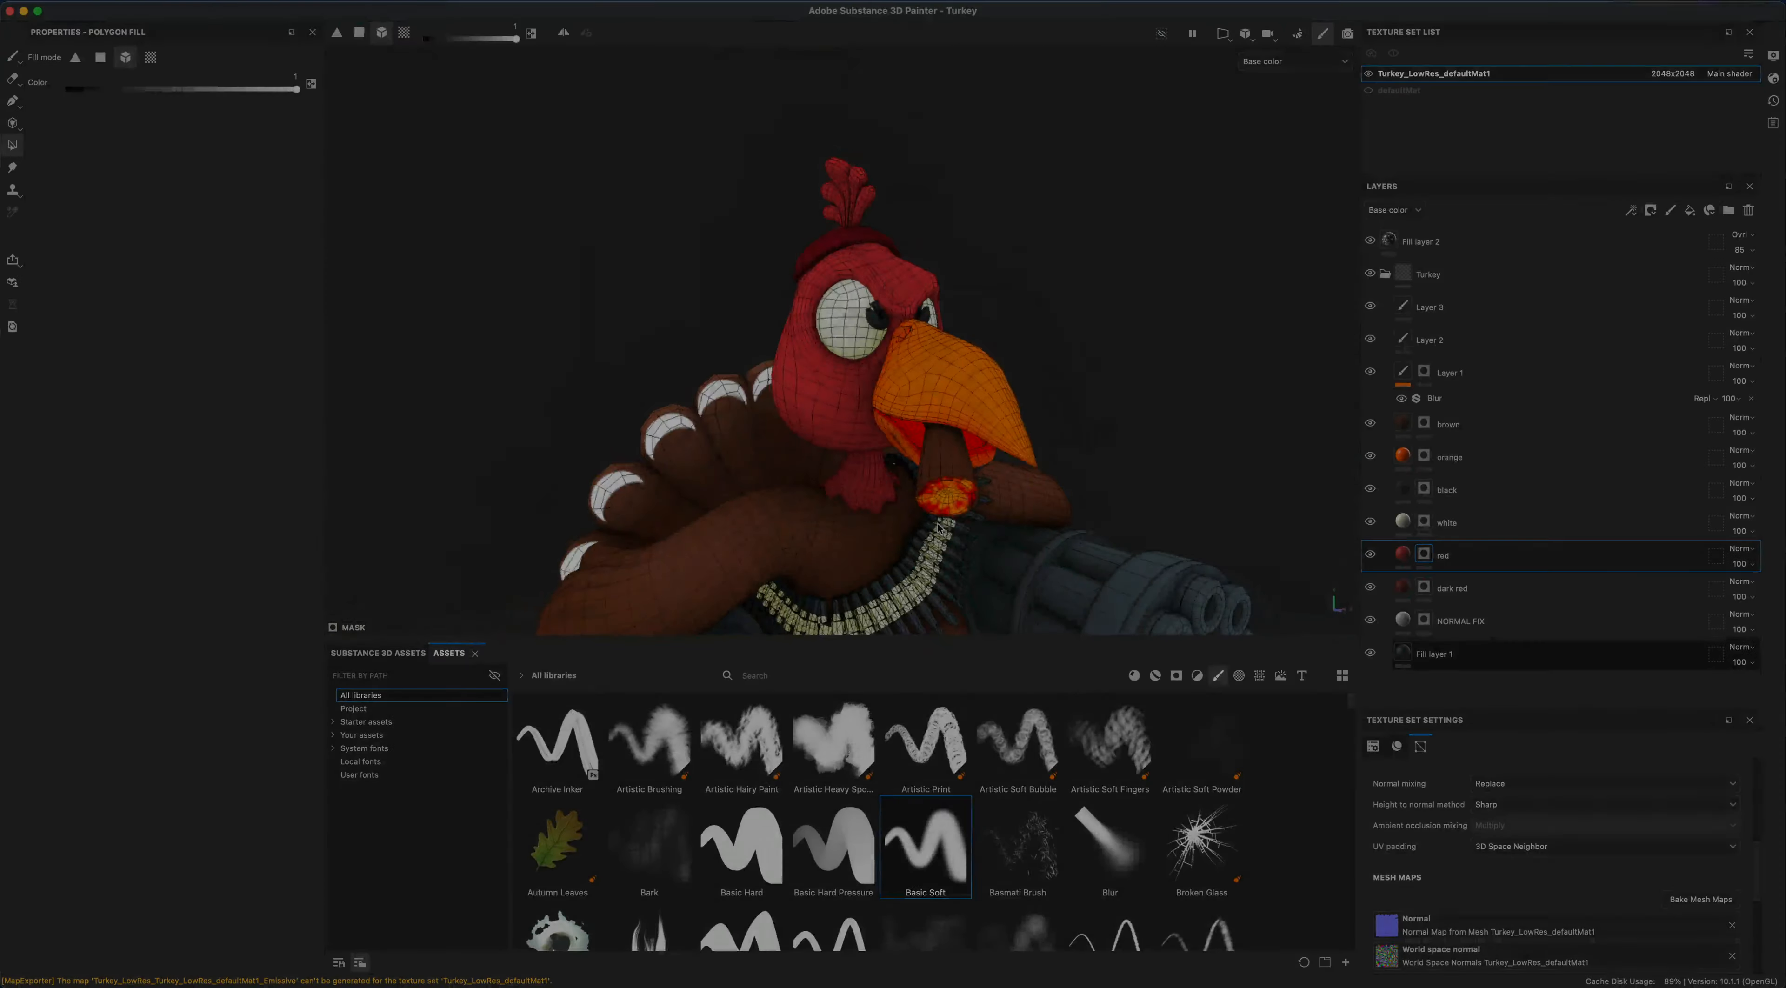
Switch to Substance 3D Painter, select the white layer and examine the turkey's flat base colors up close and from several angles
{"action": "scroll", "coordinate": [826, 380], "scroll_direction": "down", "scroll_amount": 3}
{"action": "left_click_drag", "start_coordinate": [826, 379], "coordinate": [807, 375], "text": "alt"}
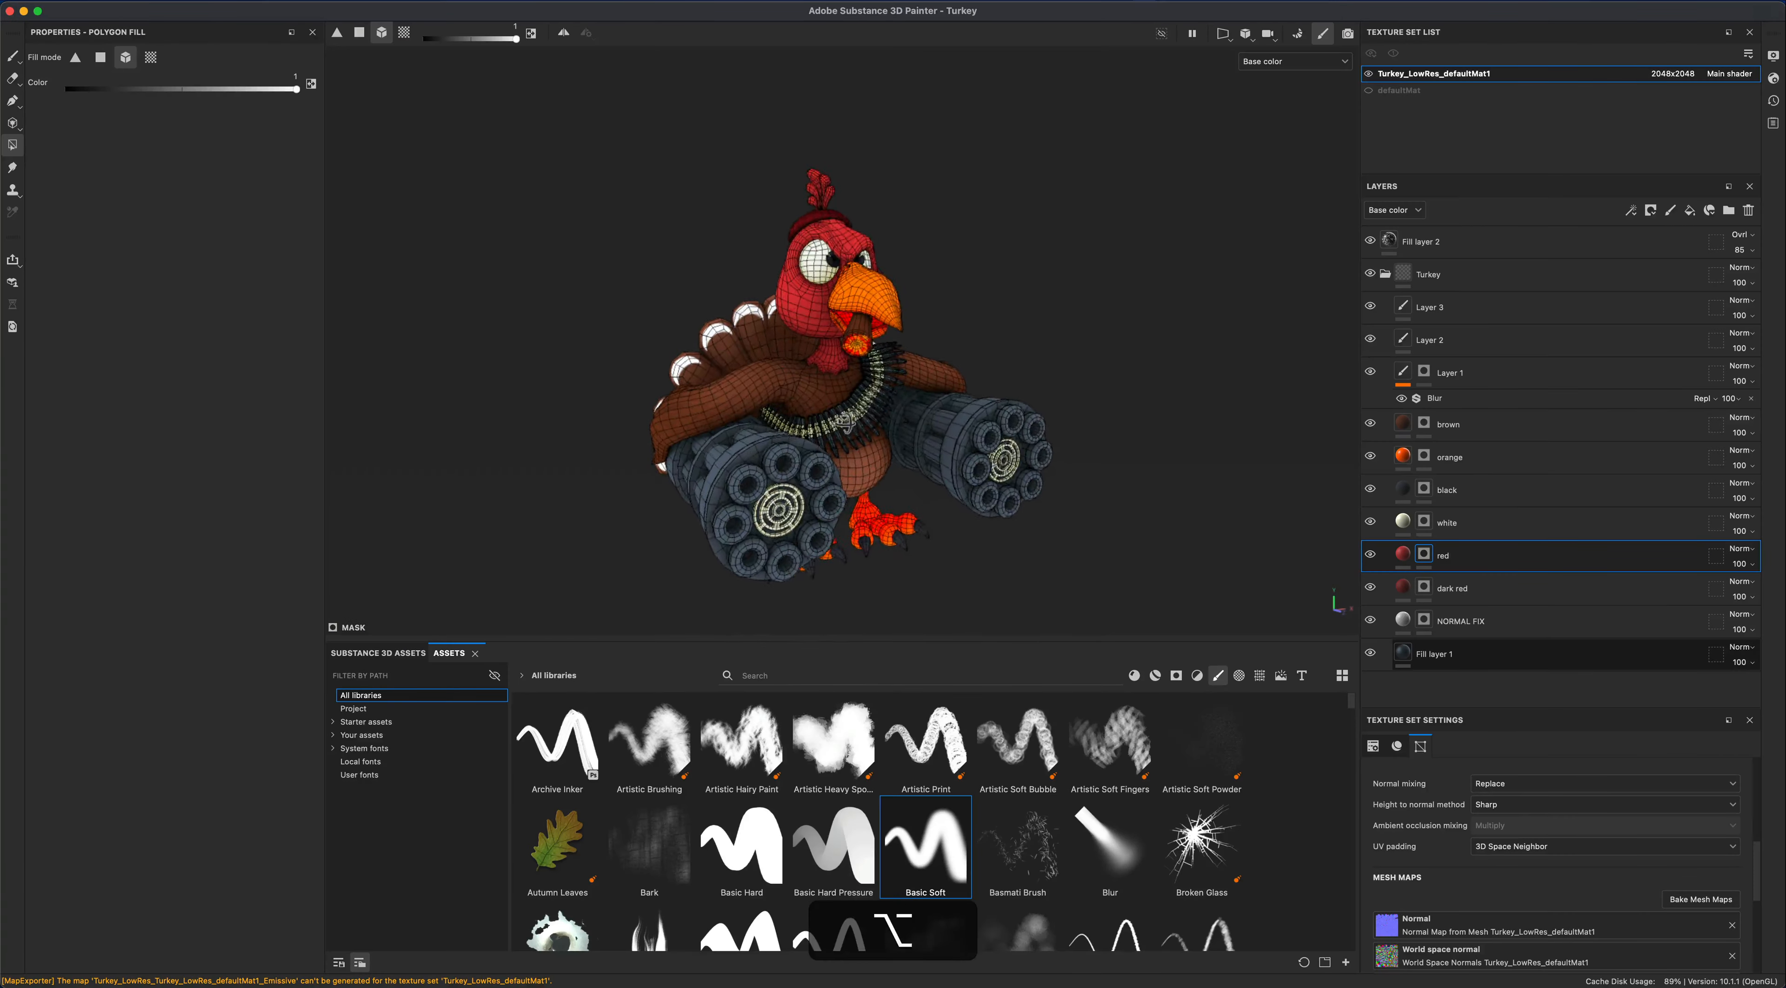
{"action": "left_click", "coordinate": [1424, 526]}
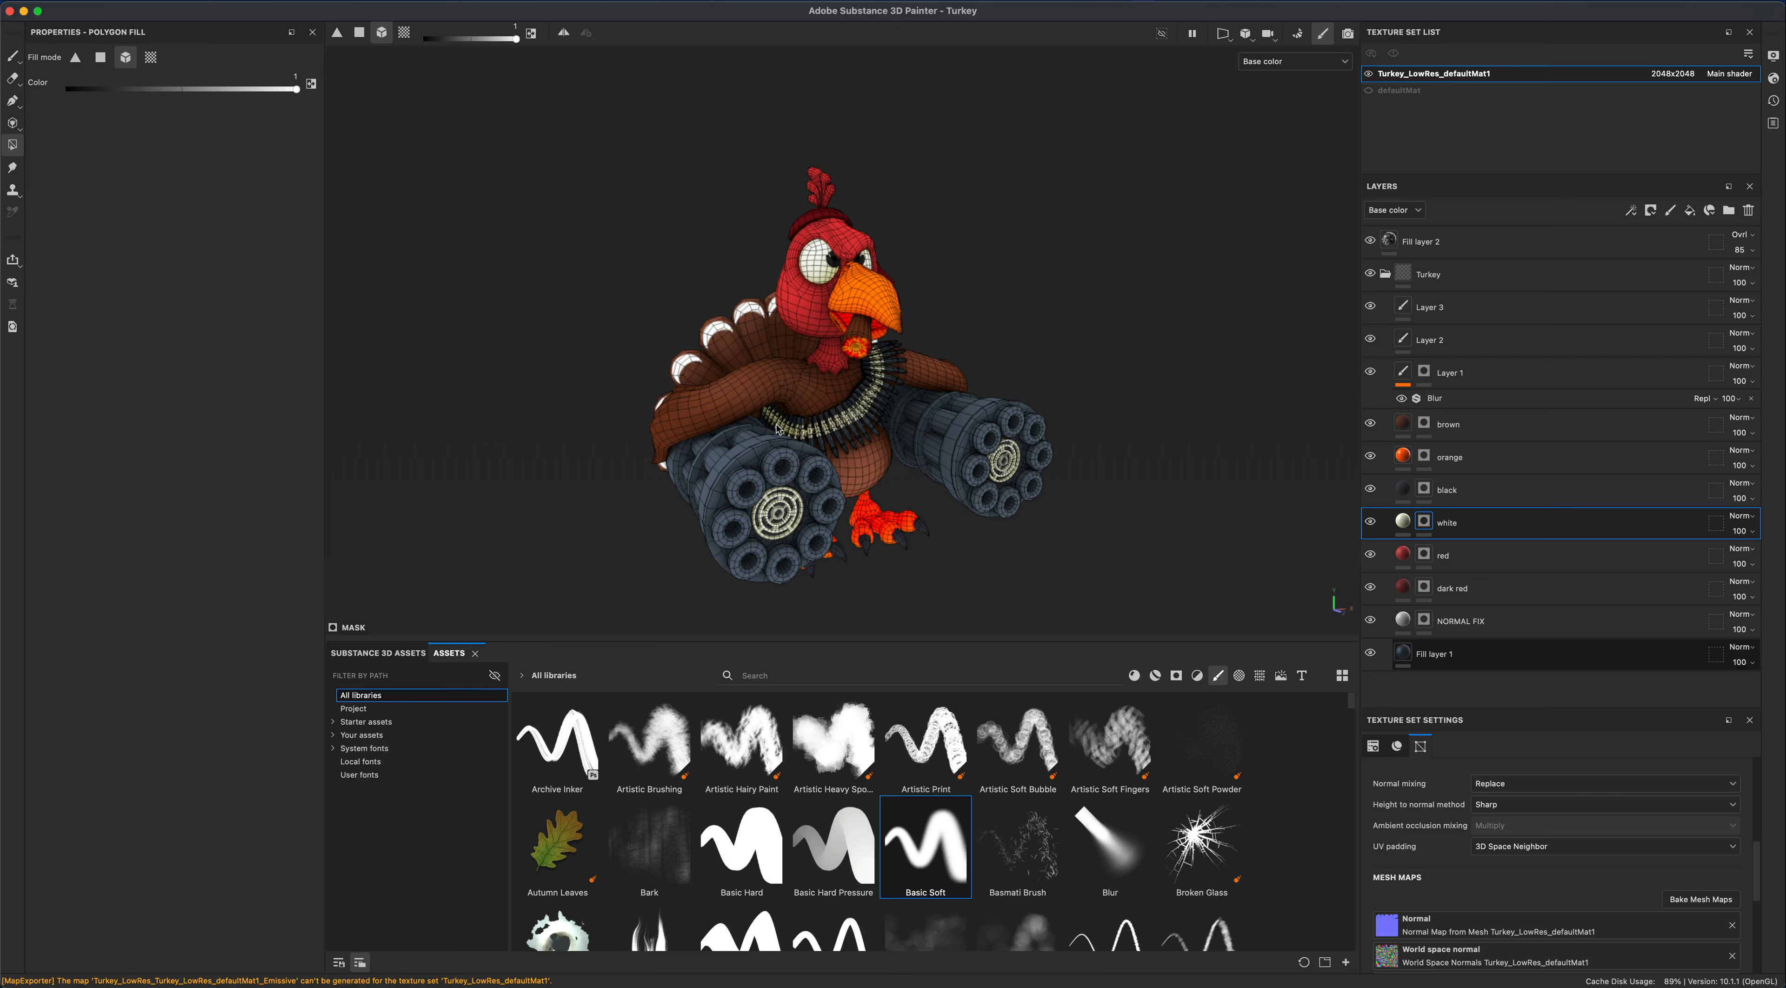
{"action": "scroll", "coordinate": [858, 420], "scroll_direction": "up", "scroll_amount": 5}
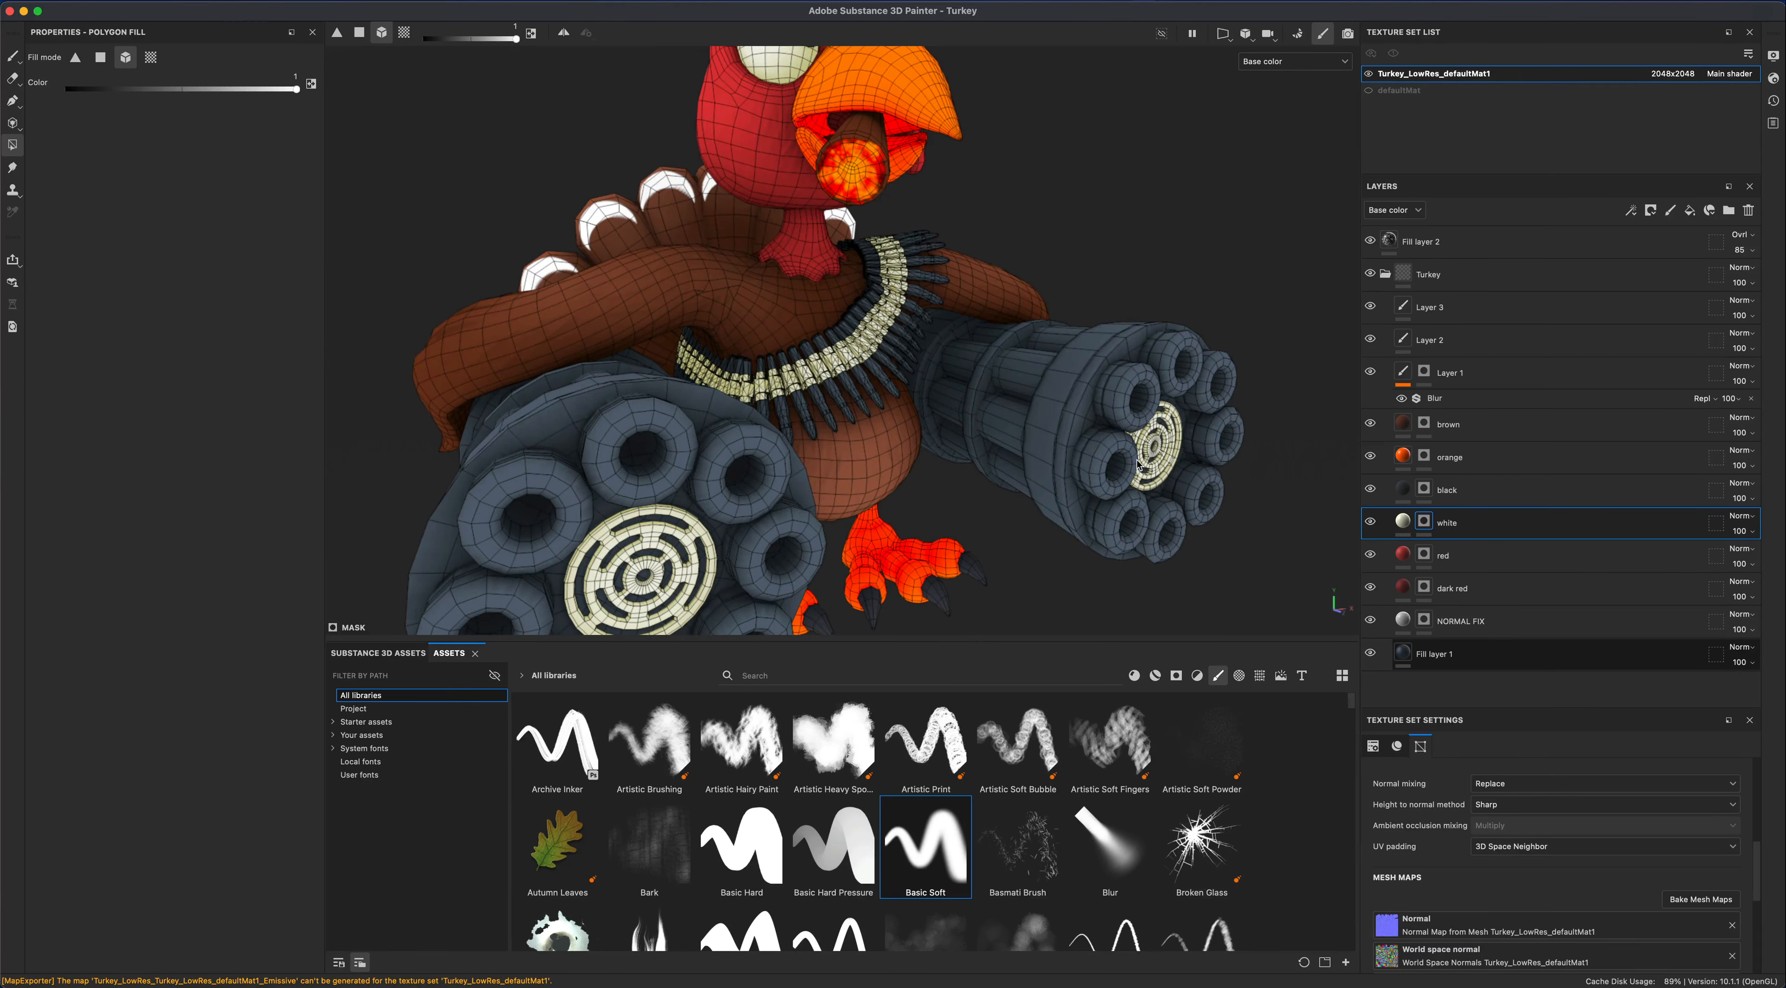
{"action": "scroll", "coordinate": [849, 581], "scroll_direction": "down", "scroll_amount": 5}
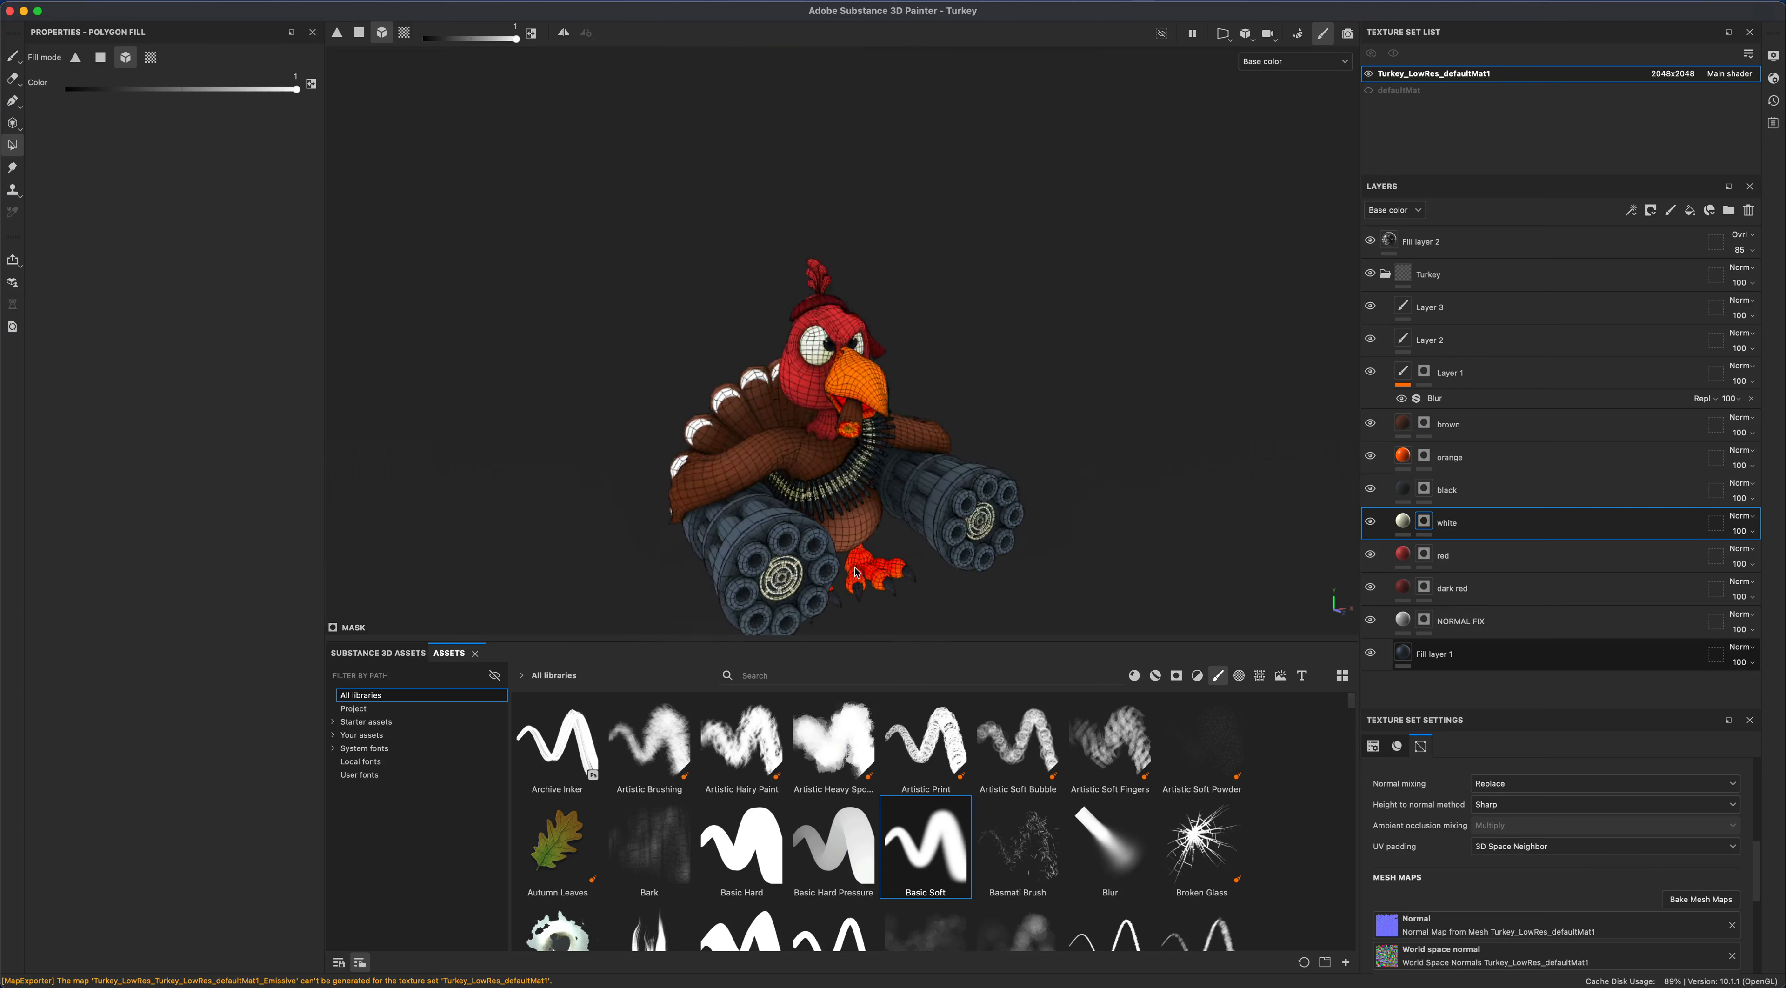
{"action": "left_click_drag", "start_coordinate": [849, 582], "coordinate": [749, 407], "text": "alt"}
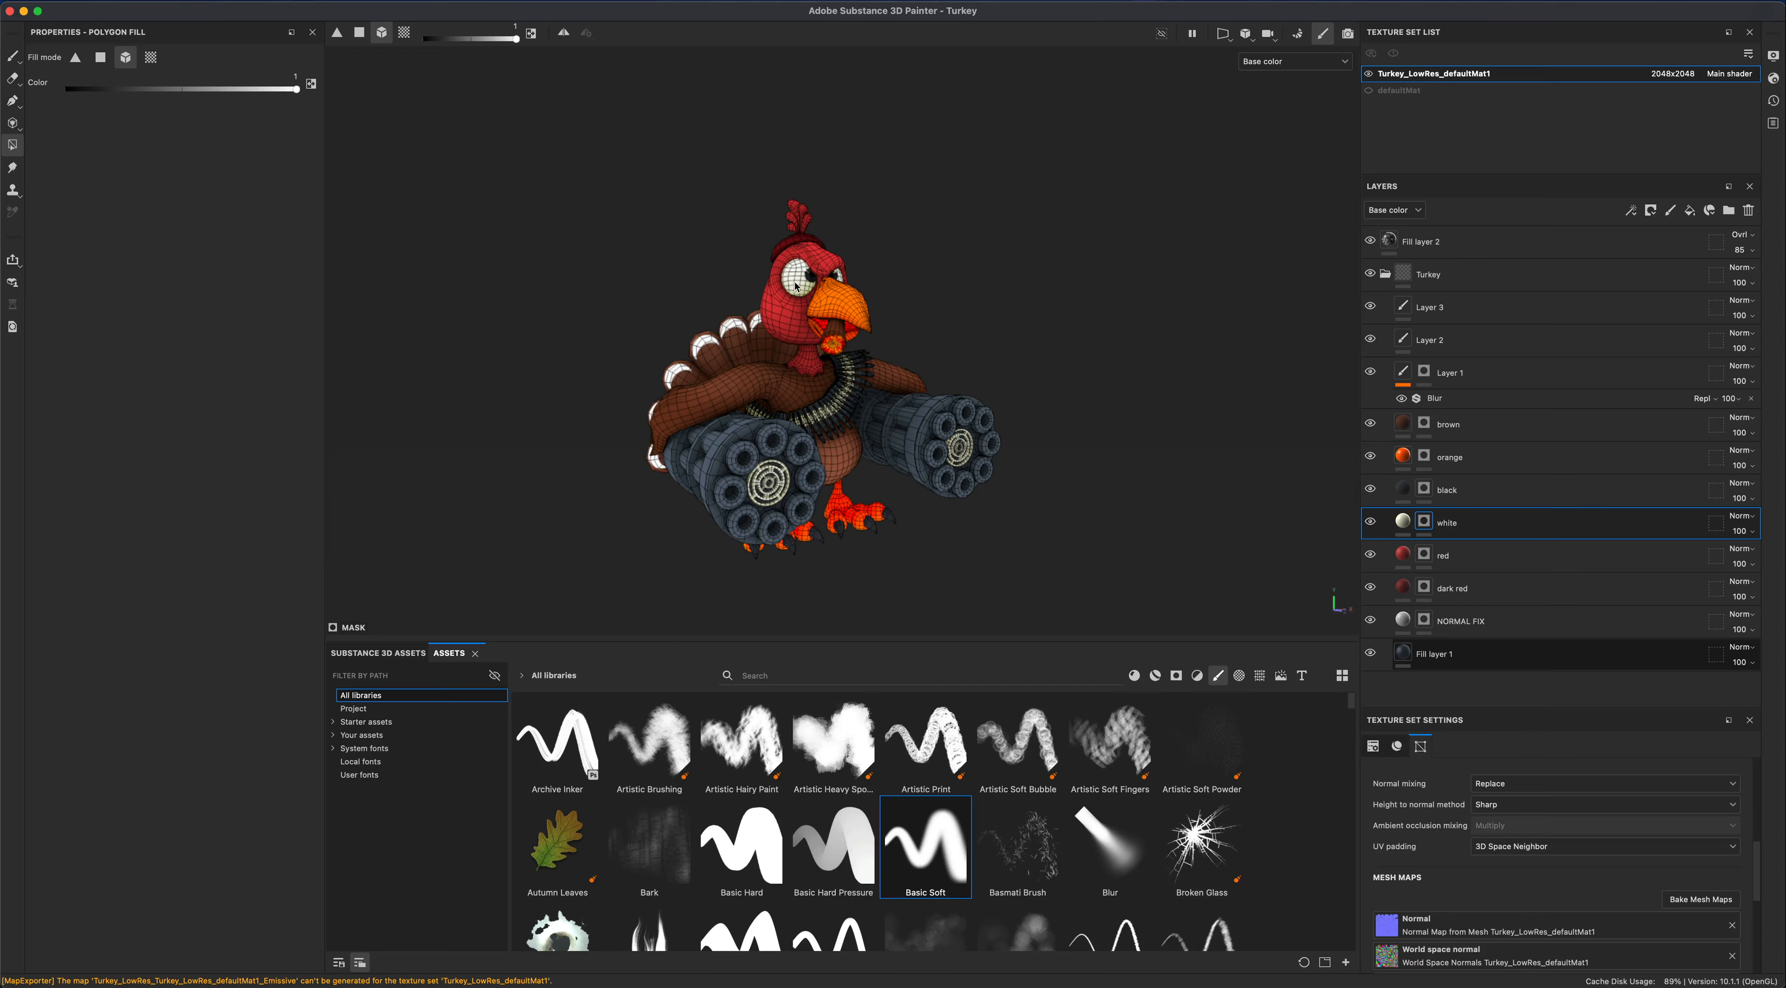
{"action": "key", "text": "alt"}
{"action": "left_click_drag", "start_coordinate": [746, 523], "coordinate": [901, 521], "text": "alt"}
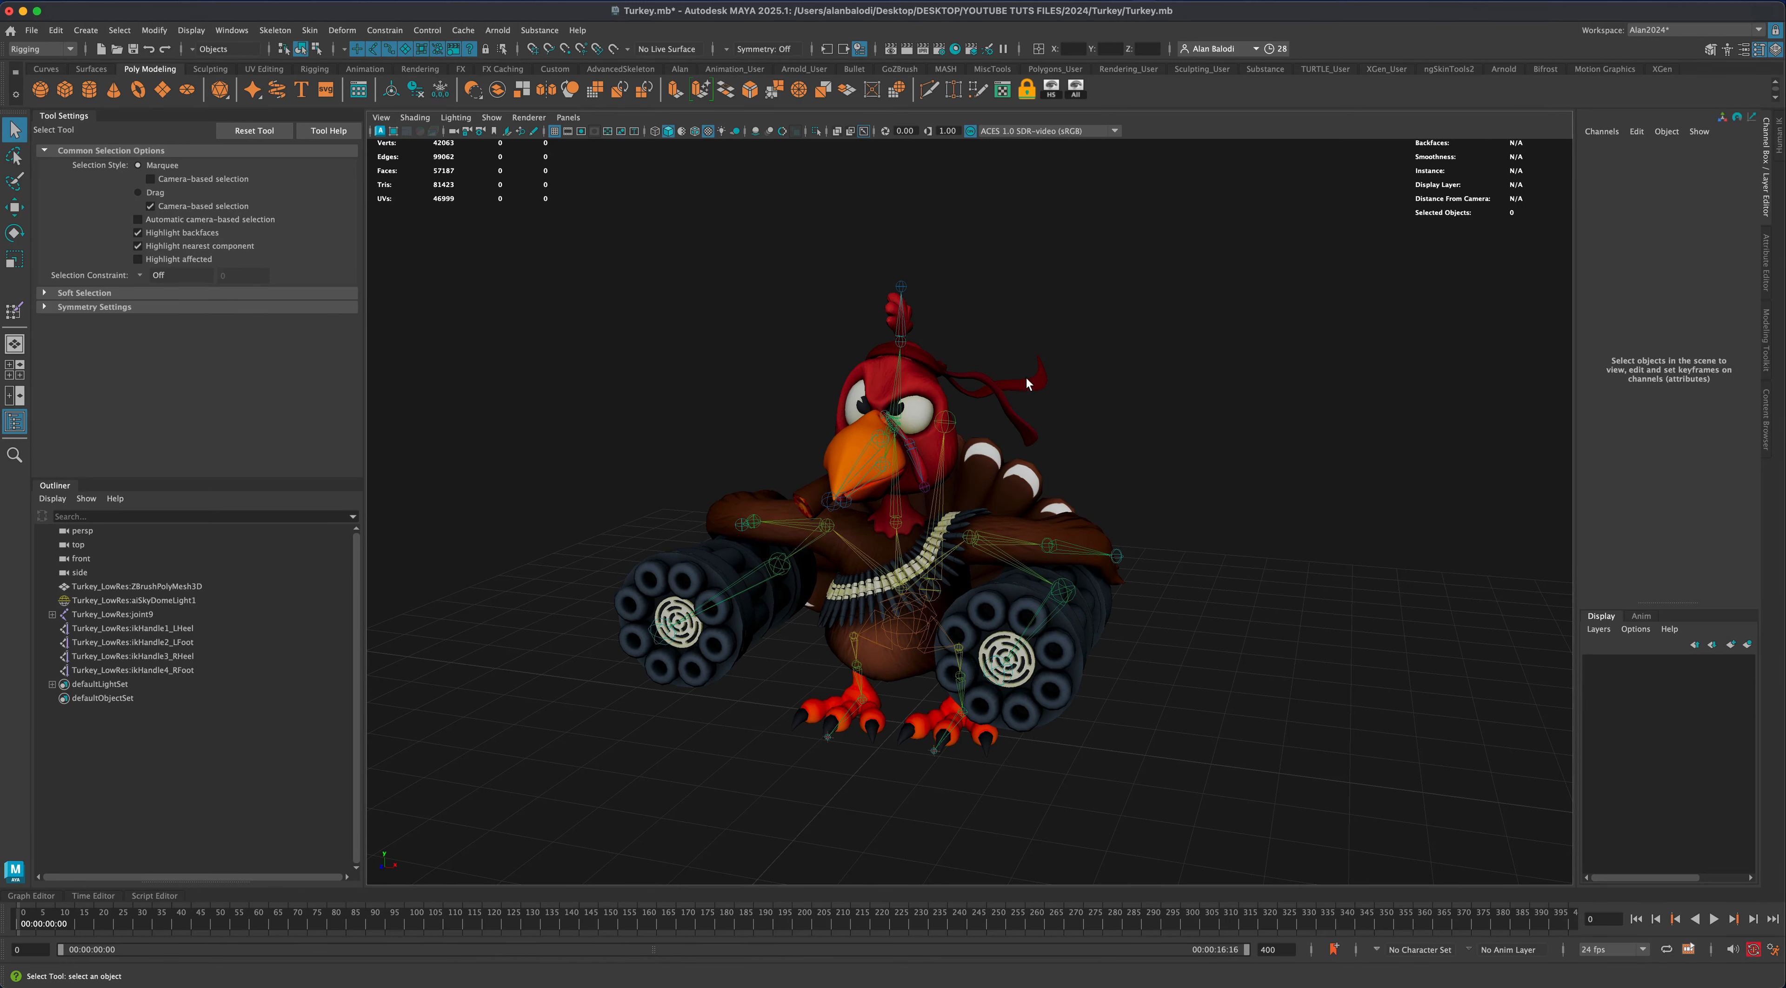
{"action": "left_click_drag", "start_coordinate": [1006, 388], "coordinate": [969, 379], "text": "alt"}
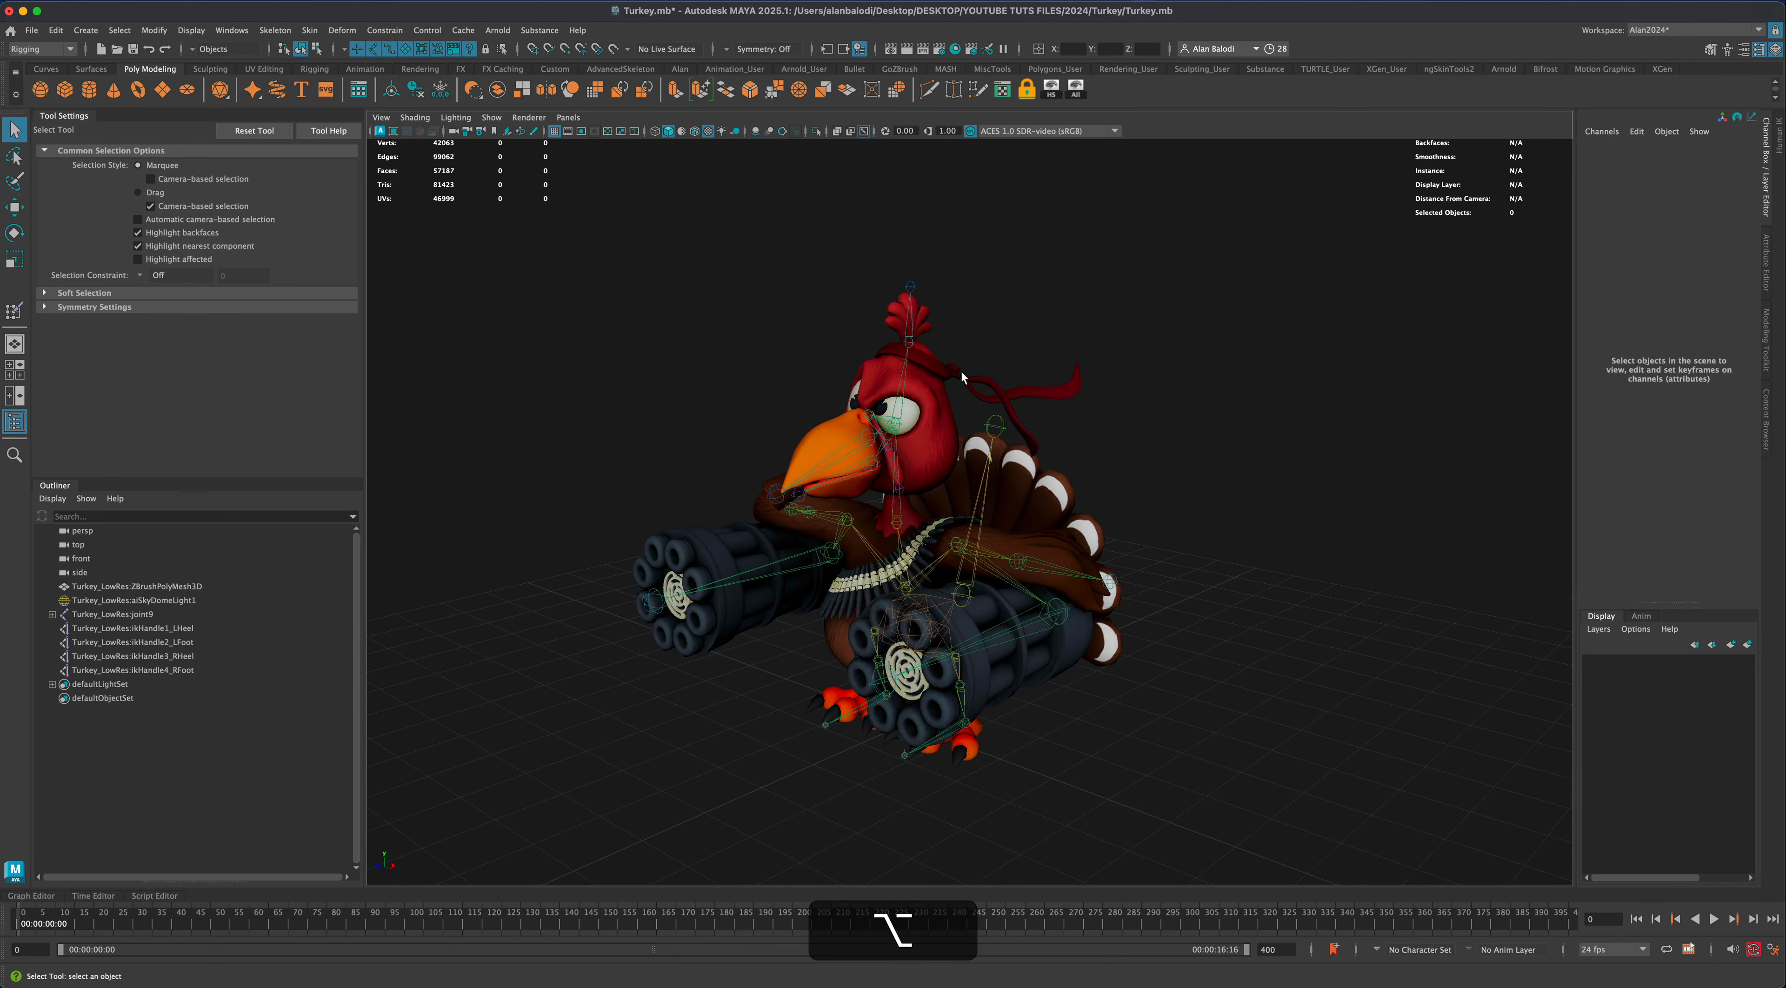
{"action": "left_click_drag", "start_coordinate": [1062, 381], "coordinate": [1237, 646], "text": "alt"}
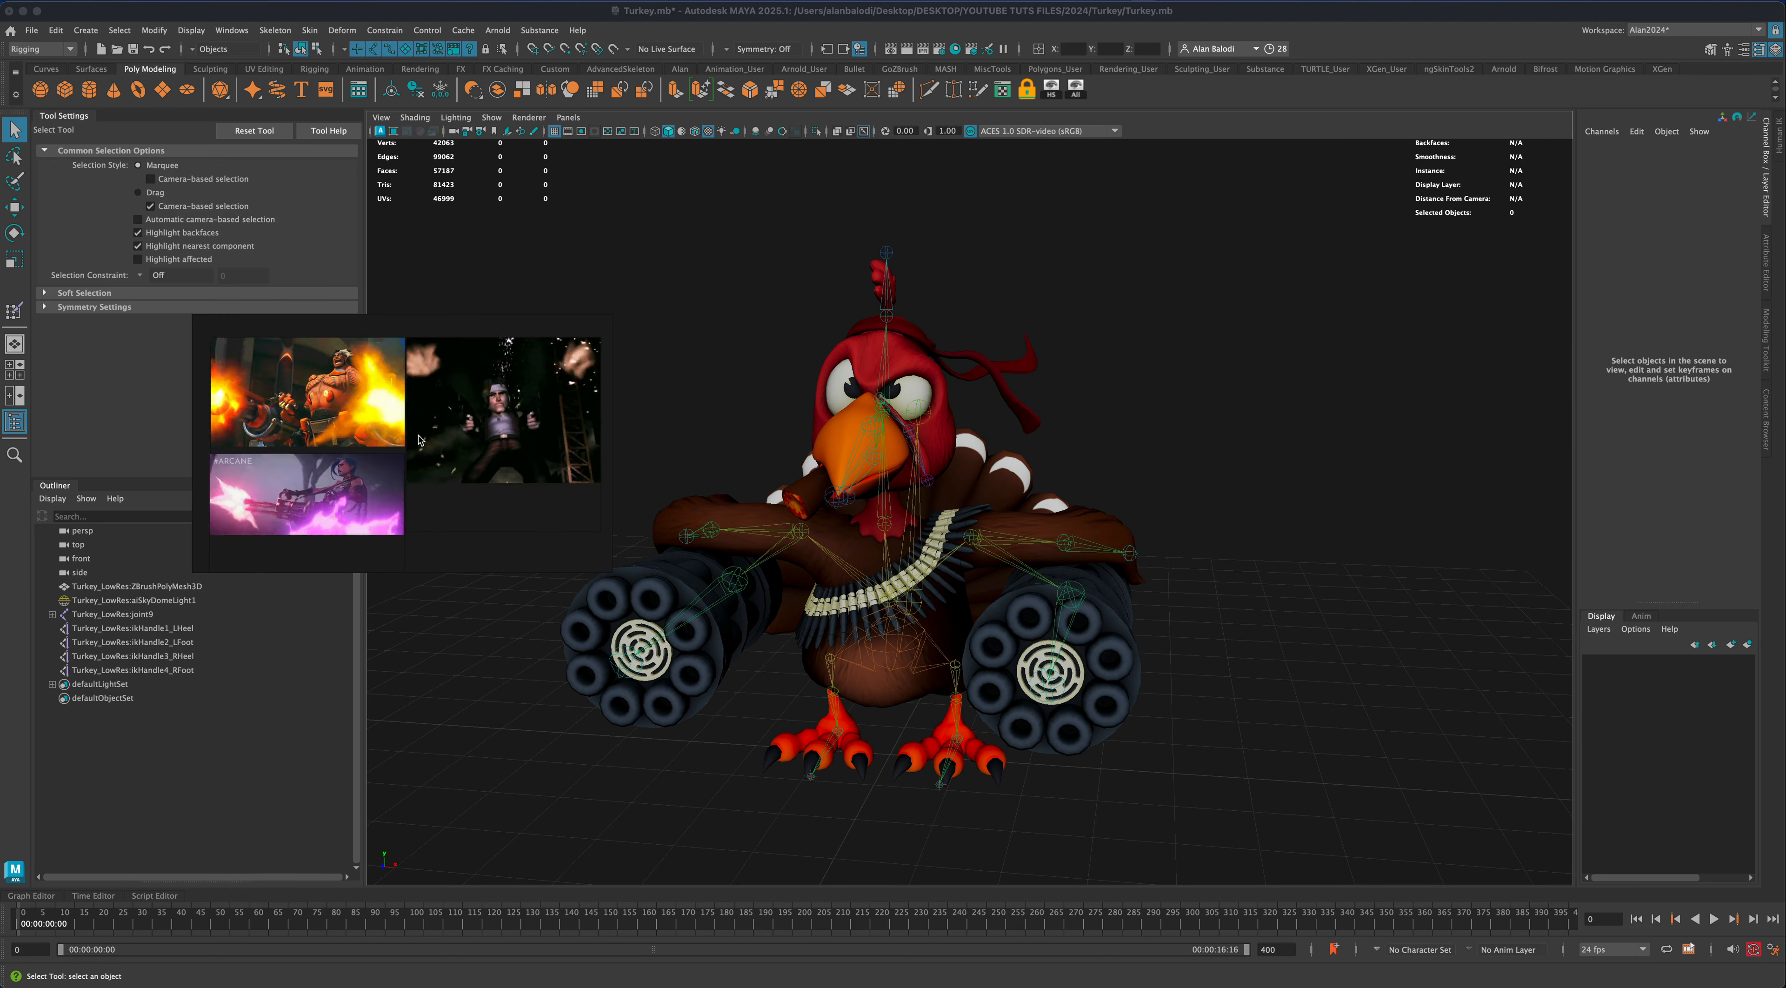
{"action": "scroll", "coordinate": [754, 726], "scroll_direction": "down", "scroll_amount": 2}
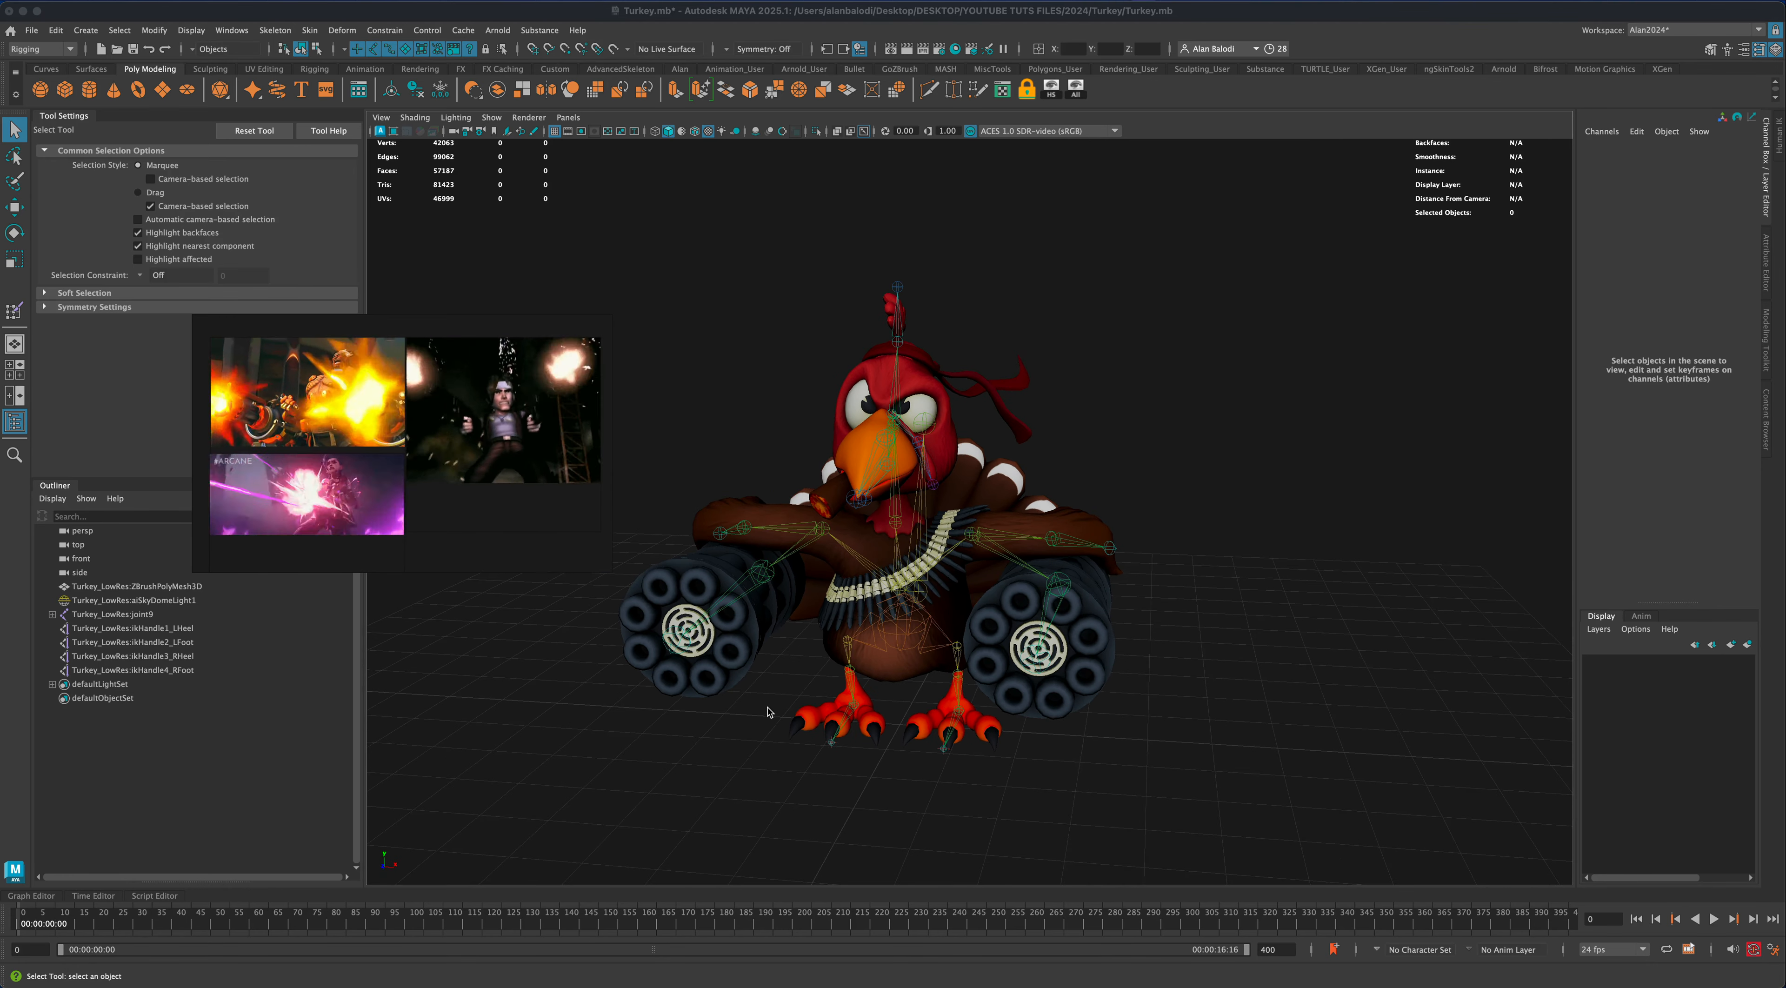
{"action": "left_click_drag", "start_coordinate": [753, 727], "coordinate": [711, 752], "text": "alt"}
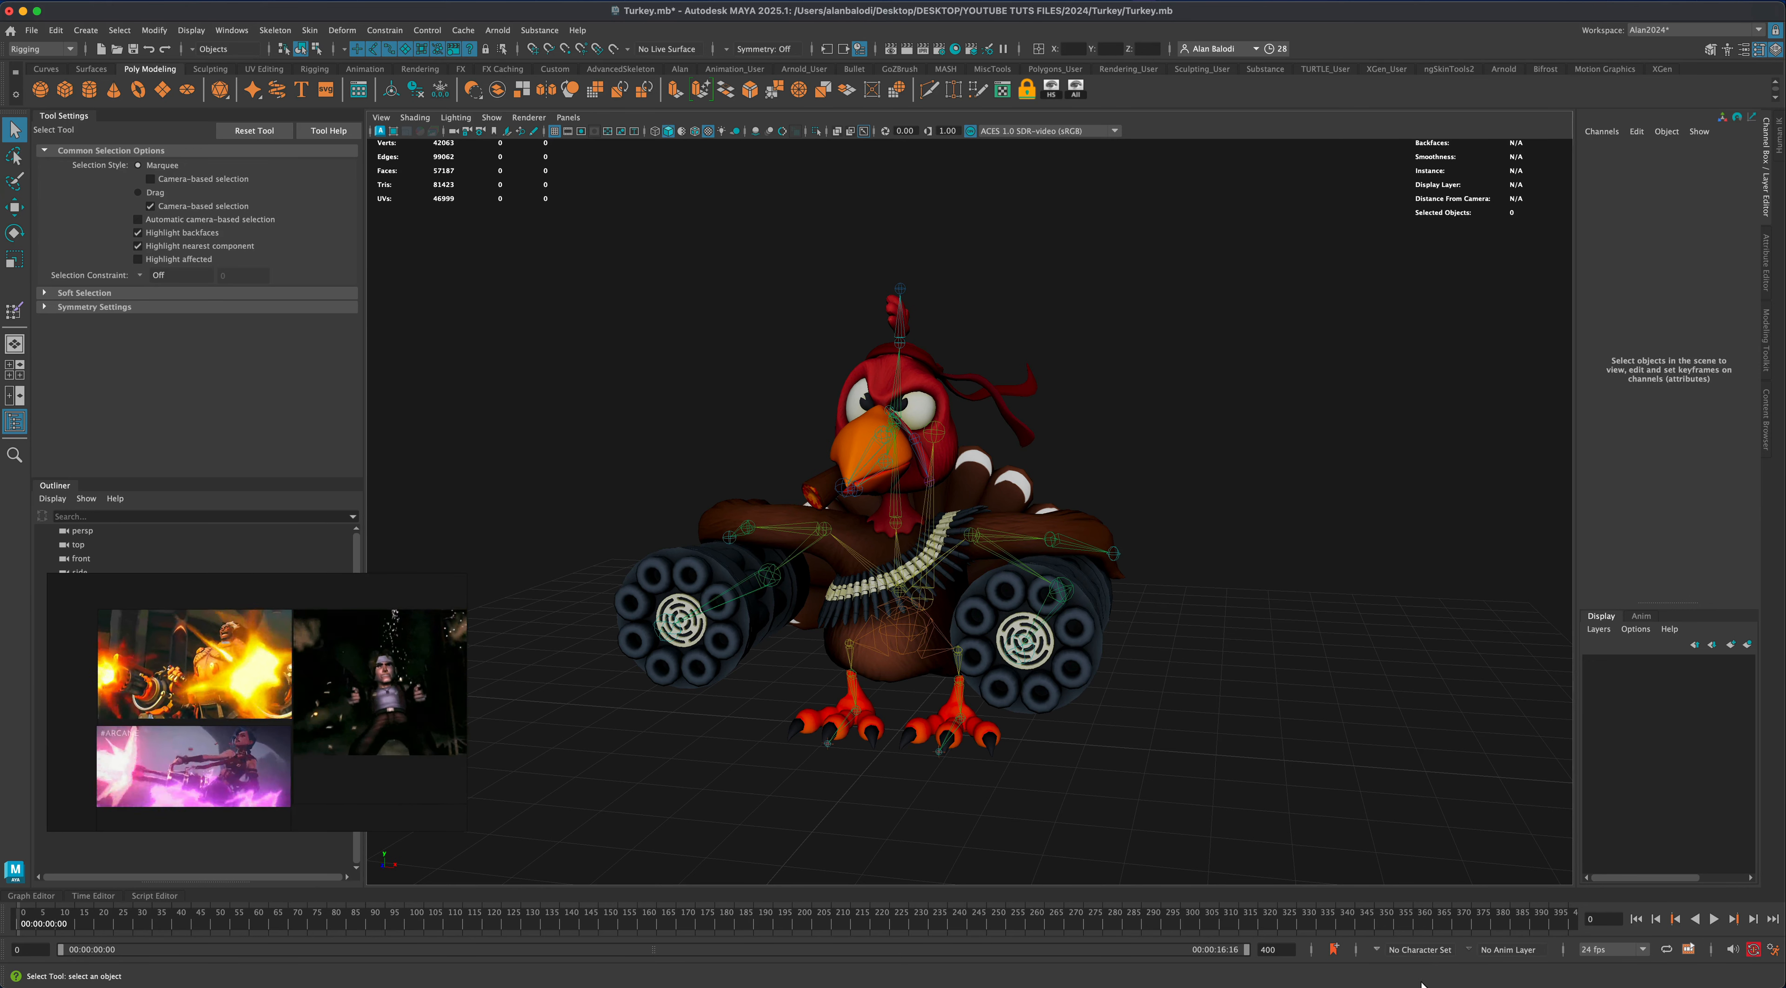
Save the Turkey scene and set the end of the playback range to frame 24
{"action": "mouse_move", "coordinate": [1081, 791]}
{"action": "left_mouse_down", "text": "alt"}
{"action": "mouse_move", "coordinate": [1095, 767]}
{"action": "mouse_move", "coordinate": [1109, 784]}
{"action": "left_mouse_up", "text": "alt"}
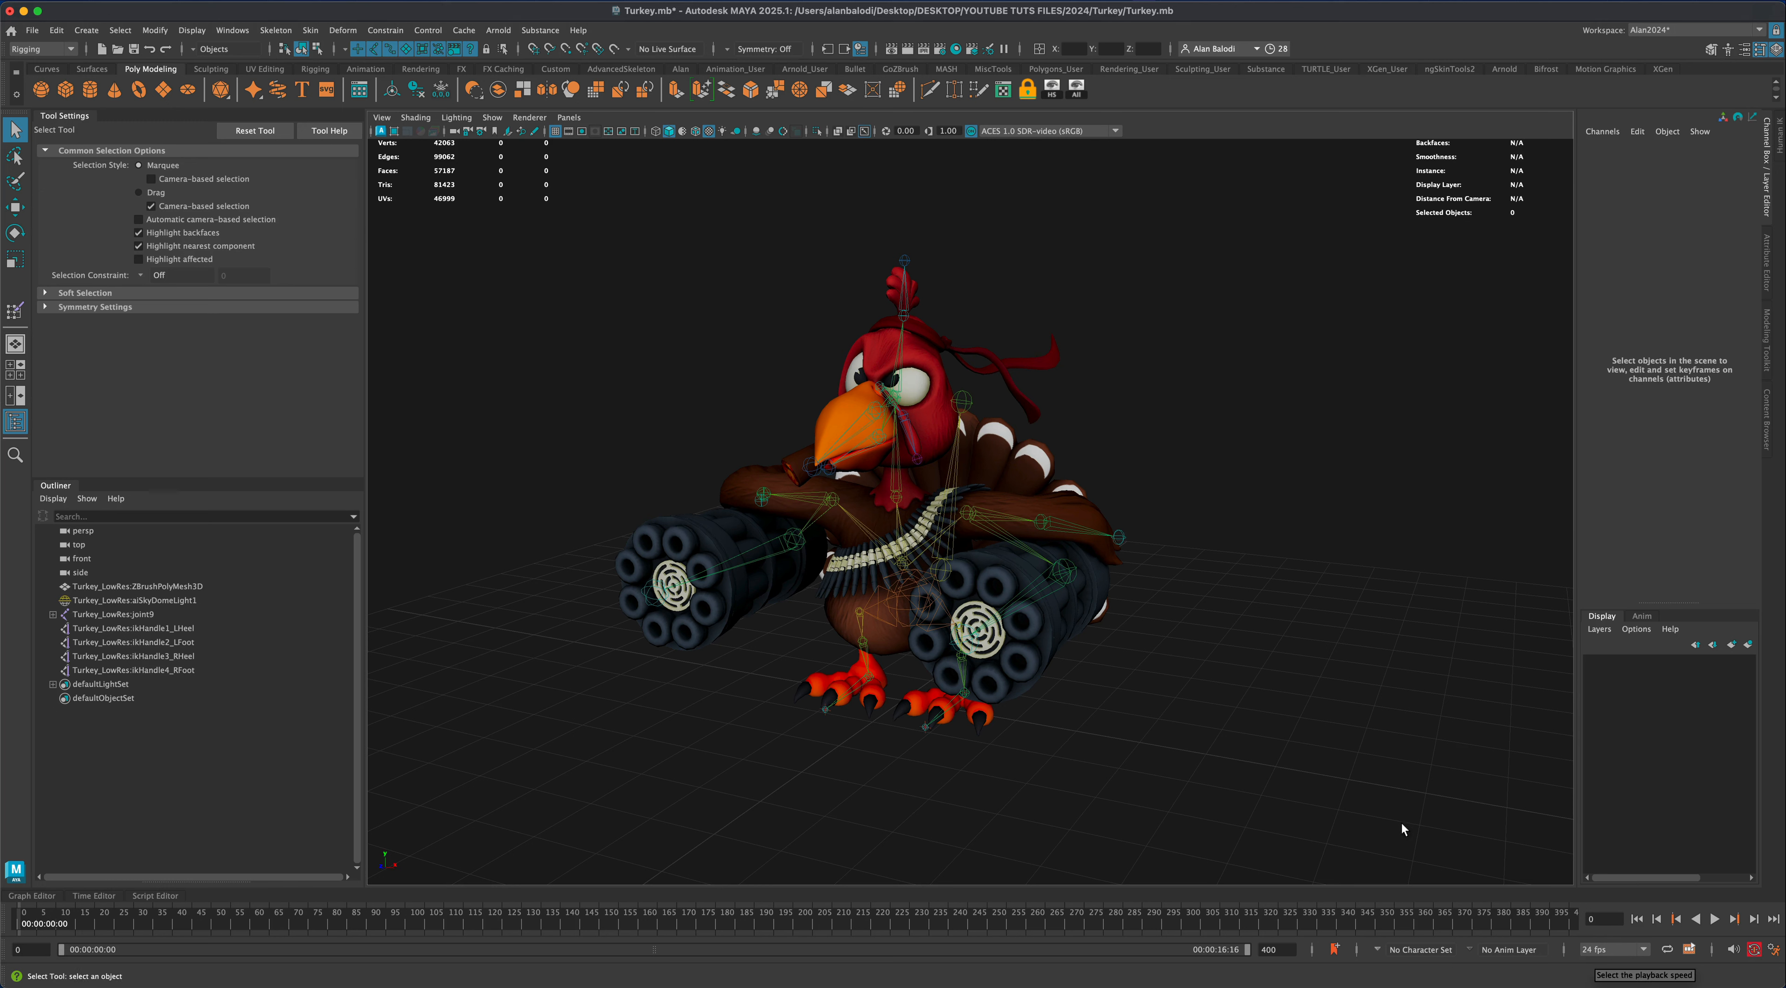
{"action": "key", "text": "super"}
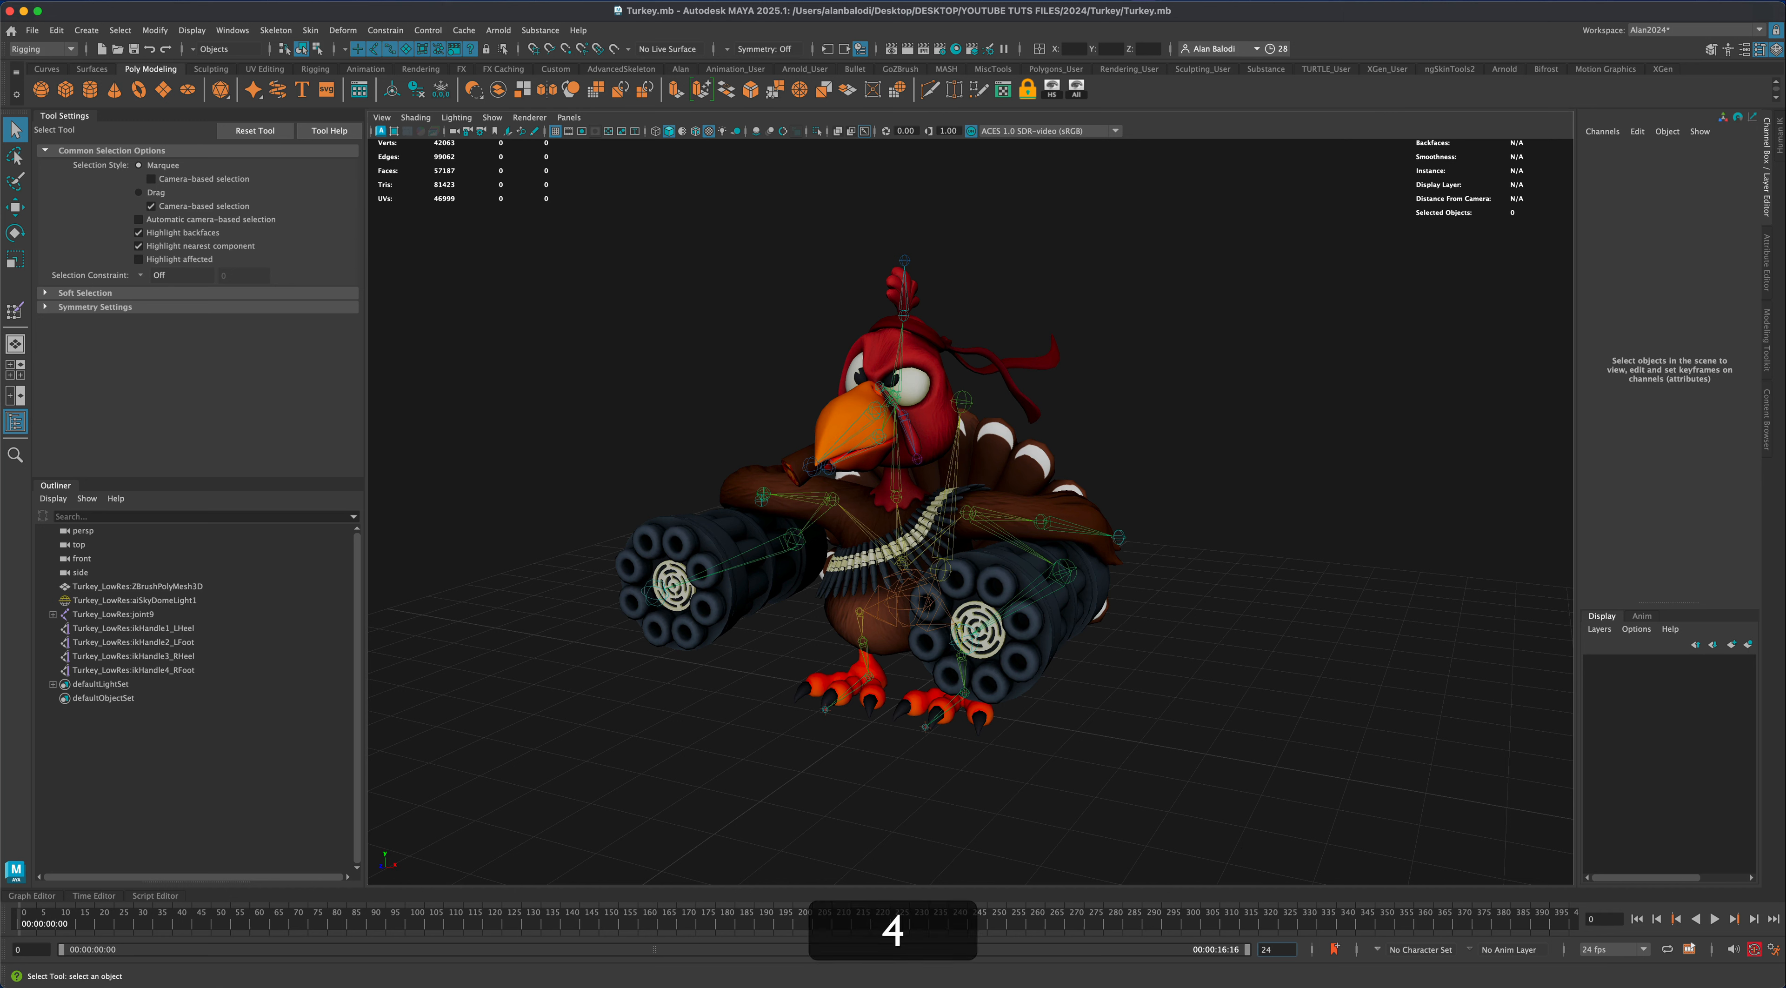
{"action": "key", "text": "Return"}
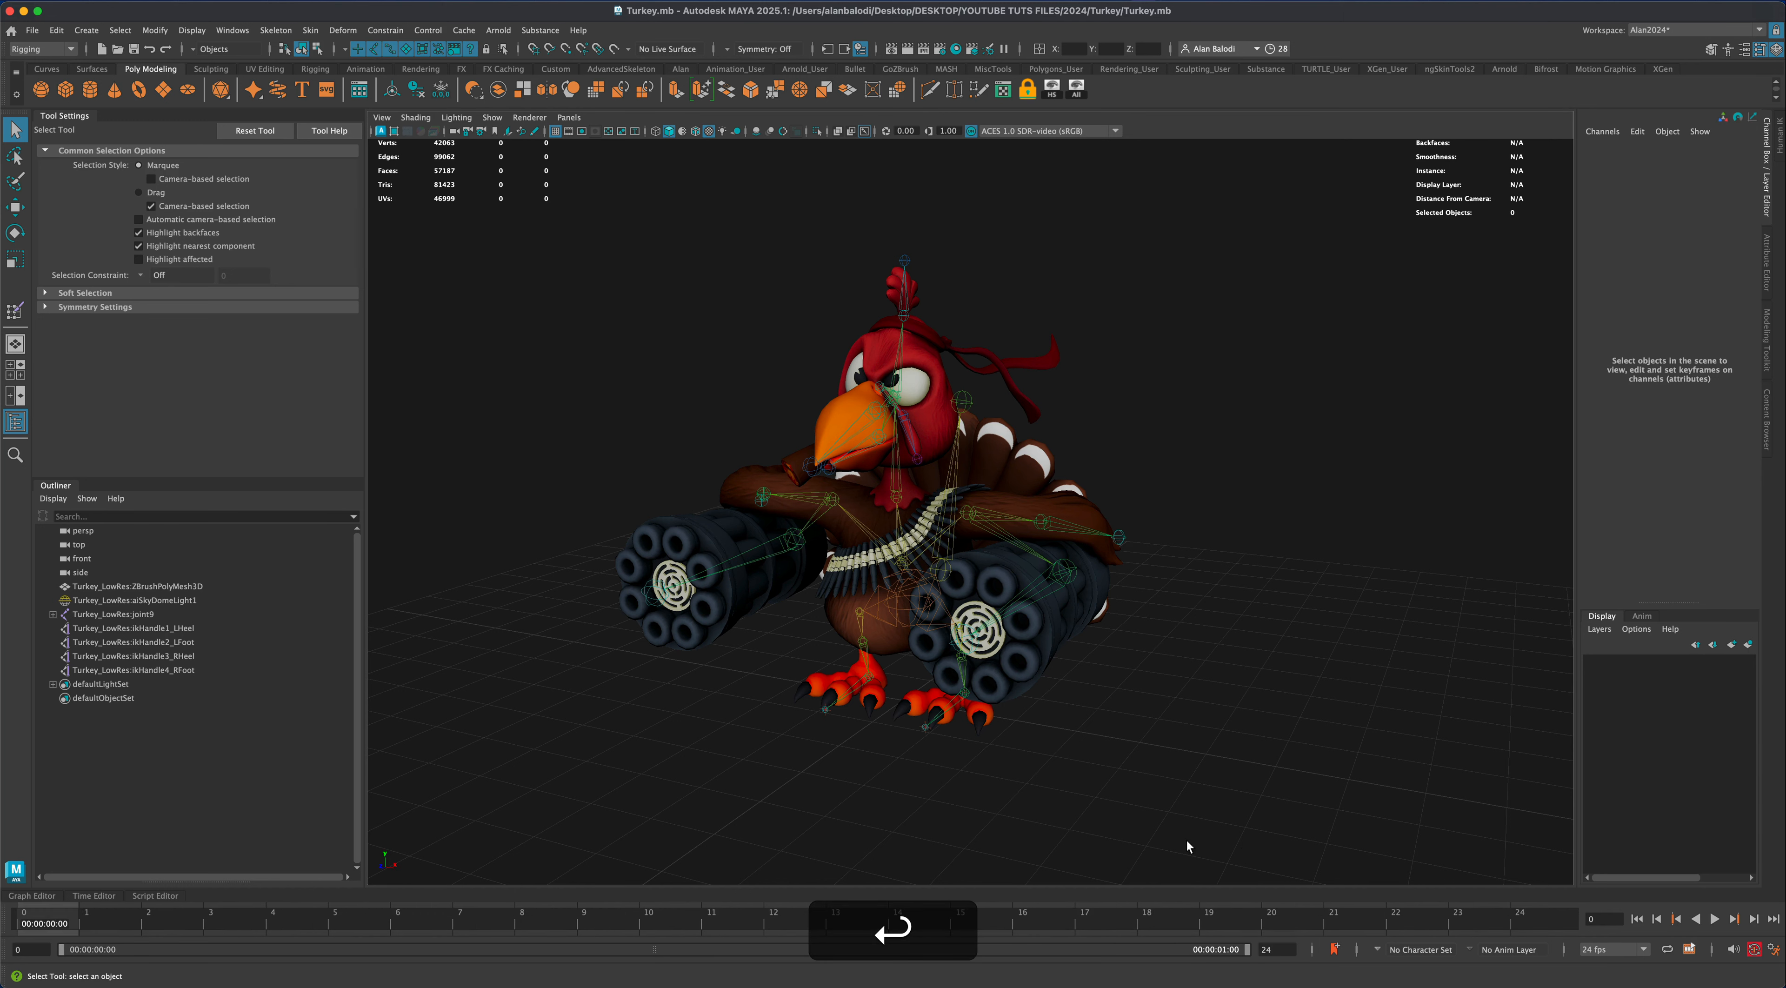
Play the timeline while viewing the turkey from different angles, stop the playback and return to frame 0
{"action": "left_click", "coordinate": [1712, 920]}
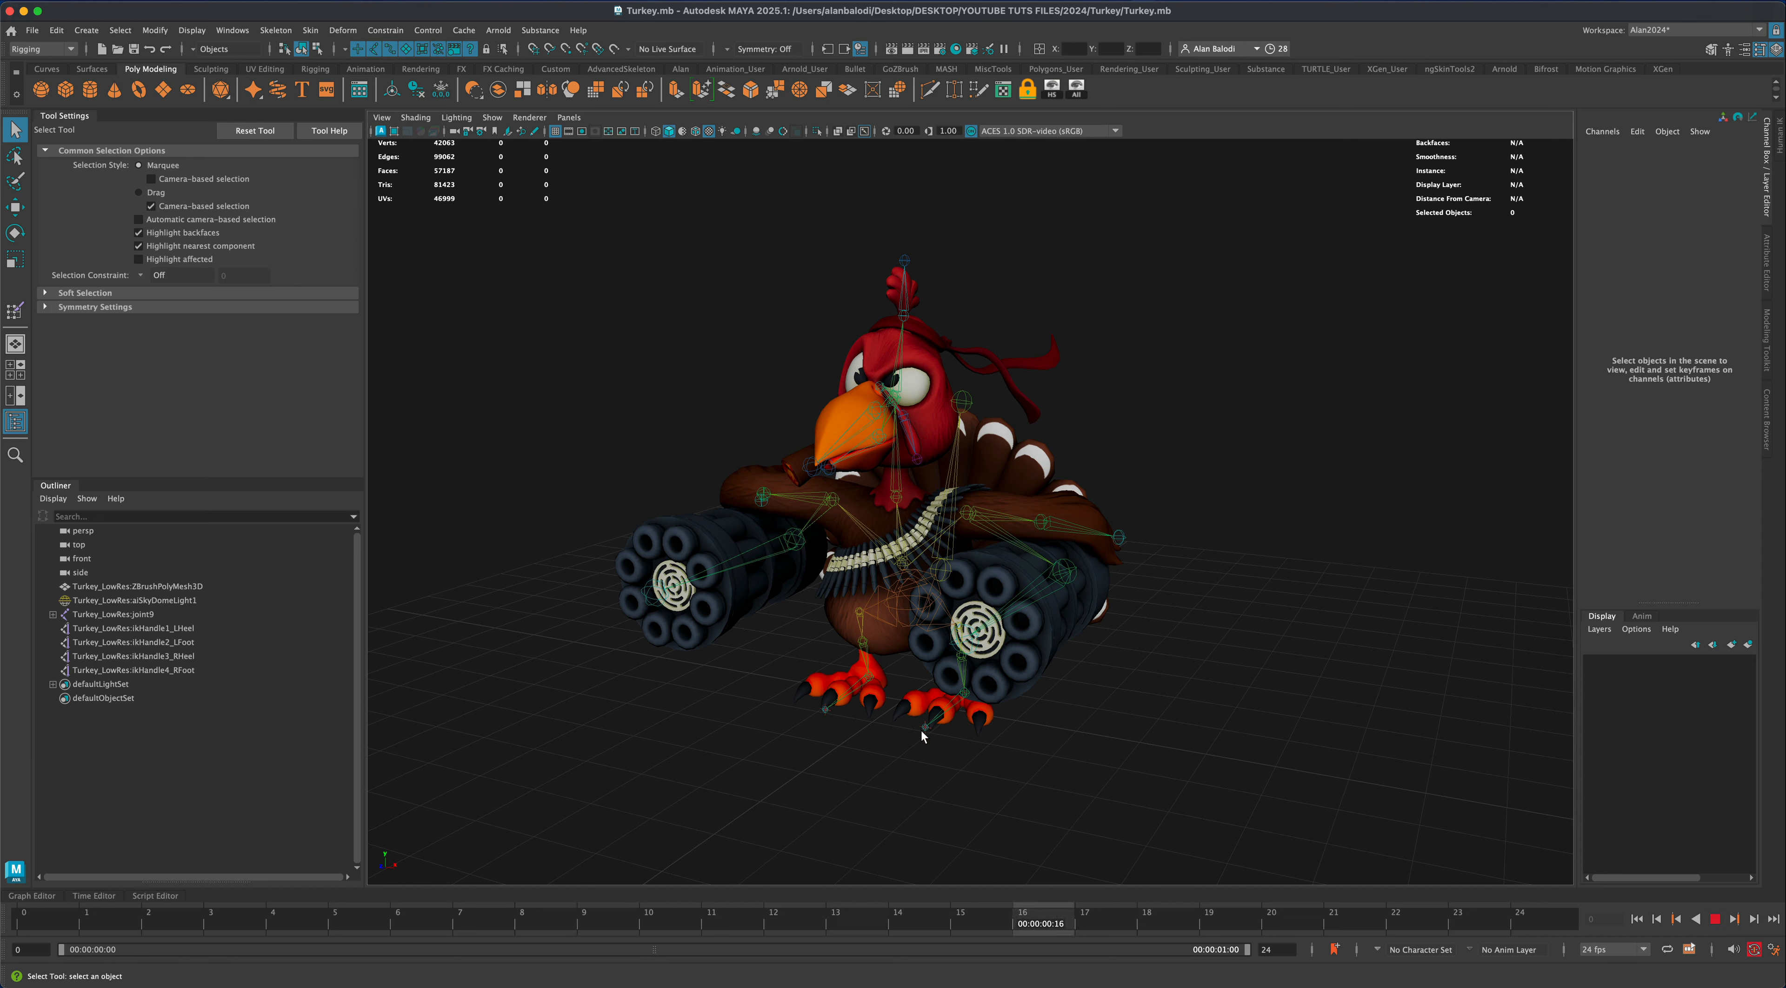
{"action": "mouse_move", "coordinate": [929, 741]}
{"action": "left_mouse_down", "text": "alt"}
{"action": "mouse_move", "coordinate": [913, 748]}
{"action": "mouse_move", "coordinate": [932, 721]}
{"action": "left_mouse_up", "text": "alt"}
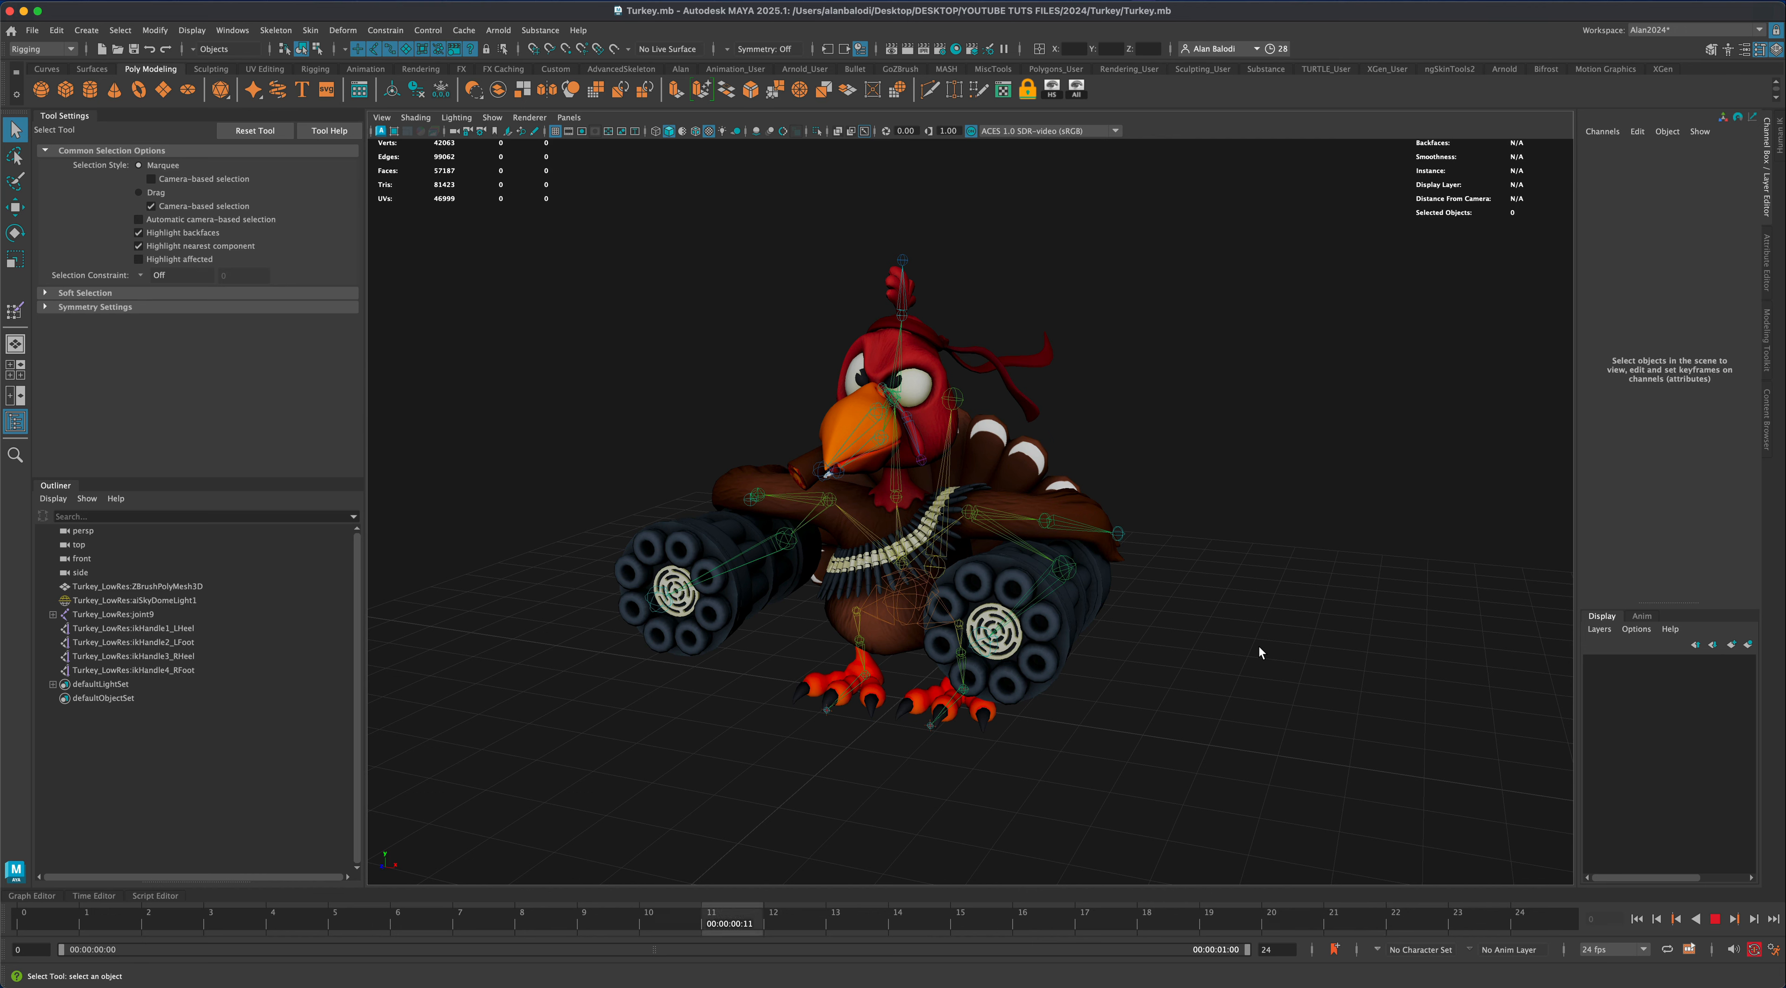
{"action": "mouse_move", "coordinate": [1260, 651]}
{"action": "left_mouse_down", "text": "alt"}
{"action": "mouse_move", "coordinate": [1323, 663]}
{"action": "mouse_move", "coordinate": [1269, 669]}
{"action": "mouse_move", "coordinate": [1283, 675]}
{"action": "left_mouse_up", "text": "alt"}
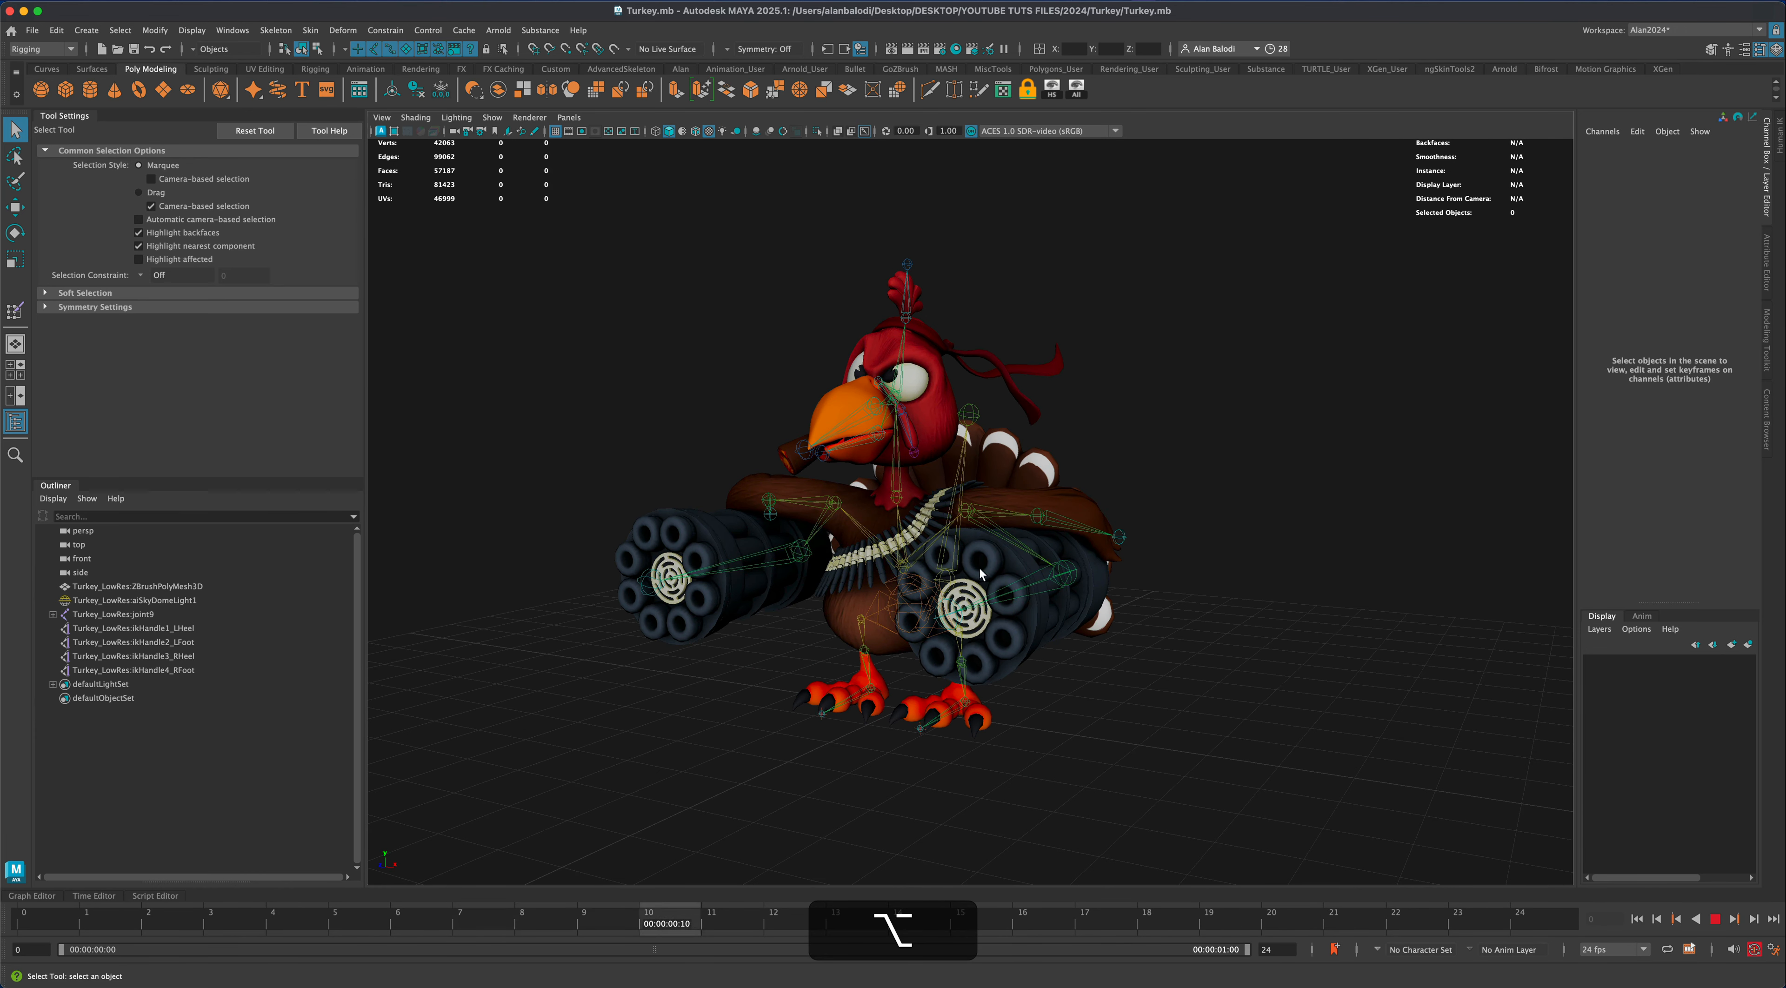
{"action": "left_click", "coordinate": [1715, 919]}
{"action": "left_click", "coordinate": [1637, 919]}
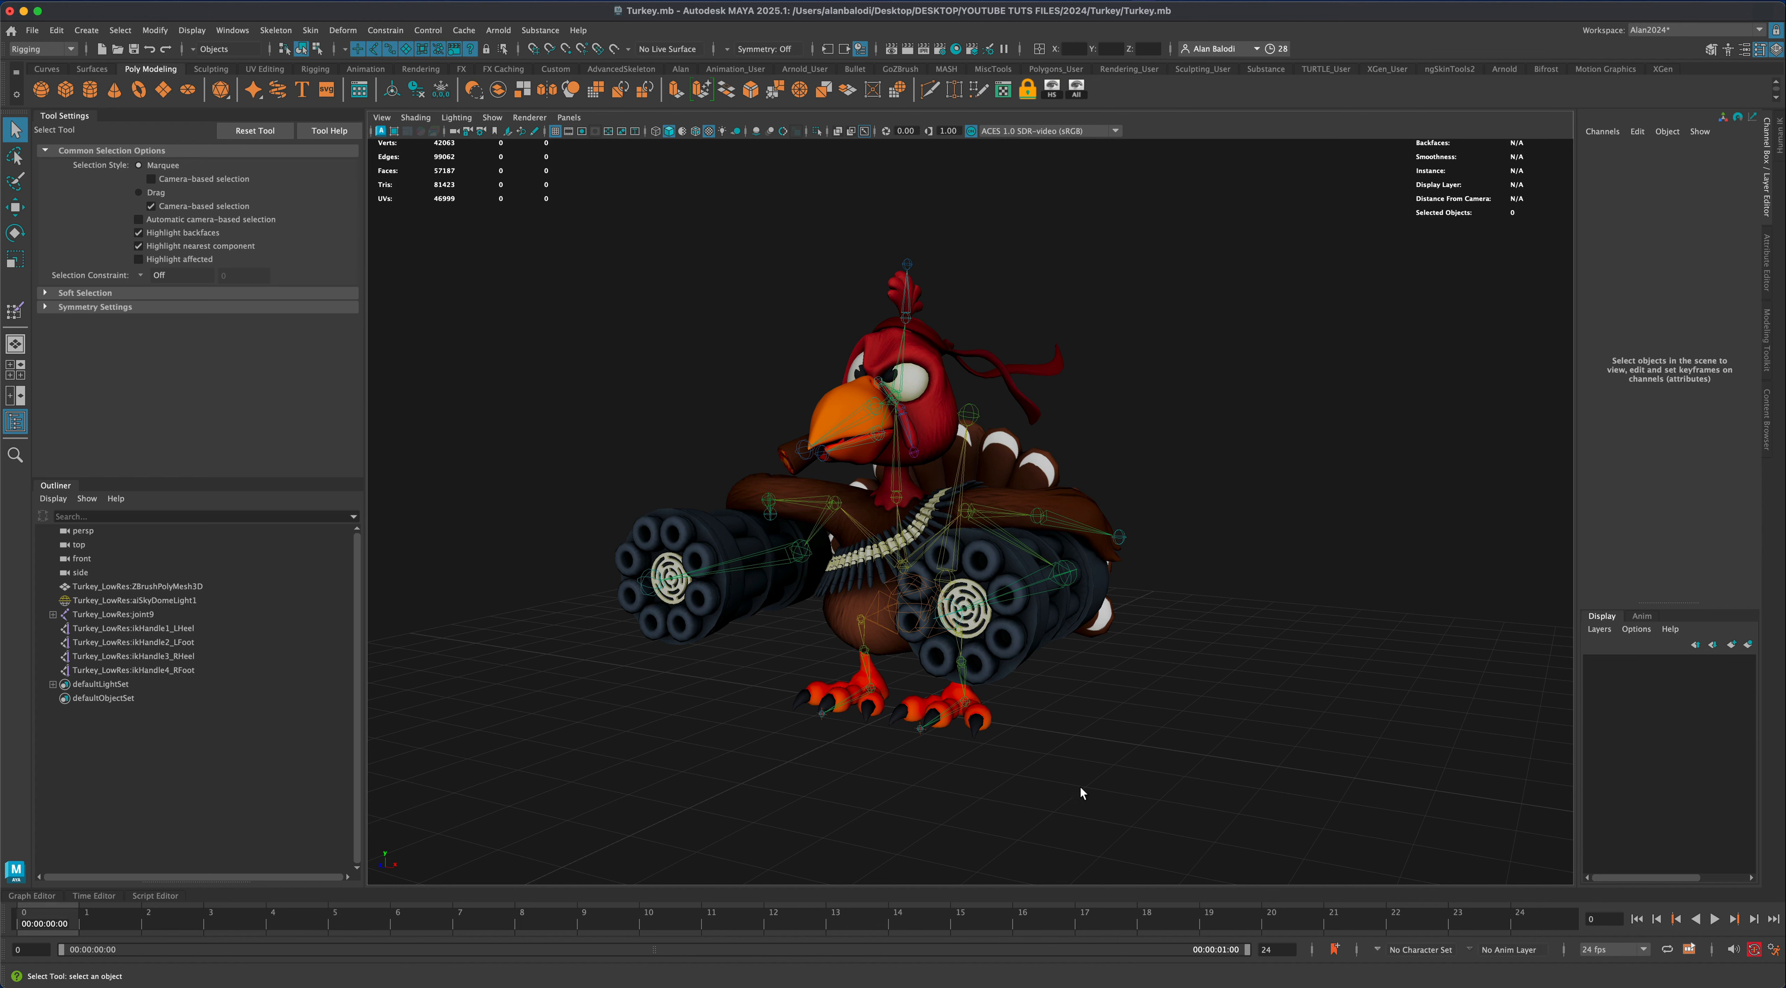
{"action": "scroll", "coordinate": [832, 766], "scroll_direction": "down", "scroll_amount": 2}
{"action": "left_click_drag", "start_coordinate": [831, 766], "coordinate": [848, 763], "text": "alt"}
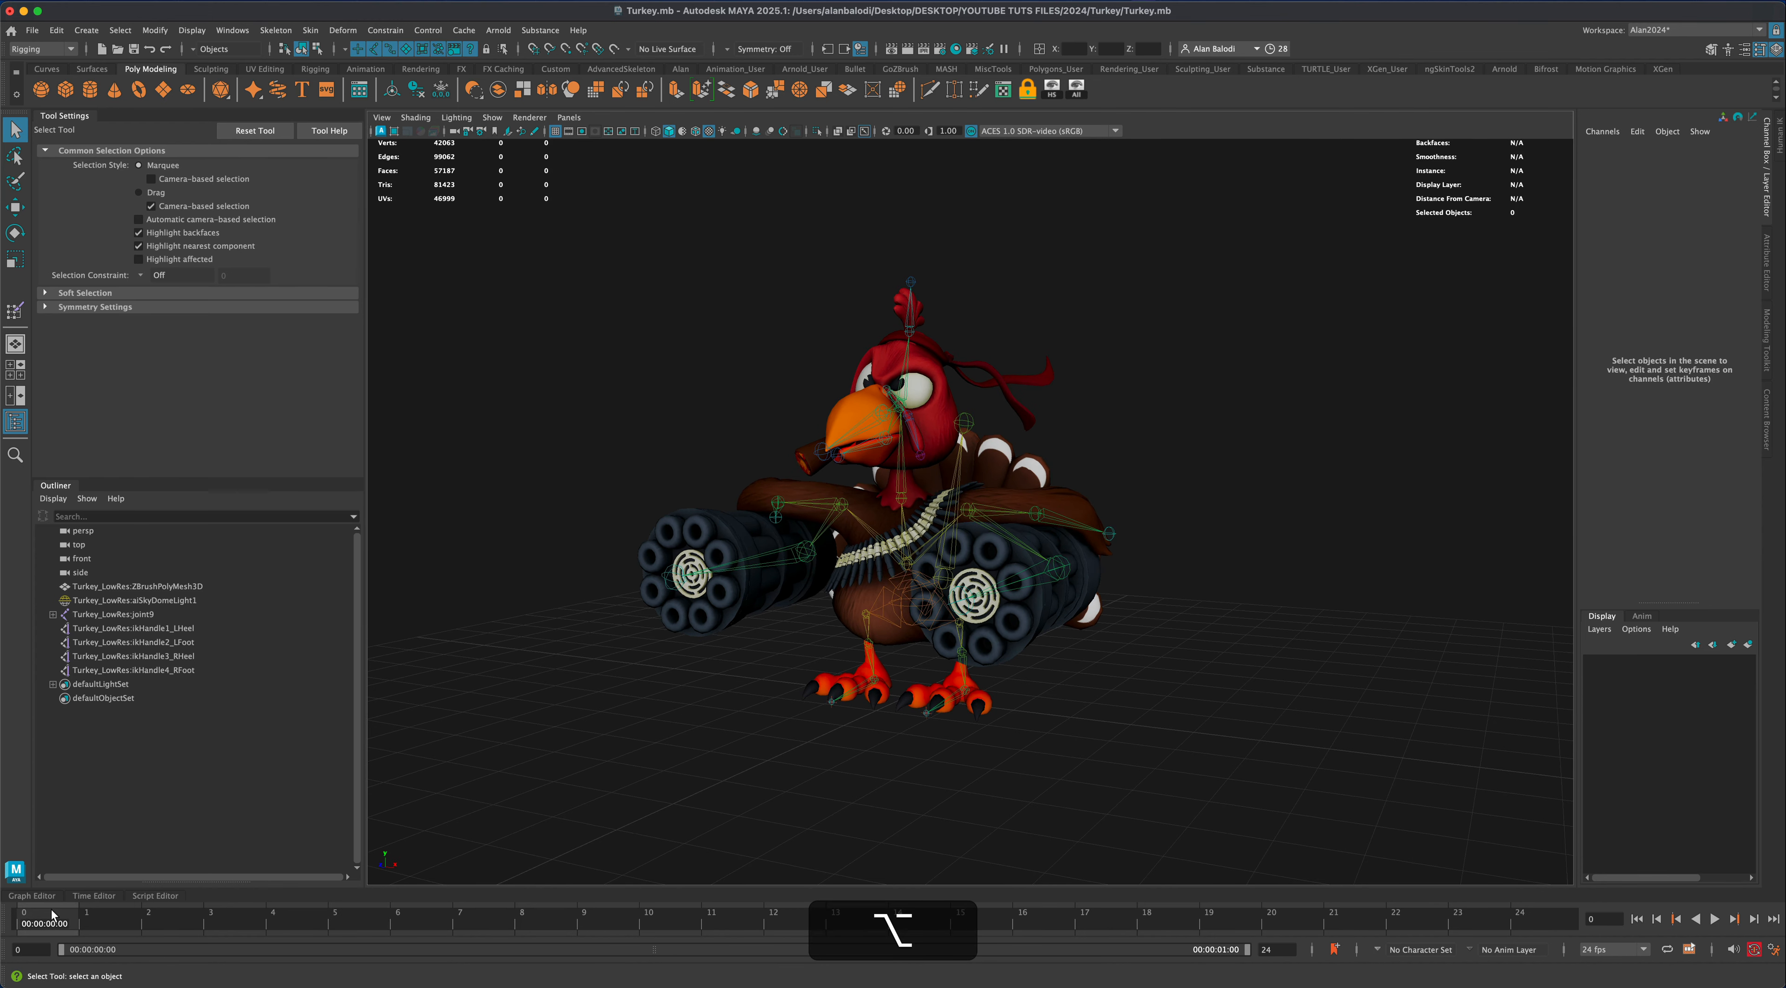
{"action": "left_click_drag", "start_coordinate": [636, 788], "coordinate": [679, 780], "text": "alt"}
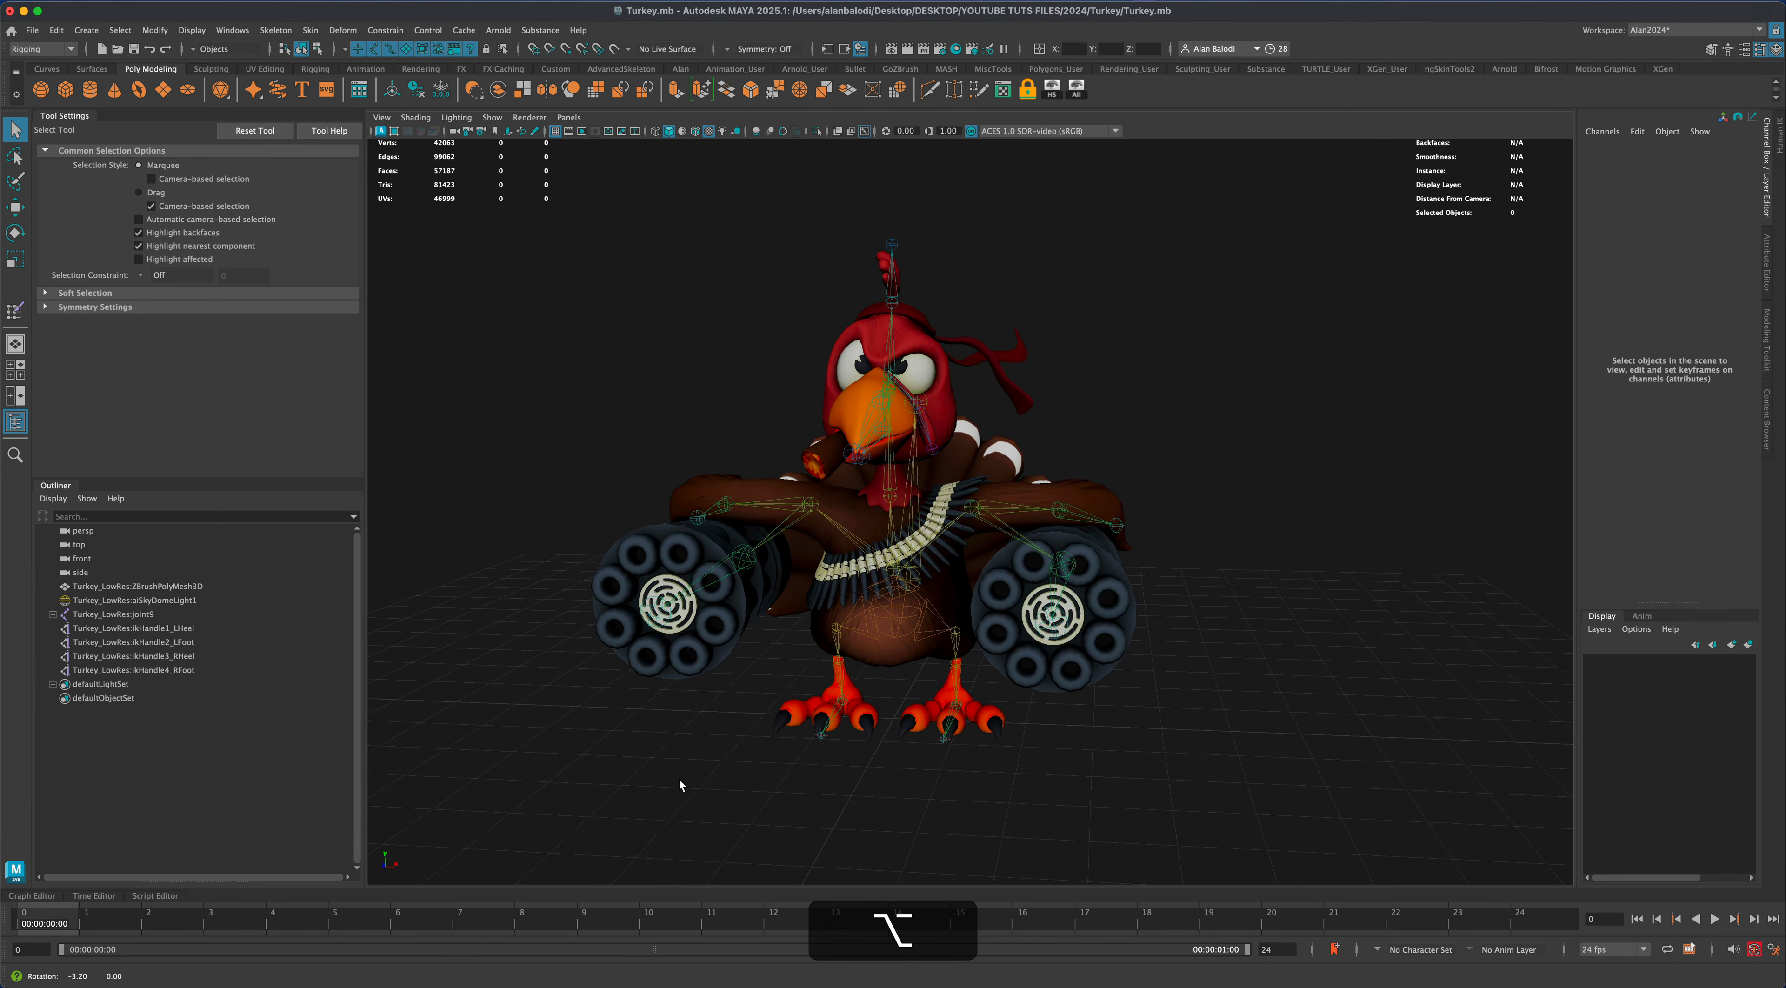
{"action": "left_click_drag", "start_coordinate": [770, 659], "coordinate": [977, 779], "text": "alt"}
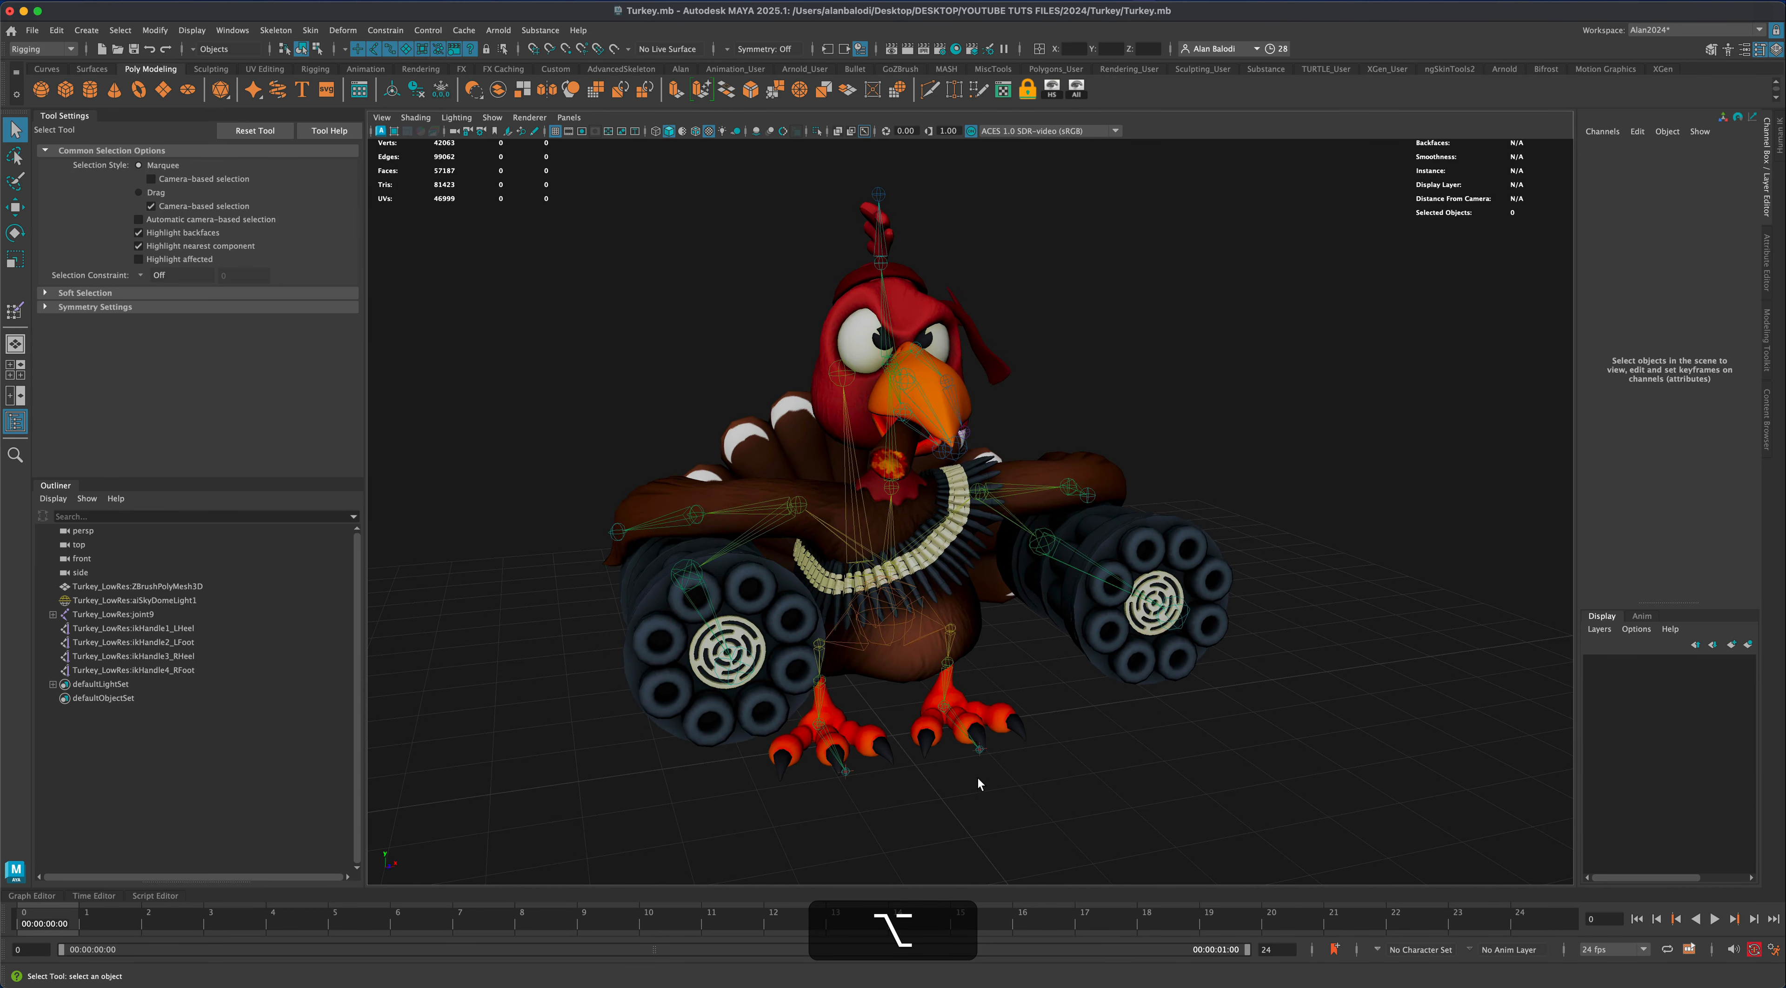
{"action": "left_click_drag", "start_coordinate": [1021, 639], "coordinate": [874, 611], "text": "alt"}
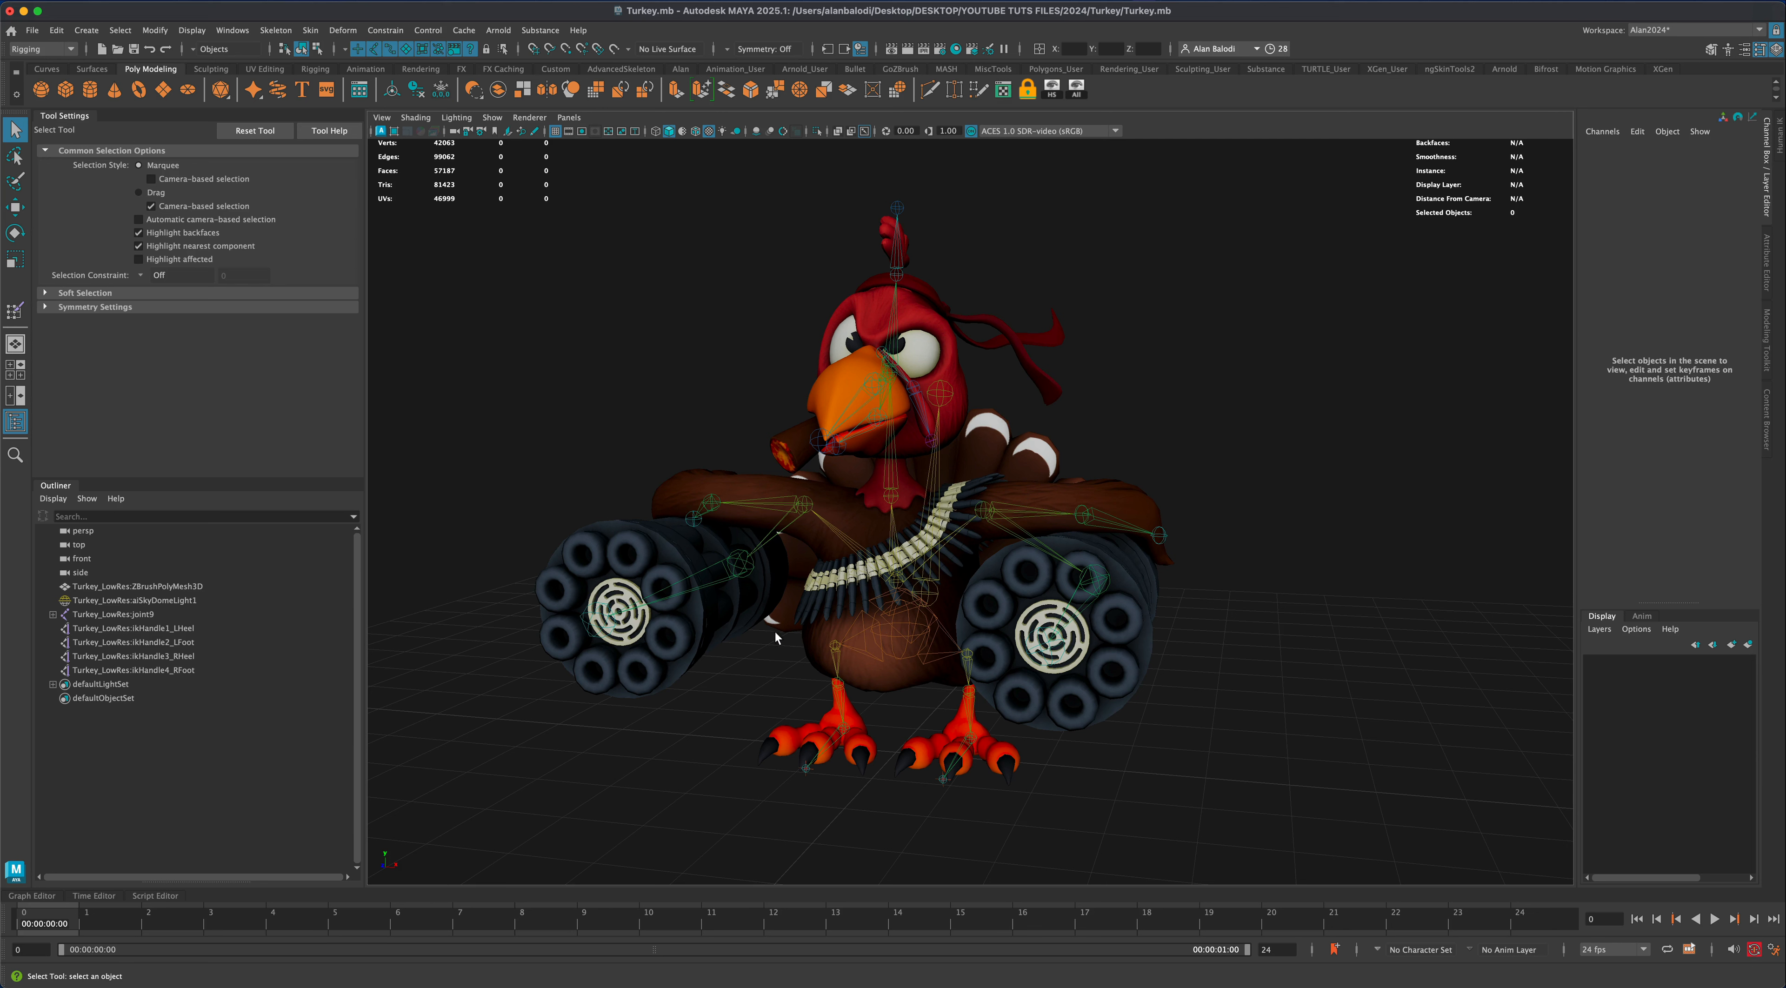
Select the skeleton's root joint in the turkey's belly to inspect the whole joint hierarchy, and clear the selection
{"action": "left_click", "coordinate": [897, 636]}
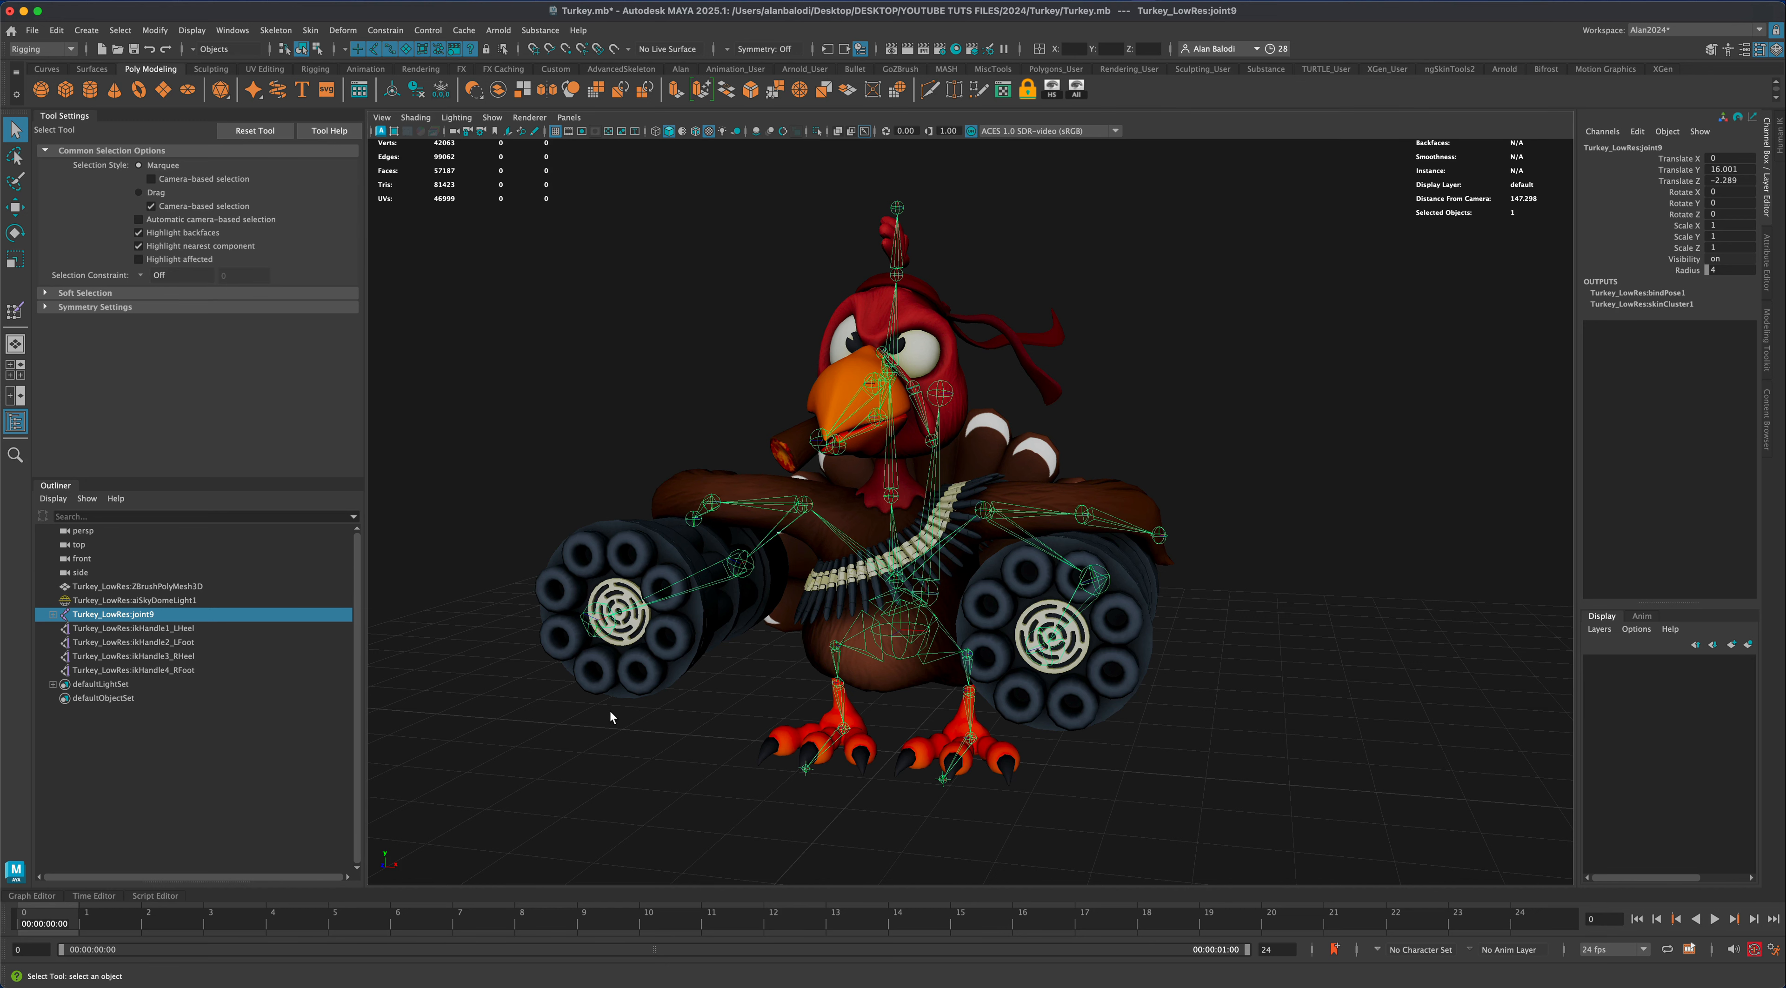
{"action": "scroll", "coordinate": [609, 709], "scroll_direction": "down", "scroll_amount": 3}
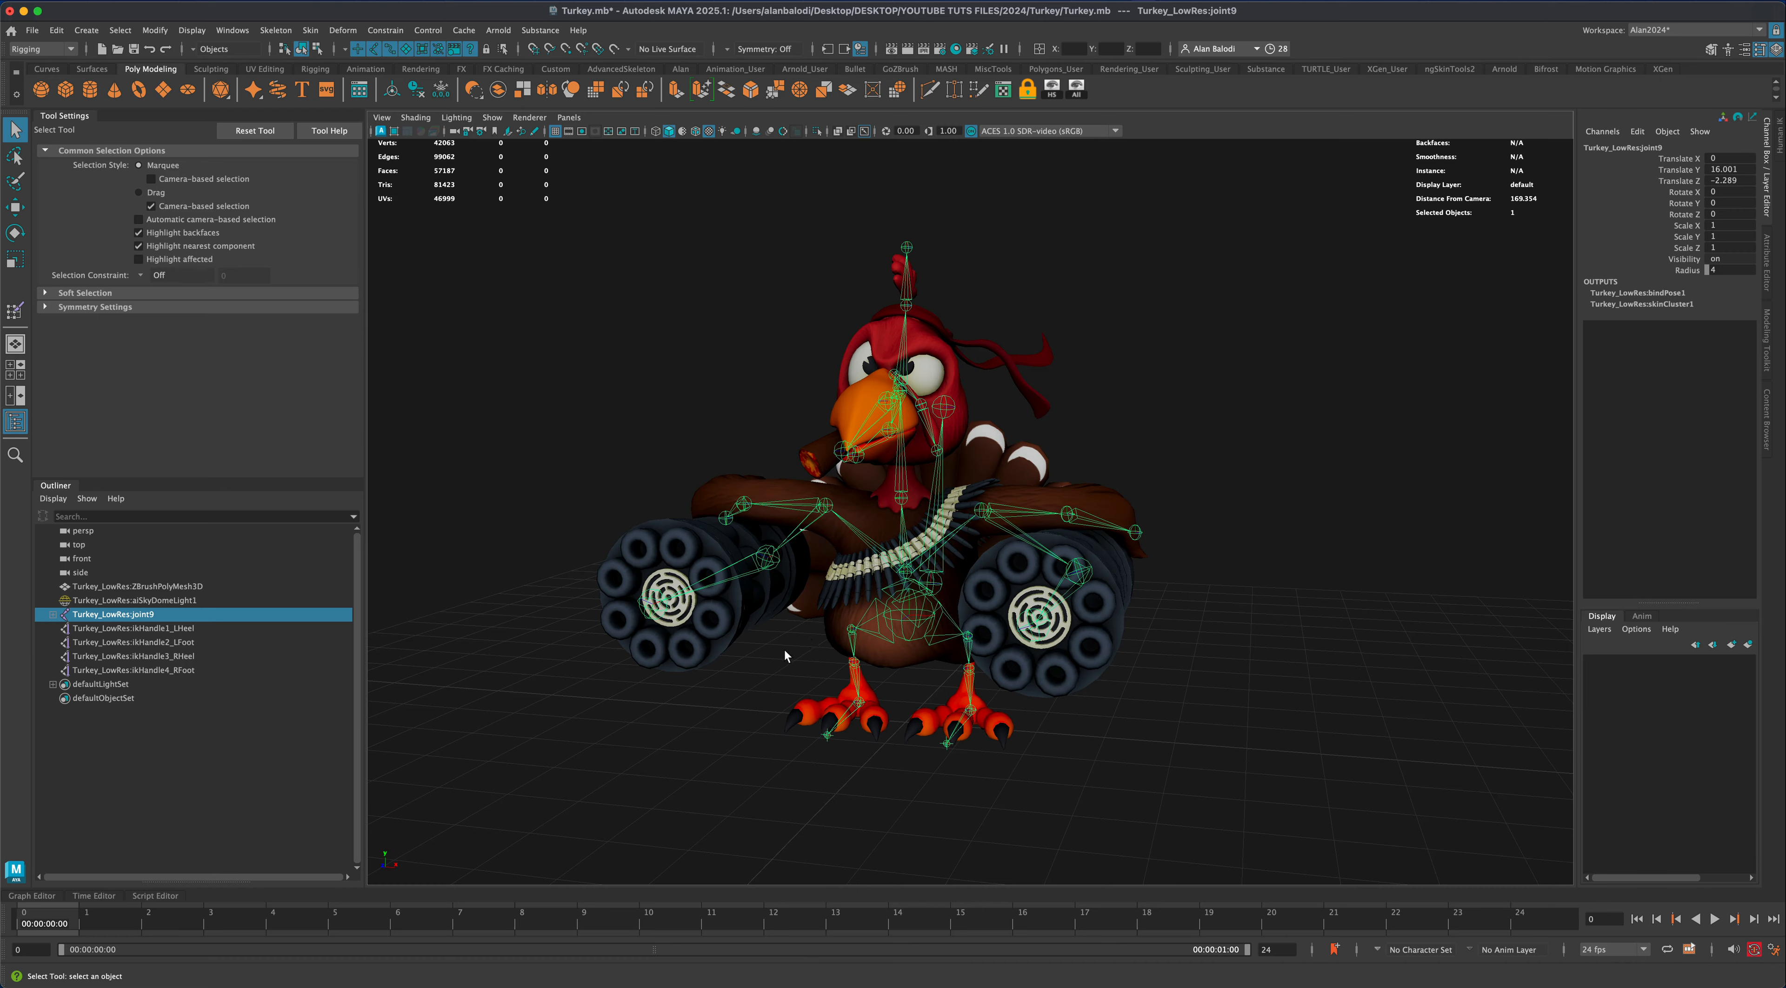
{"action": "left_click_drag", "start_coordinate": [784, 651], "coordinate": [813, 653], "text": "alt"}
{"action": "left_click_drag", "start_coordinate": [1009, 634], "coordinate": [1123, 714], "text": "alt"}
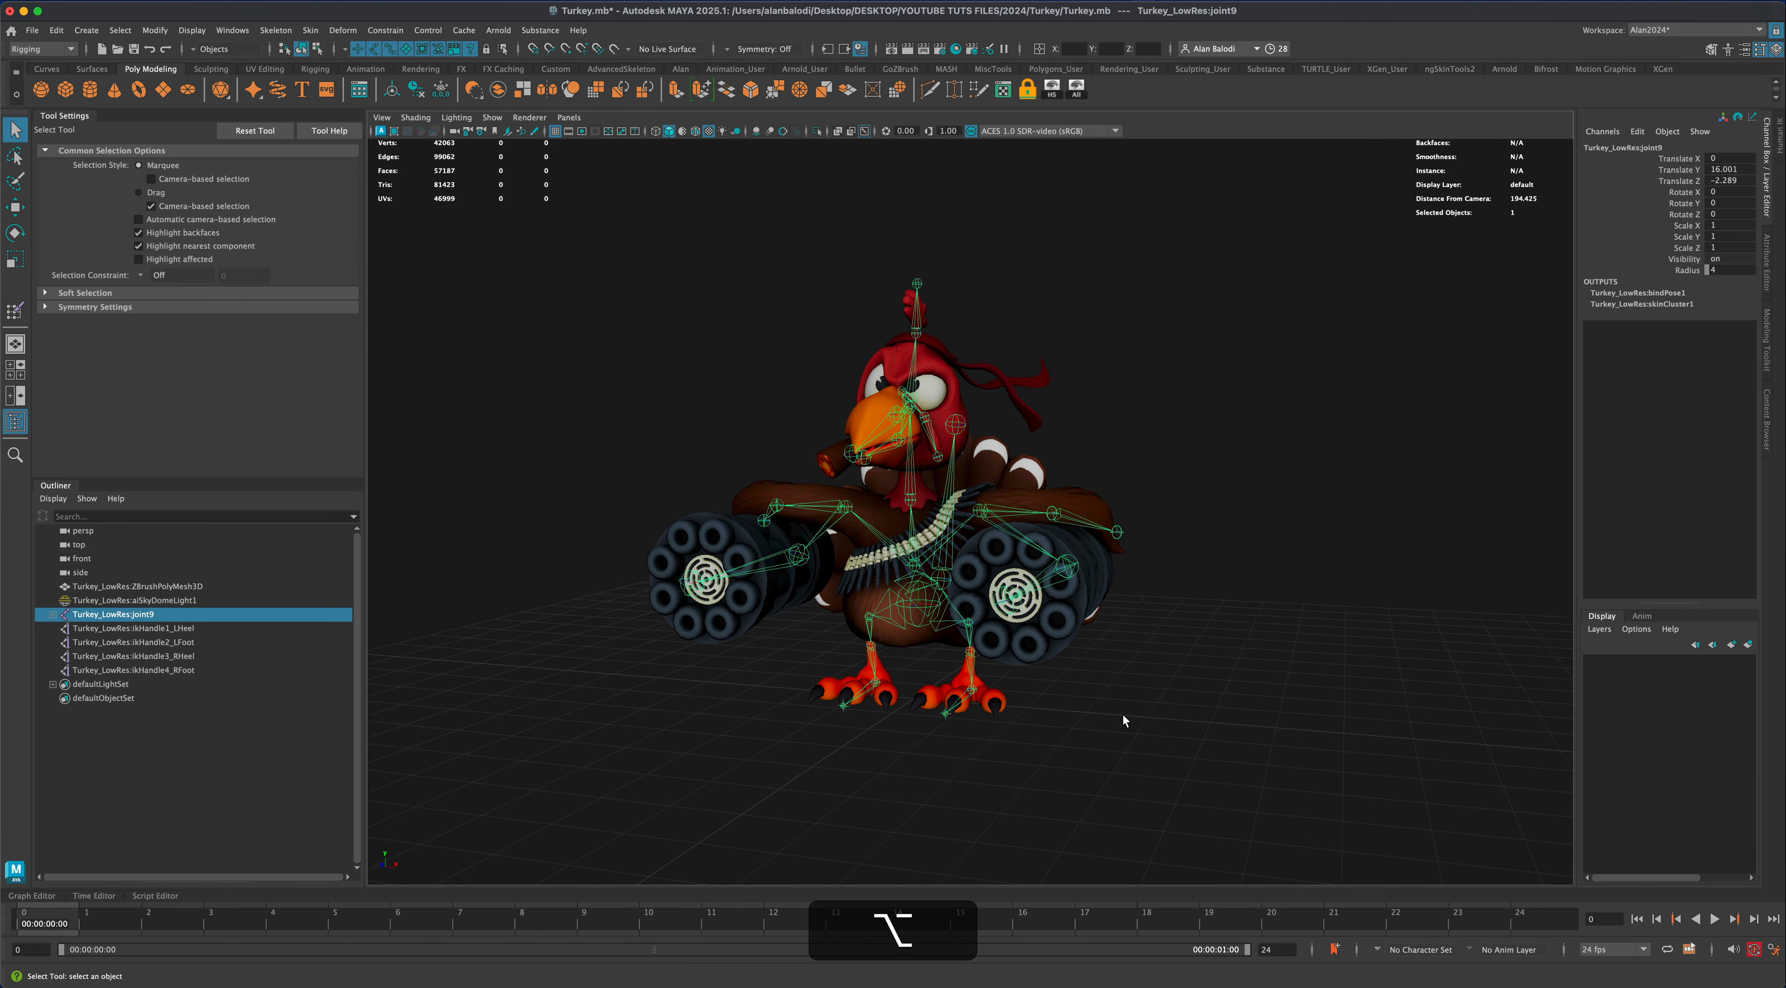
{"action": "left_click", "coordinate": [1123, 715]}
Select the shoulder joint of each wing in turn to inspect its joint chain, and clear the selection
{"action": "scroll", "coordinate": [1125, 713], "scroll_direction": "up", "scroll_amount": 5}
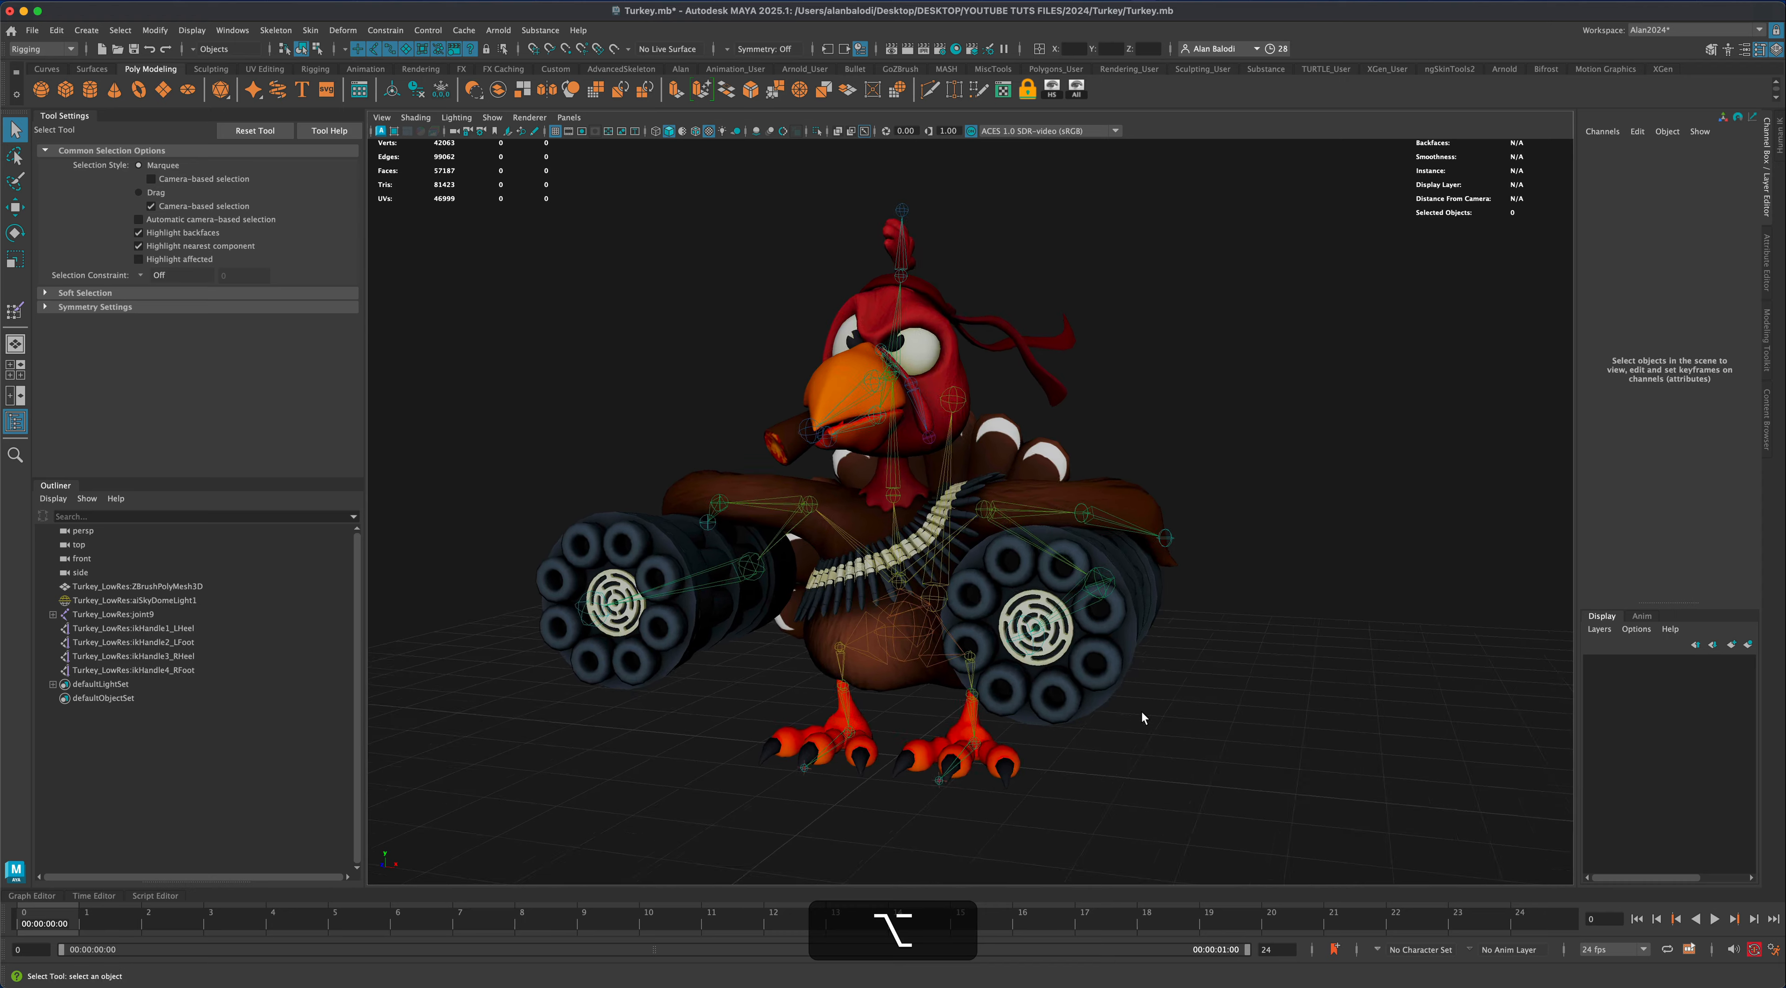
{"action": "mouse_move", "coordinate": [1141, 710]}
{"action": "left_mouse_down", "text": "alt"}
{"action": "mouse_move", "coordinate": [1178, 710]}
{"action": "mouse_move", "coordinate": [1139, 714]}
{"action": "left_mouse_up", "text": "alt"}
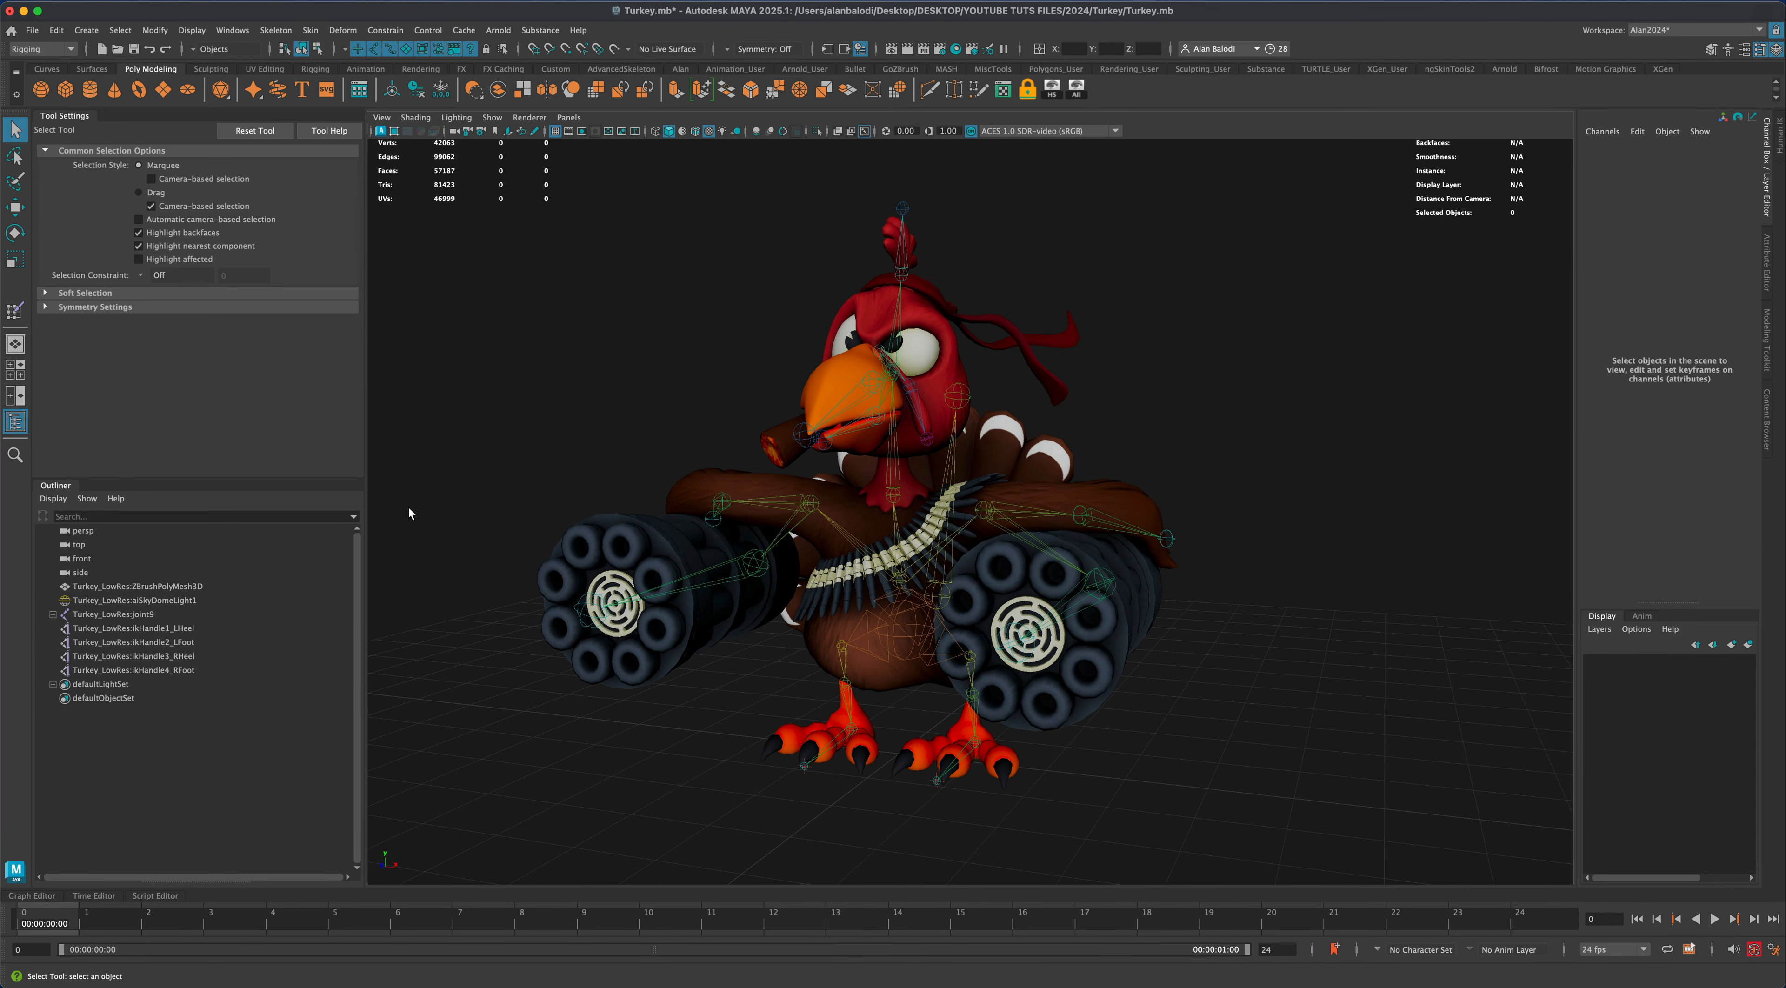
{"action": "left_click", "coordinate": [813, 505]}
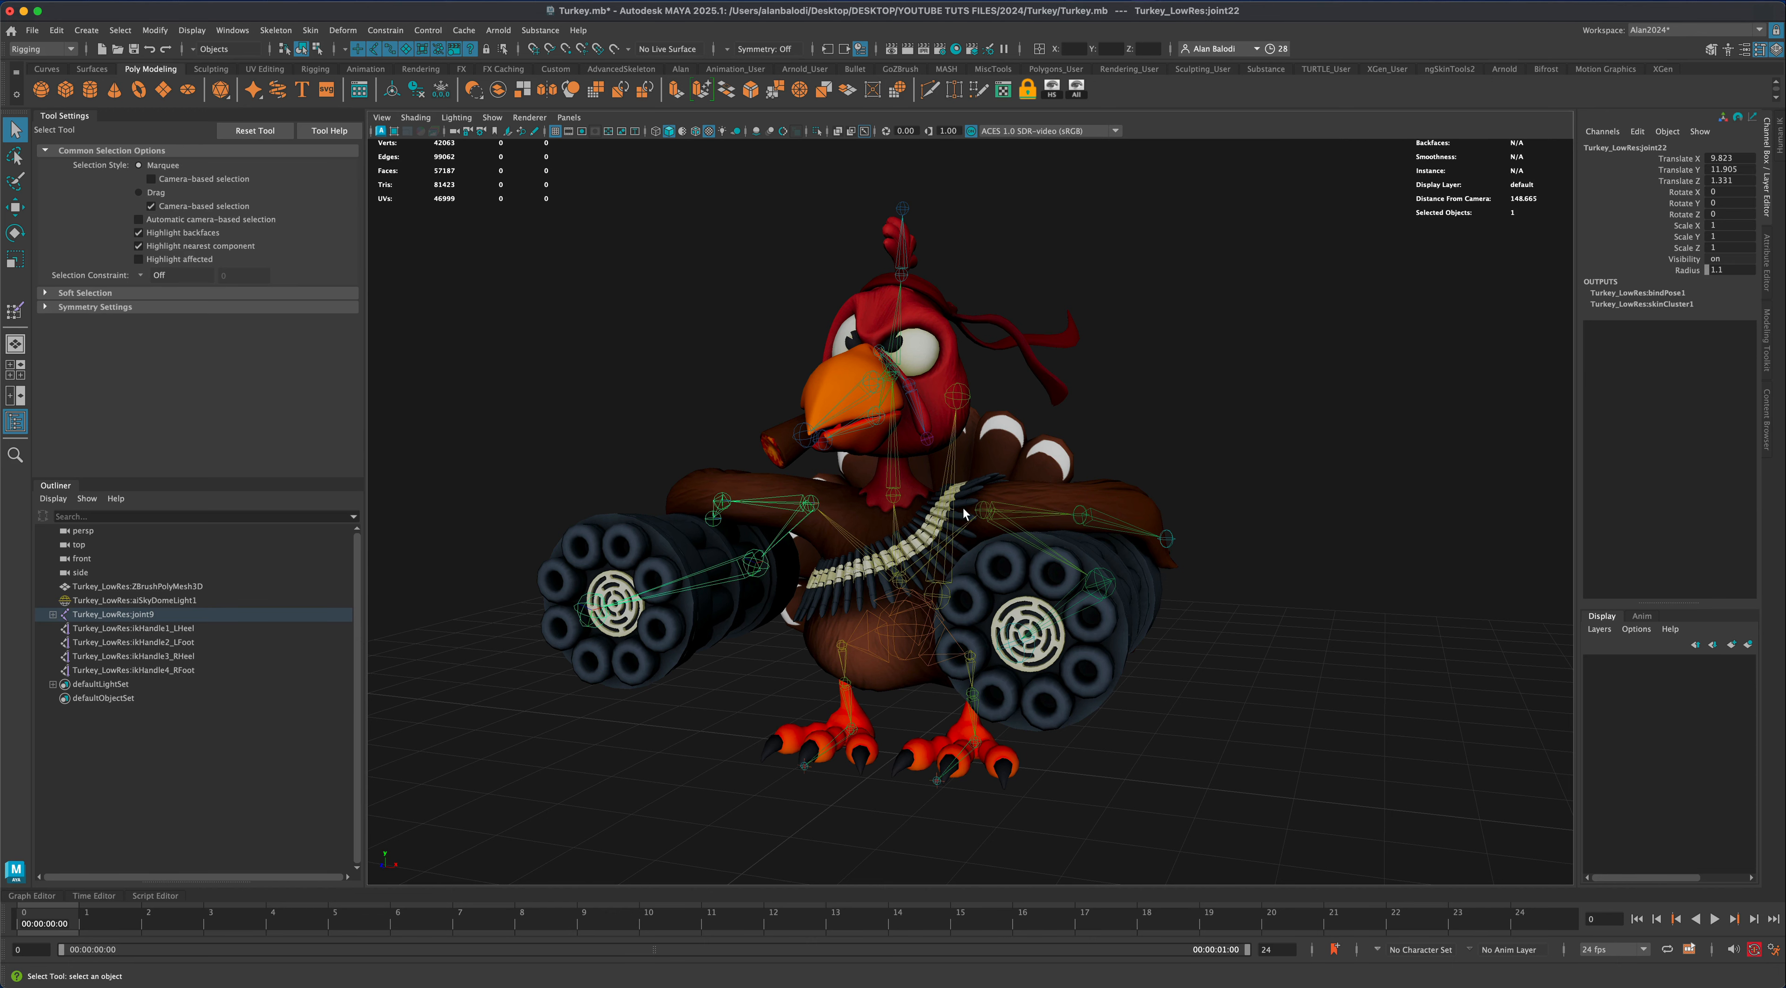
{"action": "left_click", "coordinate": [987, 515]}
{"action": "left_click", "coordinate": [784, 710]}
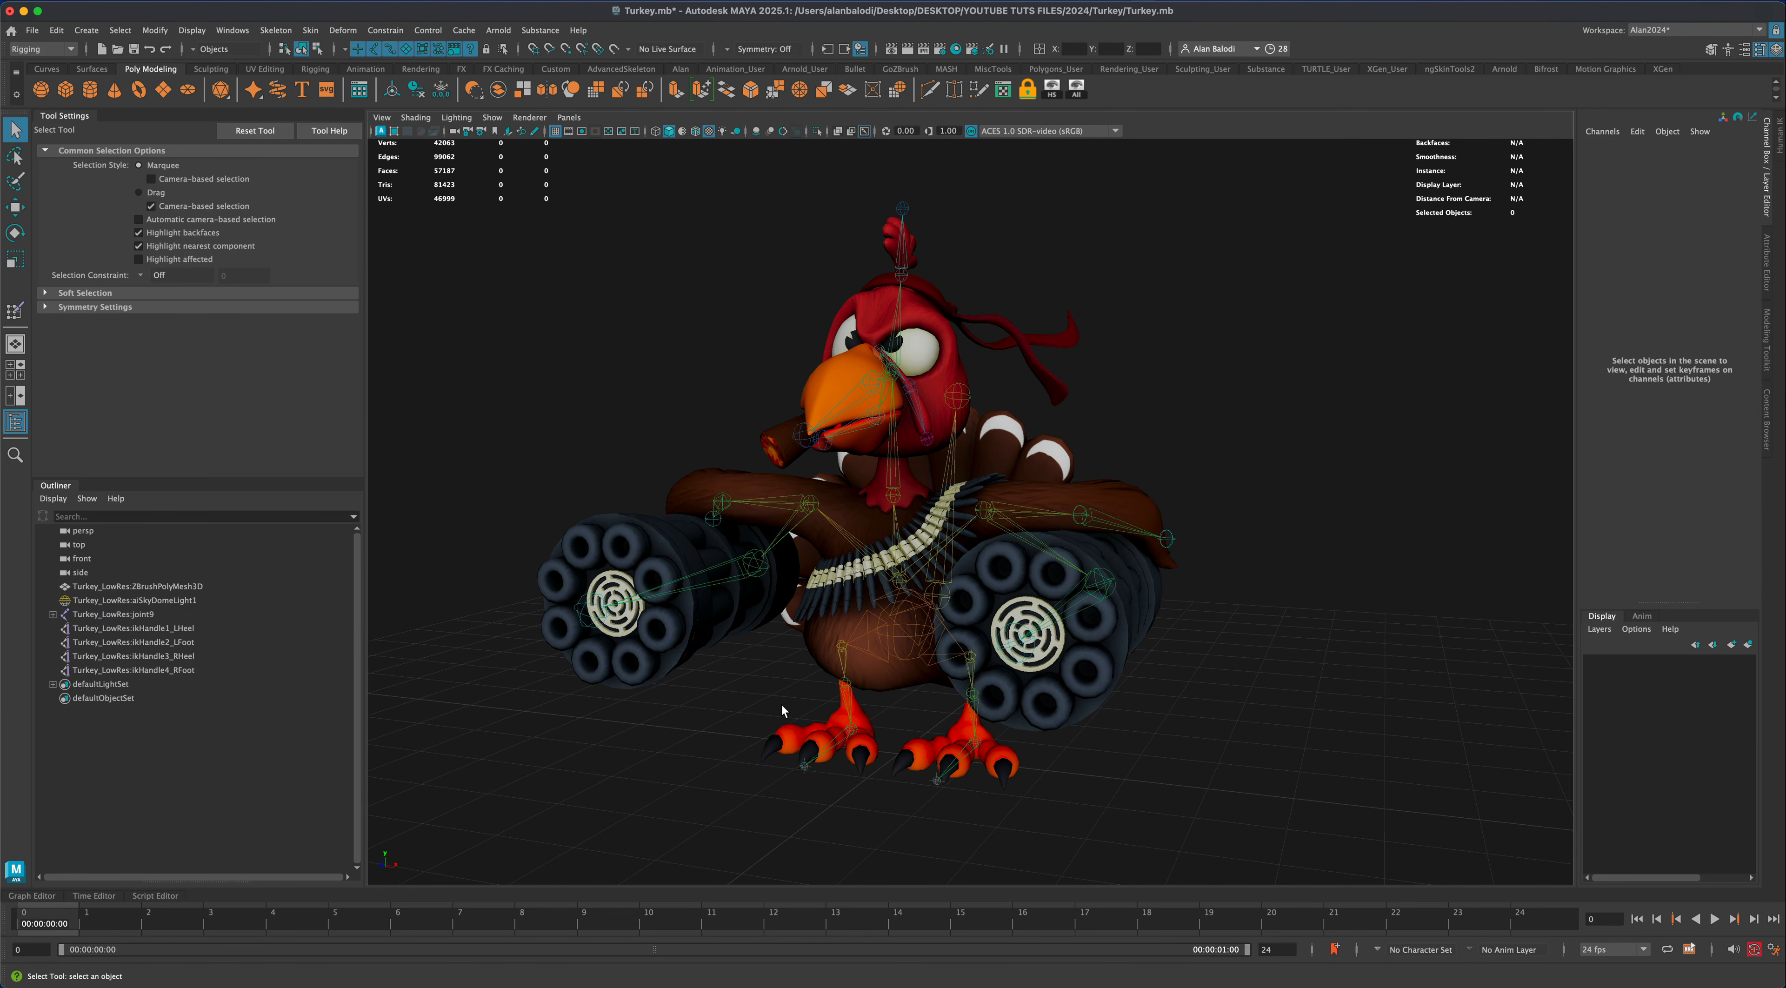
{"action": "mouse_move", "coordinate": [784, 710]}
{"action": "left_mouse_down", "text": "alt"}
{"action": "mouse_move", "coordinate": [737, 701]}
{"action": "mouse_move", "coordinate": [760, 698]}
{"action": "left_mouse_up", "text": "alt"}
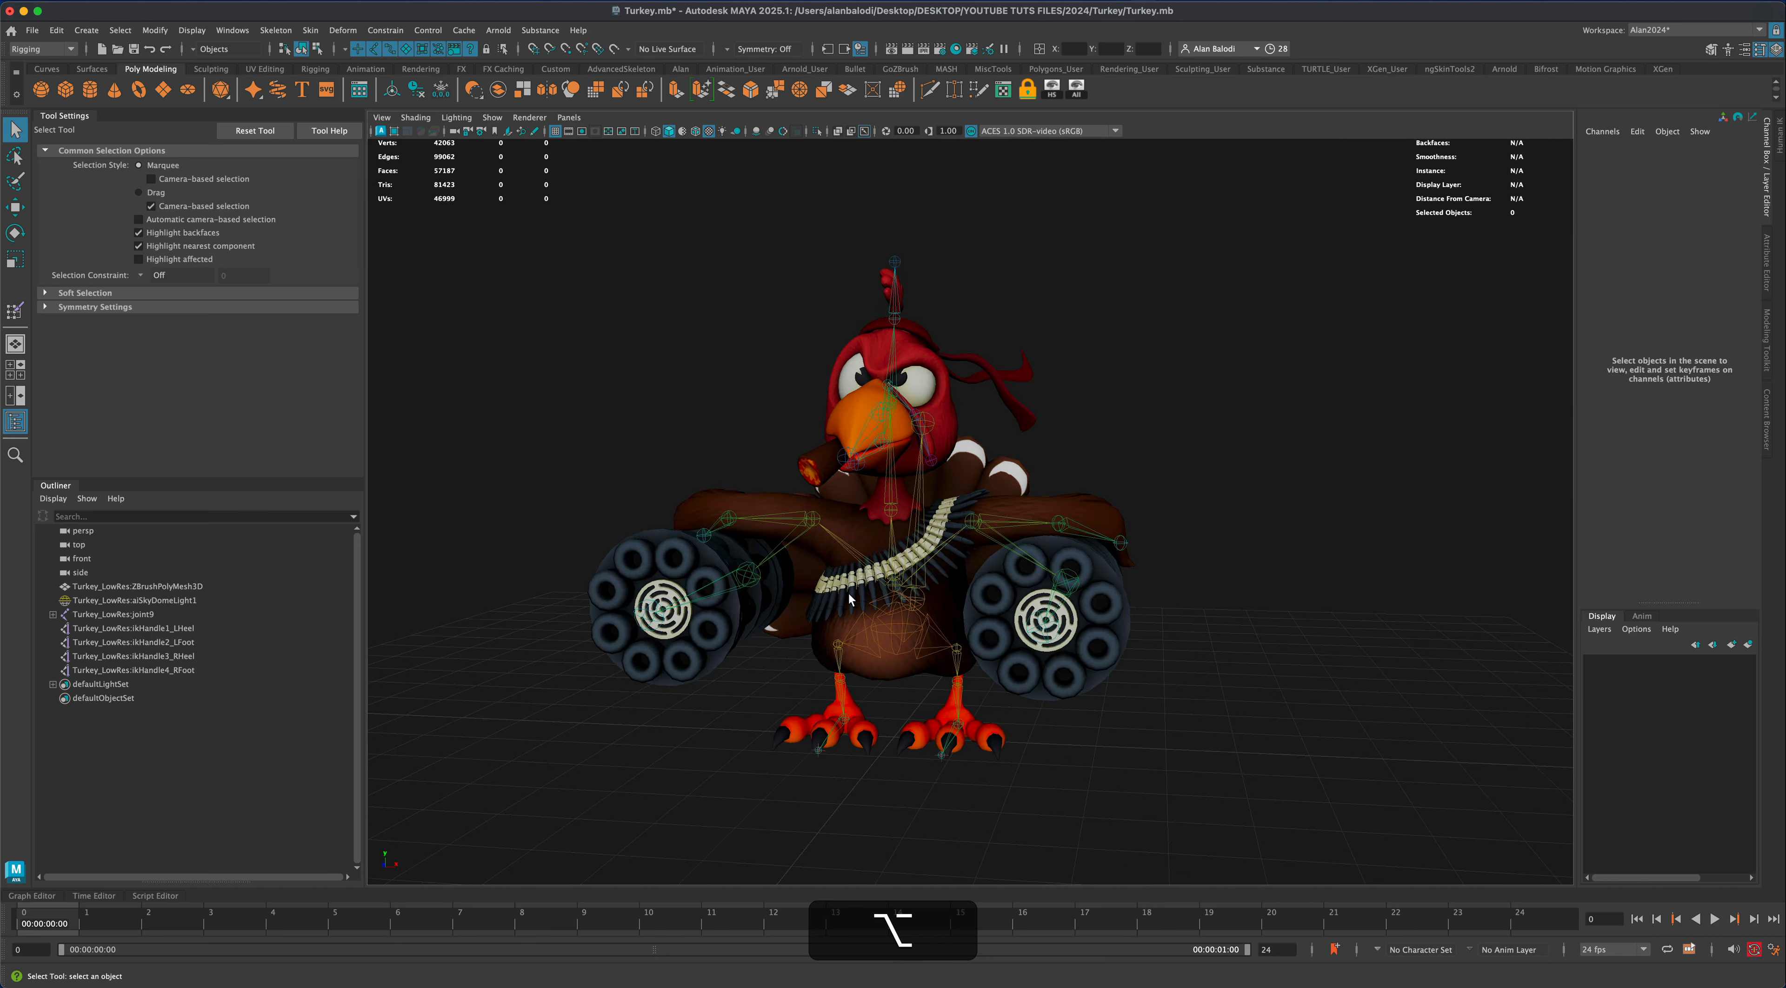
{"action": "left_click_drag", "start_coordinate": [1231, 522], "coordinate": [1269, 526], "text": "alt"}
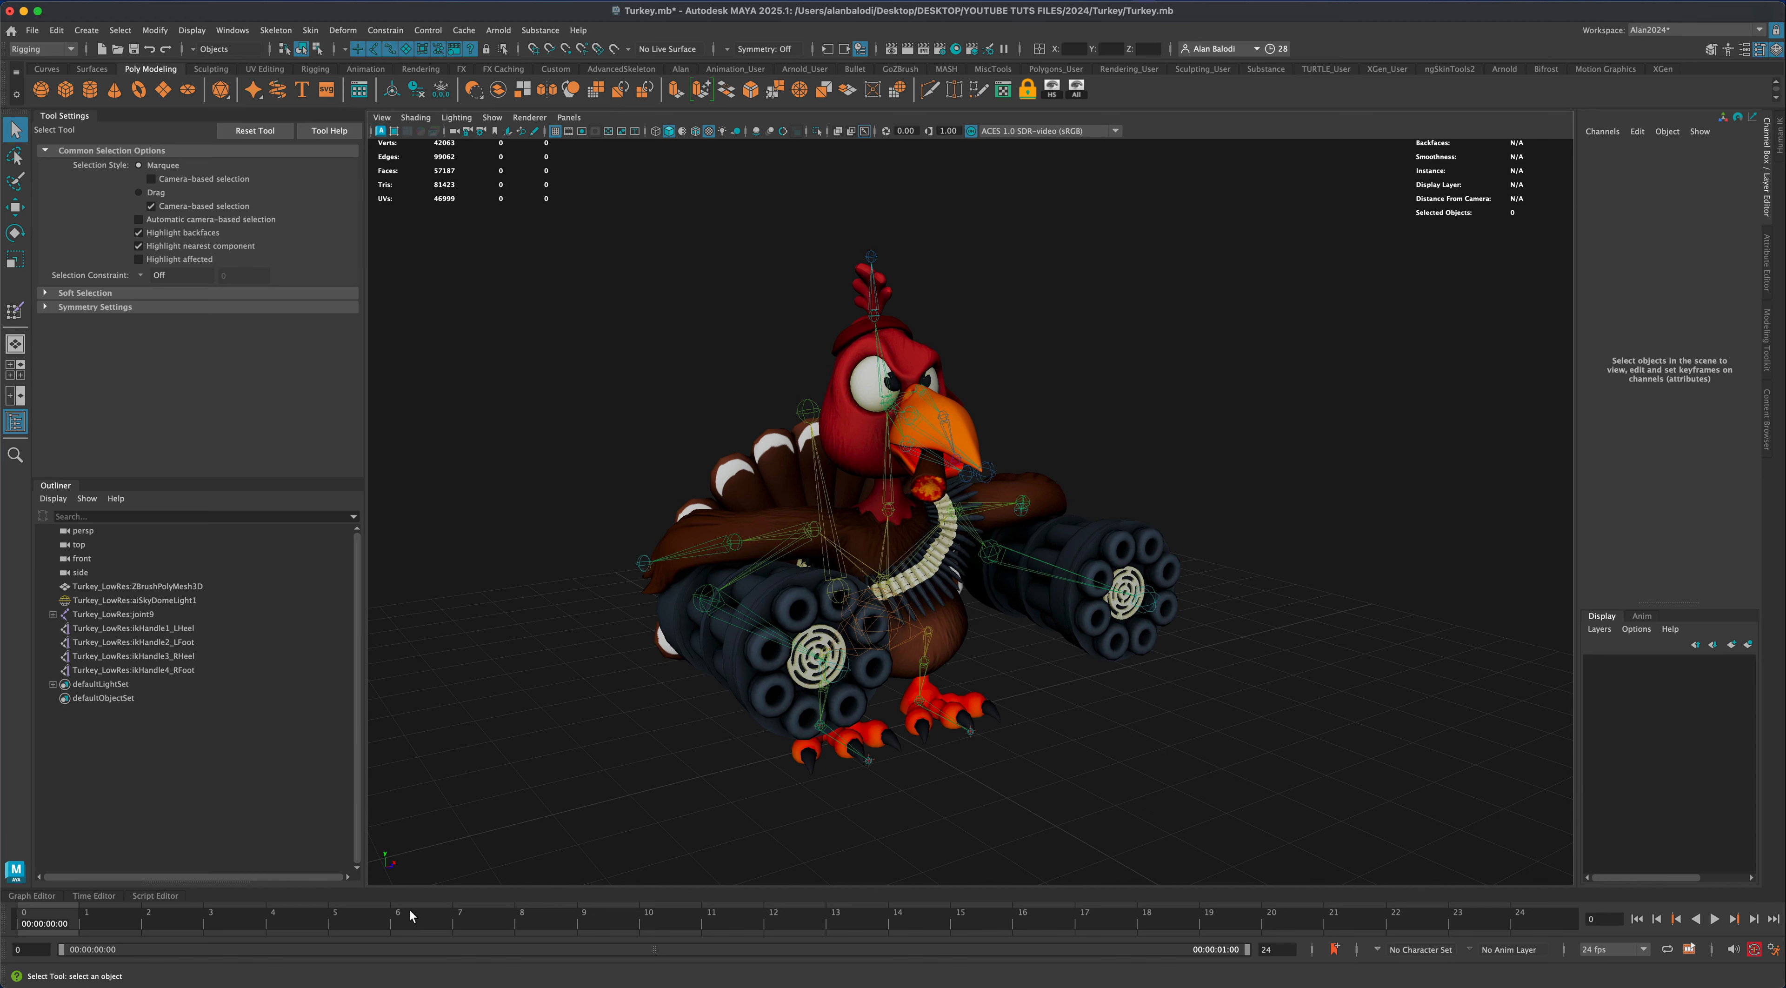
{"action": "left_click_drag", "start_coordinate": [1319, 787], "coordinate": [1125, 741], "text": "alt"}
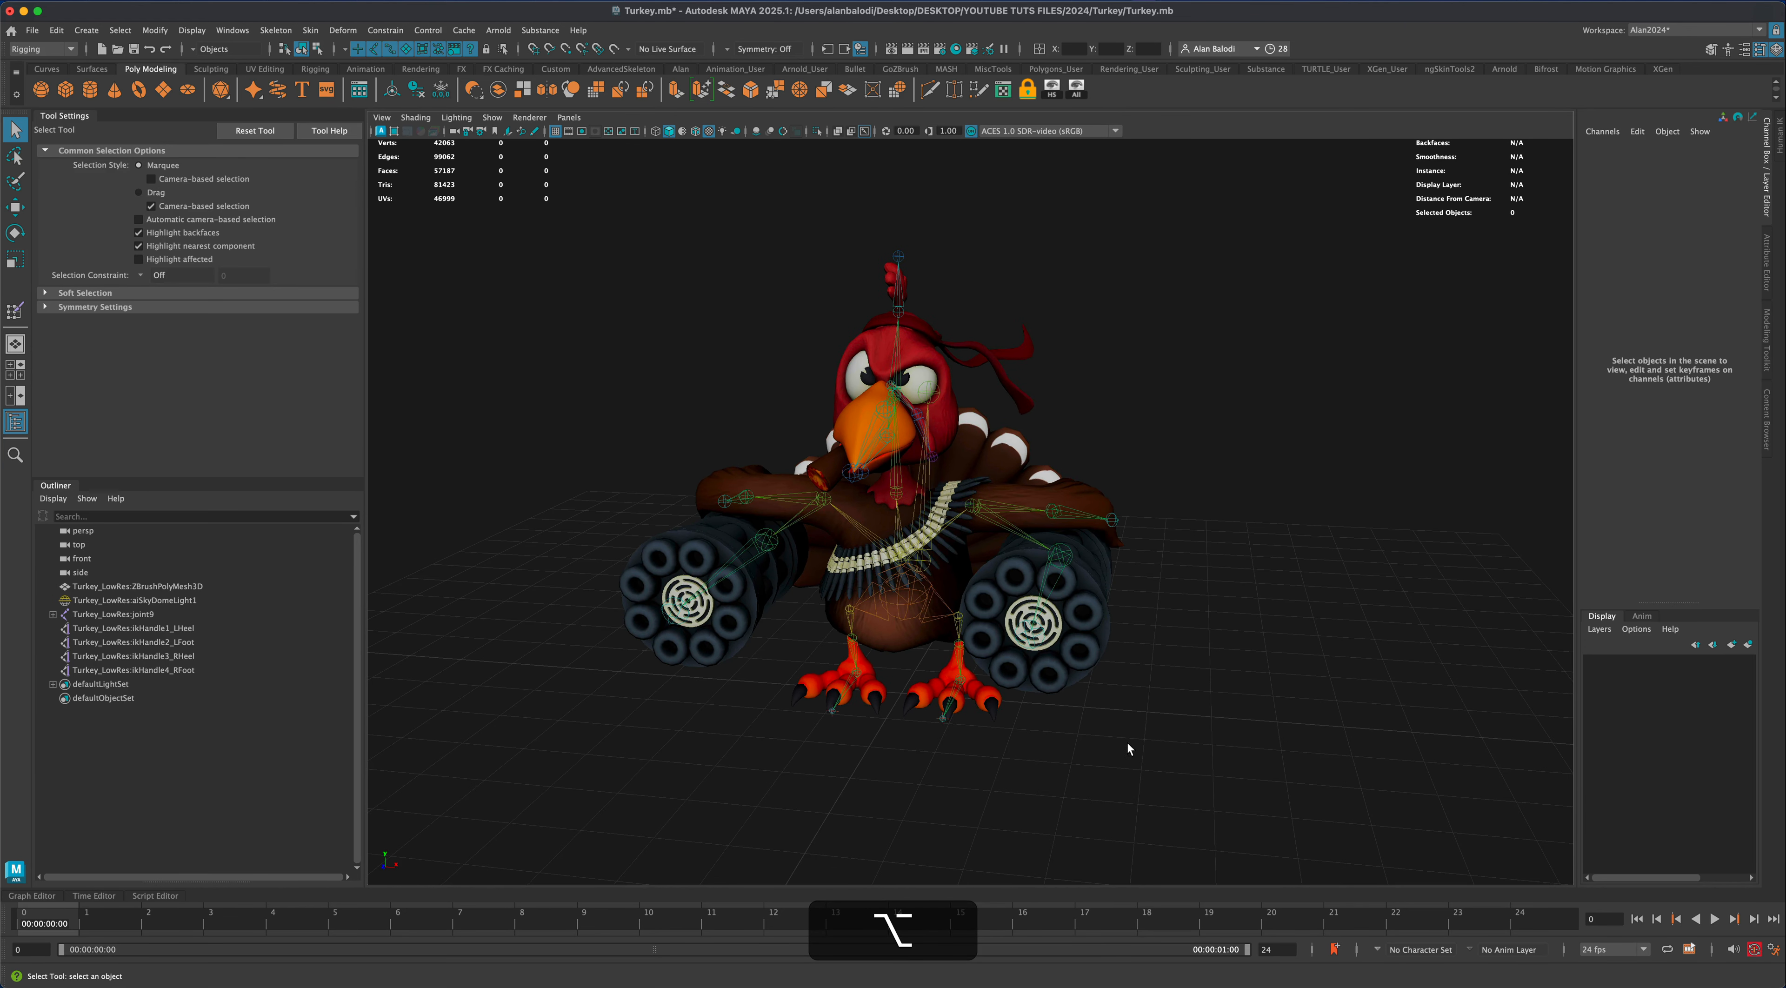
{"action": "left_click_drag", "start_coordinate": [761, 687], "coordinate": [765, 691], "text": "alt"}
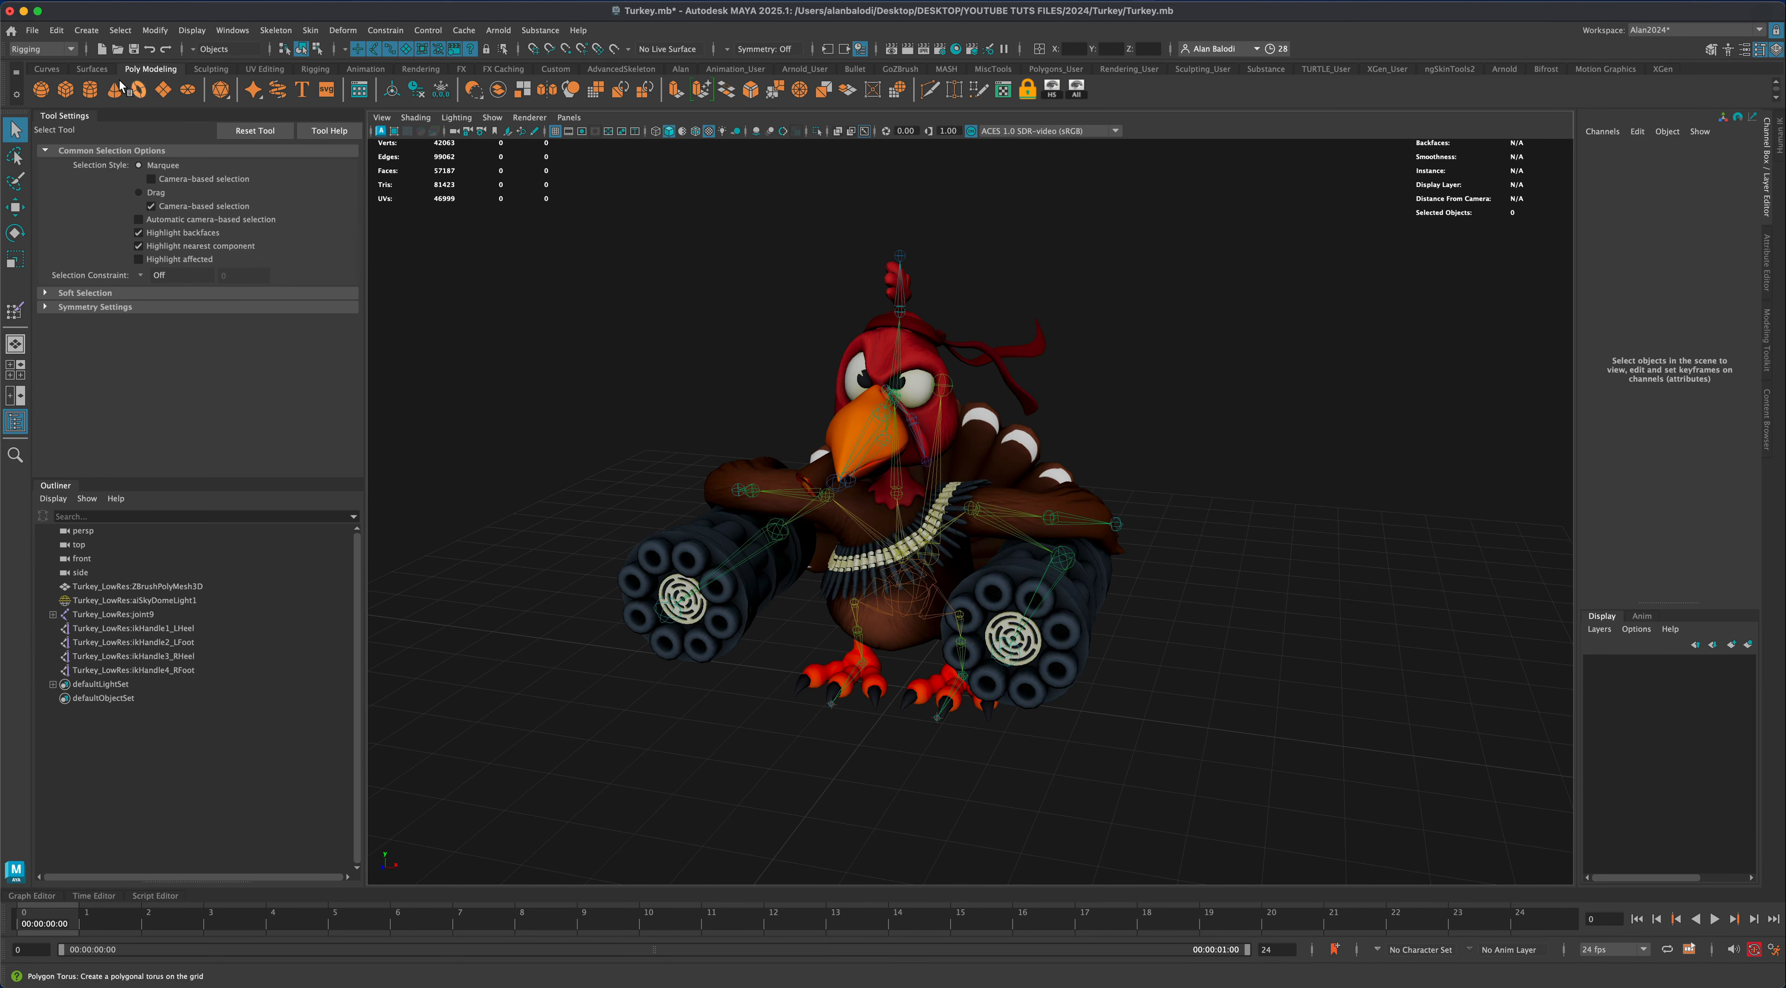
Draw a NURBS circle freehand on the ground grid in front of the turkey's feet
{"action": "left_click", "coordinate": [46, 69]}
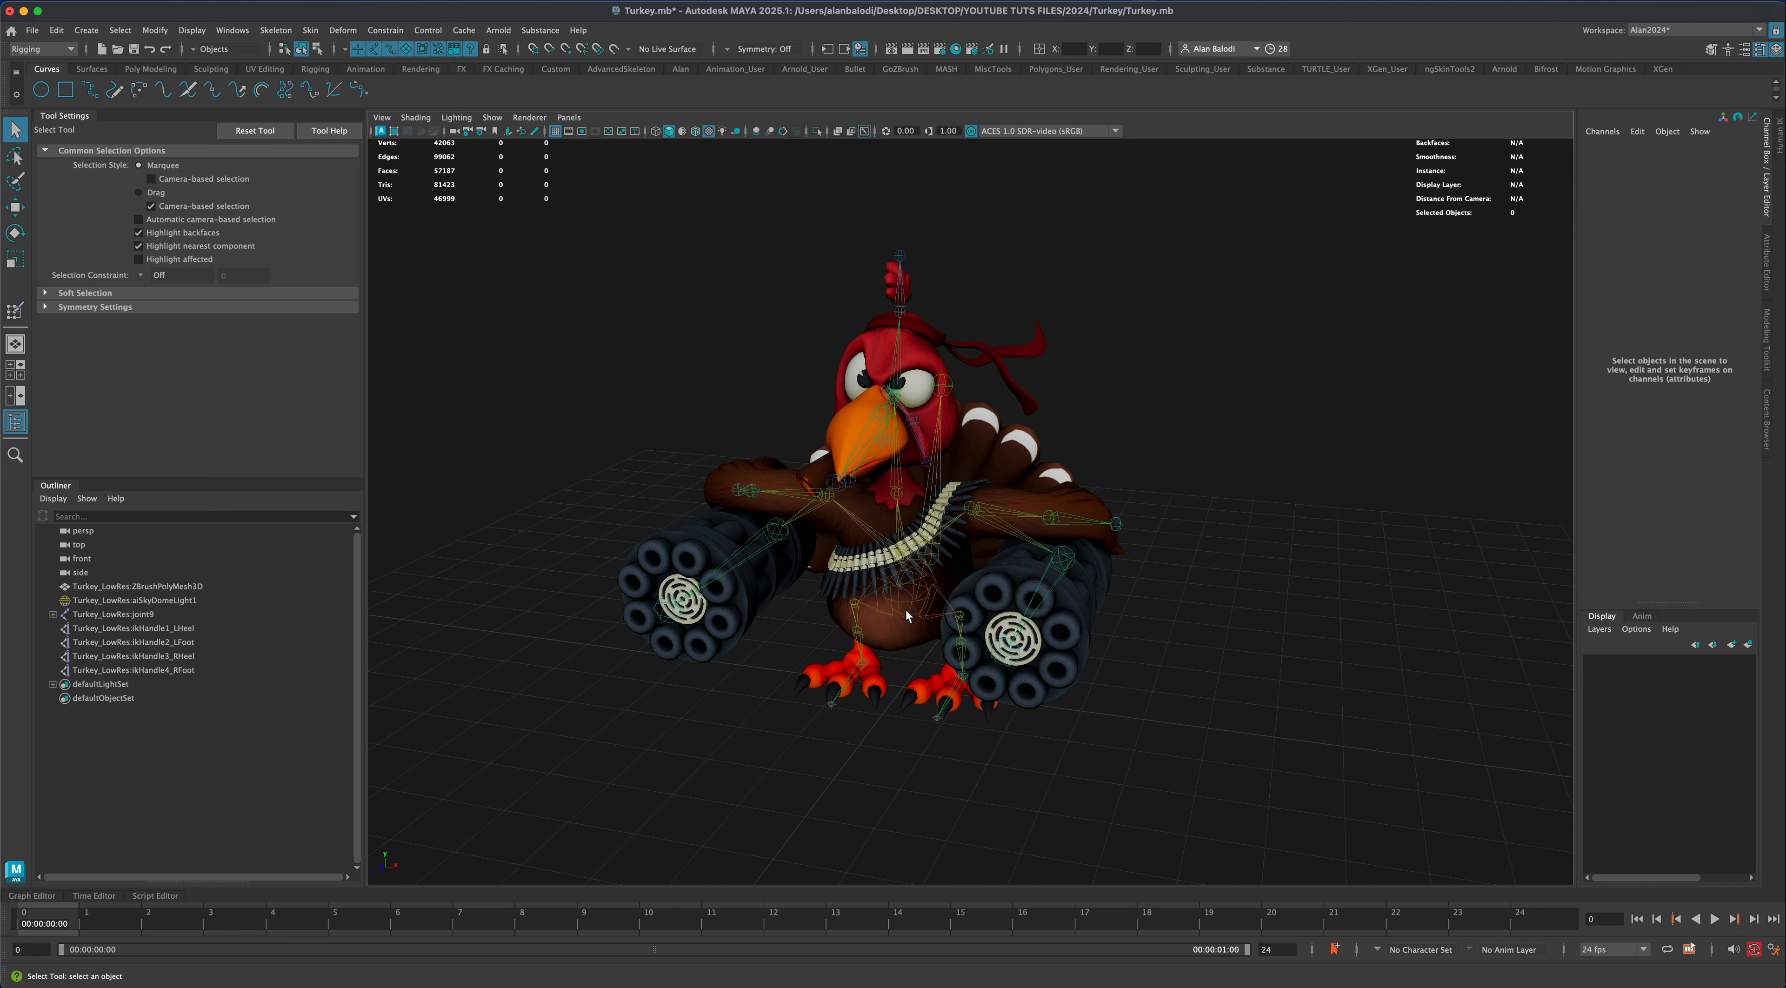
{"action": "left_click_drag", "start_coordinate": [796, 645], "coordinate": [902, 586], "text": "alt"}
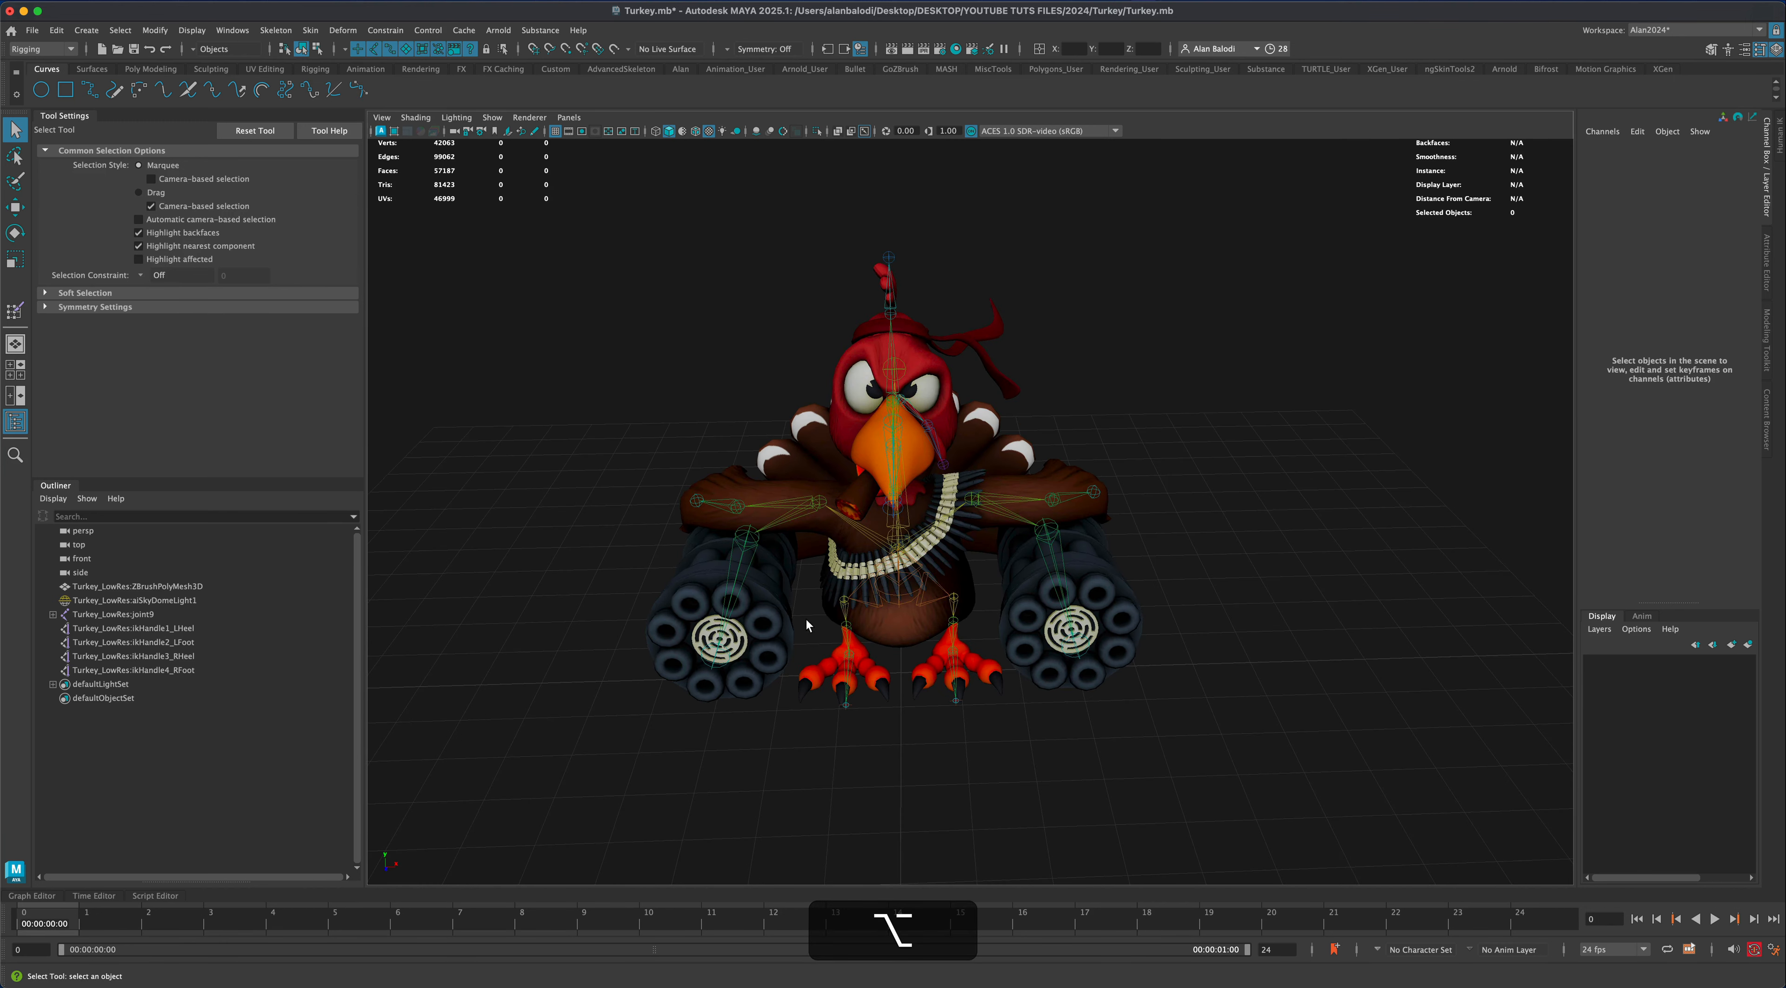
{"action": "left_click_drag", "start_coordinate": [806, 620], "coordinate": [792, 611], "text": "alt"}
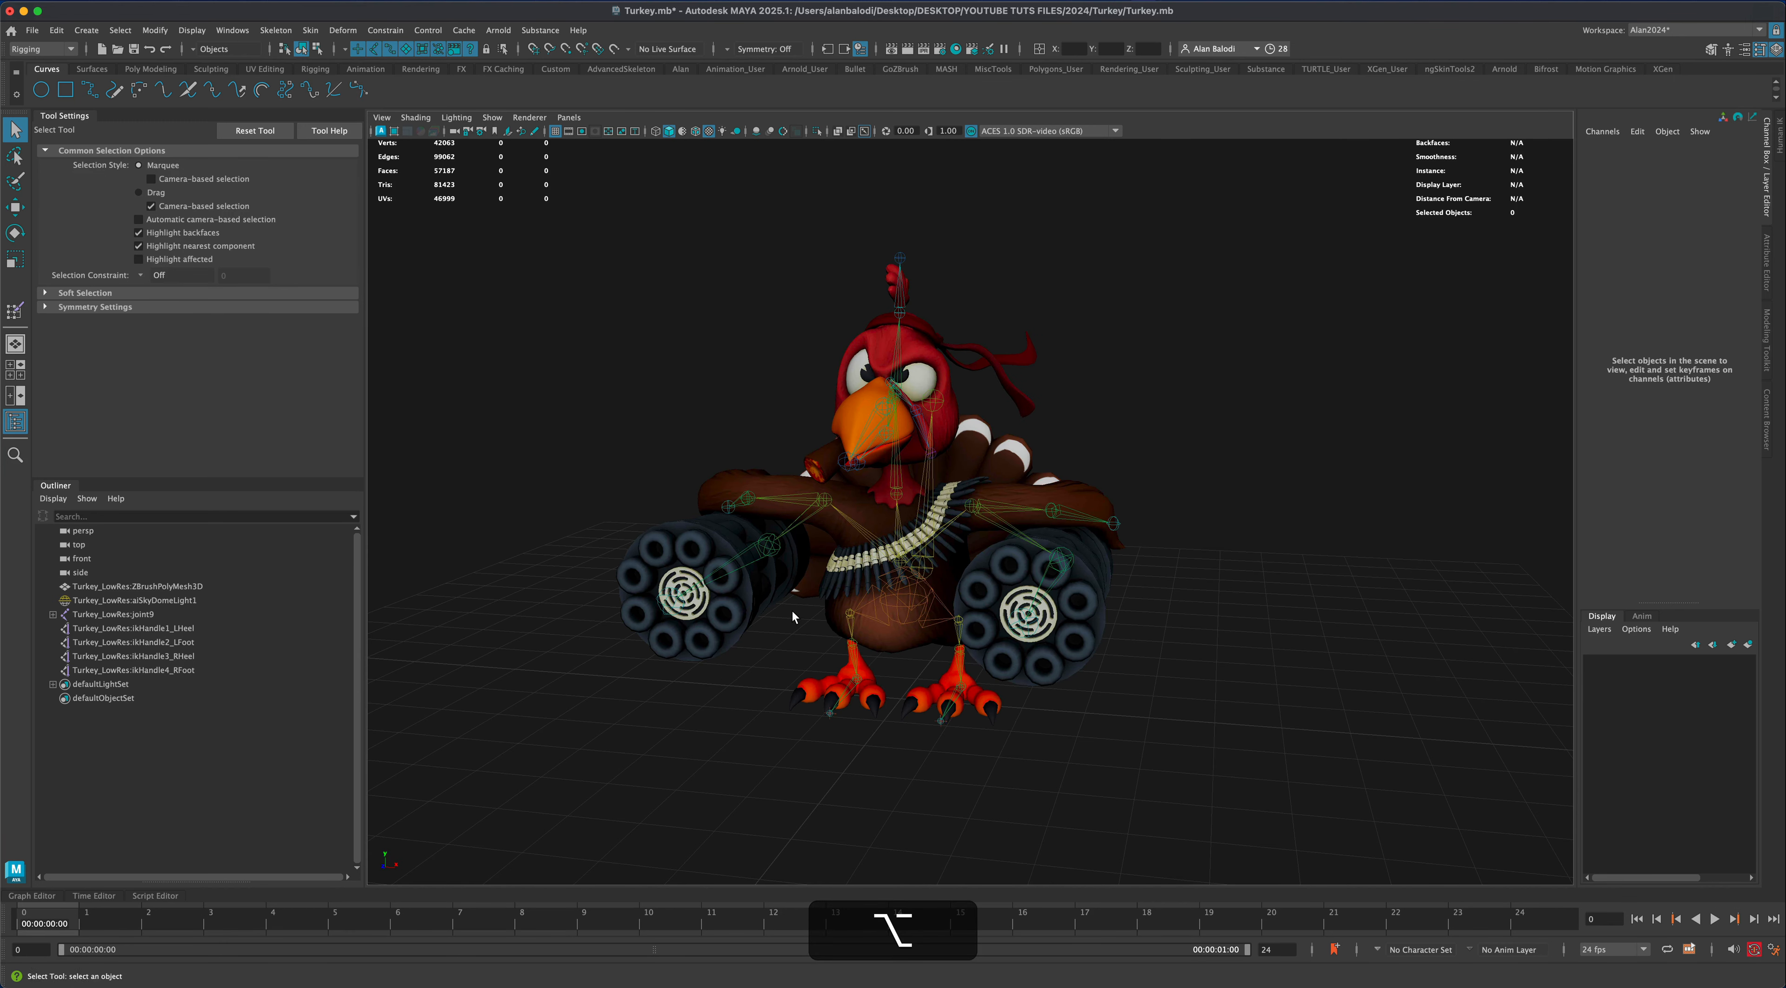
{"action": "left_click", "coordinate": [41, 89]}
{"action": "left_click_drag", "start_coordinate": [867, 751], "coordinate": [932, 810]}
{"action": "left_click_drag", "start_coordinate": [1128, 815], "coordinate": [1102, 811], "text": "alt"}
Snap the circle to the grid origin and try to snap it onto the root joint in the turkey's belly
{"action": "left_click", "coordinate": [16, 206]}
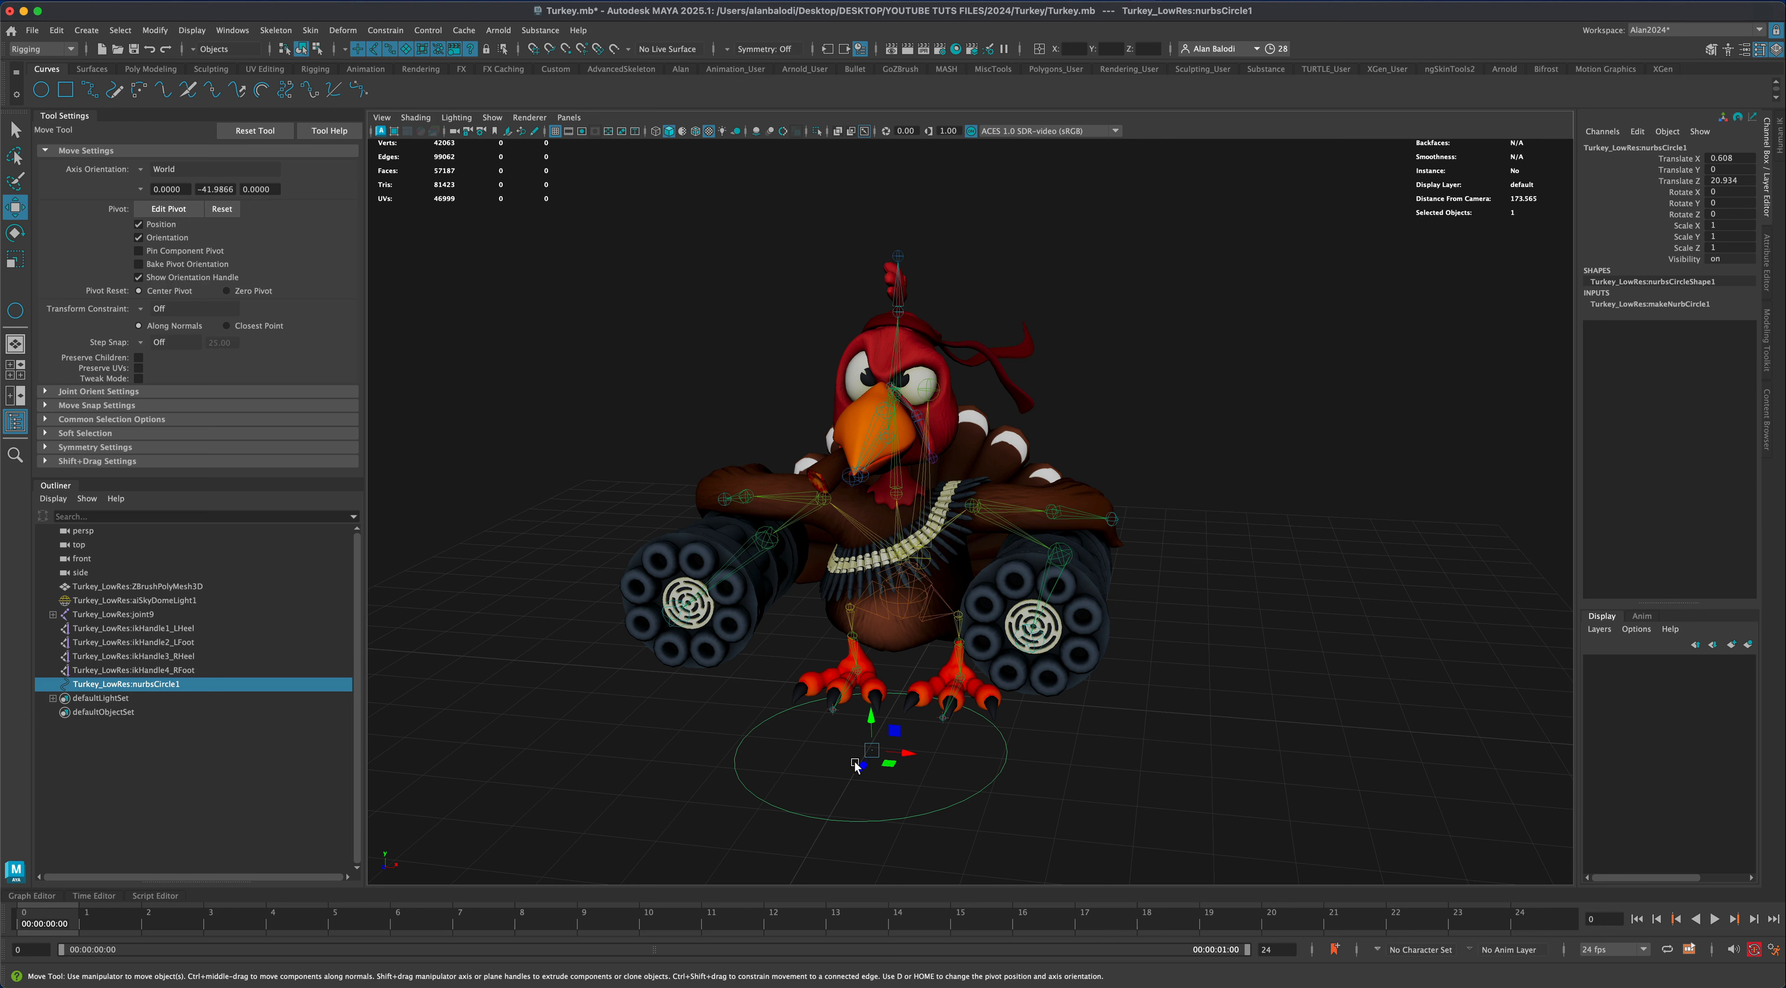
{"action": "key", "text": "x"}
{"action": "left_click_drag", "start_coordinate": [871, 753], "coordinate": [900, 696]}
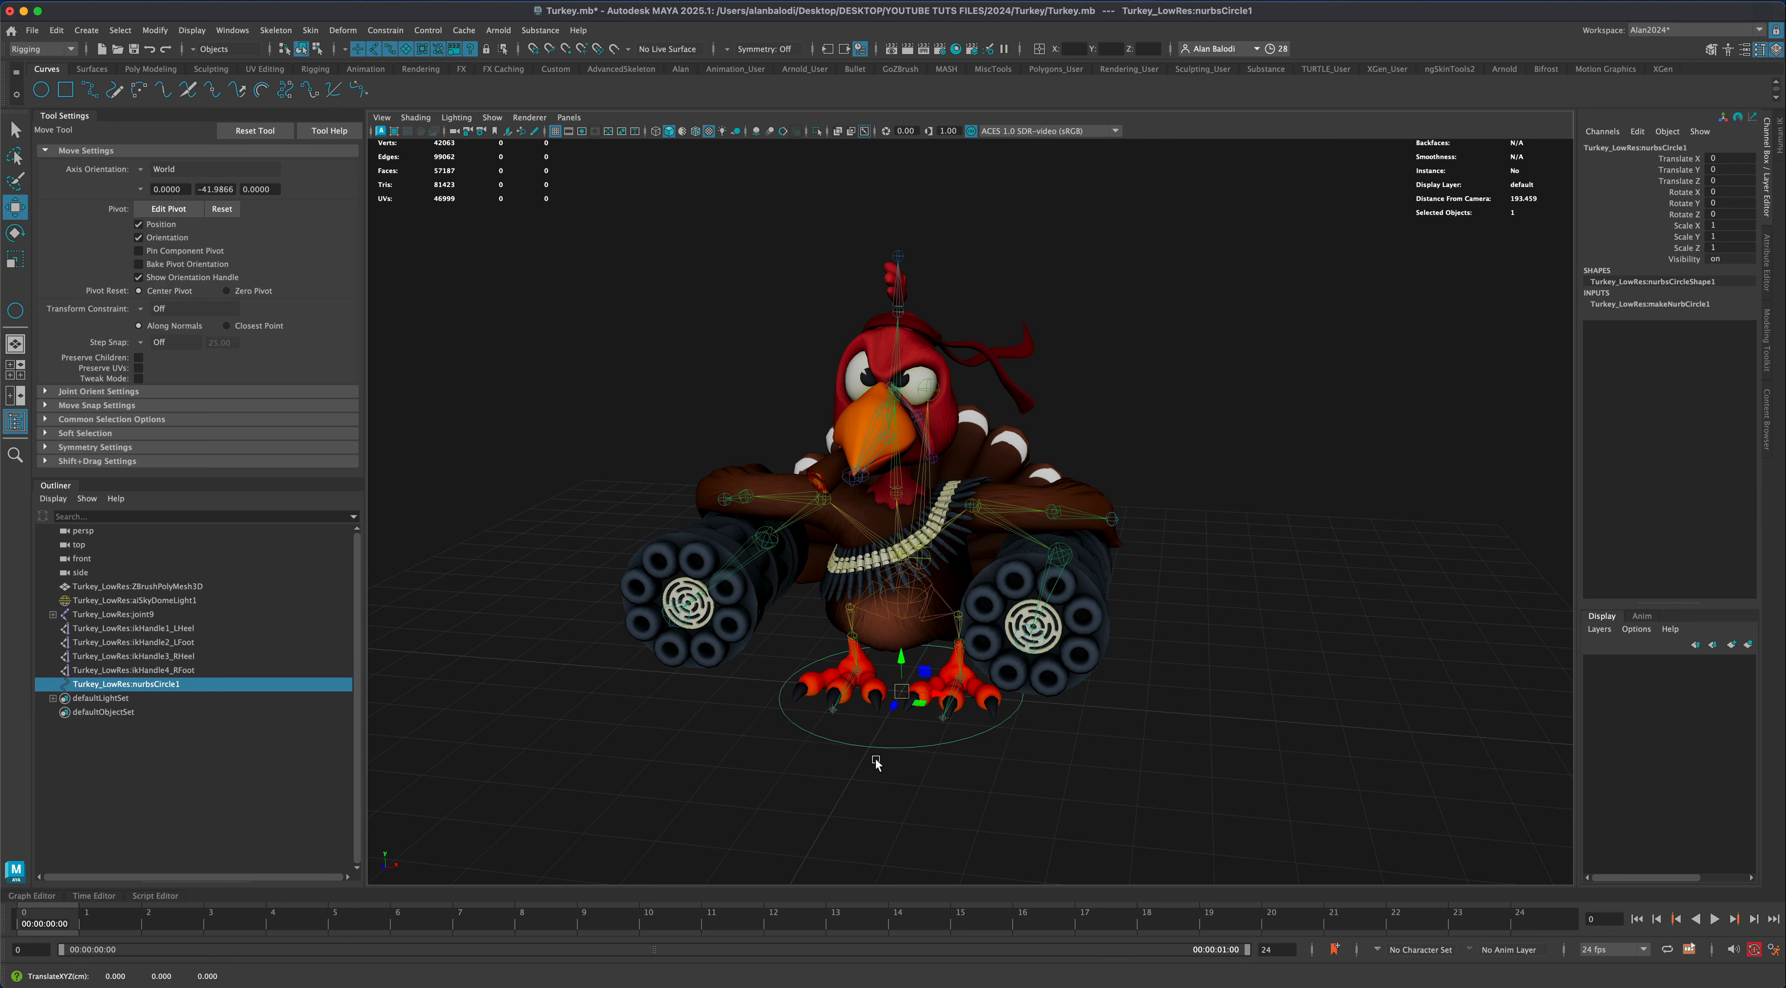
{"action": "key", "text": "v"}
{"action": "left_click_drag", "start_coordinate": [901, 694], "coordinate": [902, 599]}
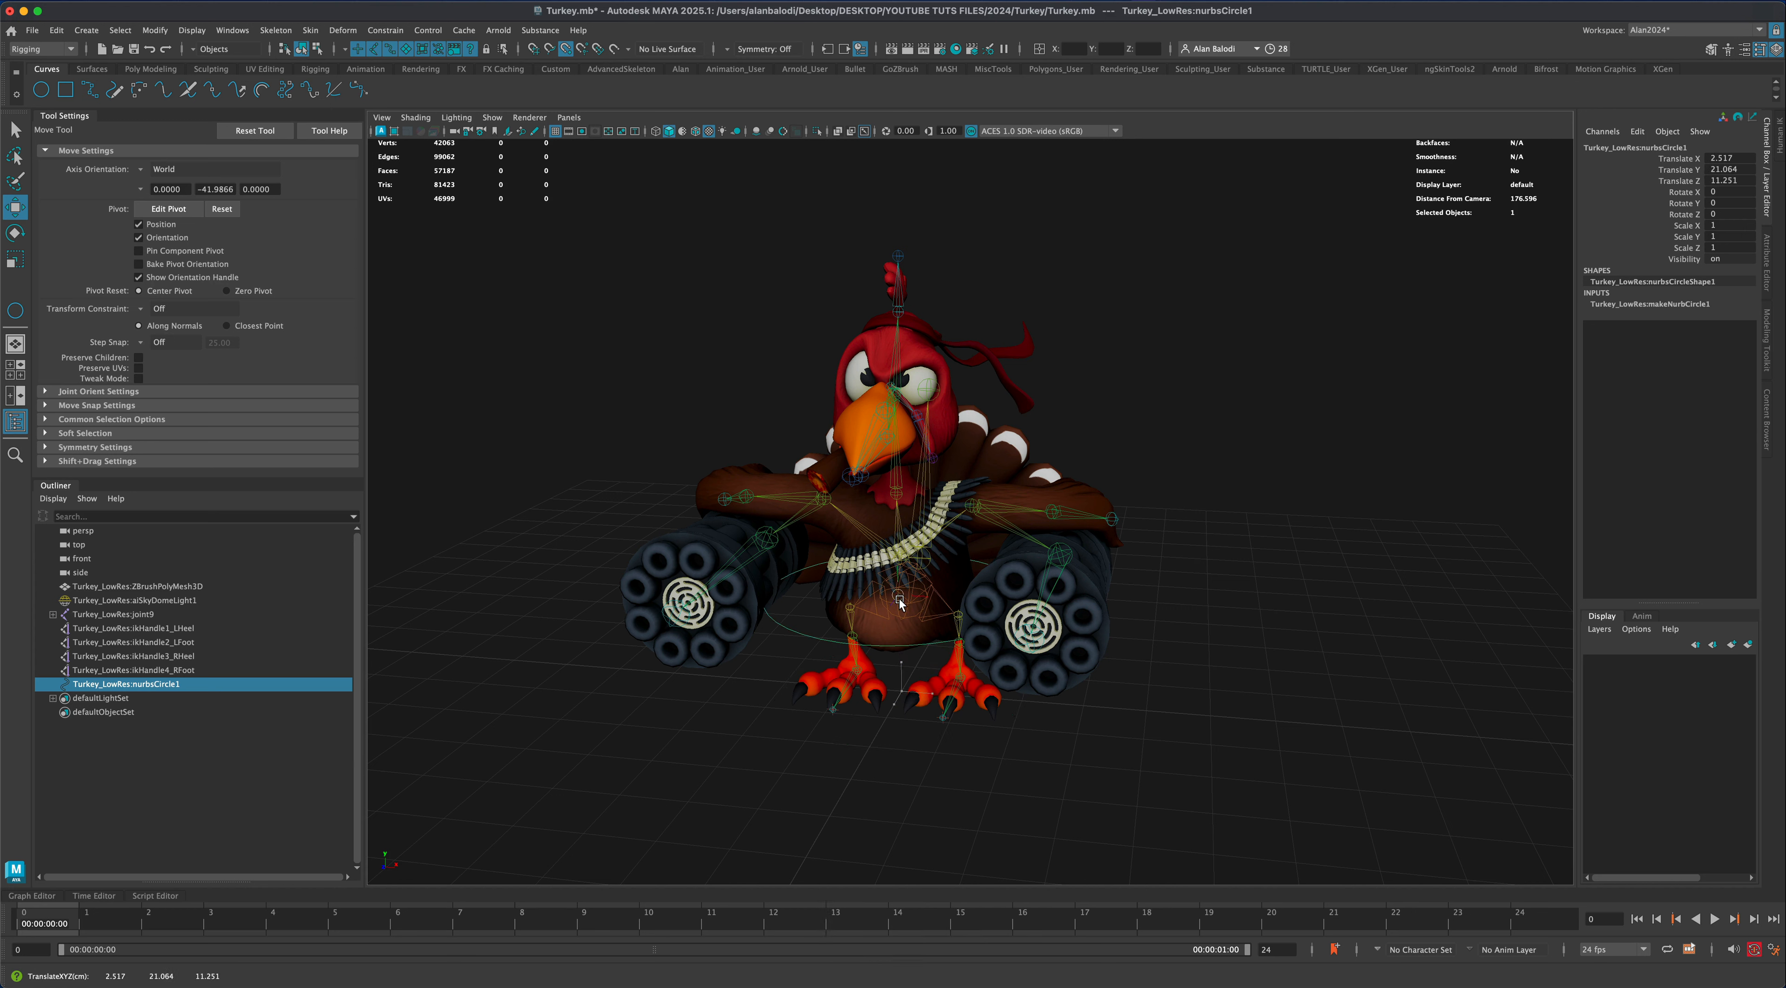
{"action": "left_click_drag", "start_coordinate": [902, 599], "coordinate": [904, 601]}
{"action": "scroll", "coordinate": [874, 782], "scroll_direction": "up", "scroll_amount": 5}
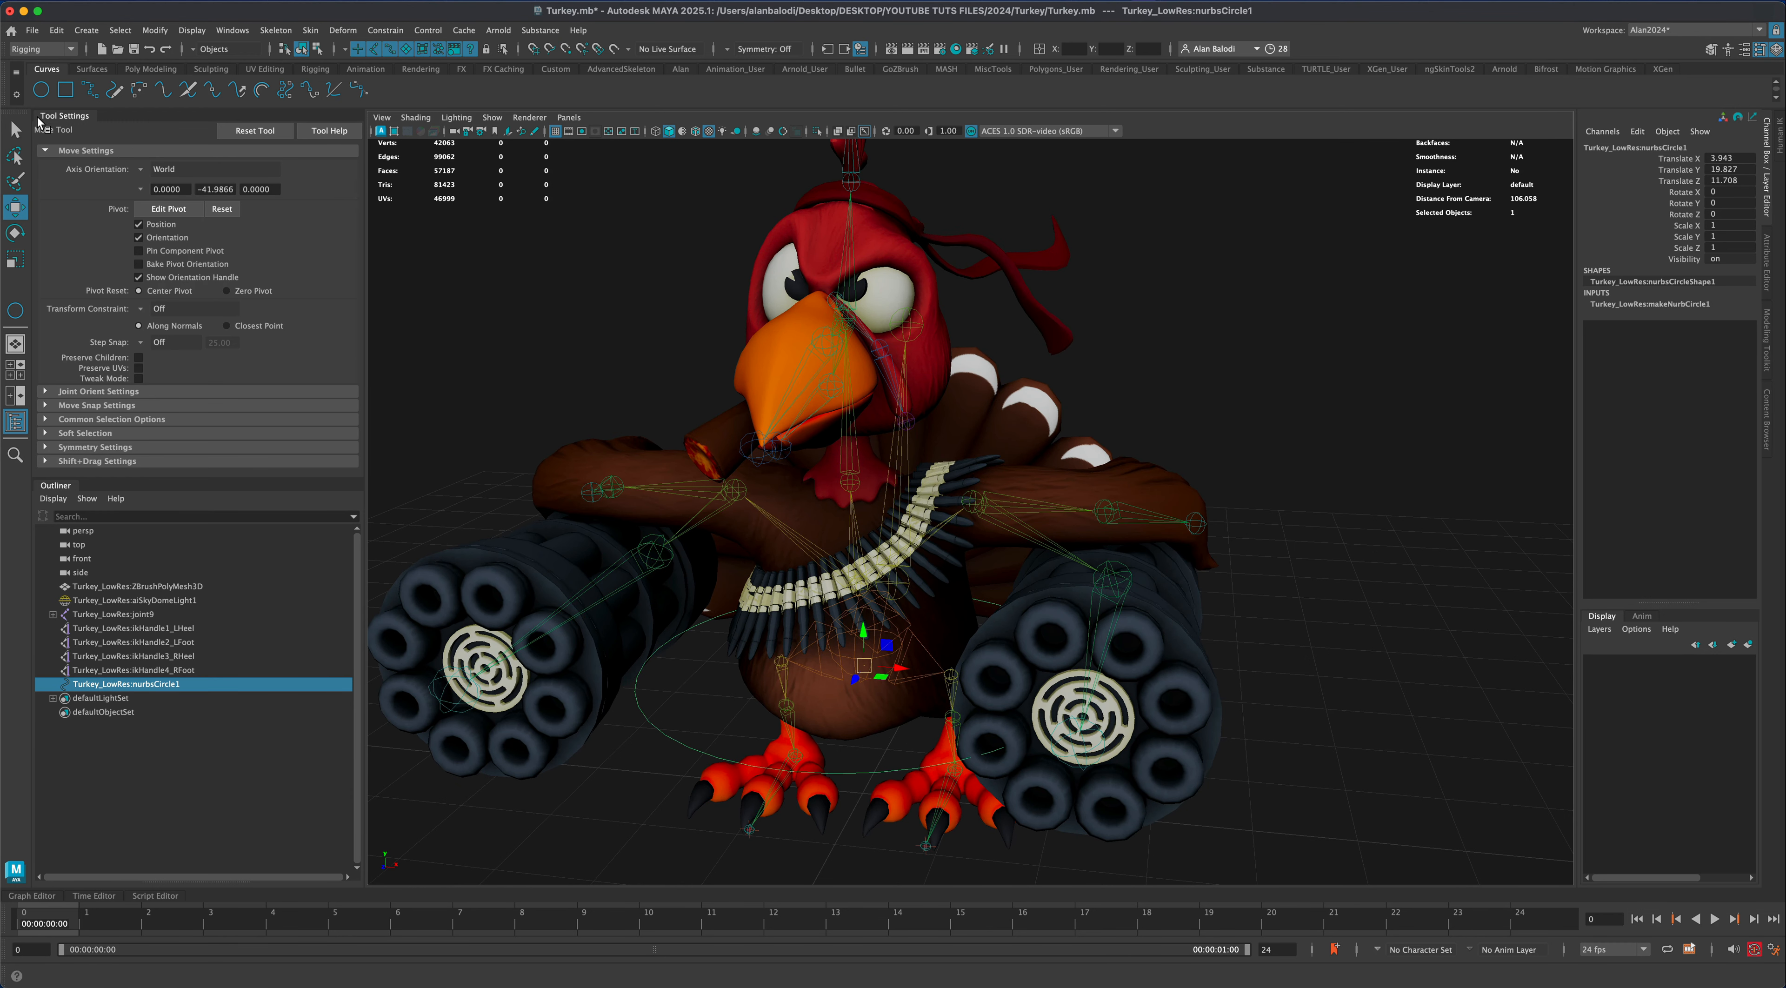
Isolate the circle and the skeleton's root joint in the viewport, and clear the selection
{"action": "left_click", "coordinate": [21, 128]}
{"action": "left_click", "coordinate": [619, 811]}
{"action": "left_click_drag", "start_coordinate": [655, 762], "coordinate": [681, 715]}
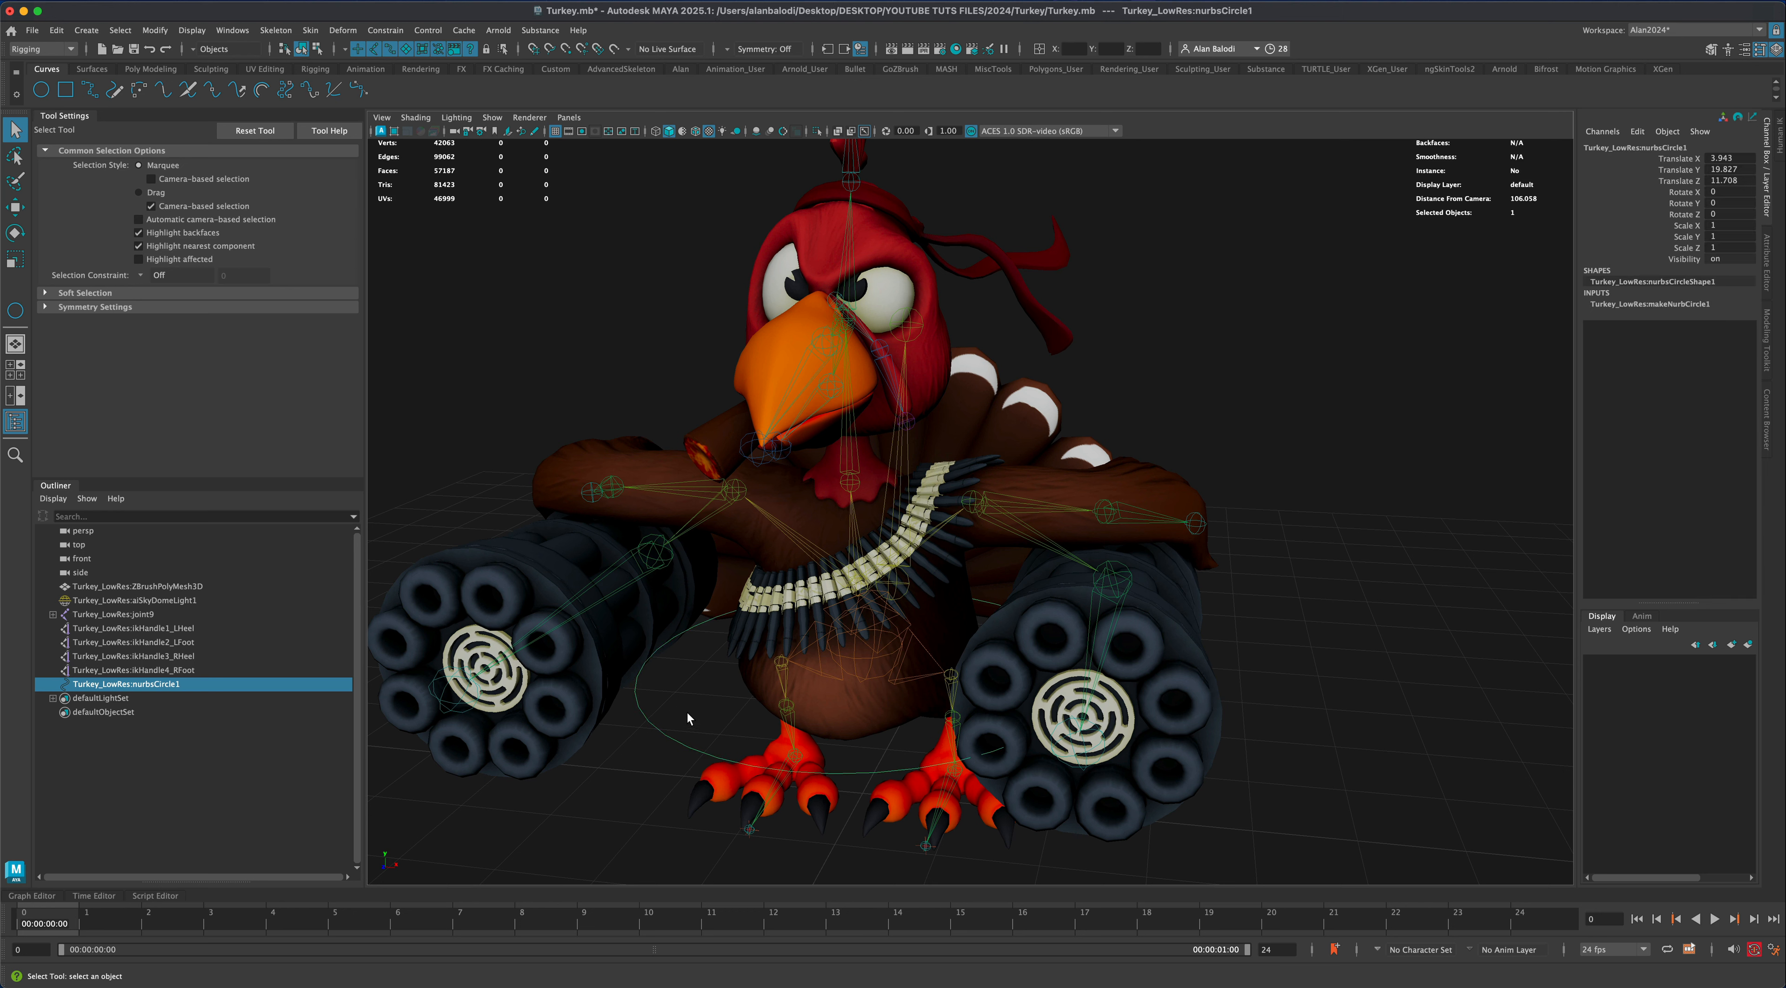
{"action": "left_click", "coordinate": [859, 663], "text": "shift"}
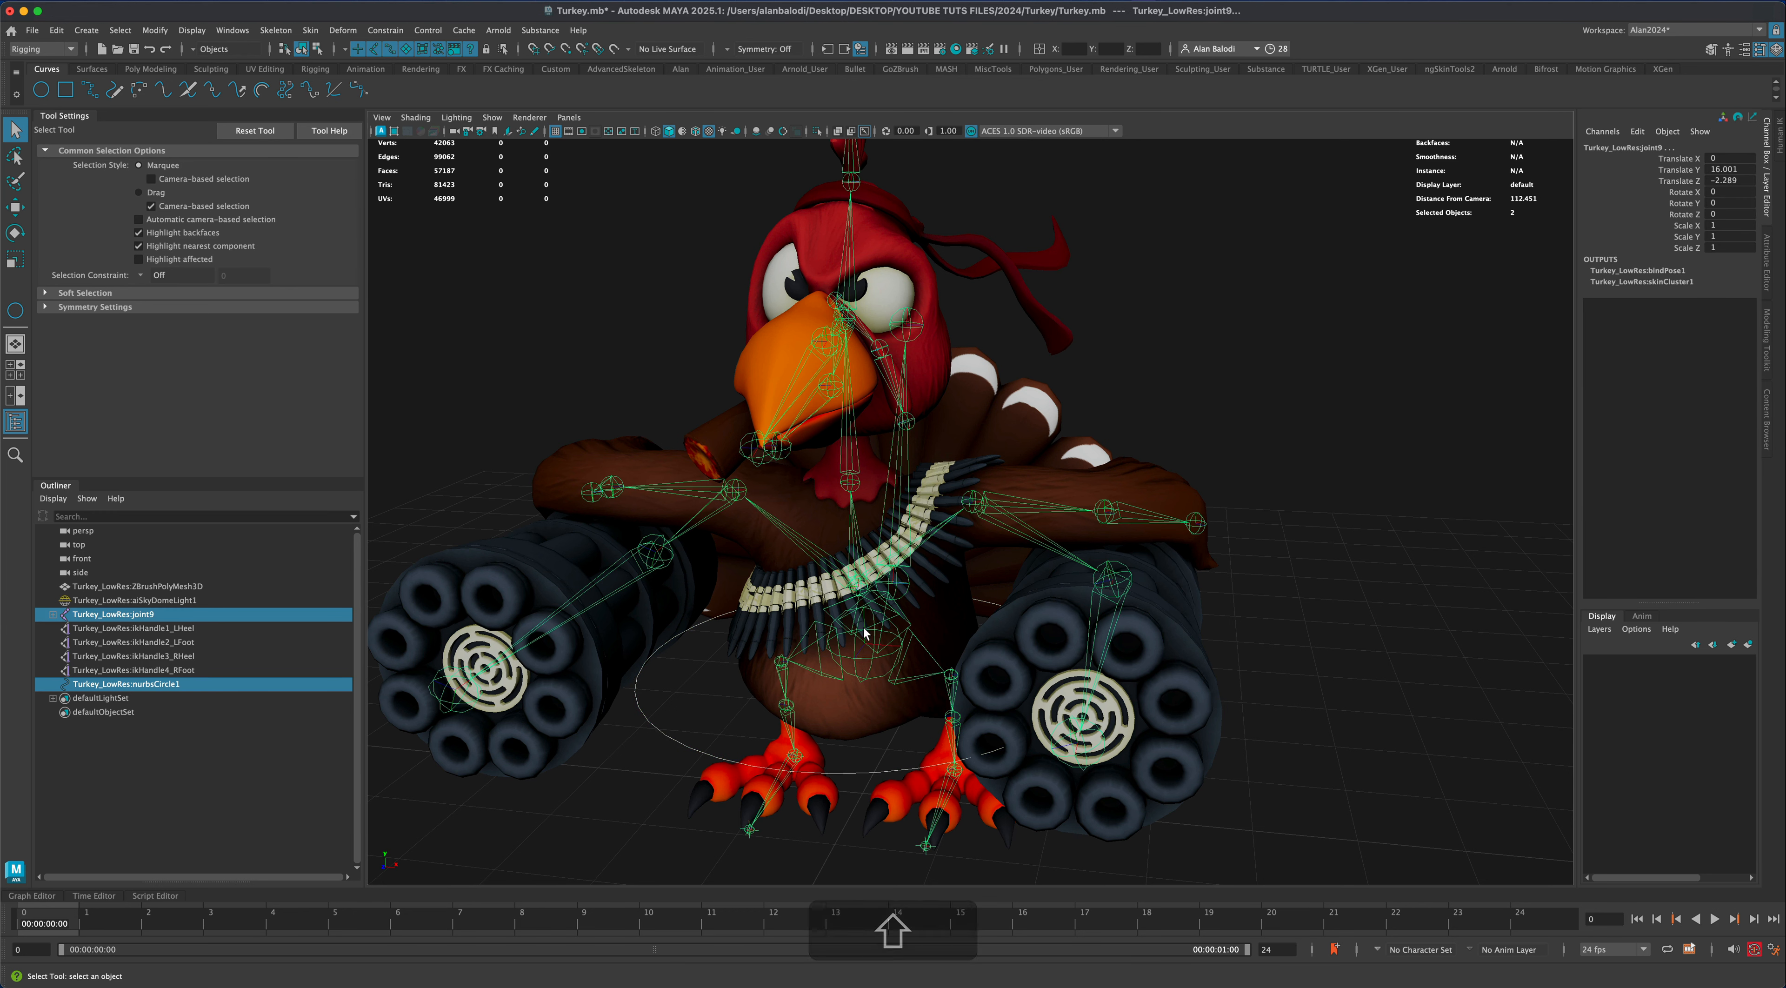
{"action": "left_click", "coordinate": [817, 134]}
{"action": "left_click", "coordinate": [1093, 466]}
Move the circle so that it snaps exactly onto the root joint's position
{"action": "left_click_drag", "start_coordinate": [1093, 466], "coordinate": [998, 619], "text": "alt"}
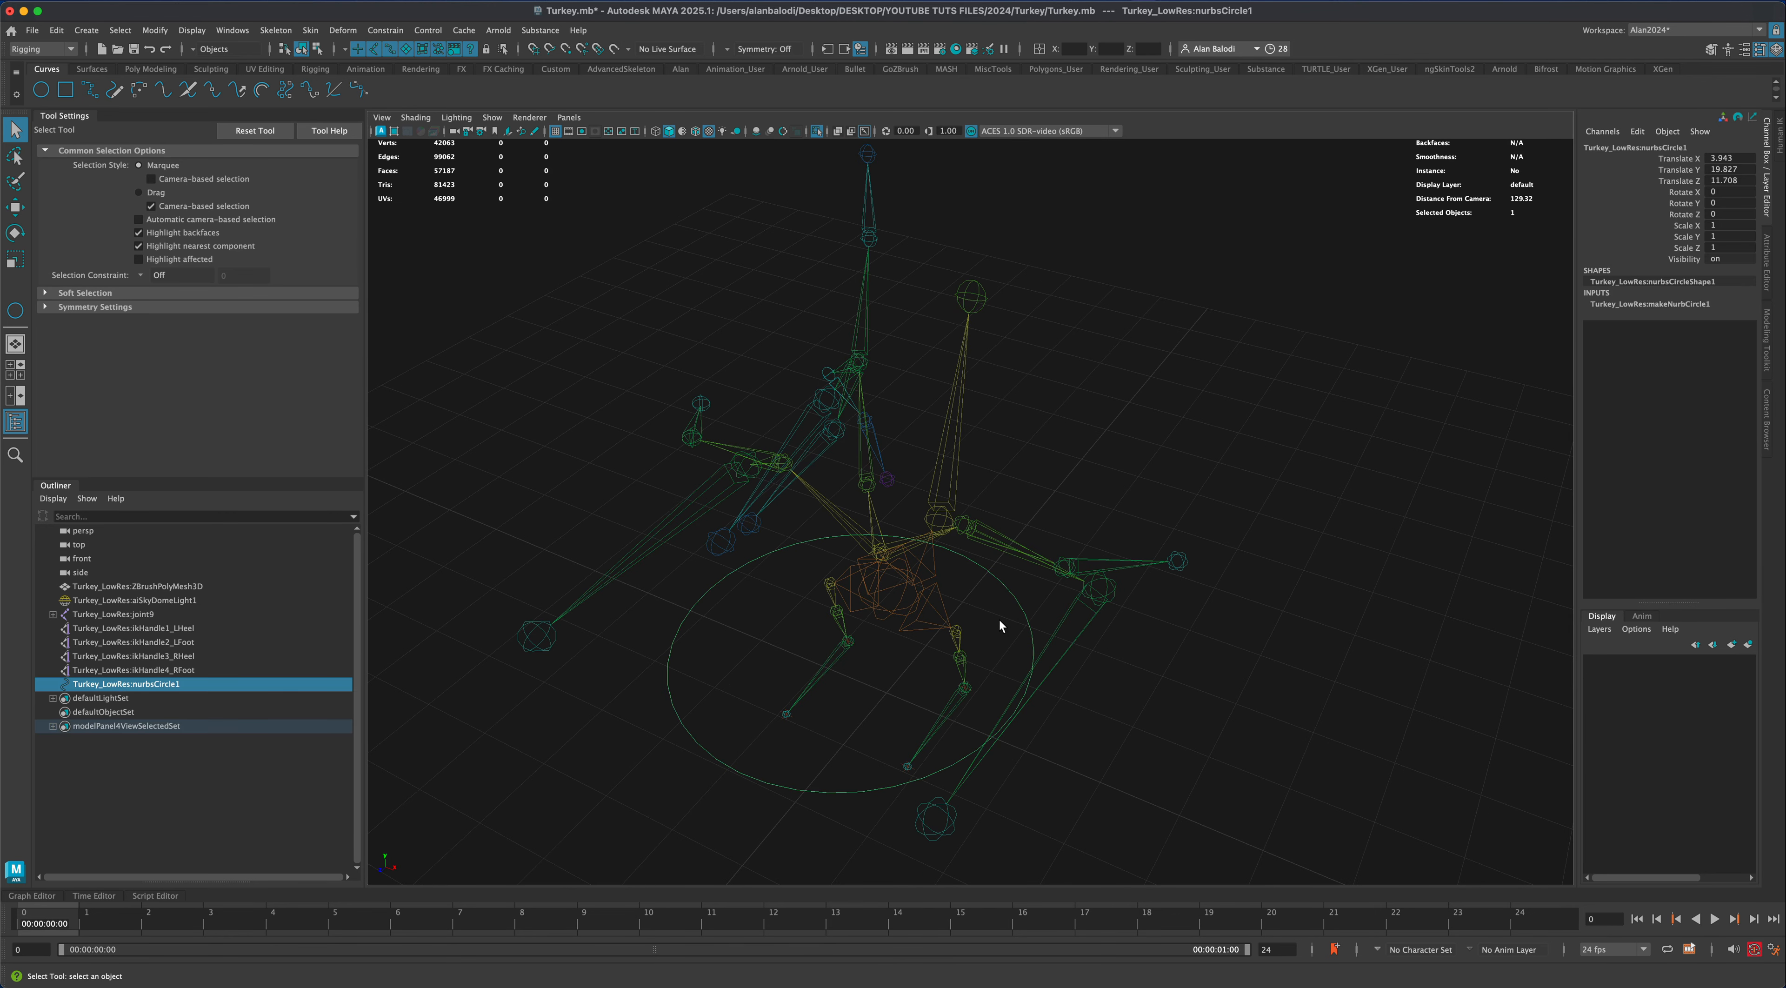
{"action": "key", "text": "w"}
{"action": "key", "text": "v"}
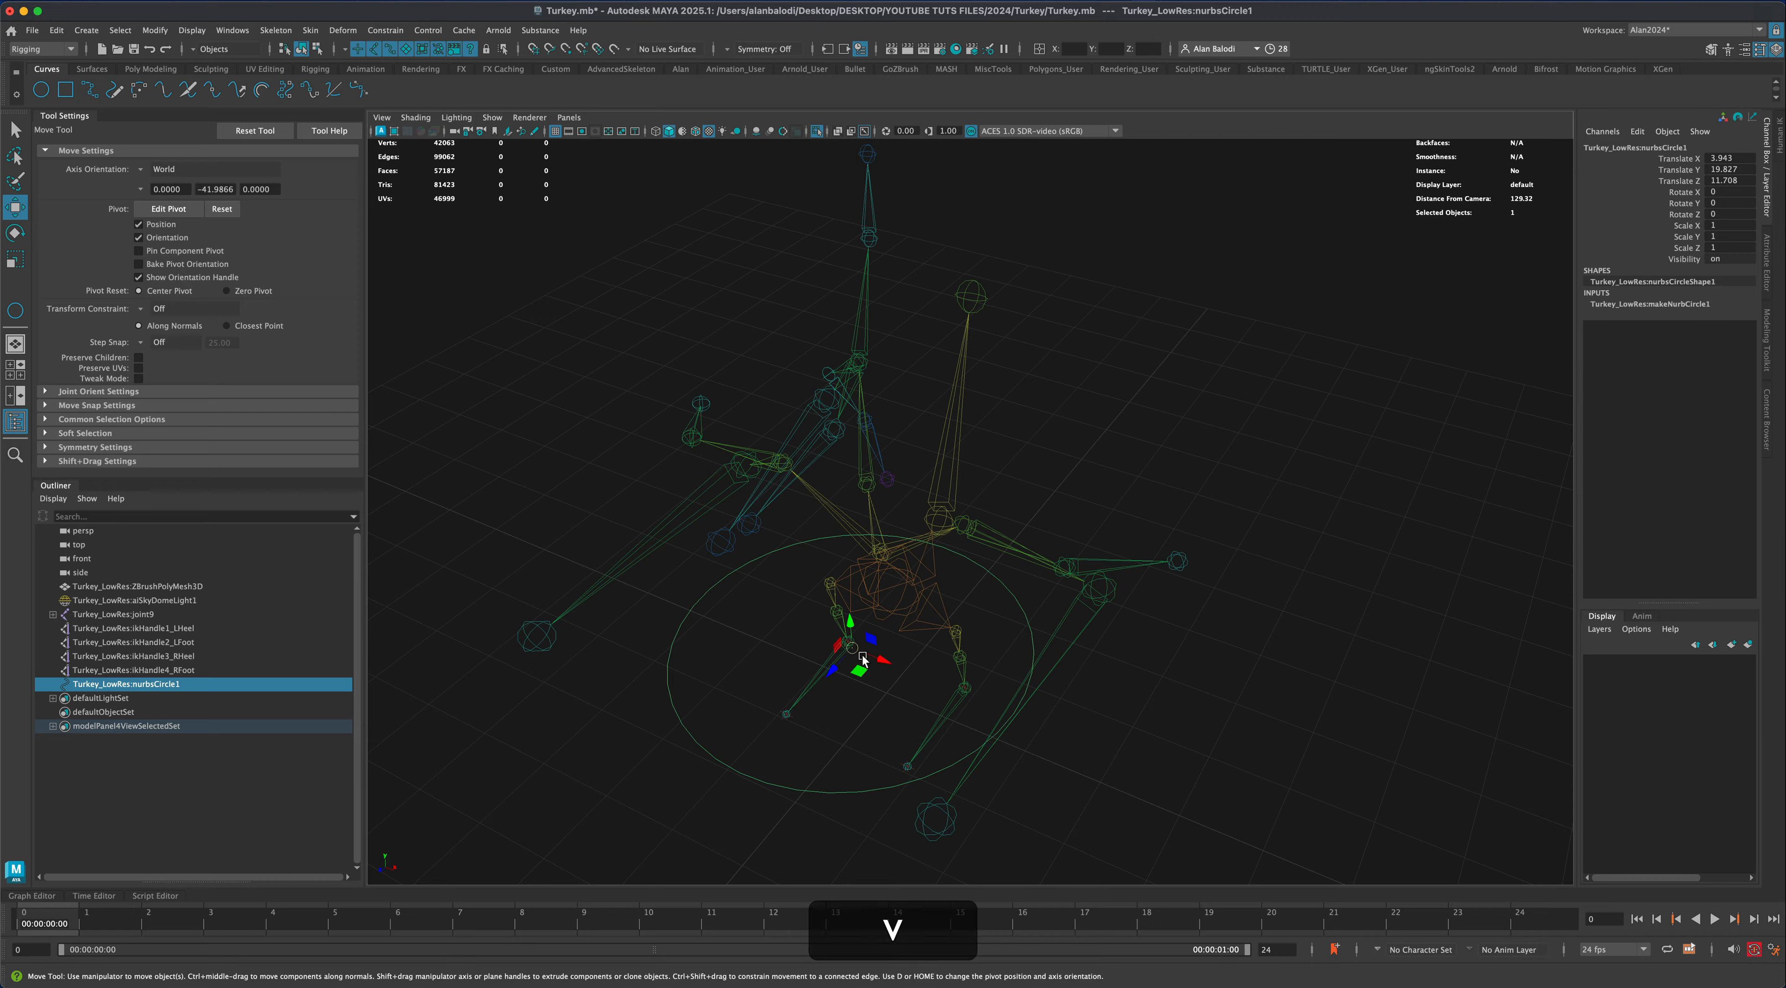
{"action": "left_click_drag", "start_coordinate": [854, 652], "coordinate": [900, 591]}
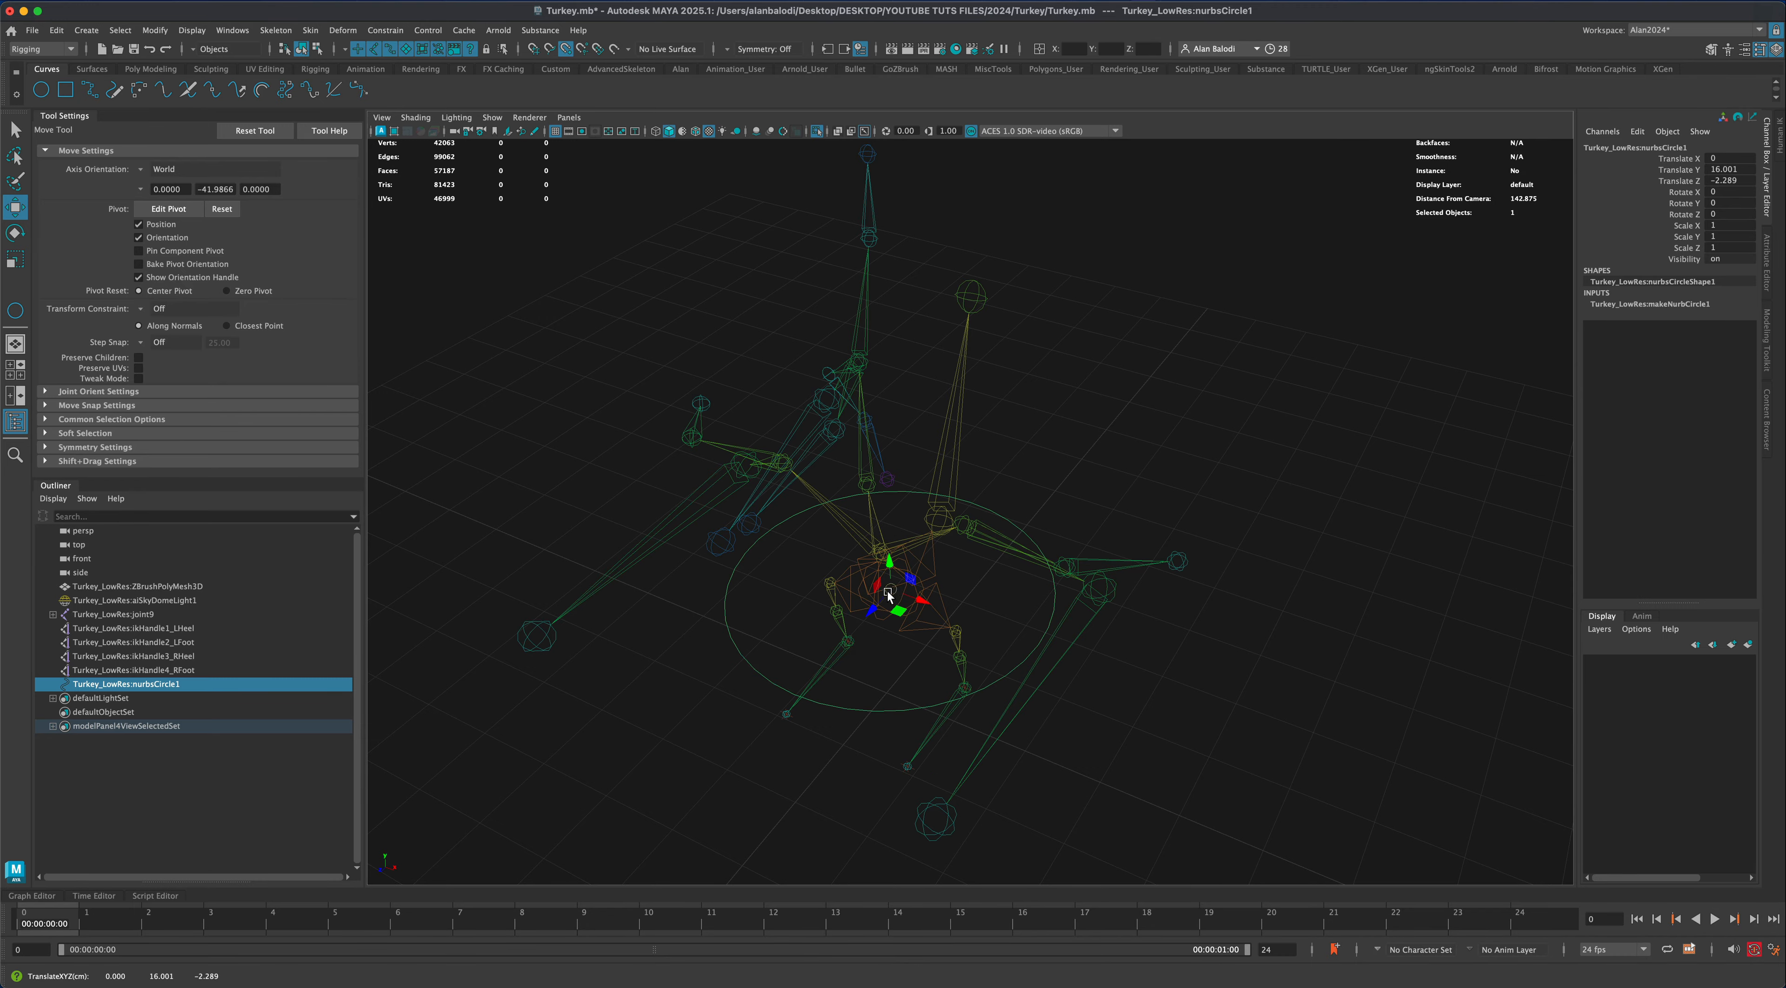
Scale the circle's two opposite side control vertices inward to about 0.69 in X, and return to object mode
{"action": "scroll", "coordinate": [796, 724], "scroll_direction": "up", "scroll_amount": 6}
{"action": "left_click_drag", "start_coordinate": [827, 700], "coordinate": [909, 635], "text": "alt"}
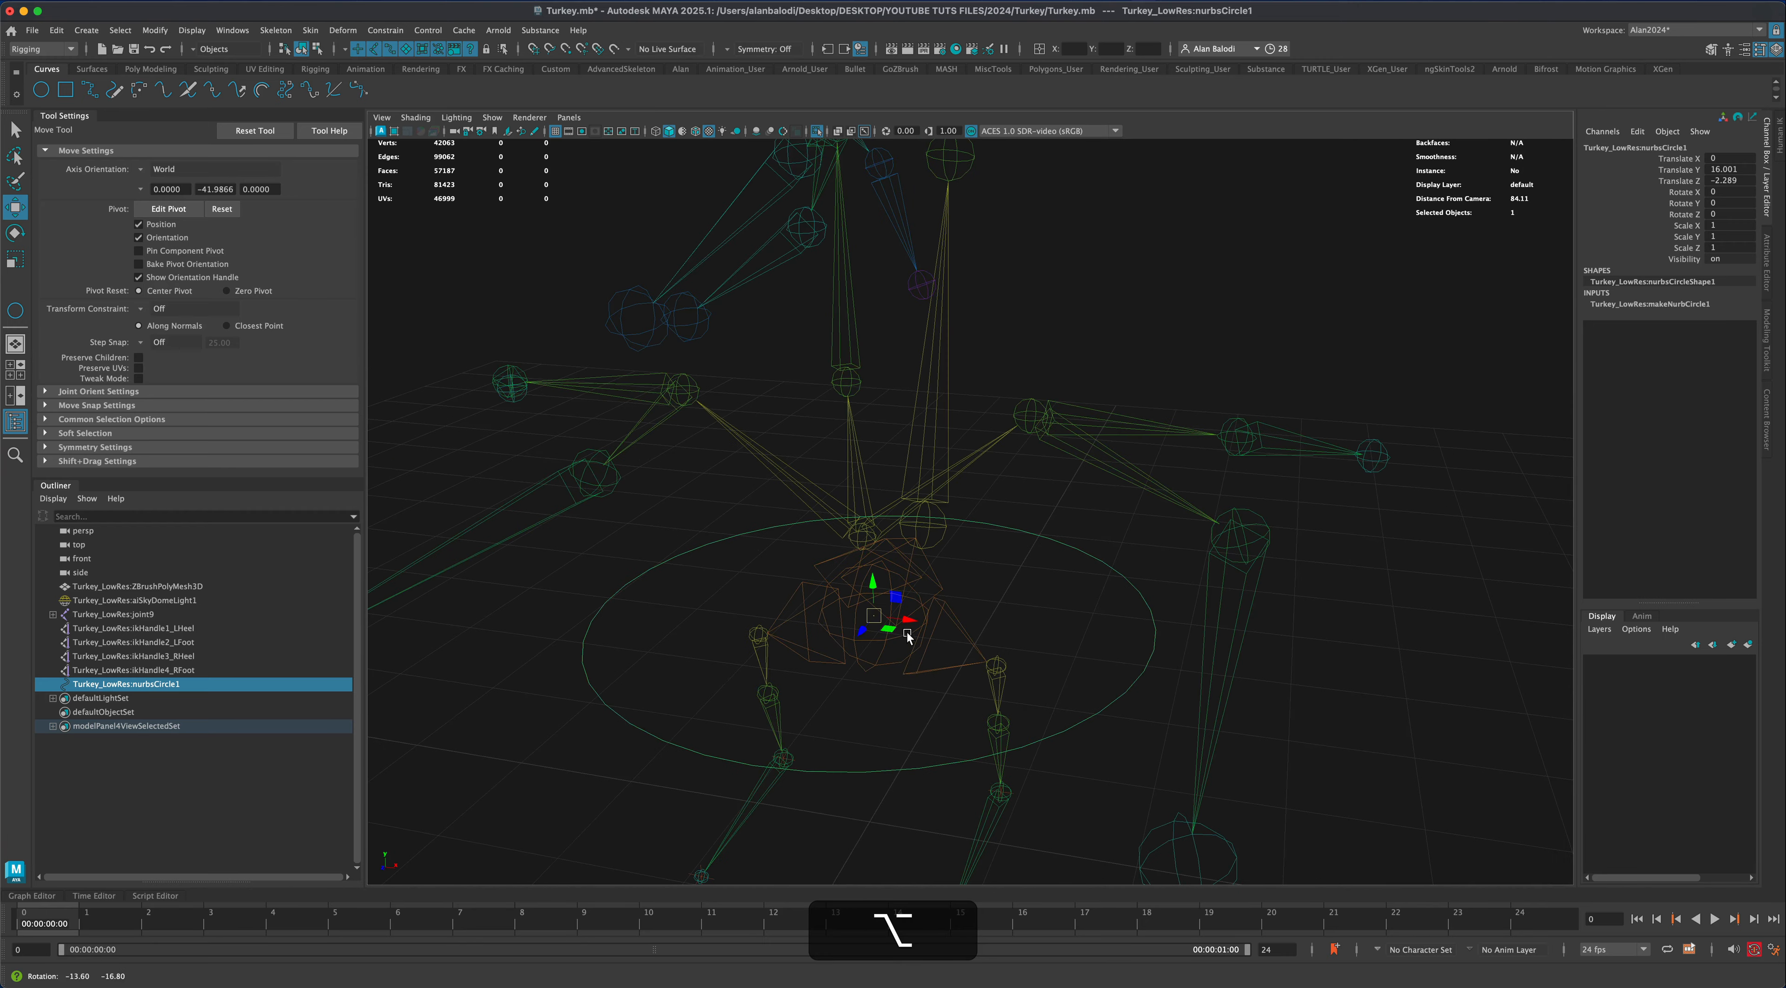
{"action": "scroll", "coordinate": [899, 684], "scroll_direction": "down", "scroll_amount": 6}
{"action": "middle_click_drag", "start_coordinate": [892, 682], "coordinate": [890, 694], "text": "alt"}
{"action": "left_click_drag", "start_coordinate": [890, 695], "coordinate": [928, 660], "text": "alt"}
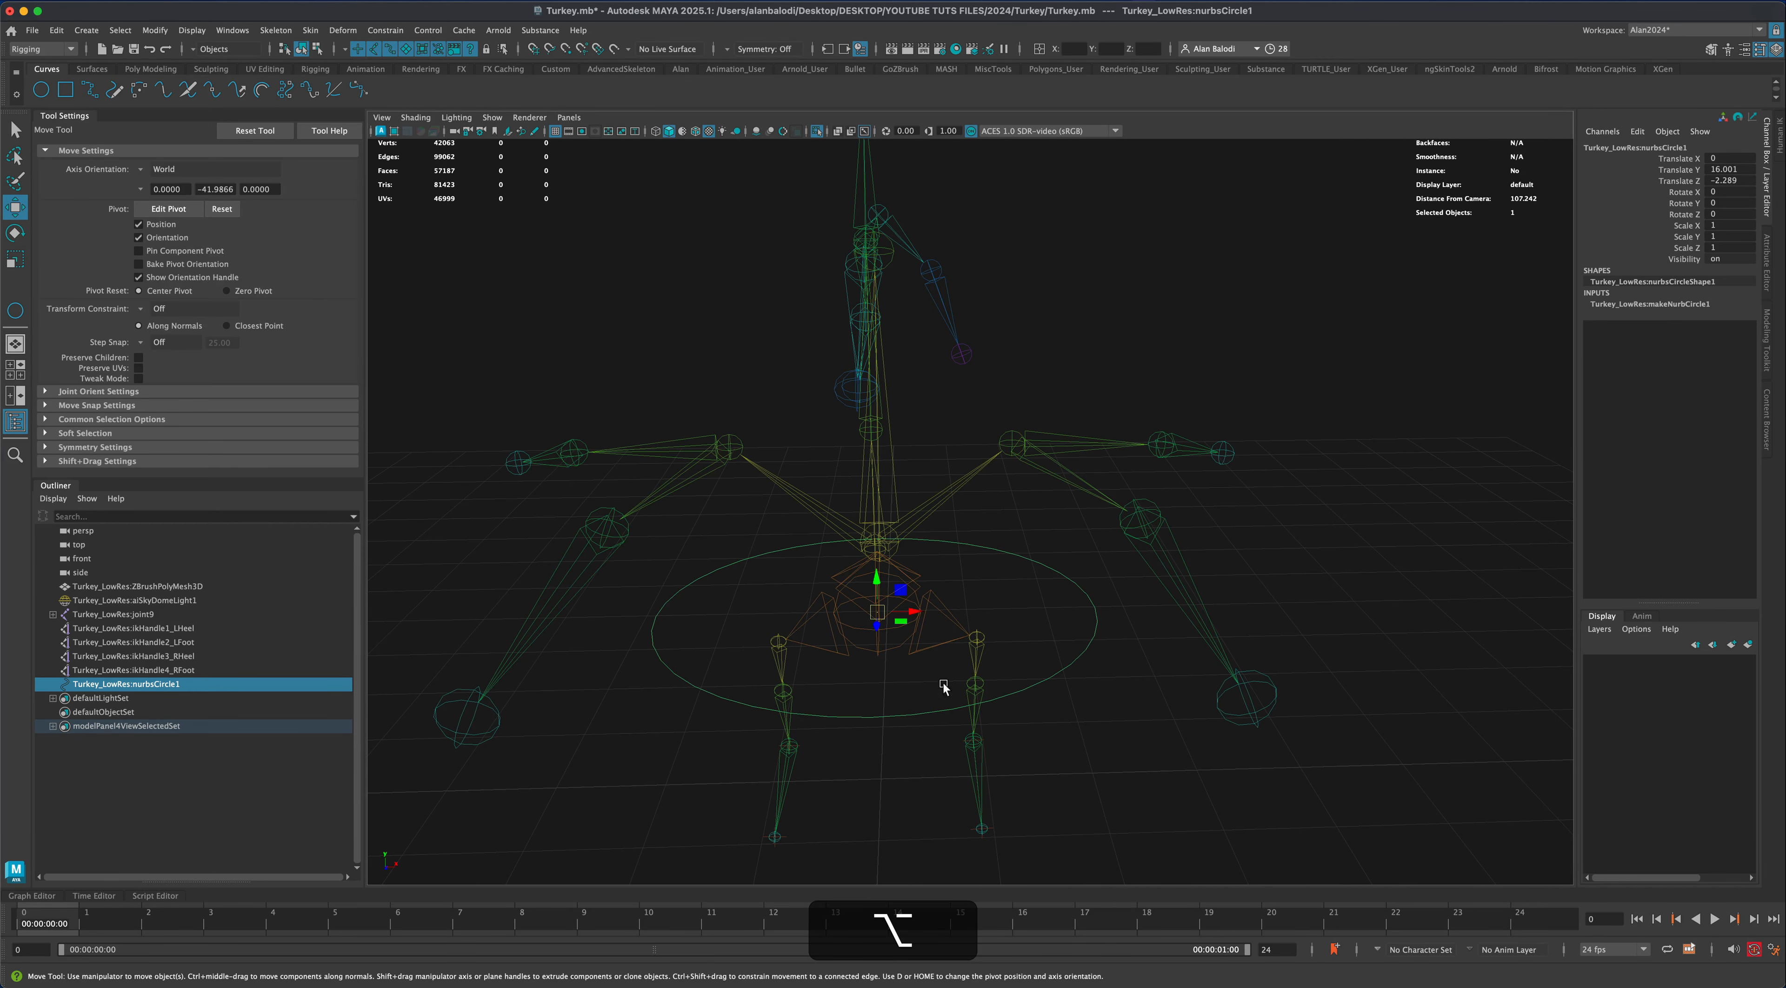
{"action": "left_click_drag", "start_coordinate": [875, 687], "coordinate": [879, 638], "text": "alt"}
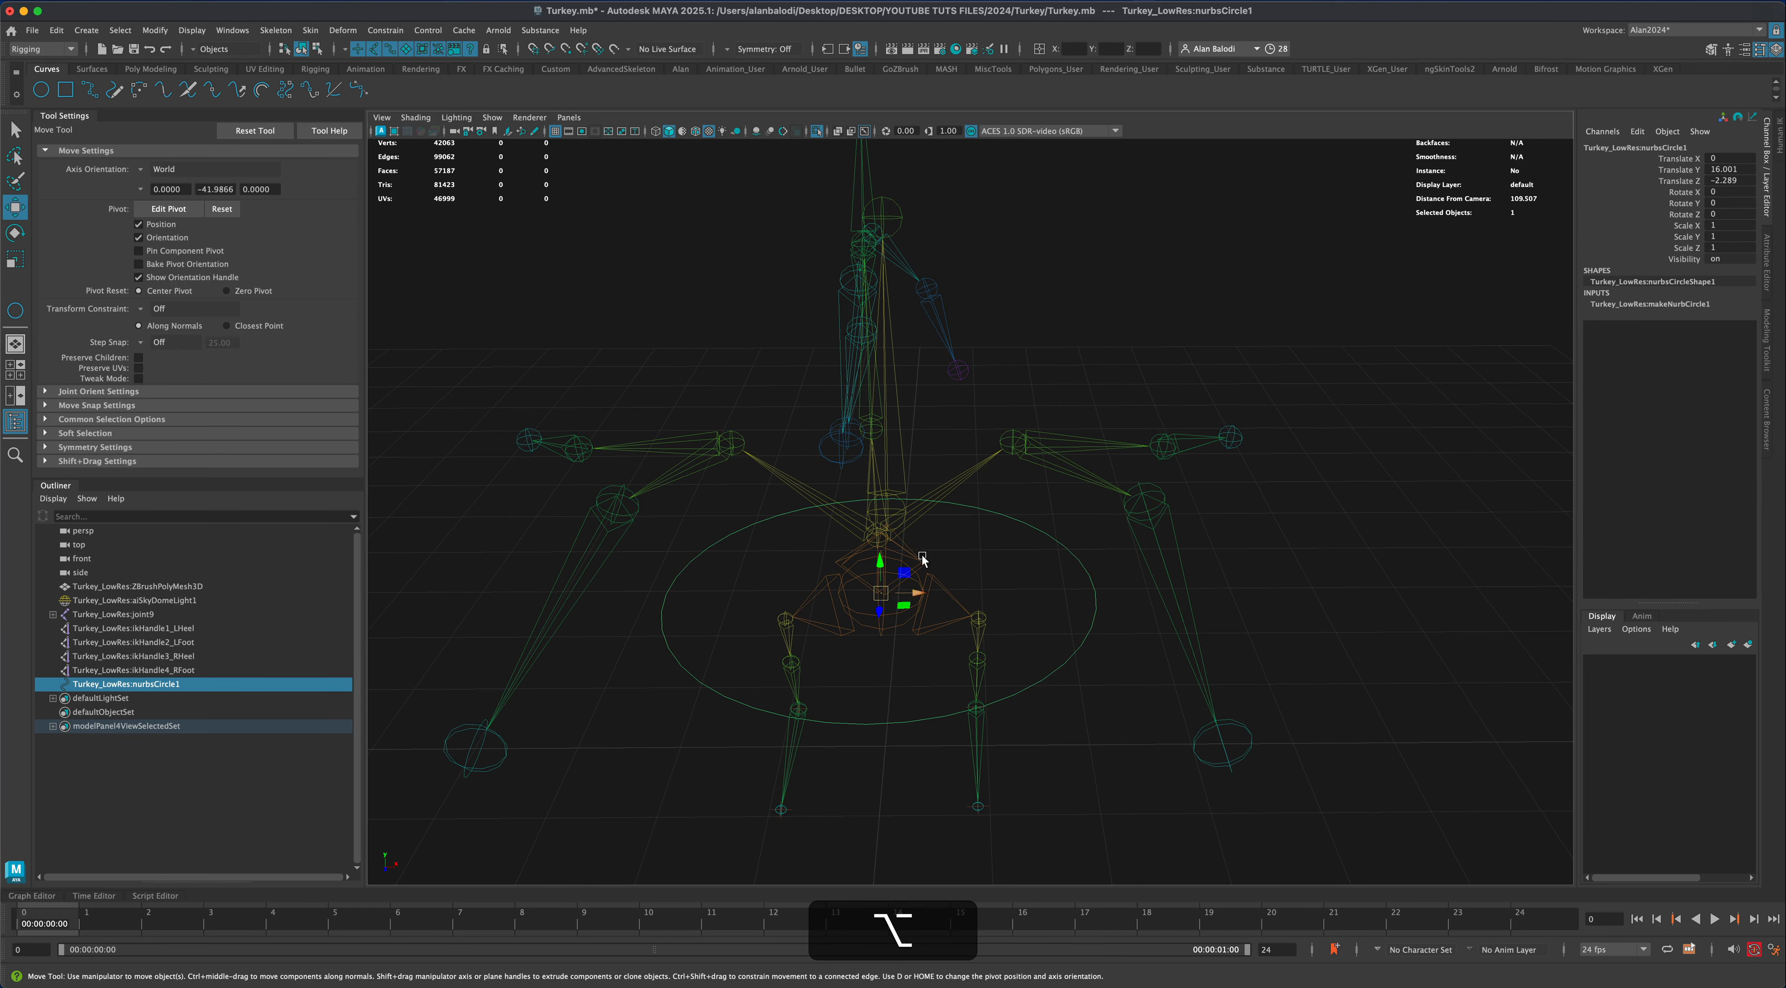
{"action": "right_click_drag", "start_coordinate": [1091, 581], "coordinate": [1034, 585]}
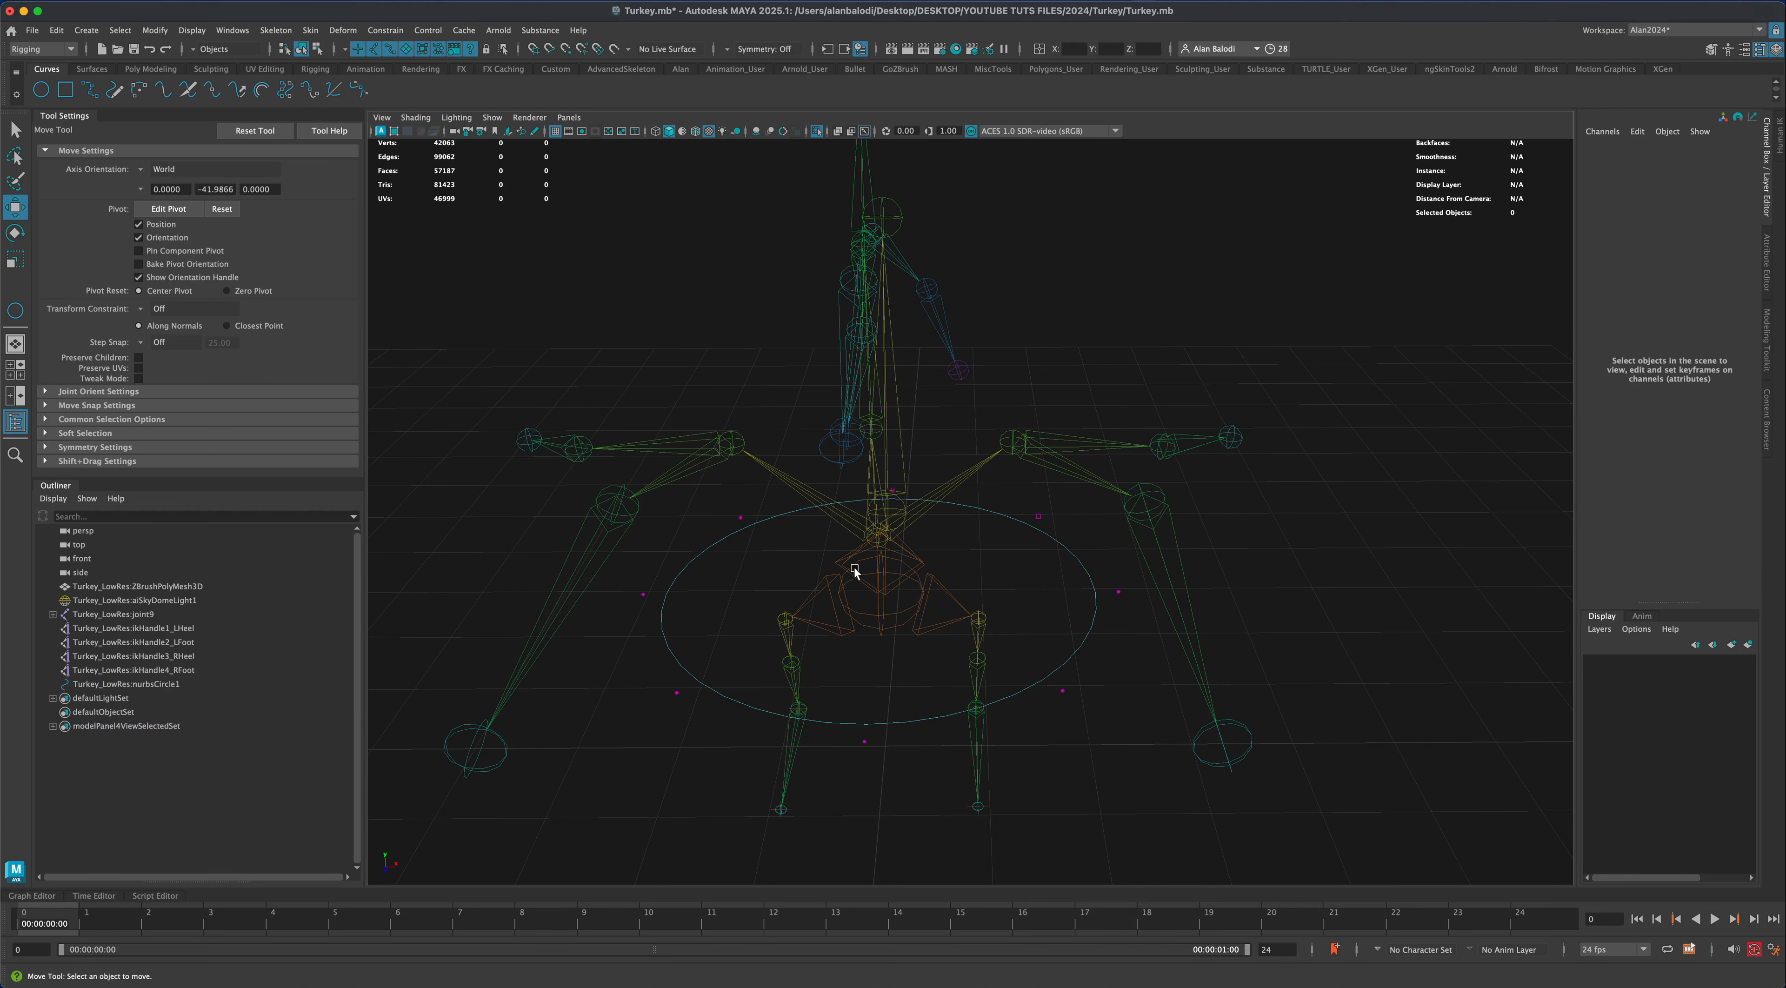
{"action": "left_click_drag", "start_coordinate": [628, 576], "coordinate": [658, 608]}
{"action": "left_click_drag", "start_coordinate": [1087, 587], "coordinate": [1128, 611], "text": "shift"}
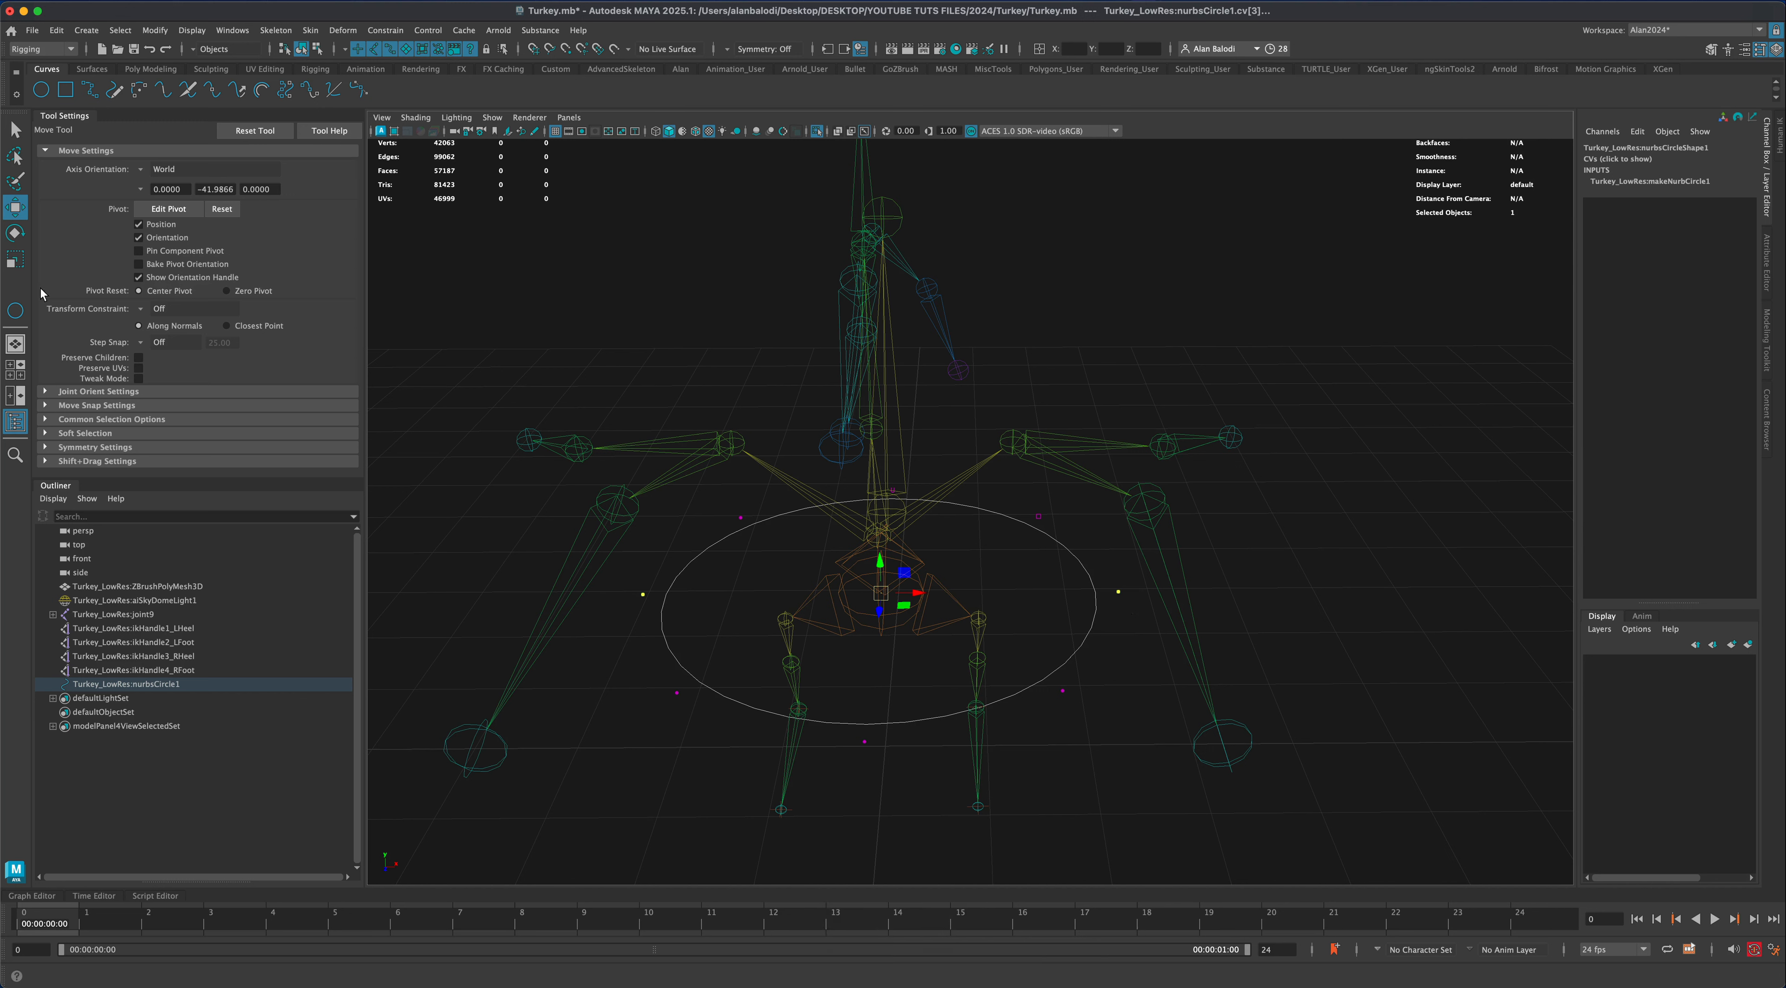
{"action": "key", "text": "r"}
{"action": "left_click_drag", "start_coordinate": [913, 593], "coordinate": [904, 594]}
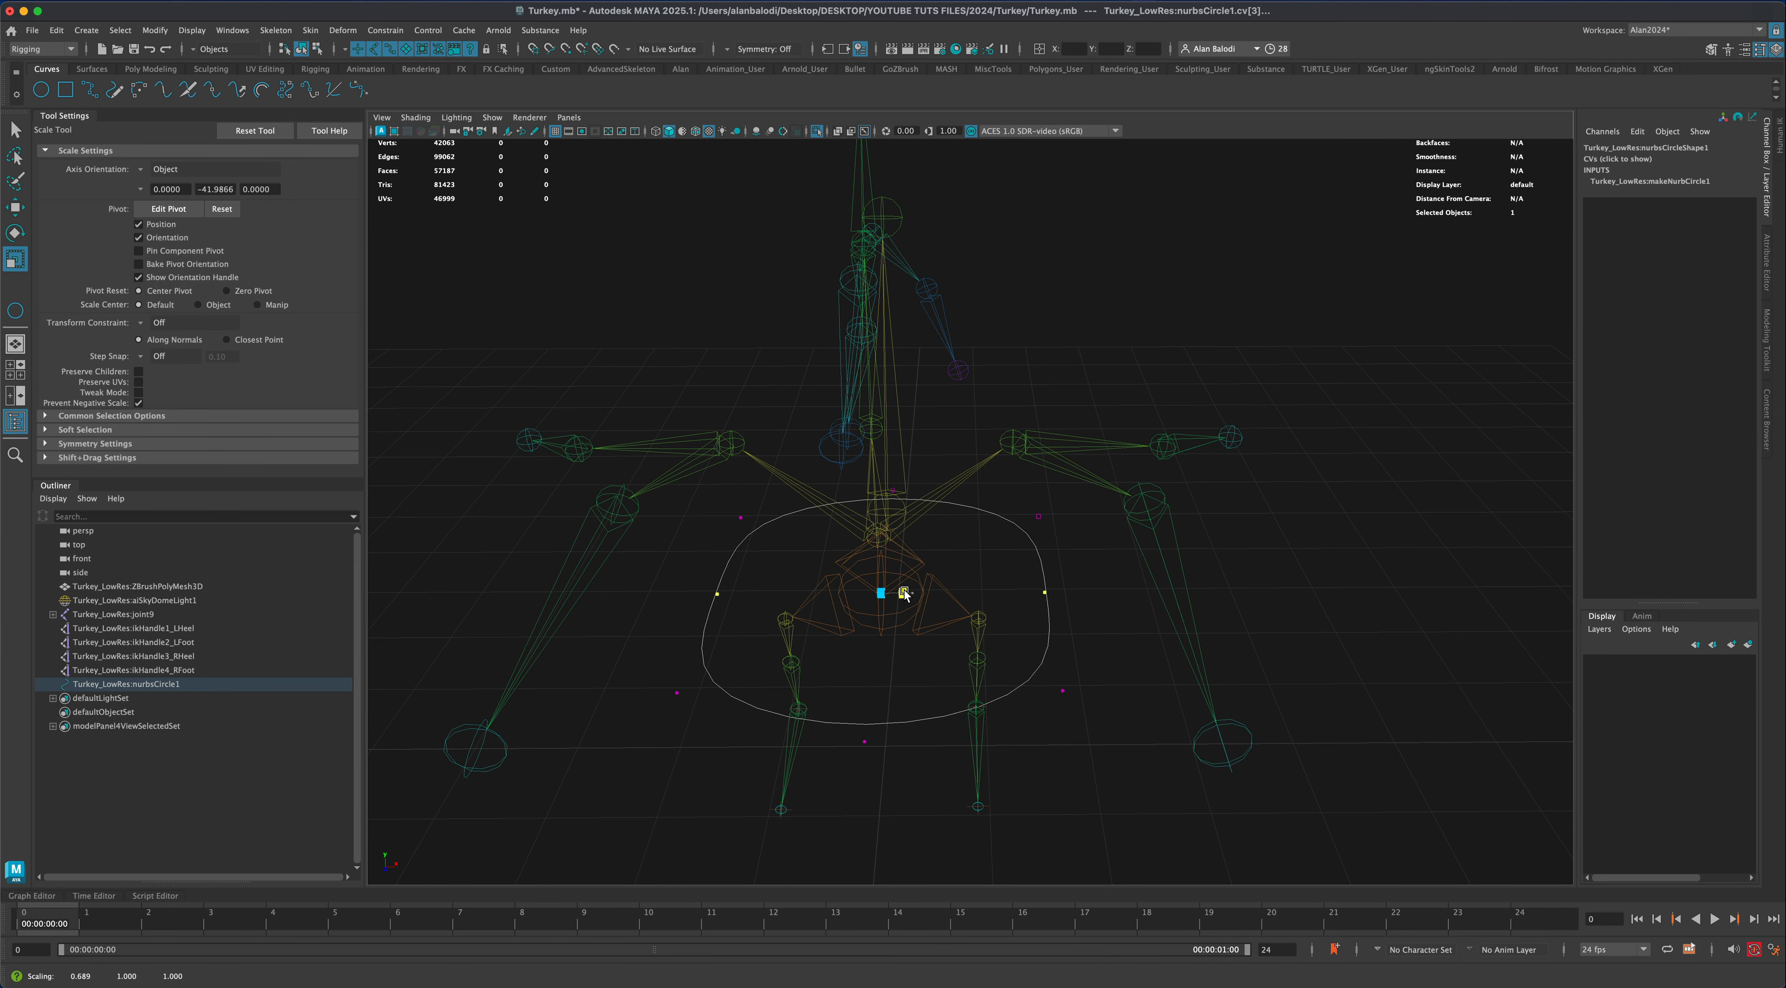
{"action": "key", "text": "q"}
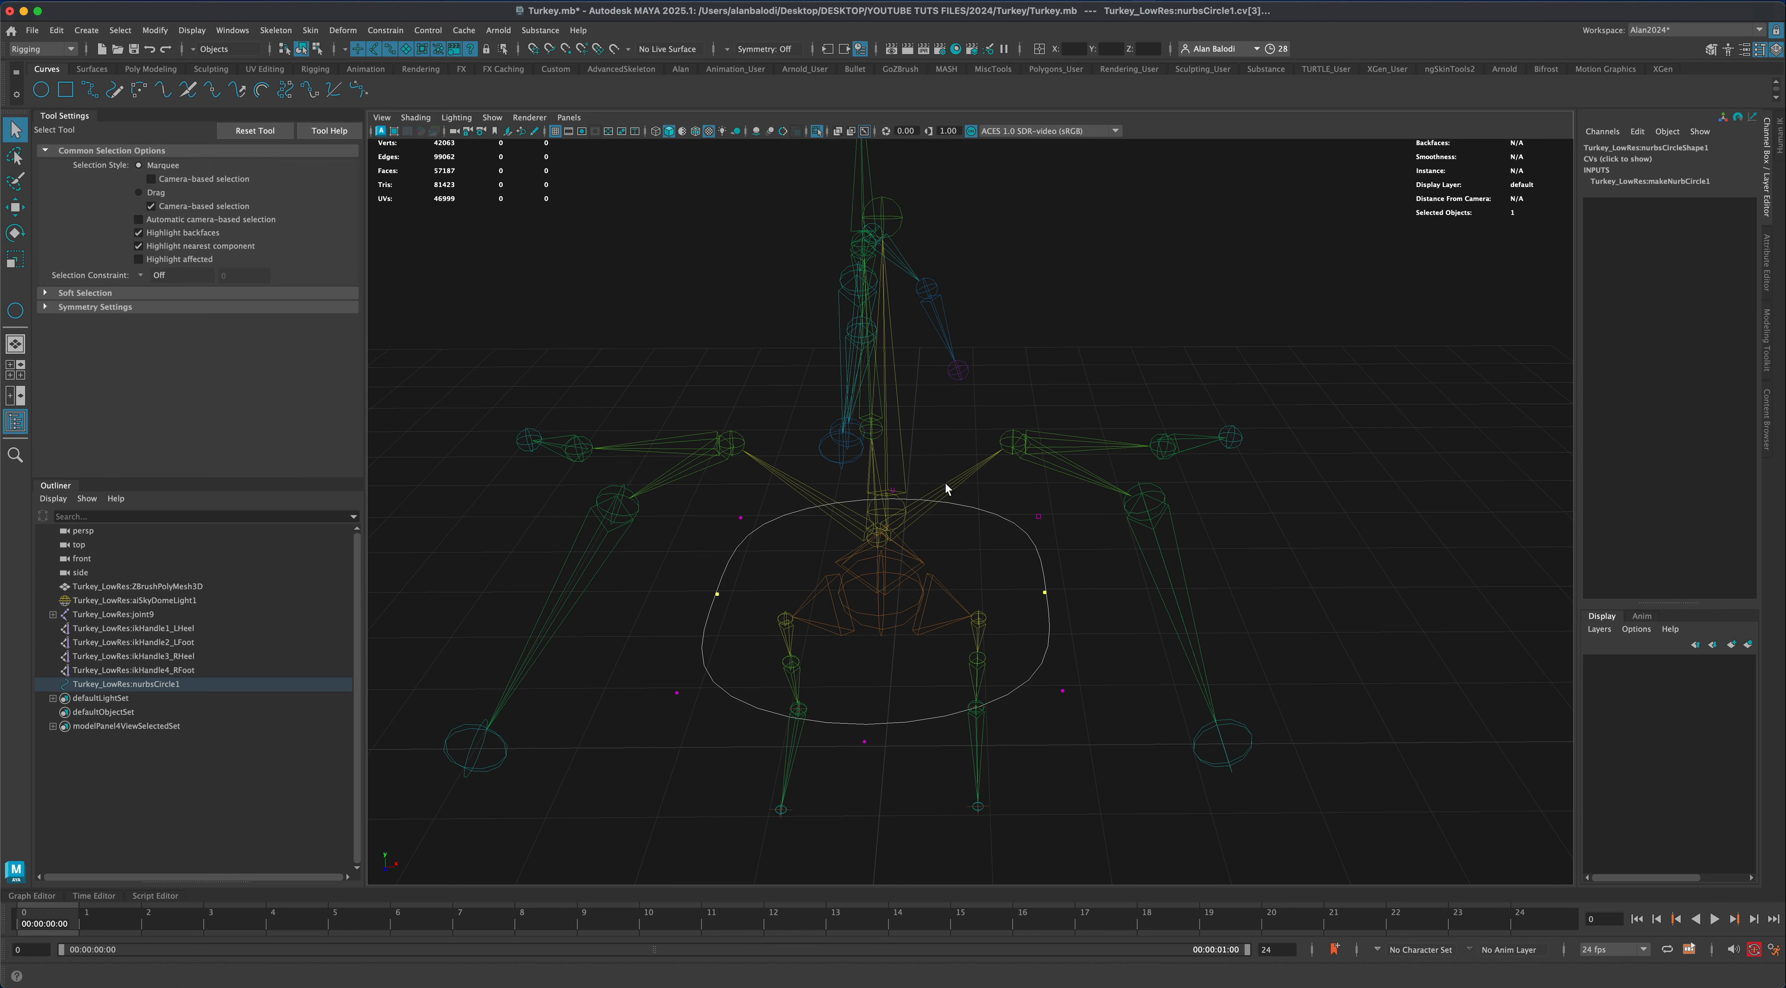
{"action": "right_click_drag", "start_coordinate": [1035, 546], "coordinate": [1074, 526]}
{"action": "left_click", "coordinate": [1082, 642]}
Parent-constrain the root joint to the reshaped circle with Maintain offset on, all translate and rotate axes, and weight 1, and clear the selection
{"action": "left_click_drag", "start_coordinate": [1082, 642], "coordinate": [1025, 590], "text": "alt"}
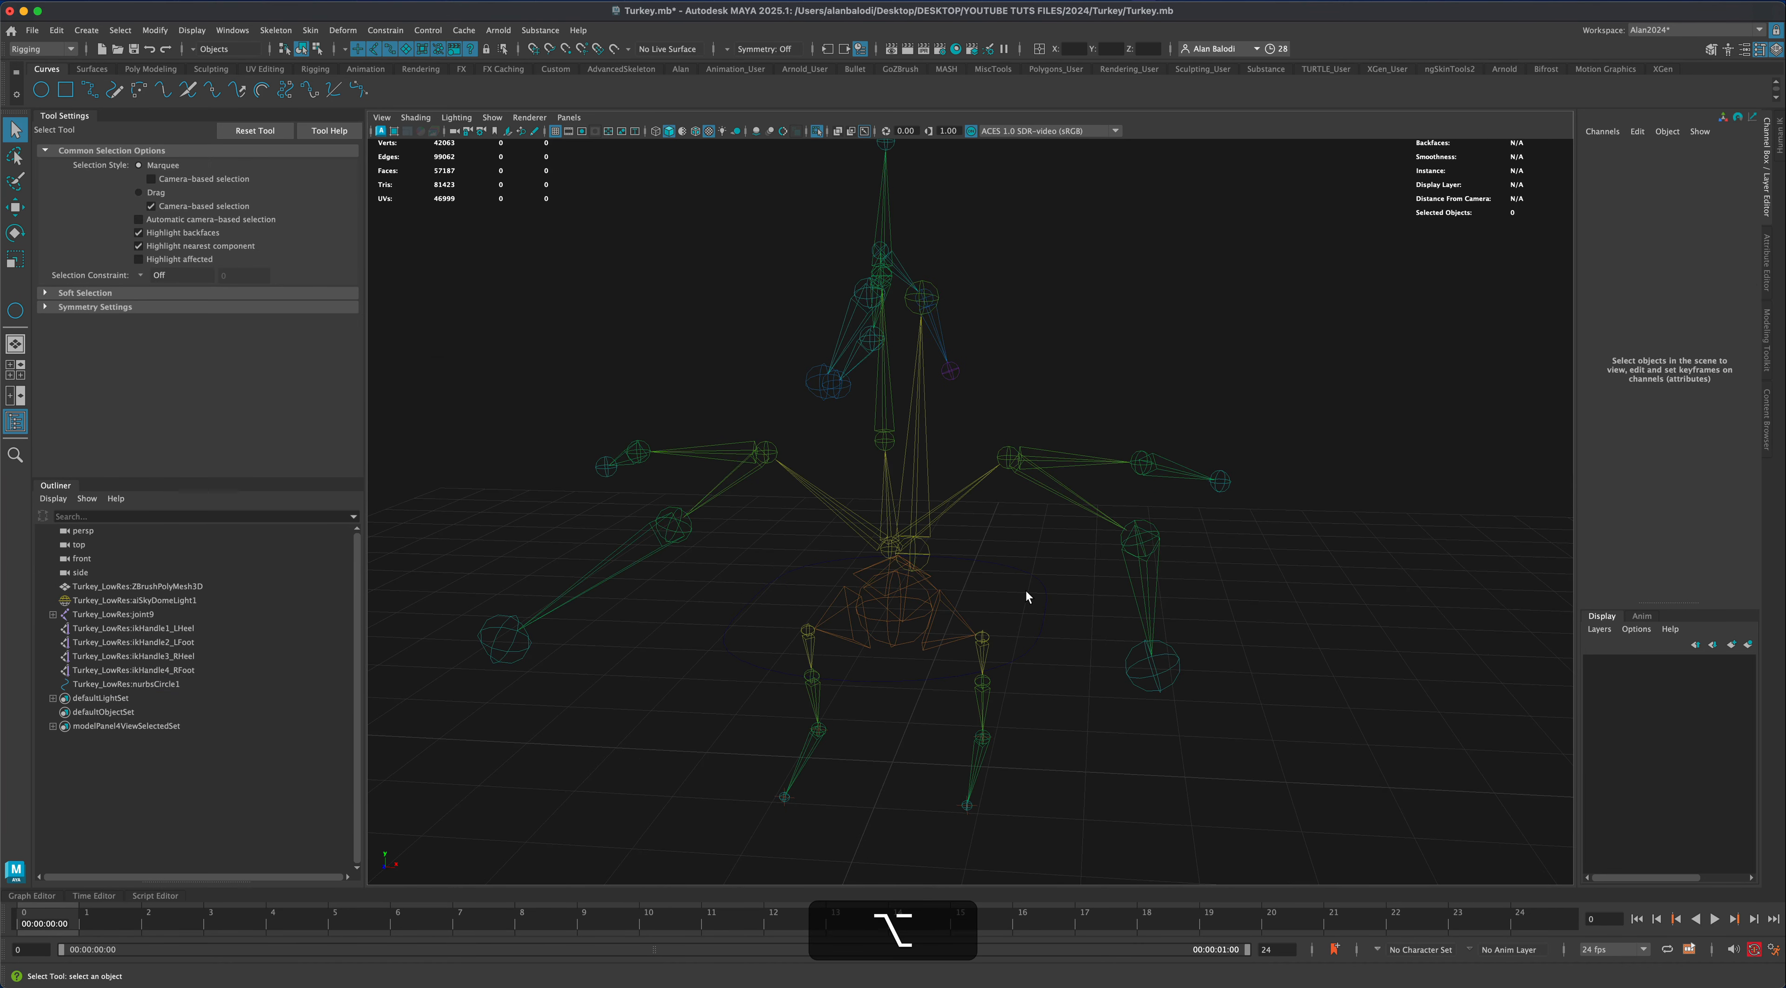
{"action": "left_click", "coordinate": [1042, 629]}
{"action": "left_click_drag", "start_coordinate": [1050, 659], "coordinate": [1051, 667], "text": "alt"}
{"action": "scroll", "coordinate": [1051, 667], "scroll_direction": "up", "scroll_amount": 3}
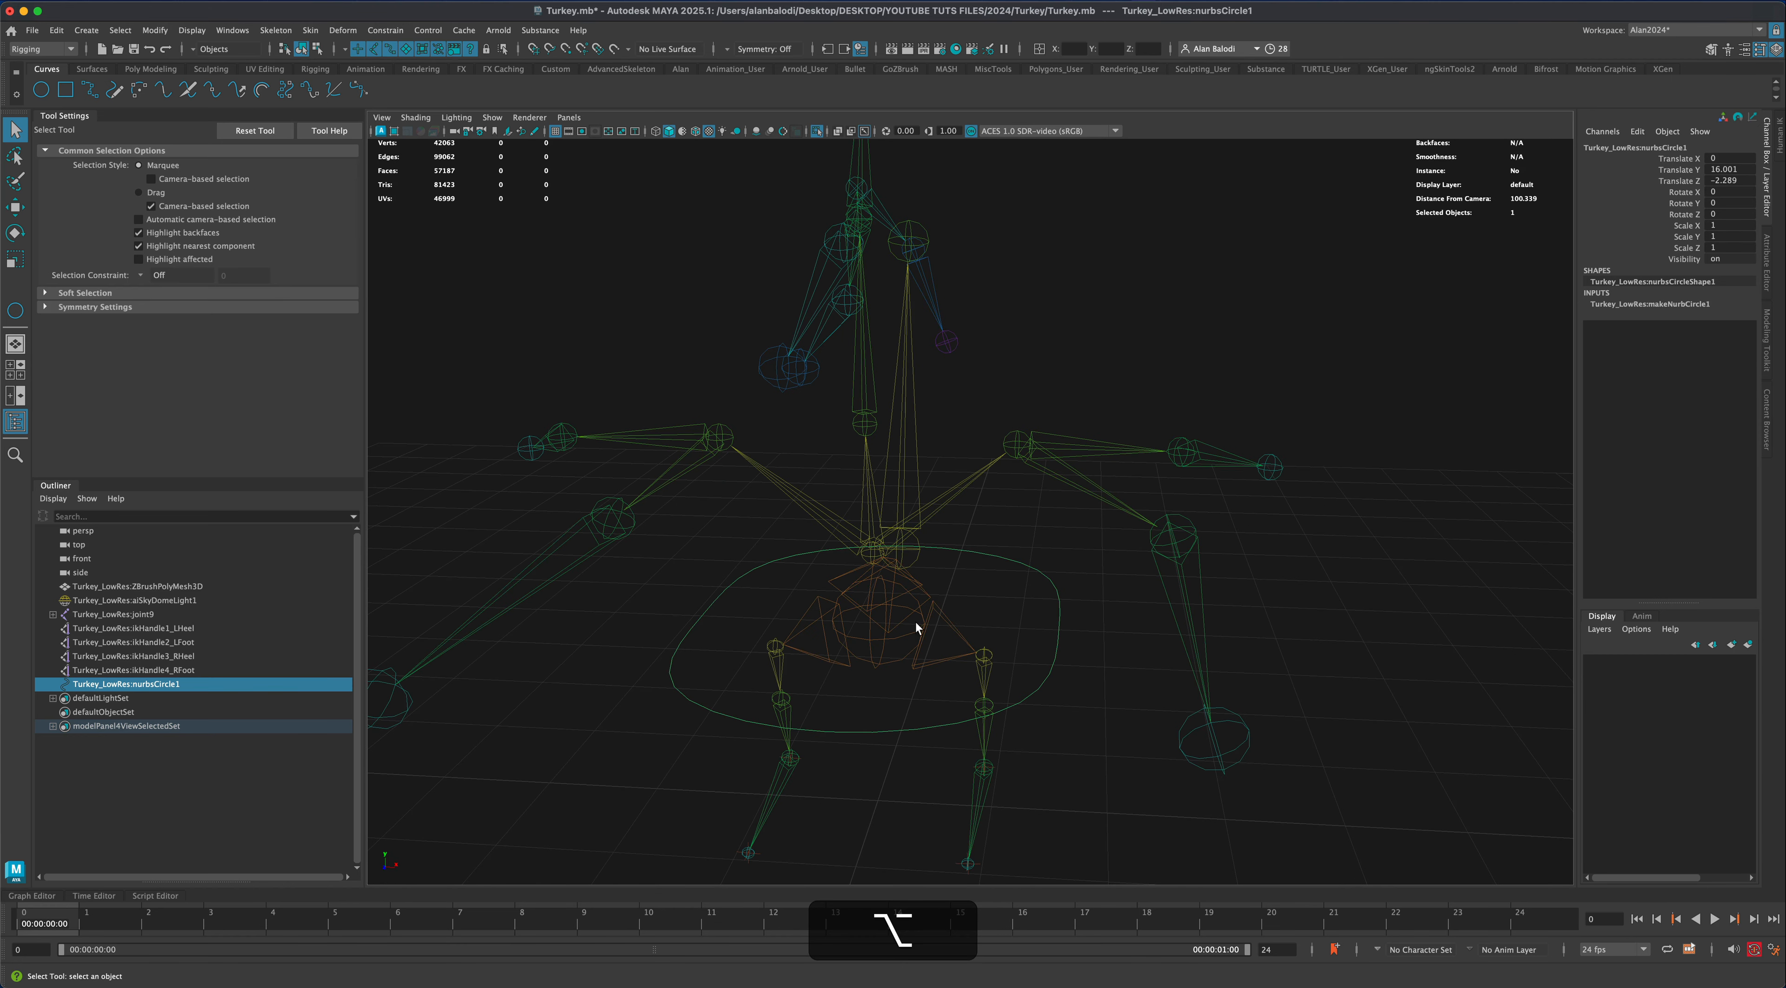
{"action": "left_click", "coordinate": [1073, 613]}
{"action": "left_click", "coordinate": [1059, 607]}
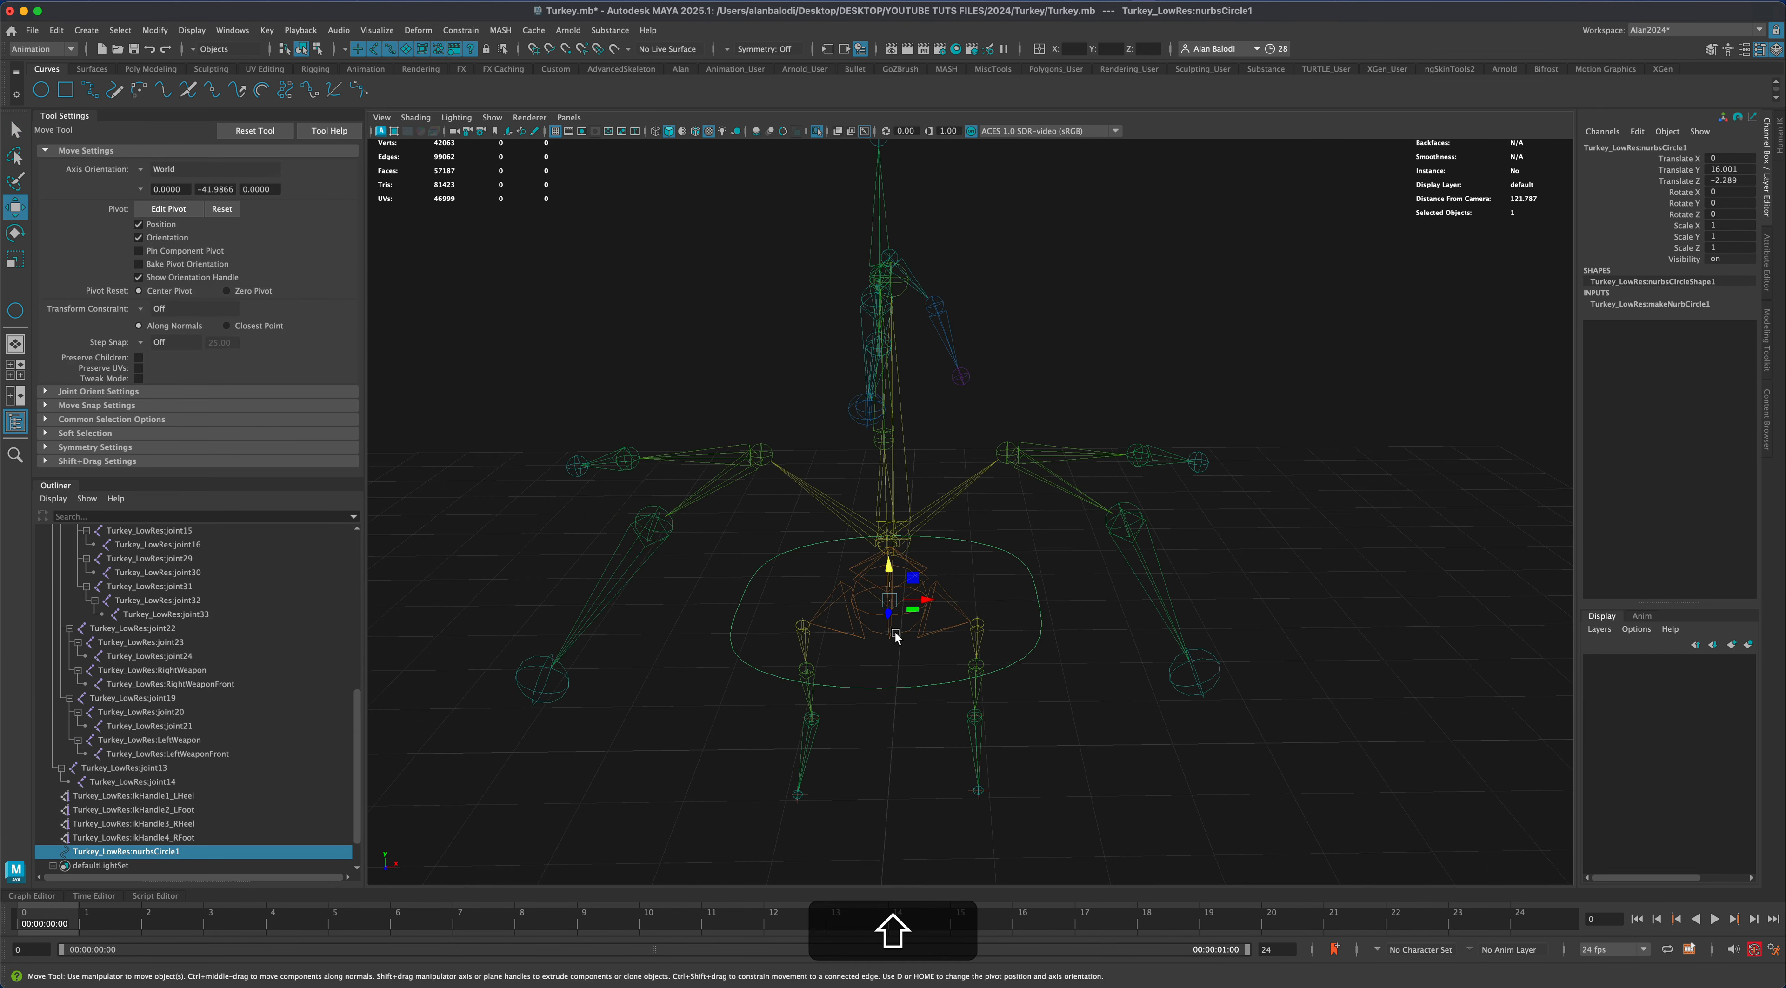
{"action": "left_click", "coordinate": [895, 636], "text": "shift"}
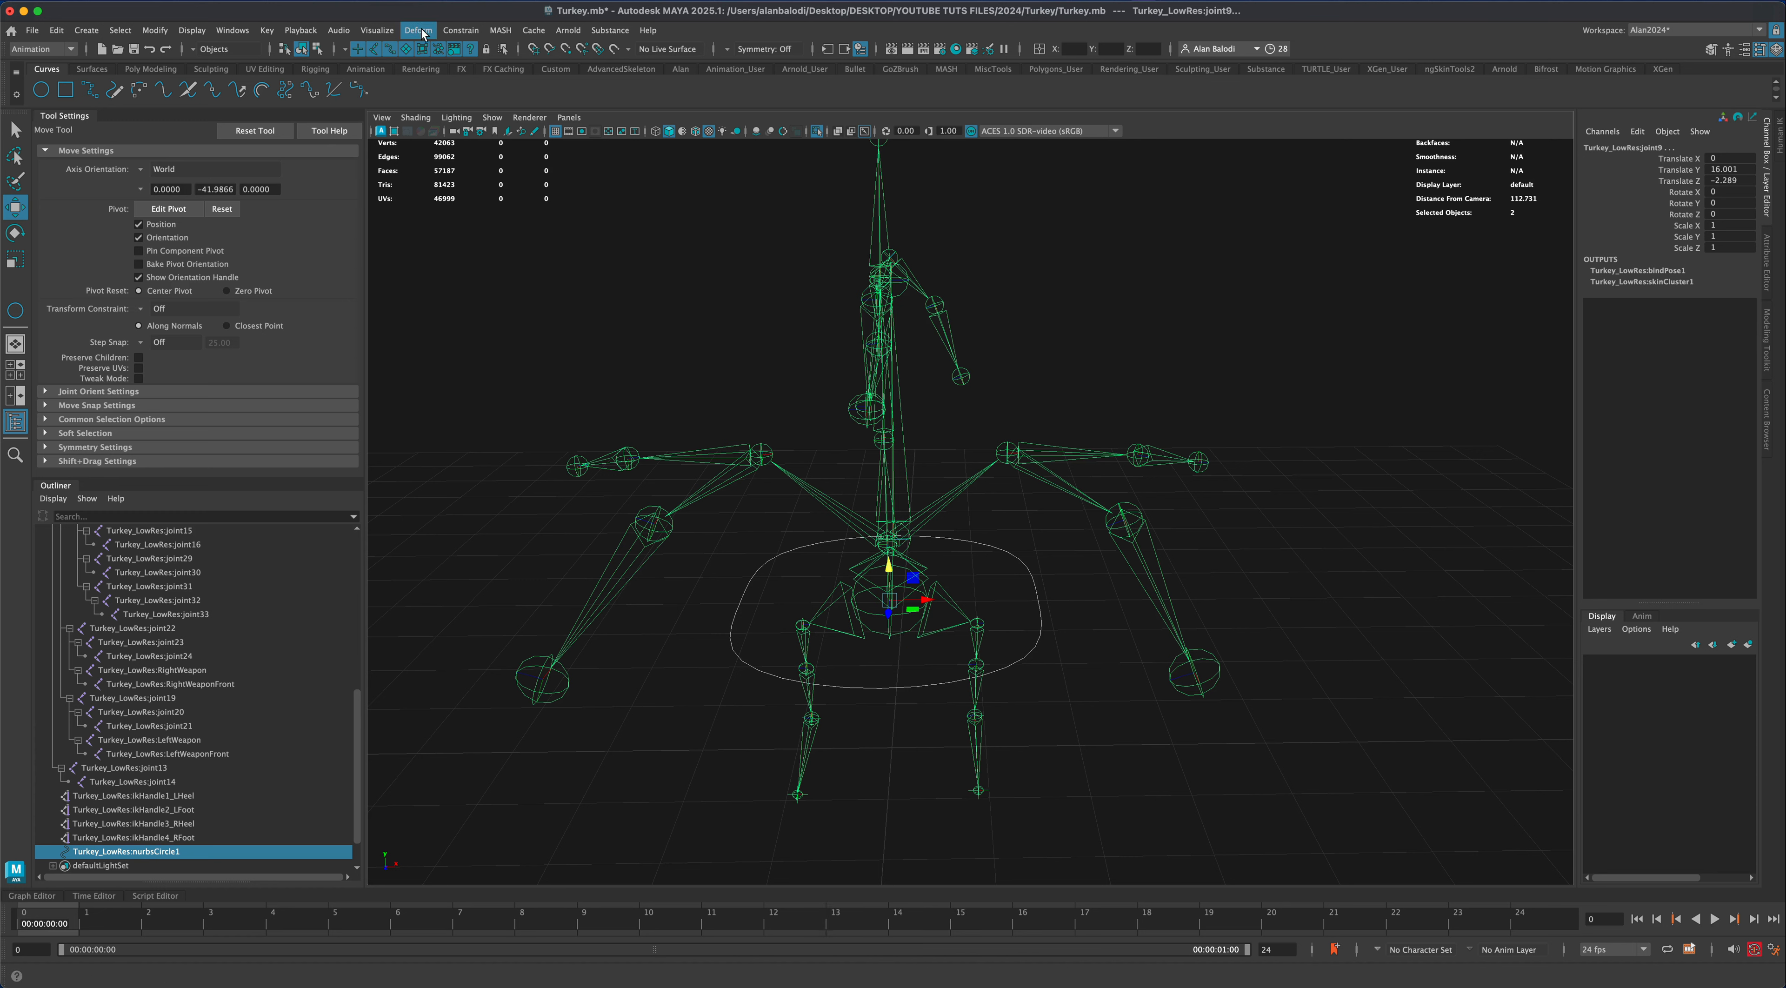
{"action": "left_click", "coordinate": [459, 30]}
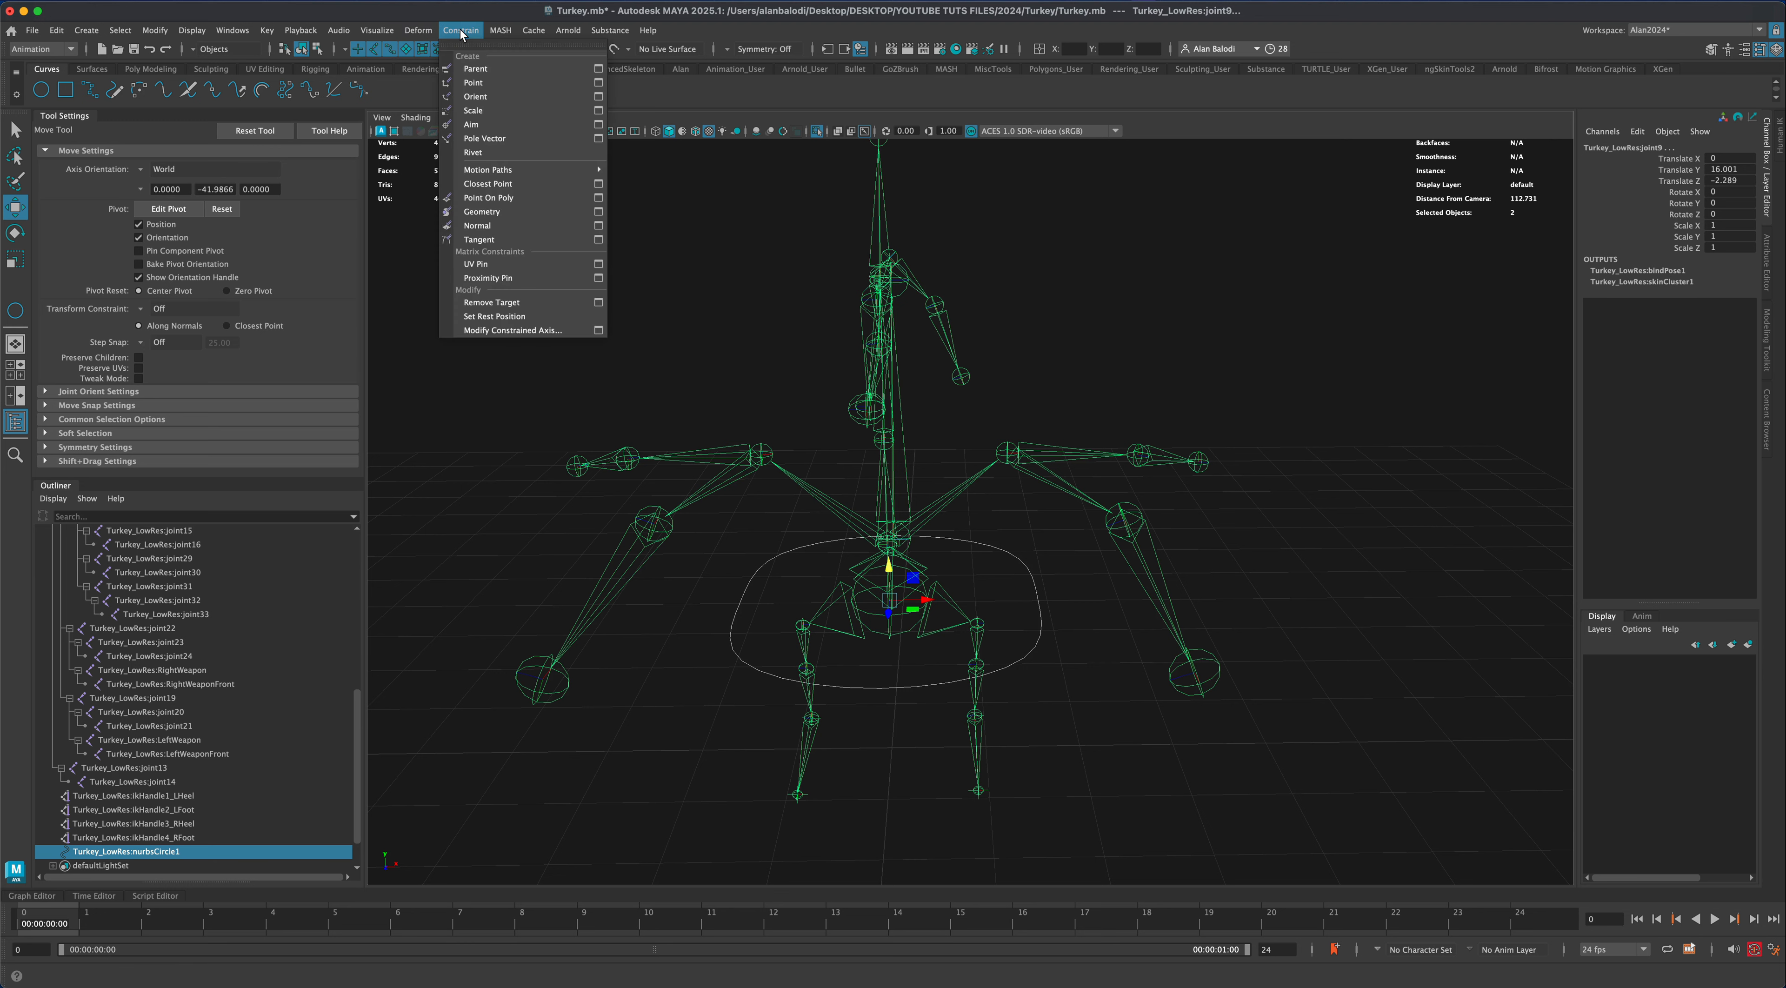
{"action": "left_click", "coordinate": [598, 70]}
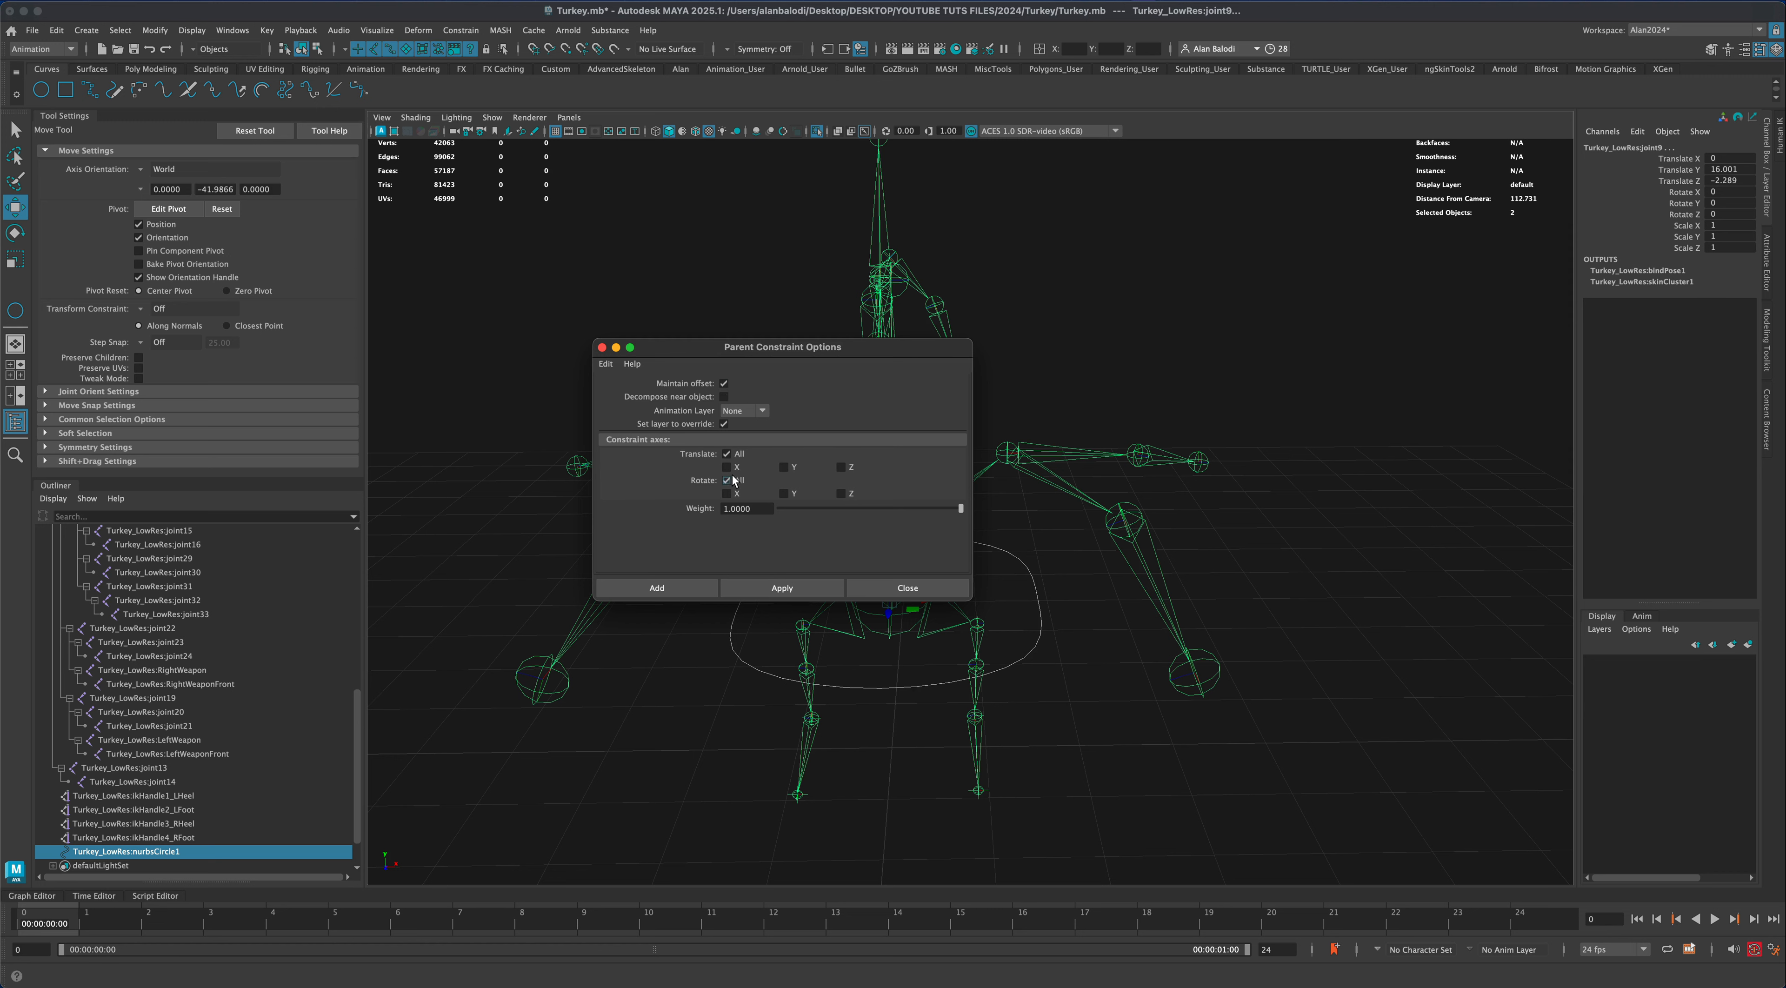
{"action": "left_click", "coordinate": [688, 590]}
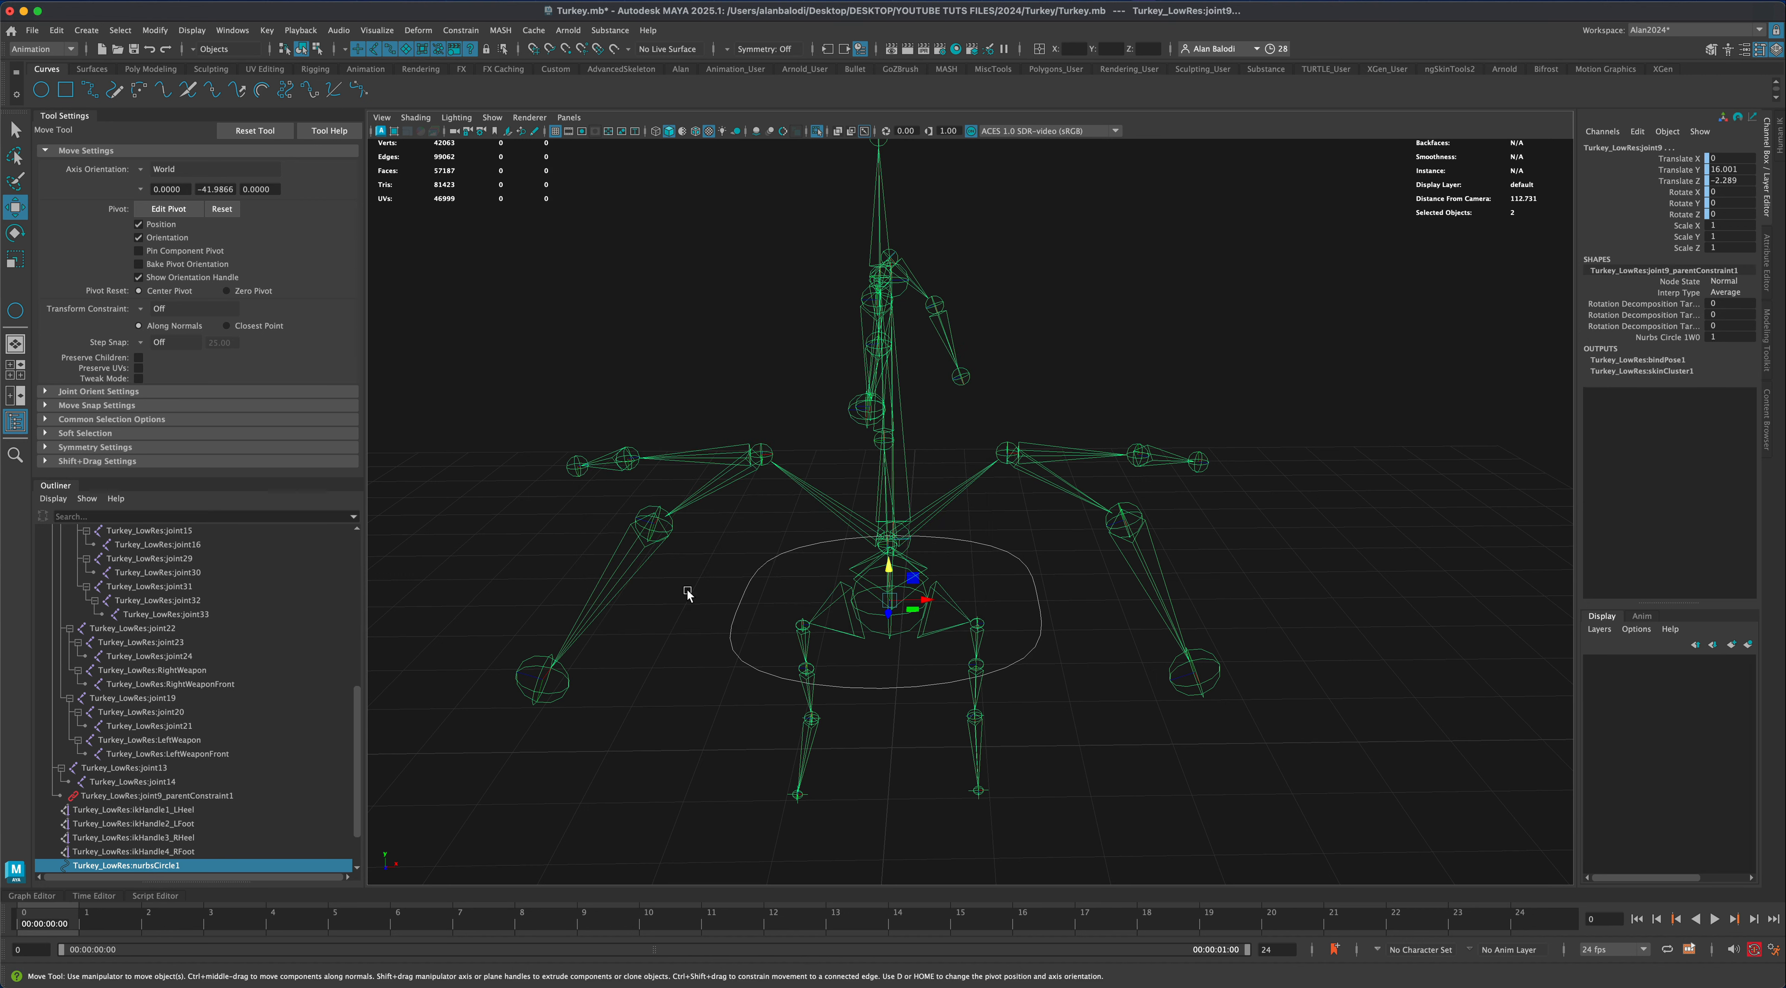
{"action": "left_click", "coordinate": [696, 638]}
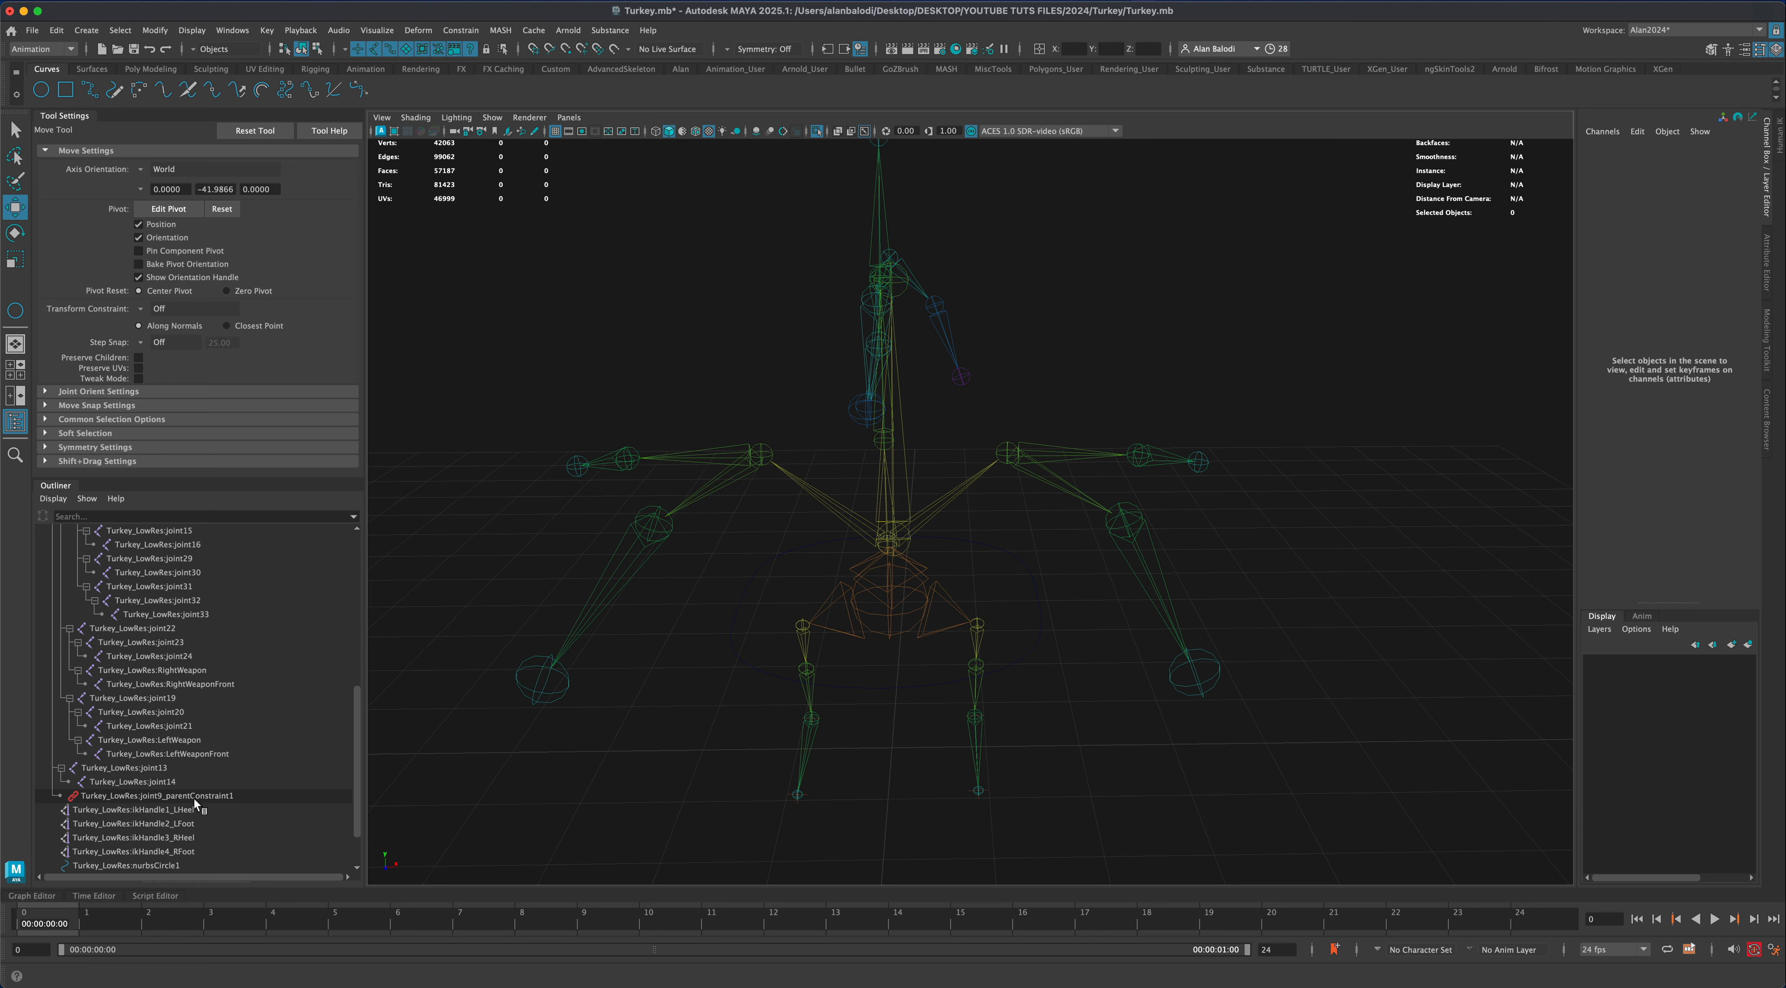
Move the circle control vertically to test whether the skeleton follows it, and undo the moves
{"action": "left_click", "coordinate": [1037, 598]}
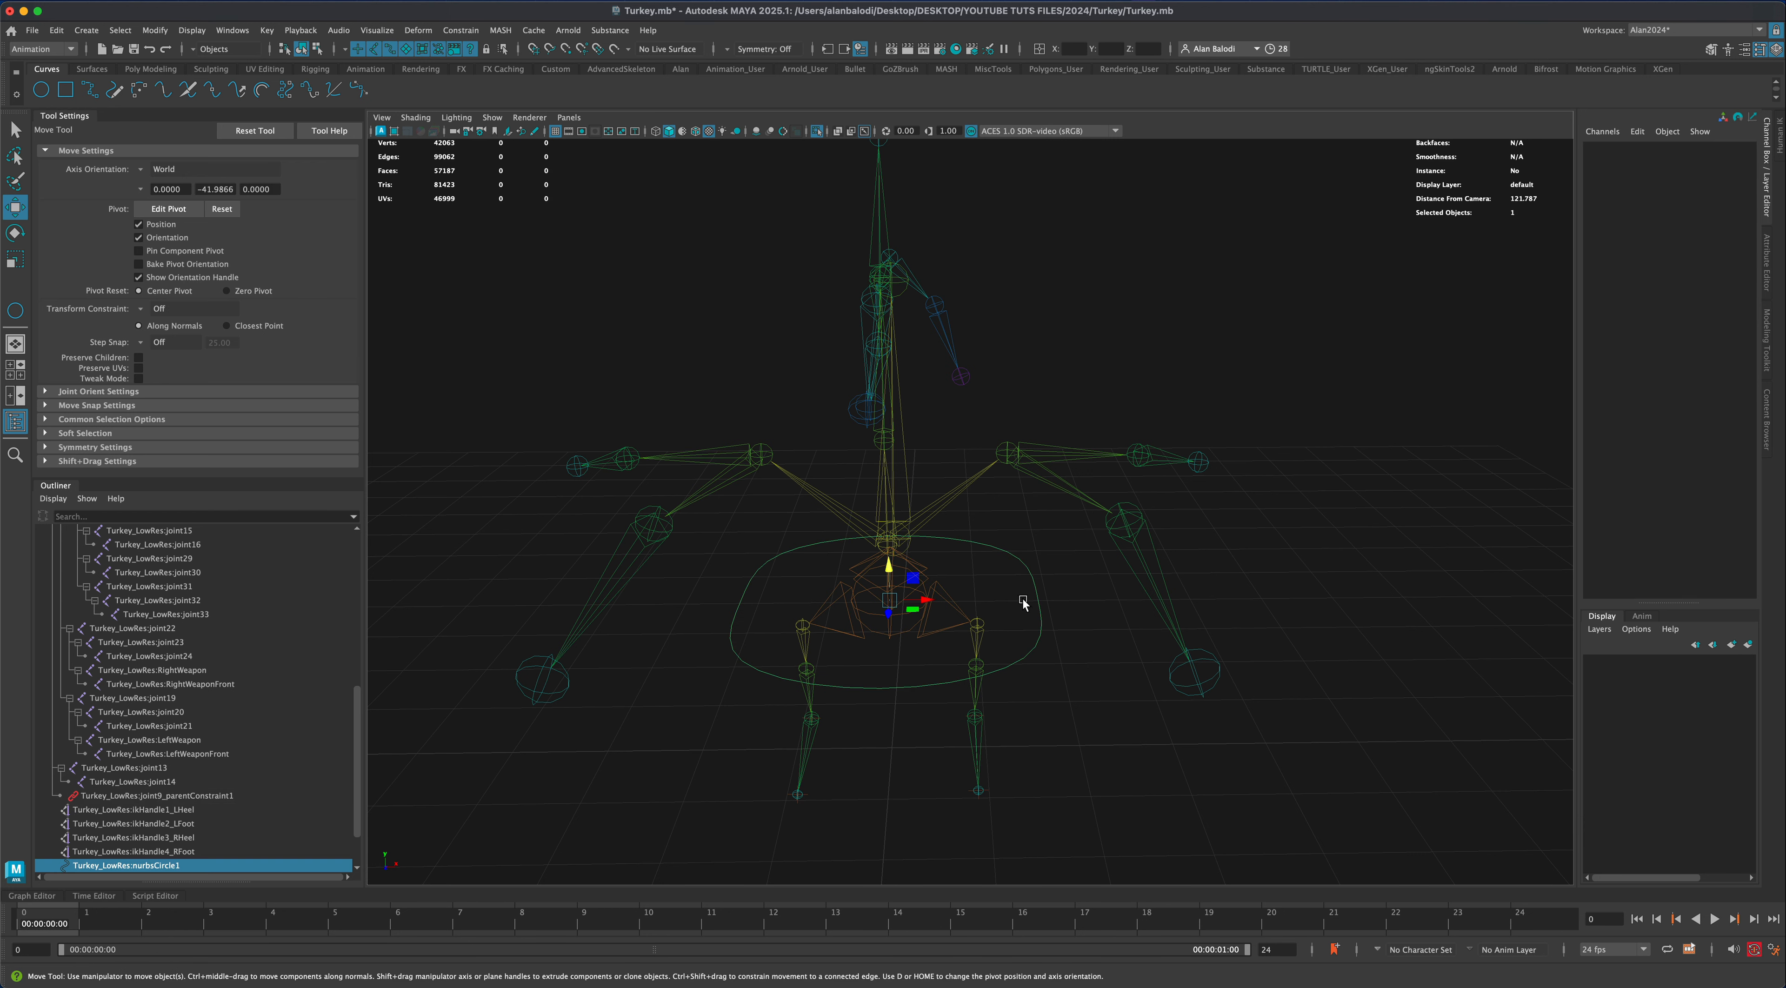
{"action": "left_click_drag", "start_coordinate": [890, 569], "coordinate": [882, 612]}
{"action": "left_click_drag", "start_coordinate": [700, 701], "coordinate": [642, 706], "text": "alt"}
{"action": "key", "text": "alt+super+z"}
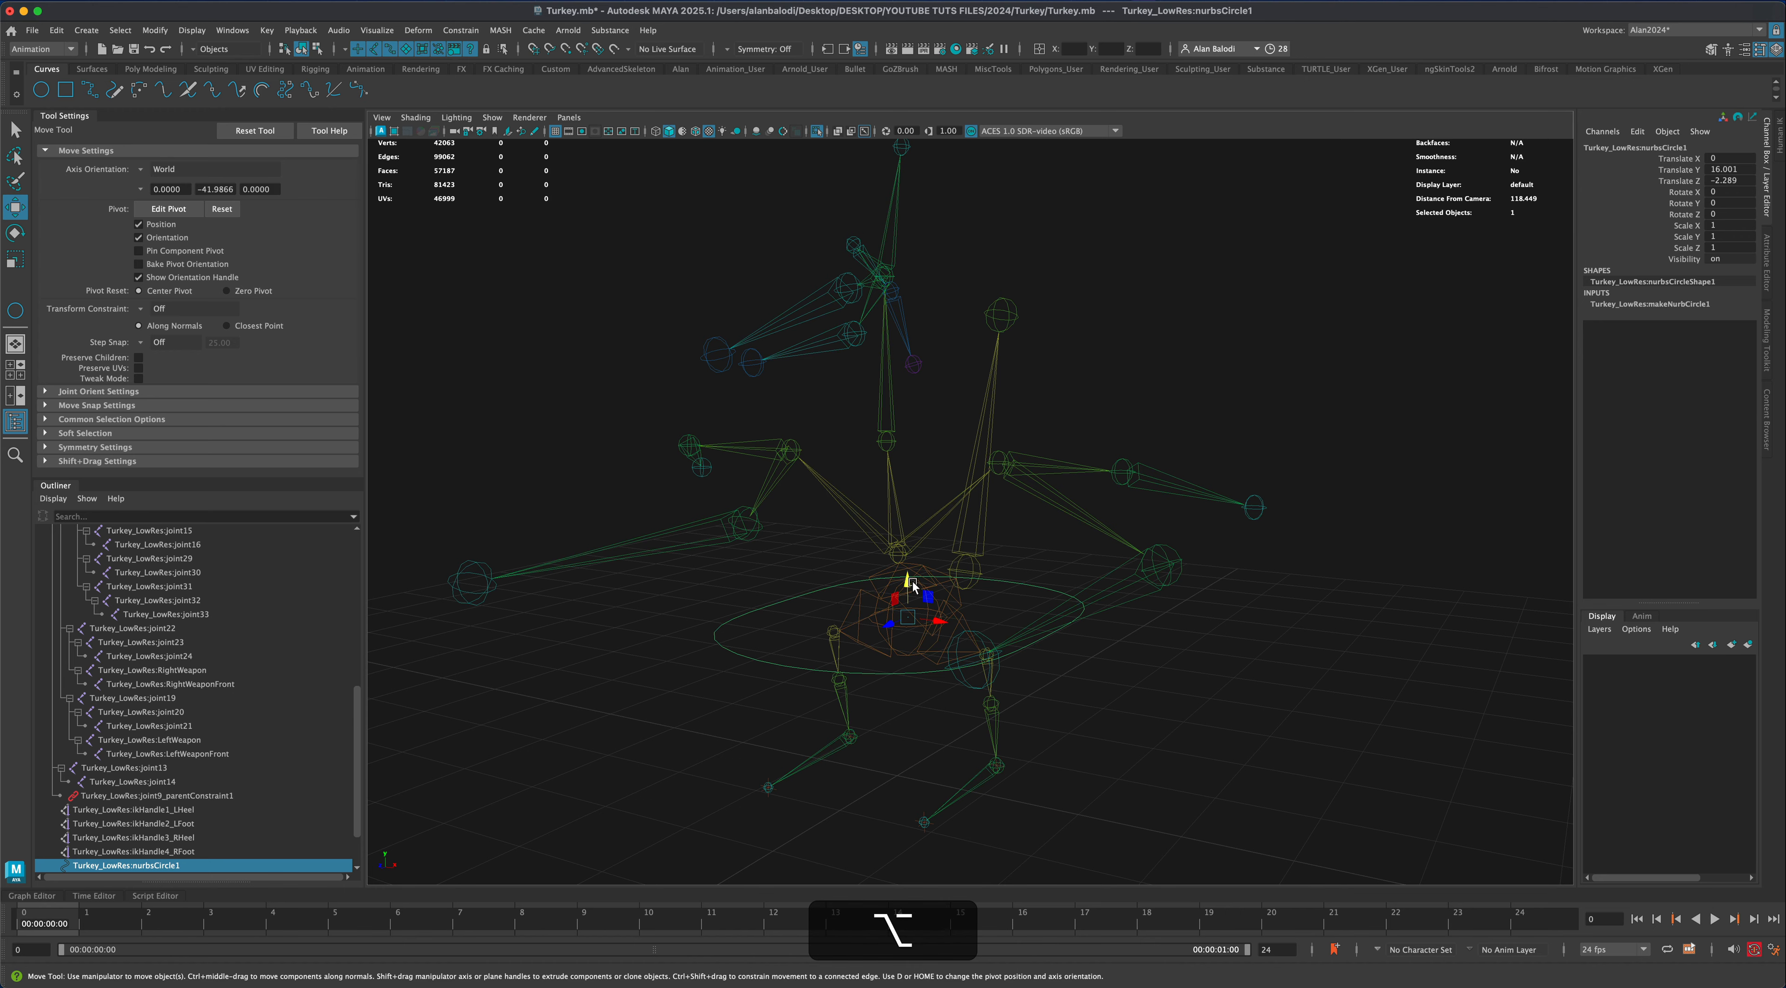
{"action": "left_click_drag", "start_coordinate": [912, 581], "coordinate": [897, 647]}
{"action": "key", "text": "super+z"}
{"action": "key", "text": "alt+super+z"}
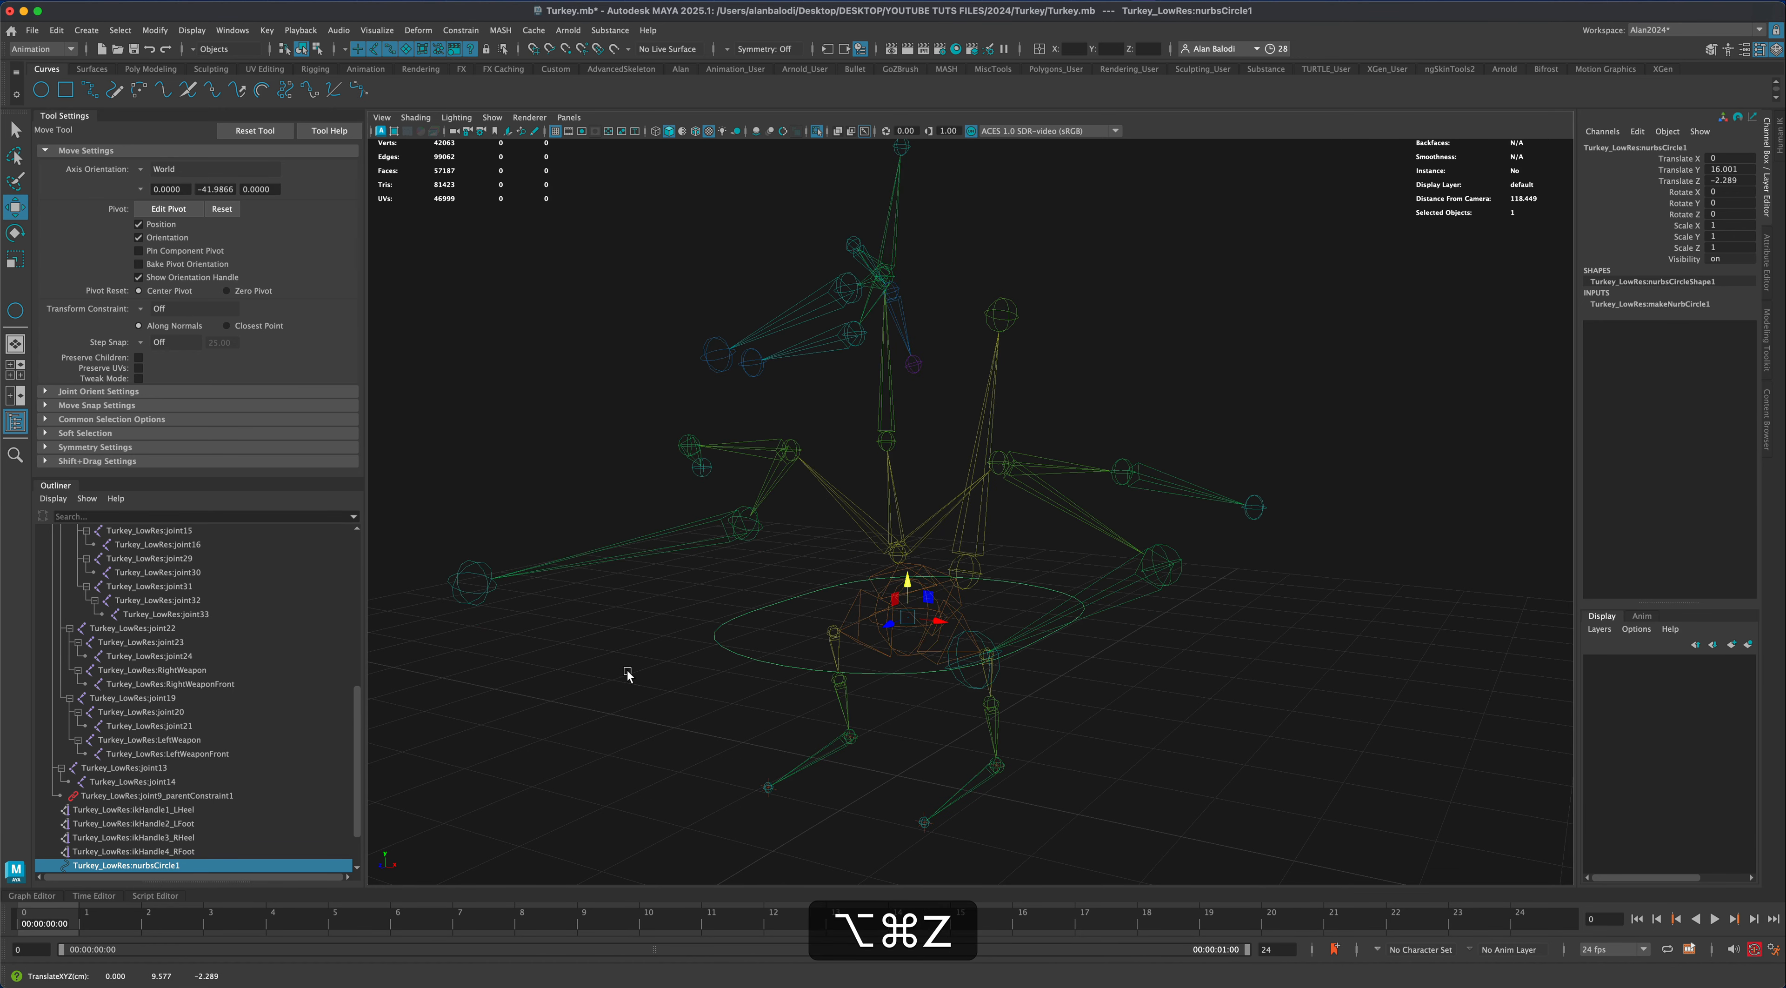
Try moving the root joint directly upward instead of its circle control, and undo the move
{"action": "key", "text": "super+z"}
{"action": "key", "text": "super+z"}
{"action": "key", "text": "super+z"}
{"action": "key", "text": "super+z"}
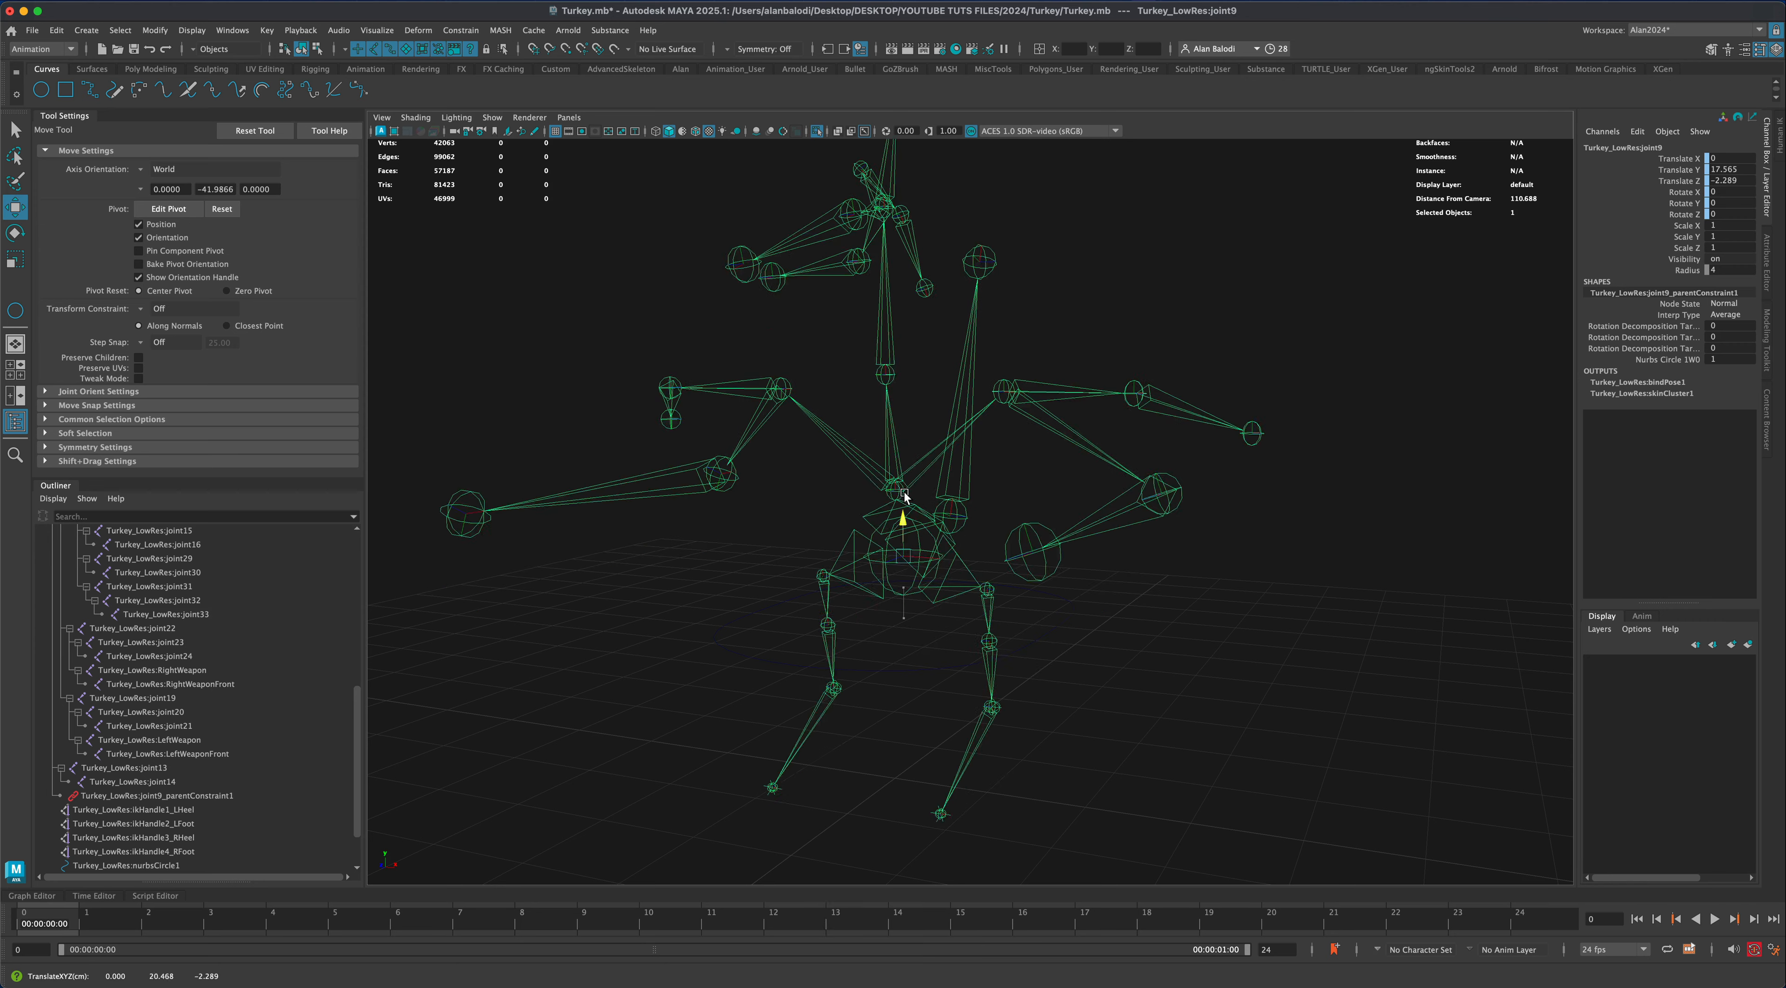
Reselect the circle control, move it along Y to drive the root joint again, and undo the move
{"action": "left_click_drag", "start_coordinate": [678, 608], "coordinate": [741, 650]}
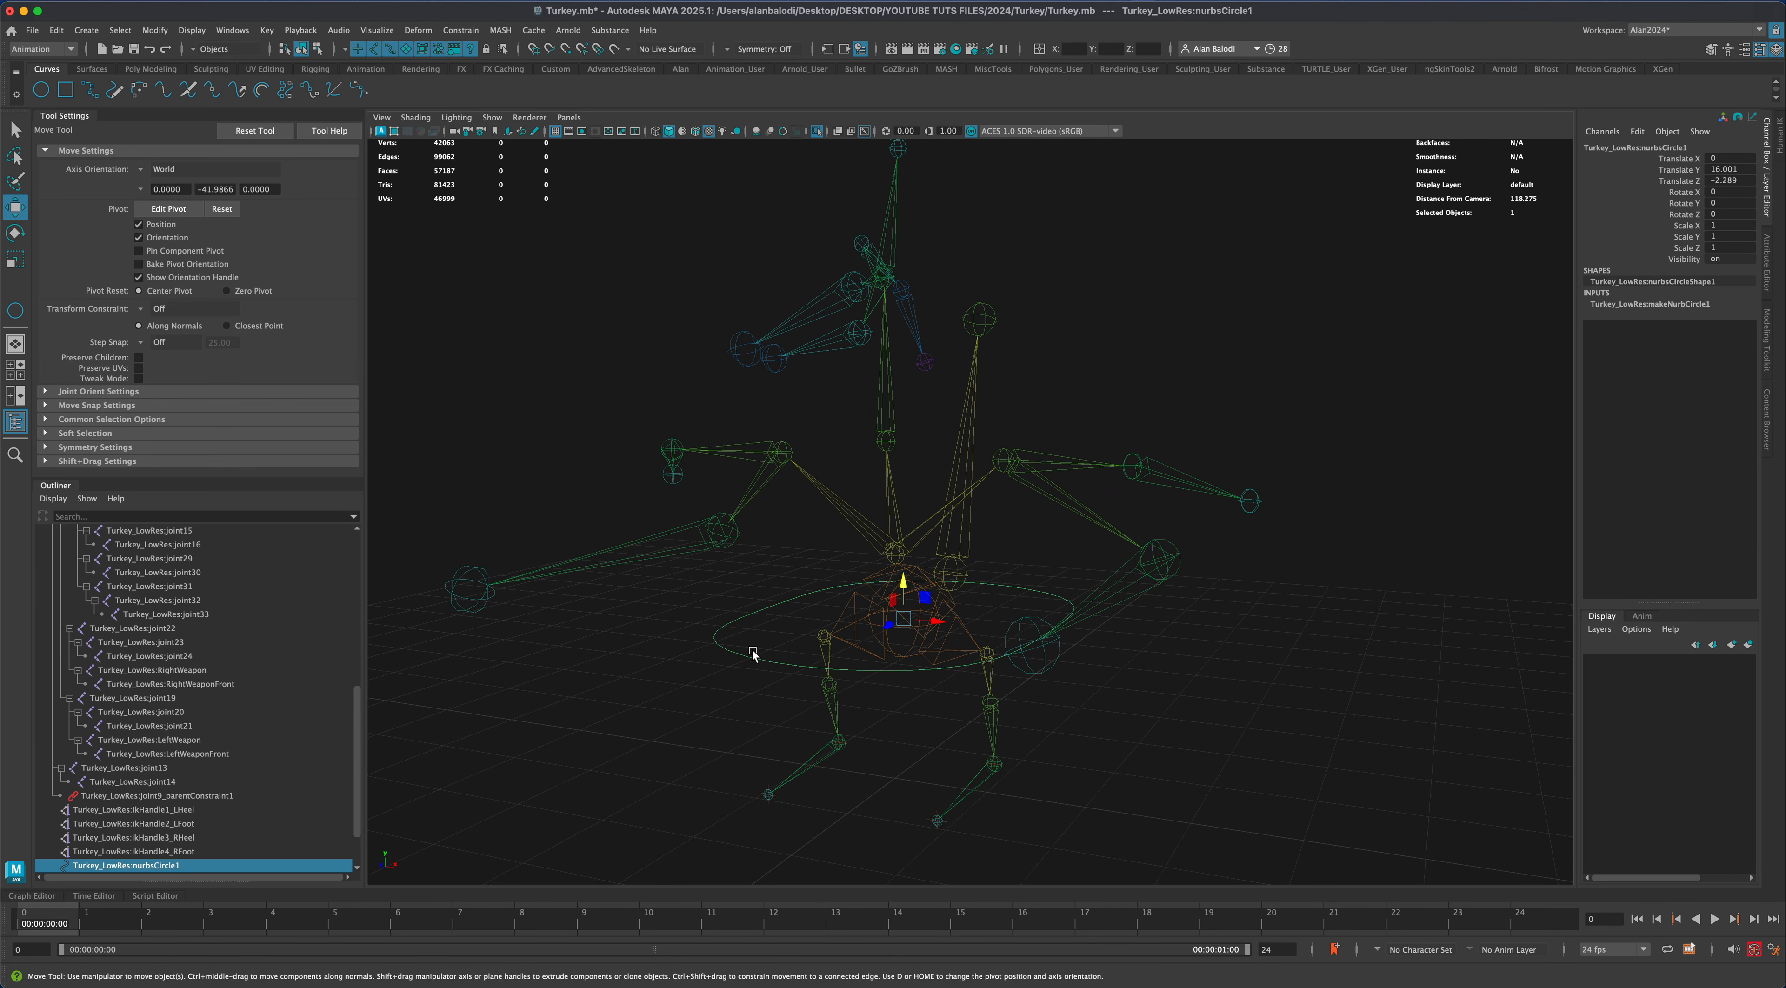
{"action": "left_click_drag", "start_coordinate": [905, 589], "coordinate": [881, 632]}
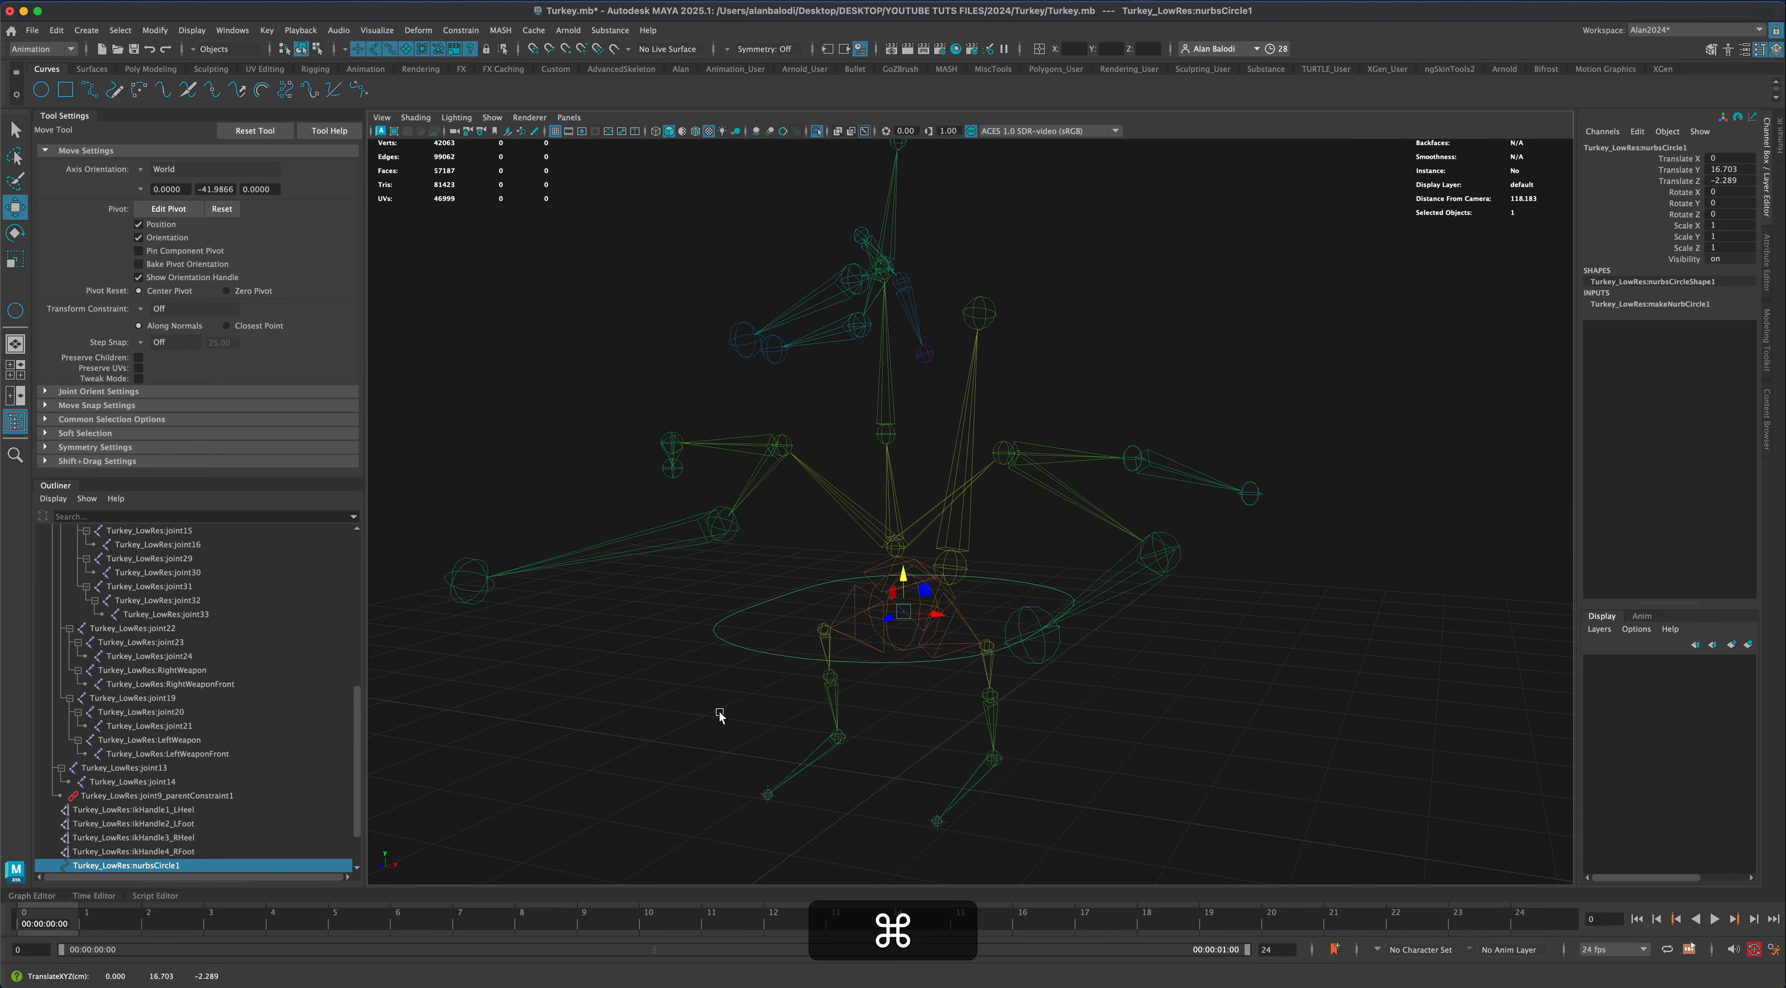
{"action": "key", "text": "super+z"}
{"action": "key", "text": "super+z"}
{"action": "key", "text": "super+z"}
{"action": "left_click_drag", "start_coordinate": [725, 629], "coordinate": [766, 667]}
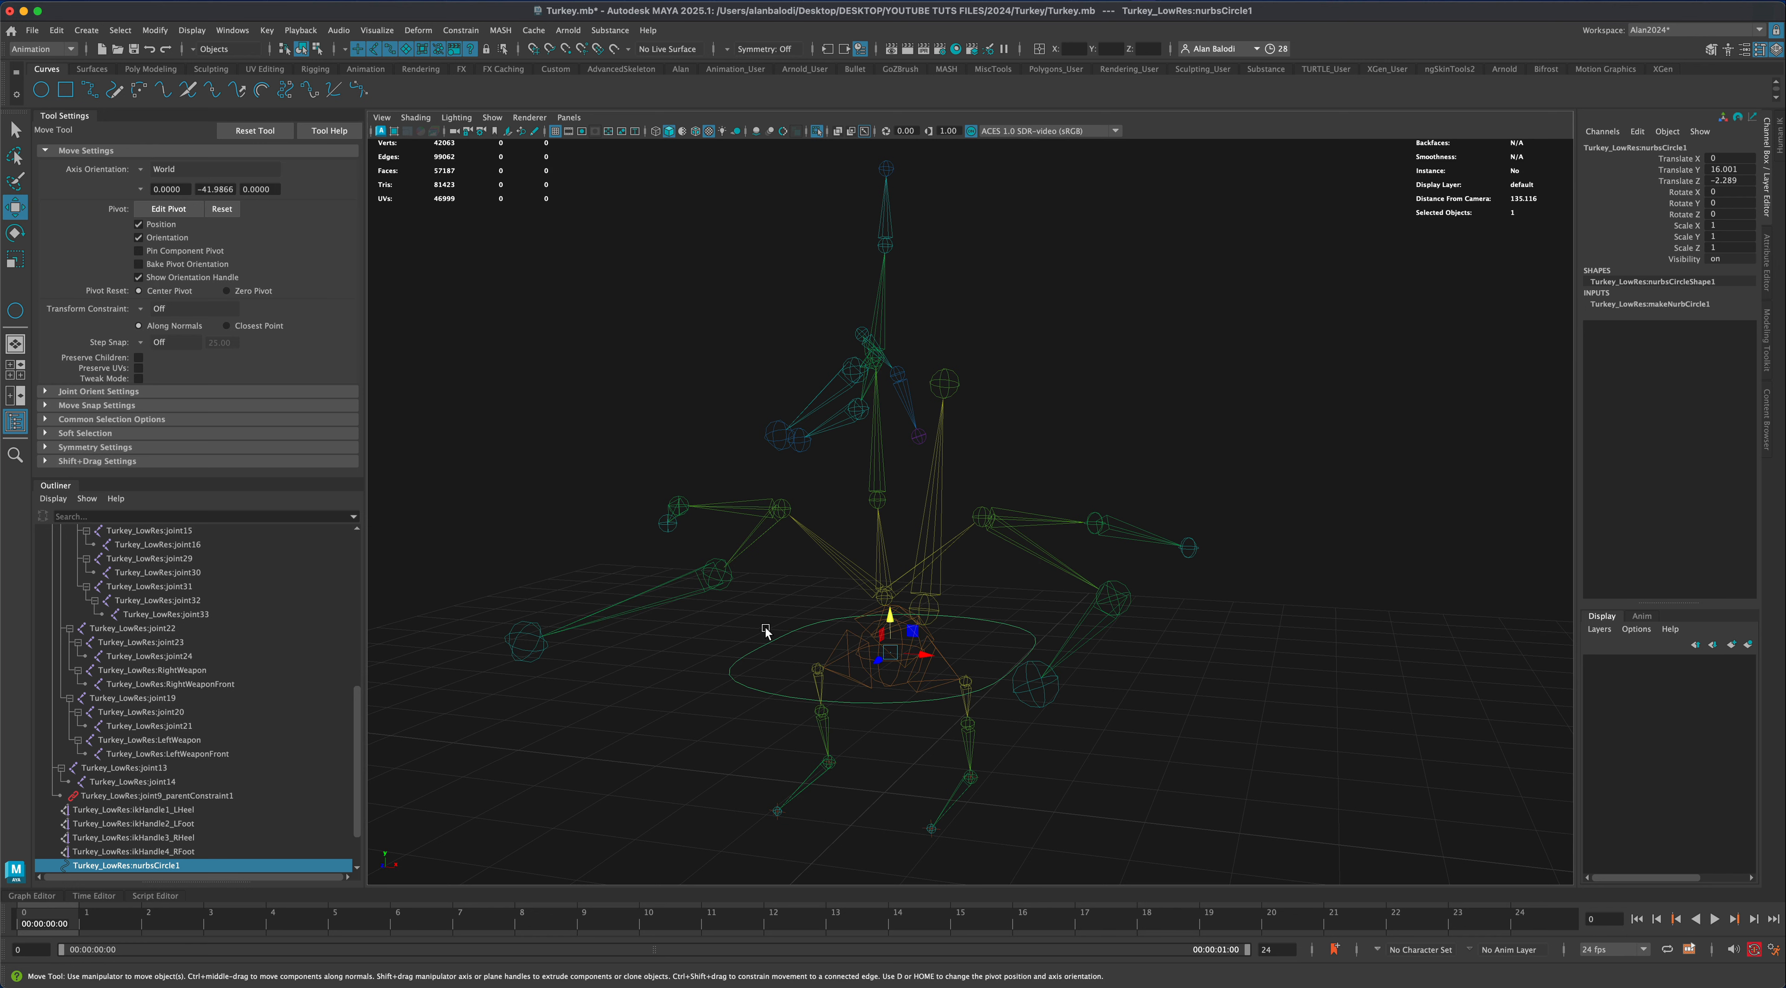
Turn off viewport isolation to bring back the full turkey model, and clear the selection
{"action": "left_click", "coordinate": [818, 132]}
{"action": "left_click", "coordinate": [1172, 340]}
{"action": "left_click_drag", "start_coordinate": [1218, 447], "coordinate": [1220, 442], "text": "alt"}
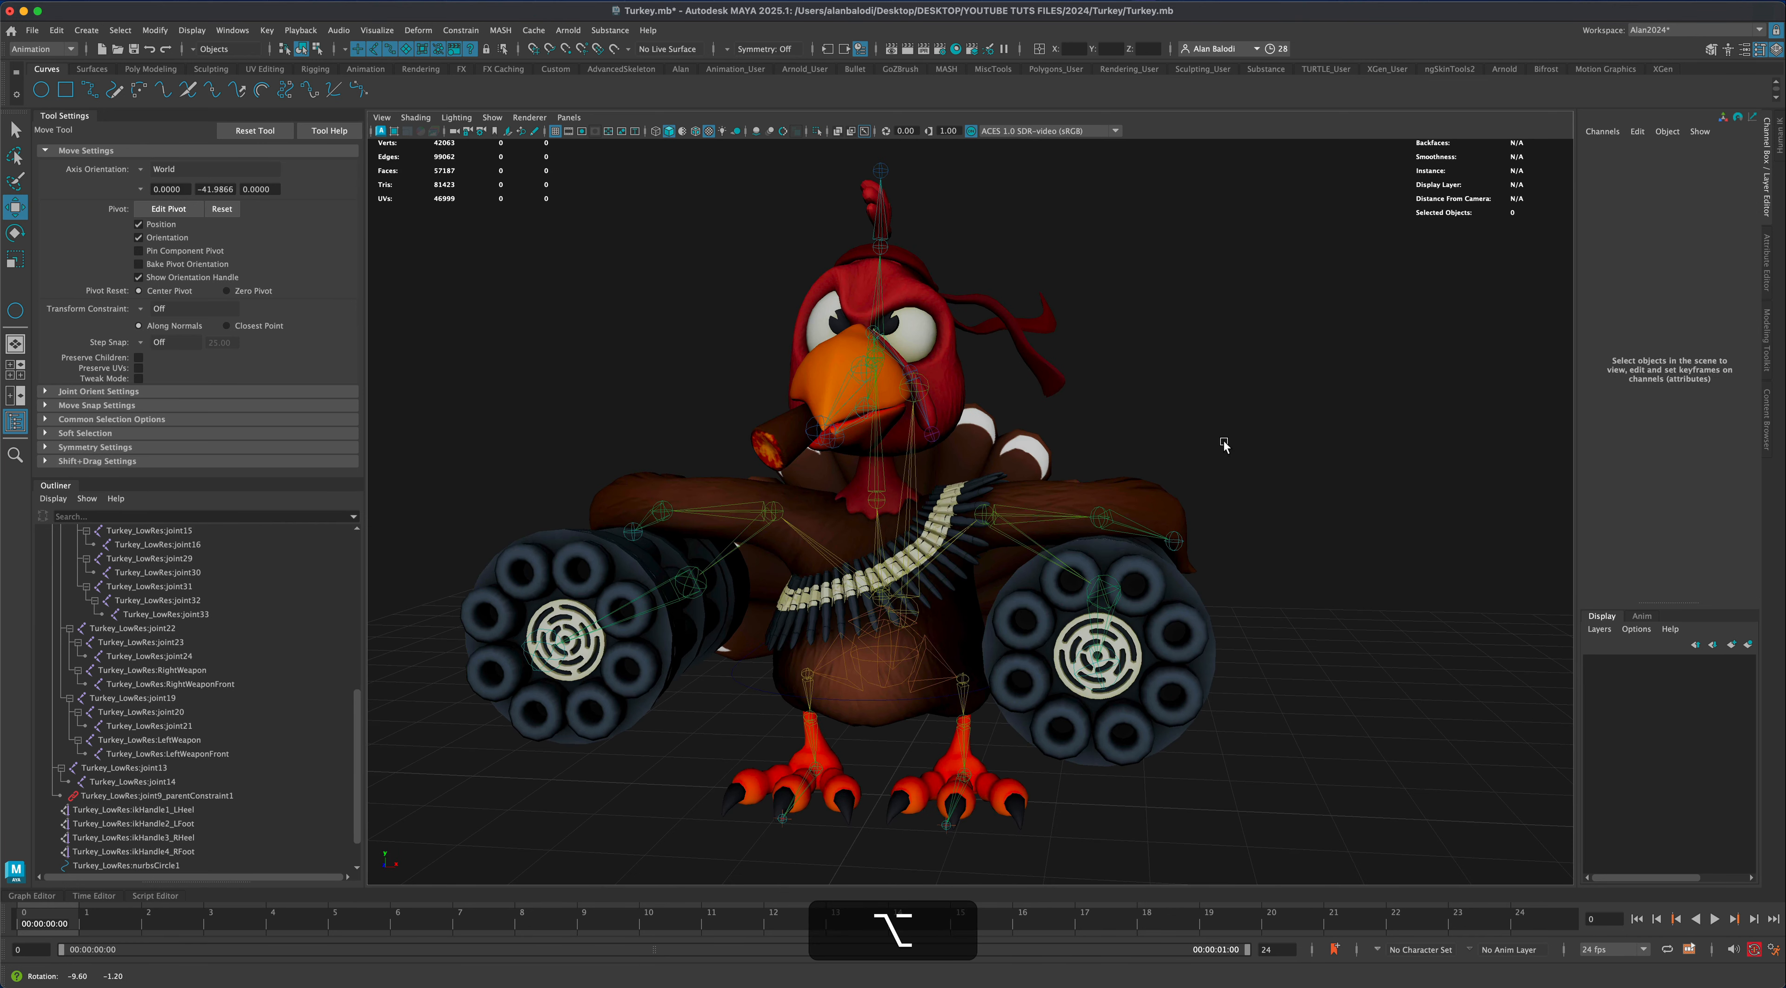
Hide the root joint's skeleton, move the circle control vertically to test the unobstructed turkey, and undo the move
{"action": "left_click", "coordinate": [898, 662]}
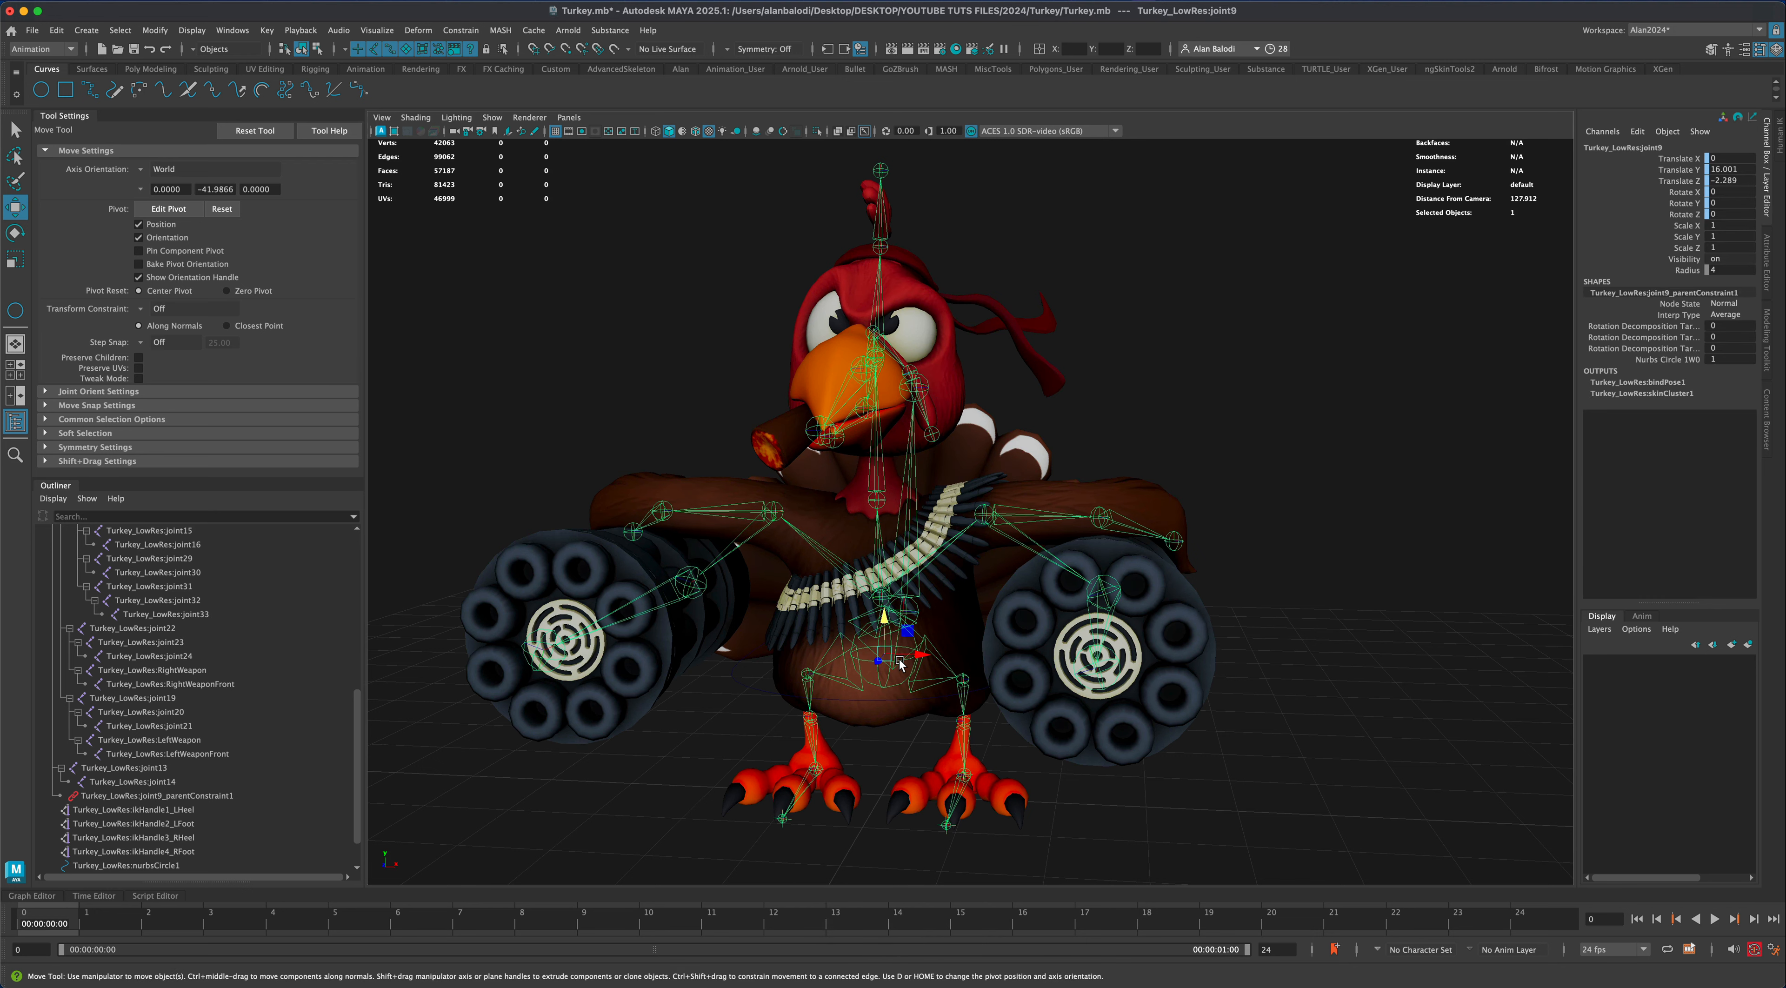
{"action": "key", "text": "h"}
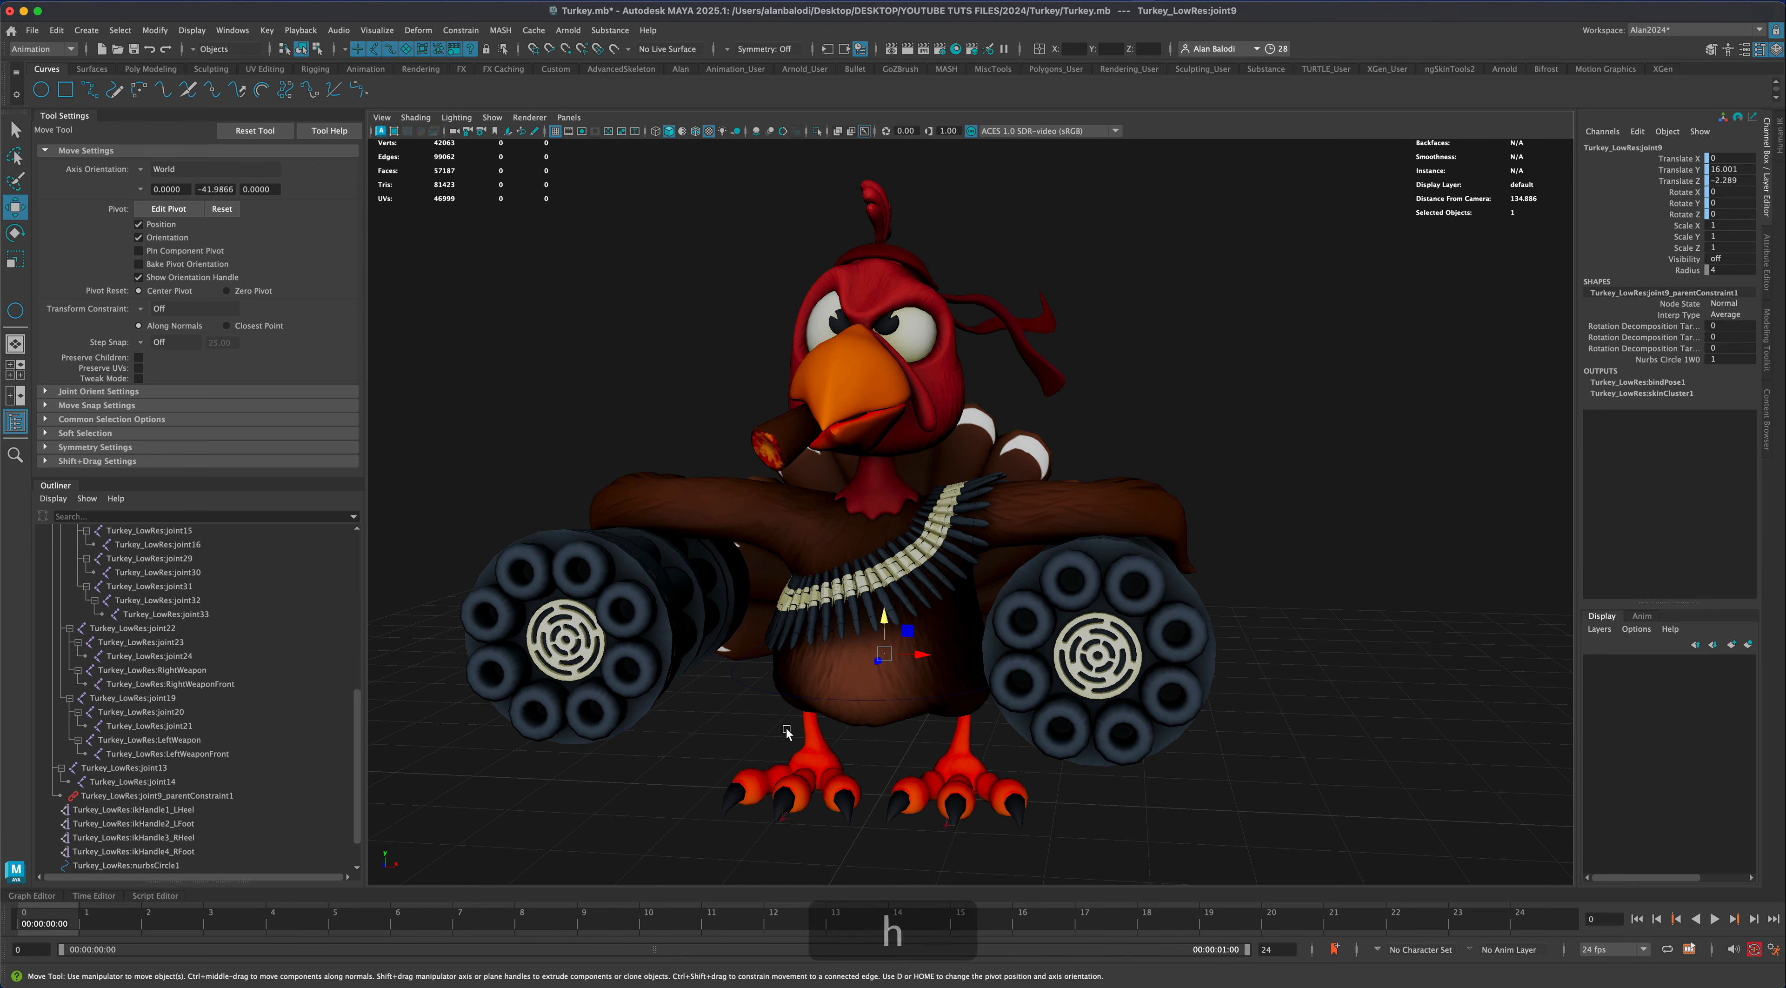
{"action": "left_click_drag", "start_coordinate": [753, 677], "coordinate": [708, 731]}
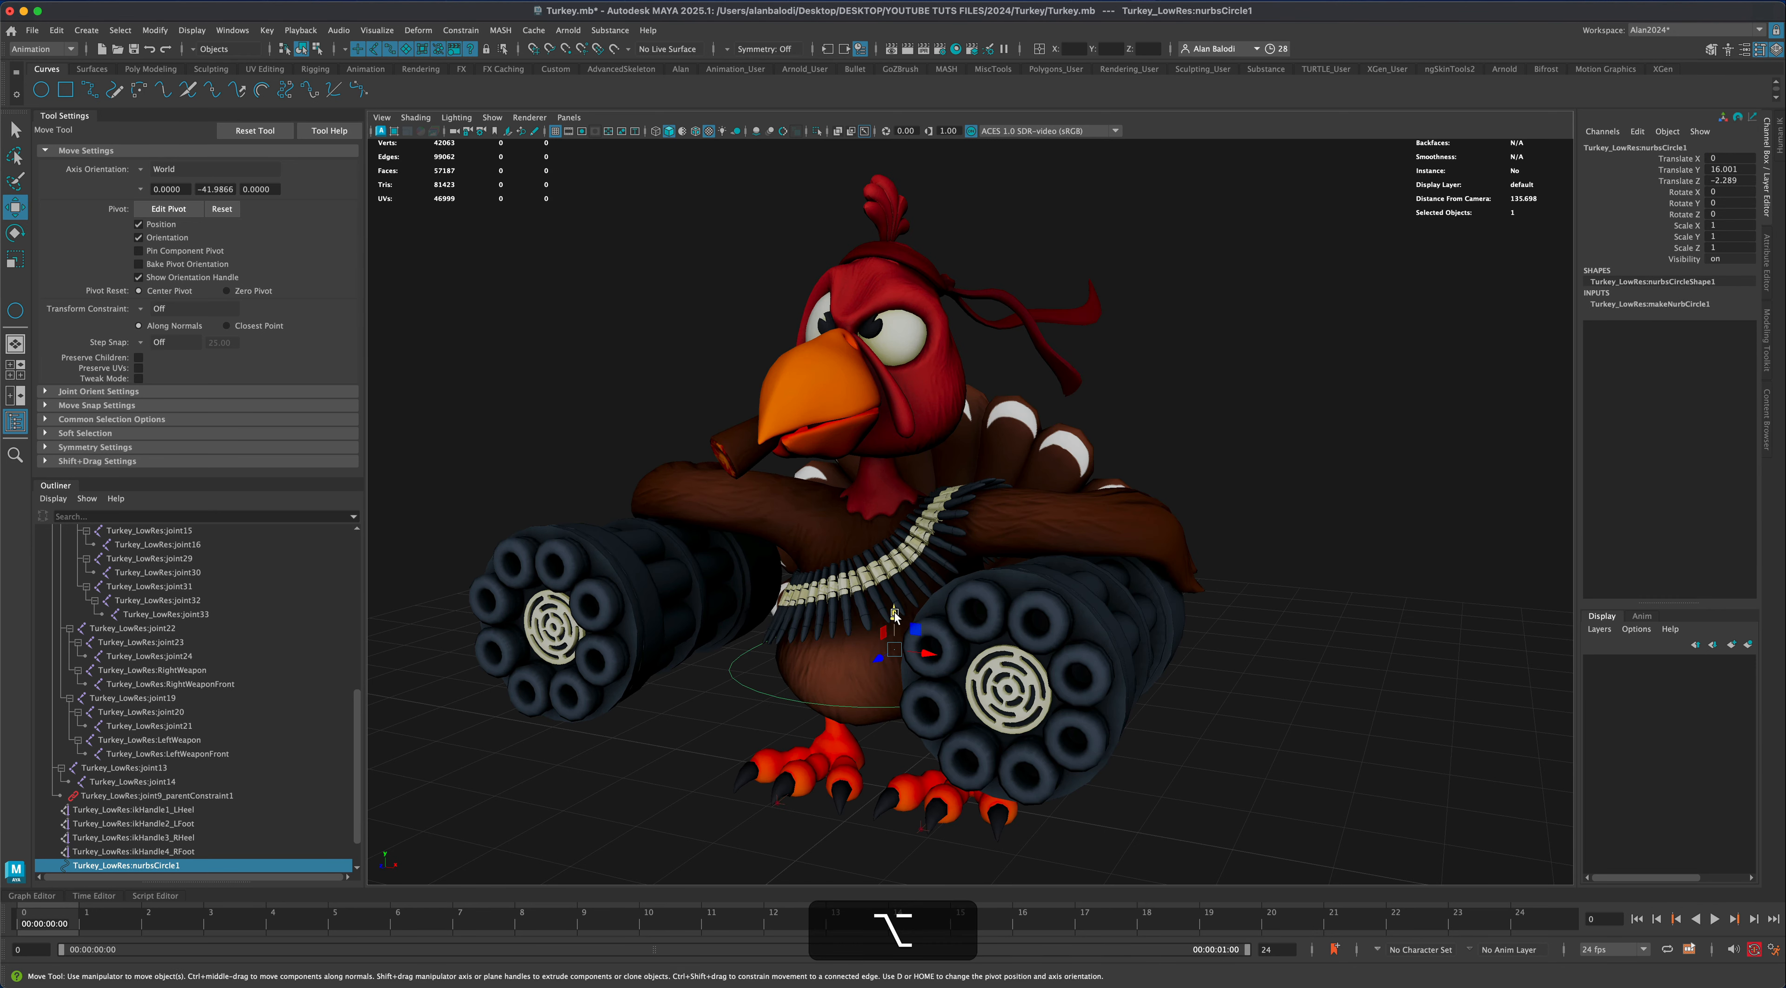
{"action": "left_click_drag", "start_coordinate": [893, 617], "coordinate": [1028, 611]}
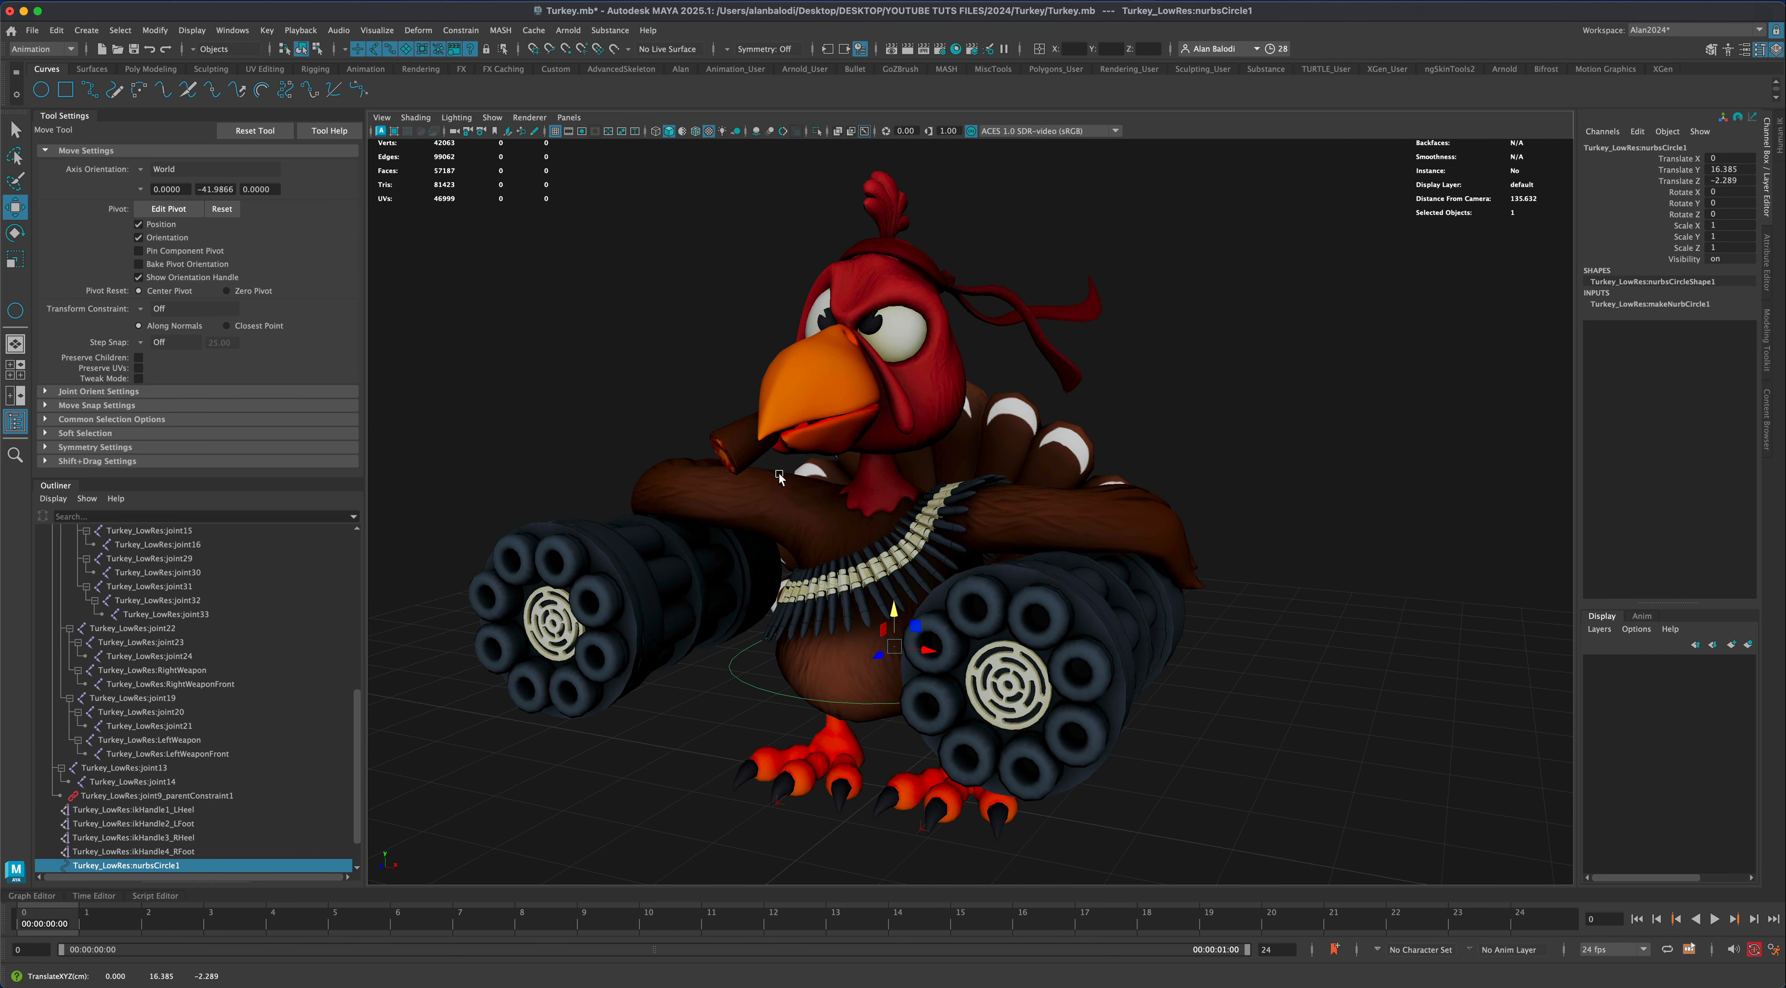
{"action": "key", "text": "super+z"}
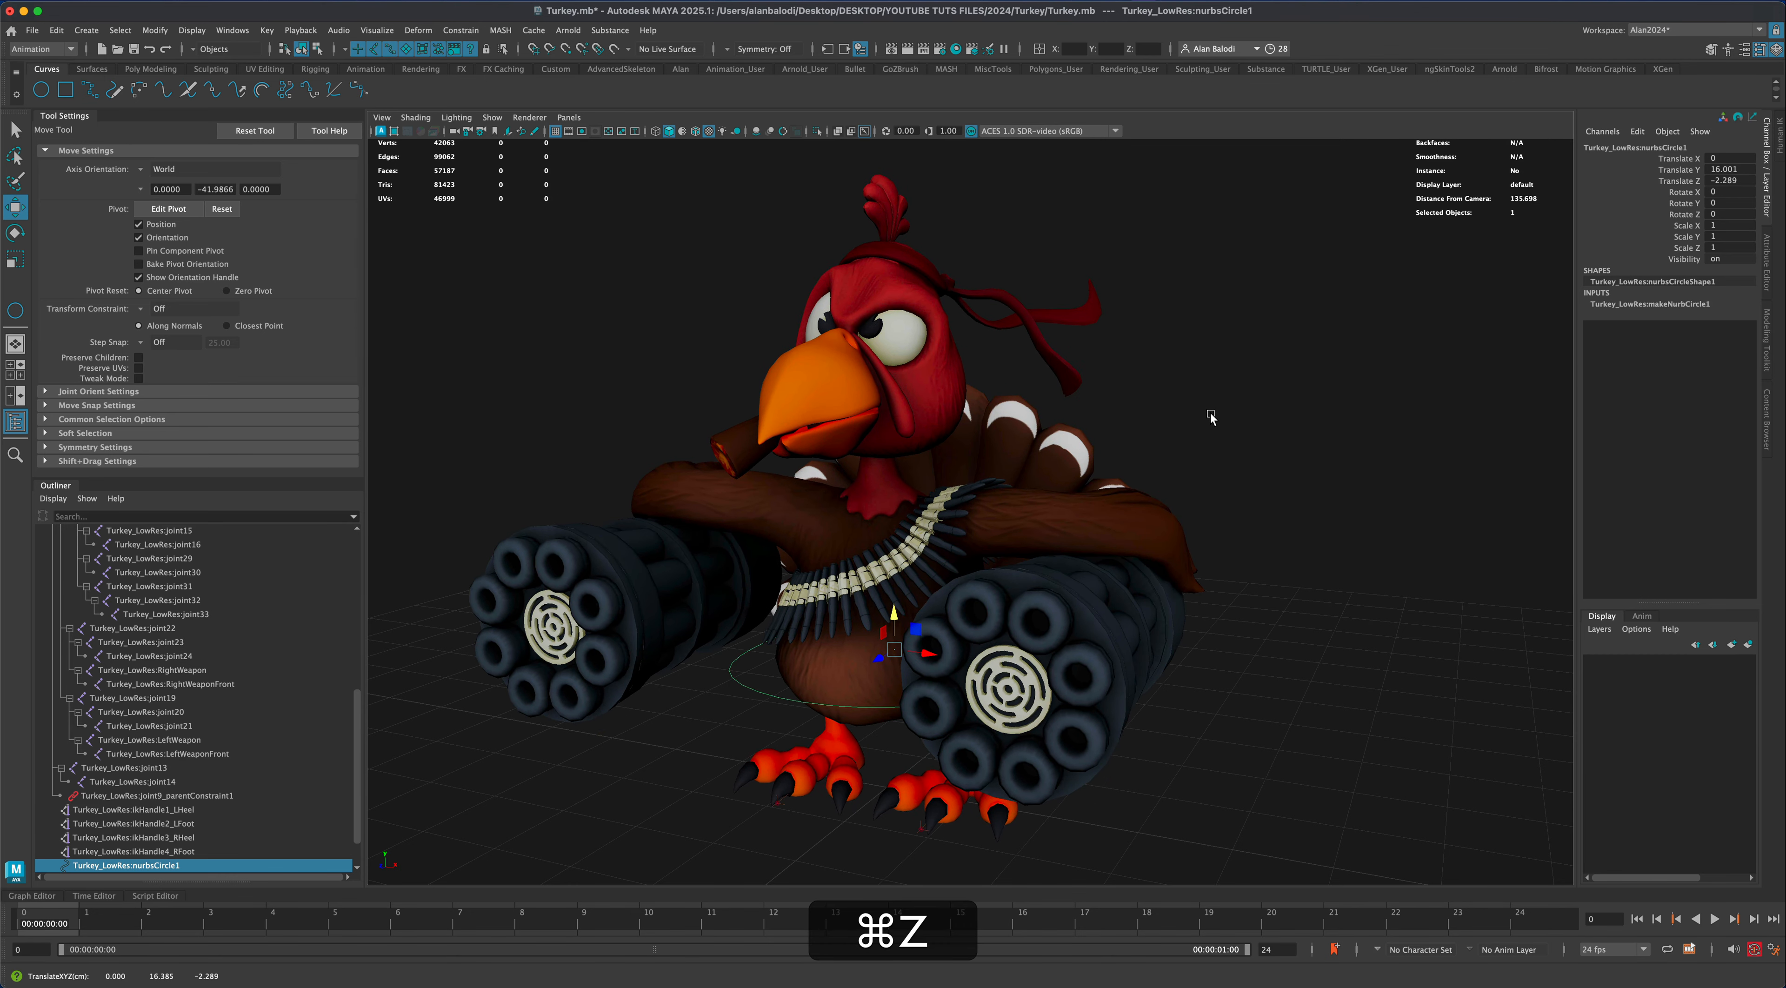
{"action": "key", "text": "super+z"}
Try lowering the root joint directly to about 13.5 on Y, restore the skeleton's visibility, and clear the selection
{"action": "scroll", "coordinate": [576, 763], "scroll_direction": "down", "scroll_amount": 3}
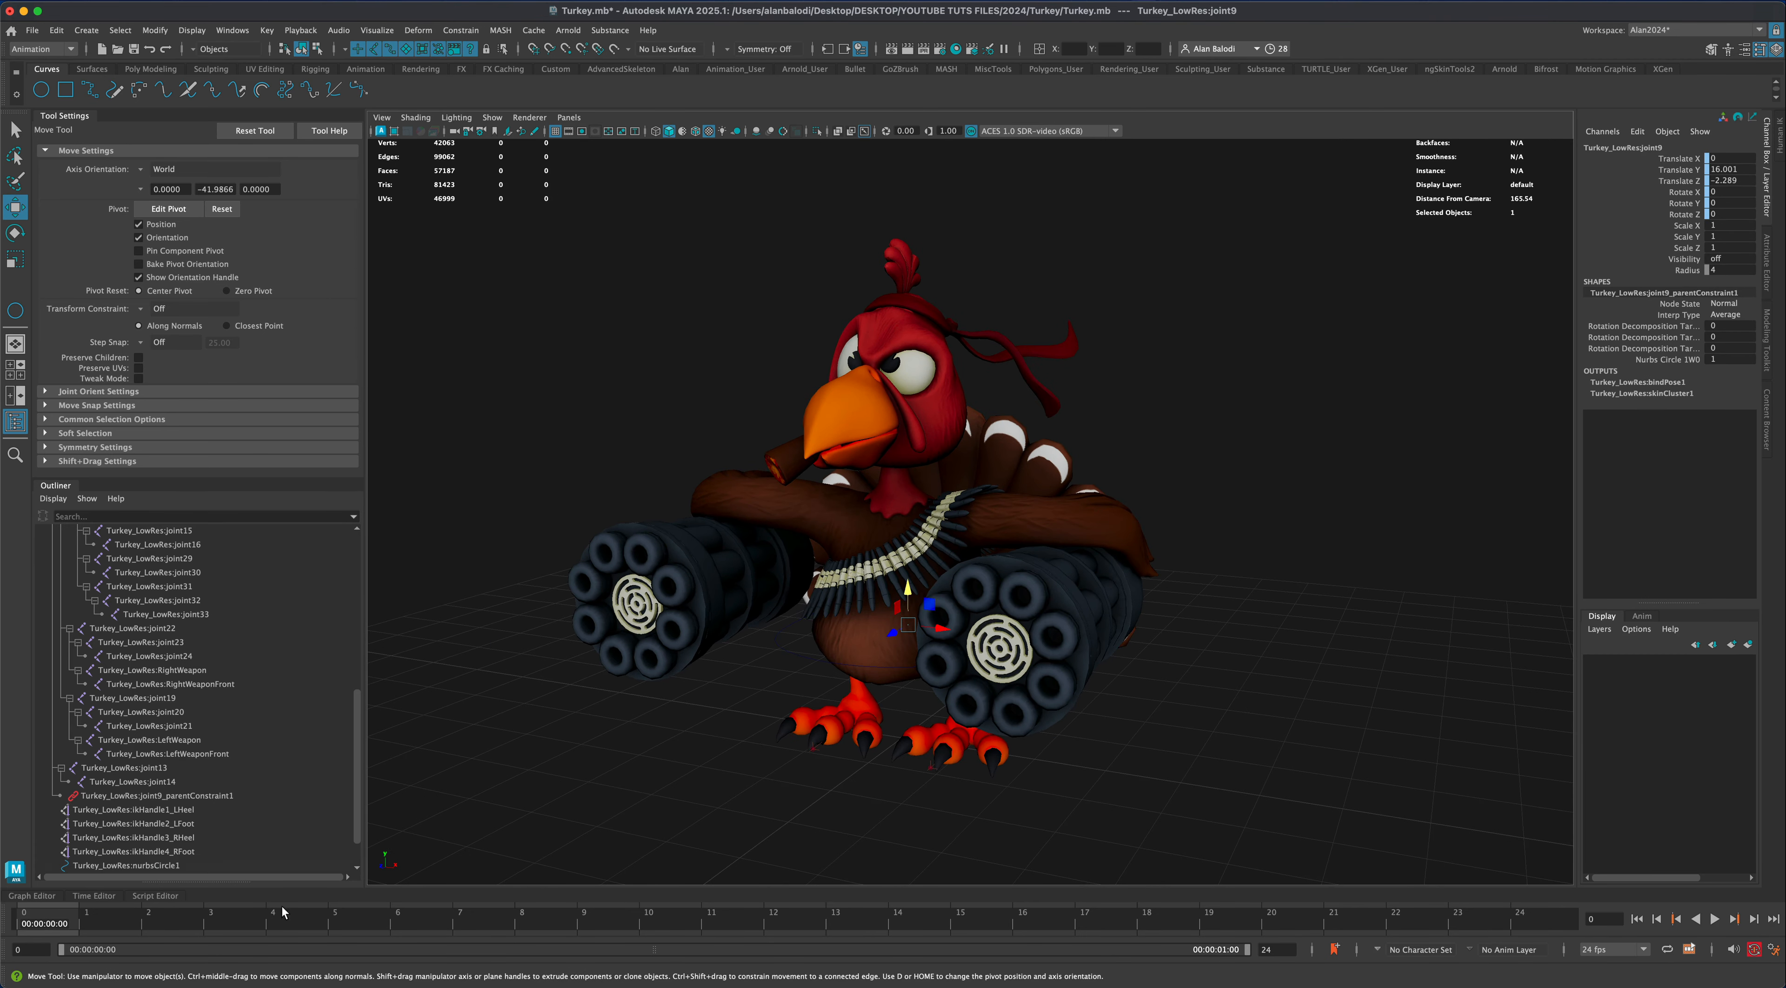
{"action": "left_click_drag", "start_coordinate": [780, 792], "coordinate": [795, 796], "text": "alt"}
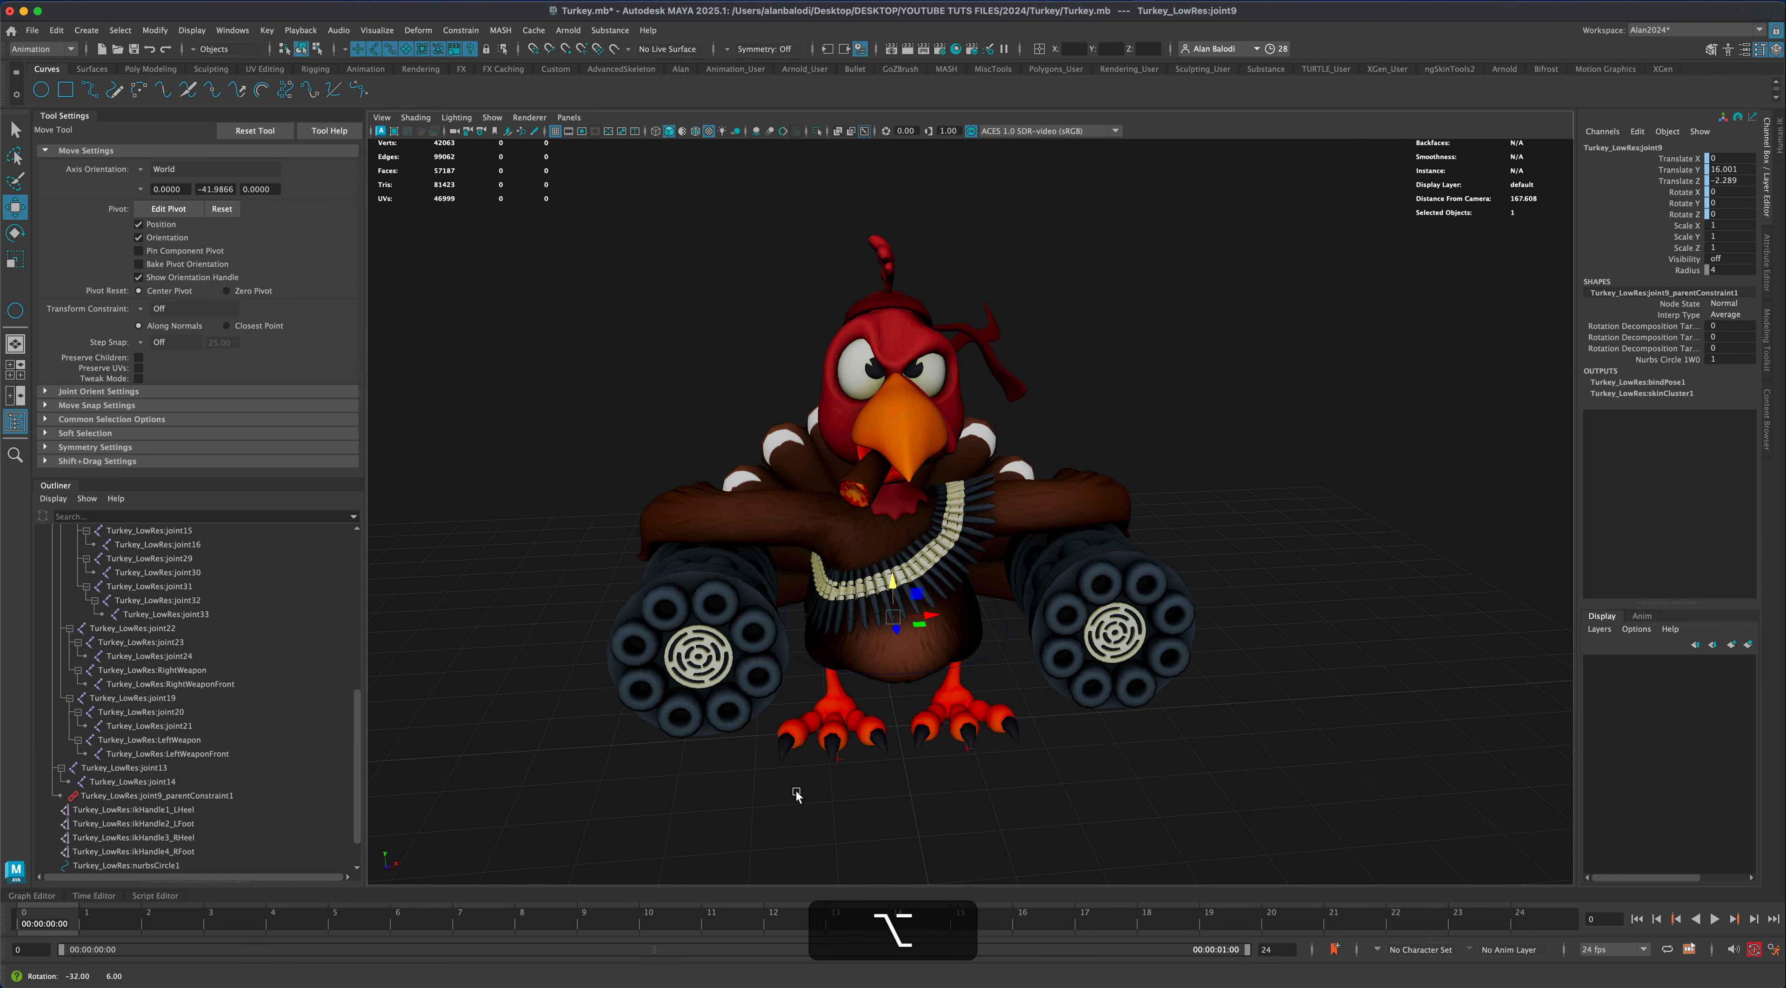
{"action": "left_click_drag", "start_coordinate": [901, 602], "coordinate": [895, 591]}
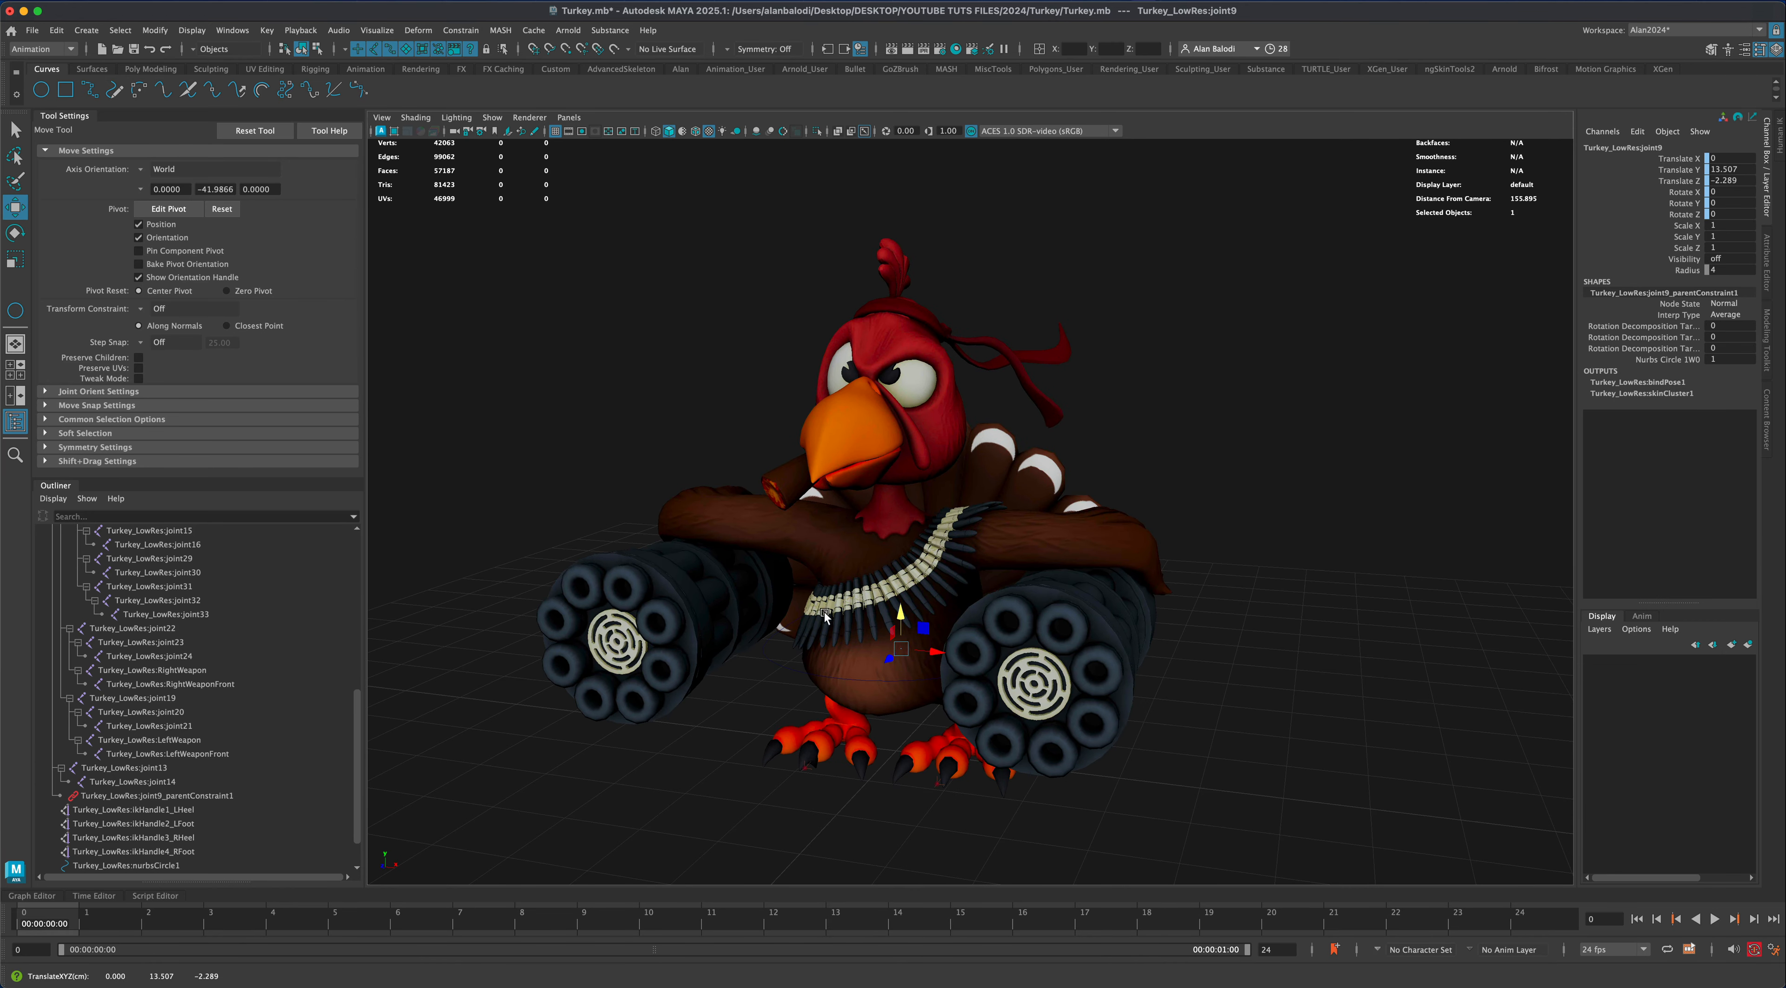
{"action": "left_click_drag", "start_coordinate": [357, 727], "coordinate": [368, 569]}
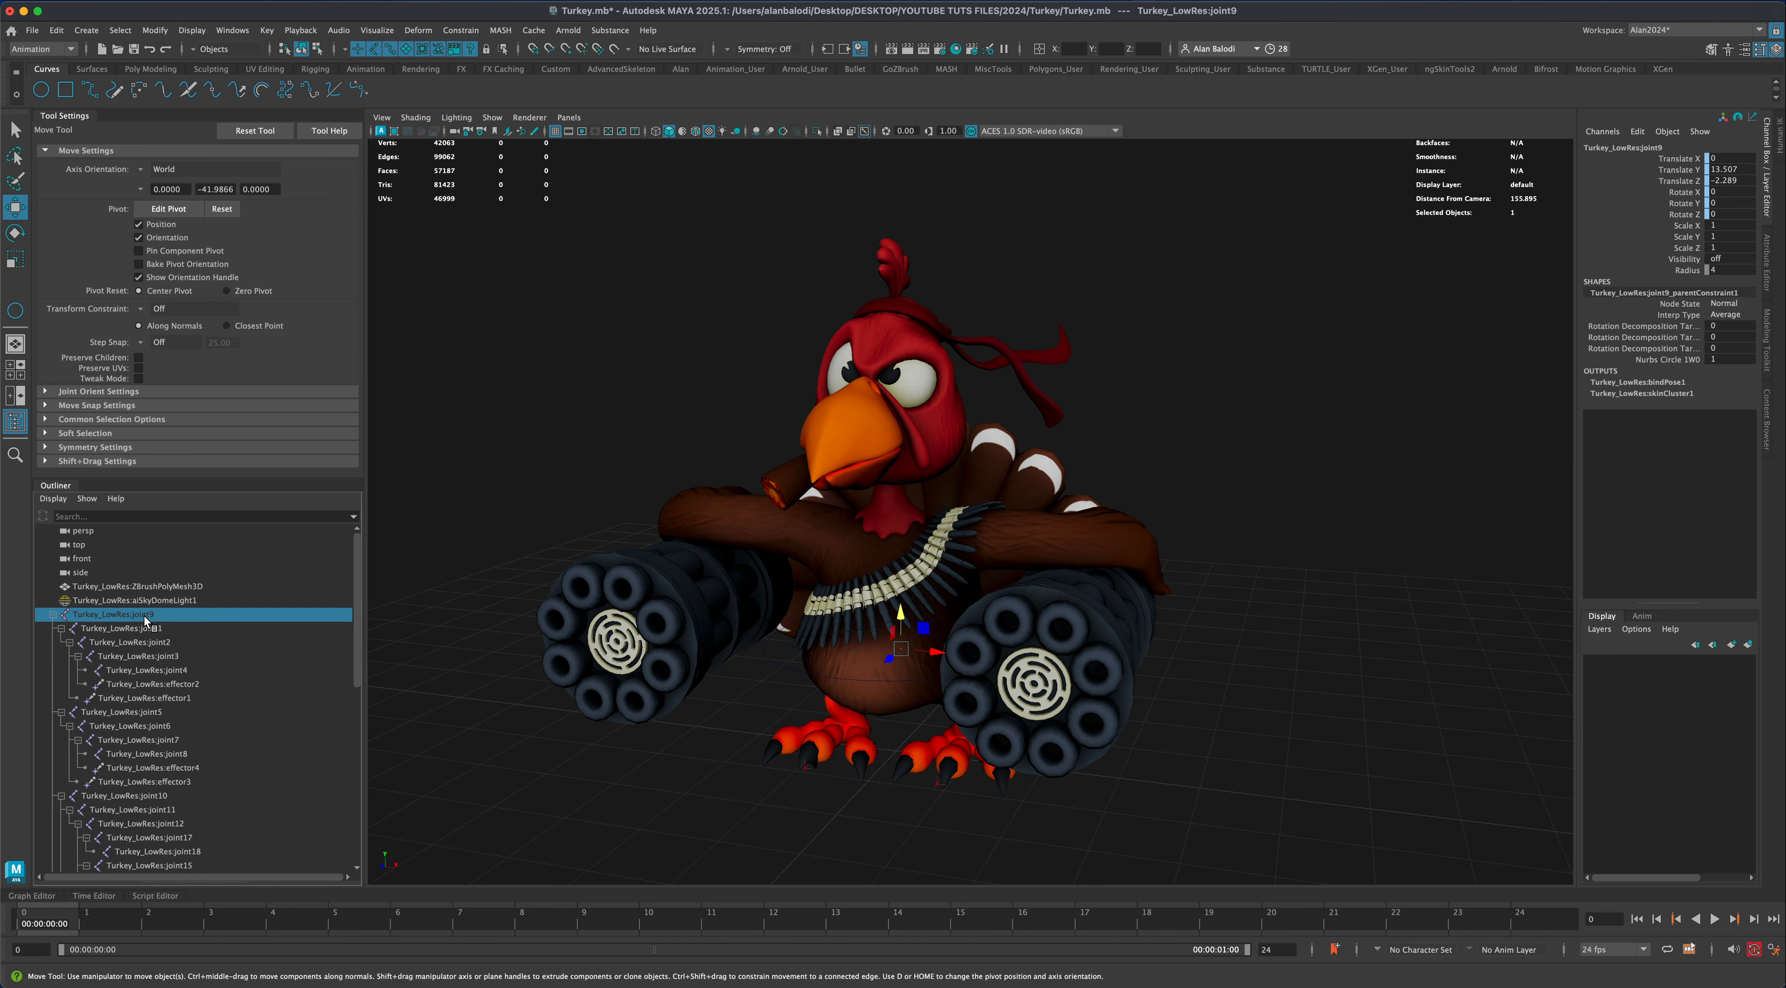
{"action": "key", "text": "h"}
{"action": "left_click", "coordinate": [718, 815]}
Lower the circle control to about 11.9 on Y to check how the feet deform
{"action": "left_click_drag", "start_coordinate": [746, 823], "coordinate": [916, 702], "text": "alt"}
{"action": "left_click_drag", "start_coordinate": [719, 714], "coordinate": [698, 746], "text": "alt"}
{"action": "middle_click_drag", "start_coordinate": [698, 745], "coordinate": [711, 710], "text": "alt"}
{"action": "right_click_drag", "start_coordinate": [711, 710], "coordinate": [834, 730], "text": "alt"}
{"action": "left_click_drag", "start_coordinate": [761, 774], "coordinate": [961, 448], "text": "alt"}
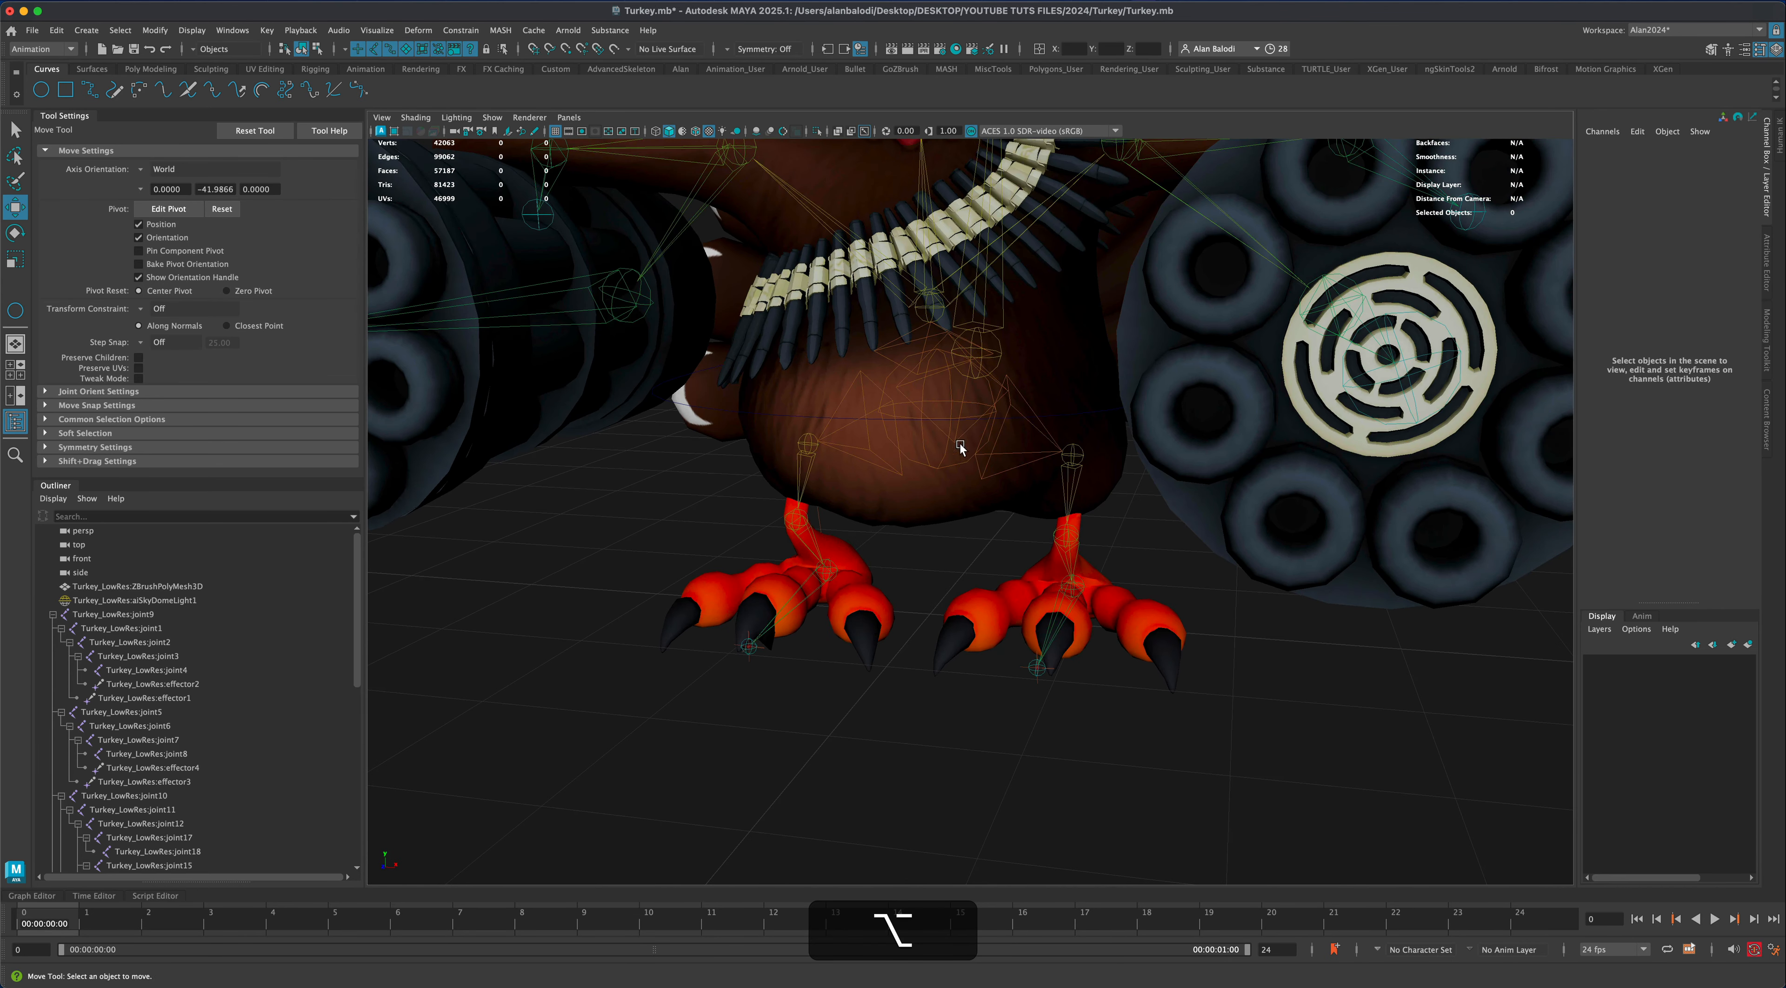
{"action": "left_click", "coordinate": [809, 414]}
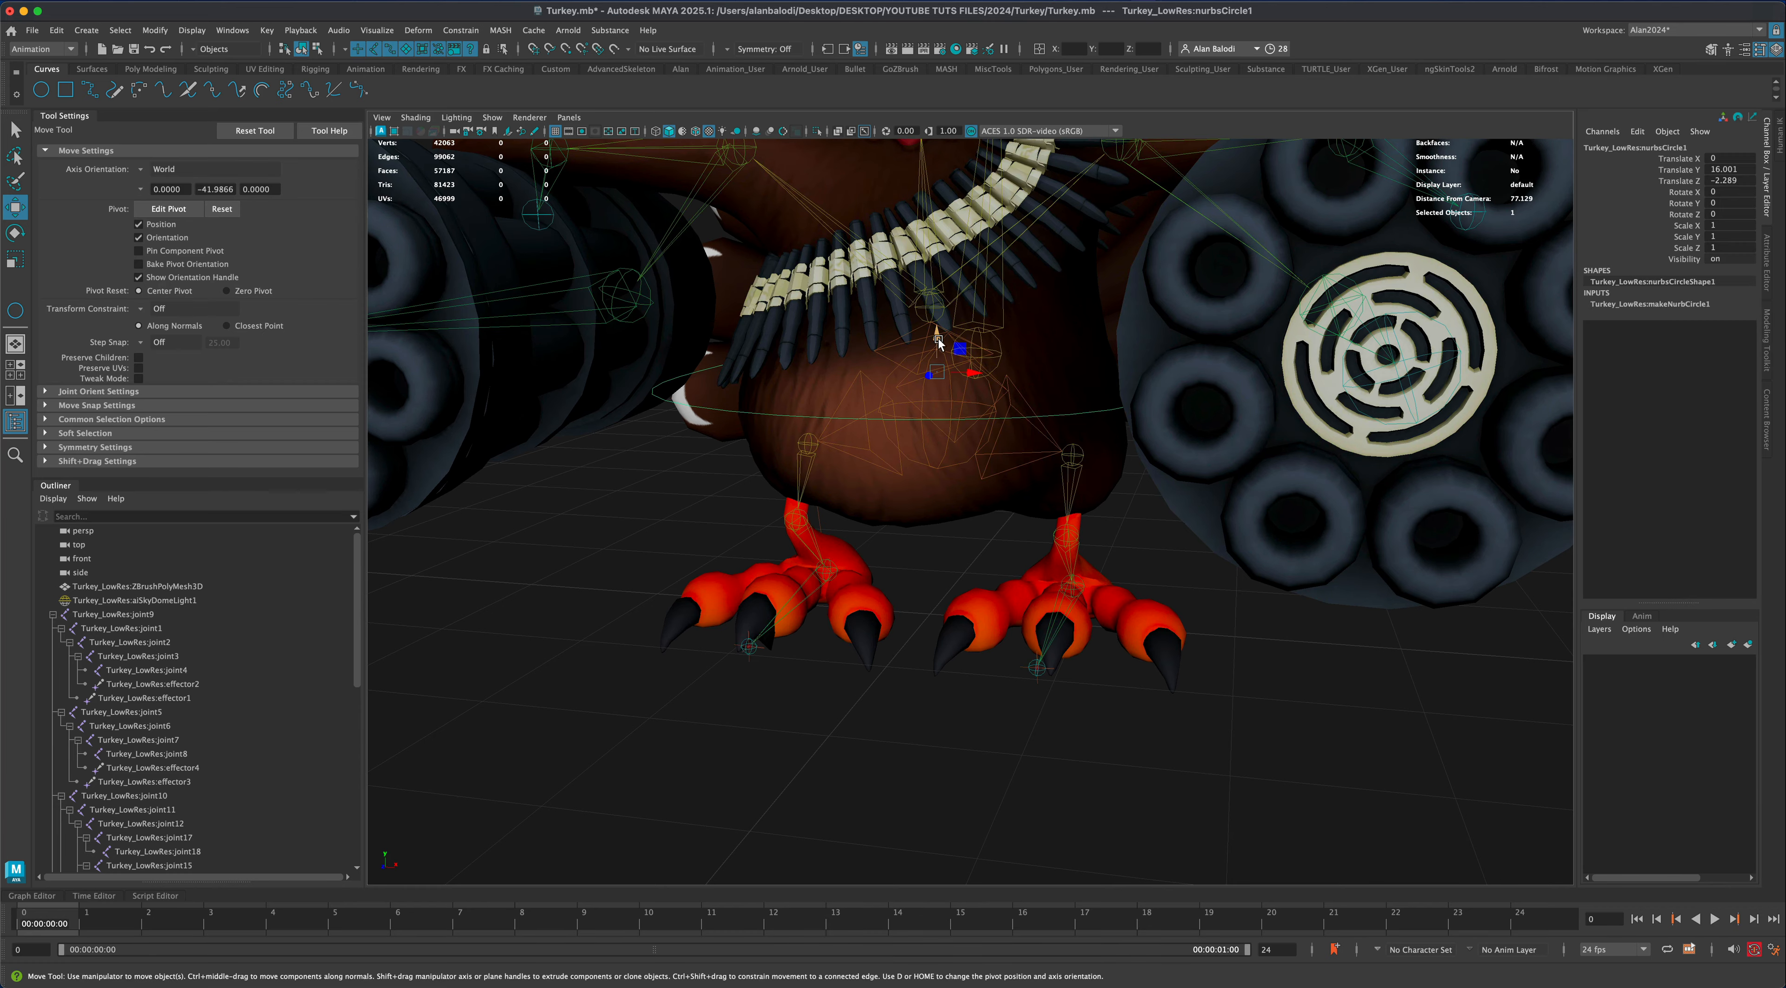
{"action": "left_click_drag", "start_coordinate": [938, 342], "coordinate": [1014, 404]}
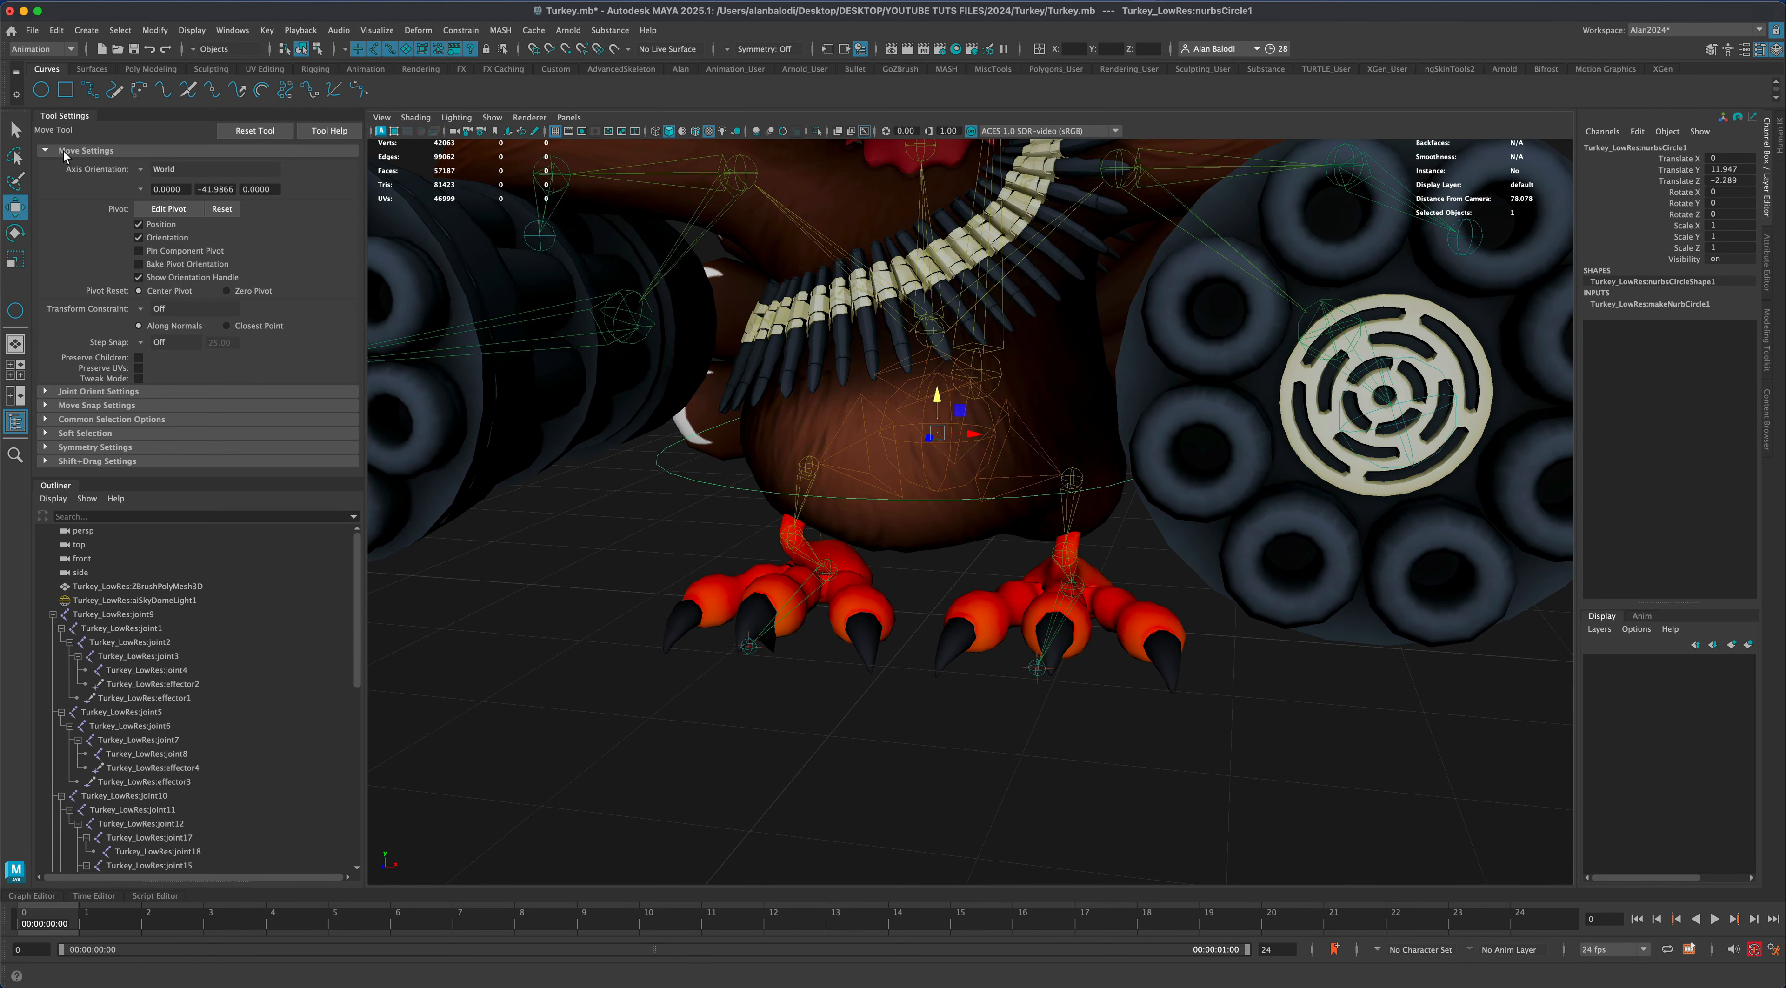
Select the stray vertices on the claw of the turkey mesh and grow the vertex selection around them
{"action": "left_click", "coordinate": [16, 131]}
{"action": "middle_click_drag", "start_coordinate": [657, 620], "coordinate": [699, 546], "text": "alt"}
{"action": "right_click_drag", "start_coordinate": [699, 546], "coordinate": [721, 546], "text": "alt"}
{"action": "left_click_drag", "start_coordinate": [657, 621], "coordinate": [721, 630], "text": "alt"}
{"action": "left_click", "coordinate": [721, 633]}
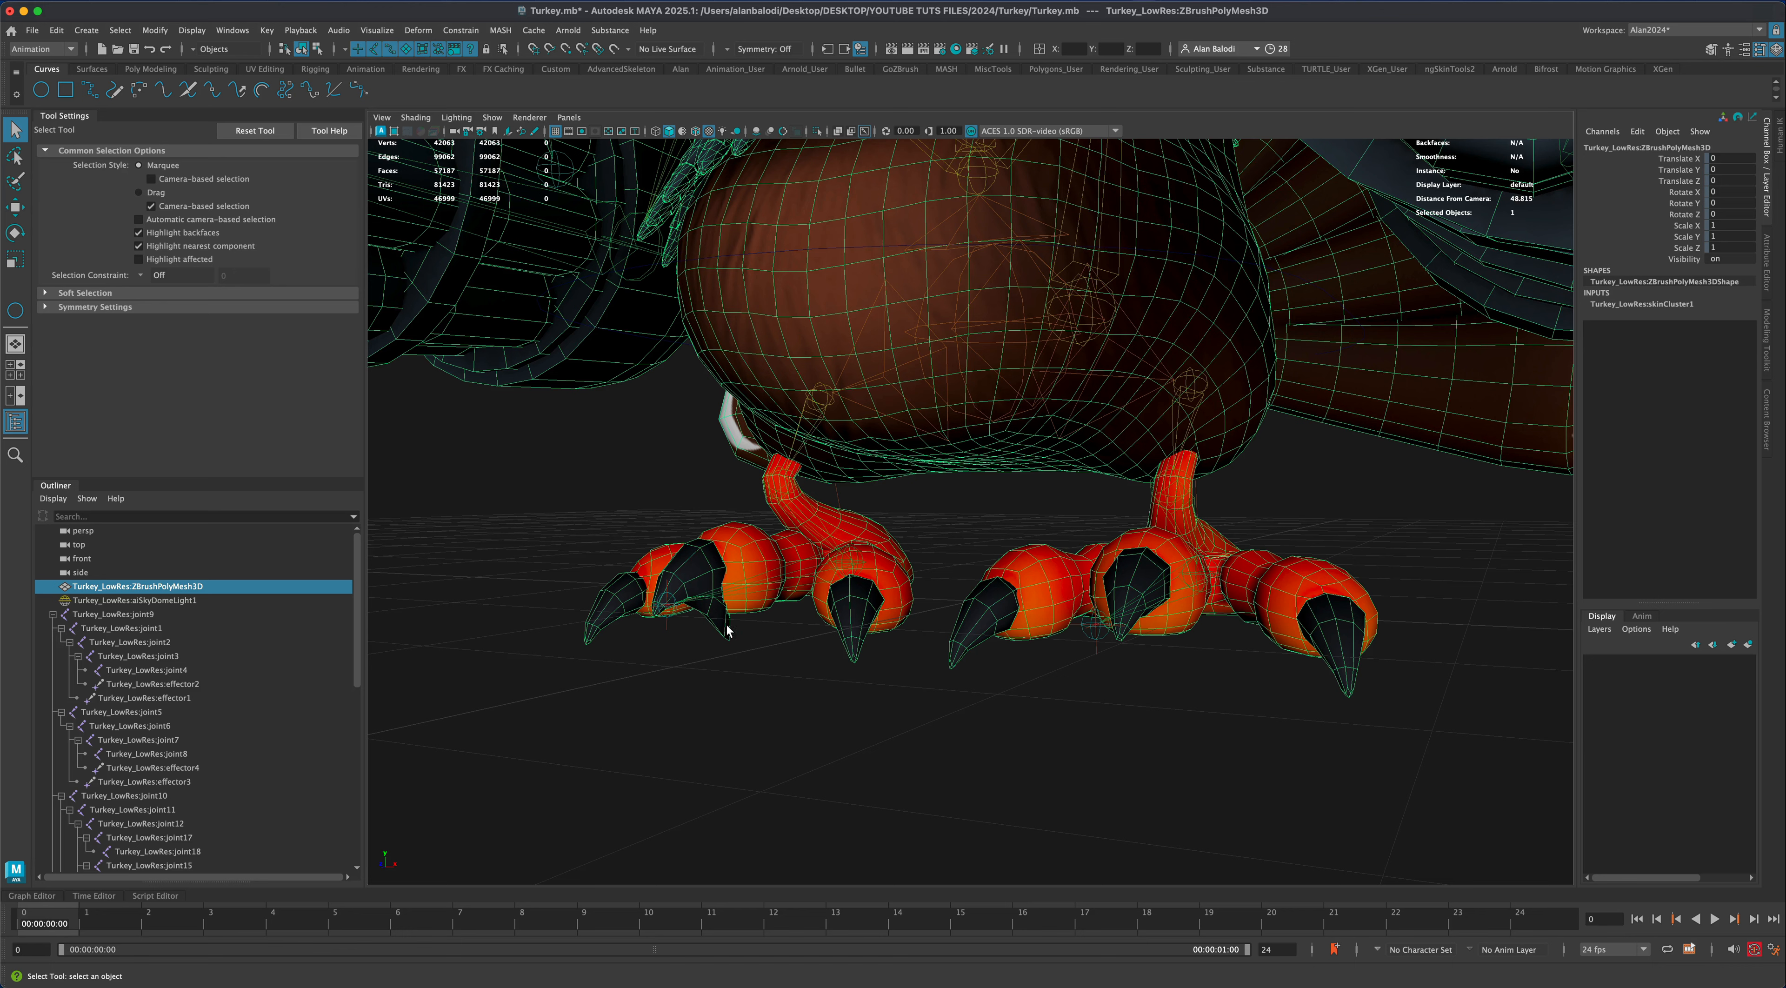
{"action": "right_click_drag", "start_coordinate": [721, 624], "coordinate": [655, 591]}
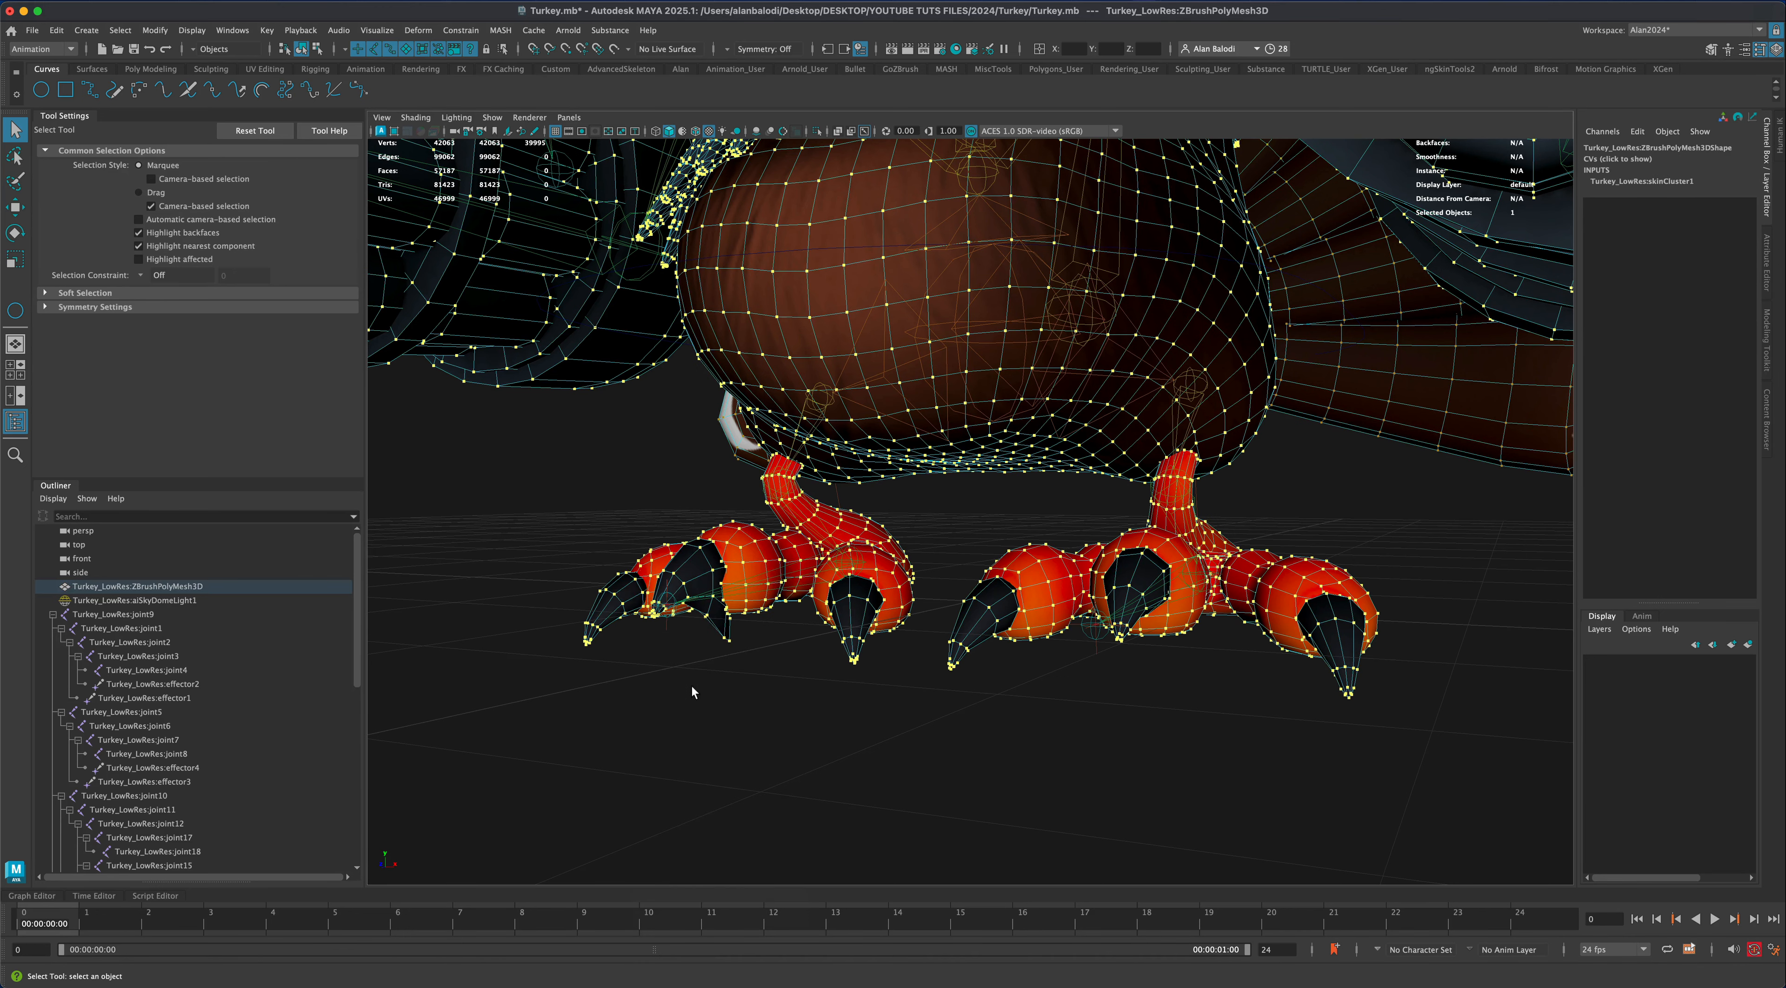
{"action": "left_click_drag", "start_coordinate": [691, 684], "coordinate": [766, 710]}
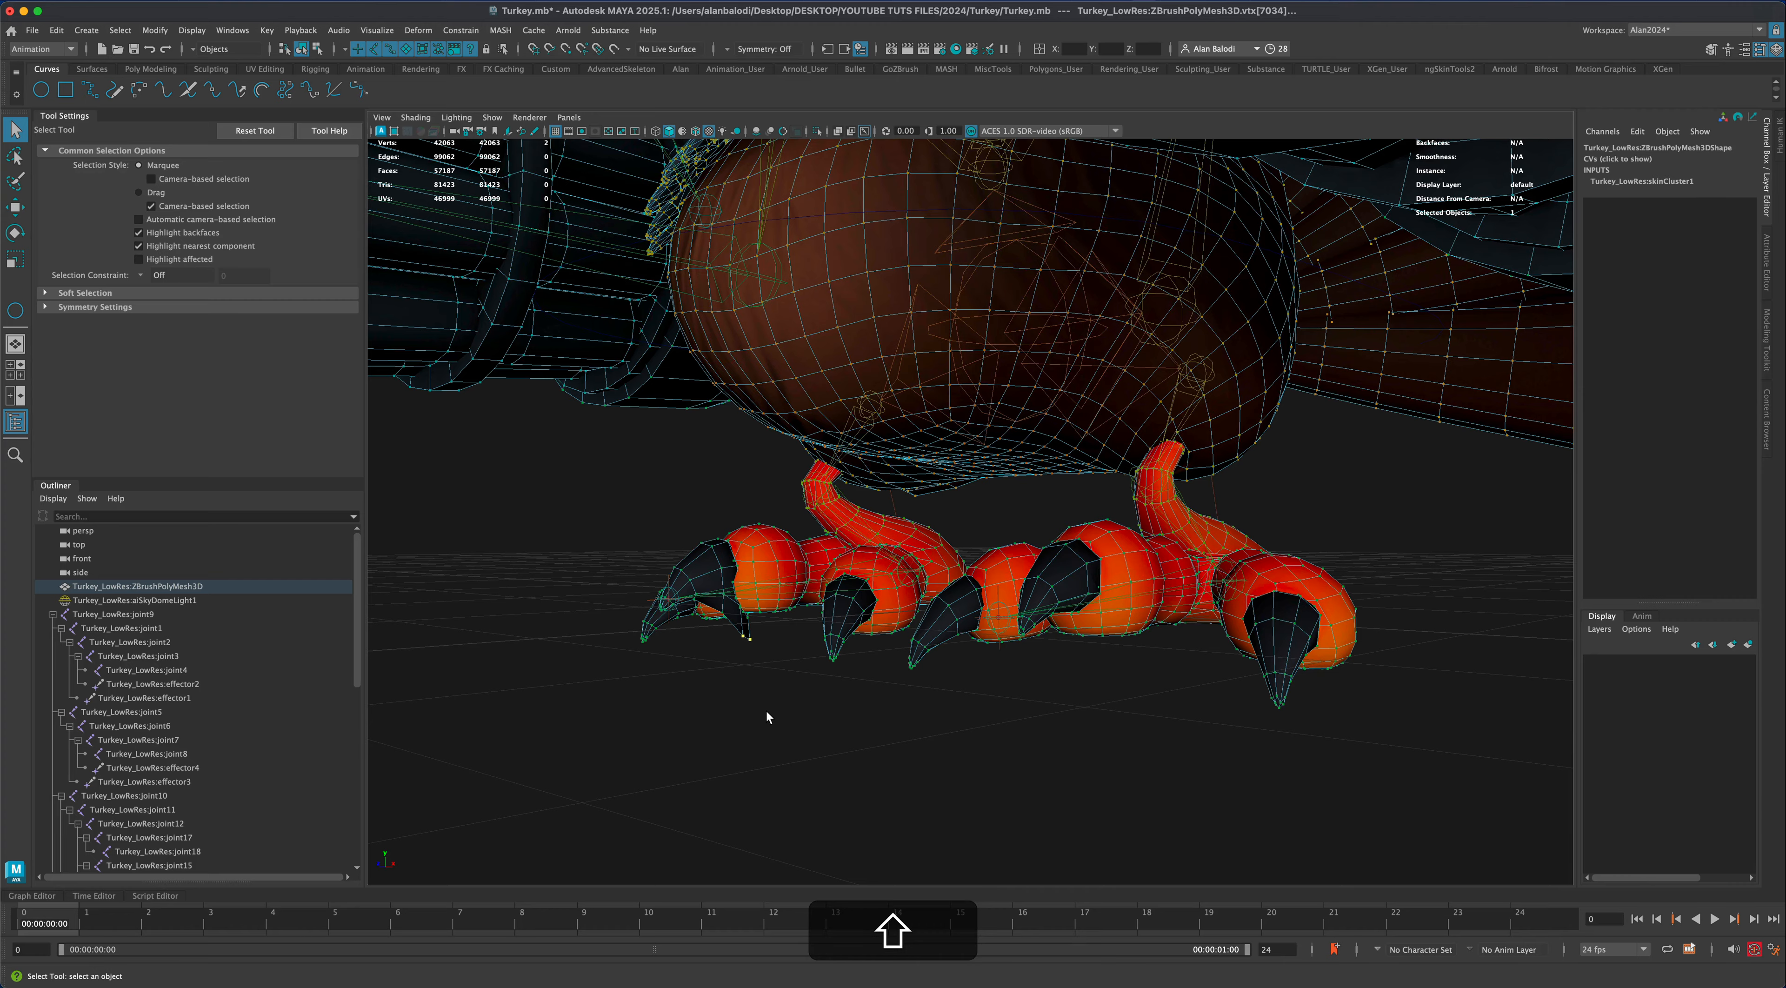
{"action": "key", "text": "shift+period"}
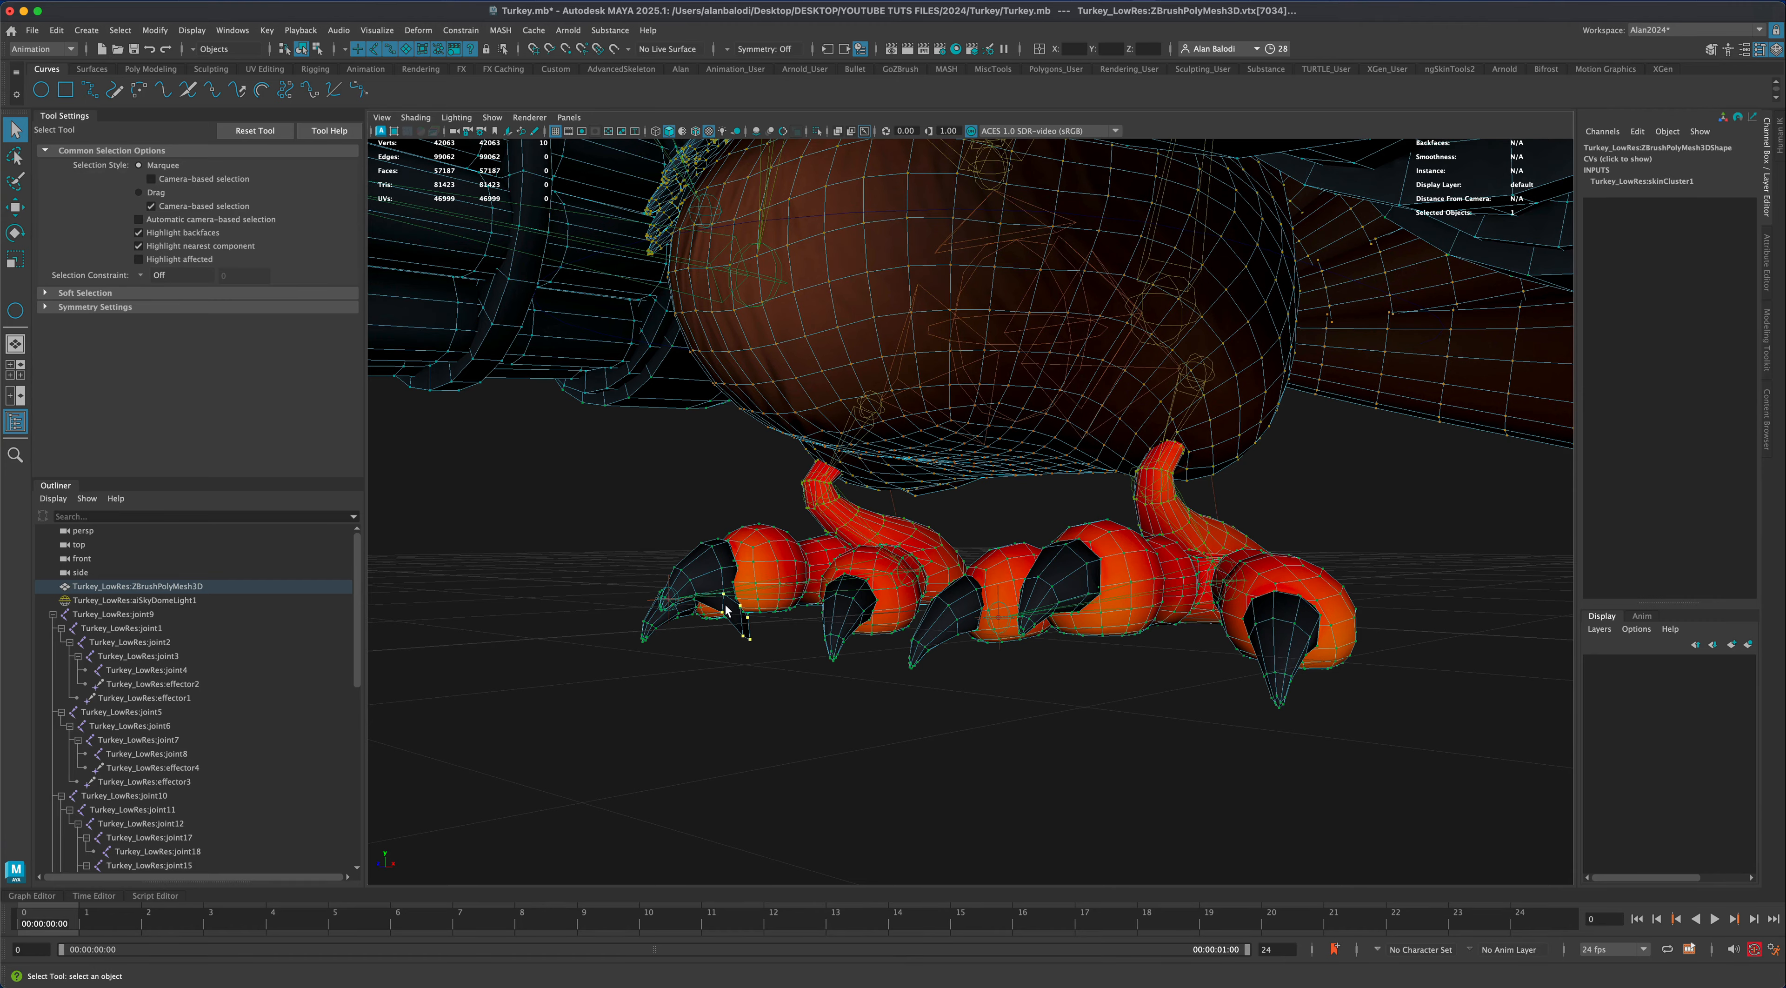
Switch to the Rigging menu set and fix the selected claw vertices with the Paint Skin Weights tool's Weight Hammer
{"action": "left_click_drag", "start_coordinate": [723, 630], "coordinate": [923, 765], "text": "alt"}
{"action": "left_click_drag", "start_coordinate": [893, 608], "coordinate": [761, 717], "text": "alt"}
{"action": "mouse_move", "coordinate": [761, 717]}
{"action": "right_mouse_down", "text": "alt"}
{"action": "mouse_move", "coordinate": [777, 789]}
{"action": "mouse_move", "coordinate": [785, 702]}
{"action": "right_mouse_up", "text": "alt"}
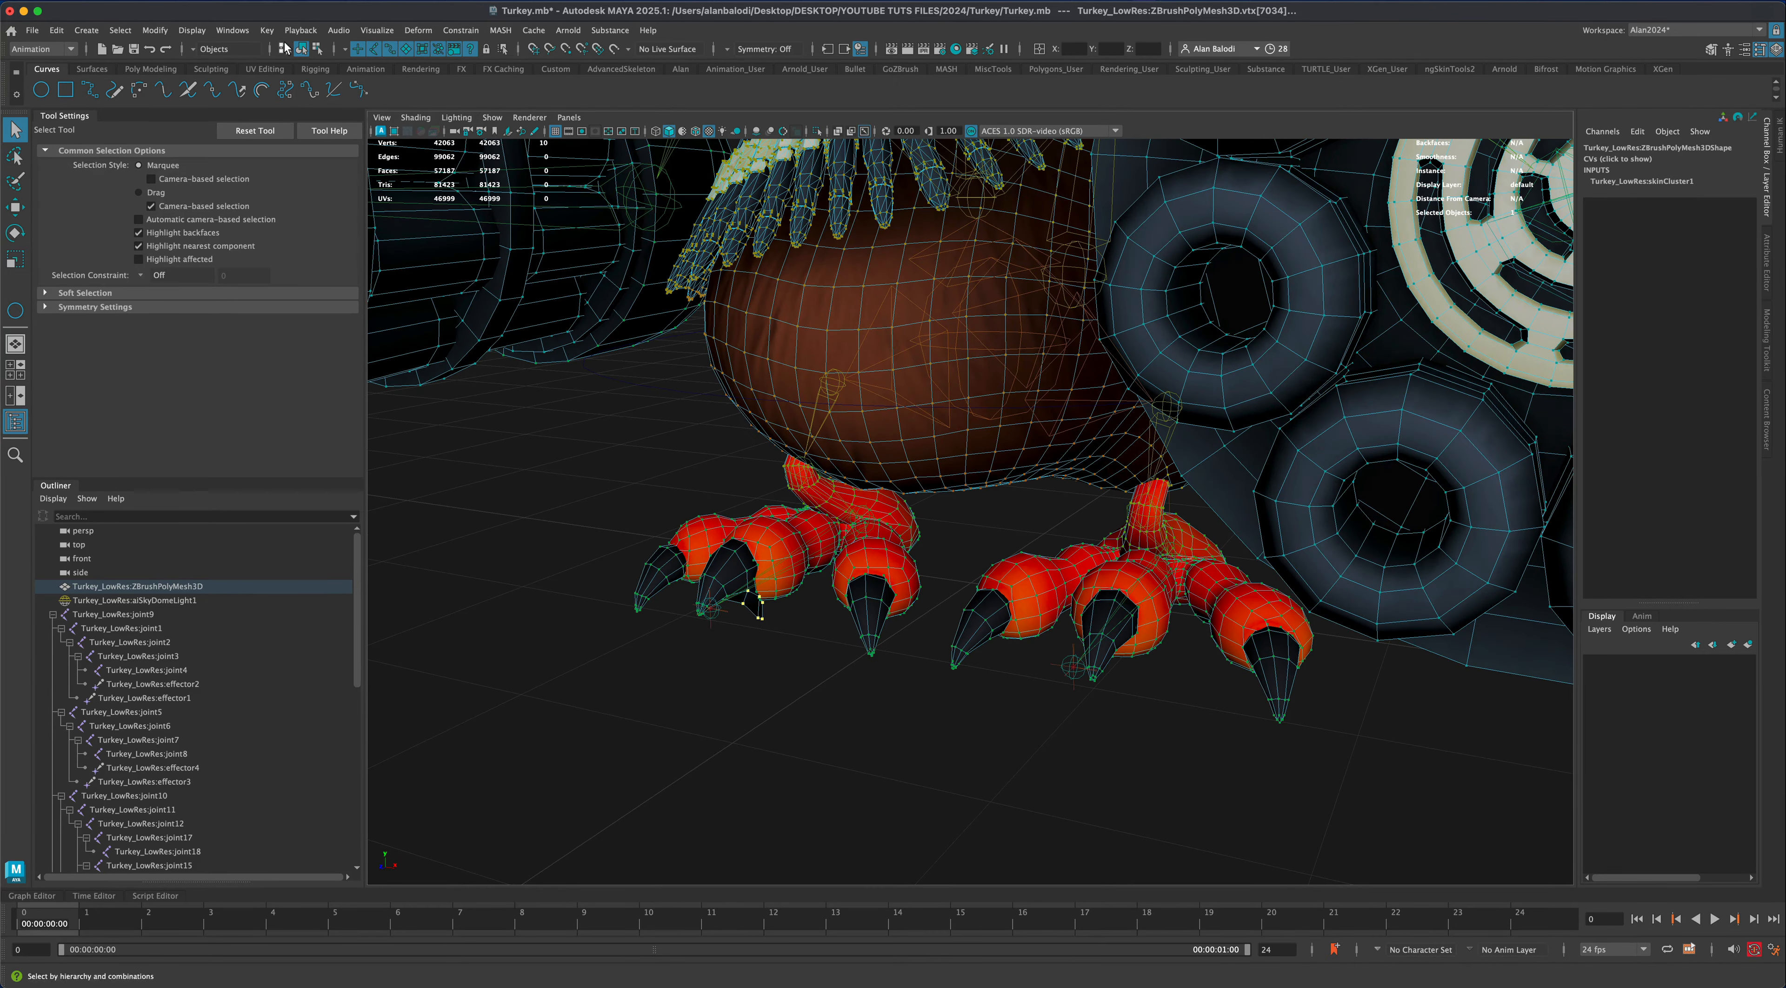
{"action": "left_click", "coordinate": [41, 49]}
{"action": "left_click", "coordinate": [24, 79]}
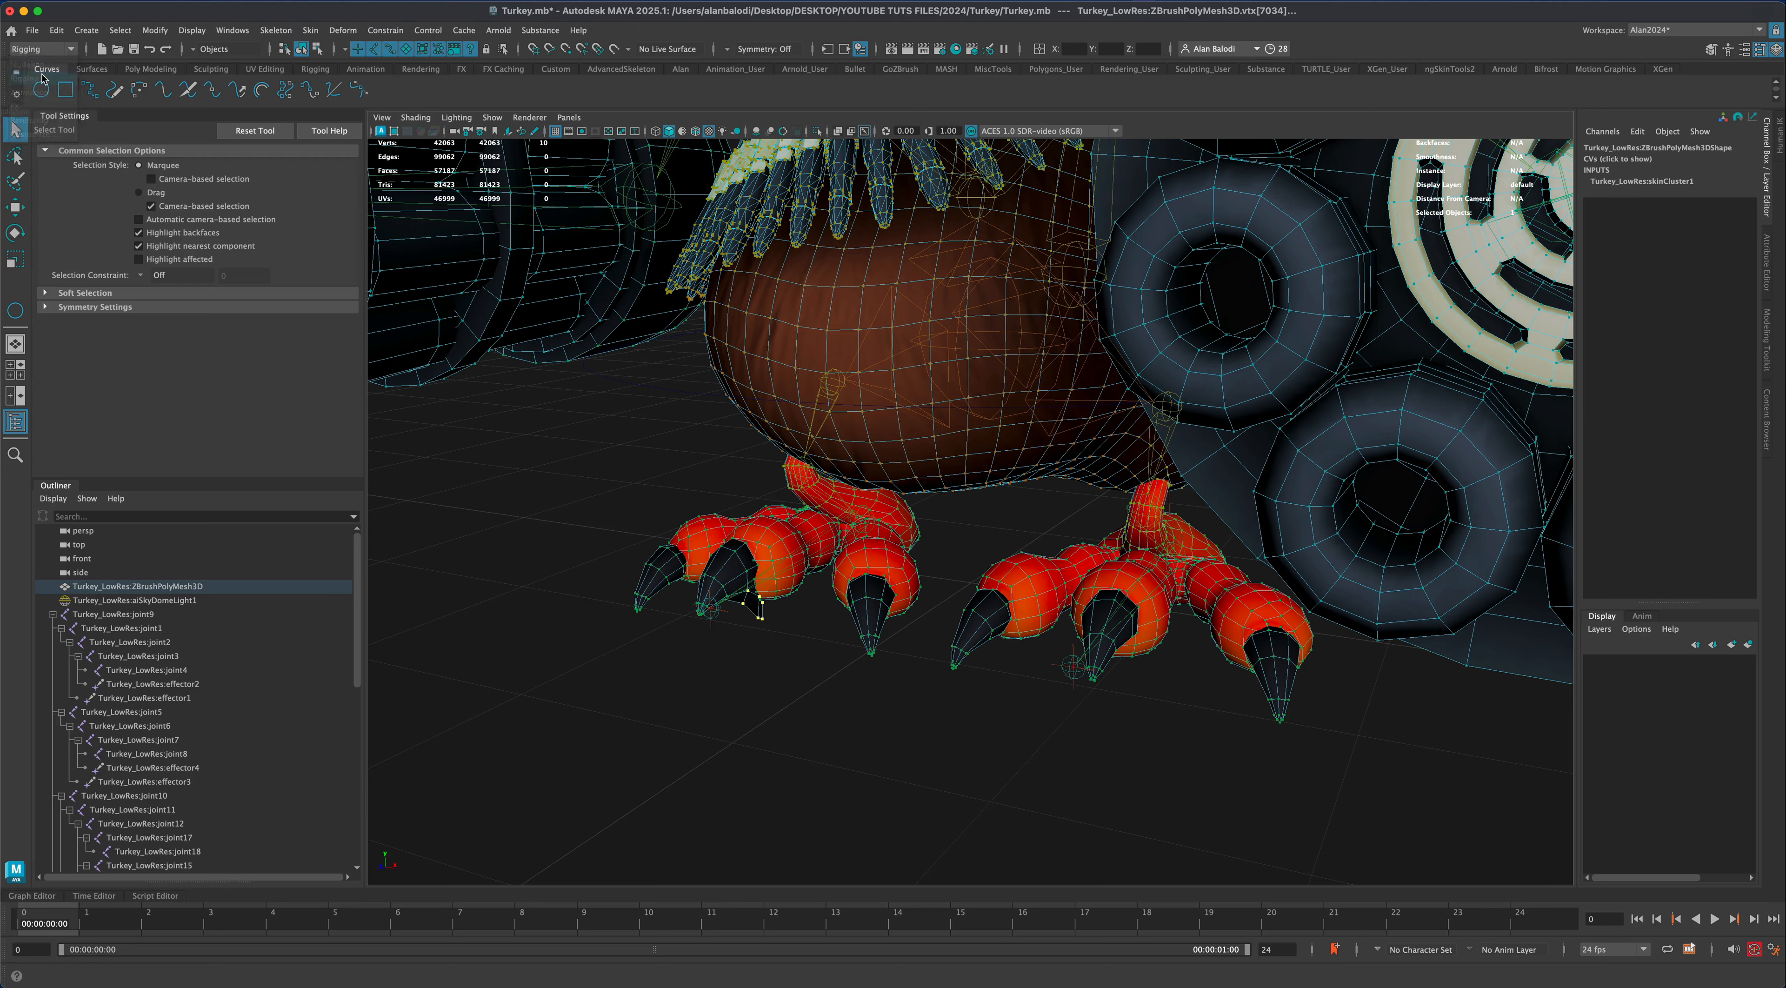
{"action": "left_click", "coordinate": [309, 31]}
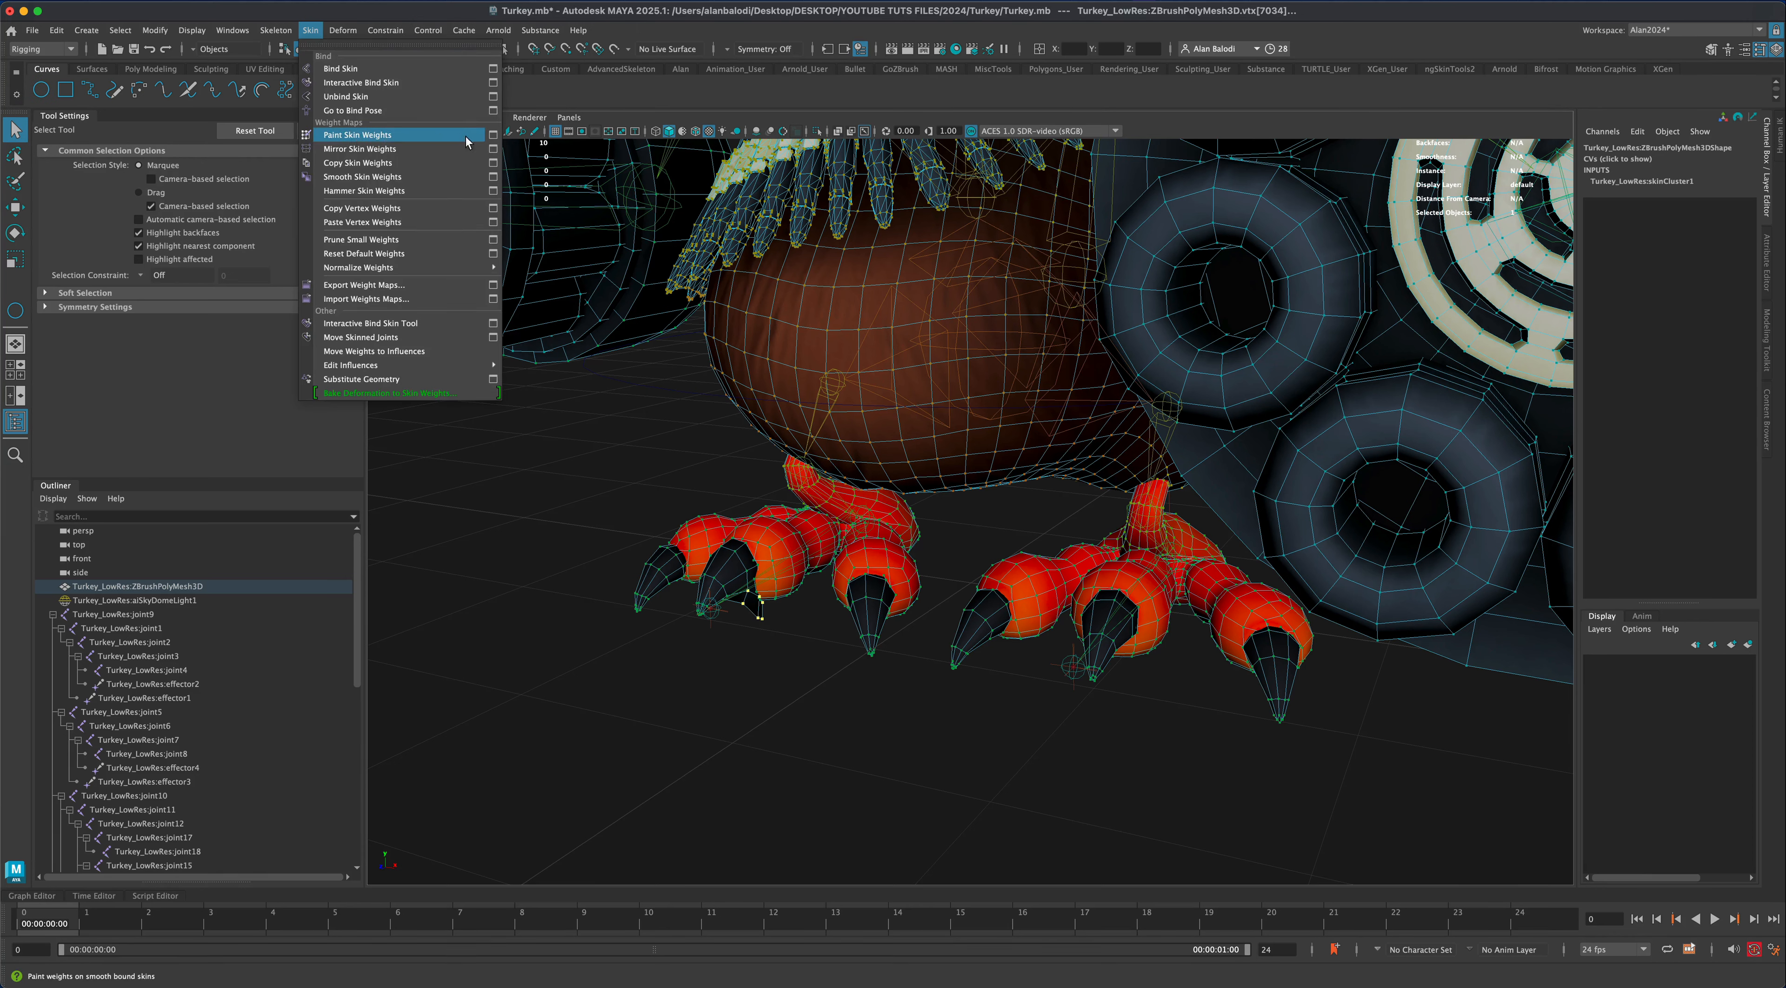
{"action": "left_click", "coordinate": [491, 136]}
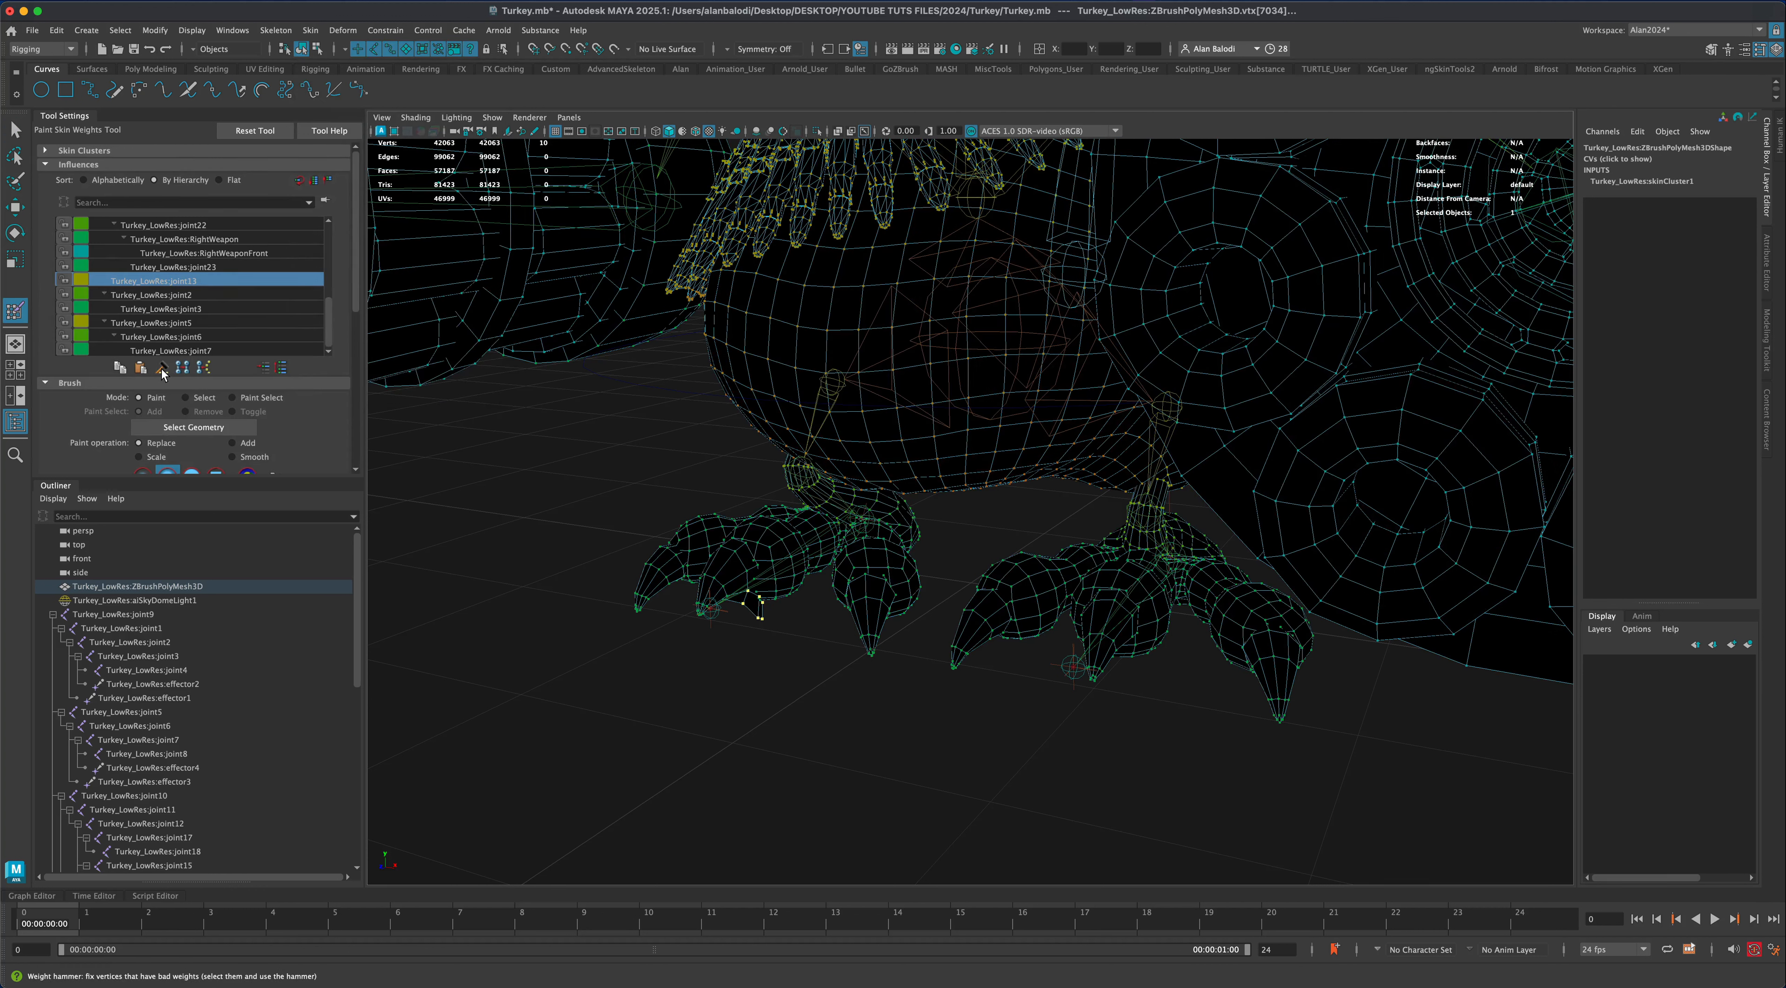
{"action": "left_click", "coordinate": [162, 370]}
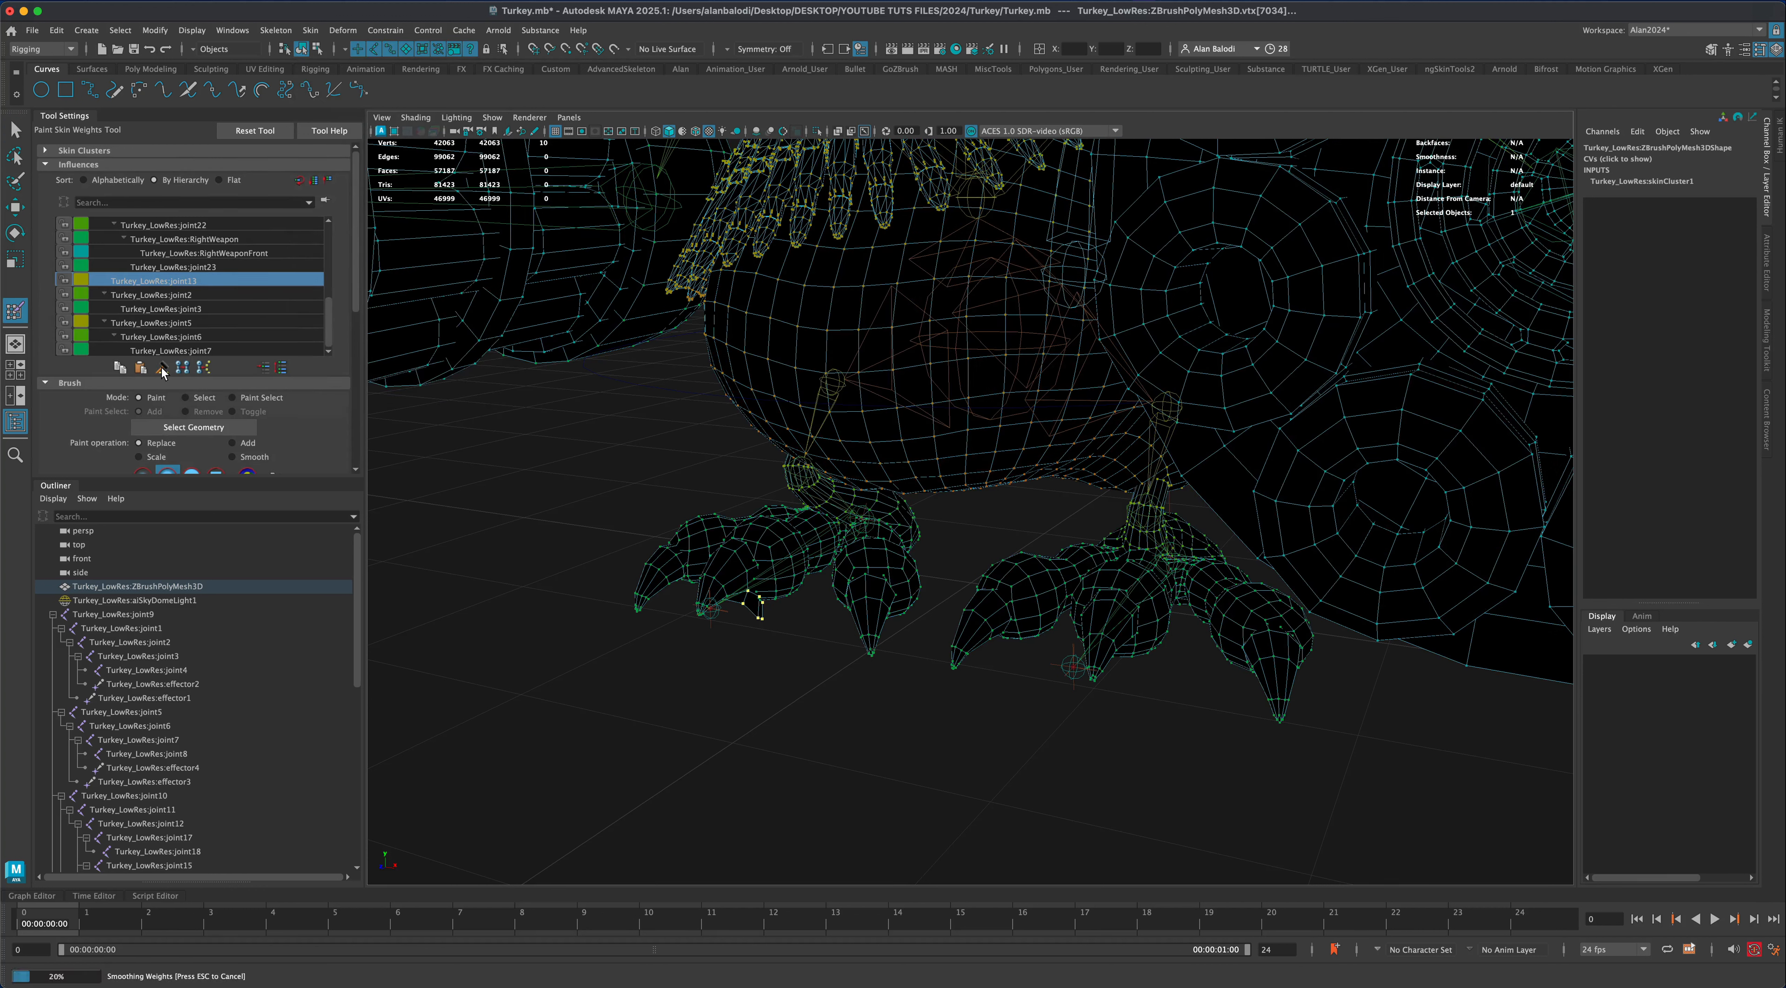
Restore textured shading, leave weight painting and vertex mode, and deselect the turkey mesh
{"action": "scroll", "coordinate": [745, 590], "scroll_direction": "up", "scroll_amount": 5}
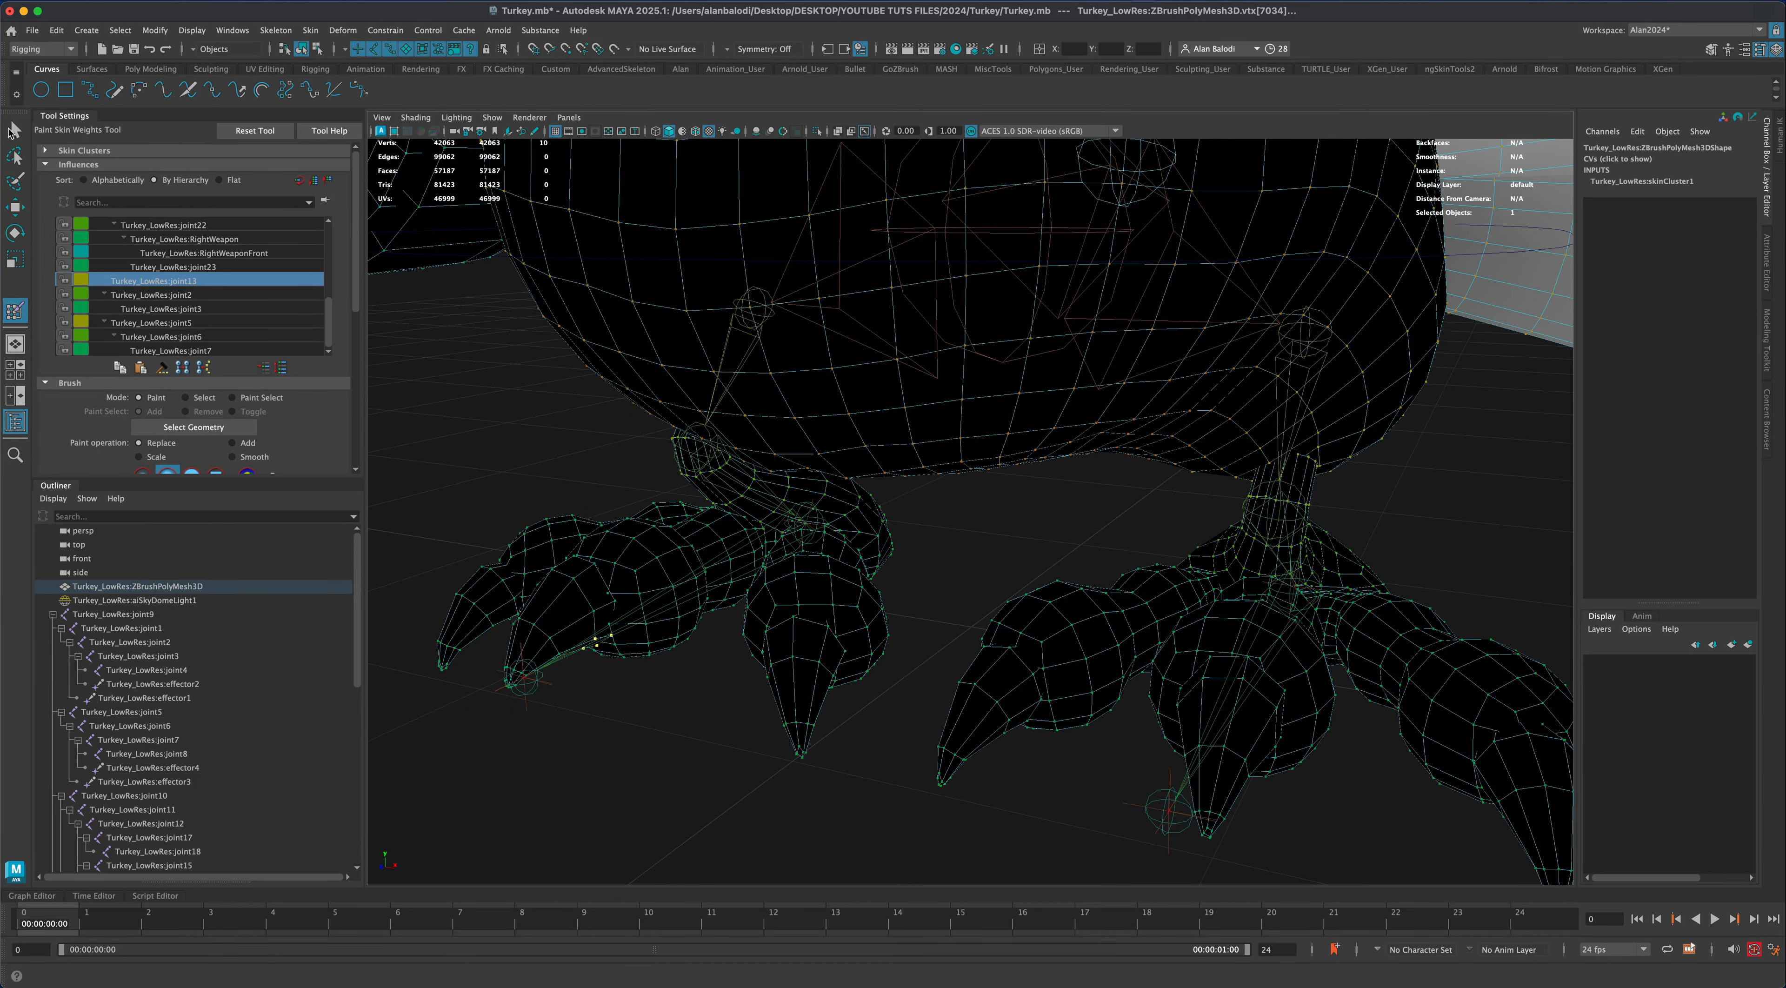
{"action": "key", "text": "6"}
{"action": "key", "text": "q"}
{"action": "left_click", "coordinate": [700, 762]}
{"action": "scroll", "coordinate": [699, 772], "scroll_direction": "down", "scroll_amount": 3}
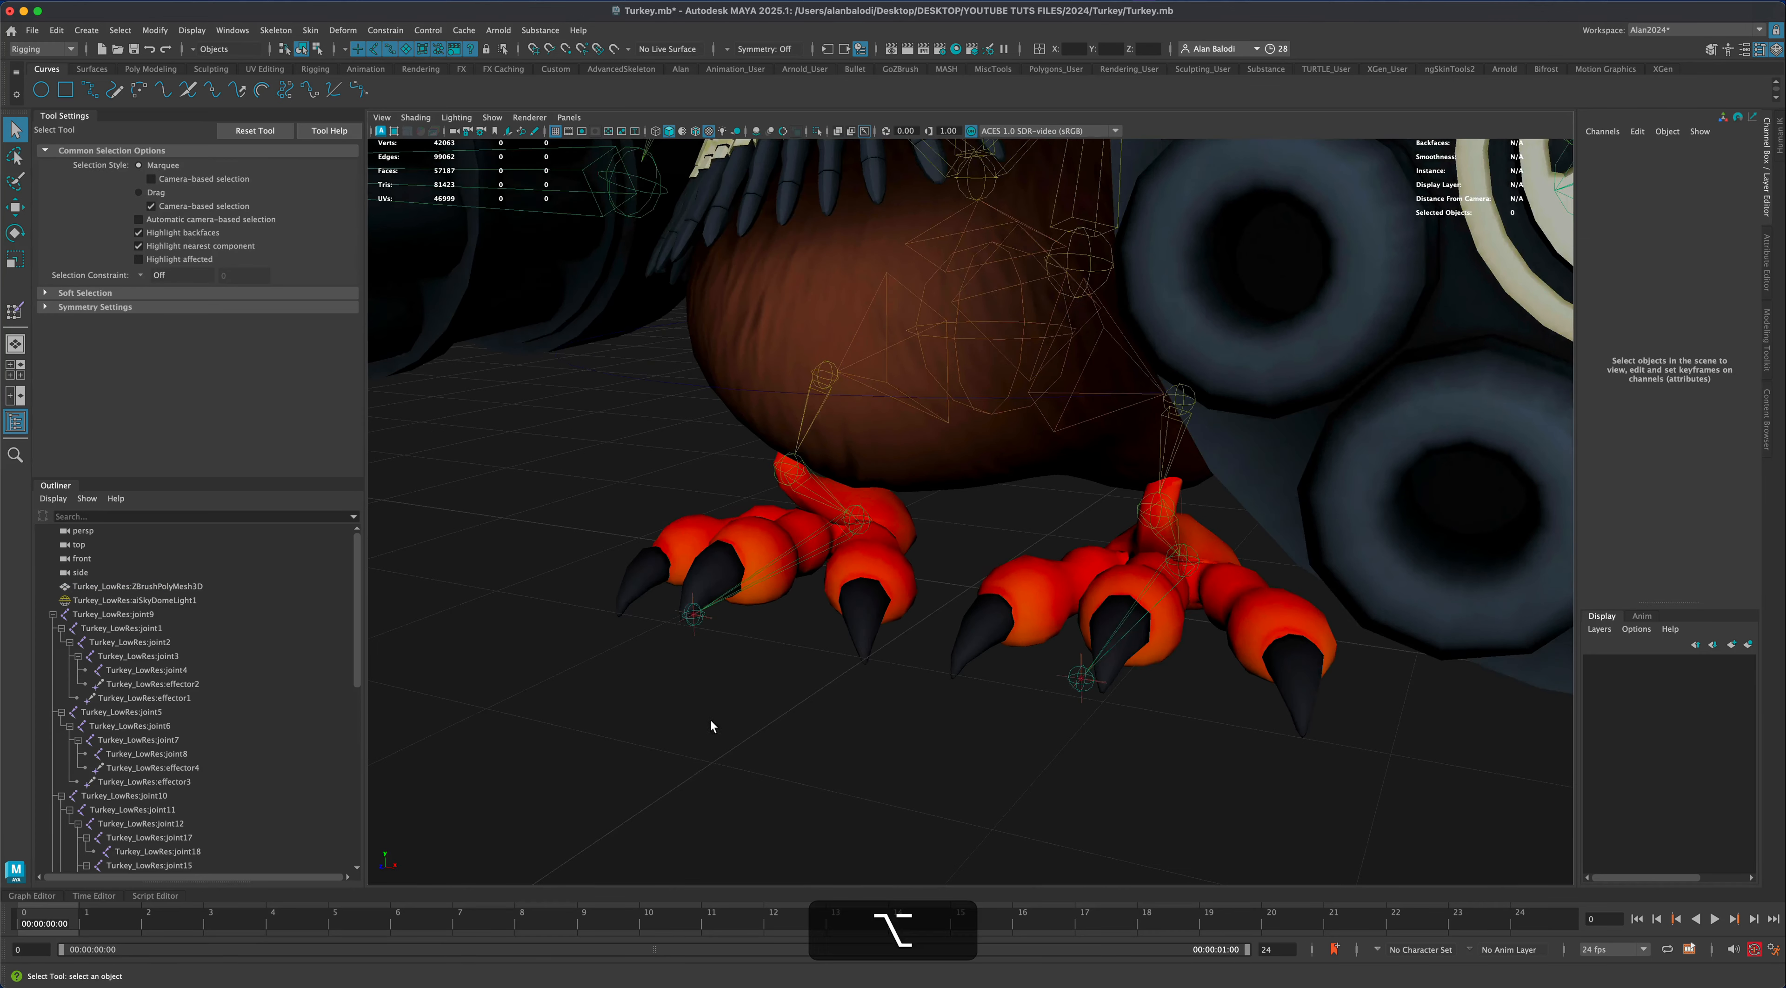
{"action": "left_click_drag", "start_coordinate": [710, 721], "coordinate": [720, 590], "text": "alt"}
{"action": "right_click_drag", "start_coordinate": [721, 572], "coordinate": [783, 552]}
{"action": "right_click_drag", "start_coordinate": [683, 524], "coordinate": [633, 447]}
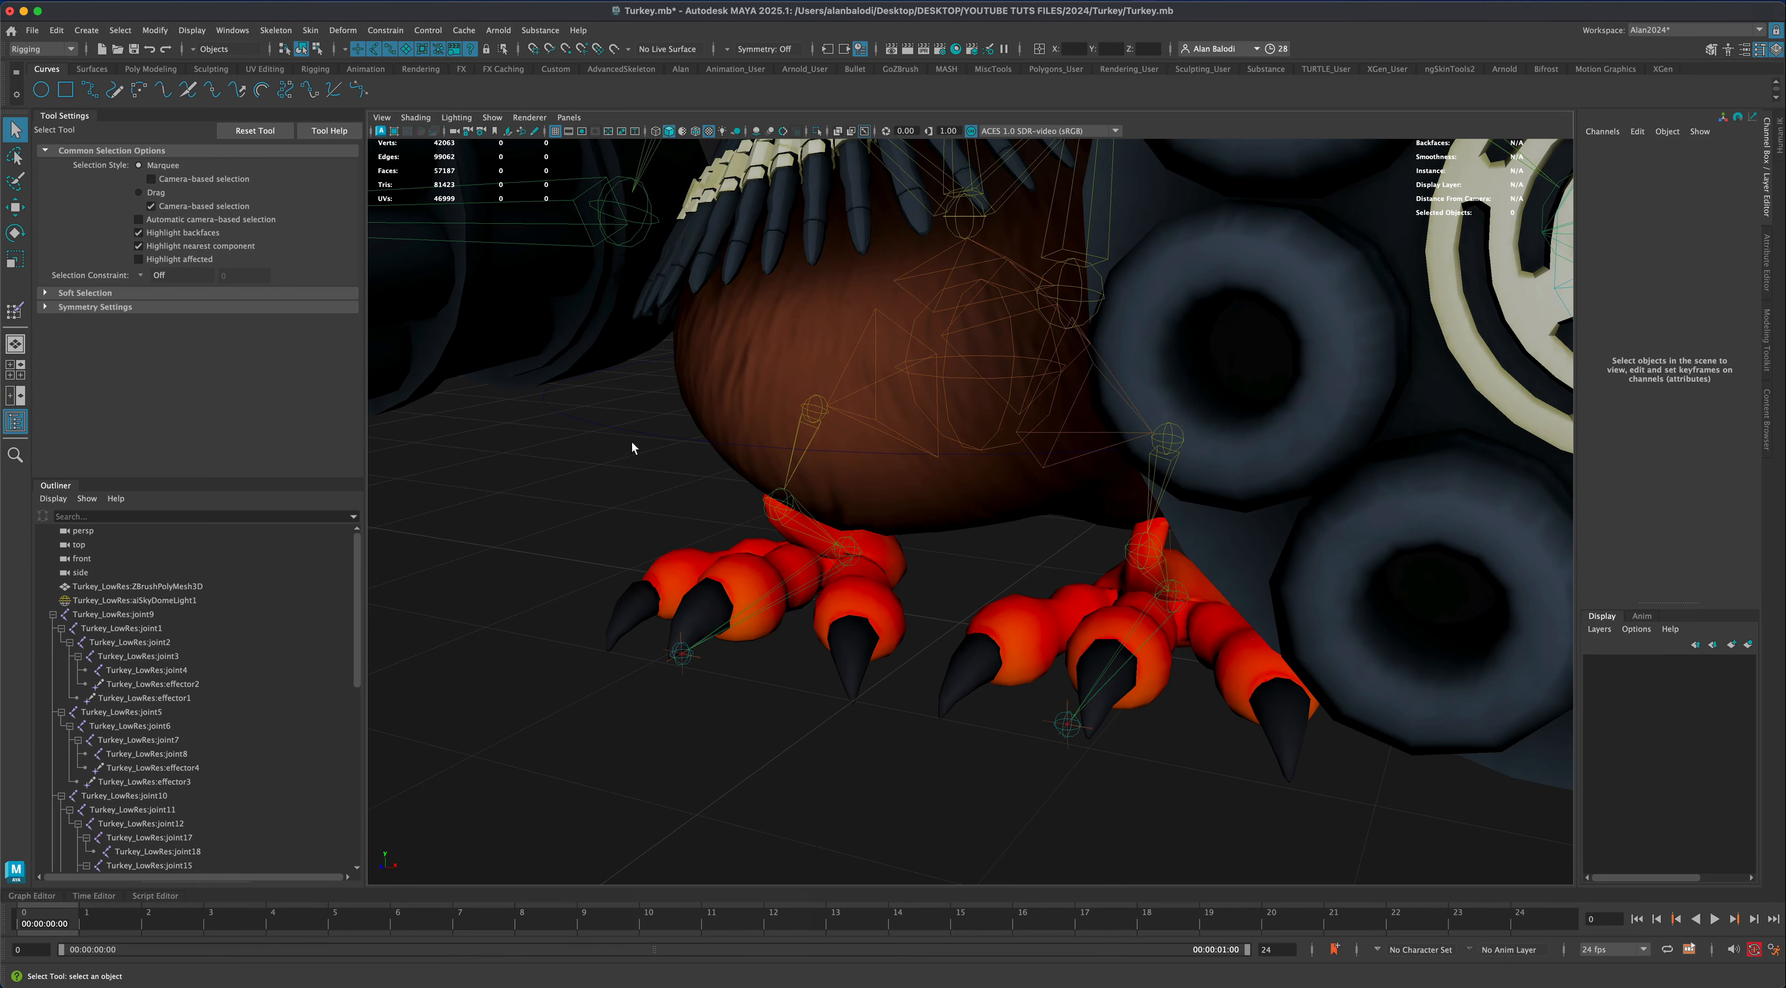
Move the circle control along Y to test the repaired claw weights, and undo the move
{"action": "left_click", "coordinate": [628, 441]}
{"action": "left_click", "coordinate": [17, 210]}
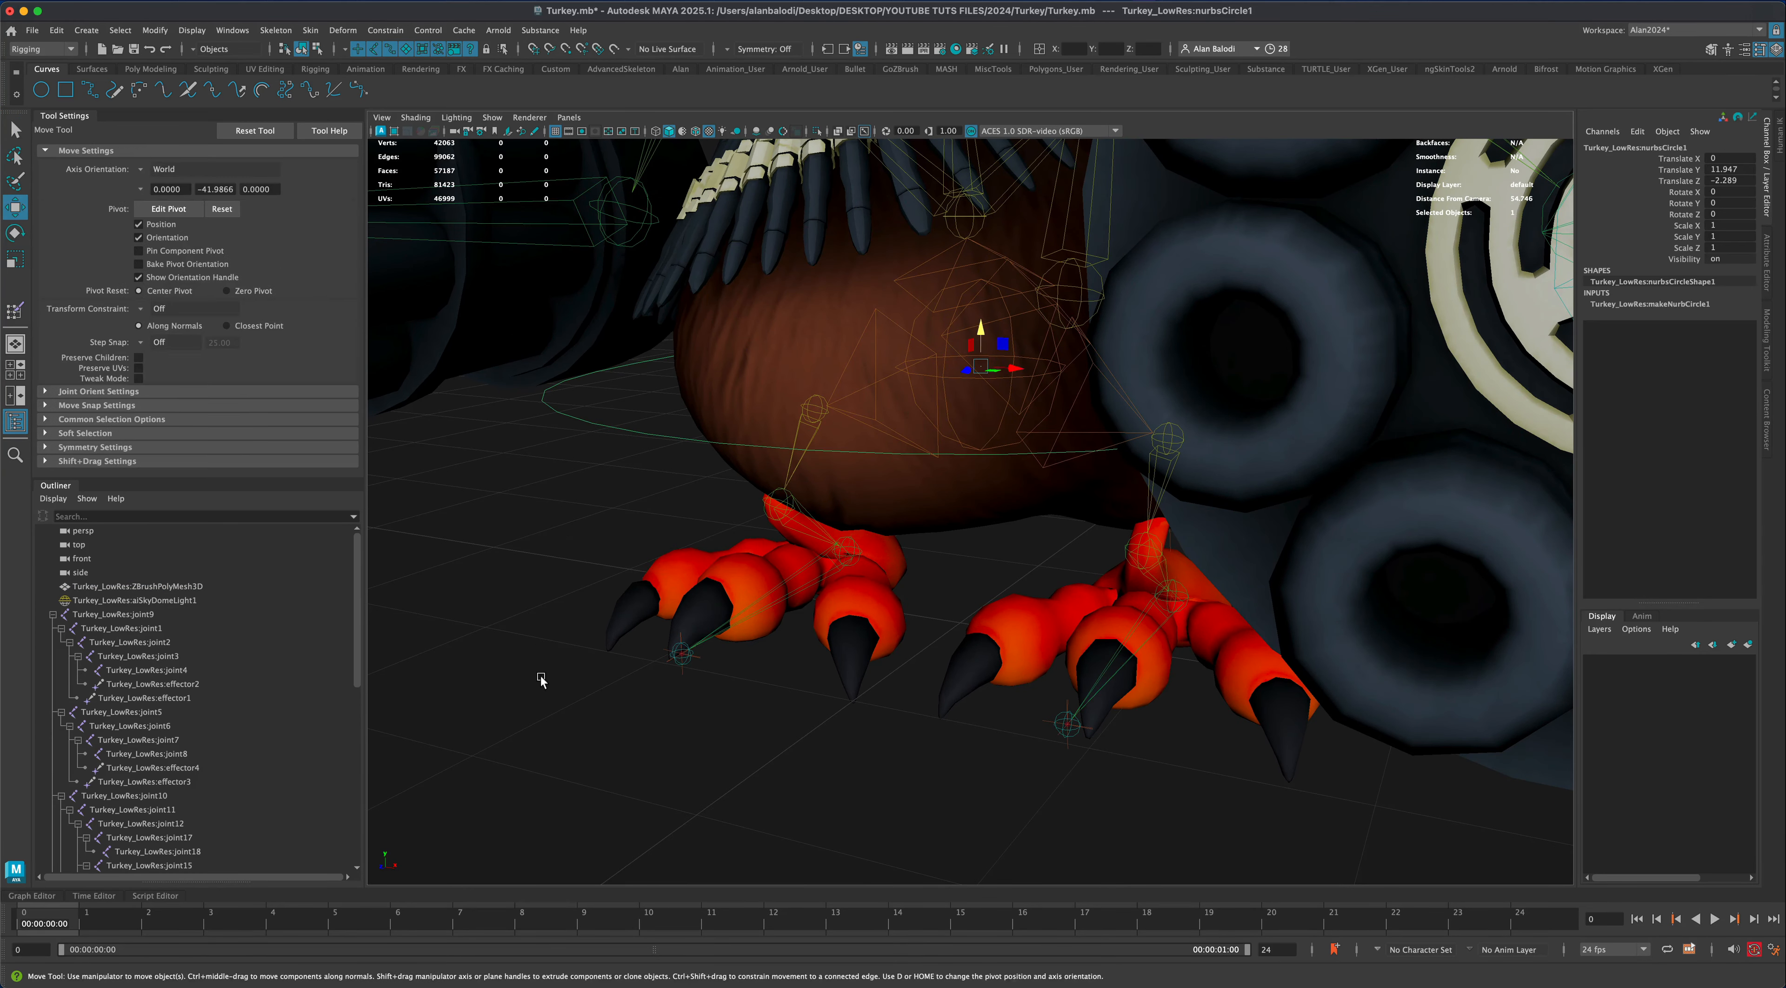
{"action": "scroll", "coordinate": [1044, 480], "scroll_direction": "down", "scroll_amount": 4}
{"action": "left_click_drag", "start_coordinate": [976, 384], "coordinate": [1038, 378]}
{"action": "key", "text": "super+z"}
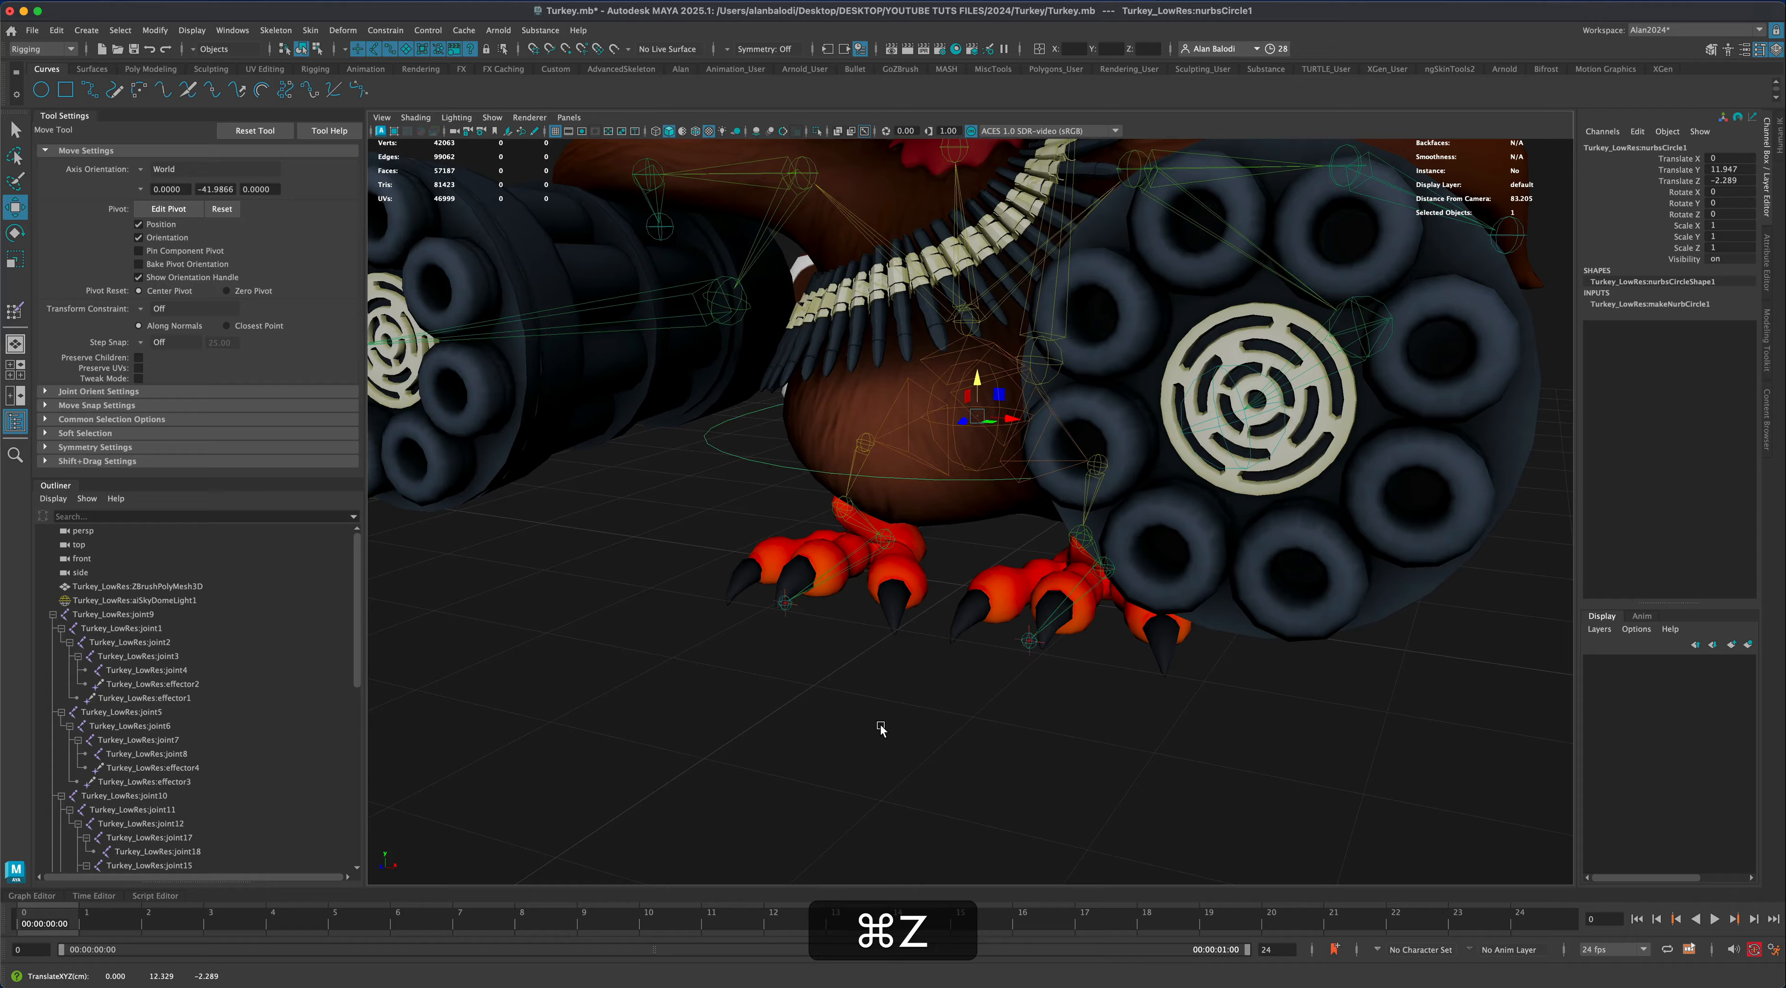
Position the circle control at about 13.77 on Y so the turkey stands in a slightly lowered pose
{"action": "scroll", "coordinate": [881, 727], "scroll_direction": "down", "scroll_amount": 5}
{"action": "left_click_drag", "start_coordinate": [880, 727], "coordinate": [841, 764], "text": "alt"}
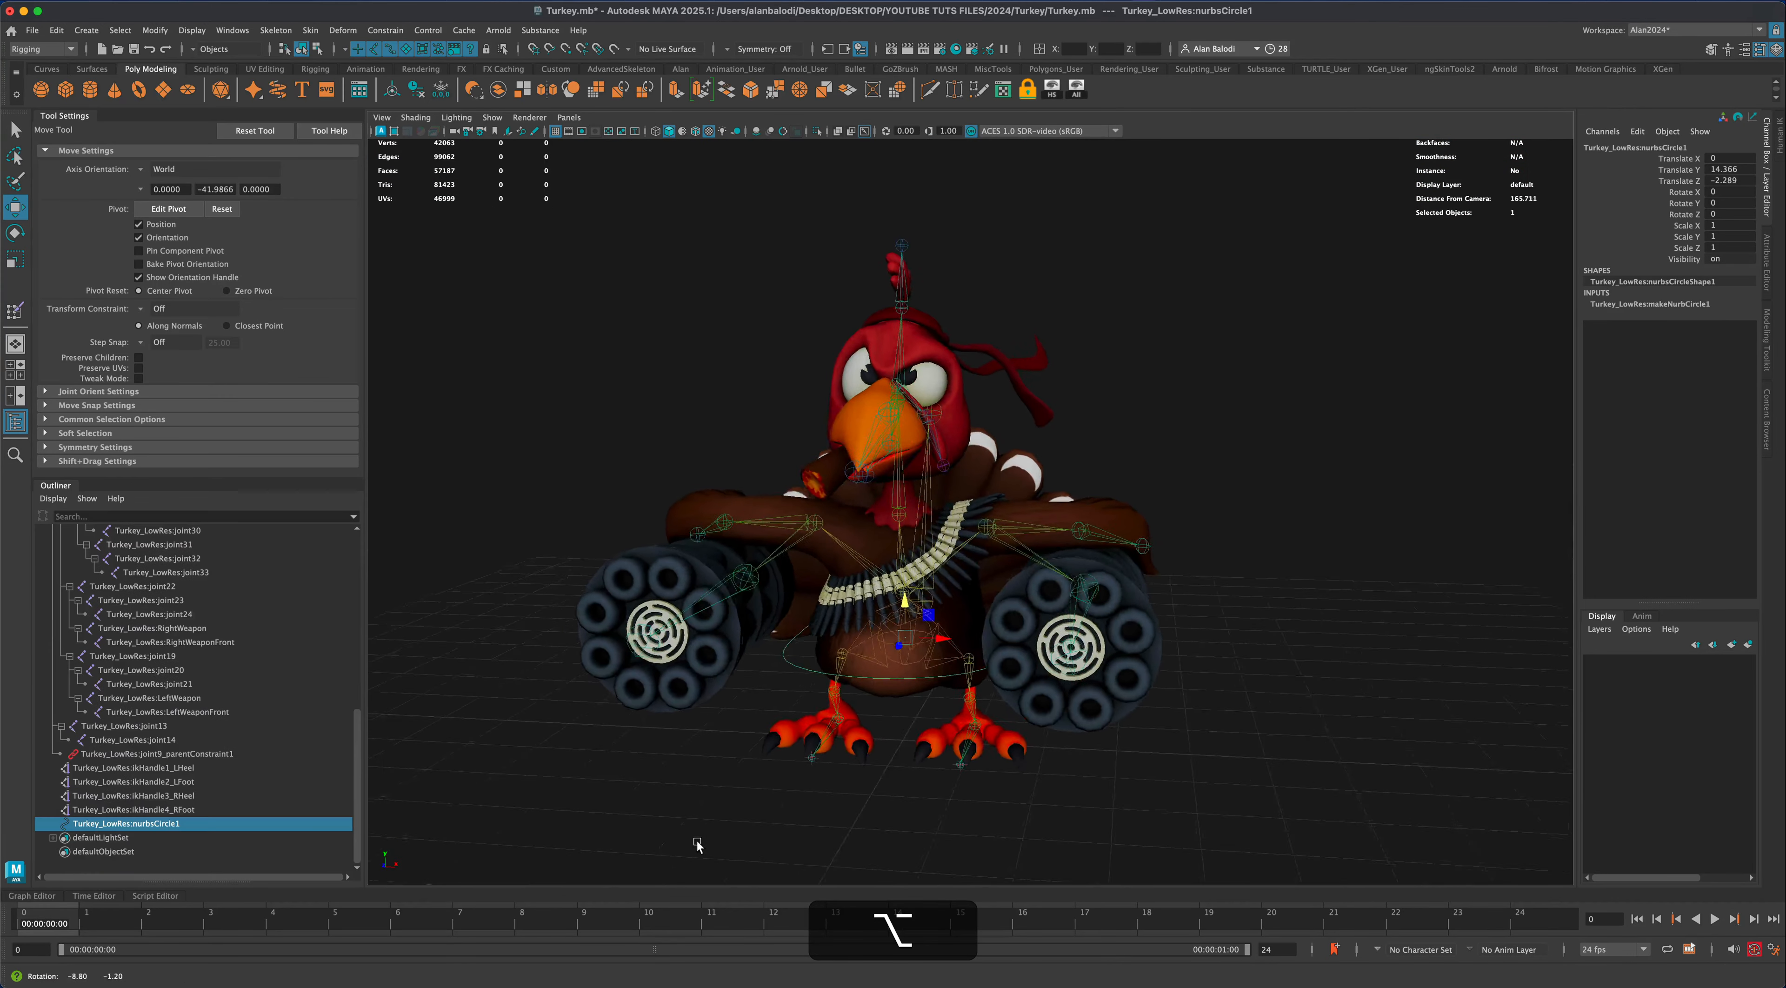
{"action": "left_click_drag", "start_coordinate": [698, 841], "coordinate": [766, 703], "text": "alt"}
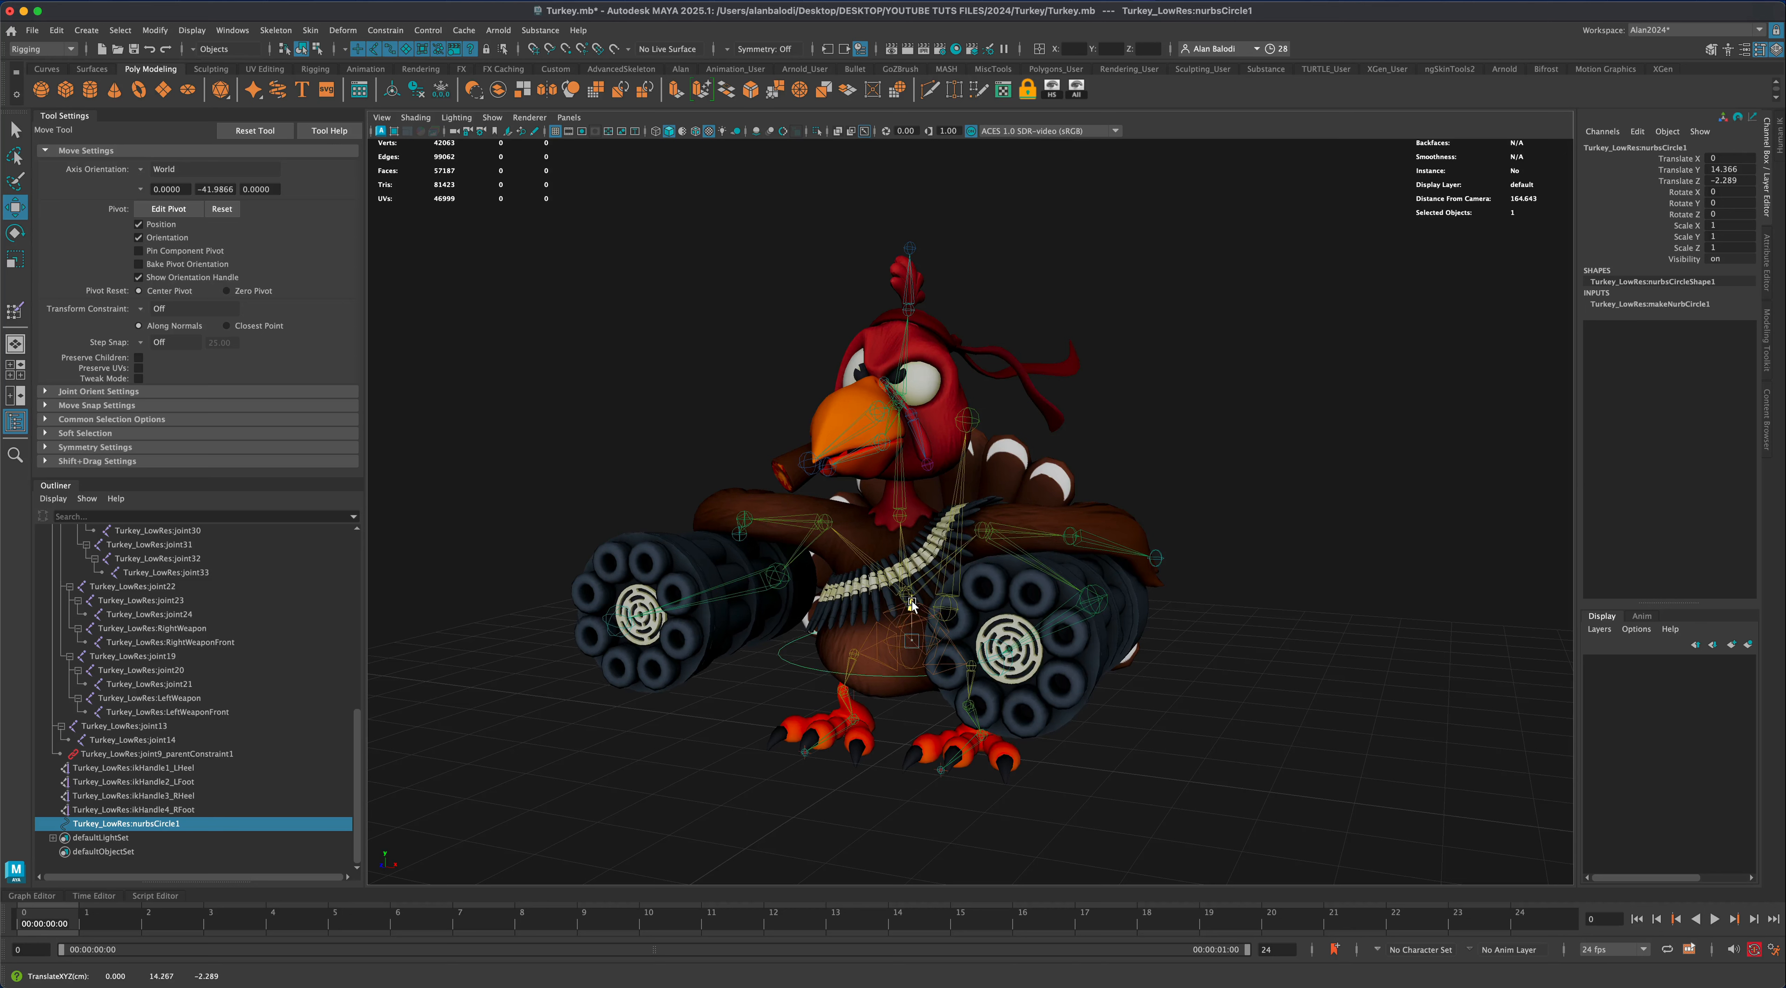
{"action": "left_click_drag", "start_coordinate": [911, 602], "coordinate": [911, 607]}
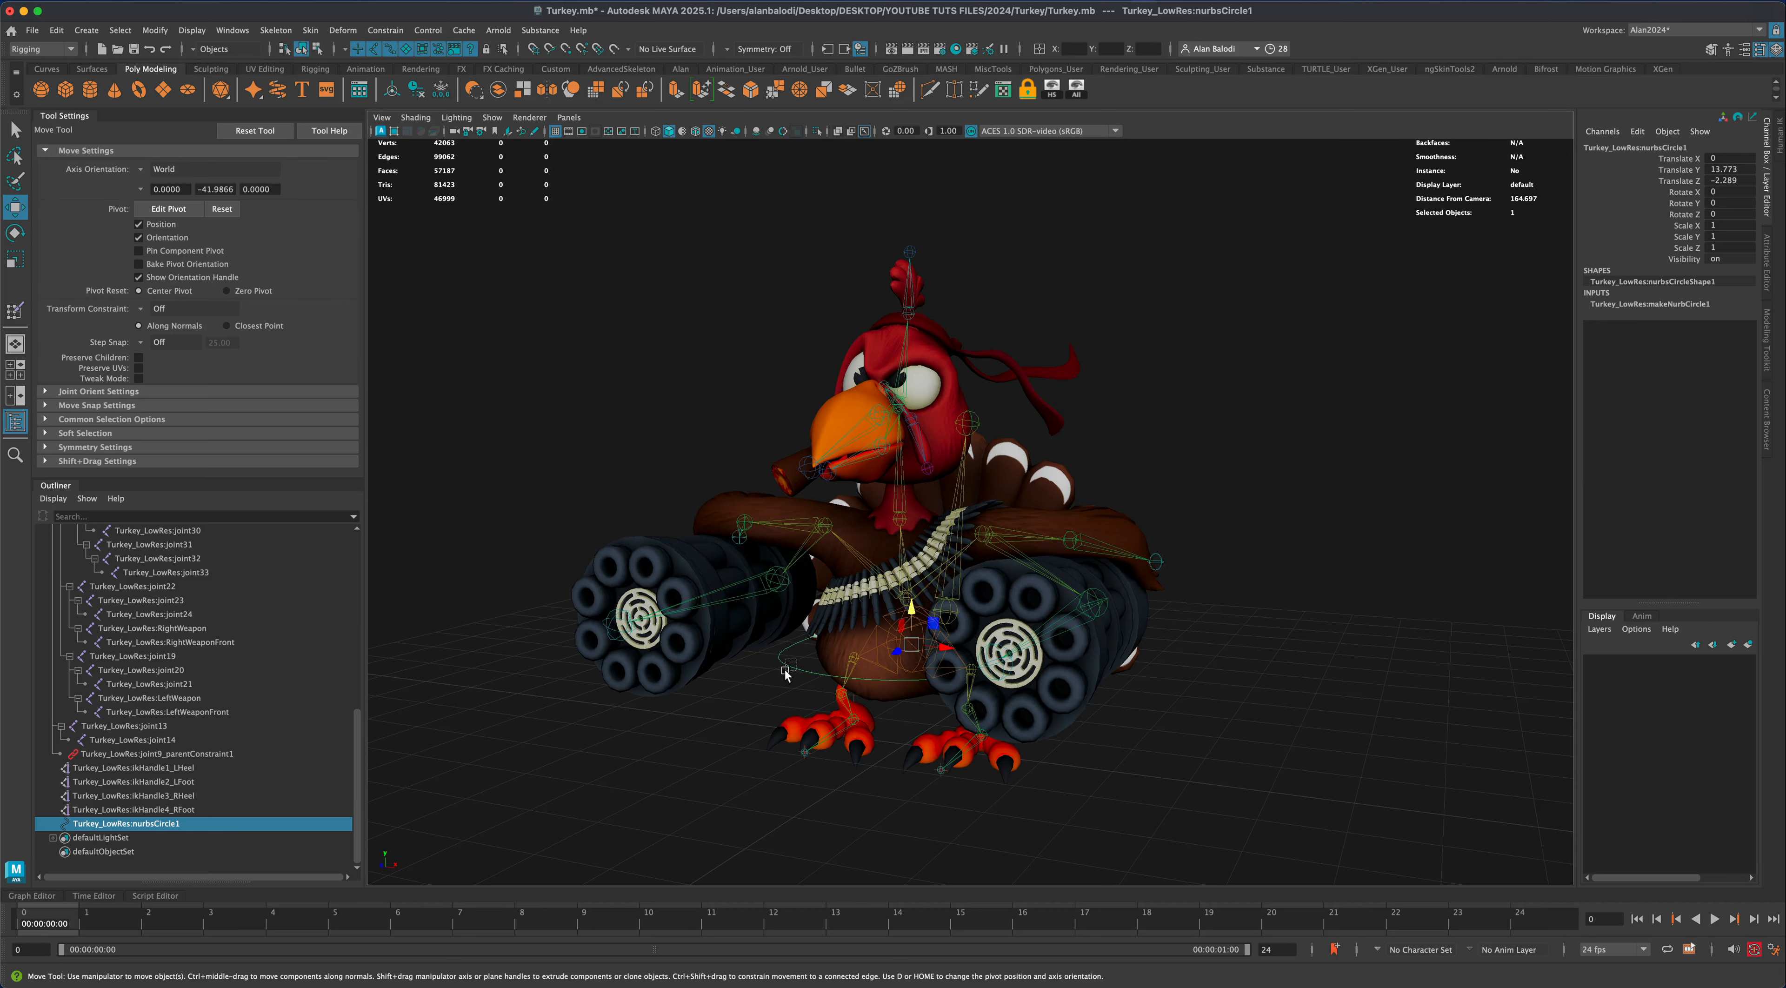
Set keyframes on the circle control's lowered pose at frames 0 and 24
{"action": "key", "text": "s"}
{"action": "left_click_drag", "start_coordinate": [38, 924], "coordinate": [1534, 920]}
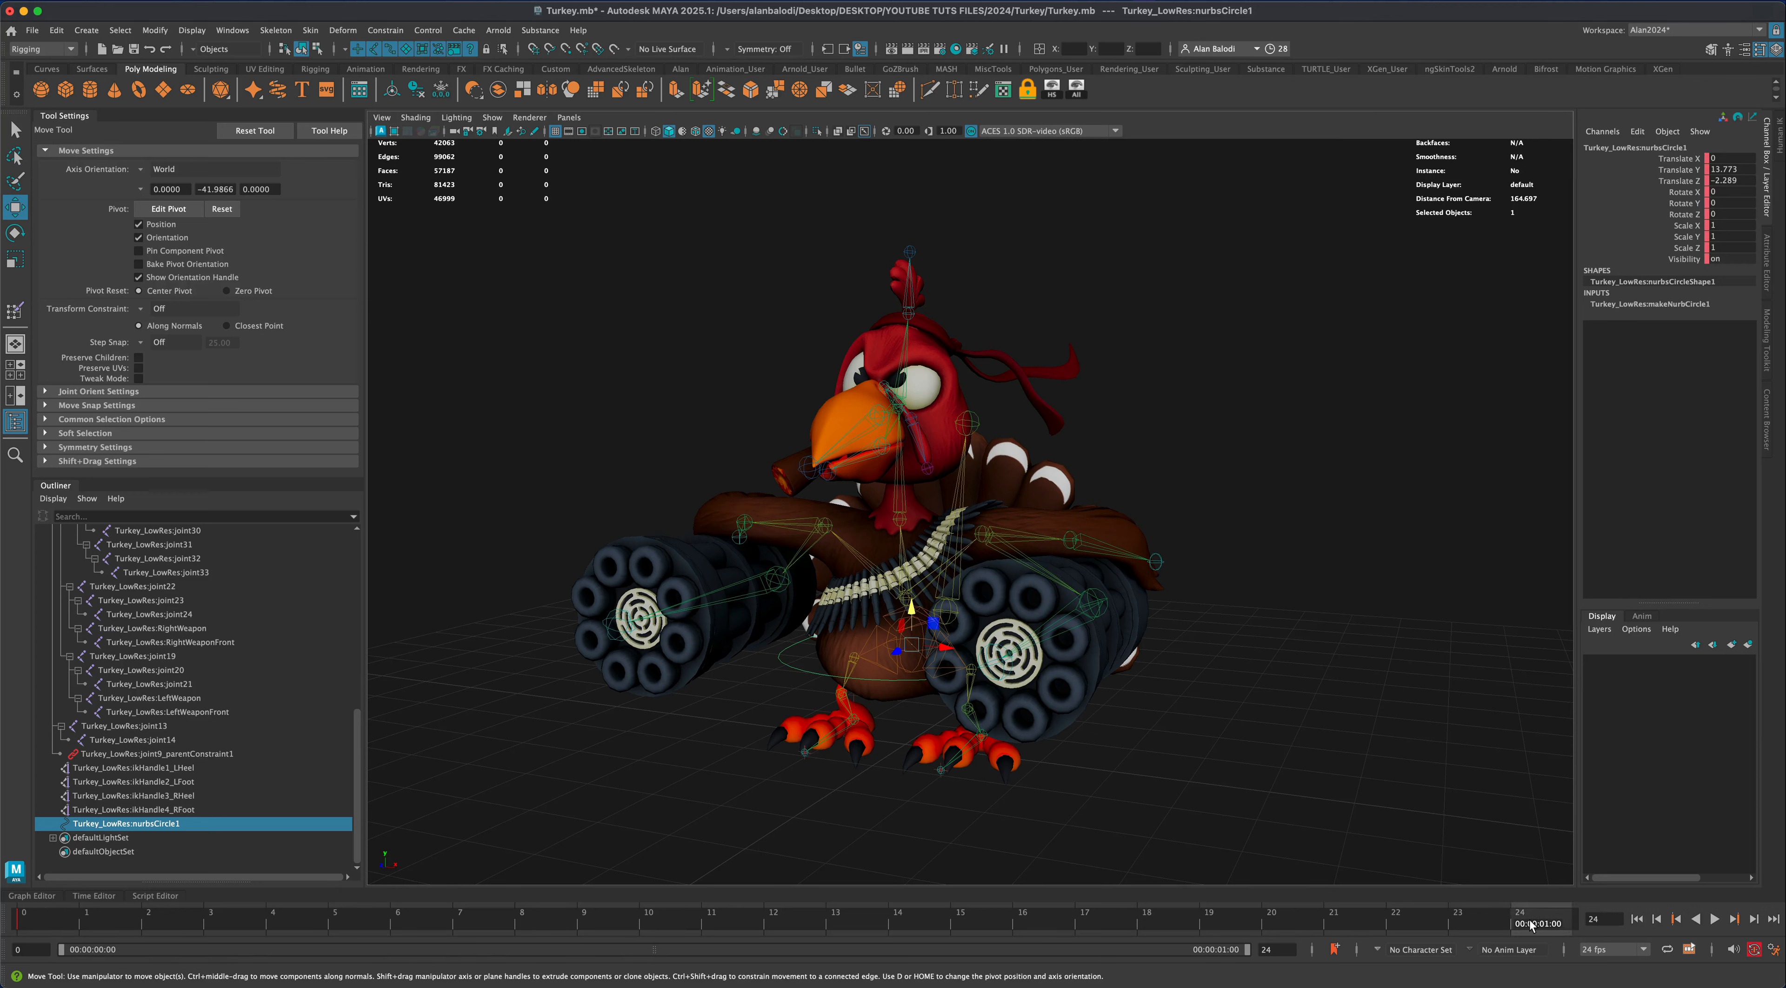
{"action": "key", "text": "s"}
Key the circle control at frame 12 and raise it to about 15.94 on Y
{"action": "left_click_drag", "start_coordinate": [1513, 921], "coordinate": [778, 923]}
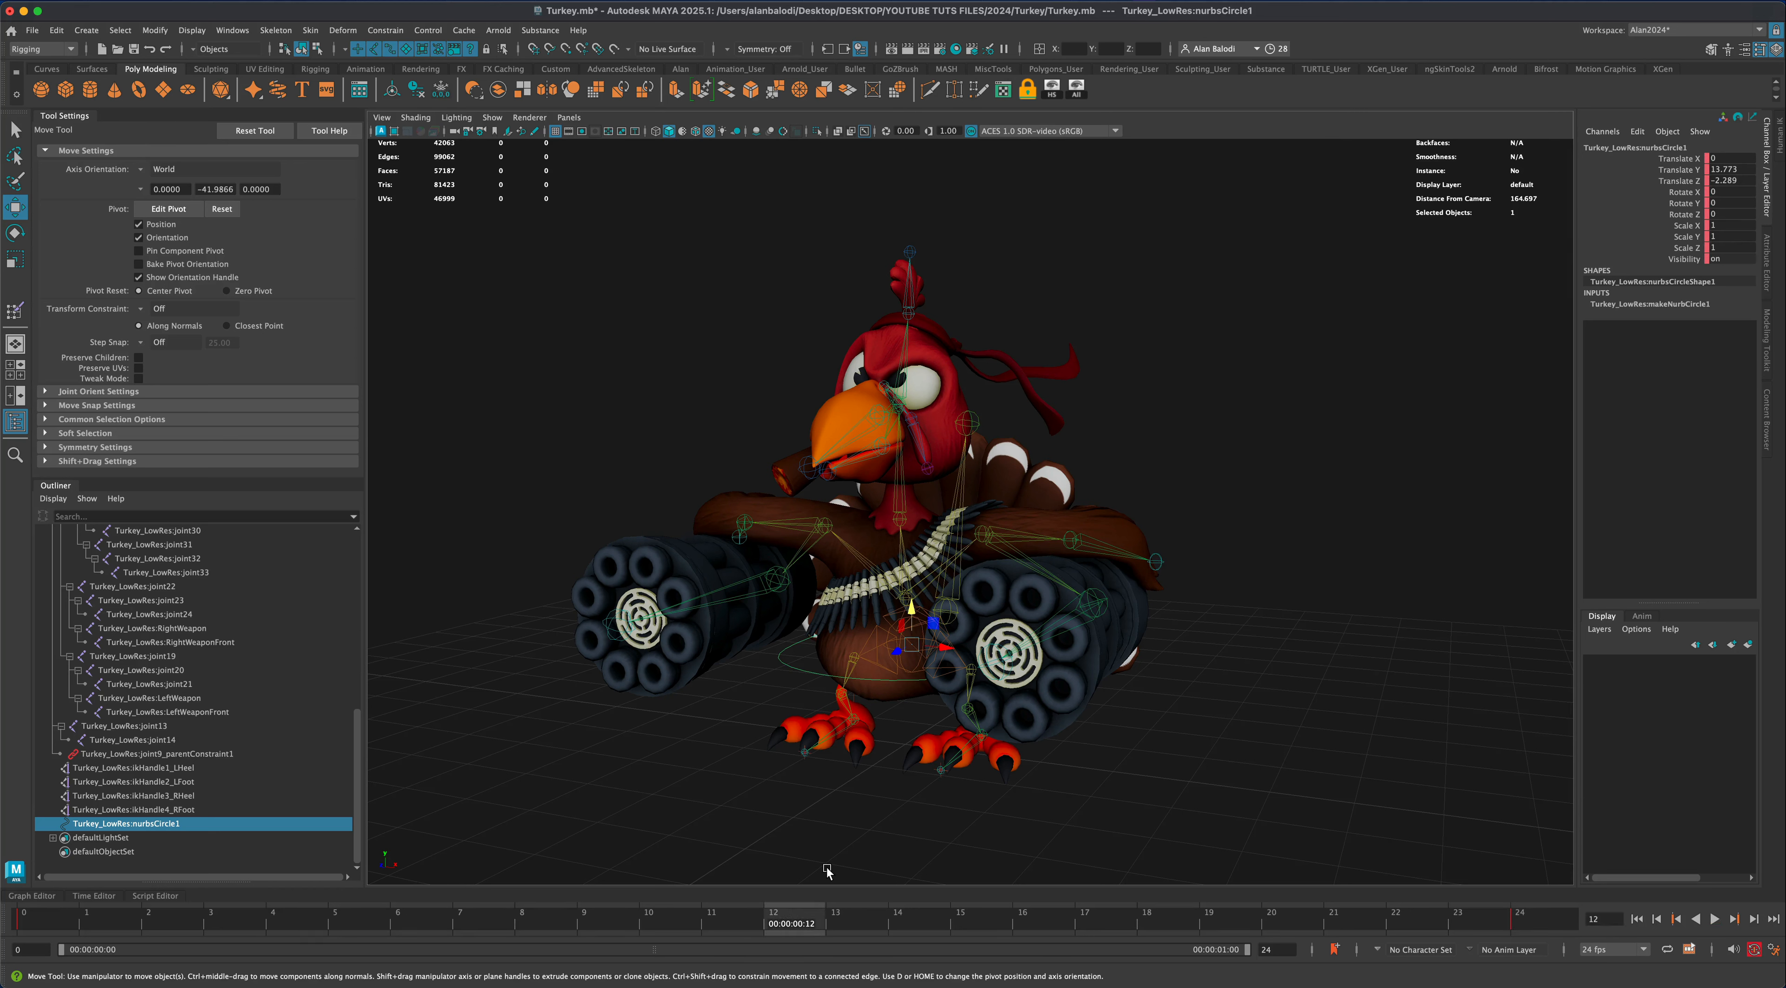
{"action": "key", "text": "s"}
{"action": "left_click_drag", "start_coordinate": [912, 610], "coordinate": [930, 598]}
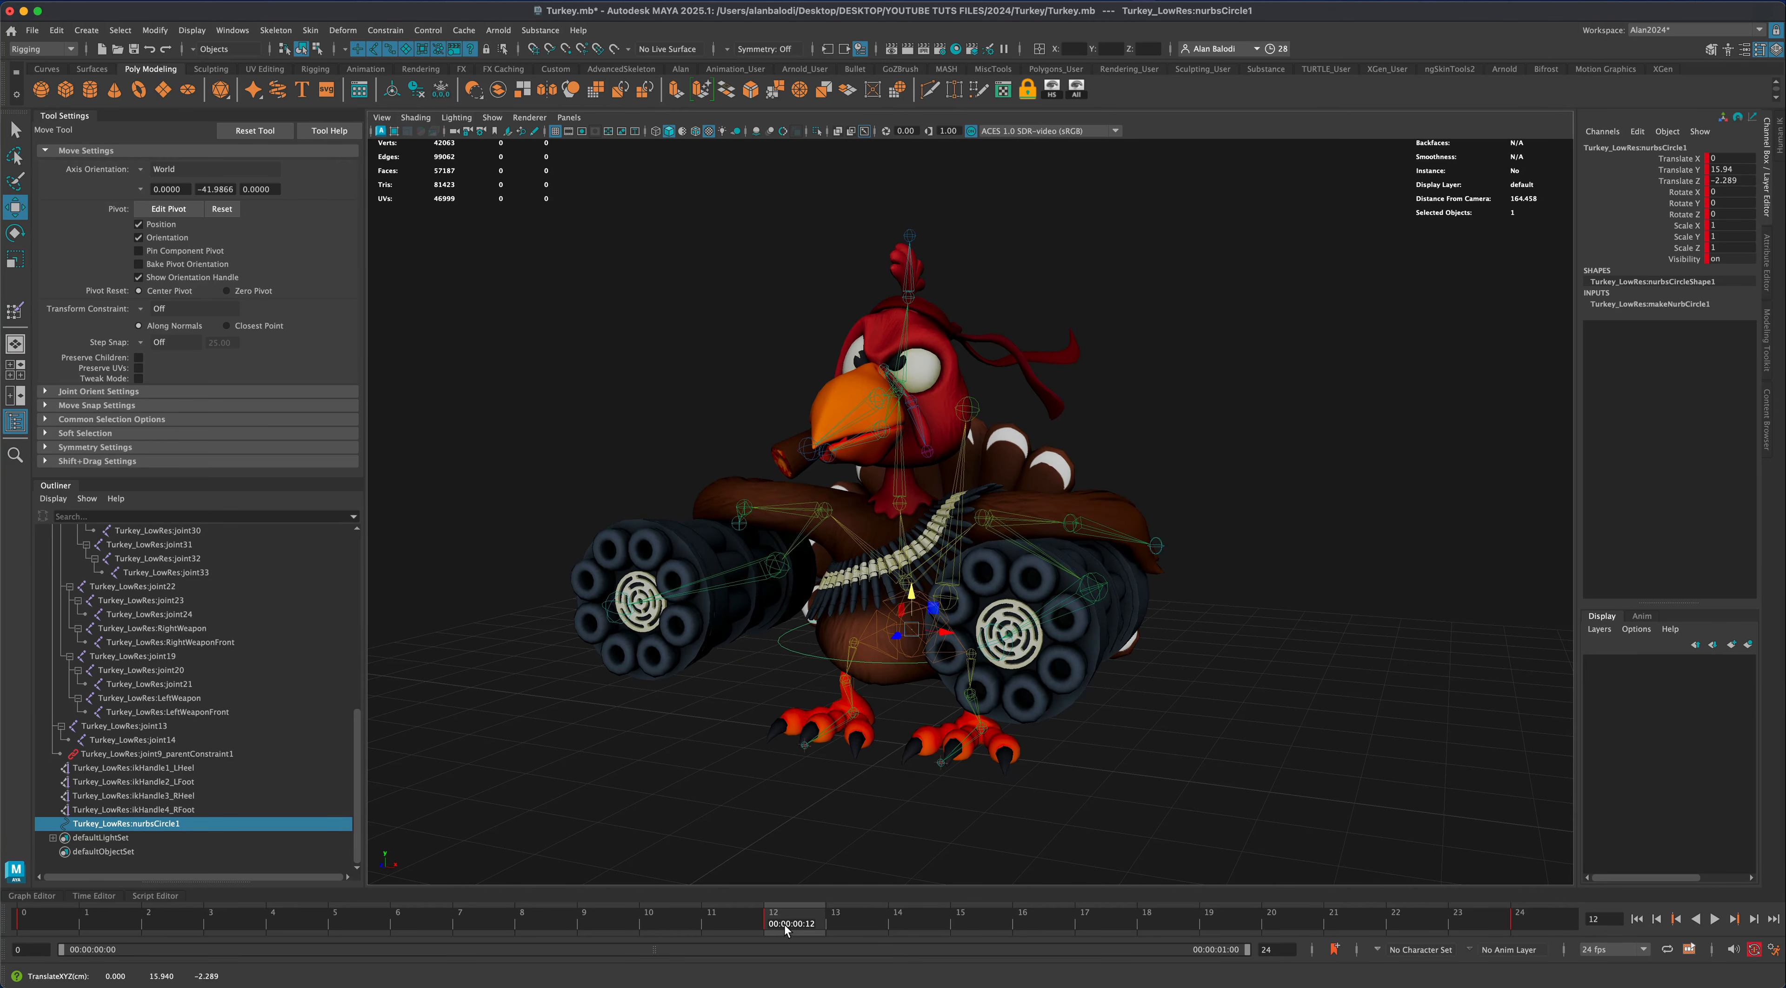
Play back the up-and-down body animation, stop it, and start the playback again
{"action": "key", "text": "alt+v"}
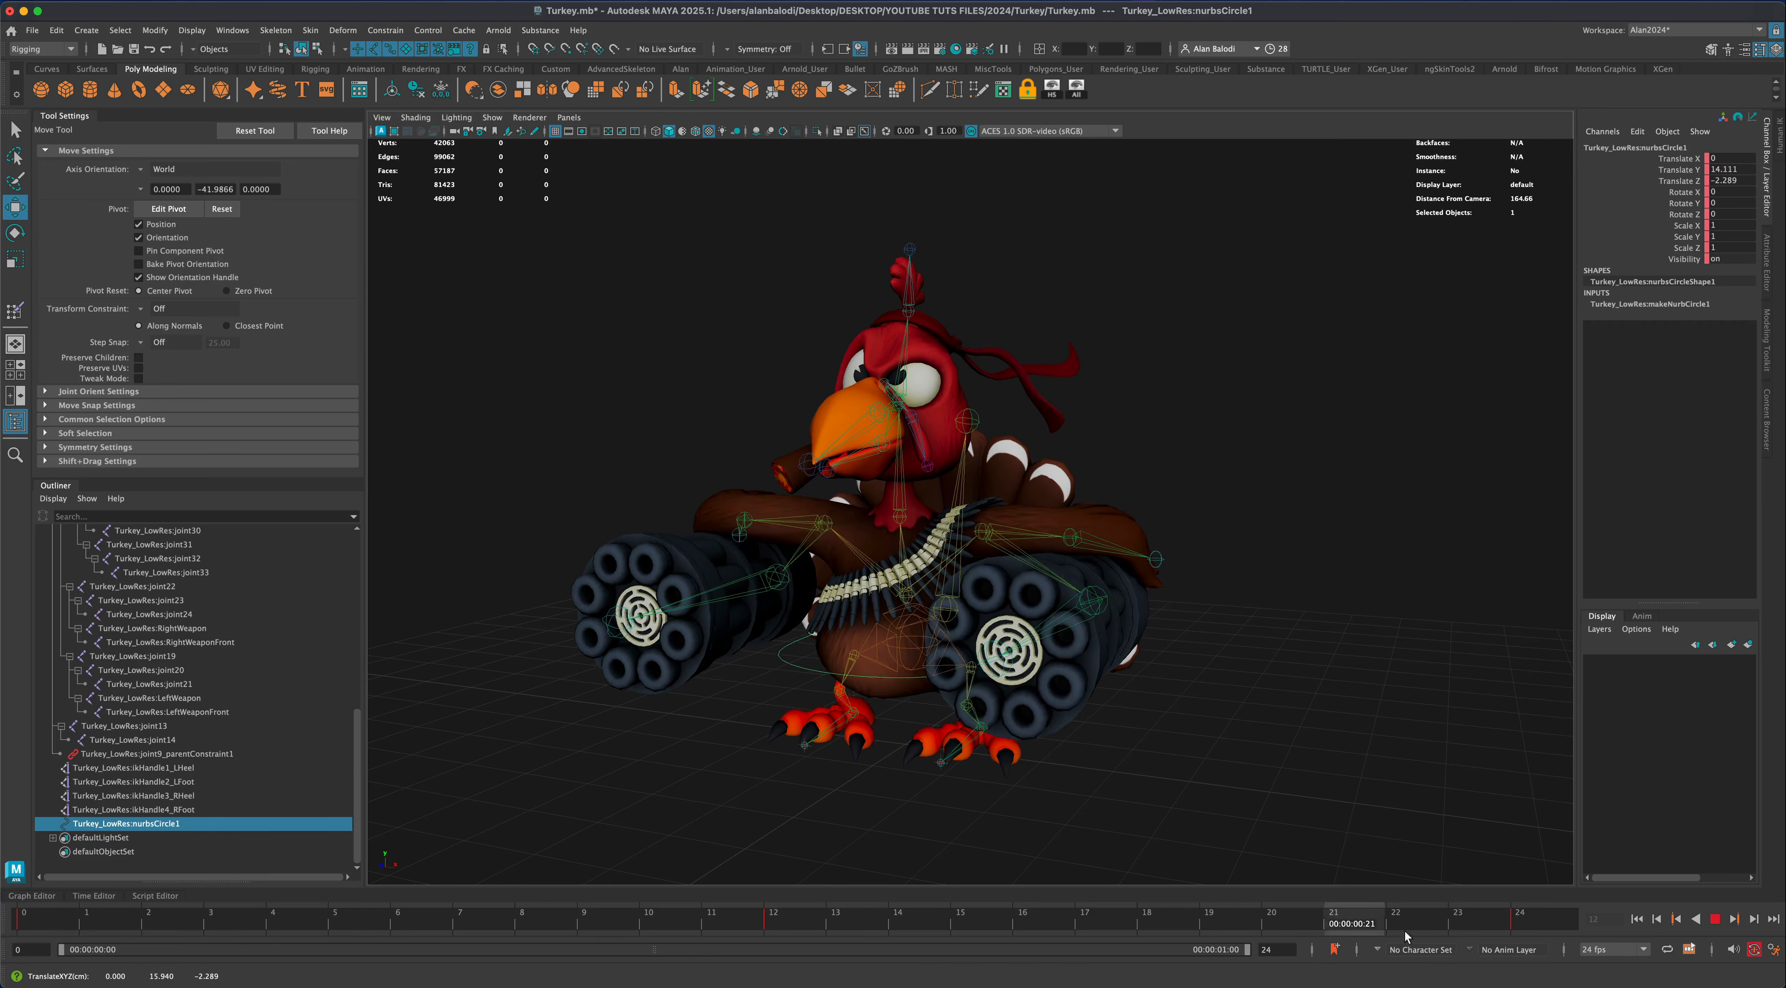
{"action": "key", "text": "Escape"}
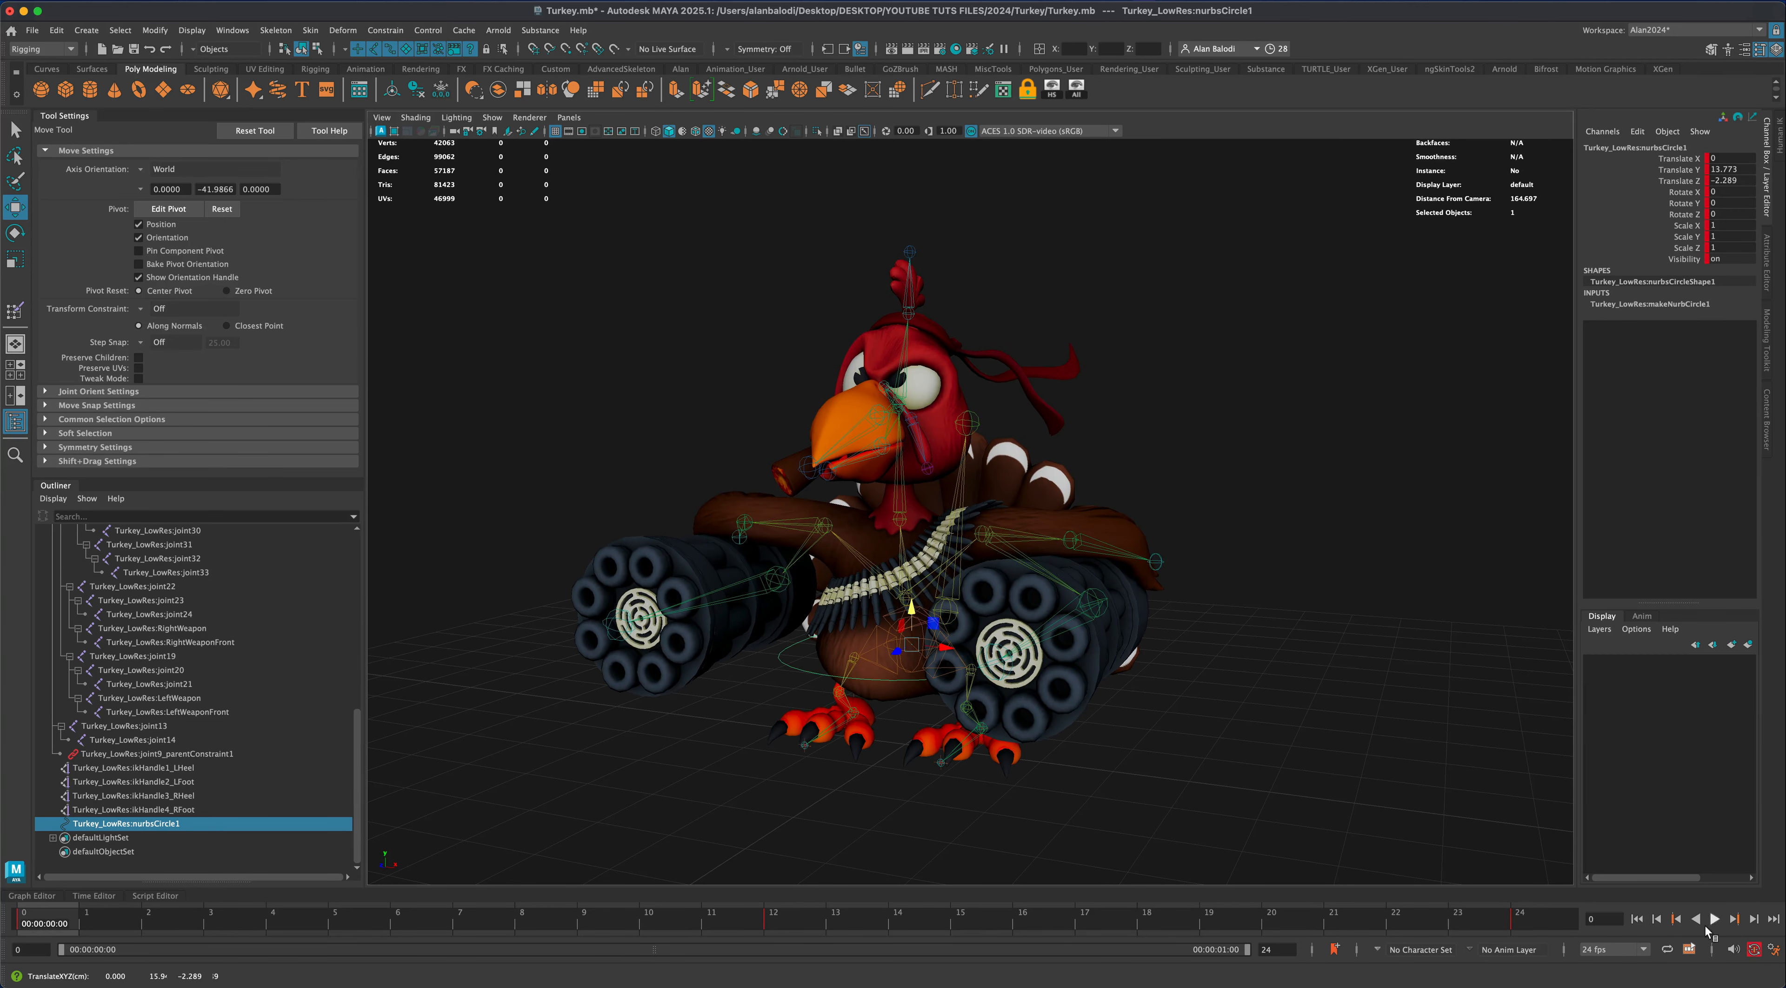
{"action": "left_click", "coordinate": [1714, 919]}
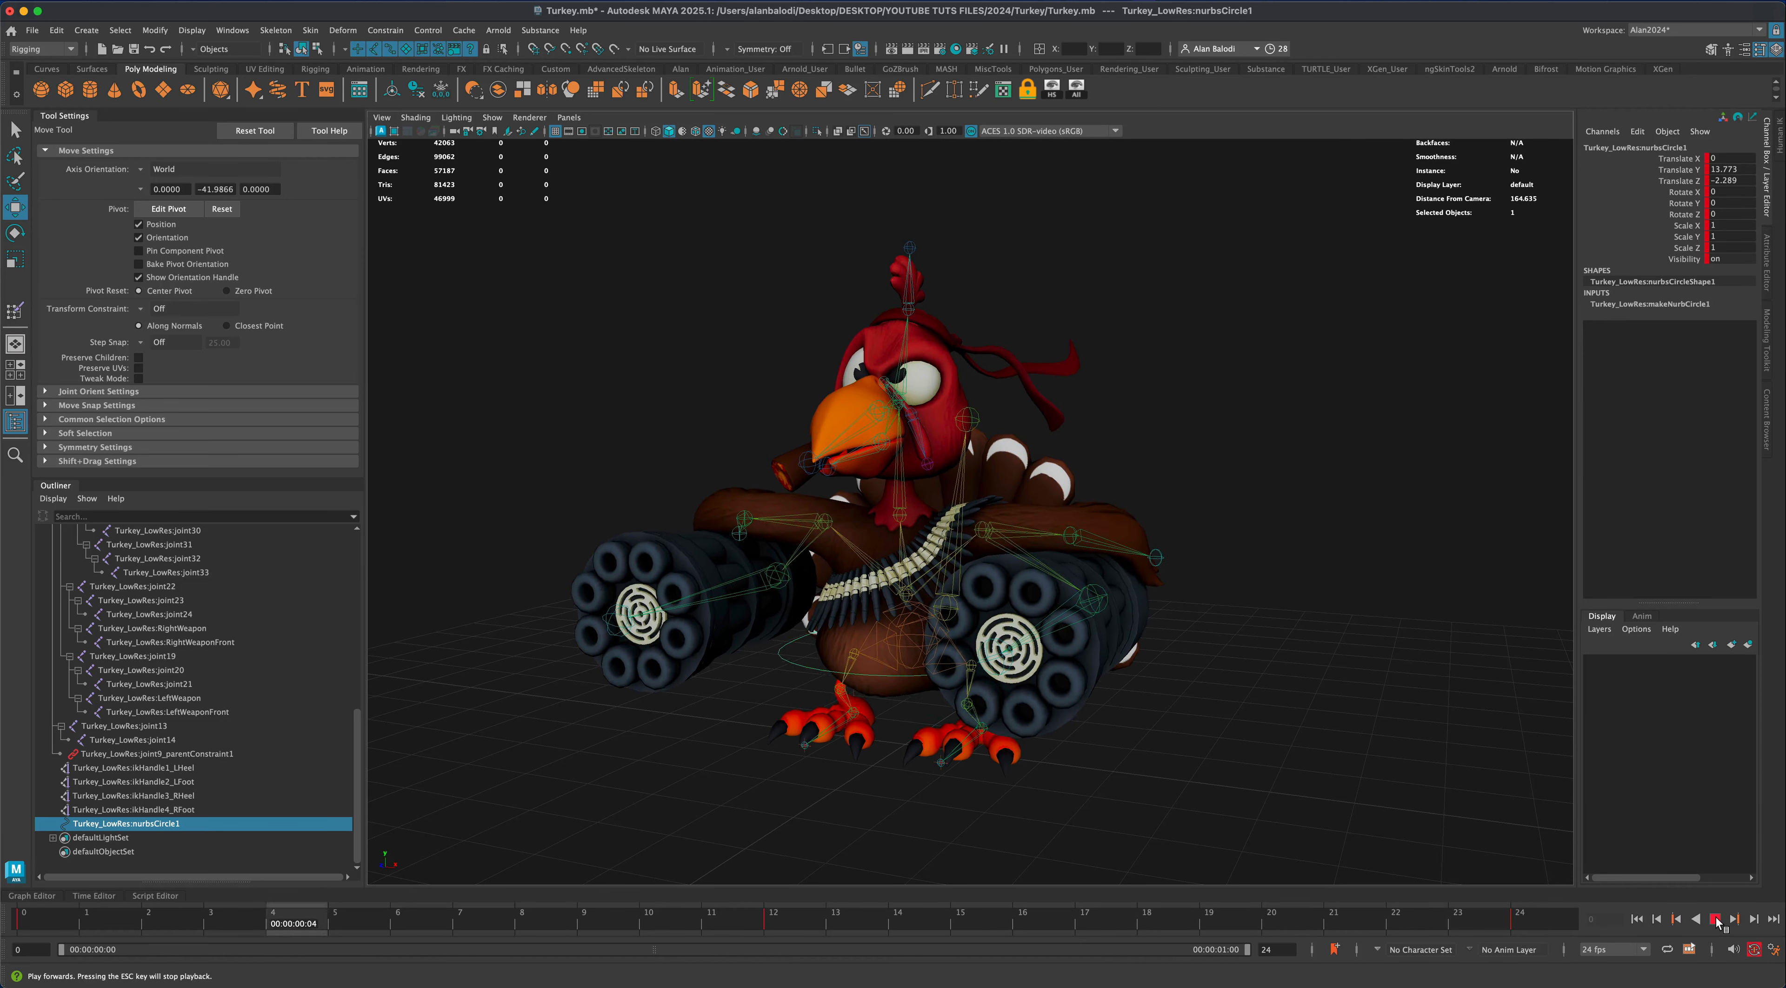
Stop playback, set the playback speed to 24 fps x 1 in the Time Slider preferences, and save them
{"action": "left_click", "coordinate": [1715, 919]}
{"action": "left_click", "coordinate": [1772, 951]}
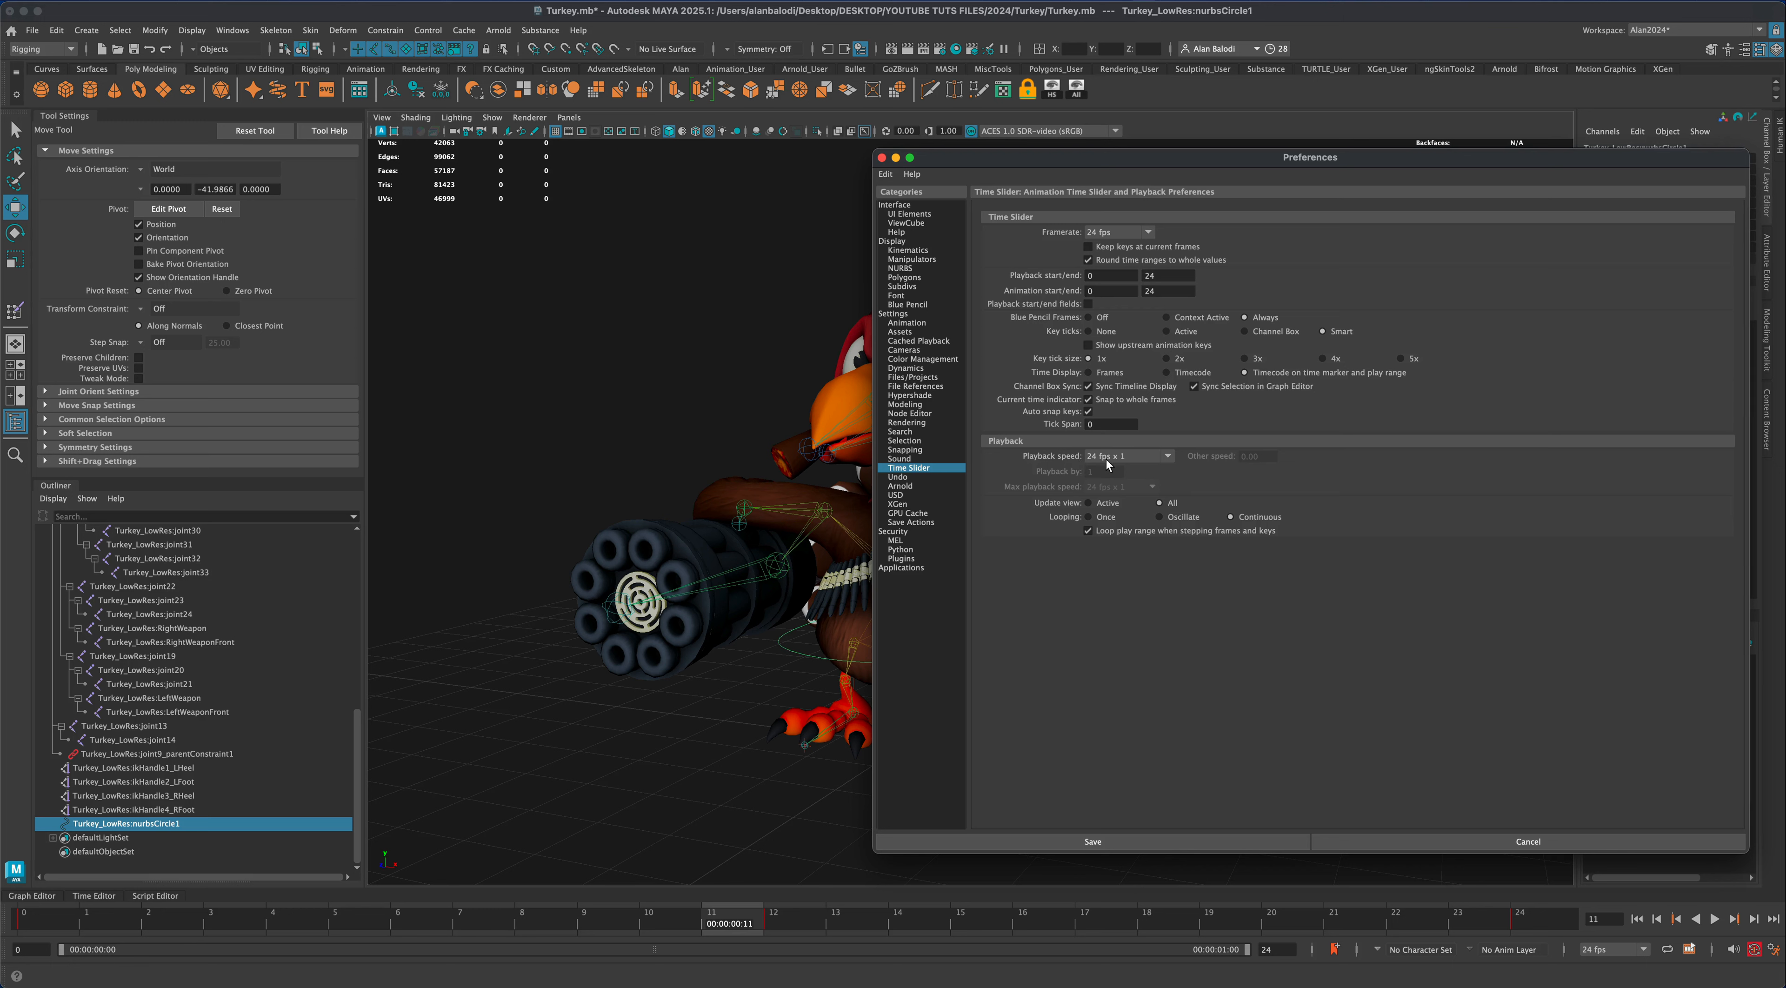
{"action": "left_click", "coordinate": [1170, 460]}
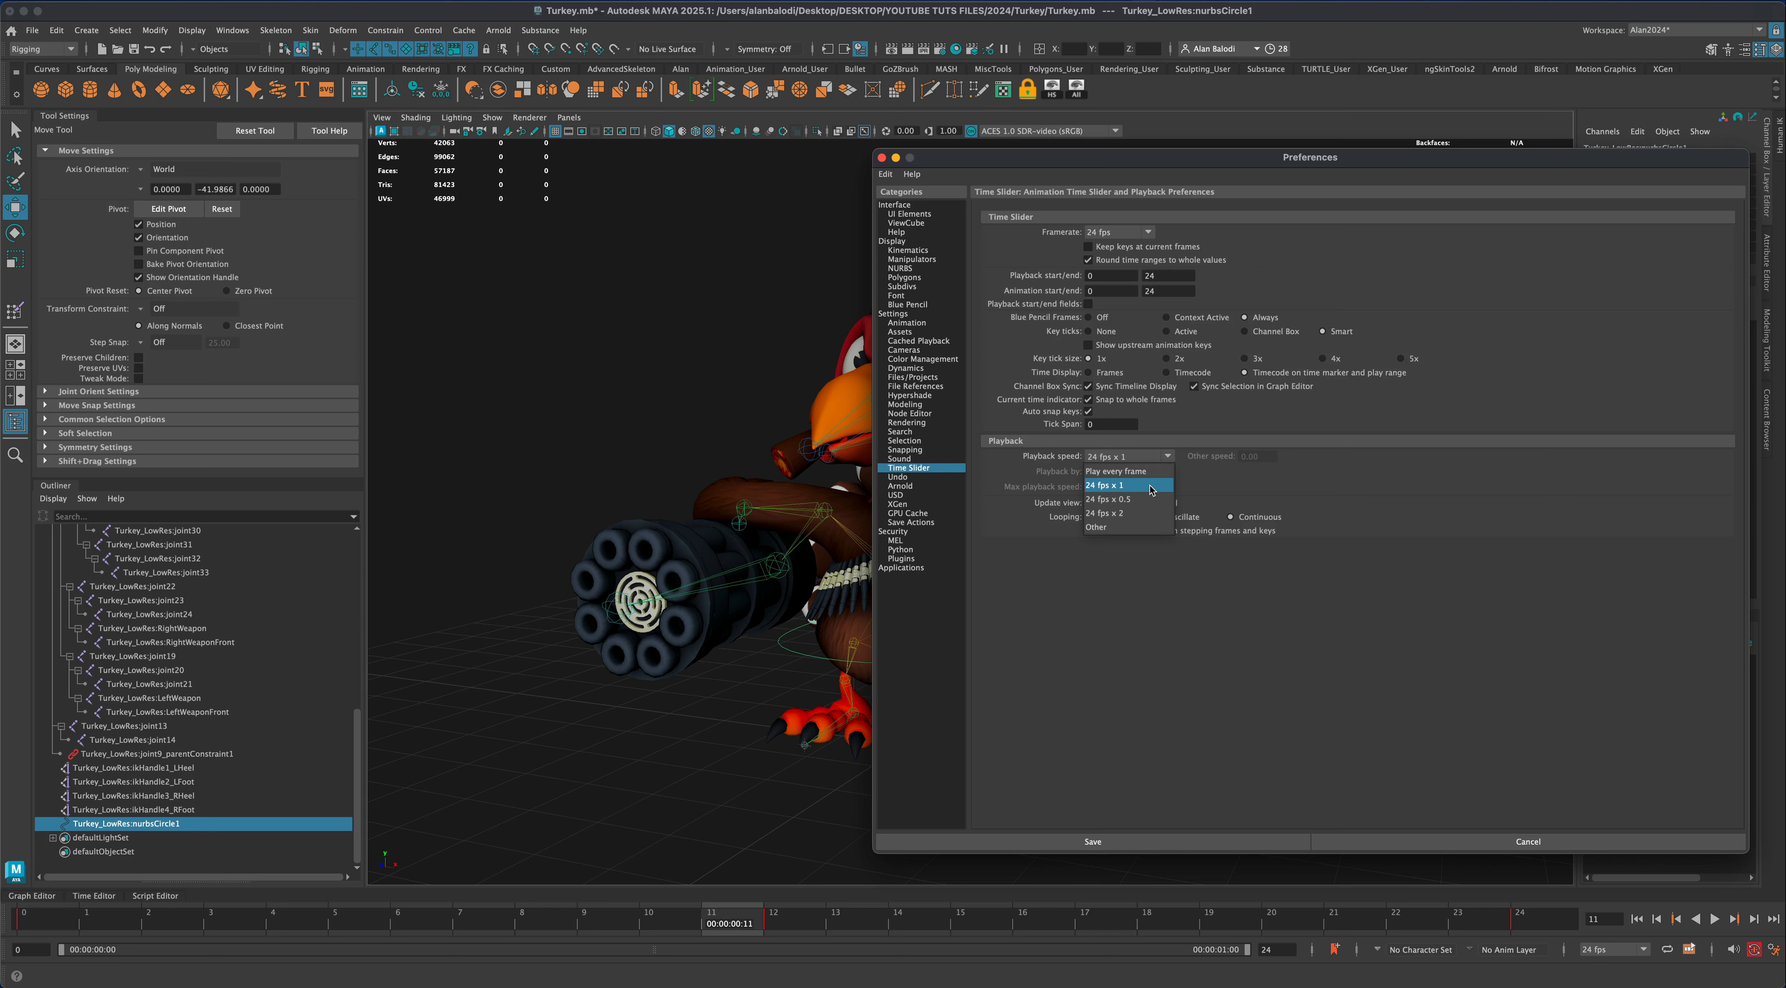
{"action": "left_click", "coordinate": [1151, 486]}
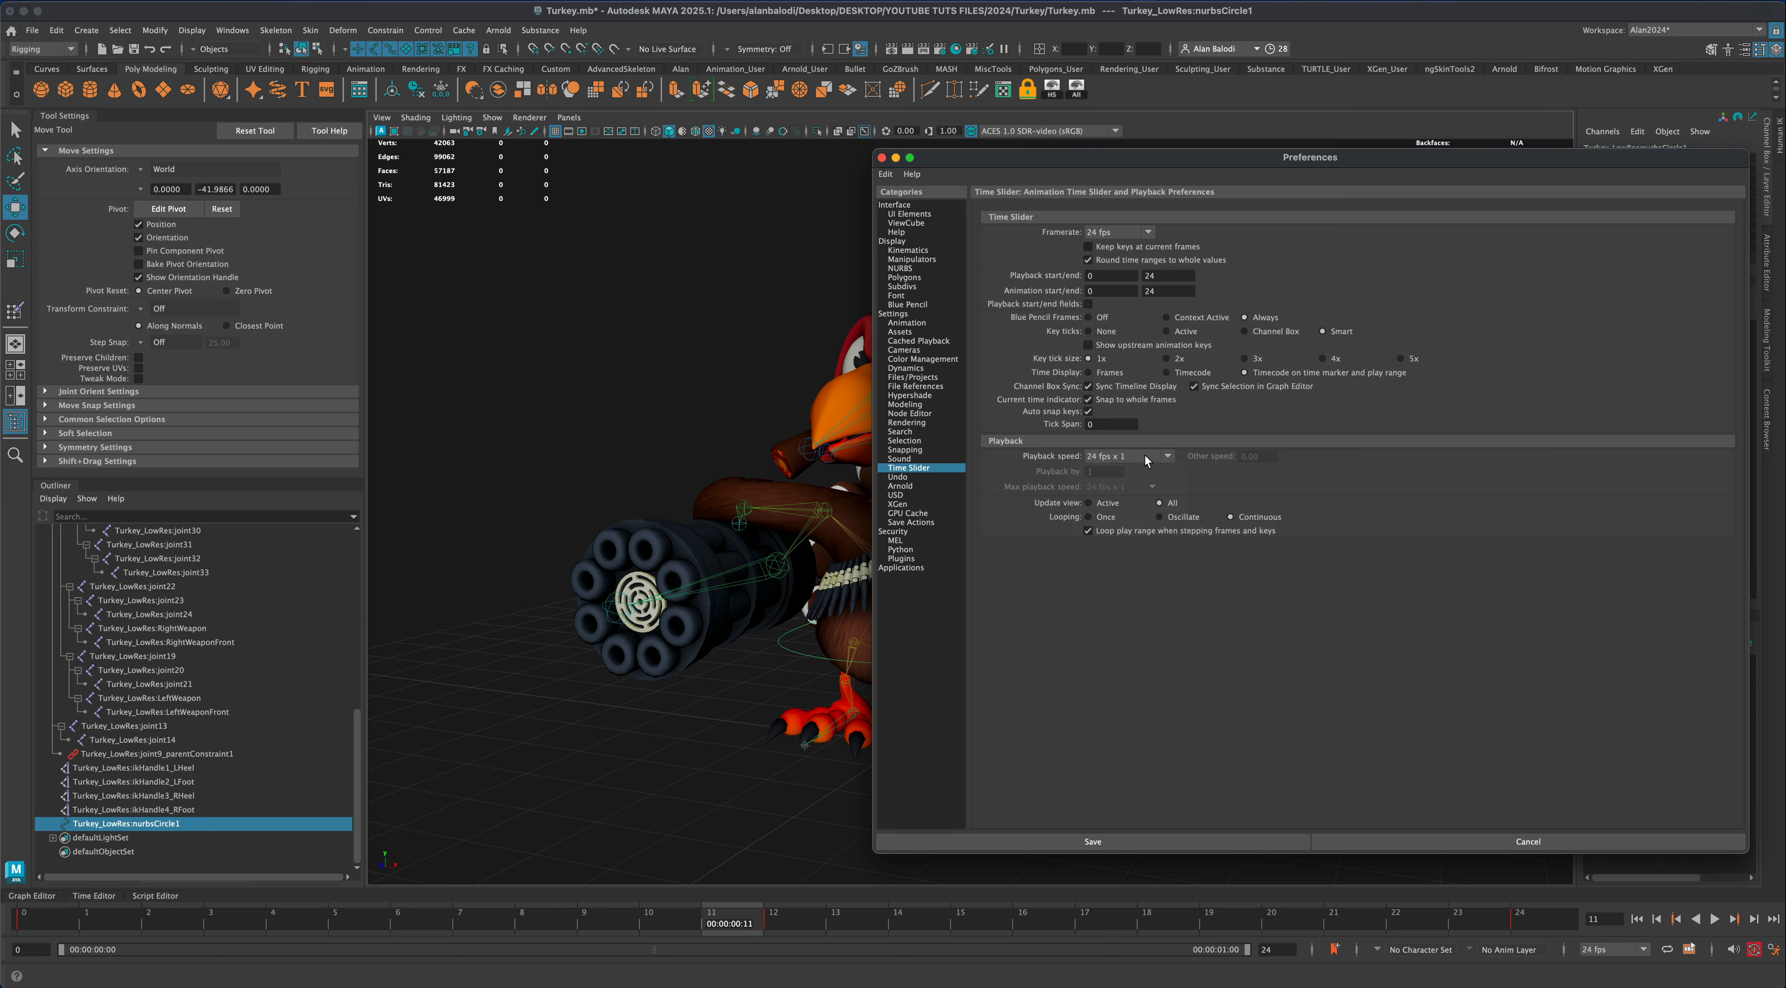
{"action": "left_click", "coordinate": [1130, 459]}
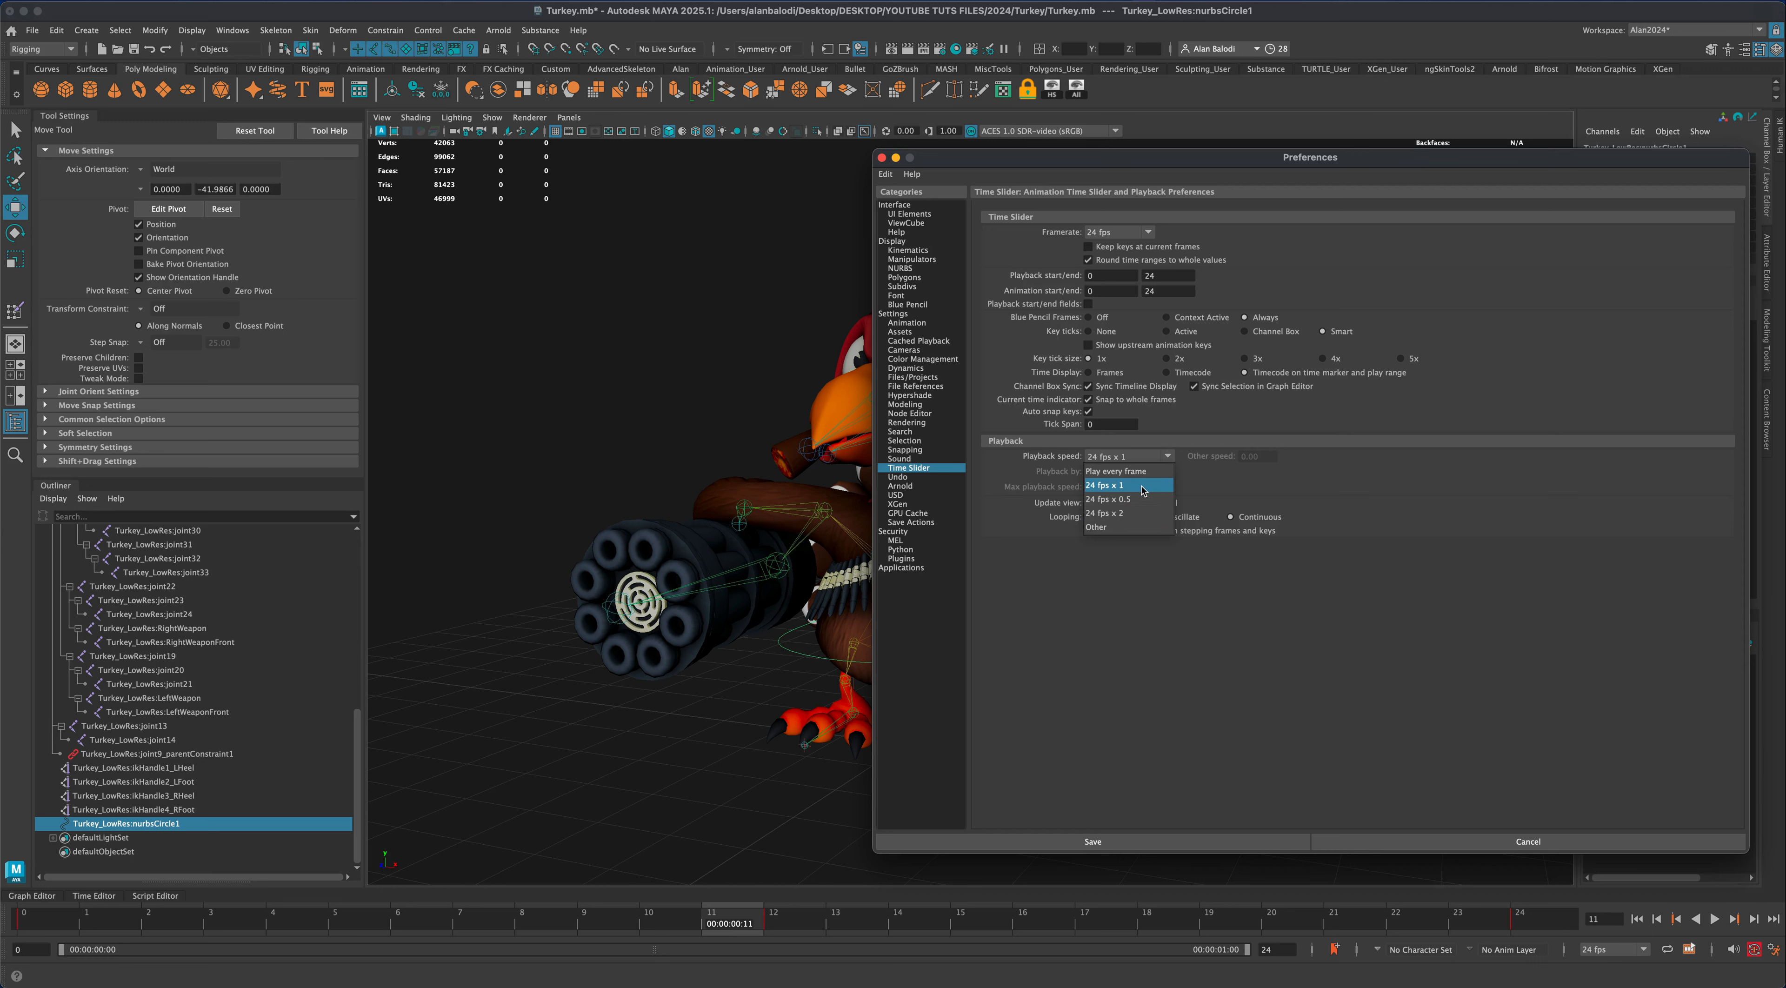
{"action": "left_click", "coordinate": [1123, 487]}
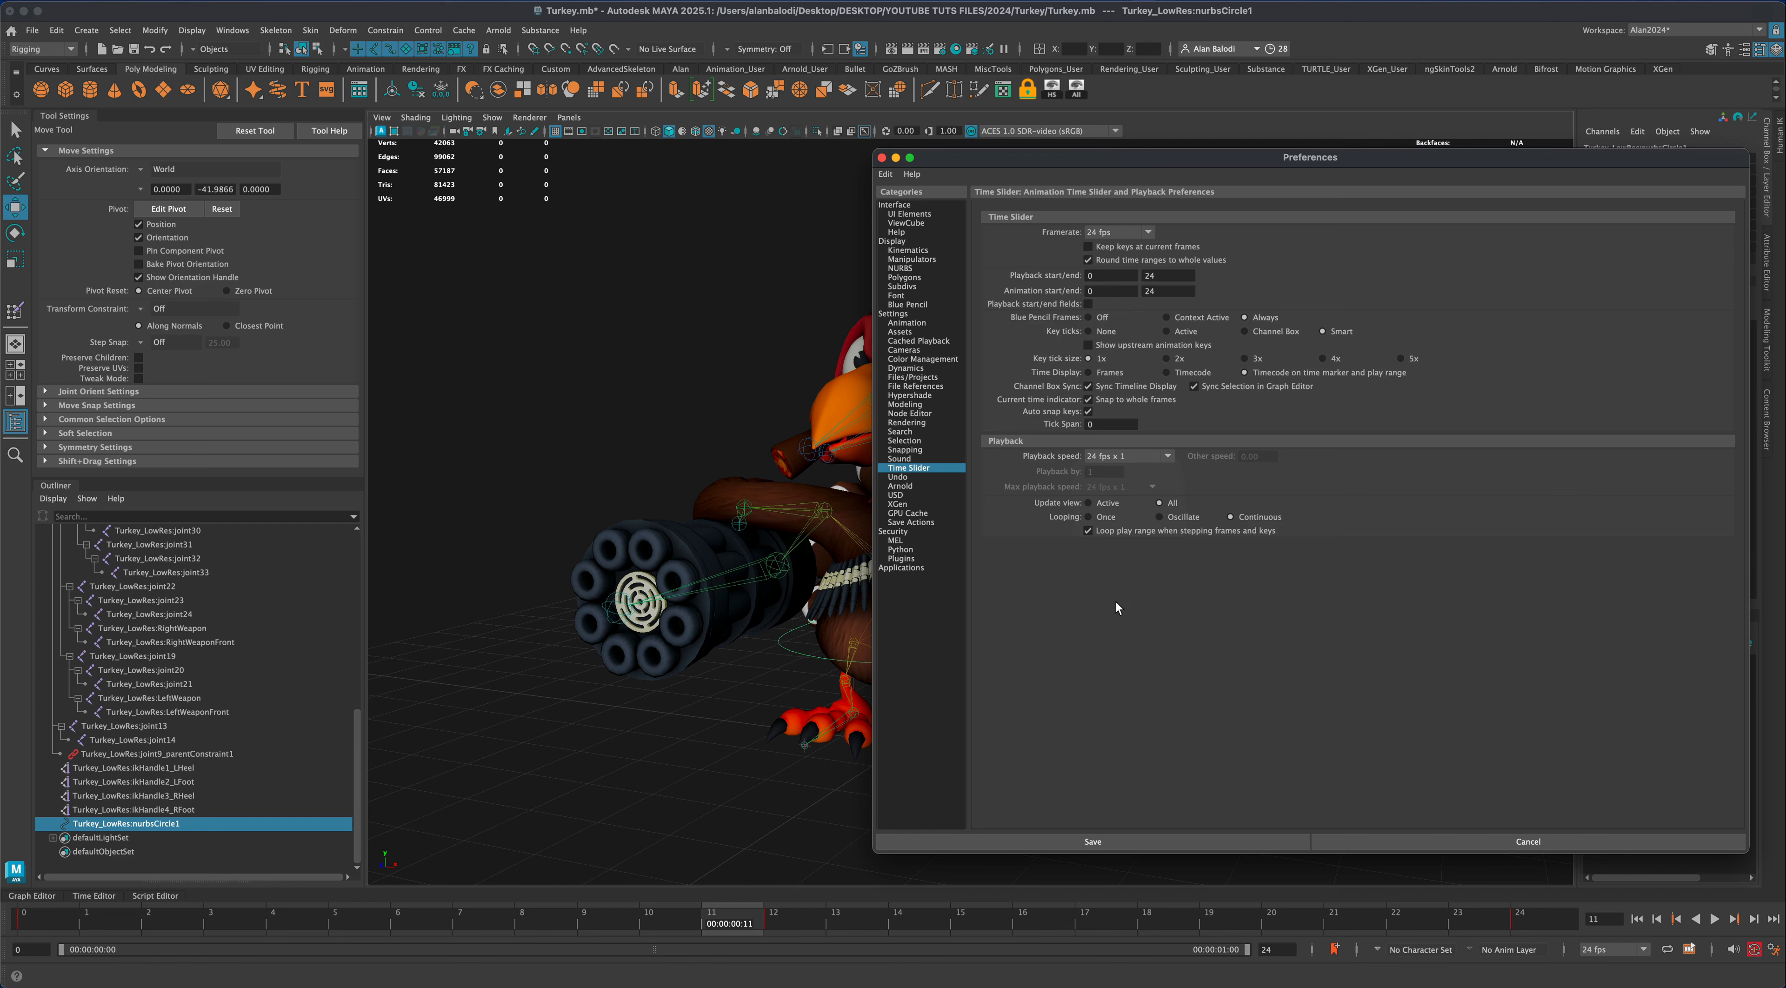
{"action": "left_click", "coordinate": [1089, 841]}
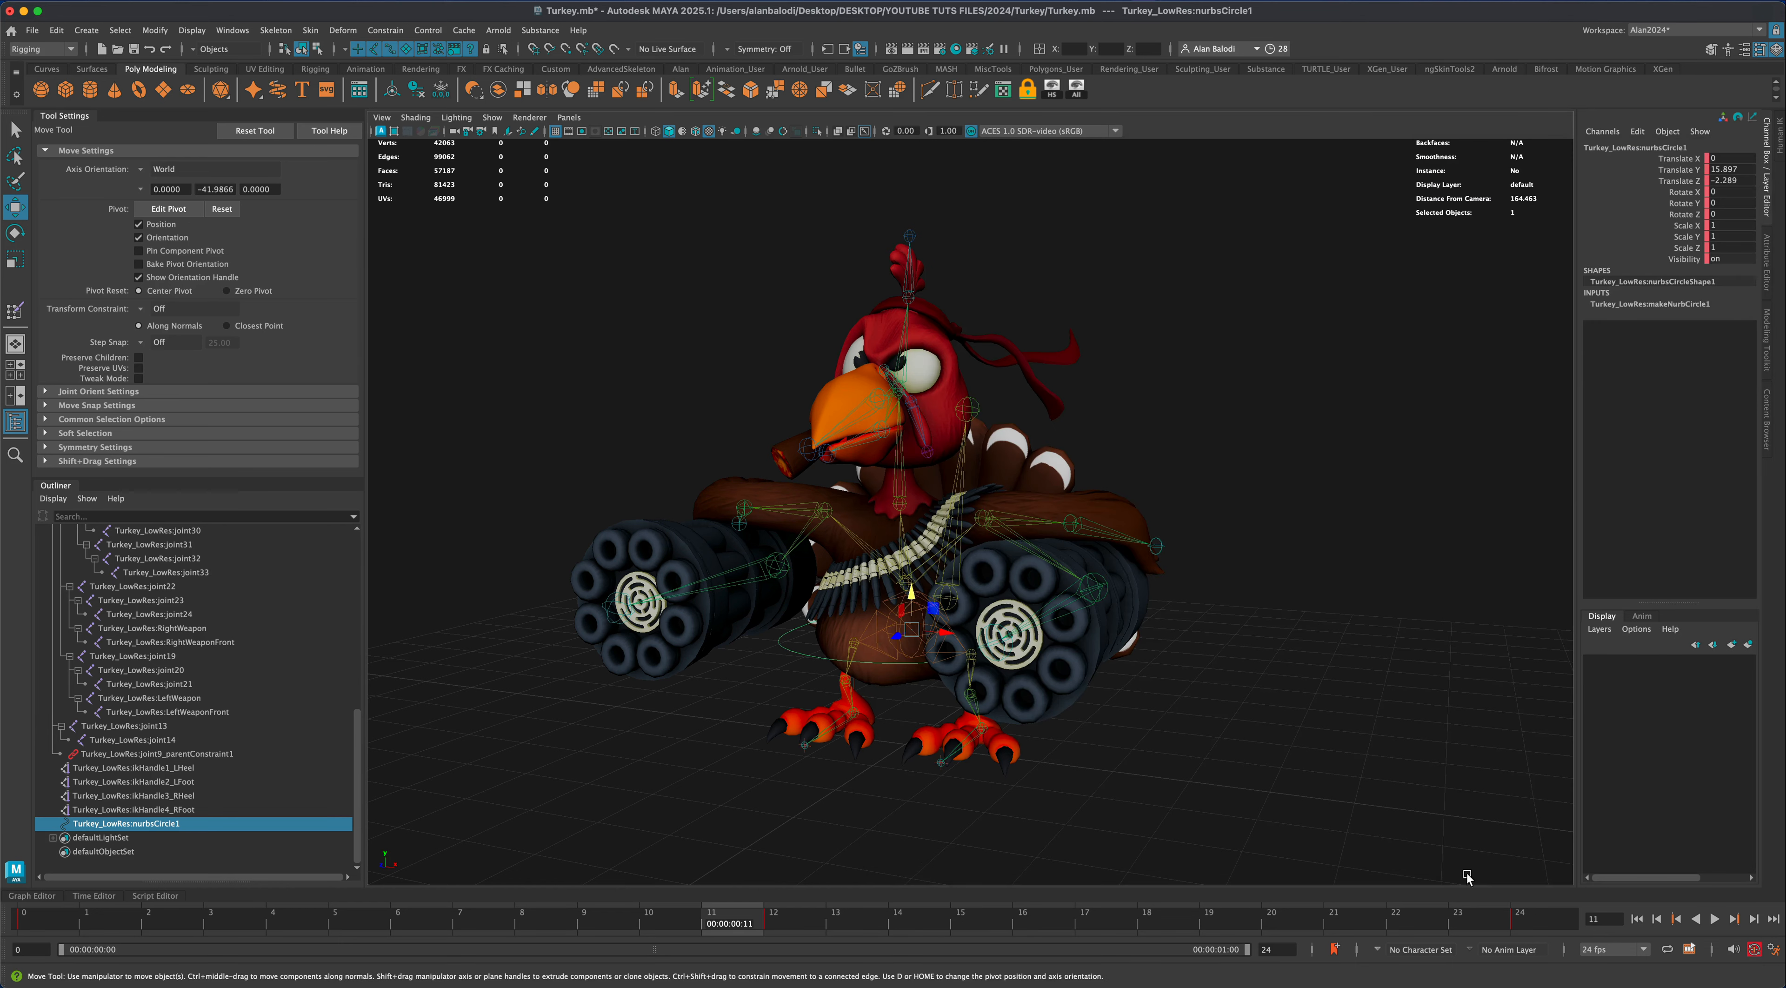
Play back the body animation and examine the turkey's motion from different angles
{"action": "left_click", "coordinate": [1713, 919]}
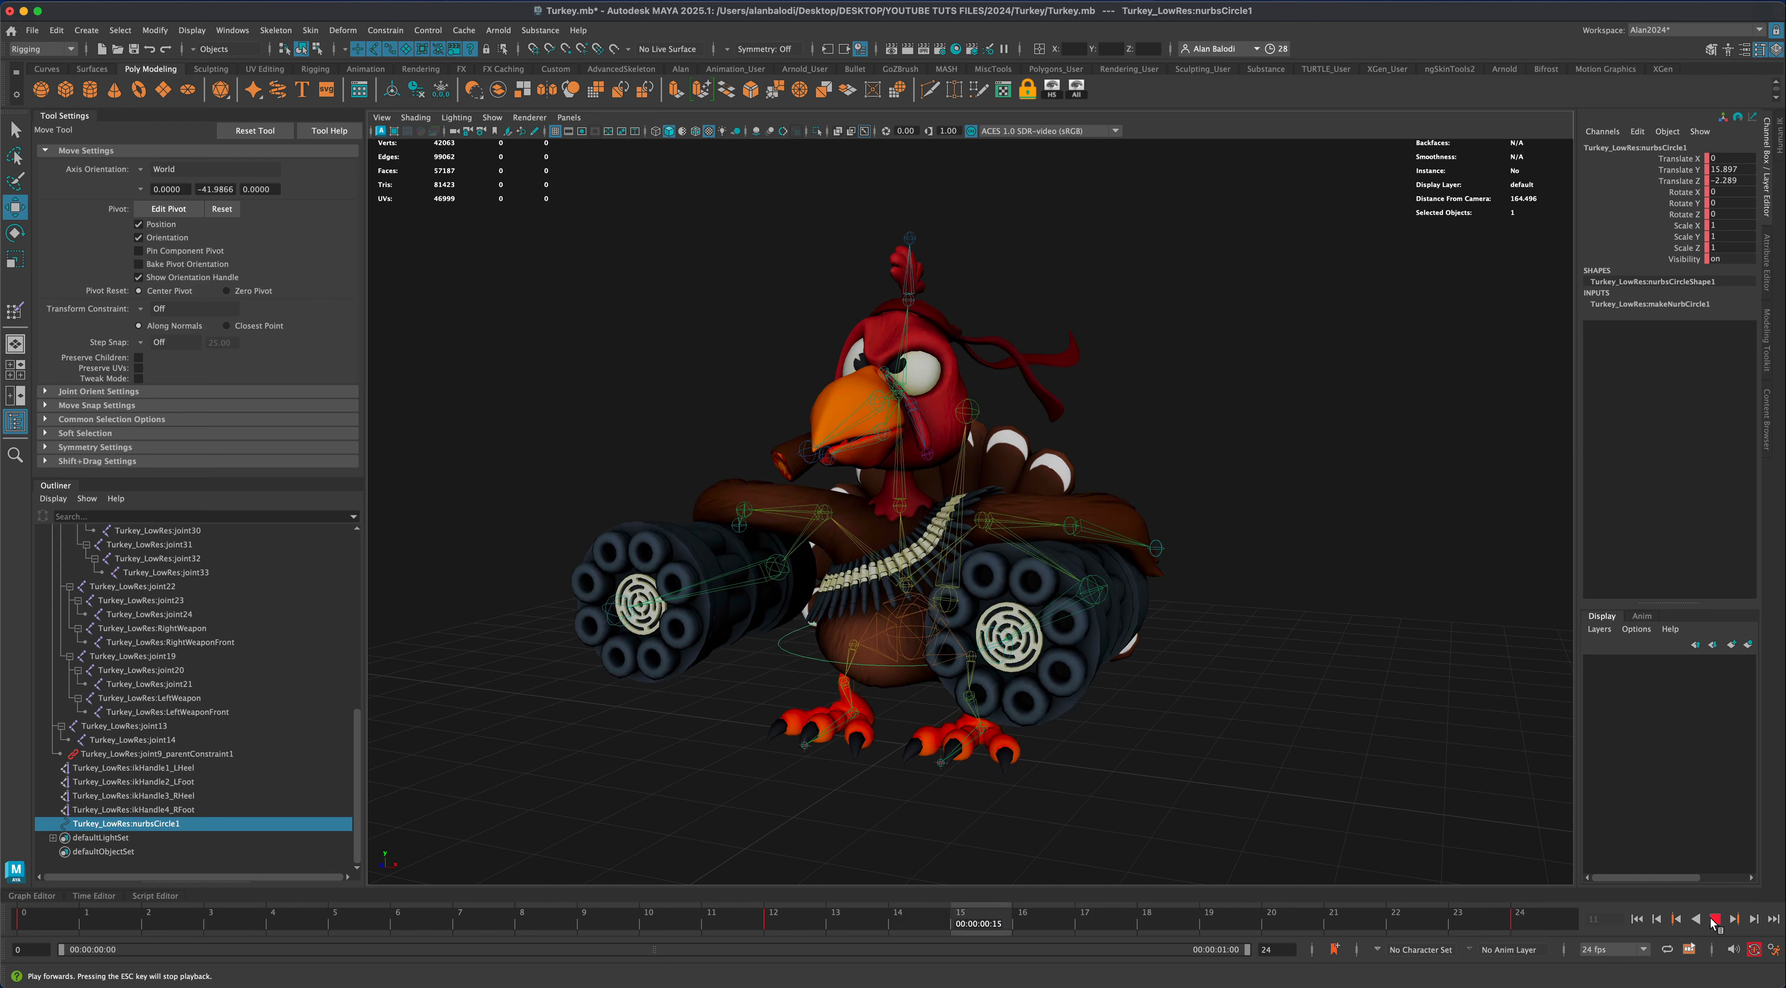
{"action": "scroll", "coordinate": [1136, 756], "scroll_direction": "down", "scroll_amount": 5}
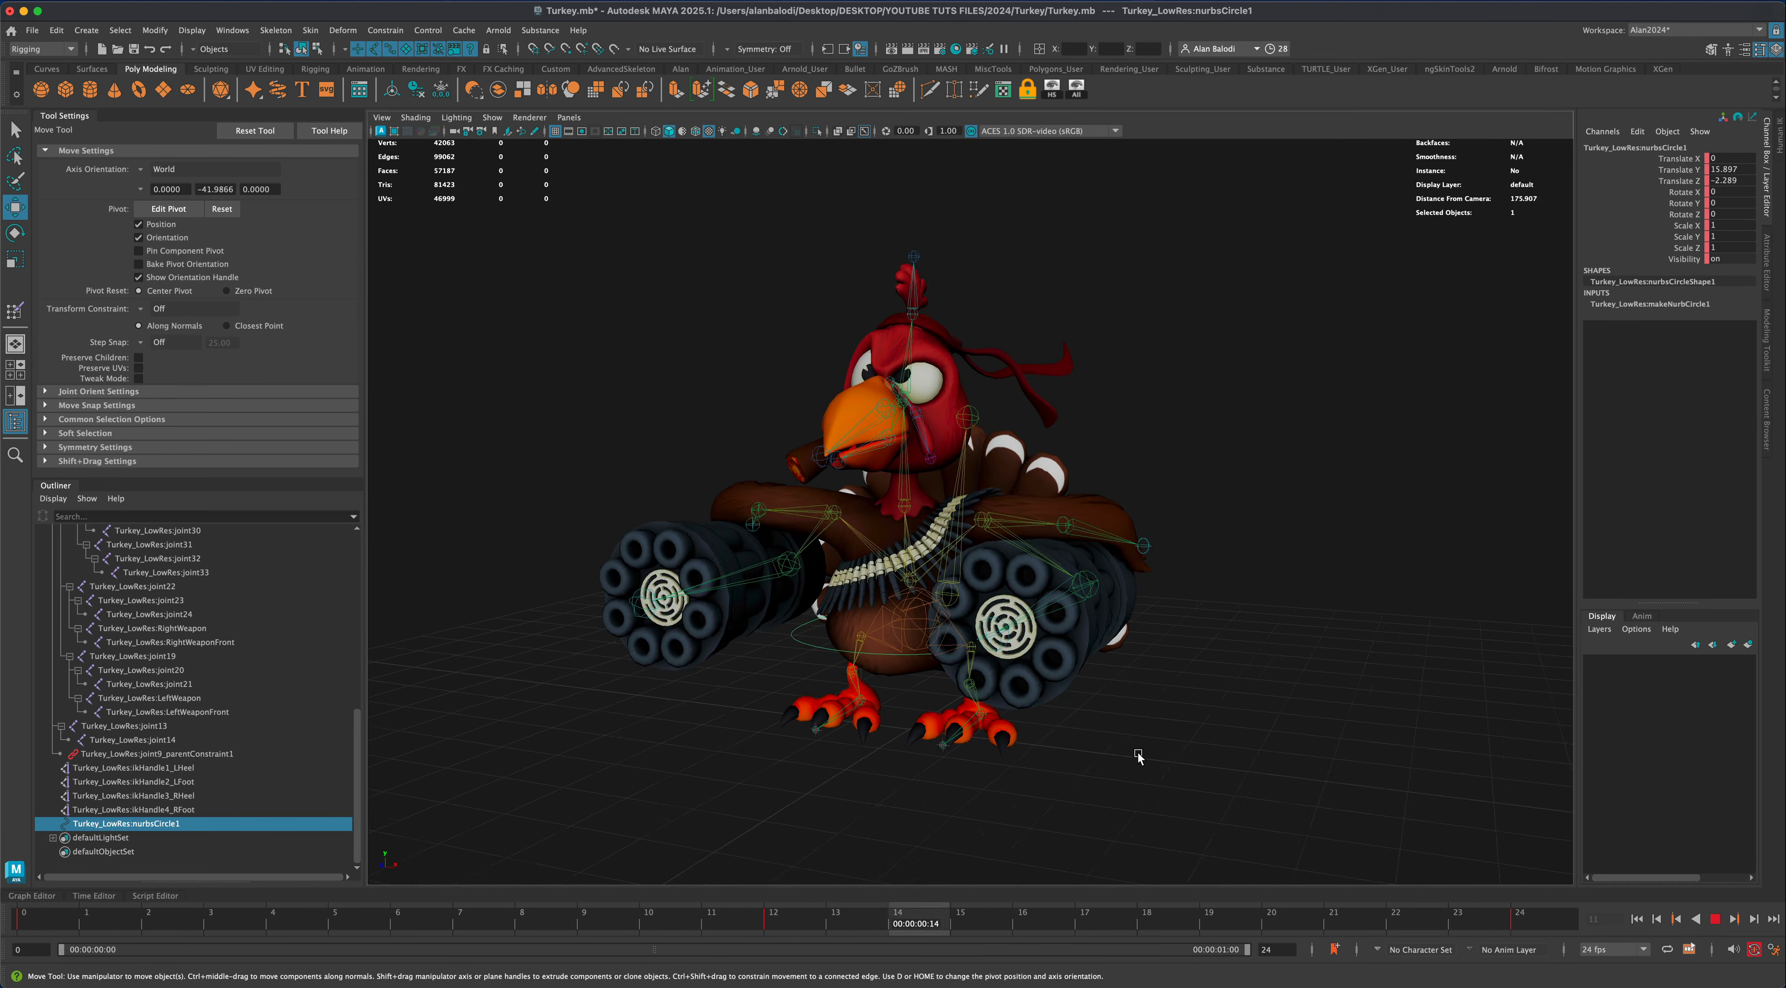
{"action": "left_click_drag", "start_coordinate": [1057, 728], "coordinate": [1121, 730], "text": "alt"}
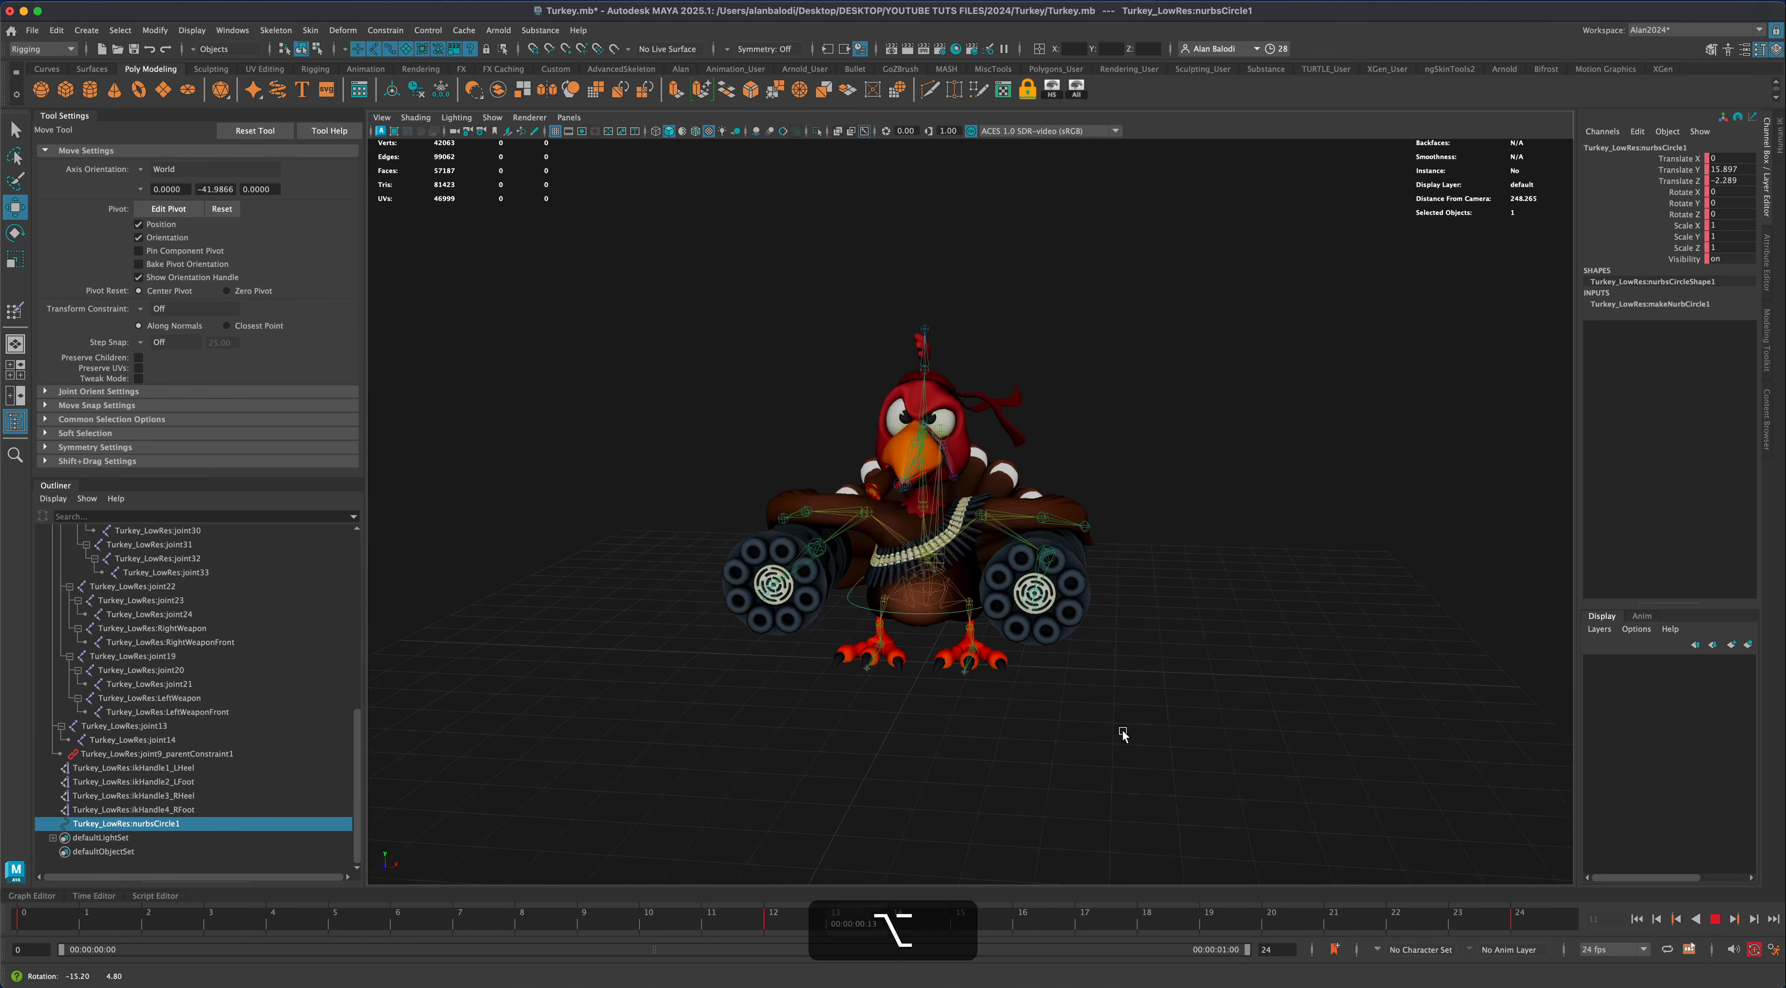
{"action": "scroll", "coordinate": [1126, 737], "scroll_direction": "up", "scroll_amount": 3}
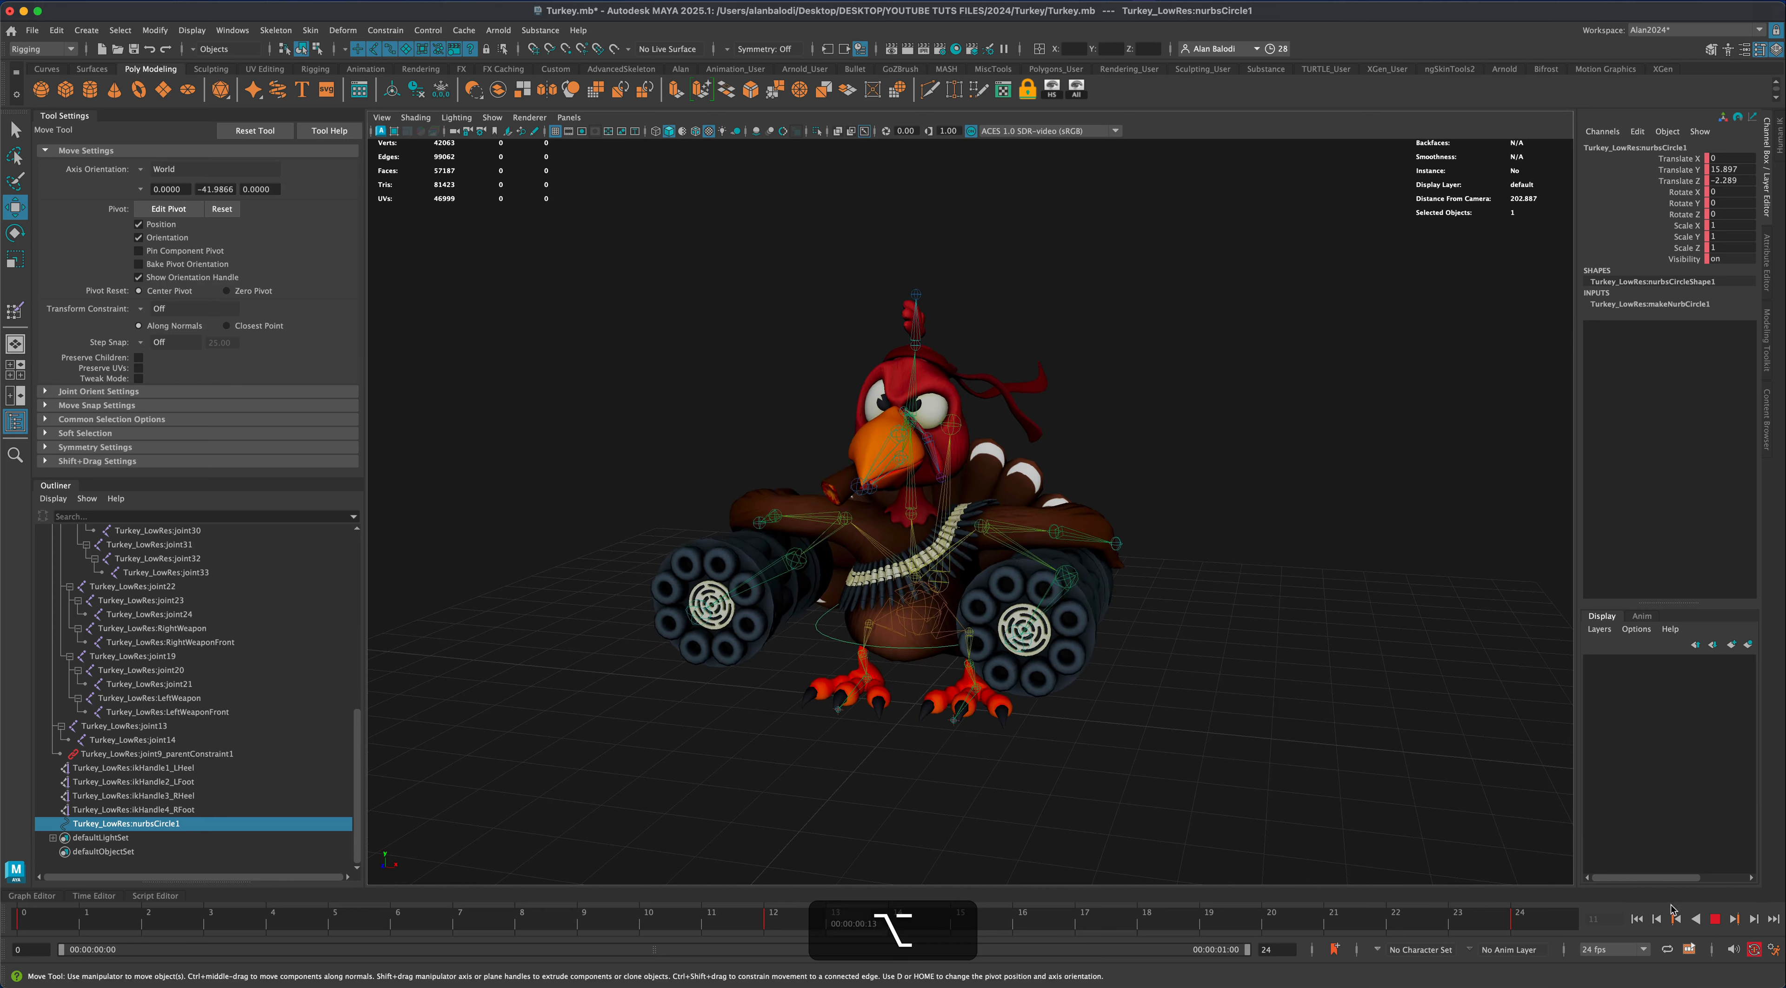
Stop playback, reselect the body's circle control, and move its raised-pose key from frame 12 to frame 3
{"action": "left_click", "coordinate": [16, 156]}
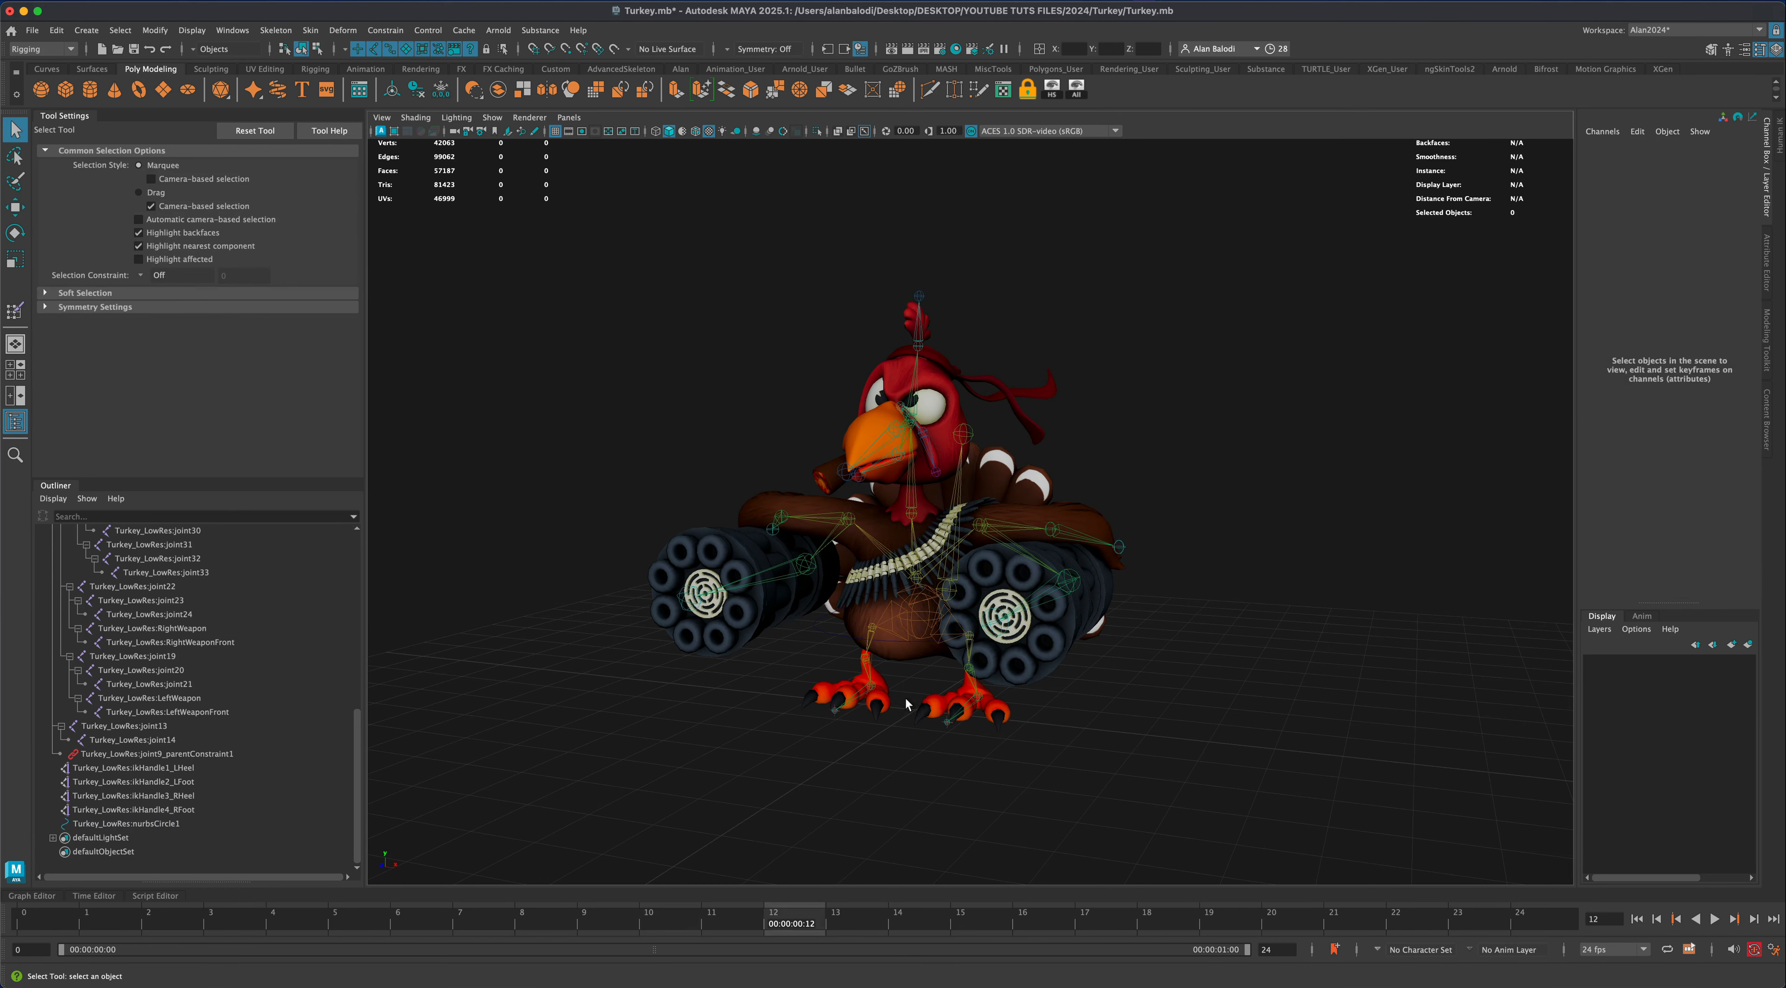
{"action": "left_click", "coordinate": [827, 634]}
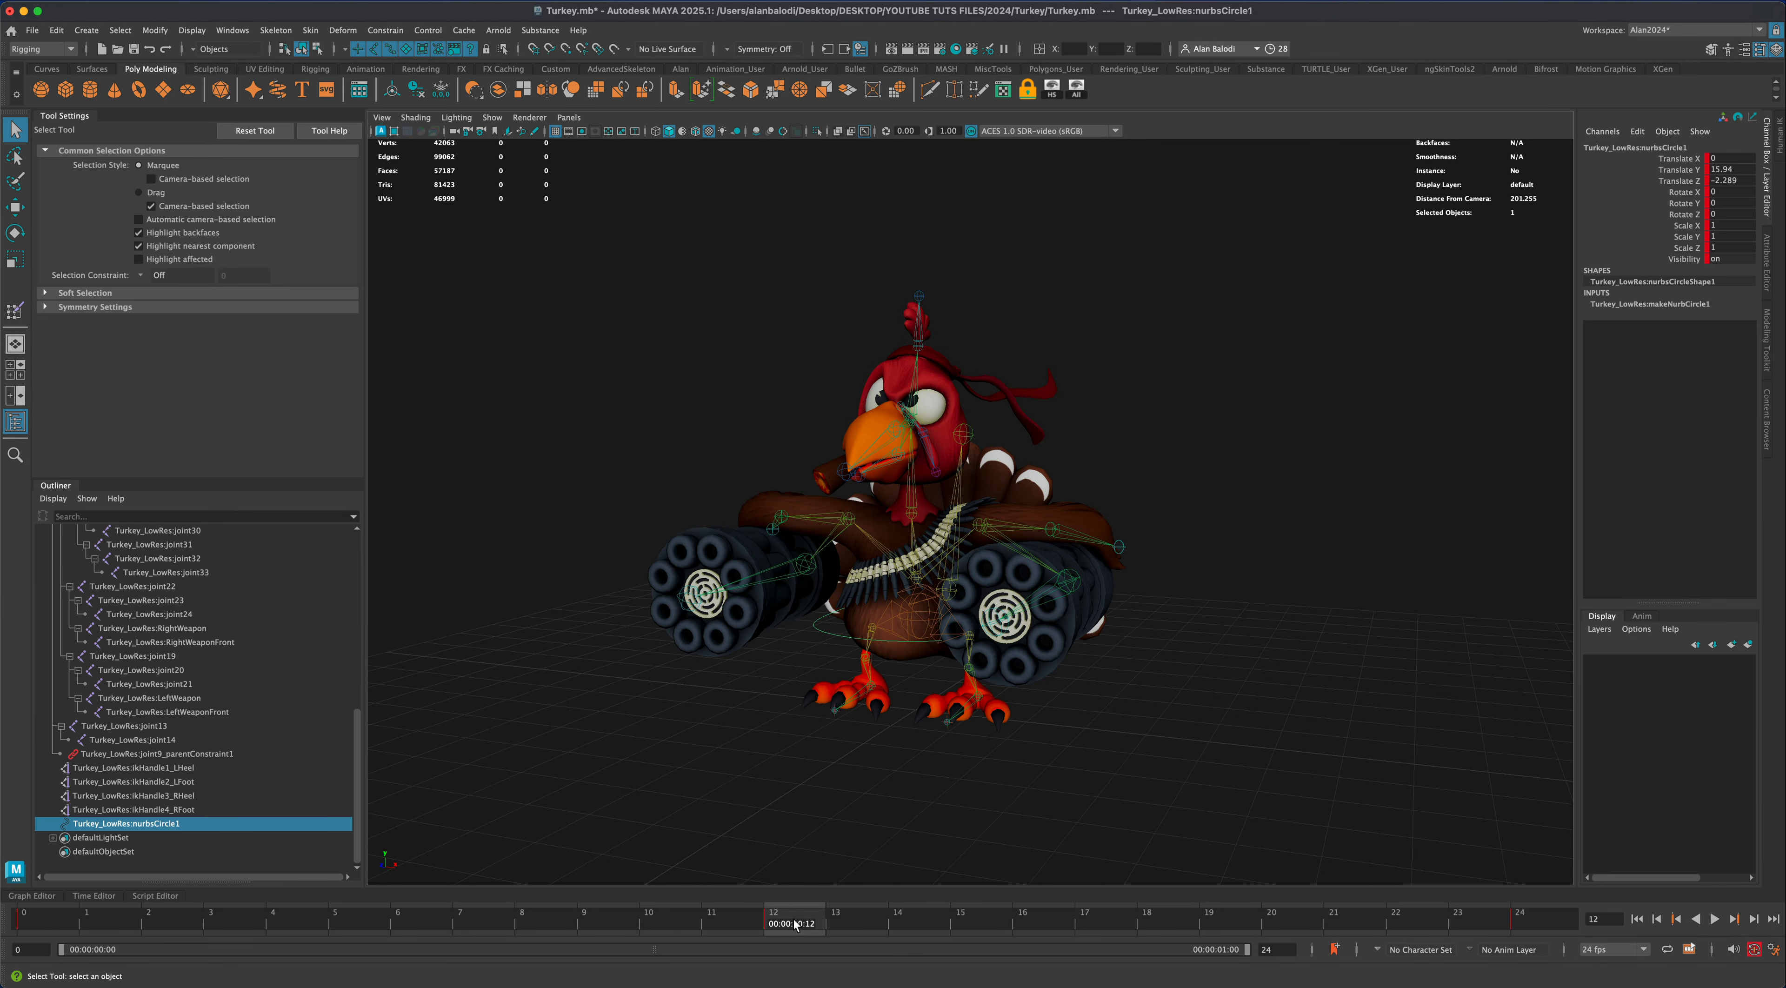
{"action": "key", "text": "shift"}
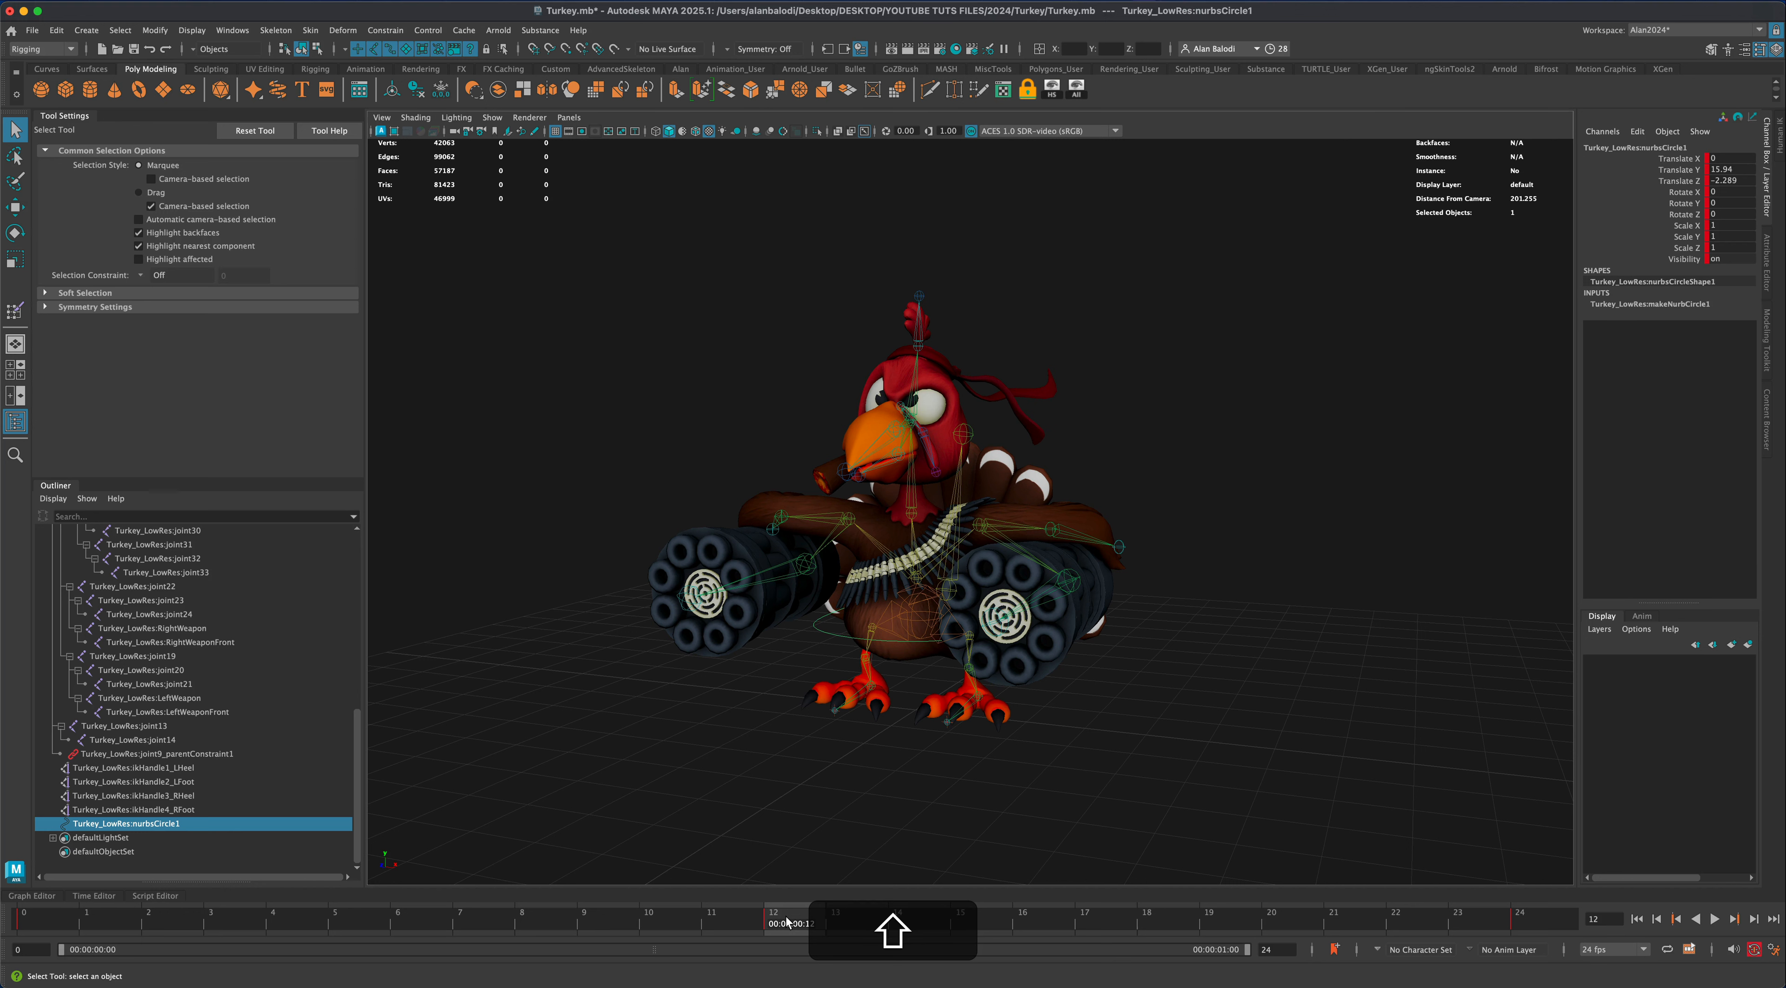
{"action": "left_click", "coordinate": [782, 926], "text": "shift"}
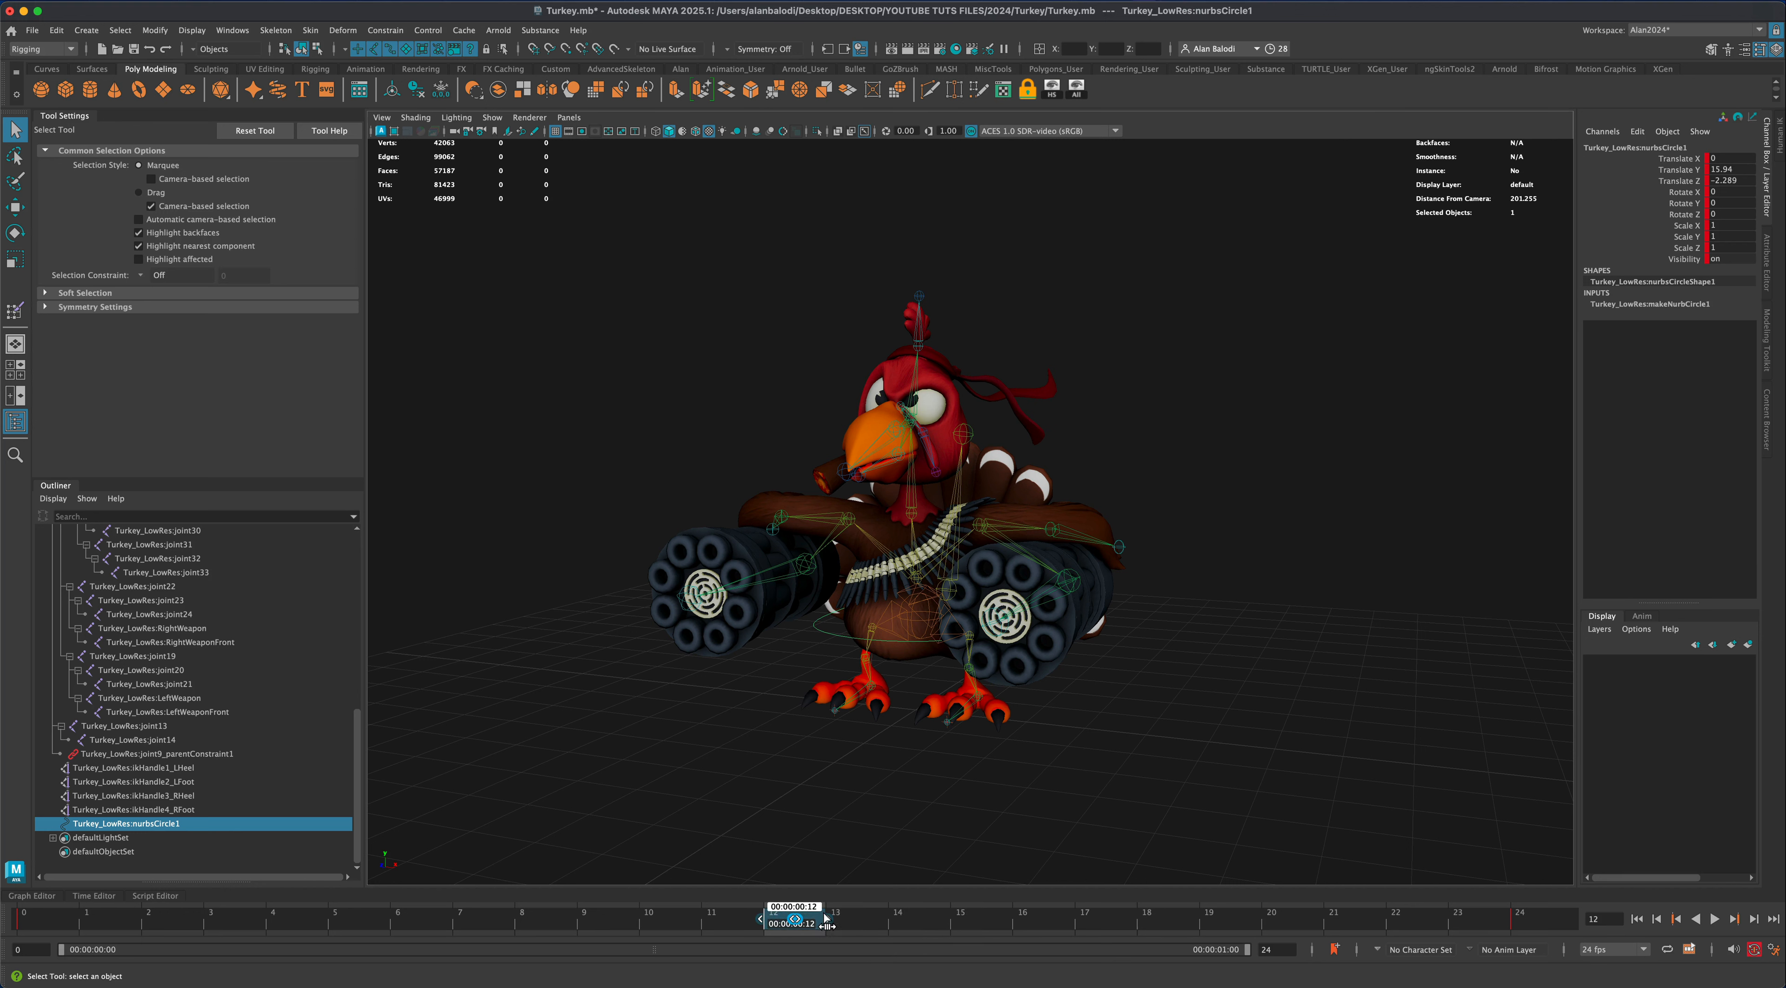
{"action": "mouse_move", "coordinate": [825, 919]}
{"action": "left_mouse_down"}
{"action": "mouse_move", "coordinate": [701, 923]}
{"action": "mouse_move", "coordinate": [1137, 923]}
{"action": "mouse_move", "coordinate": [131, 925]}
{"action": "mouse_move", "coordinate": [853, 924]}
{"action": "mouse_move", "coordinate": [797, 922]}
{"action": "left_mouse_up"}
{"action": "left_click_drag", "start_coordinate": [602, 937], "coordinate": [246, 936]}
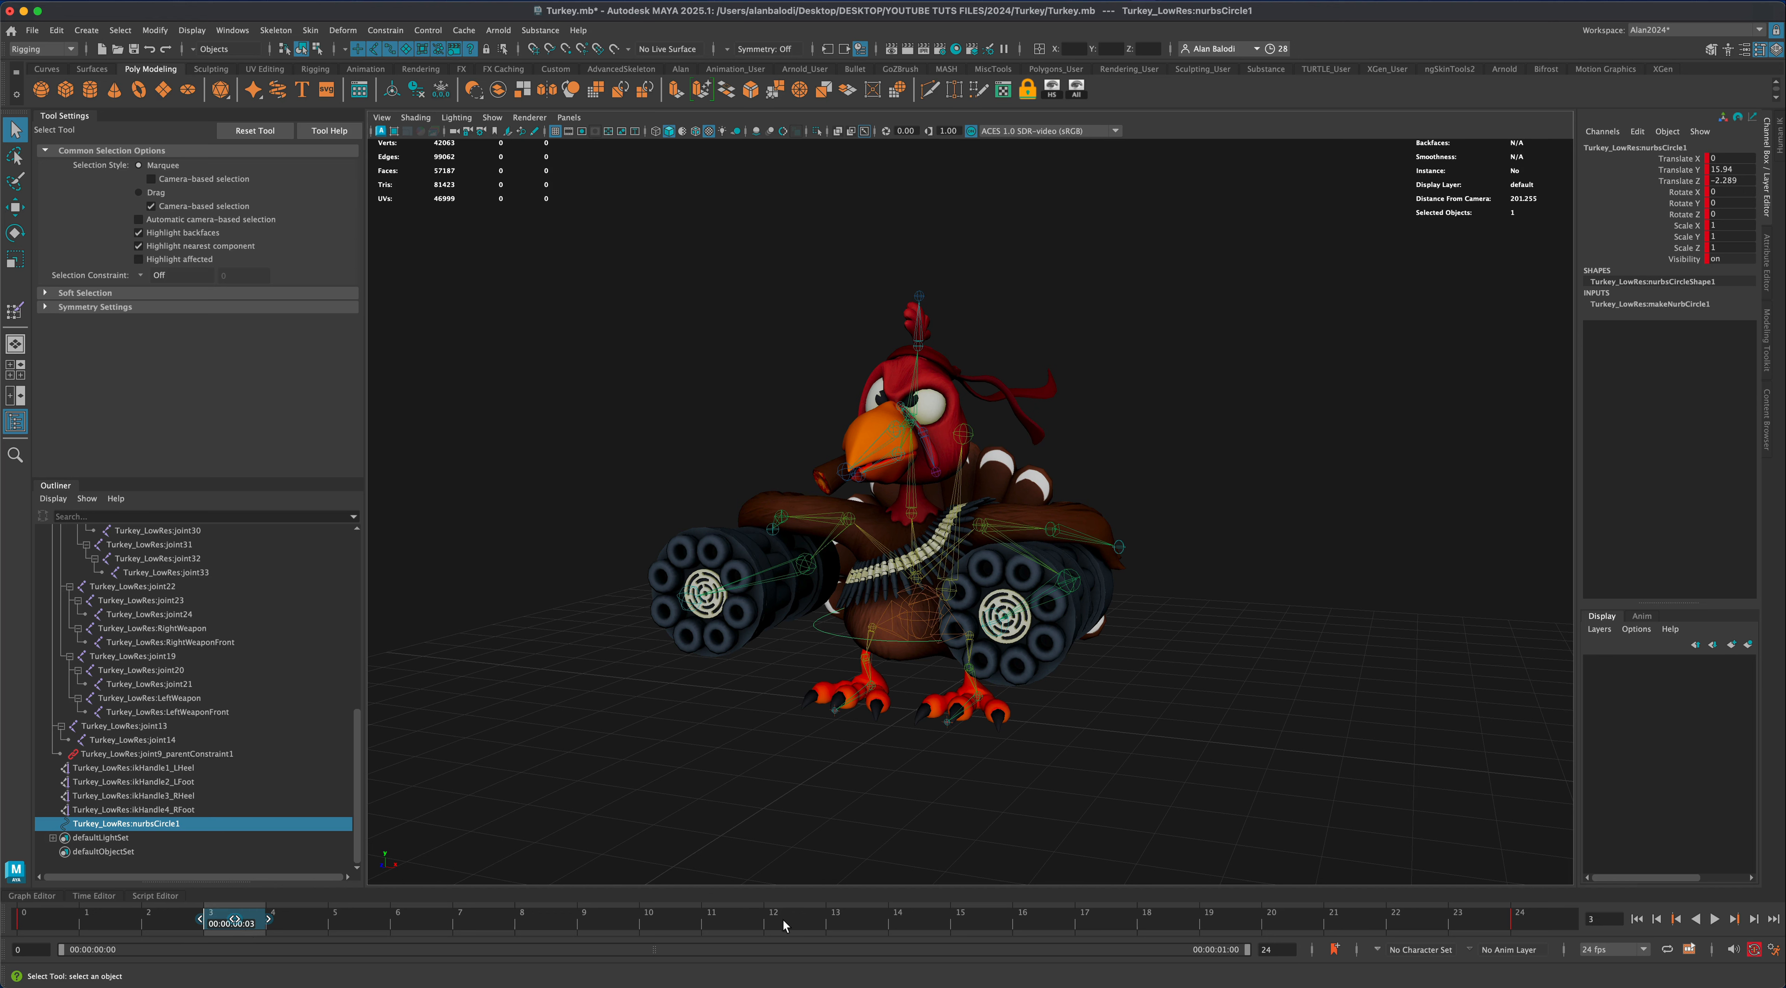
{"action": "left_click", "coordinate": [305, 928]}
Copy the circle control's lowered-pose key at frame 0 and paste it at frame 6
{"action": "left_click_drag", "start_coordinate": [148, 930], "coordinate": [6, 936]}
{"action": "right_click", "coordinate": [47, 920]}
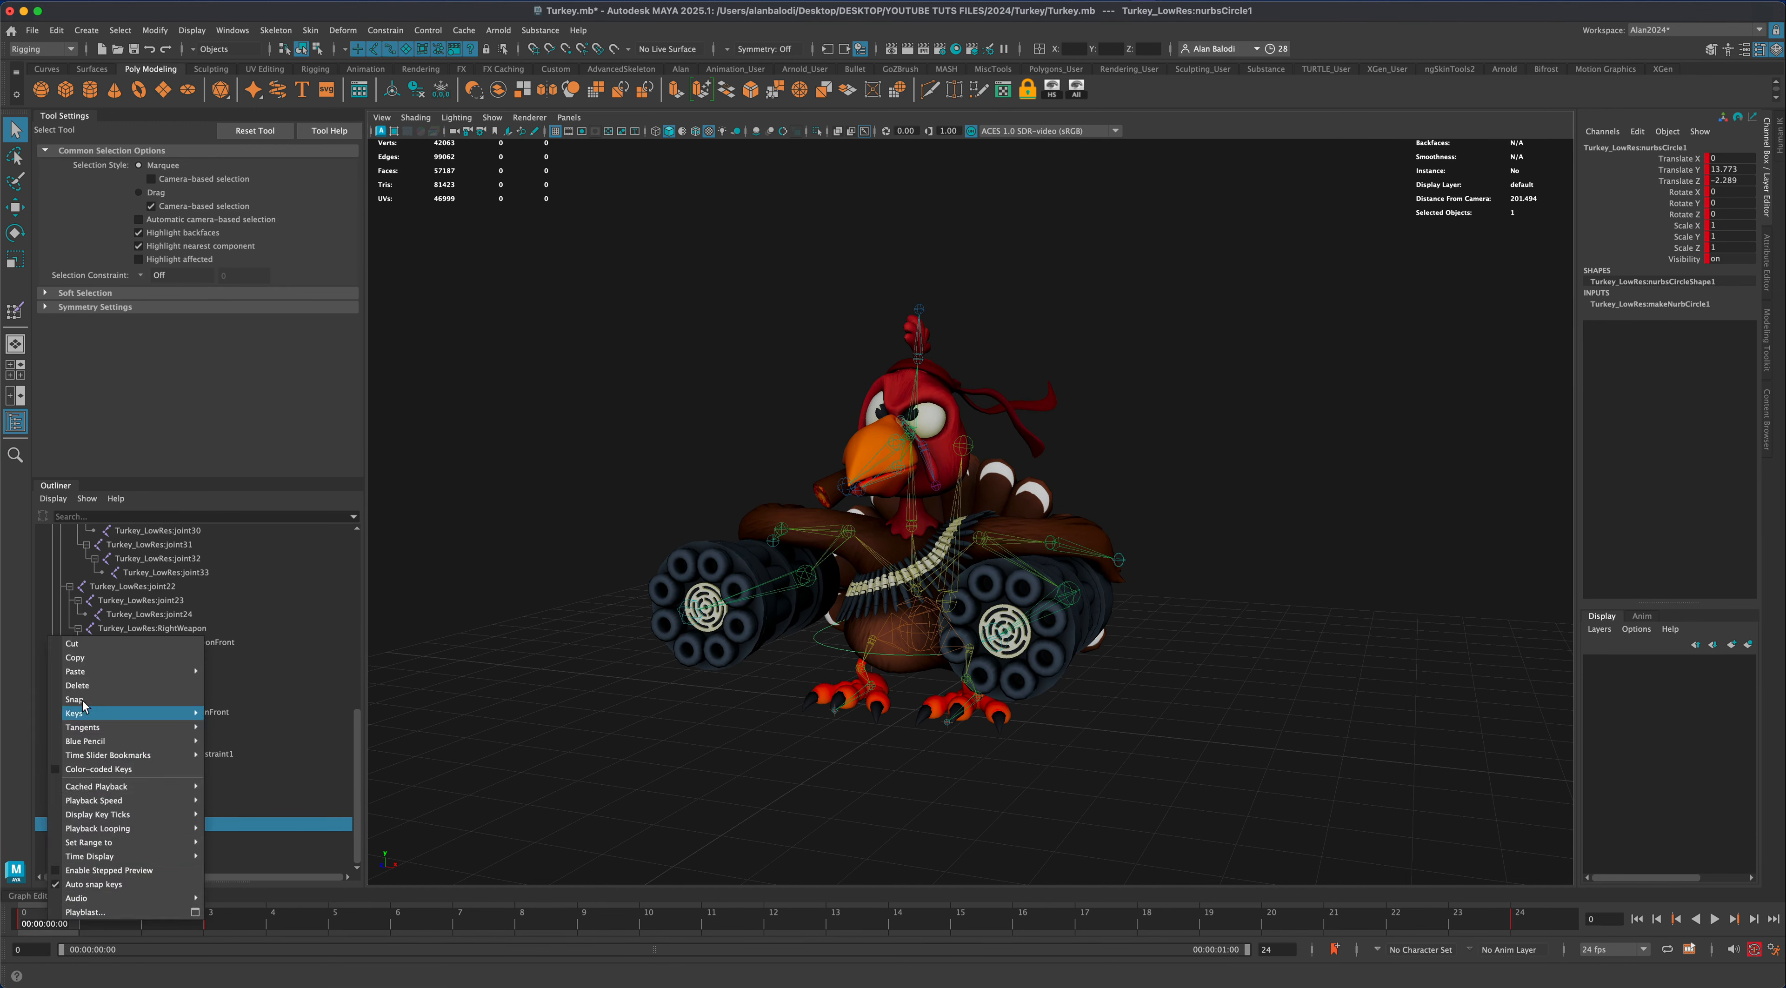
{"action": "left_click", "coordinate": [78, 659]}
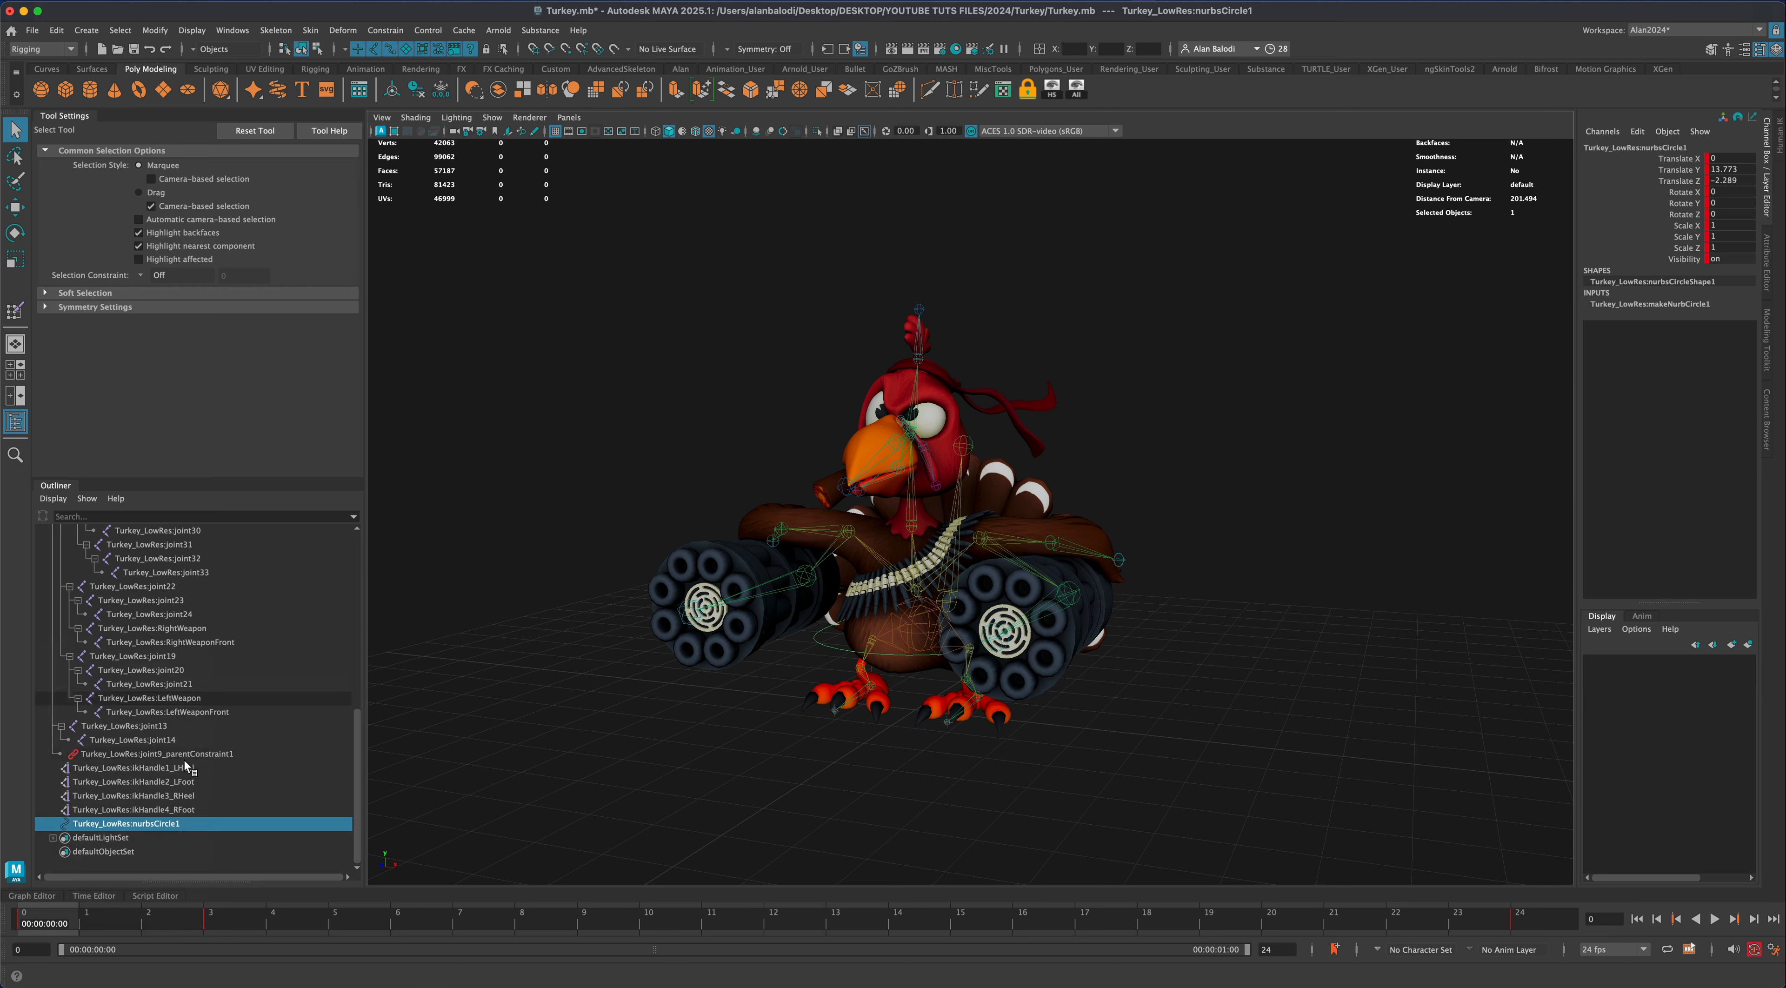
{"action": "left_click", "coordinate": [416, 927]}
{"action": "right_click", "coordinate": [415, 926]}
{"action": "mouse_move", "coordinate": [485, 677]}
{"action": "left_click", "coordinate": [605, 674]}
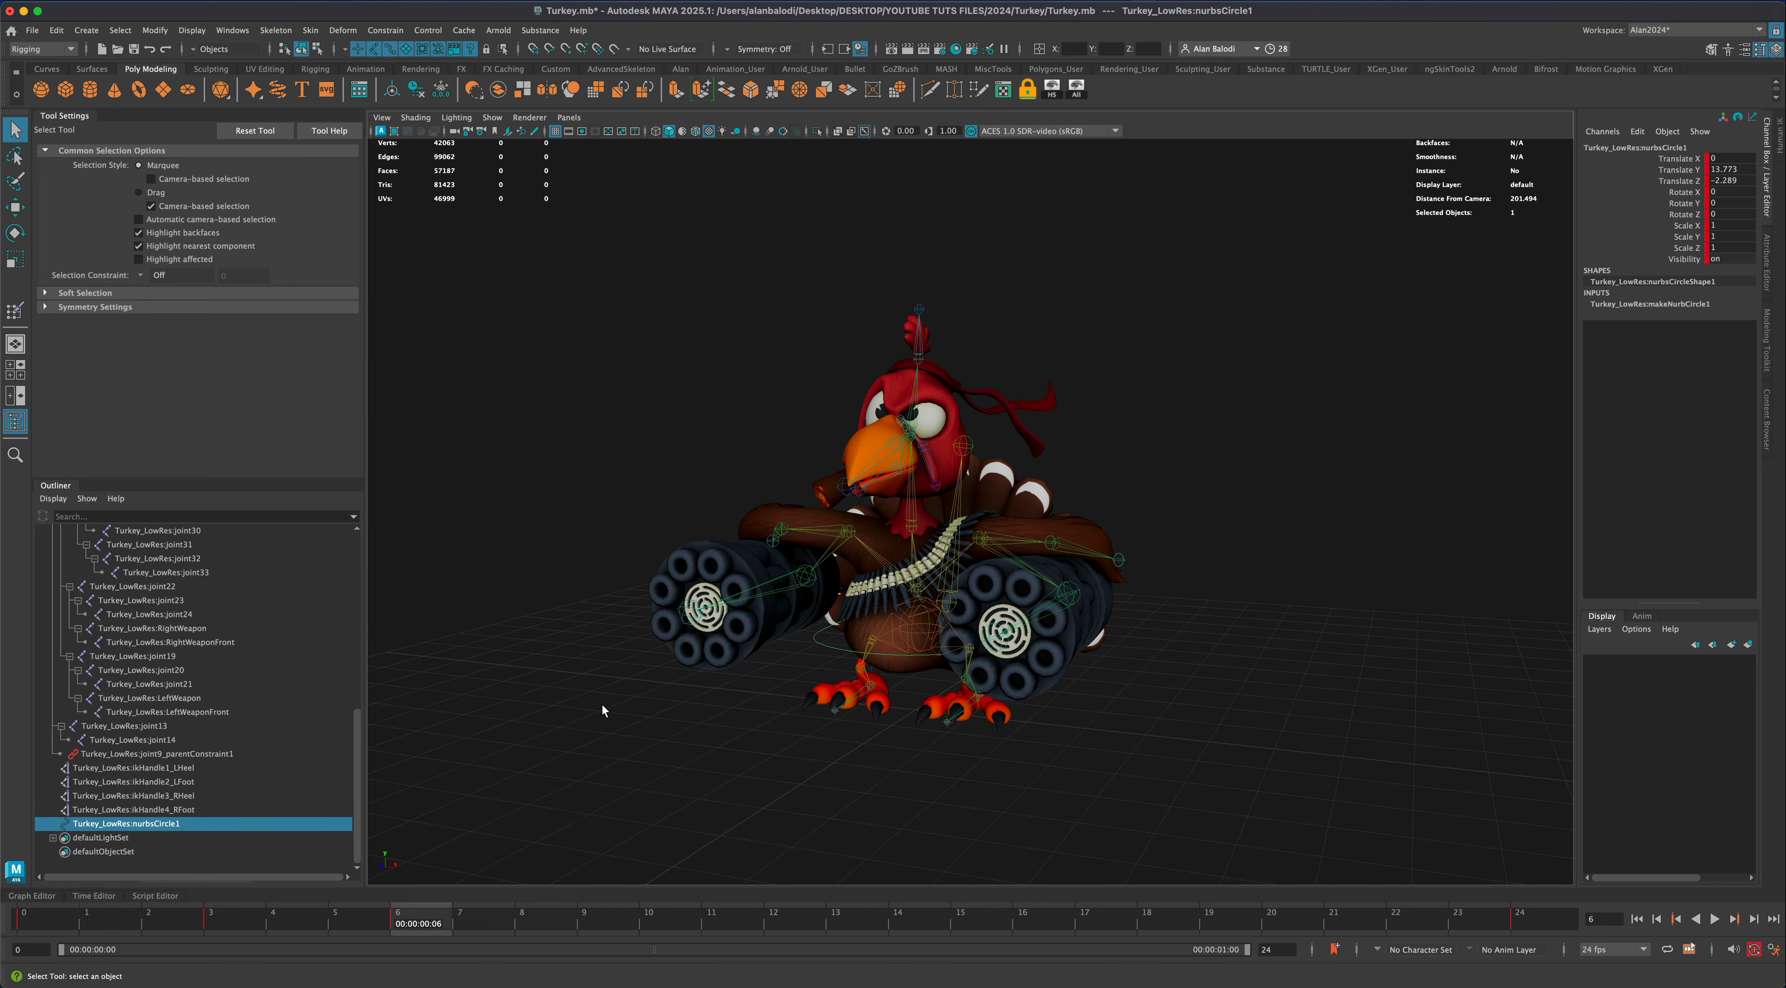
Preview the animation, shorten the timeline's end to frame 6, and play the shortened loop
{"action": "key", "text": "alt+v"}
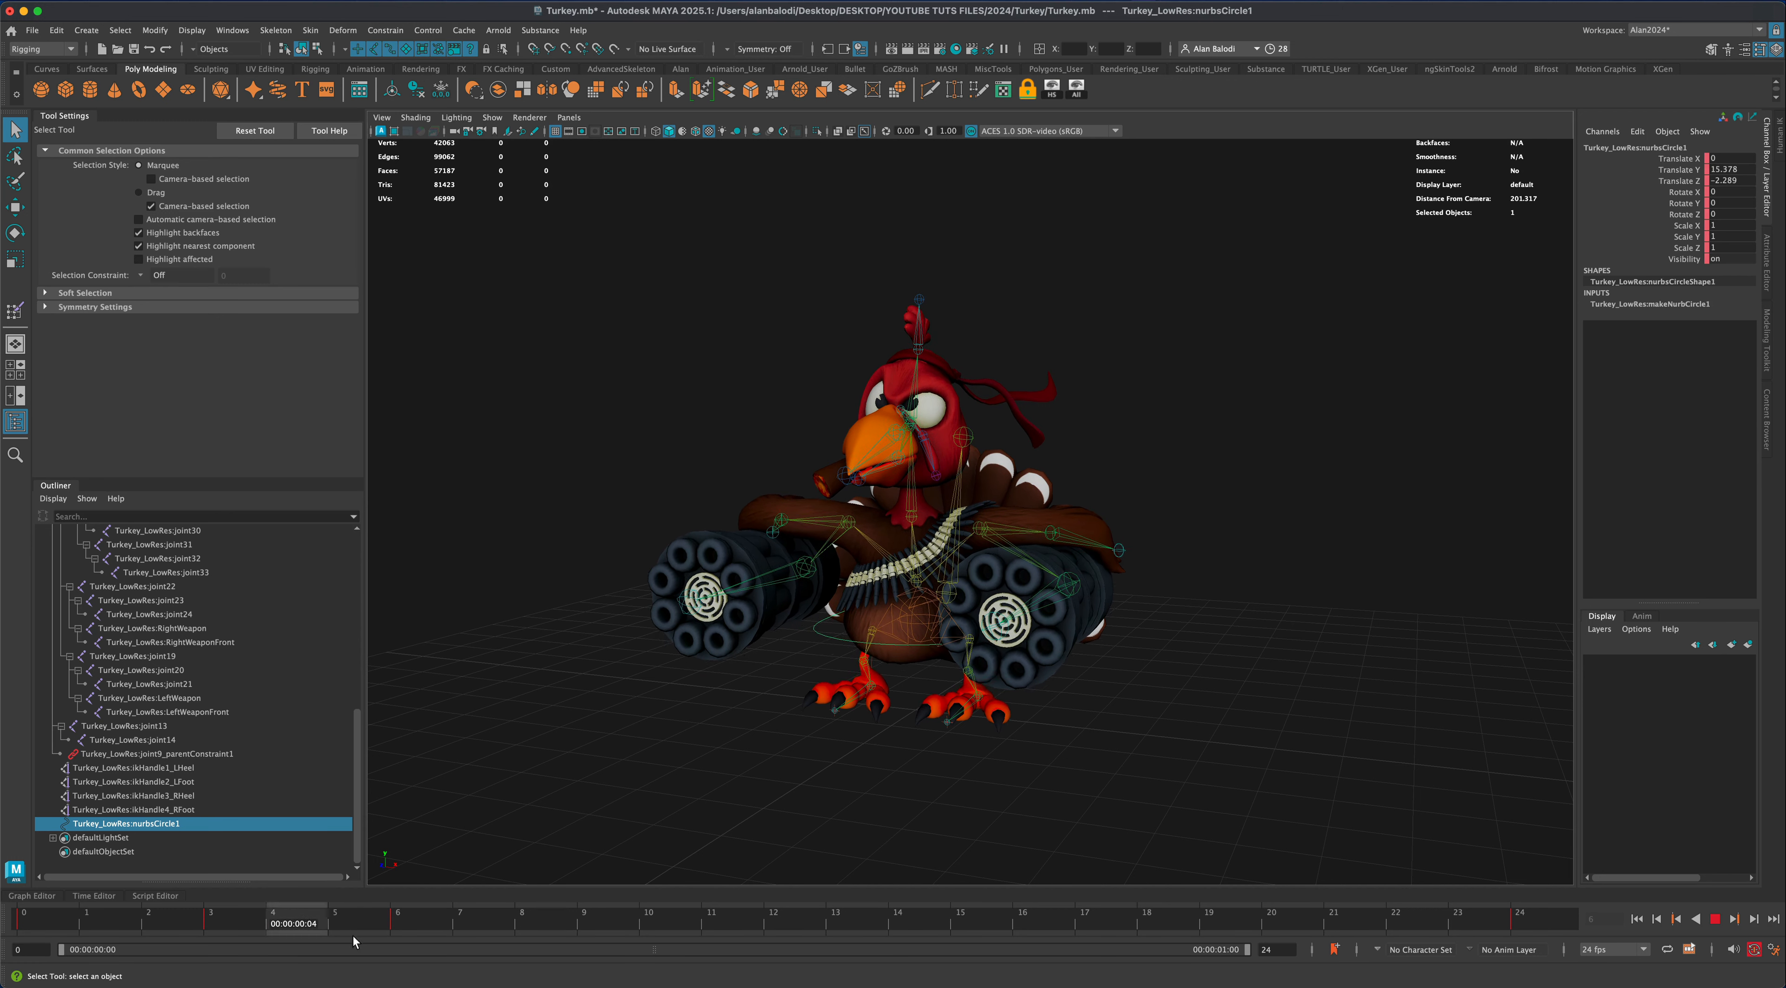
{"action": "key", "text": "alt+v"}
{"action": "left_click", "coordinate": [1276, 949]}
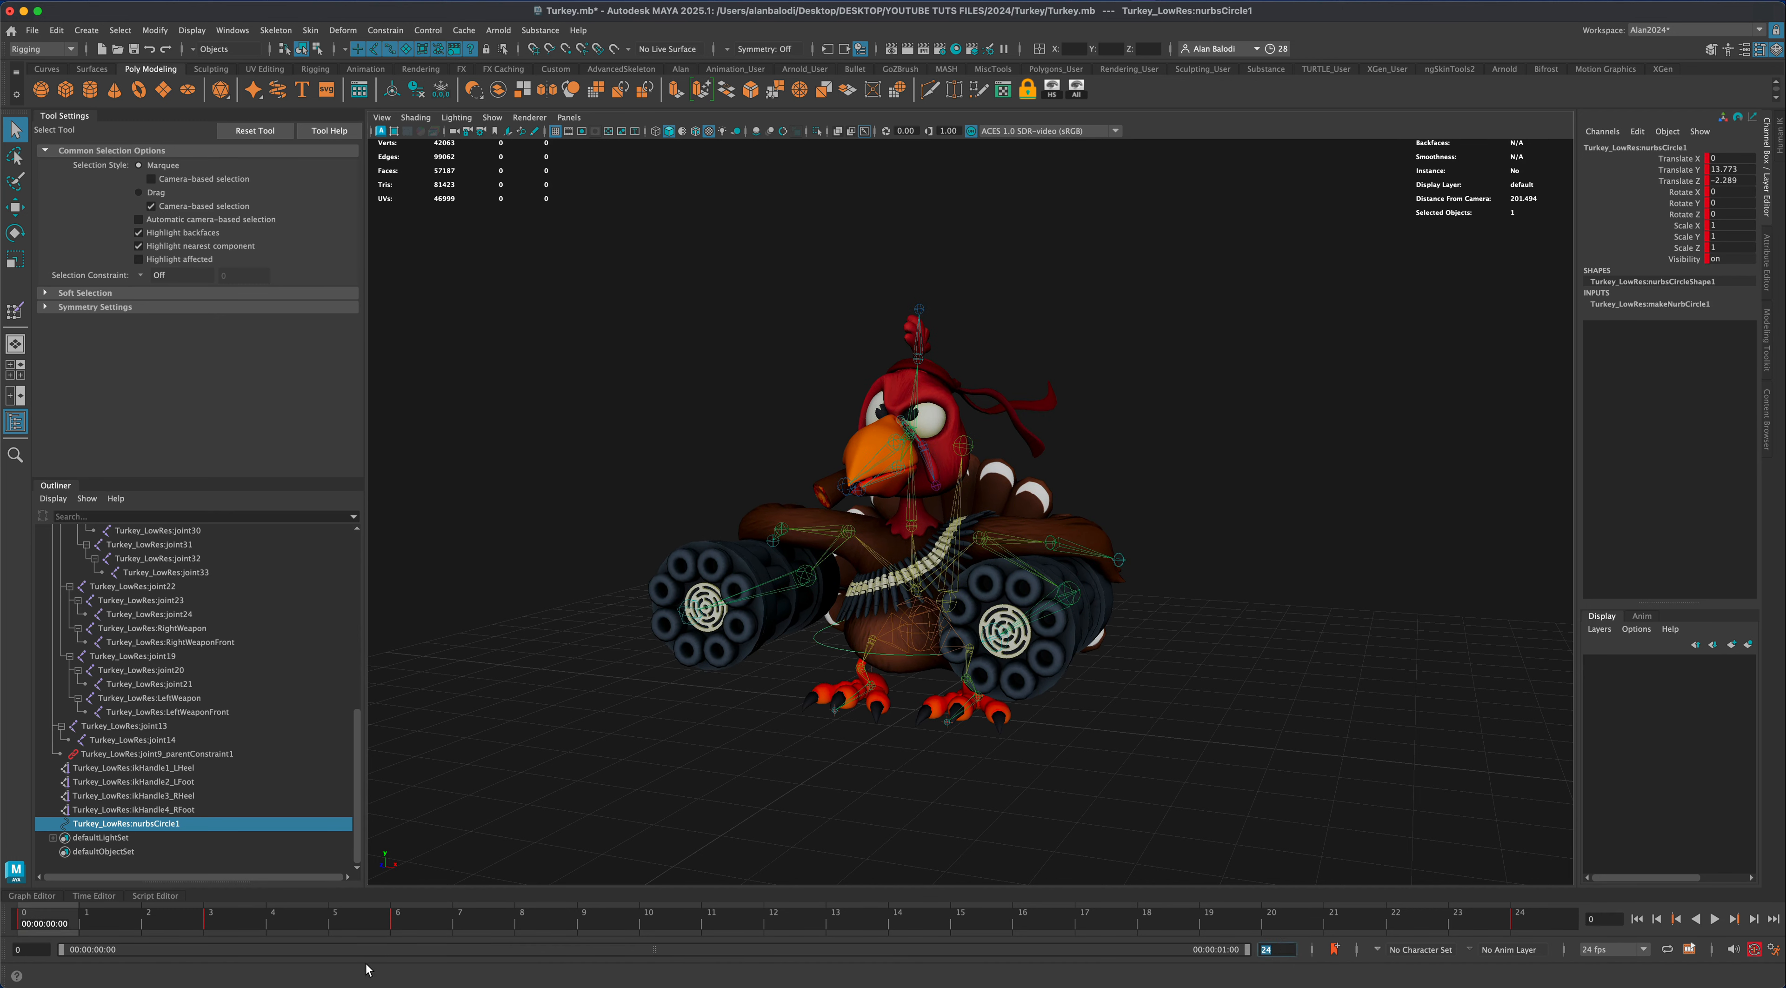
{"action": "type", "text": "6"}
{"action": "key", "text": "Return"}
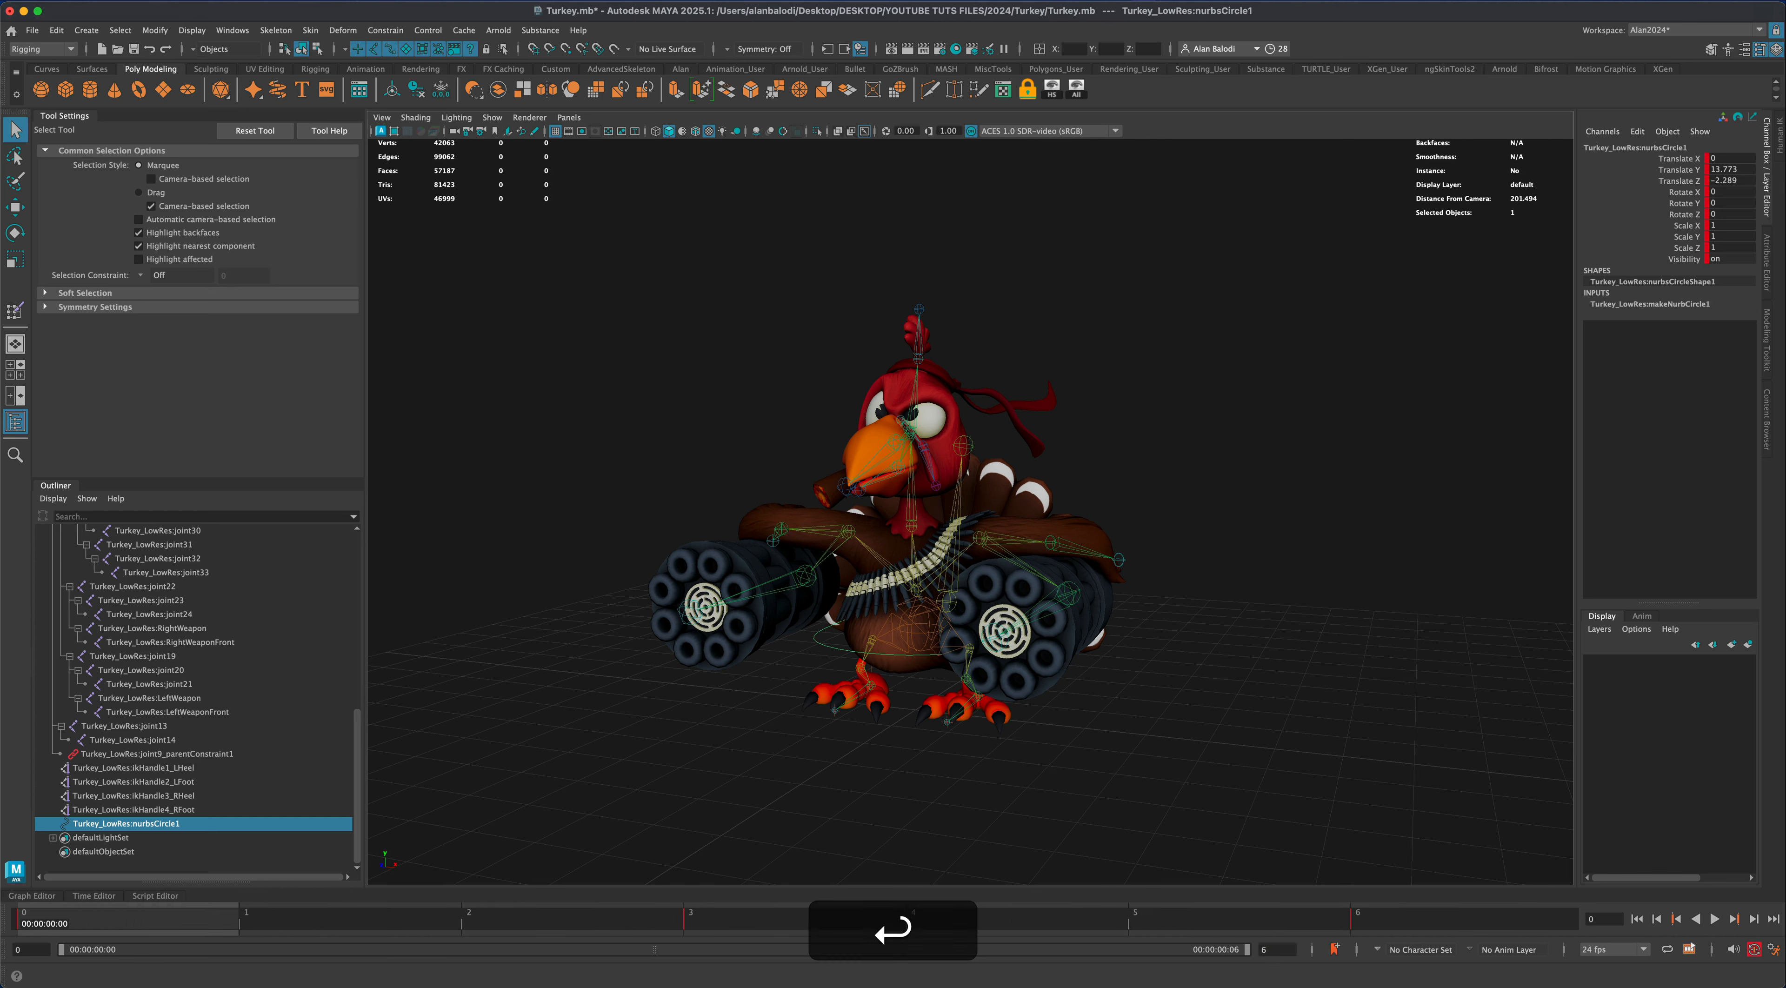
{"action": "left_click", "coordinate": [1715, 919]}
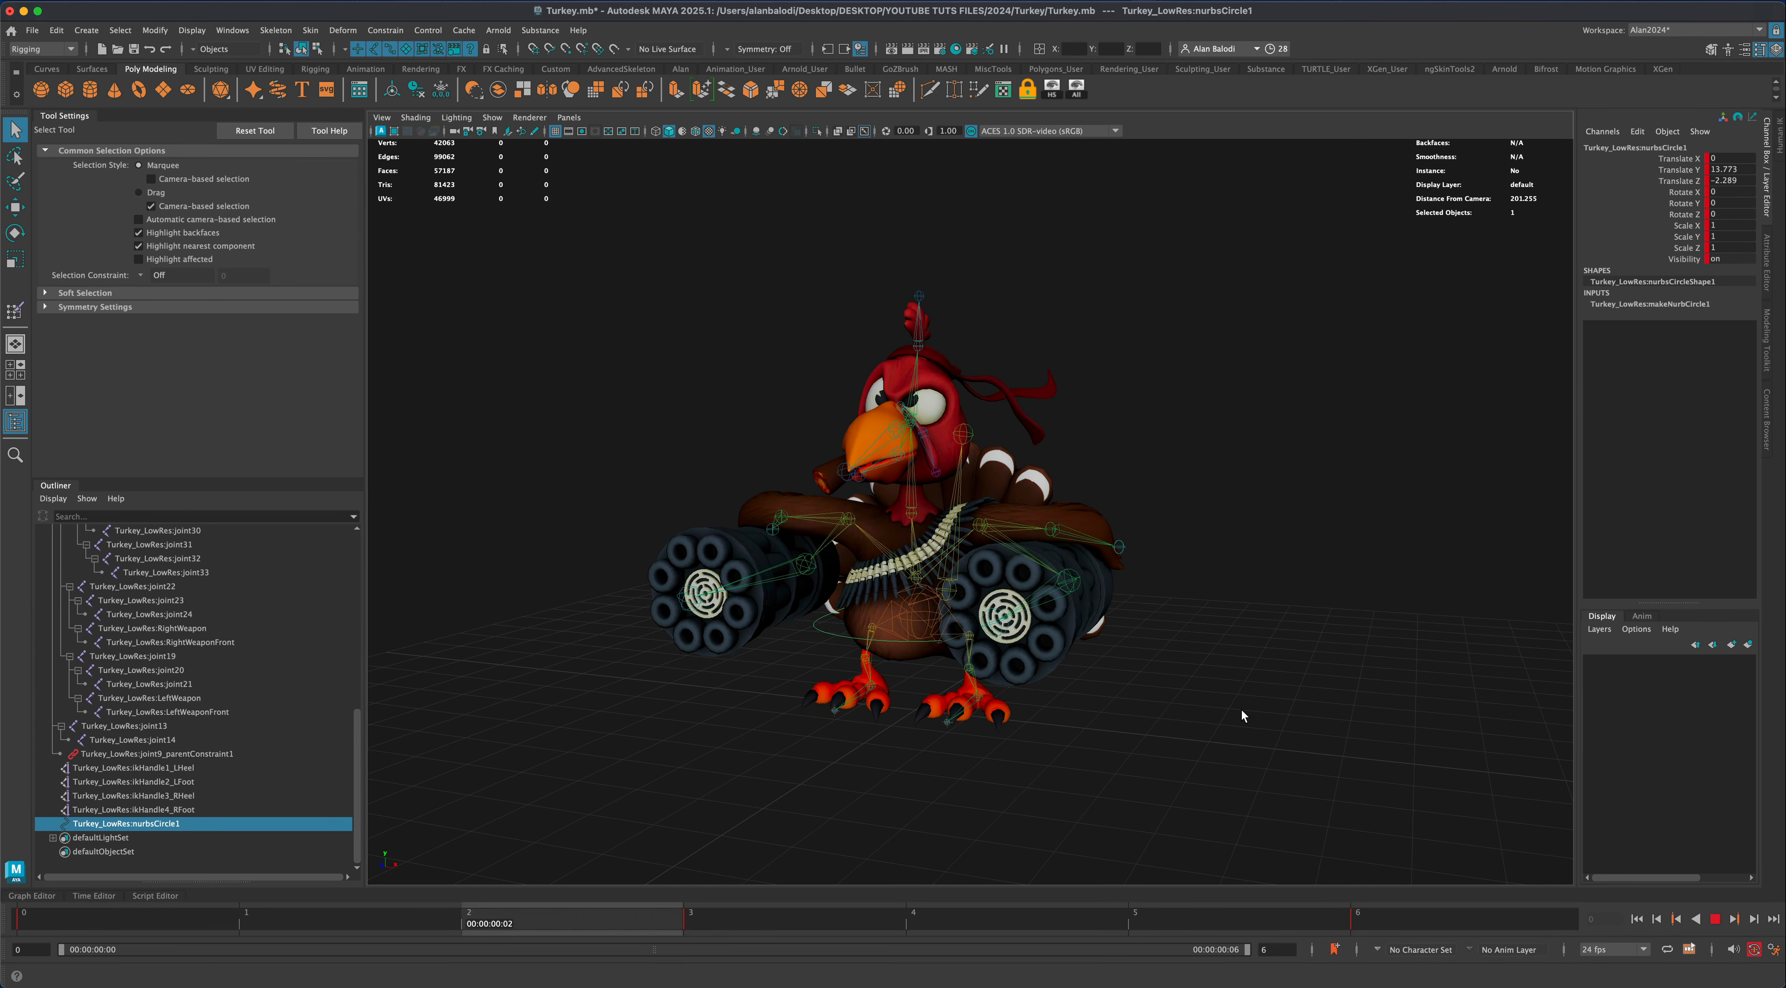
{"action": "left_click_drag", "start_coordinate": [1242, 713], "coordinate": [1142, 735], "text": "alt"}
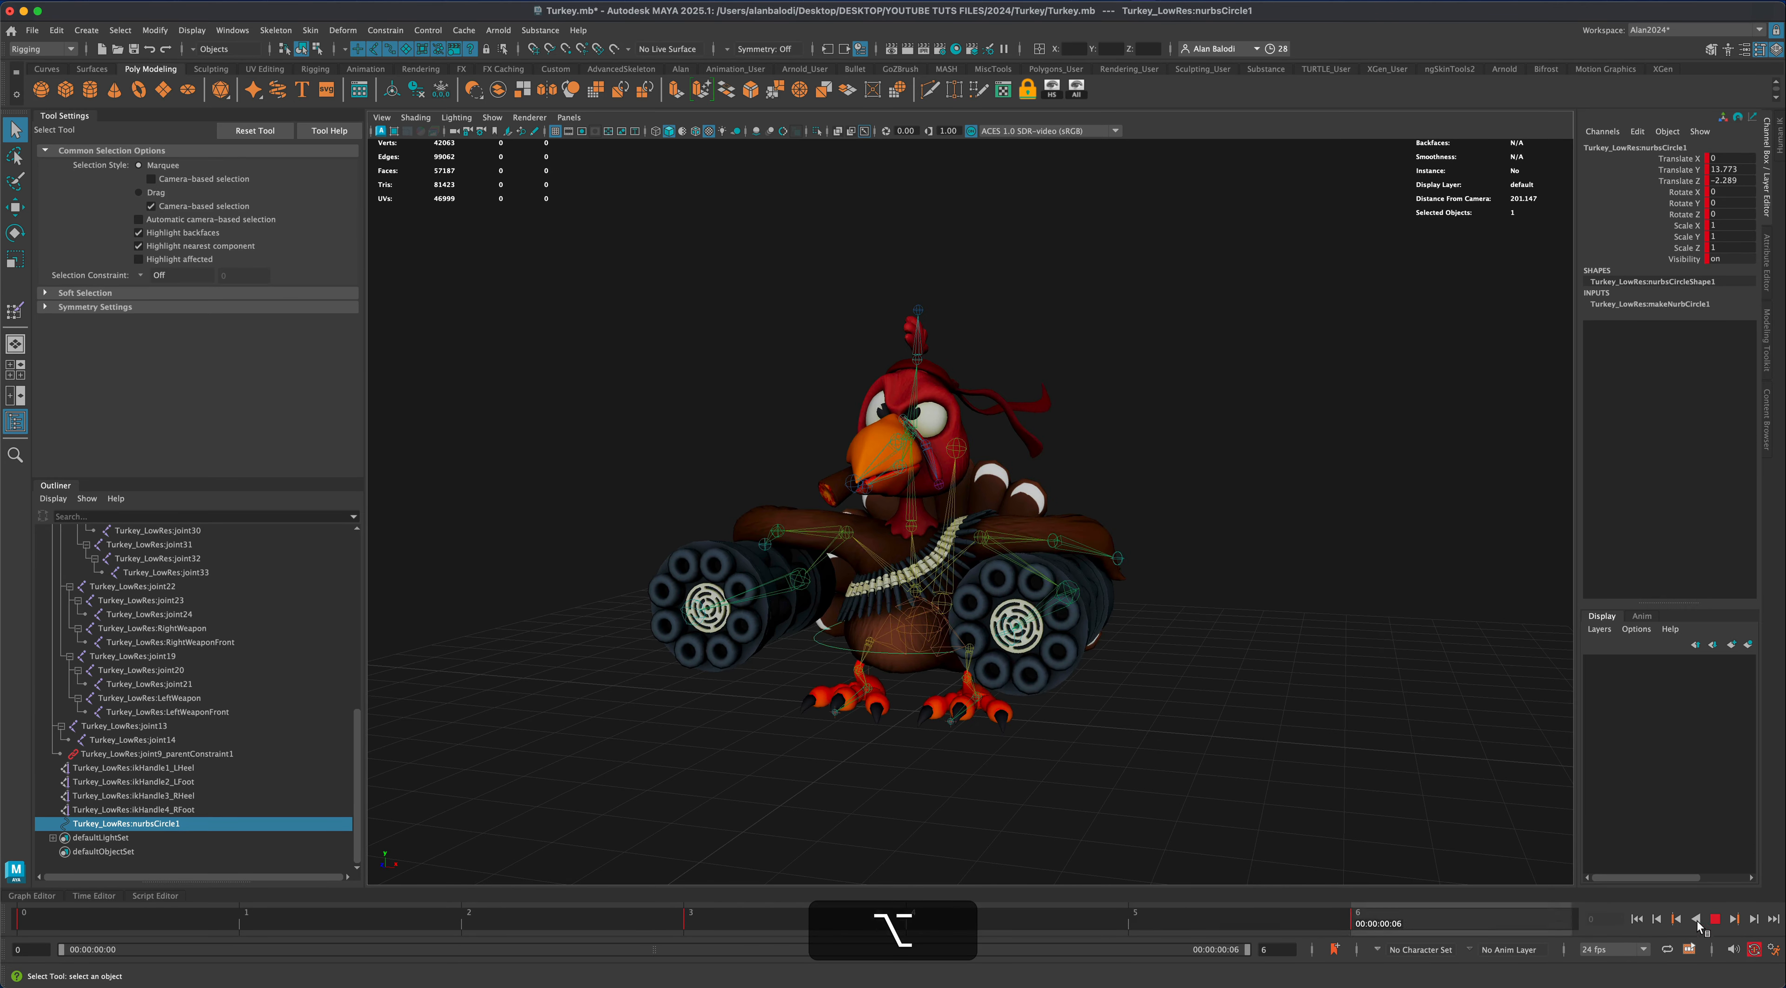
Stop playback and restore the animation end and the visible playback range to frame 24
{"action": "left_click", "coordinate": [1715, 919]}
{"action": "left_click_drag", "start_coordinate": [1280, 948], "coordinate": [1259, 949]}
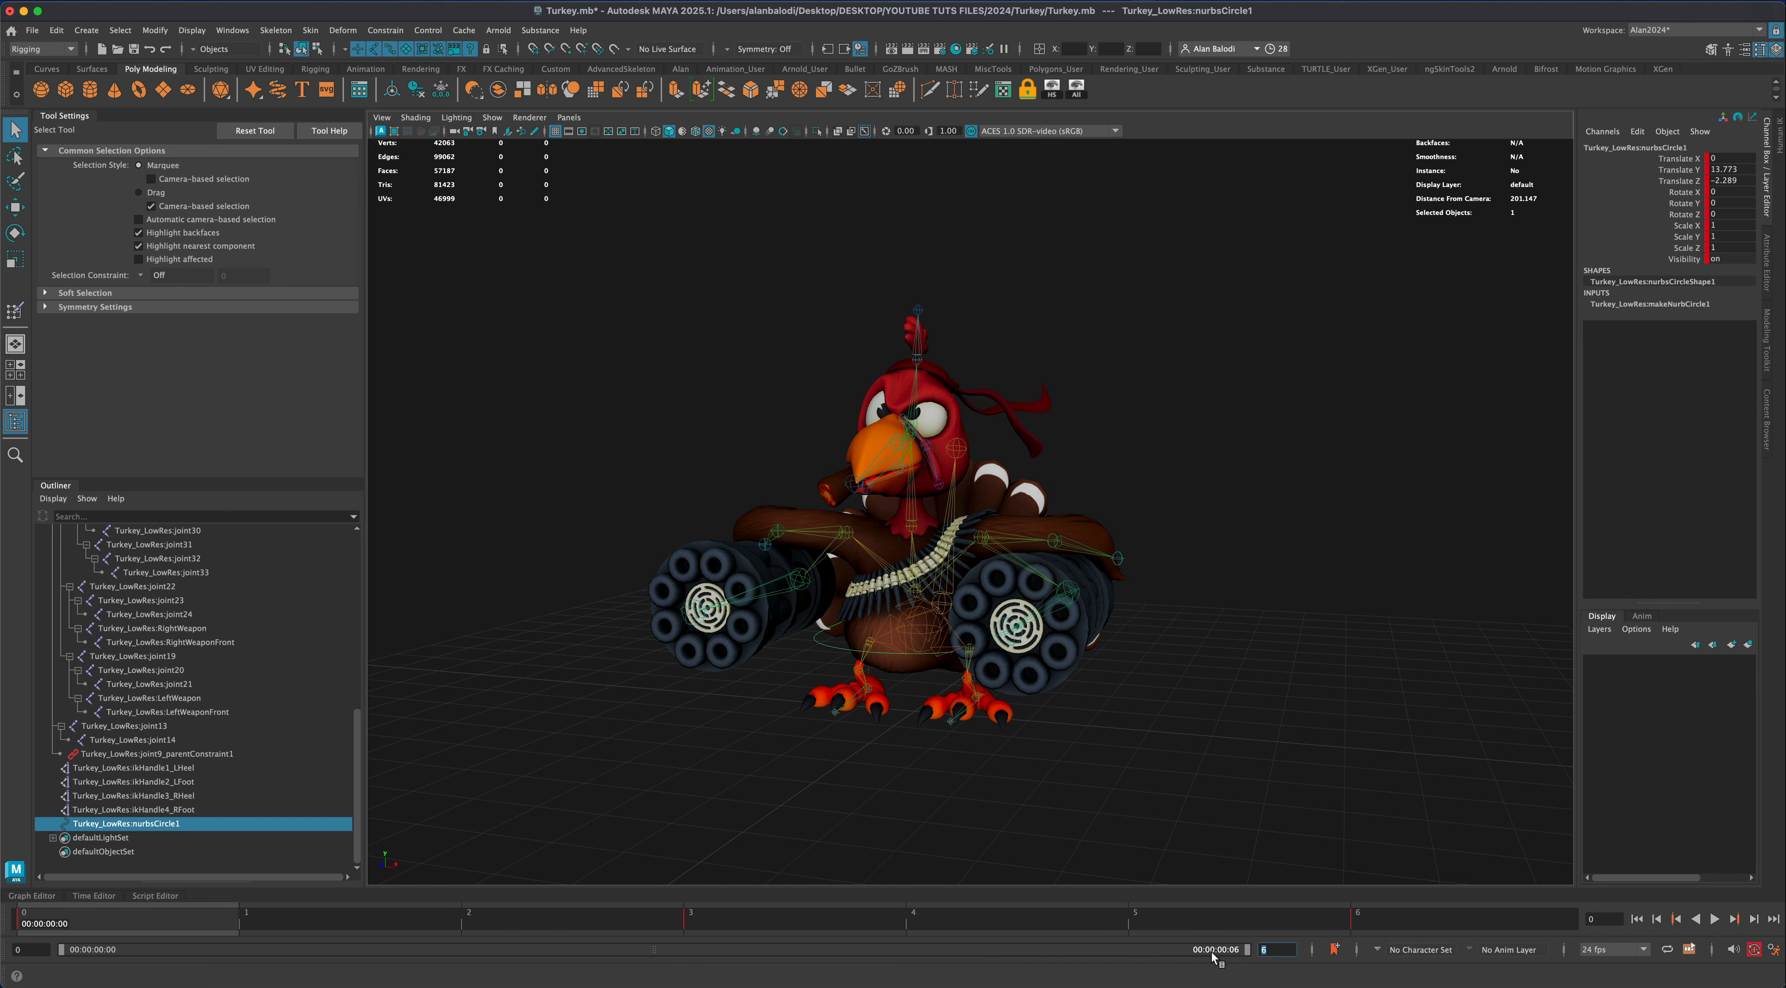
{"action": "type", "text": "24"}
{"action": "key", "text": "Return"}
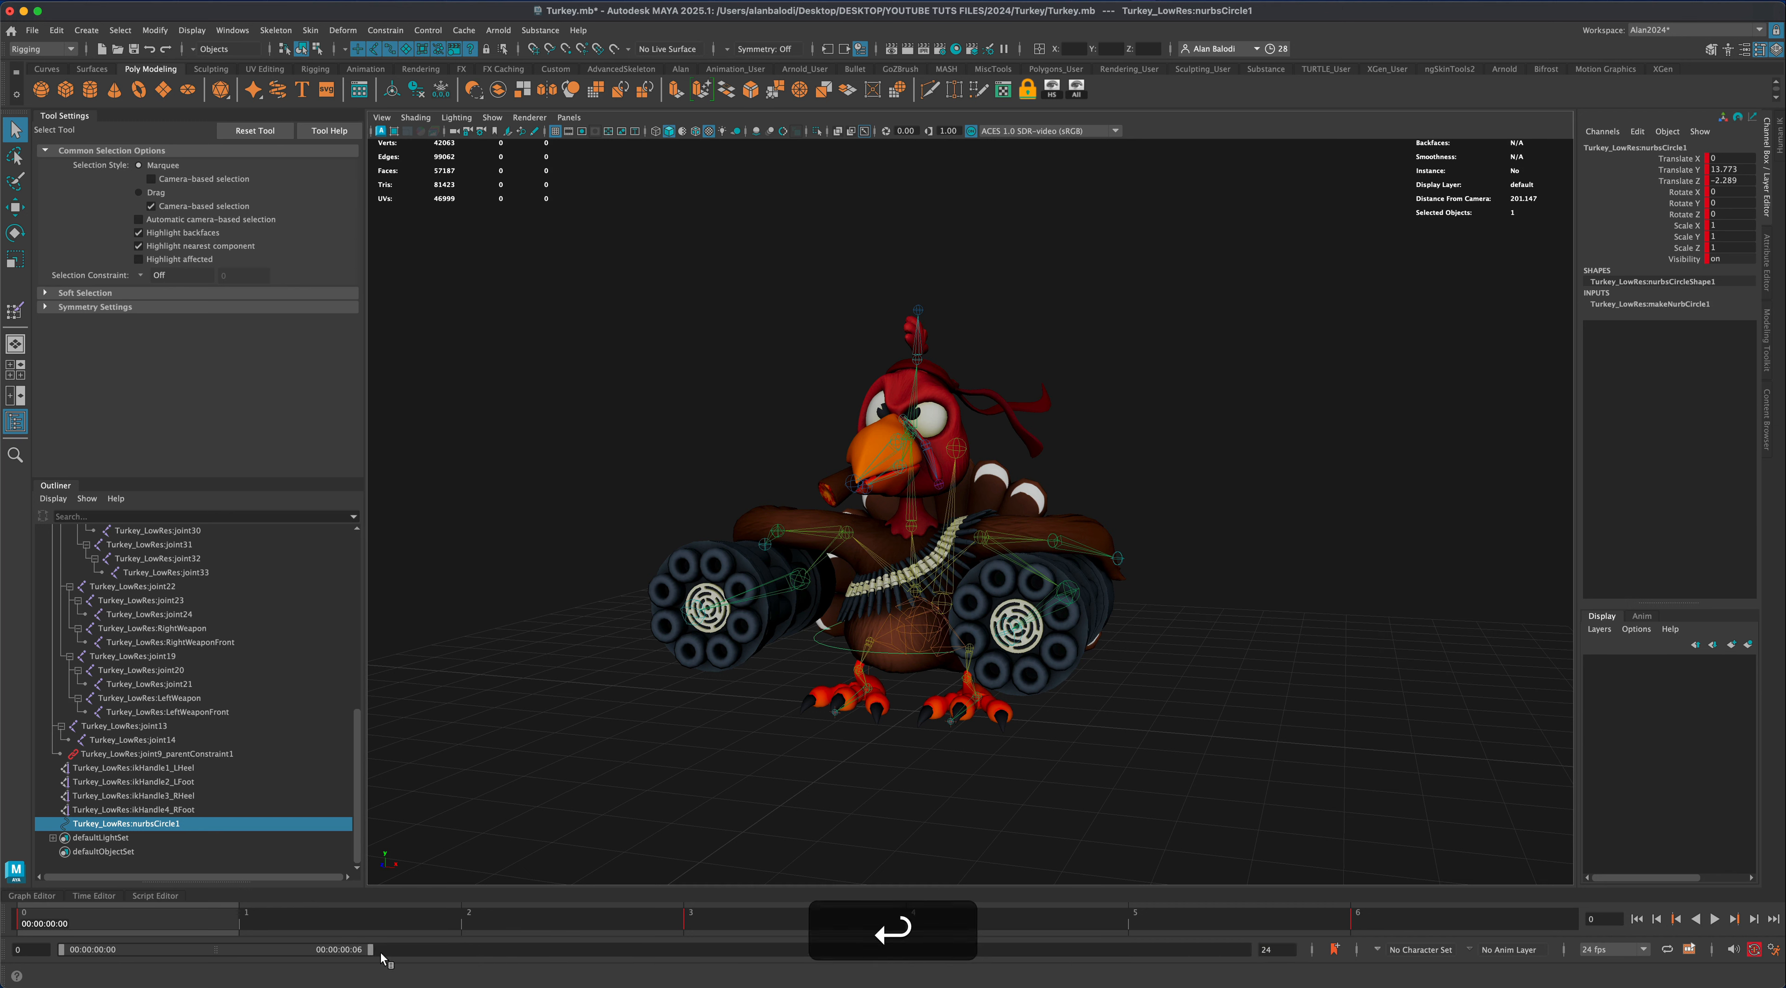
{"action": "left_click_drag", "start_coordinate": [370, 949], "coordinate": [1309, 949]}
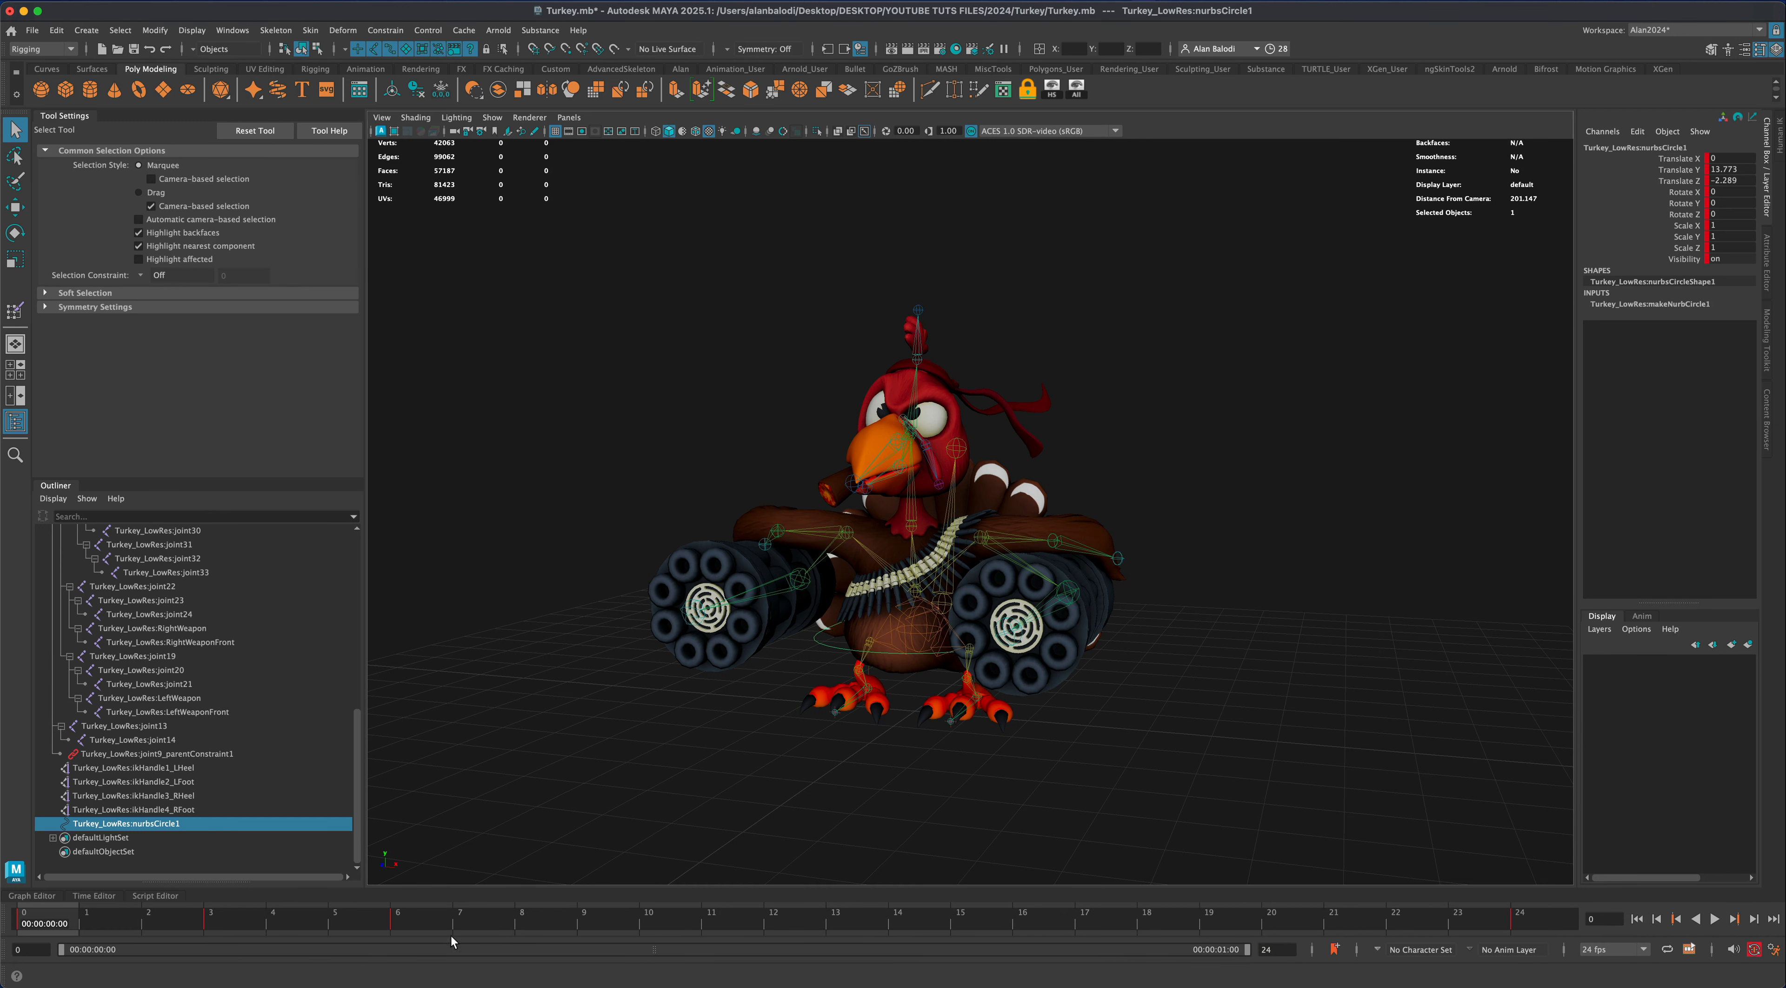
Play and scrub through the timeline to examine the circle control's motion and key spacing between frames 0 and 24
{"action": "key", "text": "alt+v"}
{"action": "key", "text": "alt+v"}
{"action": "key", "text": "alt+v"}
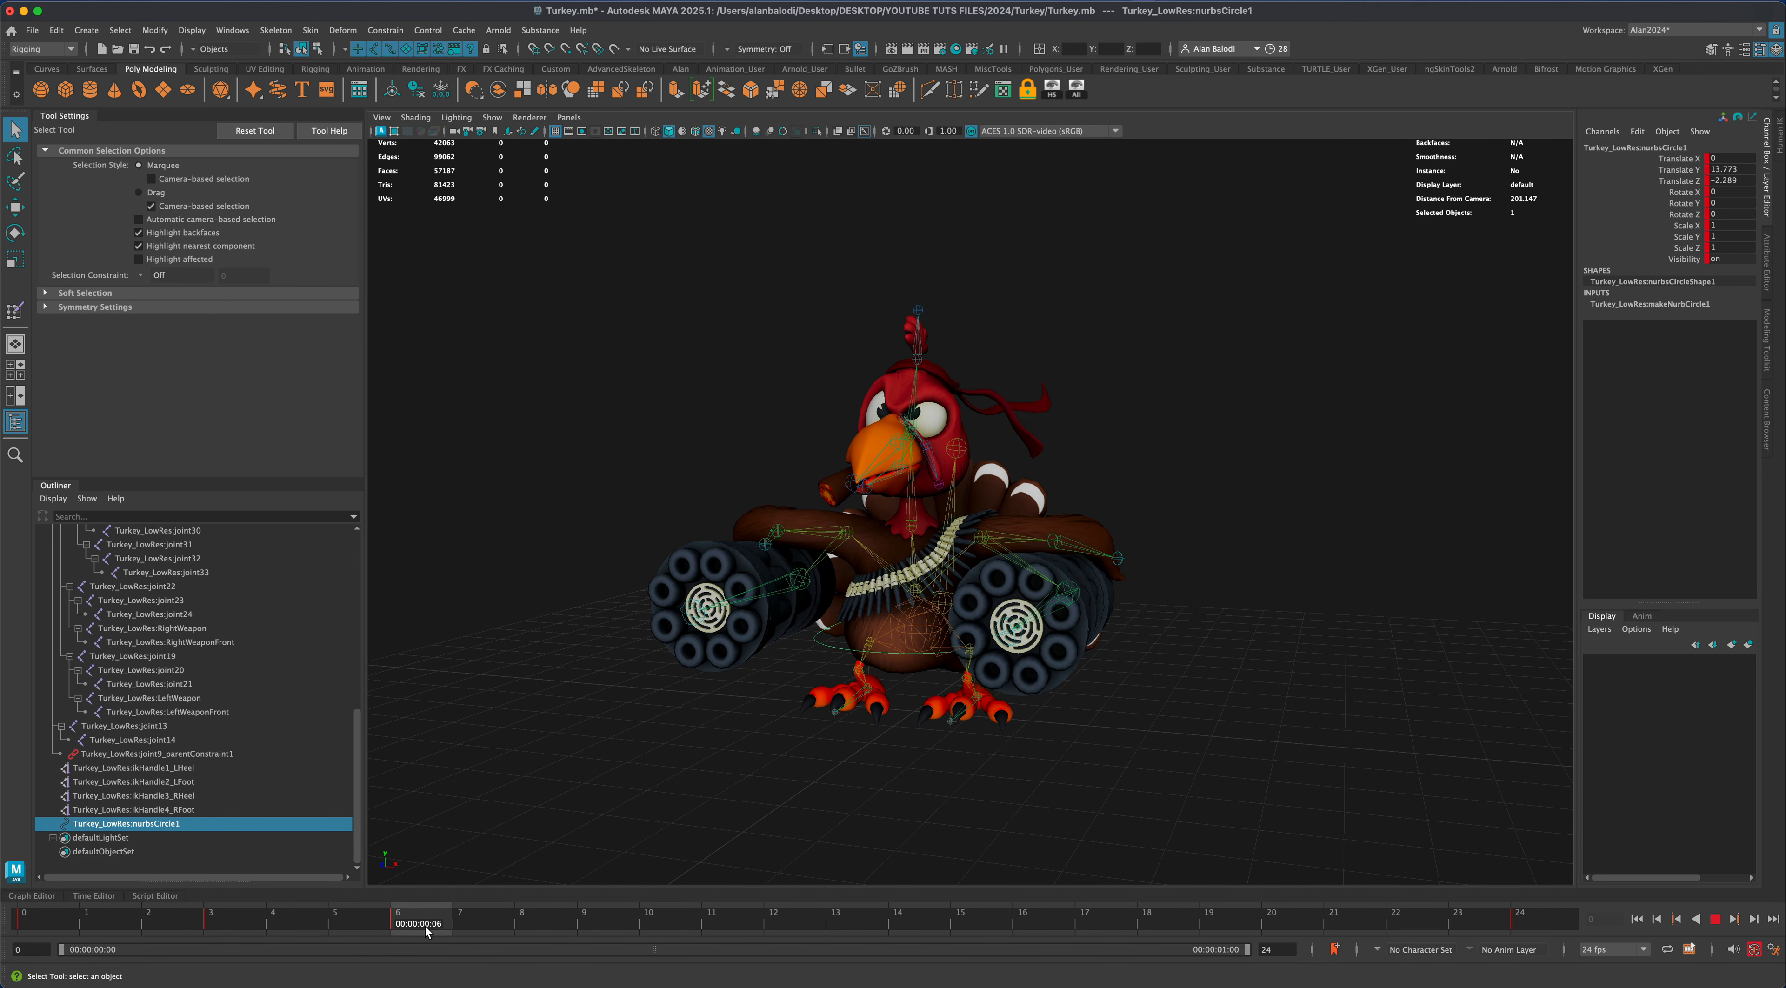
{"action": "left_click_drag", "start_coordinate": [428, 930], "coordinate": [1551, 930]}
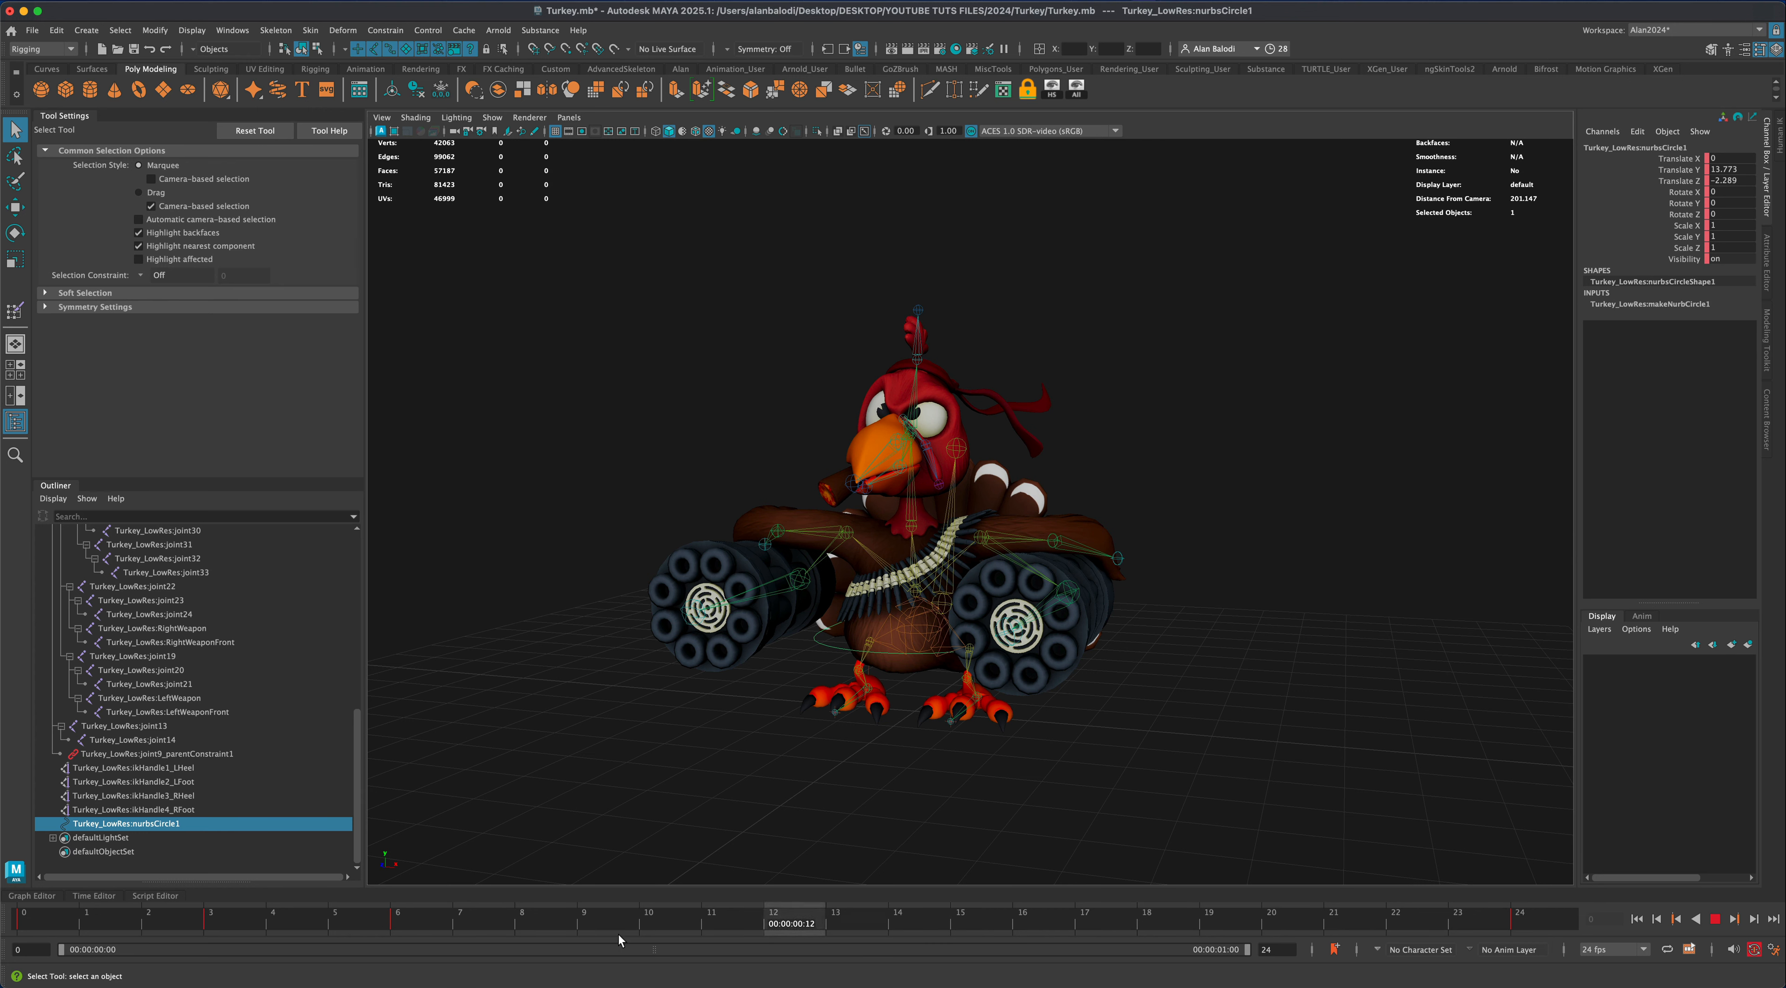
{"action": "left_click", "coordinate": [1208, 928]}
{"action": "left_click_drag", "start_coordinate": [1536, 938], "coordinate": [398, 941]}
{"action": "left_click_drag", "start_coordinate": [148, 928], "coordinate": [584, 928], "text": "shift"}
{"action": "left_click", "coordinate": [130, 930]}
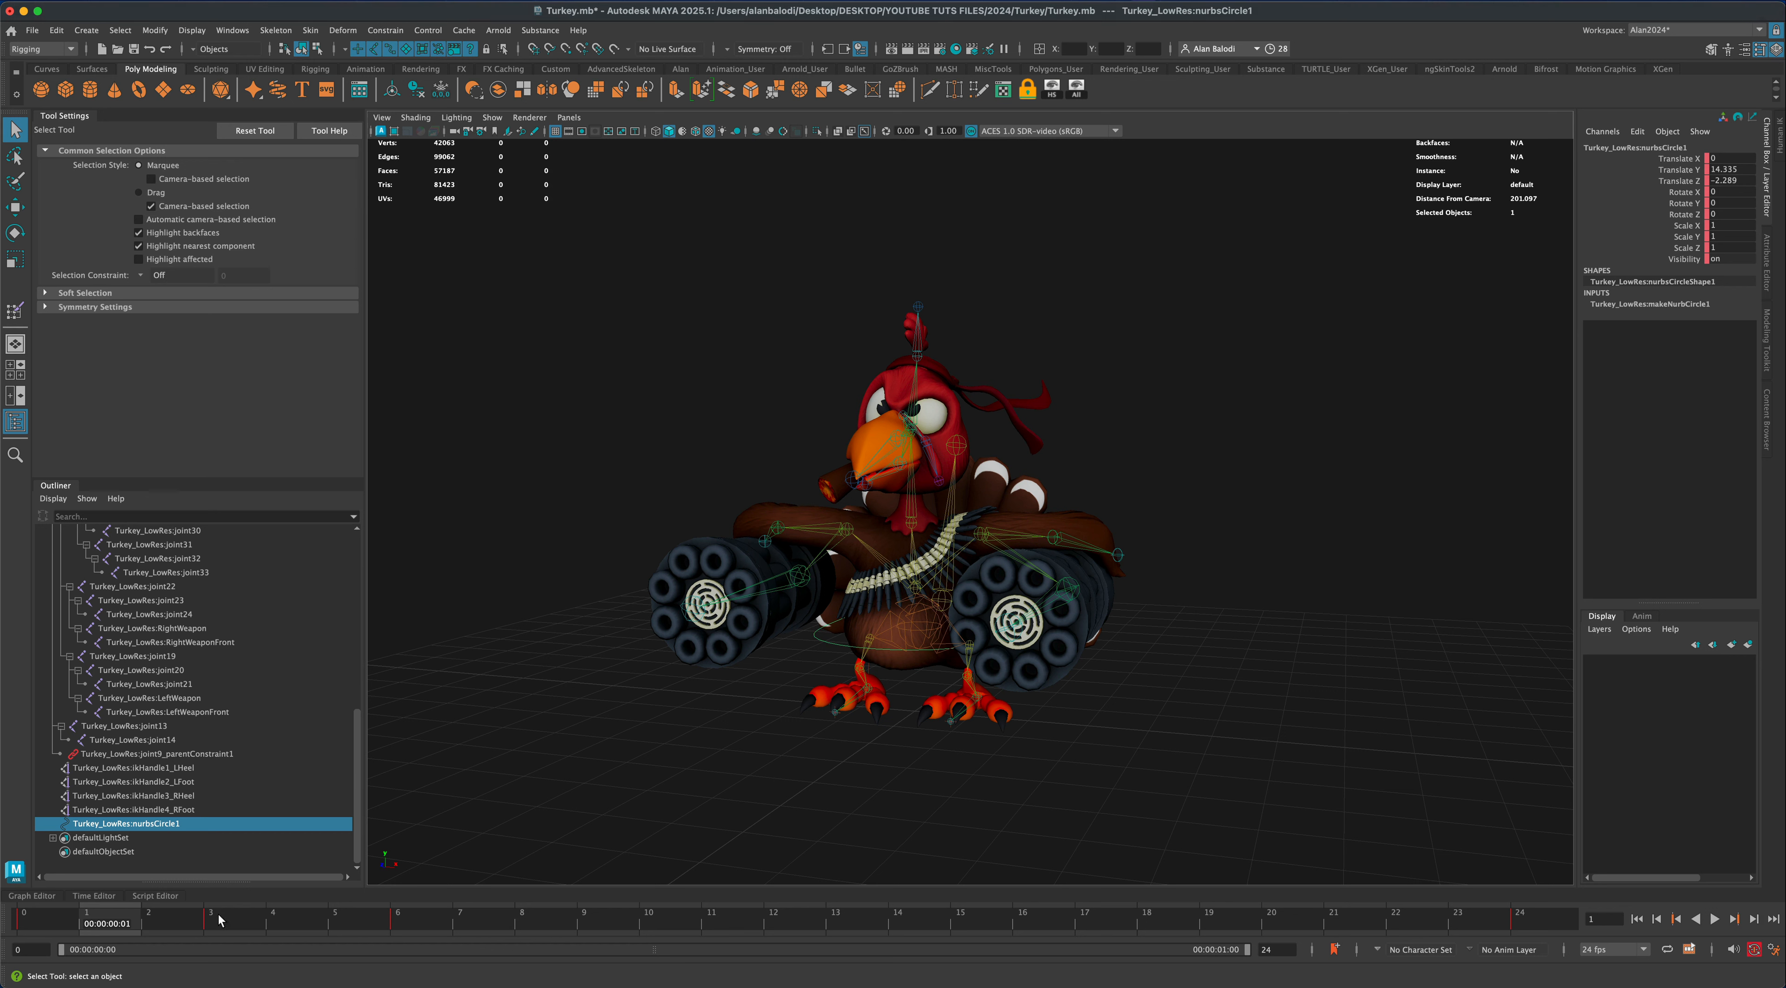
{"action": "left_click_drag", "start_coordinate": [219, 919], "coordinate": [25, 928]}
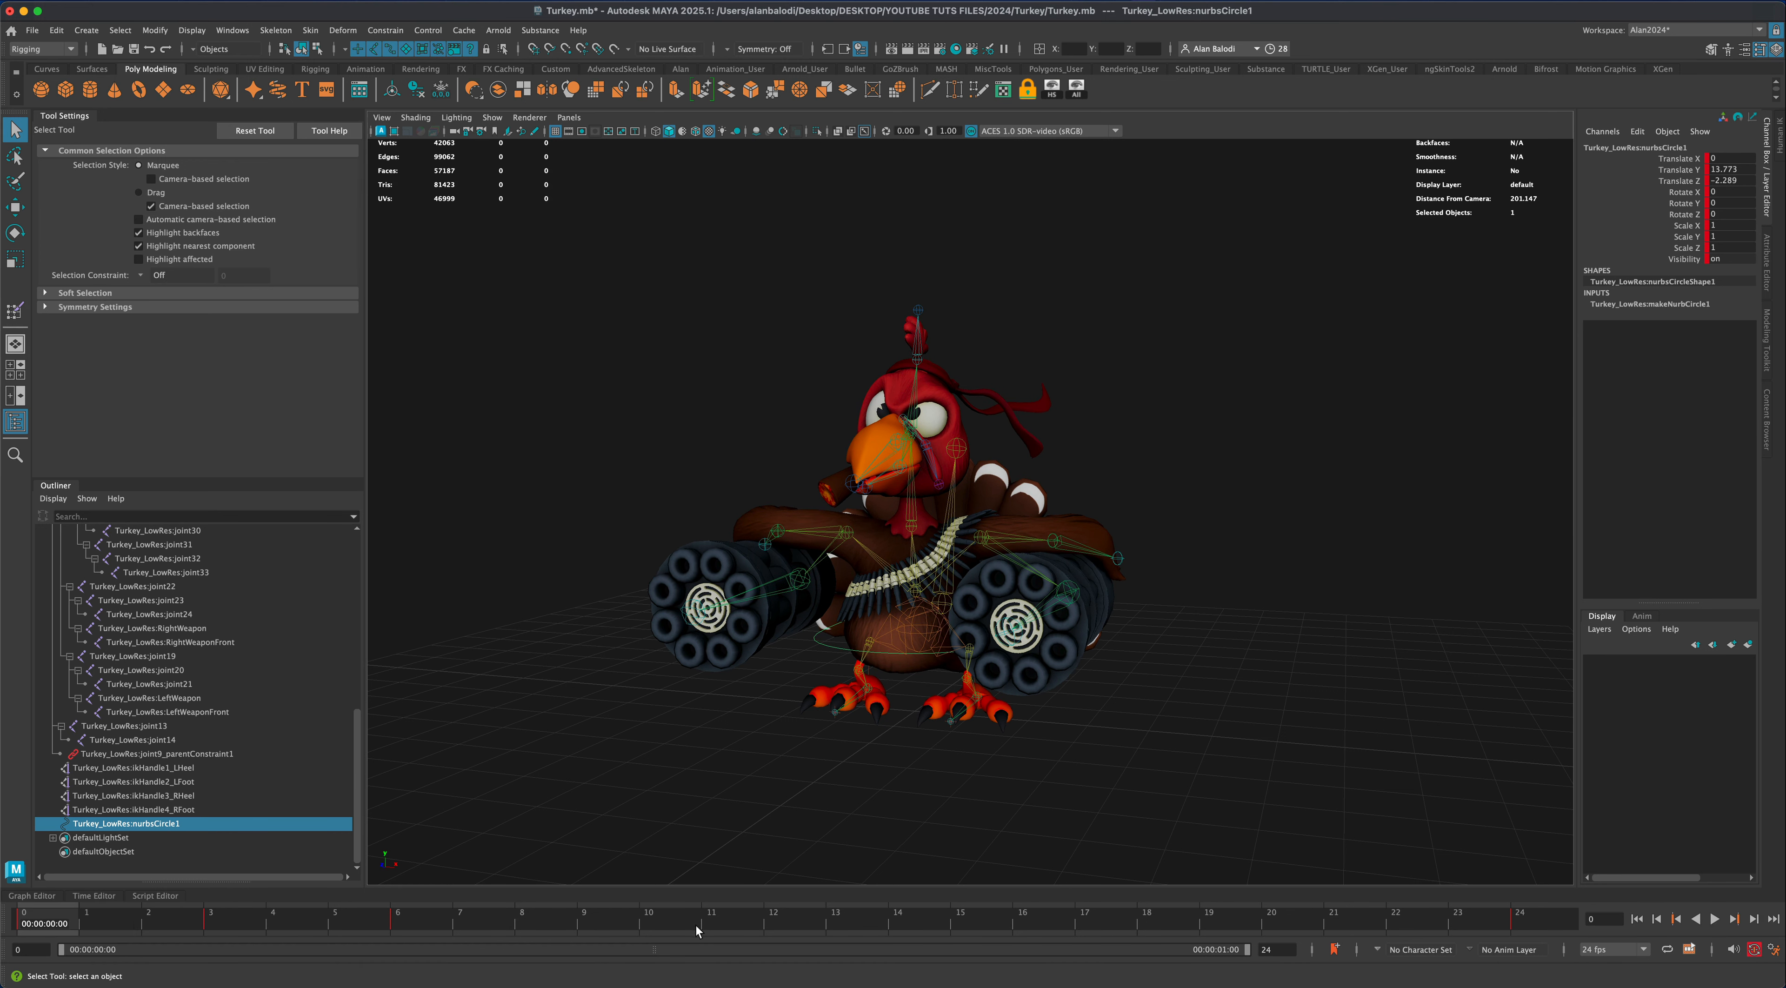
Delete the circle control's key at frame 24, preview the animation, and return to frame 0
{"action": "left_click", "coordinate": [1539, 926]}
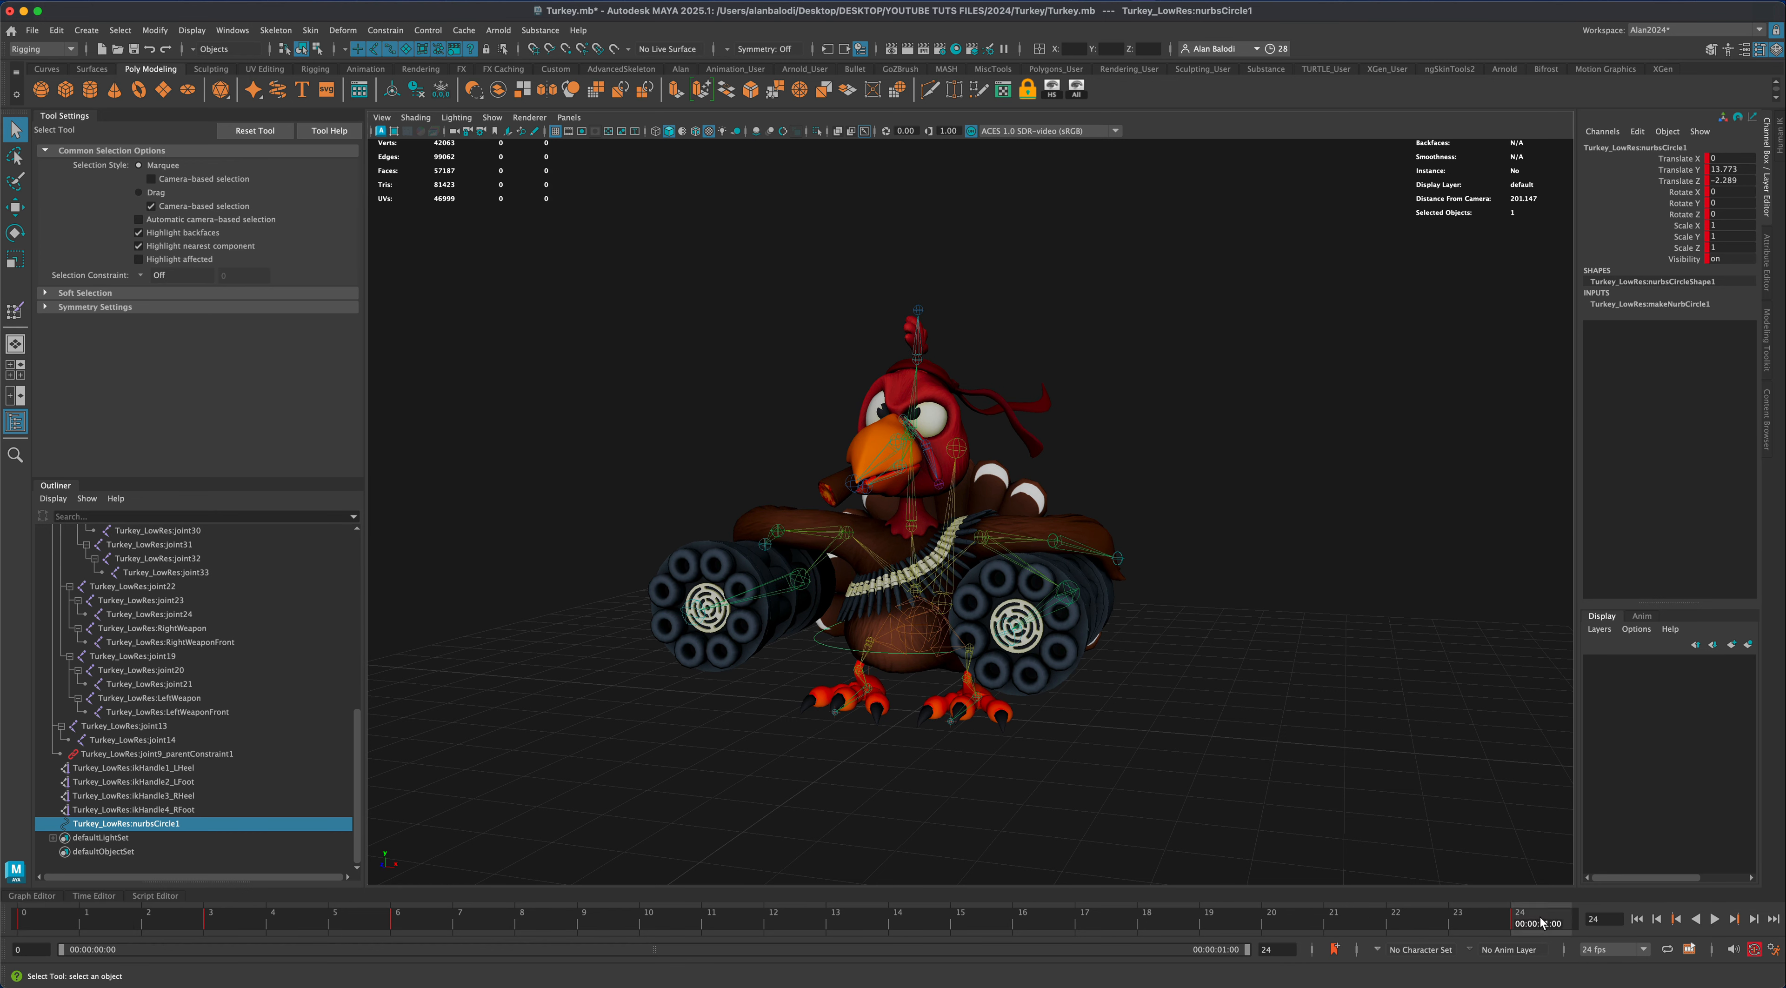
{"action": "right_click", "coordinate": [1536, 922]}
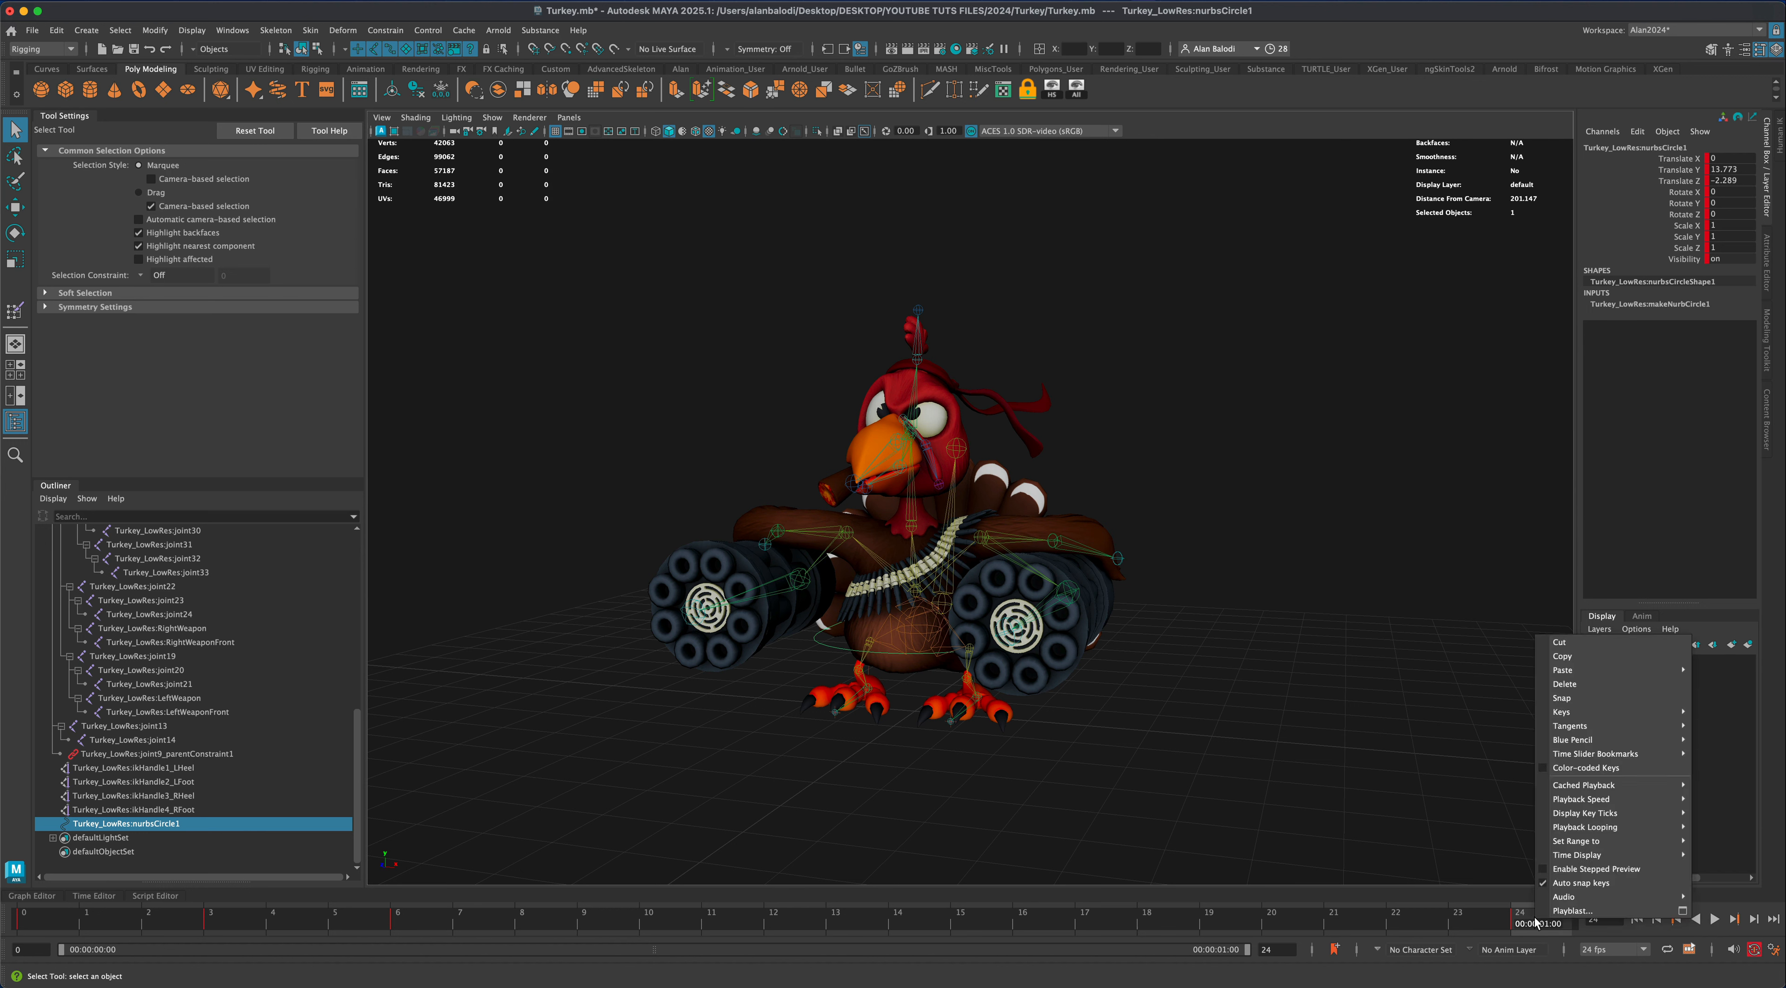
{"action": "left_click", "coordinate": [1613, 684]}
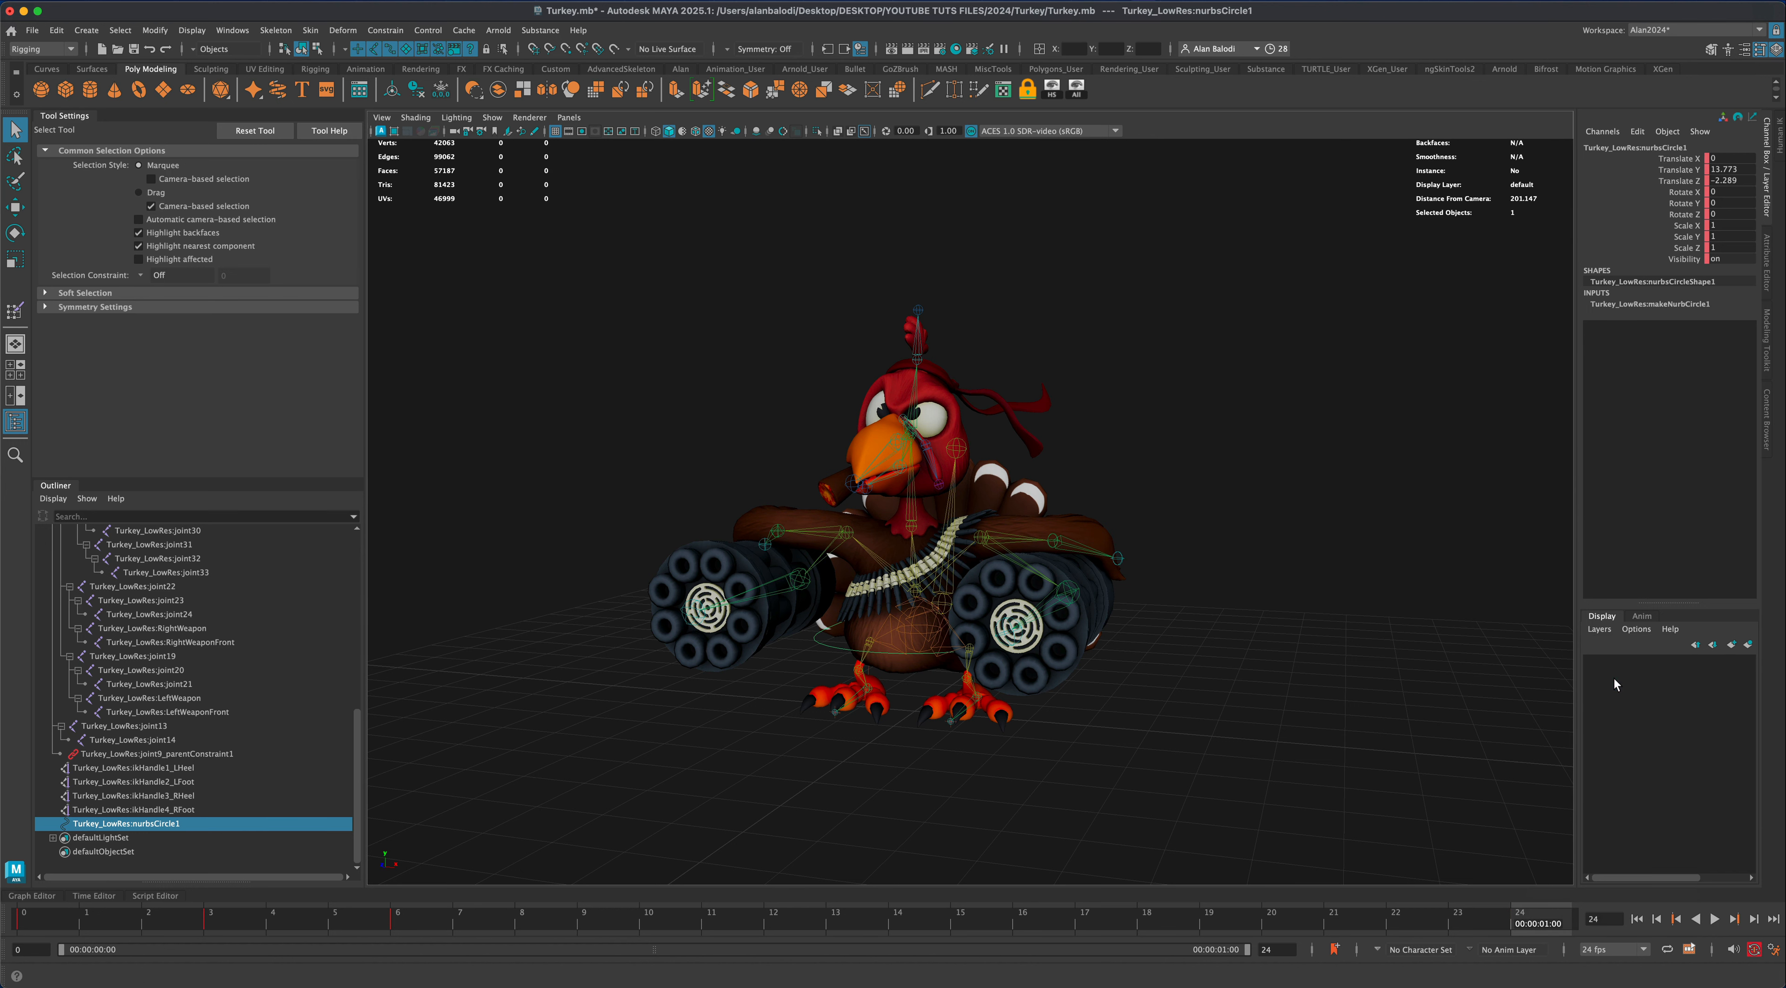
{"action": "key", "text": "alt+v"}
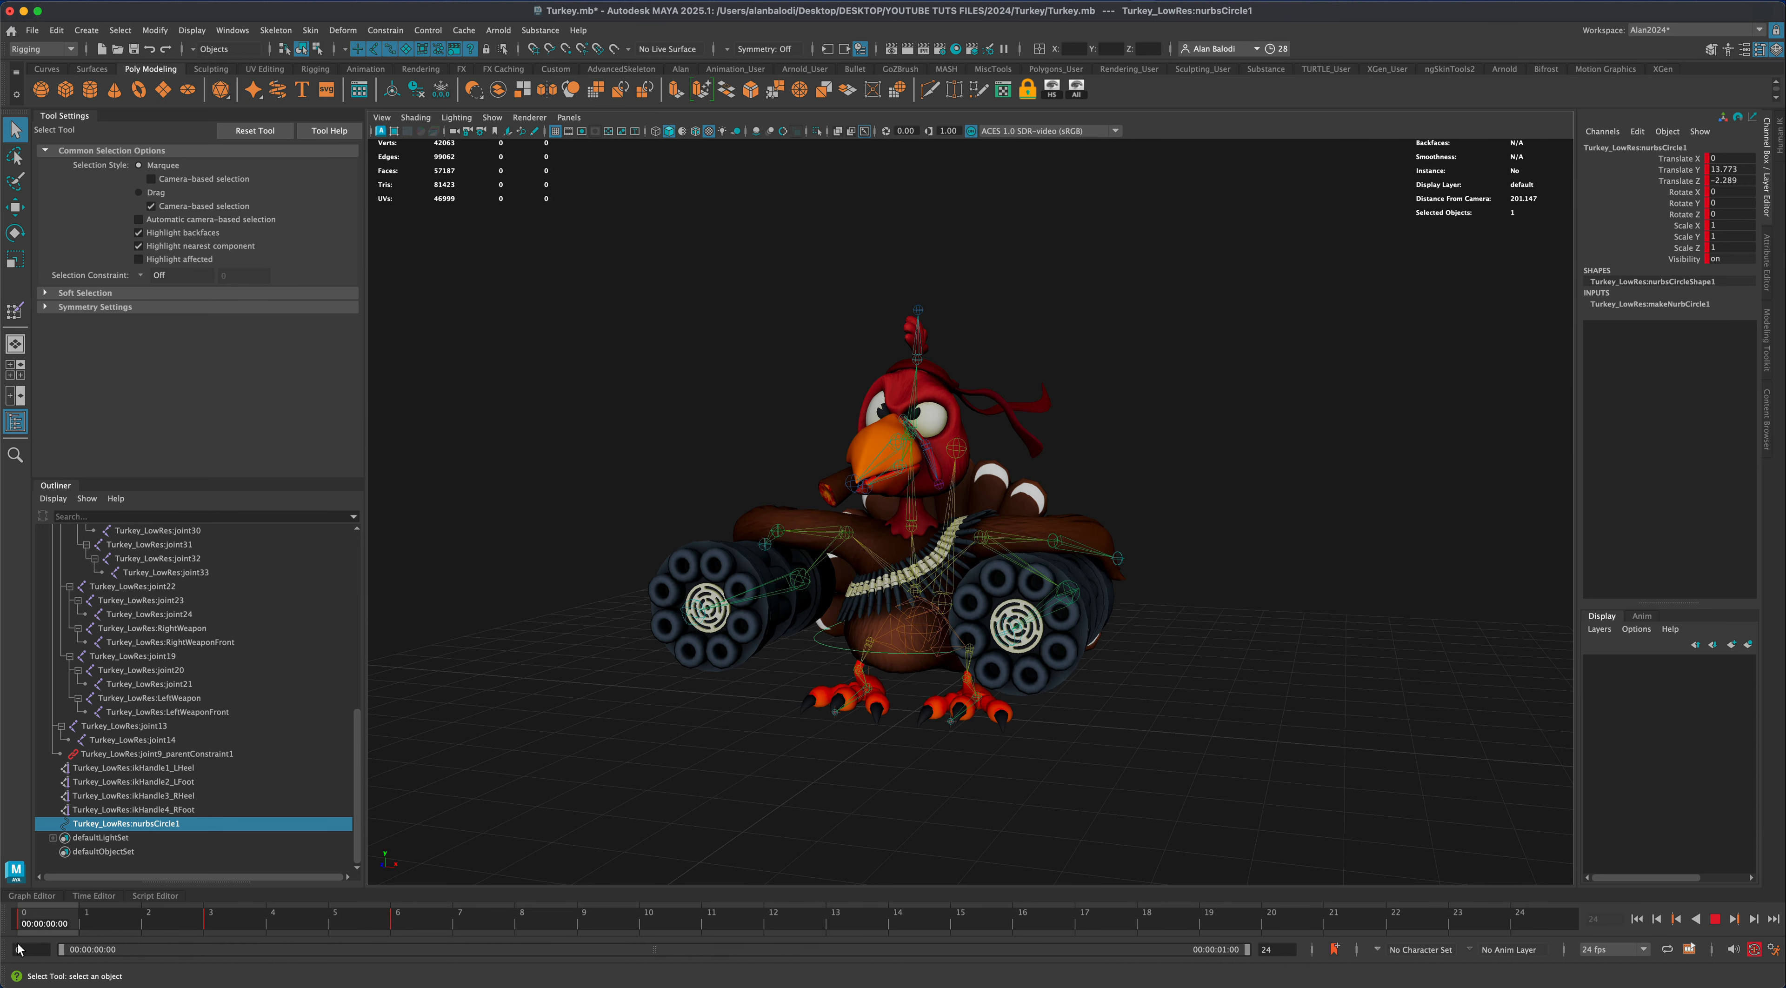
{"action": "left_click", "coordinate": [39, 928]}
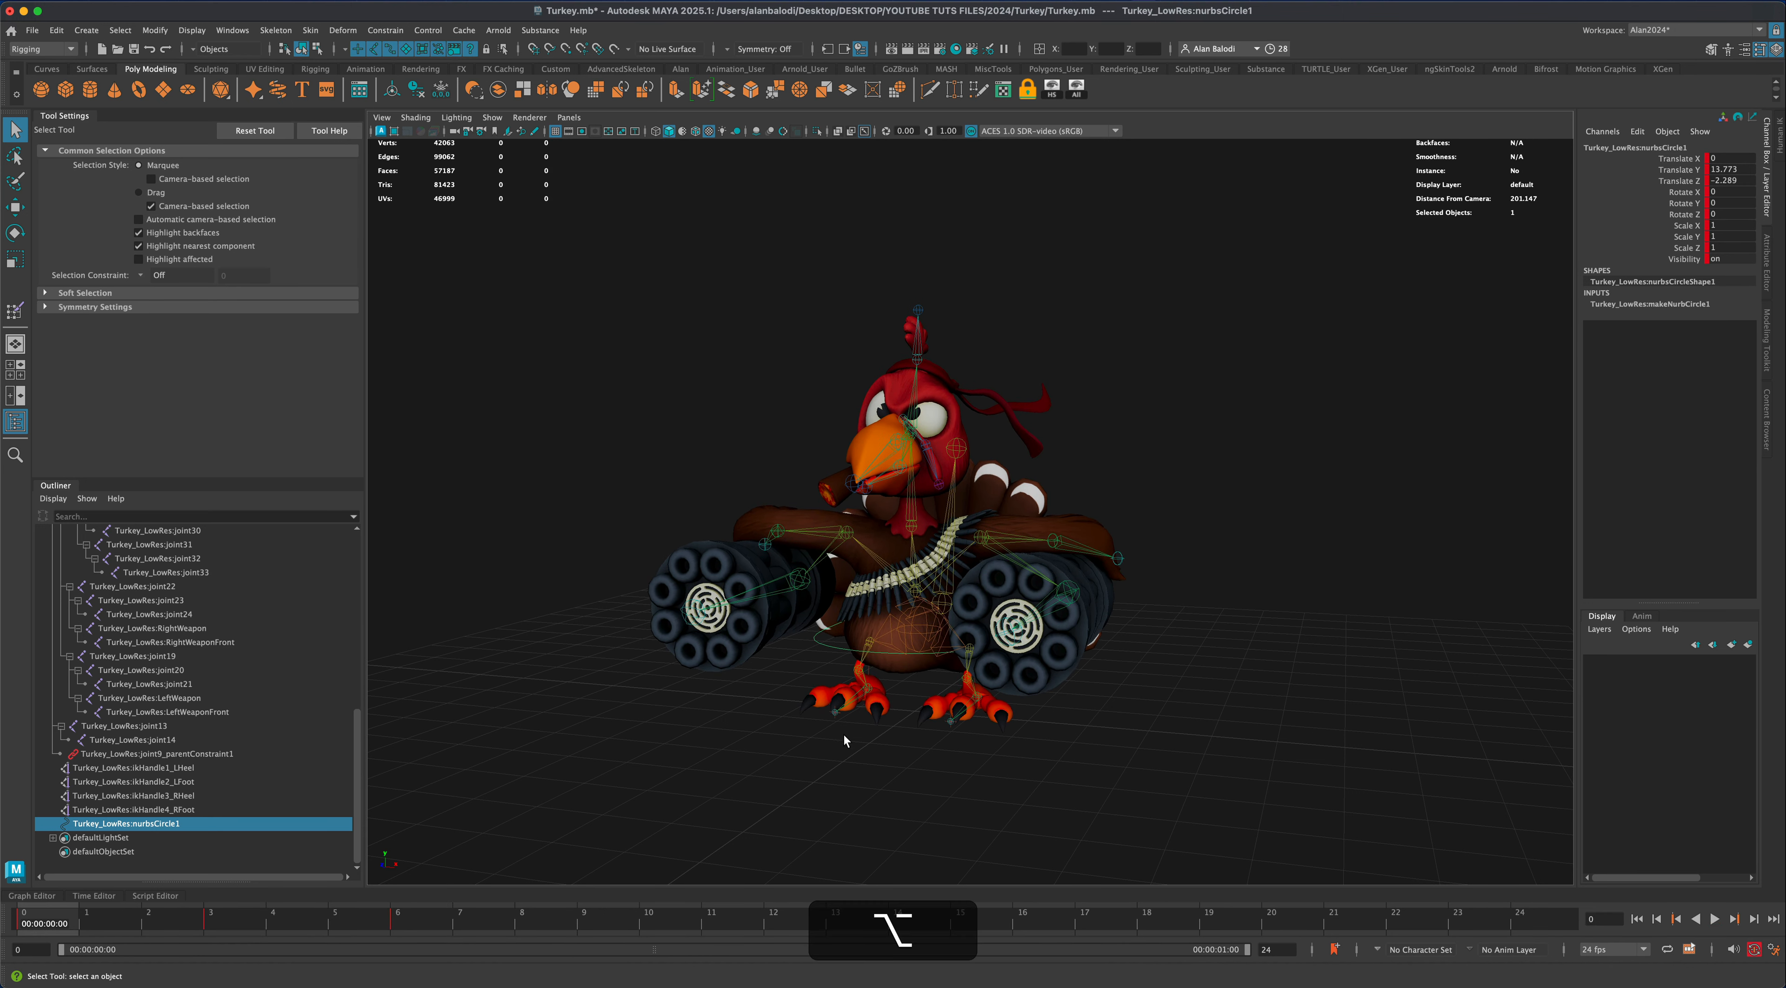
Open the Graph Editor, select all of the circle control's keys, and cycle its curves after the last key
{"action": "left_click_drag", "start_coordinate": [844, 736], "coordinate": [818, 646], "text": "alt"}
{"action": "left_click", "coordinate": [791, 662]}
{"action": "left_click", "coordinate": [809, 650]}
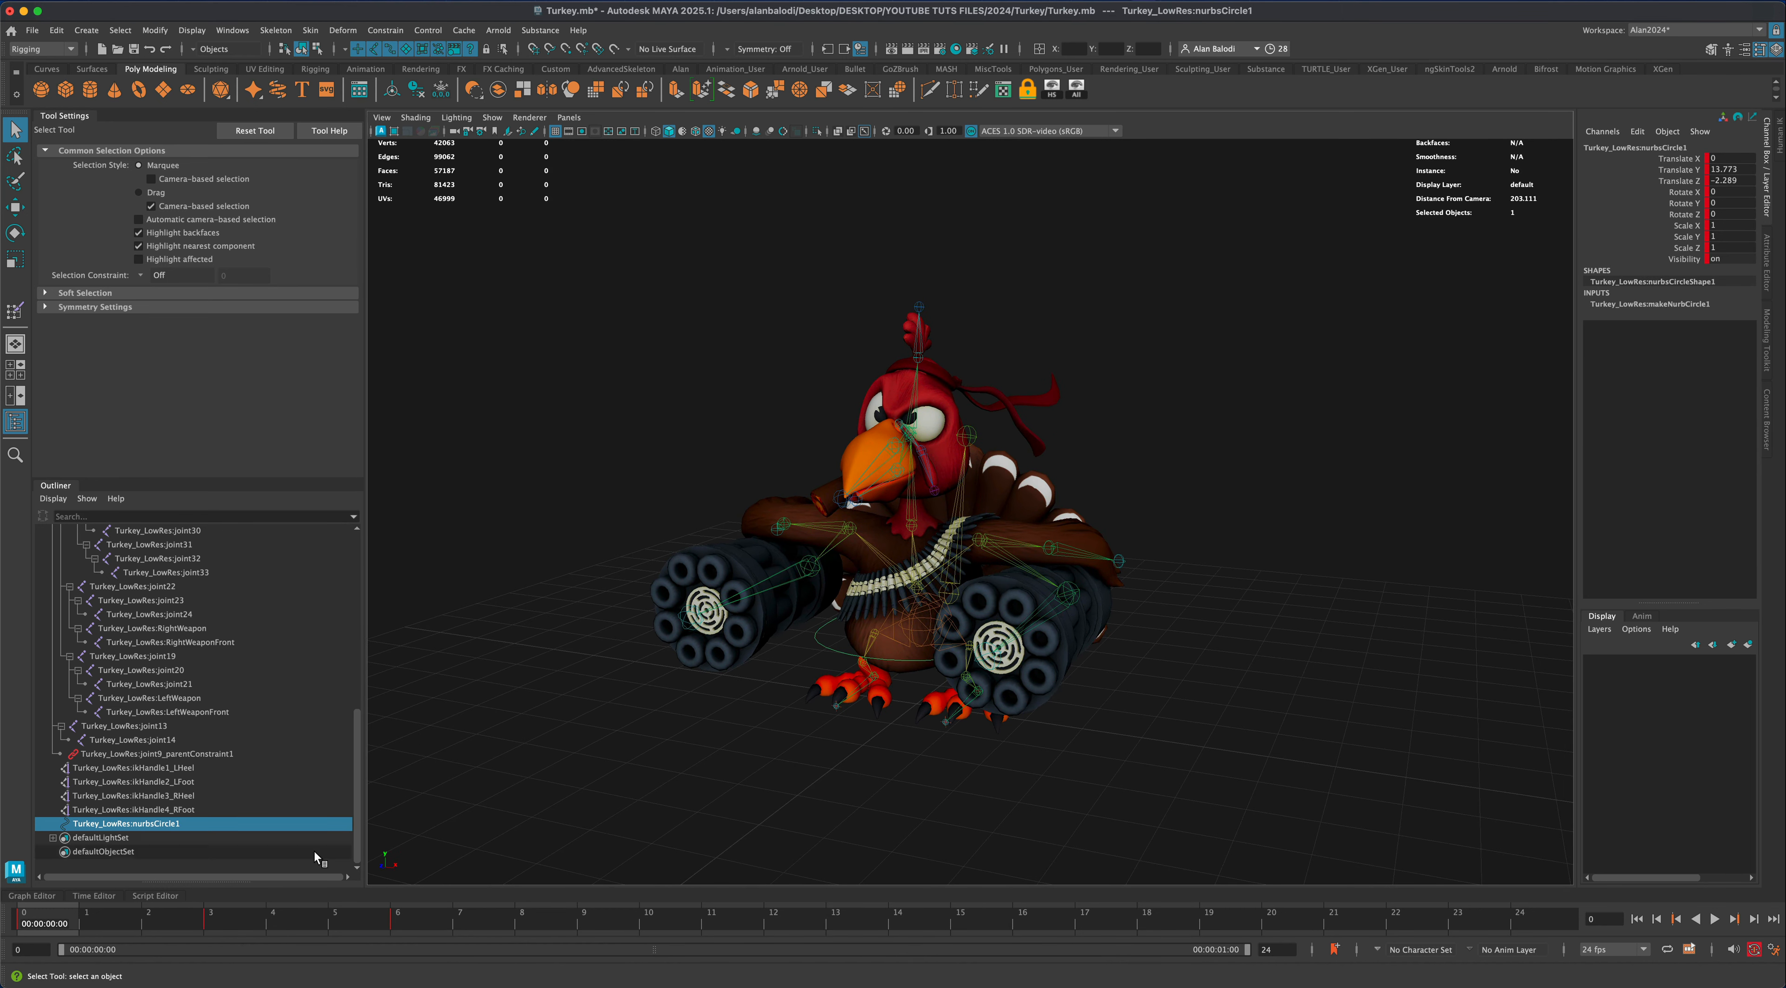
{"action": "left_click", "coordinate": [32, 896]}
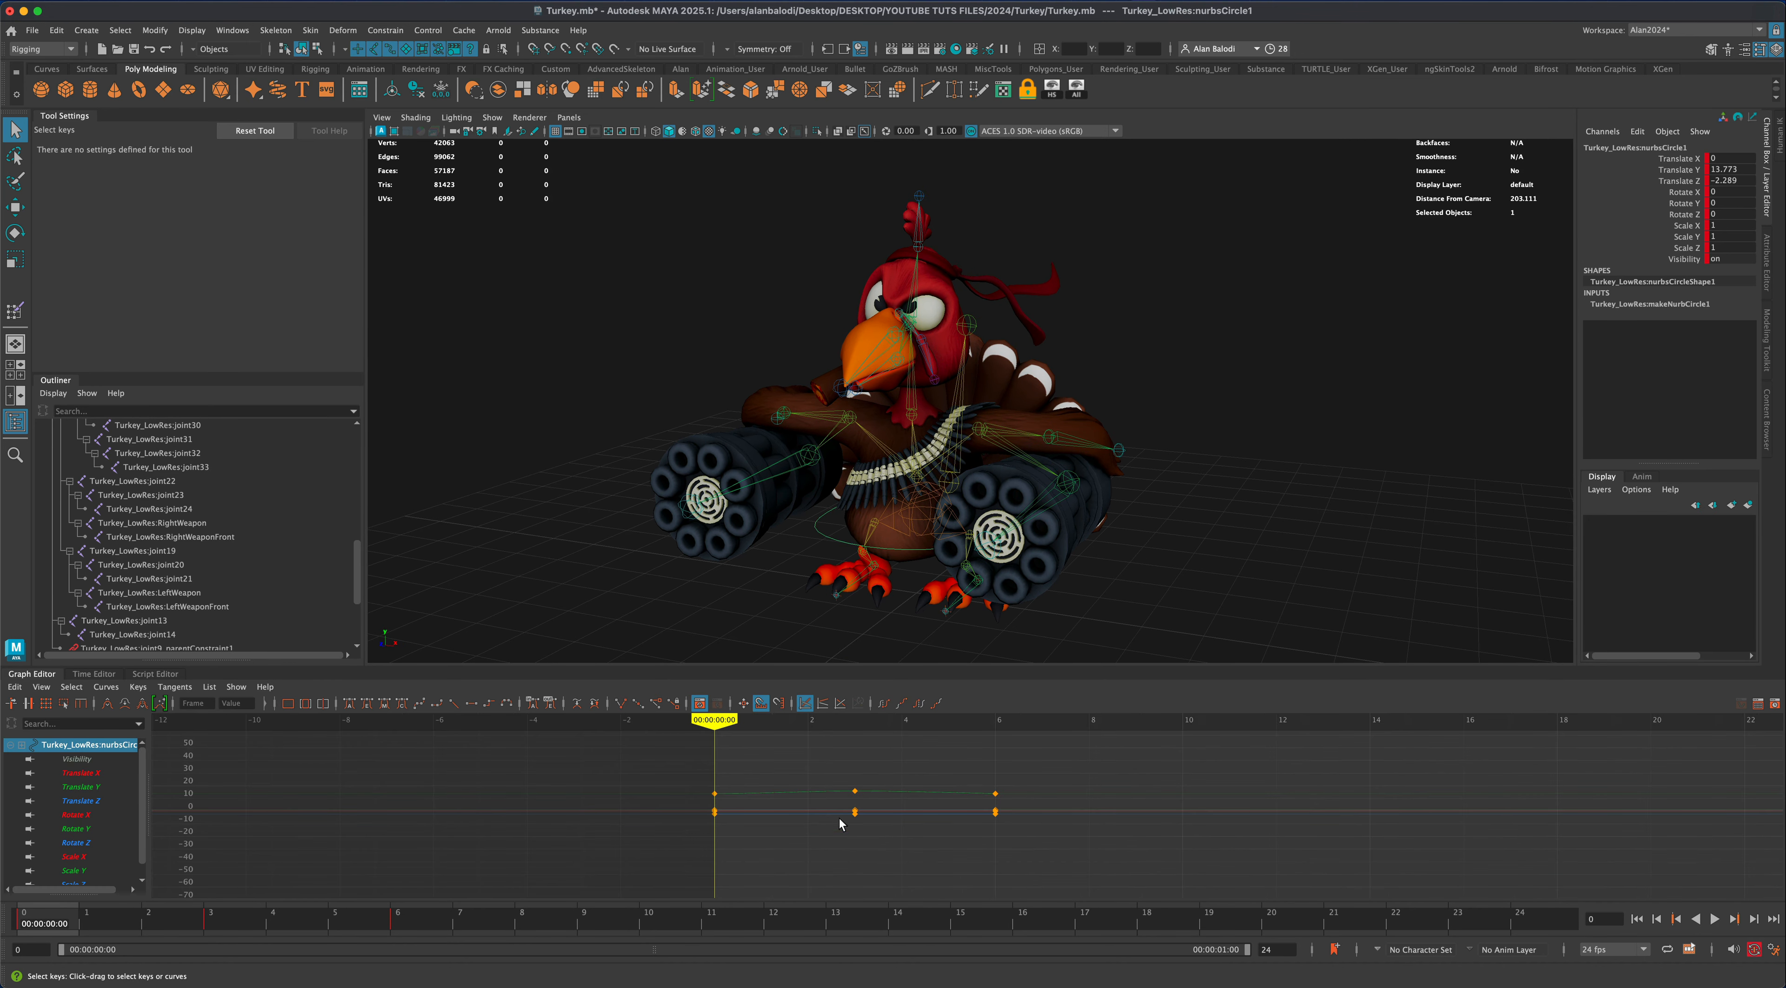
{"action": "mouse_move", "coordinate": [48, 924]}
{"action": "left_mouse_down"}
{"action": "mouse_move", "coordinate": [390, 923]}
{"action": "mouse_move", "coordinate": [24, 923]}
{"action": "left_mouse_up"}
{"action": "left_click_drag", "start_coordinate": [828, 823], "coordinate": [1036, 847]}
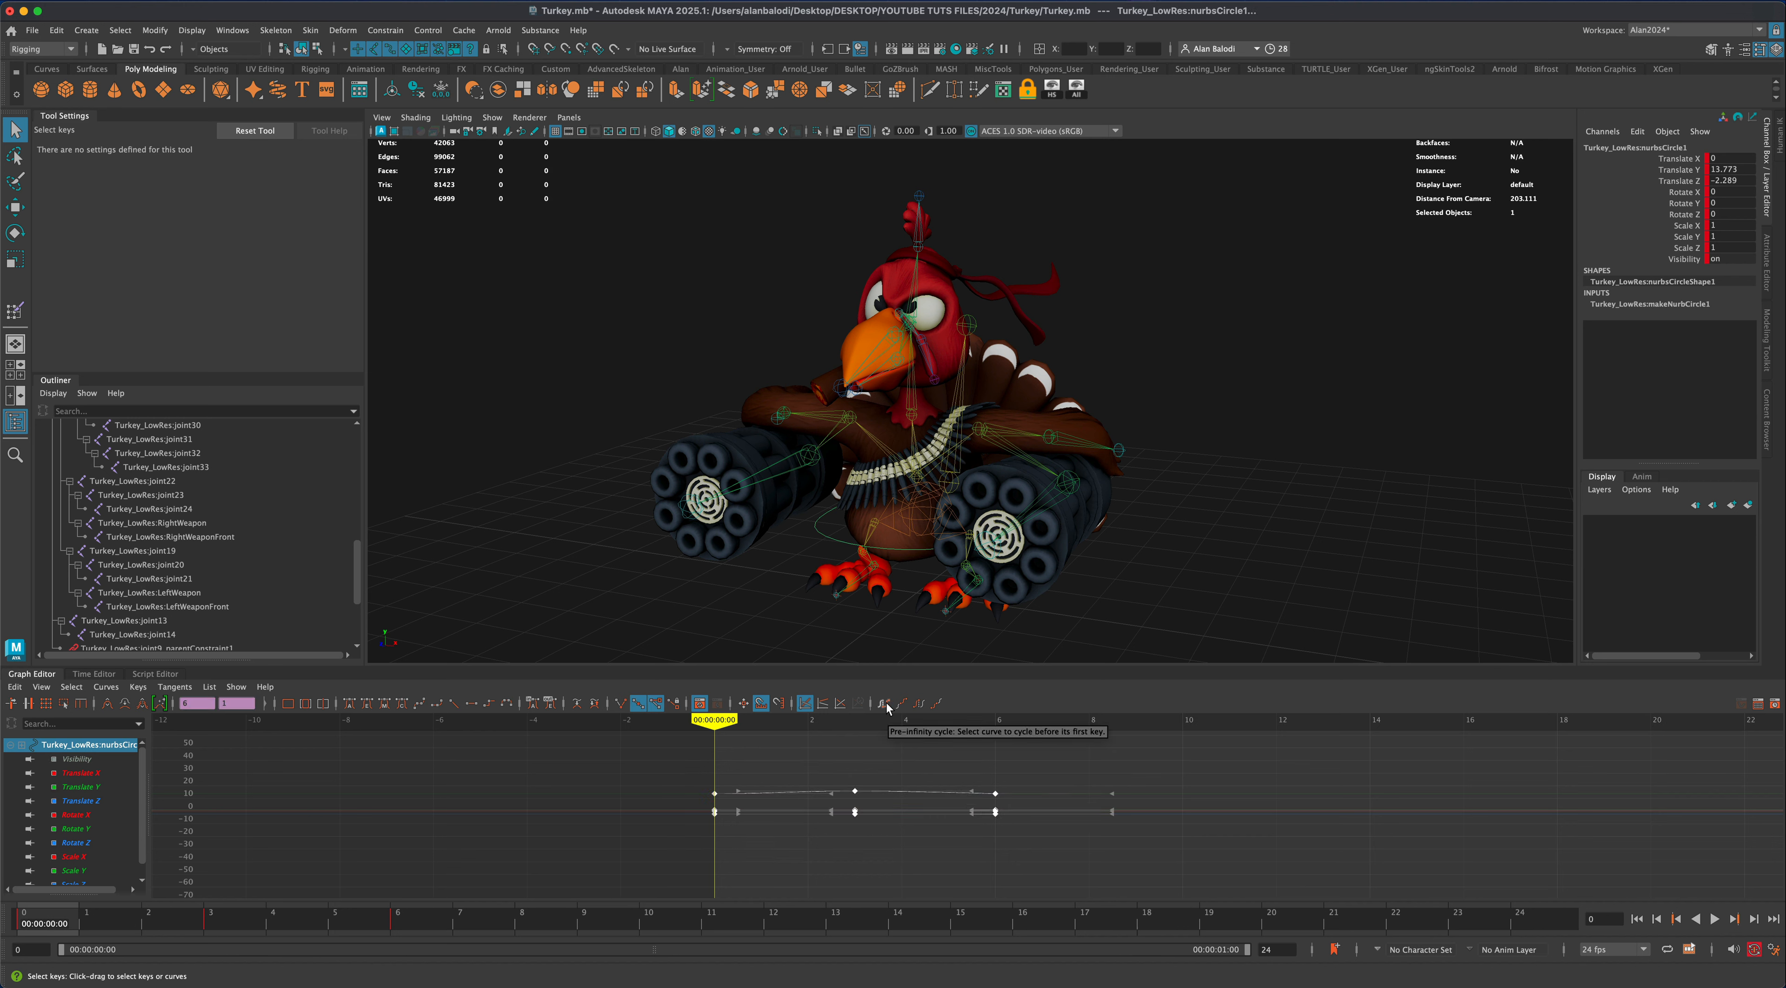
{"action": "left_click", "coordinate": [920, 705]}
{"action": "left_click", "coordinate": [1009, 858]}
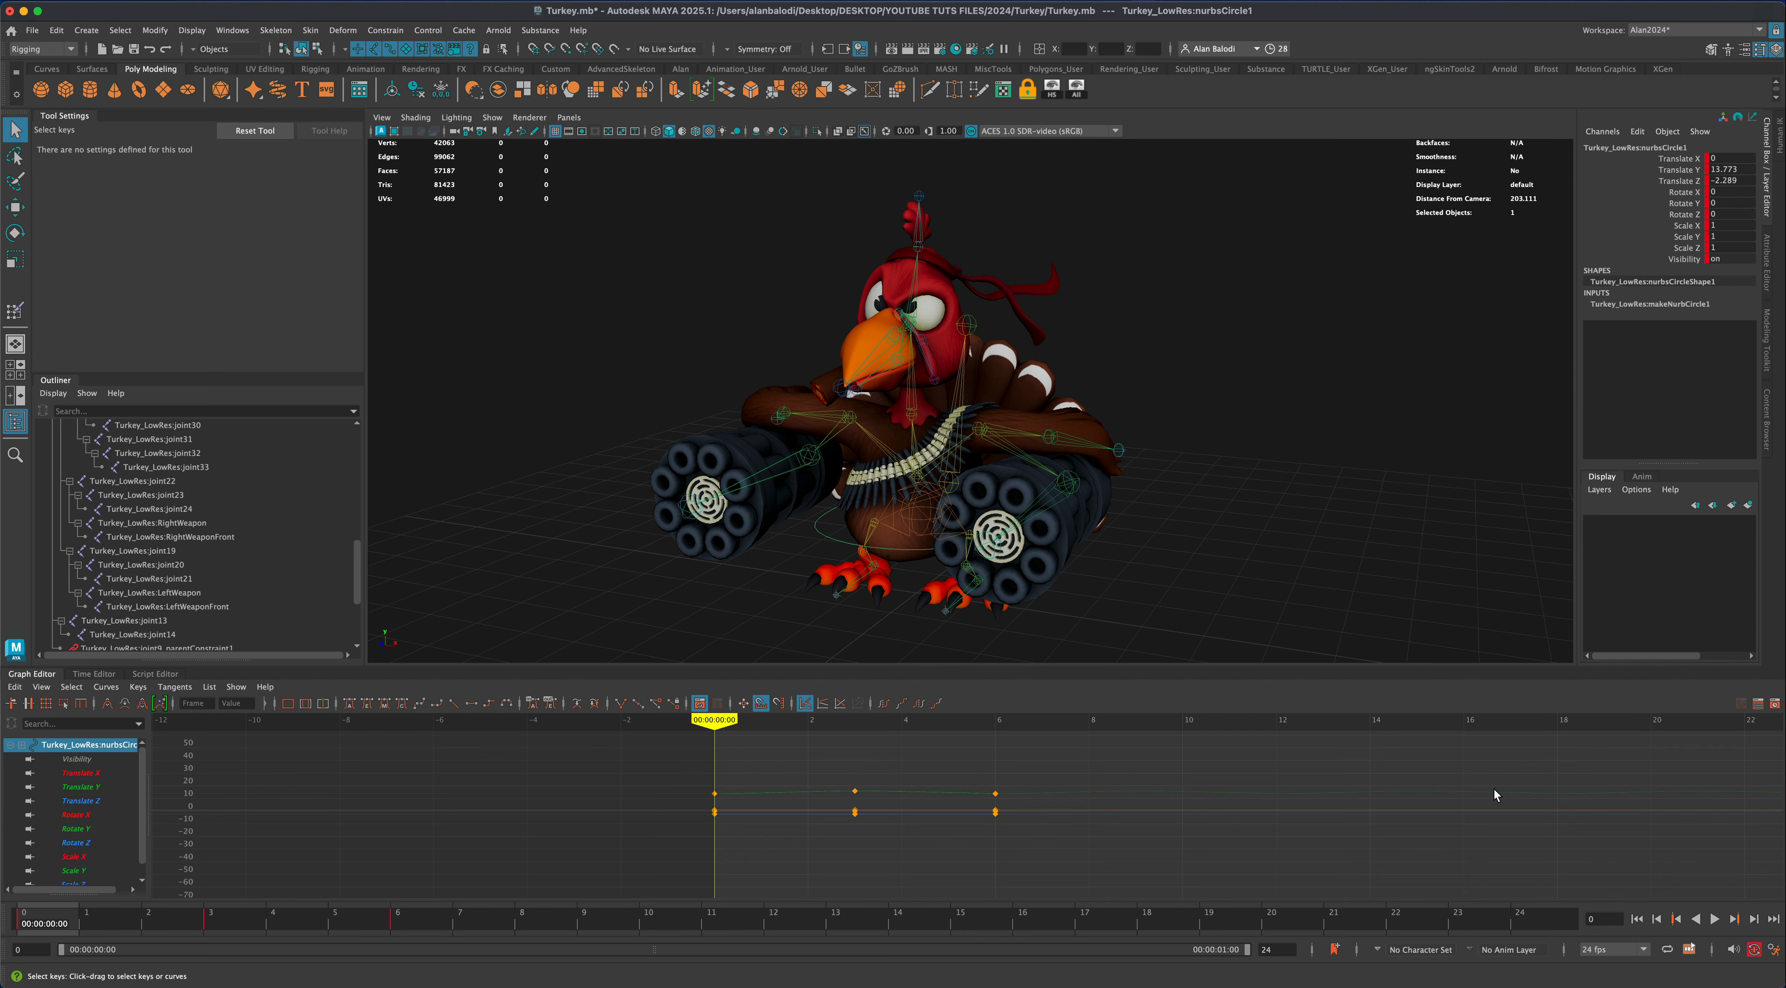
Play the looping body animation from several angles, closing the Graph Editor, and stop at frame 3
{"action": "left_click", "coordinate": [1714, 919]}
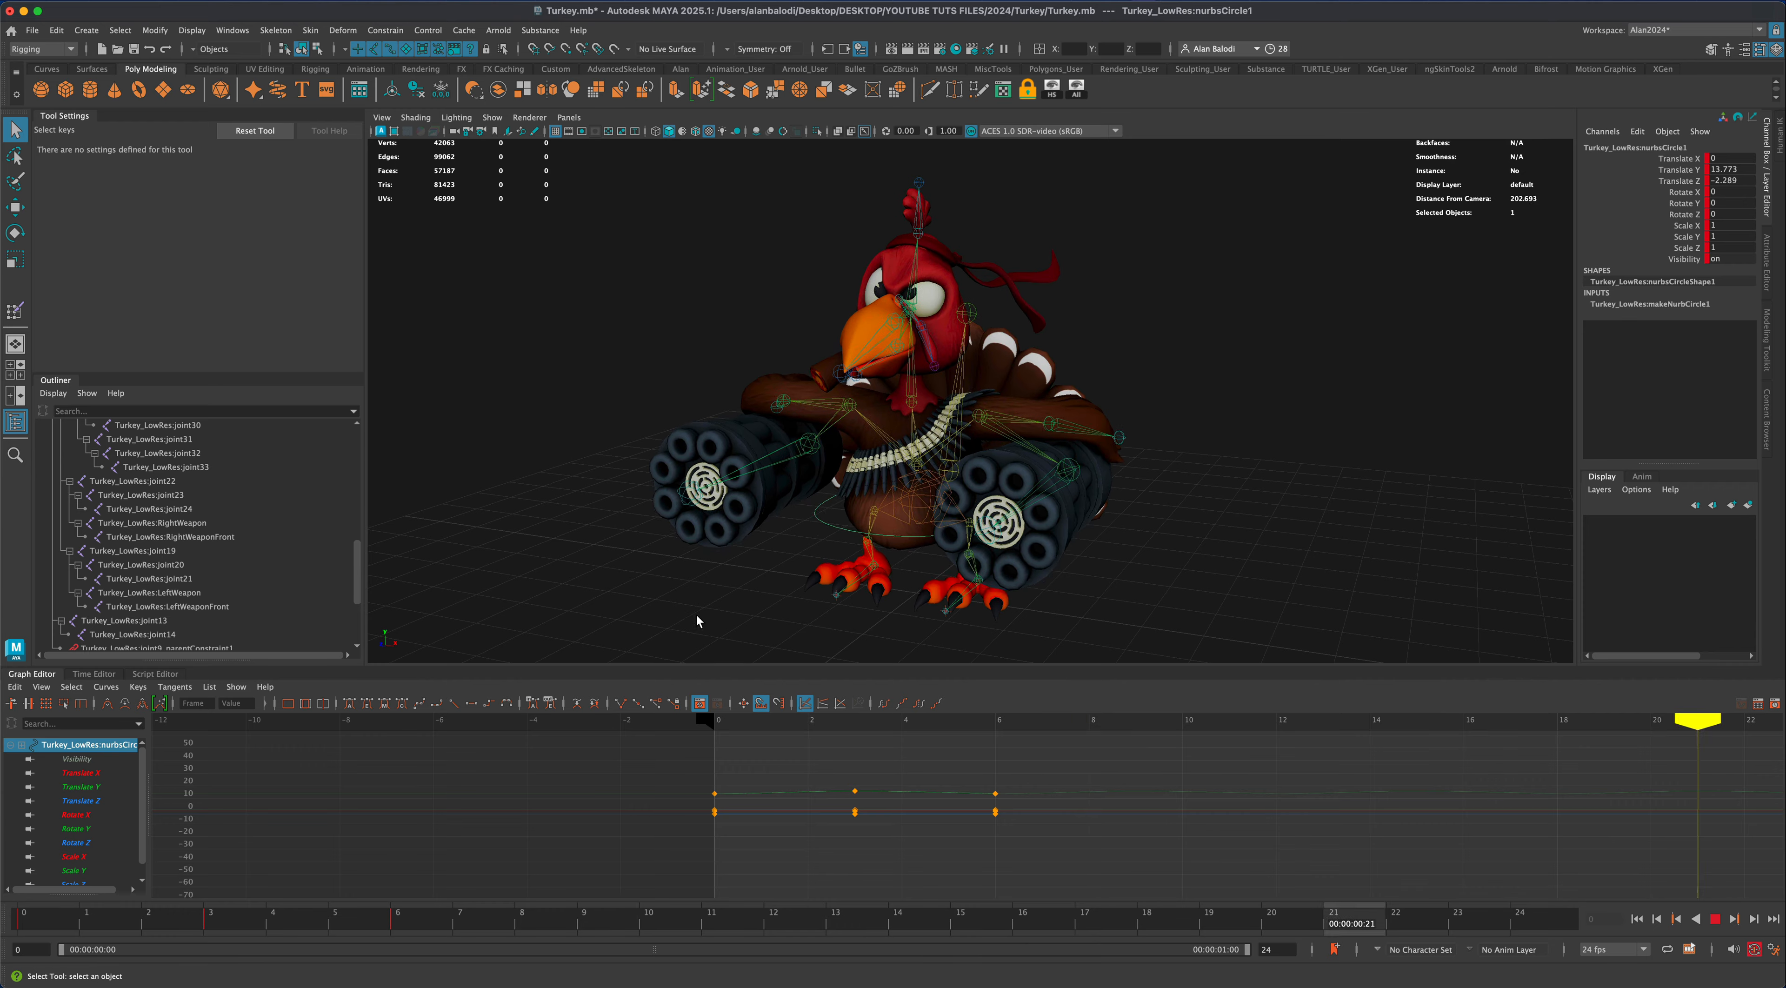
{"action": "left_click_drag", "start_coordinate": [733, 605], "coordinate": [1030, 609], "text": "alt"}
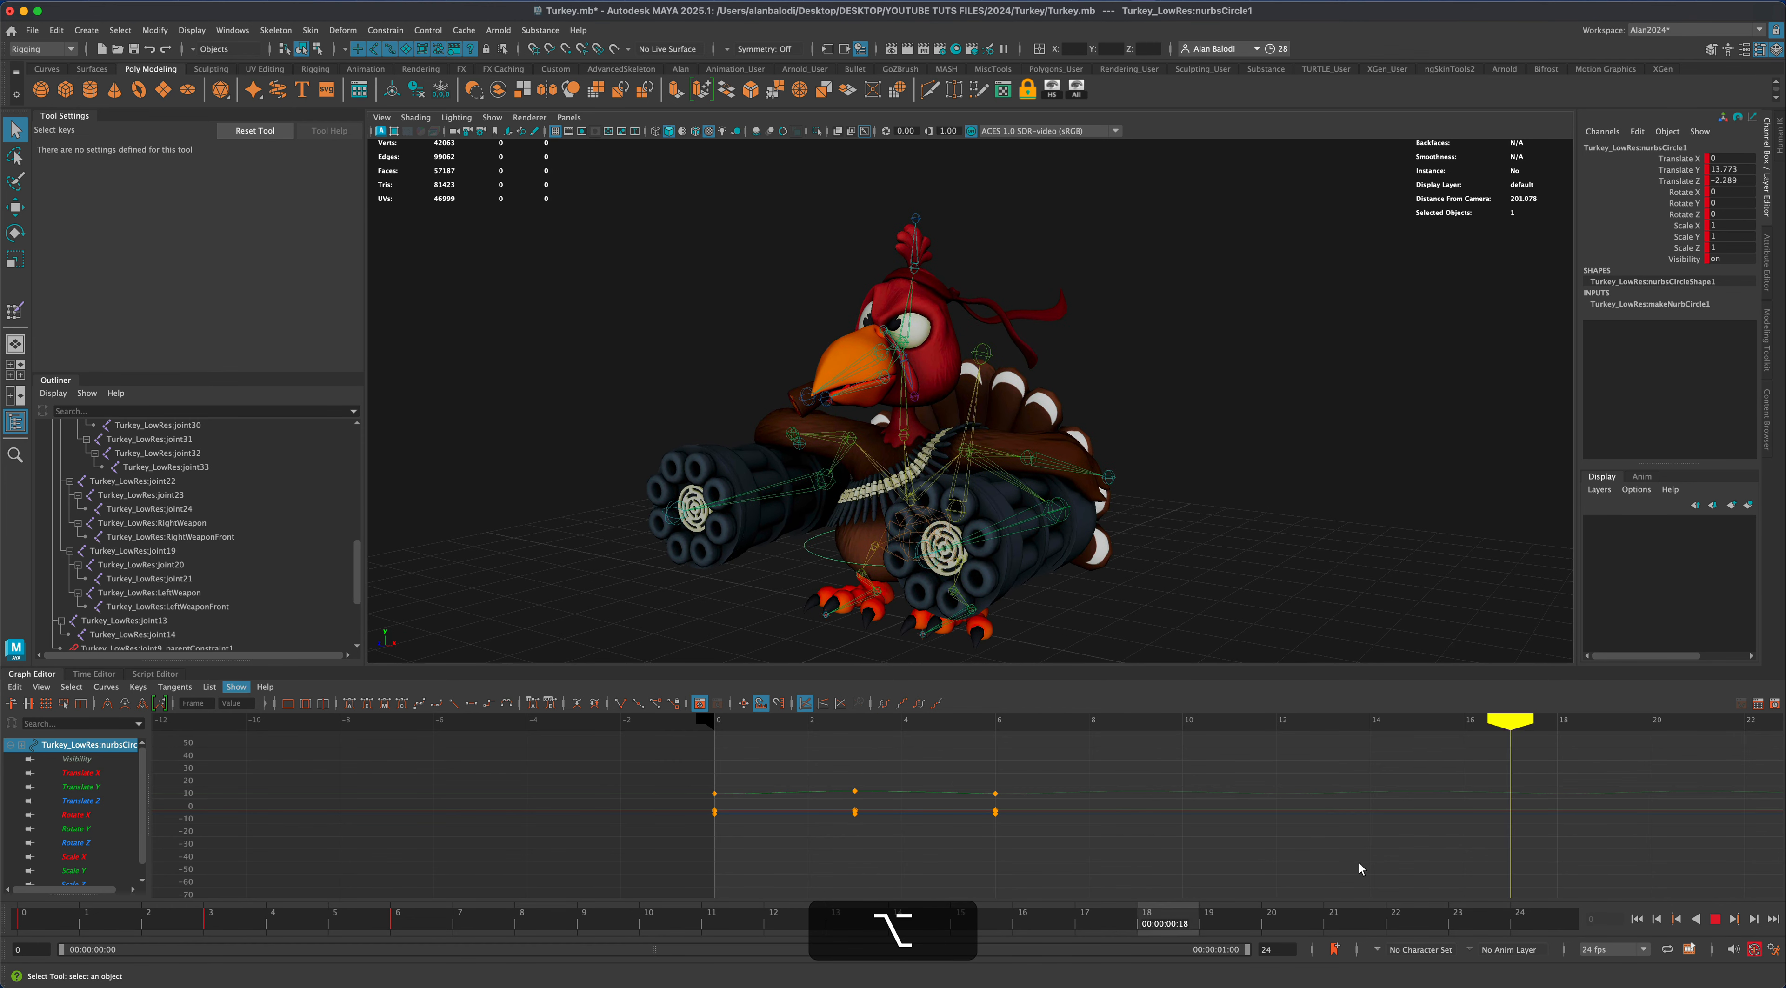
{"action": "left_click", "coordinate": [1715, 919]}
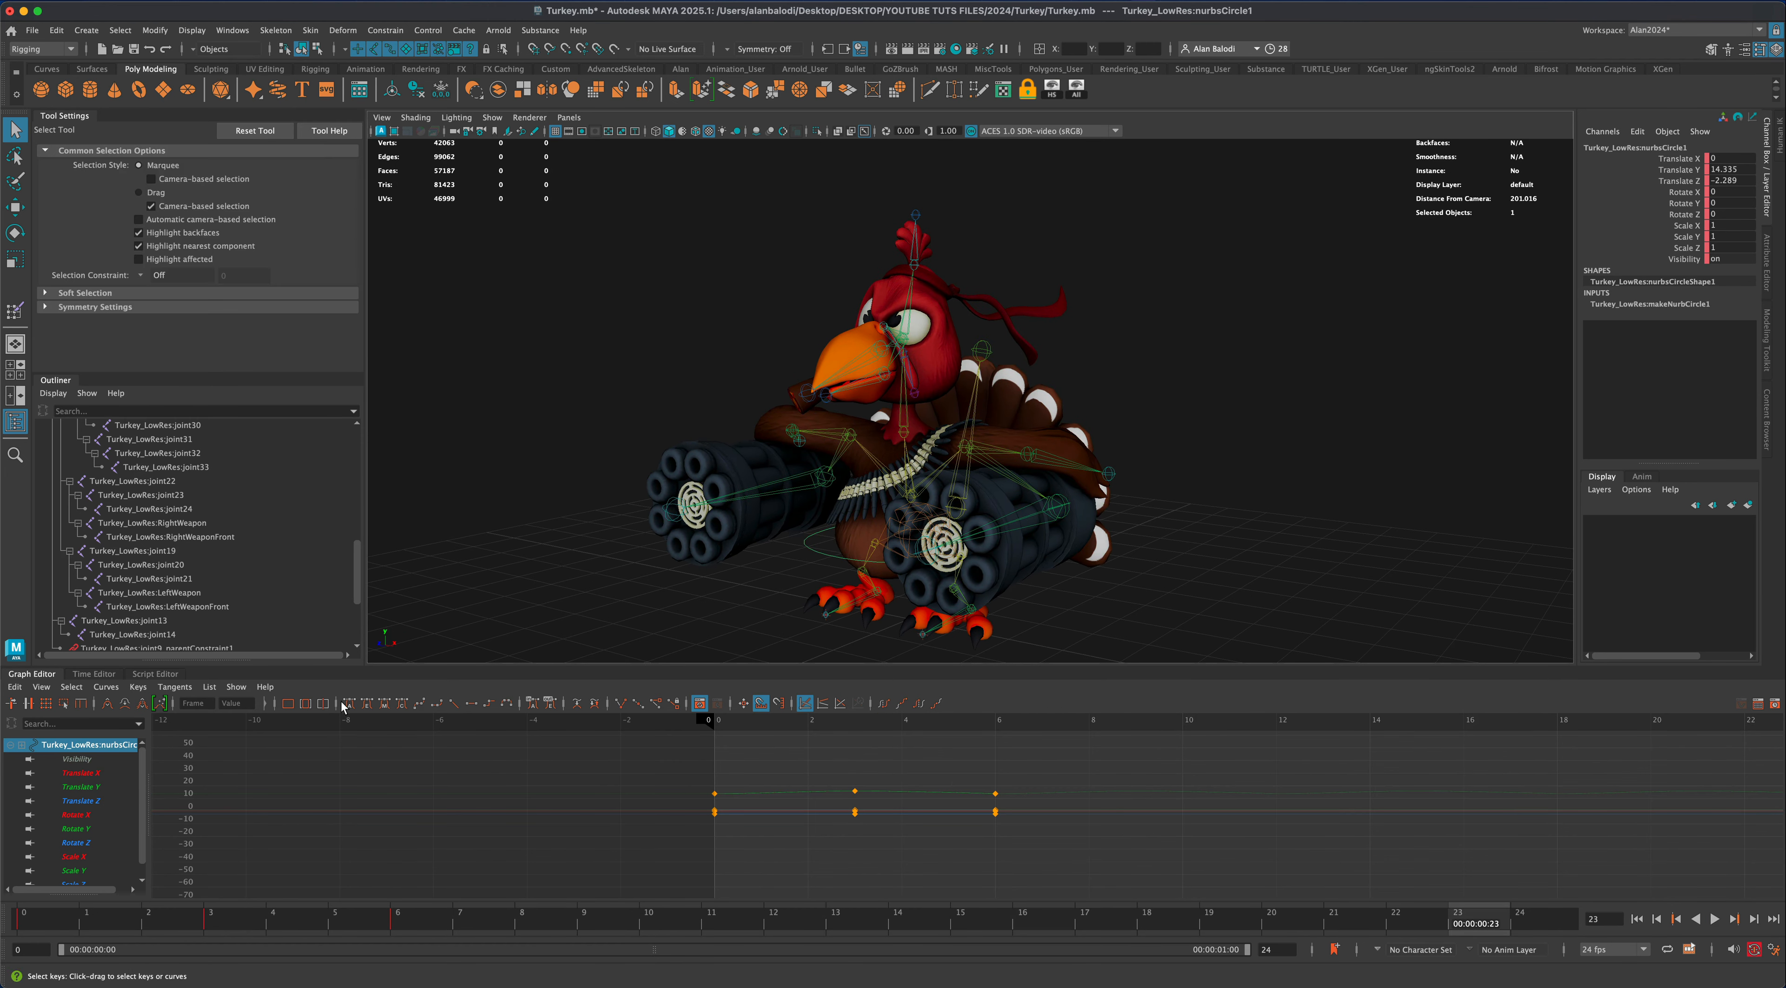
{"action": "double_click", "coordinate": [41, 672]}
{"action": "left_click_drag", "start_coordinate": [836, 760], "coordinate": [828, 759], "text": "alt"}
{"action": "right_click_drag", "start_coordinate": [828, 759], "coordinate": [807, 795], "text": "alt"}
{"action": "left_click_drag", "start_coordinate": [806, 794], "coordinate": [761, 801], "text": "alt"}
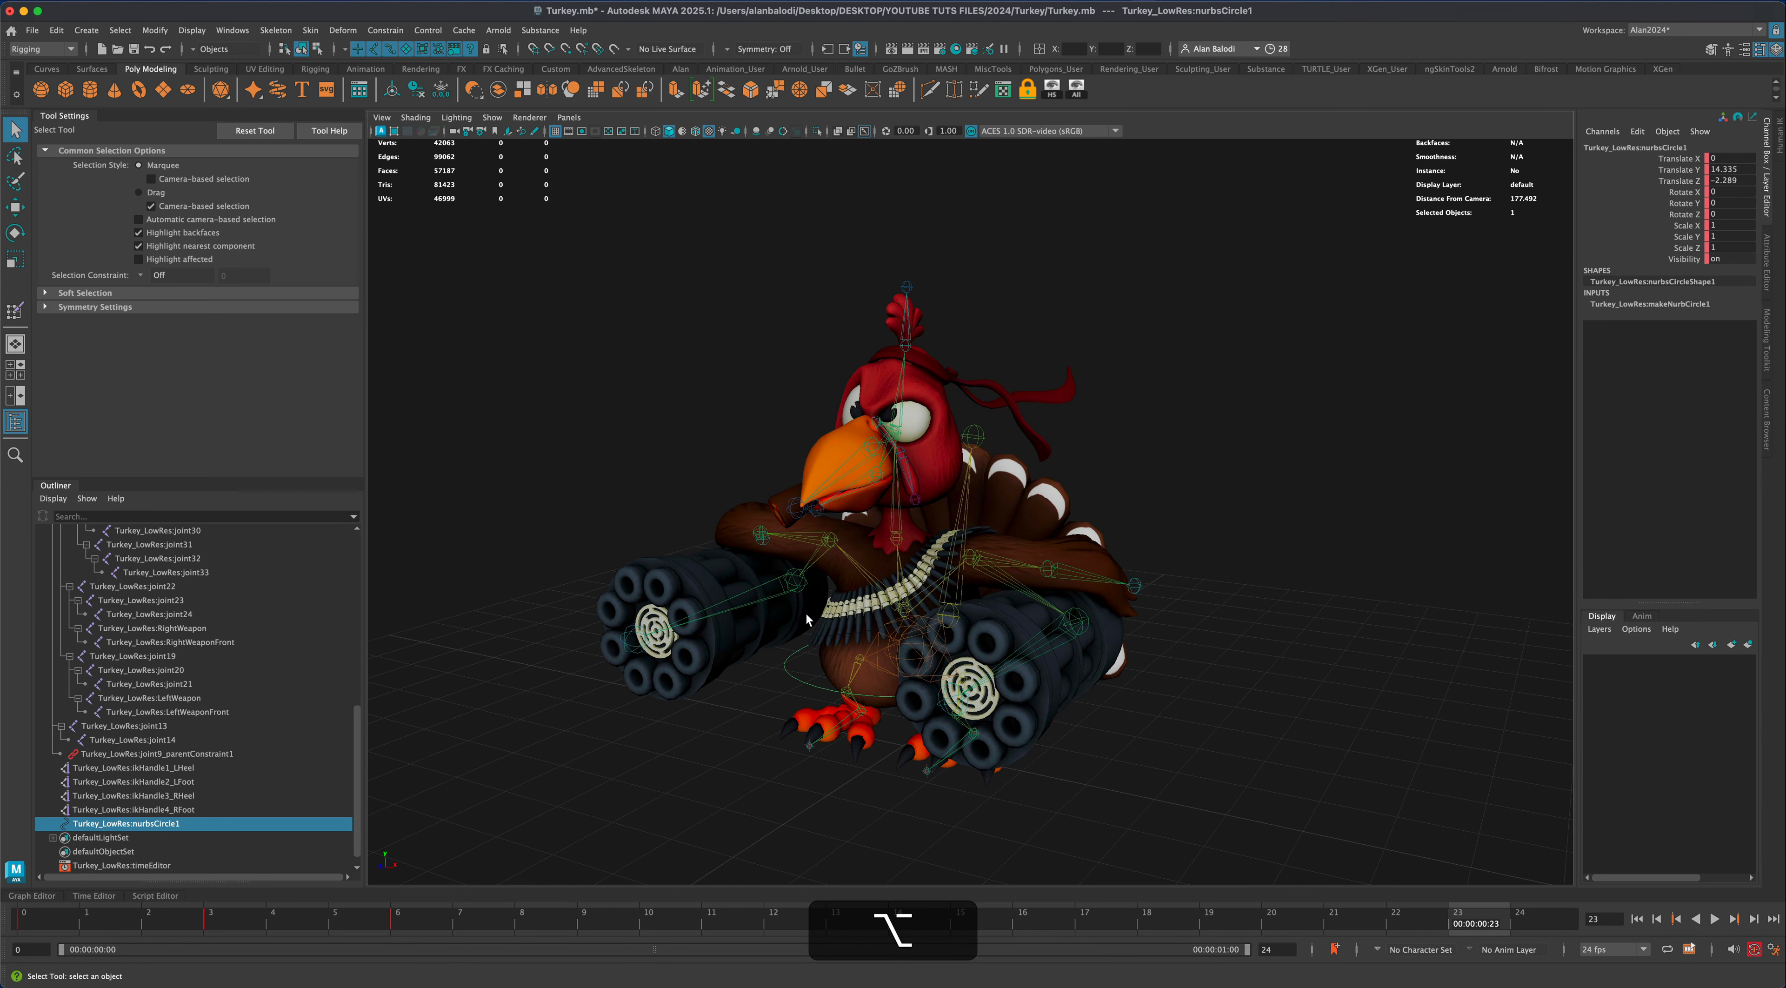
{"action": "key", "text": "alt+v"}
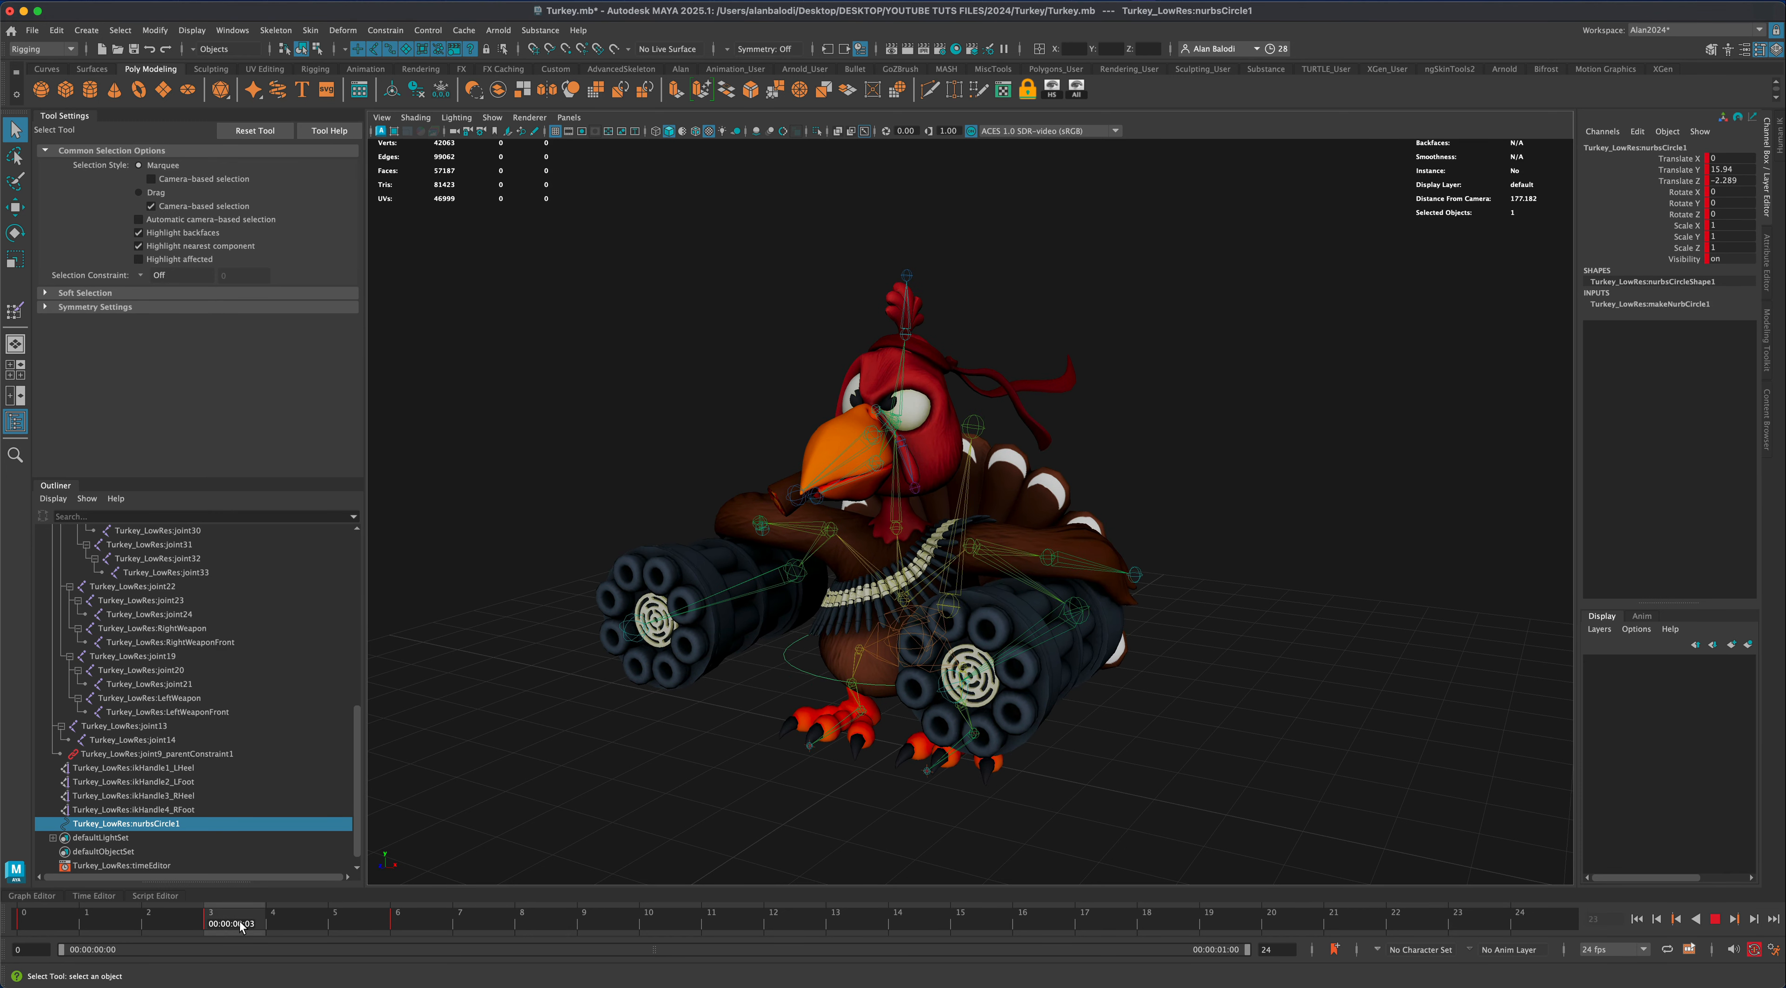
{"action": "key", "text": "alt+v"}
Select the arm joints joint22 and joint19 together and key them at frames 0 and 6
{"action": "left_click", "coordinate": [800, 566]}
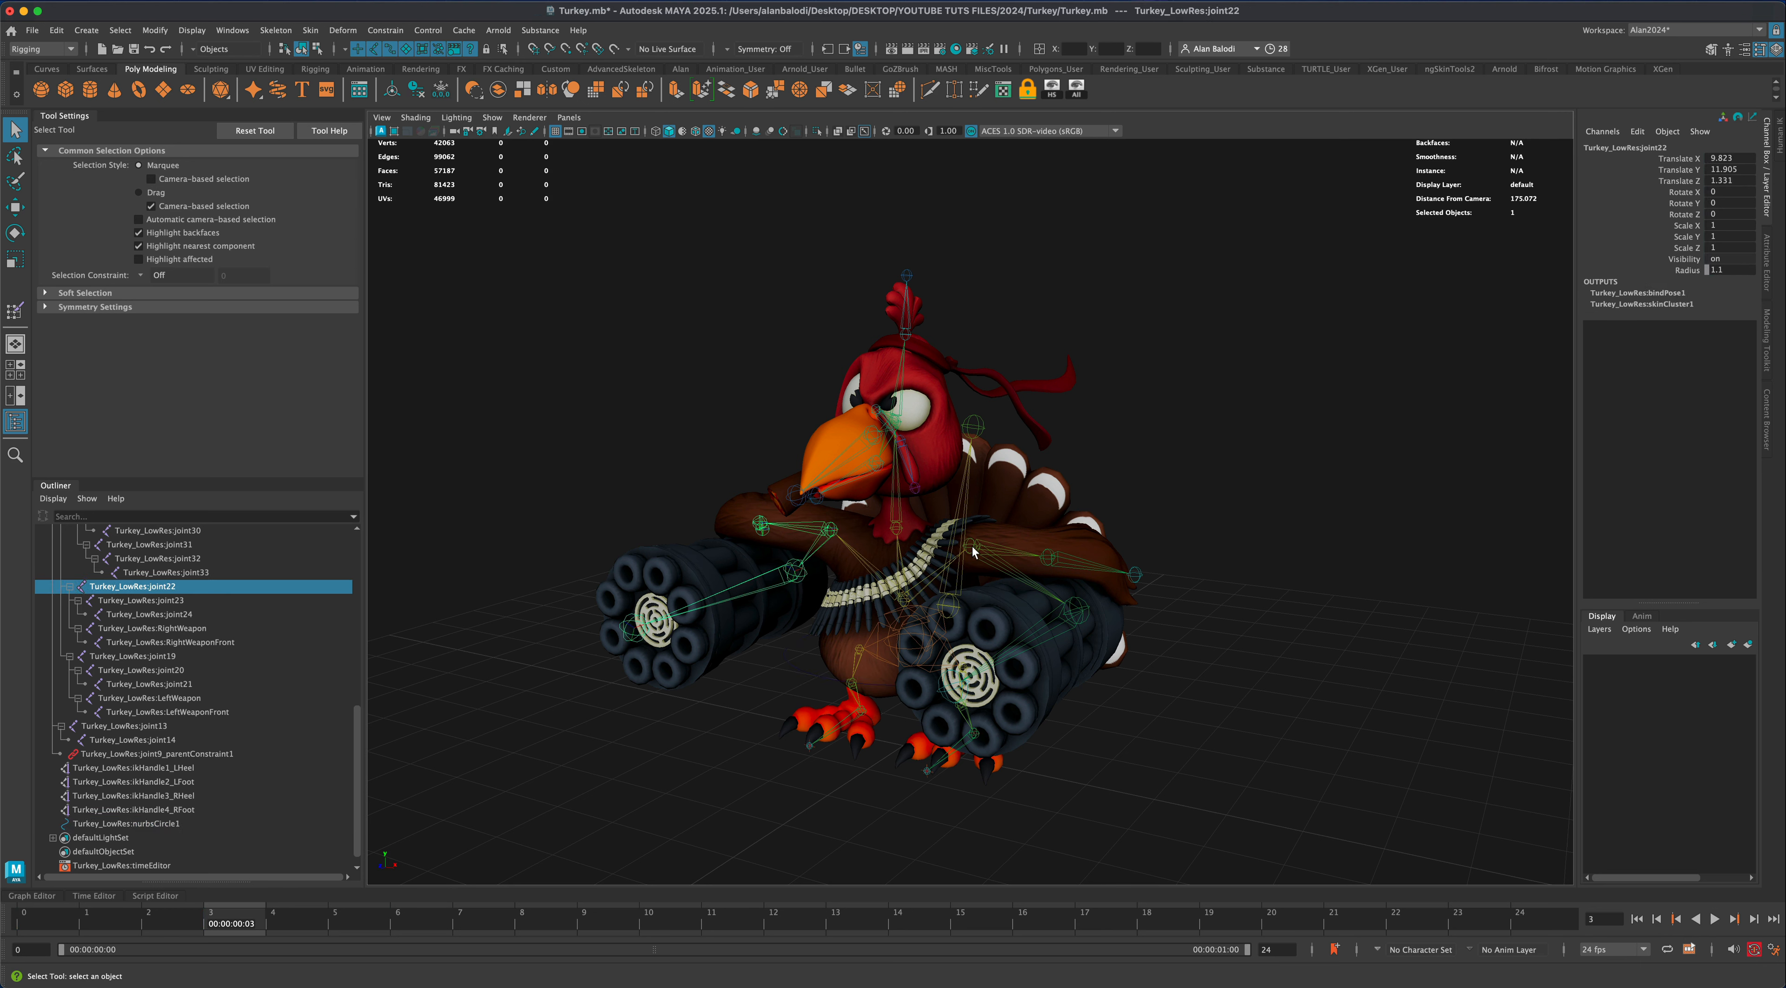
{"action": "left_click", "coordinate": [843, 551]}
{"action": "left_click_drag", "start_coordinate": [843, 552], "coordinate": [843, 571], "text": "alt"}
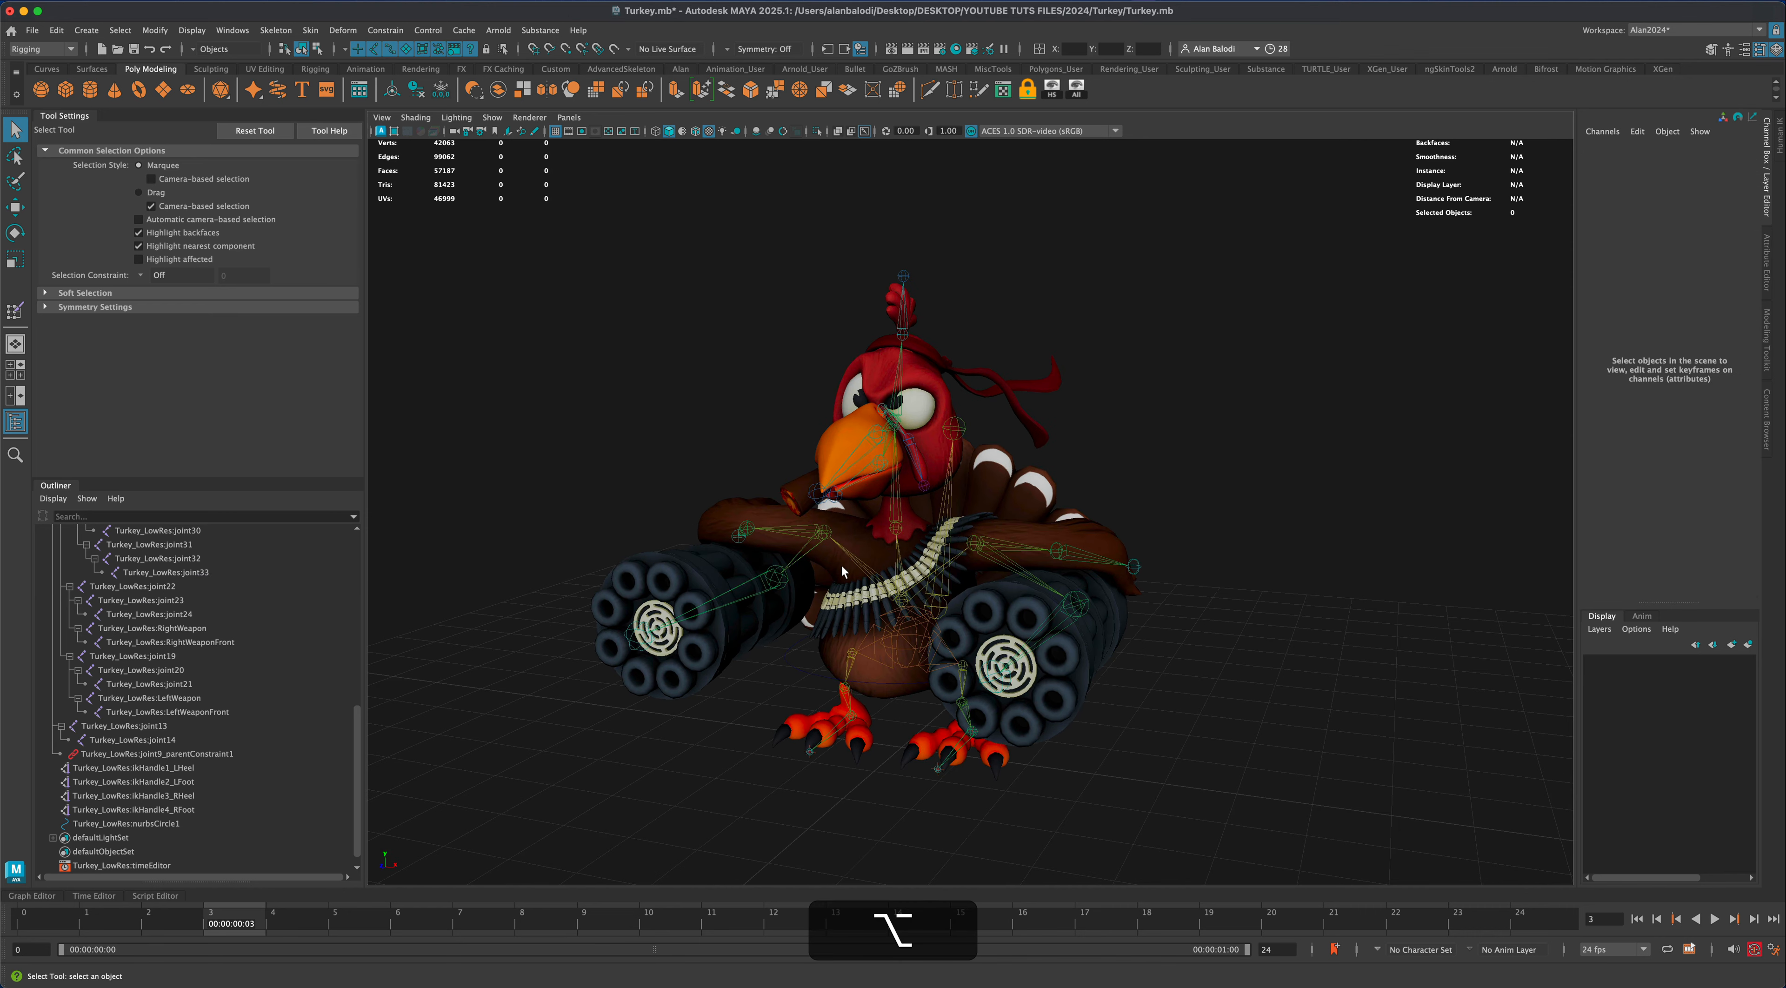
{"action": "left_click", "coordinate": [827, 536]}
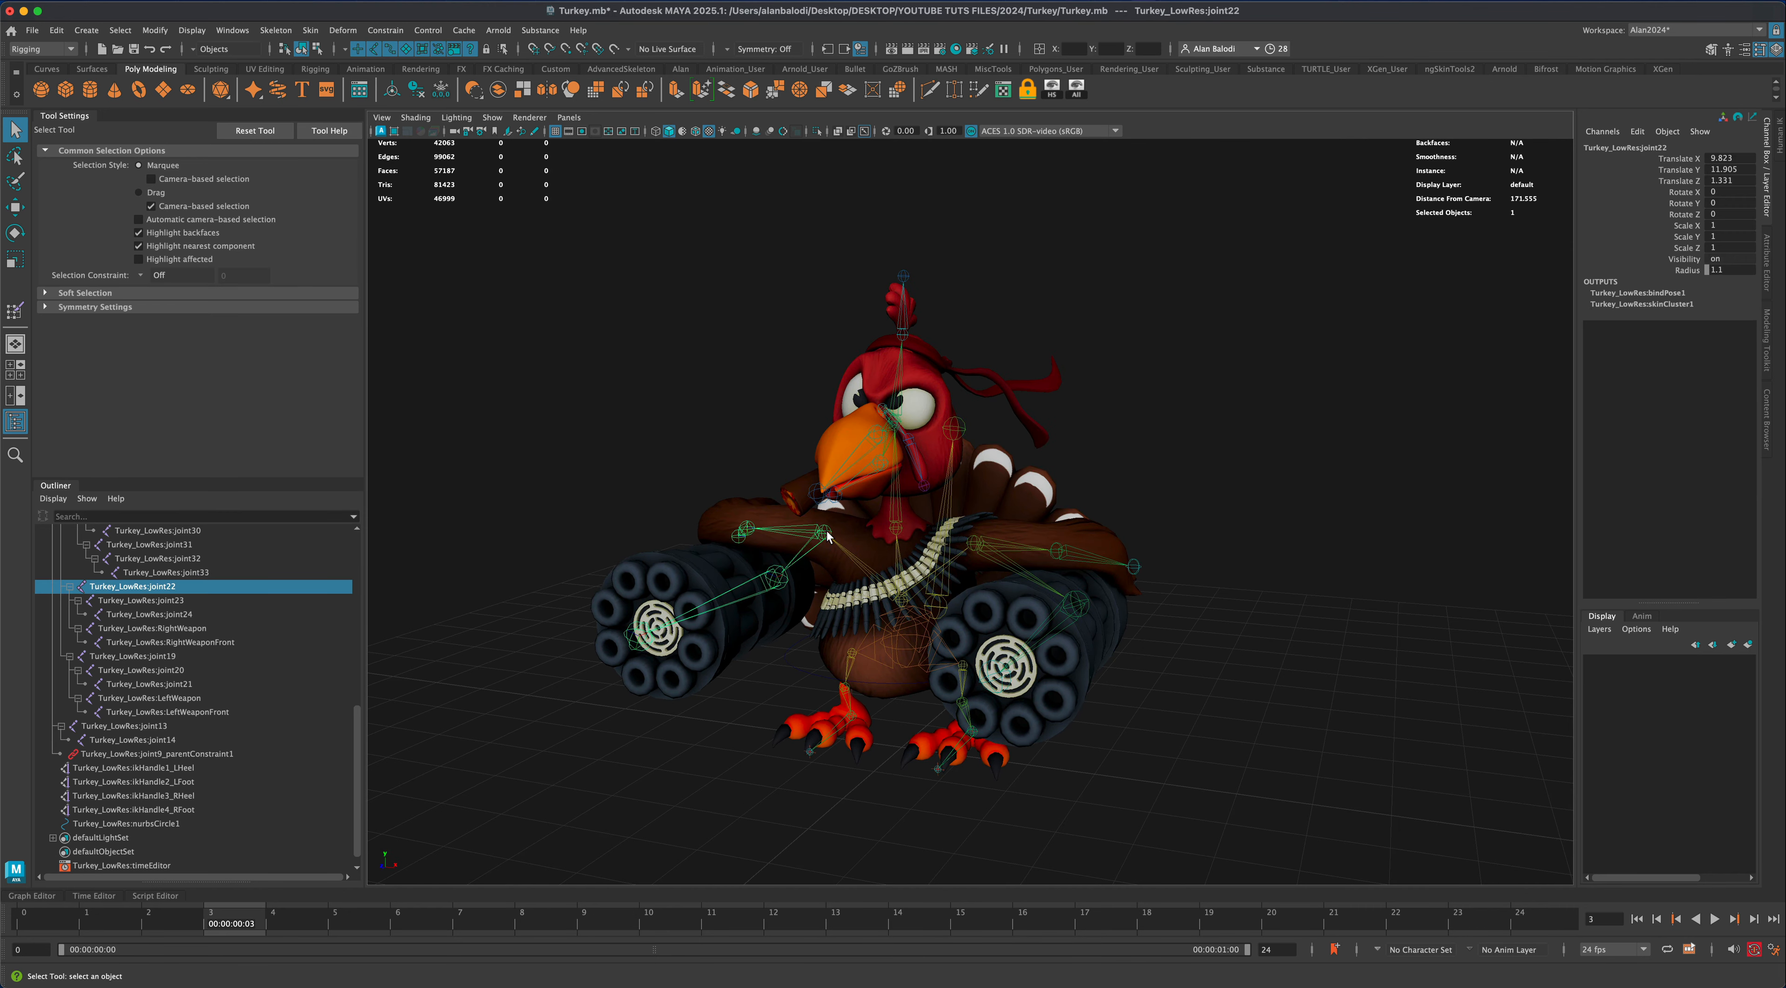
{"action": "left_click", "coordinate": [973, 545], "text": "shift"}
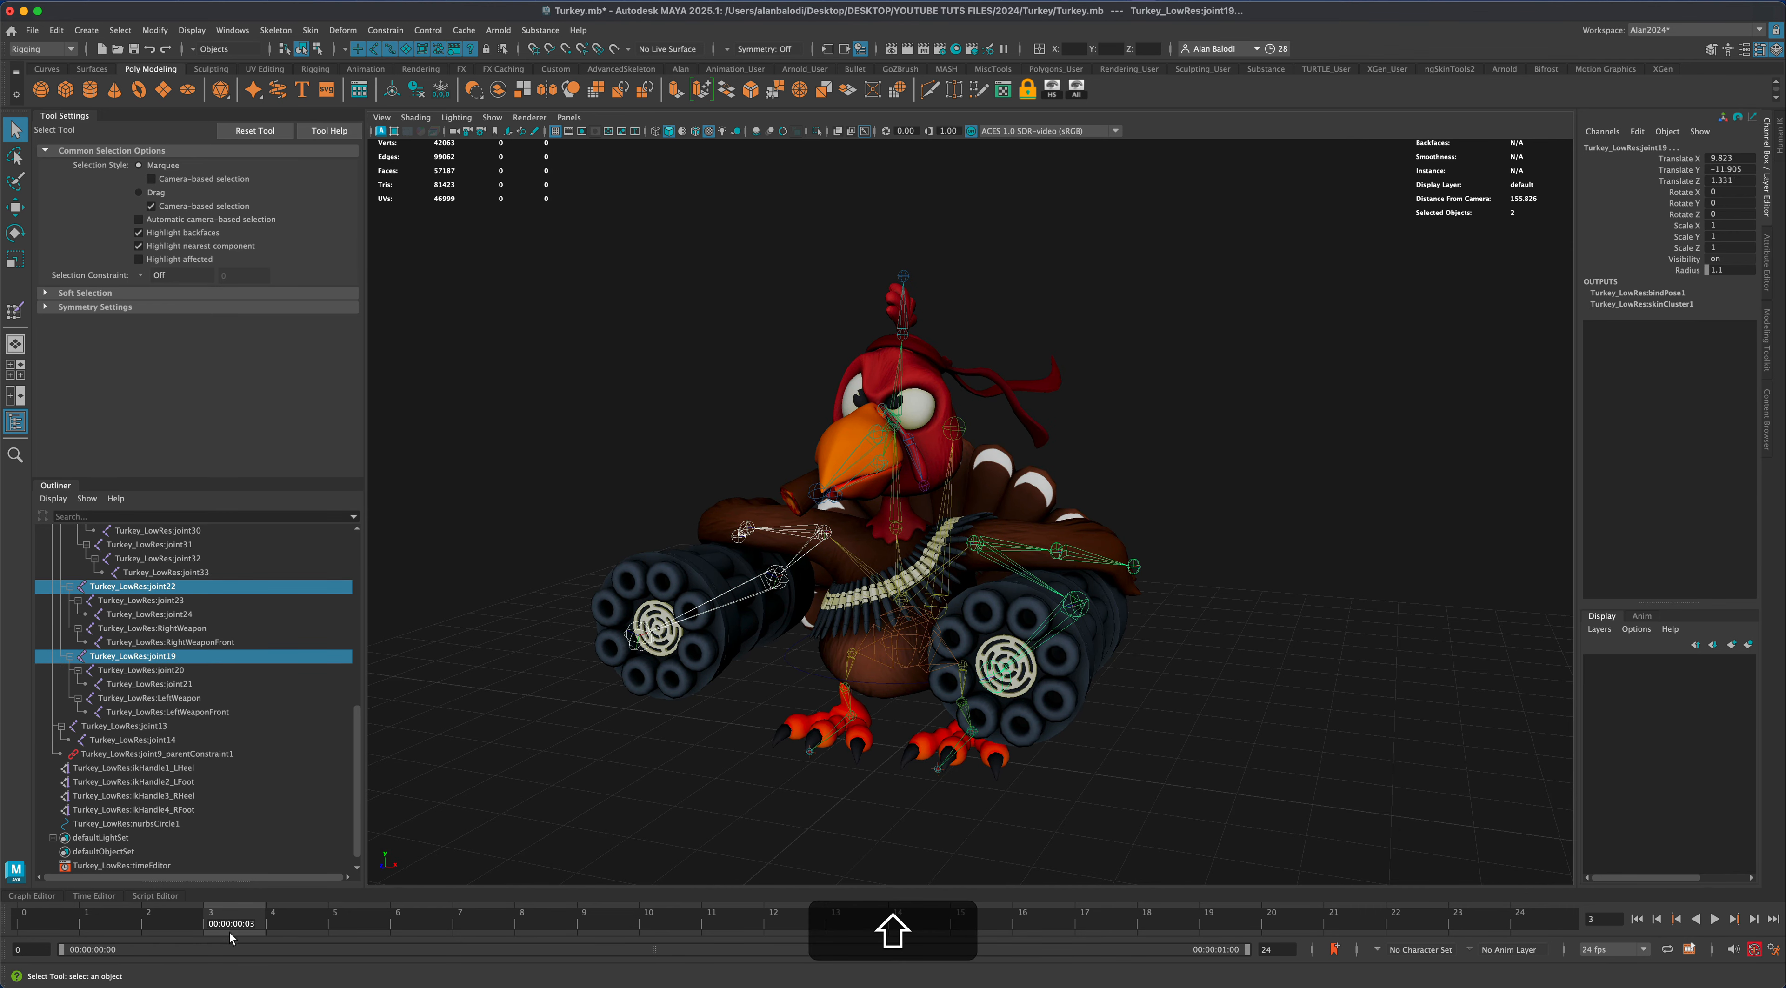
{"action": "left_click_drag", "start_coordinate": [237, 928], "coordinate": [28, 934]}
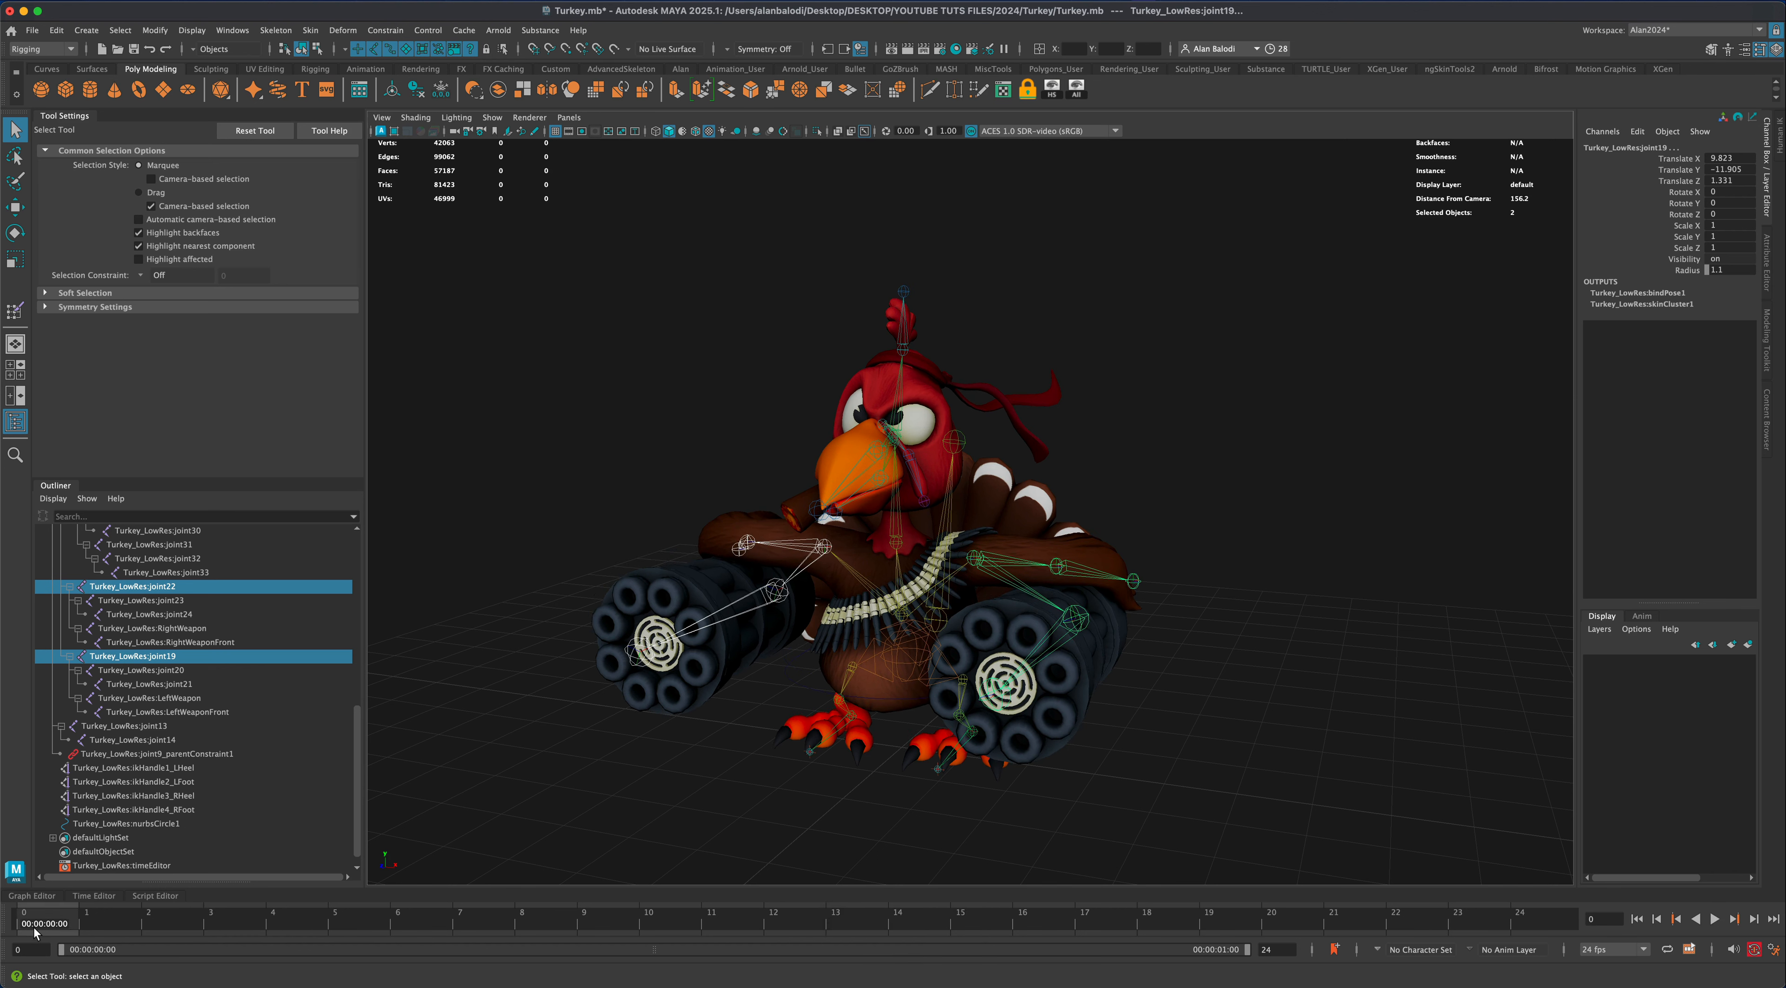
{"action": "key", "text": "s"}
{"action": "left_click_drag", "start_coordinate": [35, 918], "coordinate": [408, 917]}
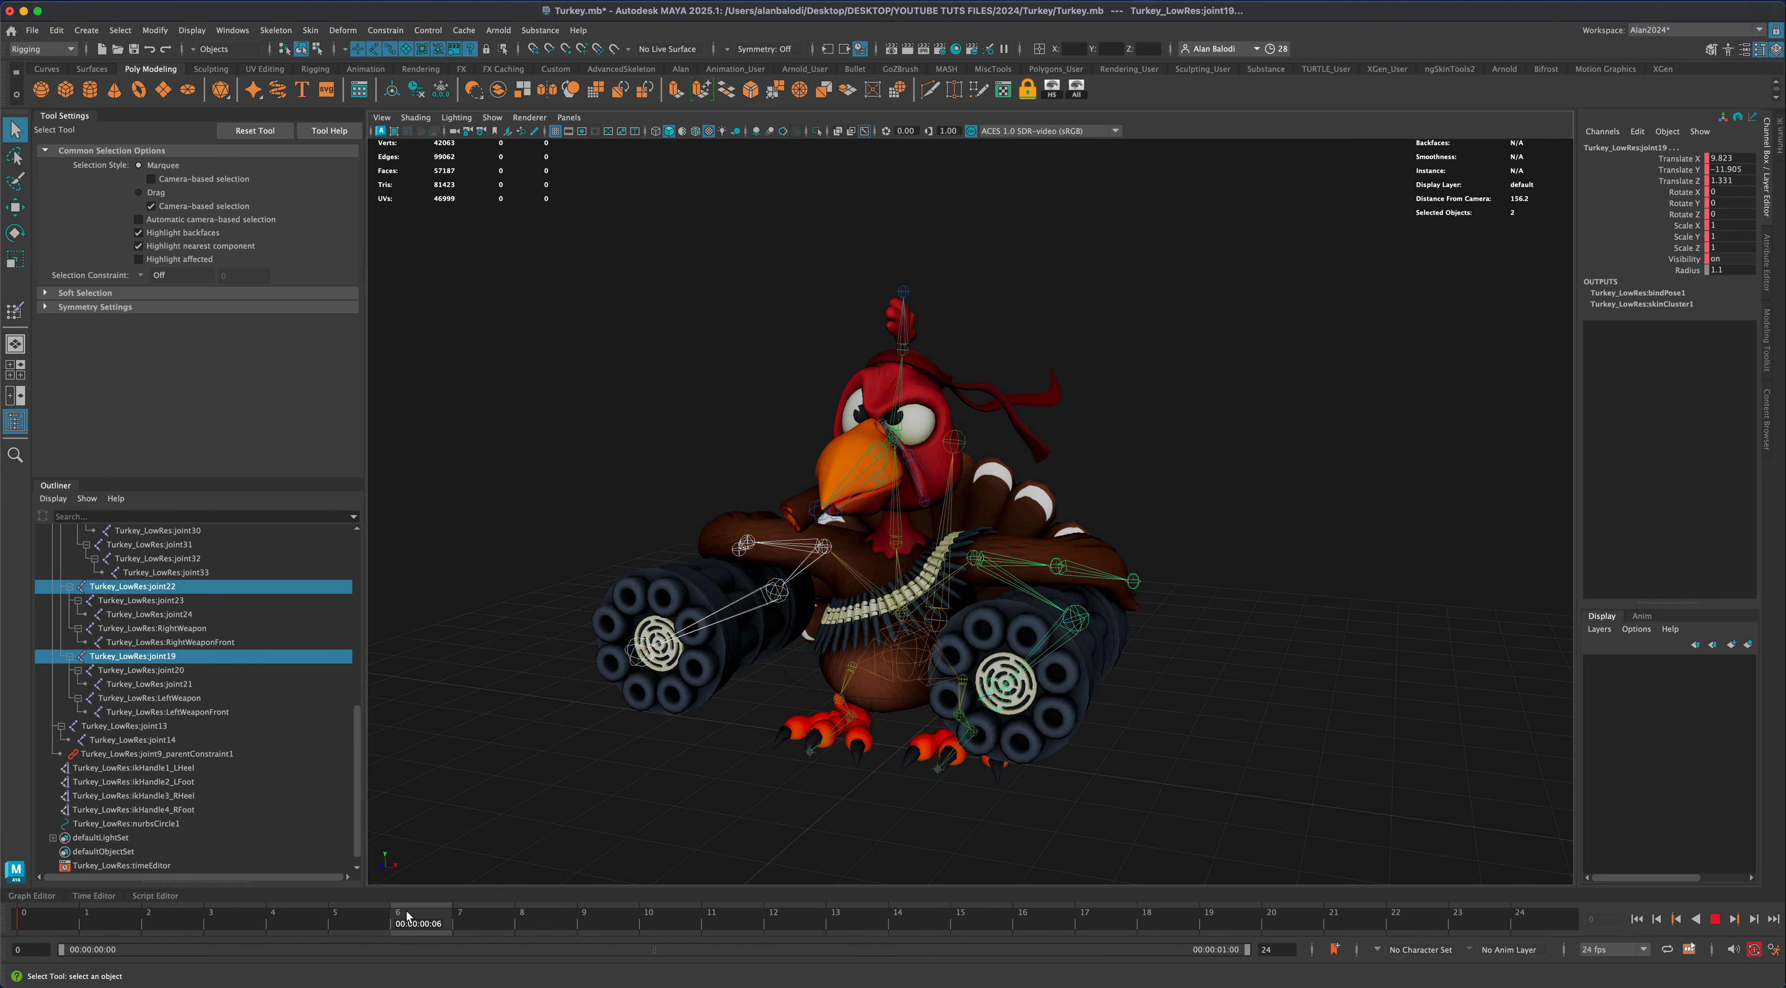
{"action": "left_click_drag", "start_coordinate": [21, 918], "coordinate": [424, 925]}
{"action": "key", "text": "s"}
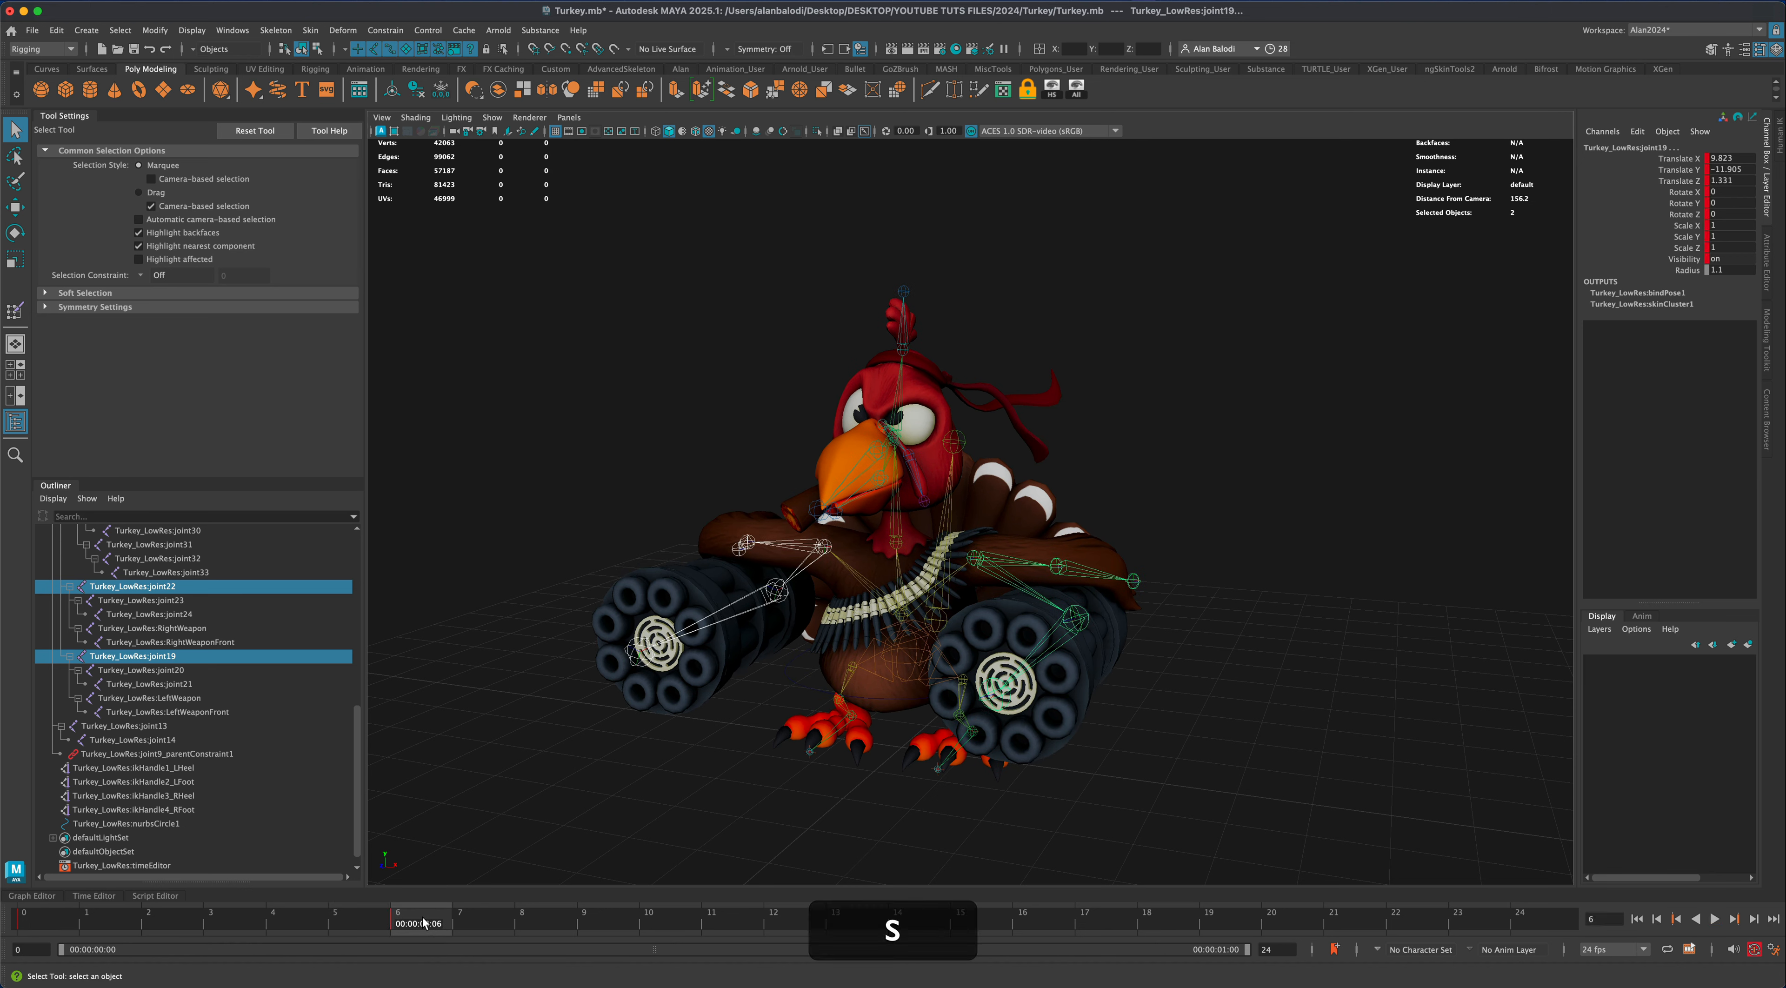
At frame 3, rotate both arm joints about -12.4 degrees in Z, scrub through the motion, and return to frame 0
{"action": "left_click_drag", "start_coordinate": [418, 925], "coordinate": [222, 935]}
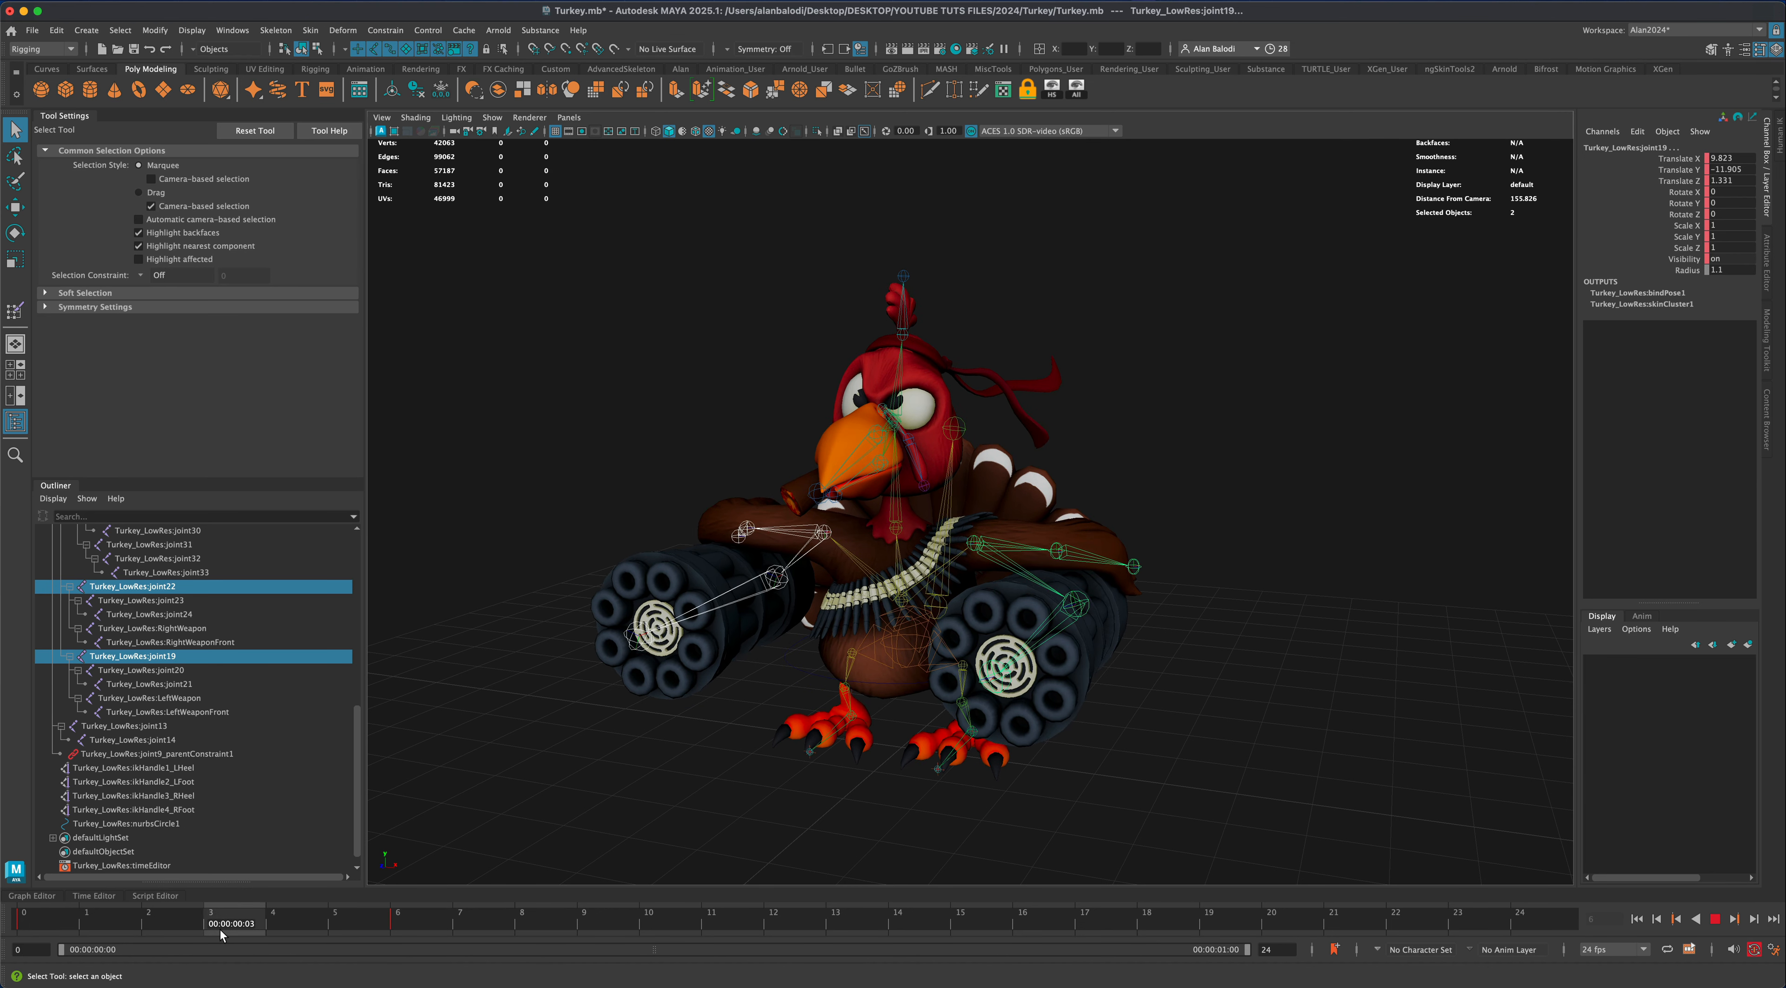
{"action": "left_click", "coordinate": [13, 235]}
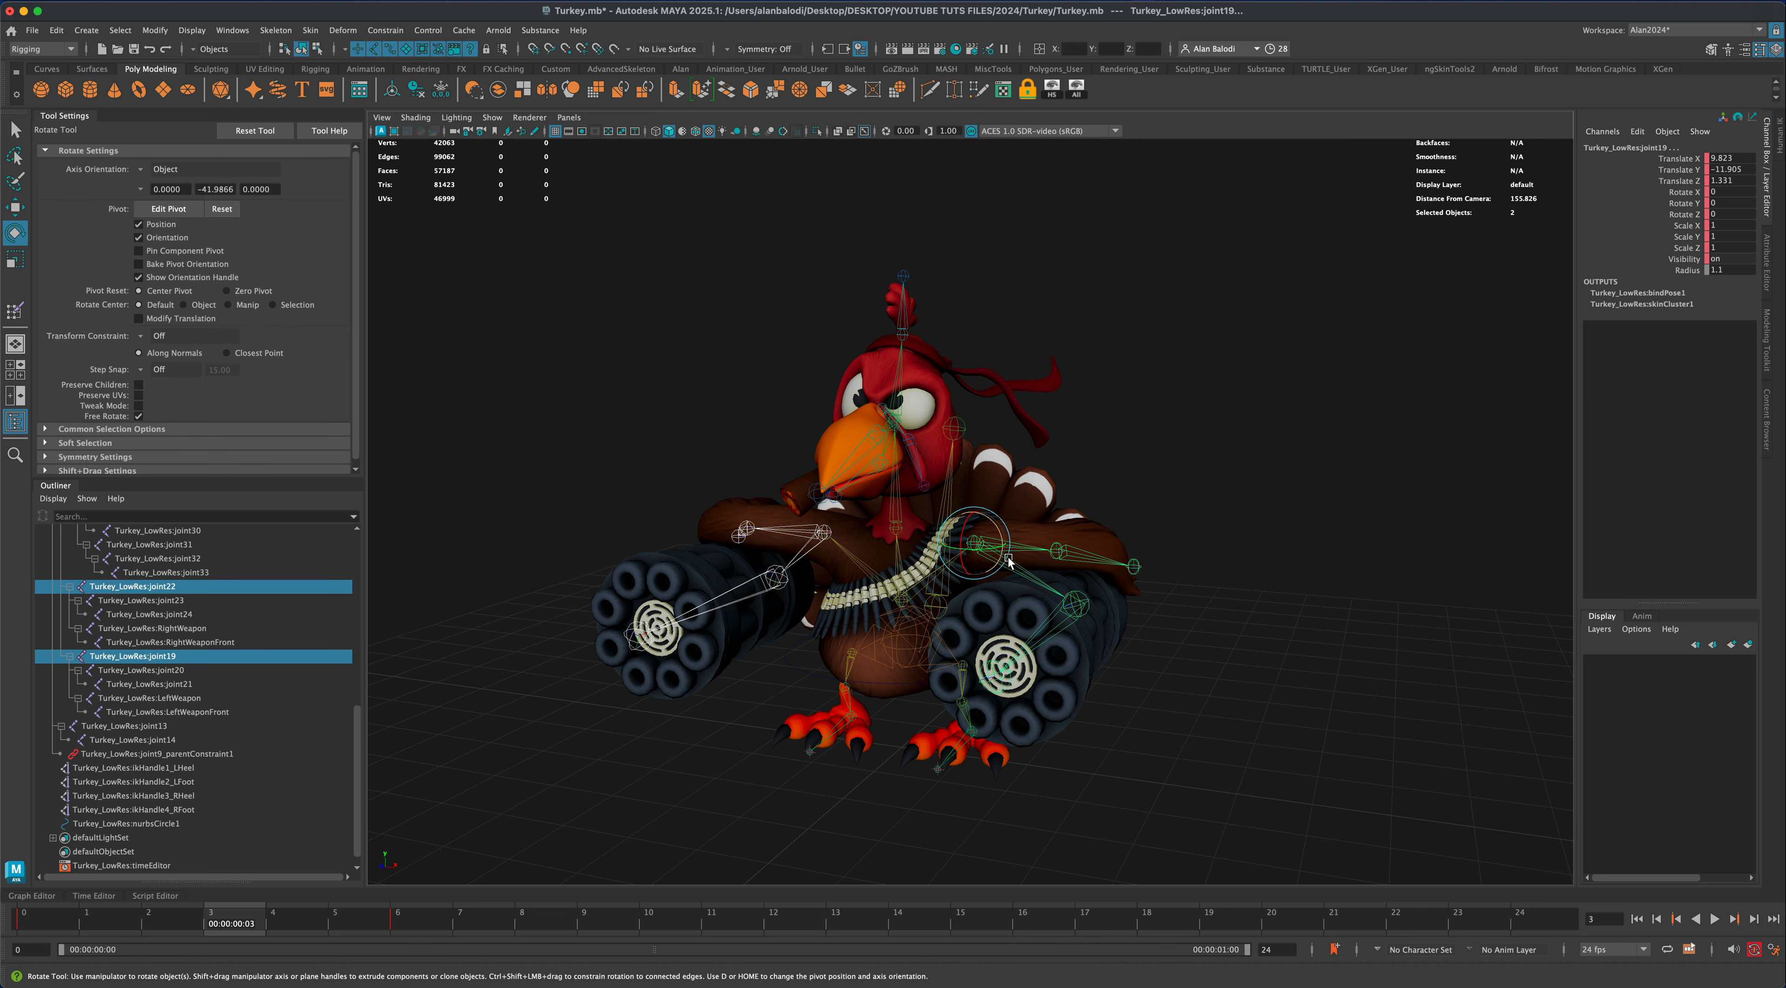
{"action": "left_click_drag", "start_coordinate": [994, 527], "coordinate": [995, 534]}
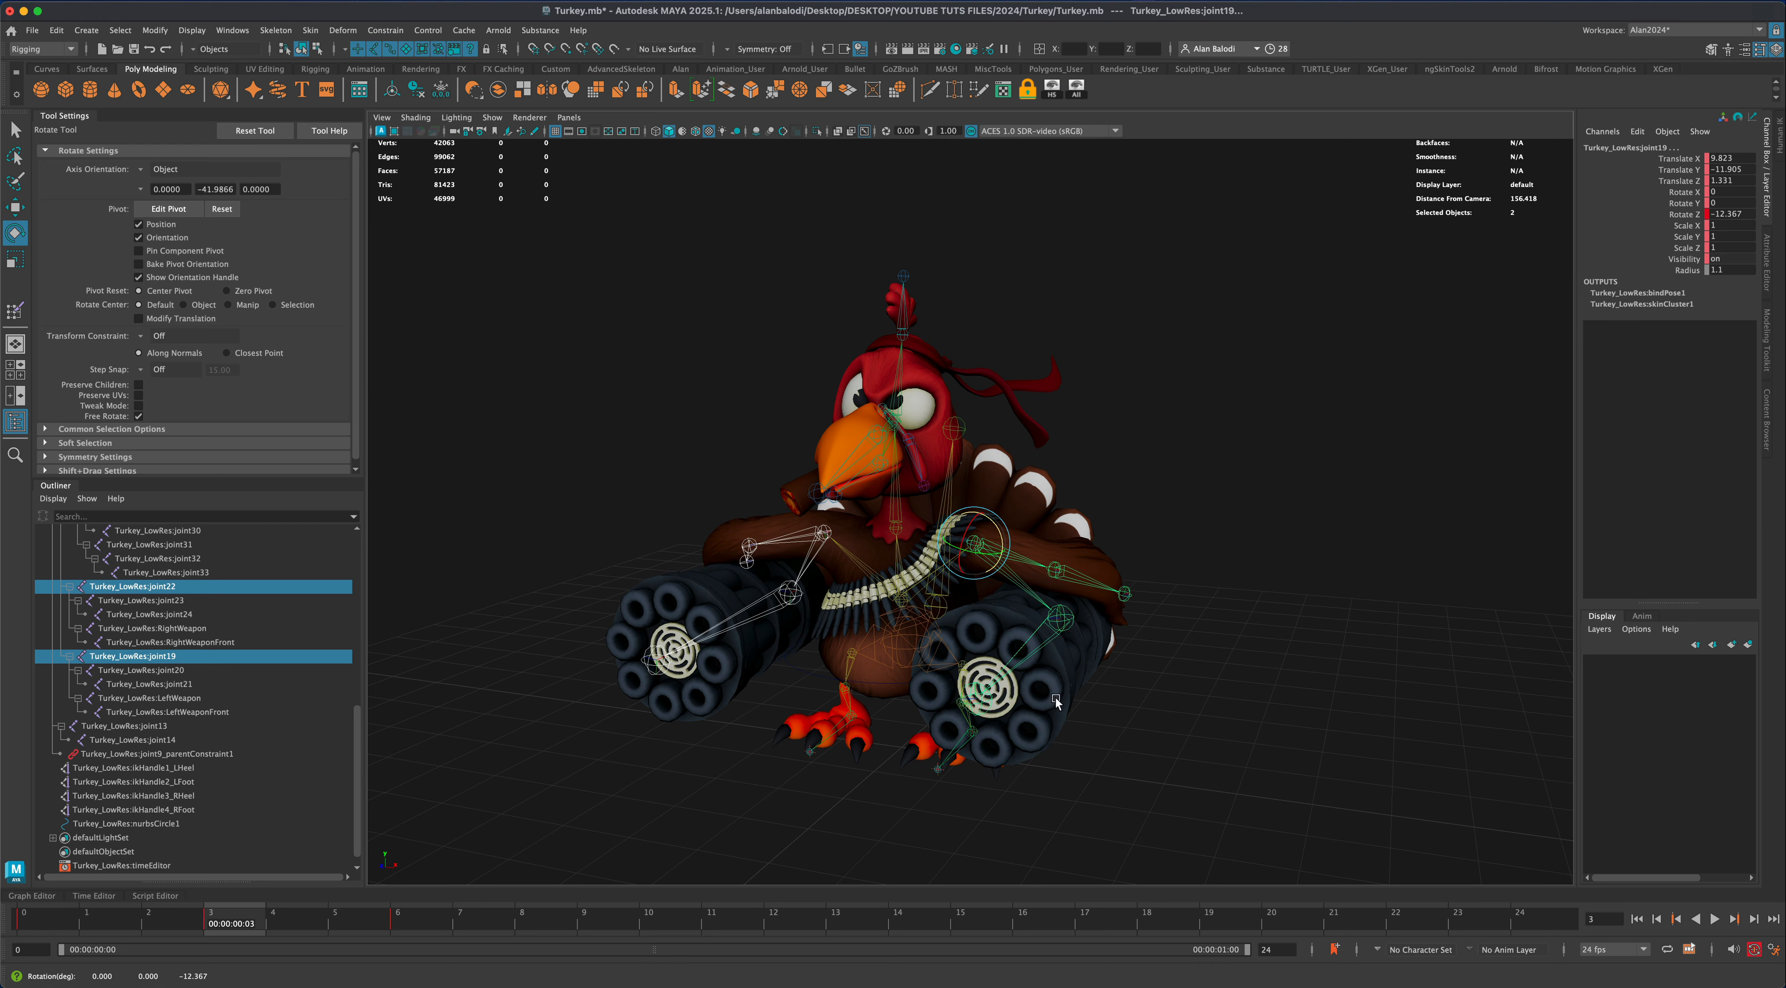
{"action": "left_click_drag", "start_coordinate": [216, 926], "coordinate": [346, 904]}
{"action": "left_click_drag", "start_coordinate": [81, 923], "coordinate": [8, 936]}
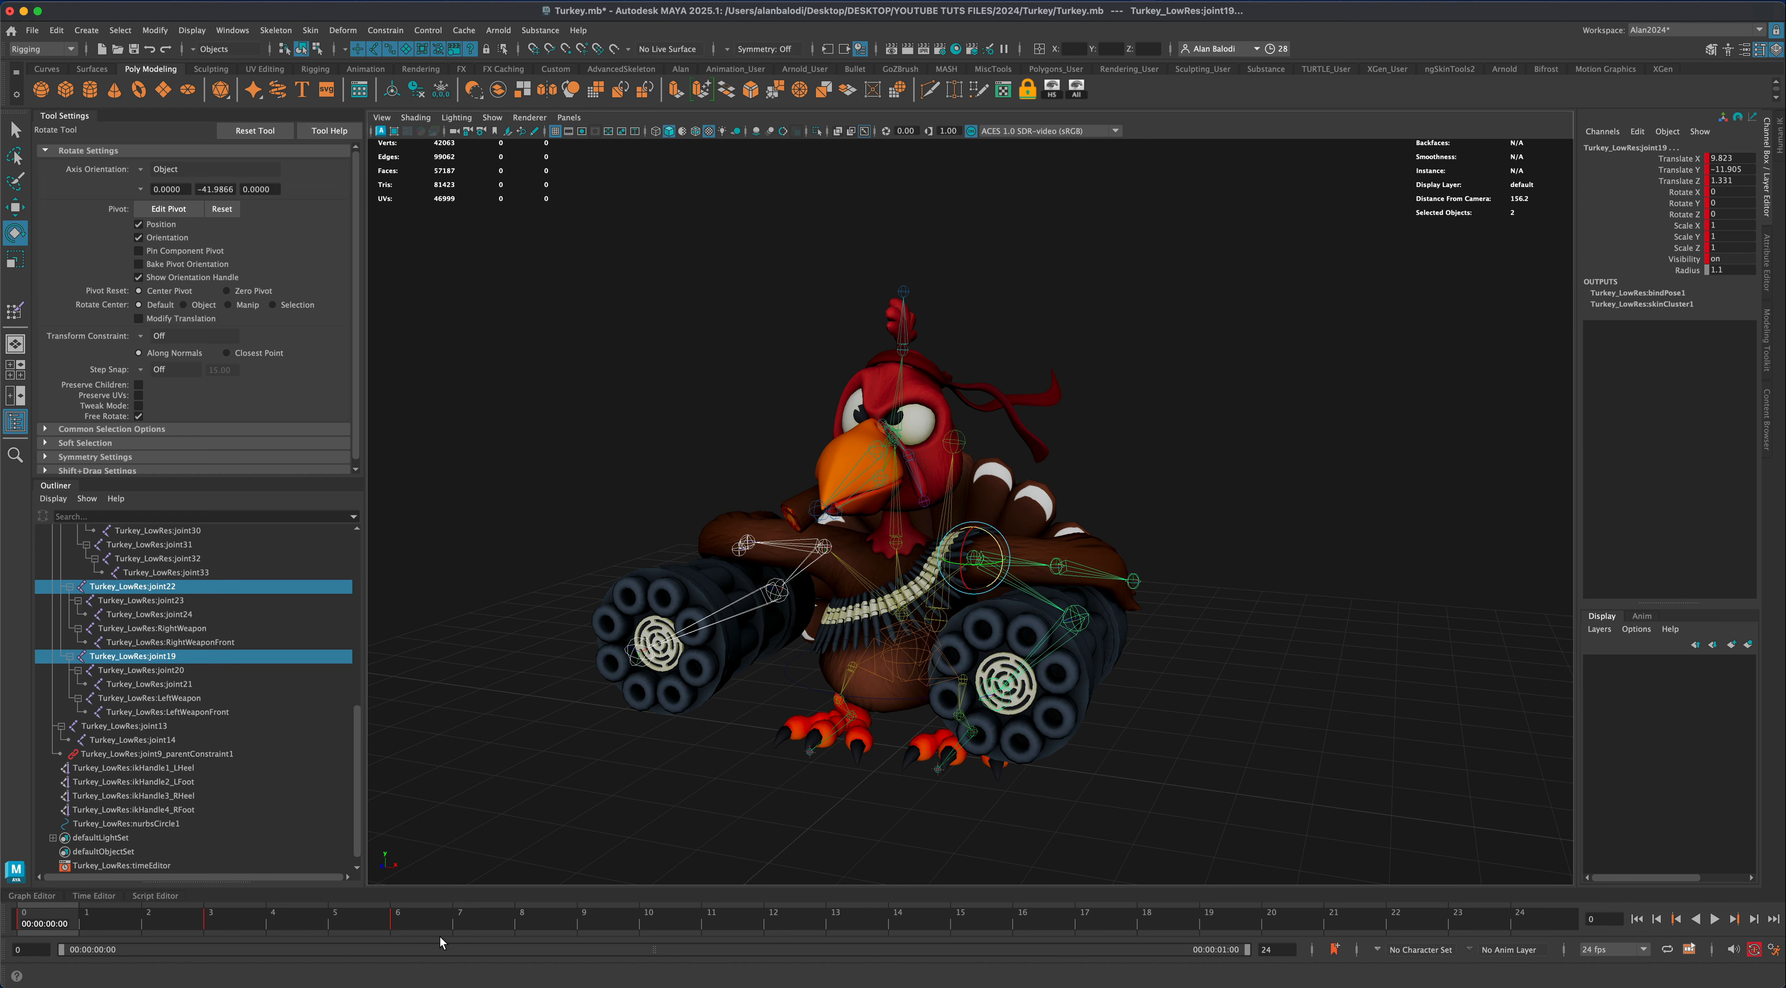
In the Graph Editor, select all keys of the two arm joints and cycle their curves after the last key
{"action": "left_click", "coordinate": [56, 895]}
{"action": "right_click_drag", "start_coordinate": [940, 804], "coordinate": [869, 795], "text": "alt"}
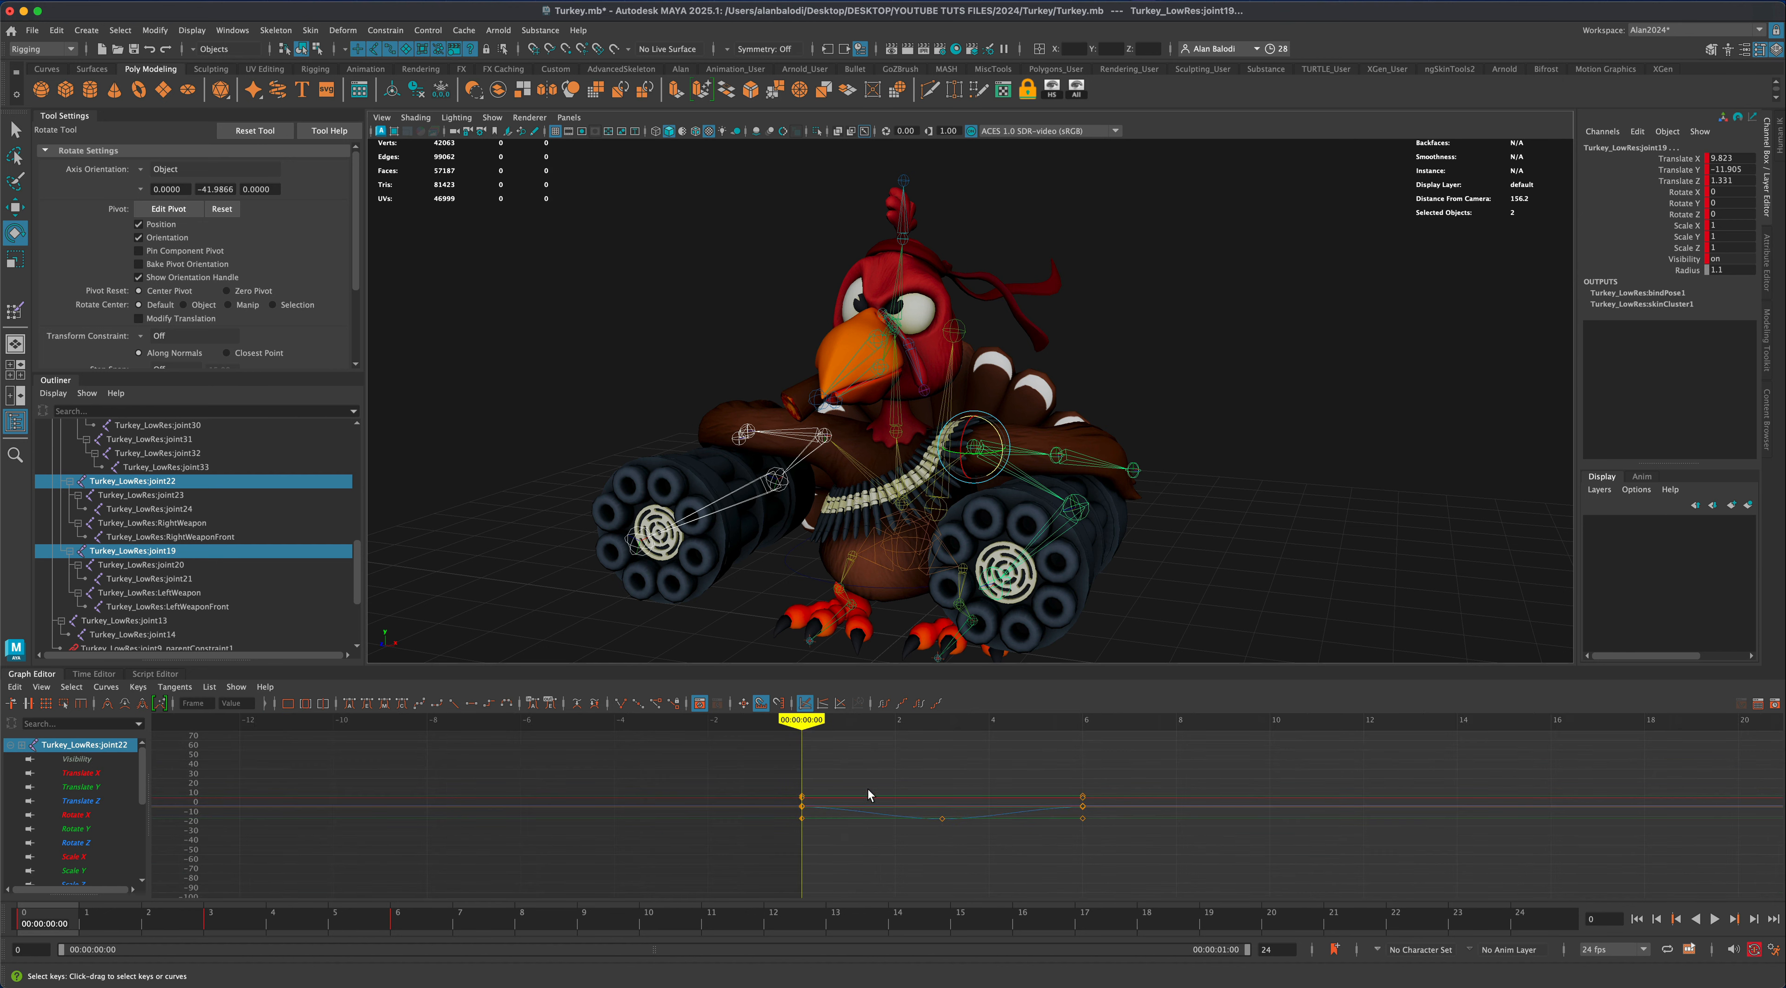
{"action": "left_click_drag", "start_coordinate": [1177, 852], "coordinate": [1168, 846]}
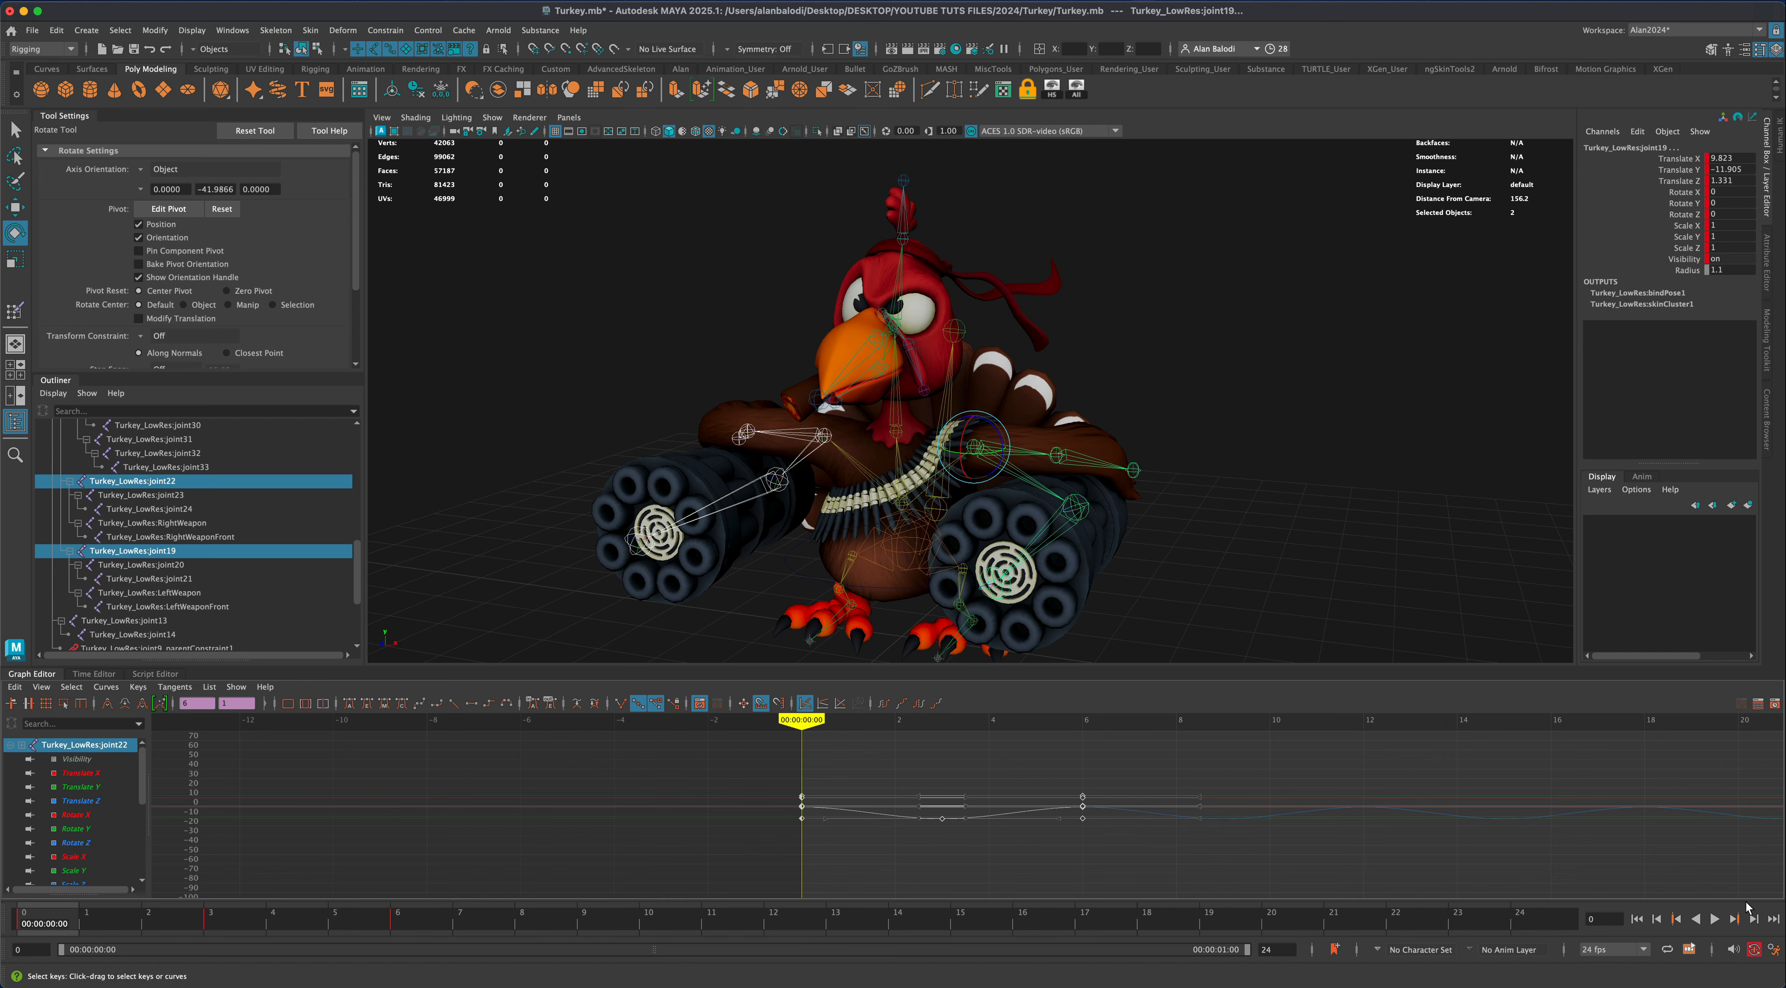
Play the animation and orbit around the turkey to check the arm and weapon motion, then stop playback
{"action": "left_click", "coordinate": [1714, 920]}
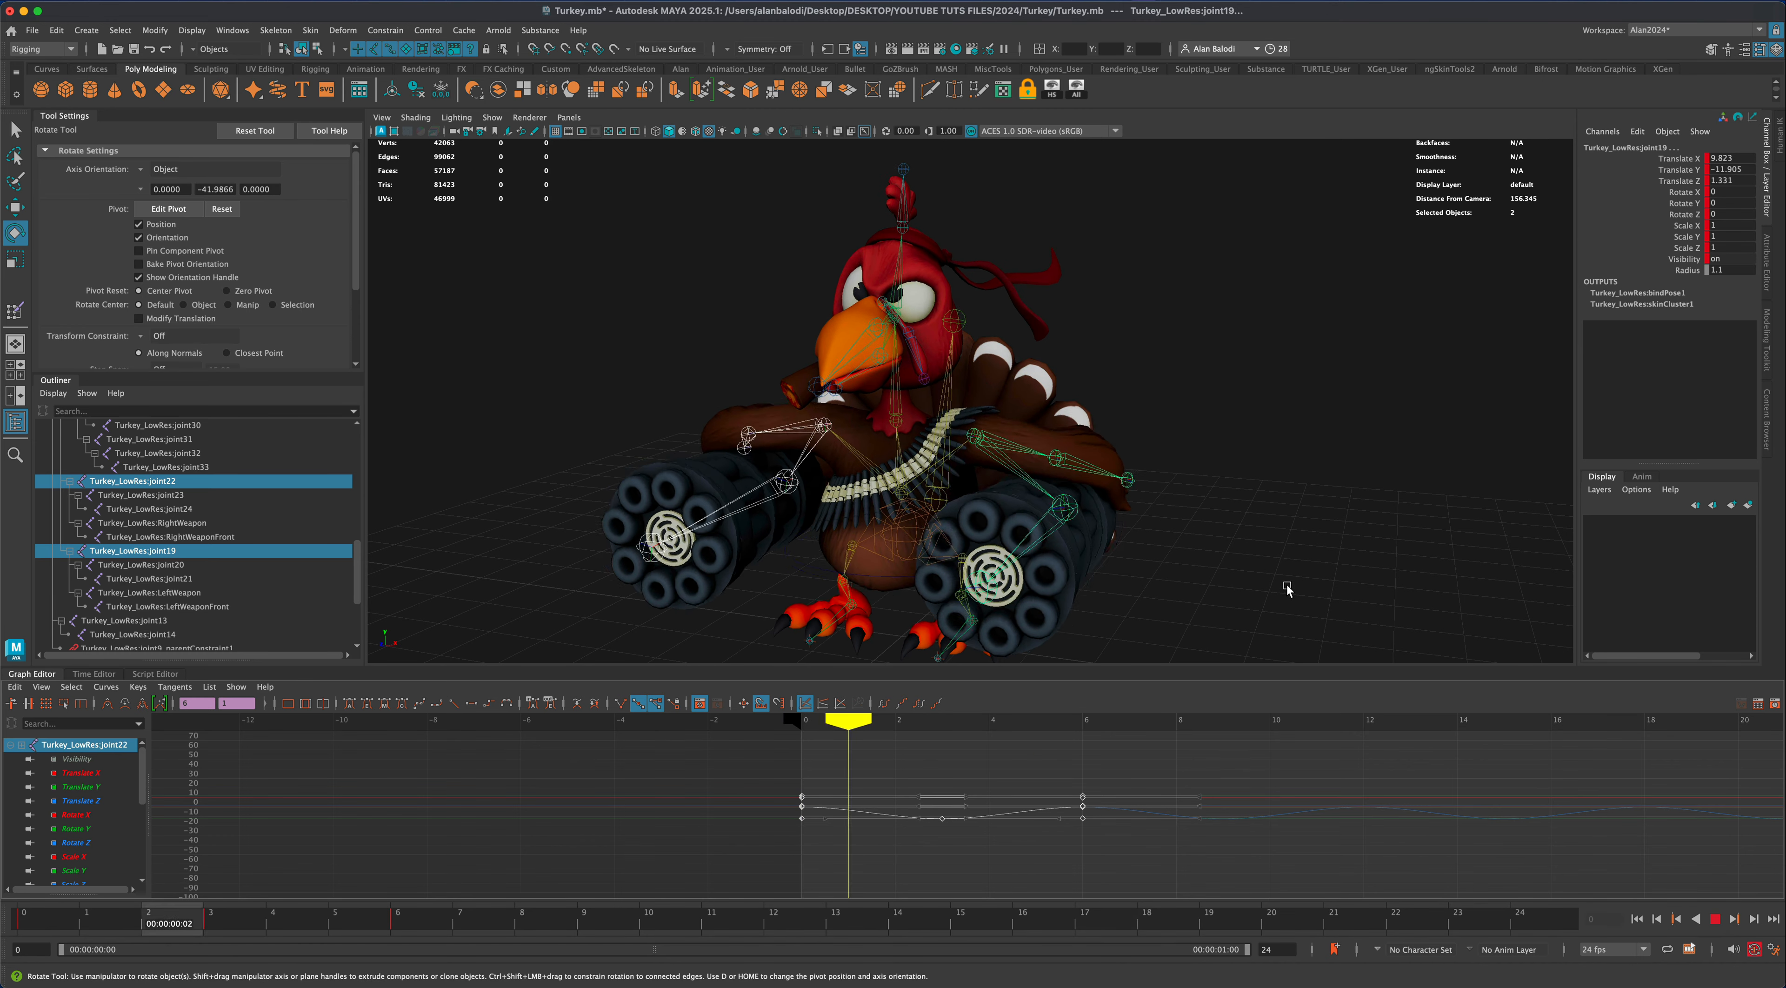
{"action": "scroll", "coordinate": [1274, 548], "scroll_direction": "down", "scroll_amount": 4}
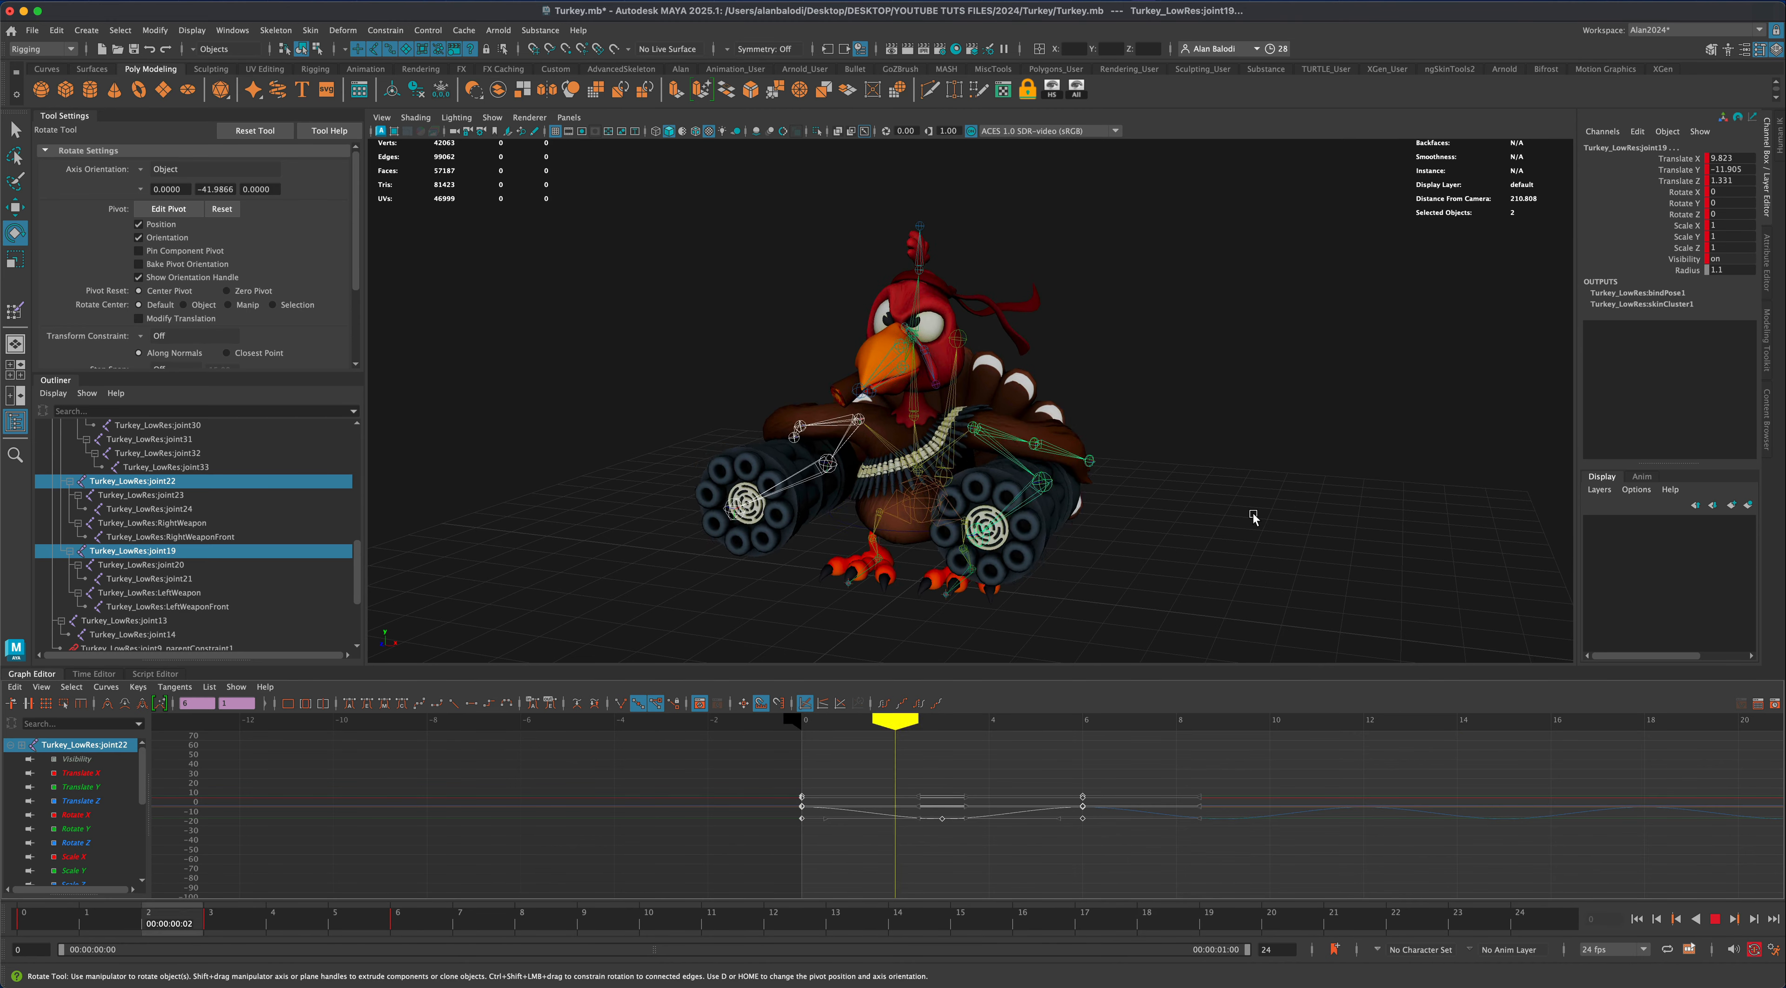
{"action": "left_click_drag", "start_coordinate": [1227, 519], "coordinate": [733, 482], "text": "alt"}
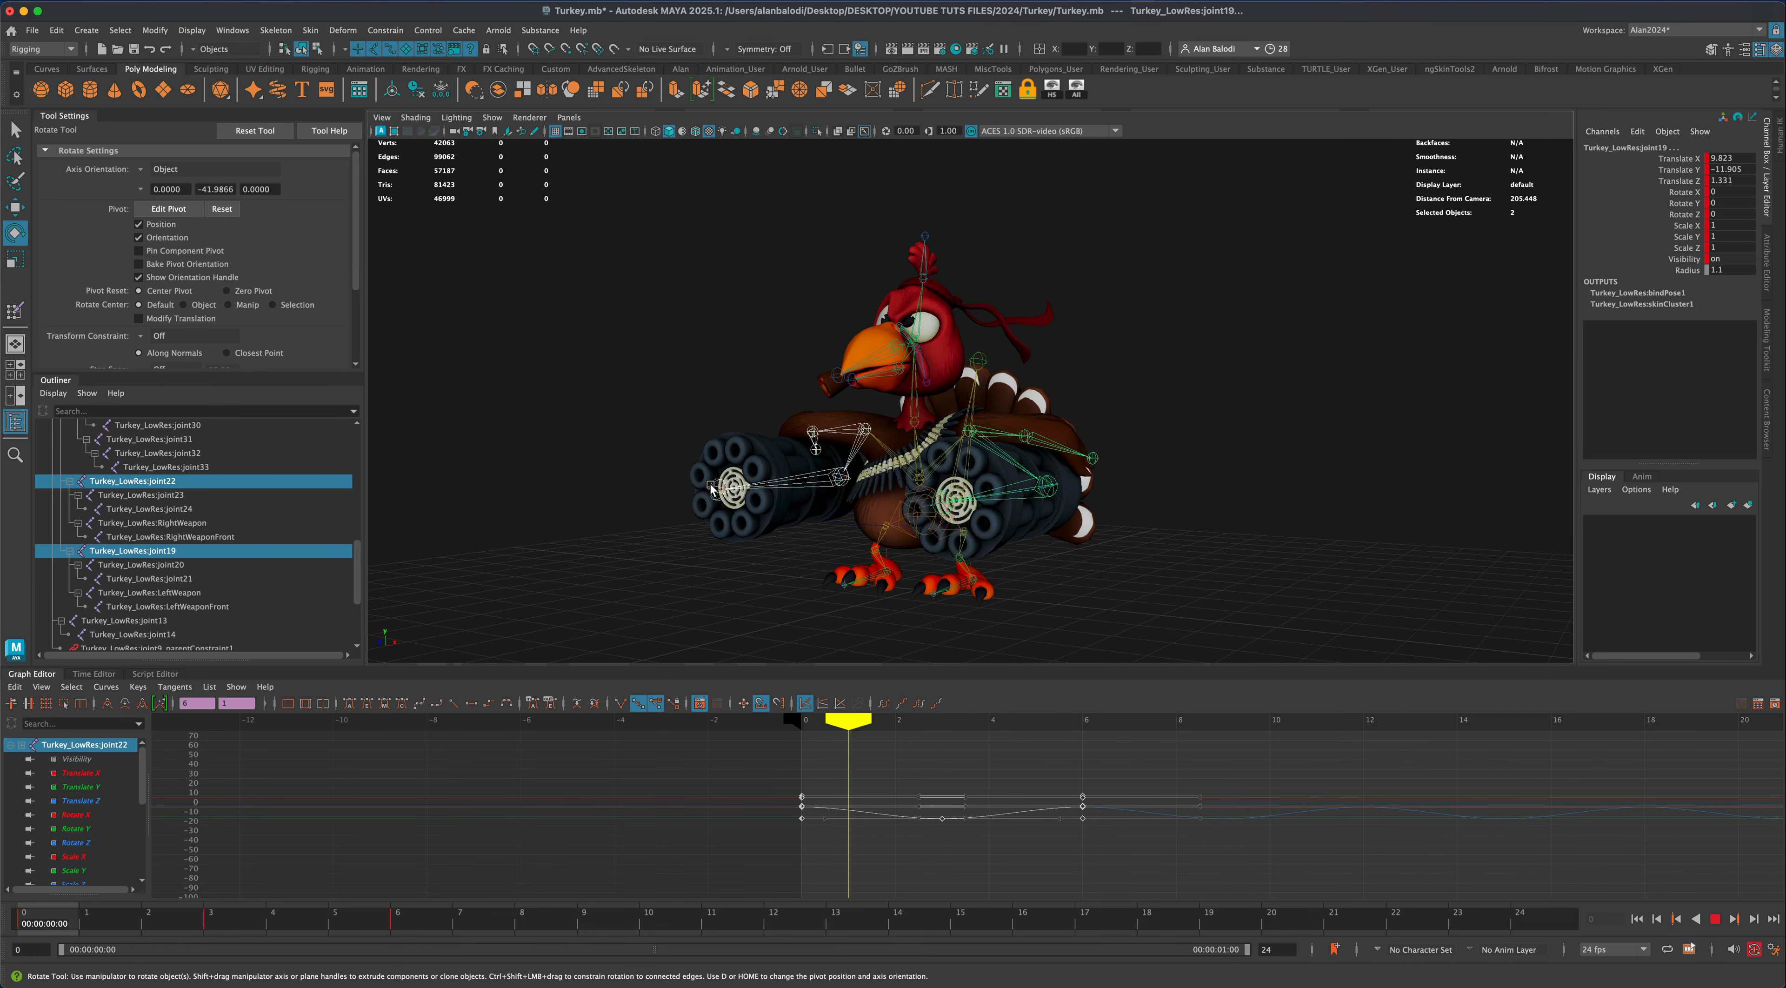
{"action": "mouse_move", "coordinate": [710, 611]}
{"action": "left_mouse_down", "text": "alt"}
{"action": "mouse_move", "coordinate": [834, 621]}
{"action": "mouse_move", "coordinate": [715, 614]}
{"action": "left_mouse_up", "text": "alt"}
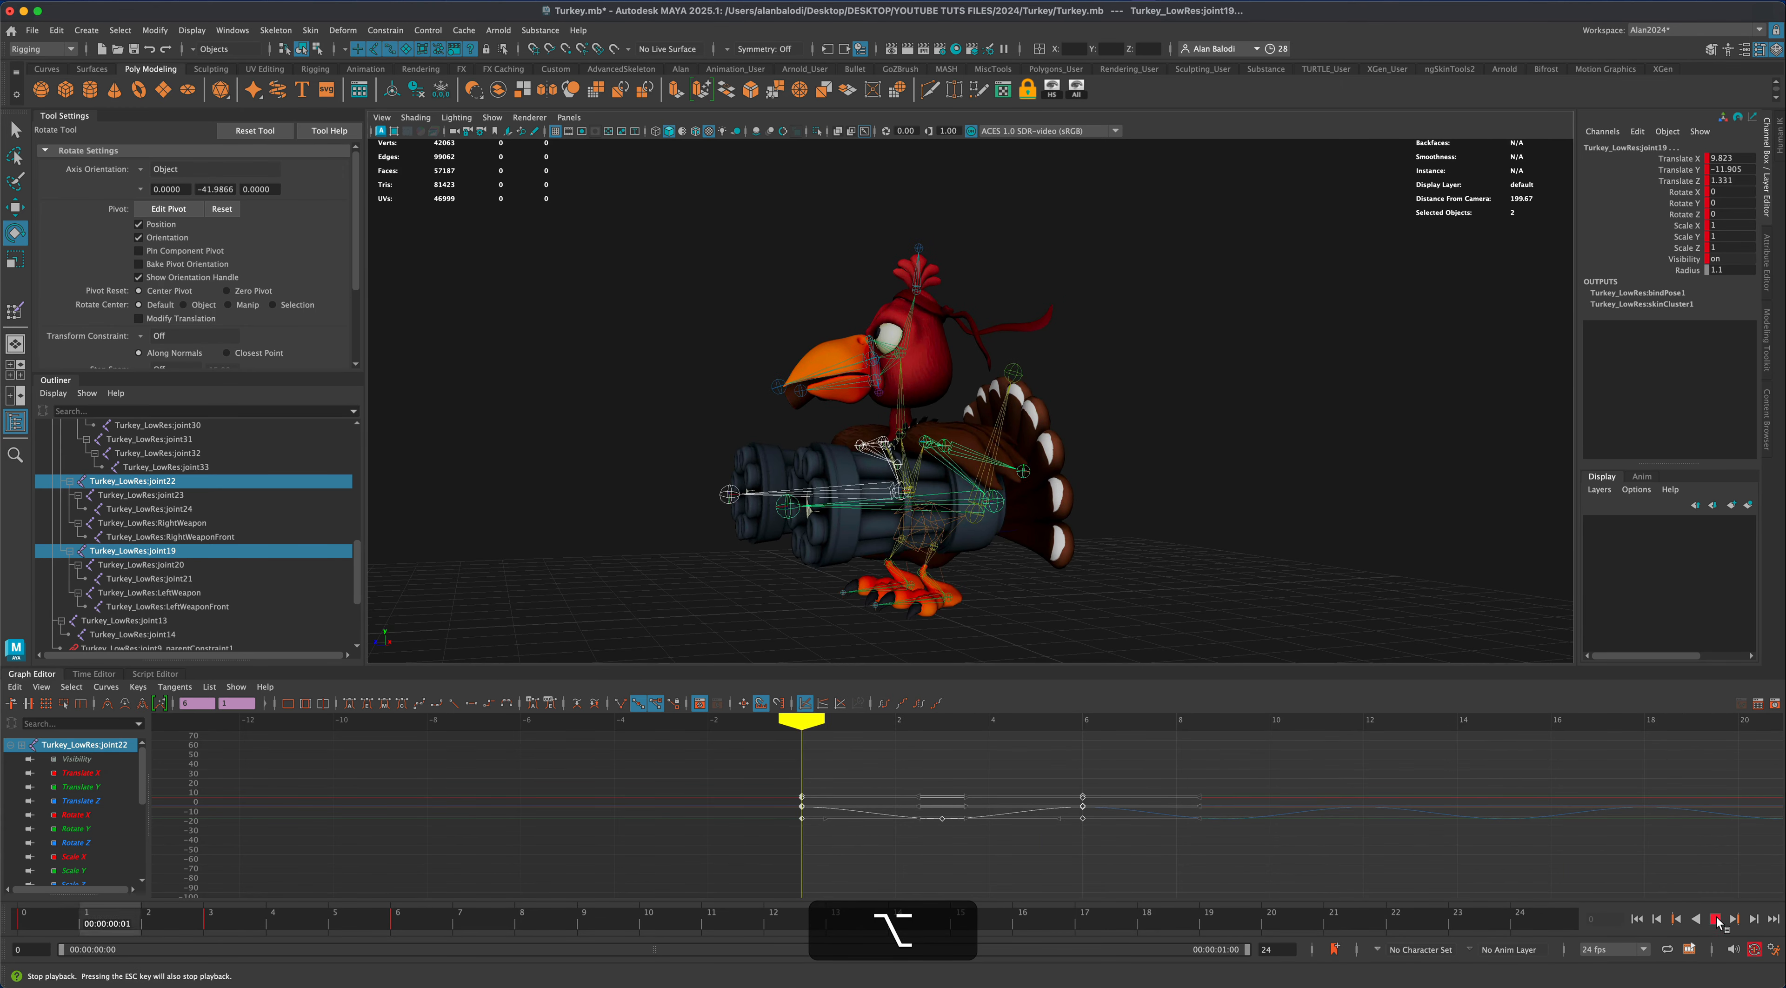
{"action": "key", "text": "alt+v"}
Select the tail joint joint13 and key it at frames 0, 6 and 3
{"action": "left_click", "coordinate": [15, 130]}
{"action": "left_click_drag", "start_coordinate": [1082, 414], "coordinate": [1090, 416], "text": "alt"}
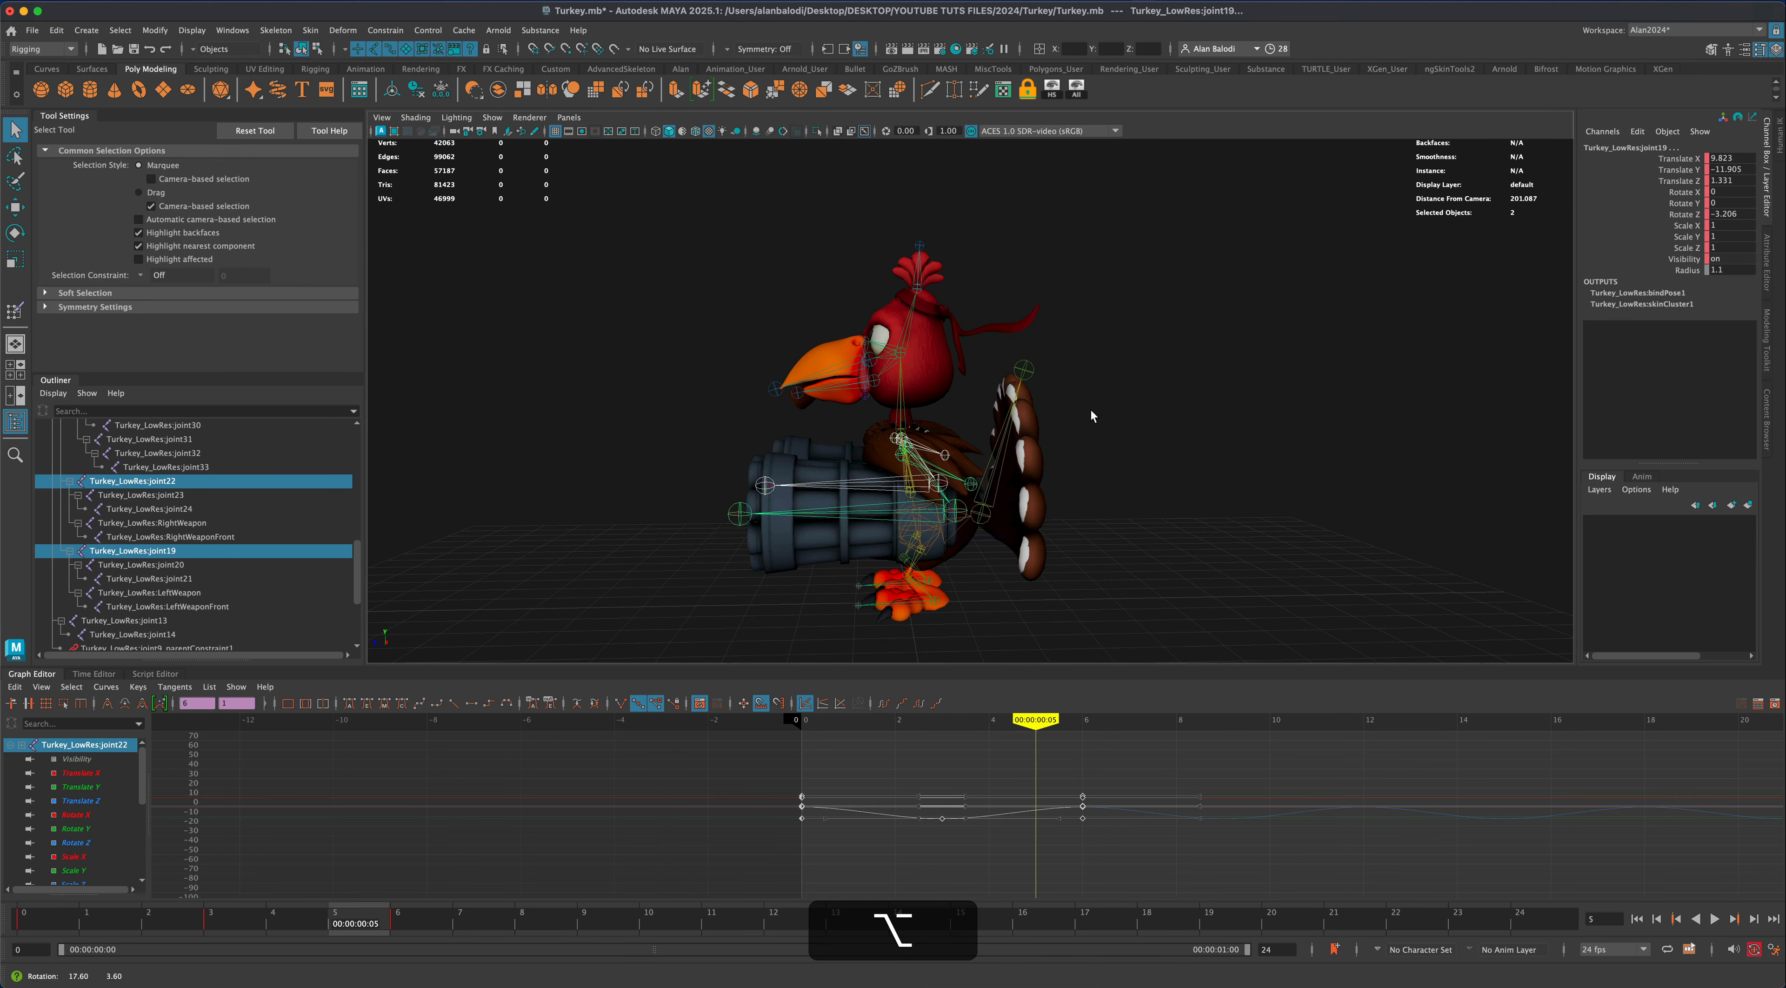
{"action": "left_click", "coordinate": [999, 463]}
{"action": "left_click_drag", "start_coordinate": [998, 464], "coordinate": [1087, 517], "text": "alt"}
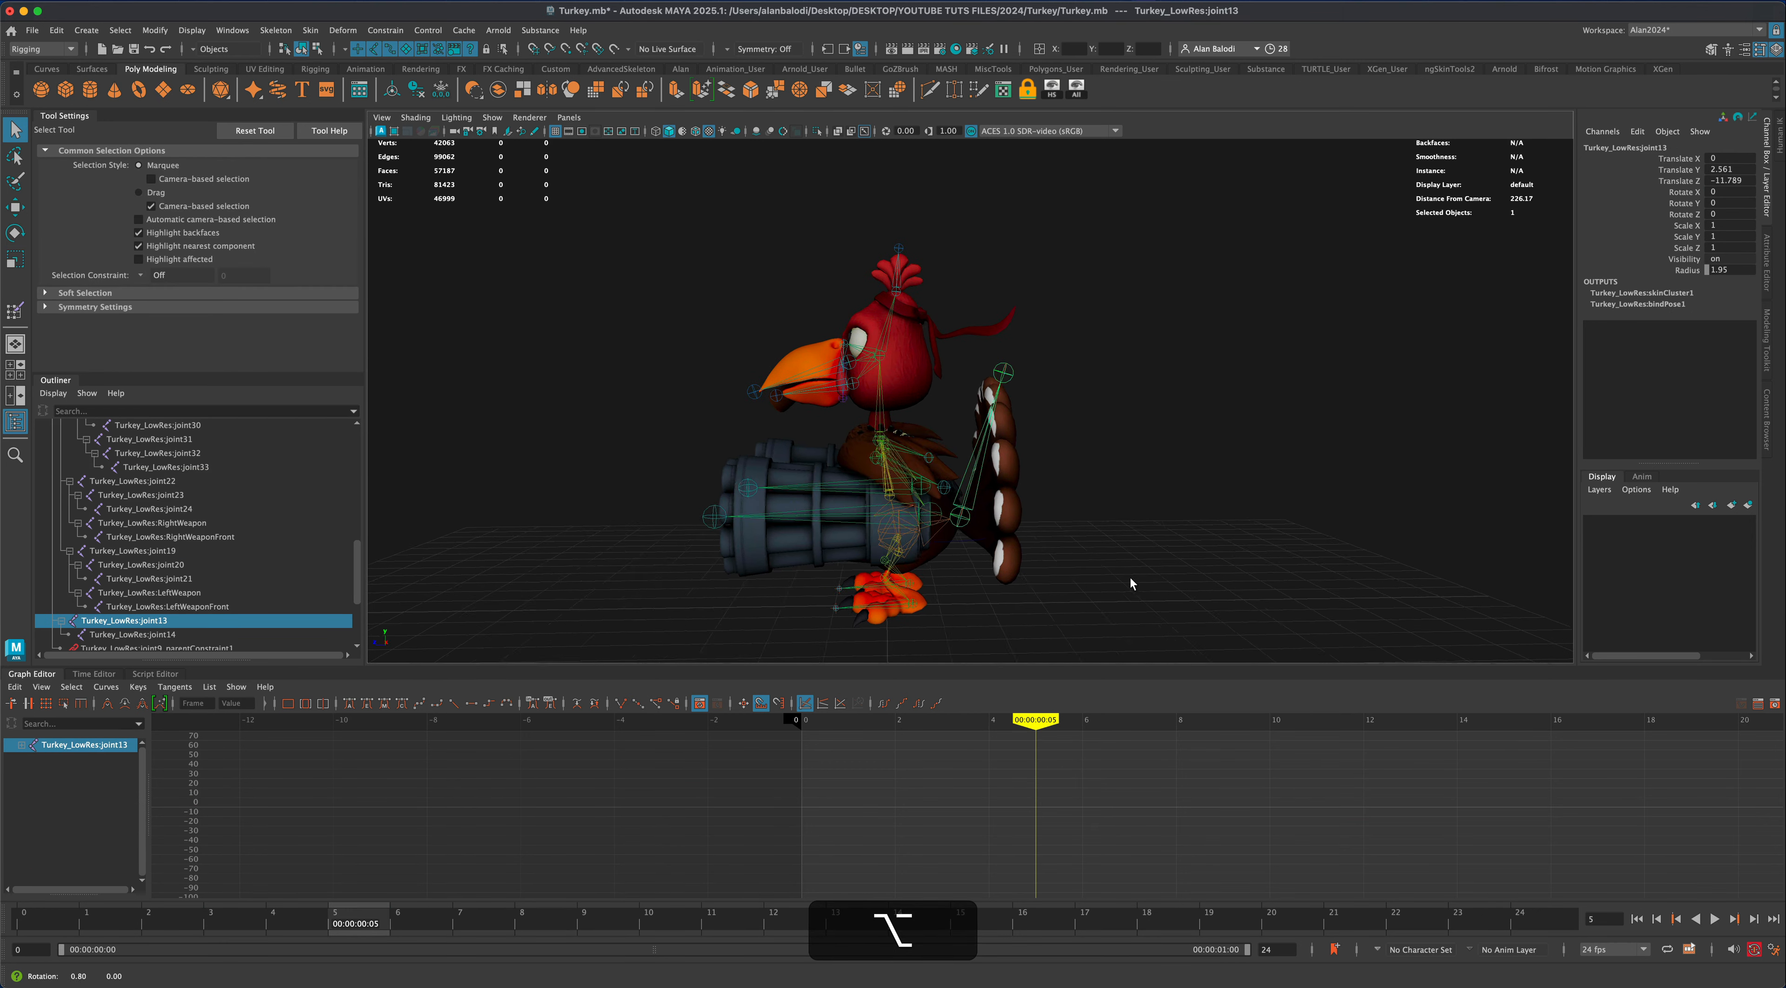
{"action": "left_click_drag", "start_coordinate": [1129, 575], "coordinate": [1130, 577], "text": "alt"}
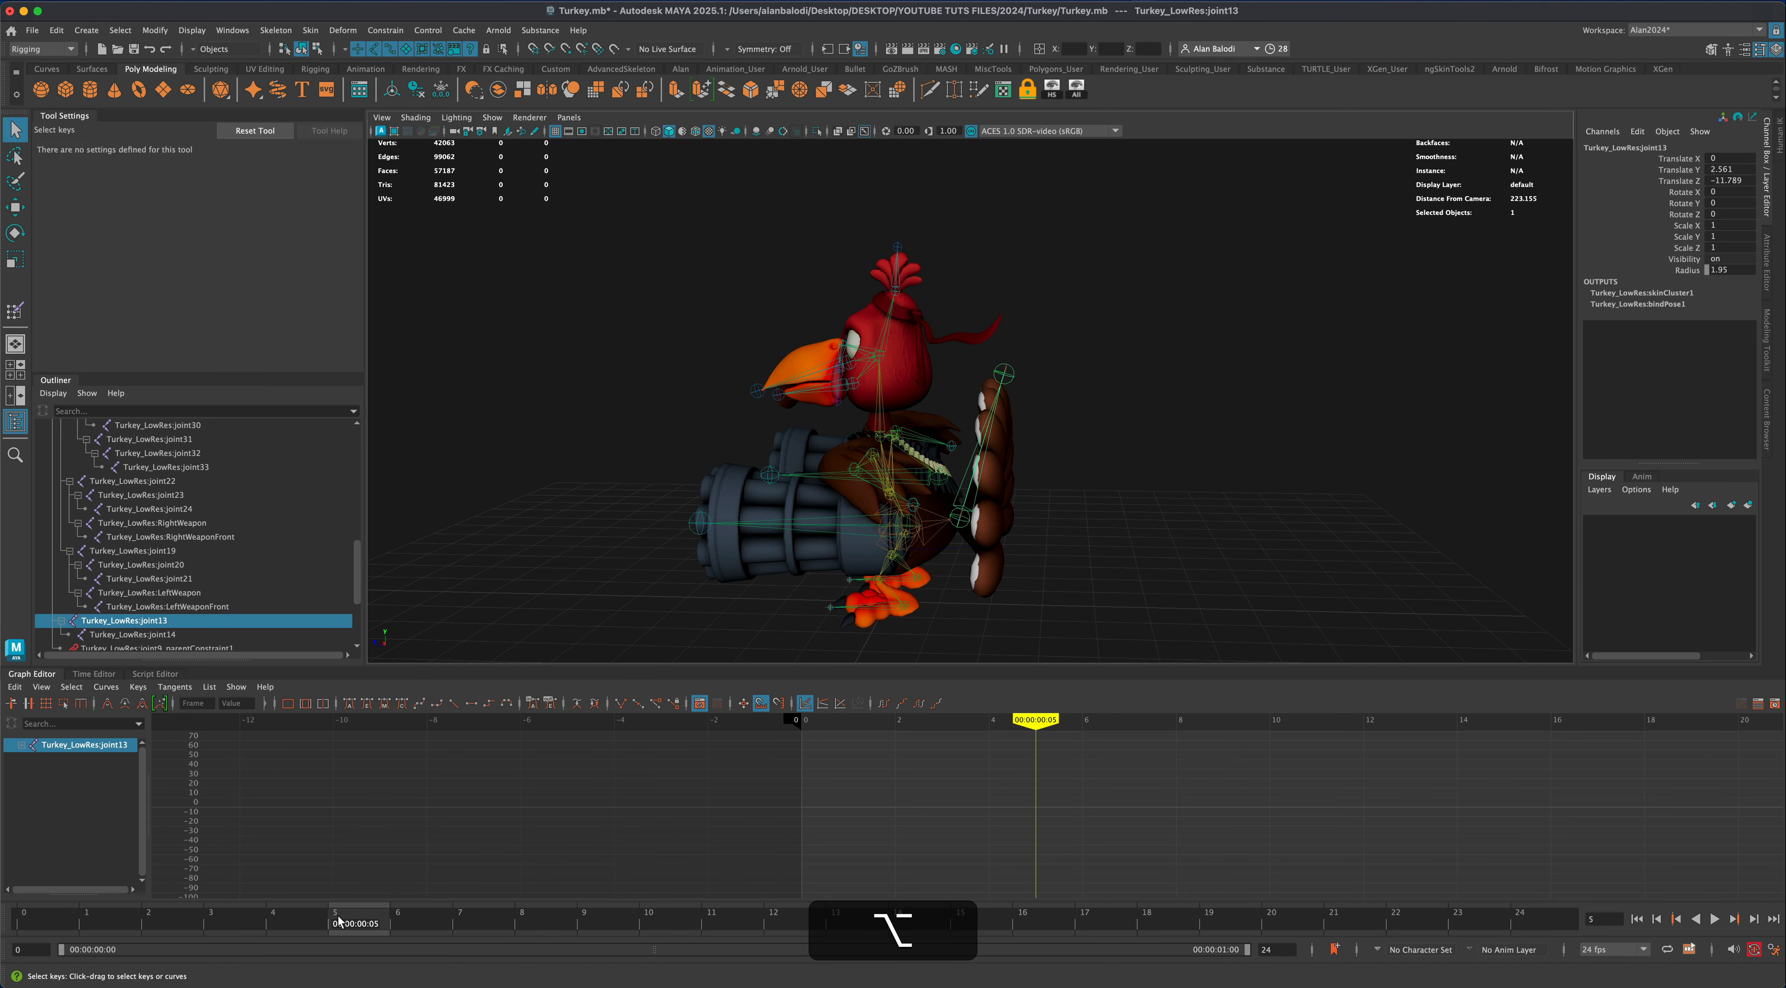
{"action": "left_click_drag", "start_coordinate": [350, 925], "coordinate": [219, 927]}
{"action": "key", "text": "s"}
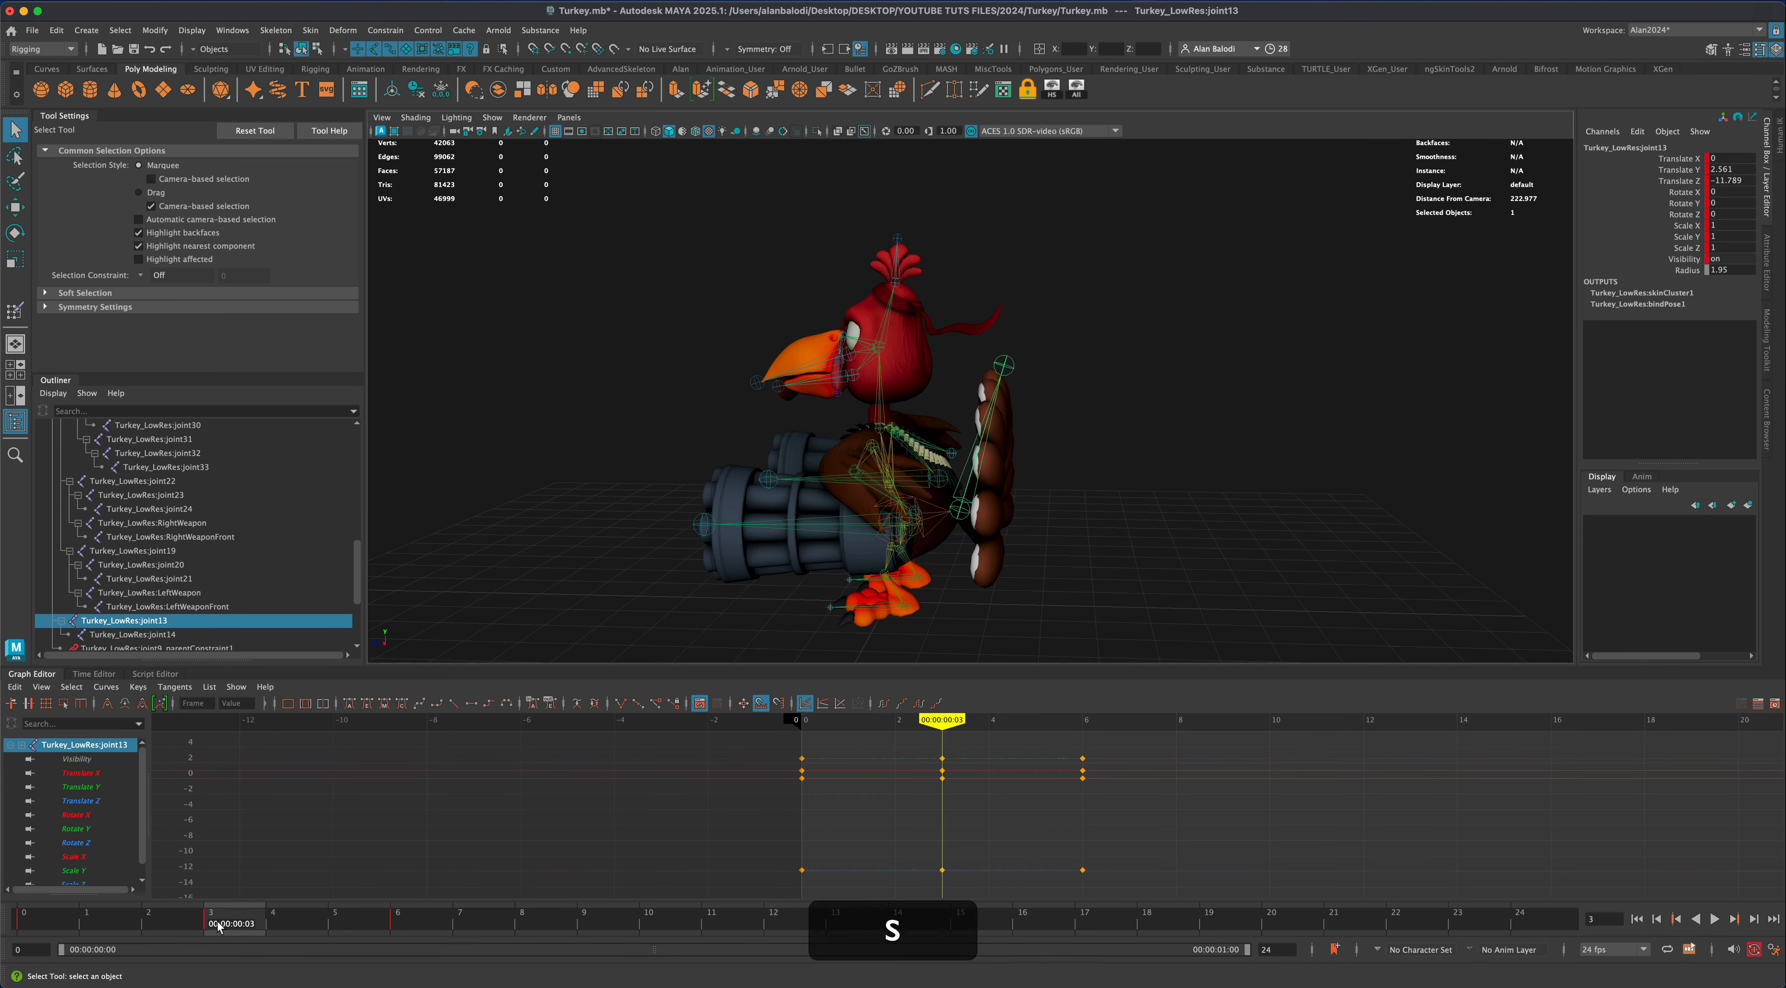
Rotate the tail joint to about 10.2 degrees in Z at frame 0 and about -9.2 degrees in Z at frame 3
{"action": "left_click", "coordinate": [28, 917]}
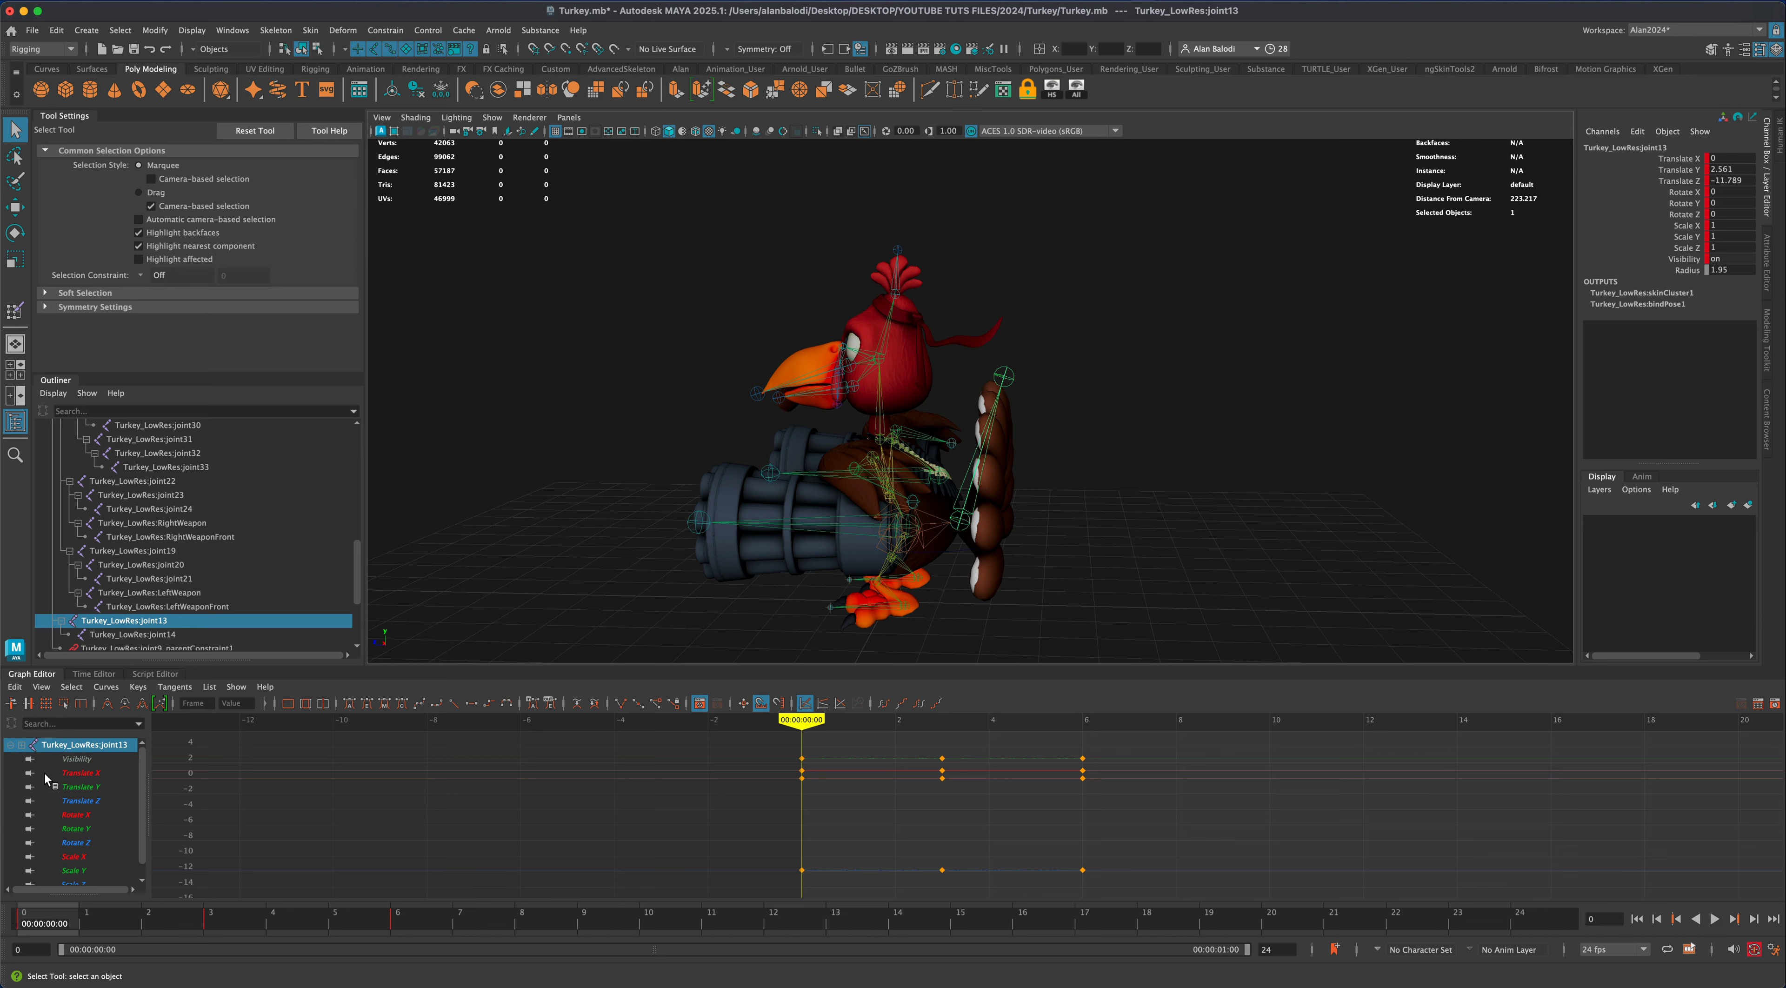
{"action": "left_click", "coordinate": [15, 233]}
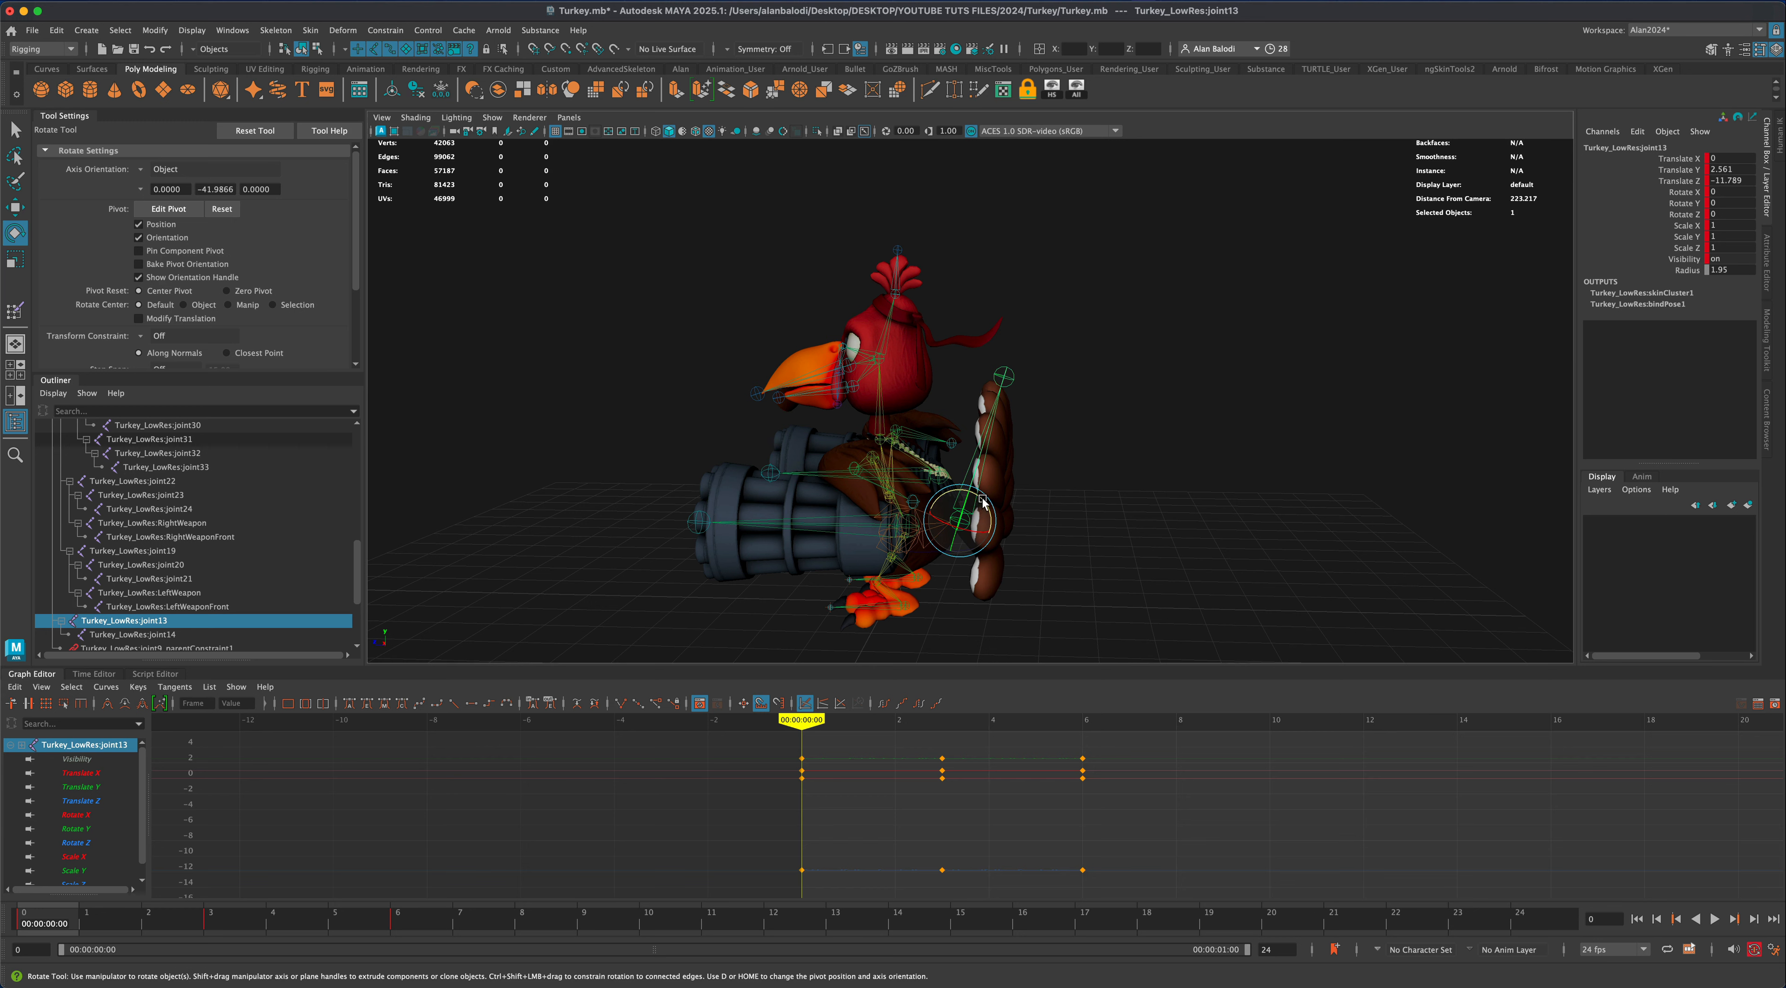
{"action": "left_click_drag", "start_coordinate": [984, 501], "coordinate": [979, 497]}
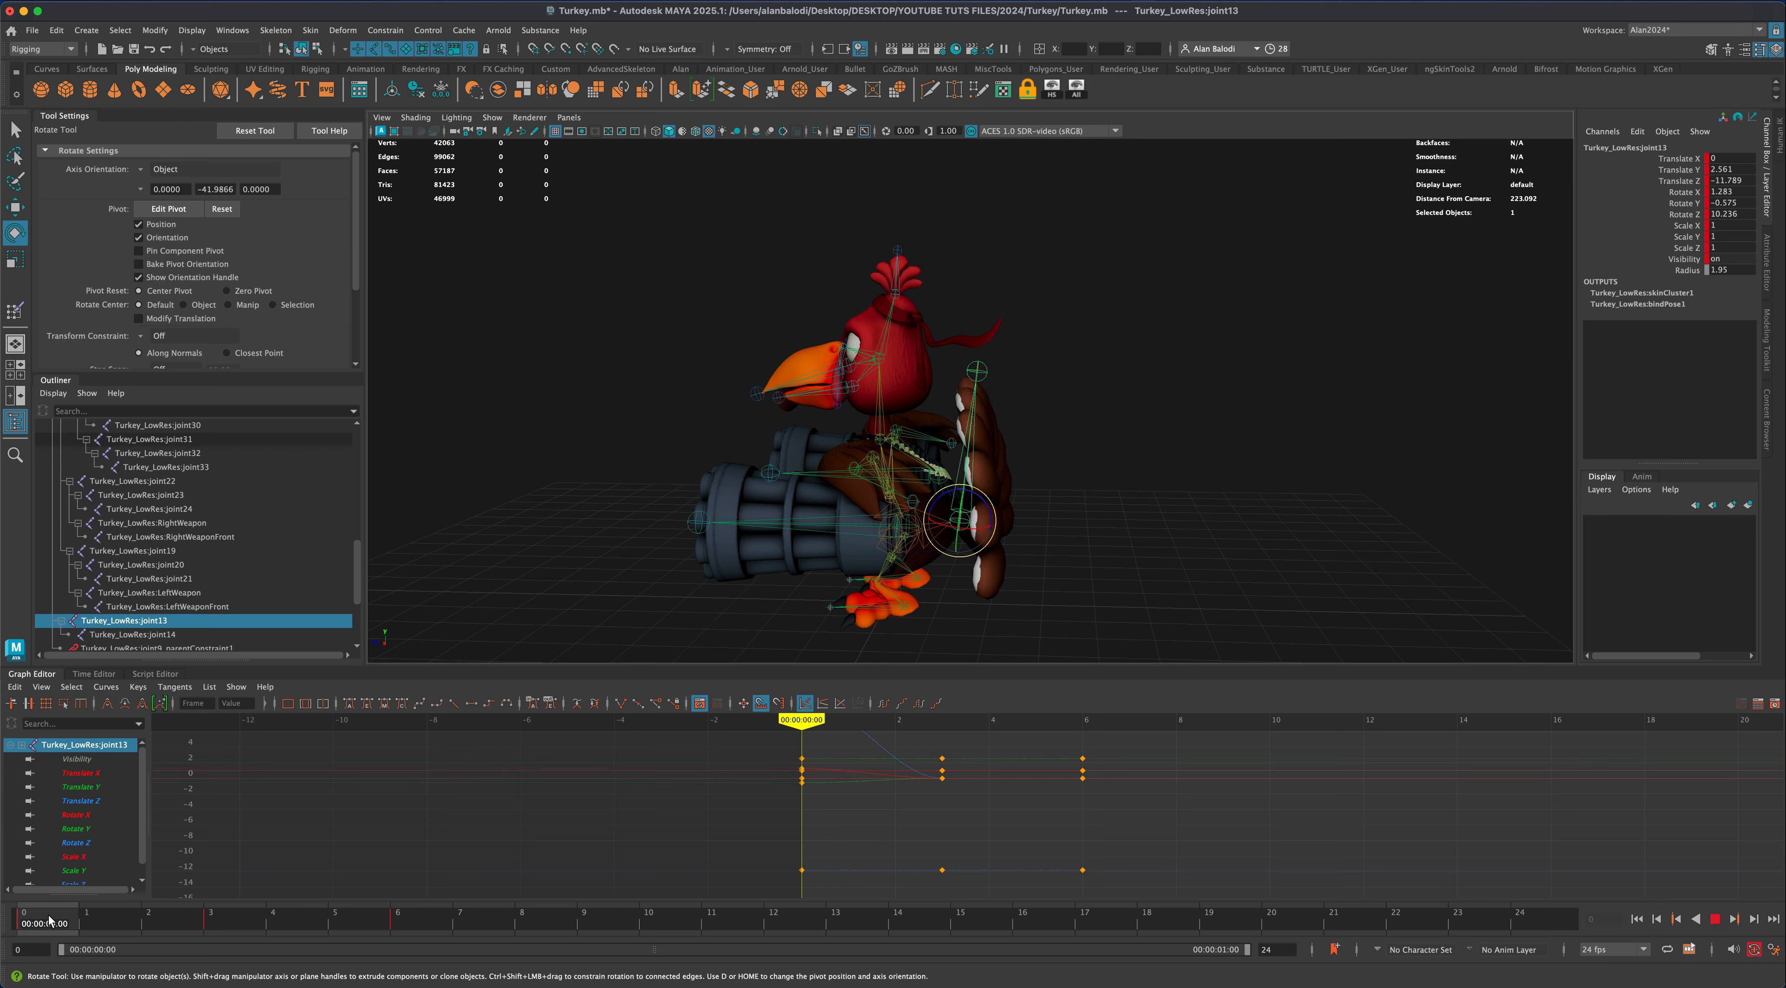
{"action": "left_click_drag", "start_coordinate": [48, 921], "coordinate": [224, 920]}
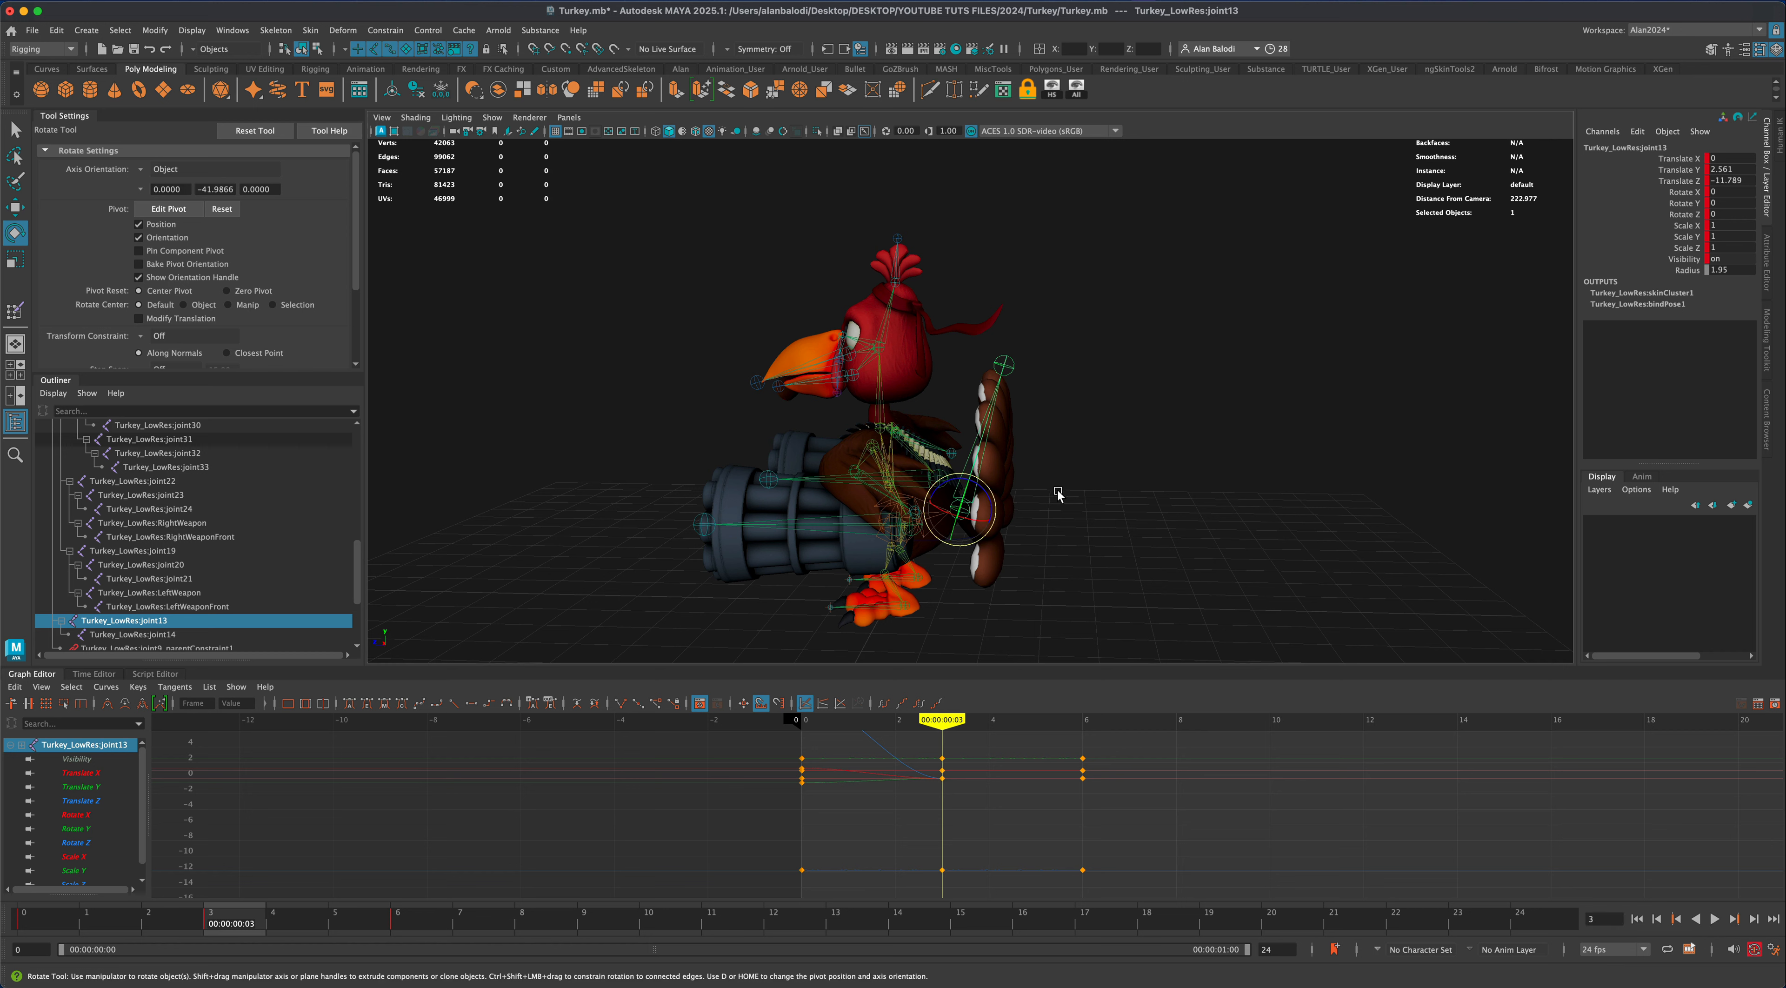
{"action": "left_click_drag", "start_coordinate": [984, 491], "coordinate": [987, 492]}
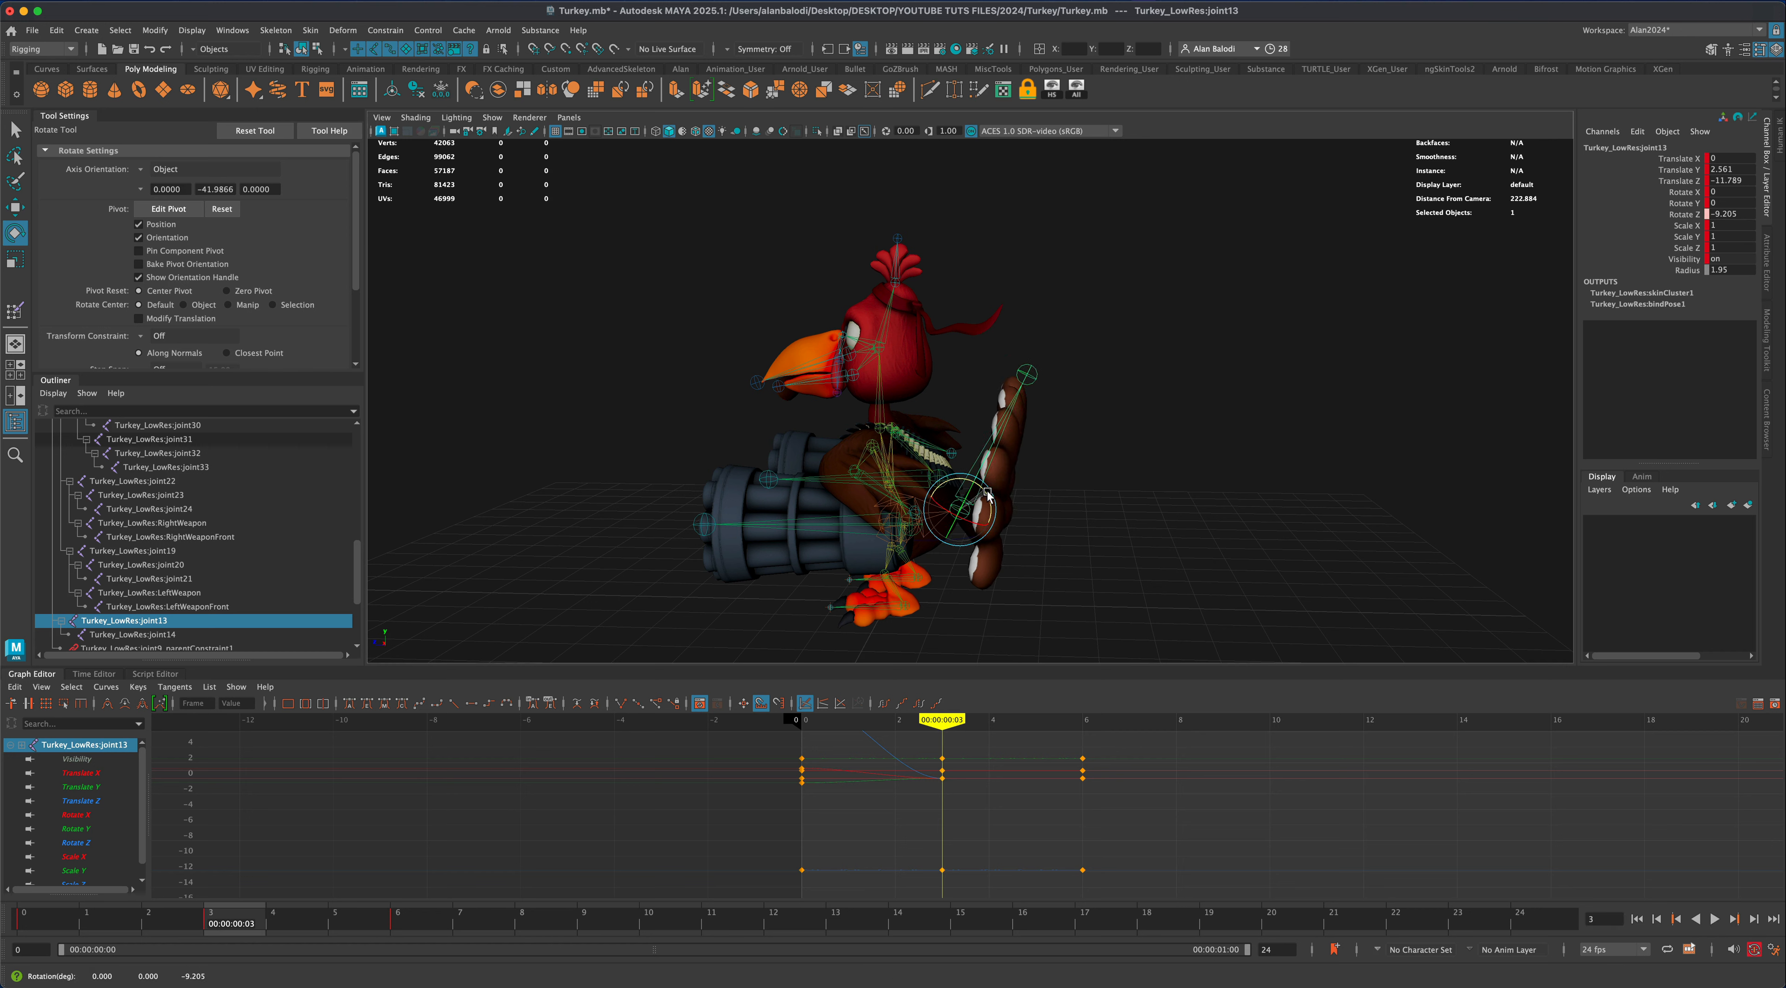
Copy the tail joint's key at frame 0 and paste it onto frame 6
{"action": "key", "text": "alt+v"}
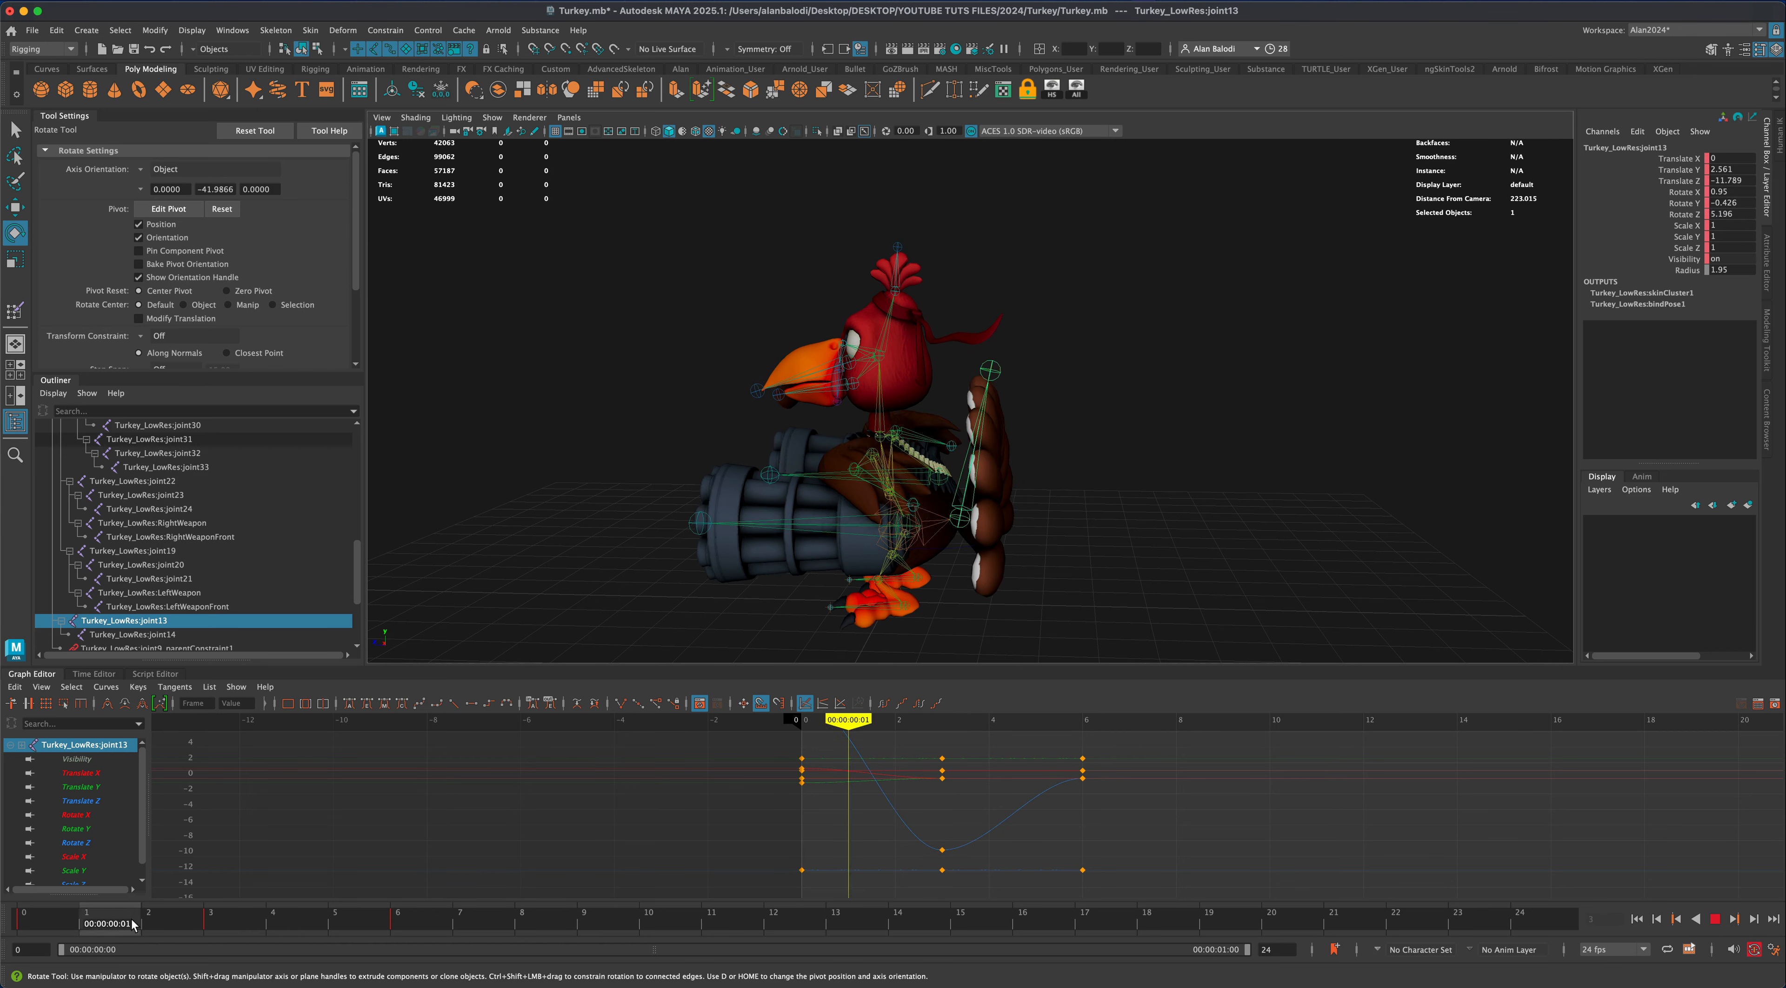
{"action": "left_click", "coordinate": [206, 928]}
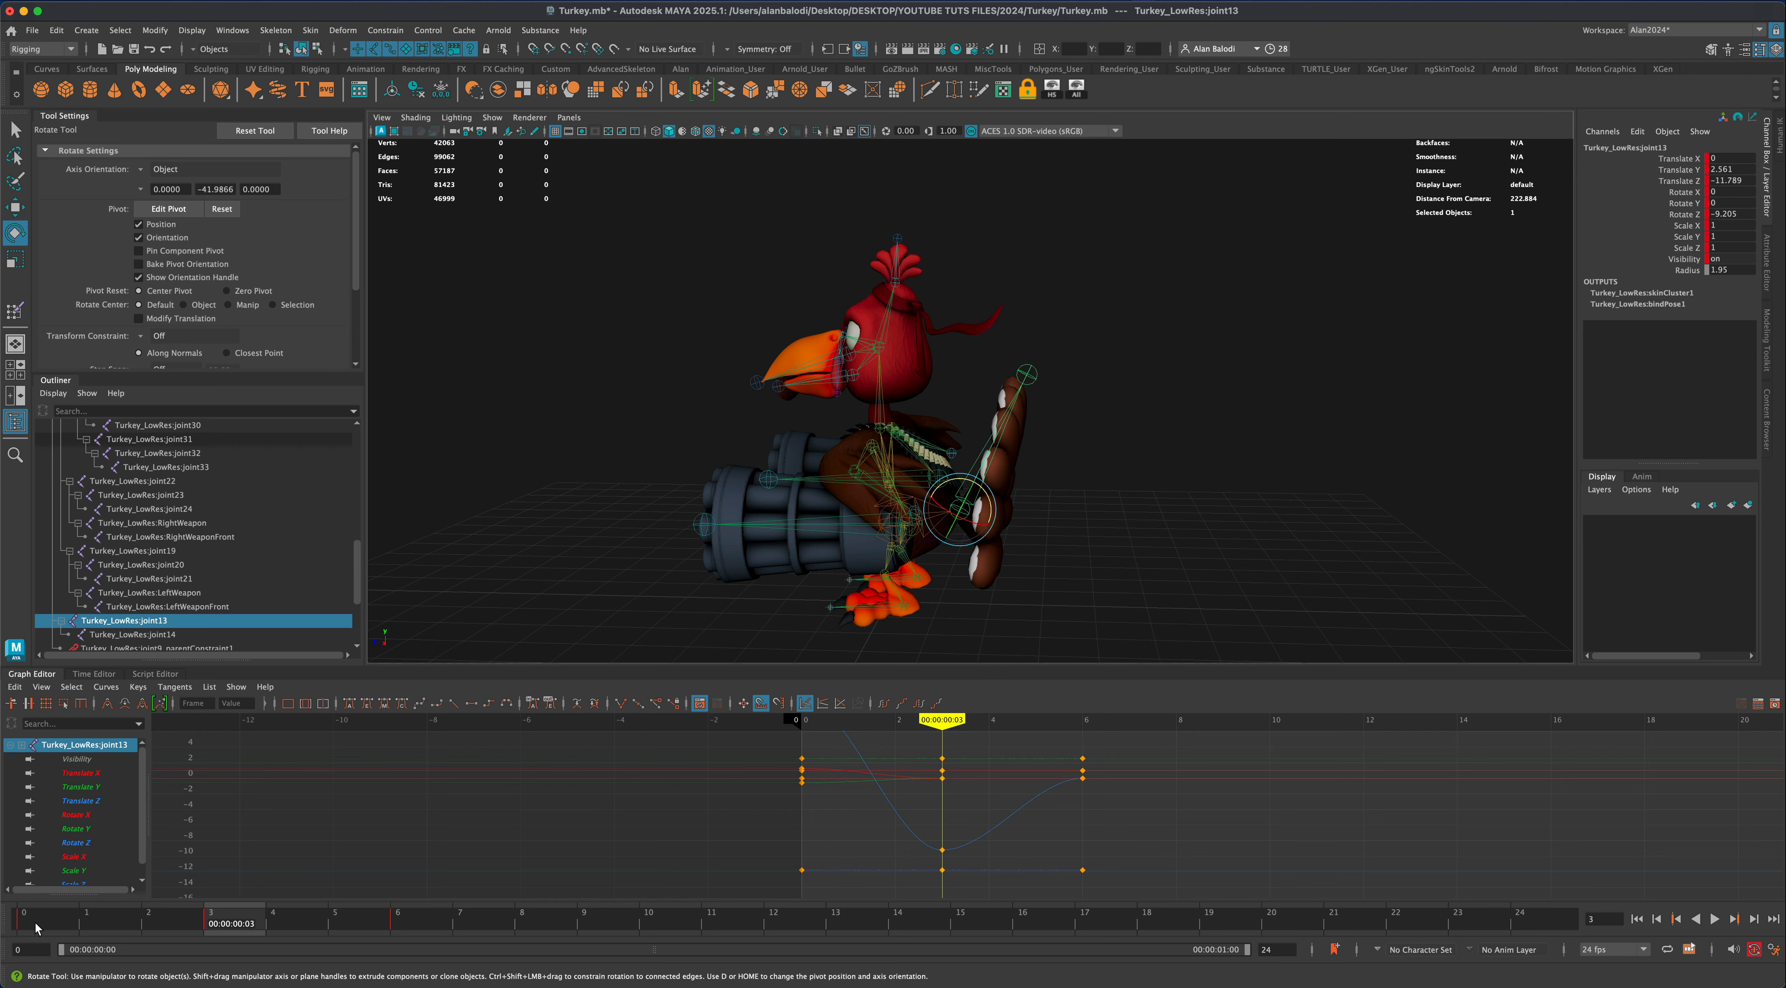
{"action": "left_click", "coordinate": [38, 928]}
{"action": "right_click", "coordinate": [37, 928]}
{"action": "left_click", "coordinate": [61, 659]}
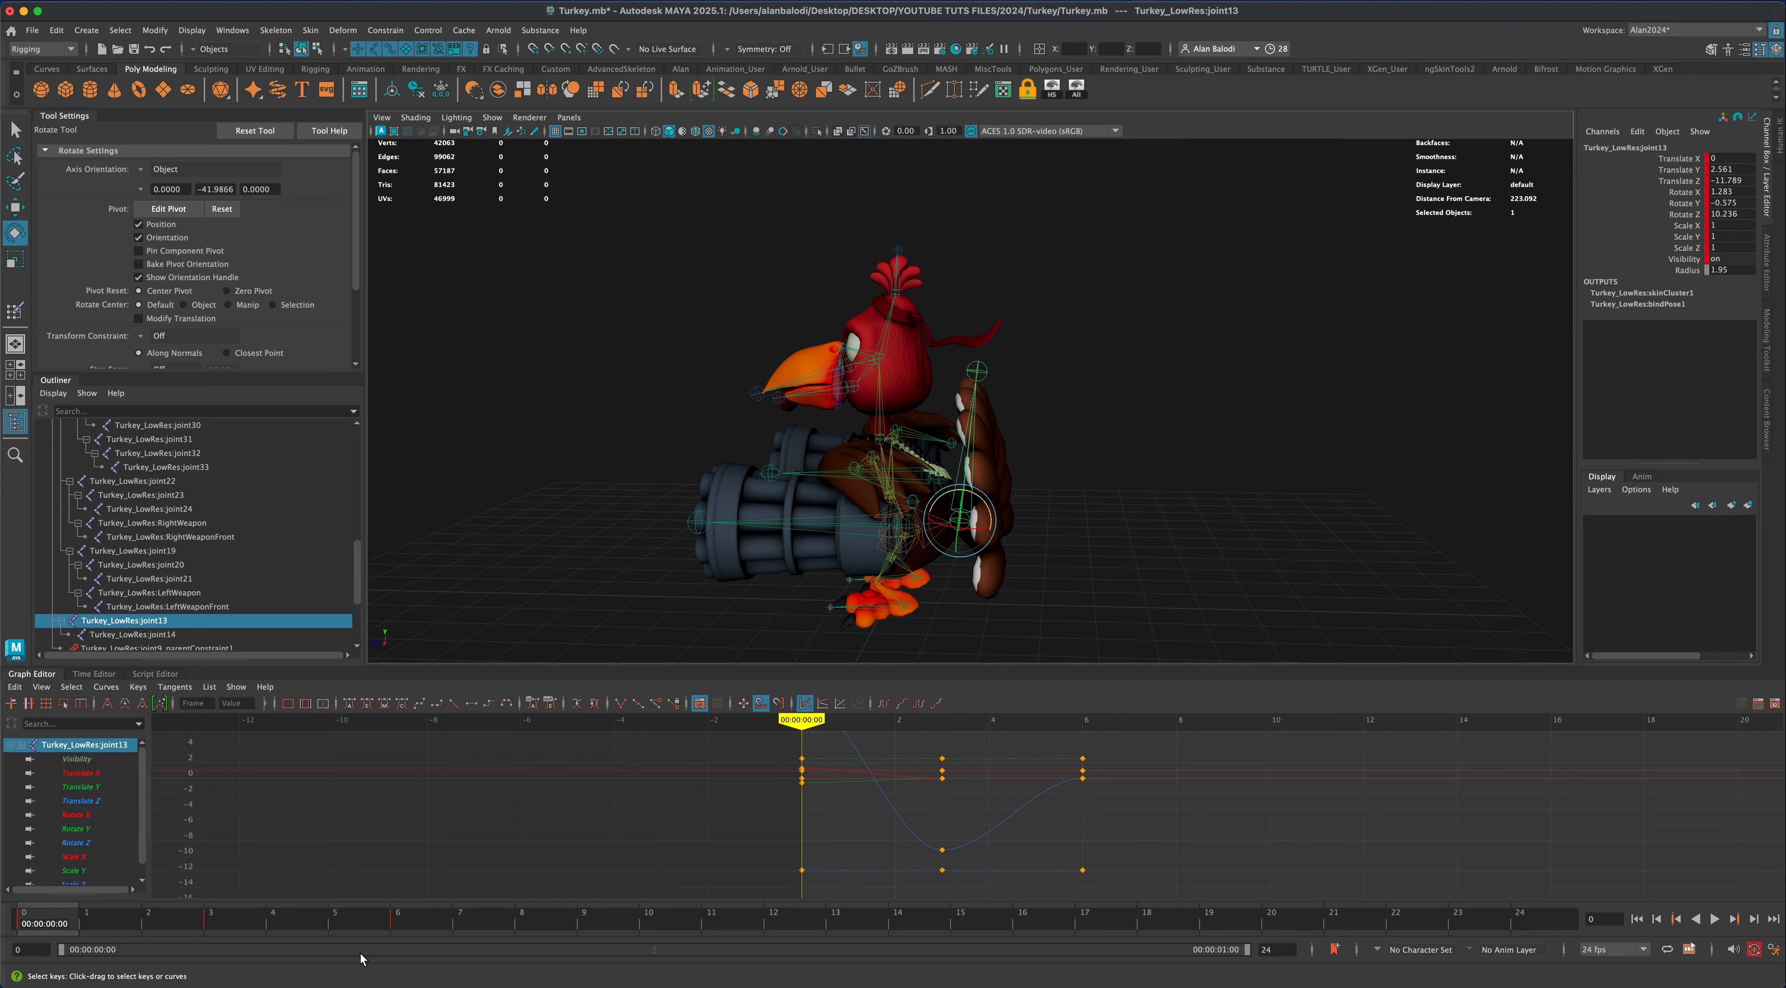
{"action": "left_click", "coordinate": [410, 922]}
{"action": "right_click", "coordinate": [410, 922]}
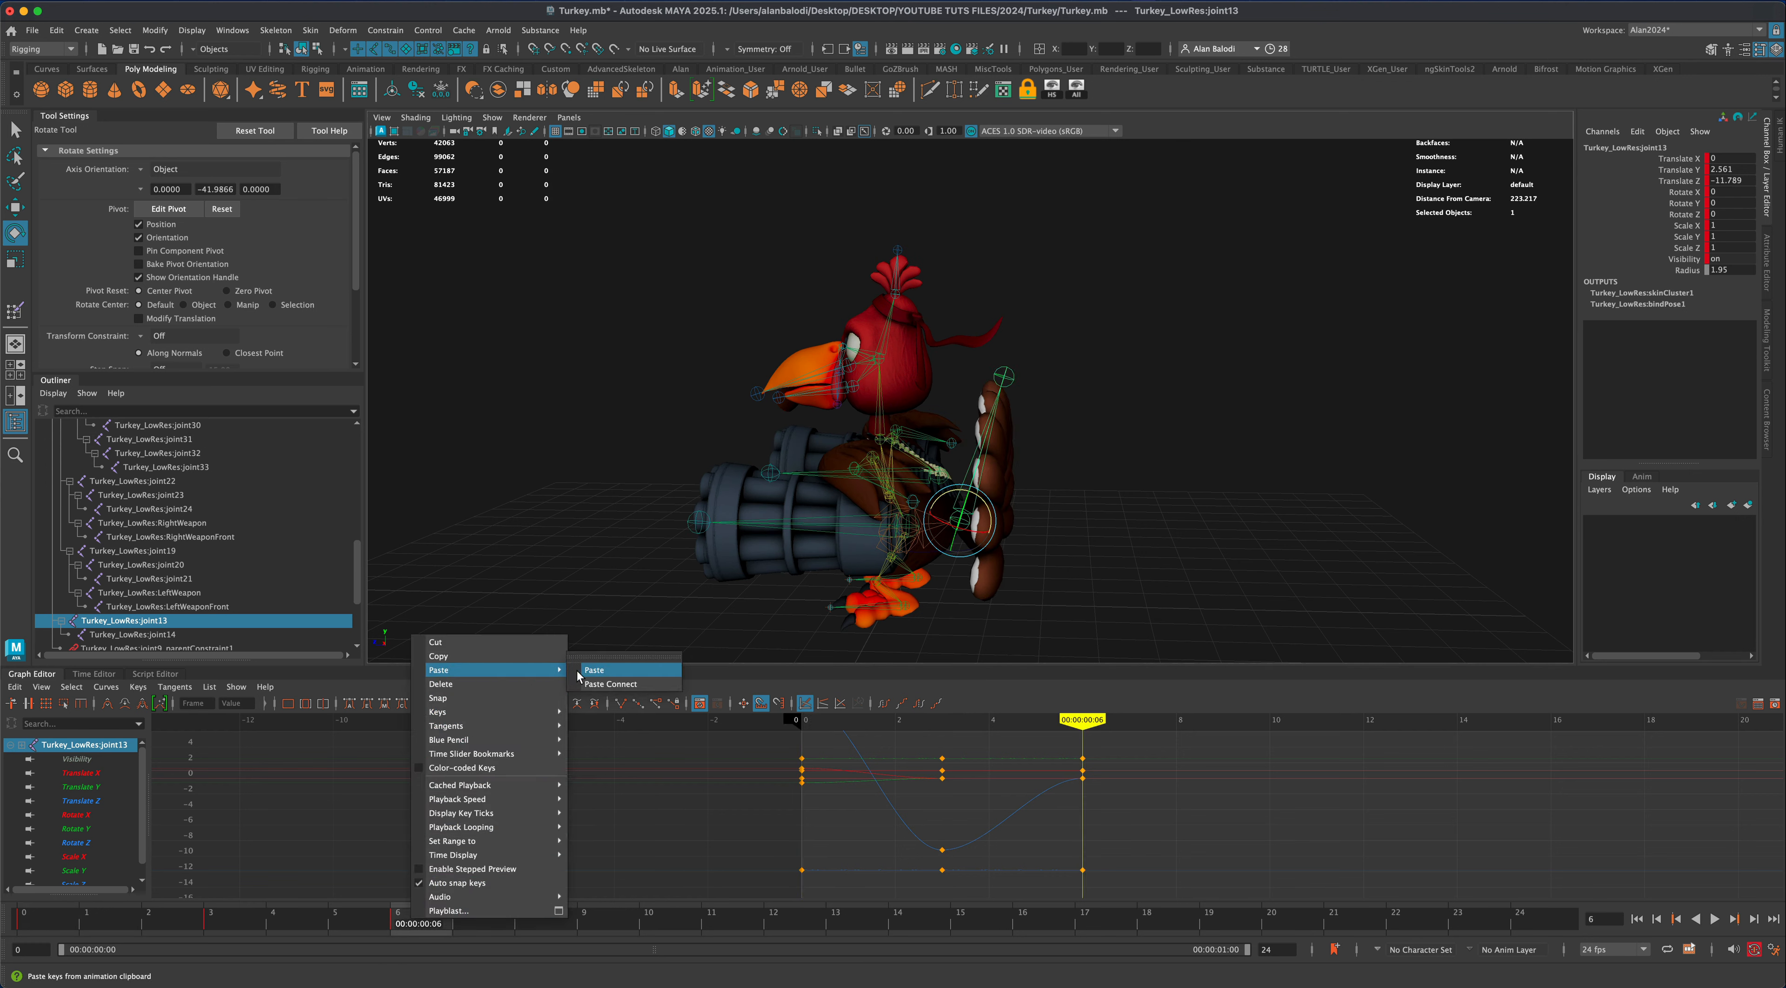
{"action": "left_click", "coordinate": [595, 670]}
{"action": "left_click_drag", "start_coordinate": [421, 917], "coordinate": [52, 921]}
Select all keys of the tail joint in the Graph Editor and cycle its curves after the last key
{"action": "scroll", "coordinate": [896, 766], "scroll_direction": "down", "scroll_amount": 8}
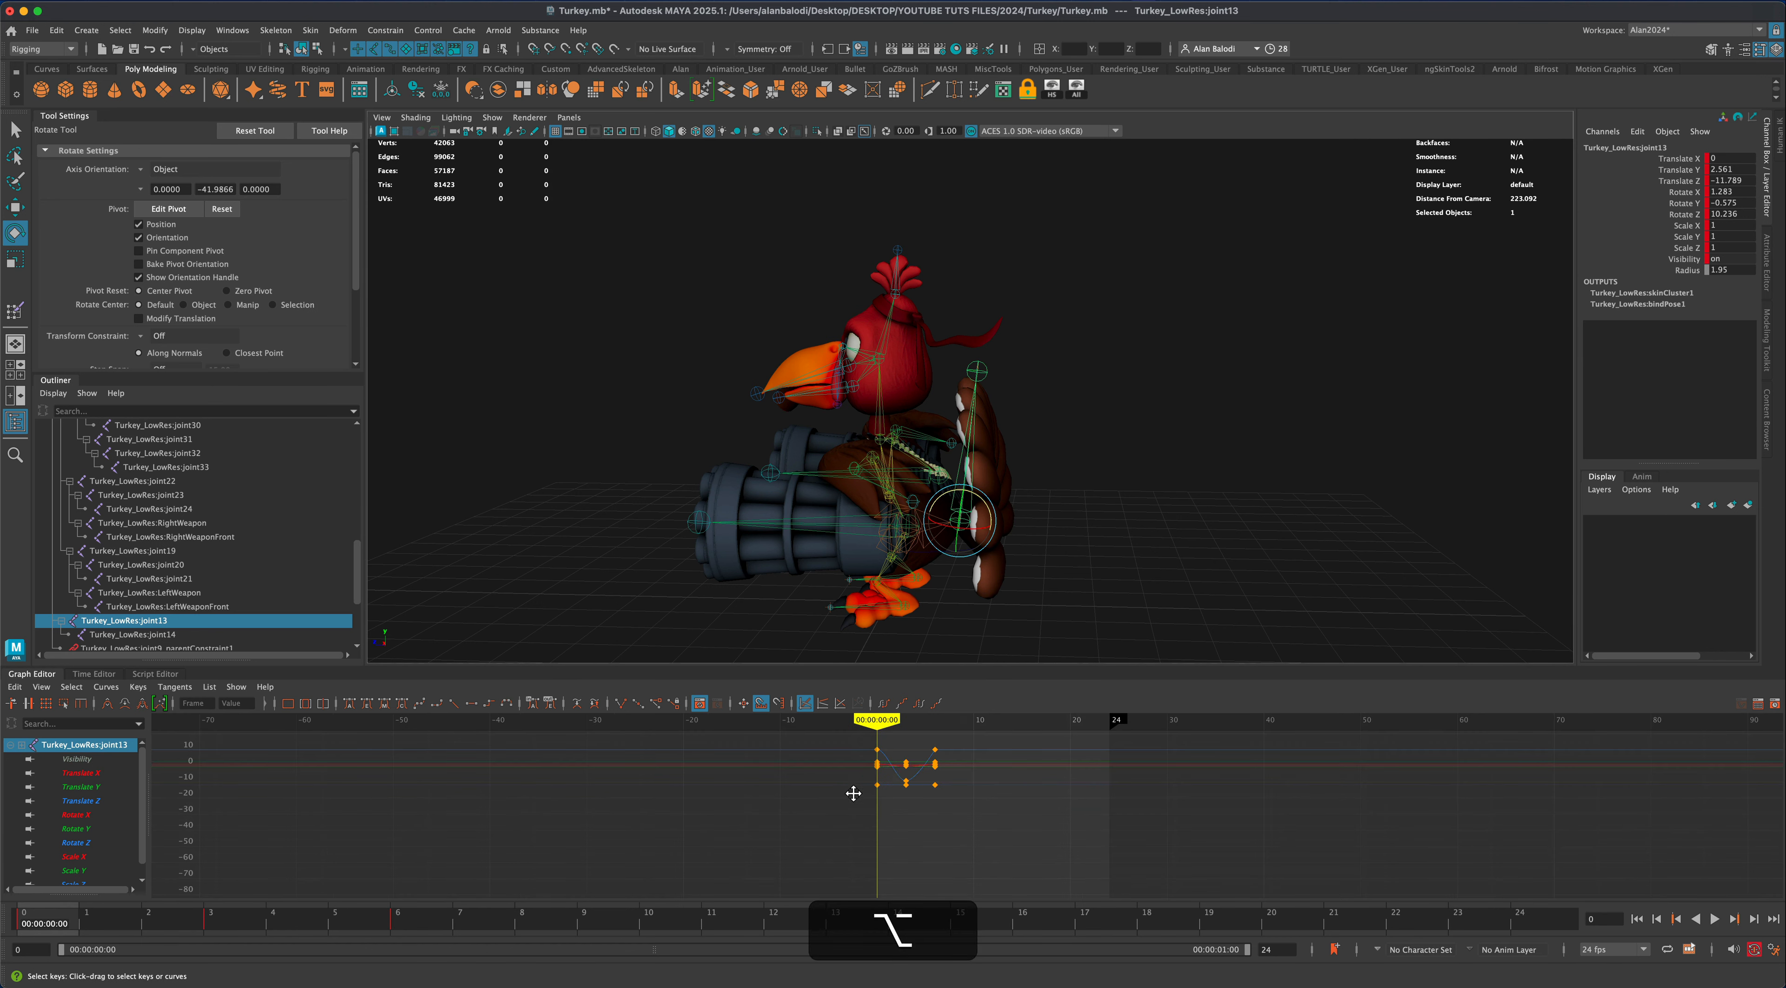
{"action": "middle_click_drag", "start_coordinate": [848, 786], "coordinate": [789, 829], "text": "alt"}
{"action": "scroll", "coordinate": [801, 830], "scroll_direction": "up", "scroll_amount": 8}
{"action": "left_click_drag", "start_coordinate": [816, 742], "coordinate": [986, 856]}
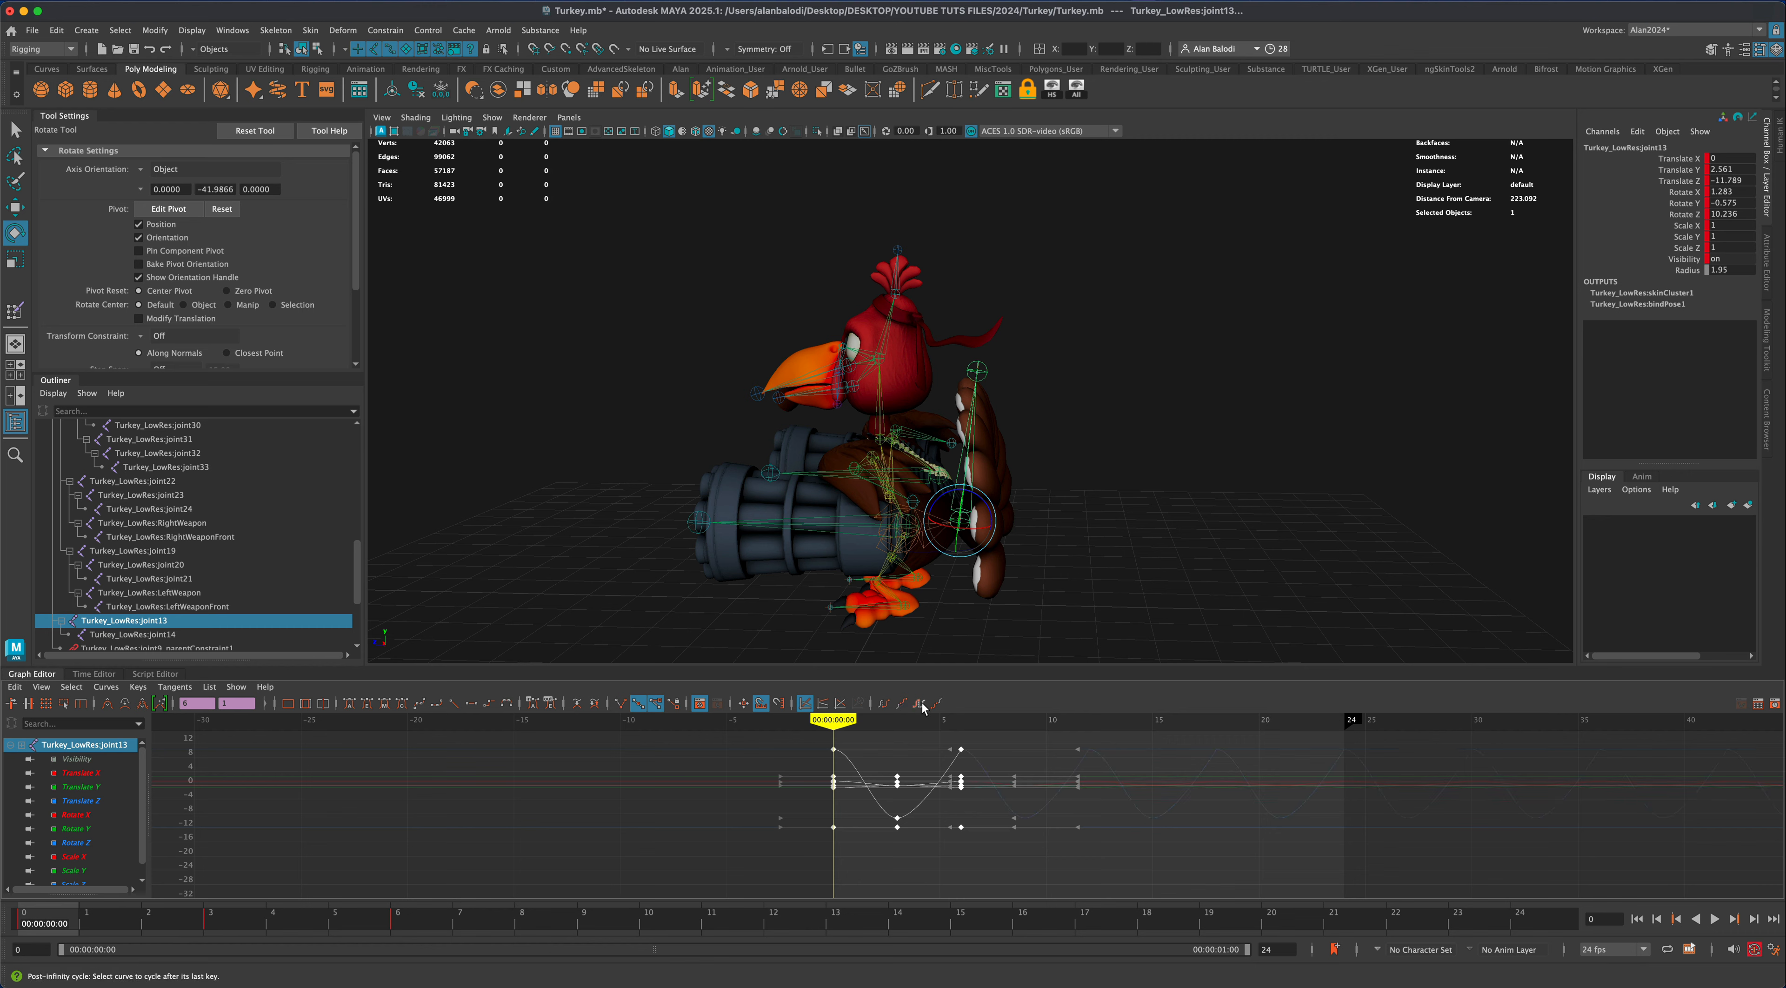
Play the animation and orbit around the turkey to check the looping tail motion
{"action": "left_click", "coordinate": [1712, 921]}
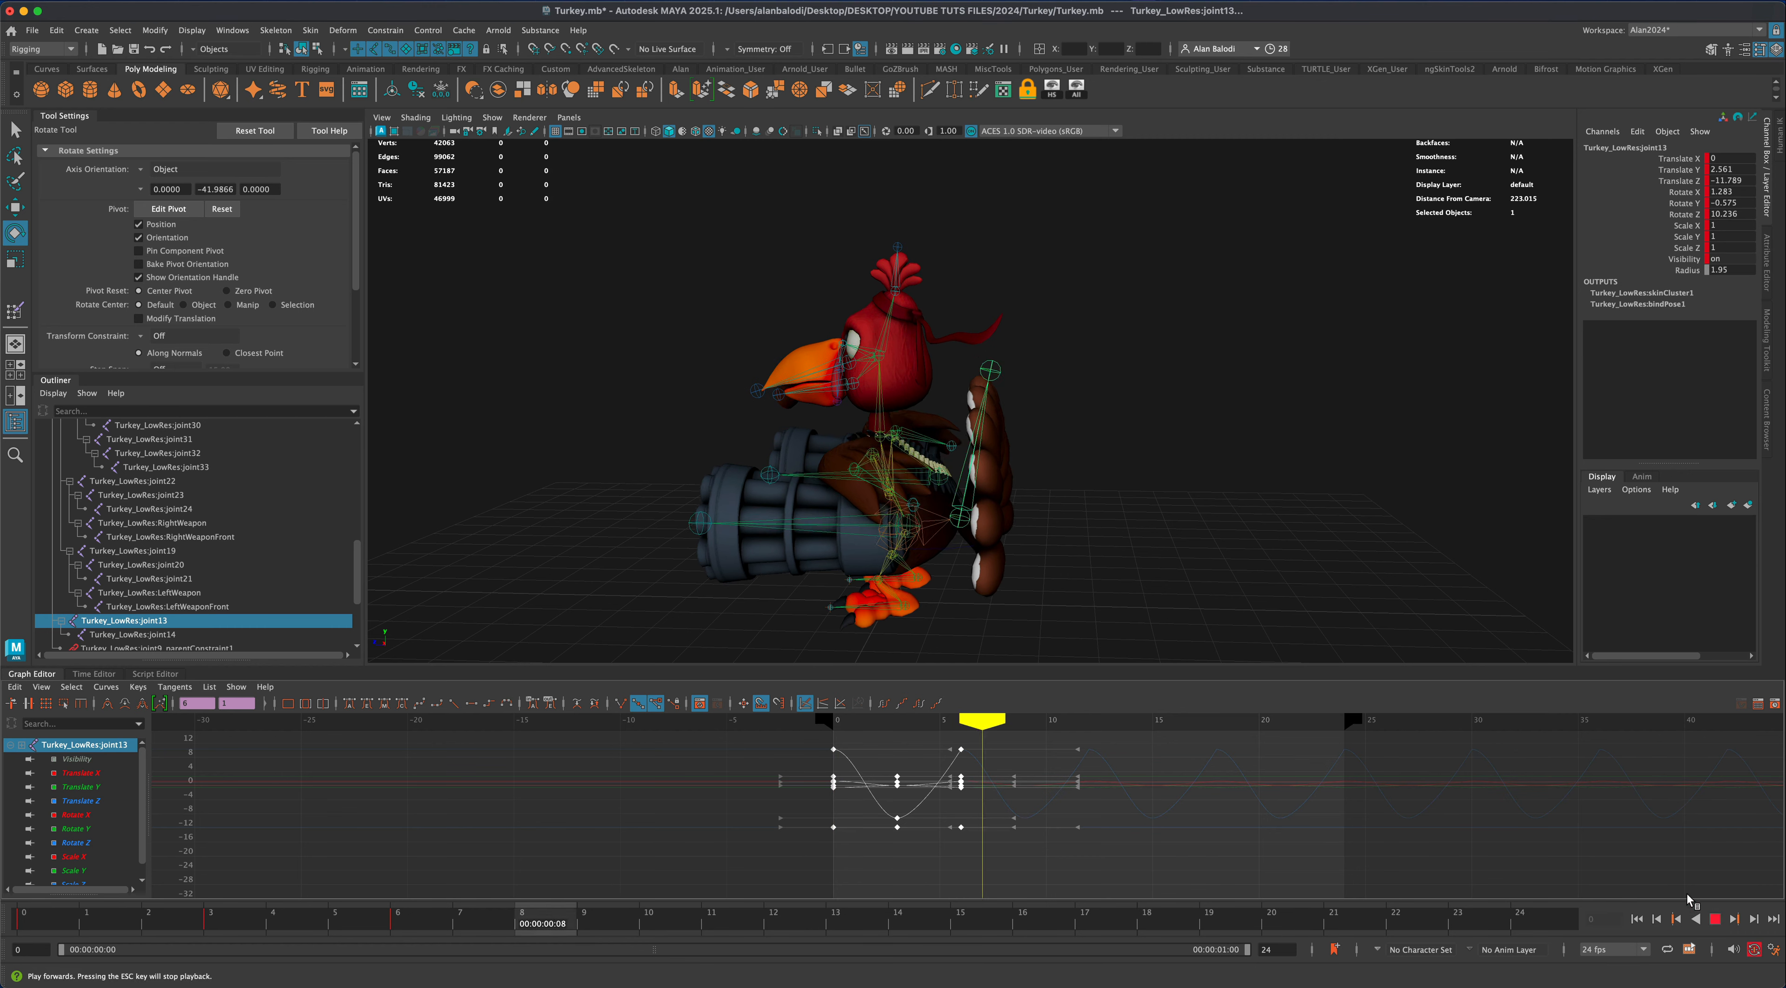
{"action": "left_click_drag", "start_coordinate": [1228, 542], "coordinate": [1284, 543], "text": "alt"}
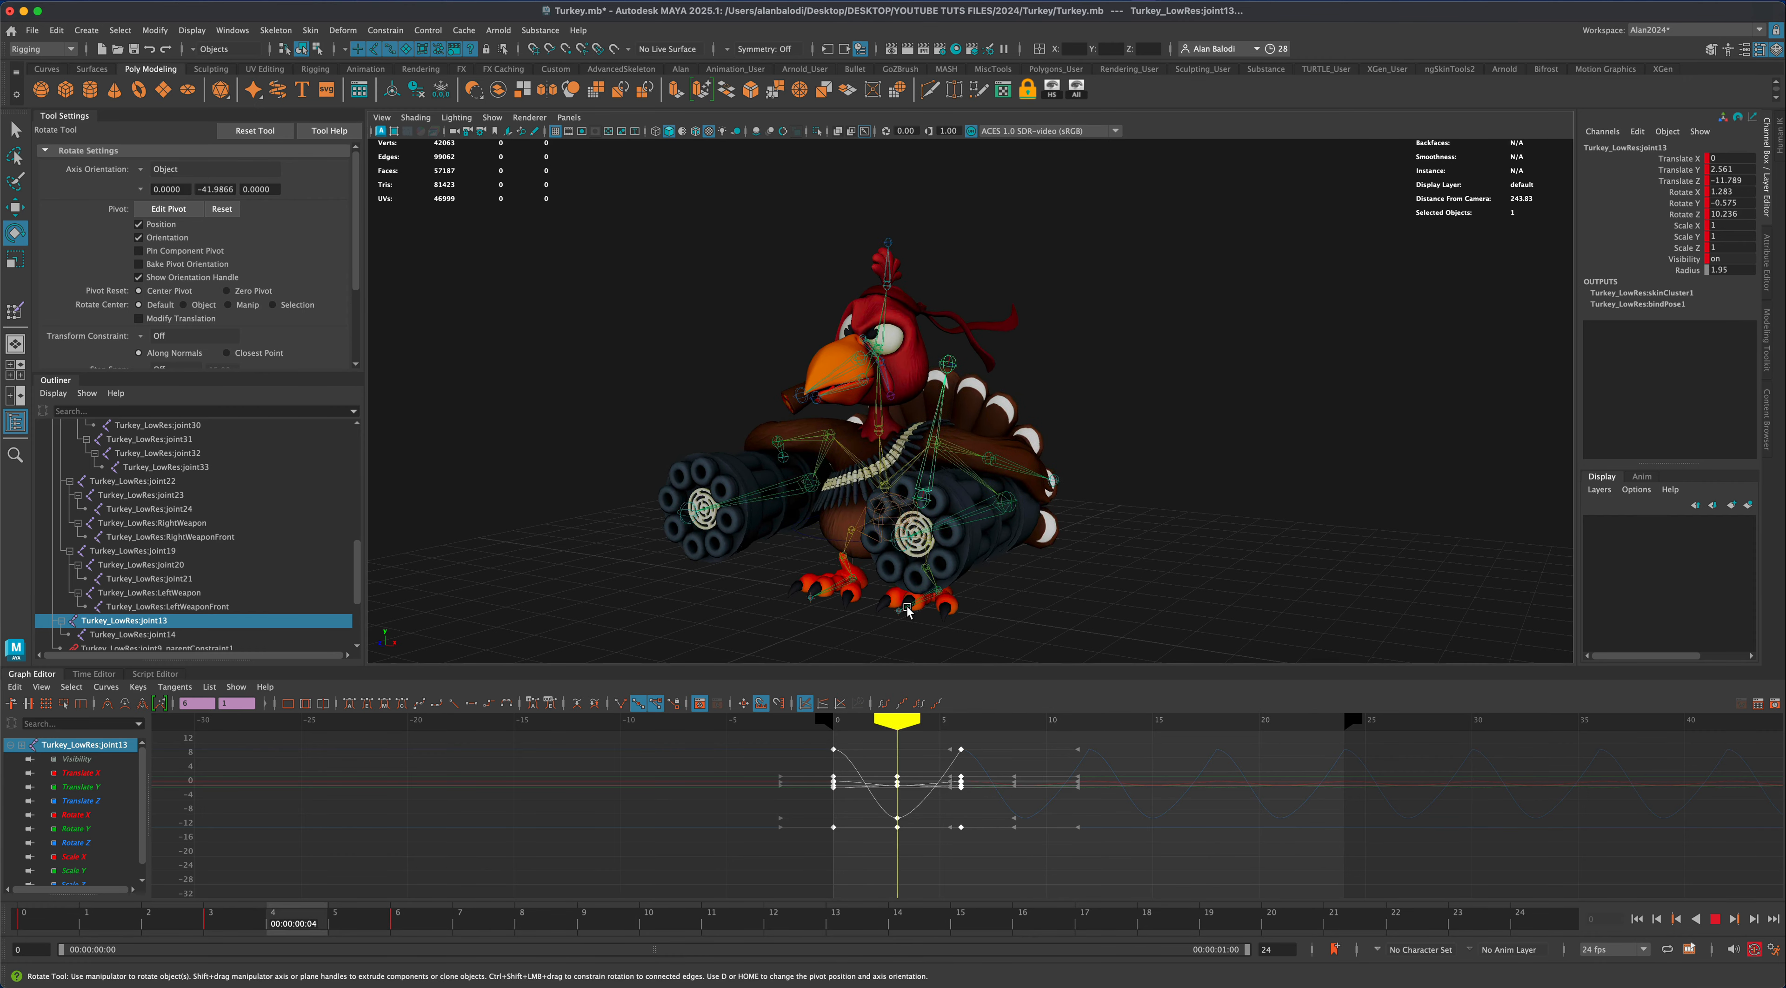
{"action": "mouse_move", "coordinate": [1050, 607]}
{"action": "left_mouse_down", "text": "alt"}
{"action": "mouse_move", "coordinate": [1069, 606]}
{"action": "mouse_move", "coordinate": [1028, 603]}
{"action": "left_mouse_up", "text": "alt"}
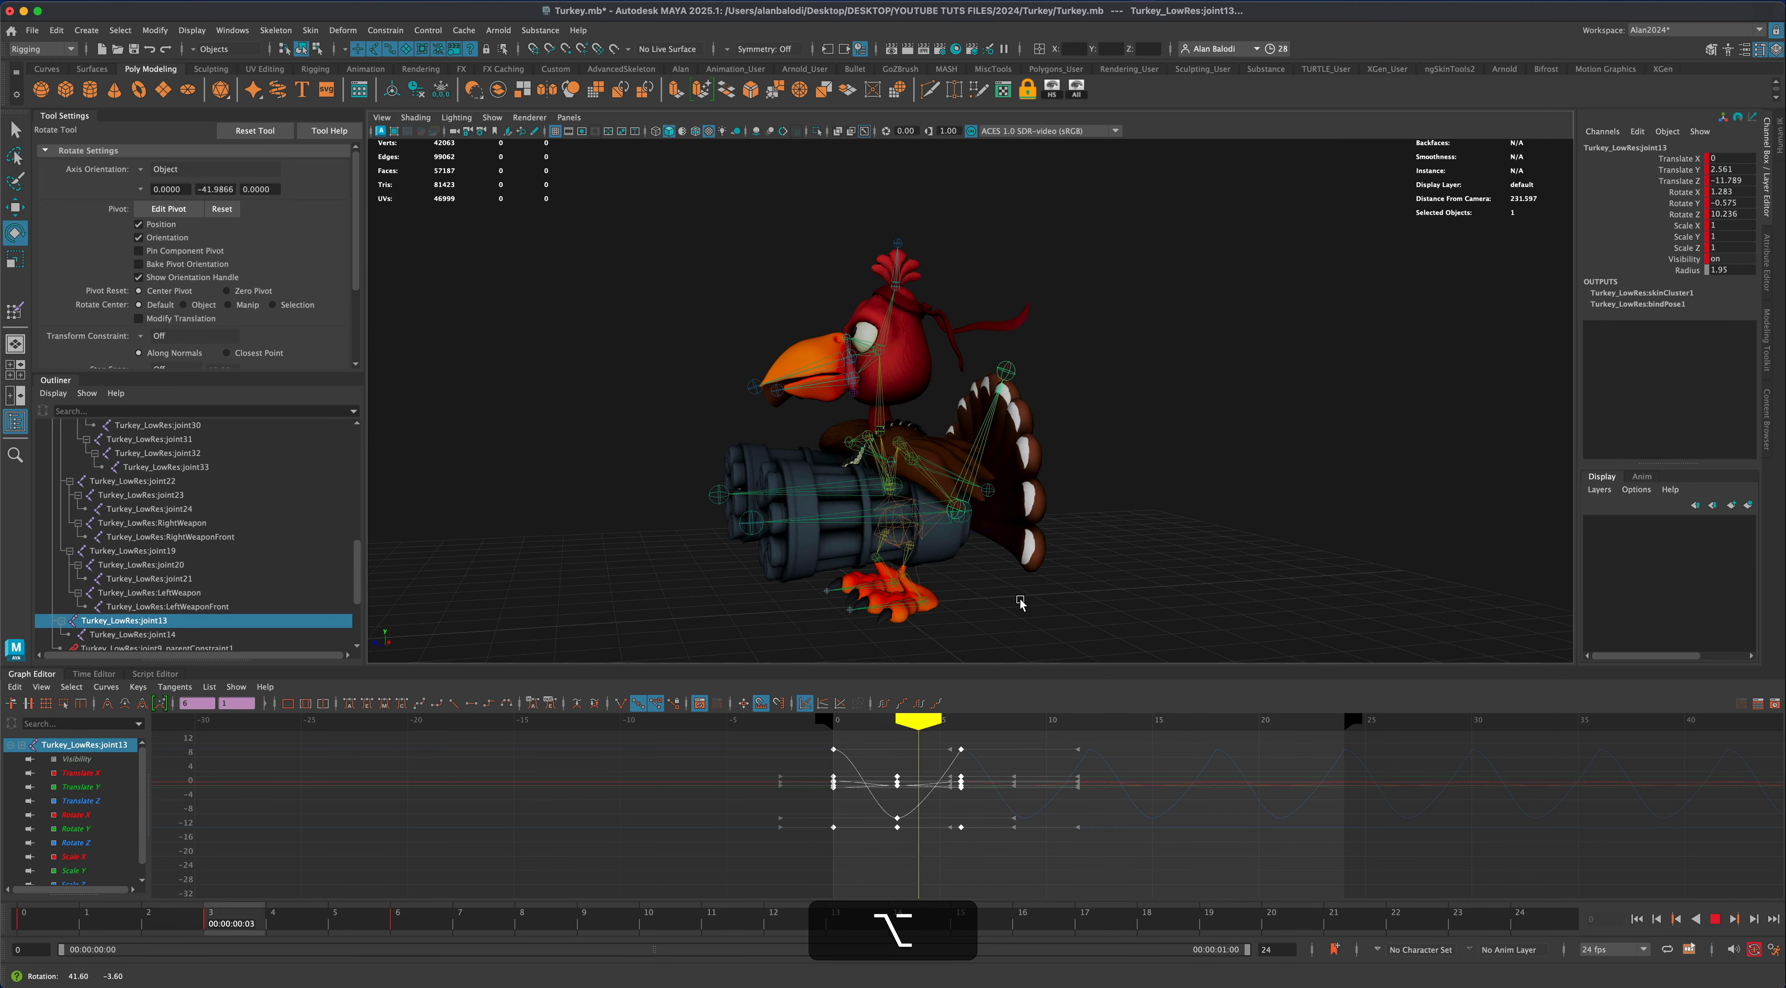
At frame 0, rotate the tail joint to about 1.2 degrees in Z
{"action": "left_click", "coordinate": [275, 912]}
{"action": "left_click_drag", "start_coordinate": [275, 912], "coordinate": [21, 933]}
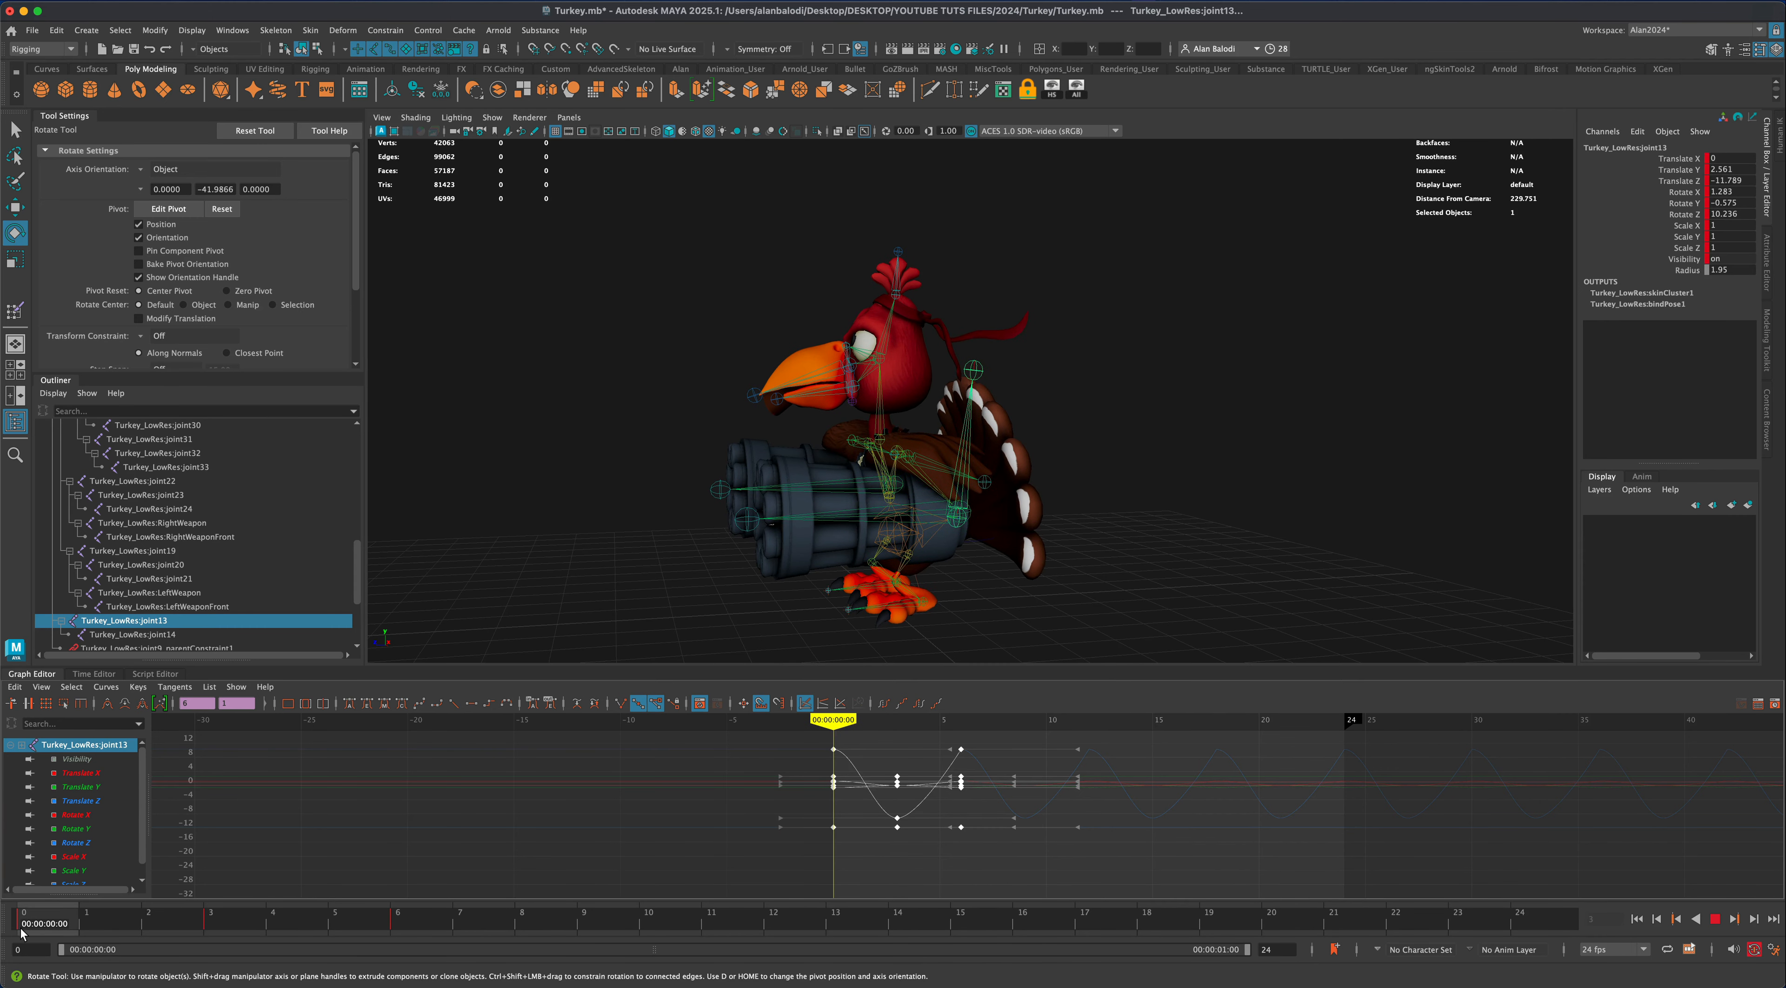
{"action": "left_click_drag", "start_coordinate": [935, 501], "coordinate": [939, 497]}
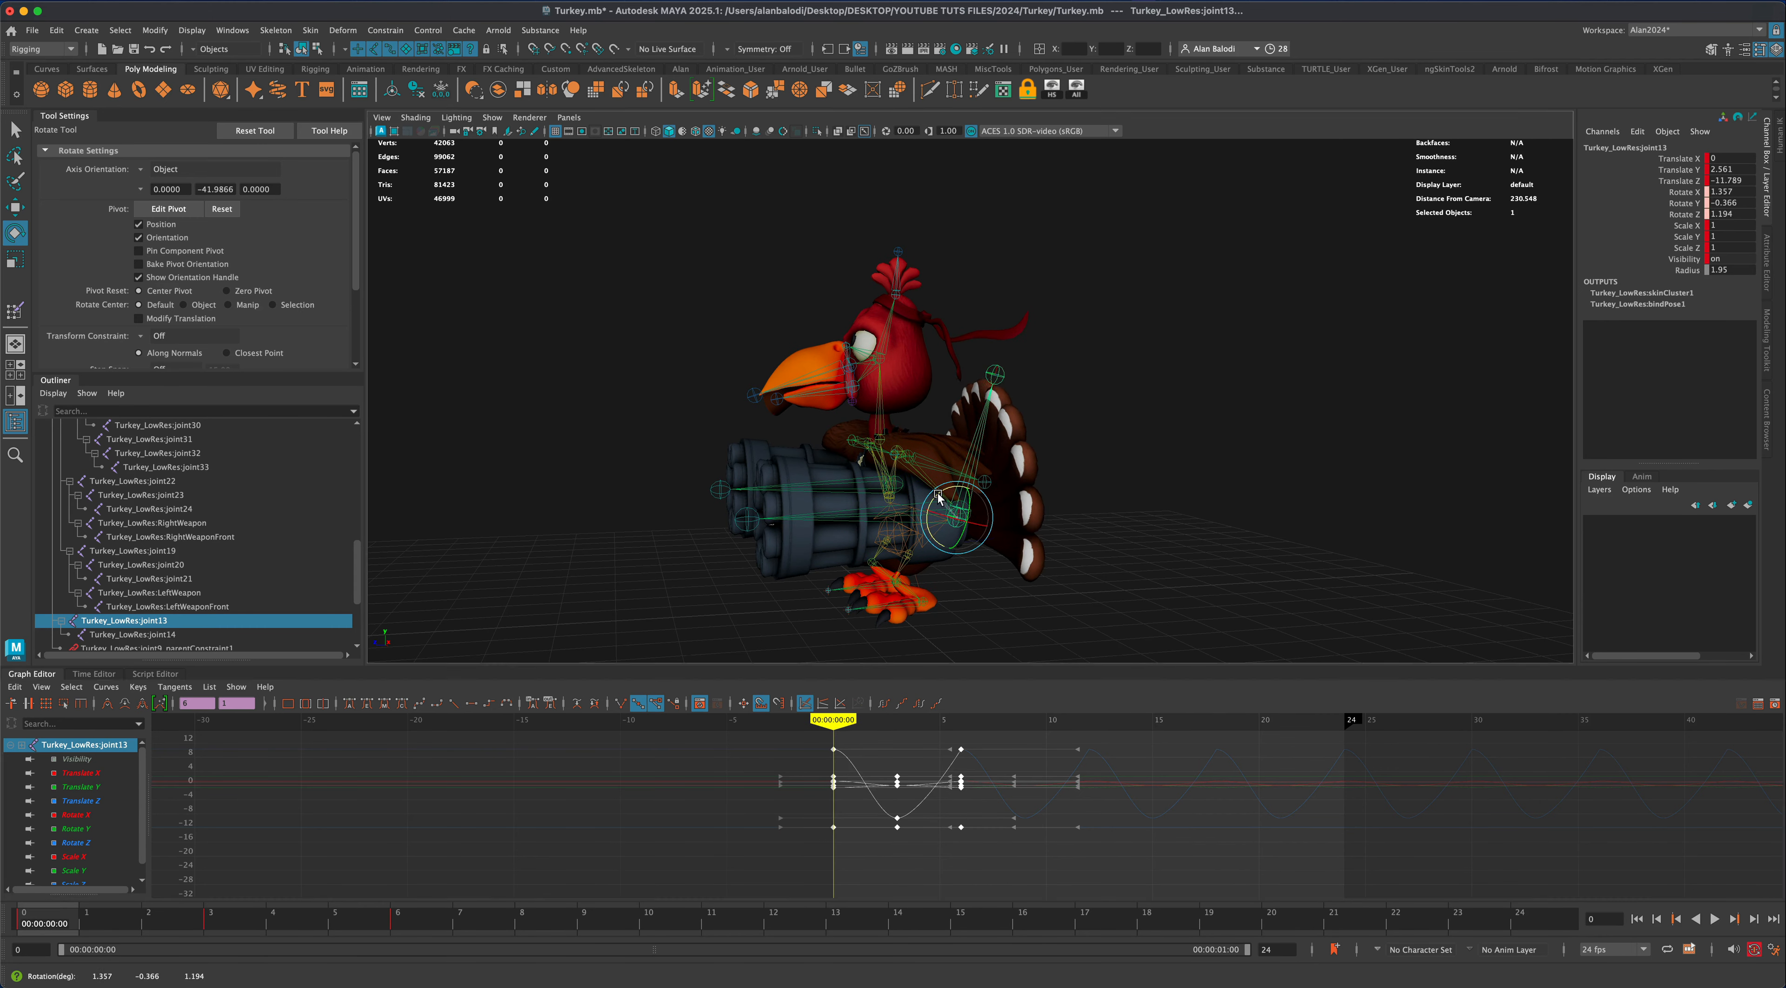
Copy the adjusted tail pose from frame 0 and paste it over the key at frame 6
{"action": "right_click", "coordinate": [35, 927]}
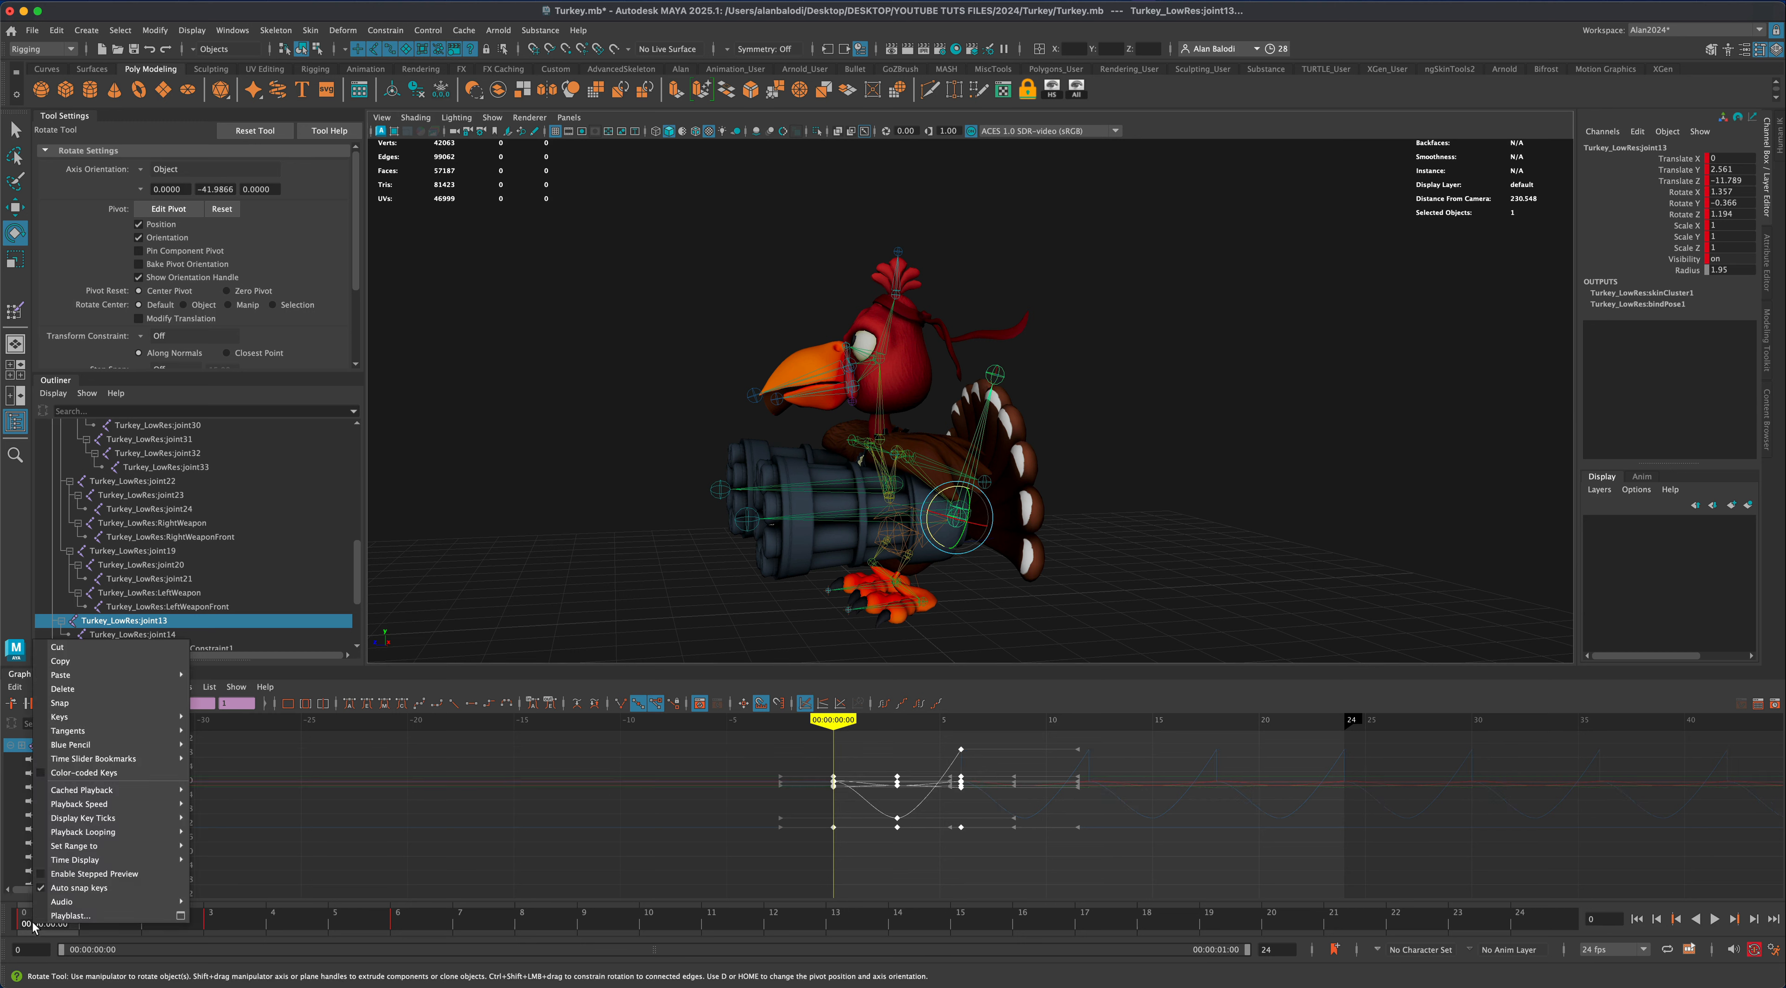
{"action": "left_click", "coordinate": [108, 663]}
{"action": "left_click", "coordinate": [414, 925]}
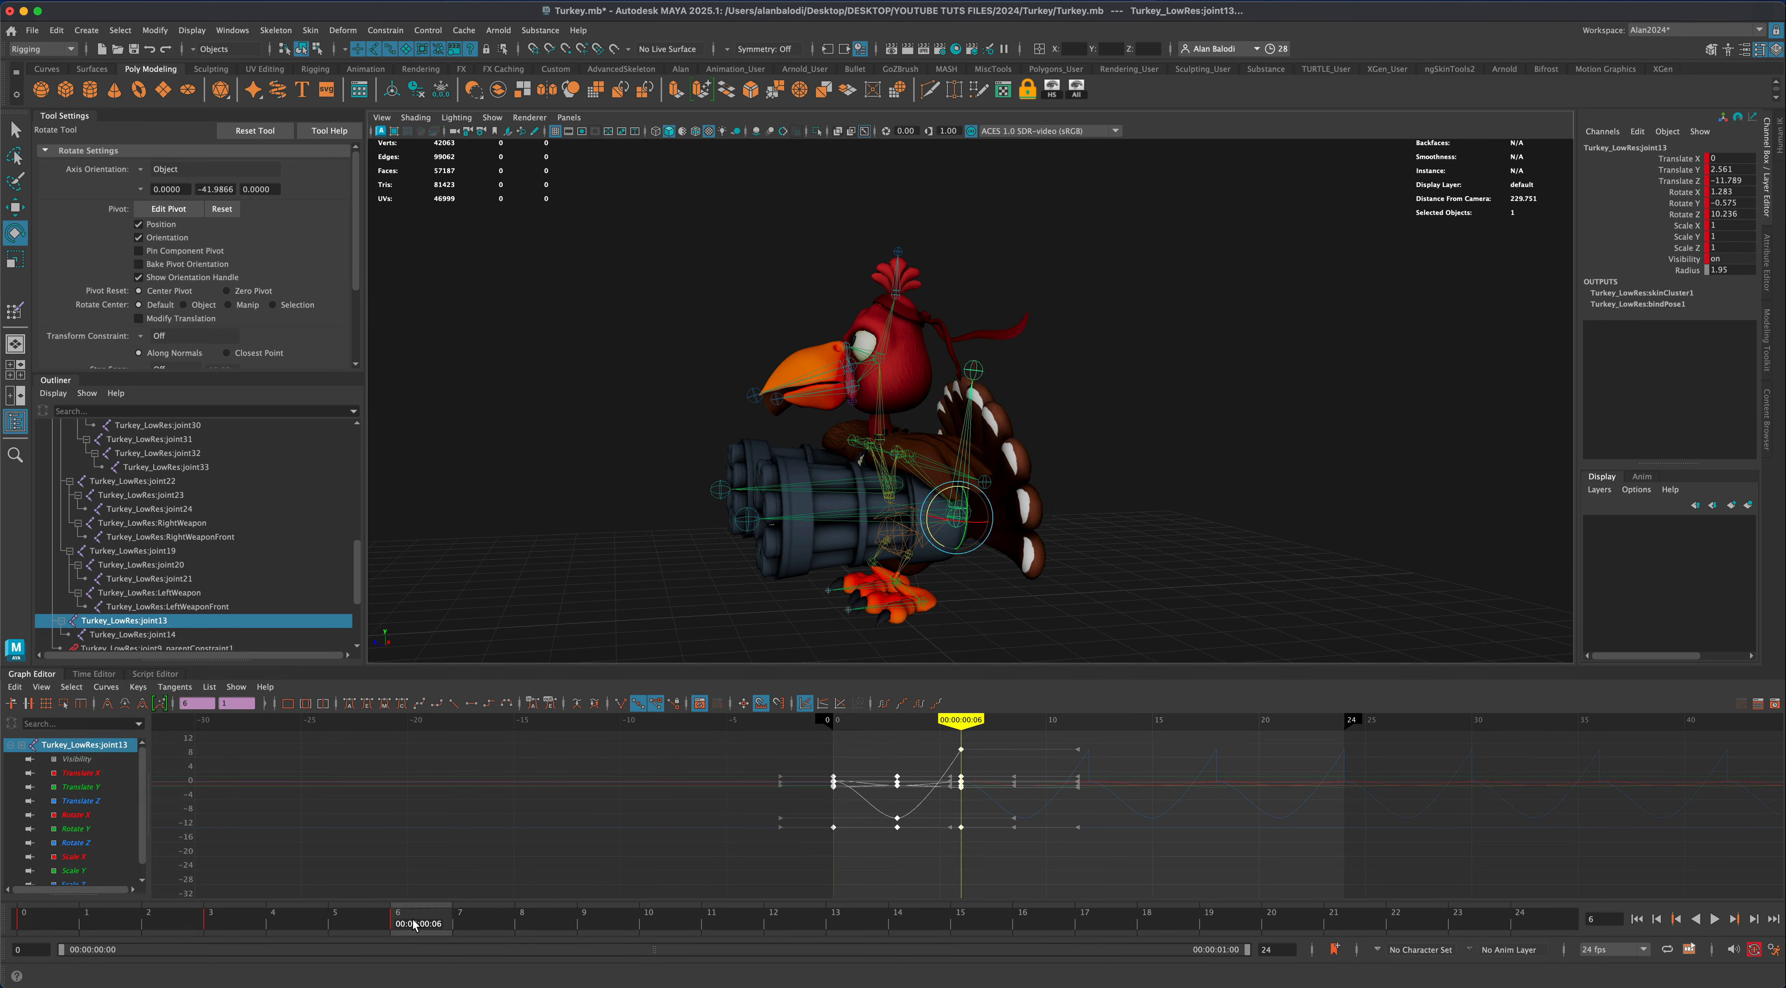
{"action": "right_click", "coordinate": [416, 925]}
{"action": "mouse_move", "coordinate": [489, 673]}
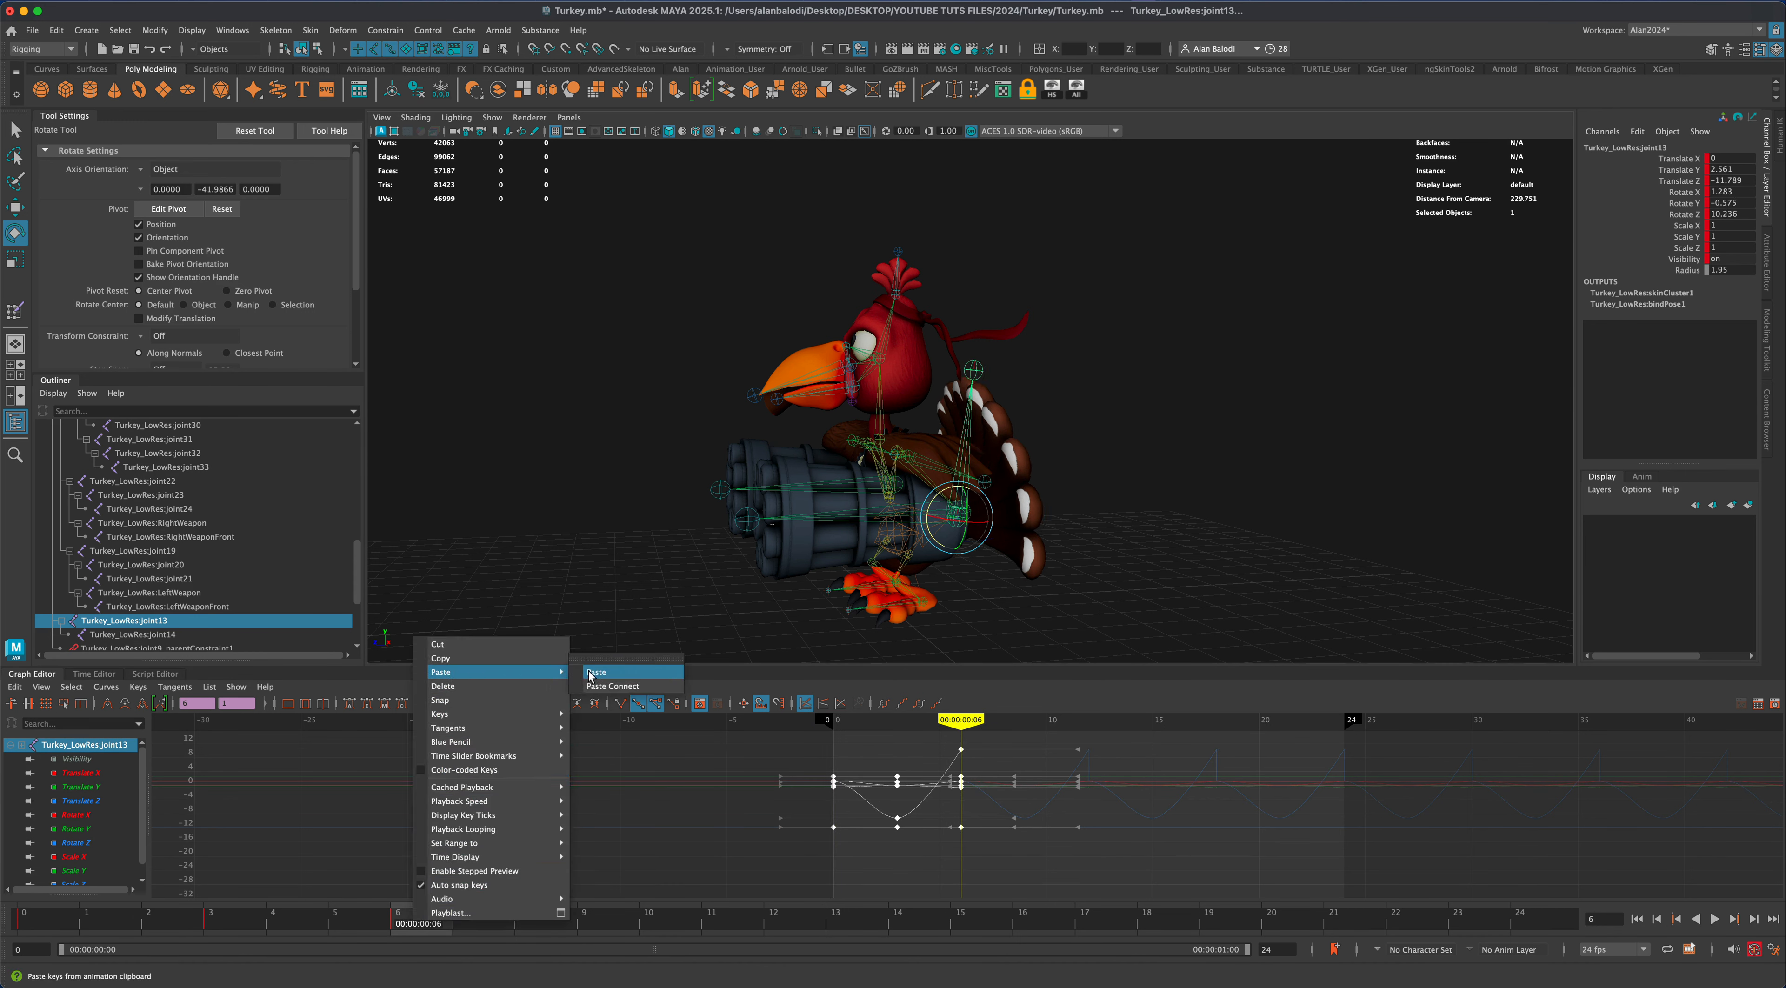
{"action": "left_click", "coordinate": [592, 672]}
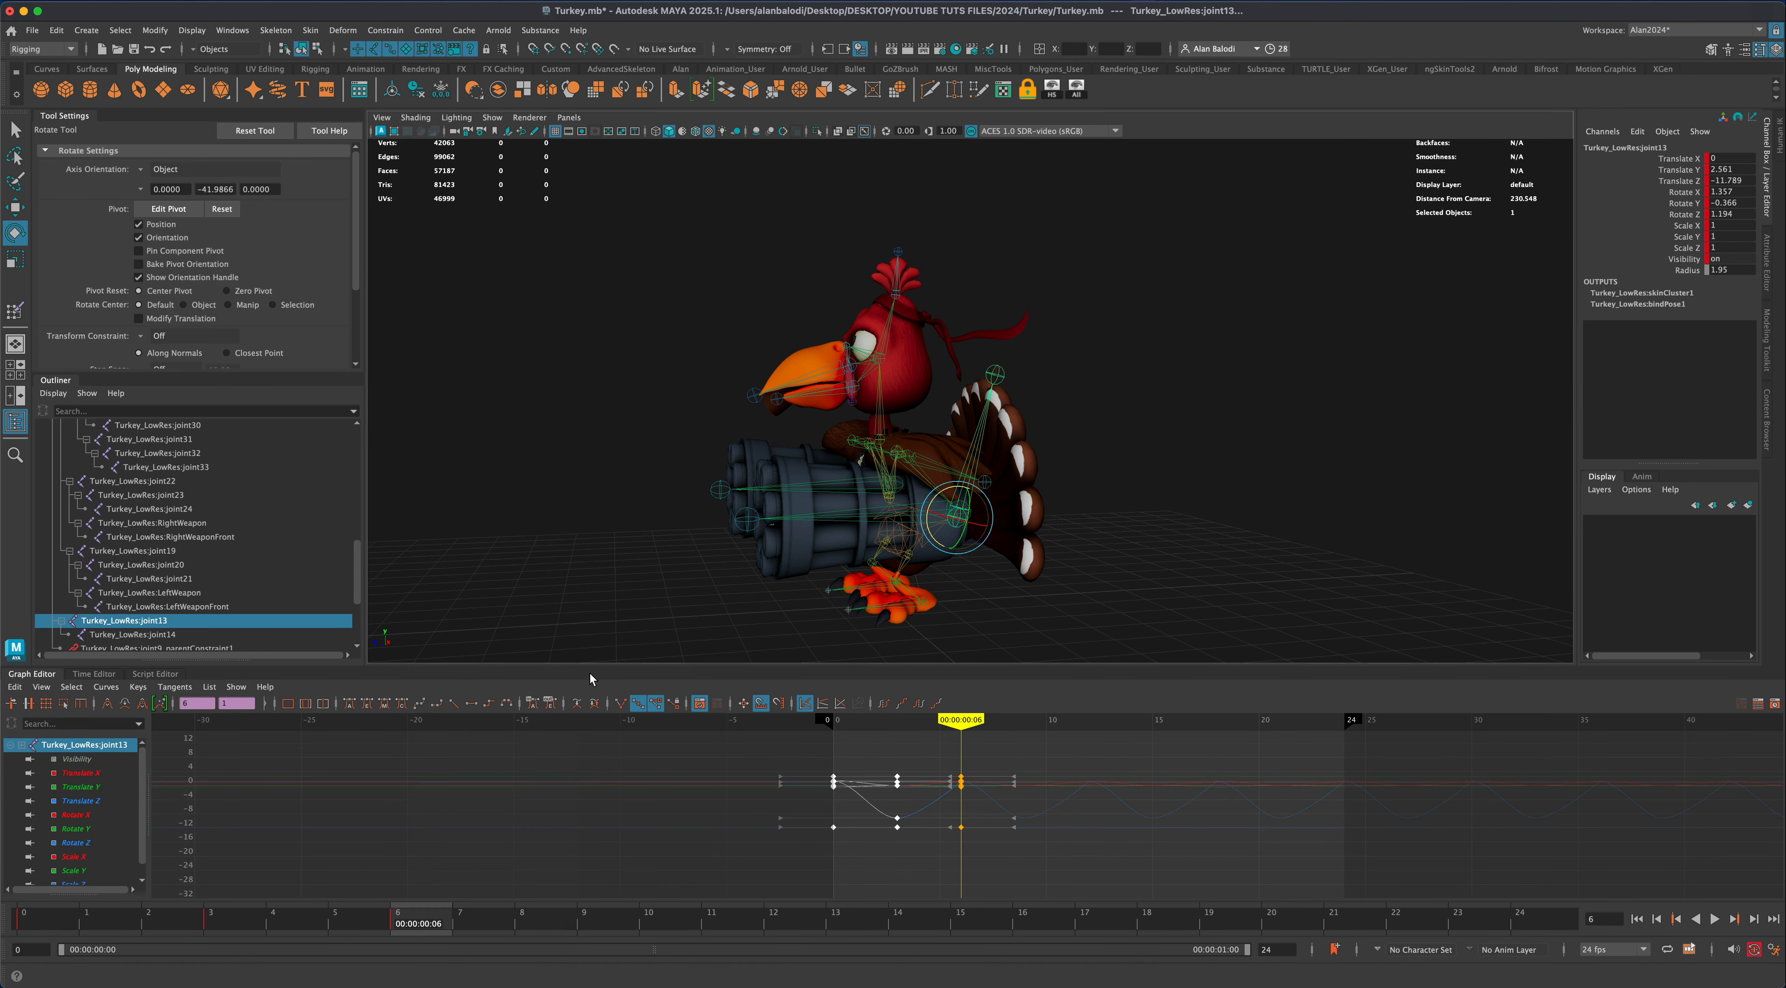
Play the animation and orbit around the turkey to check the reduced tail swing, then stop playback
{"action": "left_click", "coordinate": [222, 919]}
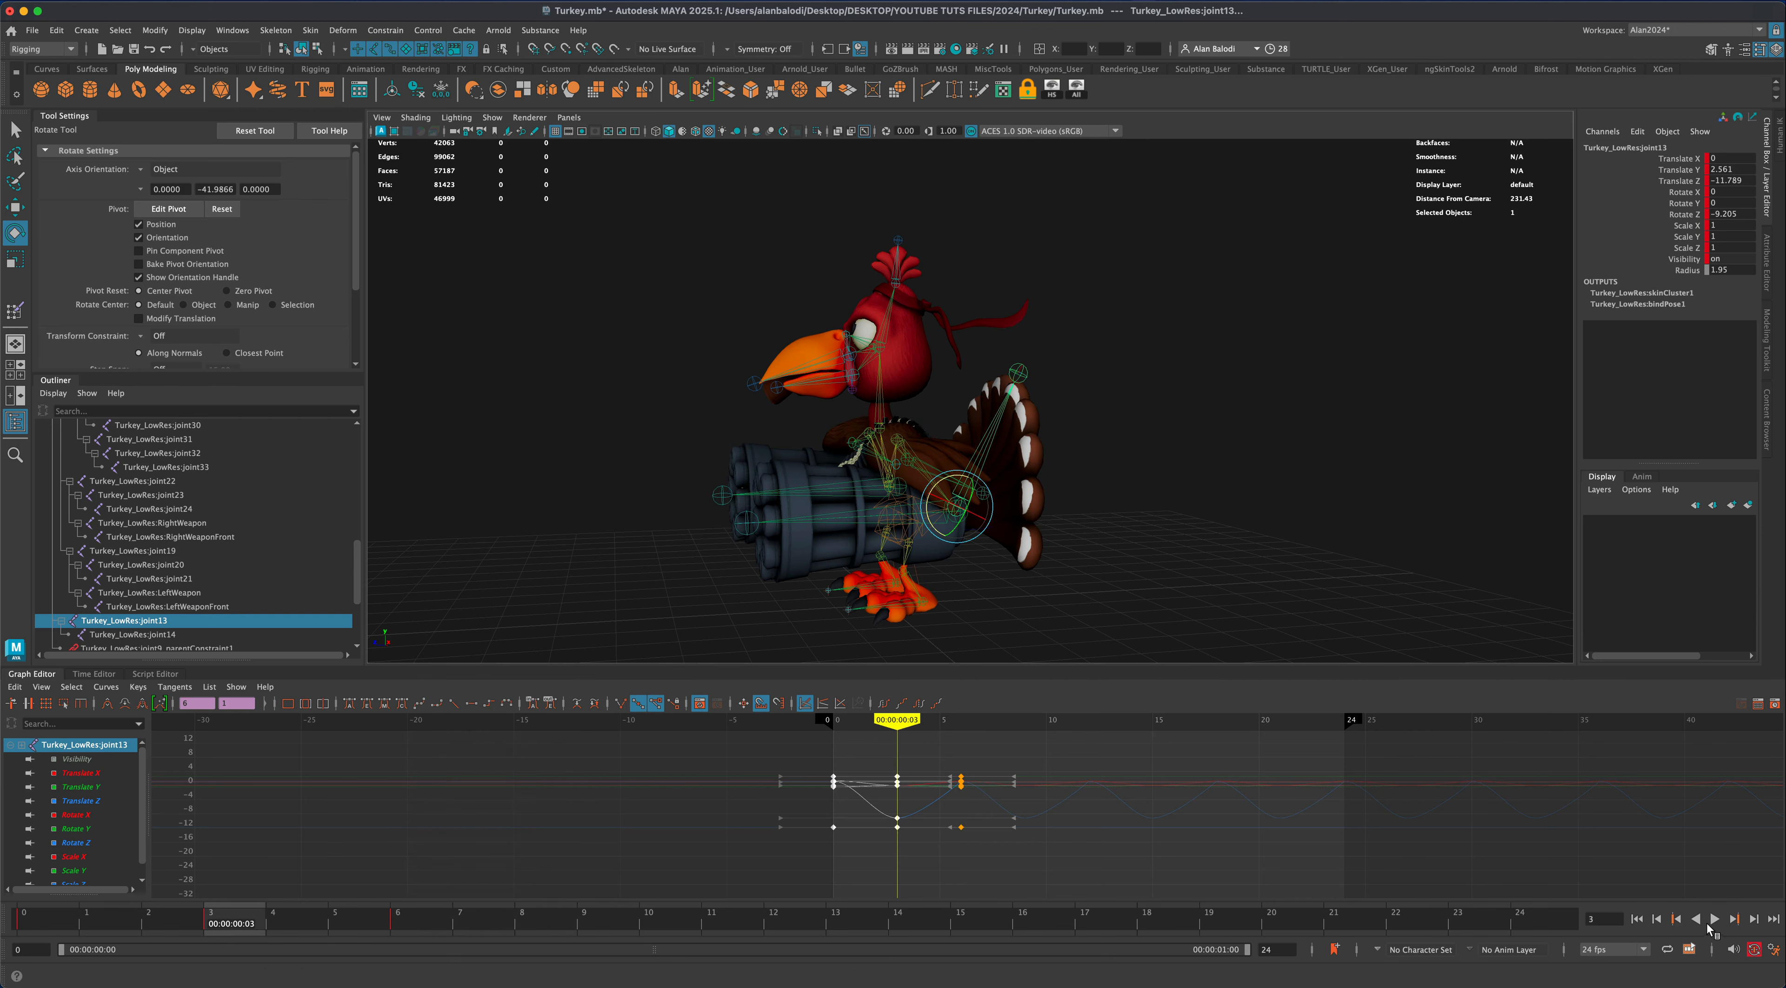
{"action": "left_click", "coordinate": [1714, 922]}
{"action": "mouse_move", "coordinate": [1247, 597]}
{"action": "left_mouse_down", "text": "alt"}
{"action": "mouse_move", "coordinate": [1343, 590]}
{"action": "mouse_move", "coordinate": [1204, 596]}
{"action": "mouse_move", "coordinate": [1277, 594]}
{"action": "mouse_move", "coordinate": [1225, 594]}
{"action": "left_mouse_up", "text": "alt"}
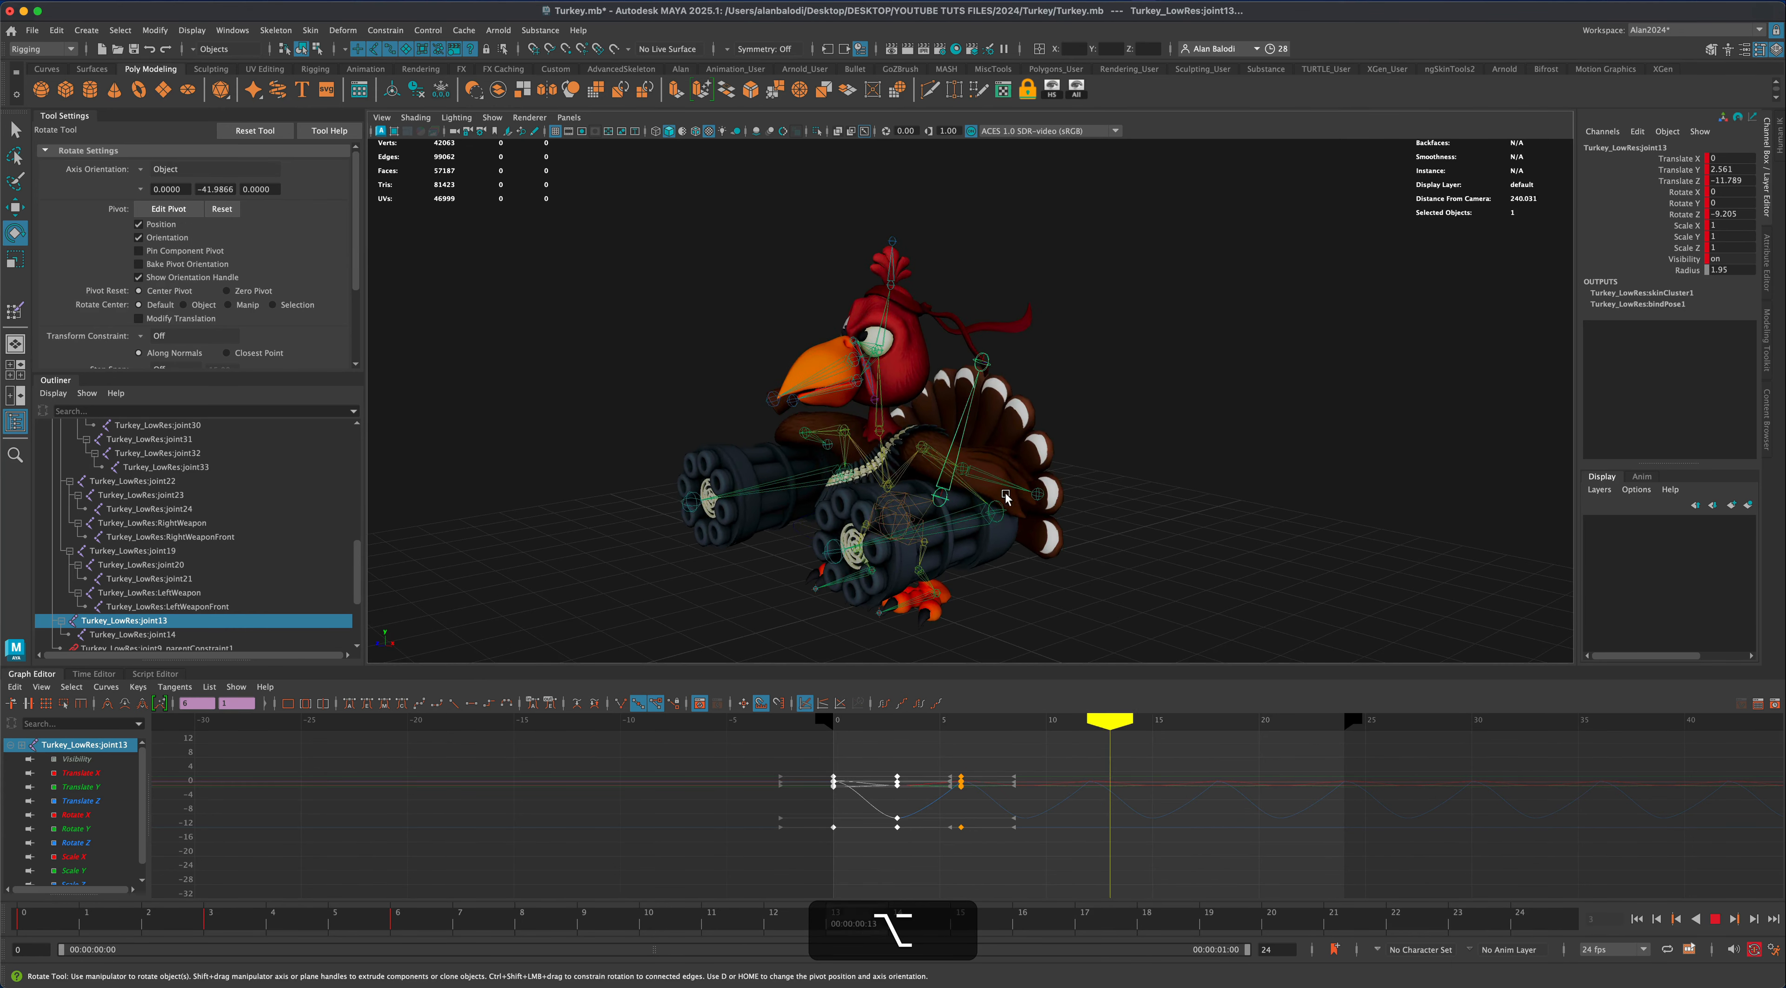
{"action": "left_click", "coordinate": [1715, 922]}
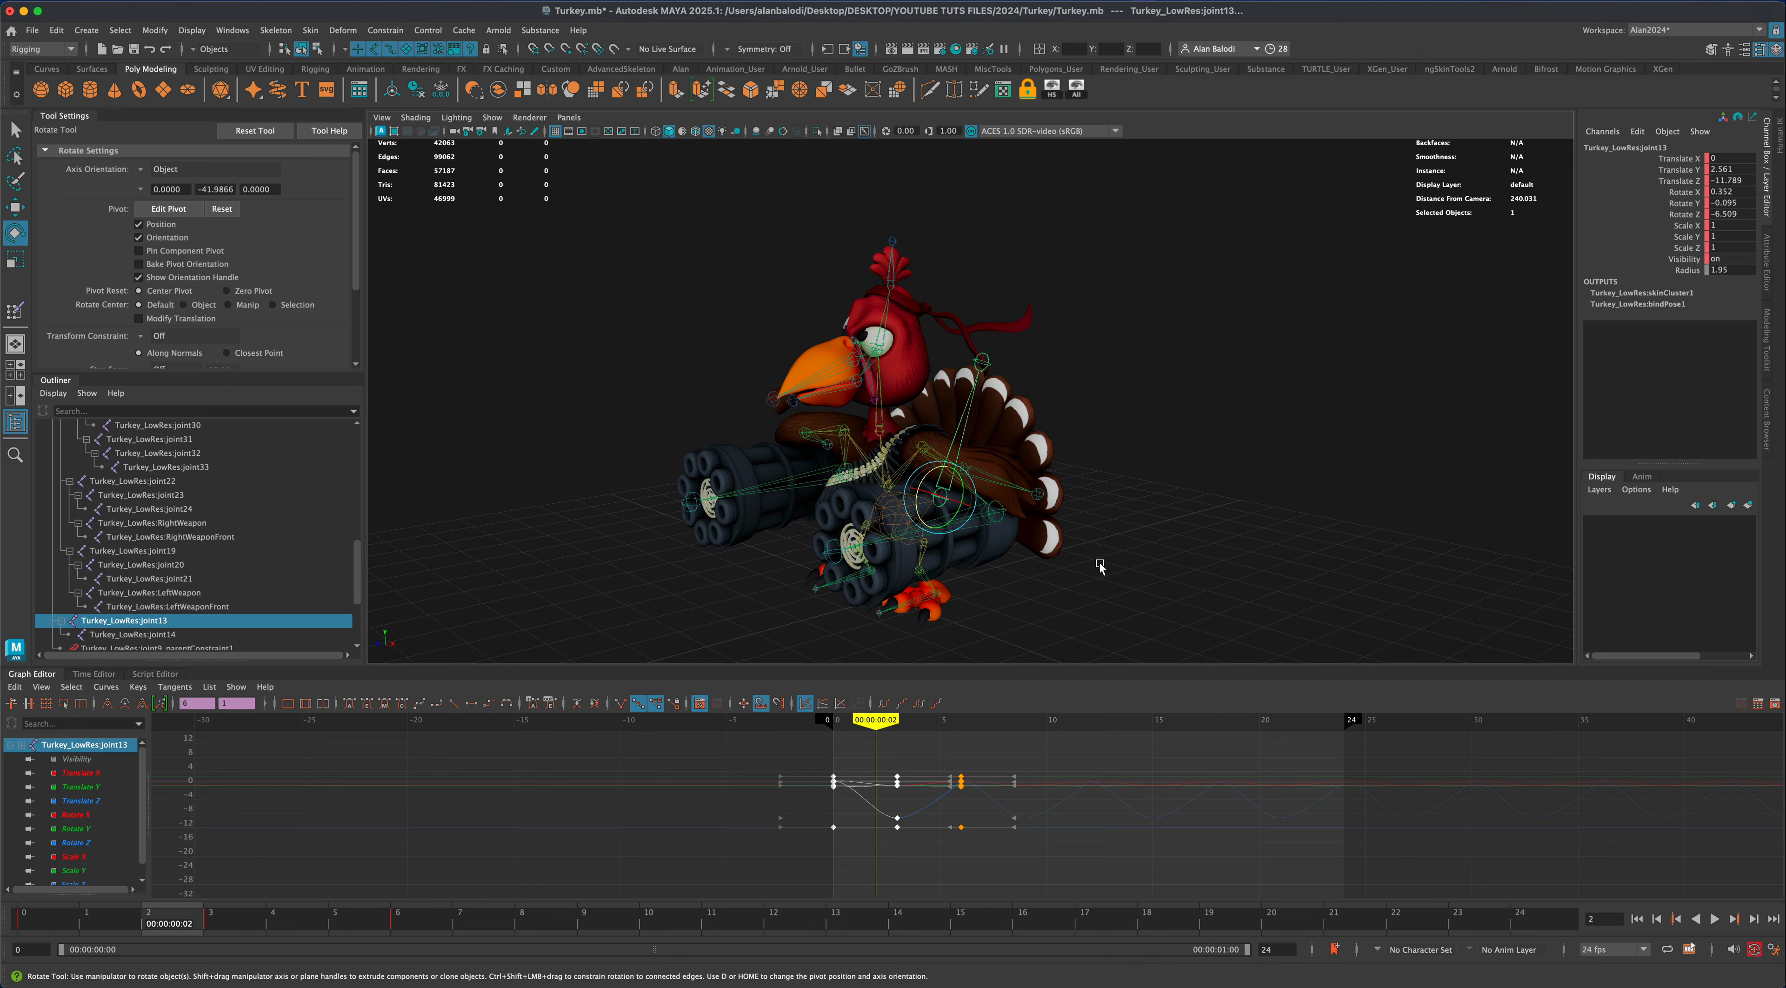
Select the arm joints joint20 and joint23 and key them at frames 0, 6 and 3
{"action": "middle_click_drag", "start_coordinate": [1099, 572], "coordinate": [1099, 573], "text": "alt"}
{"action": "left_click_drag", "start_coordinate": [1091, 584], "coordinate": [1077, 591], "text": "alt"}
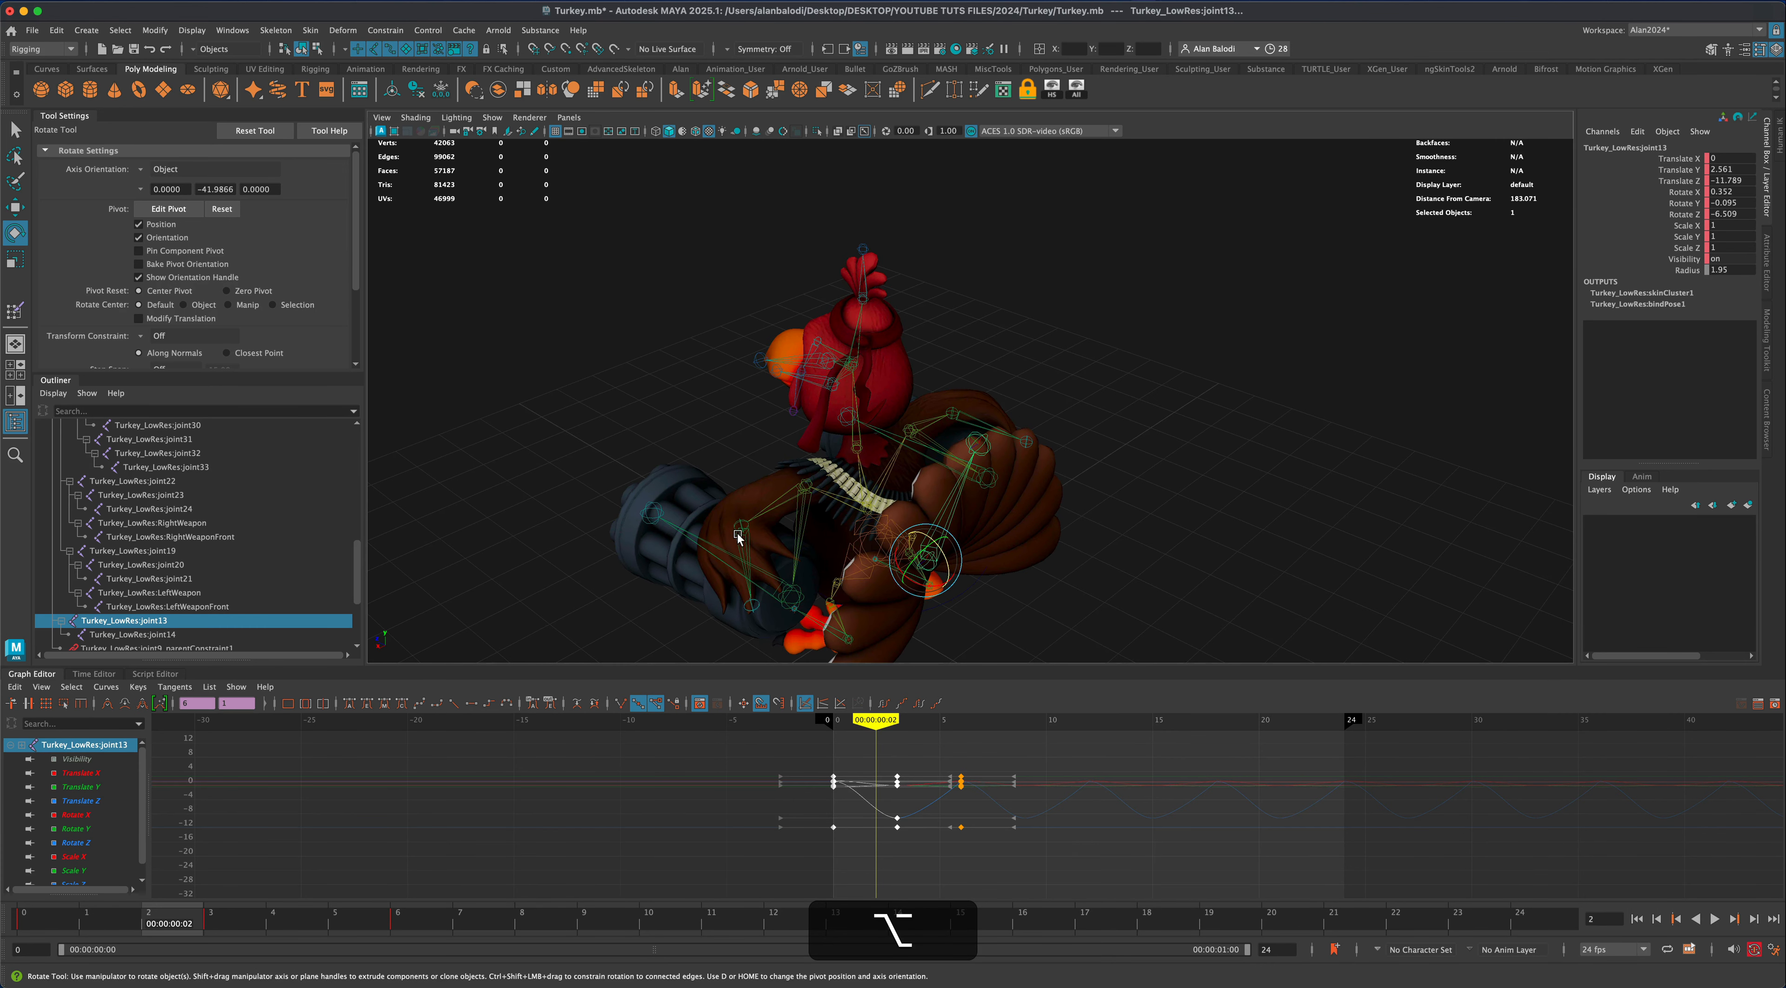
{"action": "left_click", "coordinate": [739, 536]}
{"action": "left_click_drag", "start_coordinate": [1136, 499], "coordinate": [1016, 463], "text": "alt"}
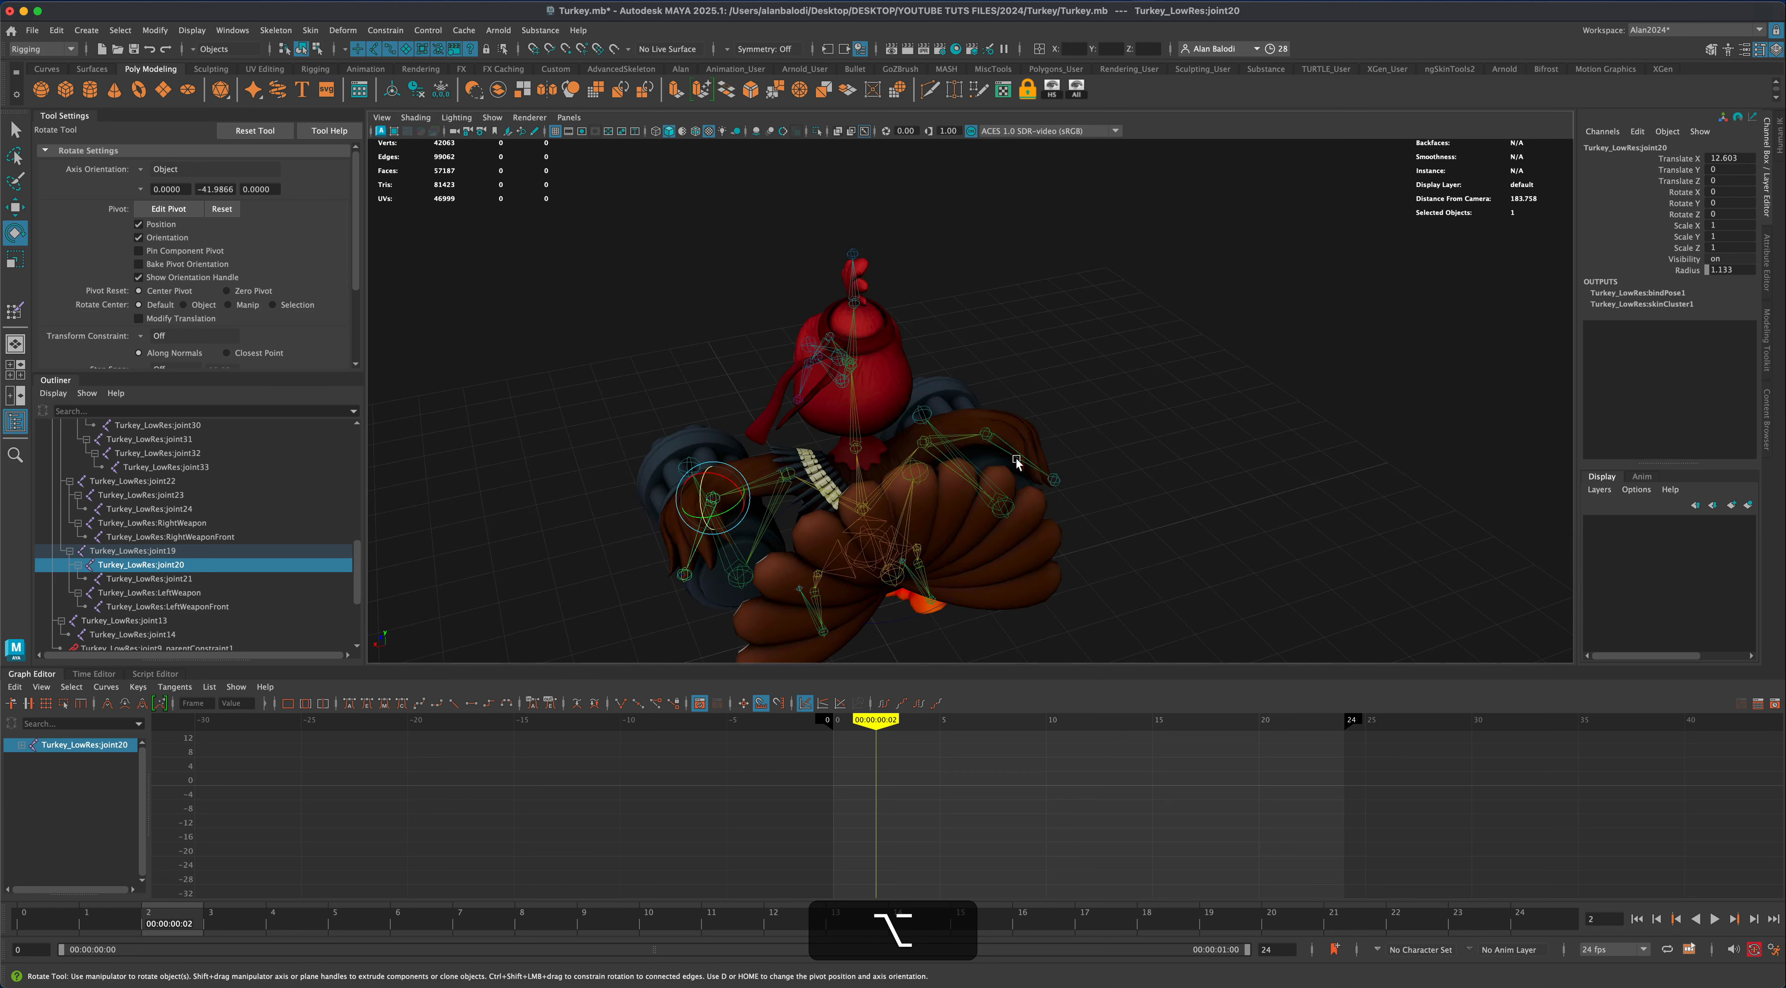
{"action": "left_click", "coordinate": [1008, 447], "text": "shift"}
{"action": "left_click_drag", "start_coordinate": [1156, 502], "coordinate": [1293, 499], "text": "alt"}
{"action": "left_click_drag", "start_coordinate": [167, 923], "coordinate": [418, 927]}
{"action": "key", "text": "s"}
{"action": "key", "text": "s"}
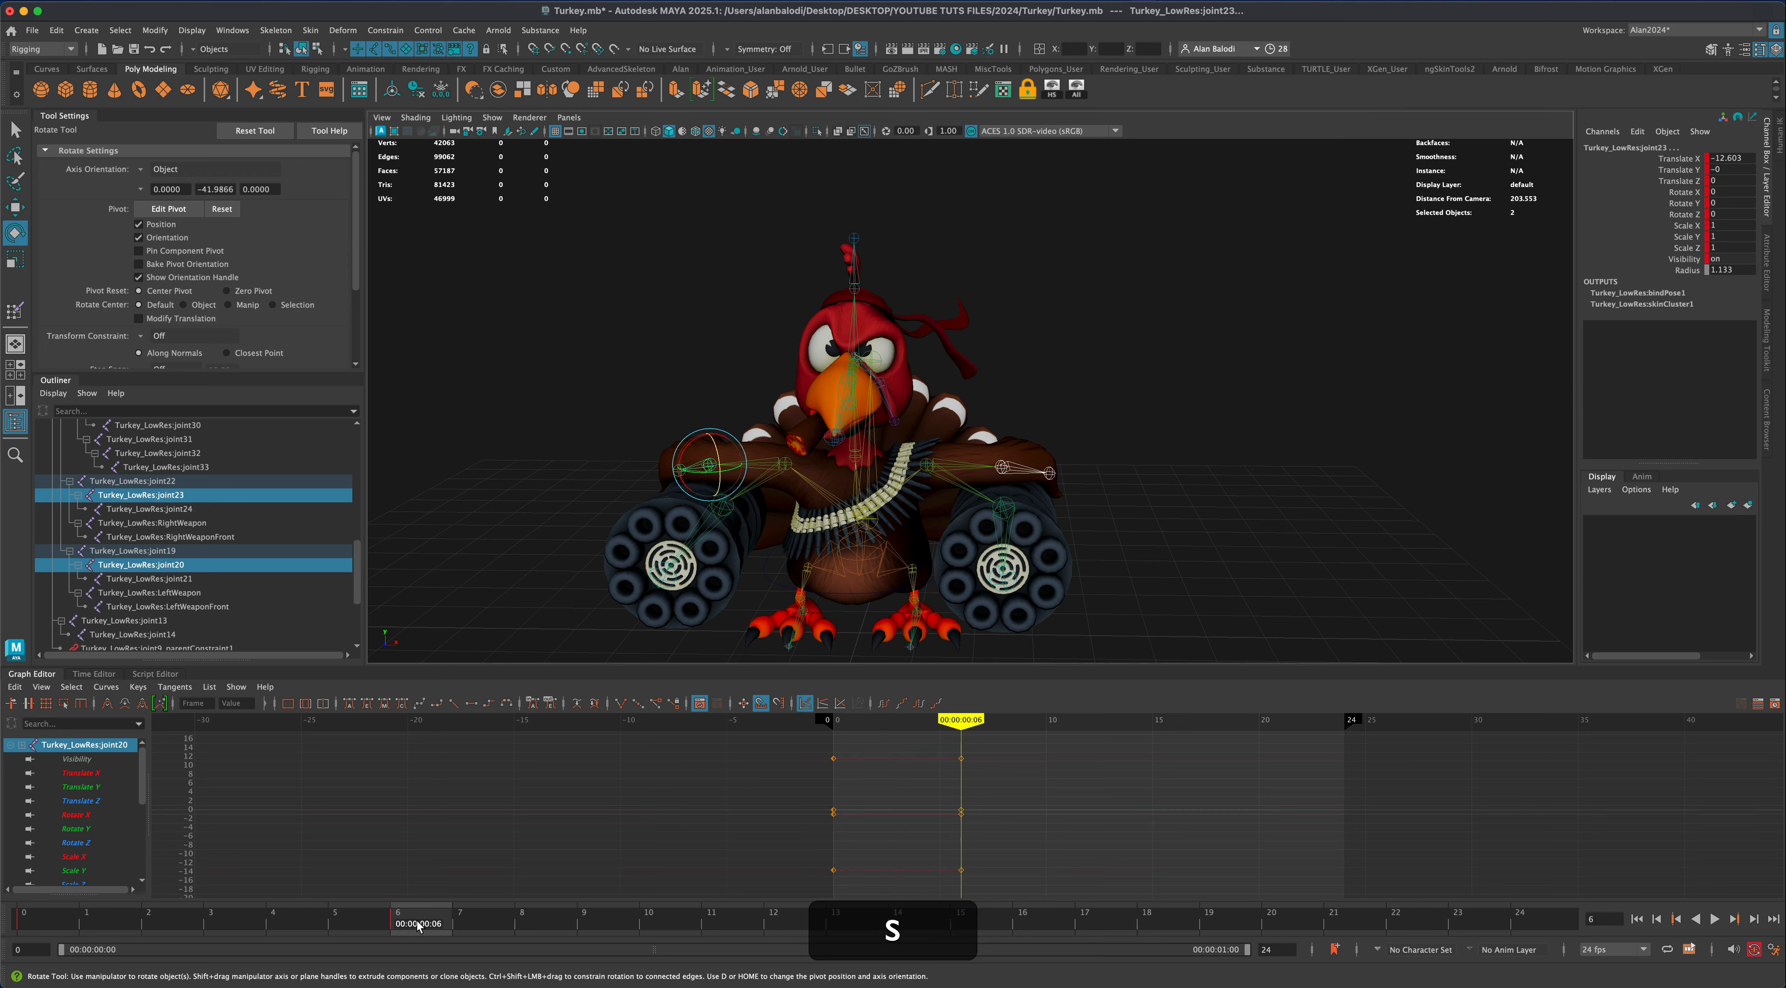
{"action": "left_click", "coordinate": [211, 923]}
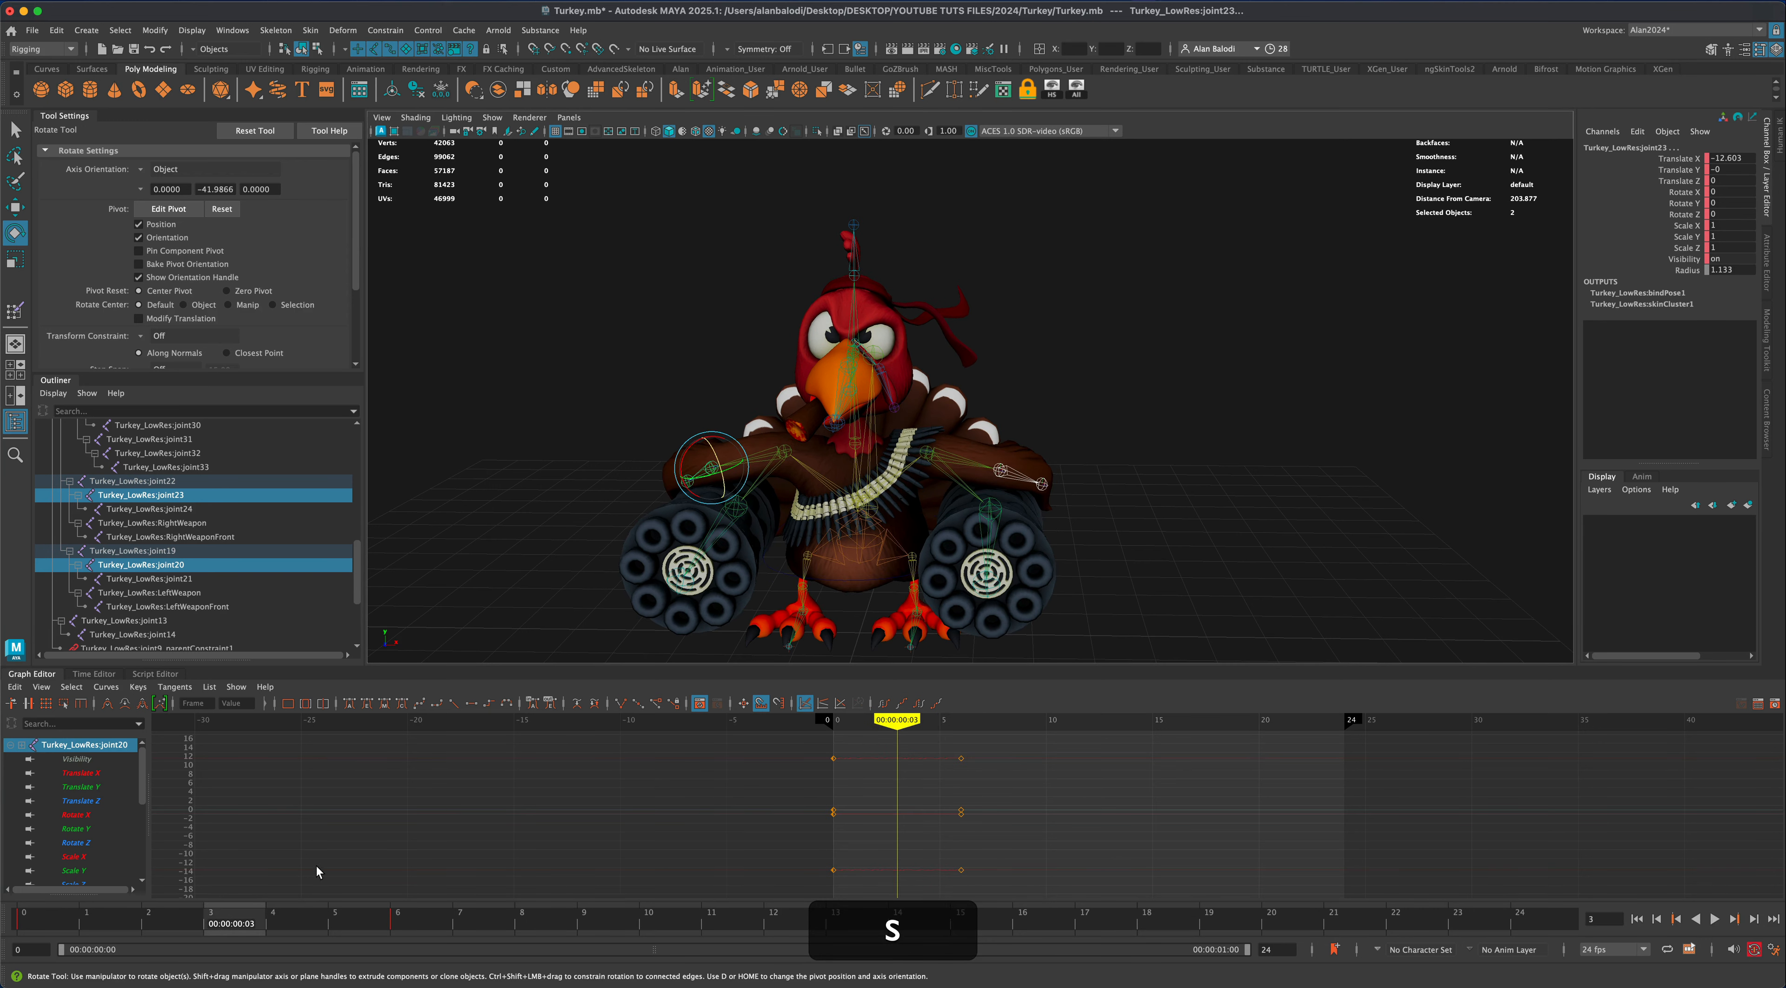
{"action": "key", "text": "s"}
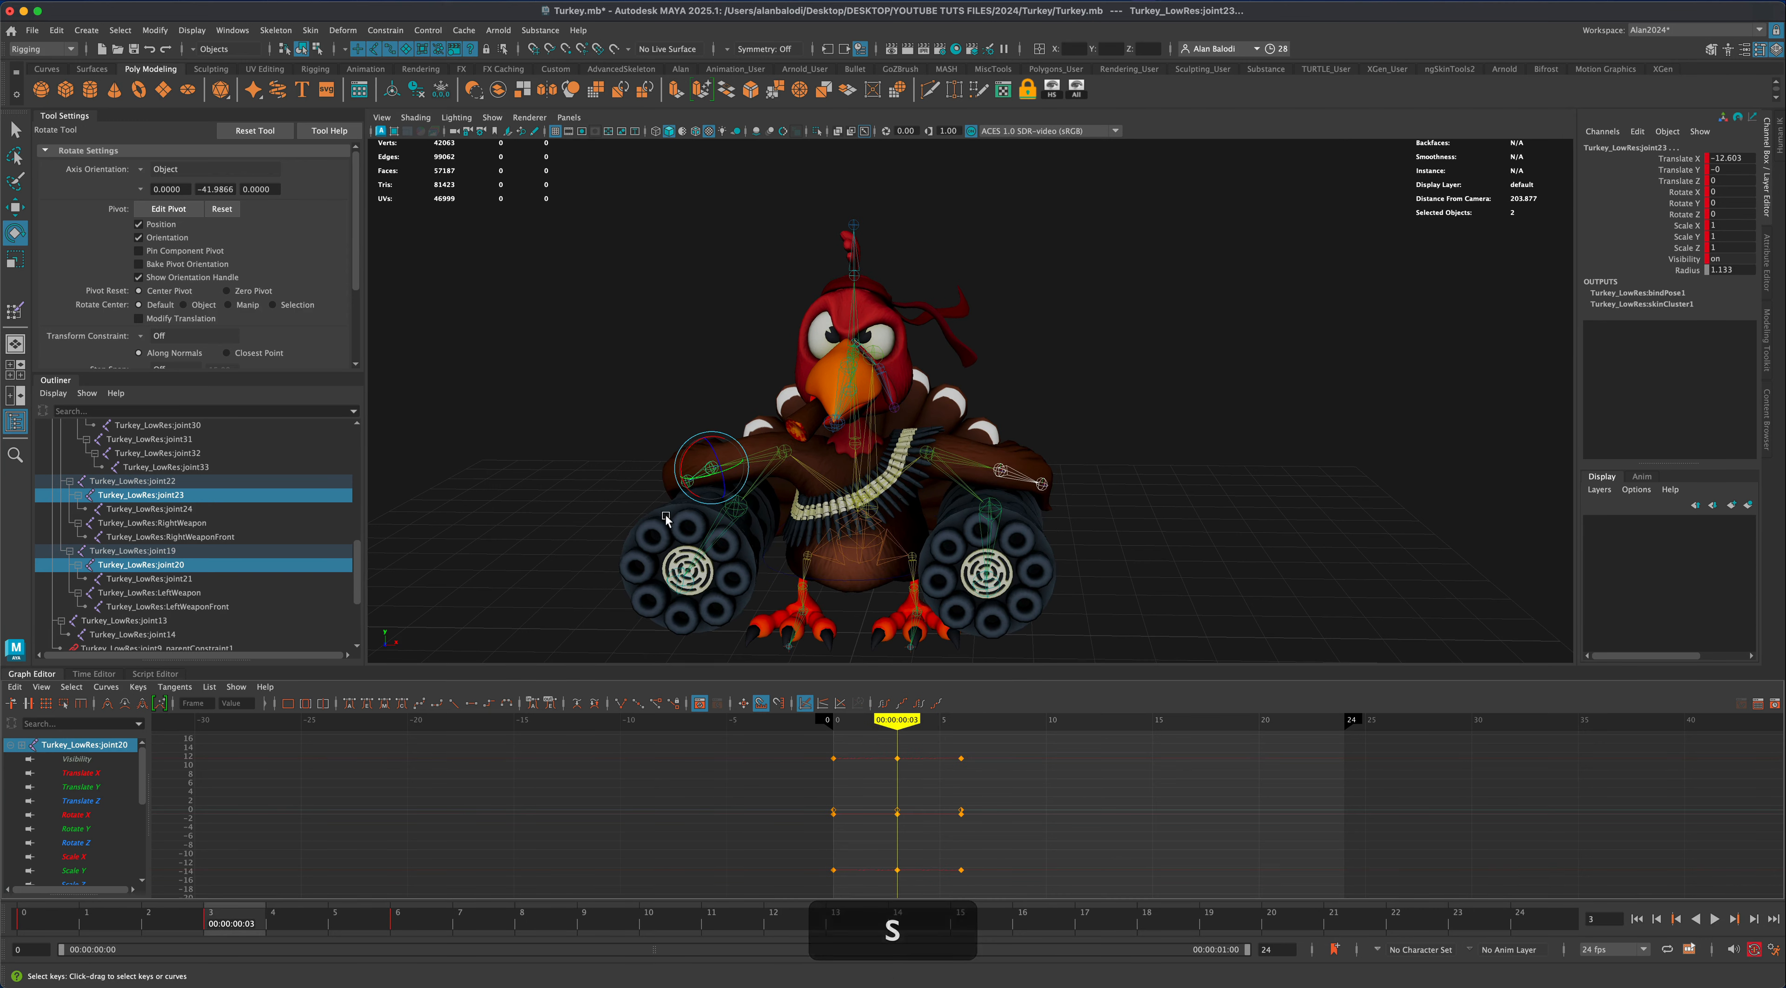
Rotate the two selected arm joints to about 10.4 degrees in Z at frame 3
{"action": "key", "text": "alt+v"}
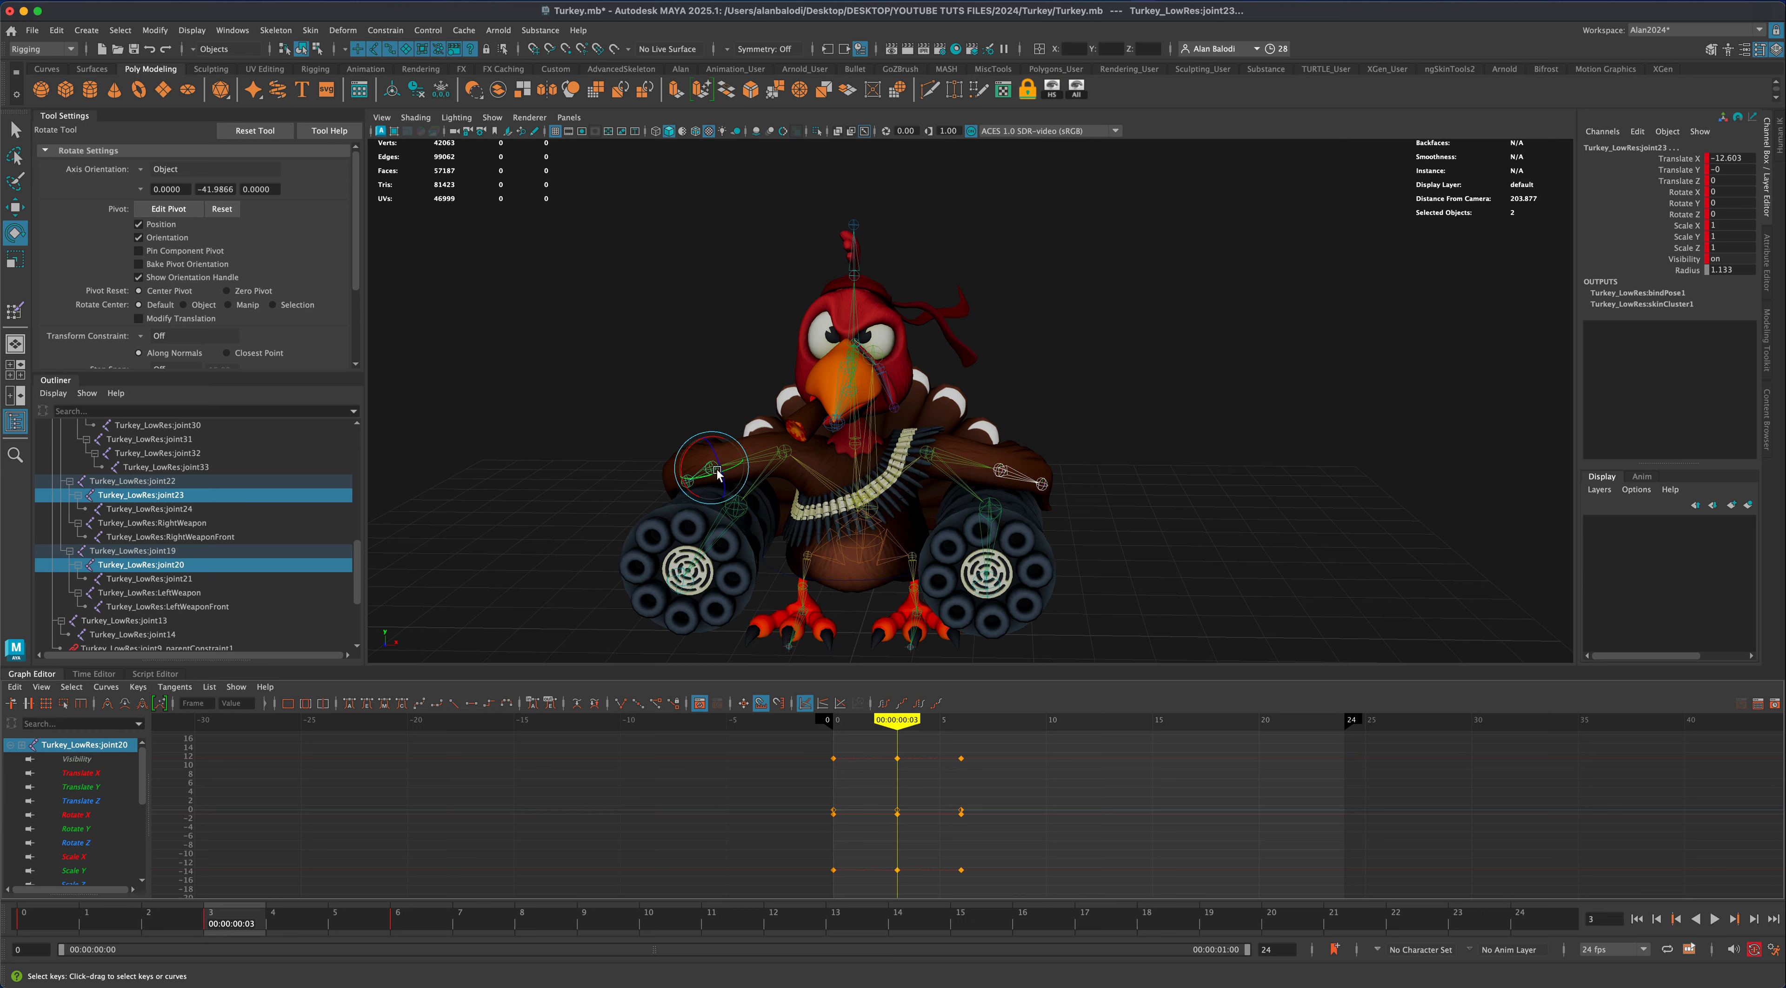
{"action": "left_click_drag", "start_coordinate": [715, 456], "coordinate": [718, 463]}
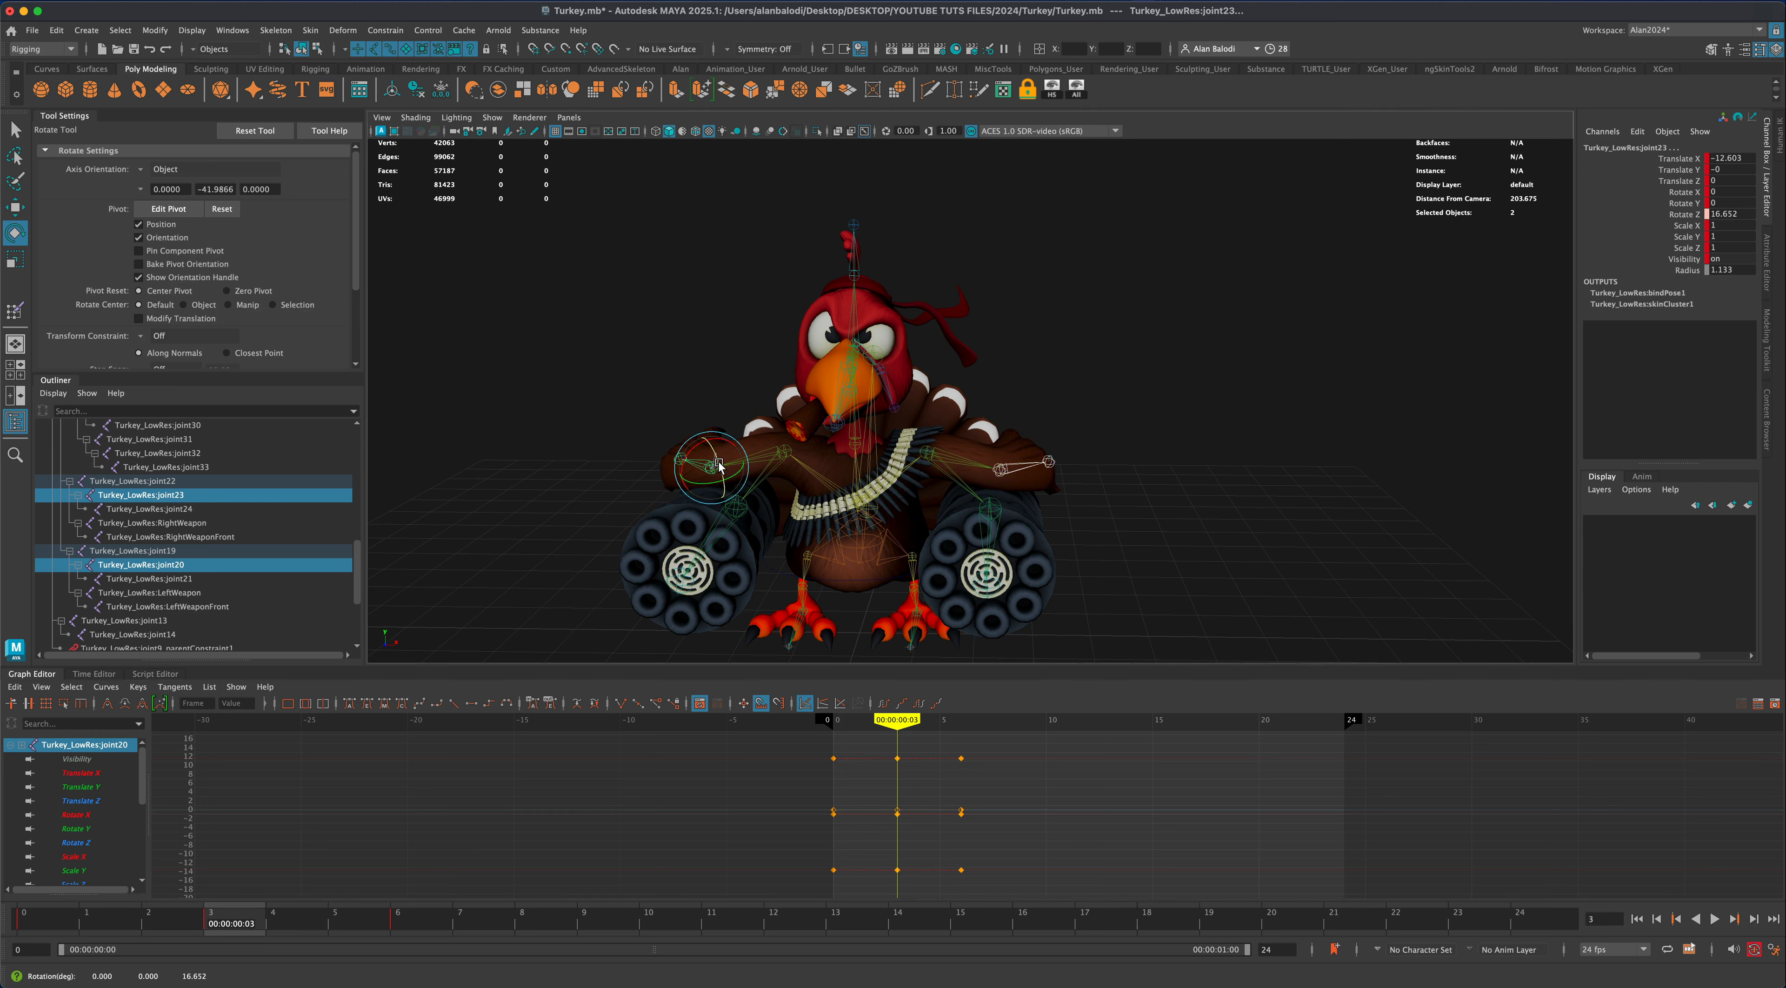
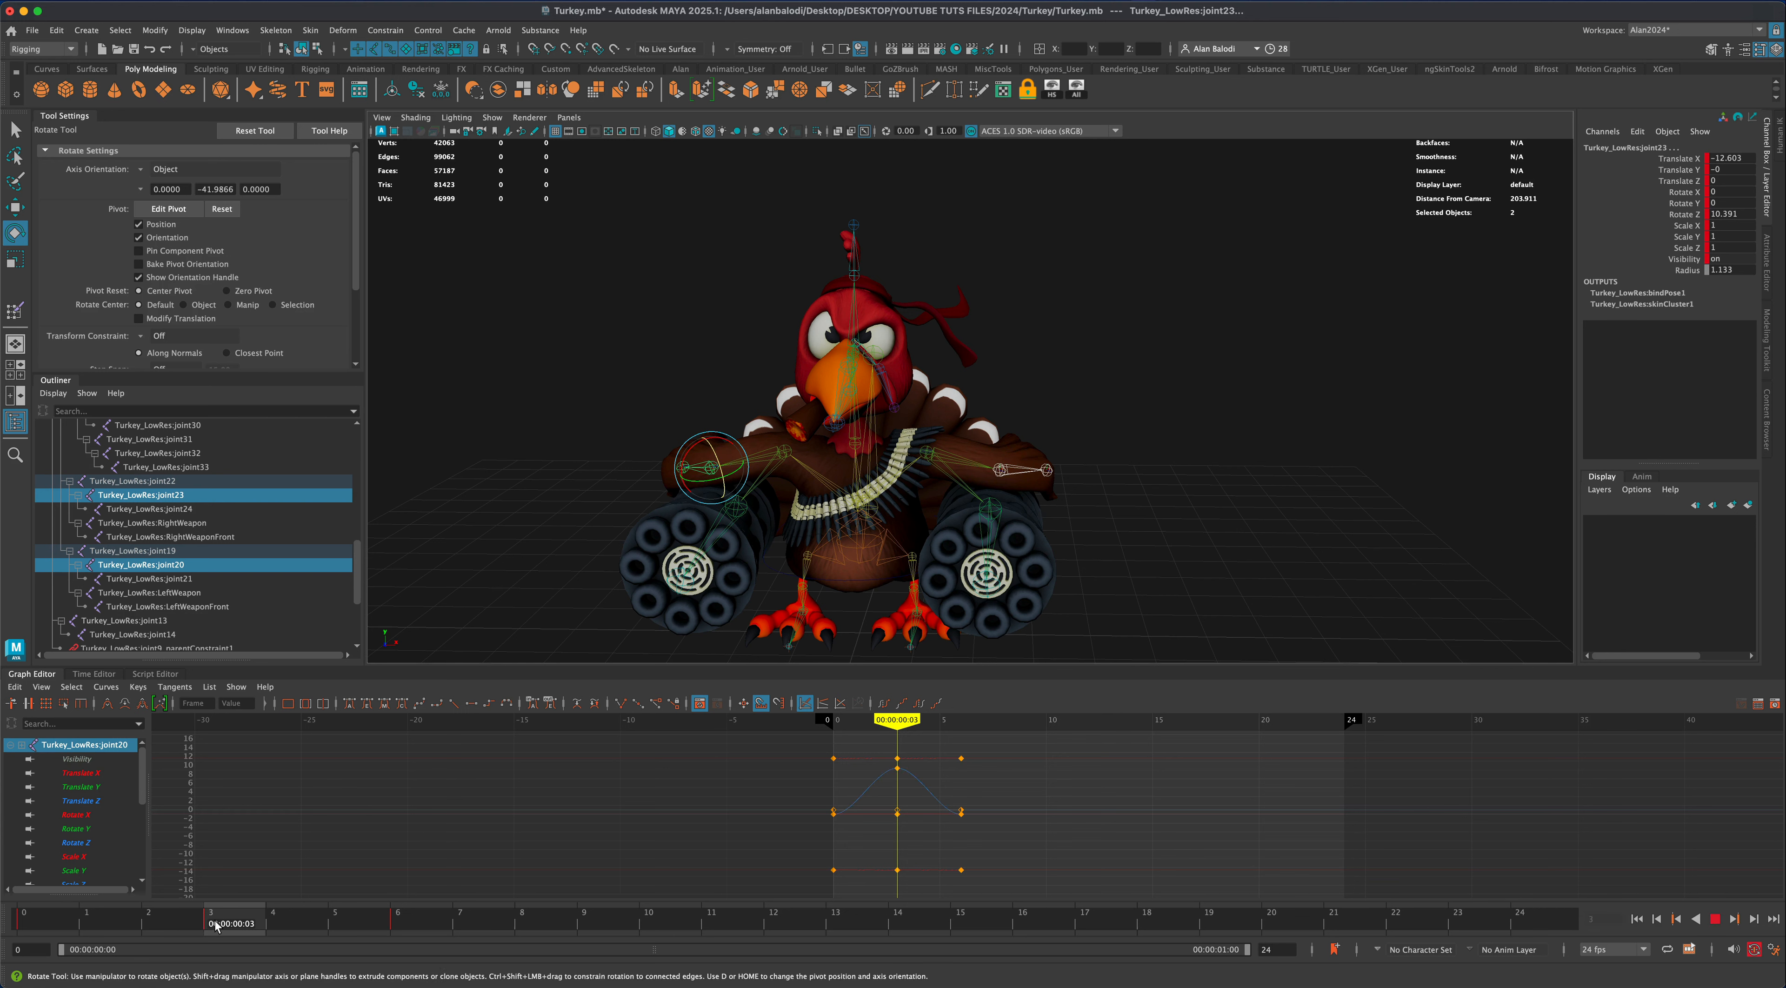
At frame 3, rotate forearm joints joint23 and joint20 to about 28.6 in Rotate Z
{"action": "mouse_move", "coordinate": [216, 927]}
{"action": "left_mouse_down"}
{"action": "mouse_move", "coordinate": [18, 922]}
{"action": "mouse_move", "coordinate": [257, 917]}
{"action": "mouse_move", "coordinate": [27, 917]}
{"action": "mouse_move", "coordinate": [210, 920]}
{"action": "left_mouse_up"}
{"action": "left_click_drag", "start_coordinate": [33, 928], "coordinate": [211, 933]}
{"action": "left_click_drag", "start_coordinate": [716, 462], "coordinate": [723, 476]}
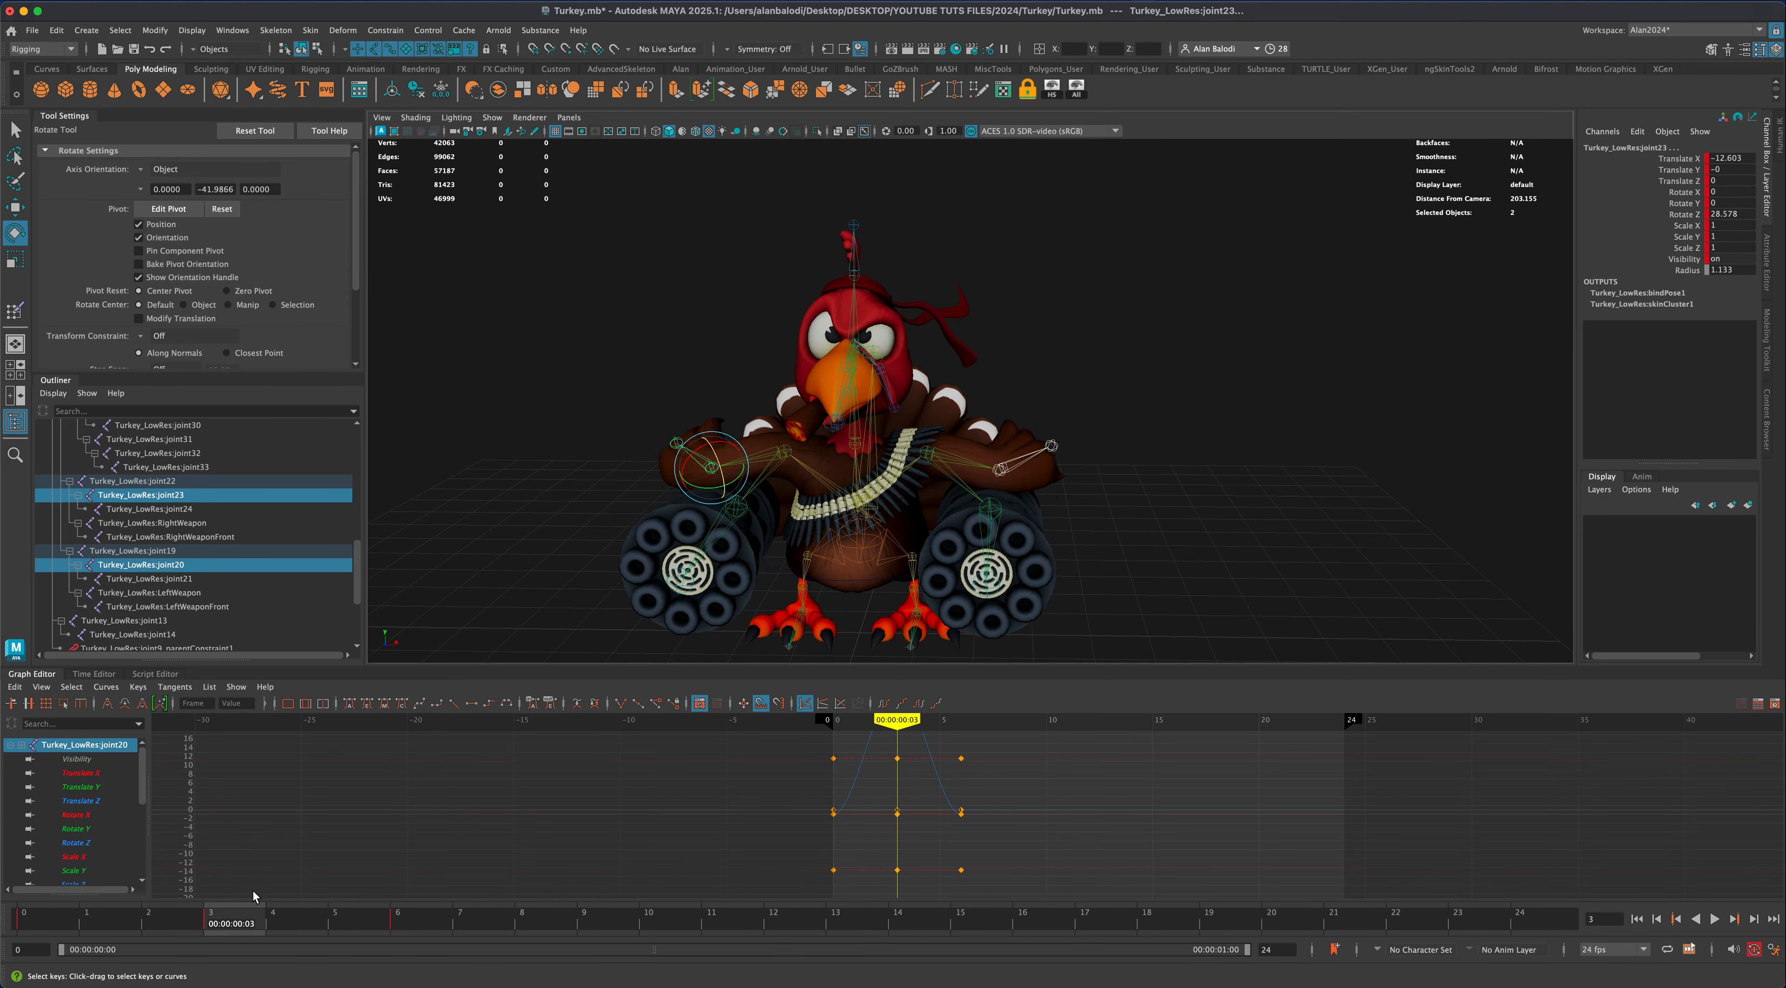
Set the animation curves of both forearm joints to cycle after their last key and play the animation
{"action": "key", "text": "alt+v"}
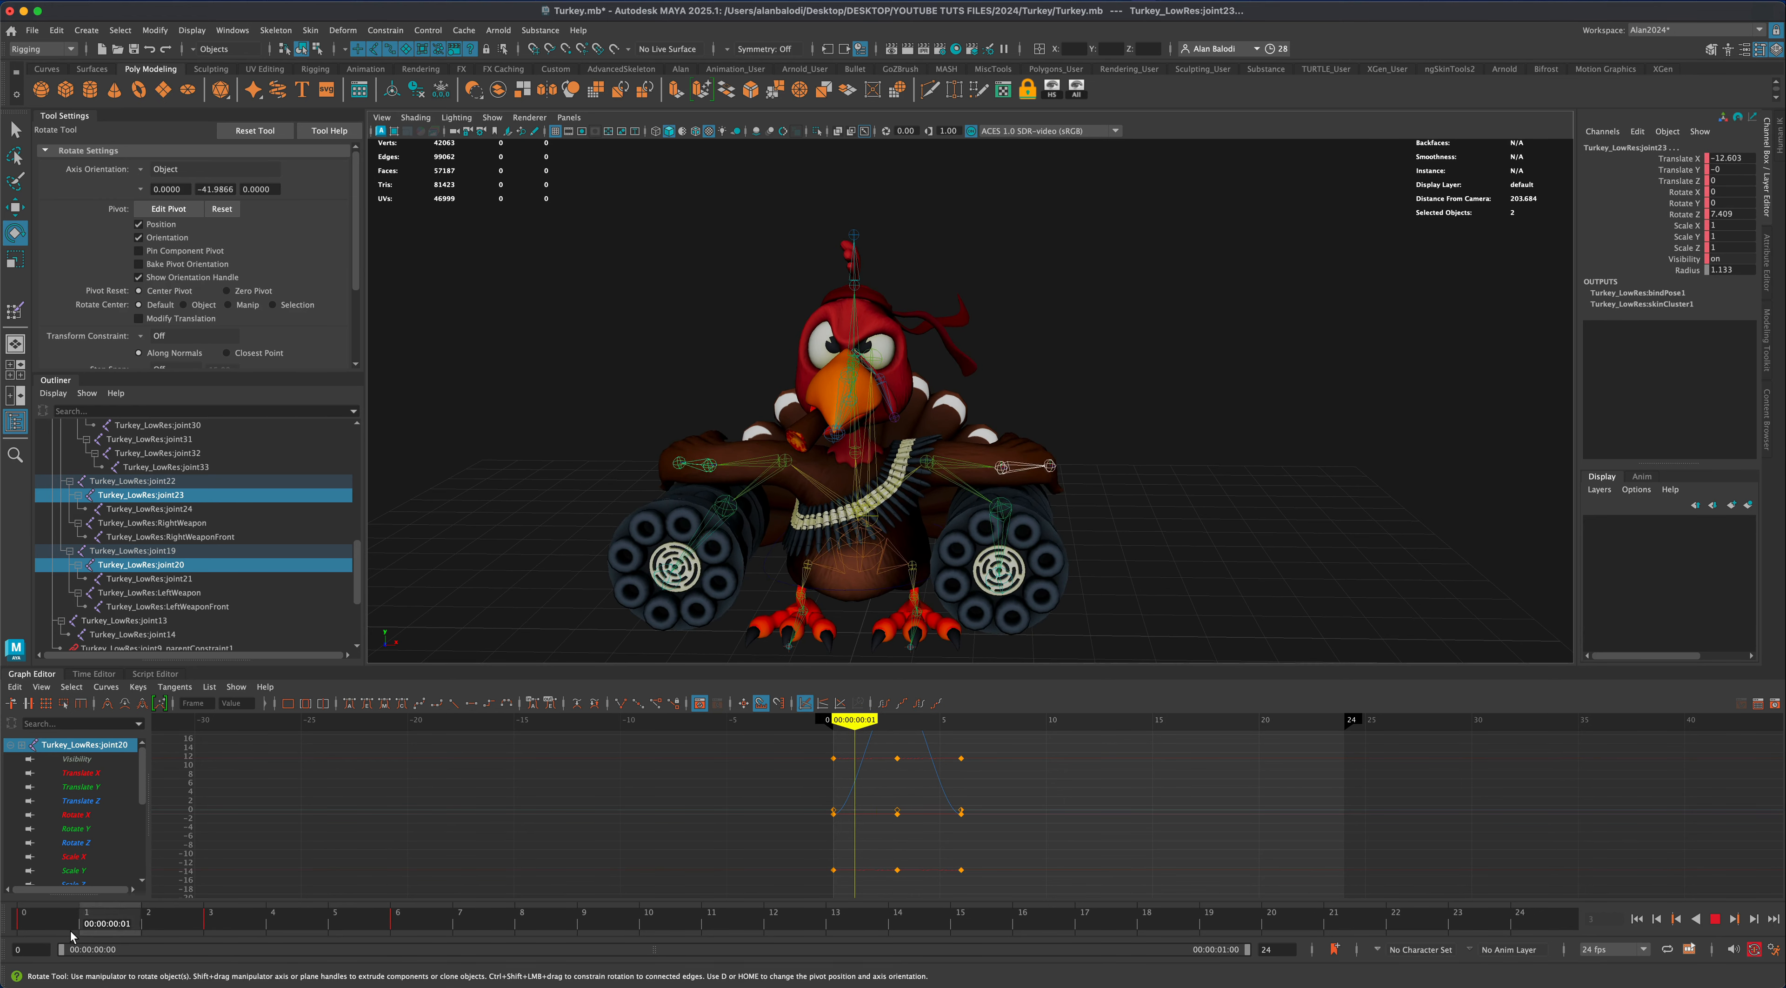
{"action": "key", "text": "alt+v"}
{"action": "scroll", "coordinate": [793, 821], "scroll_direction": "down", "scroll_amount": 5}
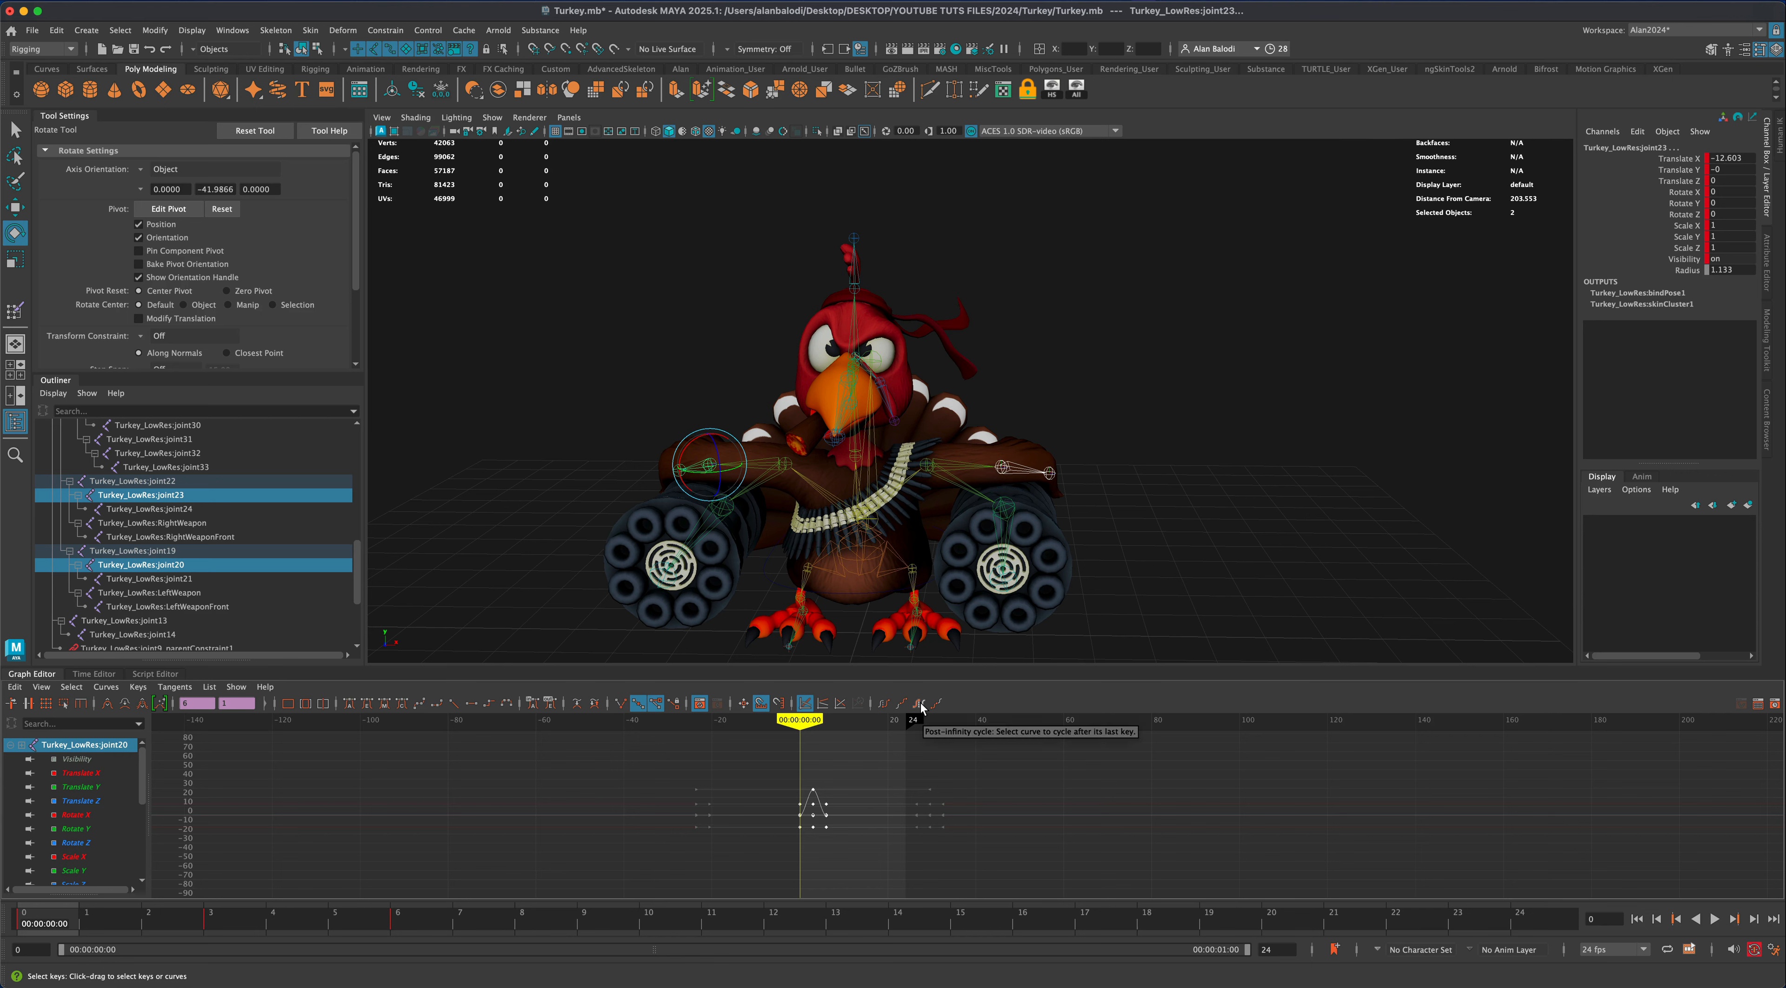
{"action": "left_click", "coordinate": [1714, 921]}
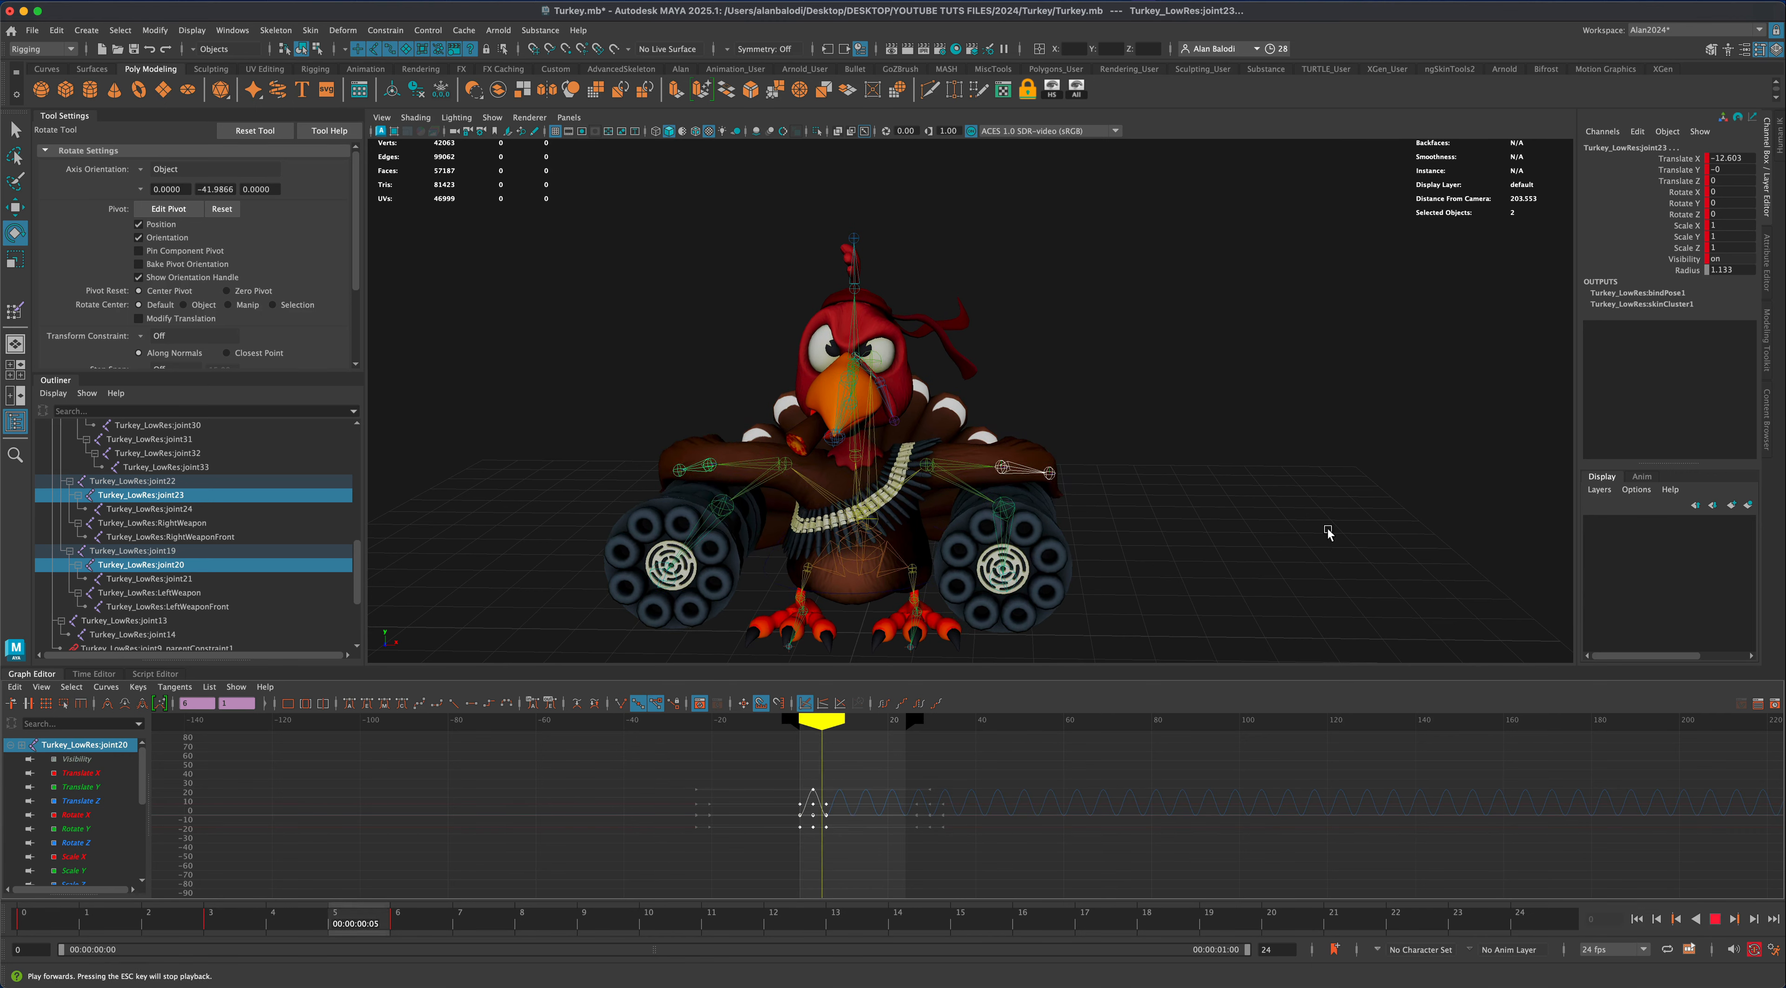
Clear the joint selection and examine the looping arm and weapon motion from several angles during playback
{"action": "left_click", "coordinate": [1275, 519]}
{"action": "left_click_drag", "start_coordinate": [1276, 519], "coordinate": [1172, 550], "text": "alt"}
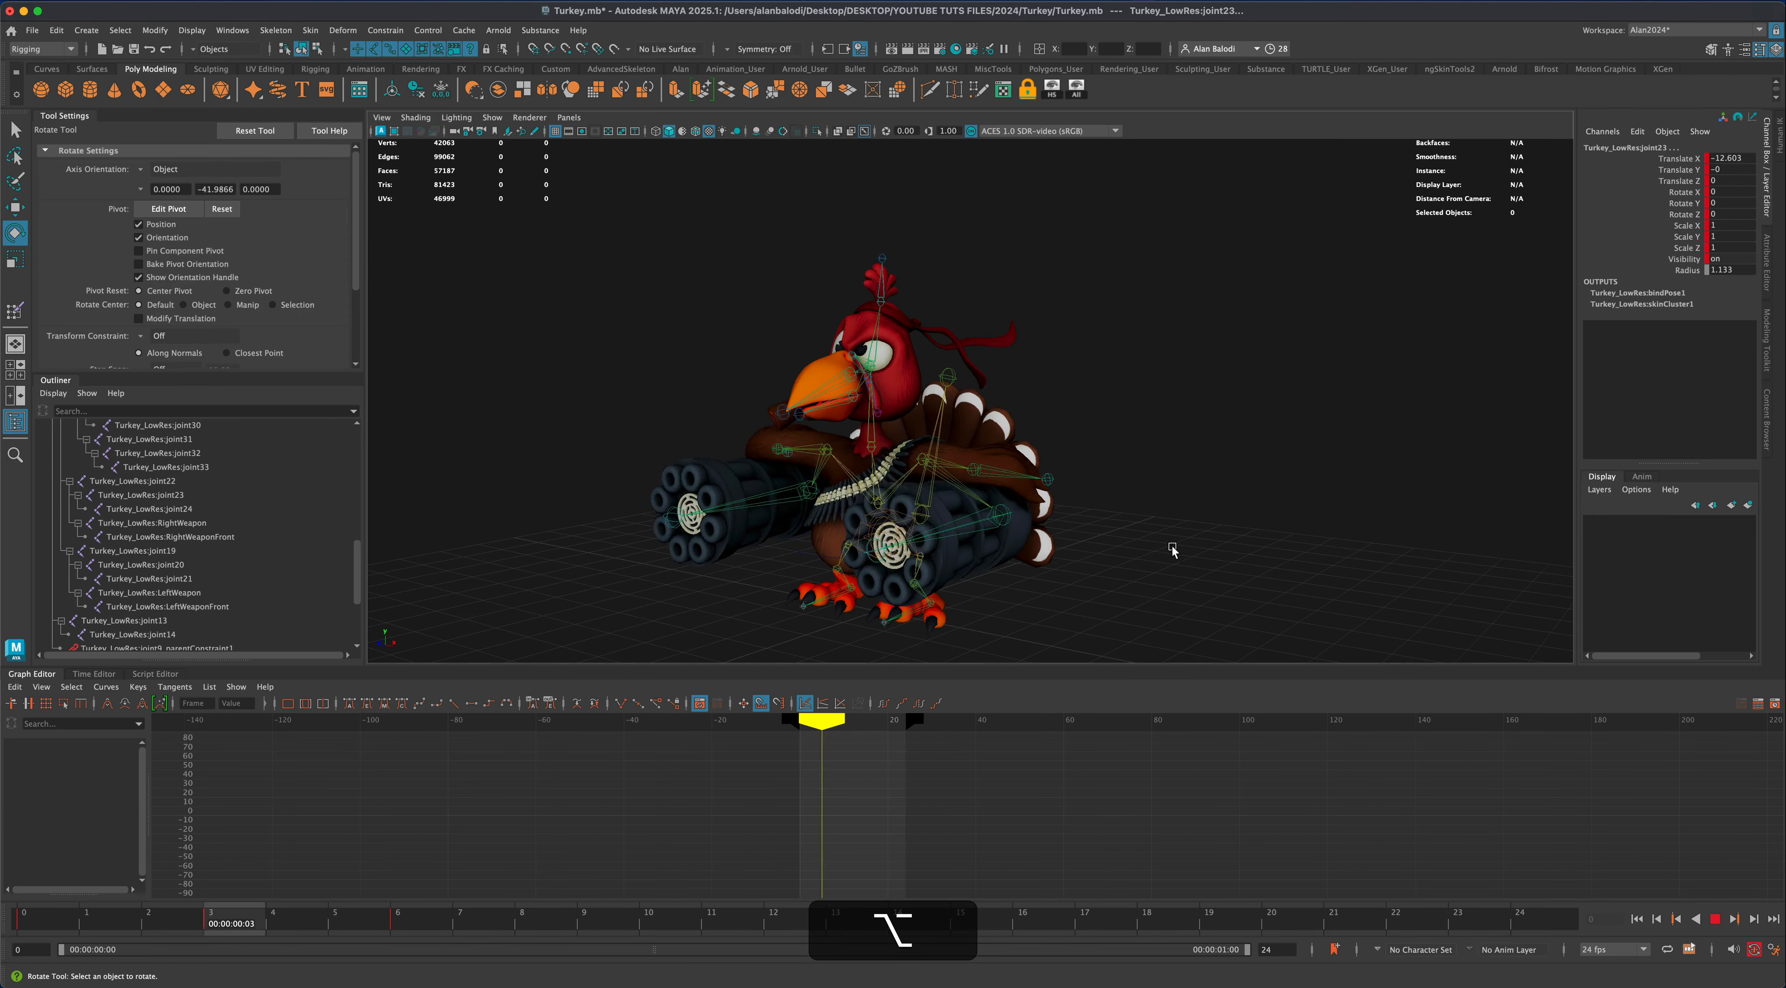
{"action": "left_click_drag", "start_coordinate": [1012, 548], "coordinate": [1016, 633], "text": "alt"}
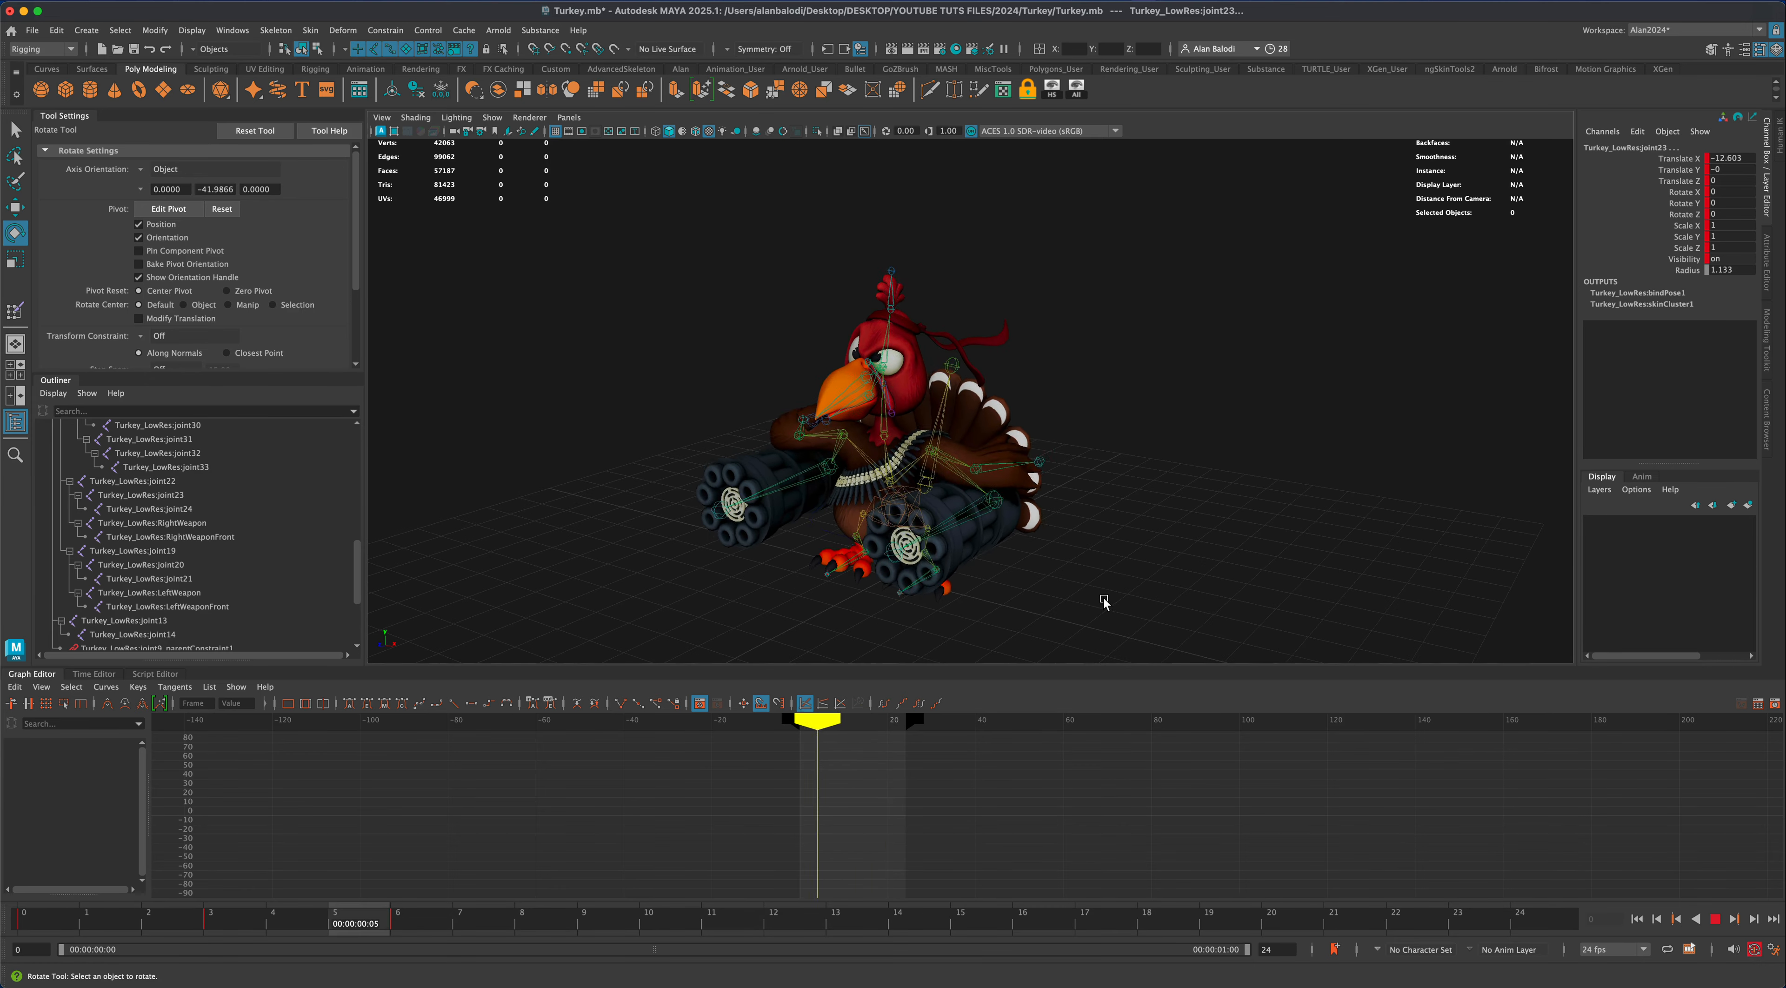
{"action": "left_click_drag", "start_coordinate": [1103, 603], "coordinate": [1097, 593], "text": "alt"}
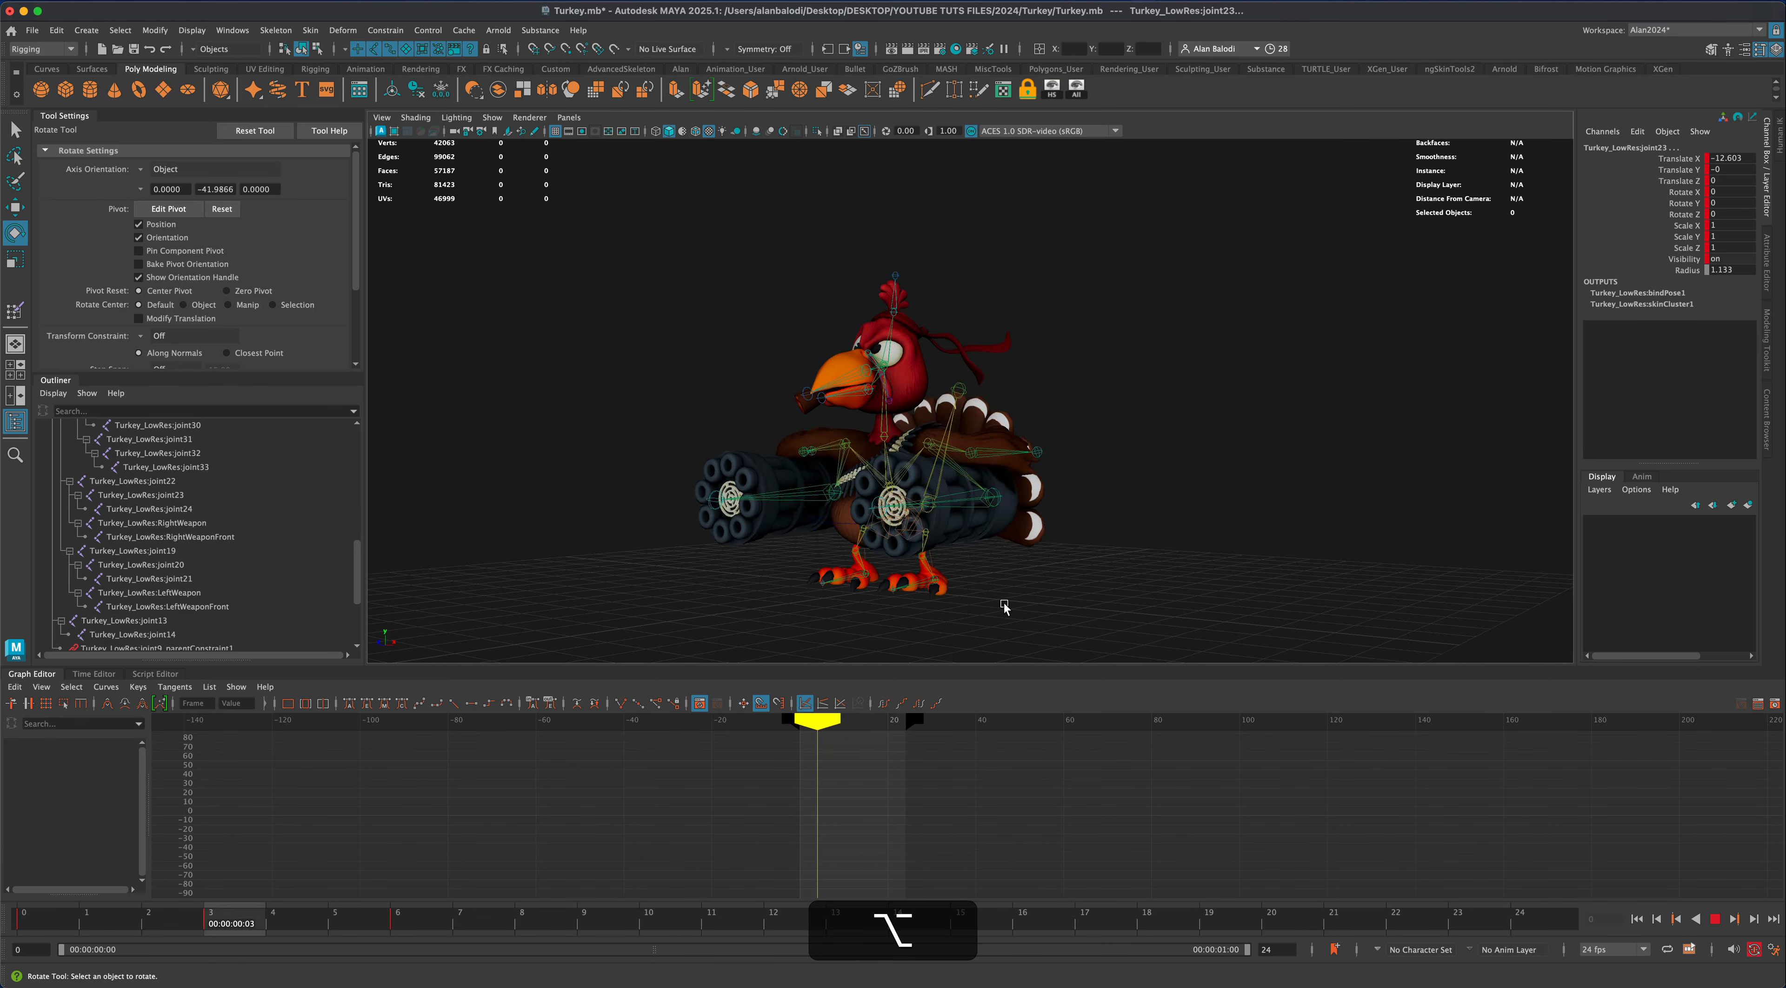
{"action": "mouse_move", "coordinate": [1003, 605]}
{"action": "left_mouse_down", "text": "alt"}
{"action": "mouse_move", "coordinate": [987, 609]}
{"action": "mouse_move", "coordinate": [1004, 609]}
{"action": "left_mouse_up", "text": "alt"}
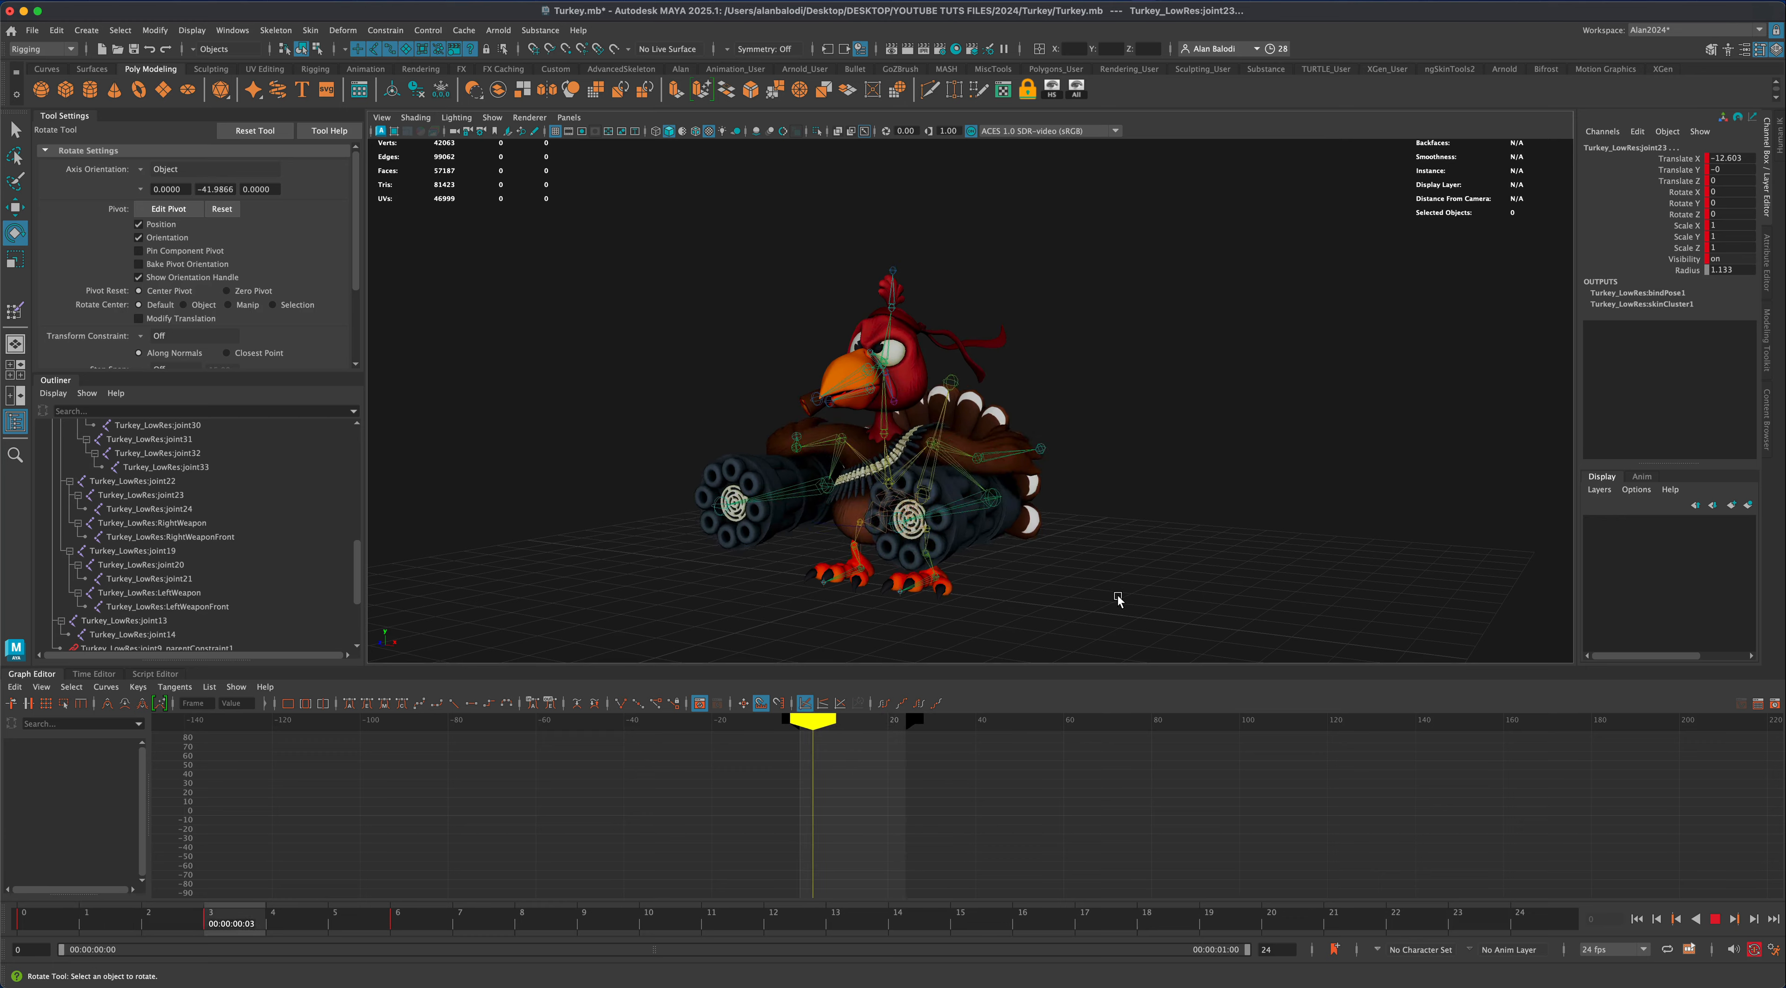
{"action": "mouse_move", "coordinate": [1118, 601]}
{"action": "left_mouse_down", "text": "alt"}
{"action": "mouse_move", "coordinate": [1095, 602]}
{"action": "mouse_move", "coordinate": [1199, 599]}
{"action": "mouse_move", "coordinate": [1112, 602]}
{"action": "mouse_move", "coordinate": [1164, 597]}
{"action": "mouse_move", "coordinate": [1116, 601]}
{"action": "mouse_move", "coordinate": [1147, 599]}
{"action": "left_mouse_up", "text": "alt"}
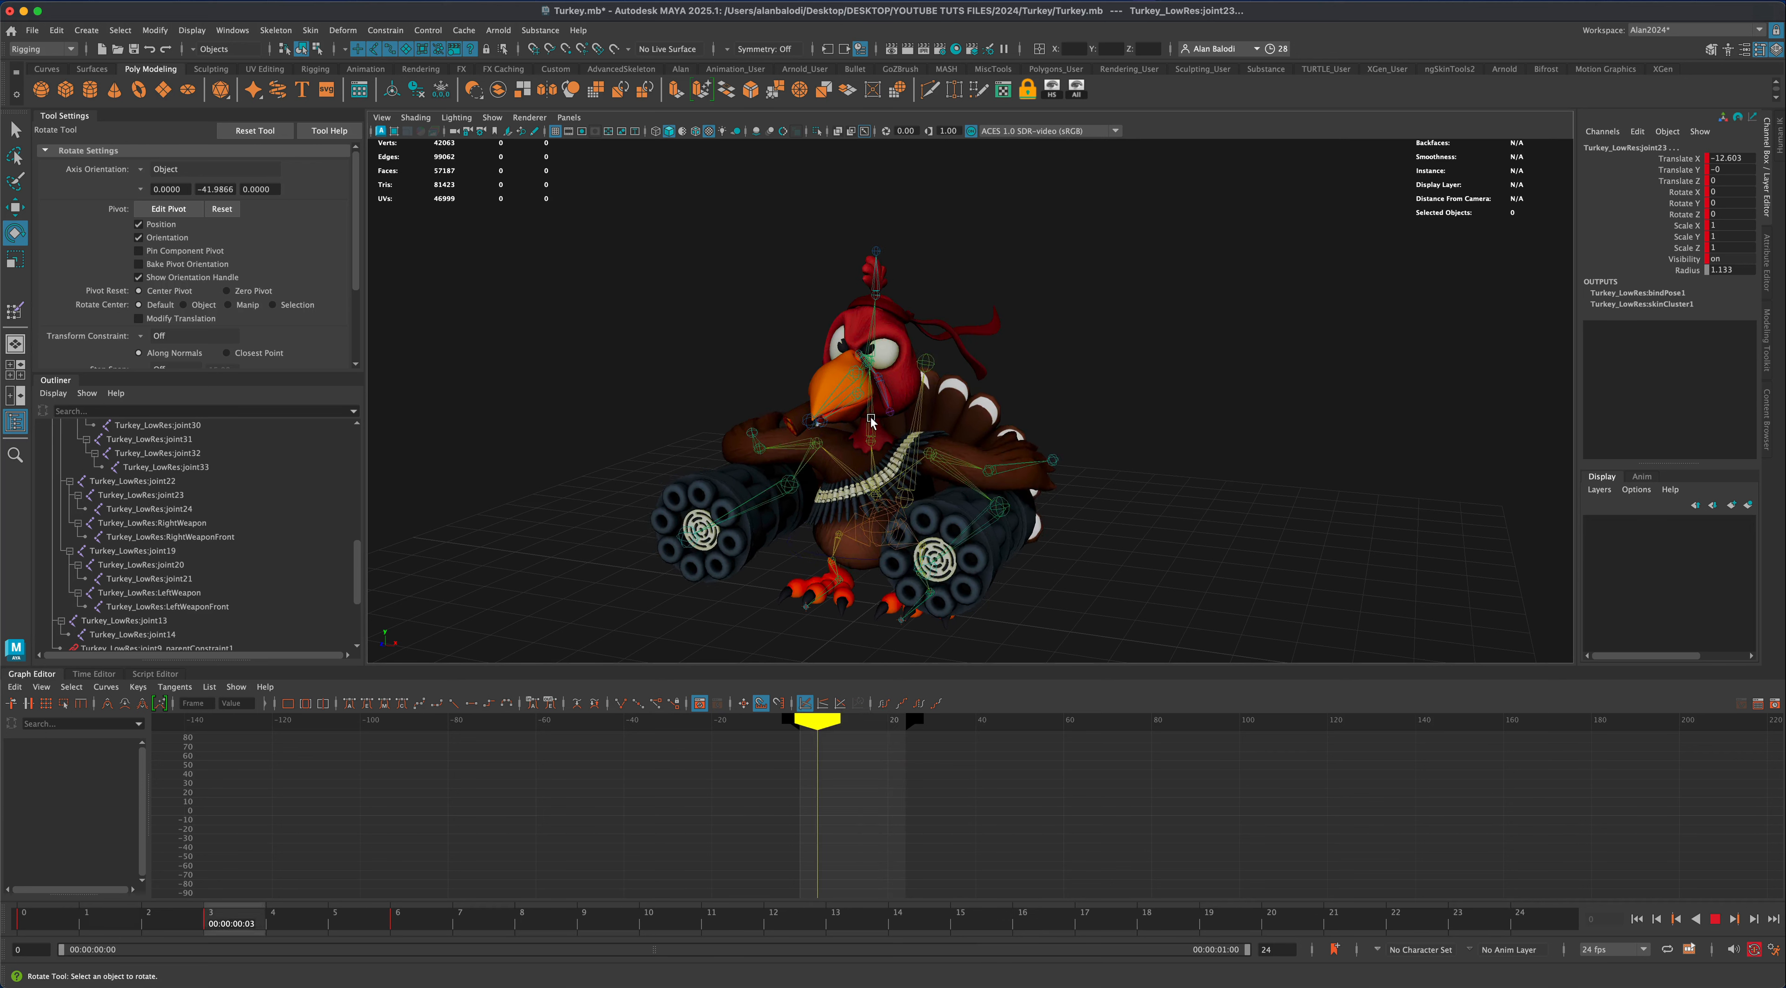
{"action": "left_click_drag", "start_coordinate": [1168, 515], "coordinate": [1140, 508], "text": "alt"}
{"action": "left_click", "coordinate": [1714, 919]}
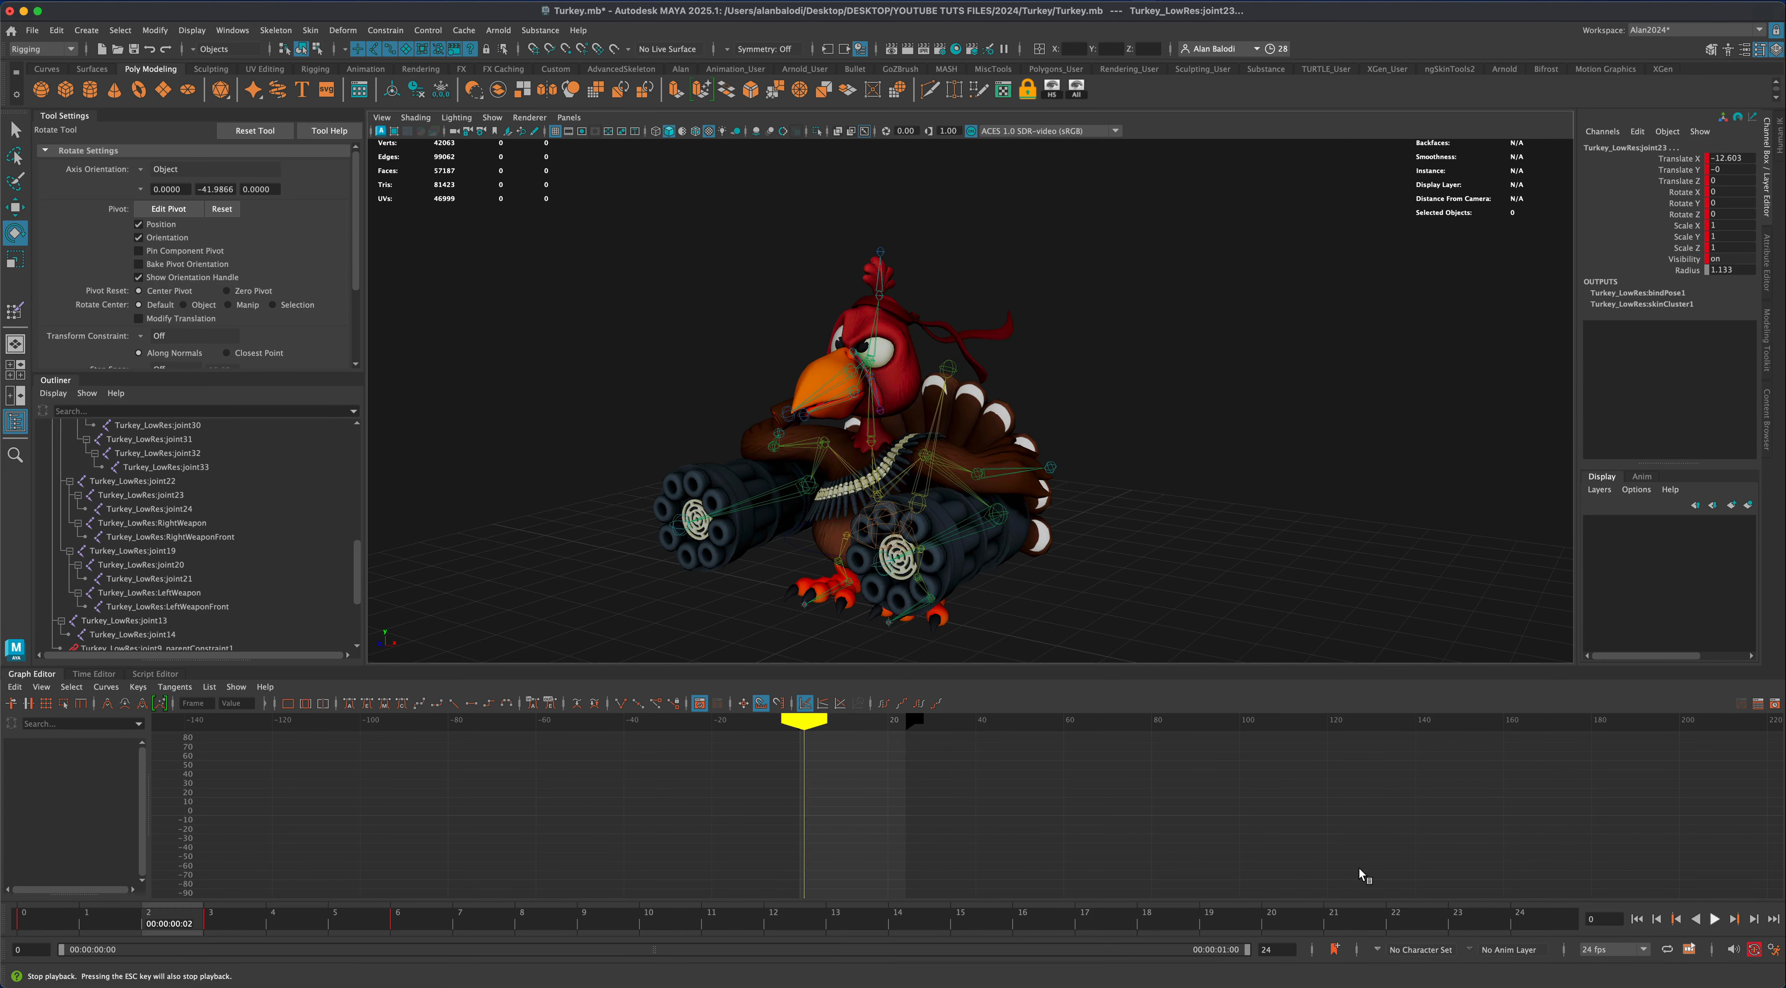
Set keys on the neck-base joint11 in its current pose at frames 0, 6 and 3
{"action": "left_click_drag", "start_coordinate": [186, 912], "coordinate": [46, 910]}
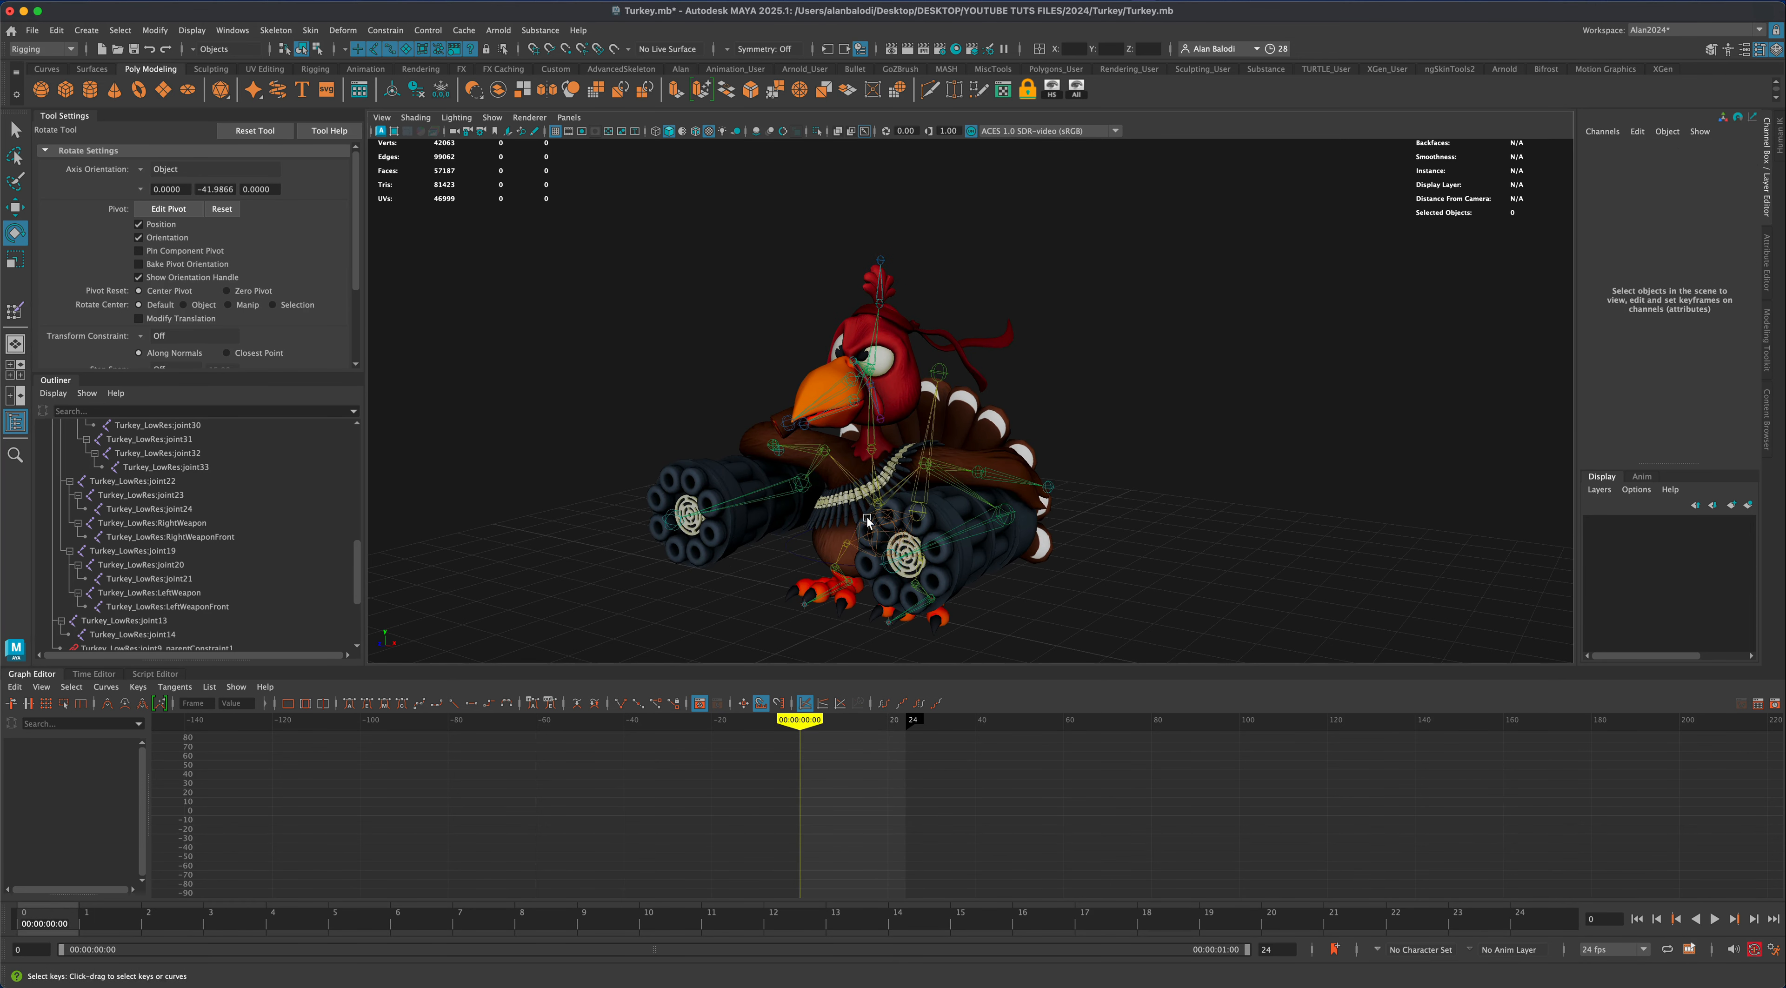
{"action": "left_click", "coordinate": [872, 439]}
{"action": "key", "text": "alt+v"}
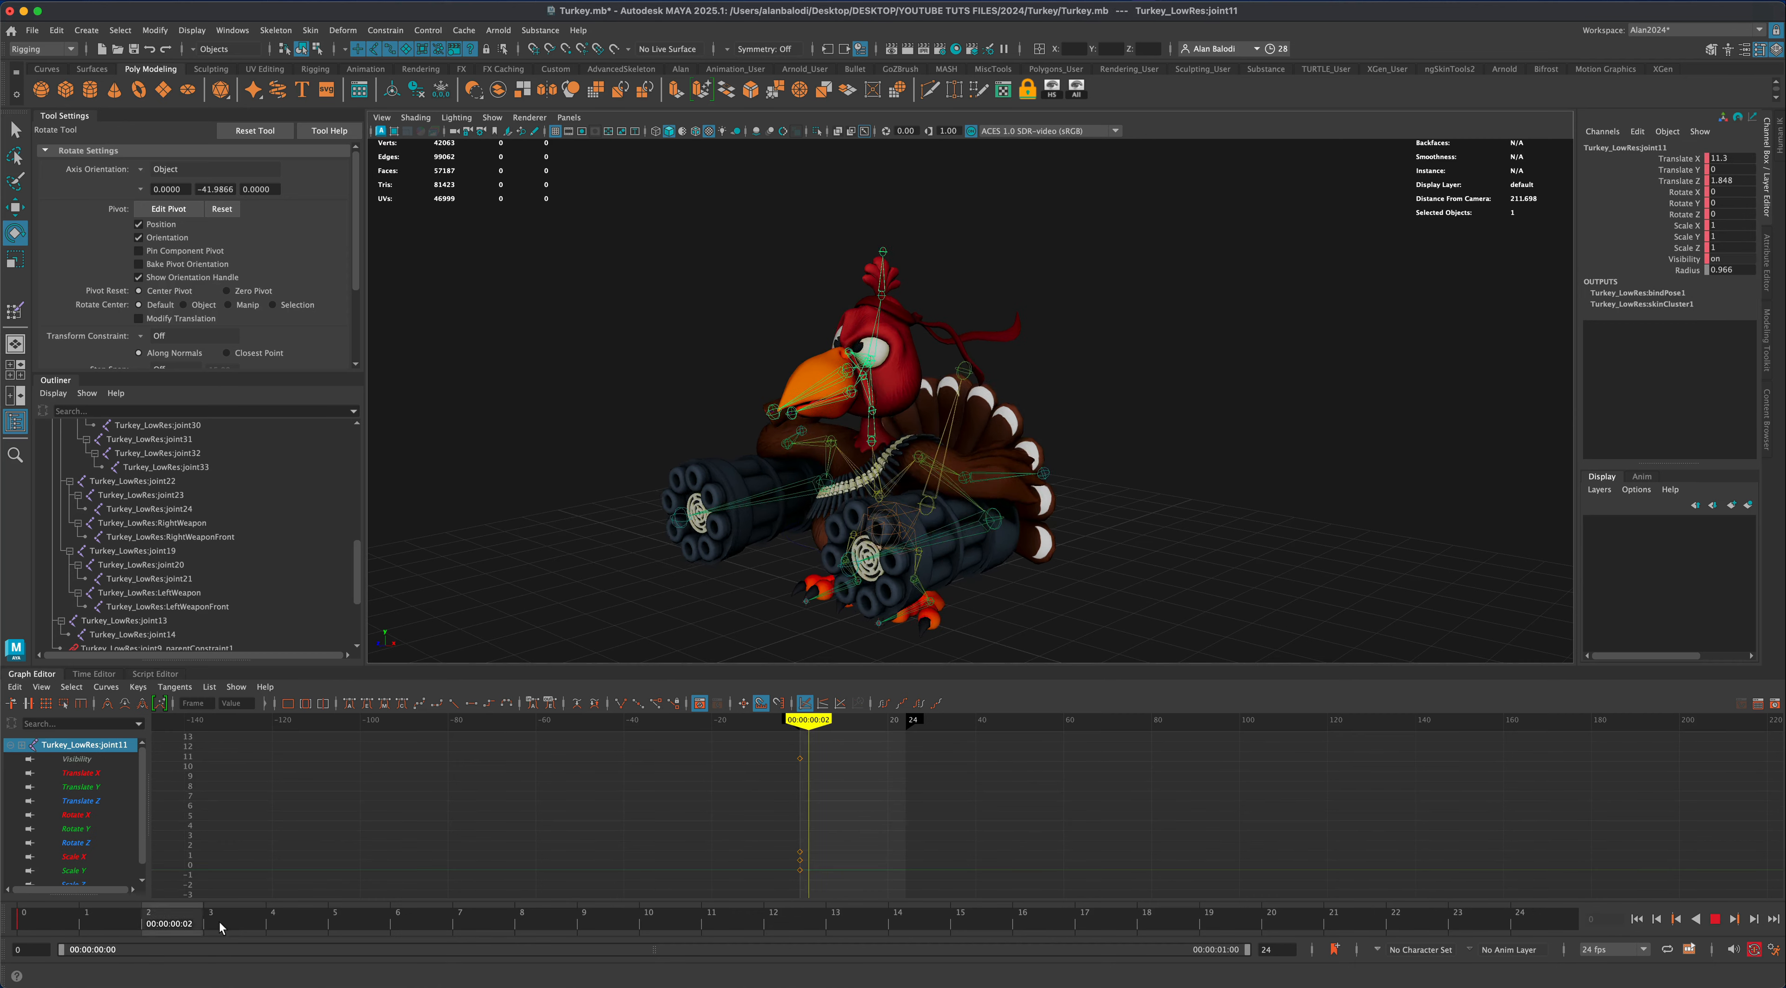
{"action": "key", "text": "alt+v"}
{"action": "key", "text": "s"}
{"action": "left_click", "coordinate": [242, 923]}
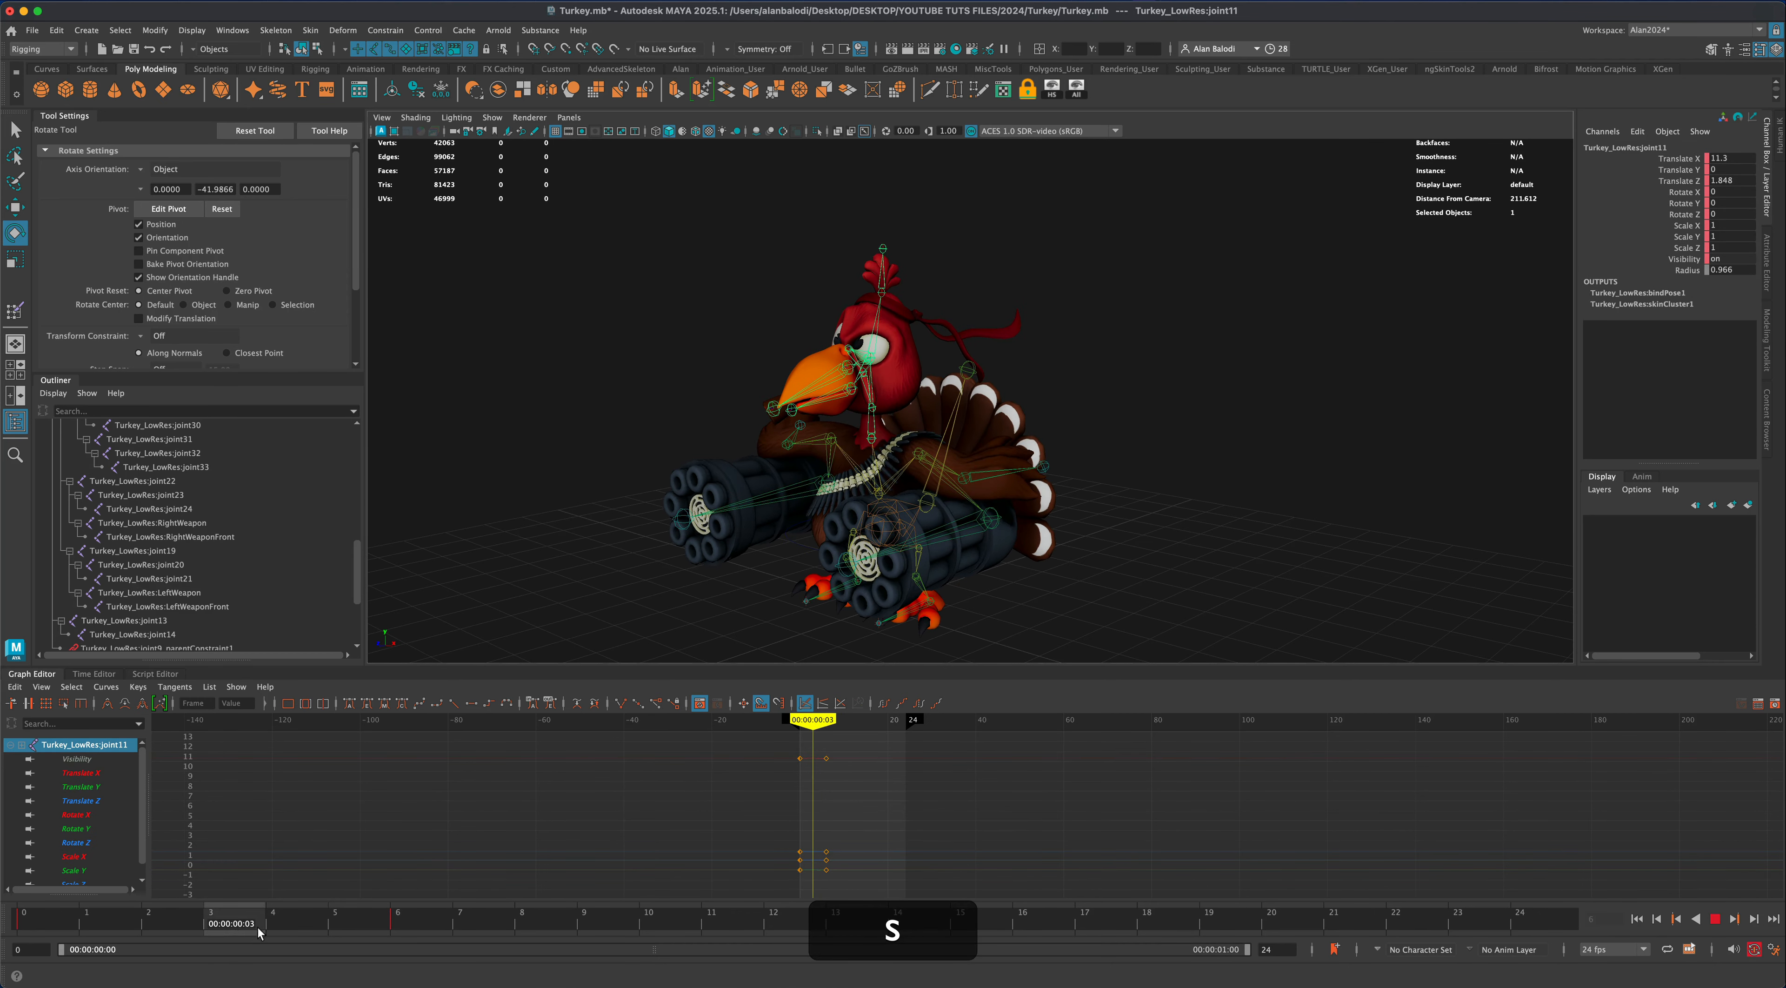
{"action": "key", "text": "s"}
{"action": "key", "text": "alt+v"}
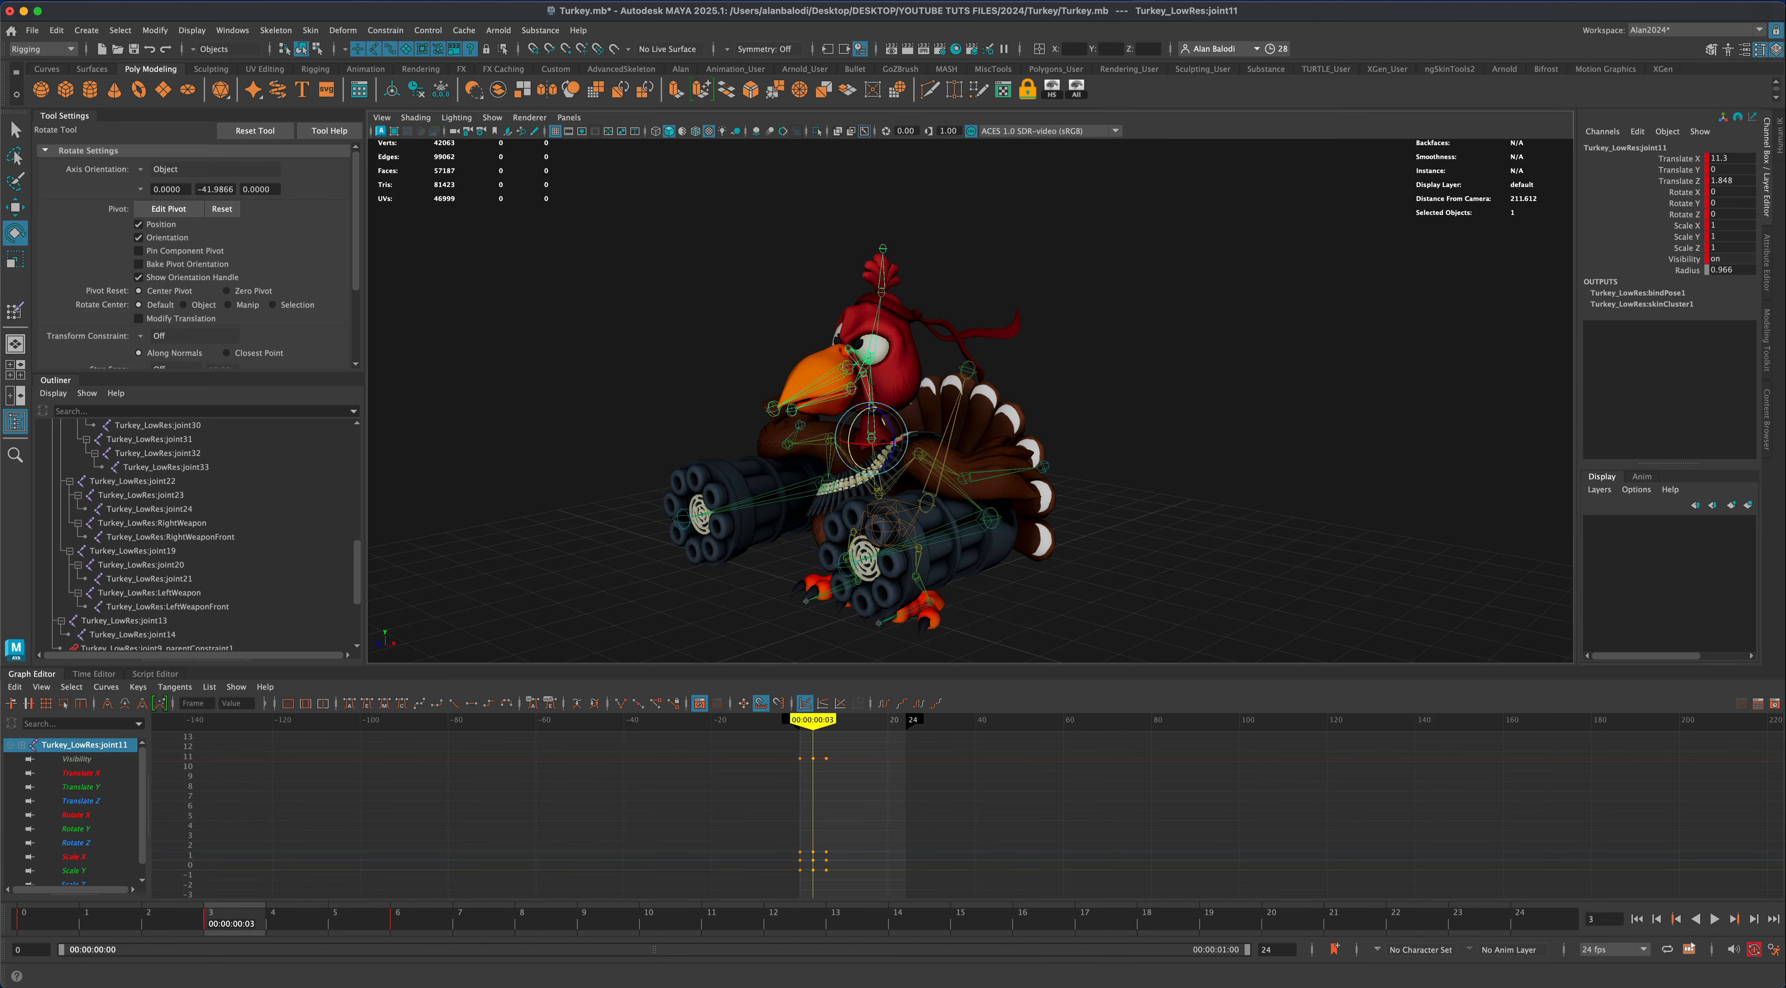
At frame 3, move the neck-base joint down to a Translate X of about 7.8
{"action": "left_click", "coordinate": [13, 207]}
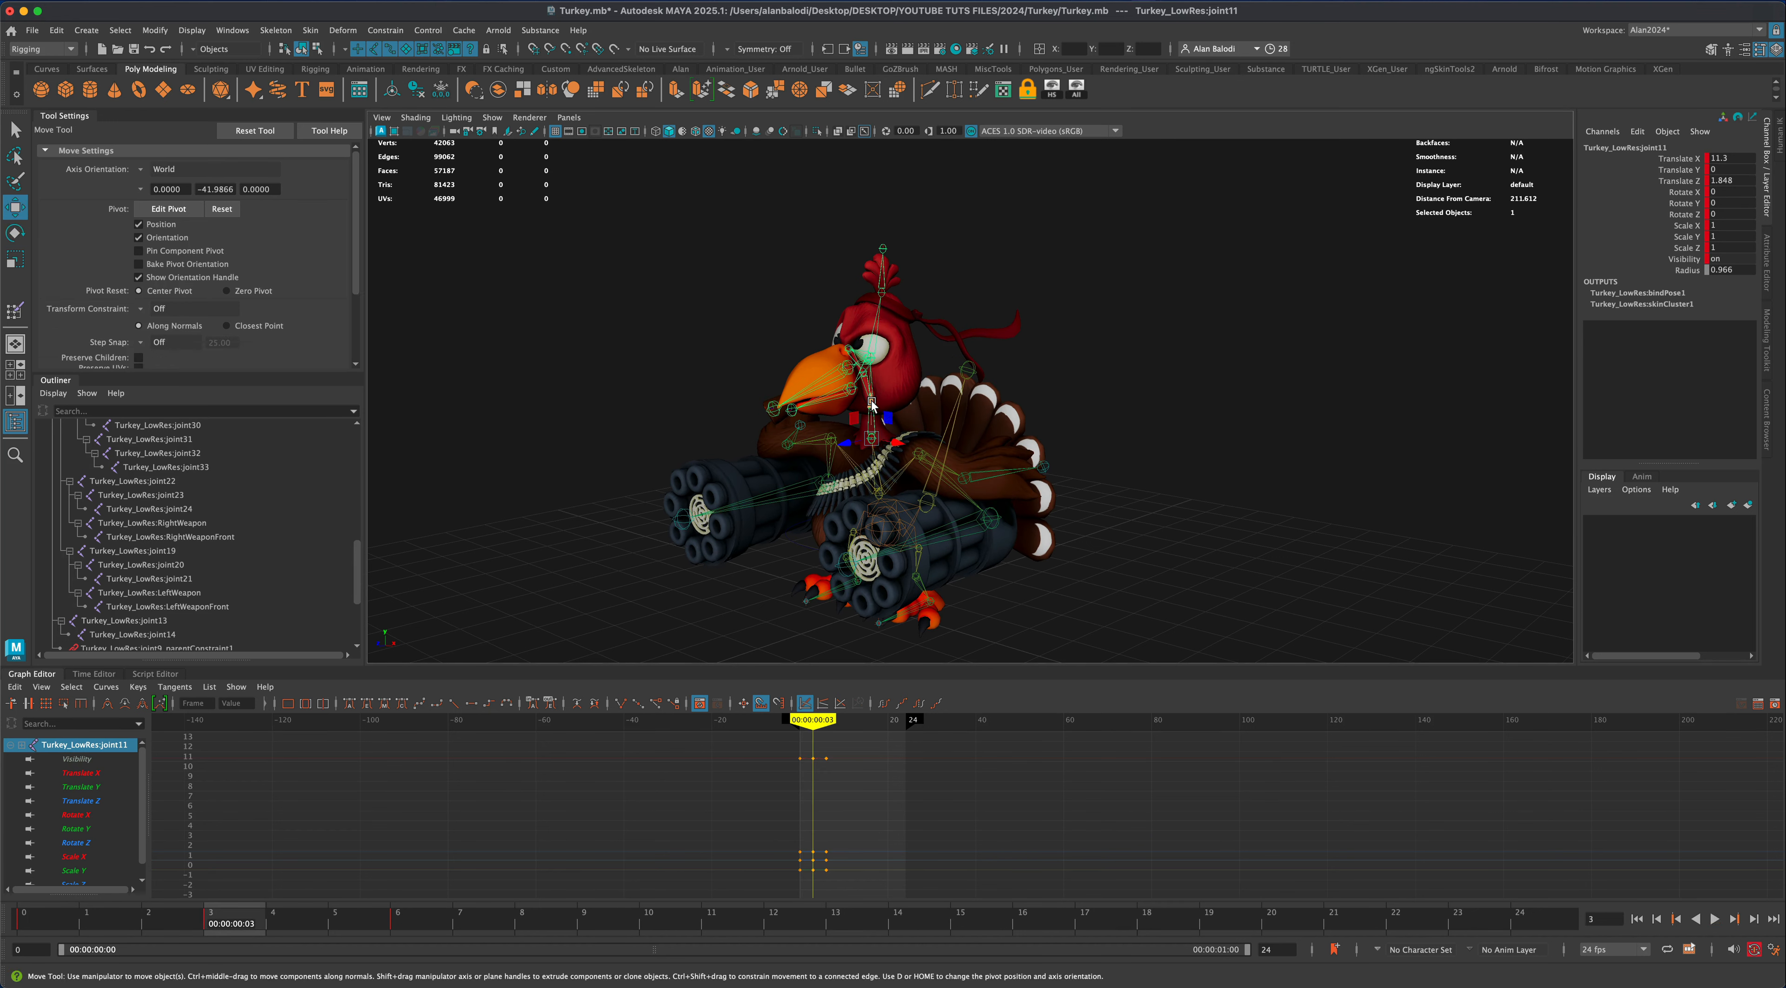
{"action": "left_click_drag", "start_coordinate": [871, 406], "coordinate": [872, 421]}
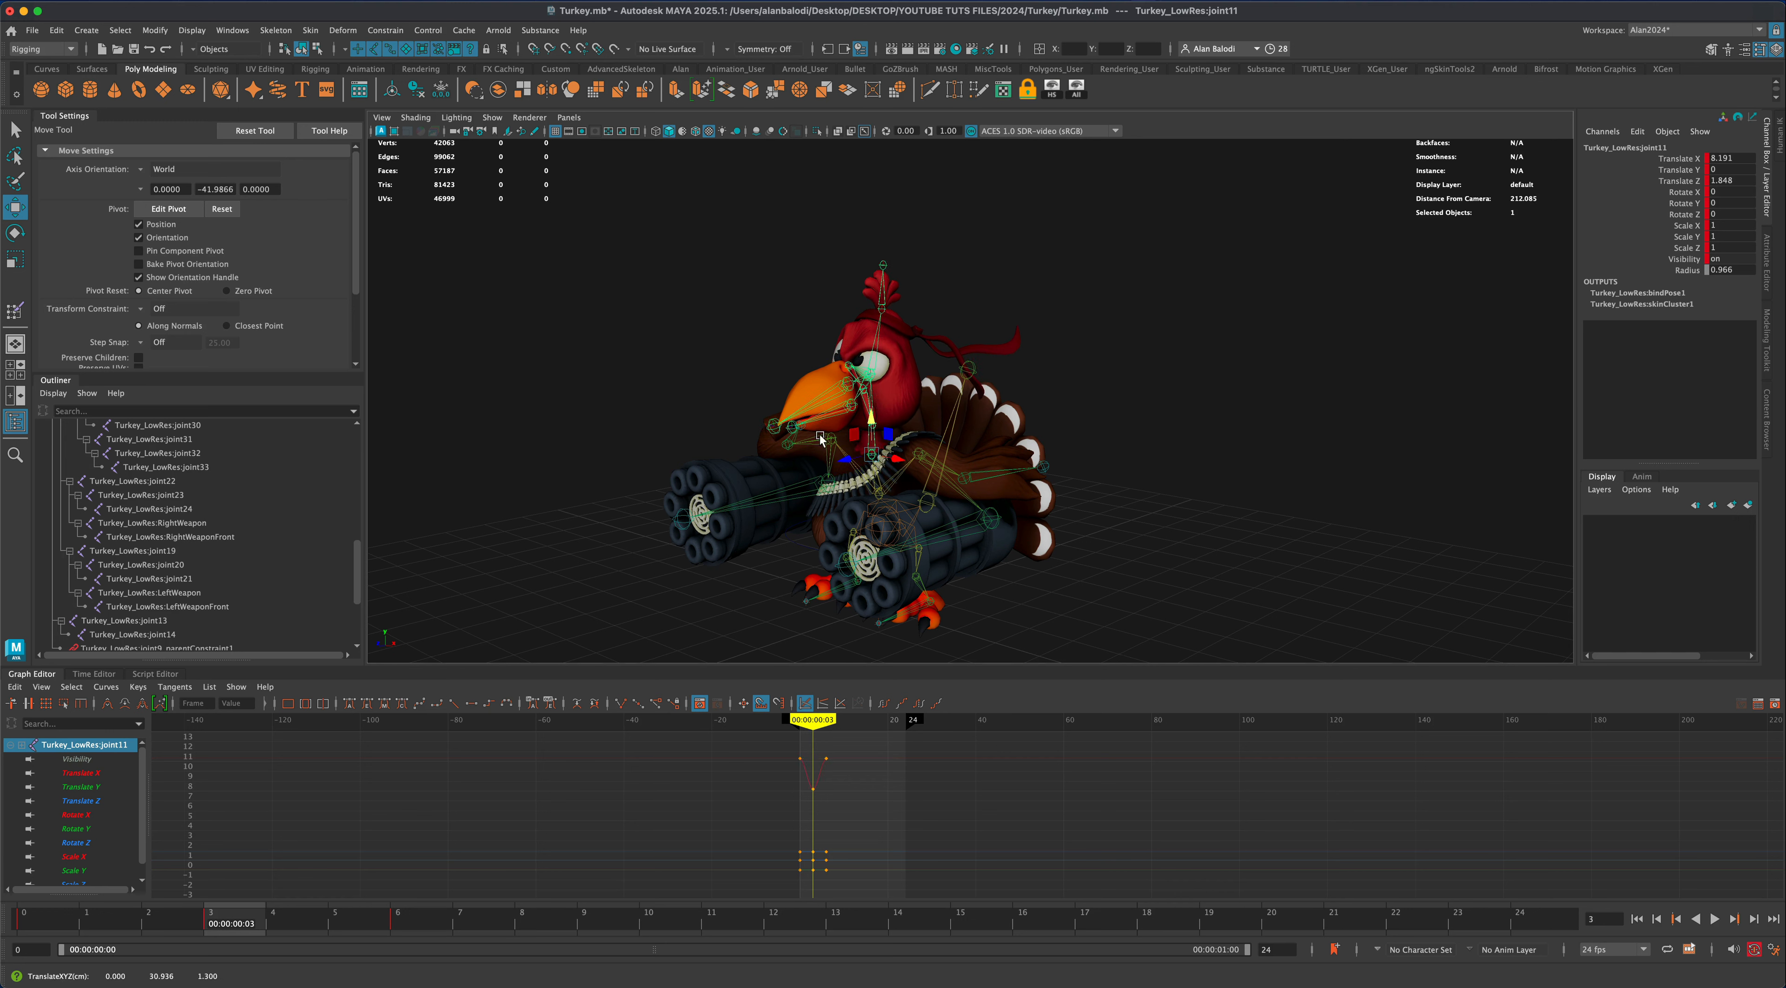
{"action": "left_click_drag", "start_coordinate": [196, 924], "coordinate": [254, 927]}
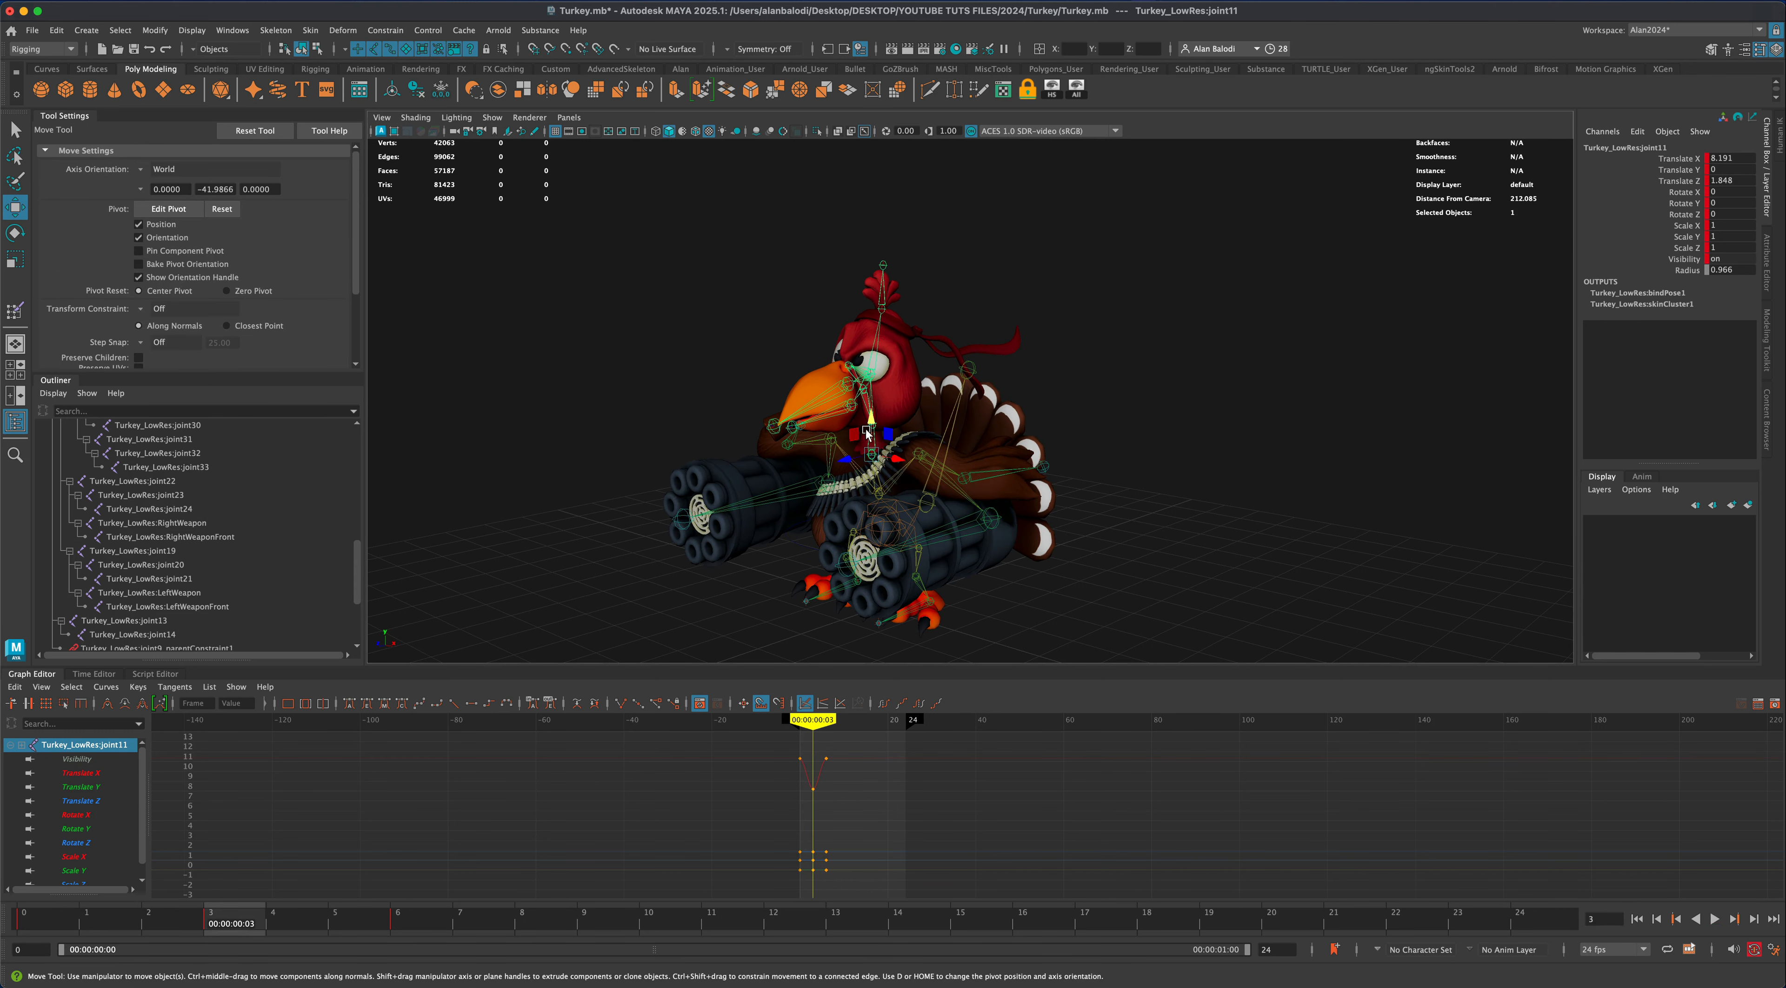
{"action": "left_click_drag", "start_coordinate": [871, 425], "coordinate": [871, 431]}
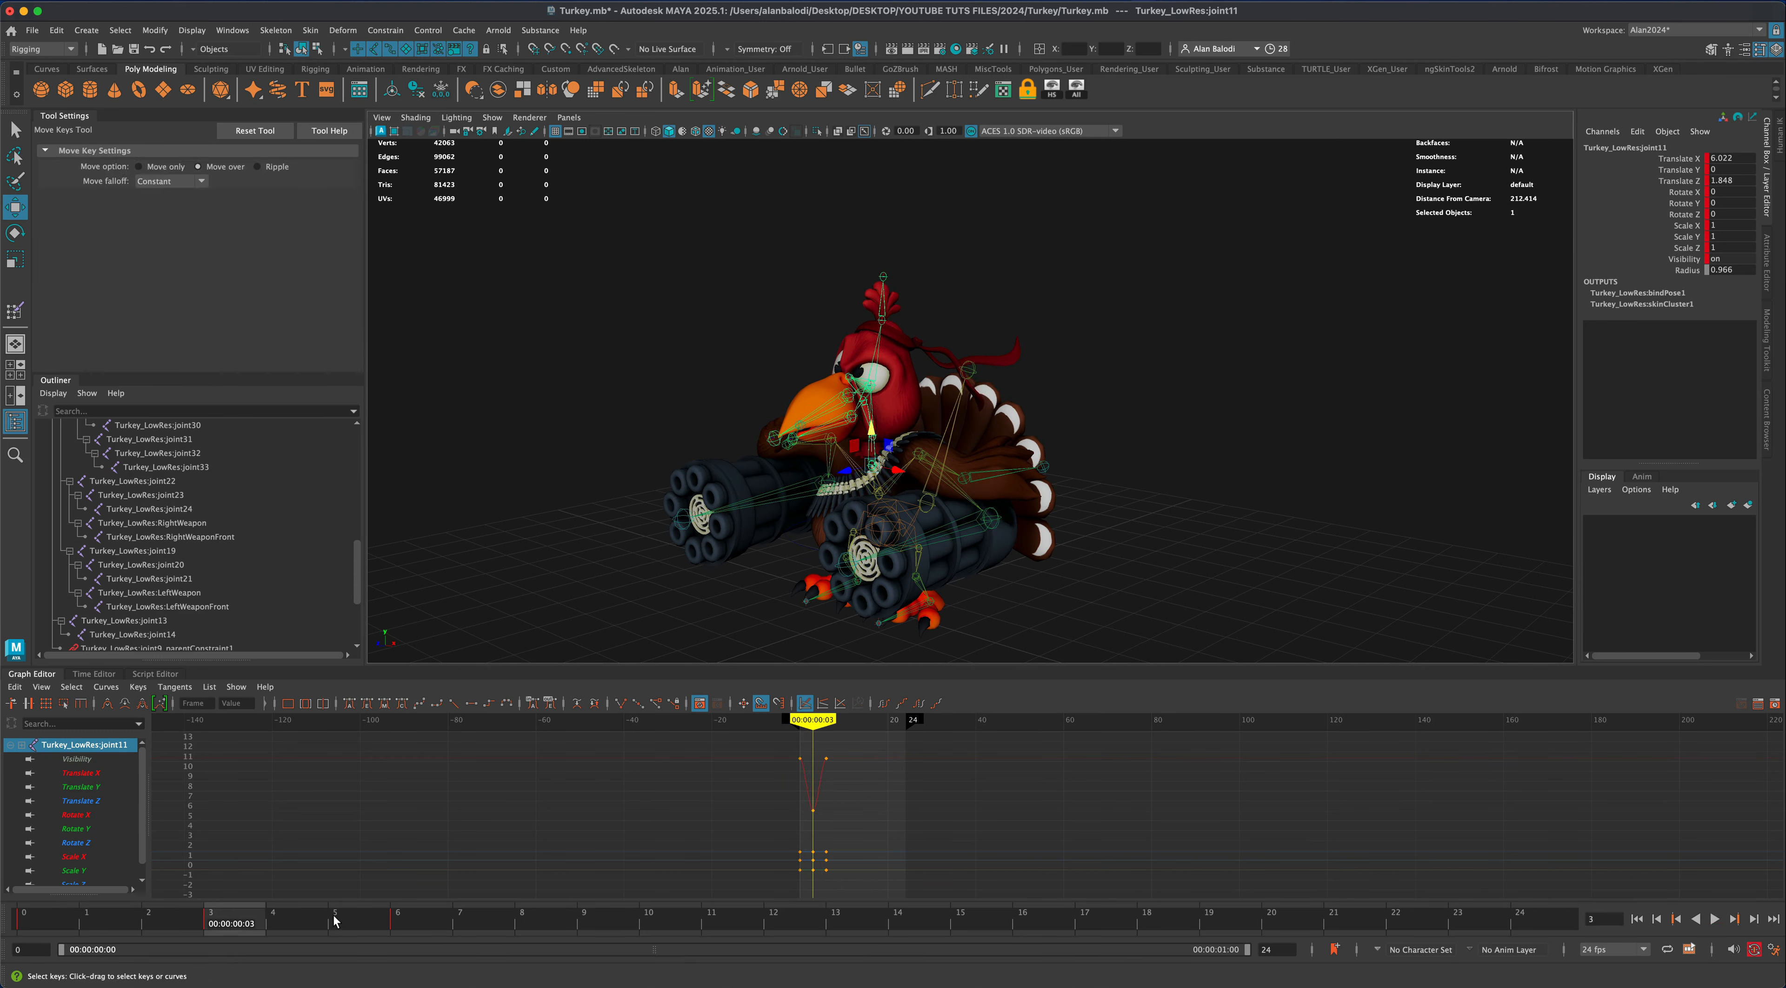
{"action": "mouse_move", "coordinate": [239, 924]}
{"action": "left_mouse_down"}
{"action": "mouse_move", "coordinate": [24, 924]}
{"action": "mouse_move", "coordinate": [216, 913]}
{"action": "left_mouse_up"}
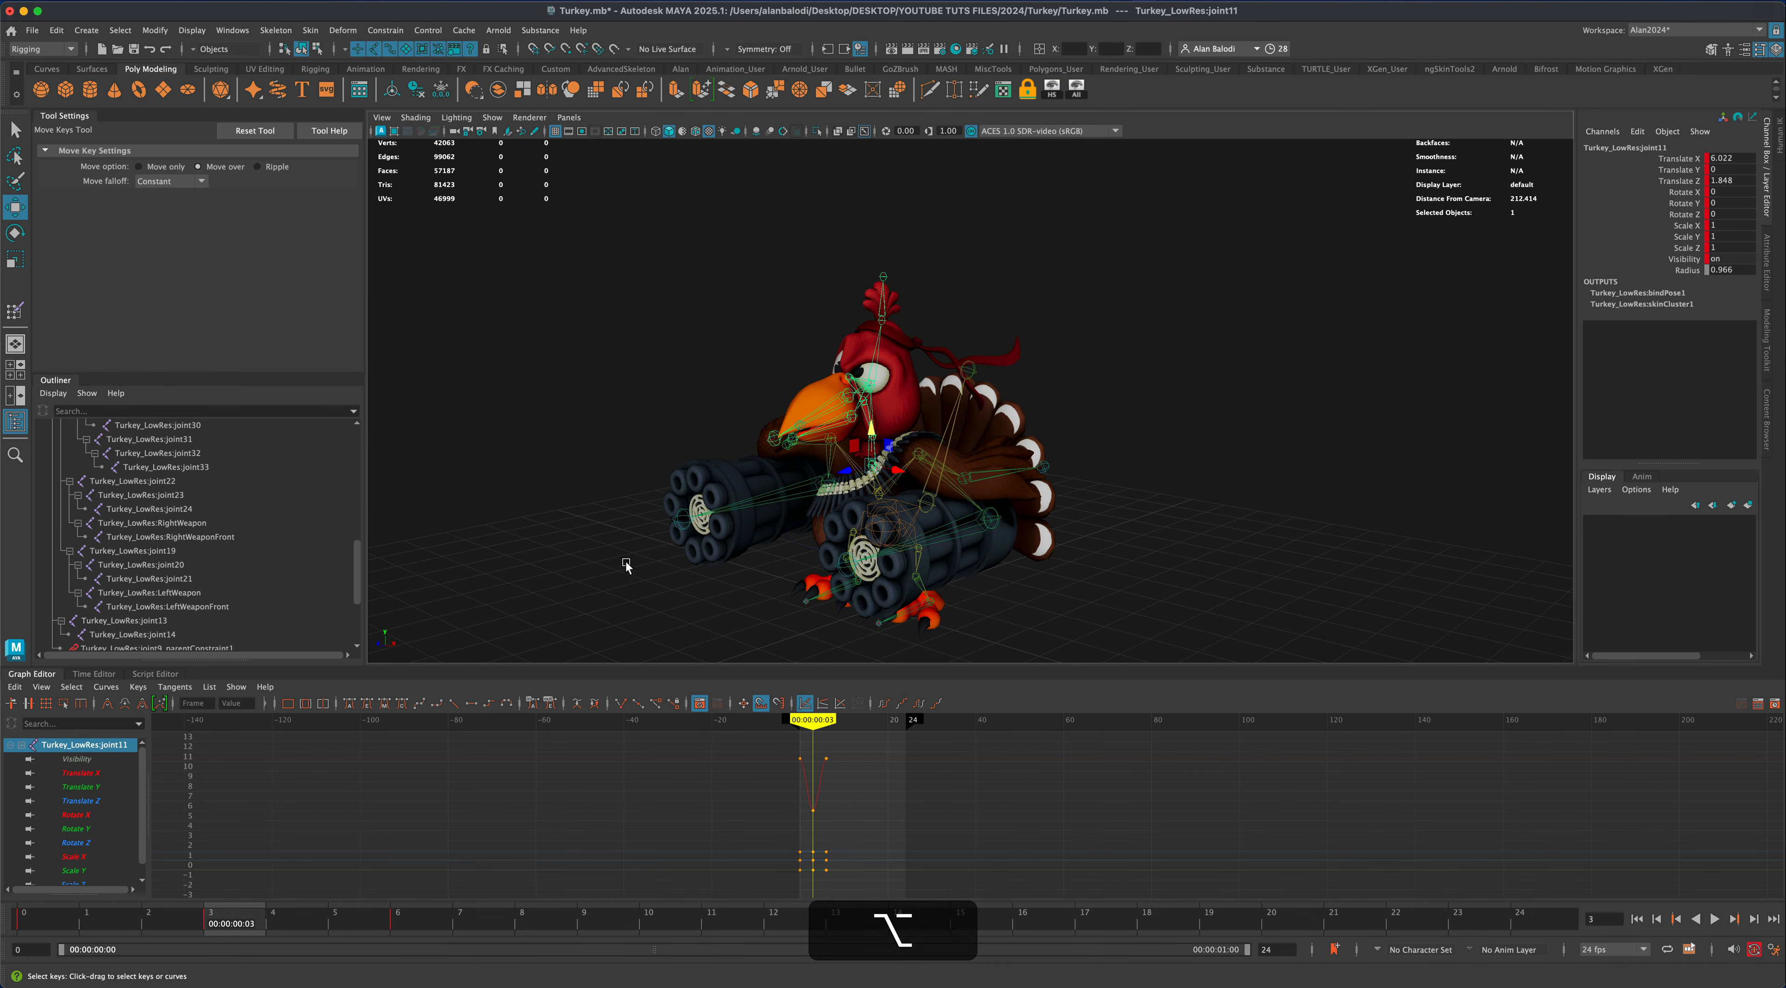
{"action": "left_click_drag", "start_coordinate": [626, 562], "coordinate": [786, 535], "text": "alt"}
{"action": "right_click_drag", "start_coordinate": [787, 534], "coordinate": [789, 477], "text": "alt"}
{"action": "left_click_drag", "start_coordinate": [790, 477], "coordinate": [850, 440], "text": "alt"}
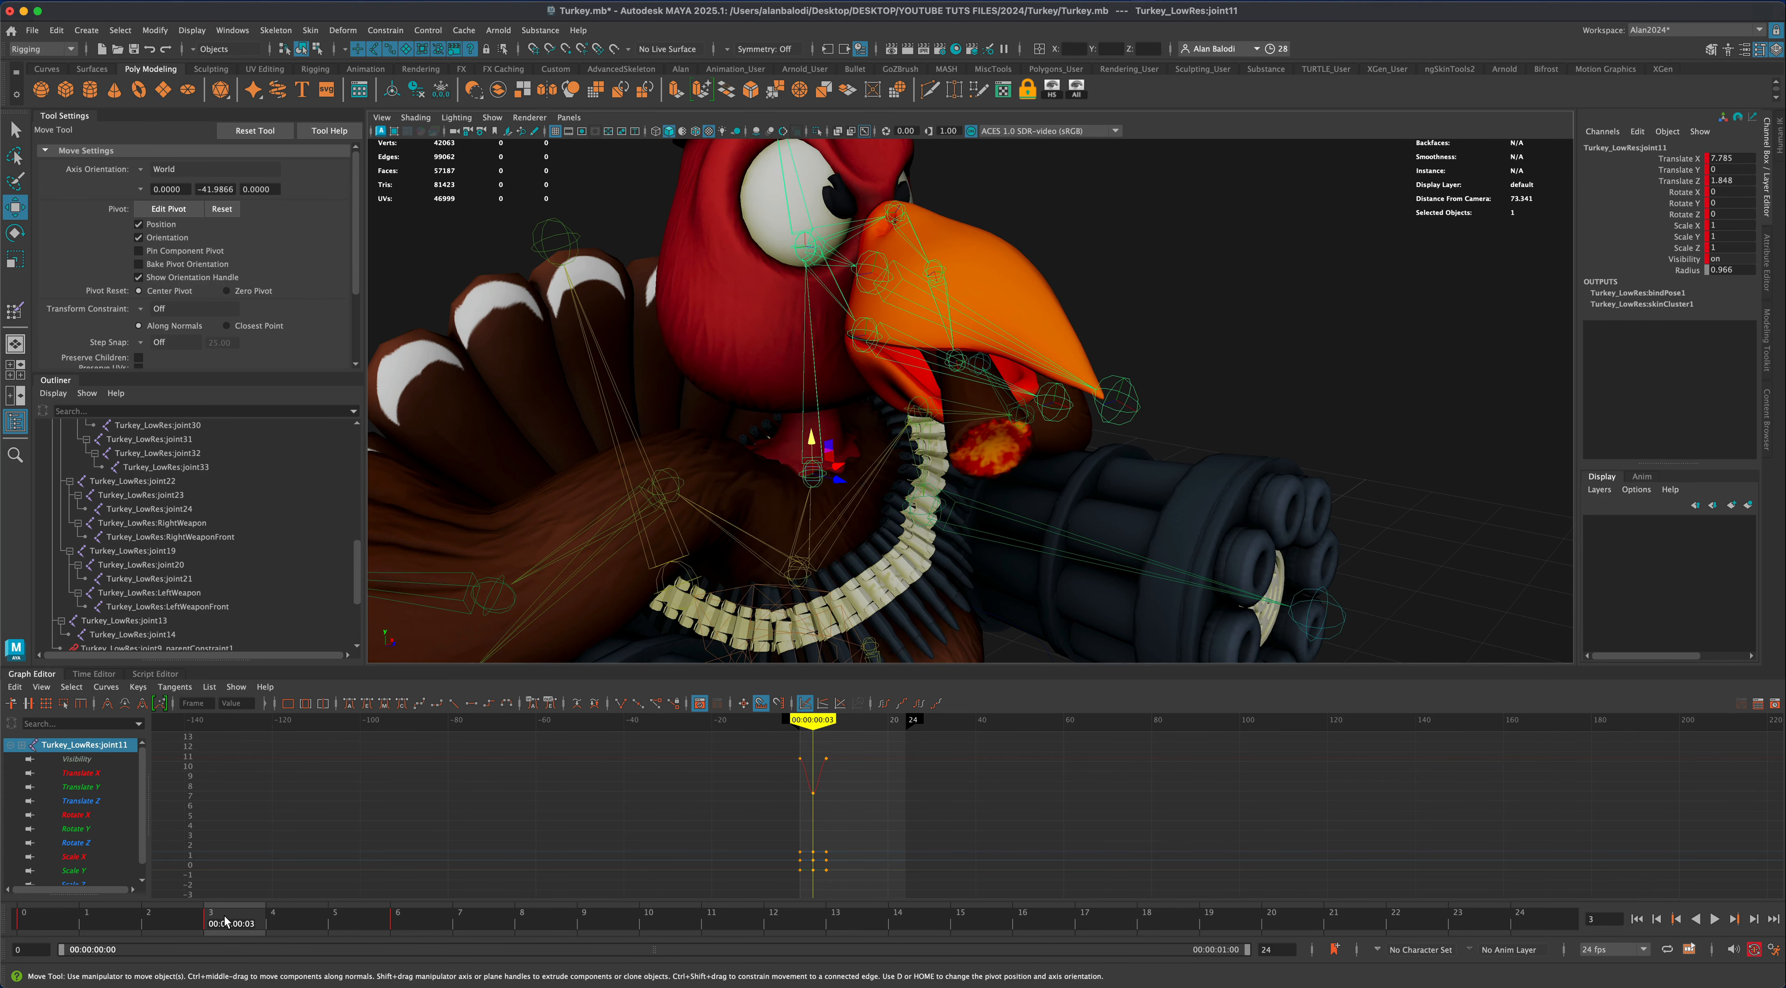
At frame 0, move the neck-base joint up to a Translate X of about 13.7
{"action": "left_click_drag", "start_coordinate": [226, 920], "coordinate": [1, 904]}
{"action": "scroll", "coordinate": [972, 476], "scroll_direction": "down", "scroll_amount": 5}
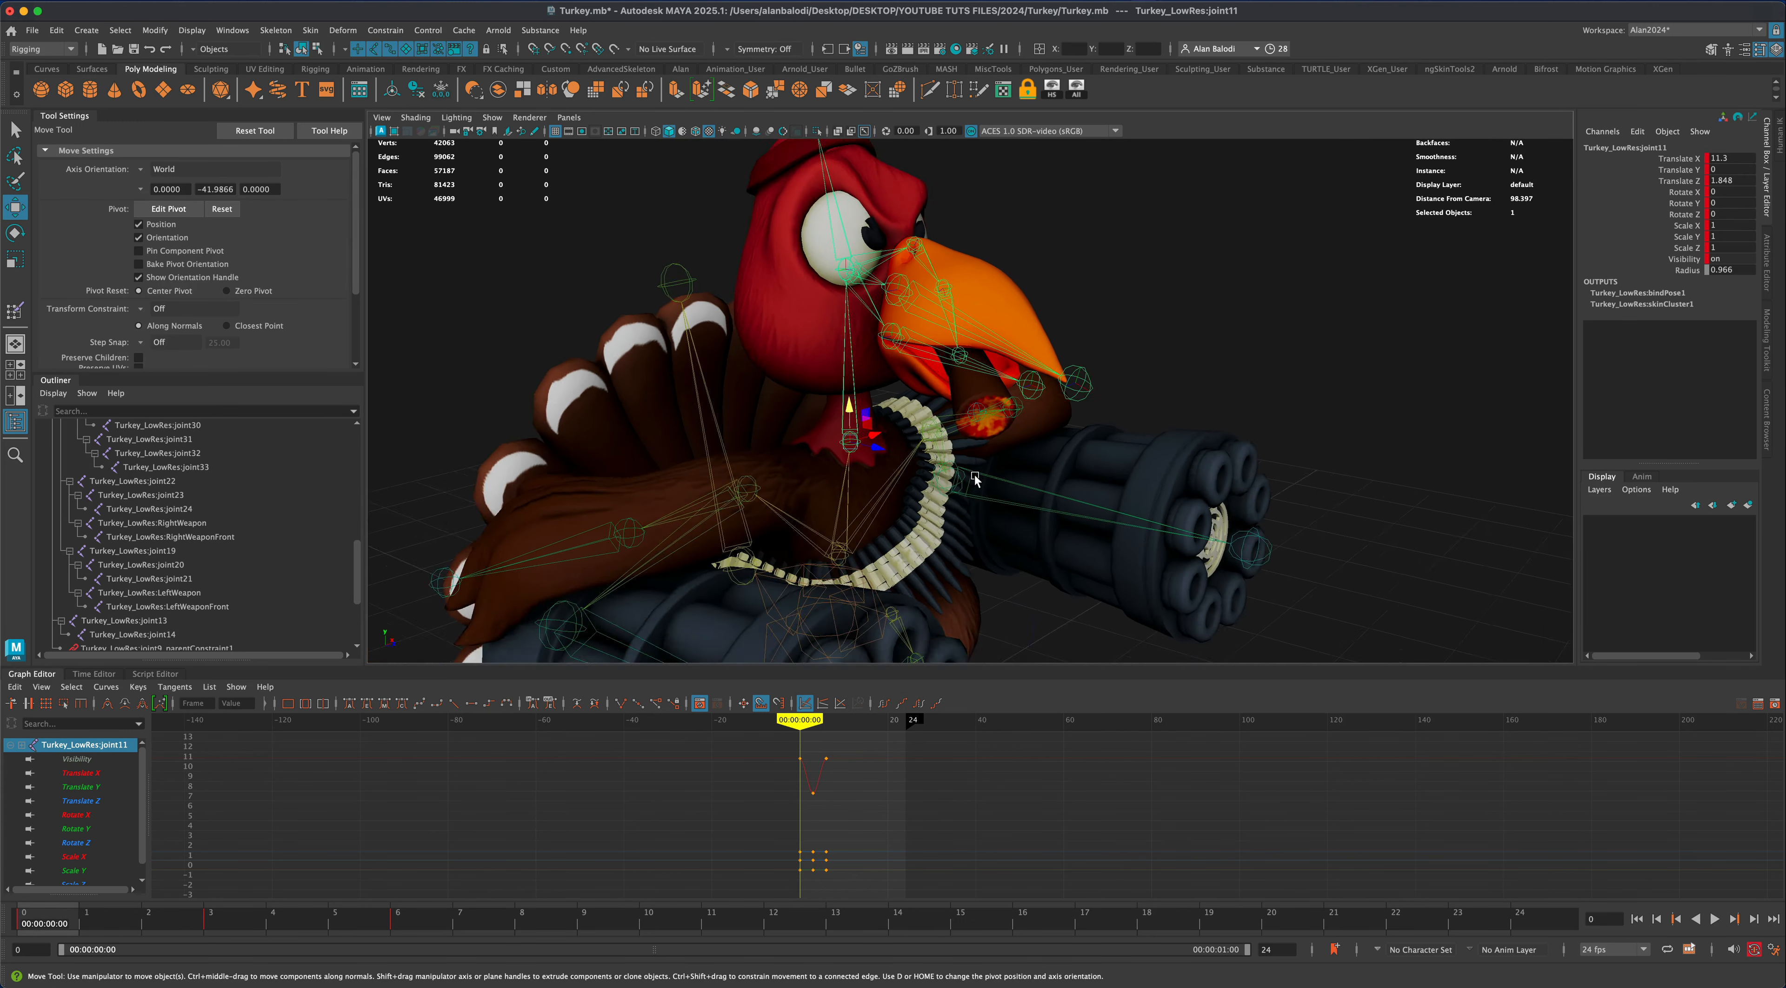
{"action": "left_click_drag", "start_coordinate": [972, 476], "coordinate": [964, 476], "text": "alt"}
{"action": "left_click_drag", "start_coordinate": [881, 403], "coordinate": [884, 380]}
{"action": "scroll", "coordinate": [874, 543], "scroll_direction": "down", "scroll_amount": 5}
{"action": "left_click_drag", "start_coordinate": [999, 510], "coordinate": [861, 501], "text": "alt"}
{"action": "middle_click_drag", "start_coordinate": [808, 519], "coordinate": [795, 547], "text": "alt"}
{"action": "left_click_drag", "start_coordinate": [796, 547], "coordinate": [818, 549], "text": "alt"}
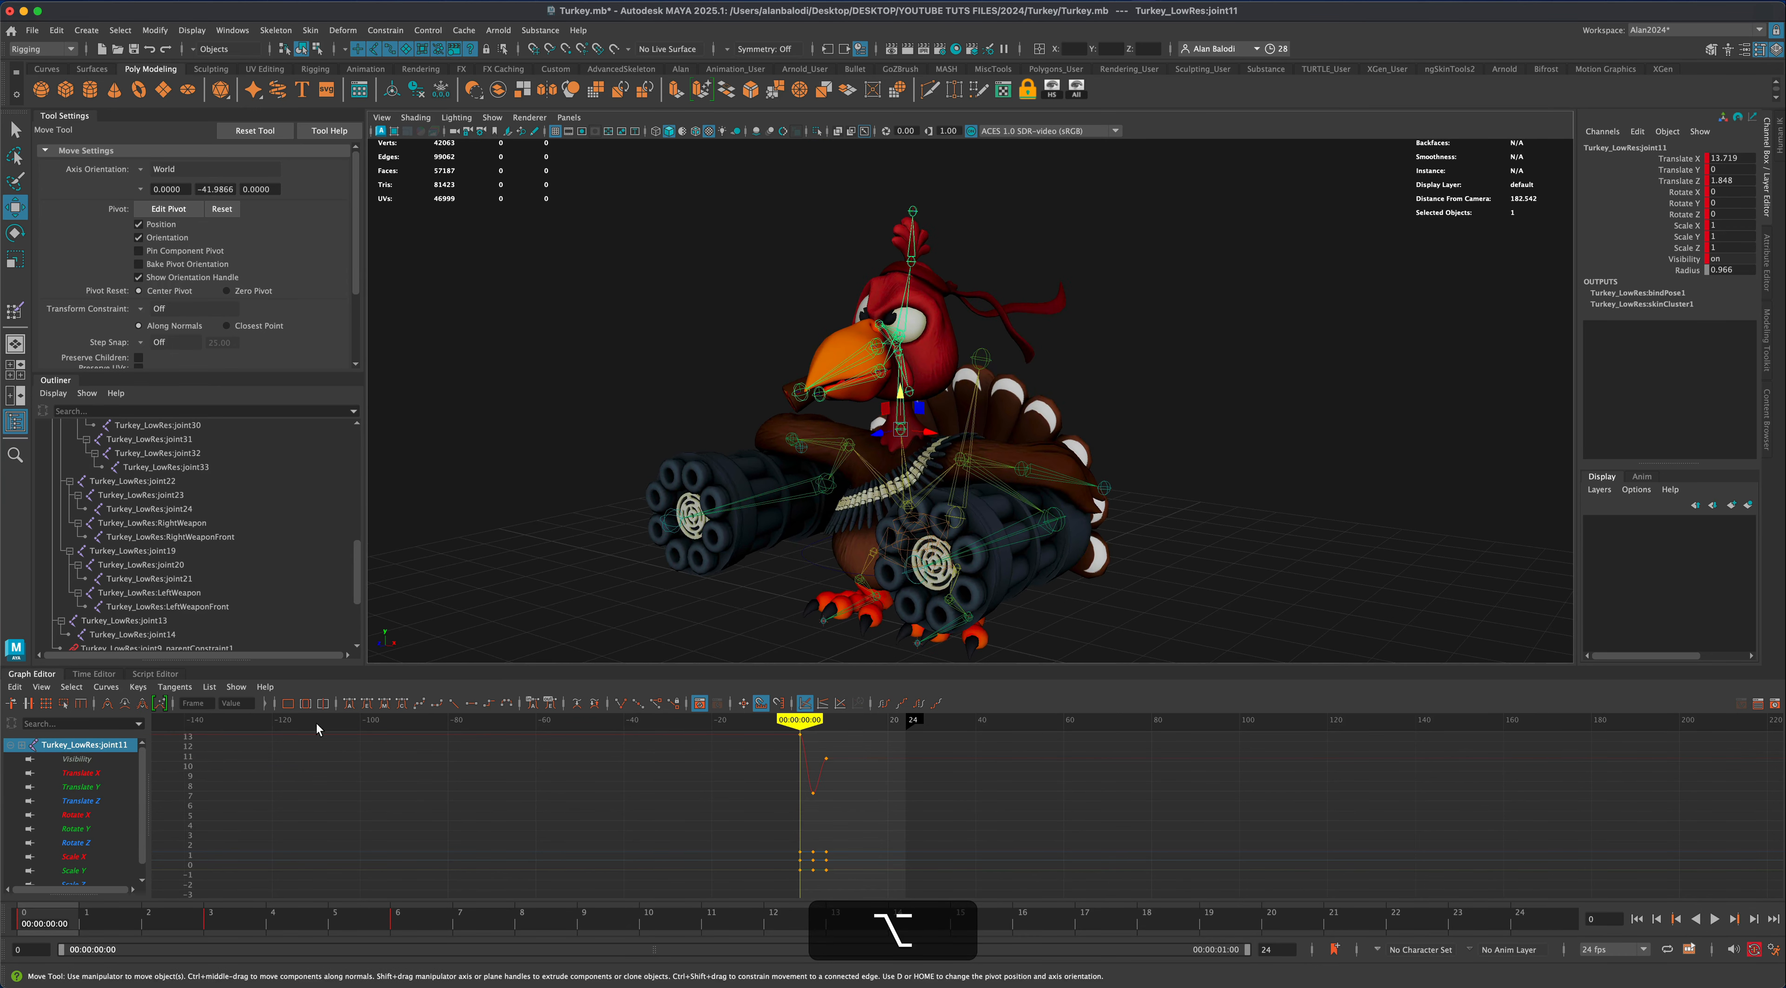
Copy the neck joint's key from frame 0, paste it at frame 6, and scrub through the motion
{"action": "right_click", "coordinate": [58, 916]}
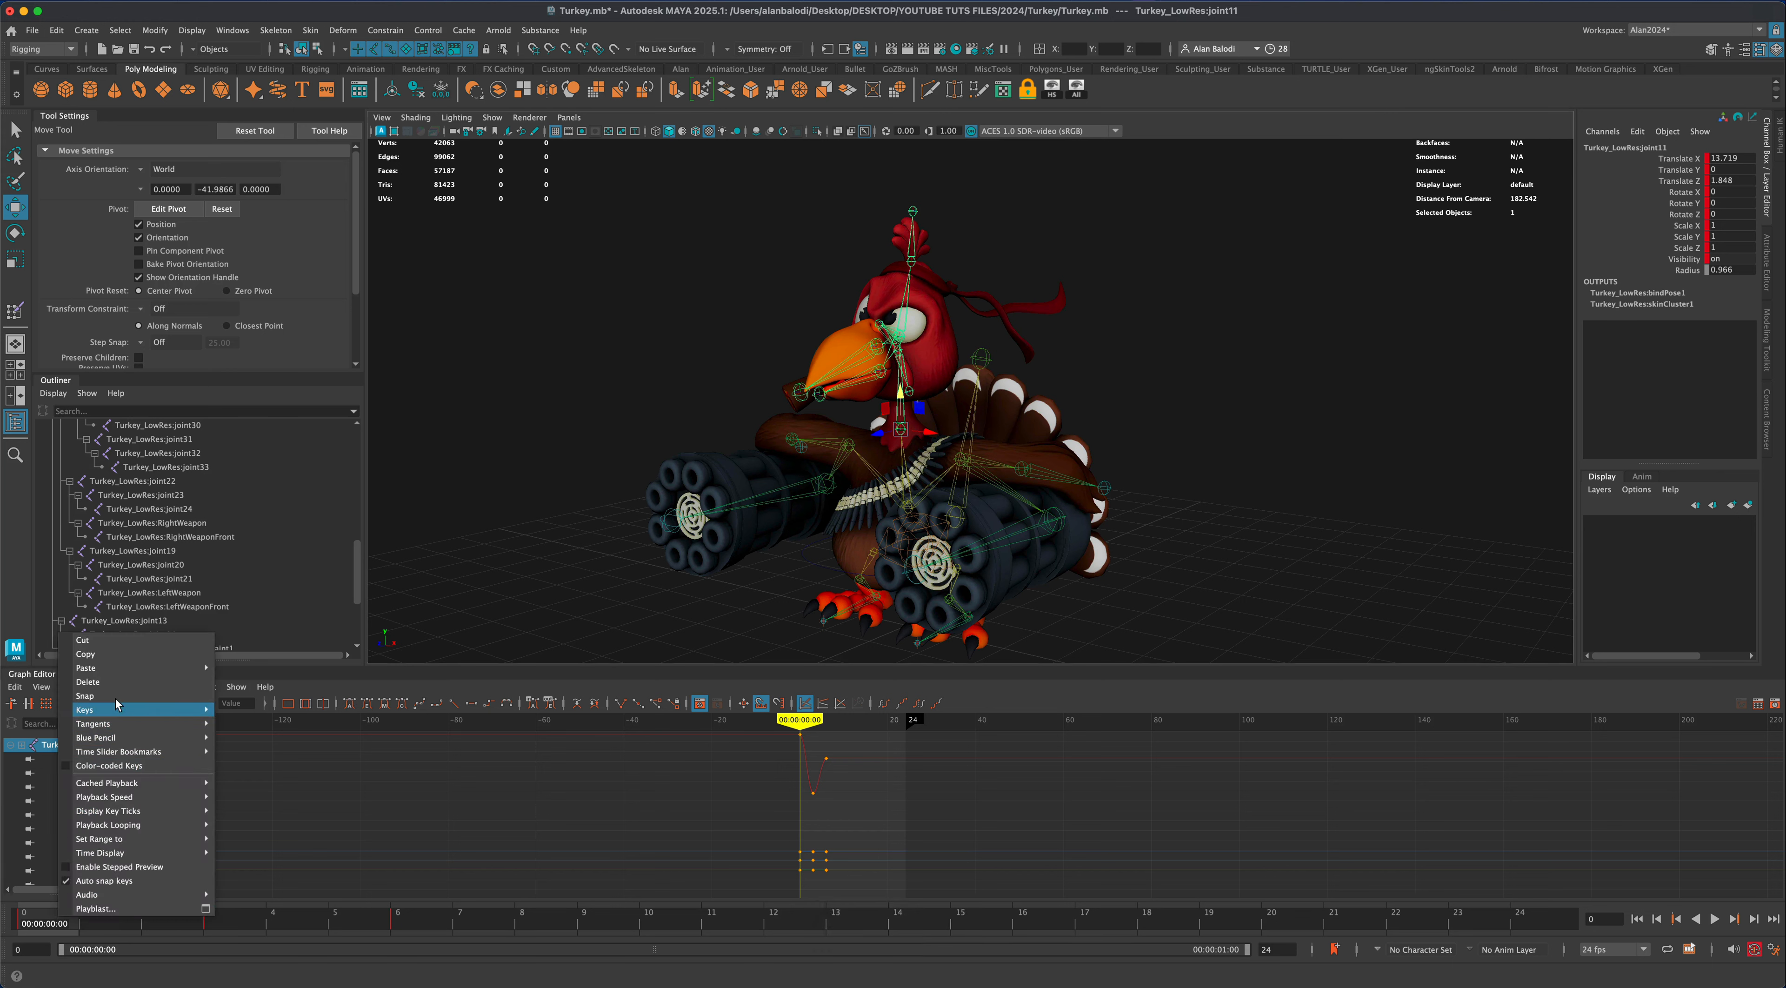
{"action": "left_click", "coordinate": [119, 656]}
{"action": "left_click", "coordinate": [423, 921]}
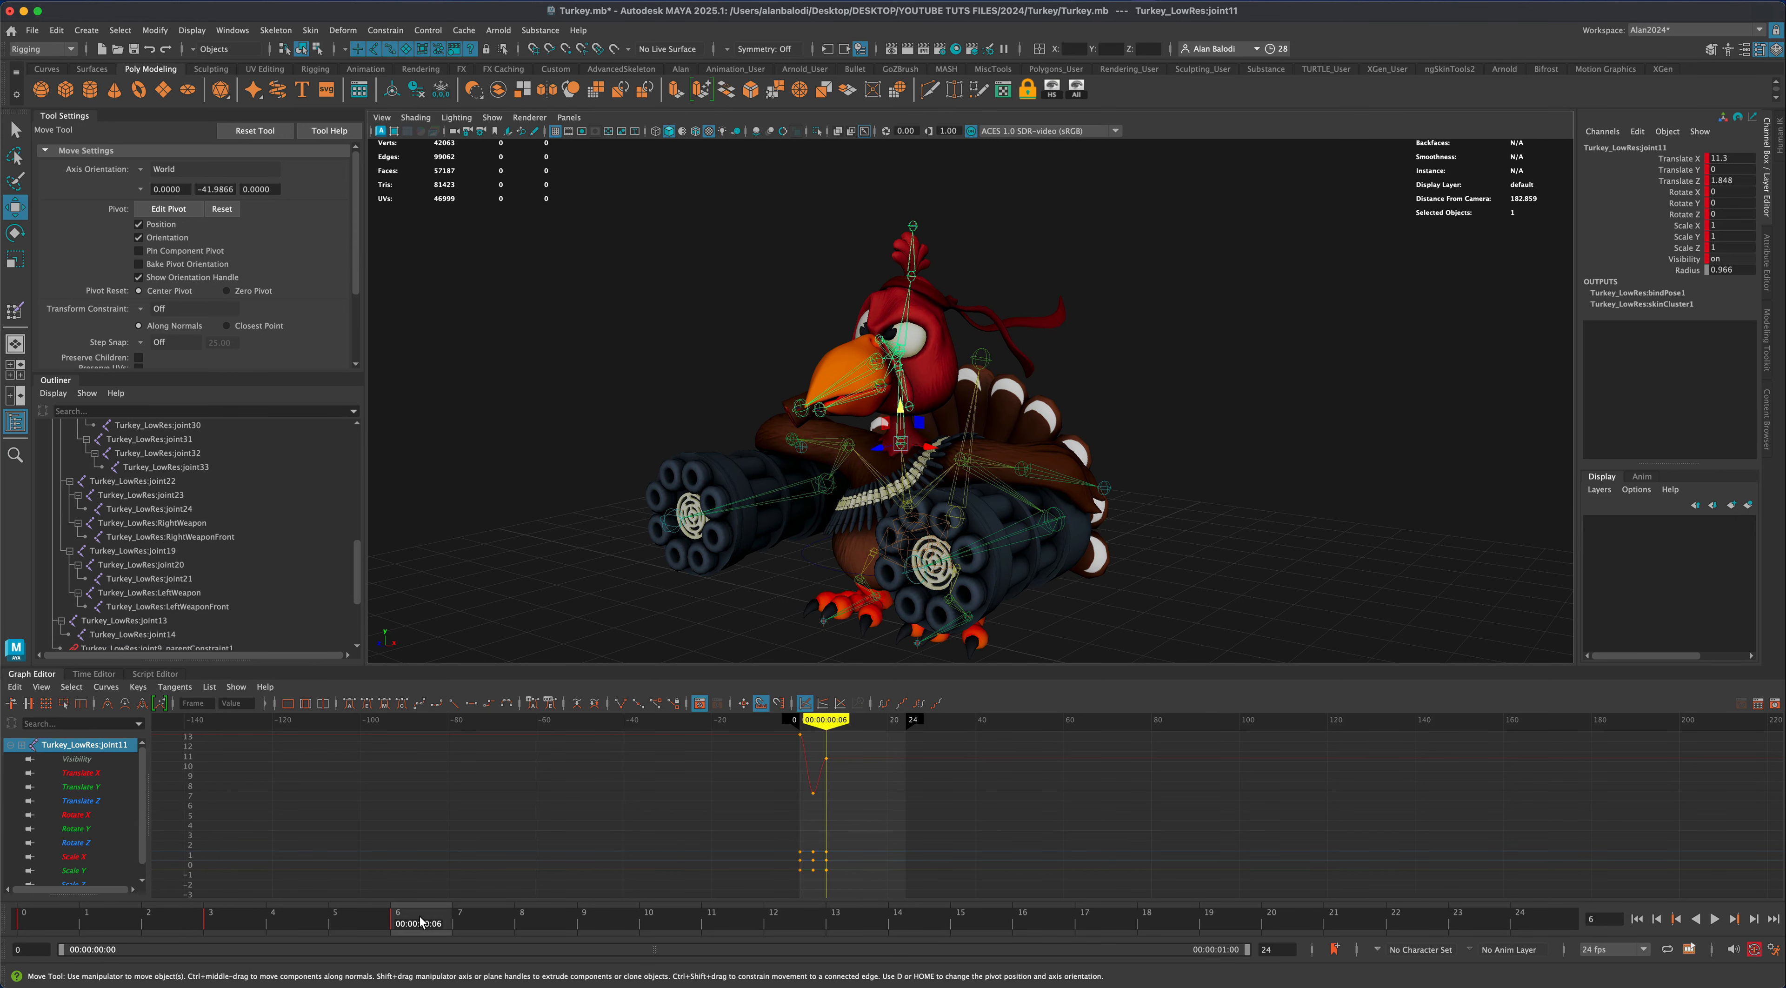
{"action": "right_click", "coordinate": [421, 921]}
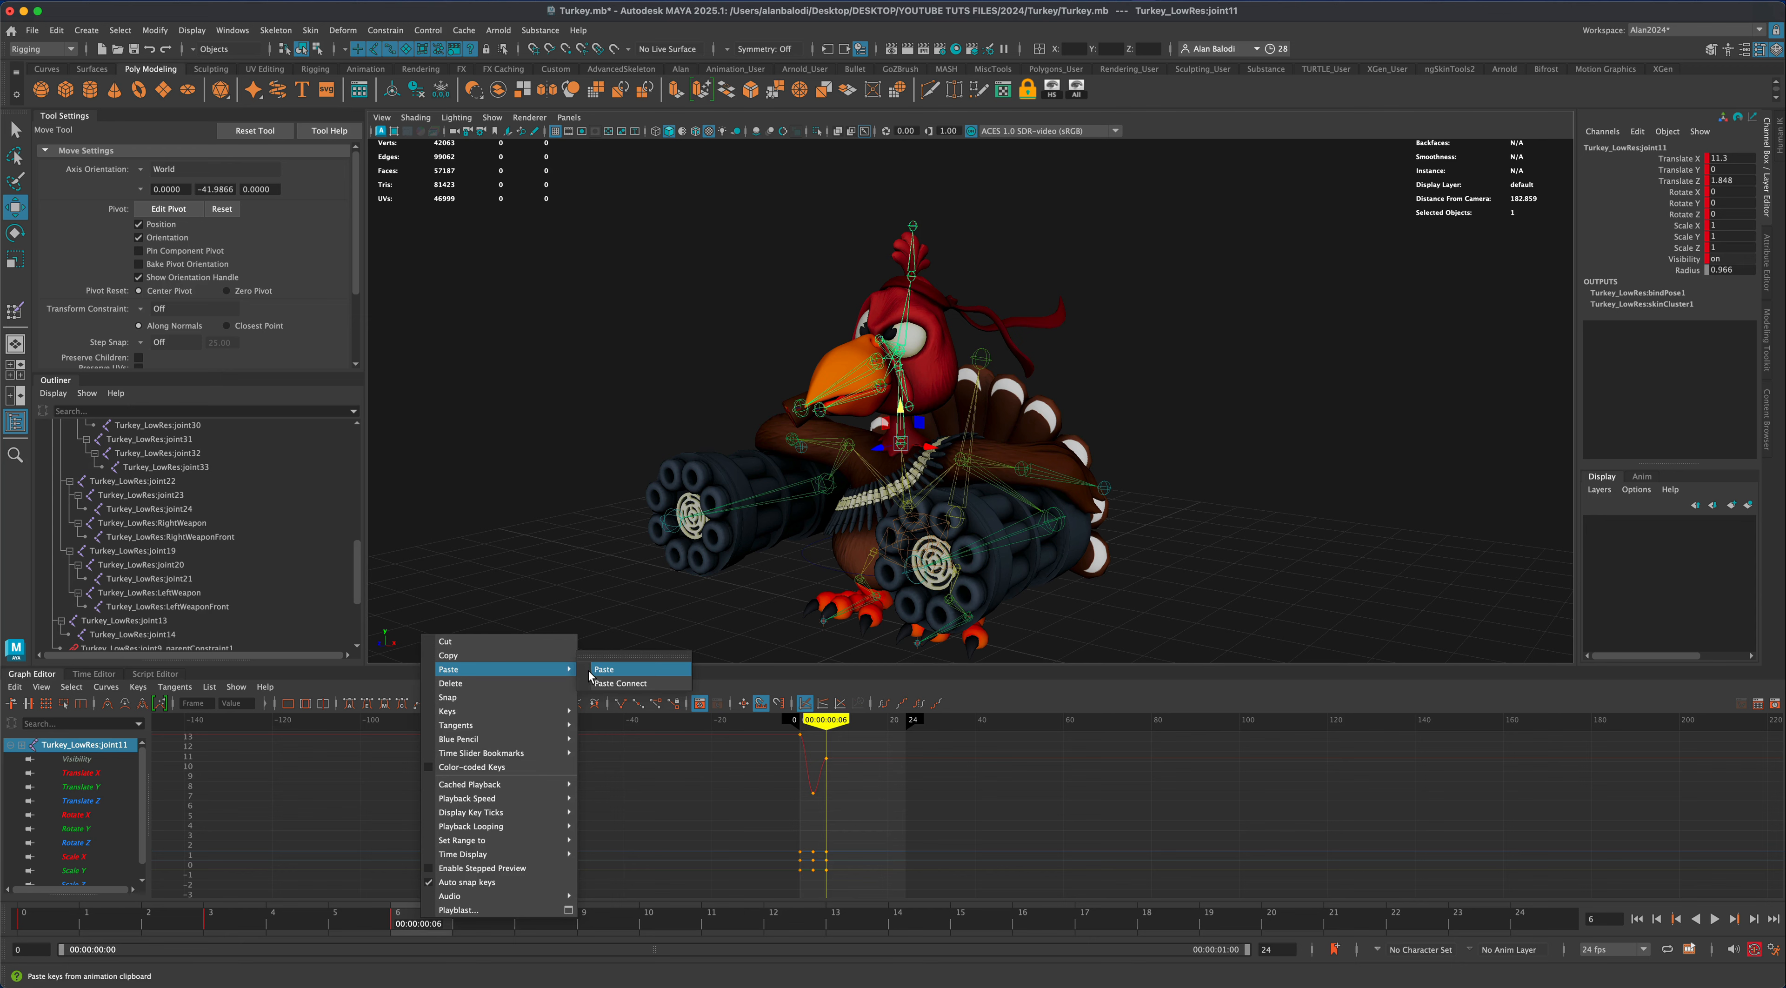
{"action": "left_click", "coordinate": [590, 672]}
{"action": "mouse_move", "coordinate": [419, 925]}
{"action": "left_mouse_down"}
{"action": "mouse_move", "coordinate": [28, 929]}
{"action": "mouse_move", "coordinate": [291, 930]}
{"action": "mouse_move", "coordinate": [62, 945]}
{"action": "mouse_move", "coordinate": [277, 925]}
{"action": "mouse_move", "coordinate": [27, 924]}
{"action": "left_mouse_up"}
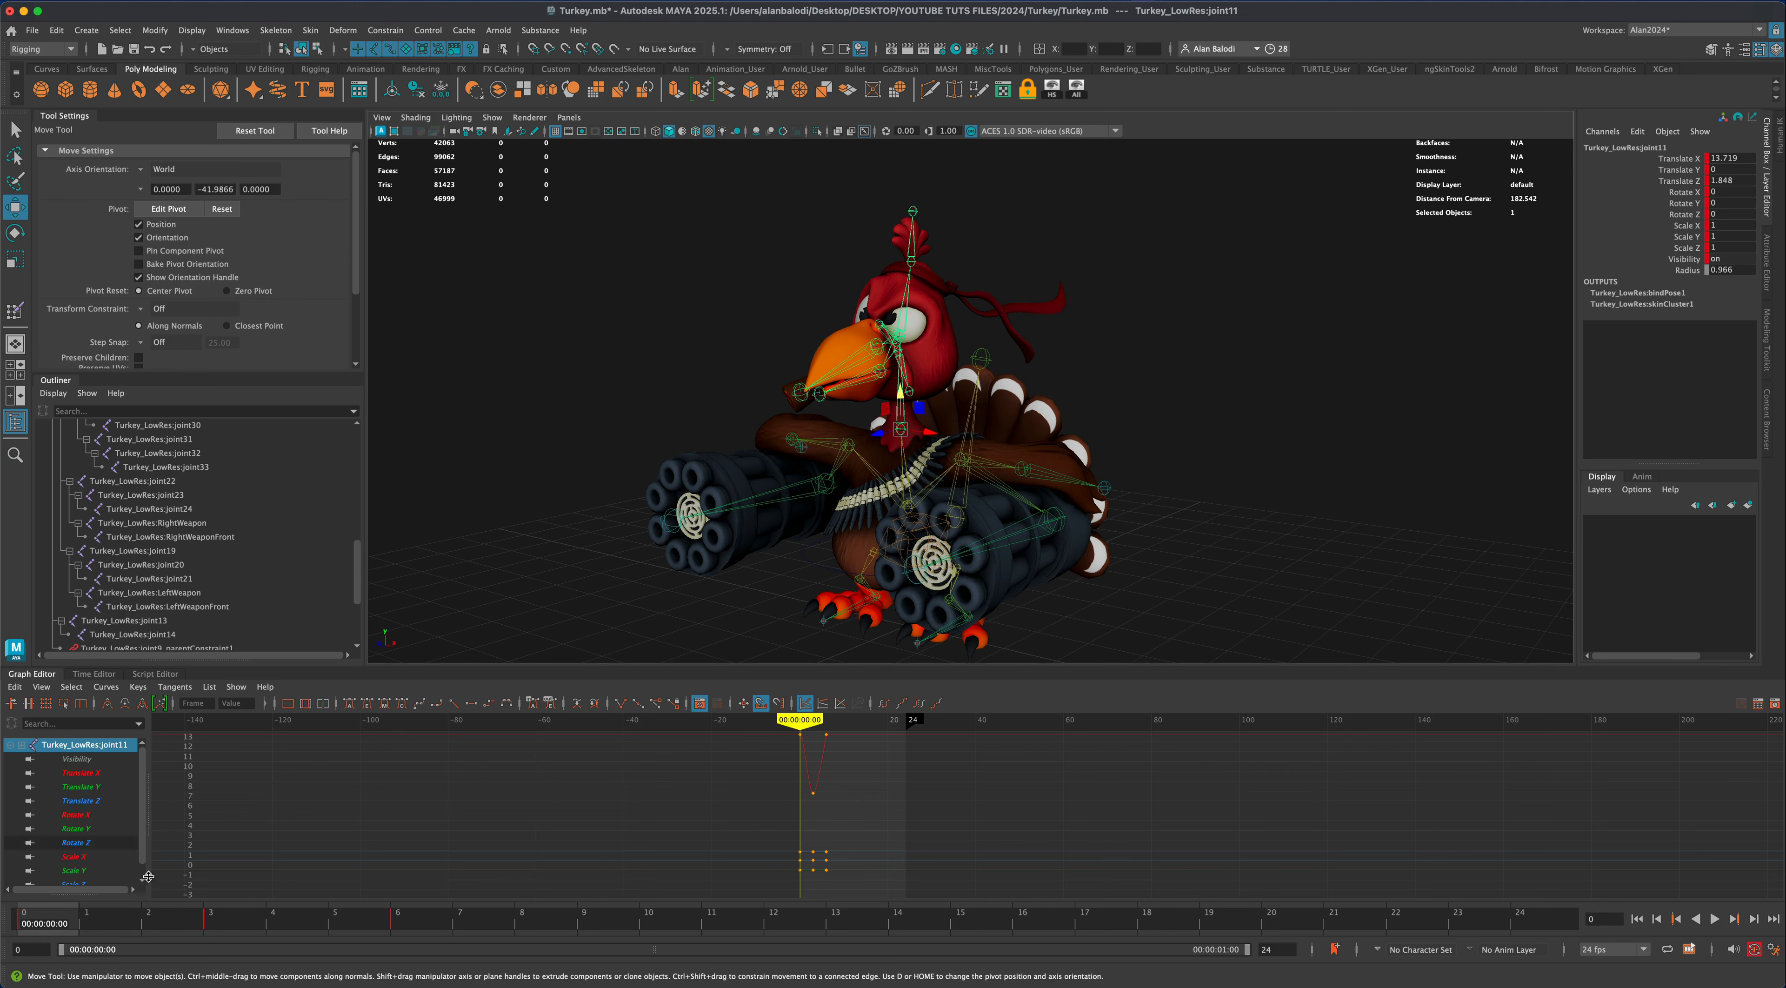
Set all of the neck joint's animation curves to cycle after their last key and play the loop
{"action": "mouse_move", "coordinate": [658, 842]}
{"action": "middle_mouse_down", "text": "alt"}
{"action": "mouse_move", "coordinate": [642, 790]}
{"action": "mouse_move", "coordinate": [644, 839]}
{"action": "middle_mouse_up", "text": "alt"}
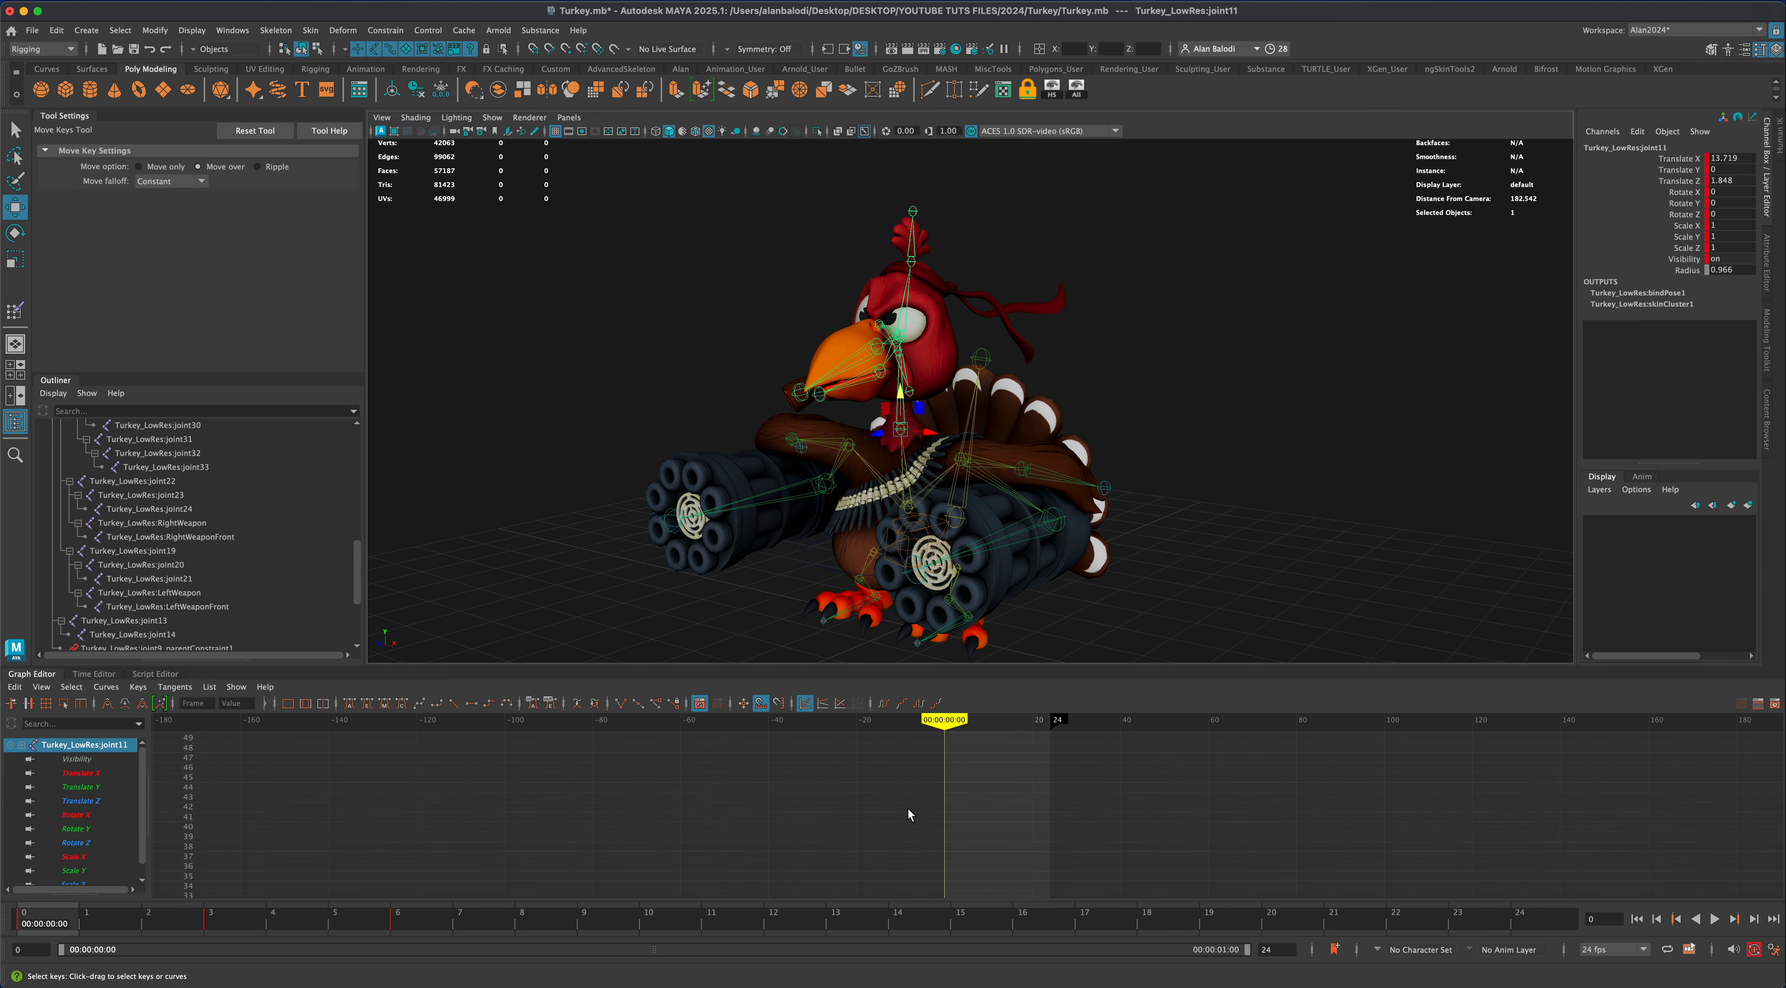
{"action": "key", "text": "f"}
{"action": "key", "text": "f"}
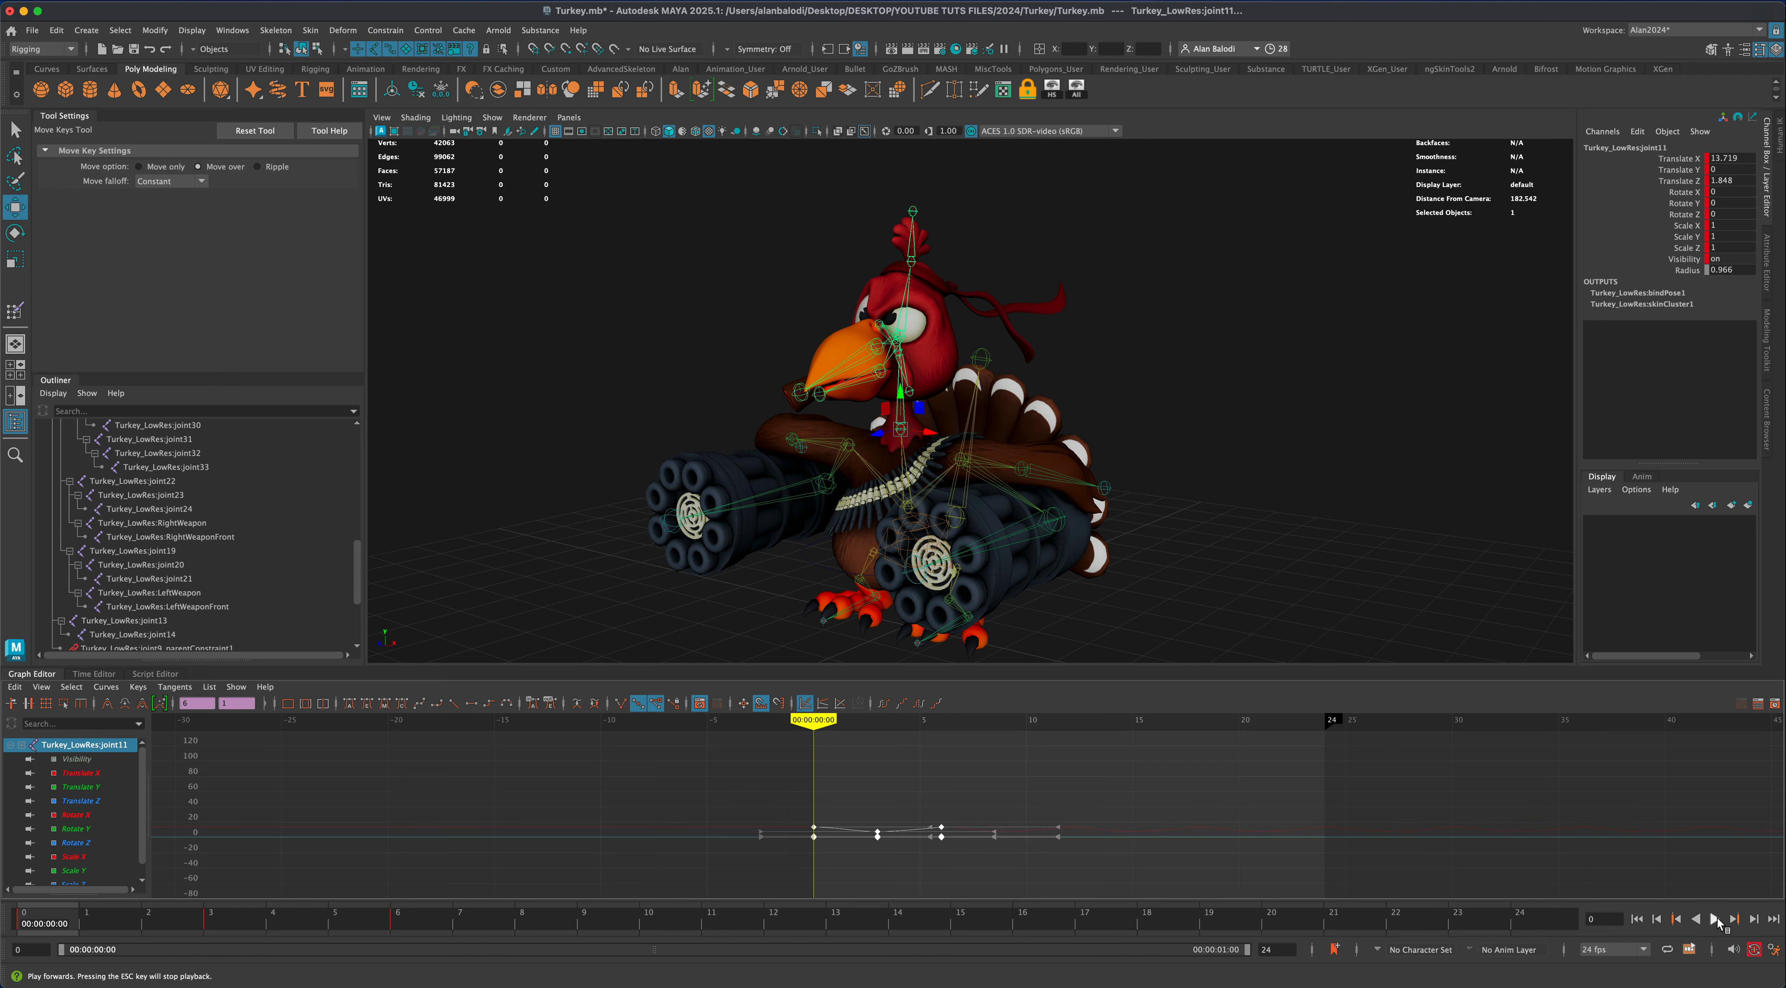
{"action": "left_click", "coordinate": [1715, 919]}
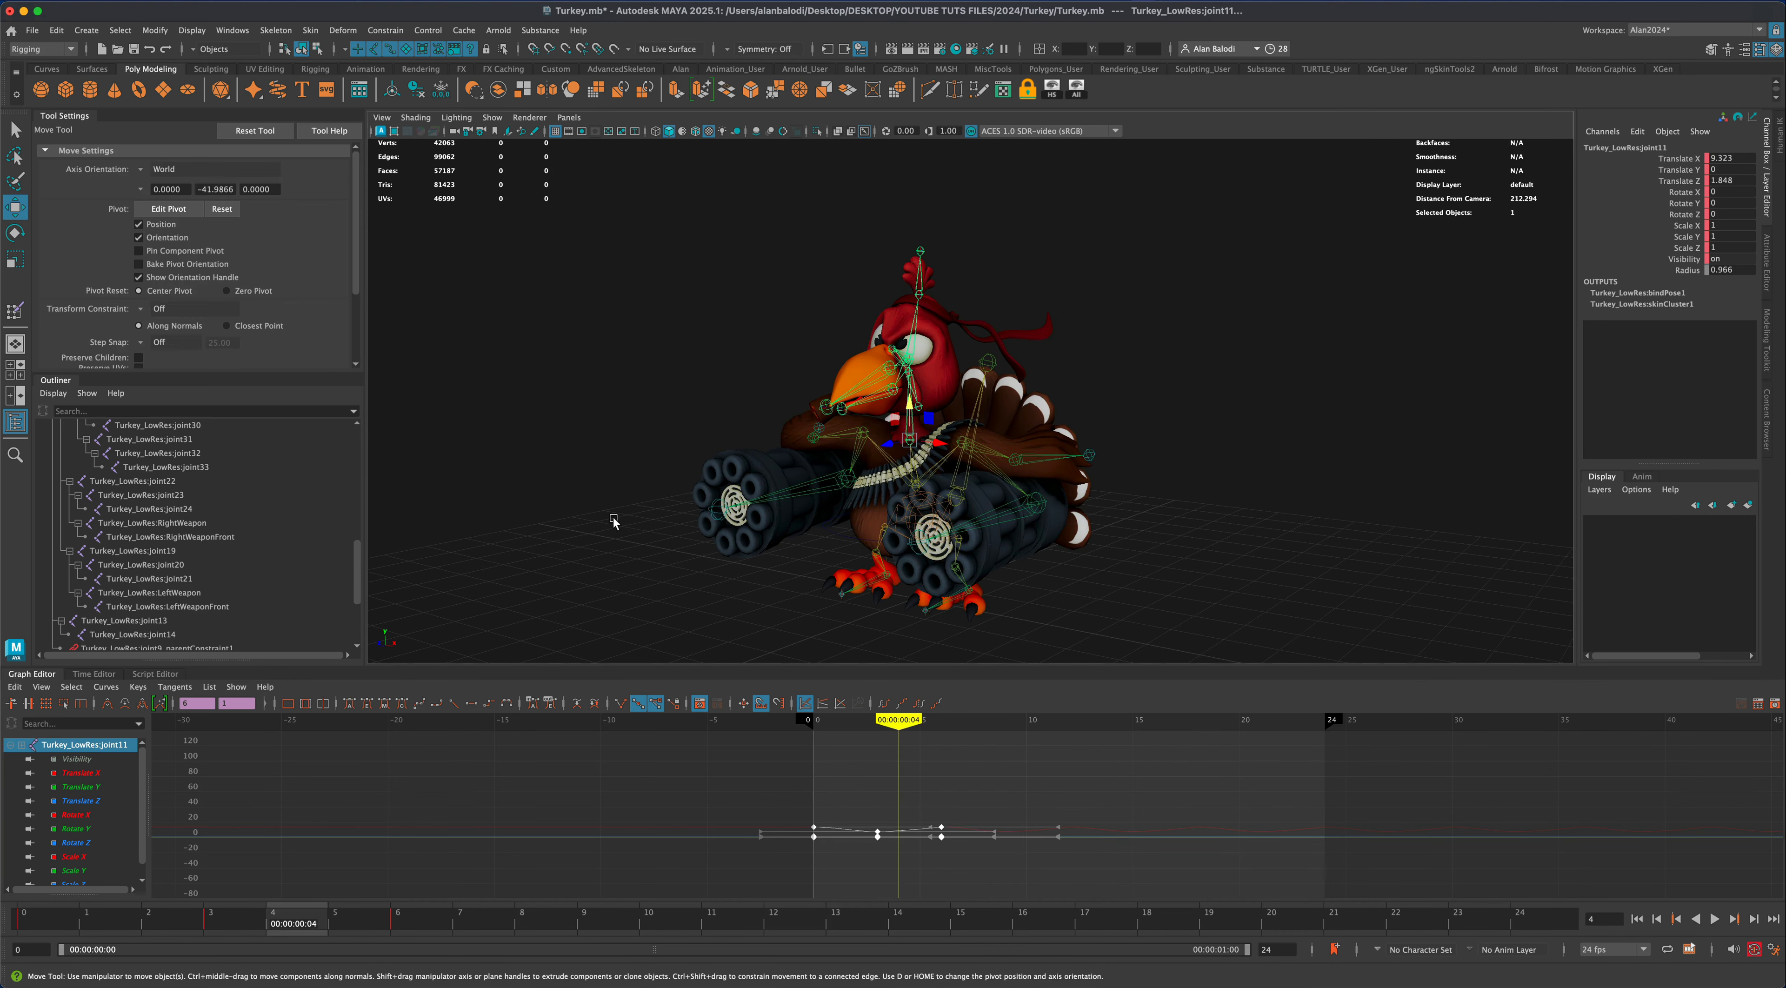
{"action": "left_click_drag", "start_coordinate": [613, 519], "coordinate": [915, 484], "text": "alt"}
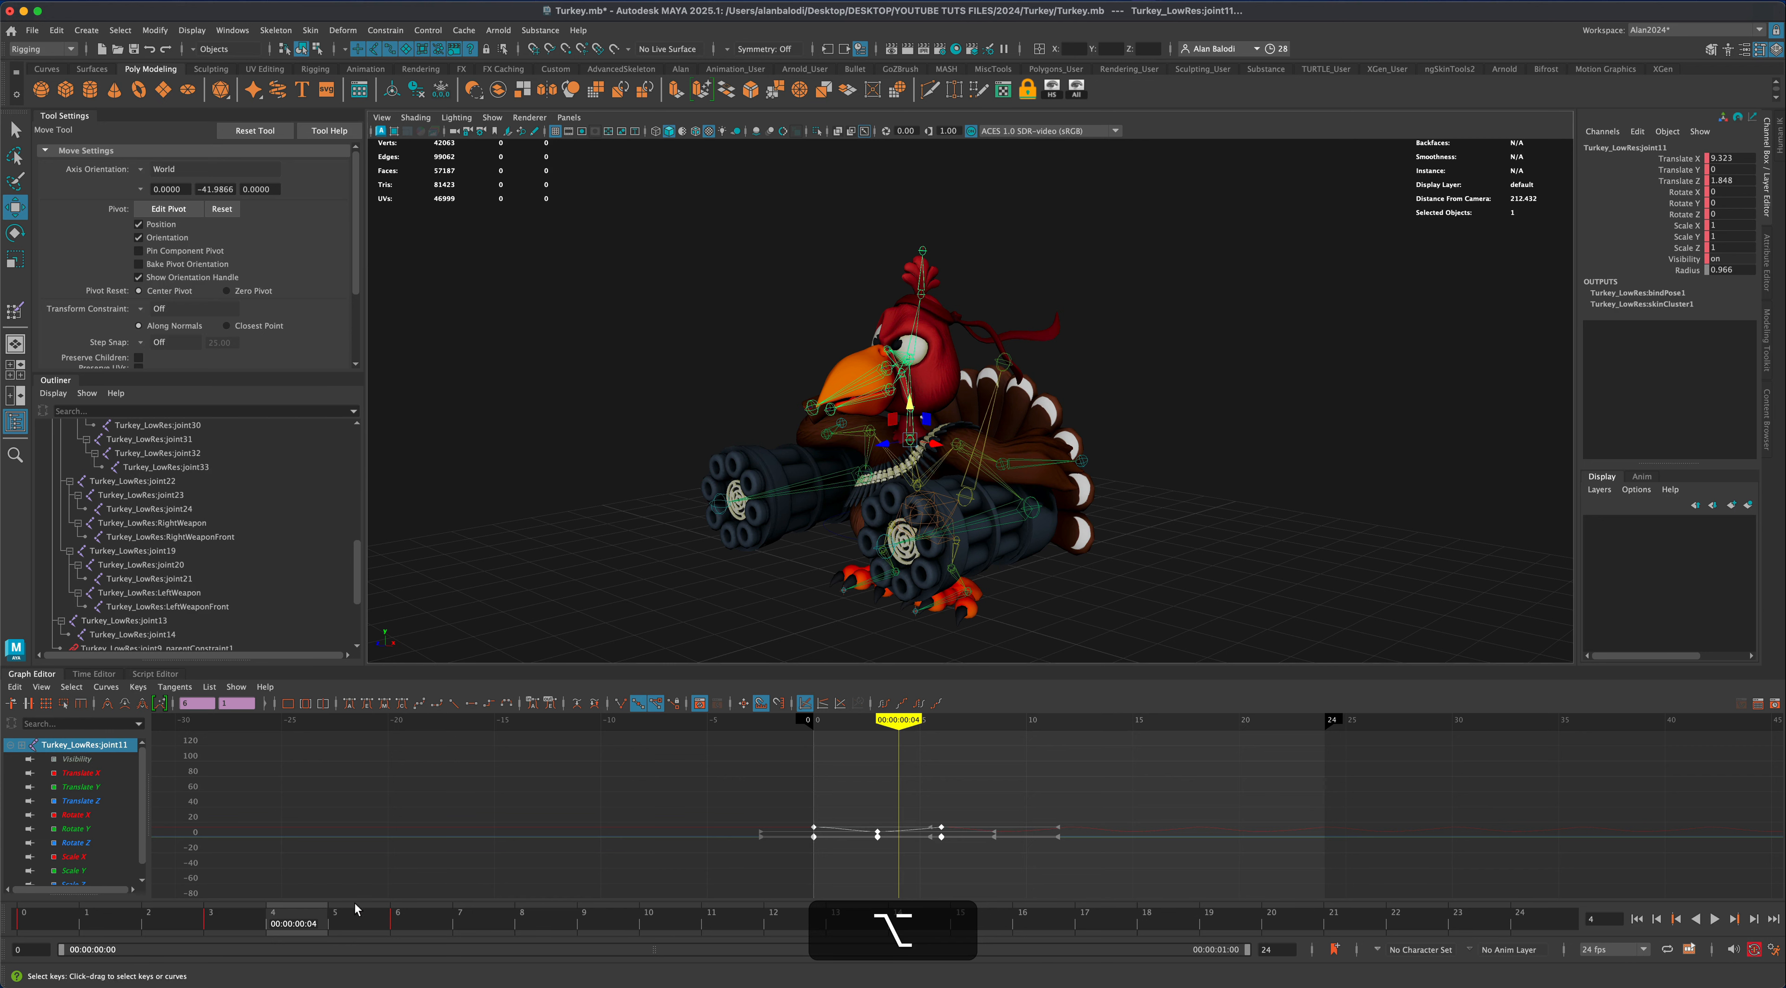
At frame 3, tilt the neck joint forward to about -17.4 in Rotate Y and play the animation
{"action": "mouse_move", "coordinate": [283, 920]}
{"action": "left_mouse_down"}
{"action": "mouse_move", "coordinate": [68, 911]}
{"action": "mouse_move", "coordinate": [206, 910]}
{"action": "left_mouse_up"}
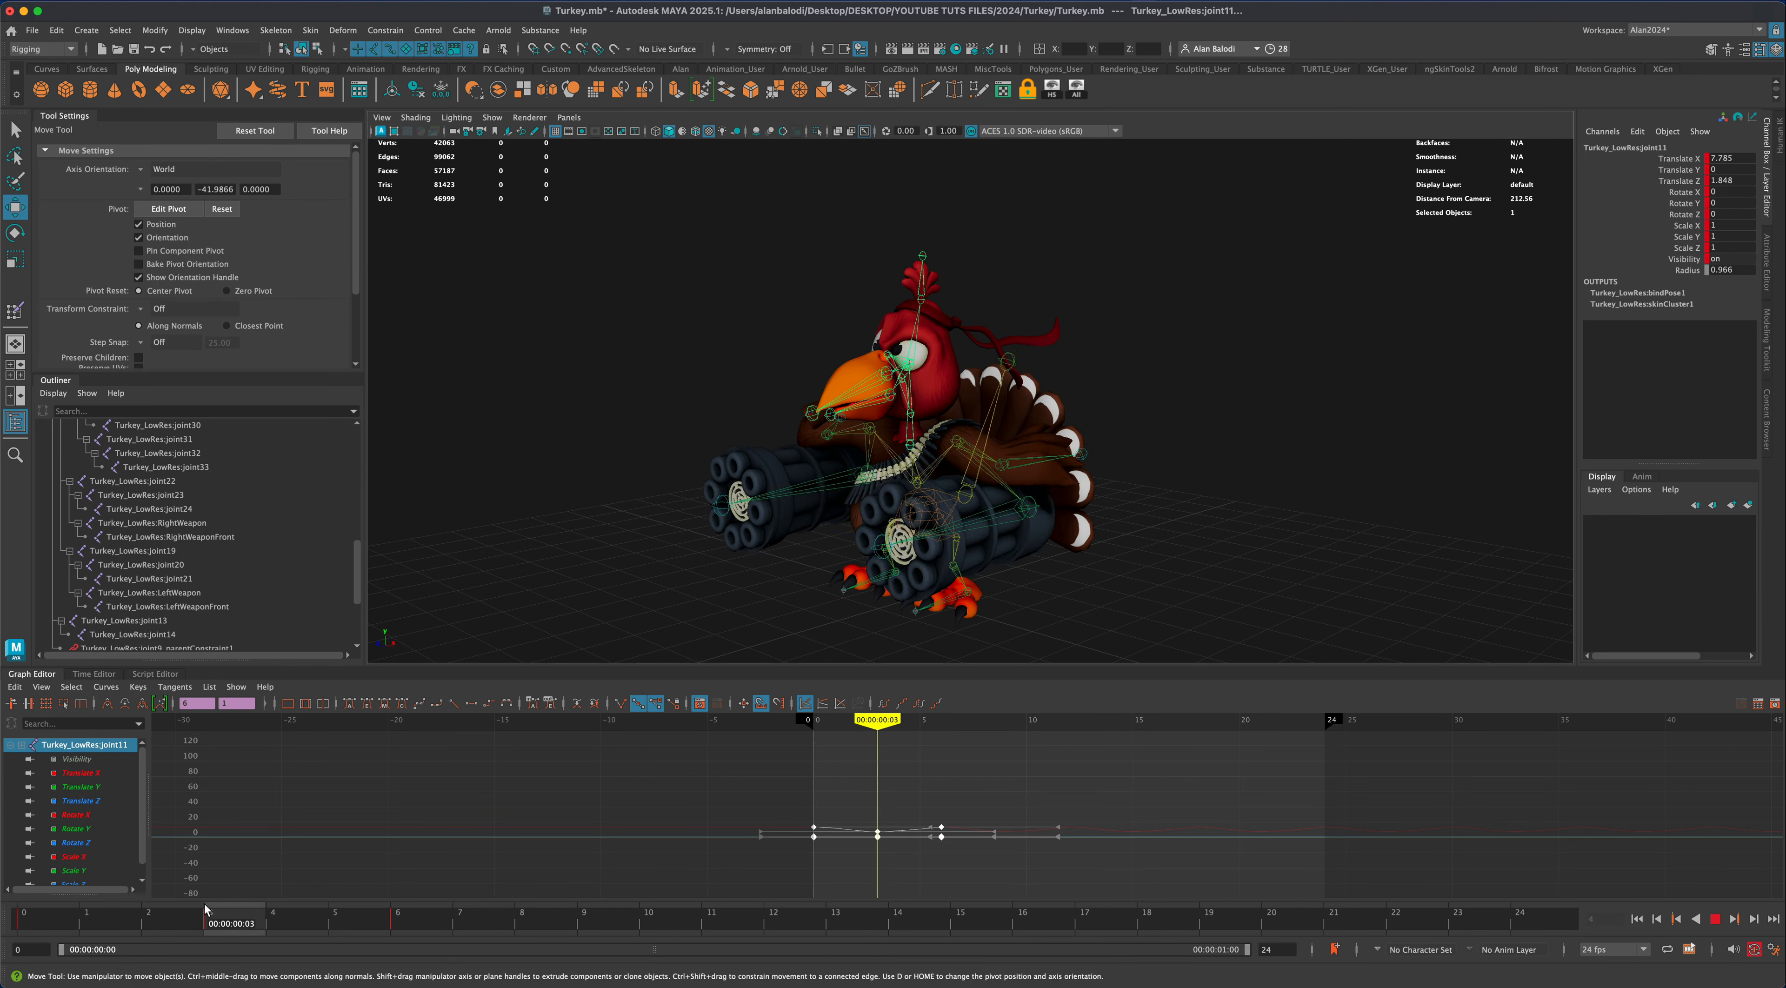
{"action": "left_click", "coordinate": [15, 233]}
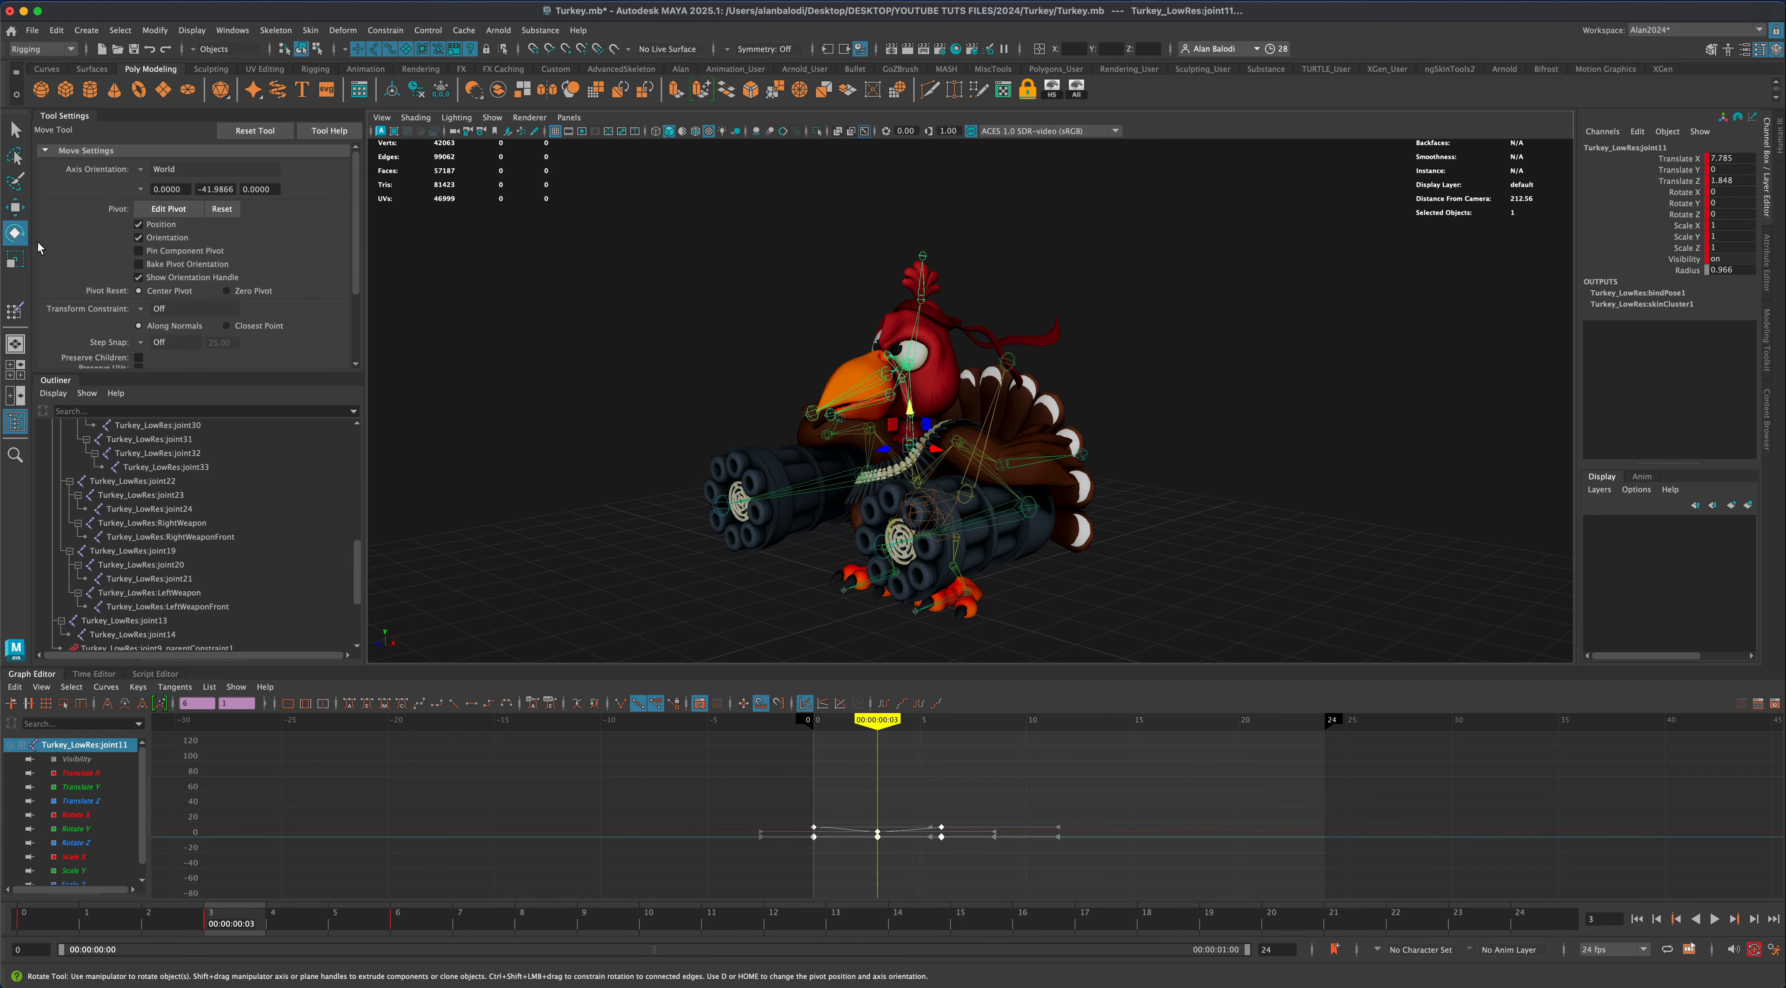
{"action": "left_click_drag", "start_coordinate": [889, 435], "coordinate": [886, 447]}
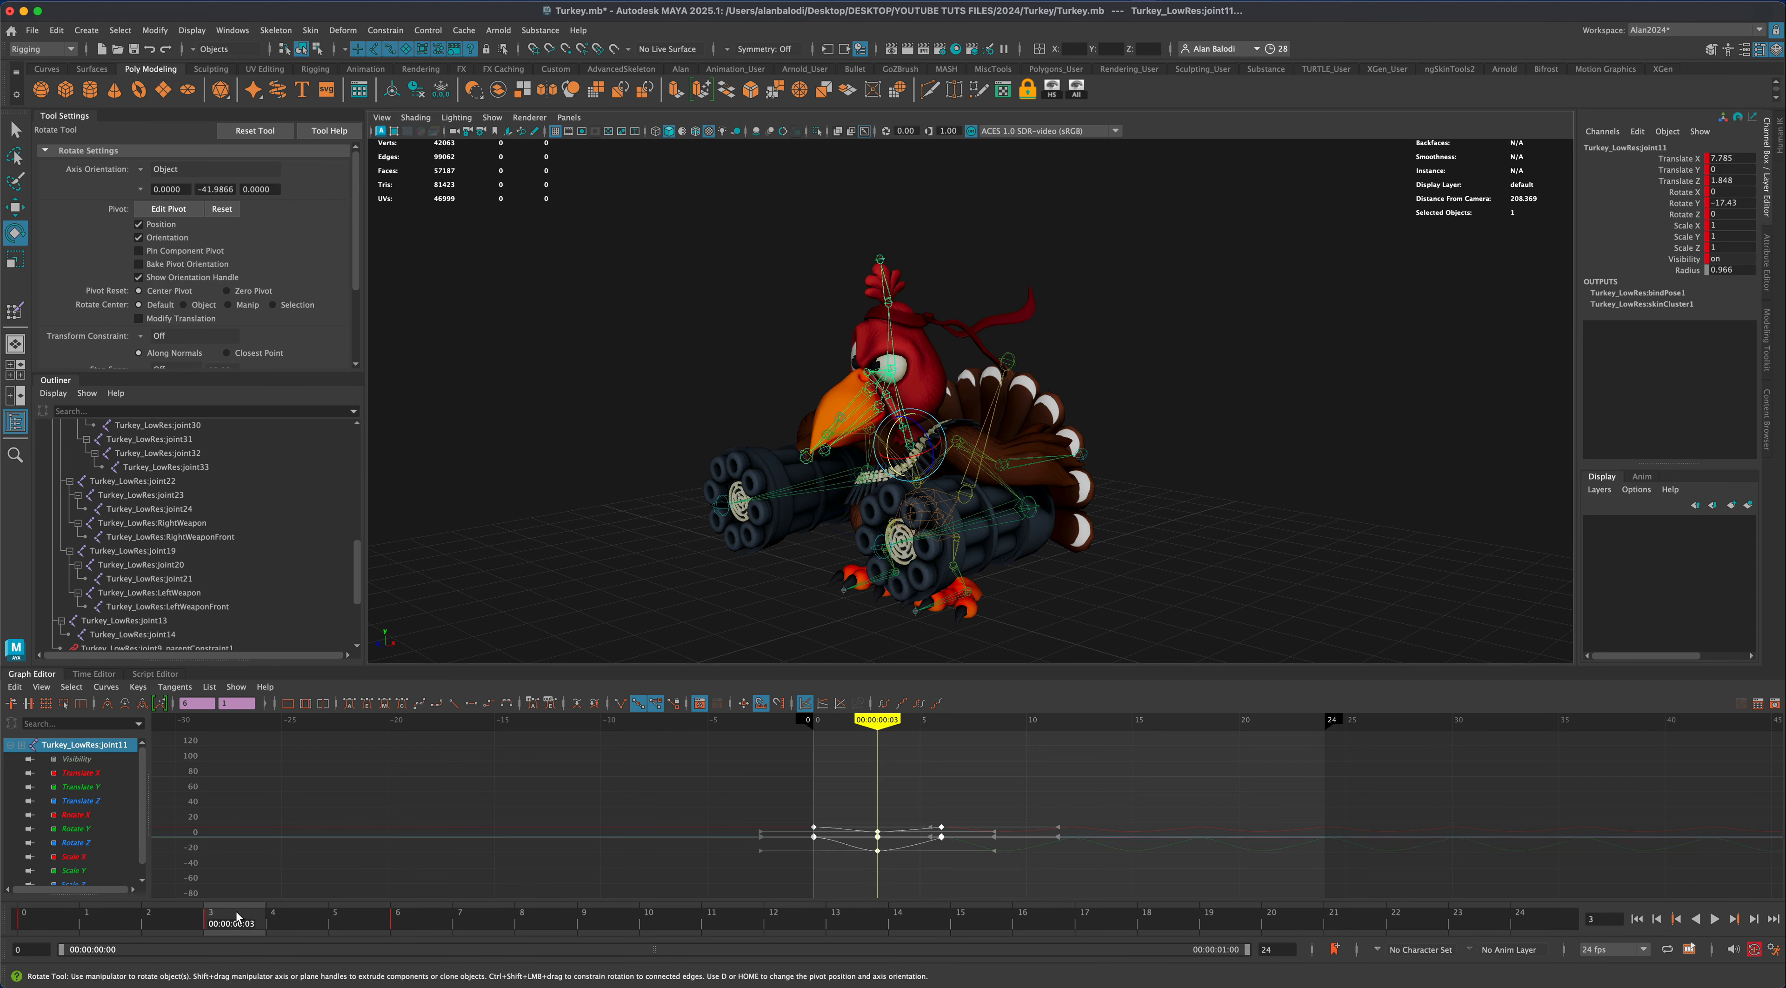
{"action": "key", "text": "alt+v"}
{"action": "left_click_drag", "start_coordinate": [302, 925], "coordinate": [34, 926]}
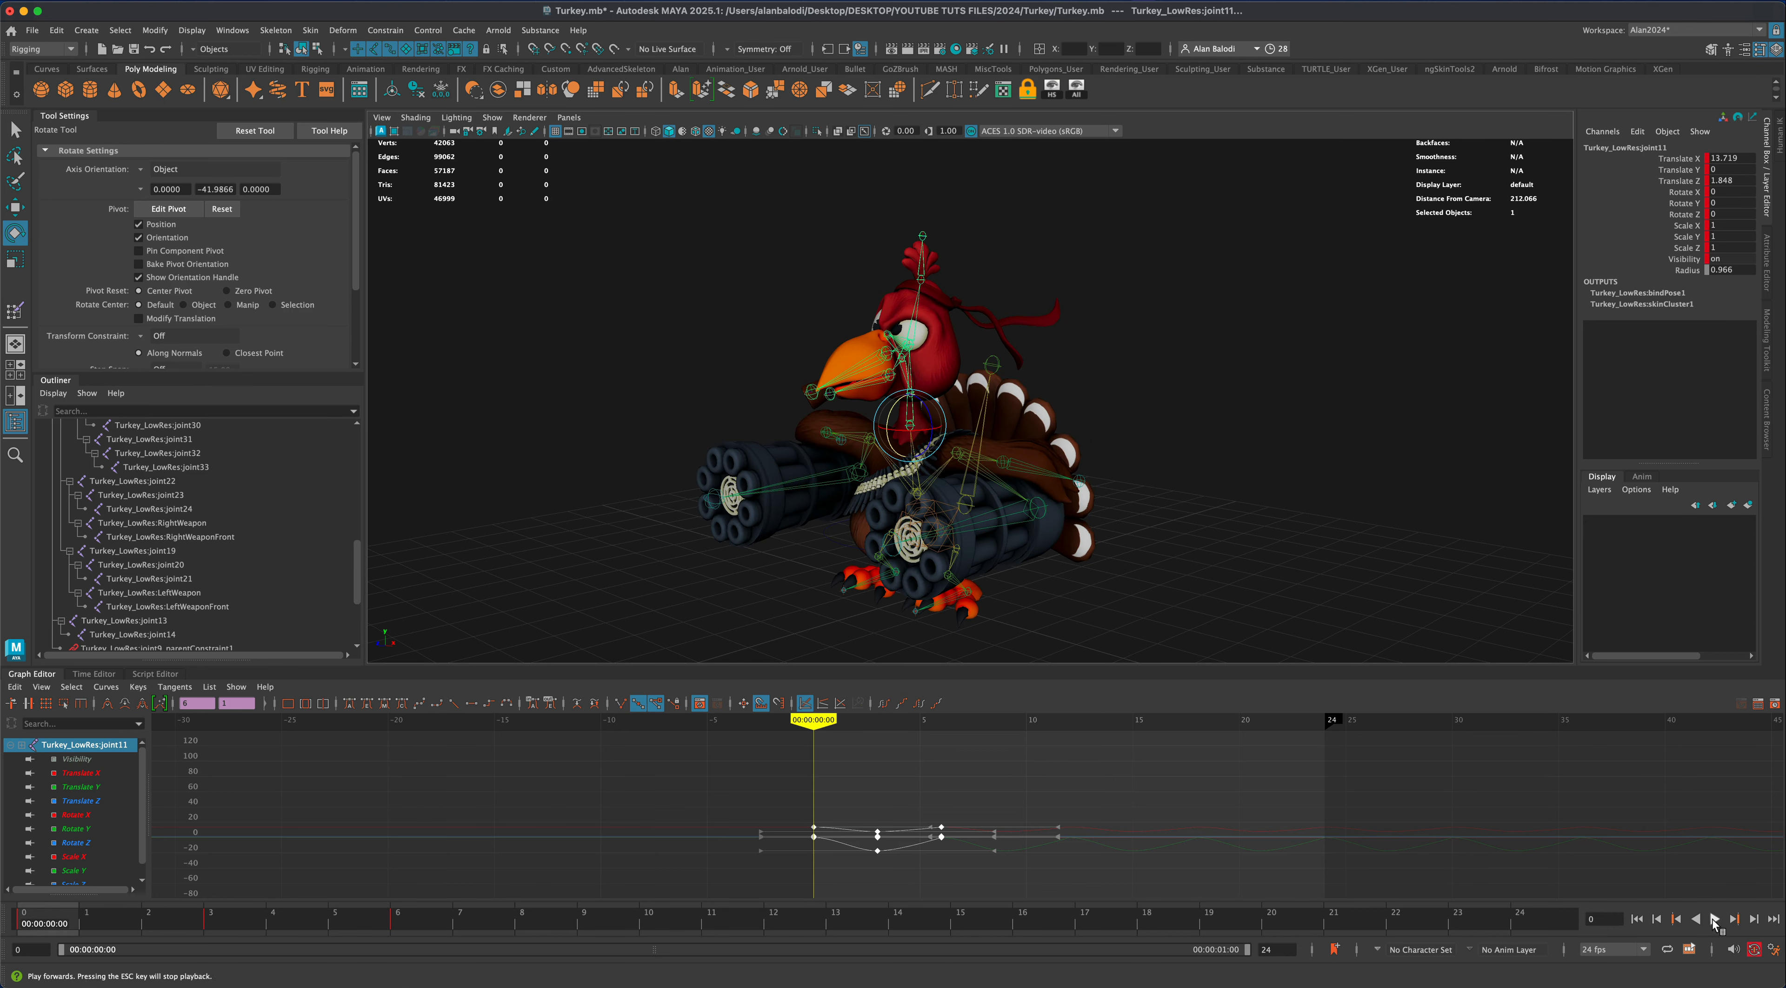
{"action": "left_click", "coordinate": [1715, 920]}
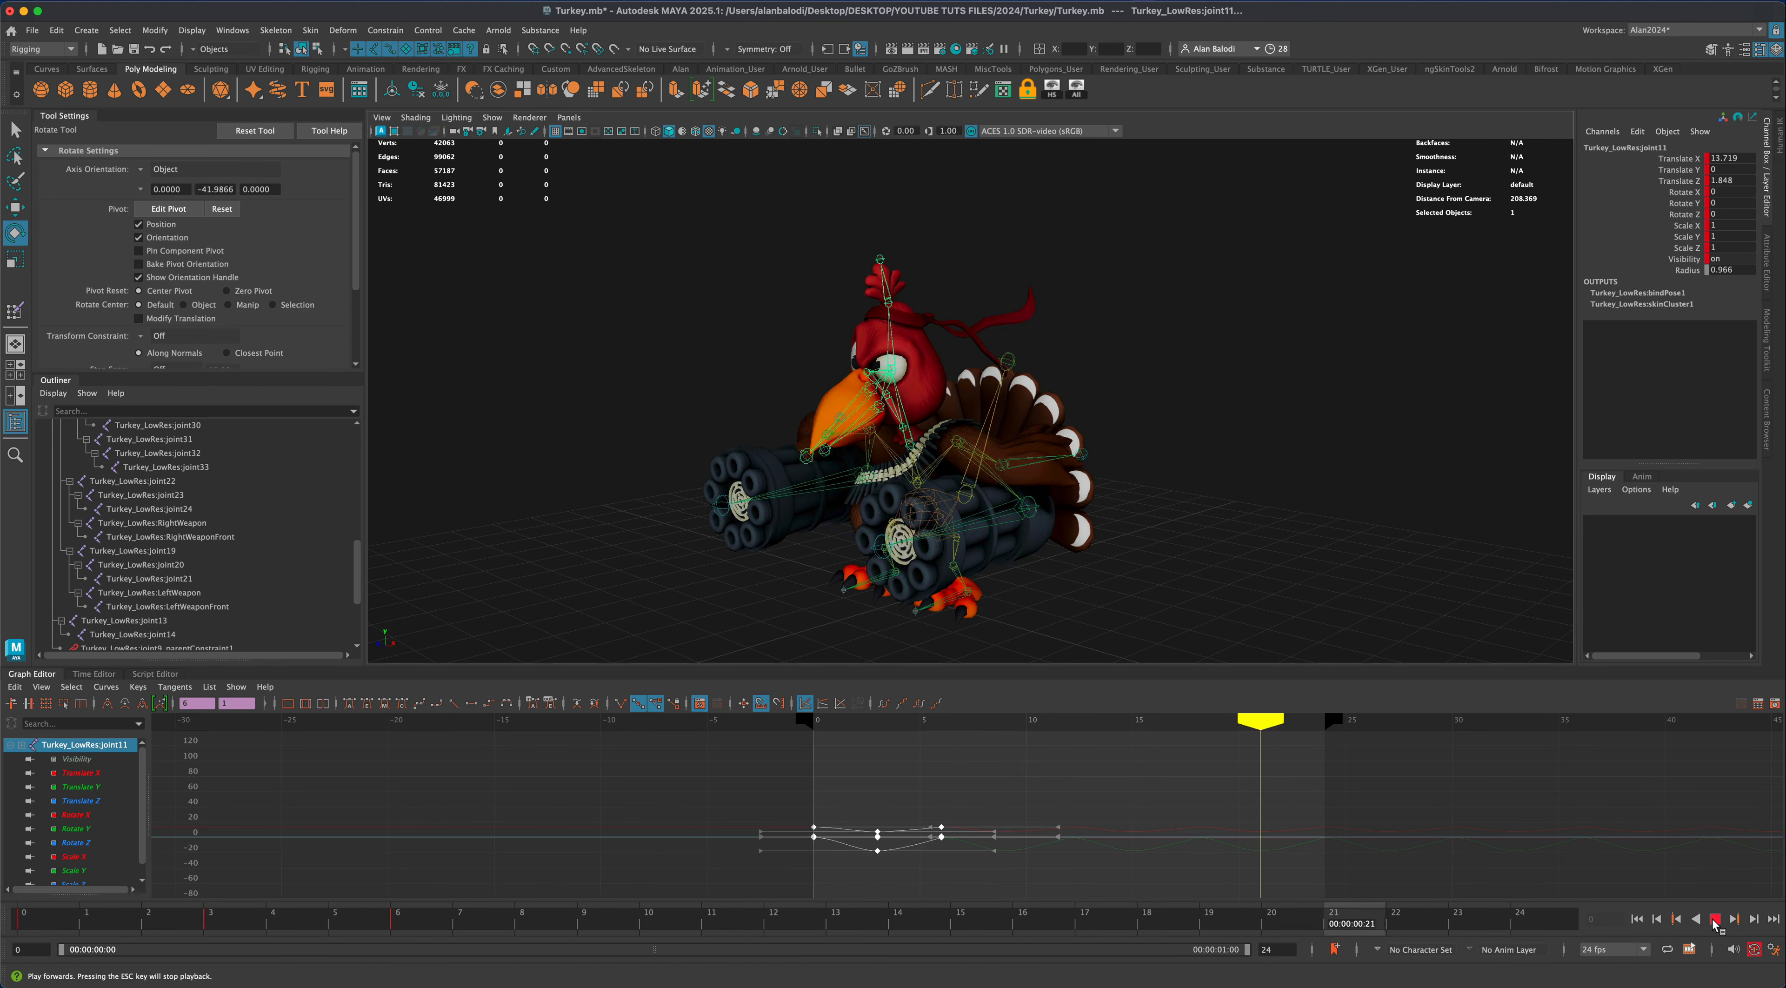
At frame 3, reduce the neck joint's forward tilt to about -7.7 in Rotate Y and review the playback from several angles
{"action": "left_click", "coordinate": [1715, 923]}
{"action": "left_click", "coordinate": [223, 923]}
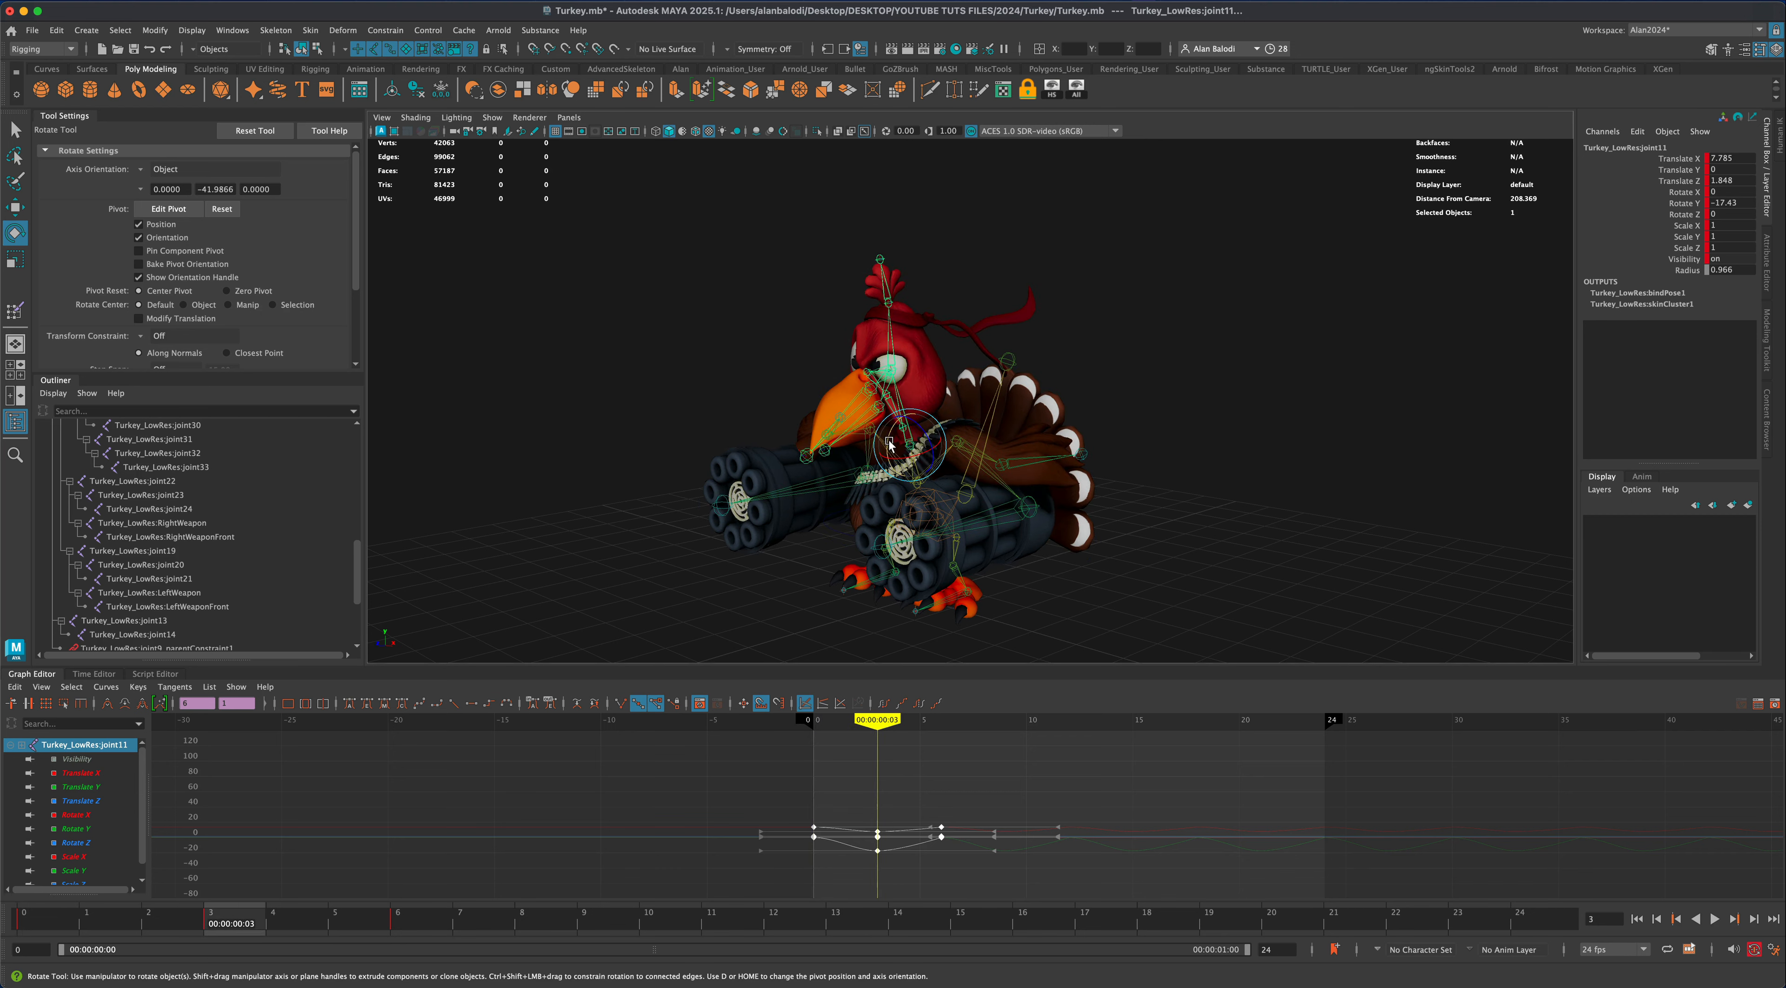
{"action": "left_click_drag", "start_coordinate": [890, 444], "coordinate": [889, 442]}
{"action": "key", "text": "alt+v"}
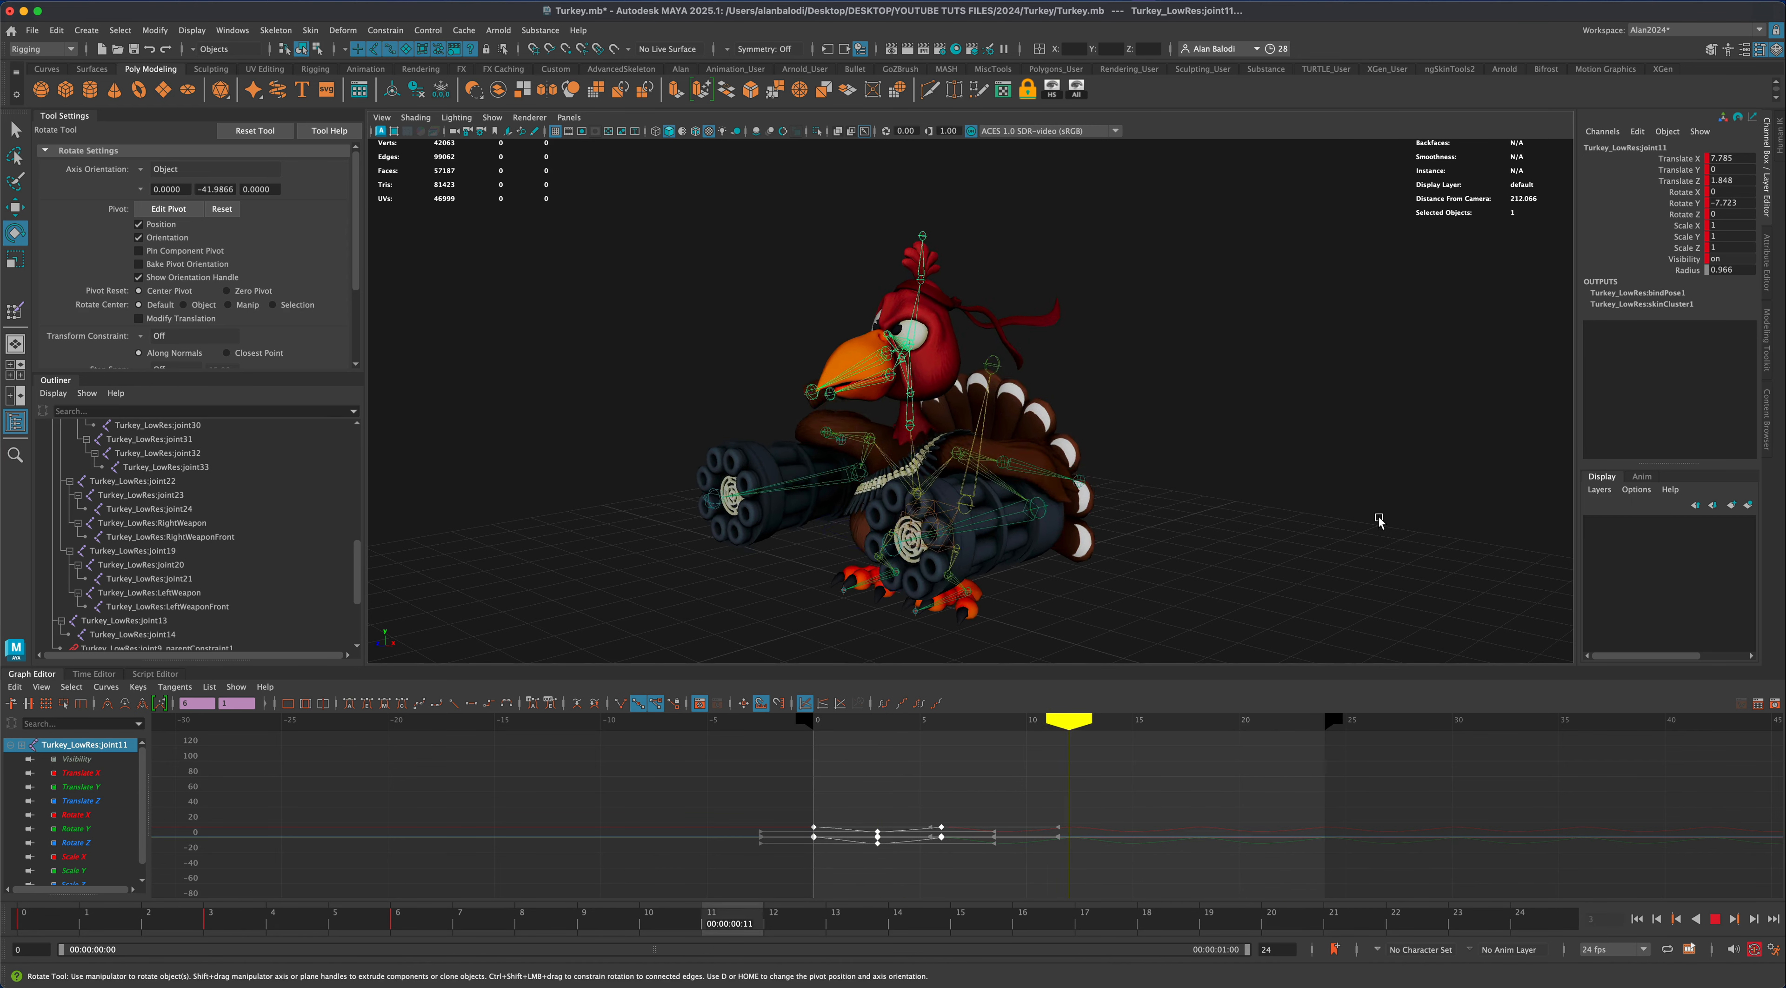
{"action": "left_click_drag", "start_coordinate": [1178, 513], "coordinate": [1267, 507], "text": "alt"}
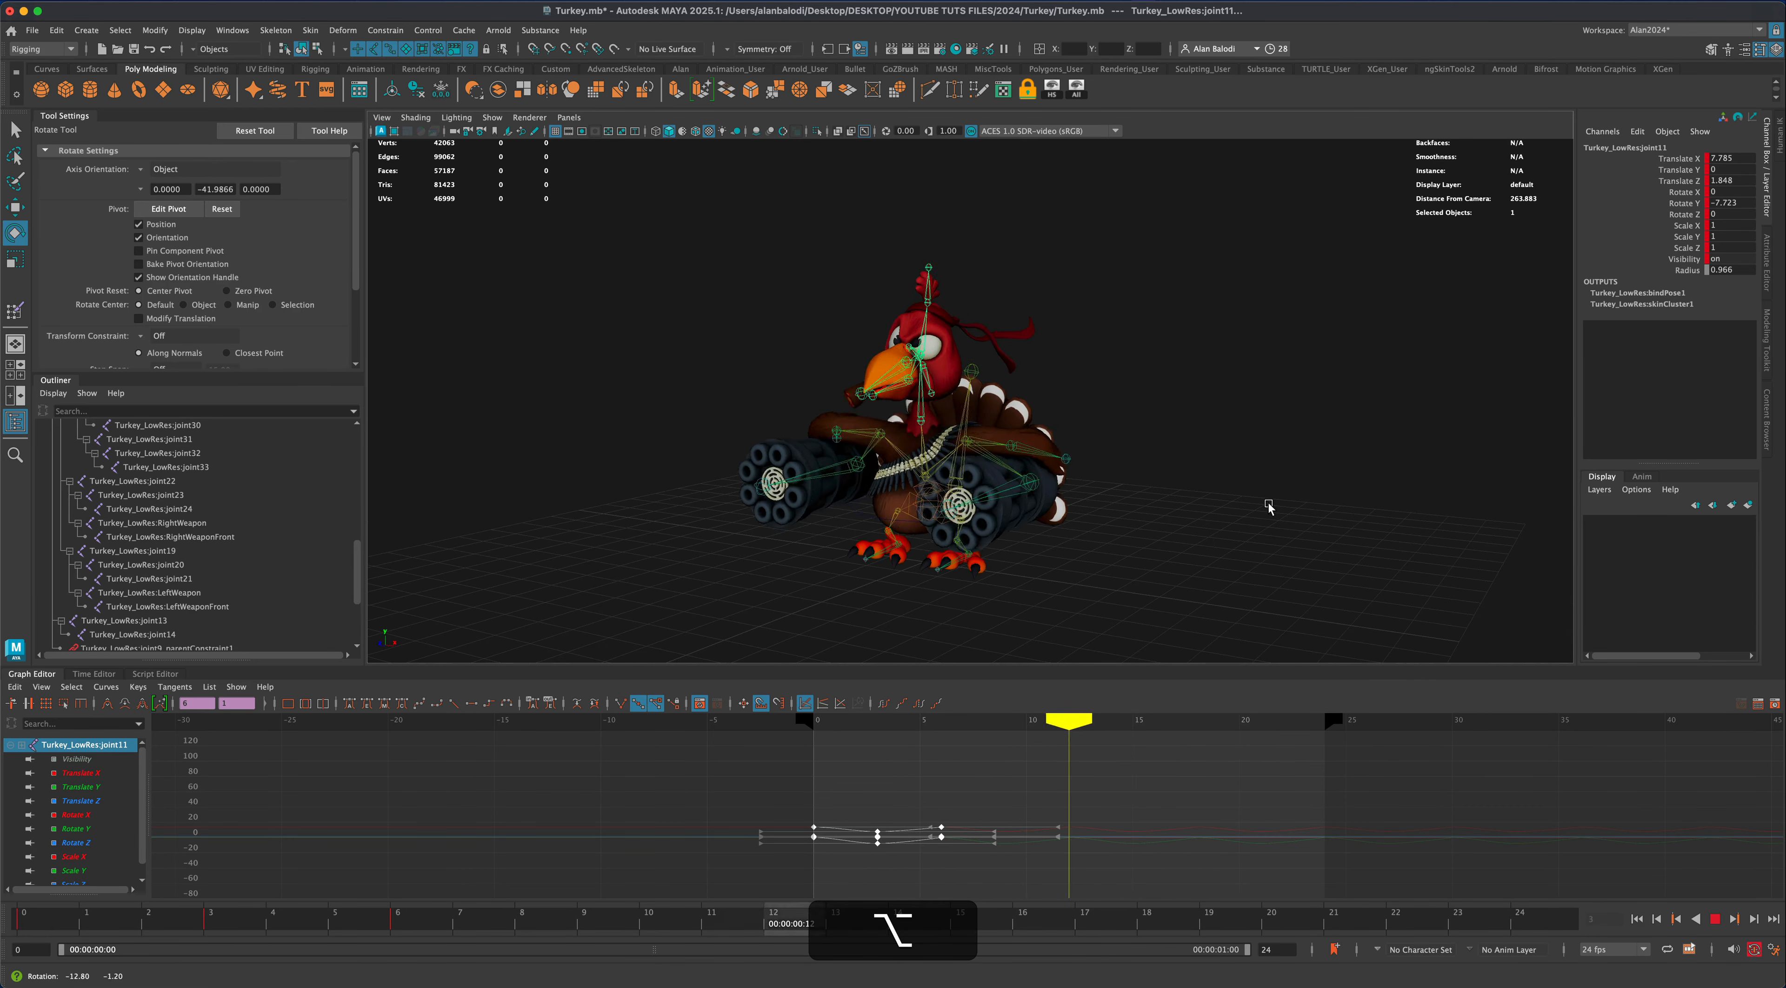
{"action": "middle_click_drag", "start_coordinate": [1268, 511], "coordinate": [1232, 551], "text": "alt"}
{"action": "scroll", "coordinate": [1220, 557], "scroll_direction": "up", "scroll_amount": 3, "text": "alt"}
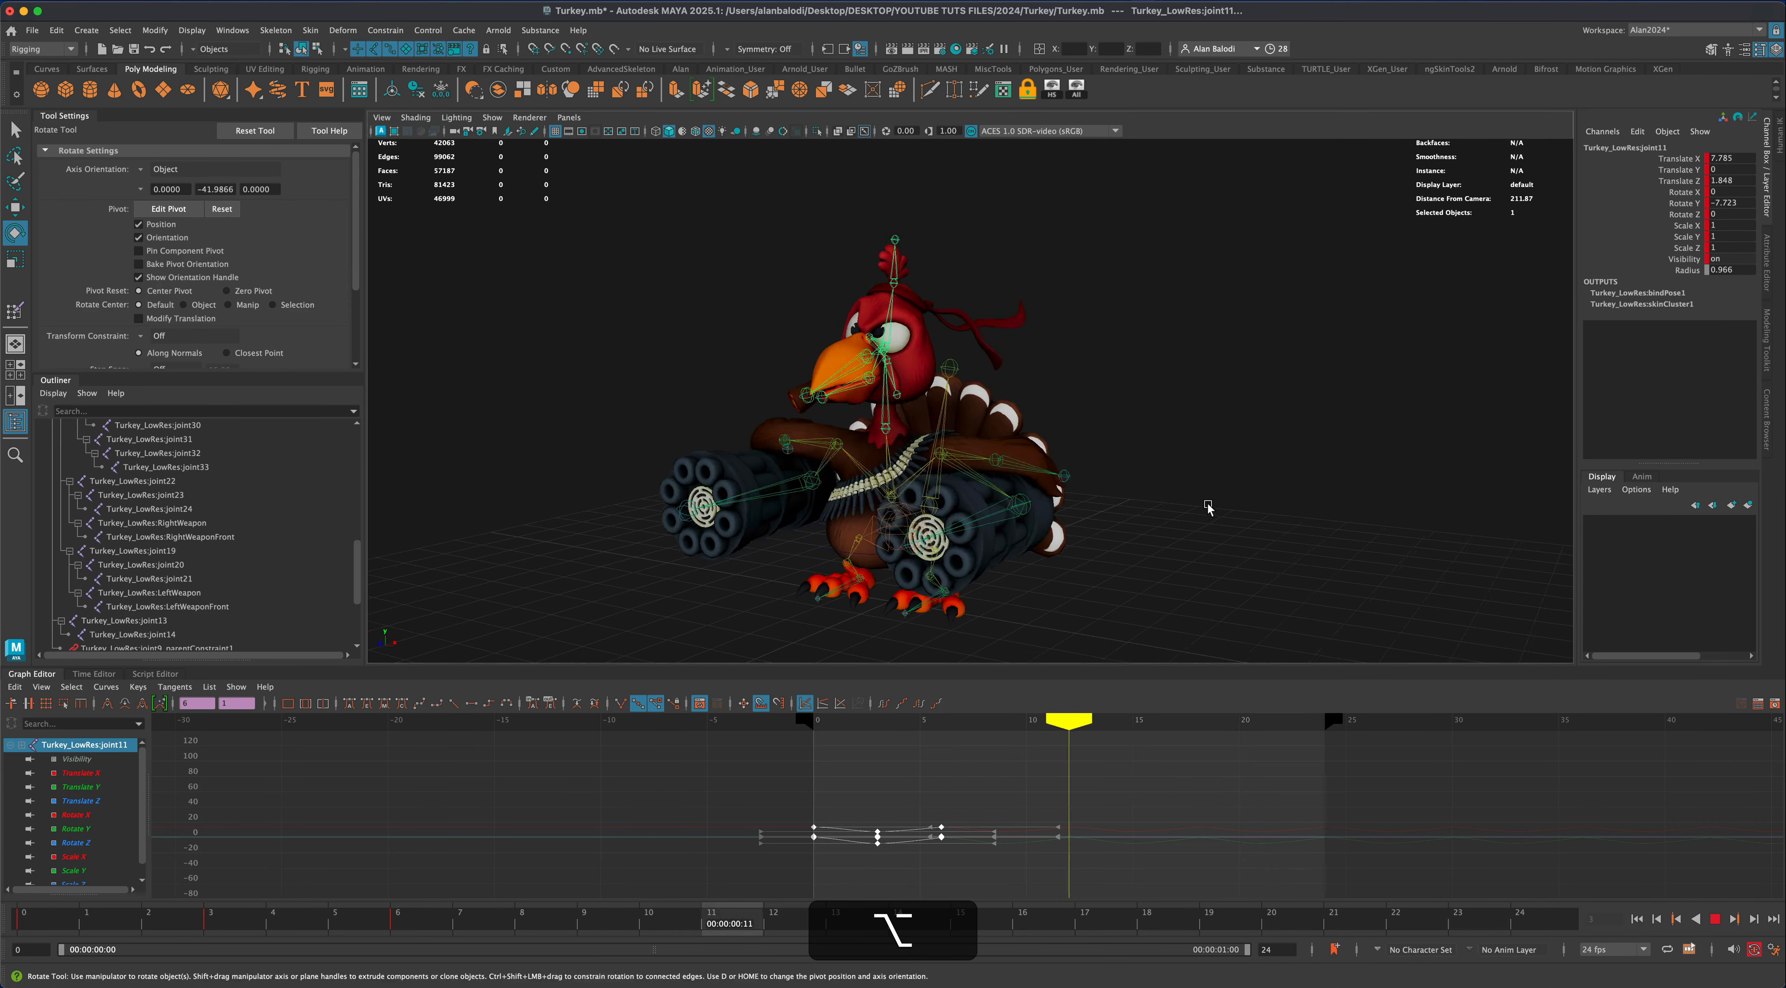
{"action": "left_click_drag", "start_coordinate": [1212, 506], "coordinate": [1269, 517], "text": "alt"}
{"action": "scroll", "coordinate": [1269, 517], "scroll_direction": "up", "scroll_amount": 2, "text": "alt"}
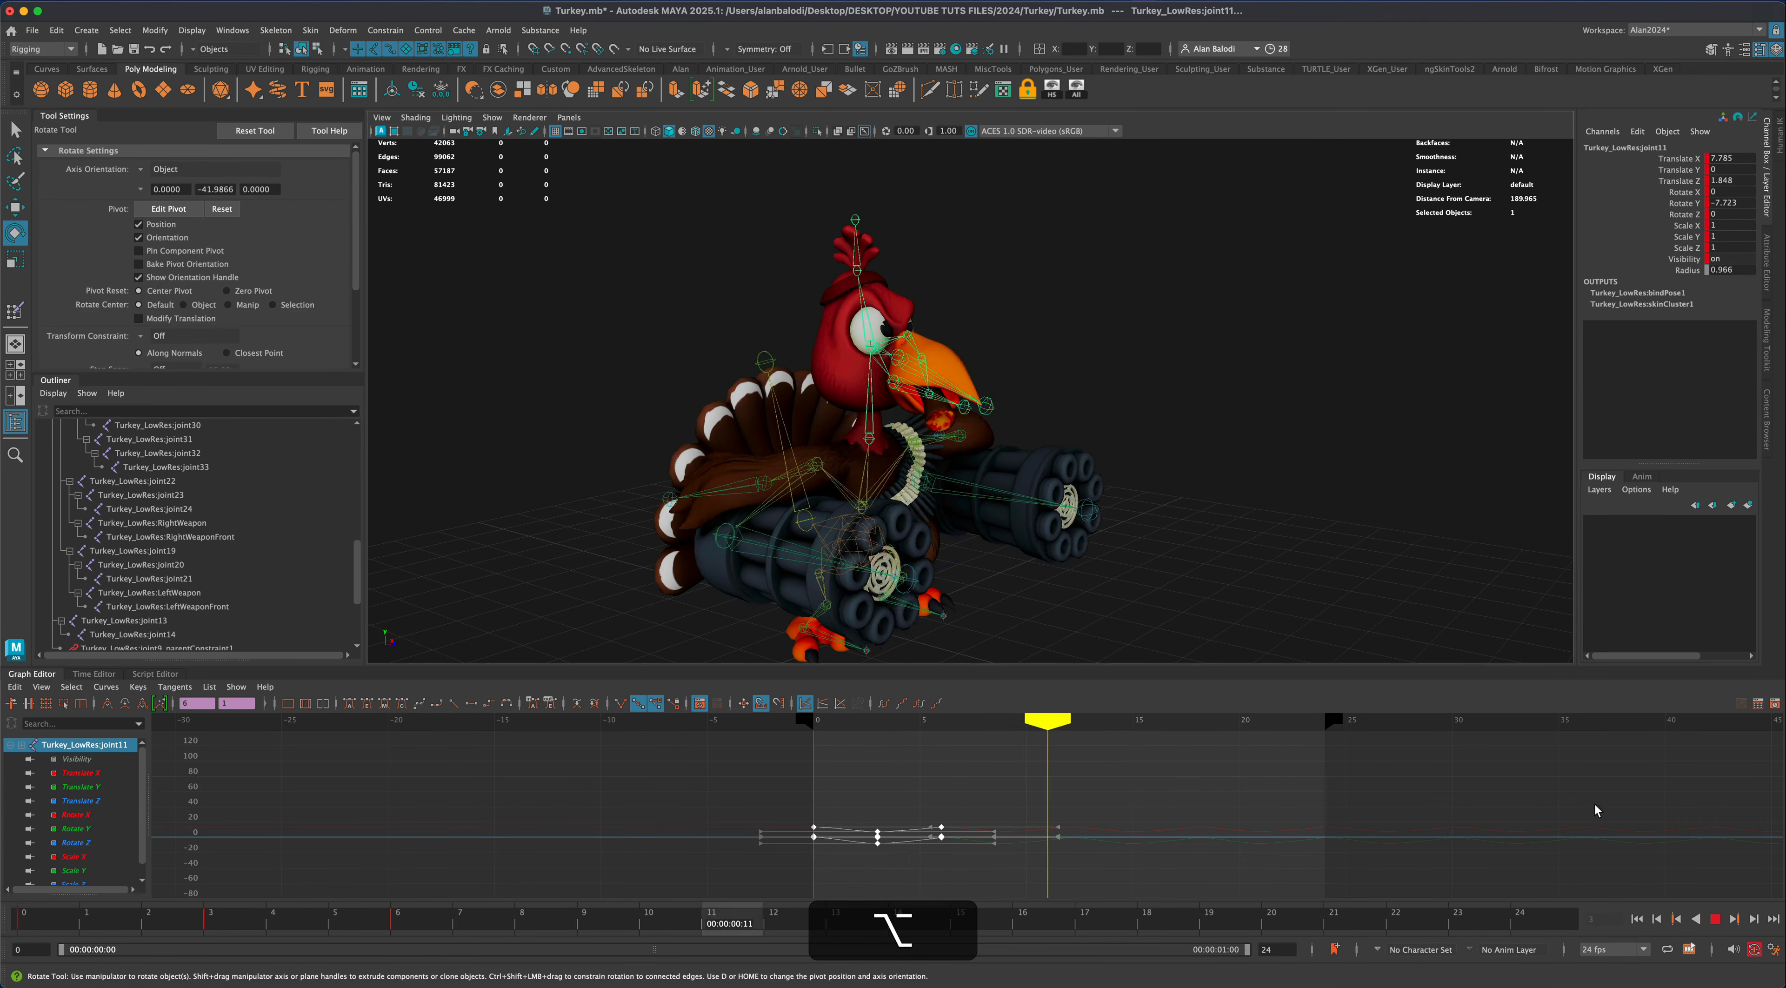
{"action": "left_click", "coordinate": [1714, 919]}
Select the lower-beak joint and key its unchanged pose at frames 0, 6 and 3
{"action": "left_click_drag", "start_coordinate": [1154, 421], "coordinate": [960, 431], "text": "alt"}
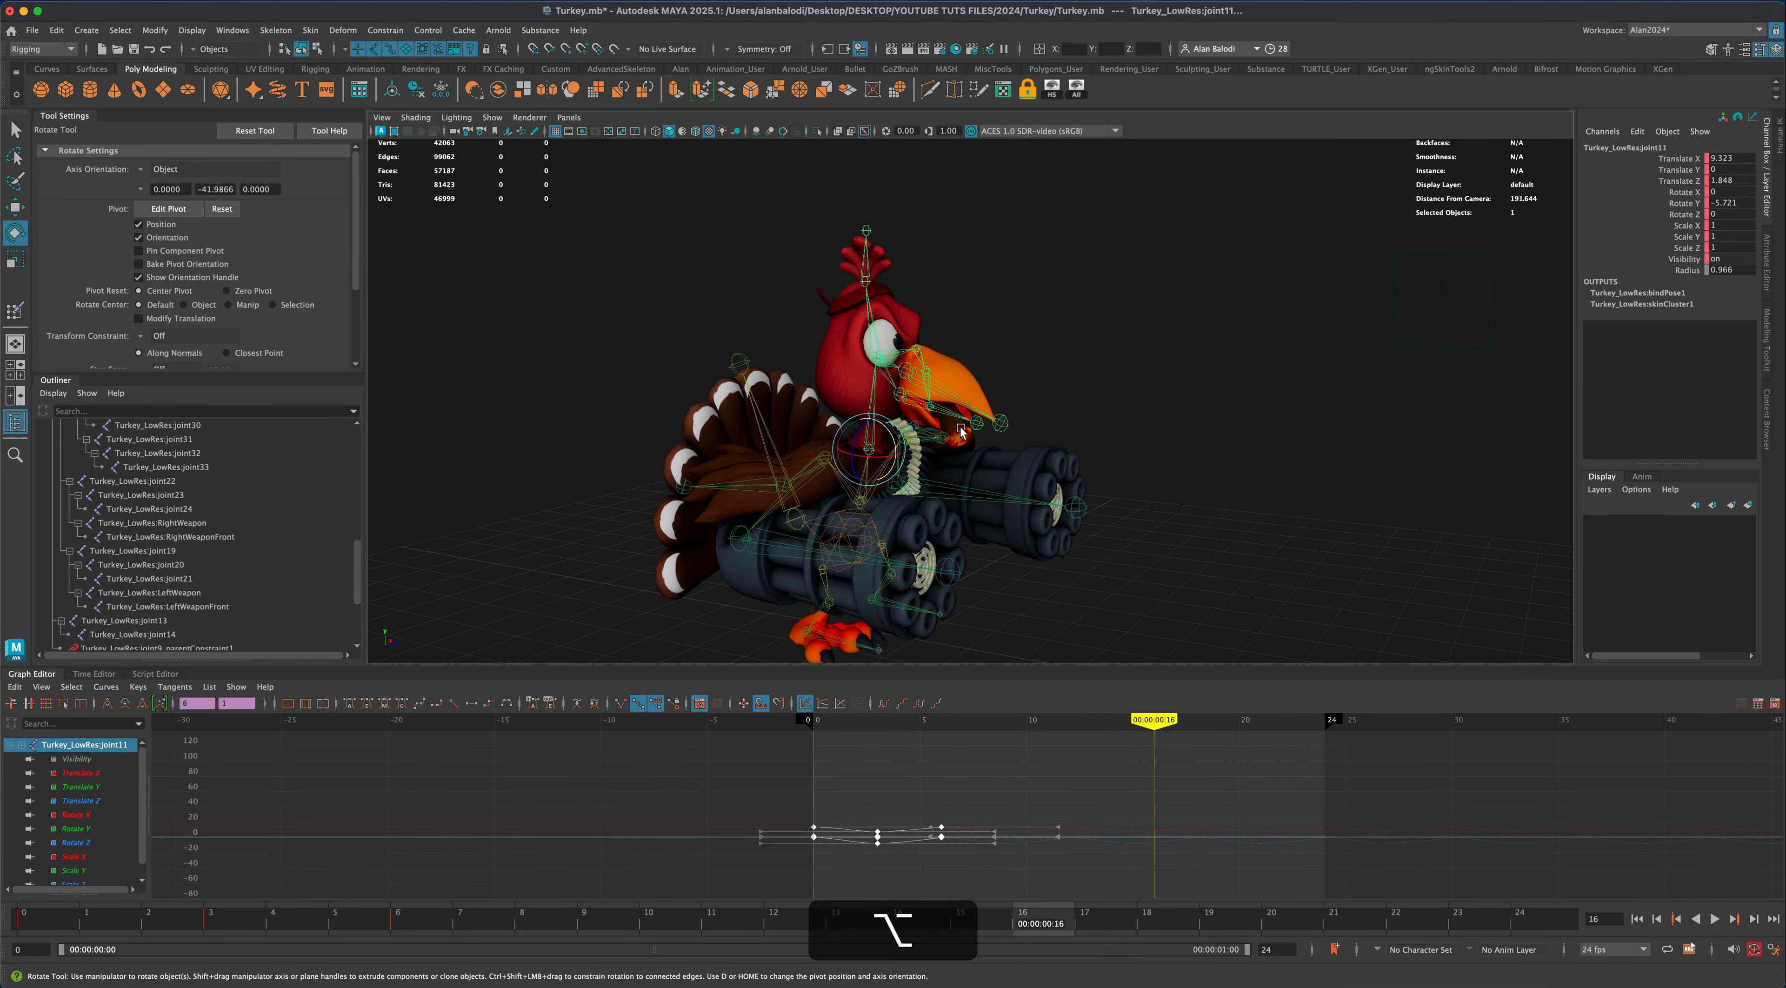
{"action": "left_click", "coordinate": [903, 401]}
{"action": "left_click_drag", "start_coordinate": [1081, 388], "coordinate": [1136, 383], "text": "alt"}
{"action": "left_click_drag", "start_coordinate": [923, 921], "coordinate": [30, 920]}
{"action": "scroll", "coordinate": [574, 558], "scroll_direction": "up", "scroll_amount": 3}
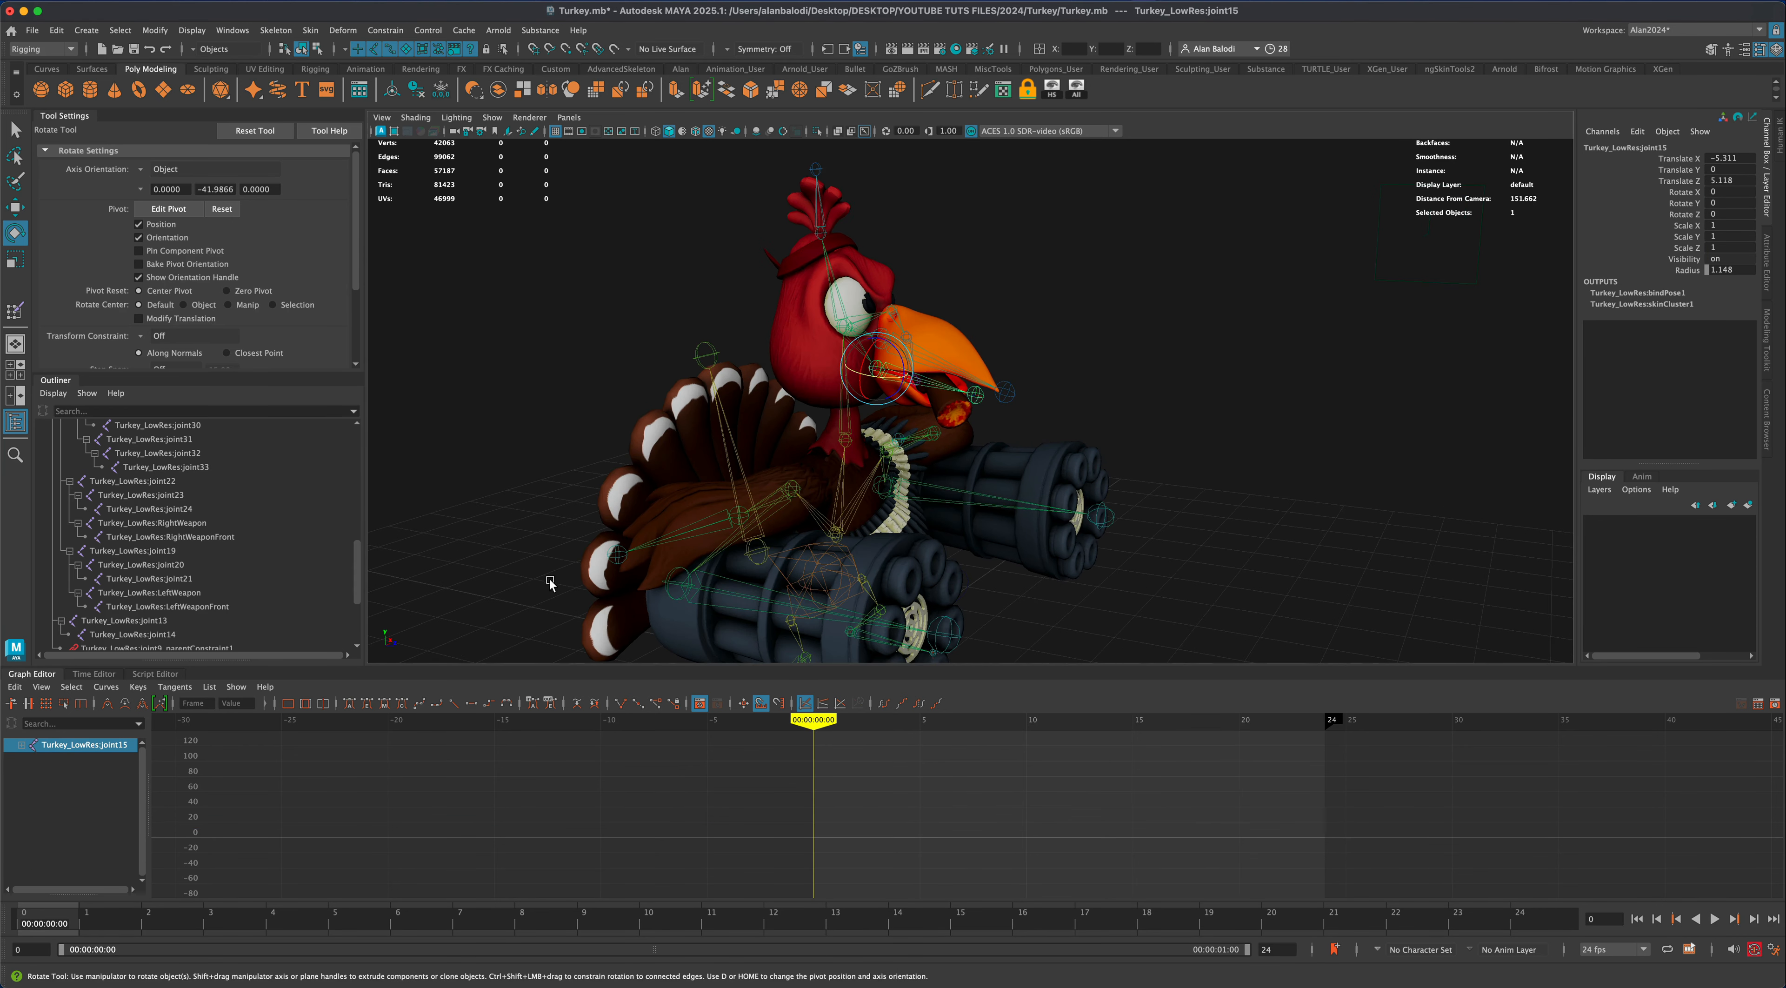
{"action": "key", "text": "s"}
{"action": "left_click", "coordinate": [391, 921]}
{"action": "key", "text": "s"}
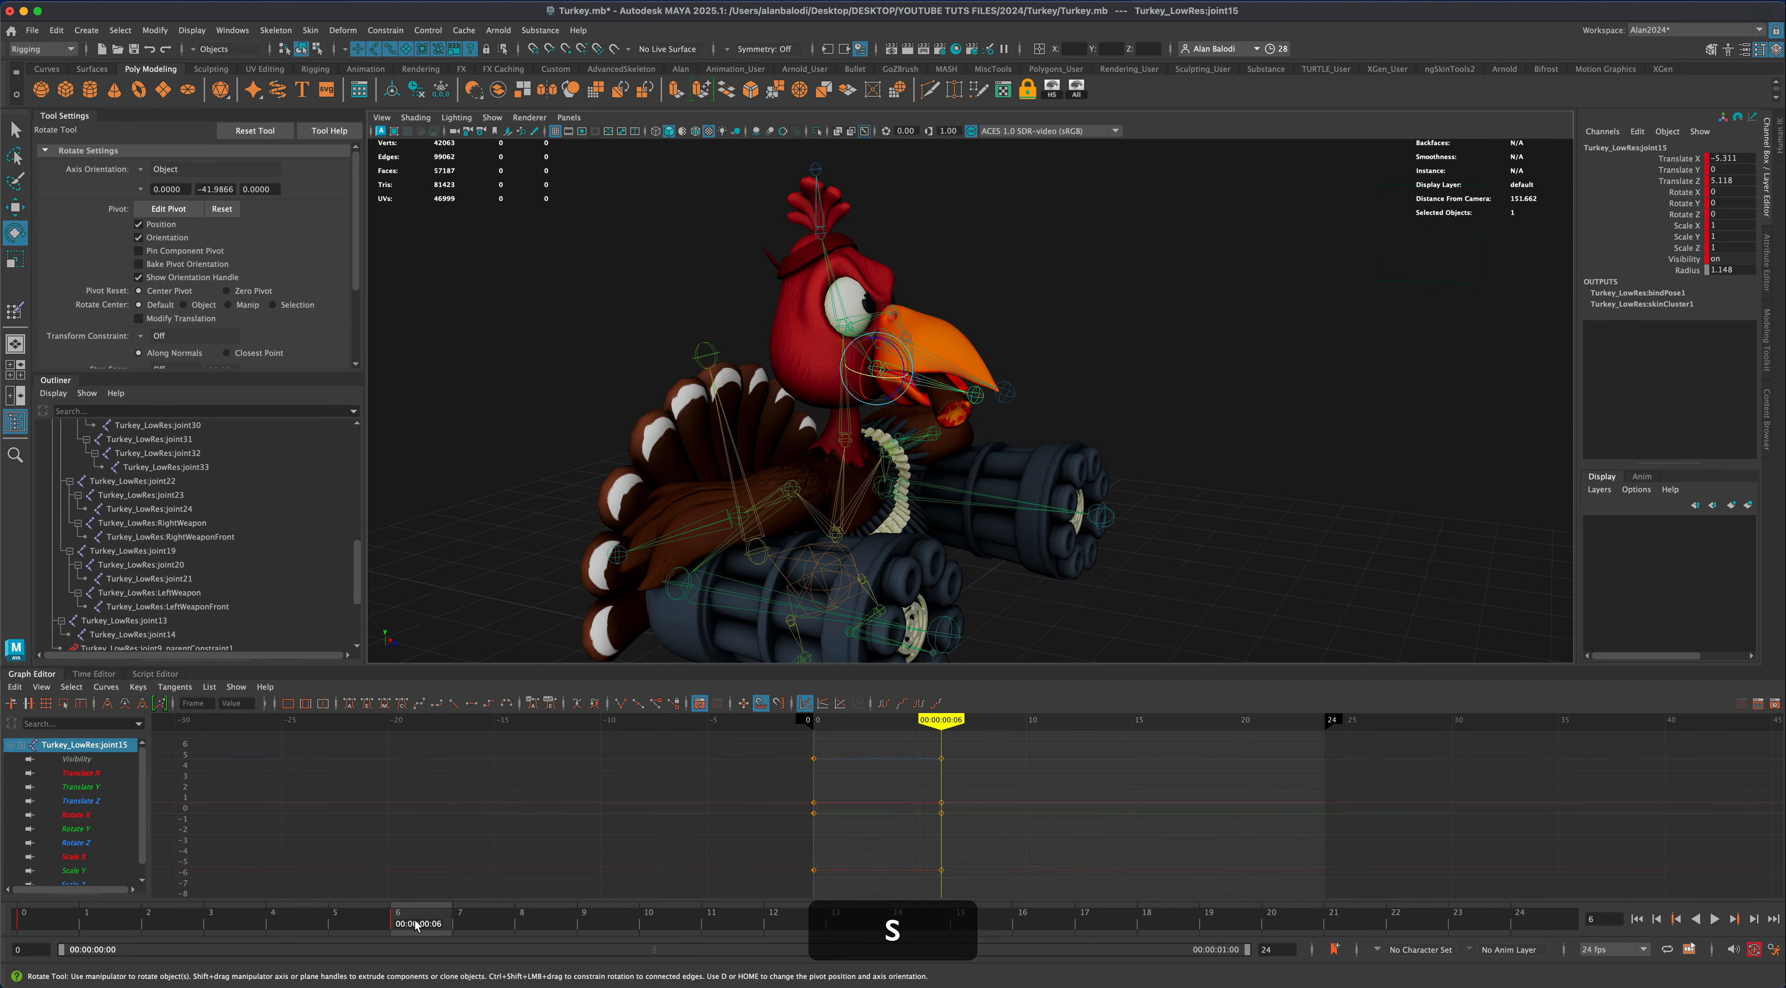
{"action": "left_click", "coordinate": [244, 926]}
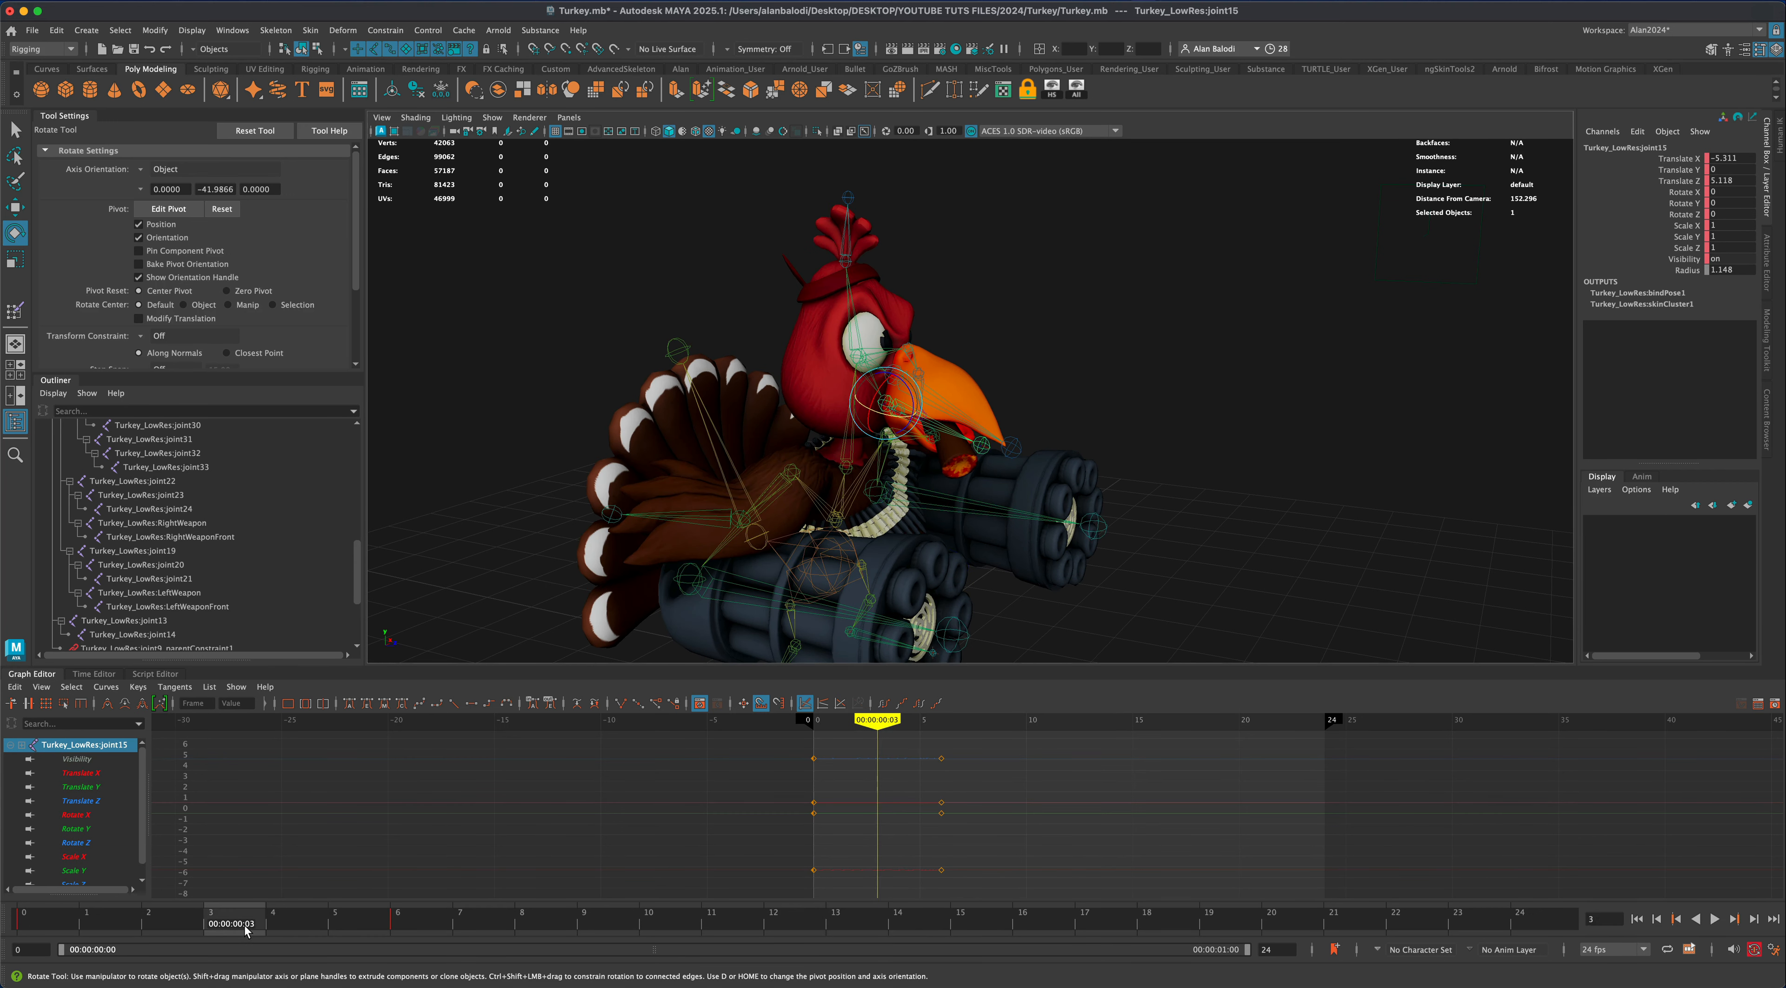
{"action": "key", "text": "s"}
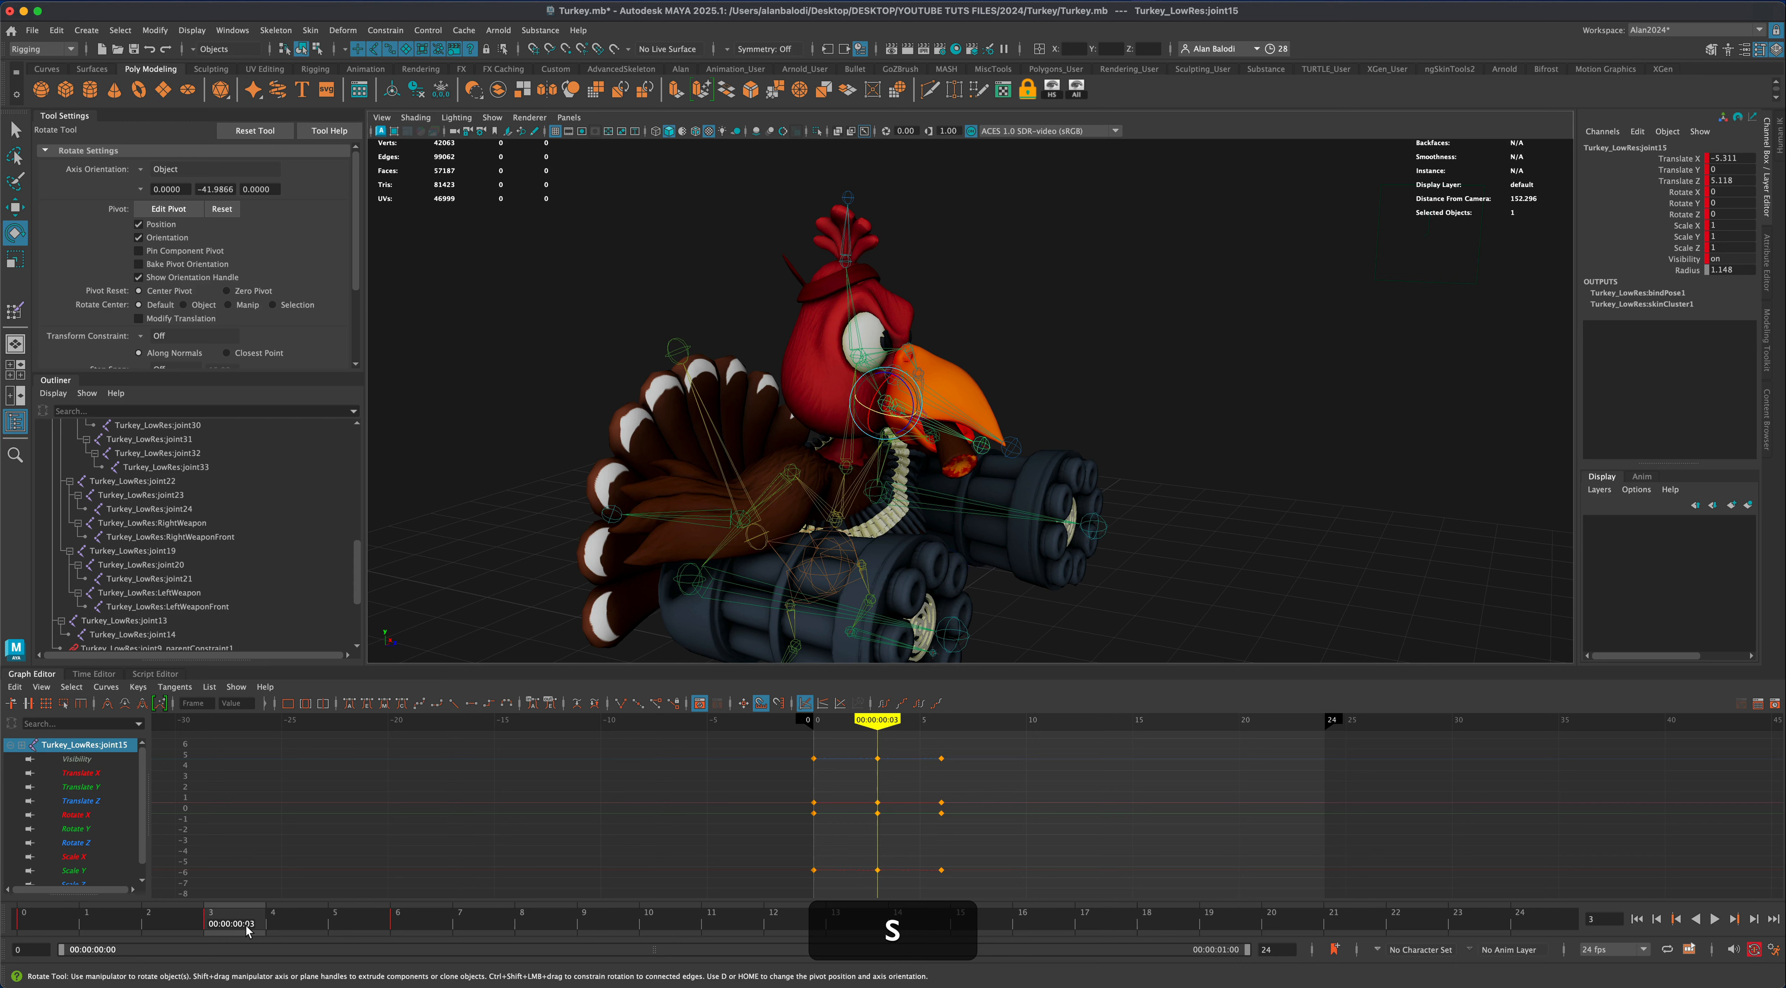
At frame 3, rotate the lower-beak joint to about -2.3 in Rotate X and -9.7 in Rotate Y
{"action": "left_click", "coordinate": [908, 399]}
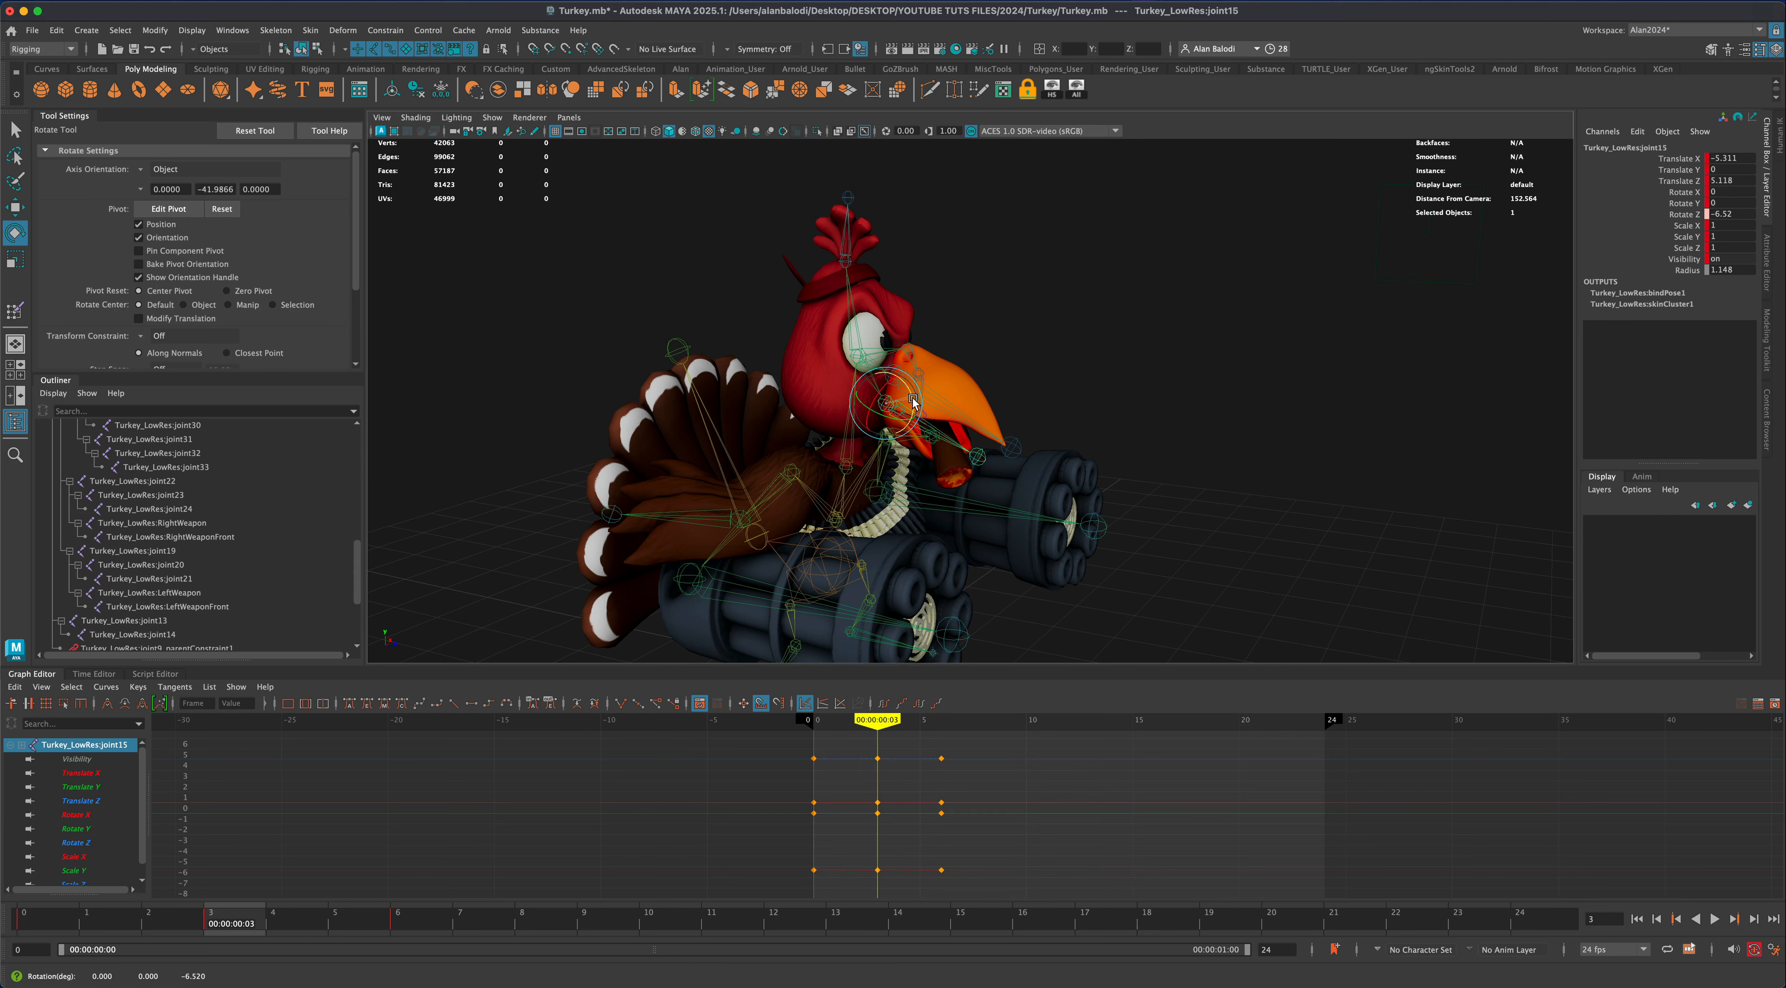
{"action": "left_click_drag", "start_coordinate": [1320, 561], "coordinate": [1237, 558], "text": "alt"}
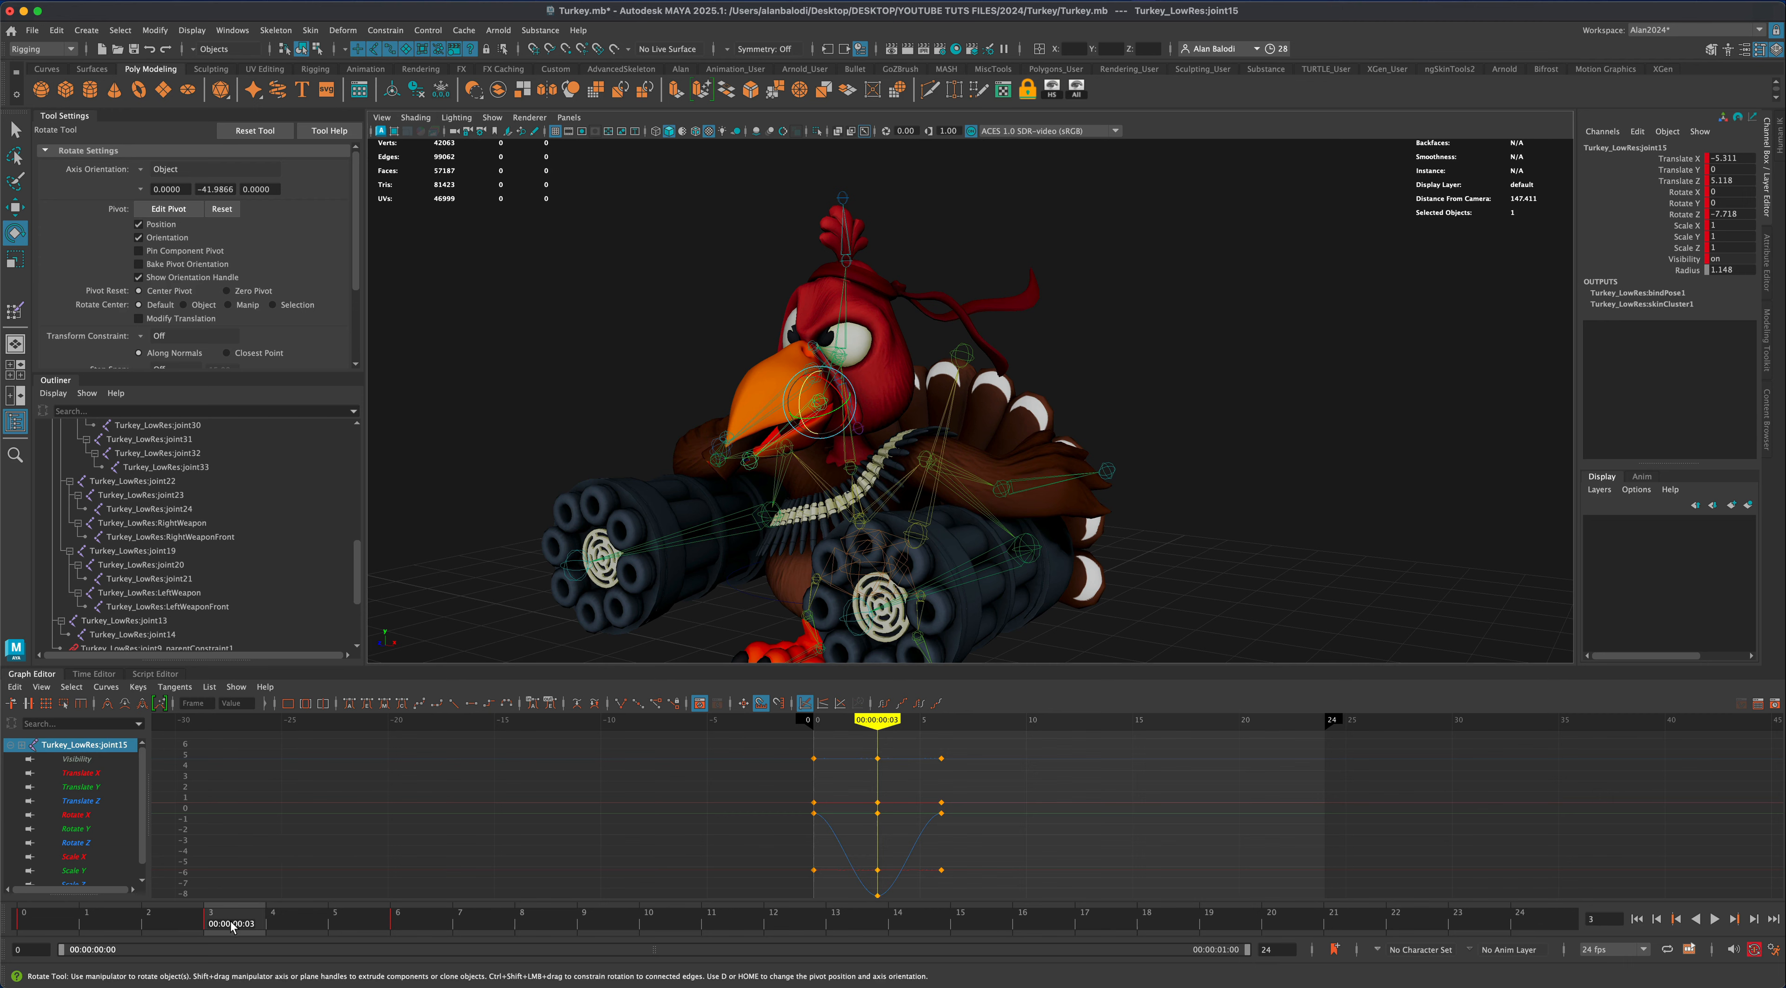
{"action": "key", "text": "alt+v"}
{"action": "mouse_move", "coordinate": [198, 923]}
{"action": "left_mouse_down"}
{"action": "mouse_move", "coordinate": [299, 923]}
{"action": "mouse_move", "coordinate": [239, 930]}
{"action": "left_mouse_up"}
{"action": "left_click_drag", "start_coordinate": [450, 496], "coordinate": [814, 504], "text": "alt"}
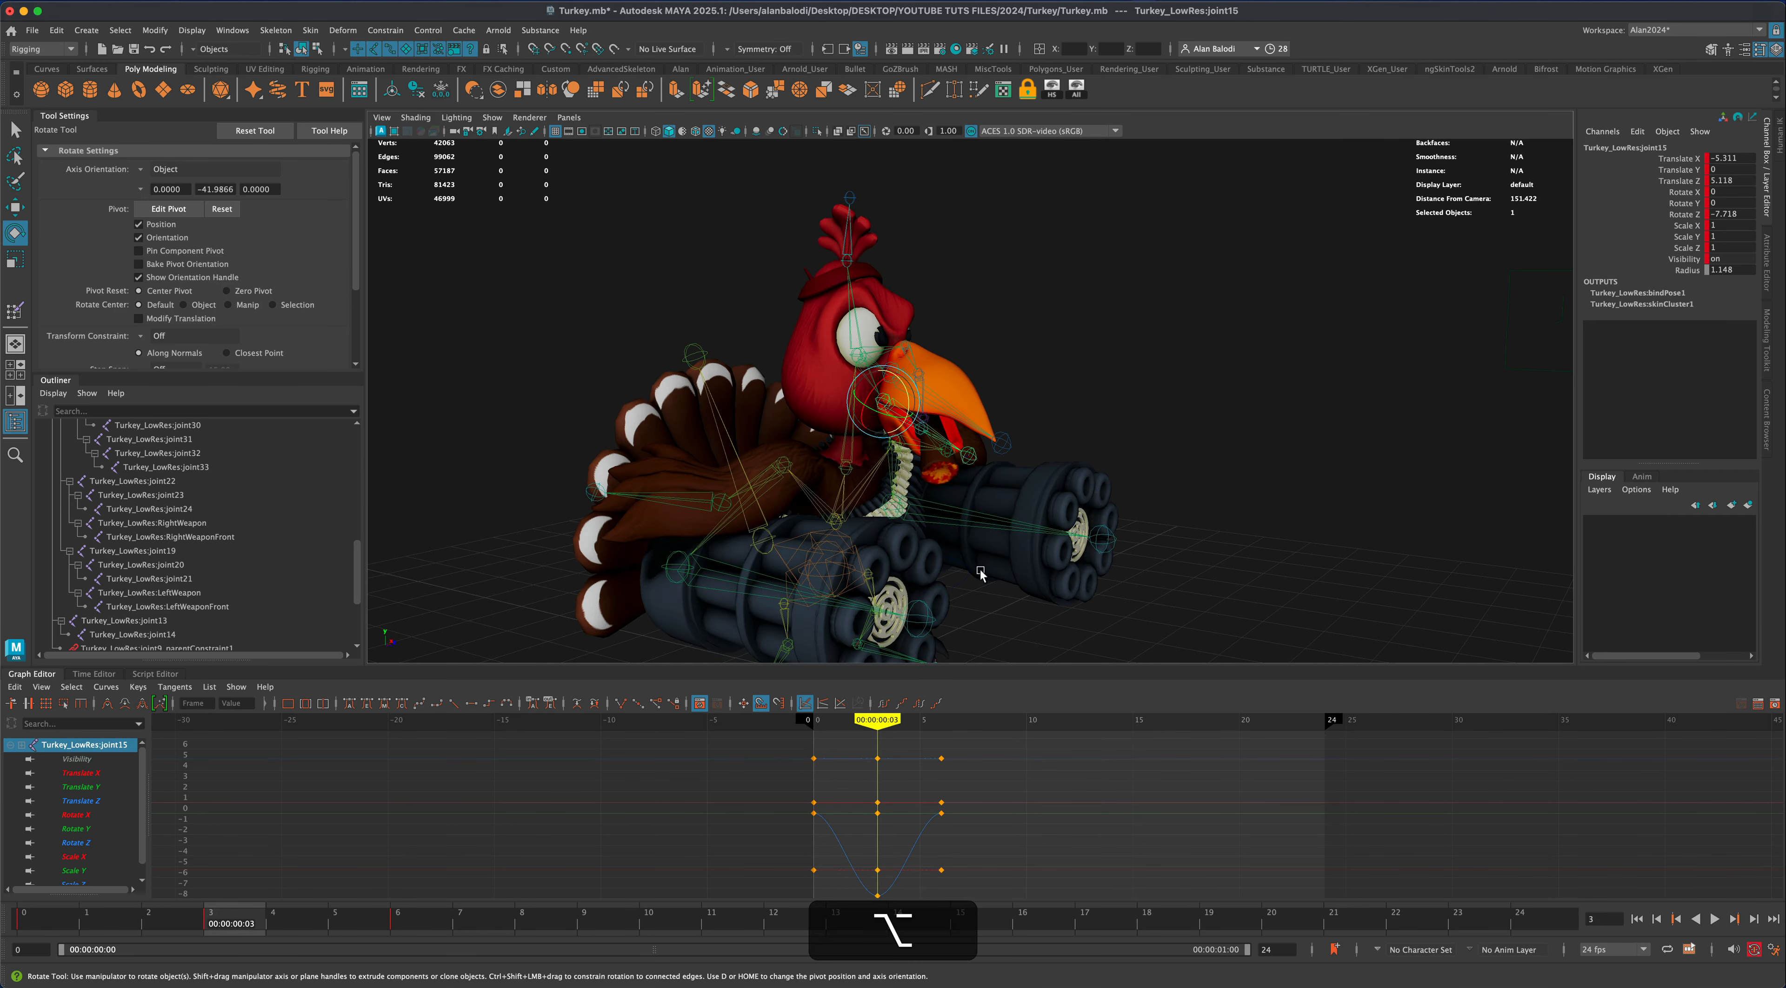
{"action": "left_click_drag", "start_coordinate": [978, 569], "coordinate": [833, 408], "text": "alt"}
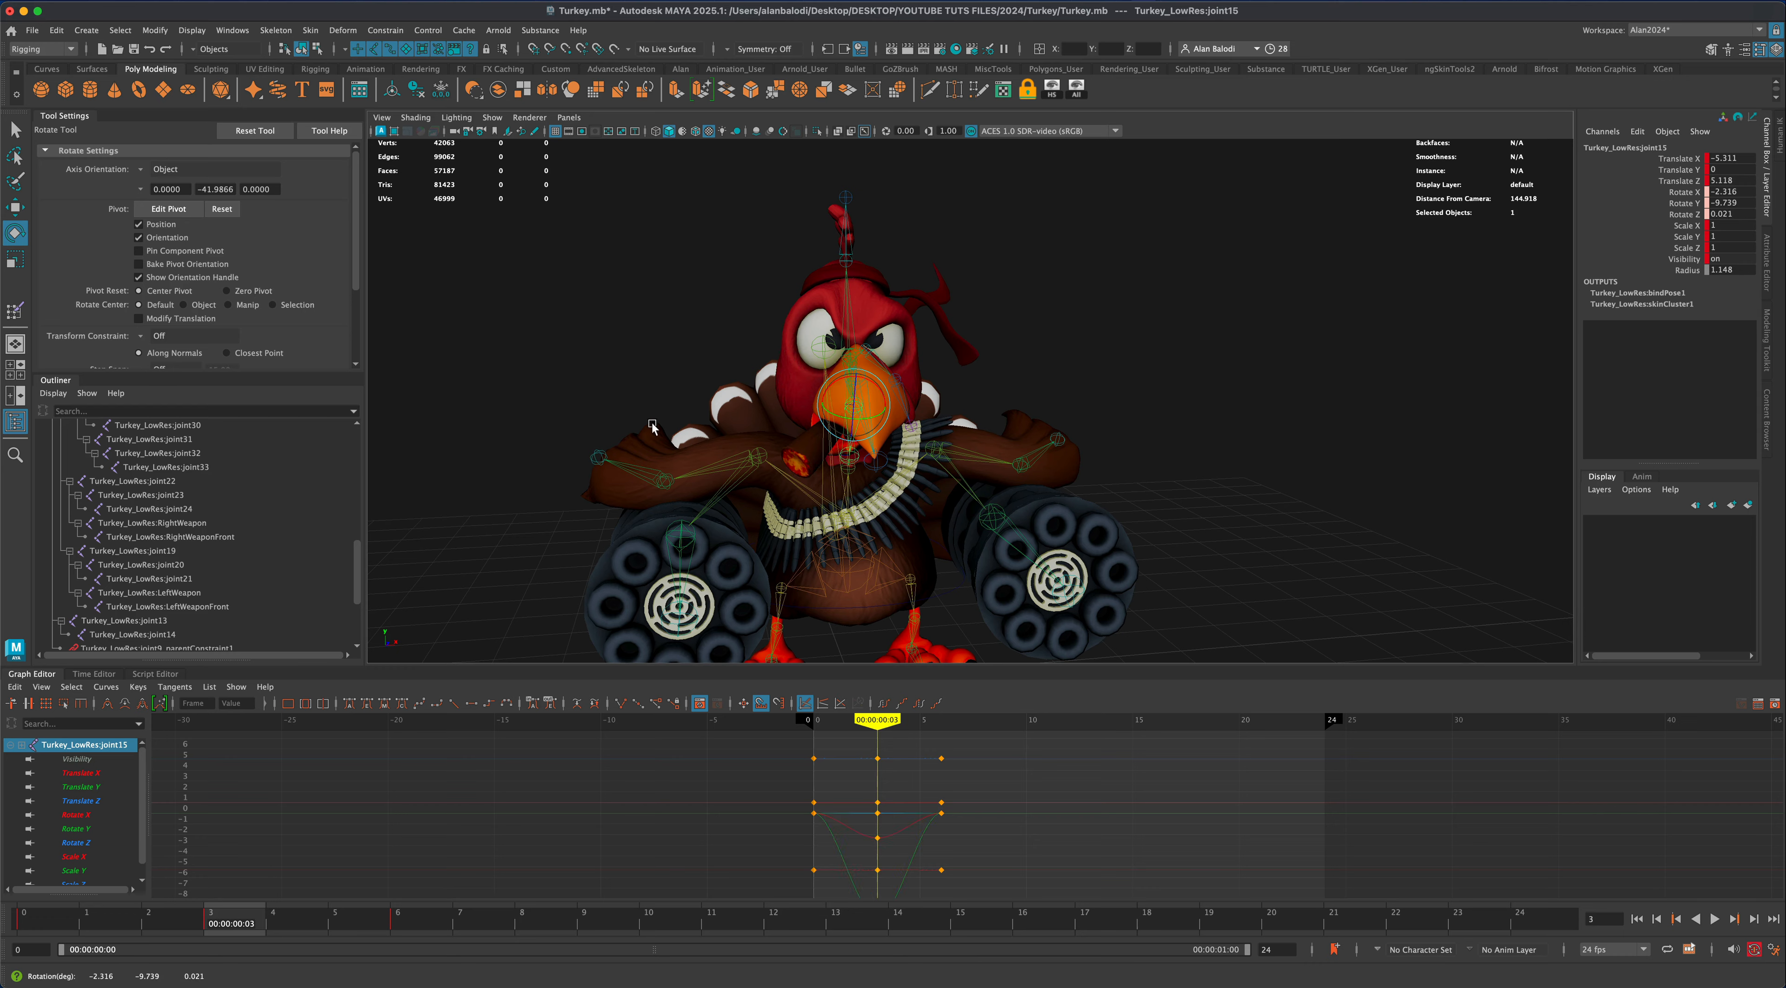
{"action": "mouse_move", "coordinate": [544, 401]}
{"action": "left_mouse_down", "text": "alt"}
{"action": "mouse_move", "coordinate": [597, 399]}
{"action": "mouse_move", "coordinate": [548, 423]}
{"action": "left_mouse_up", "text": "alt"}
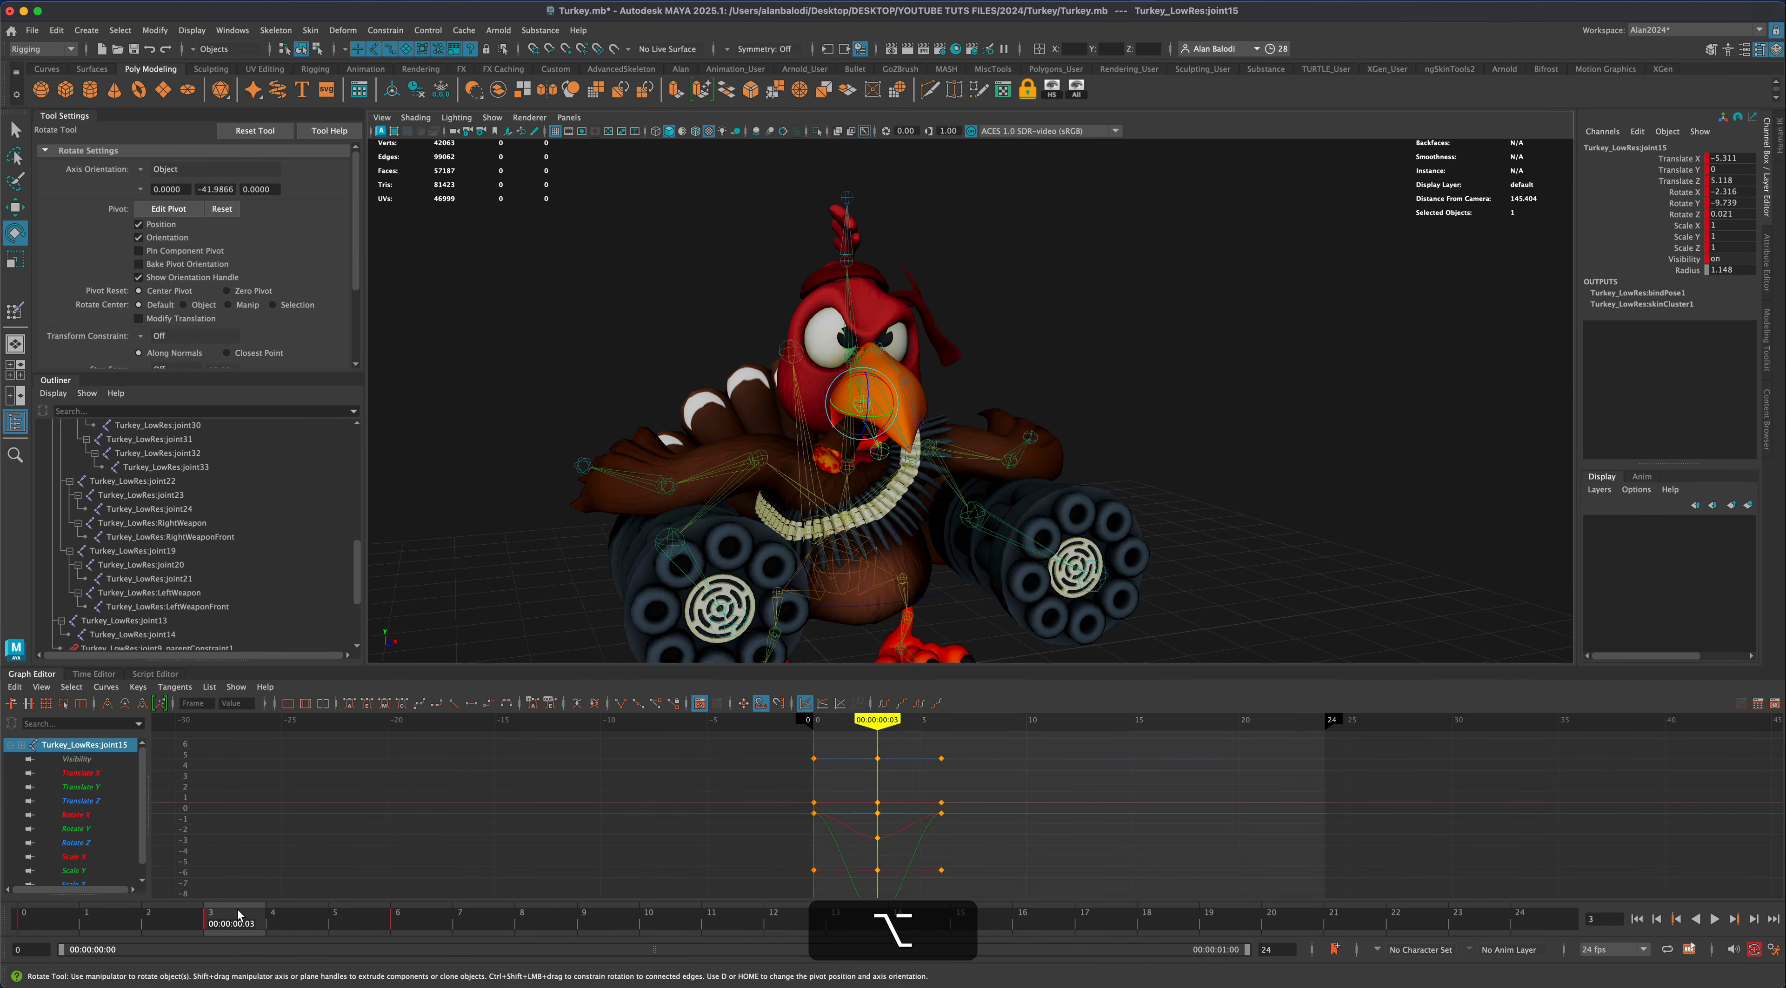
Set all of the lower-beak joint's animation curves to cycle after their last key and play the loop
{"action": "key", "text": "alt+v"}
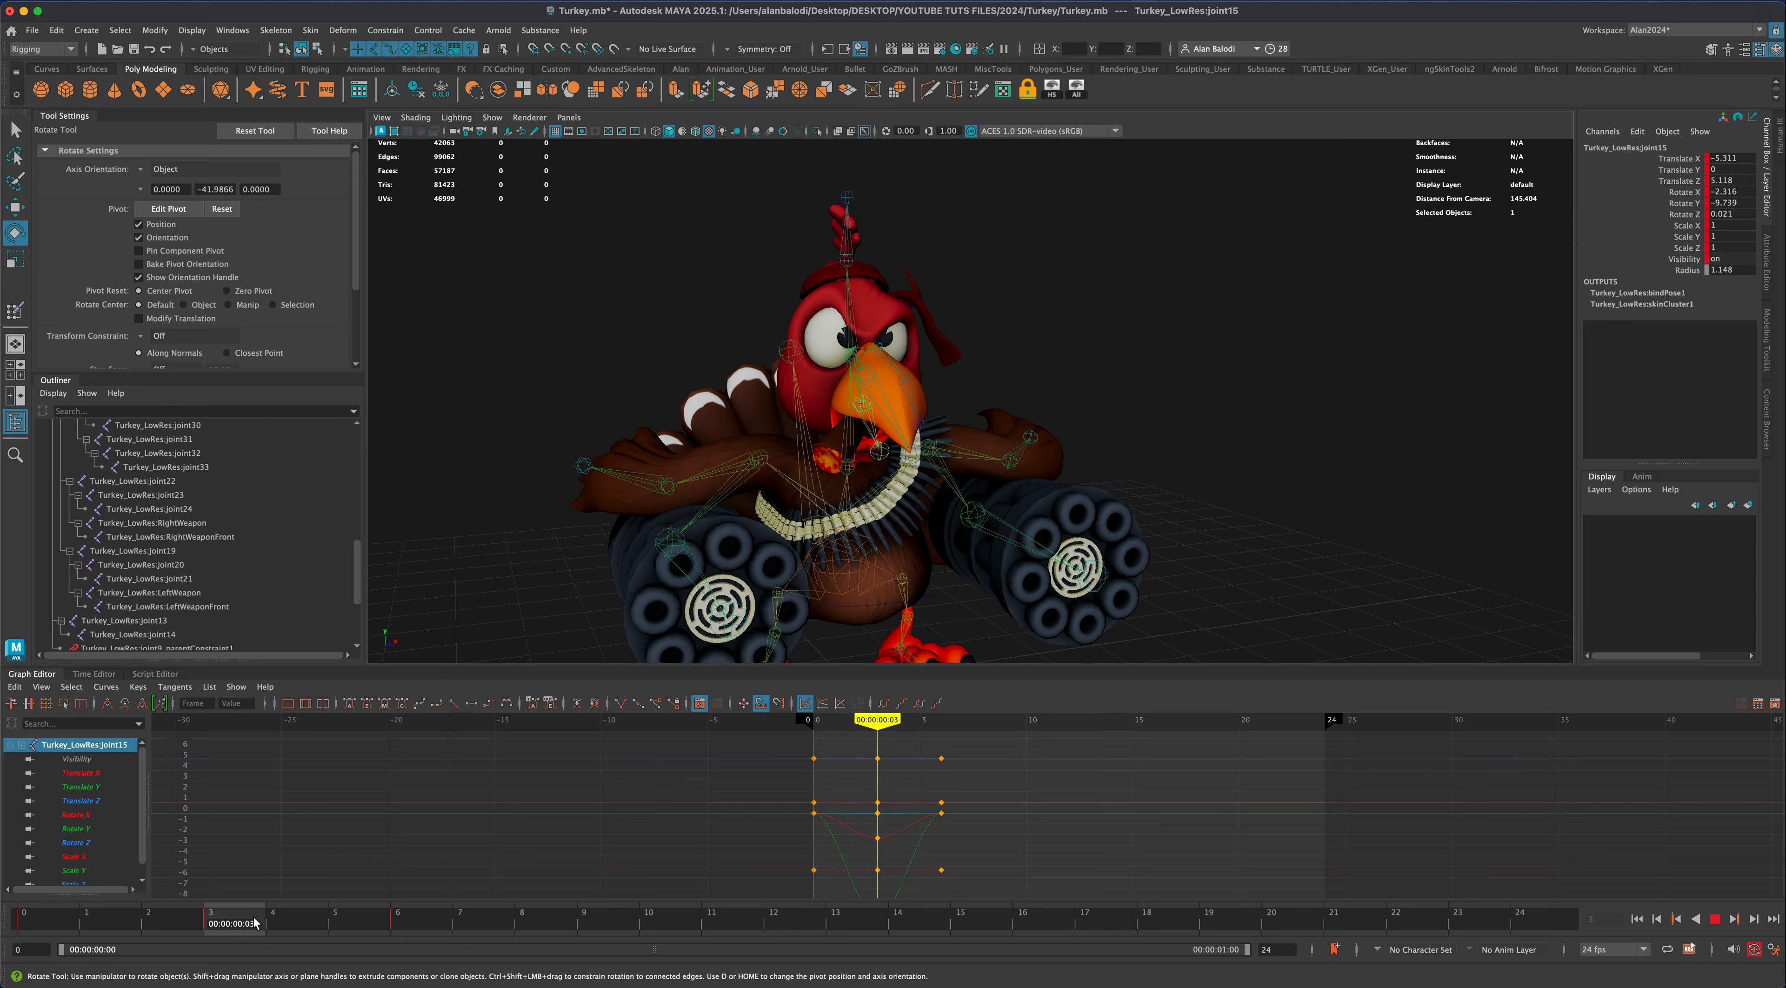
{"action": "key", "text": "alt+v"}
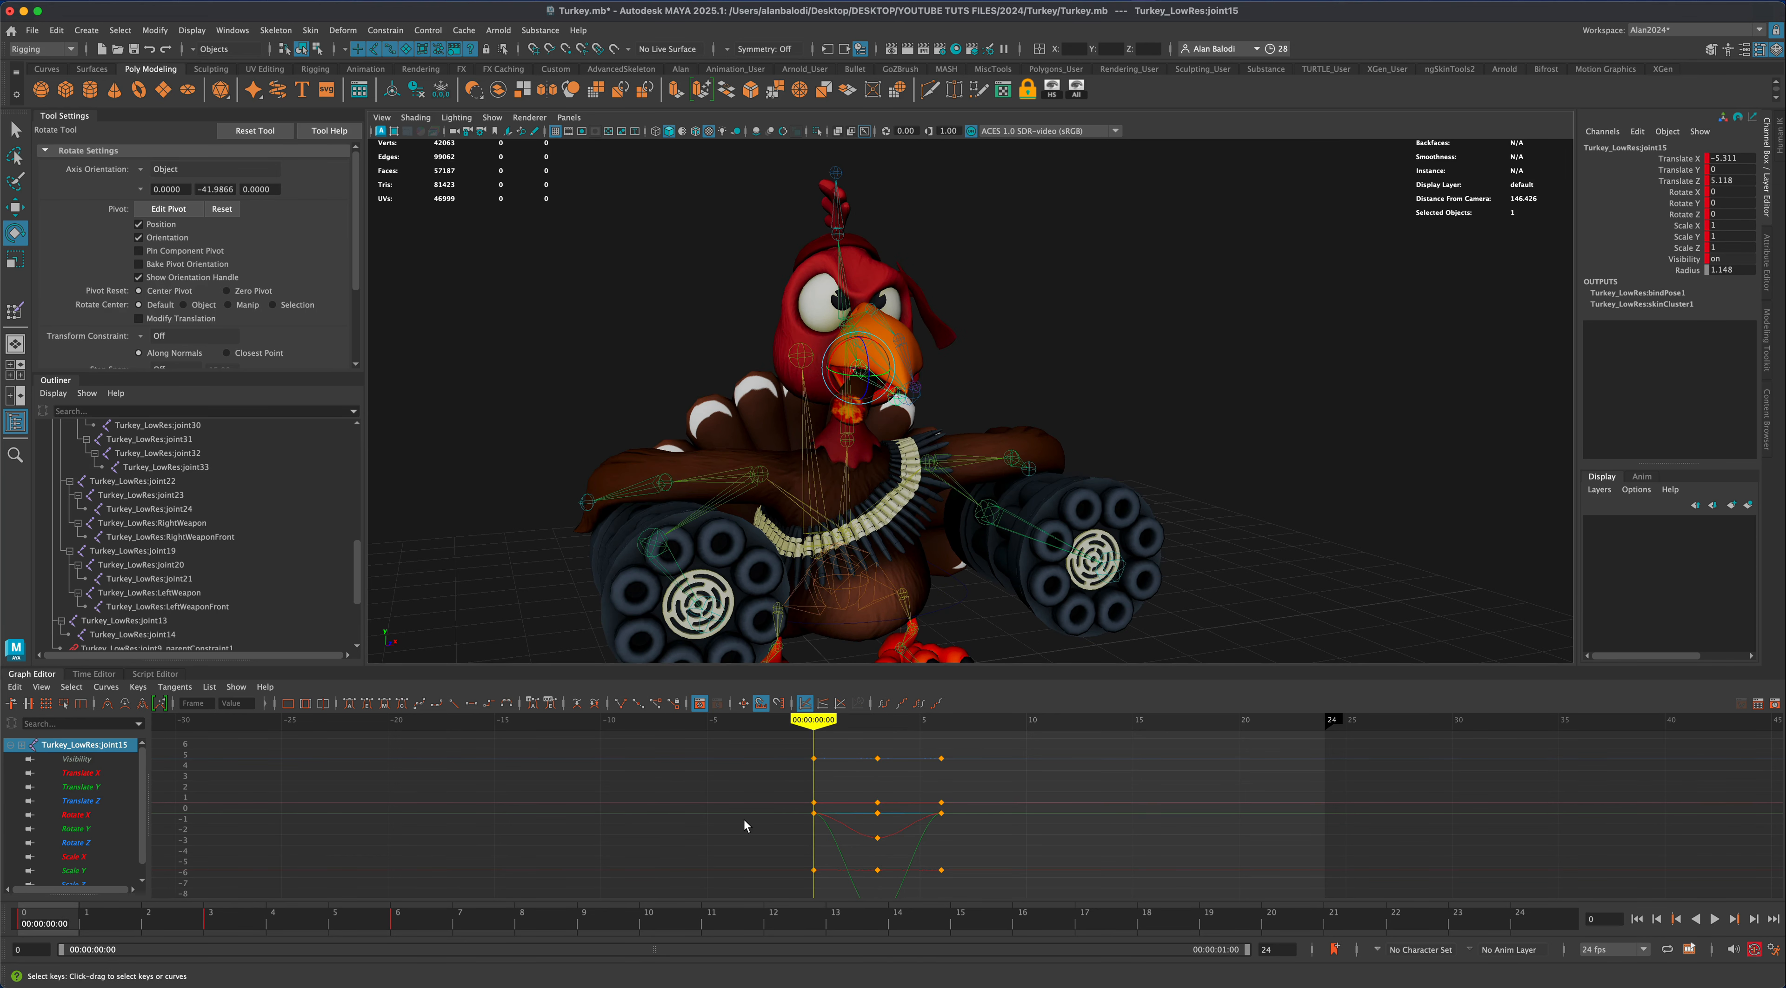
{"action": "key", "text": "a"}
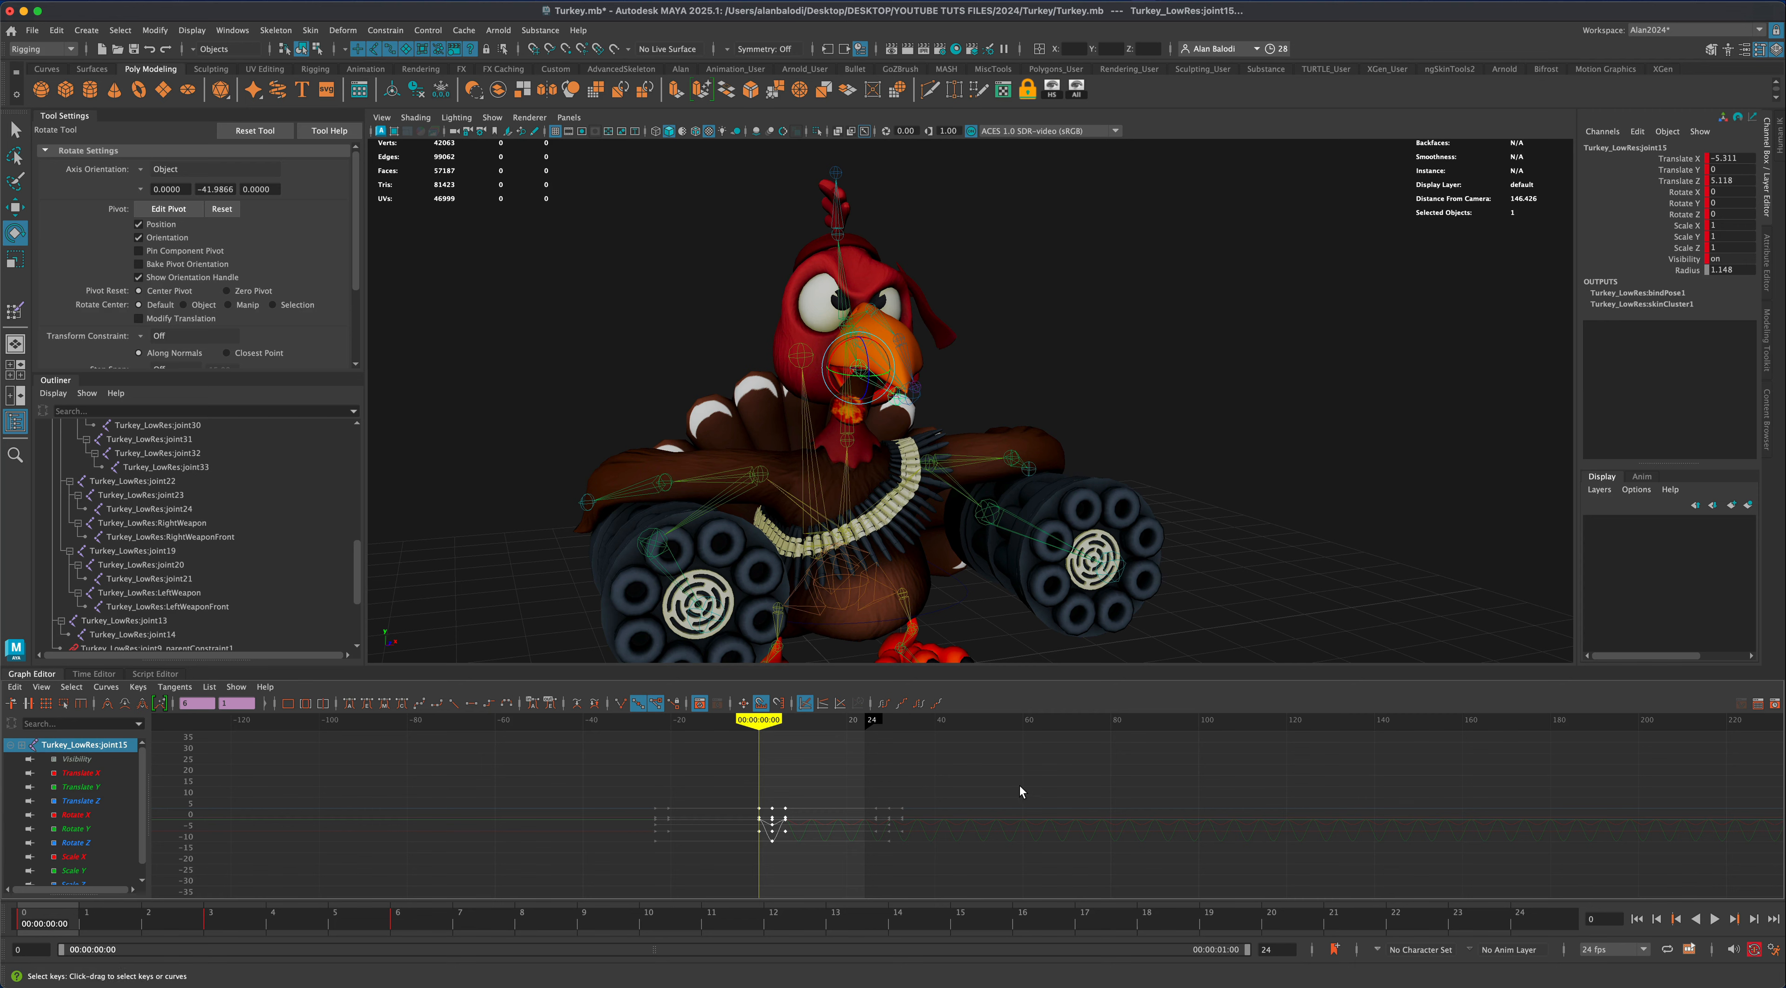
{"action": "left_click", "coordinate": [1715, 920]}
{"action": "scroll", "coordinate": [1324, 542], "scroll_direction": "down", "scroll_amount": 5}
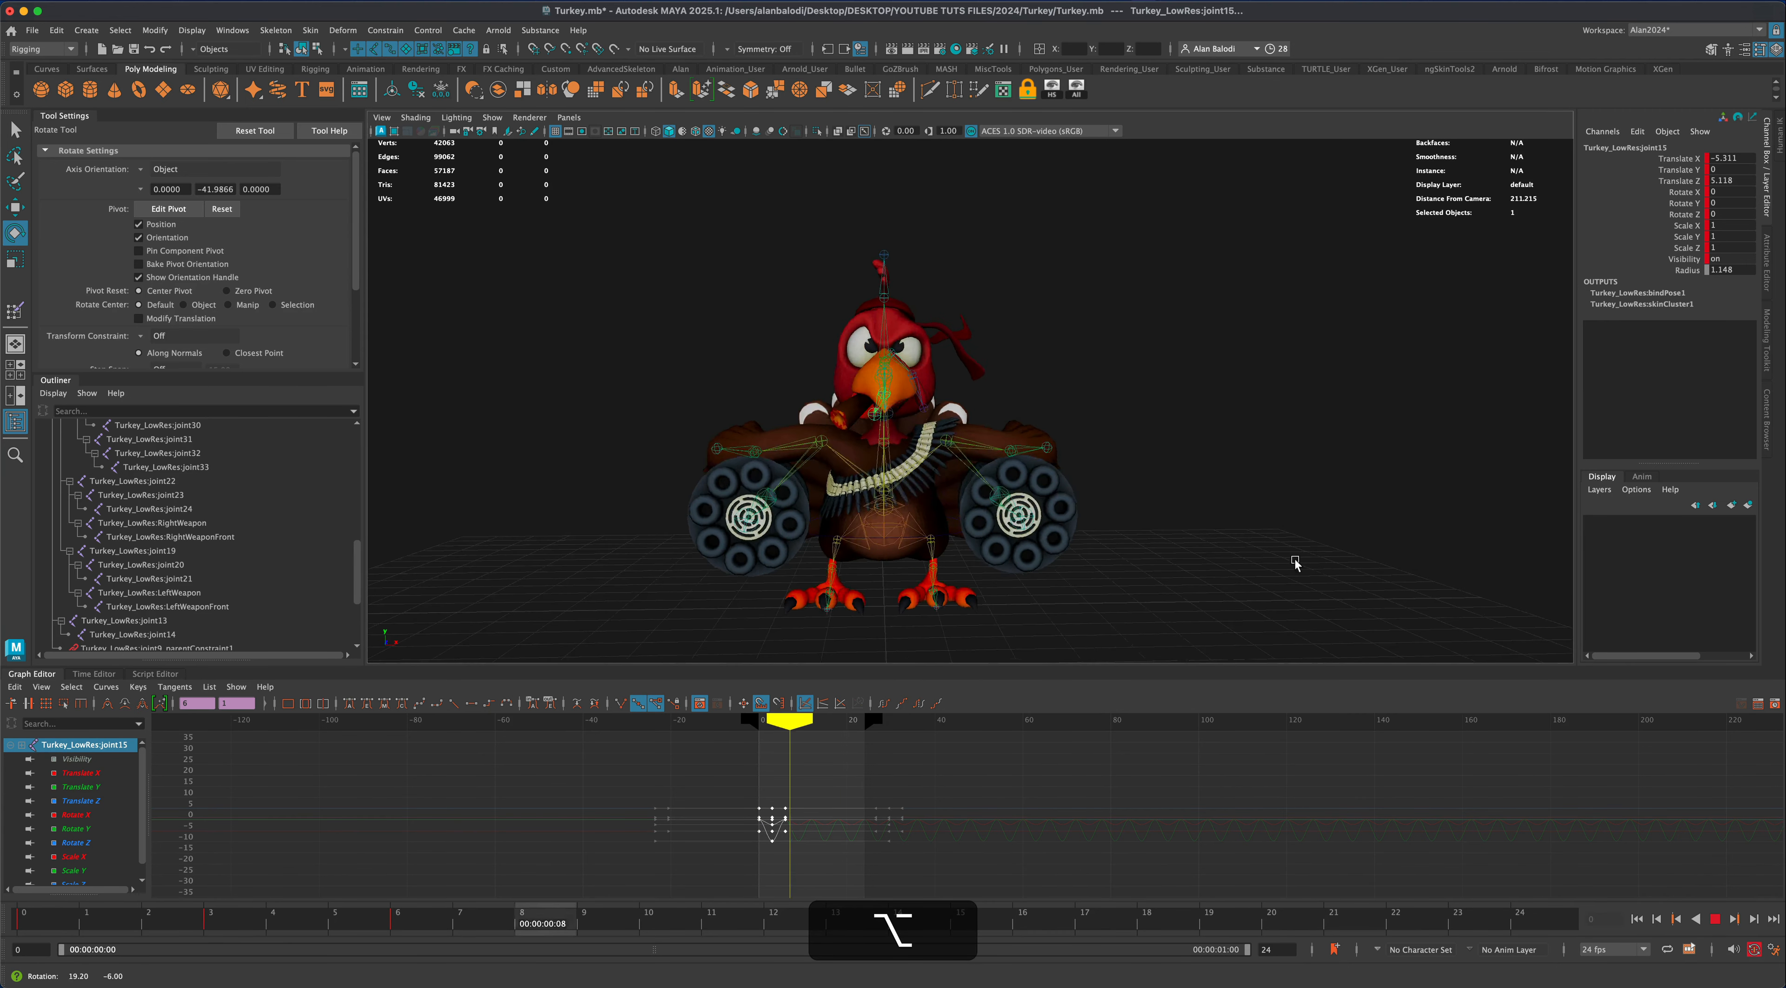
{"action": "left_click_drag", "start_coordinate": [1292, 563], "coordinate": [1142, 451], "text": "alt"}
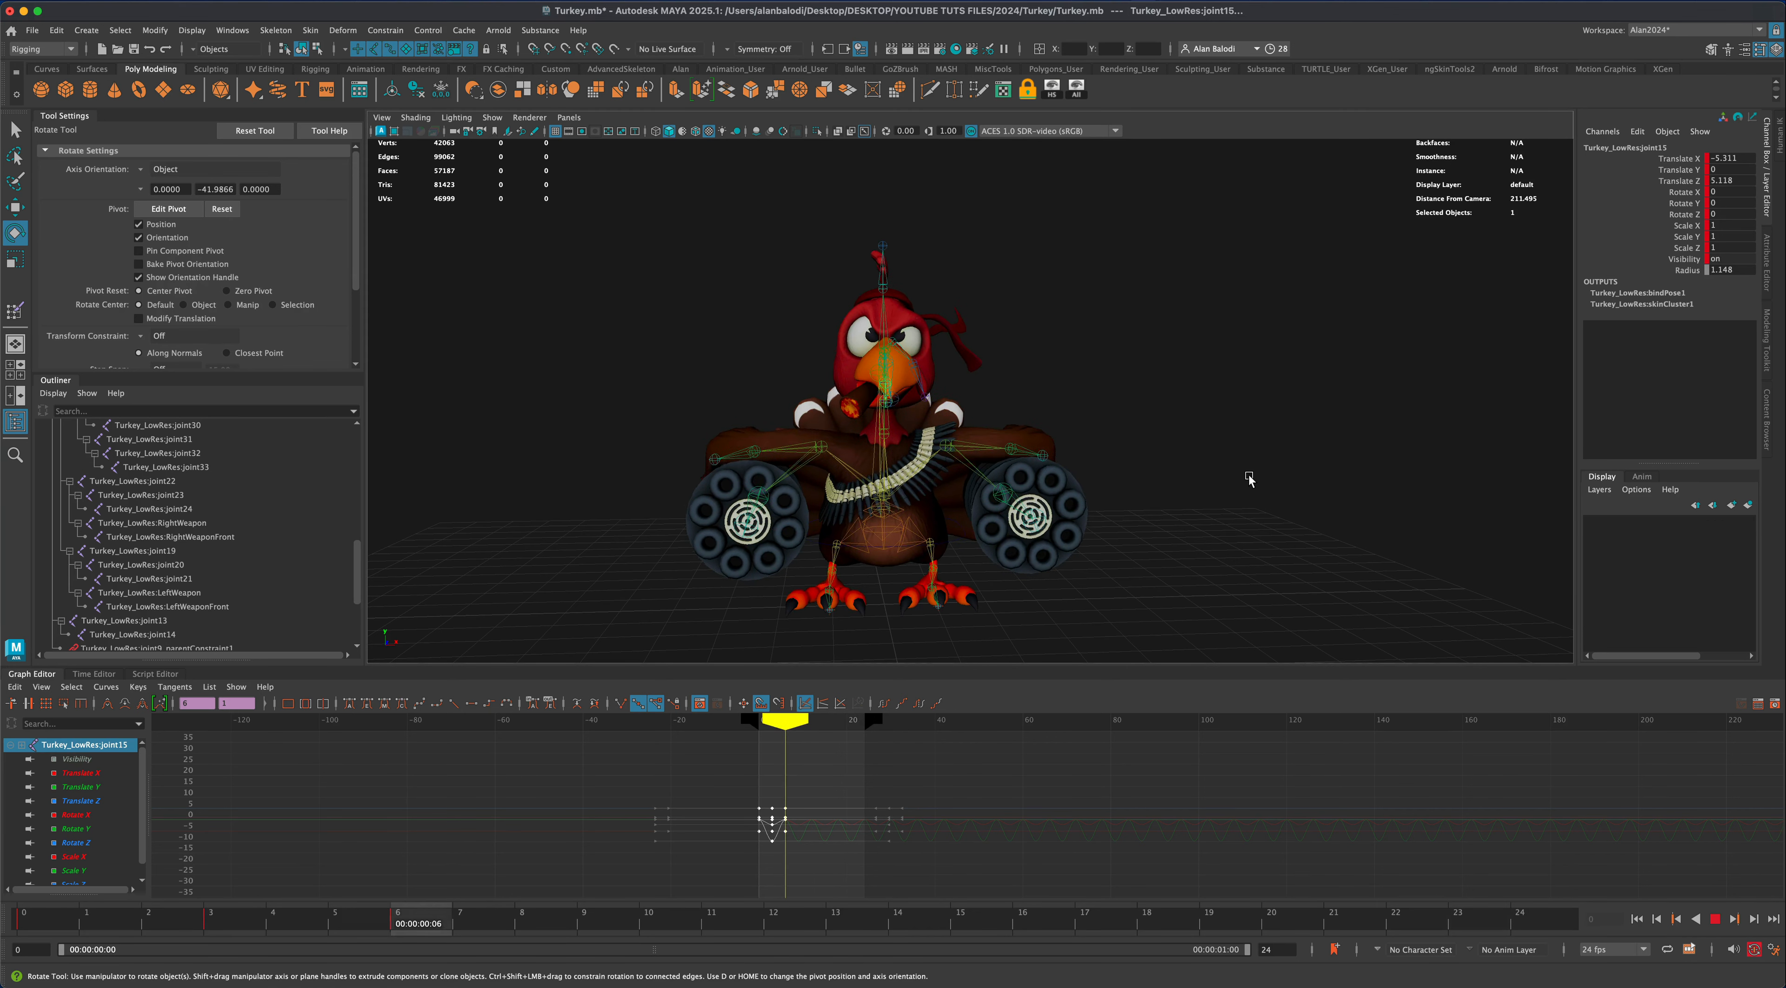
{"action": "left_click", "coordinate": [1714, 922]}
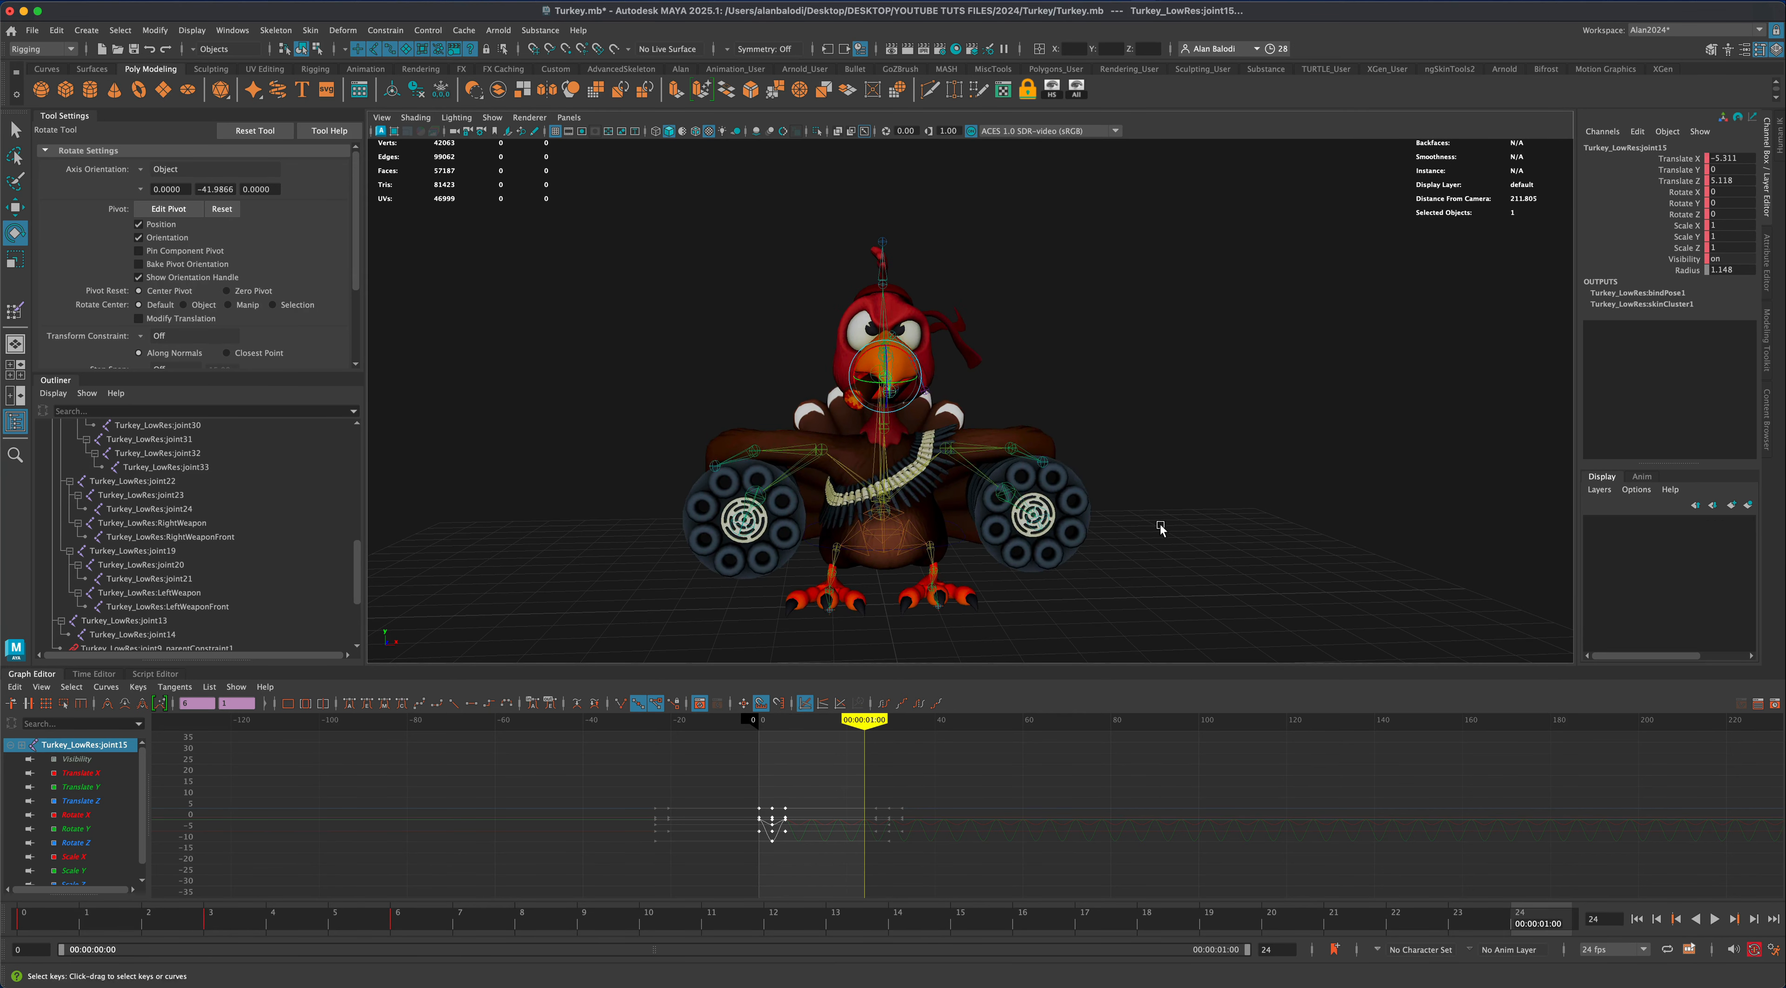
Select the upper-beak joint and key its unchanged pose at frames 0, 6 and 3
{"action": "left_click_drag", "start_coordinate": [1160, 522], "coordinate": [1148, 519], "text": "alt"}
{"action": "right_click_drag", "start_coordinate": [1148, 519], "coordinate": [1163, 512], "text": "alt"}
{"action": "left_click_drag", "start_coordinate": [1163, 512], "coordinate": [1167, 474], "text": "alt"}
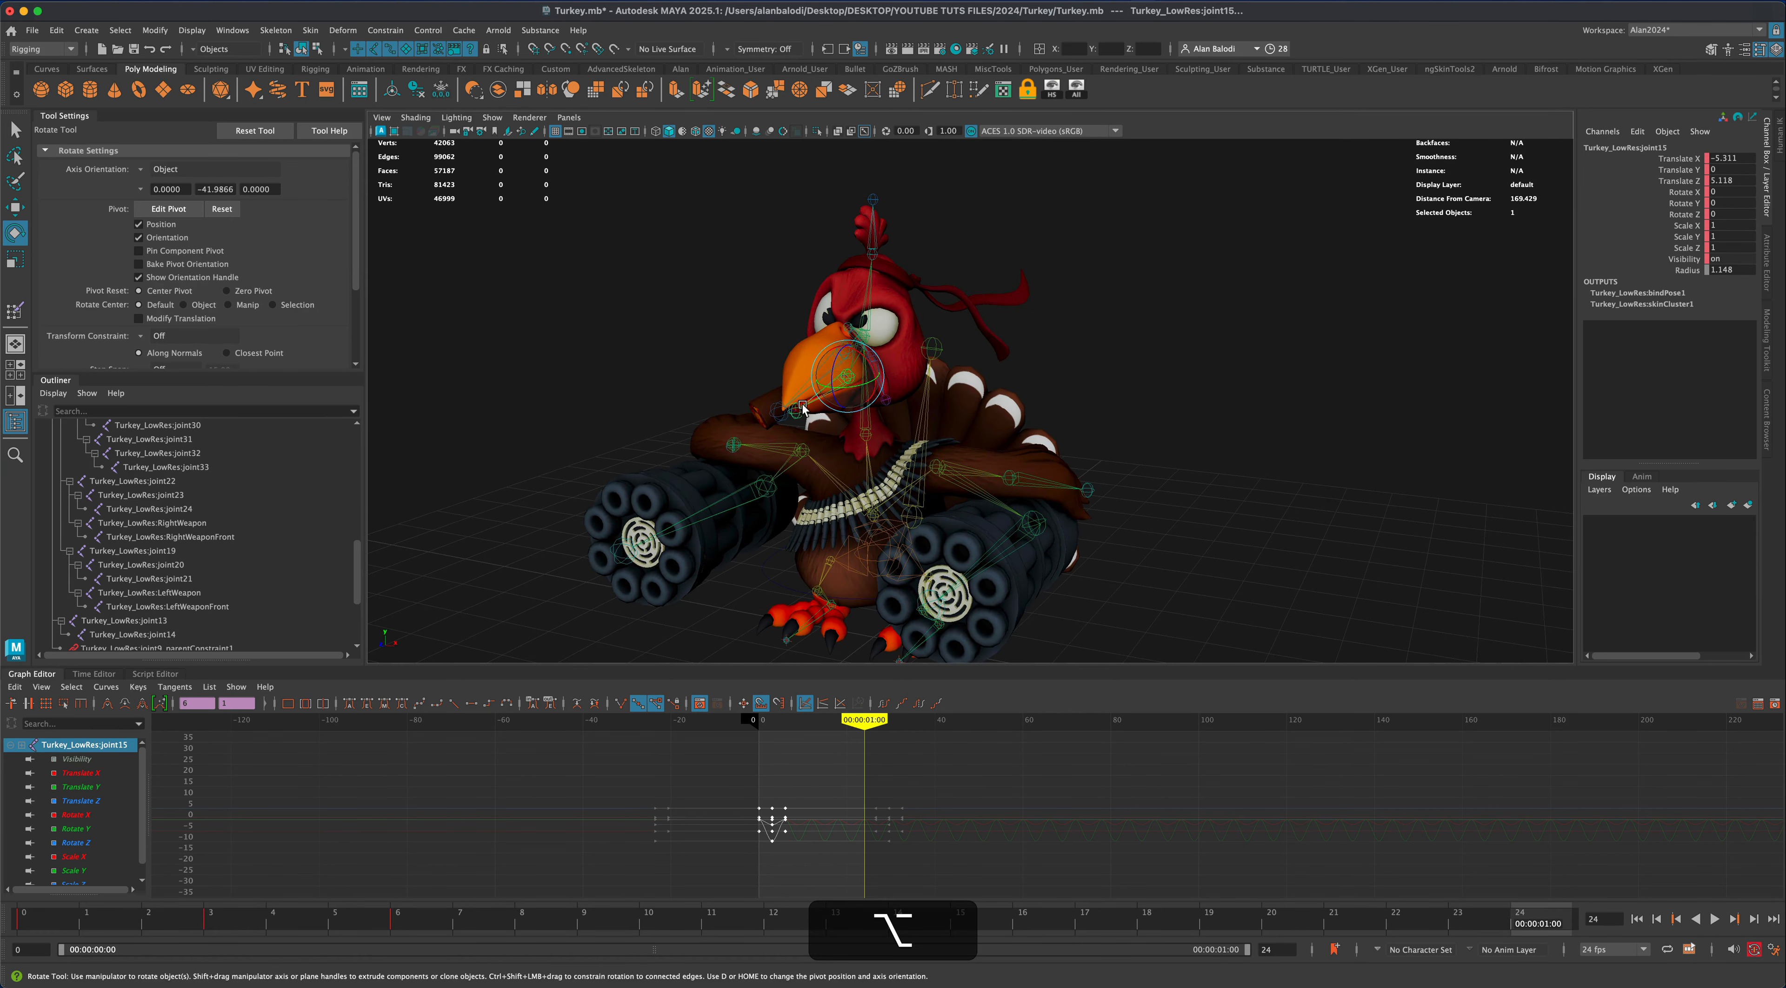
{"action": "right_click_drag", "start_coordinate": [634, 355], "coordinate": [771, 421], "text": "alt"}
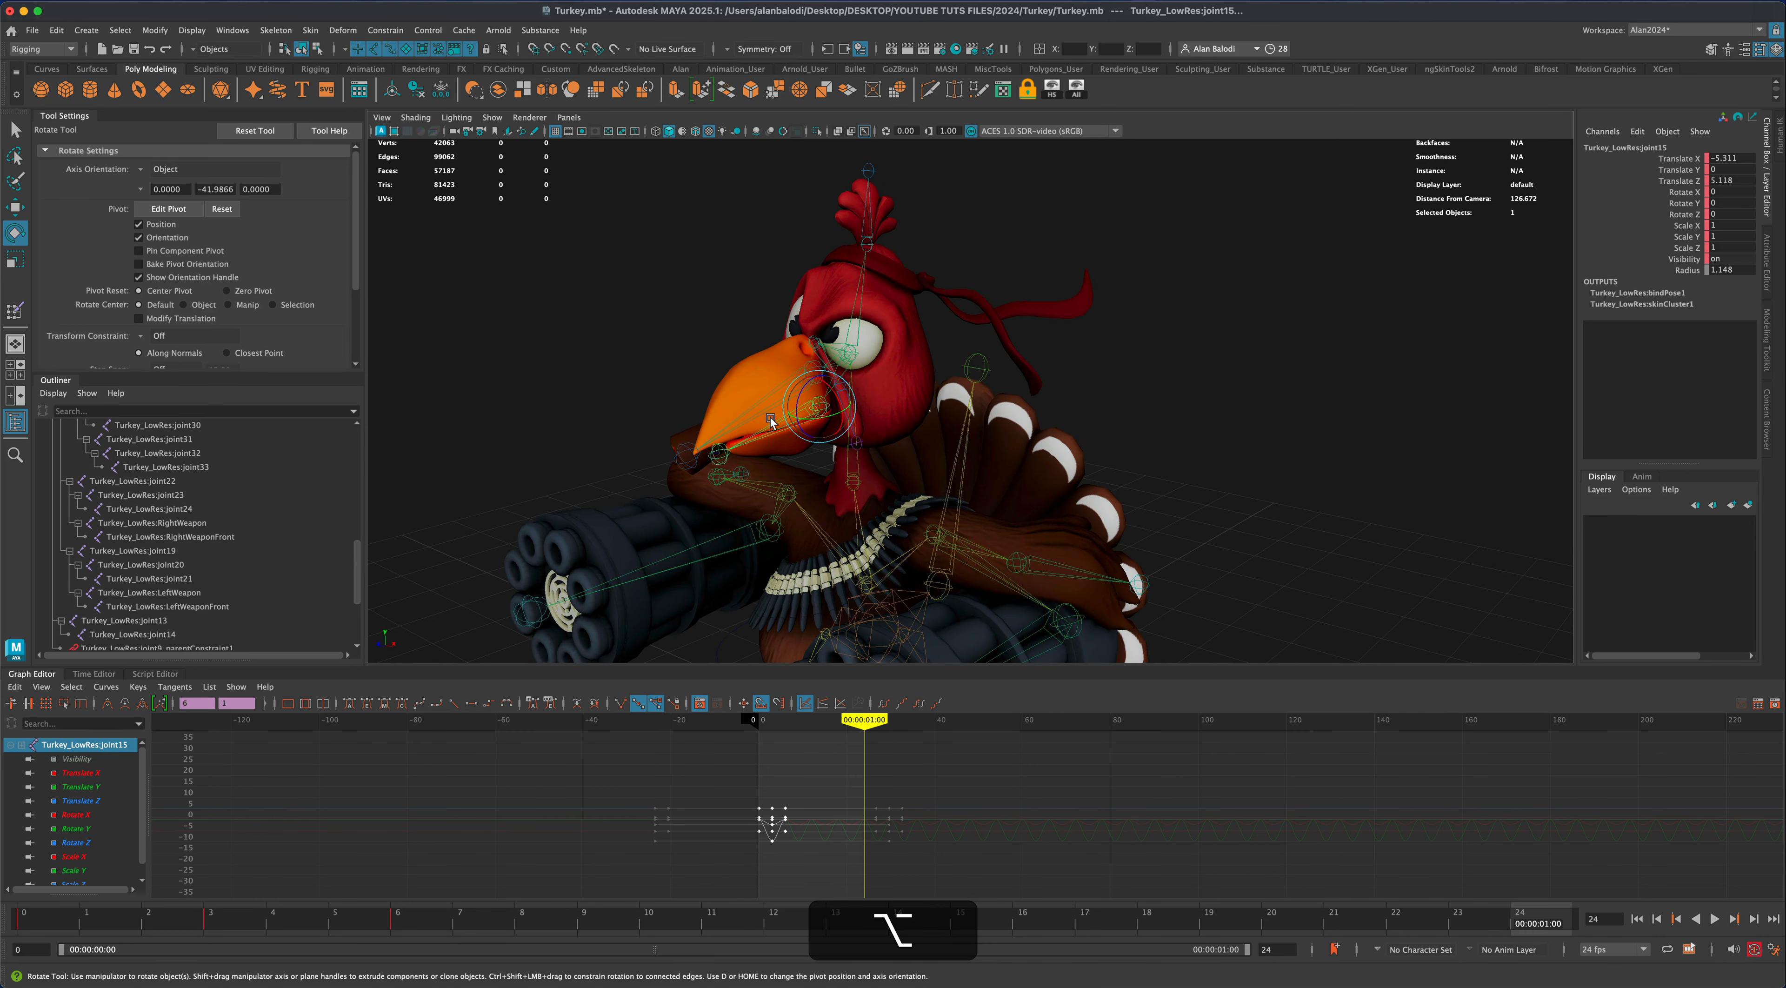
{"action": "left_click", "coordinate": [771, 412]}
{"action": "left_click_drag", "start_coordinate": [610, 422], "coordinate": [597, 422], "text": "alt"}
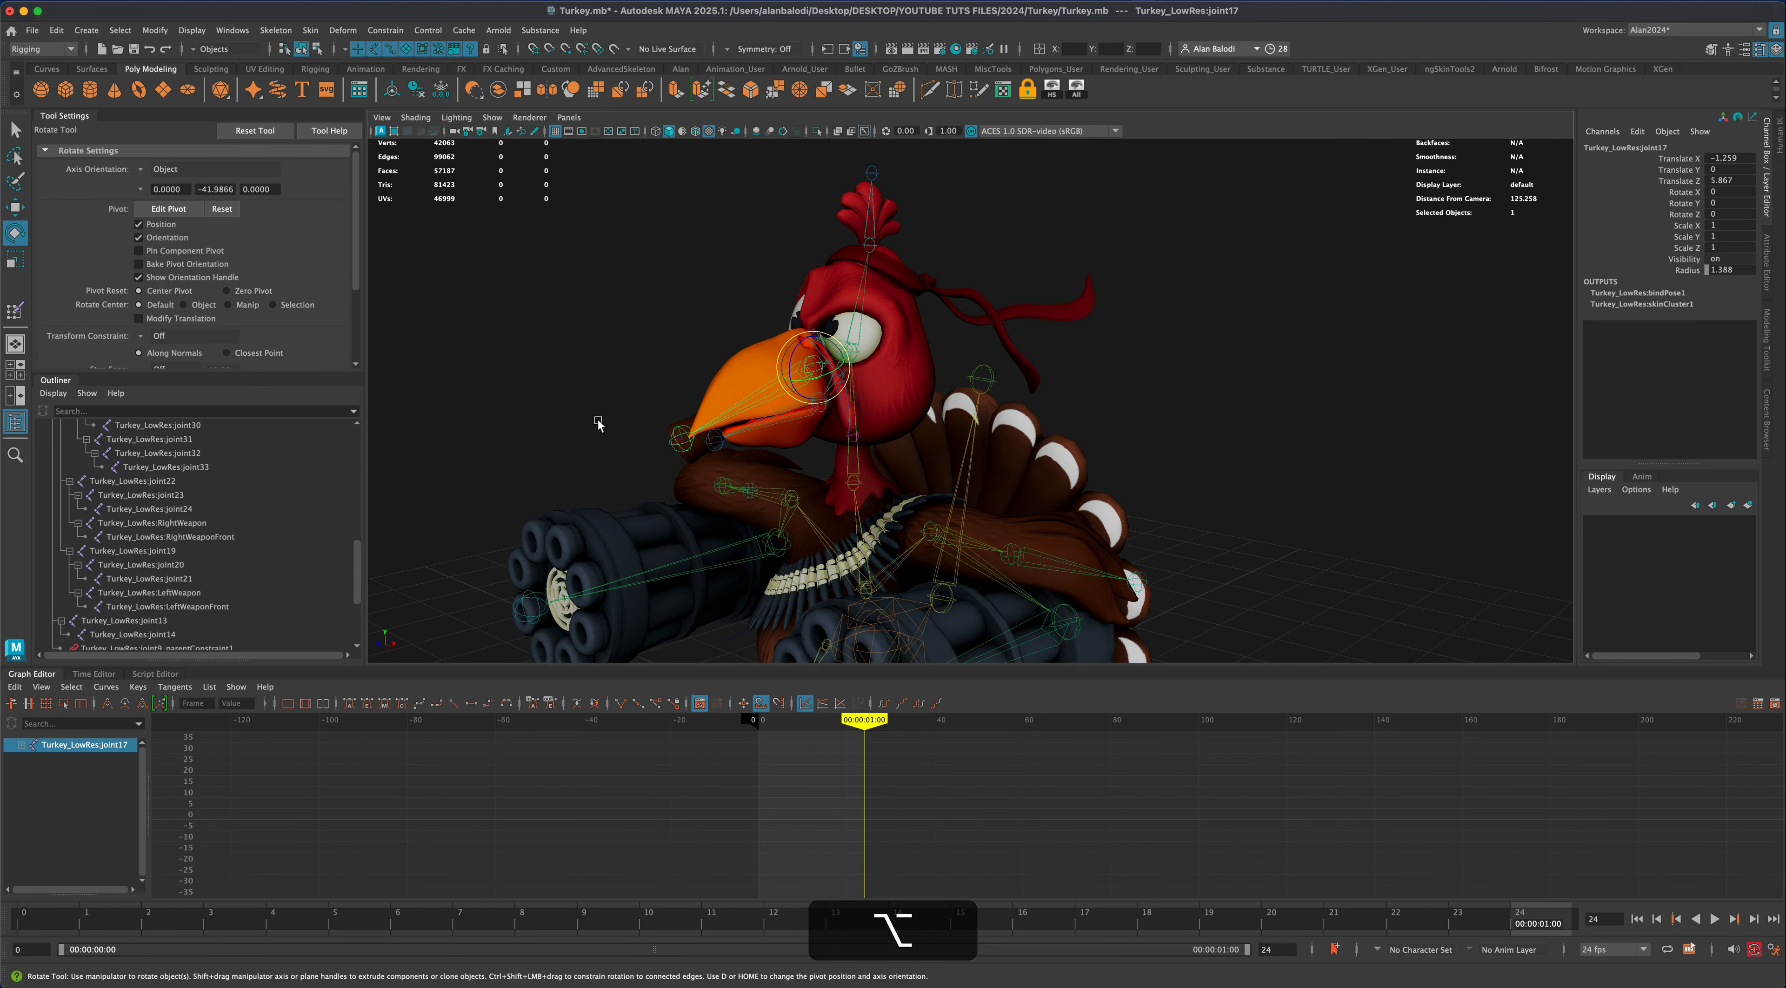
{"action": "left_click", "coordinate": [73, 921]}
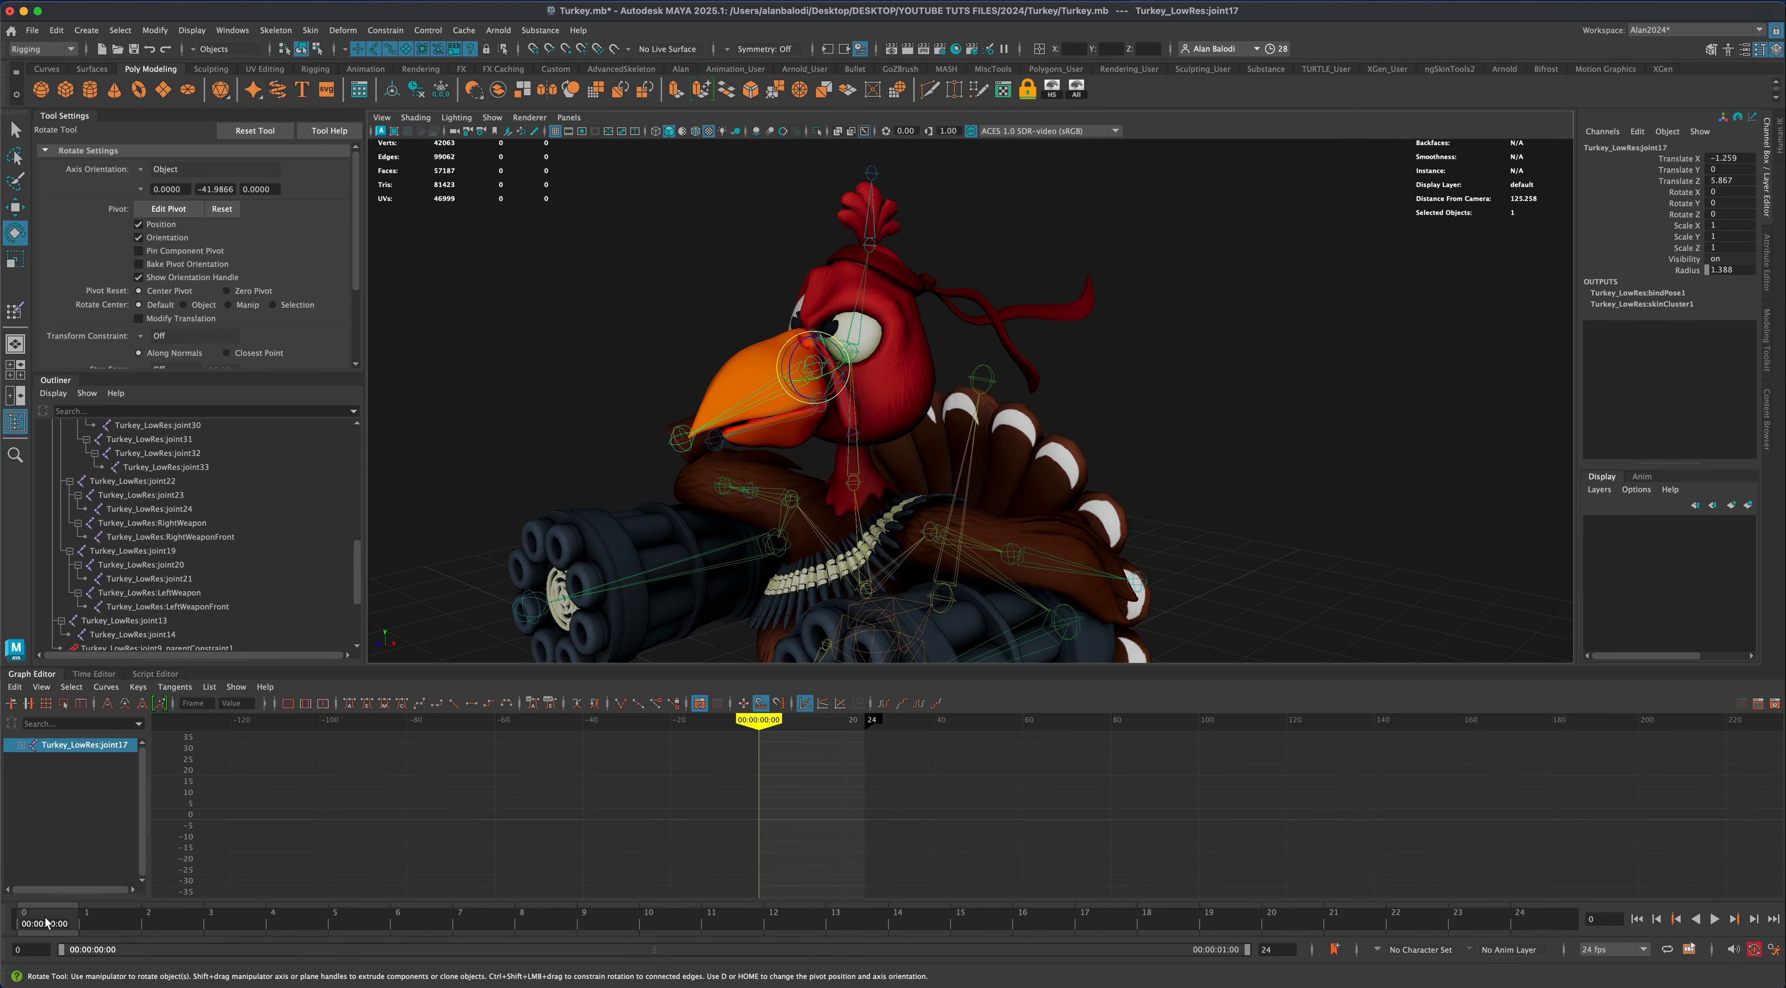
{"action": "key", "text": "s"}
{"action": "left_click_drag", "start_coordinate": [46, 923], "coordinate": [219, 922]}
{"action": "key", "text": "s"}
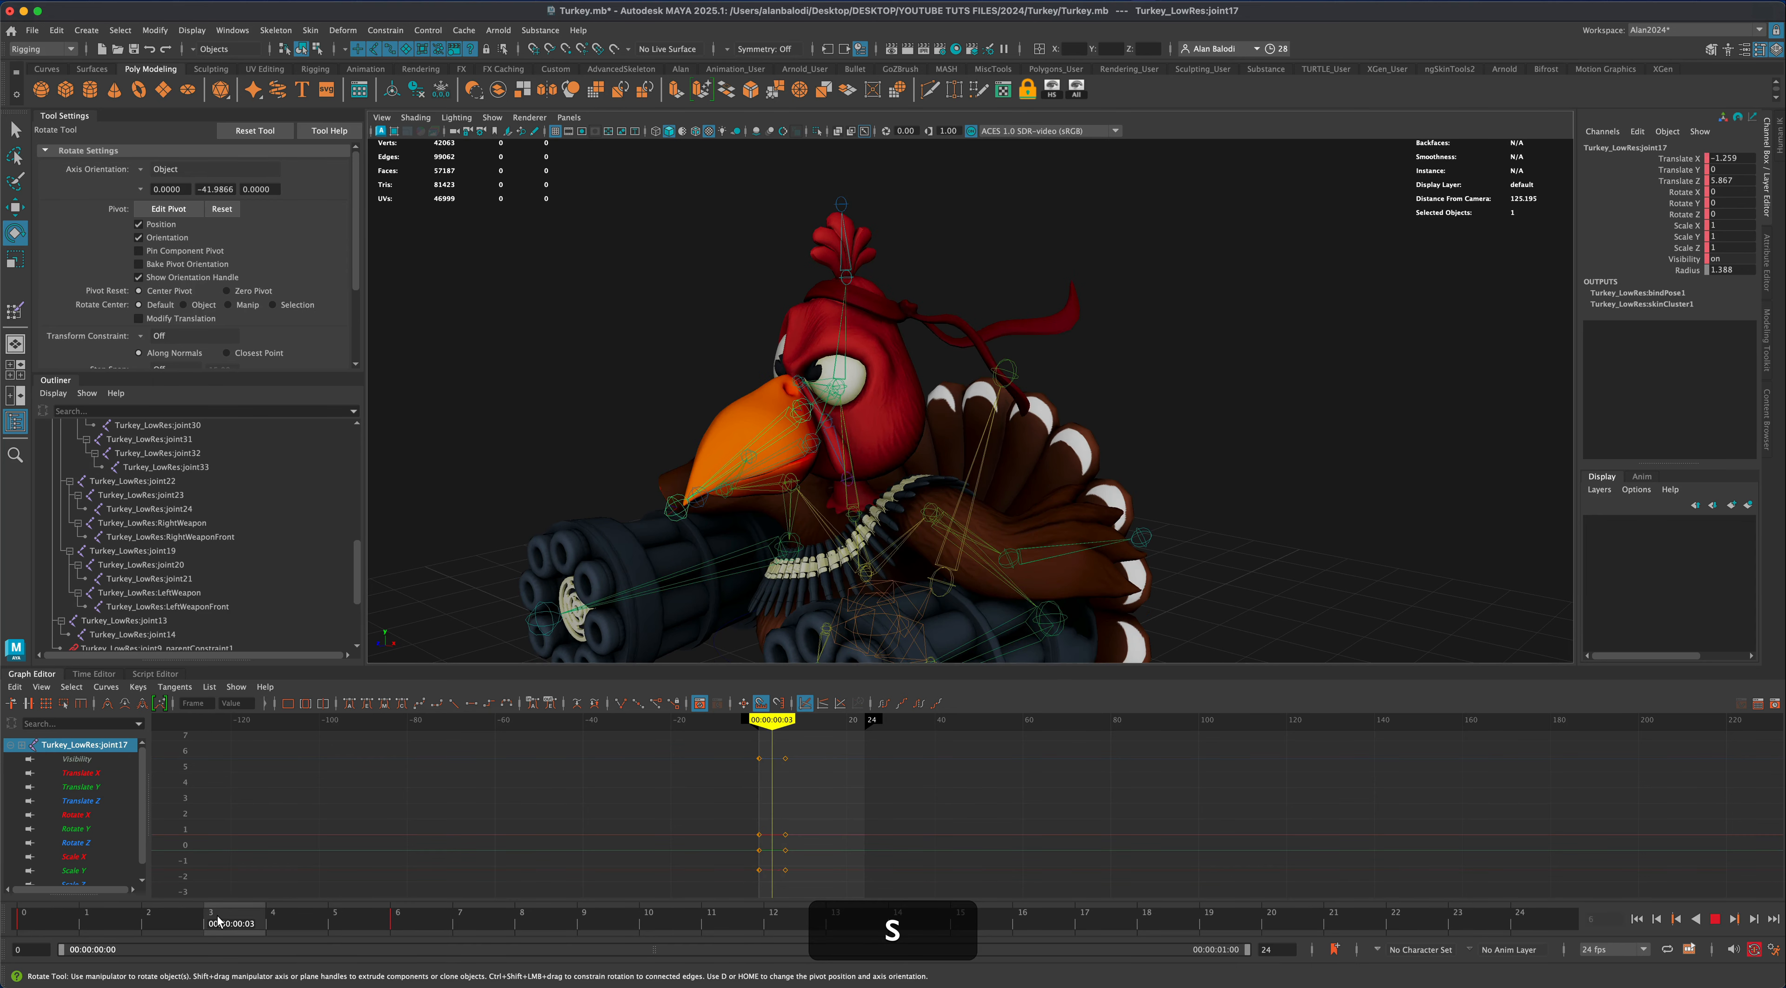
{"action": "key", "text": "s"}
At frame 3, rotate the upper-beak joint to about -14.7 in Rotate X, 4.5 in Rotate Y and -4.8 in Rotate Z
{"action": "left_click_drag", "start_coordinate": [513, 524], "coordinate": [555, 505], "text": "alt"}
{"action": "left_click_drag", "start_coordinate": [874, 382], "coordinate": [872, 420]}
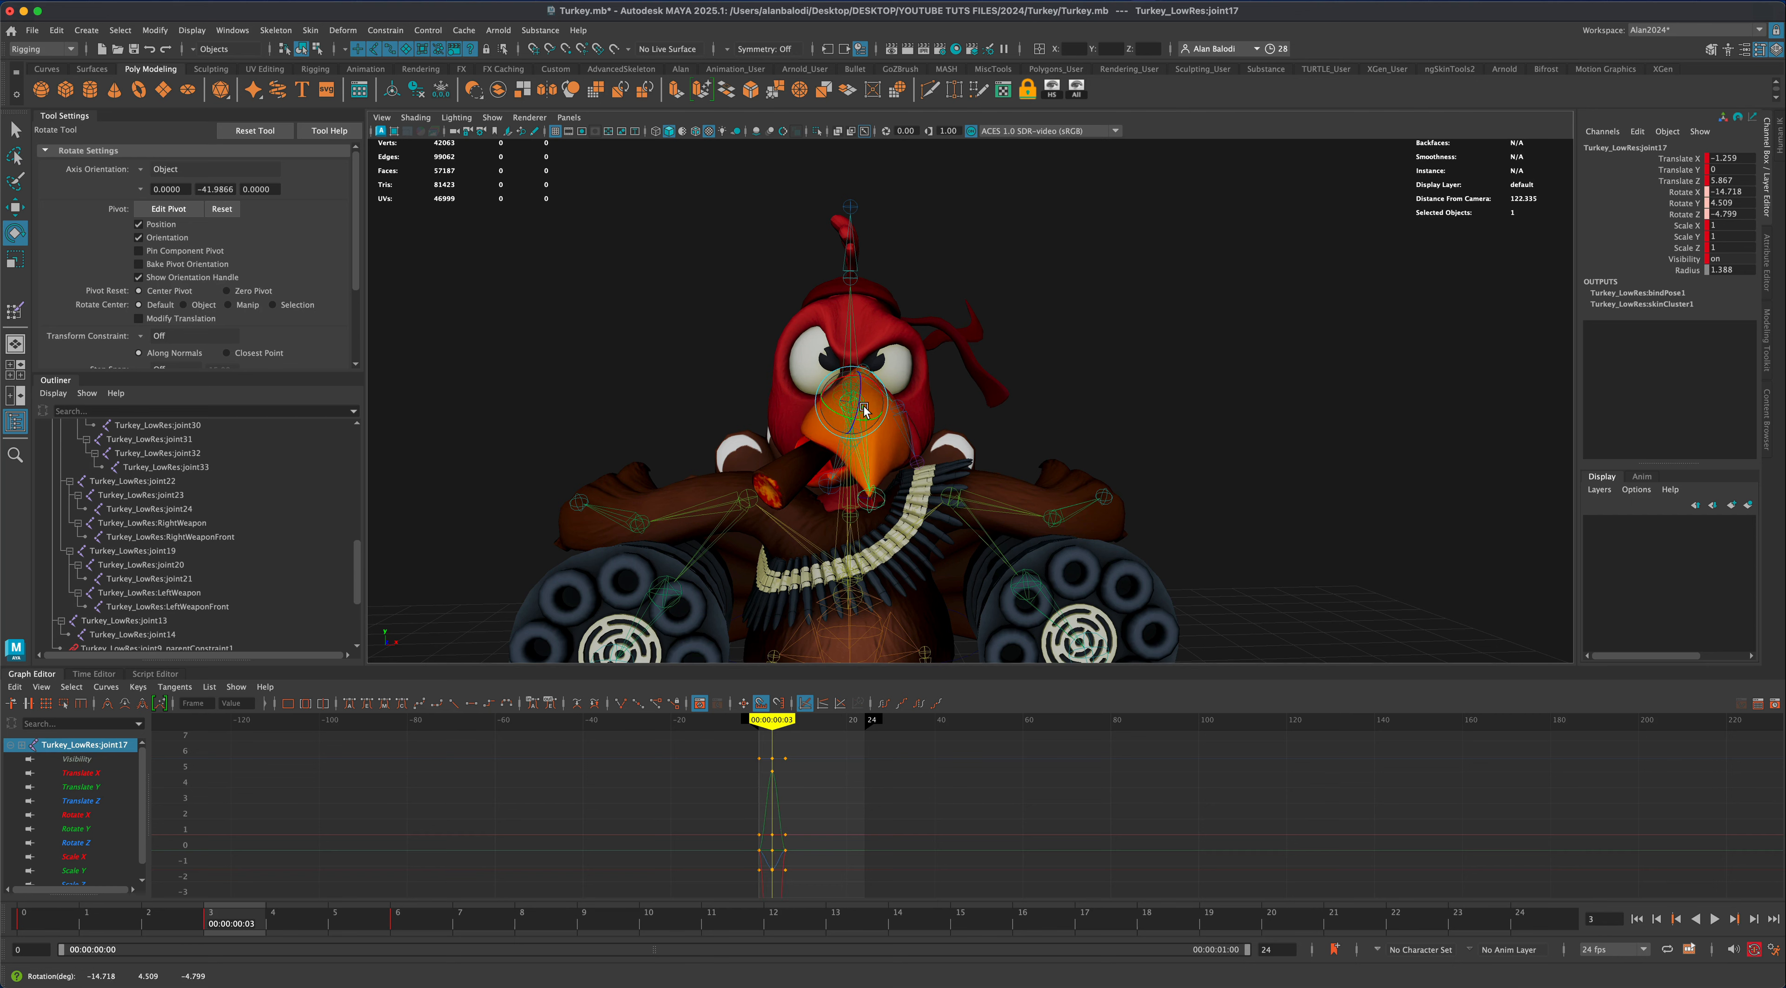
{"action": "left_click_drag", "start_coordinate": [1060, 415], "coordinate": [1099, 416], "text": "alt"}
{"action": "scroll", "coordinate": [1236, 584], "scroll_direction": "down", "scroll_amount": 3}
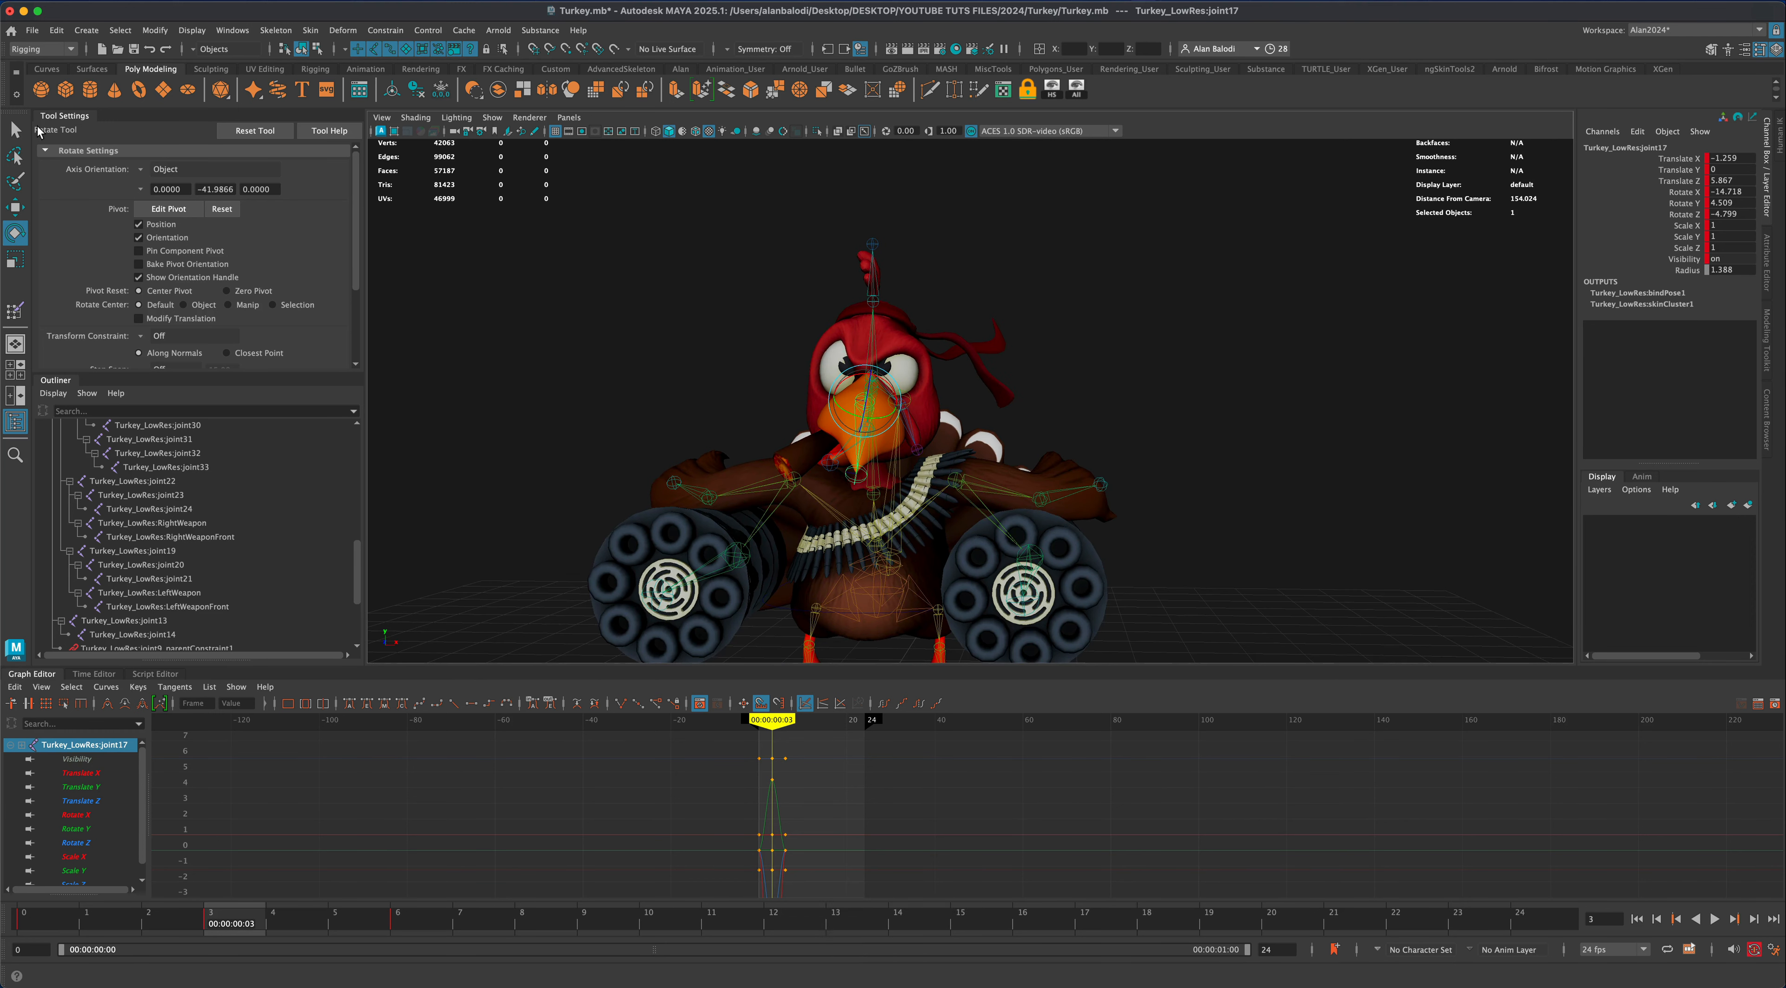
Set all of the upper-beak joint's animation curves to cycle after their last key, then play the loop with nothing selected
{"action": "left_click", "coordinate": [14, 131]}
{"action": "scroll", "coordinate": [744, 777], "scroll_direction": "down", "scroll_amount": 5}
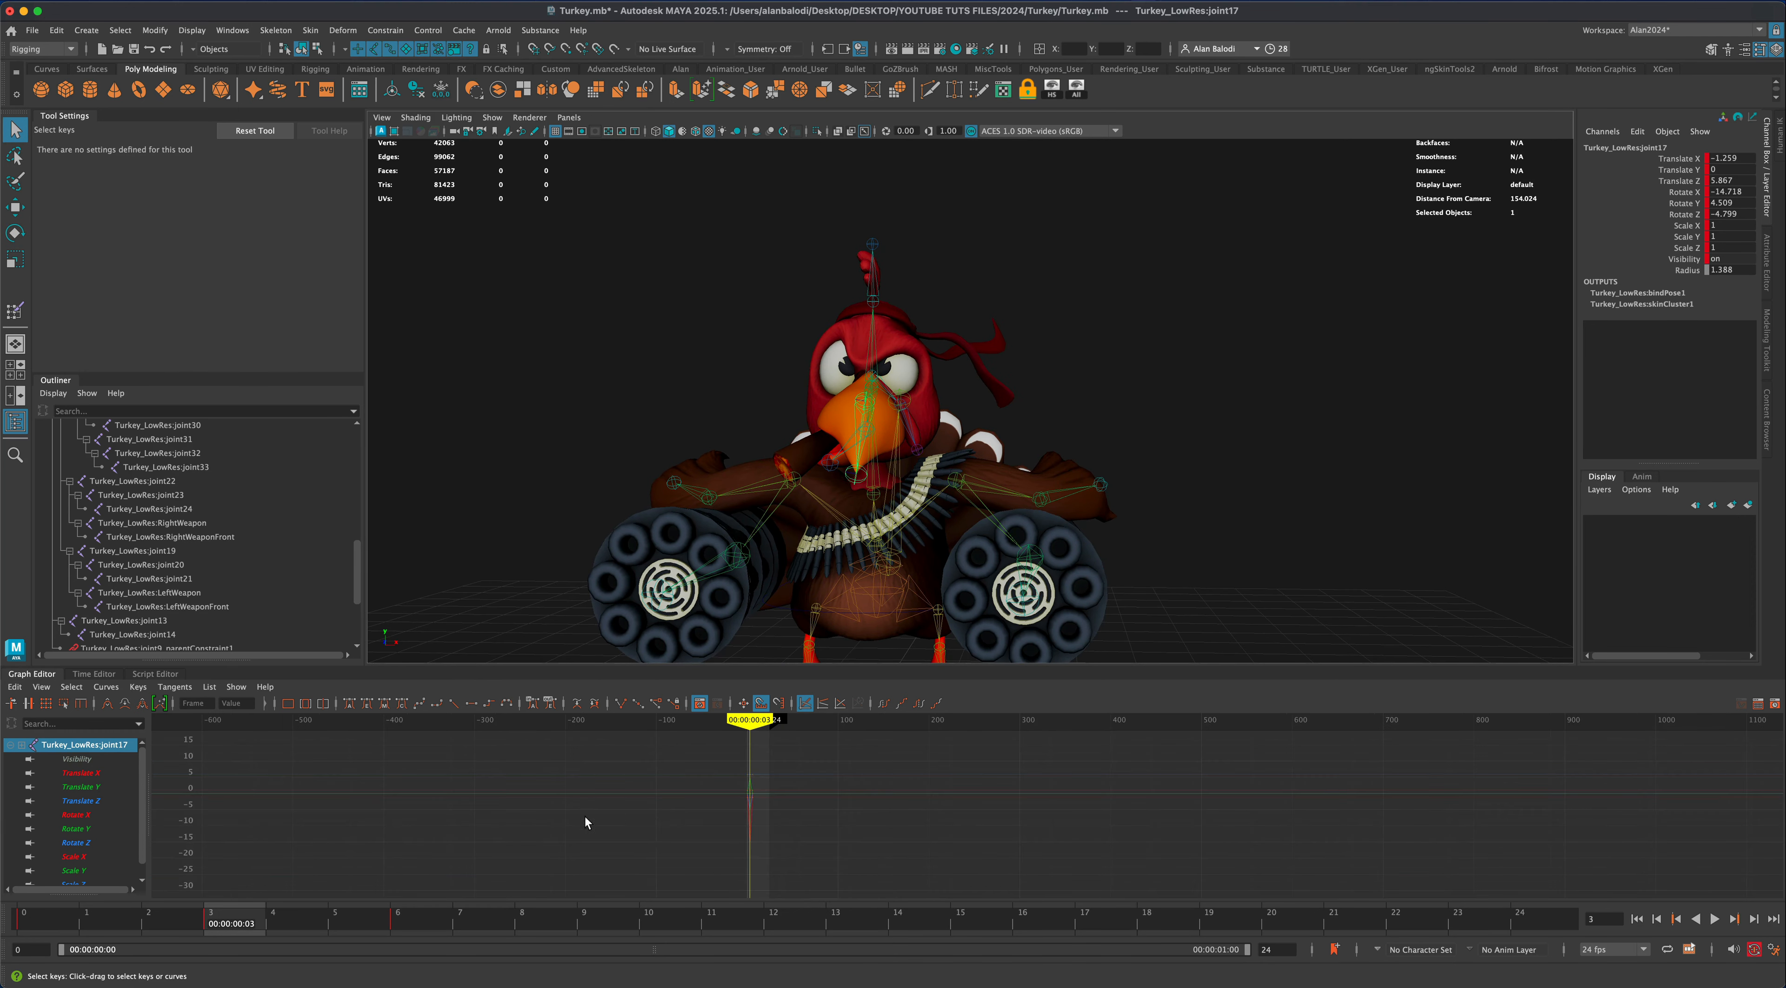
{"action": "left_click_drag", "start_coordinate": [153, 923], "coordinate": [23, 922]}
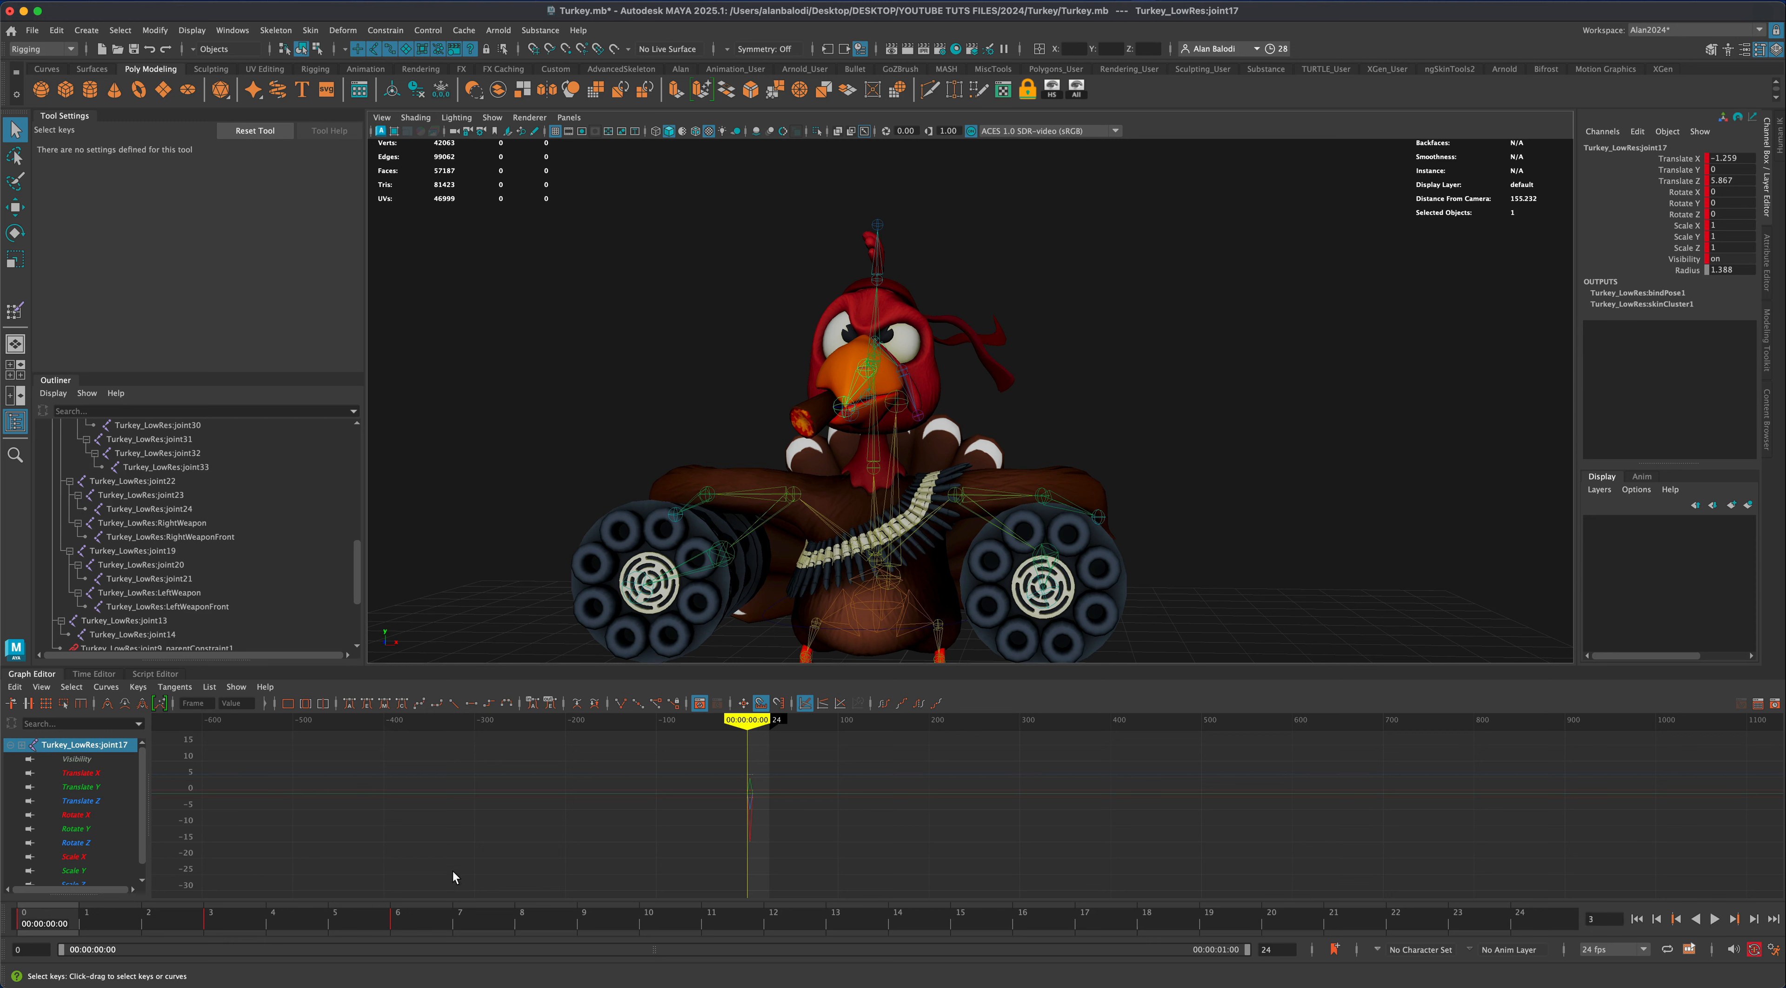
{"action": "key", "text": "f"}
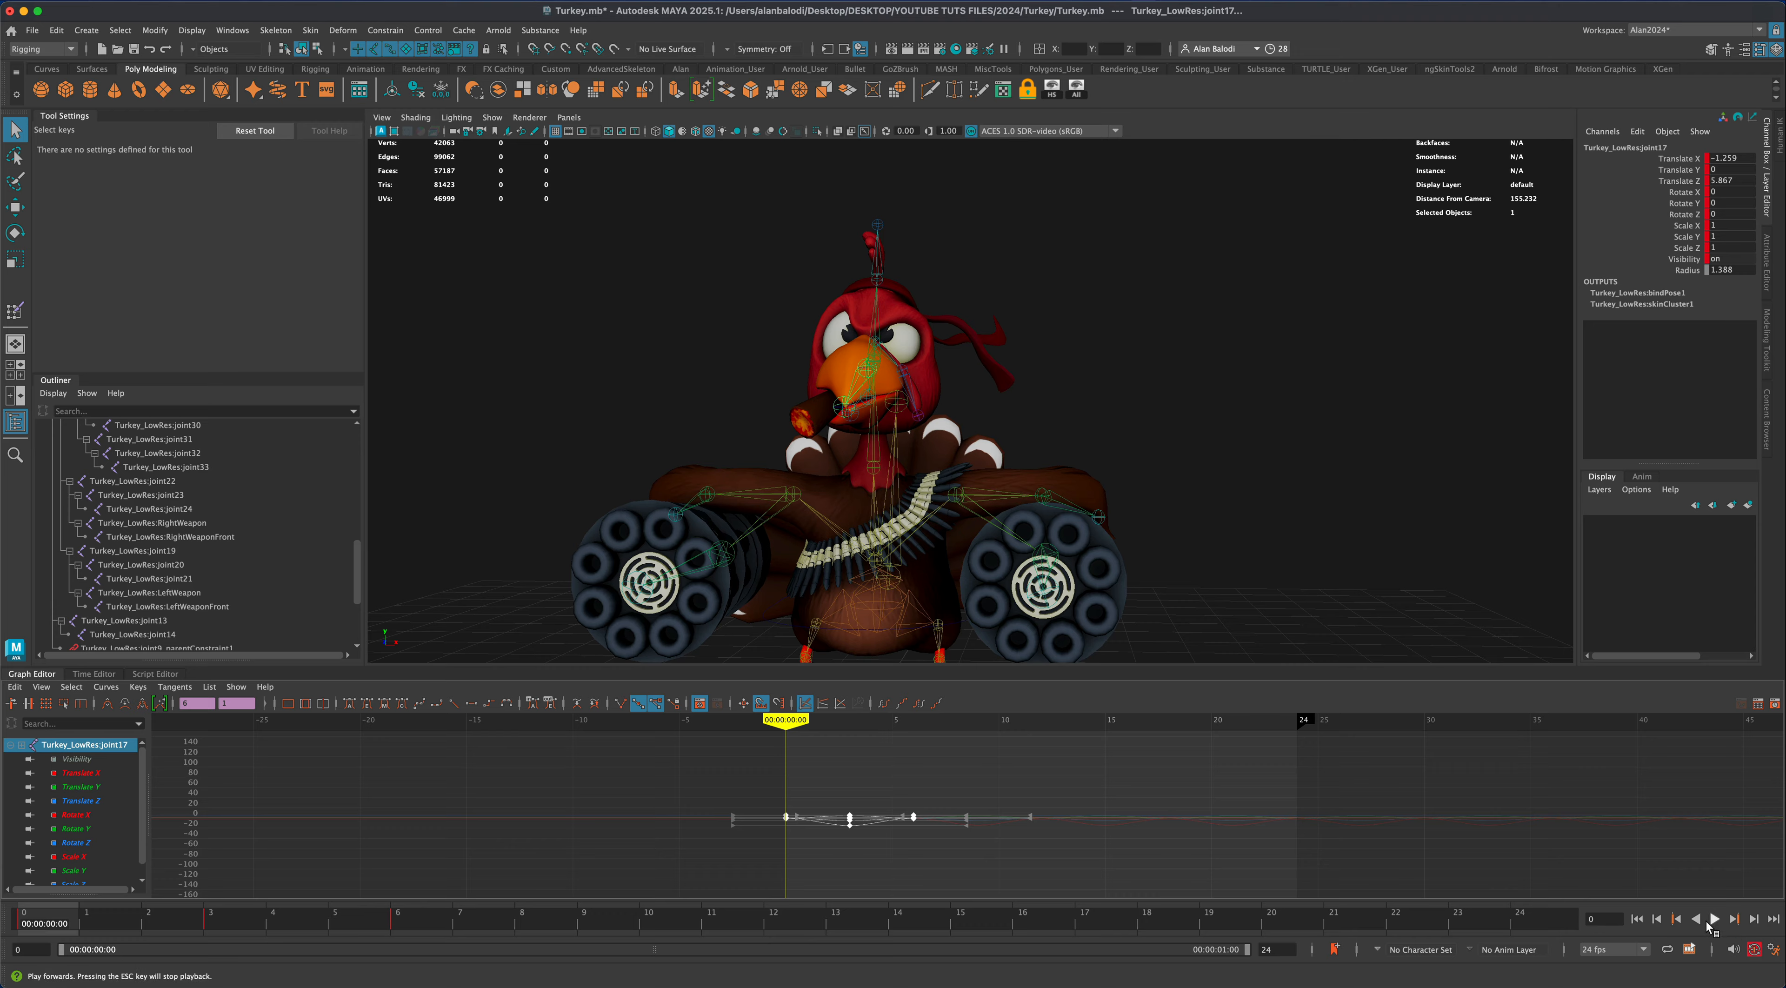
{"action": "left_click", "coordinate": [1715, 919]}
{"action": "left_click", "coordinate": [1363, 498]}
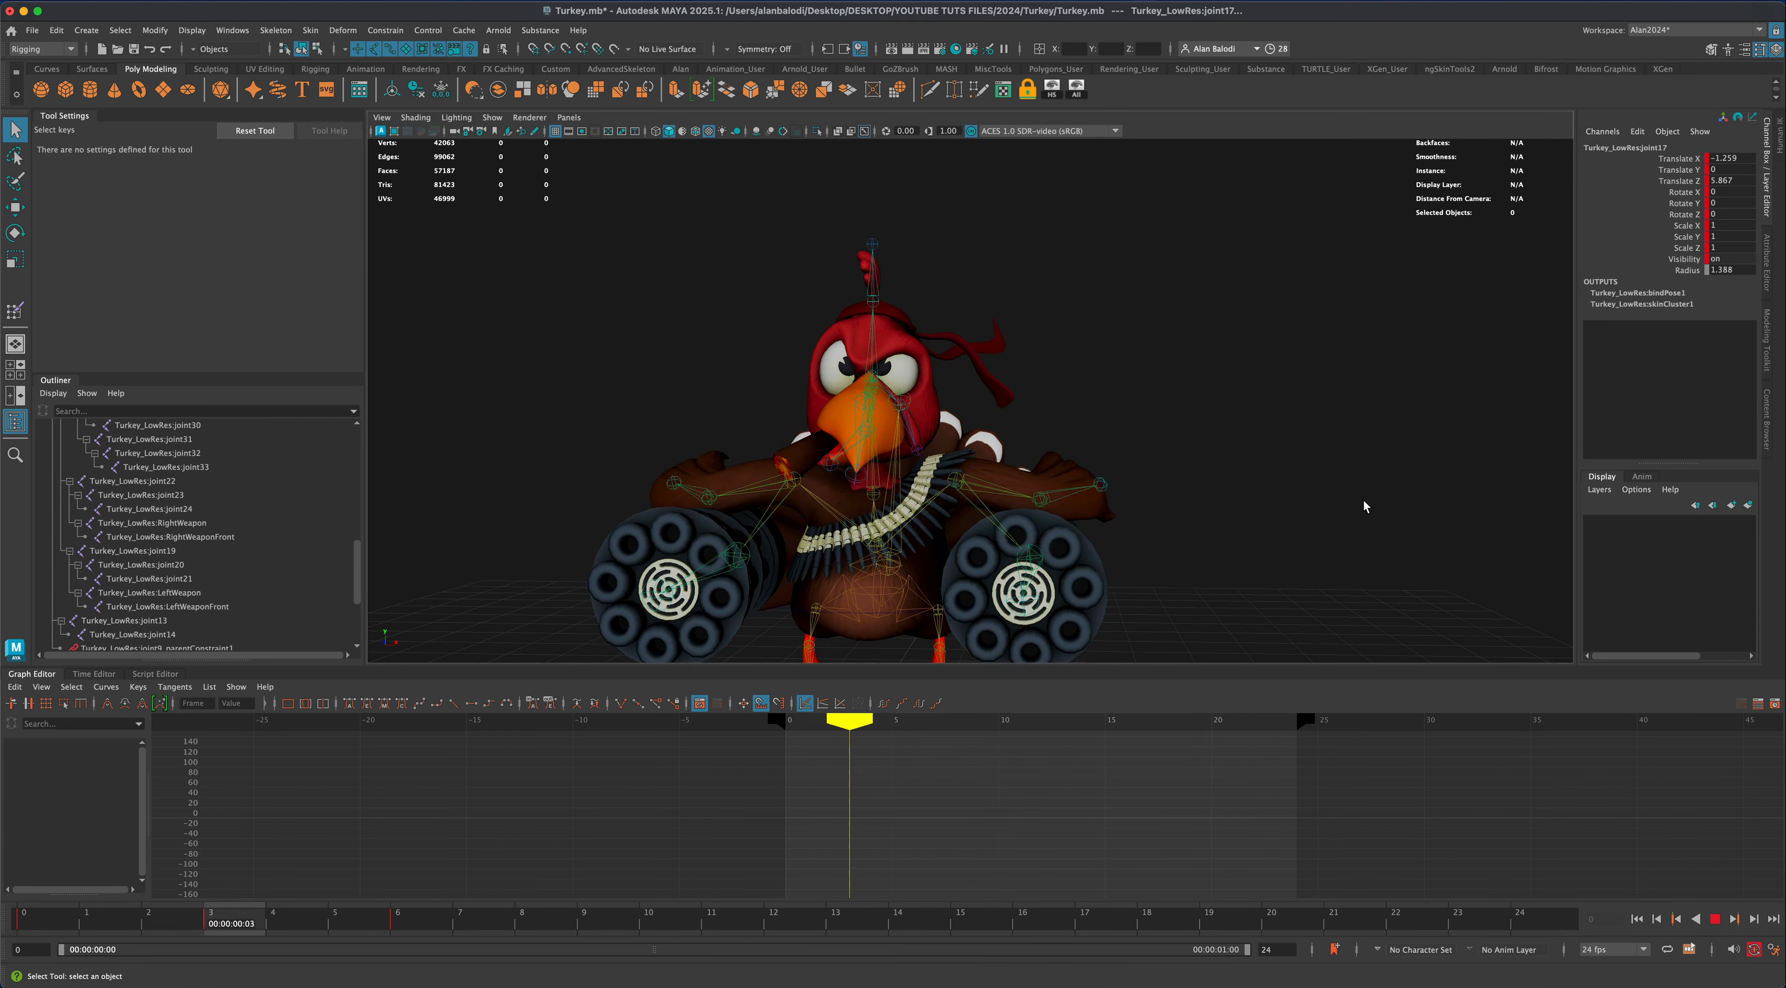
{"action": "scroll", "coordinate": [1318, 574], "scroll_direction": "down", "scroll_amount": 2}
{"action": "left_click_drag", "start_coordinate": [1319, 574], "coordinate": [1275, 577], "text": "alt"}
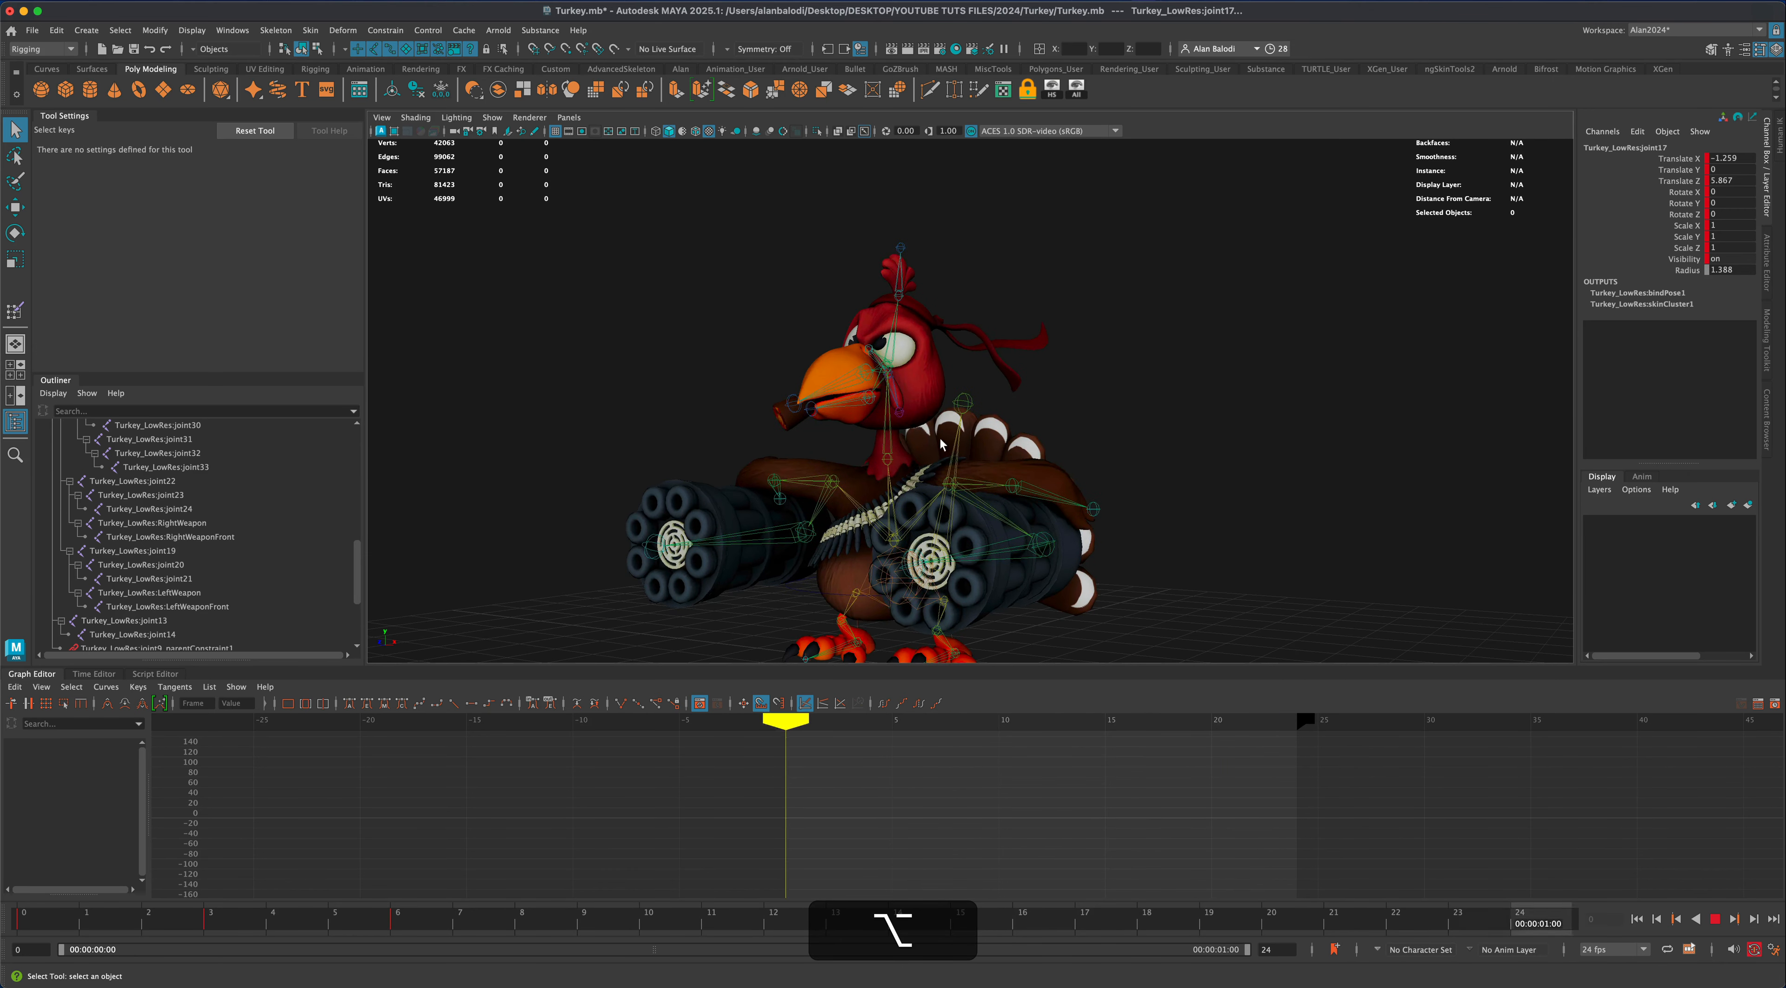
{"action": "left_click", "coordinate": [1715, 920]}
{"action": "middle_click_drag", "start_coordinate": [1295, 550], "coordinate": [1286, 579], "text": "alt"}
{"action": "scroll", "coordinate": [1287, 579], "scroll_direction": "up", "scroll_amount": 5}
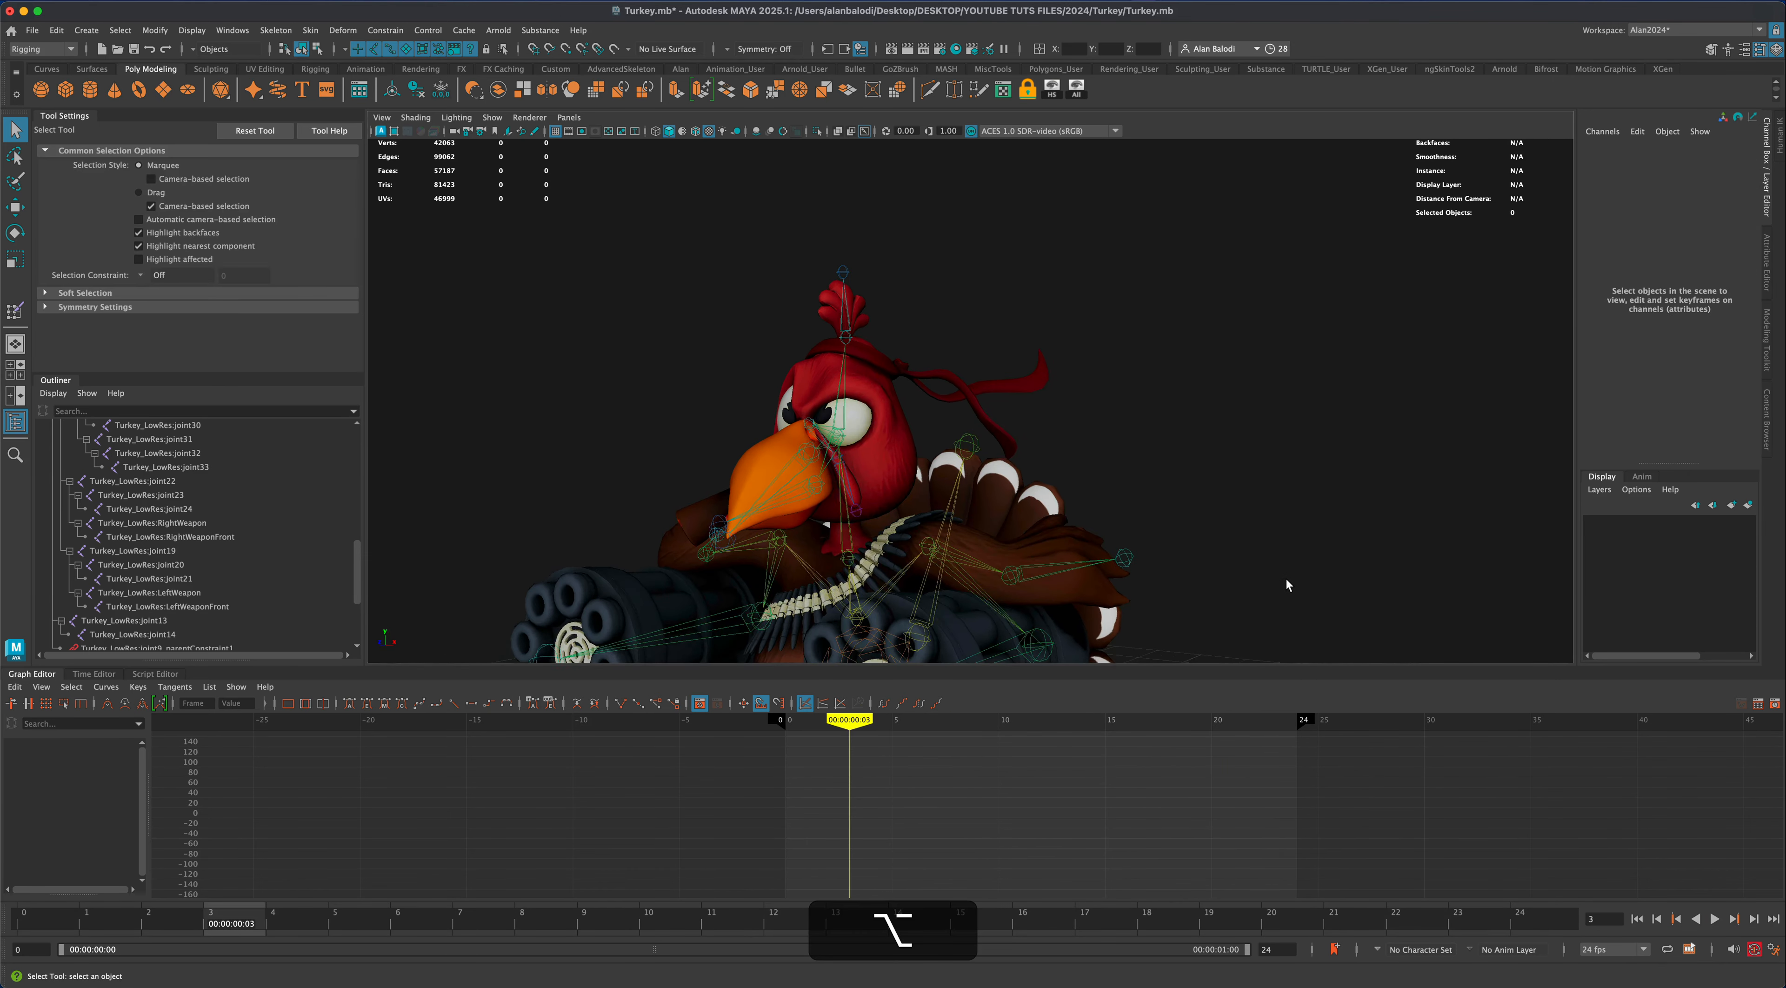
{"action": "scroll", "coordinate": [1189, 456], "scroll_direction": "up", "scroll_amount": 6, "text": "alt"}
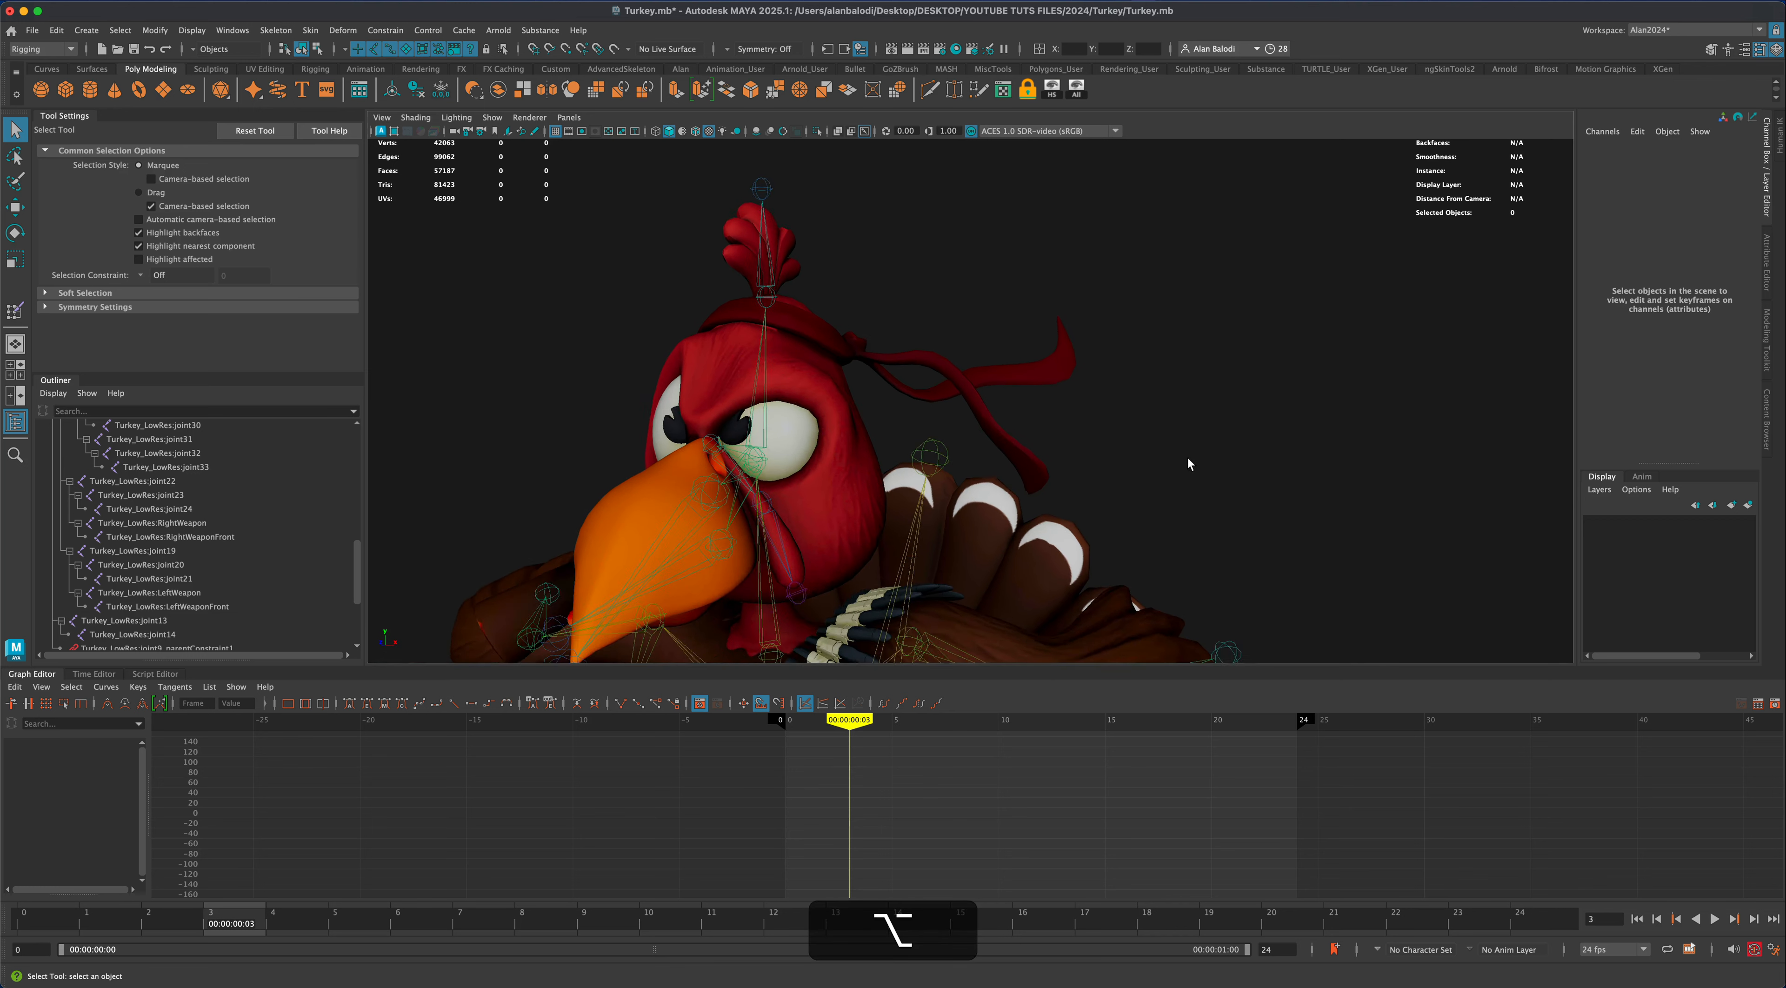
Select the root joint of the turkey's snood (joint31), key its pose at frame 0 and go to frame 6
{"action": "middle_click_drag", "start_coordinate": [1188, 470], "coordinate": [1204, 464], "text": "alt"}
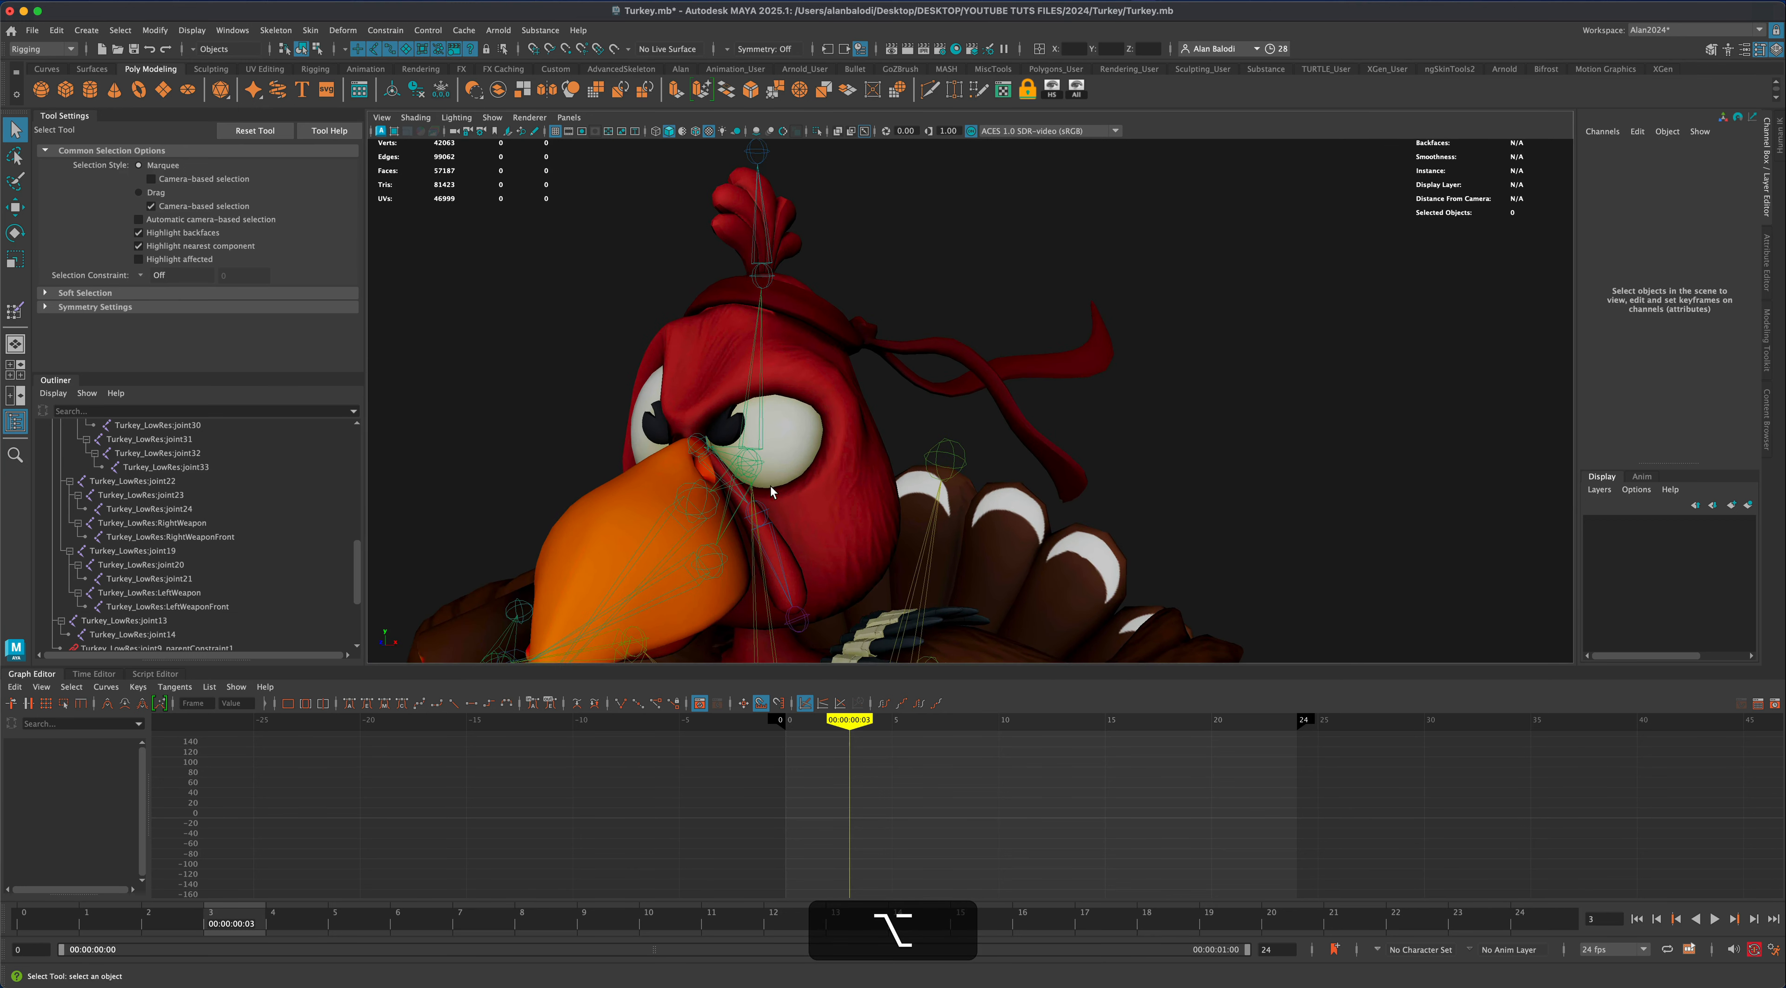
{"action": "left_click", "coordinate": [748, 506]}
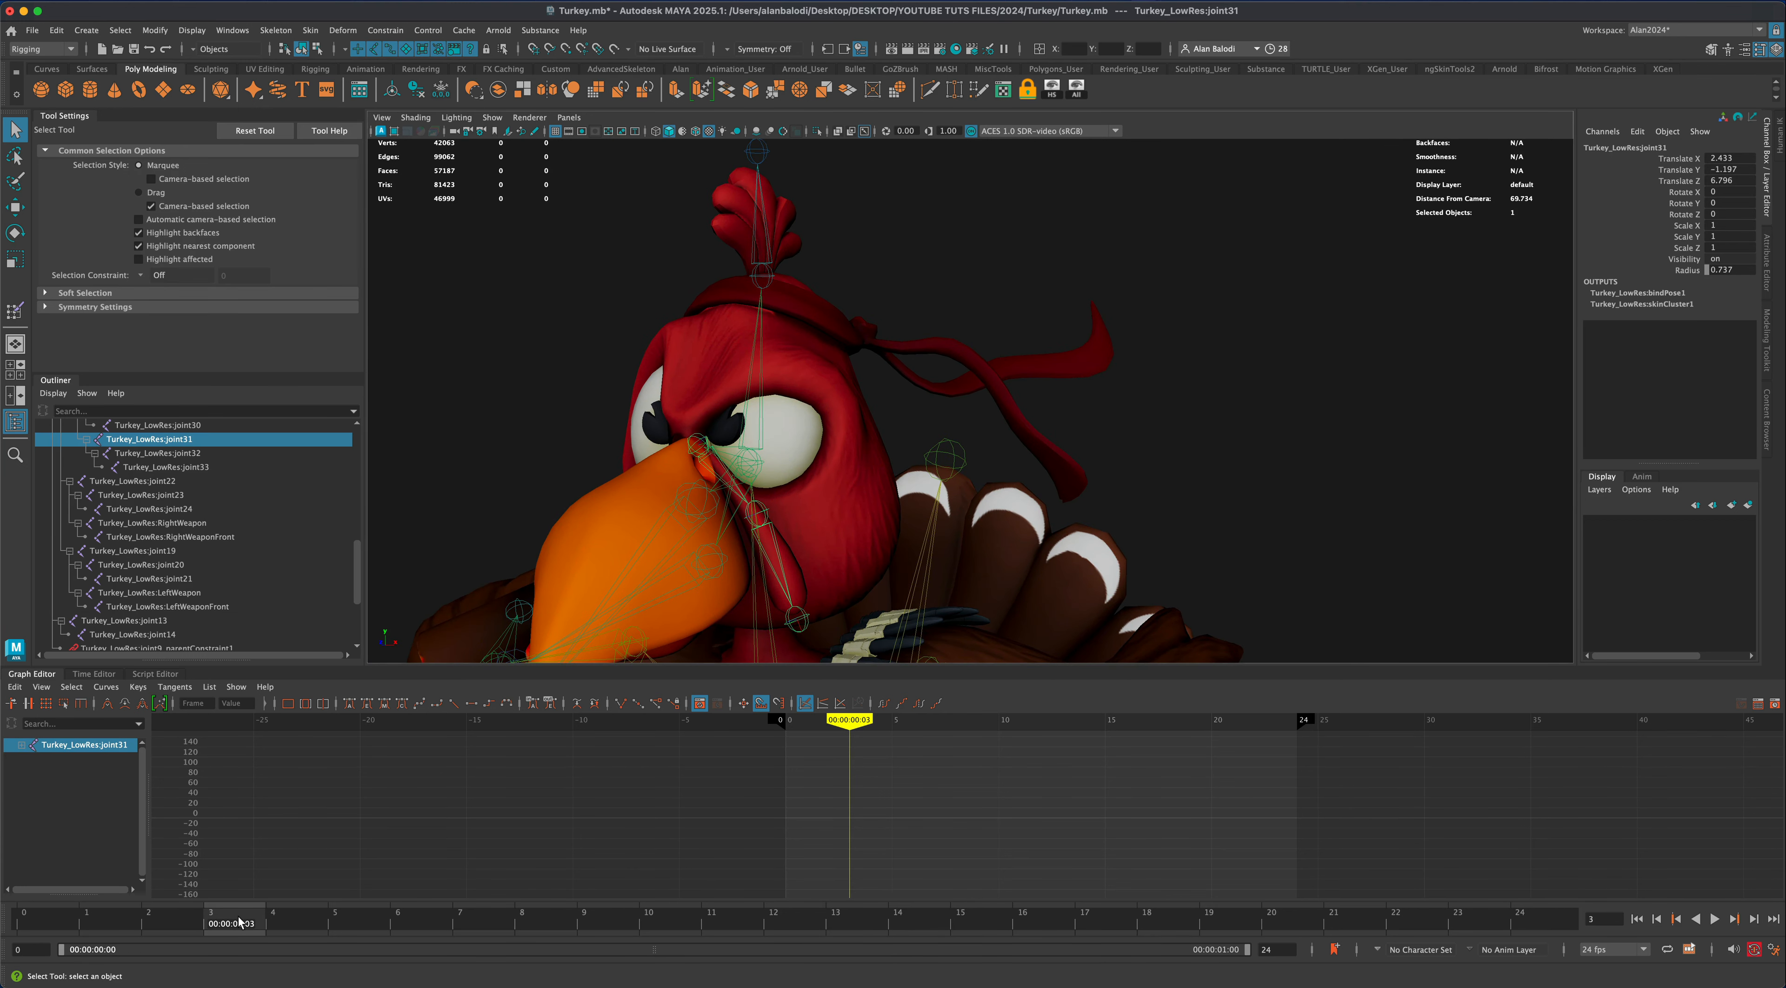
{"action": "left_click", "coordinate": [46, 926]}
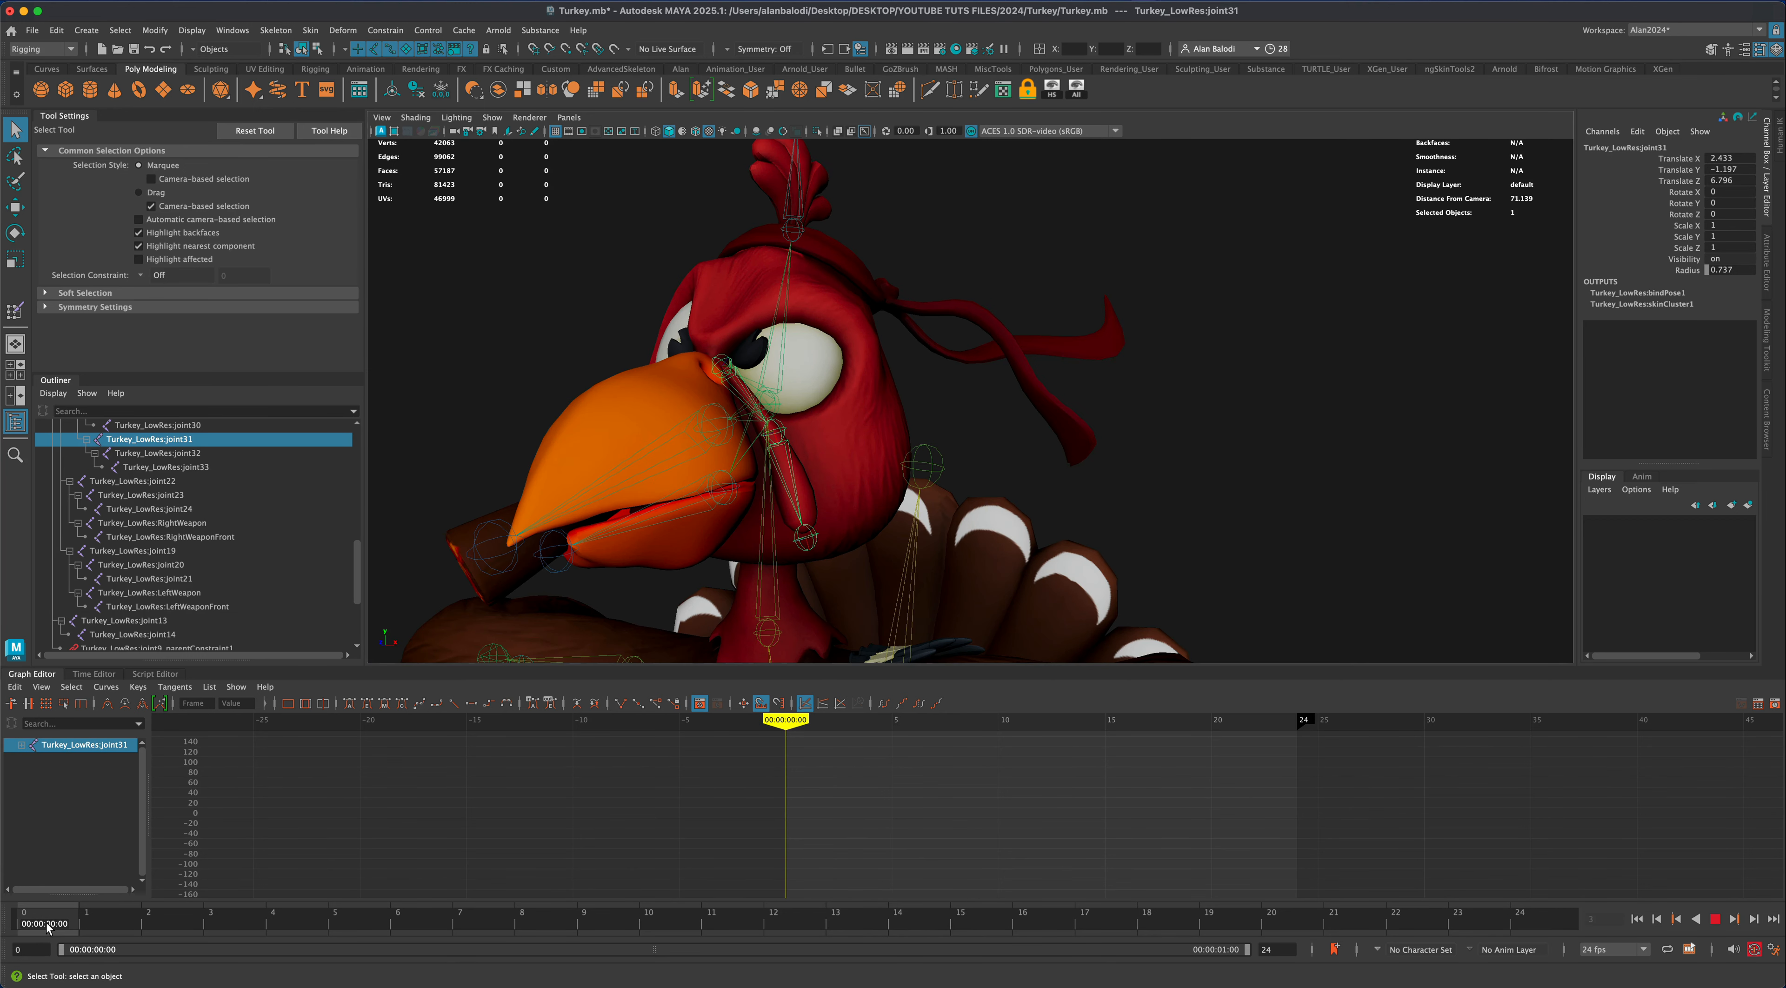
{"action": "key", "text": "s"}
{"action": "left_click_drag", "start_coordinate": [41, 926], "coordinate": [401, 929]}
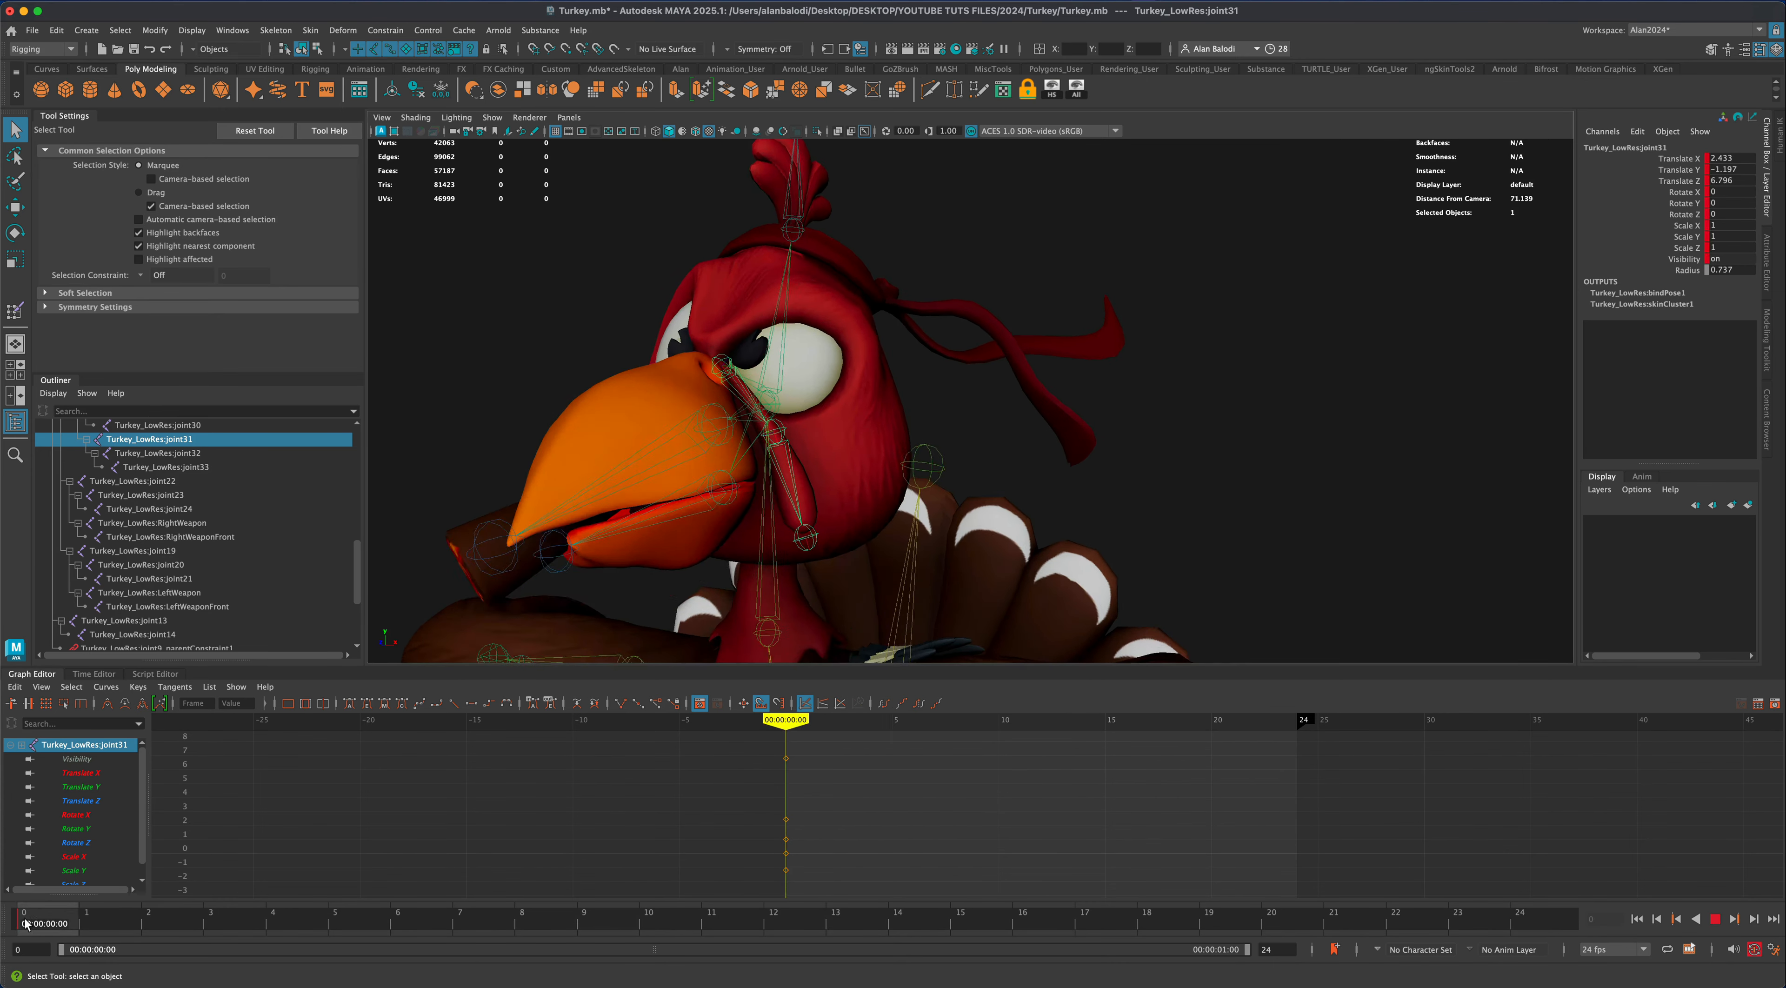
{"action": "mouse_move", "coordinate": [131, 926]}
{"action": "left_mouse_down"}
{"action": "mouse_move", "coordinate": [455, 928]}
{"action": "mouse_move", "coordinate": [101, 938]}
{"action": "mouse_move", "coordinate": [410, 944]}
{"action": "left_mouse_up"}
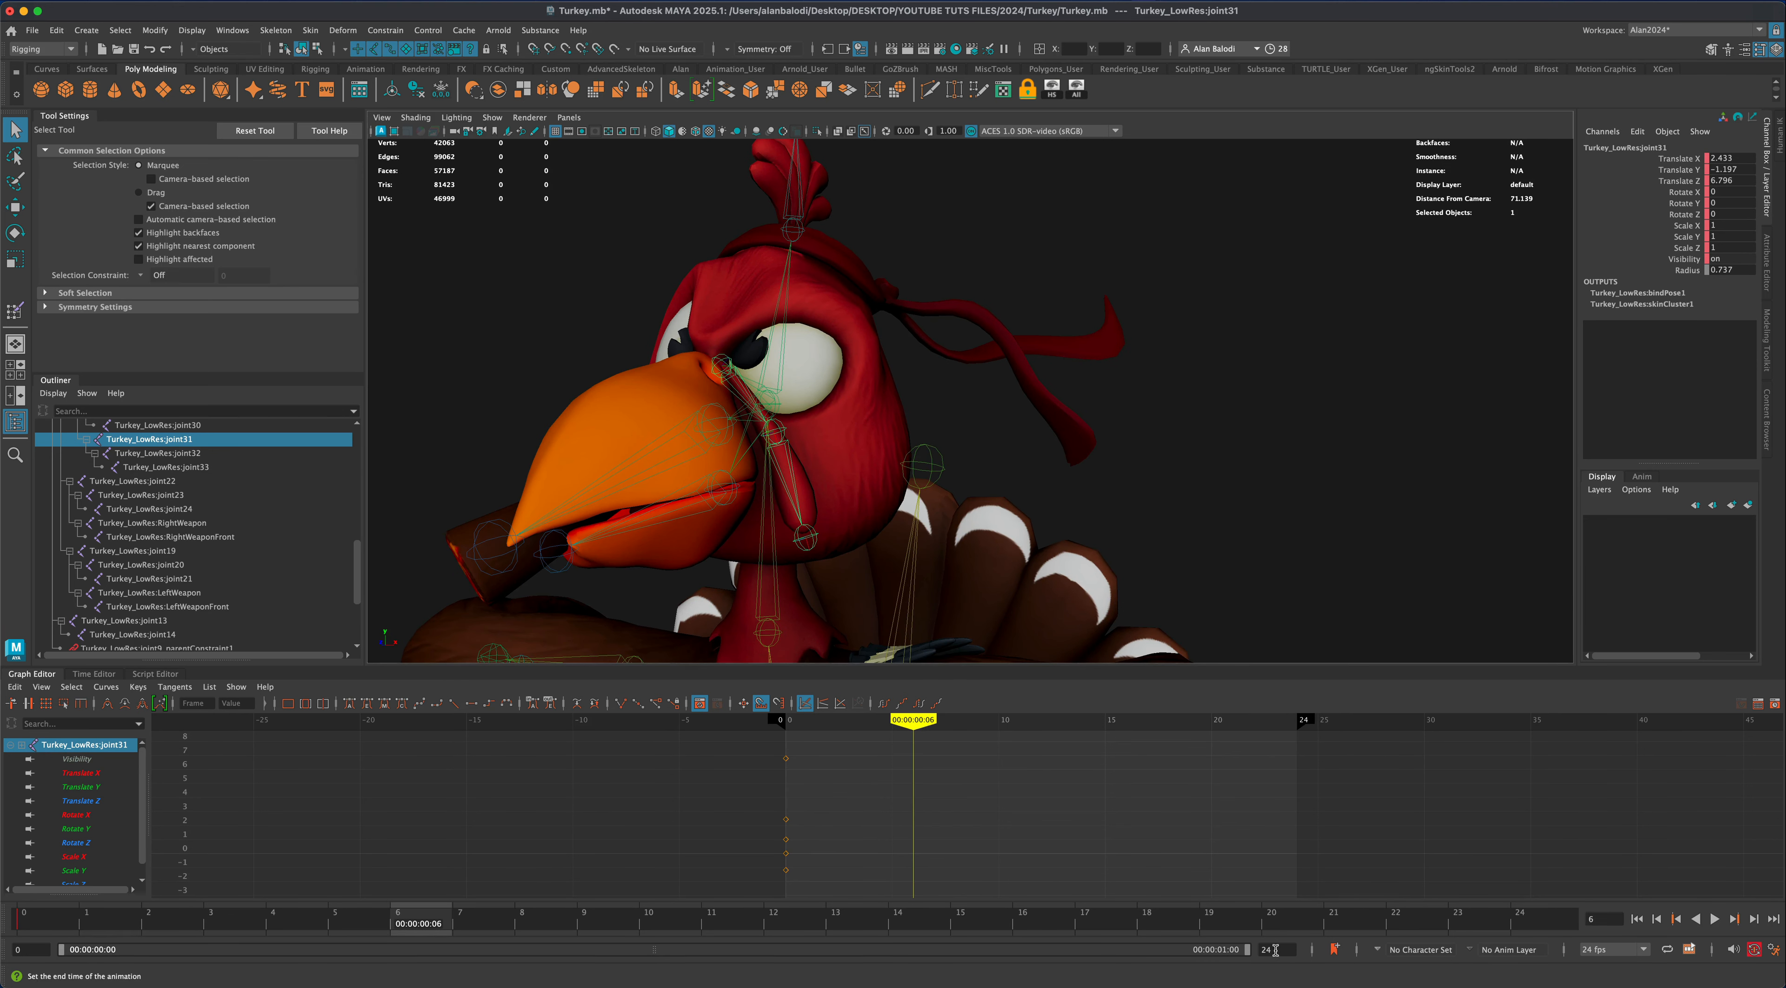
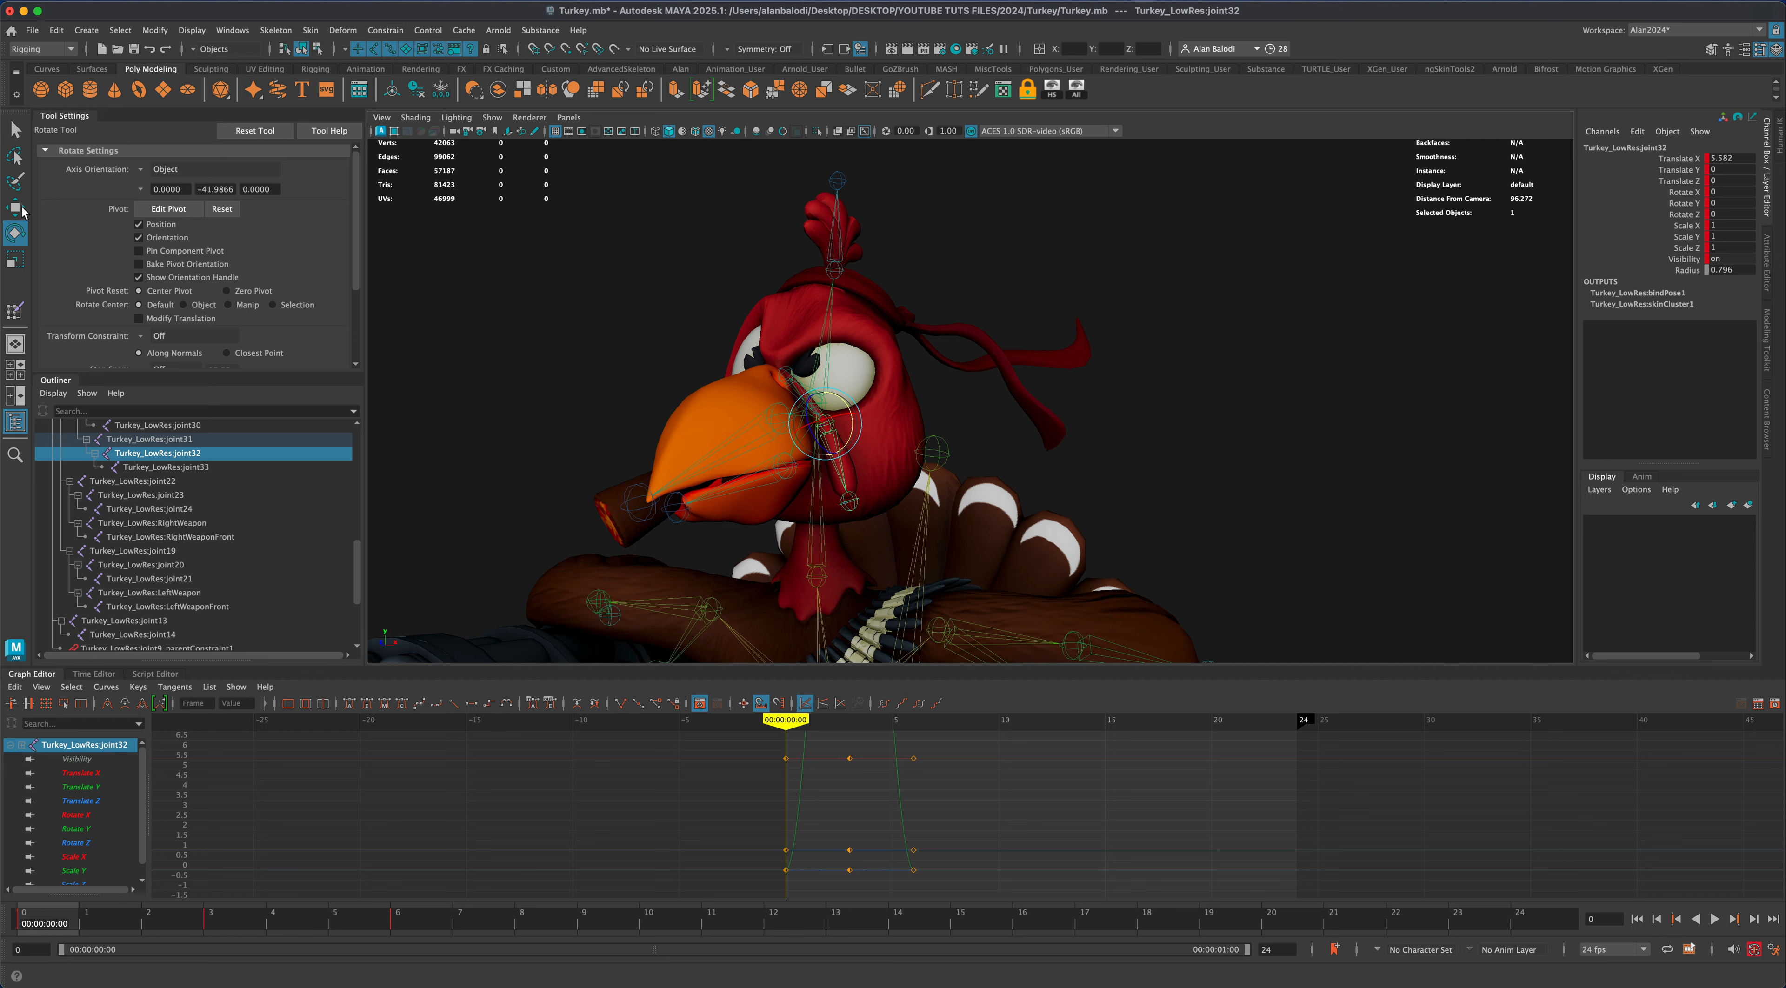
Set the Move tool's axis orientation to Object and move joint32 at frame 0 to Translate X 6.467 and Translate Z -0.389
{"action": "left_click", "coordinate": [15, 208]}
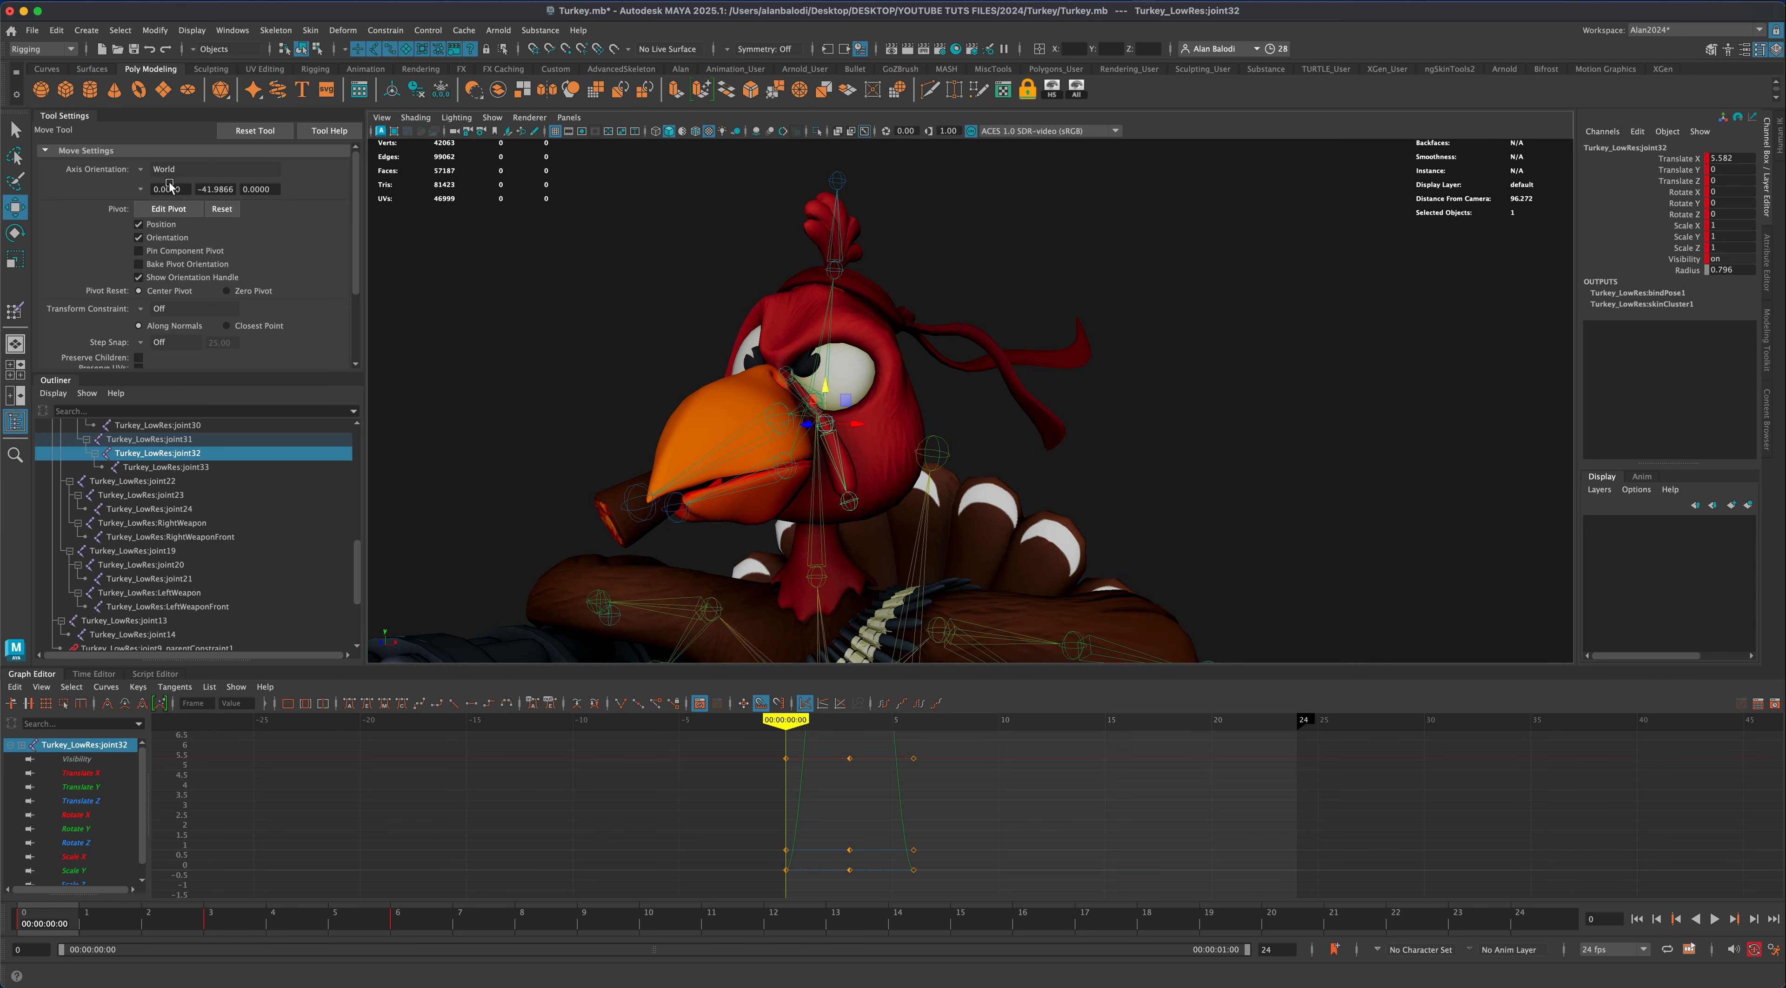
{"action": "left_click", "coordinate": [141, 170]}
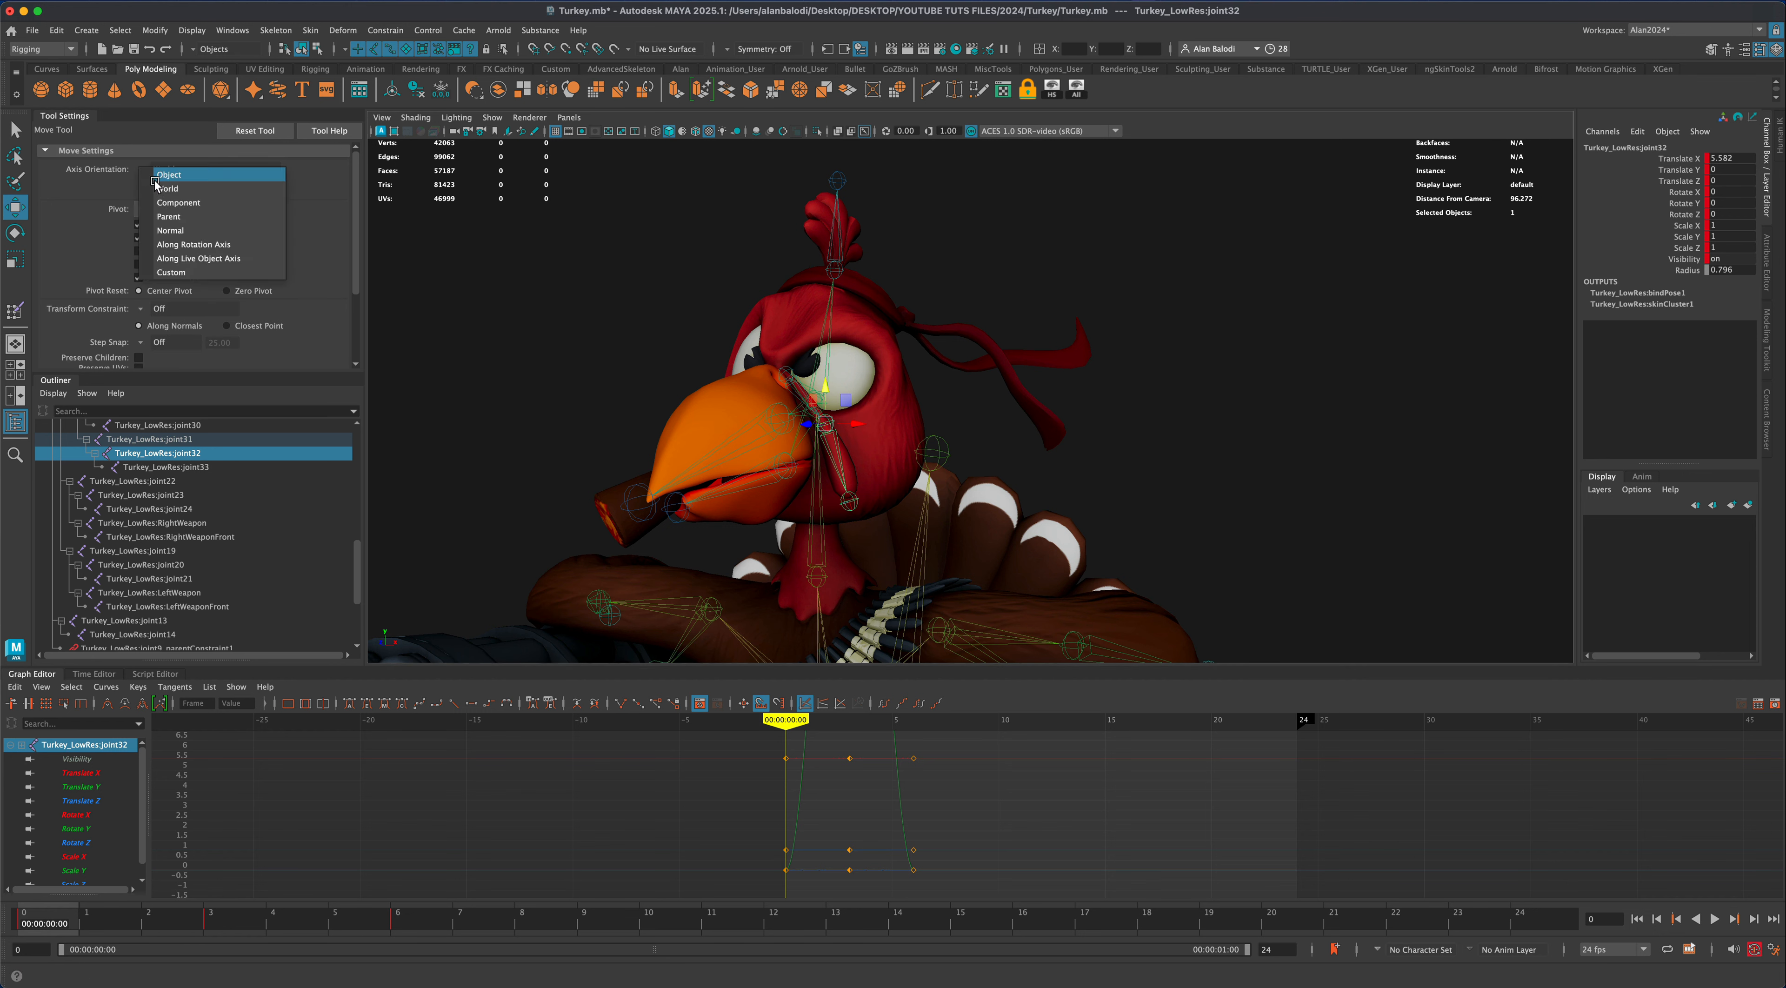
{"action": "left_click", "coordinate": [205, 178]}
{"action": "left_click_drag", "start_coordinate": [835, 469], "coordinate": [836, 463]}
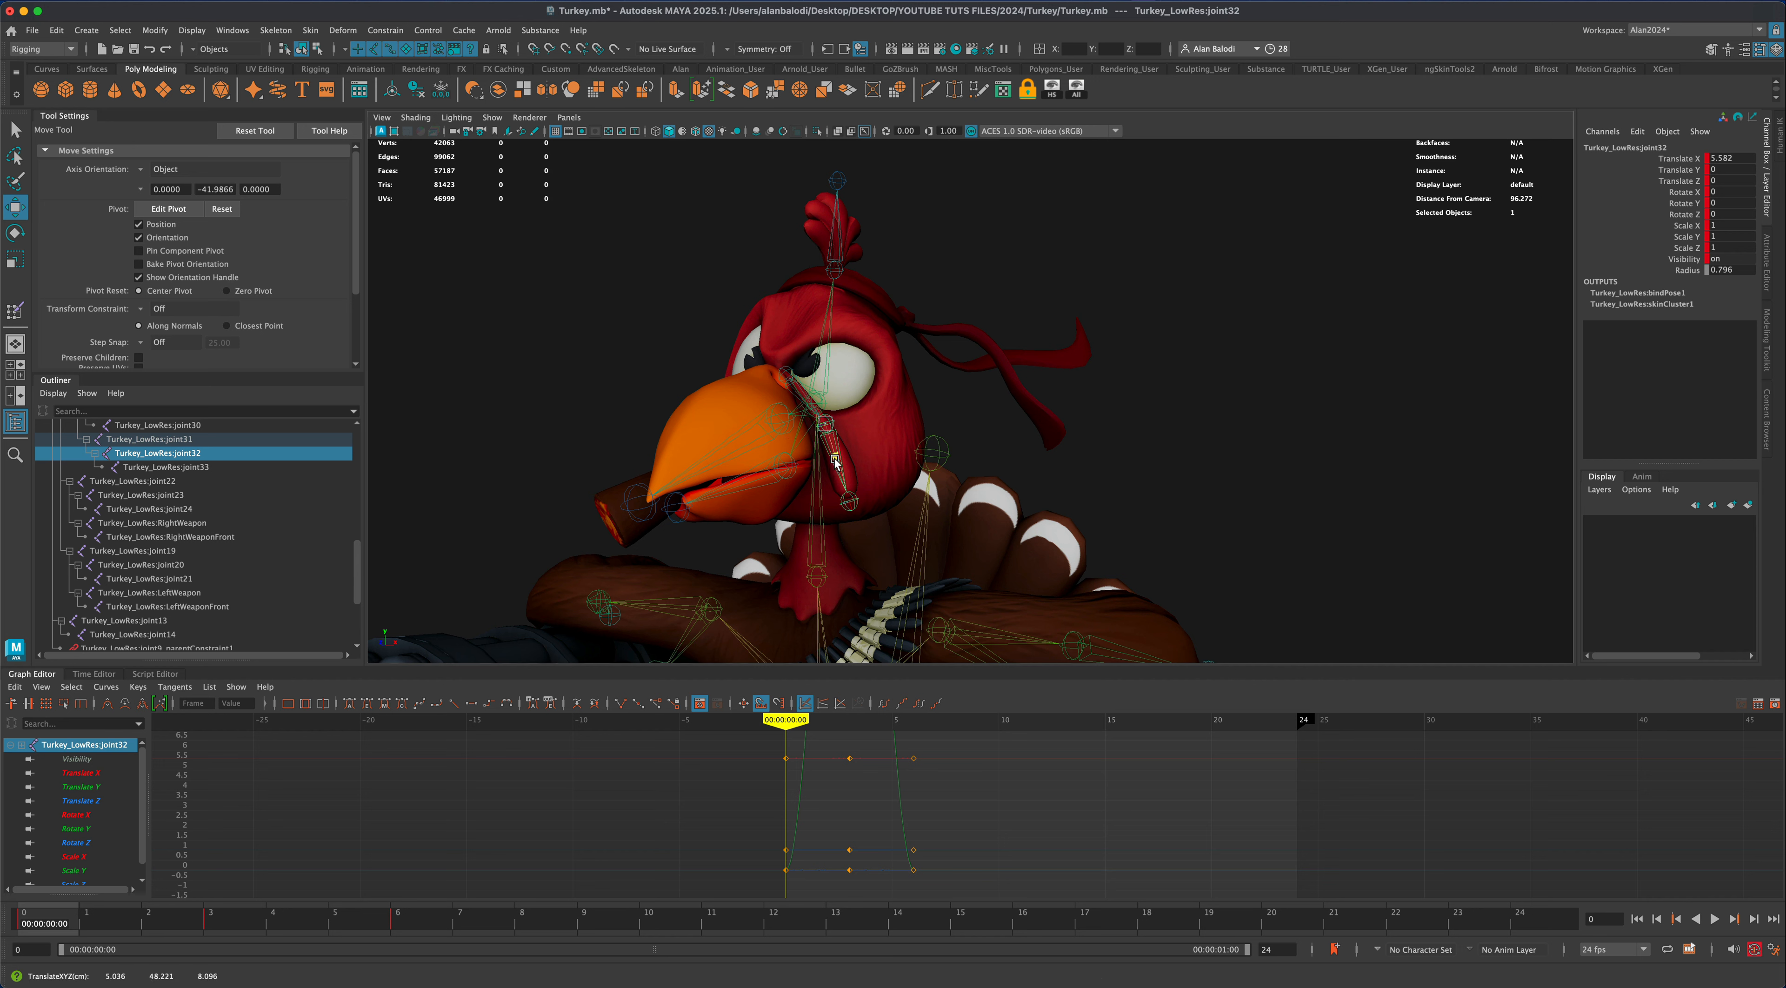
Copy joint32's key at frame 0 and paste it at frame 6
{"action": "right_click", "coordinate": [67, 915]}
{"action": "left_click", "coordinate": [130, 654]}
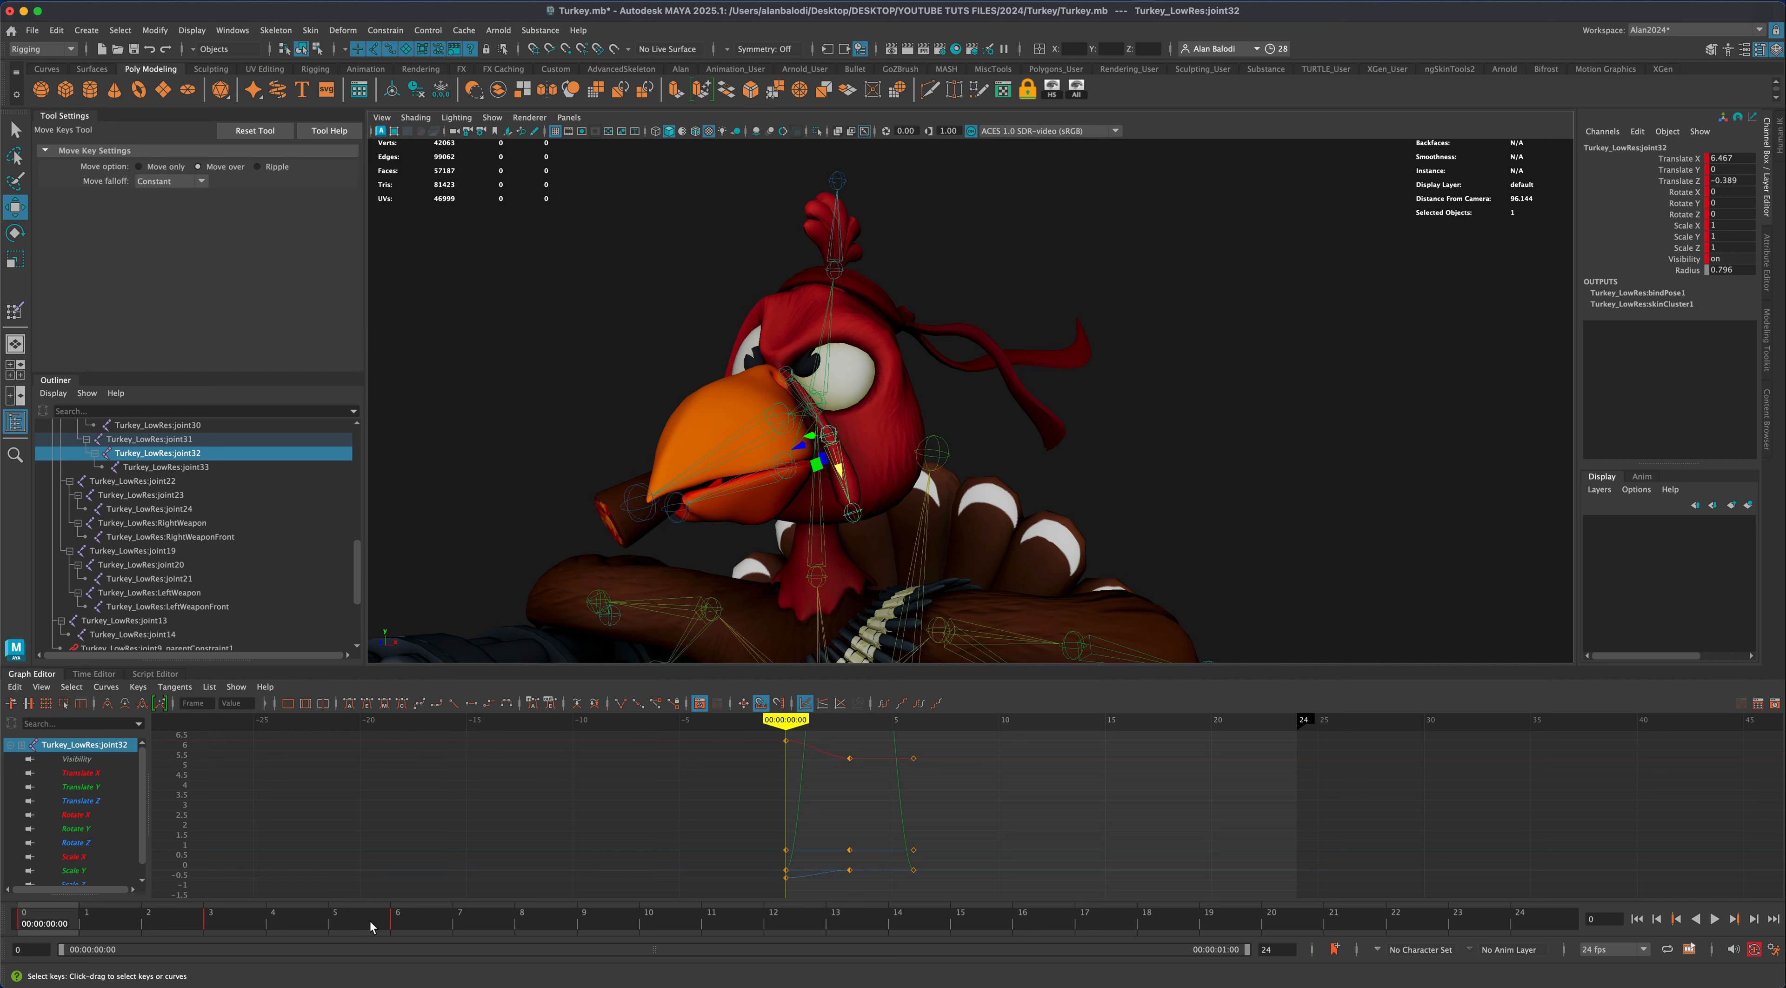
{"action": "left_click", "coordinate": [390, 926]}
{"action": "right_click", "coordinate": [393, 924]}
{"action": "mouse_move", "coordinate": [487, 673]}
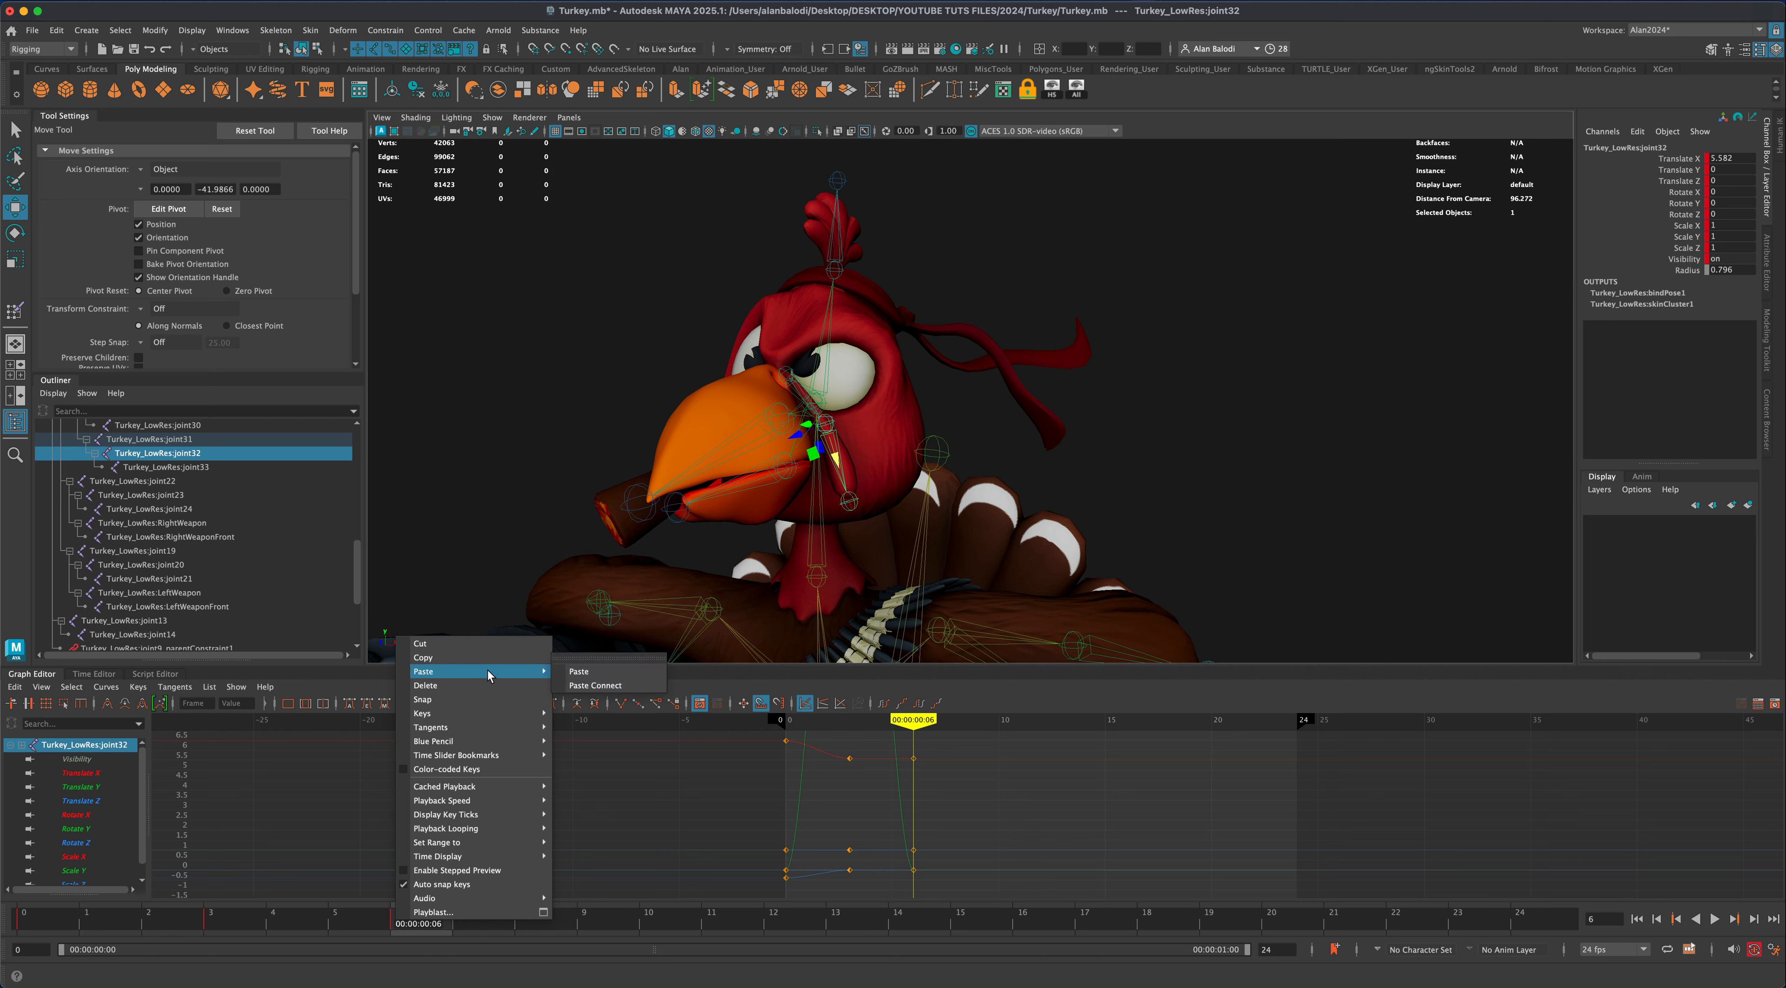
{"action": "left_click", "coordinate": [577, 672]}
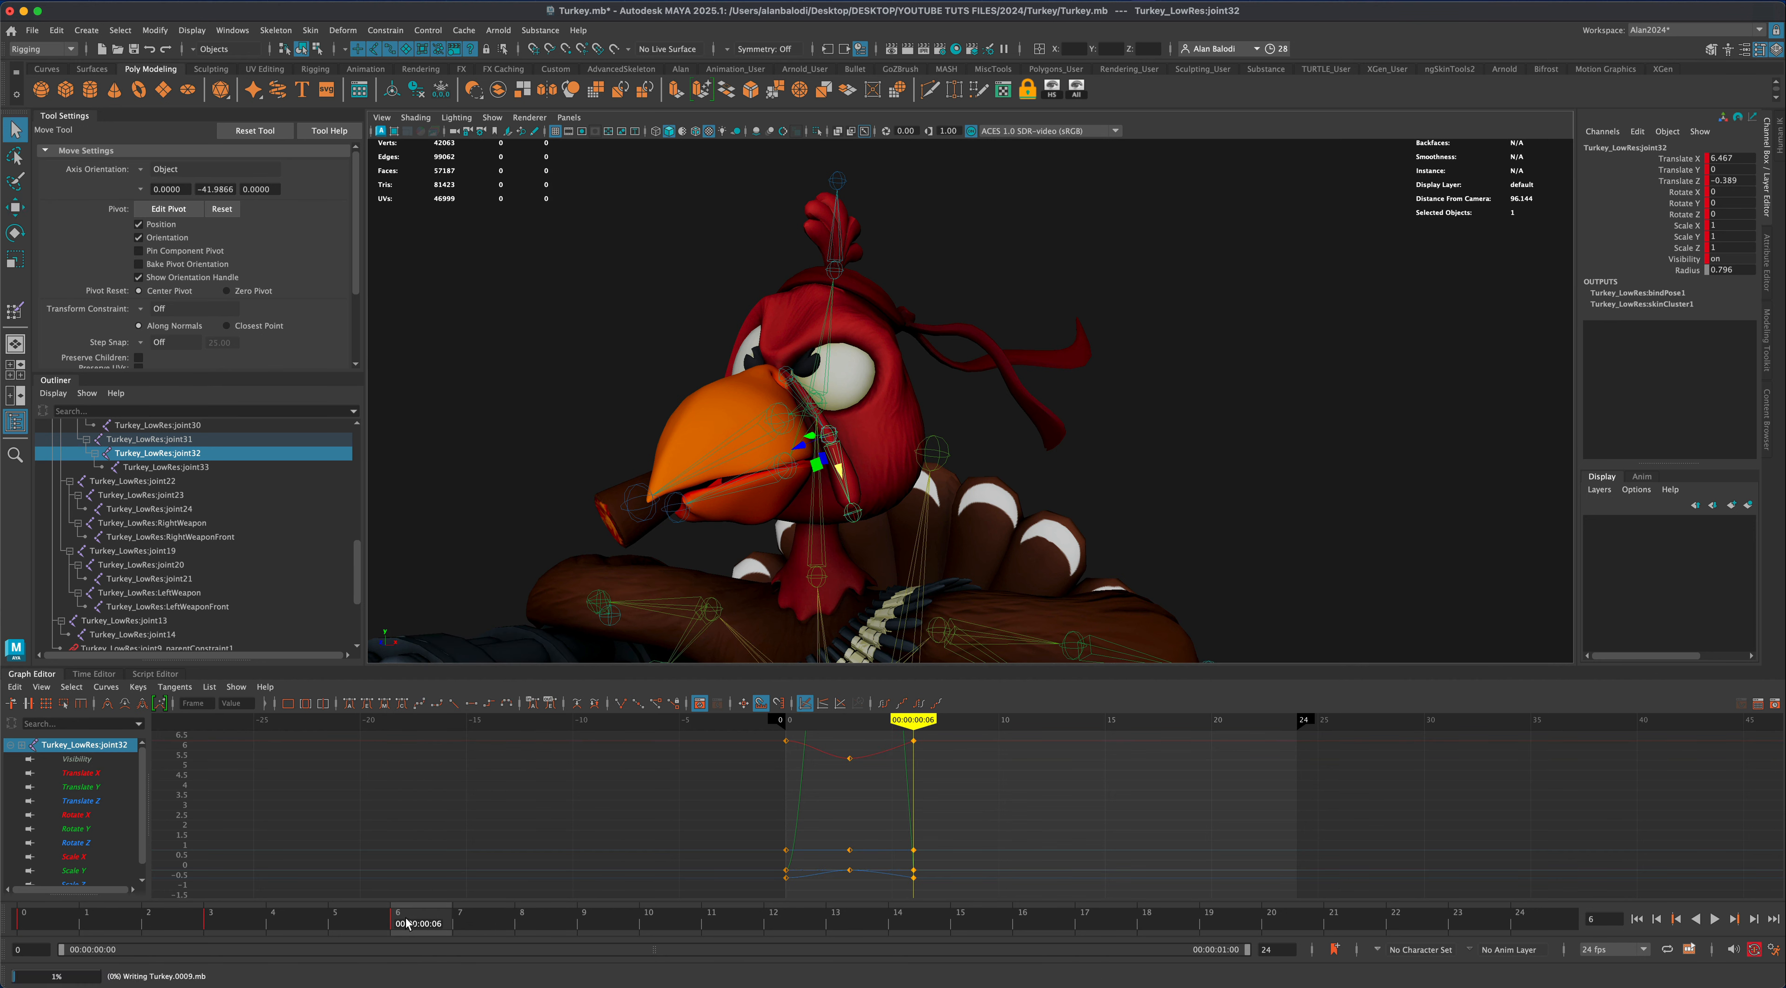
At frame 3, move joint32 along its local axis toward its parent joint to shorten the stretch, then preview the loop
{"action": "left_click_drag", "start_coordinate": [415, 921], "coordinate": [211, 922]}
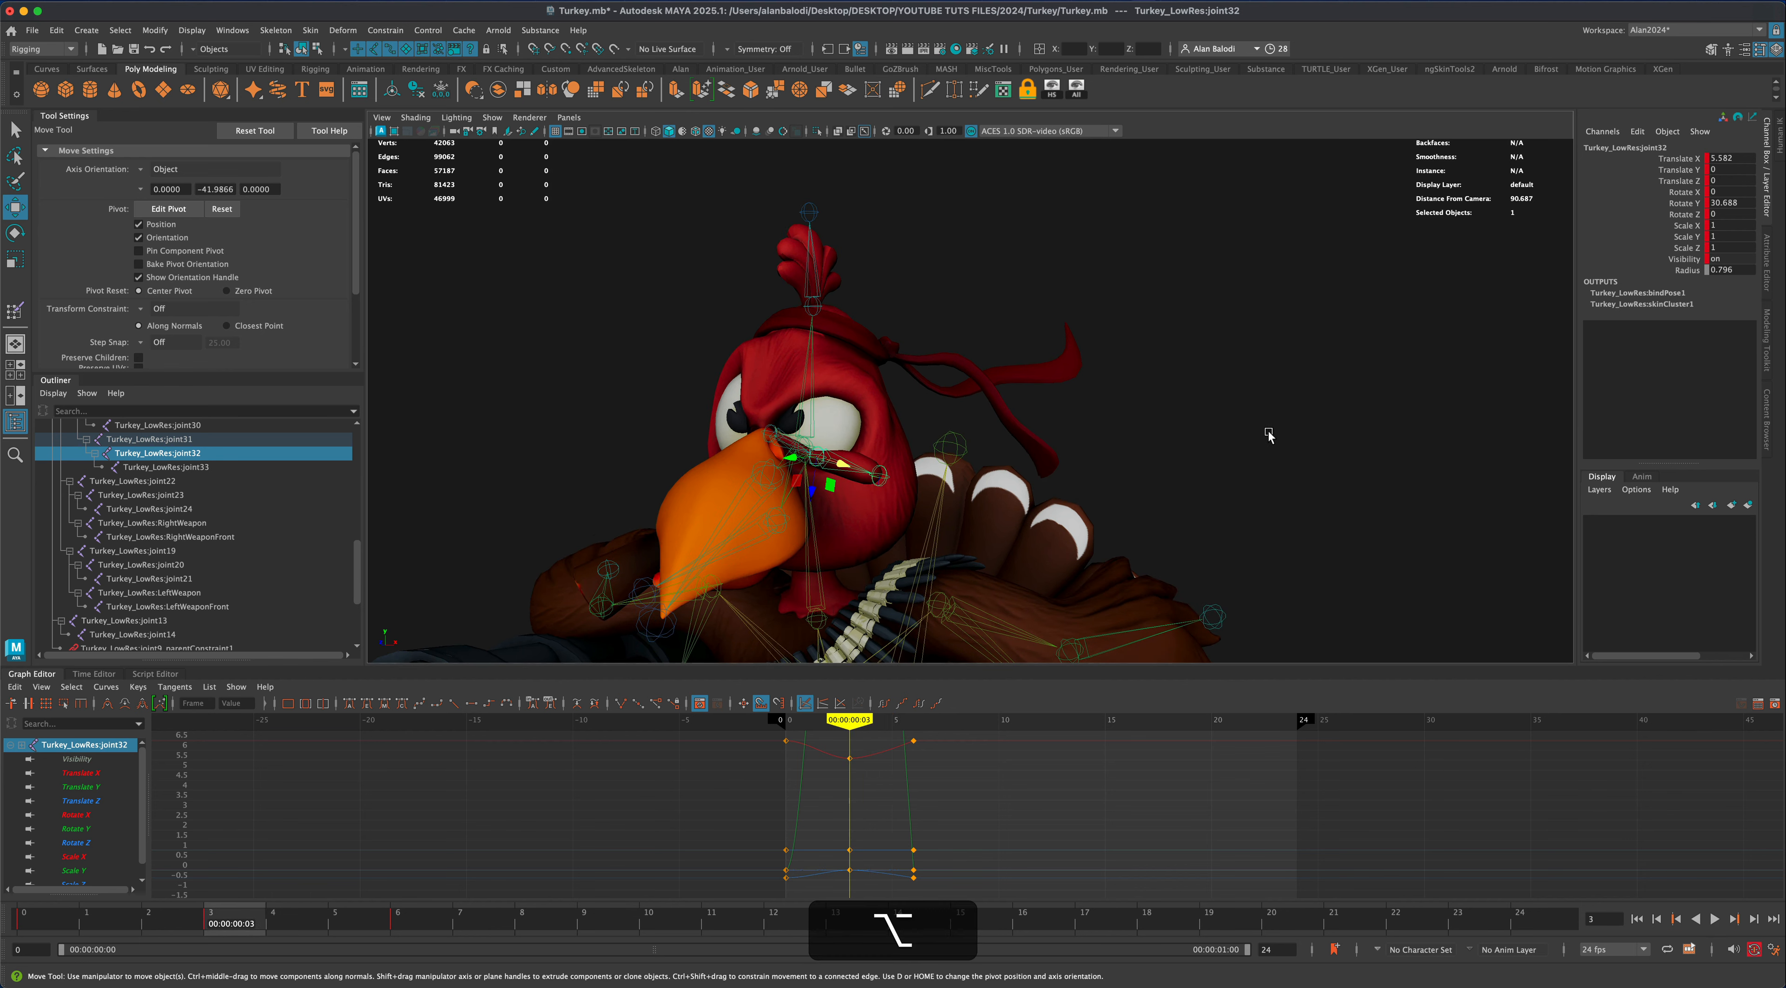
{"action": "left_click_drag", "start_coordinate": [1269, 436], "coordinate": [1286, 438], "text": "alt"}
{"action": "left_click_drag", "start_coordinate": [896, 484], "coordinate": [890, 483]}
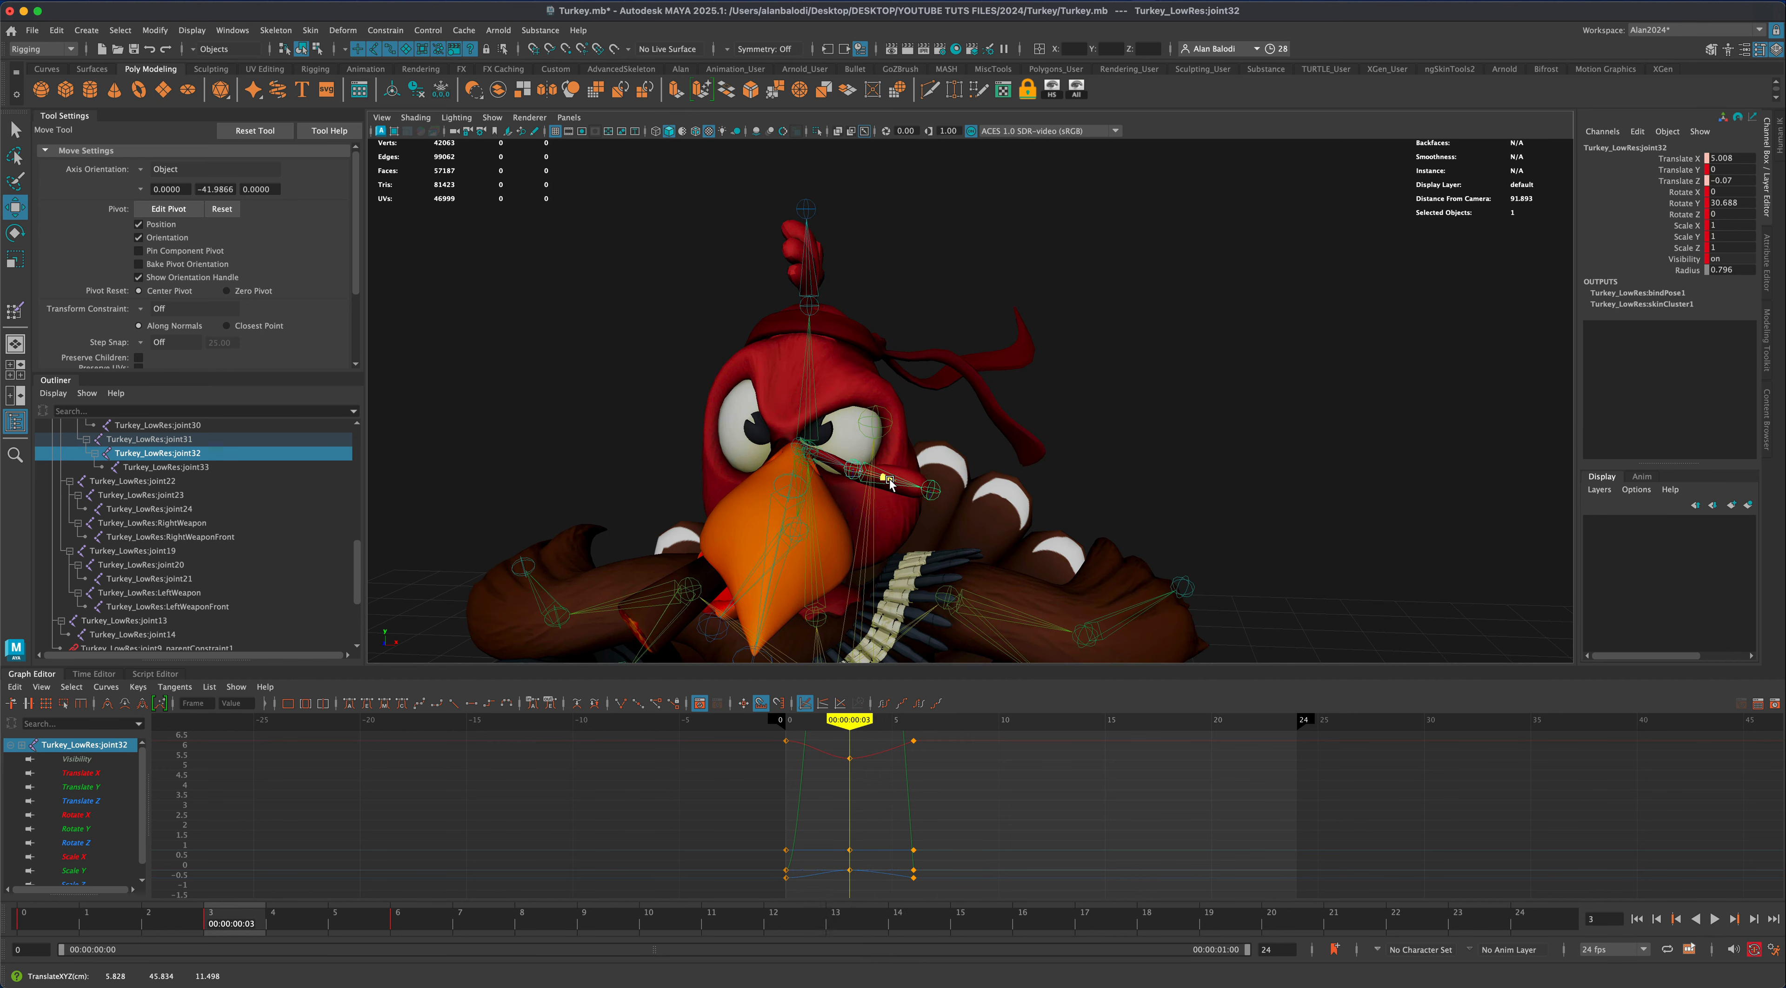
{"action": "key", "text": "alt+v"}
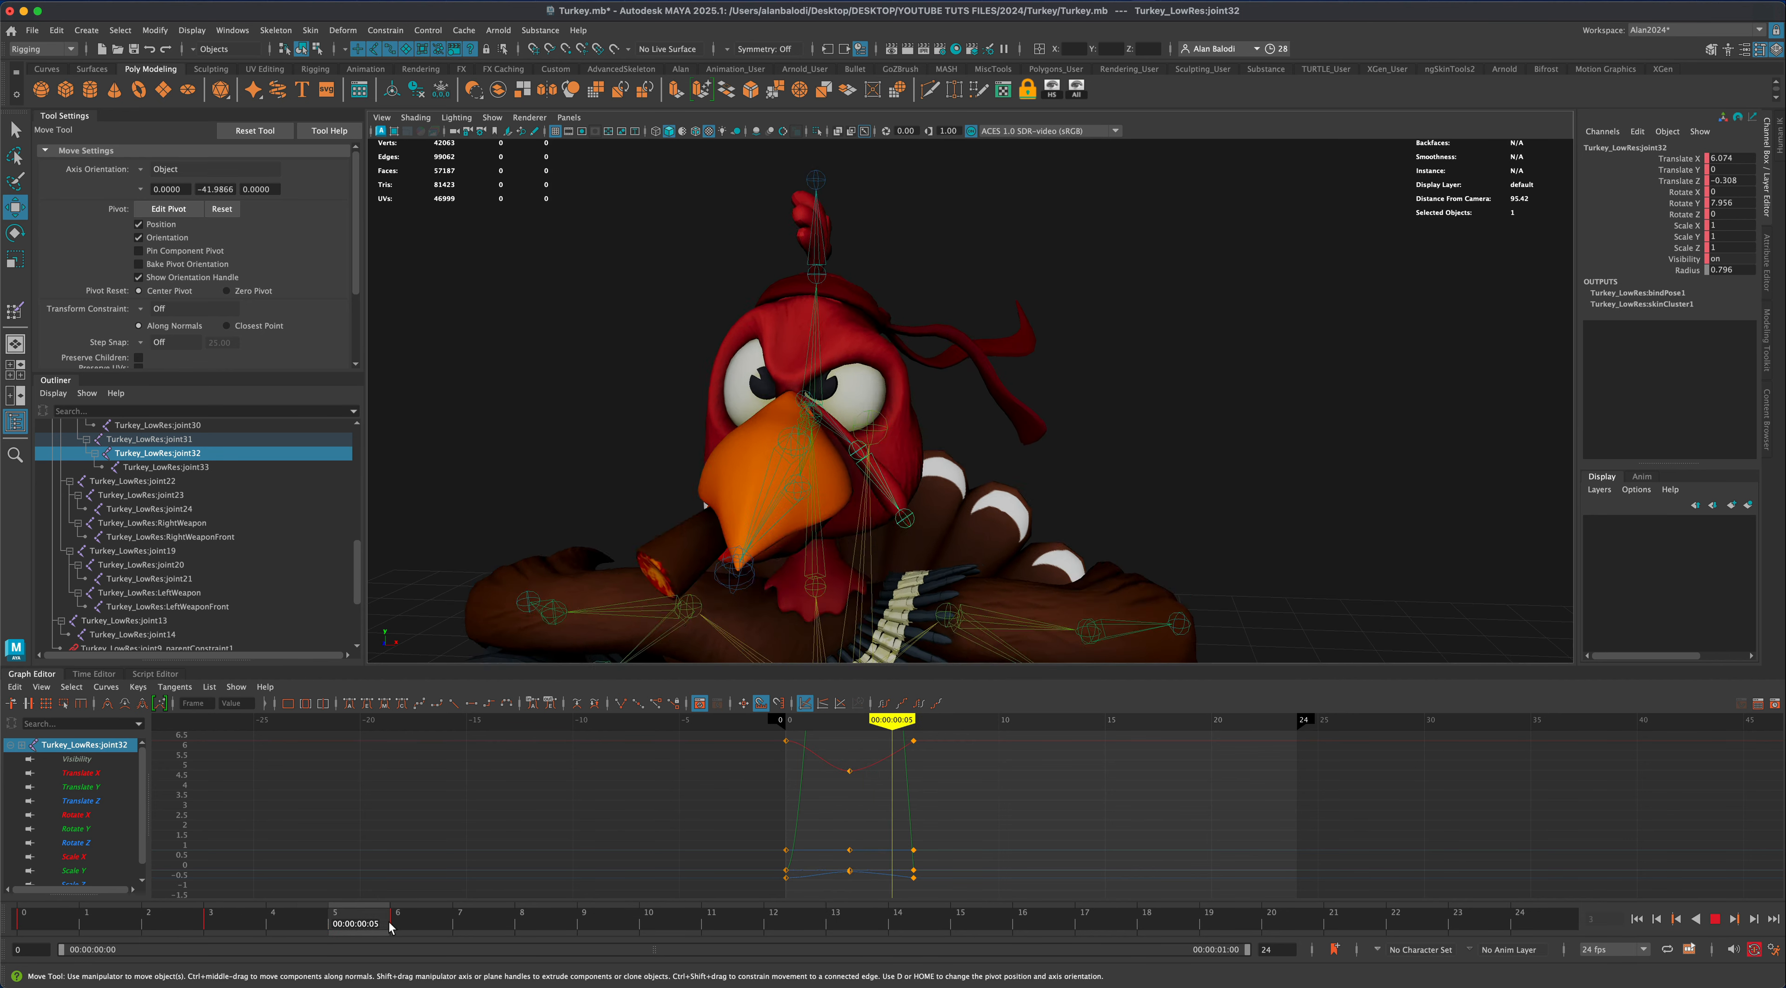
{"action": "key", "text": "alt+v"}
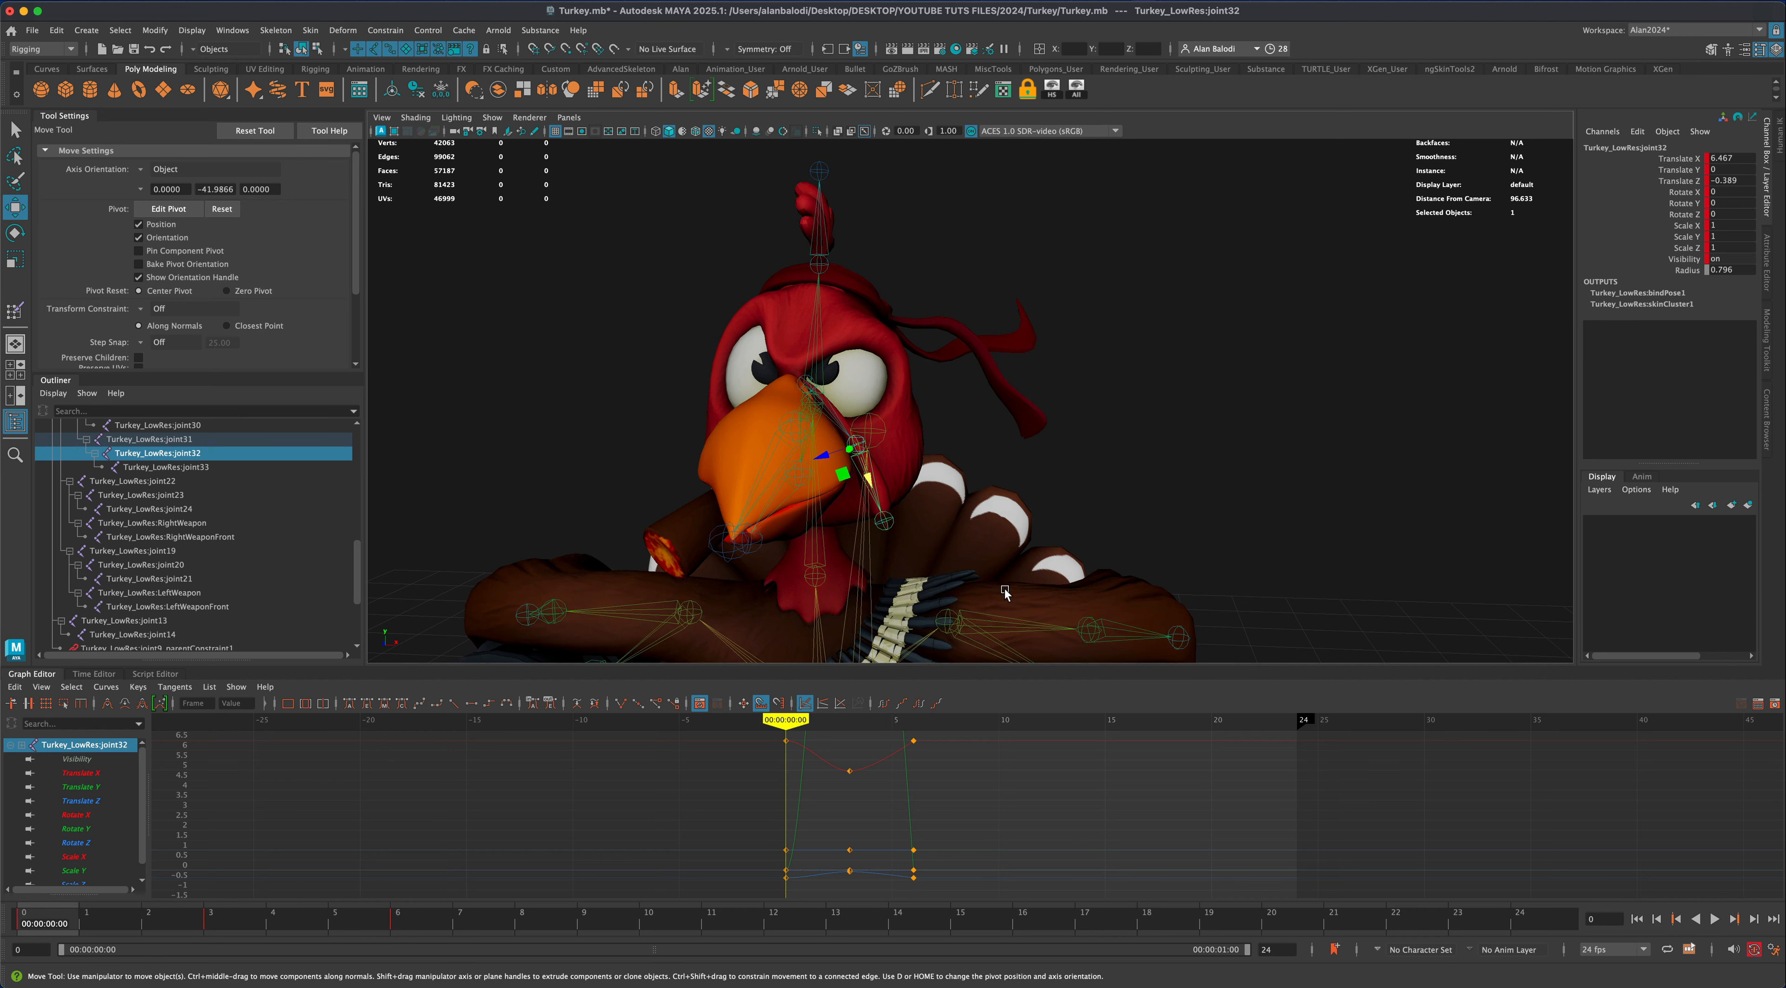
Select the whole snood joint hierarchy from joint31 to joint33 and all of its animation keys in the graph
{"action": "scroll", "coordinate": [1154, 550], "scroll_direction": "down", "scroll_amount": 8}
{"action": "left_click_drag", "start_coordinate": [1206, 547], "coordinate": [1164, 551], "text": "alt"}
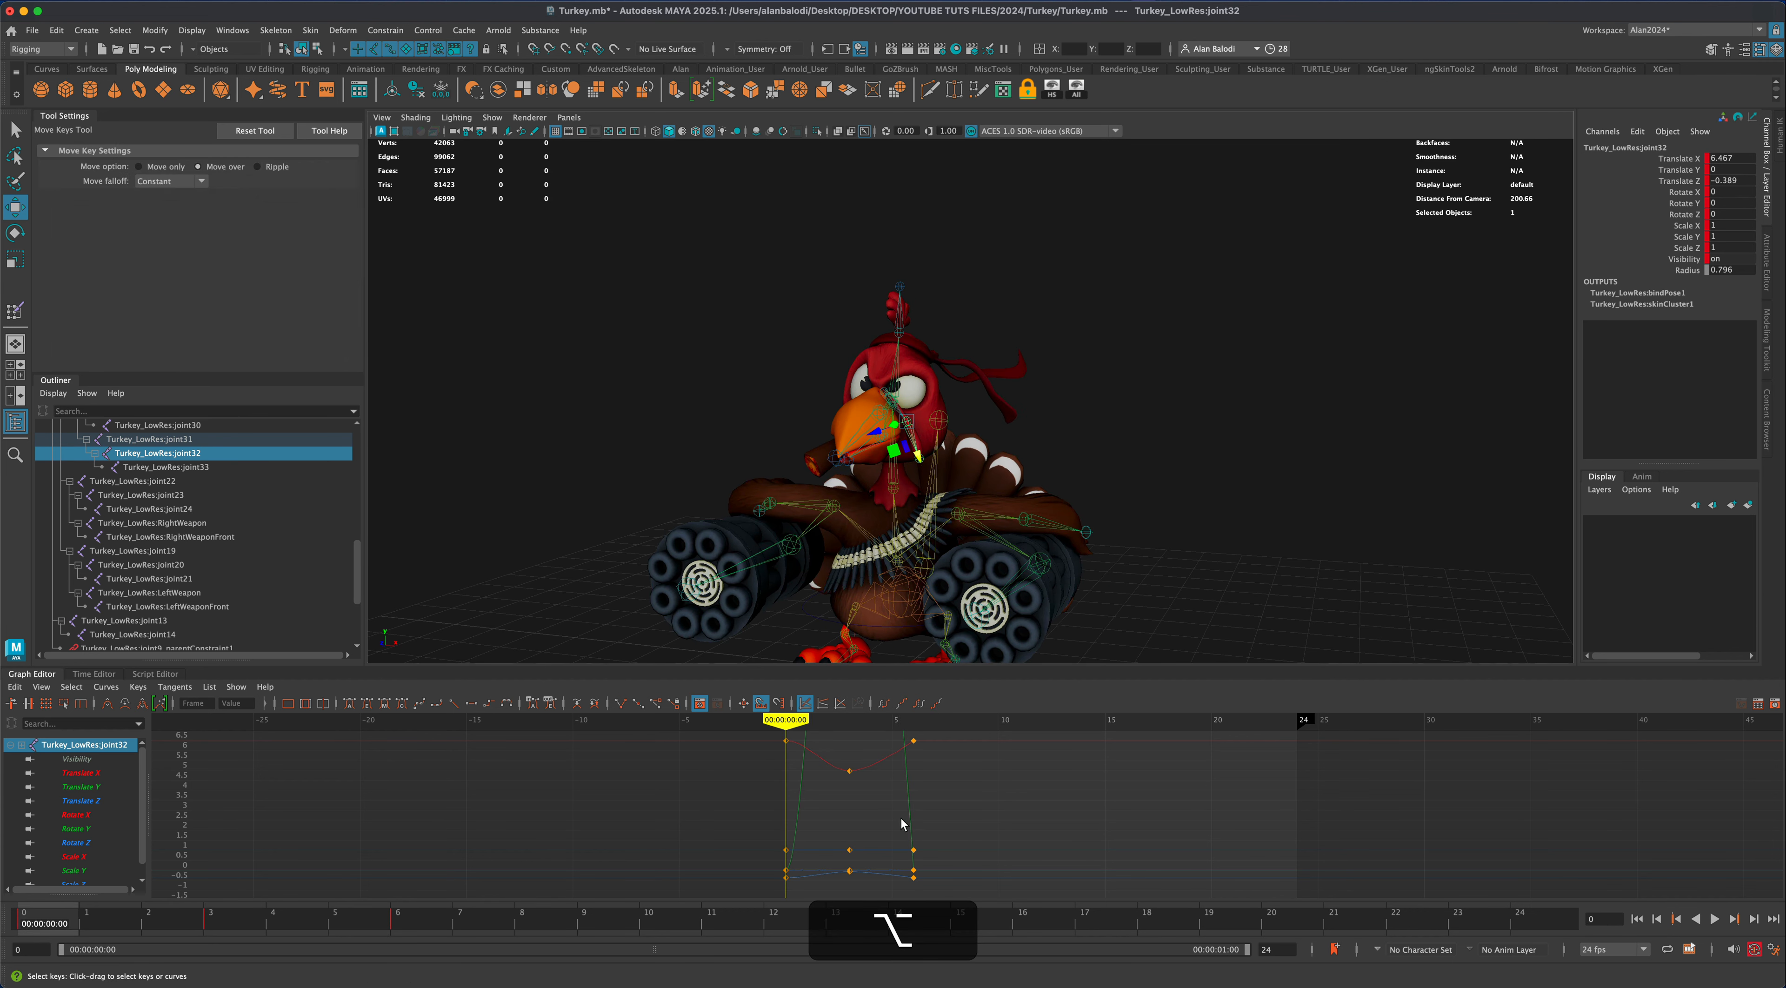
{"action": "key", "text": "q"}
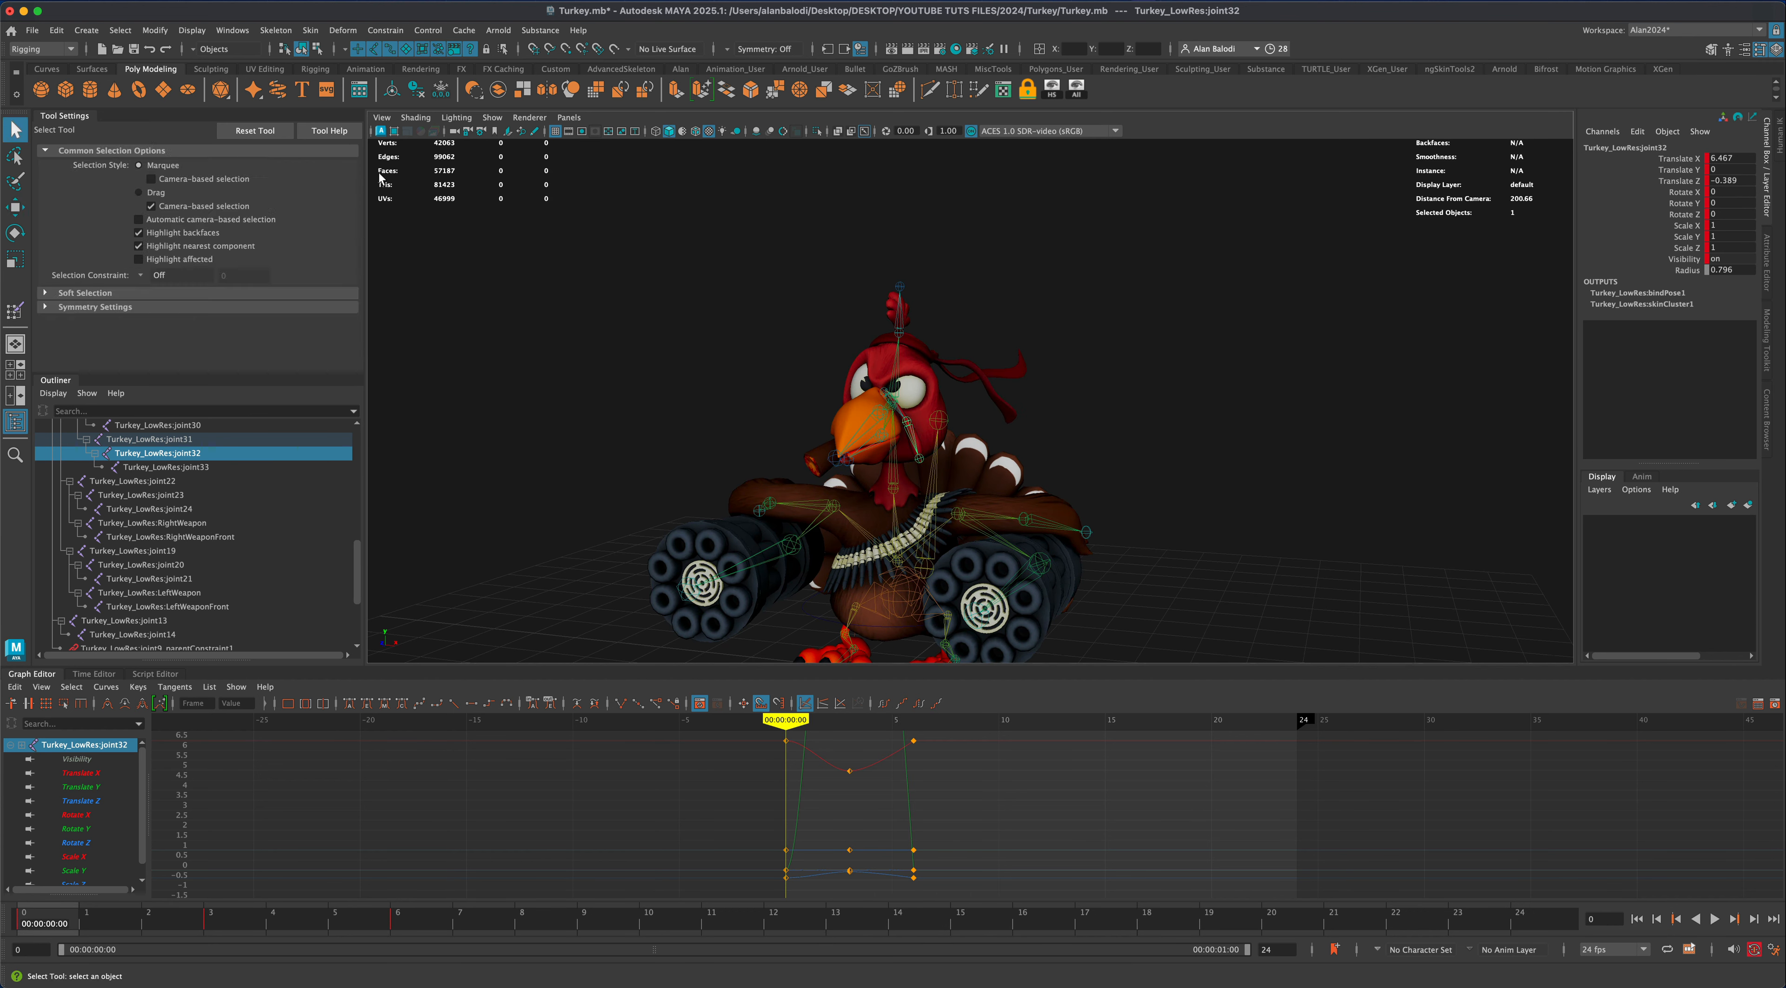
{"action": "scroll", "coordinate": [872, 373], "scroll_direction": "up", "scroll_amount": 3}
{"action": "scroll", "coordinate": [872, 372], "scroll_direction": "up", "scroll_amount": 2}
{"action": "key", "text": "Up"}
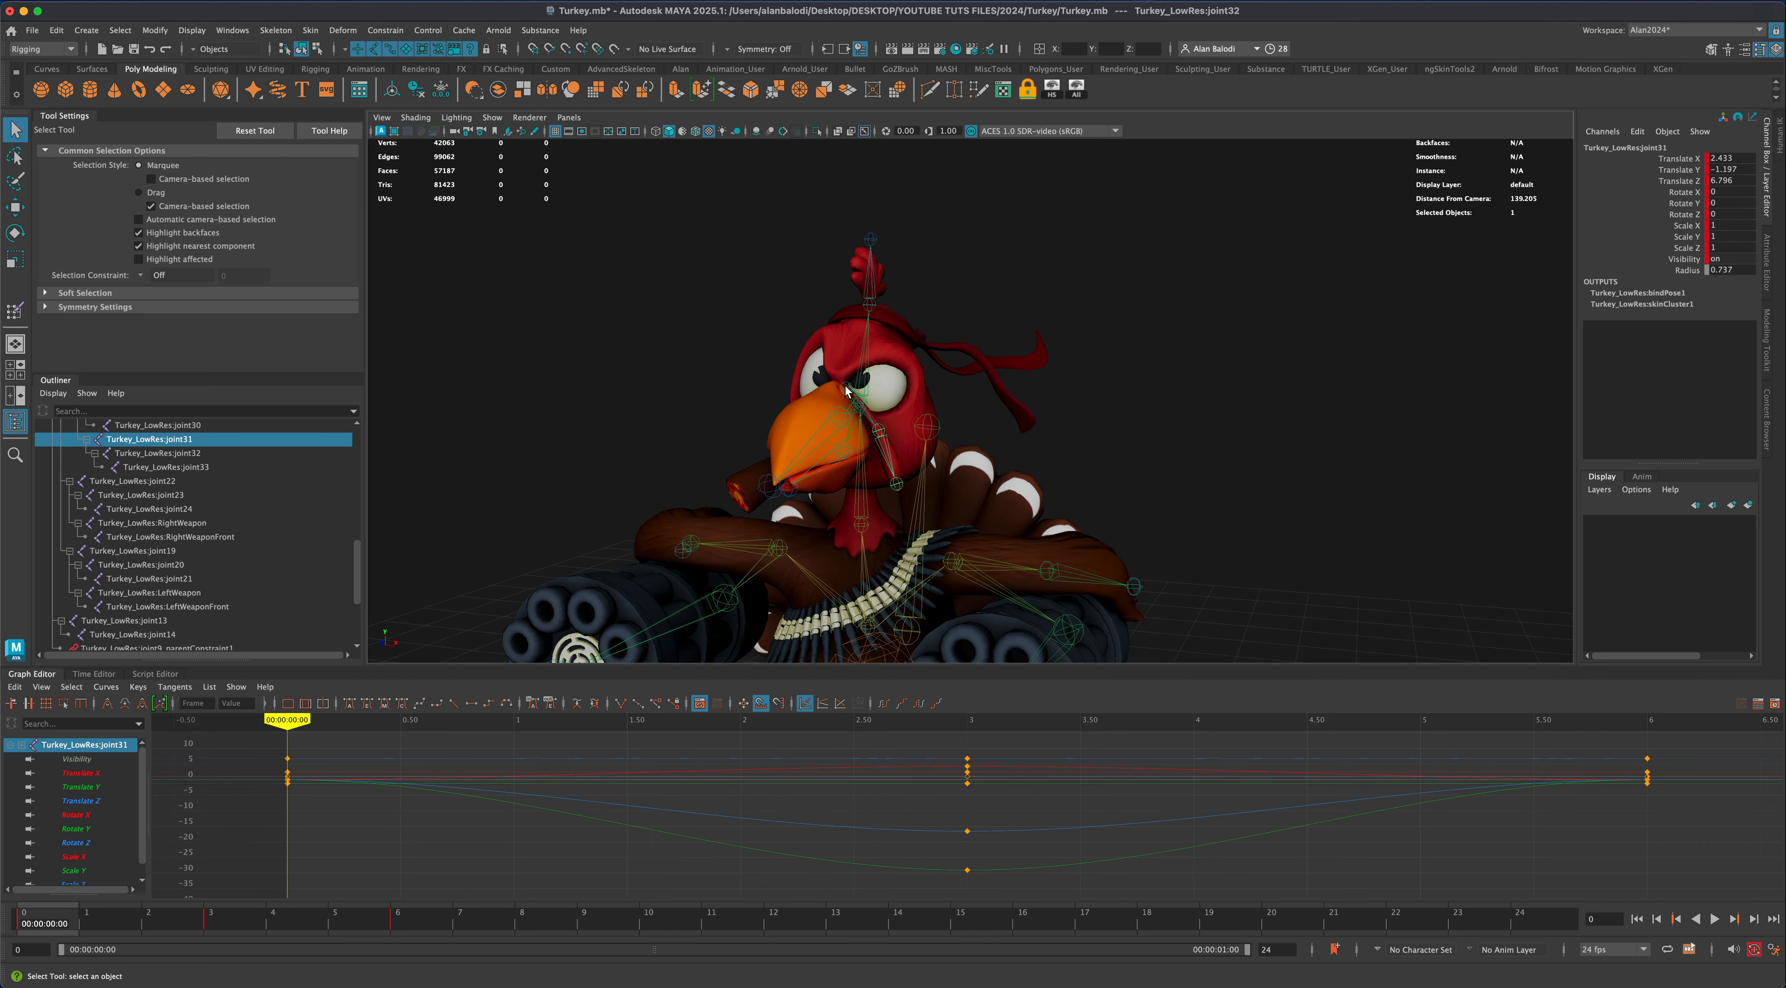
{"action": "right_click", "coordinate": [845, 390]}
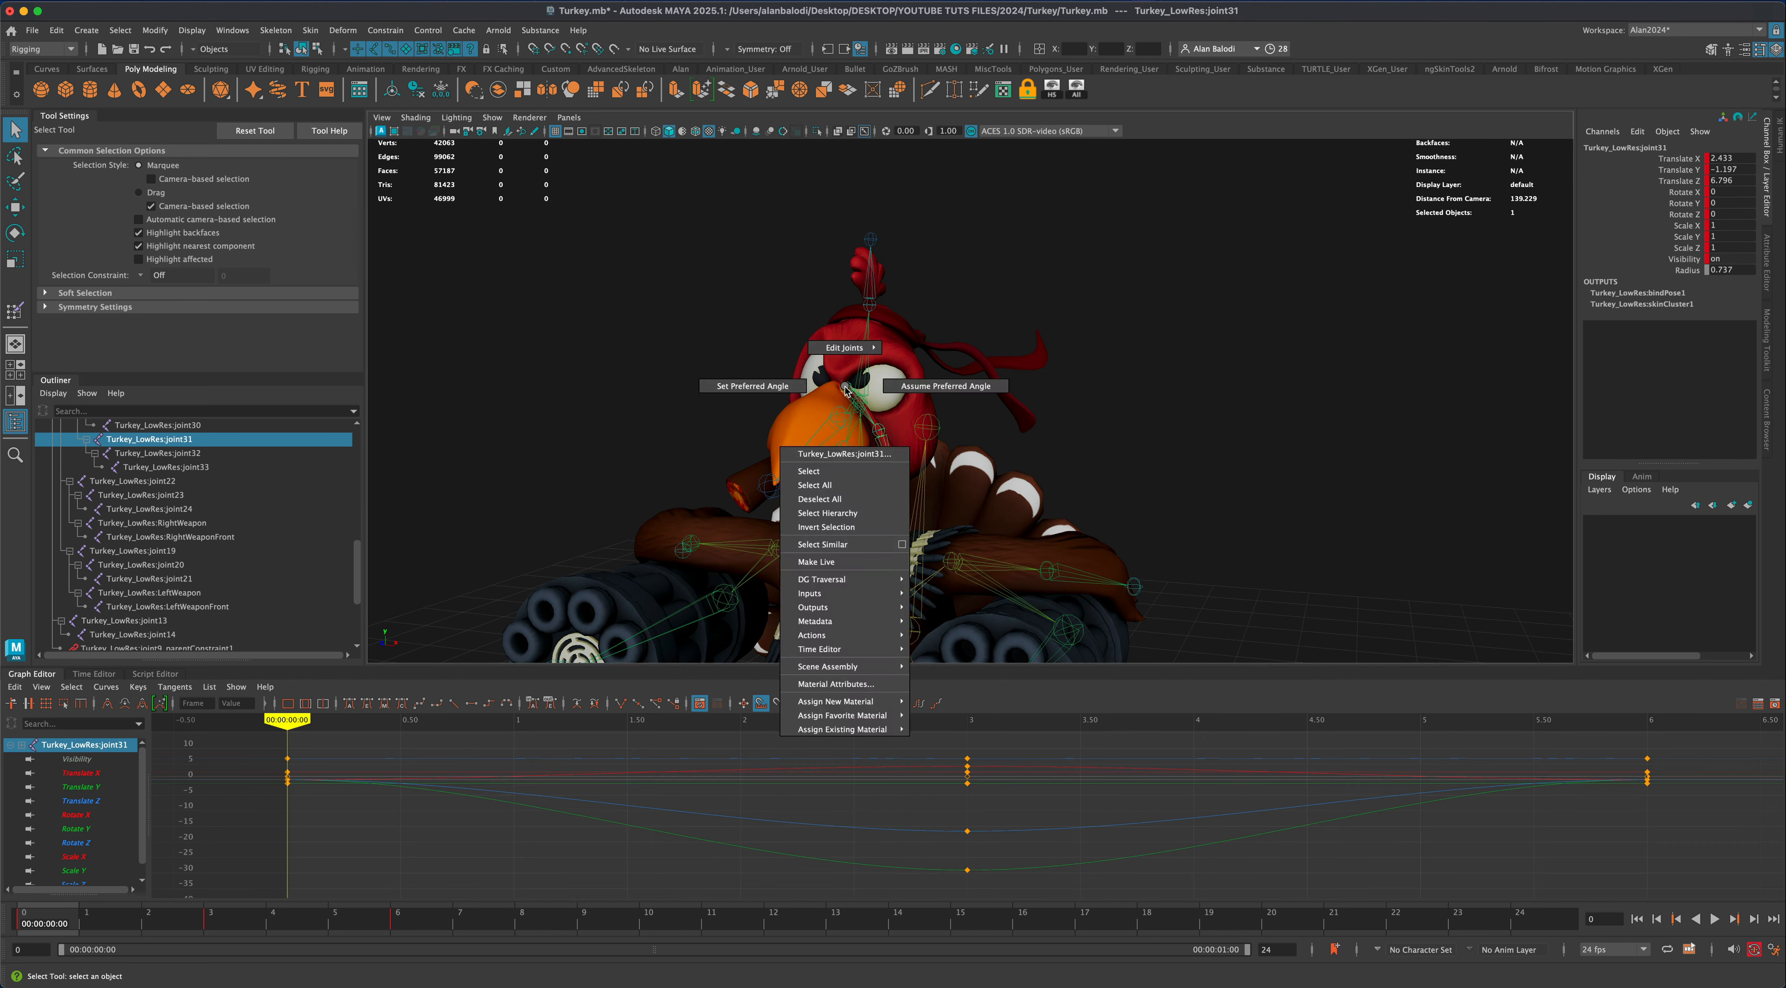
{"action": "left_click", "coordinate": [830, 514]}
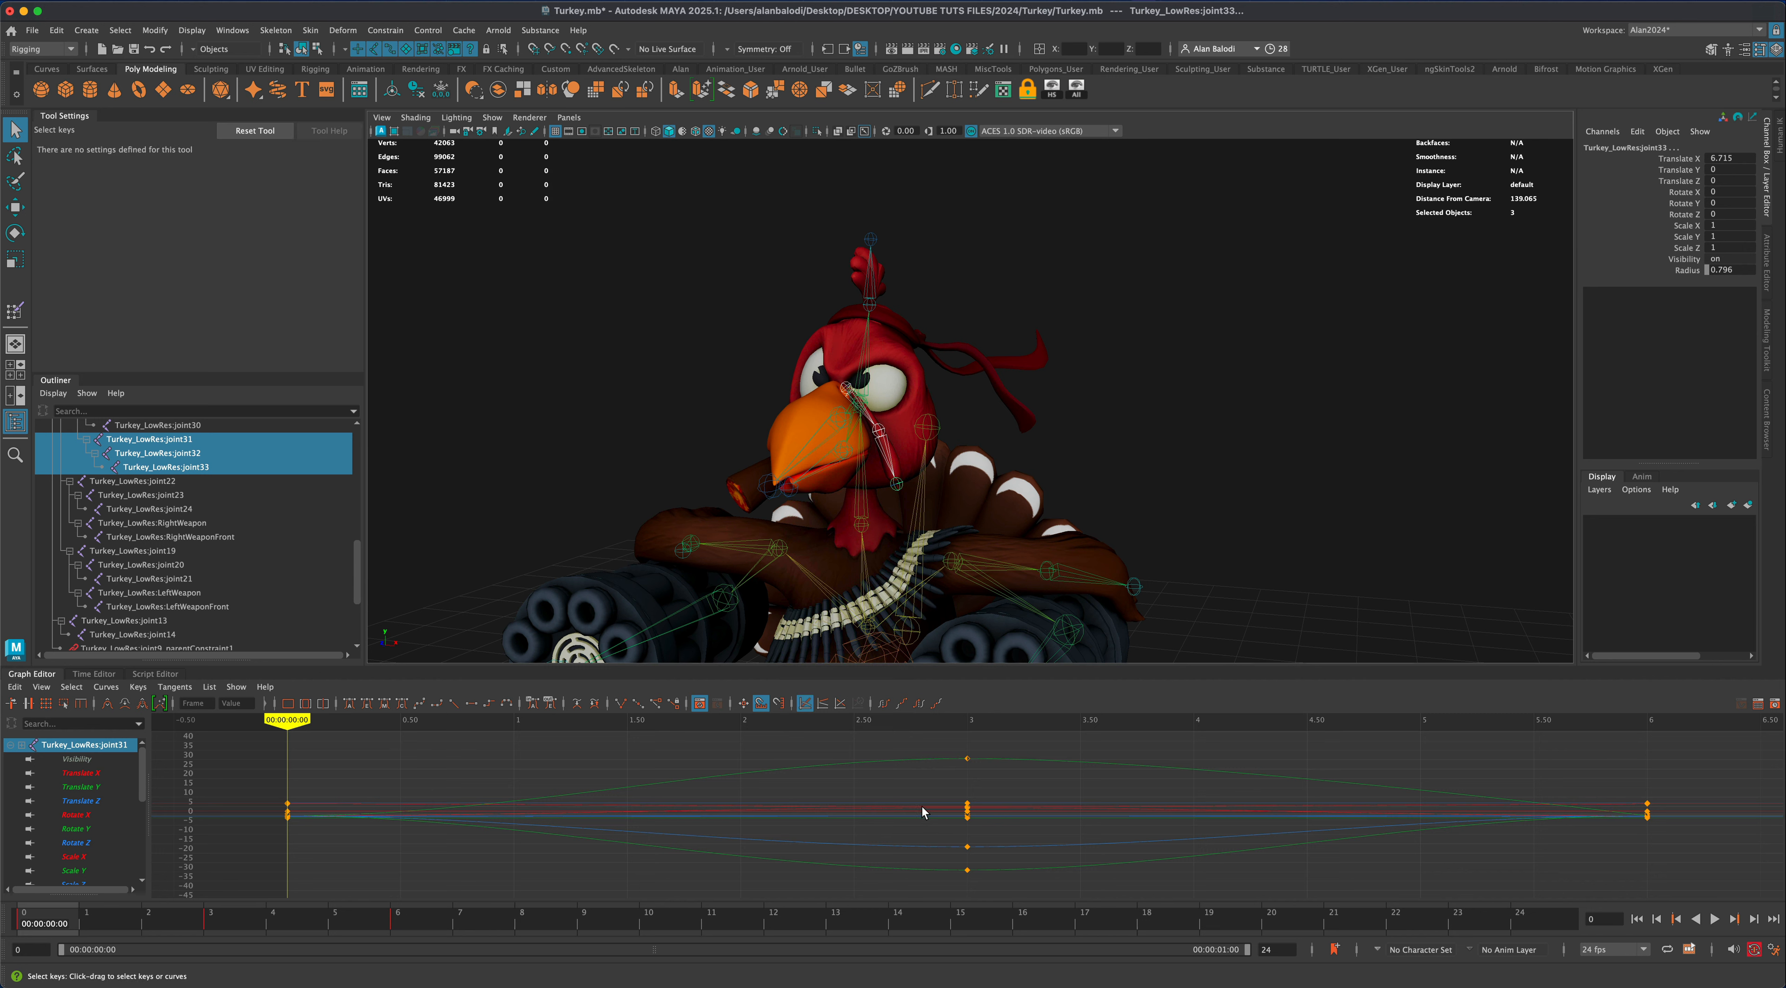
{"action": "key", "text": "f"}
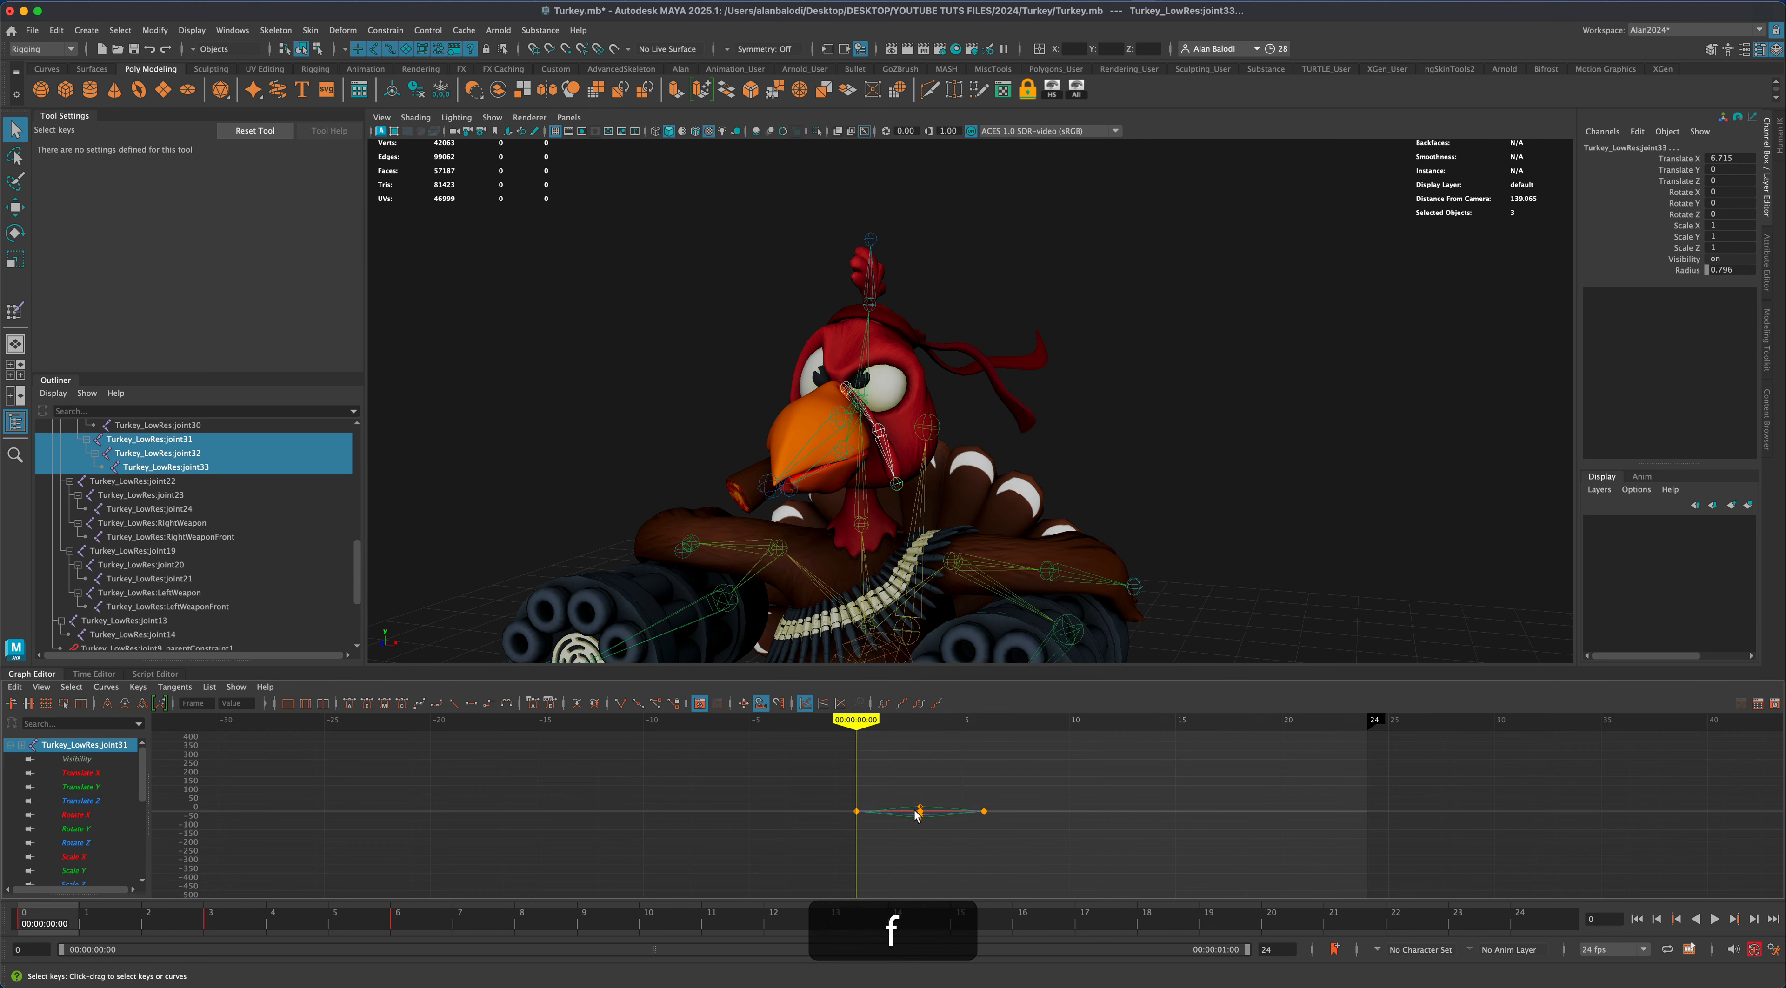
{"action": "left_click_drag", "start_coordinate": [1000, 836], "coordinate": [1000, 835]}
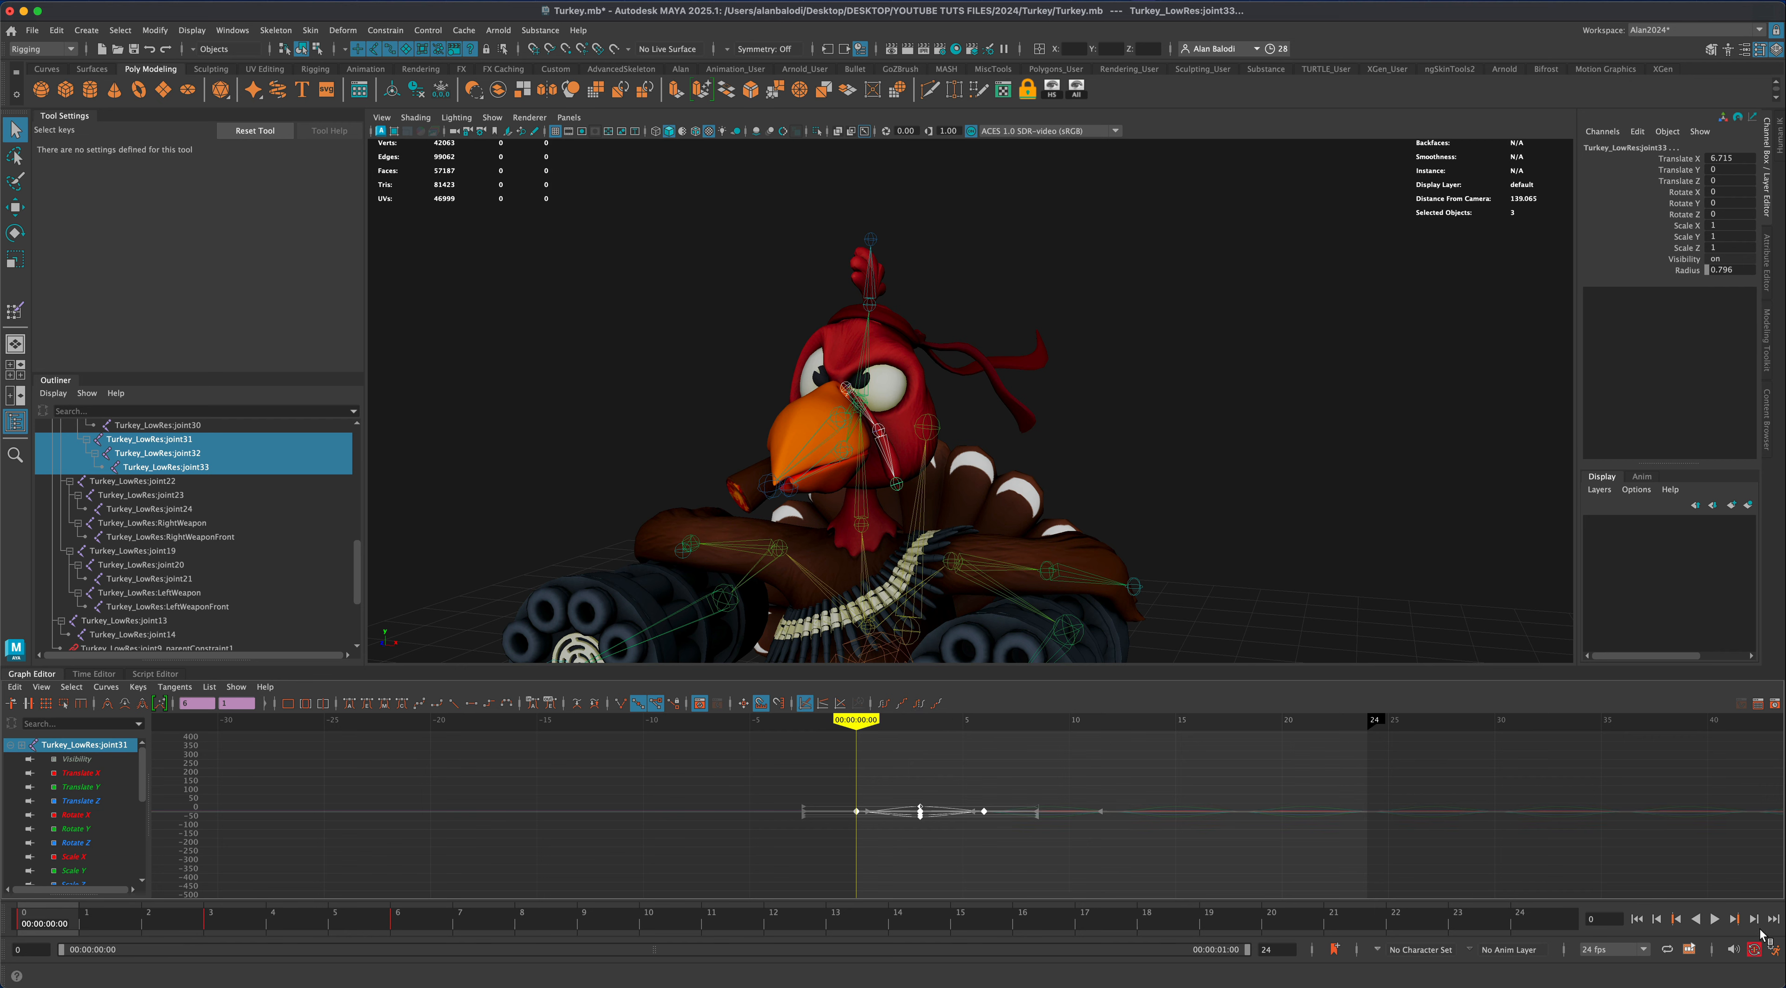
Play the loop with nothing selected and examine the snood's motion from several angles, then stop playback
{"action": "left_click", "coordinate": [1389, 552]}
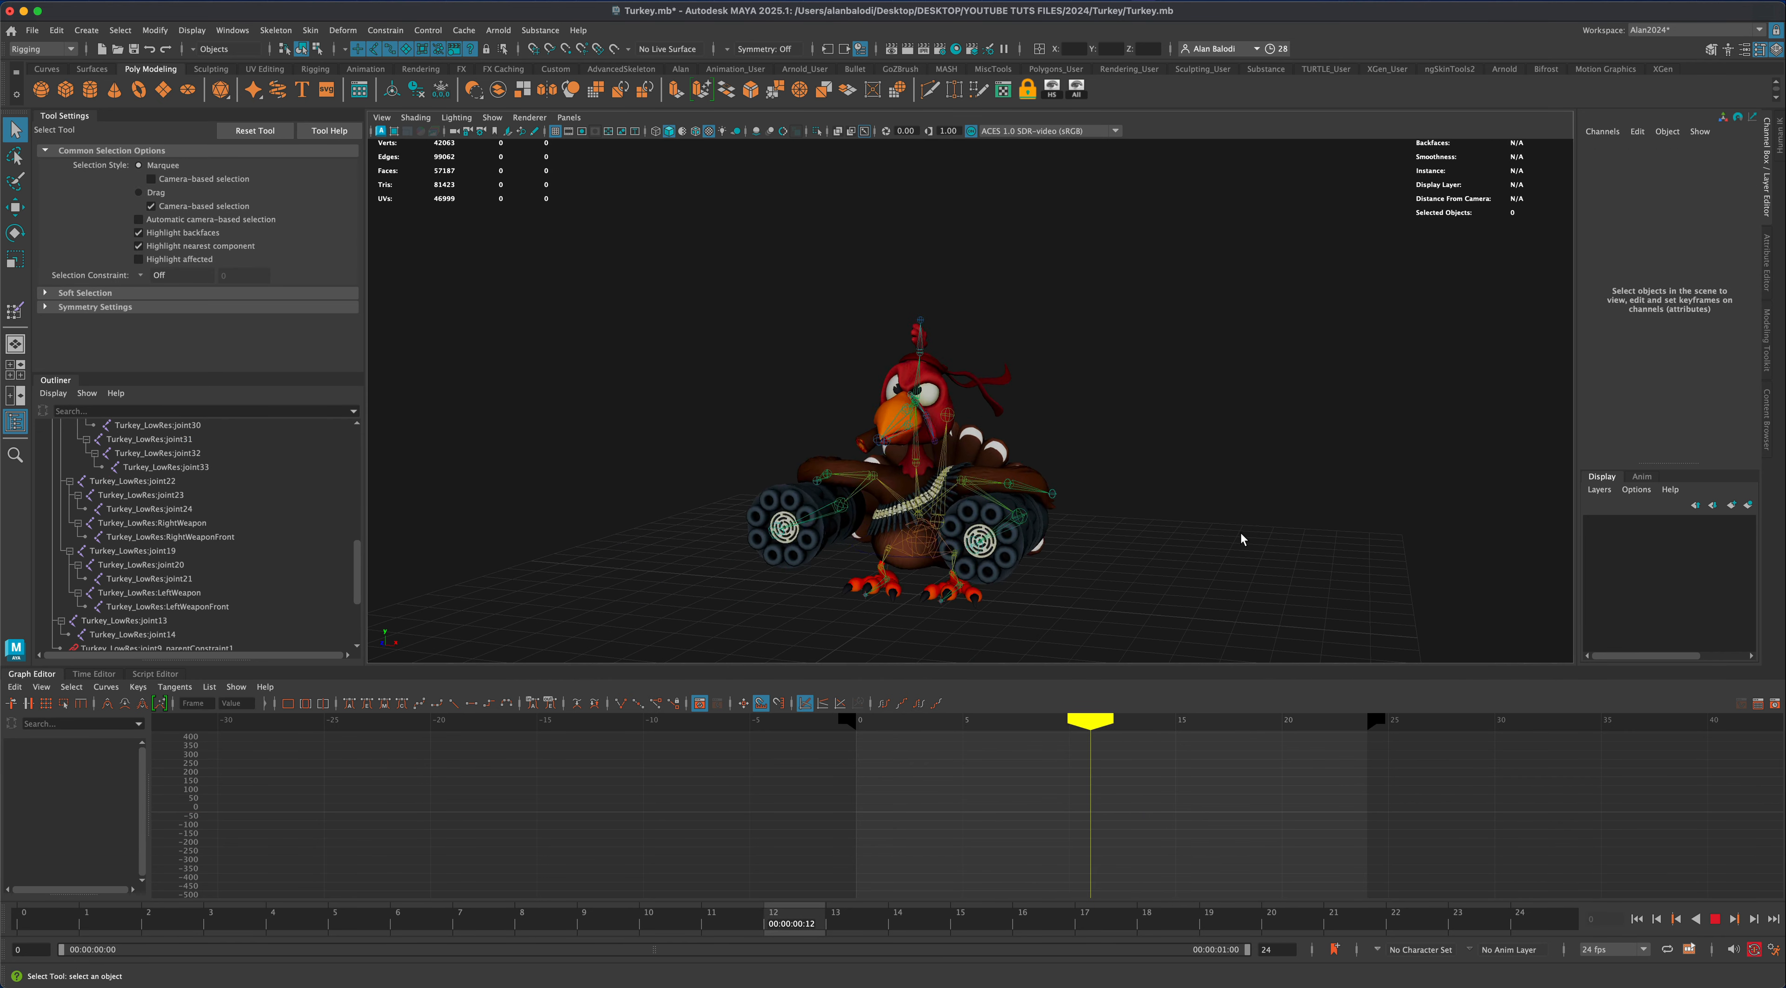
{"action": "left_click_drag", "start_coordinate": [1206, 532], "coordinate": [1081, 493], "text": "alt"}
{"action": "scroll", "coordinate": [1115, 487], "scroll_direction": "up", "scroll_amount": 3, "text": "alt"}
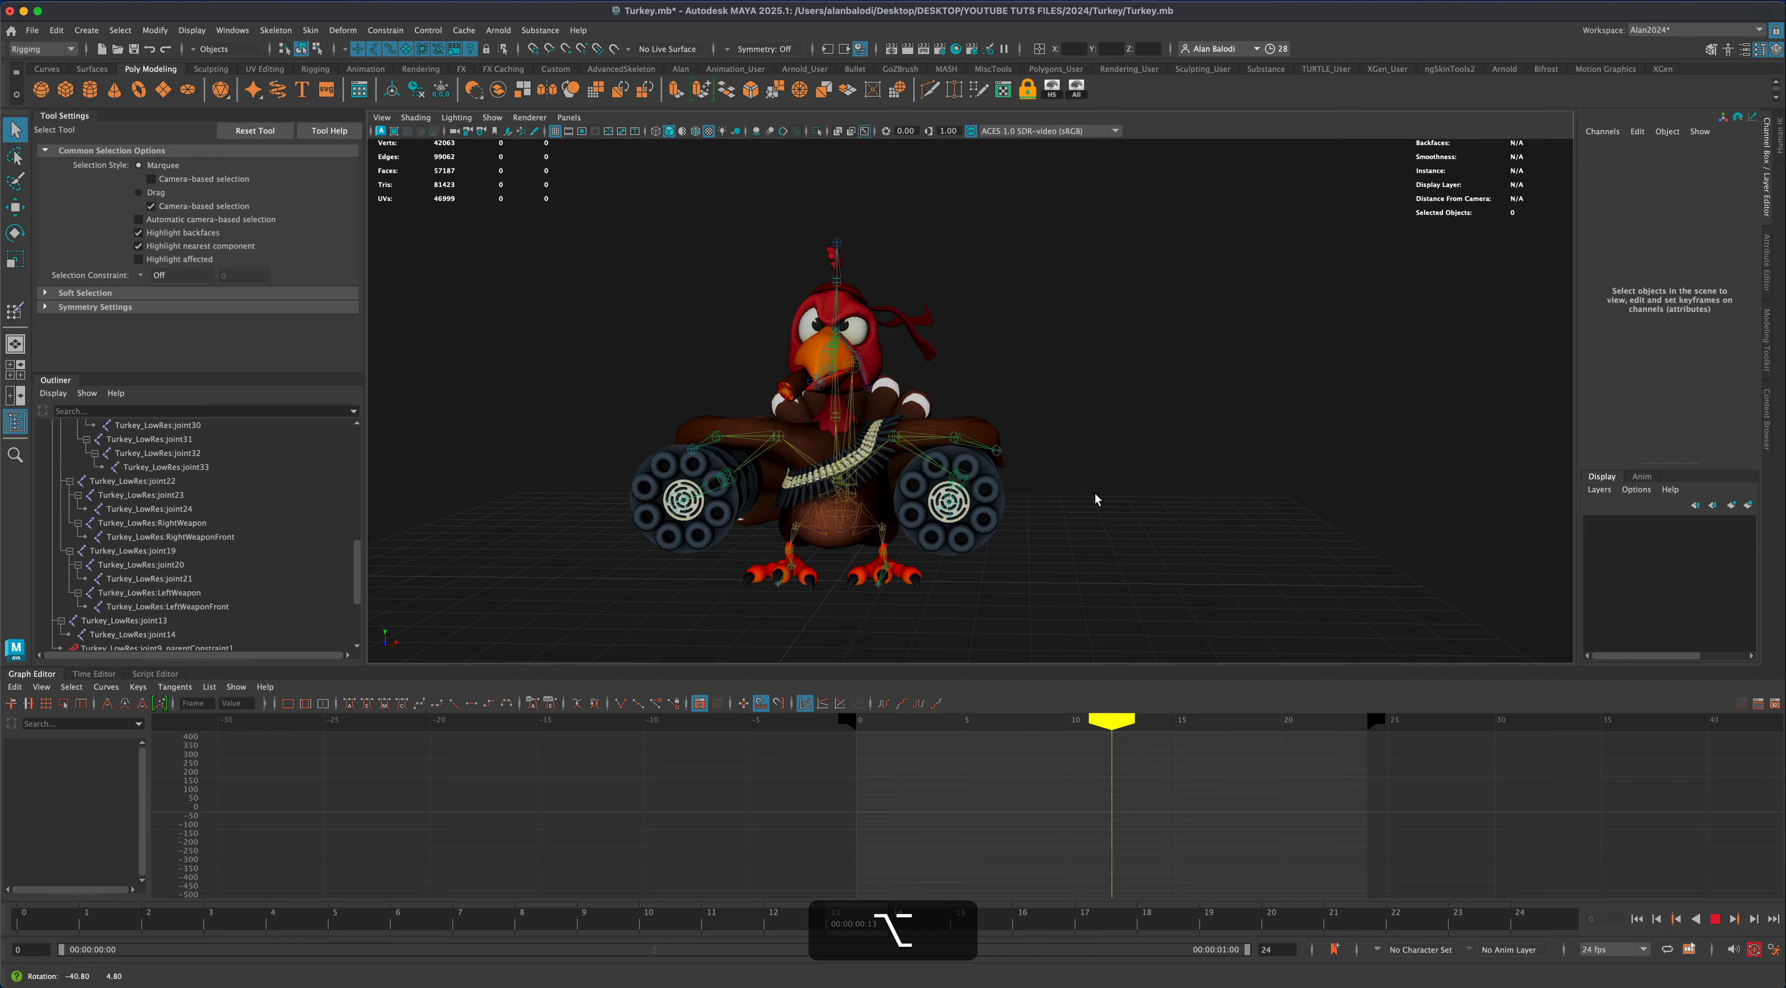
{"action": "scroll", "coordinate": [1092, 495], "scroll_direction": "up", "scroll_amount": 2, "text": "alt"}
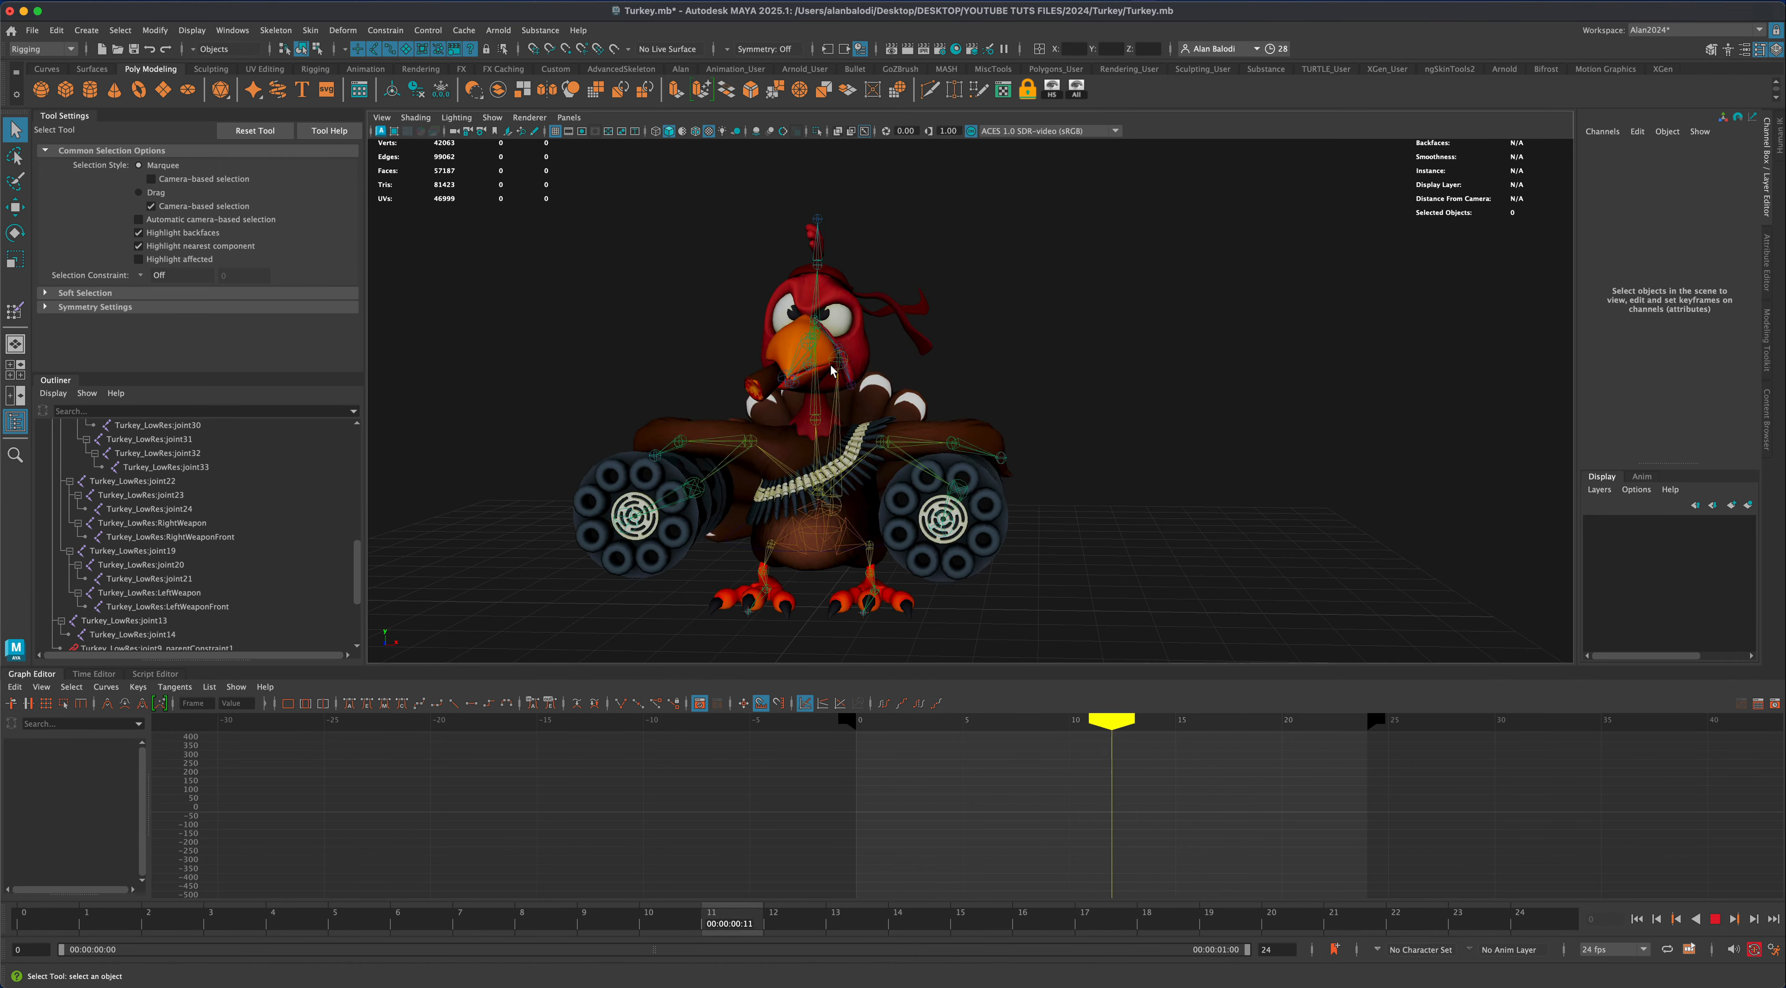
{"action": "left_click_drag", "start_coordinate": [1056, 405], "coordinate": [1103, 435], "text": "alt"}
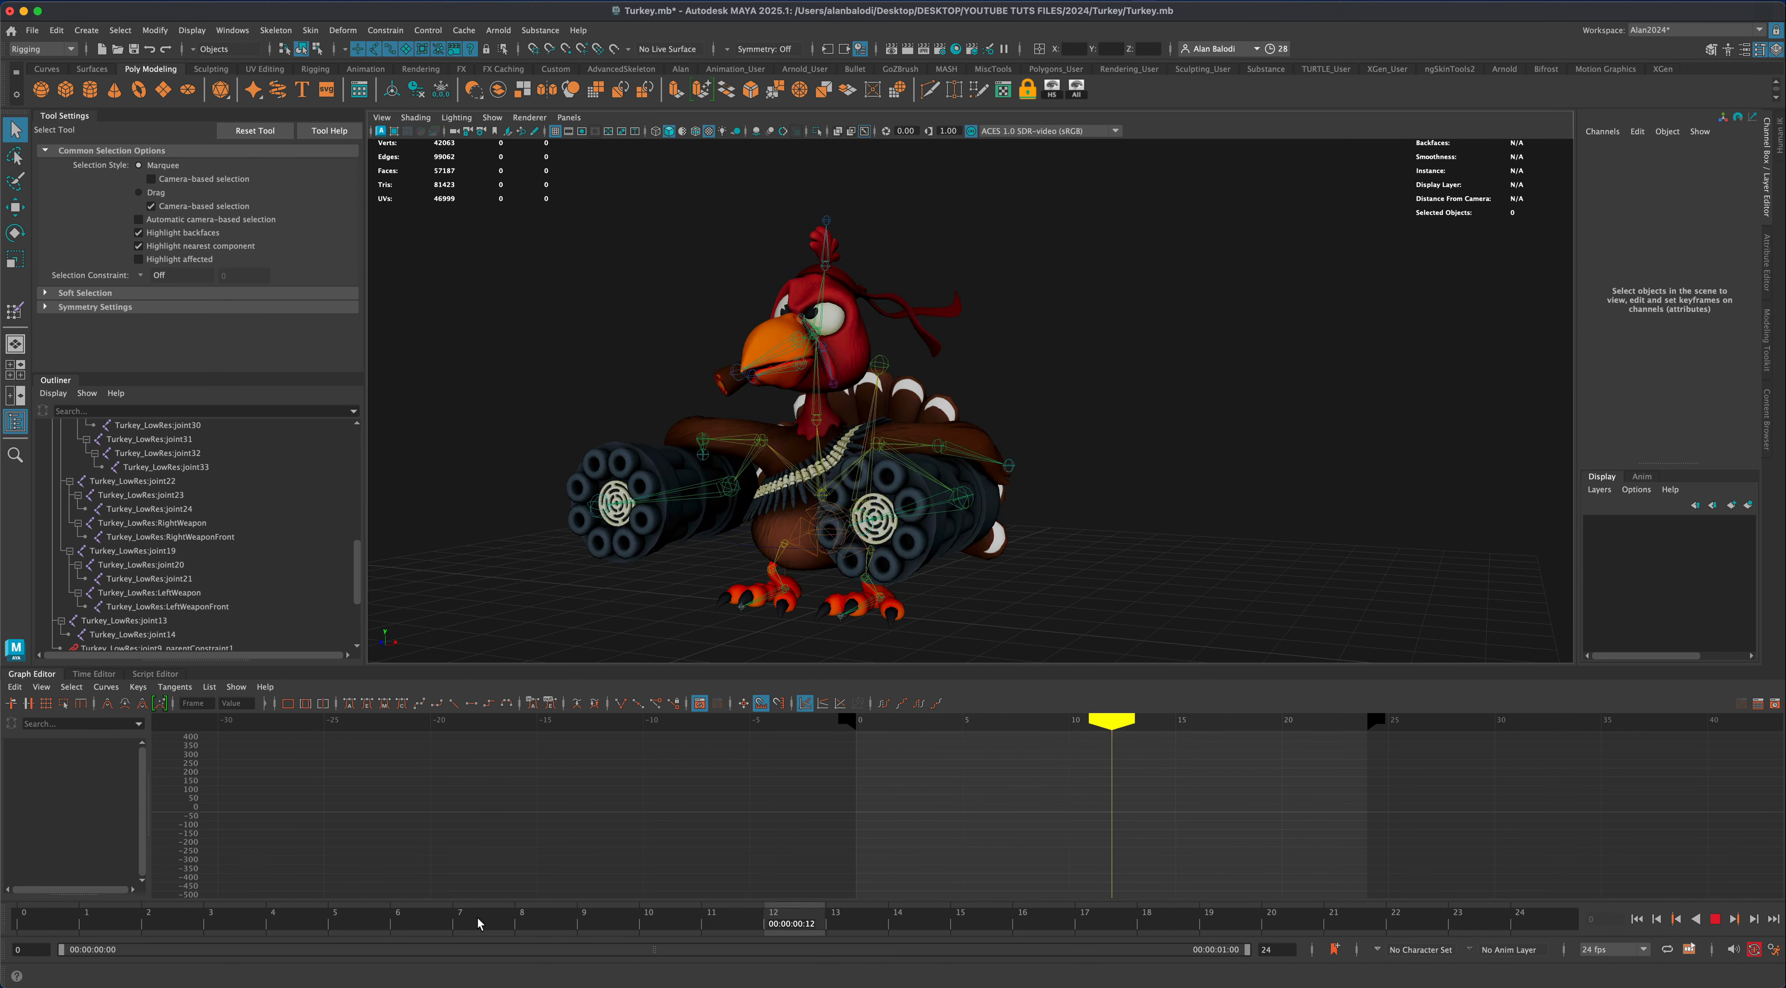
{"action": "left_click", "coordinate": [1714, 918]}
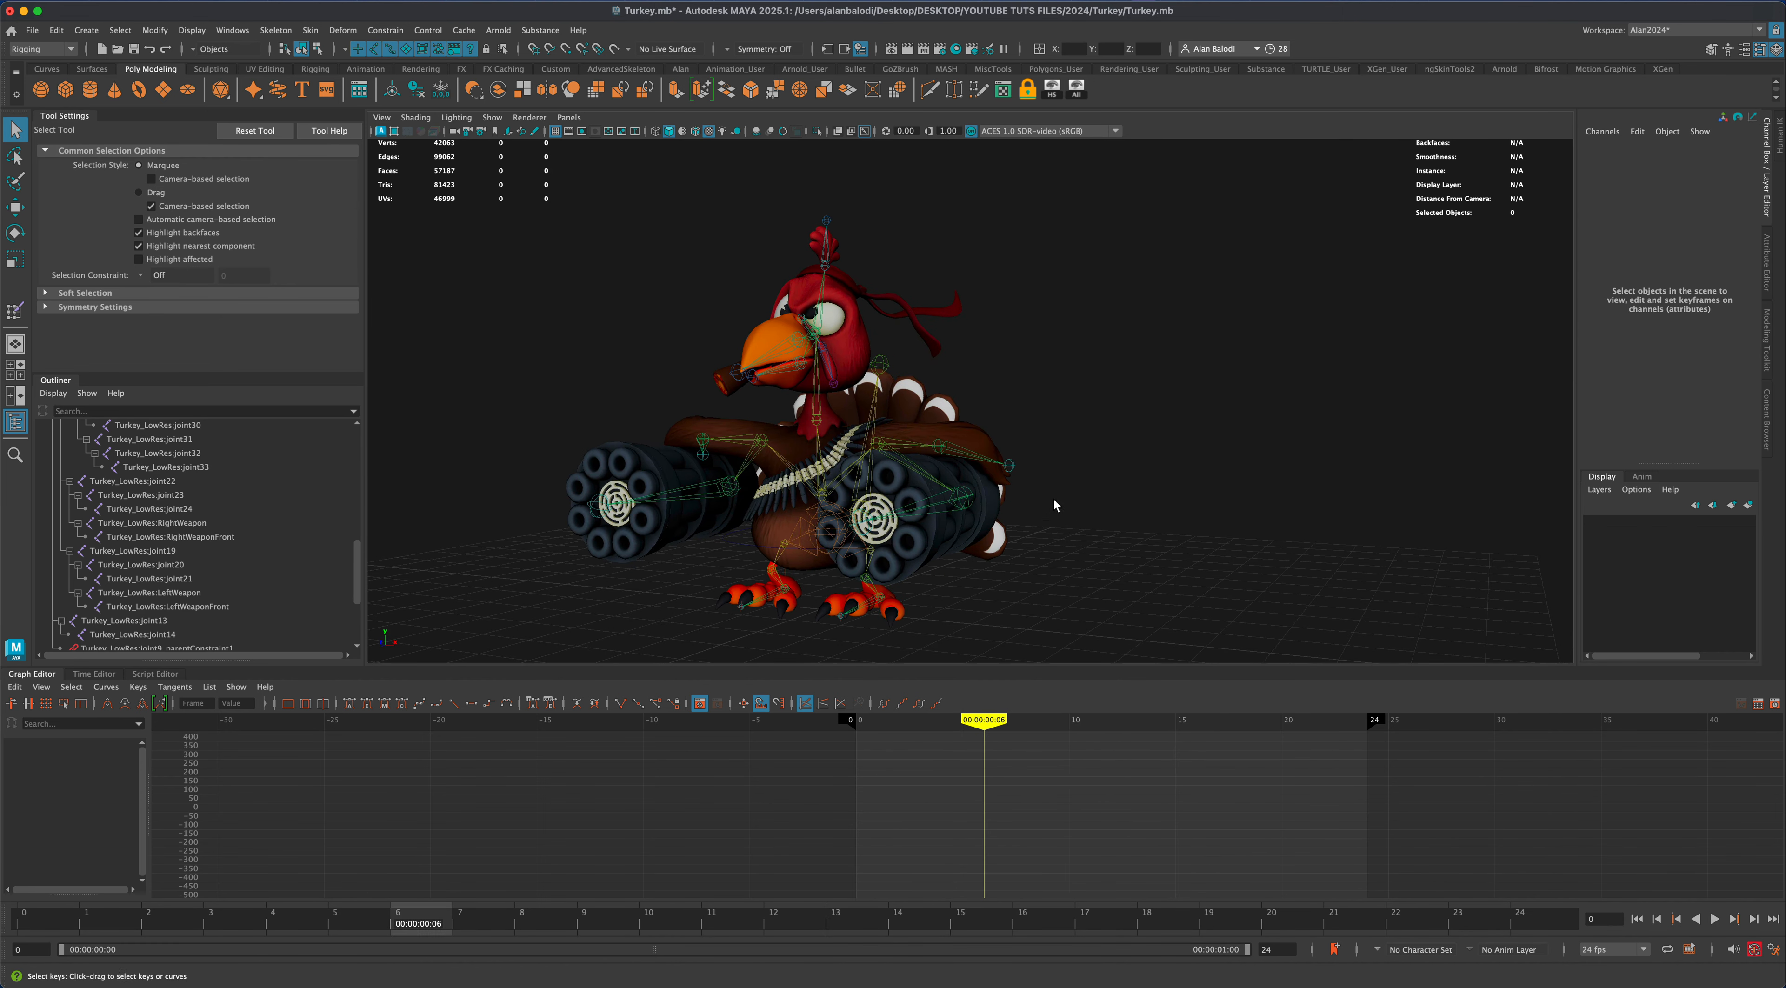
Select the snood joint hierarchy starting at joint31 and shift its keys from frame 6 to frame 12
{"action": "left_click", "coordinate": [803, 325]}
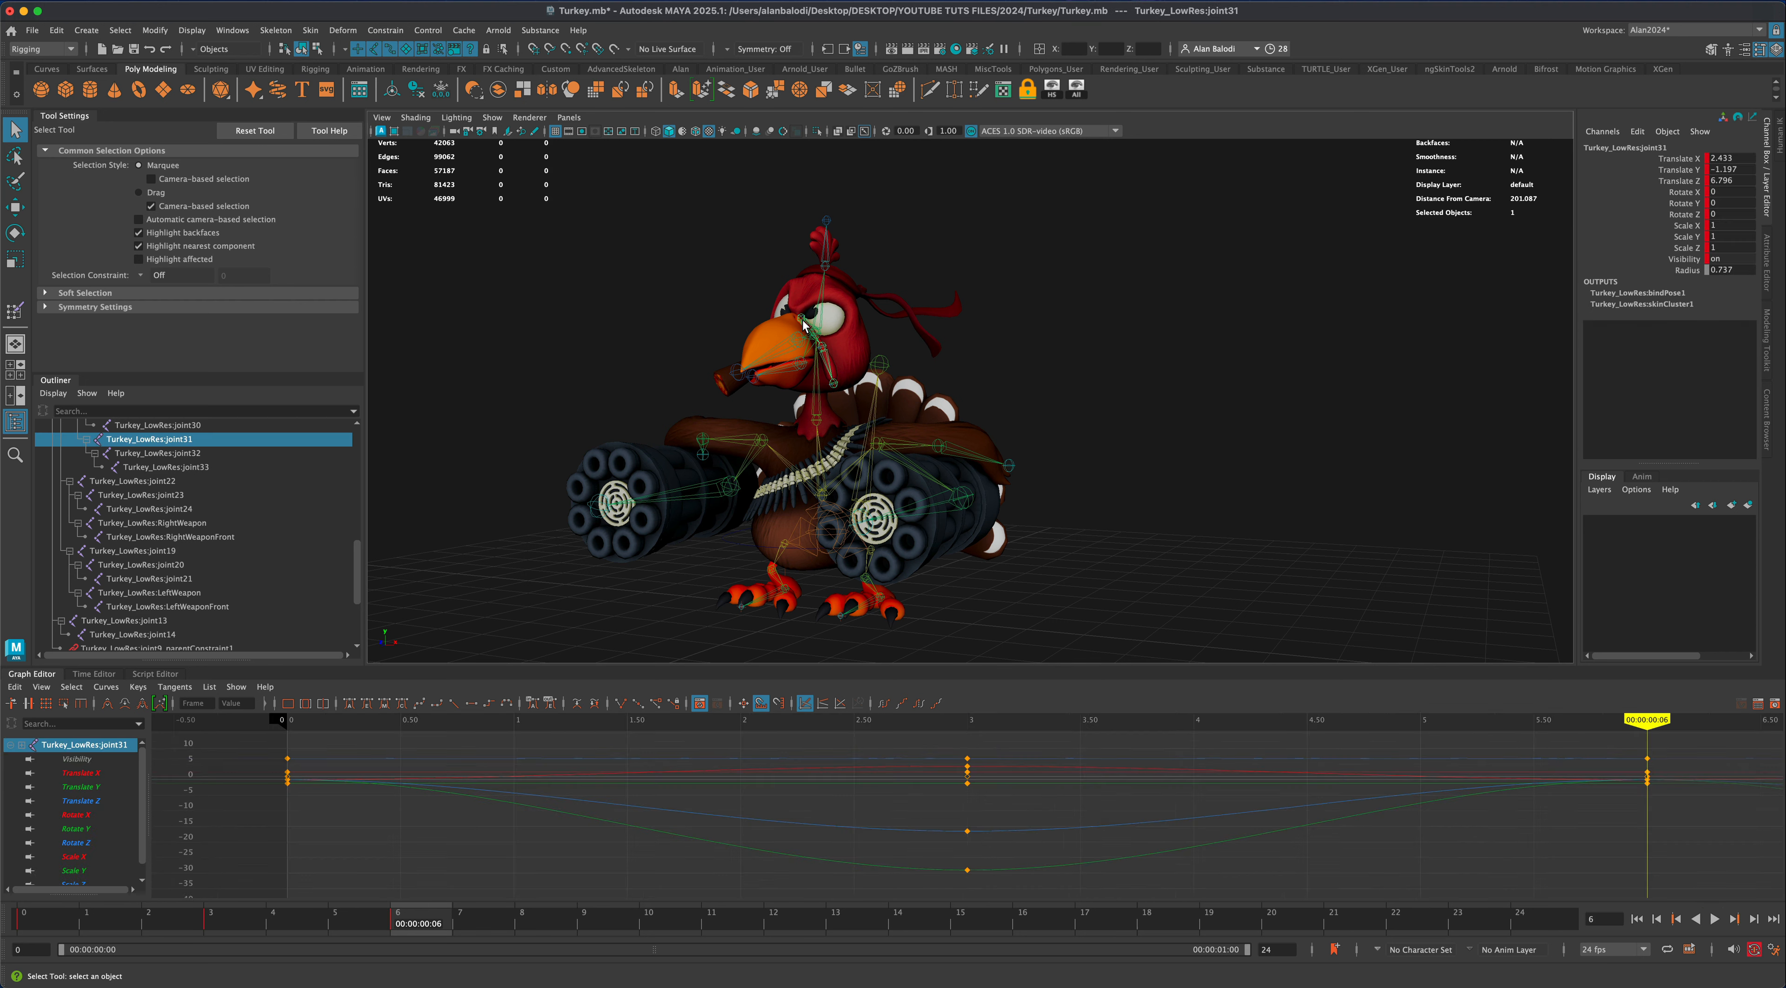
{"action": "right_click", "coordinate": [803, 323]}
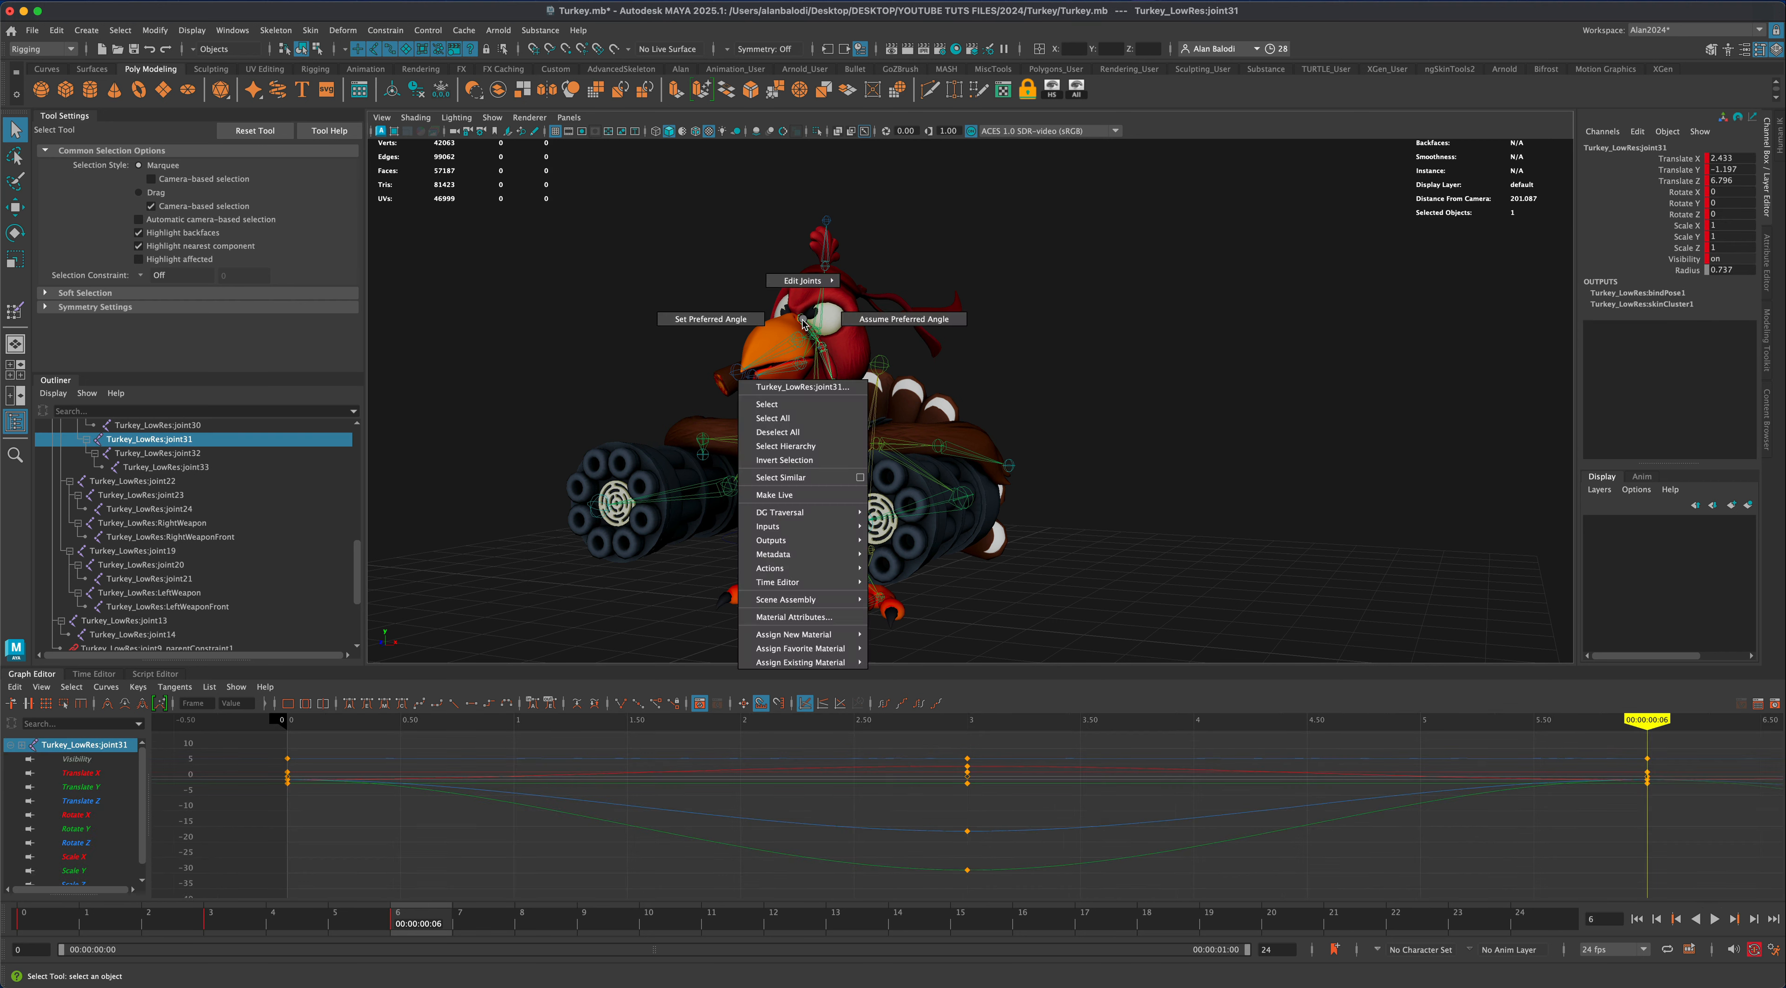
{"action": "left_click", "coordinate": [783, 453]}
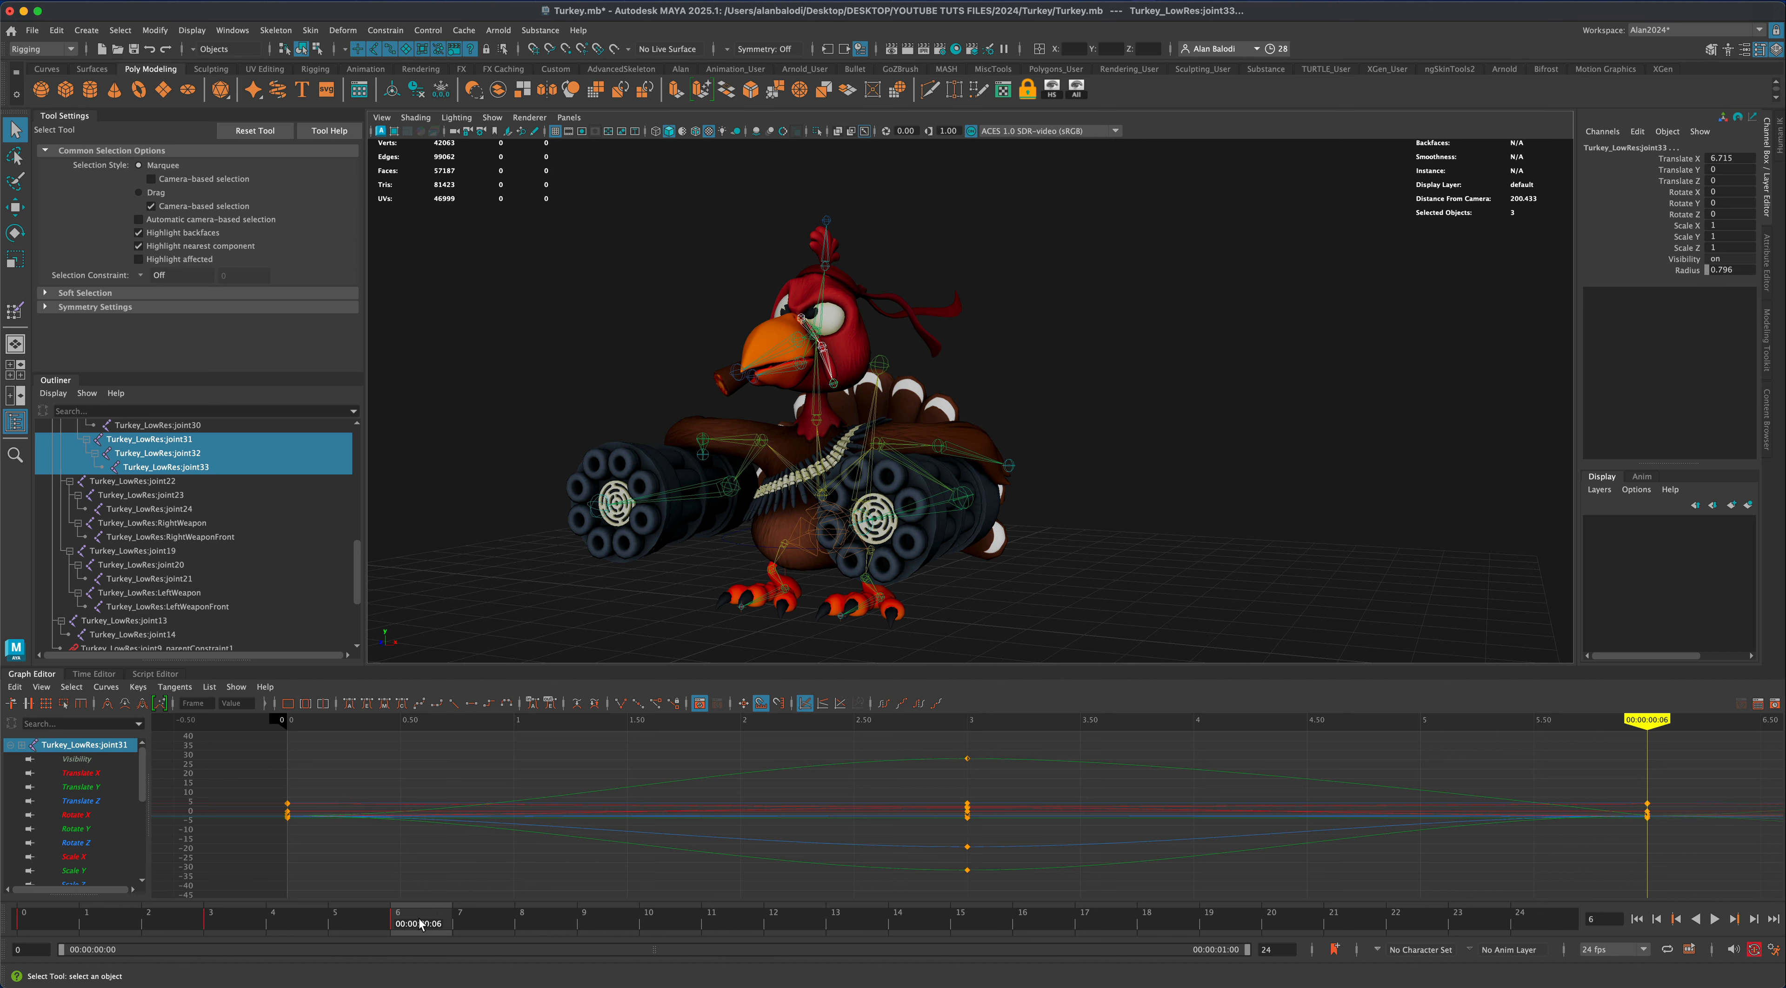
{"action": "key", "text": "shift"}
{"action": "left_click_drag", "start_coordinate": [538, 922], "coordinate": [797, 929]}
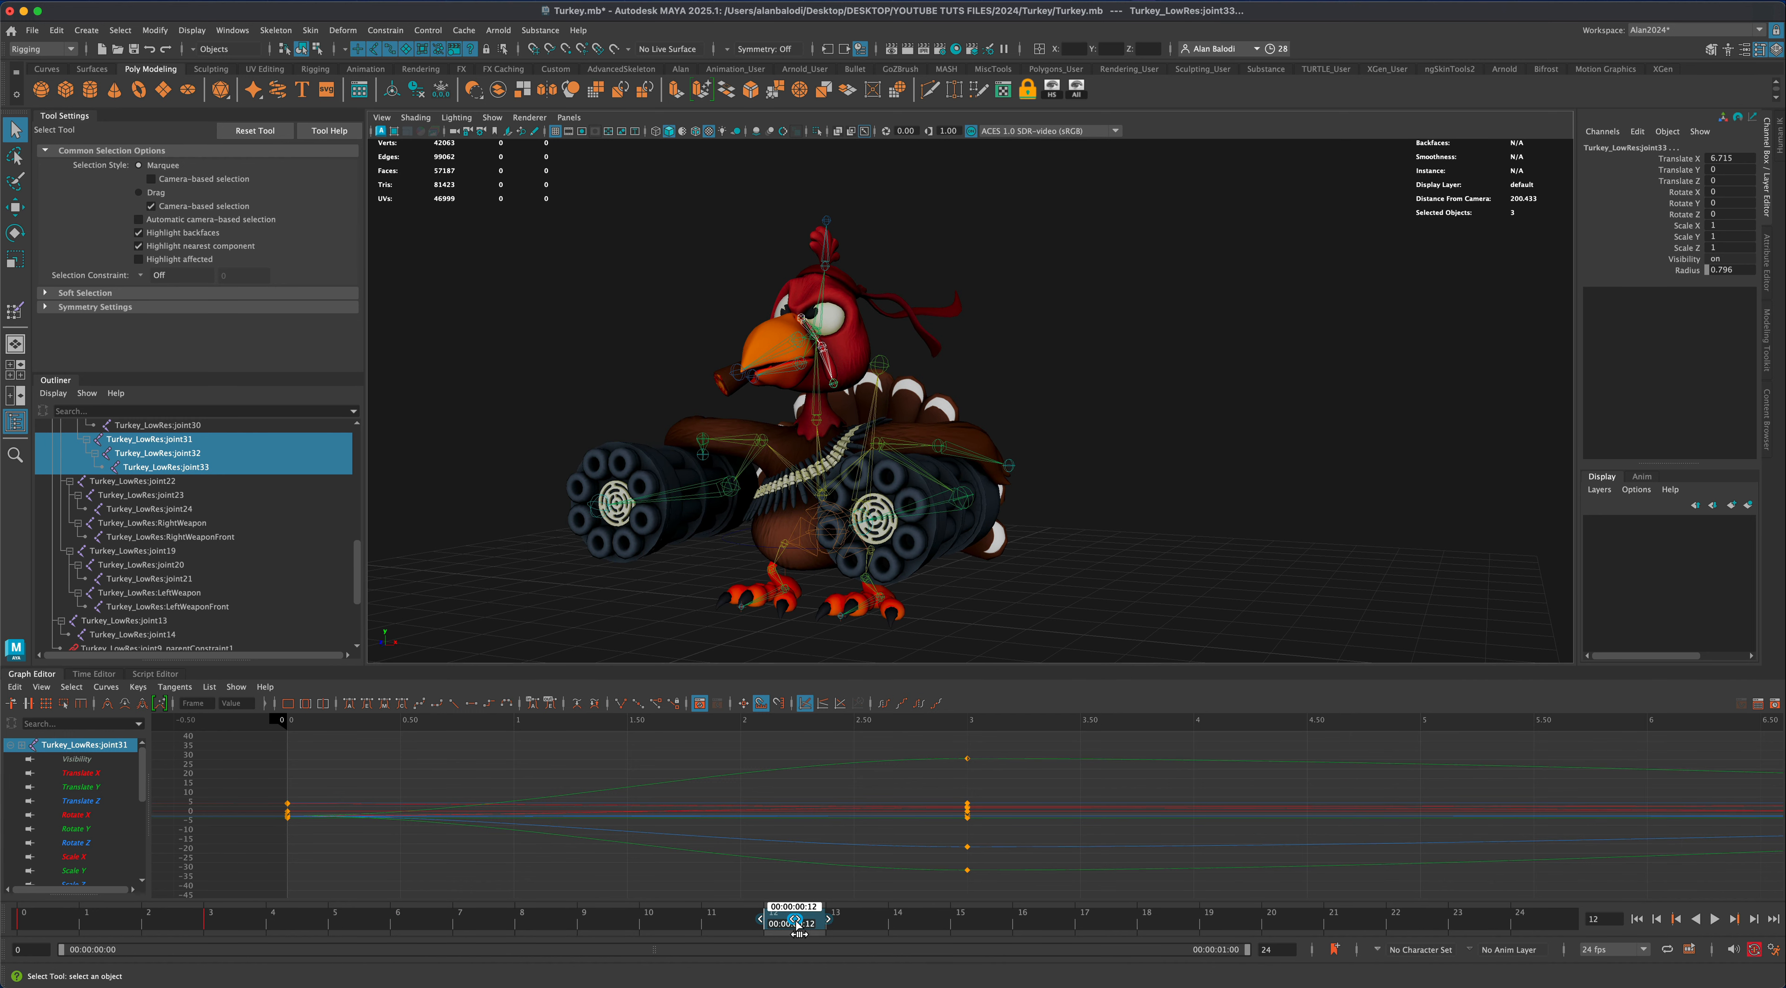
Shift the snood joints' keys from frame 3 to frame 6 and play the animation
{"action": "left_click", "coordinate": [232, 924]}
{"action": "key", "text": "shift"}
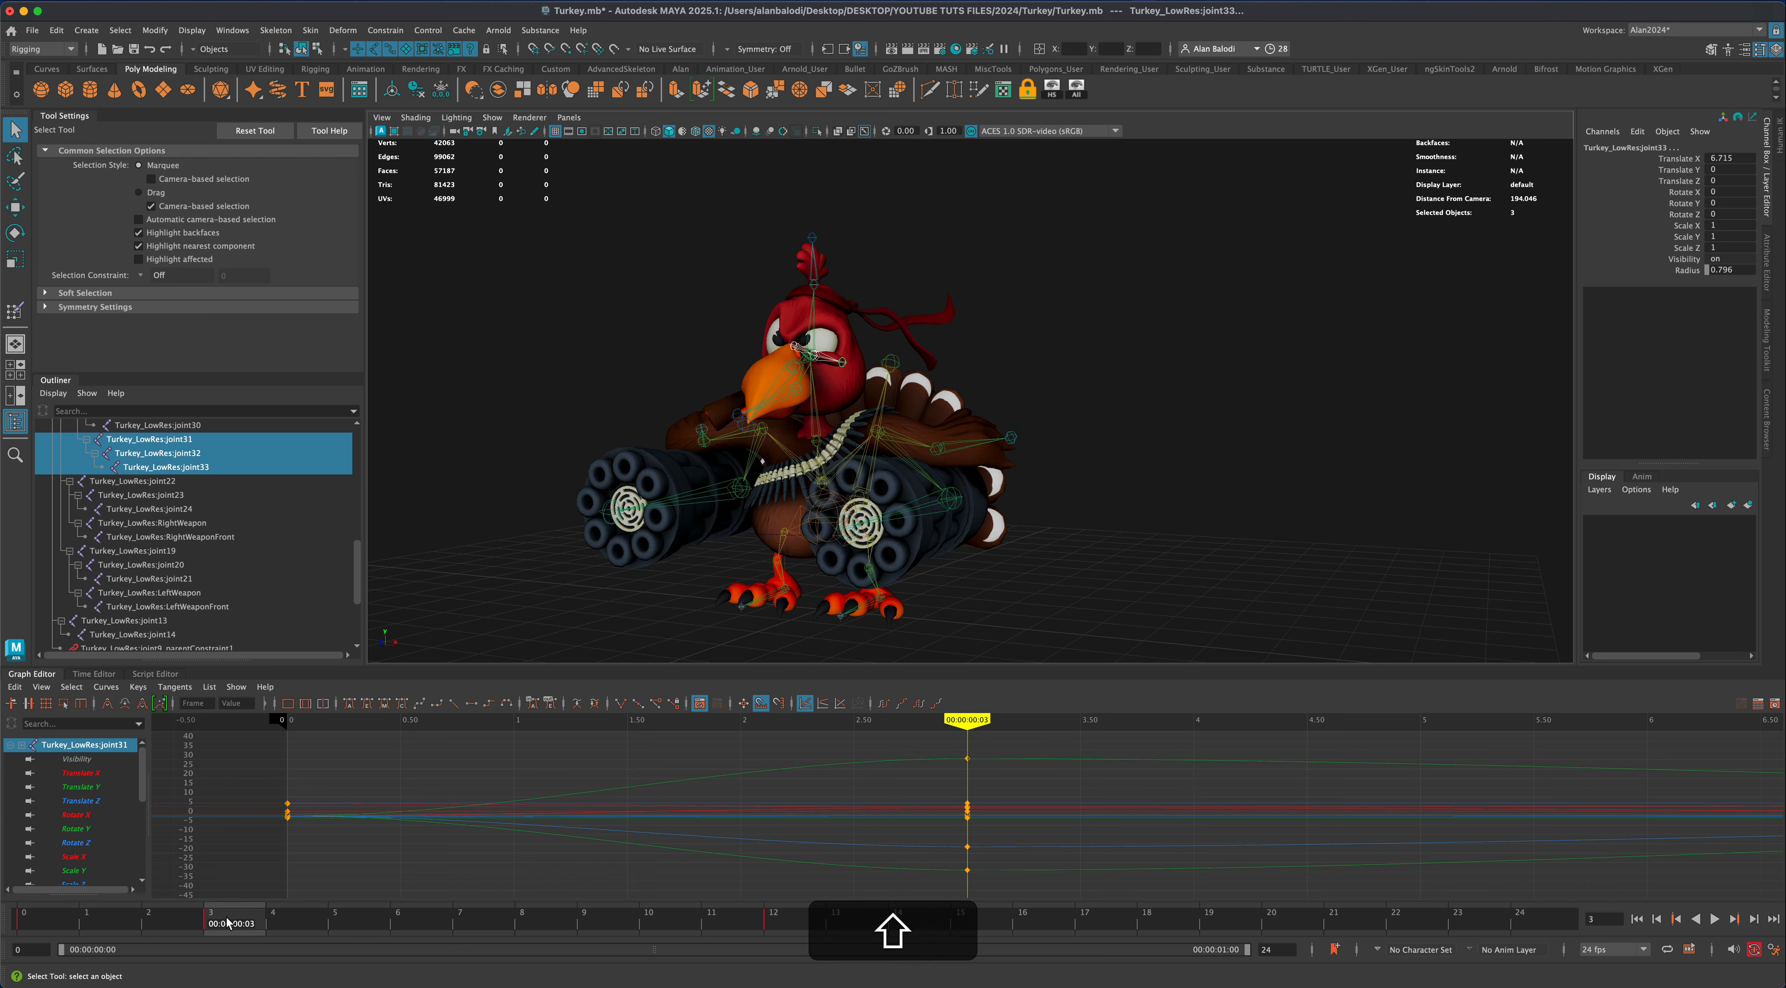
{"action": "left_click_drag", "start_coordinate": [272, 930], "coordinate": [440, 928]}
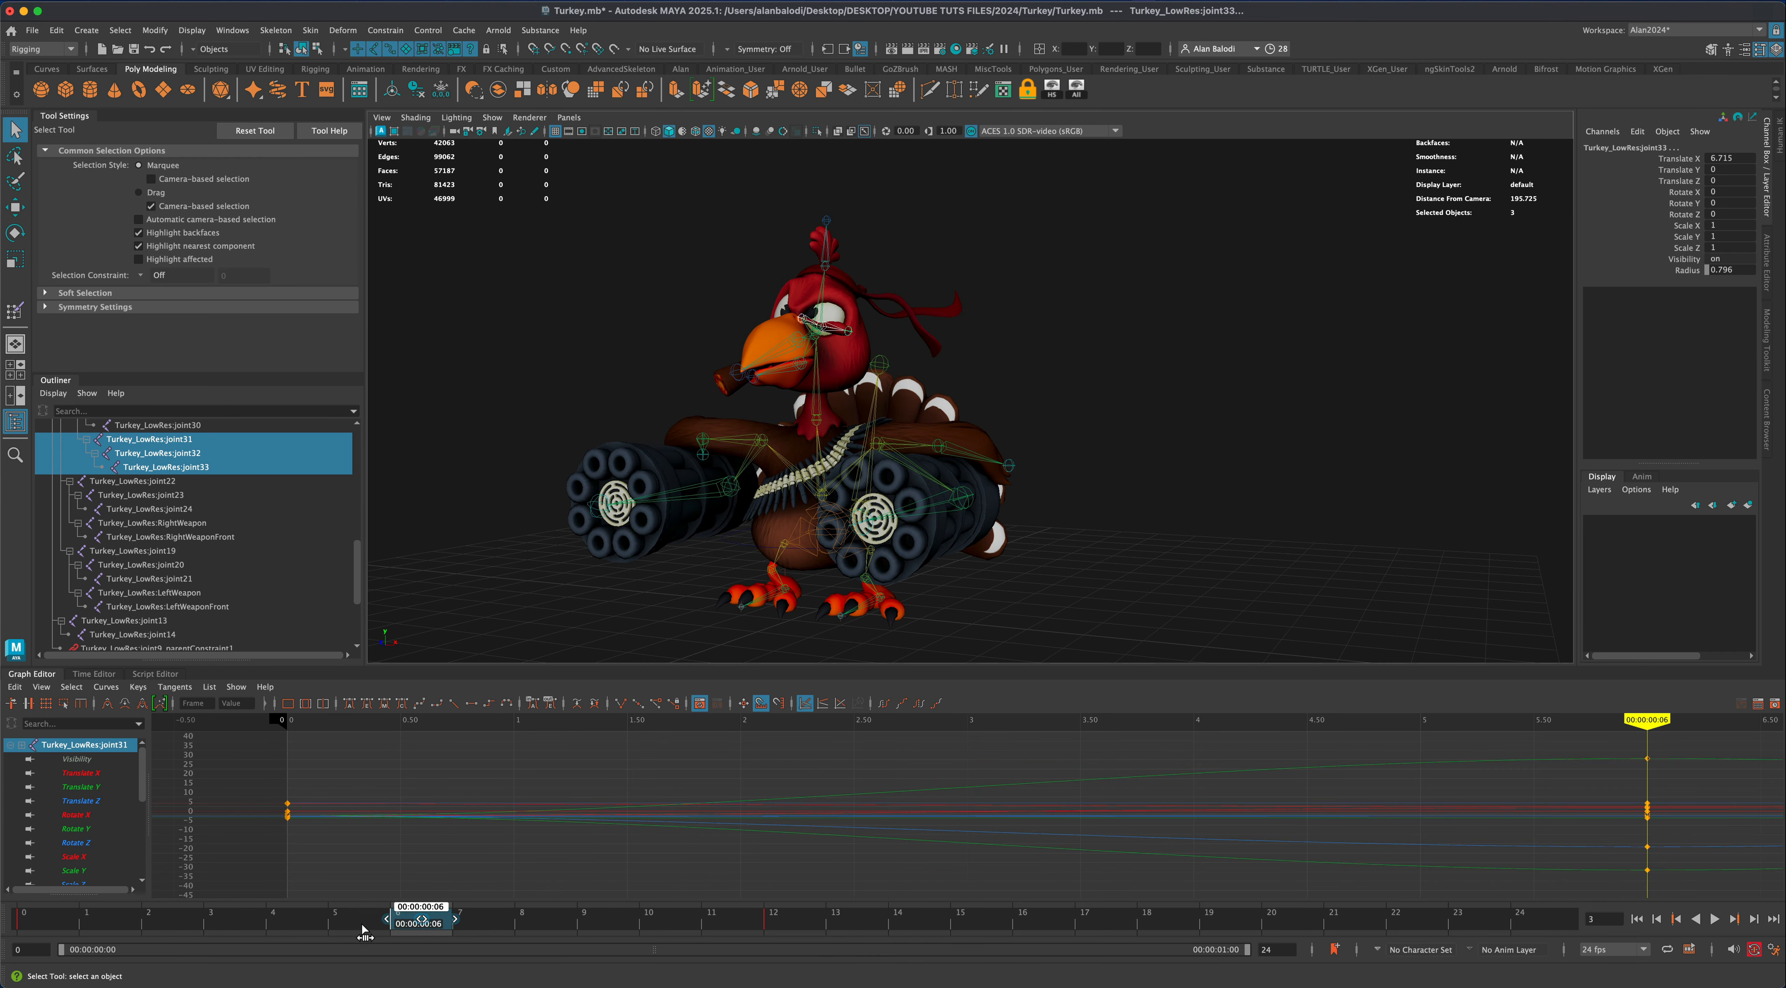
{"action": "key", "text": "alt+v"}
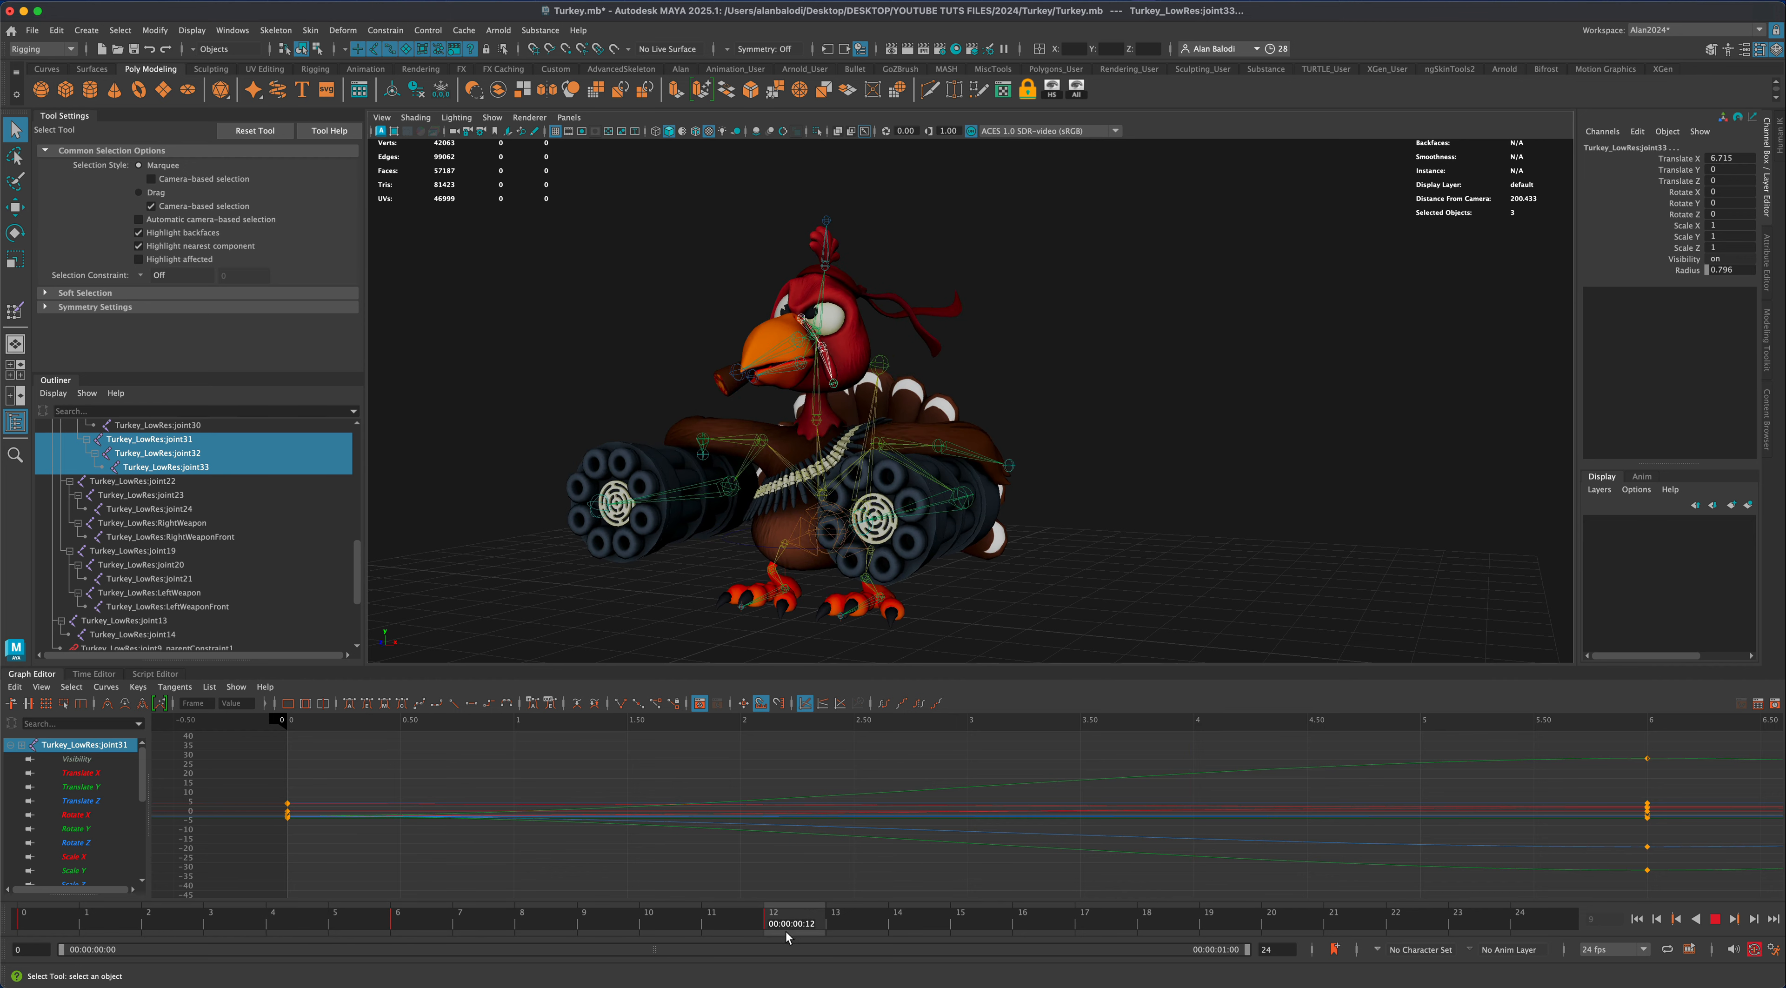
View the snood joints' curves in the graph from frame 0, clear the selection, and play the loop to examine the motion
{"action": "left_click_drag", "start_coordinate": [302, 928], "coordinate": [4, 927]}
{"action": "scroll", "coordinate": [1082, 840], "scroll_direction": "down", "scroll_amount": 8}
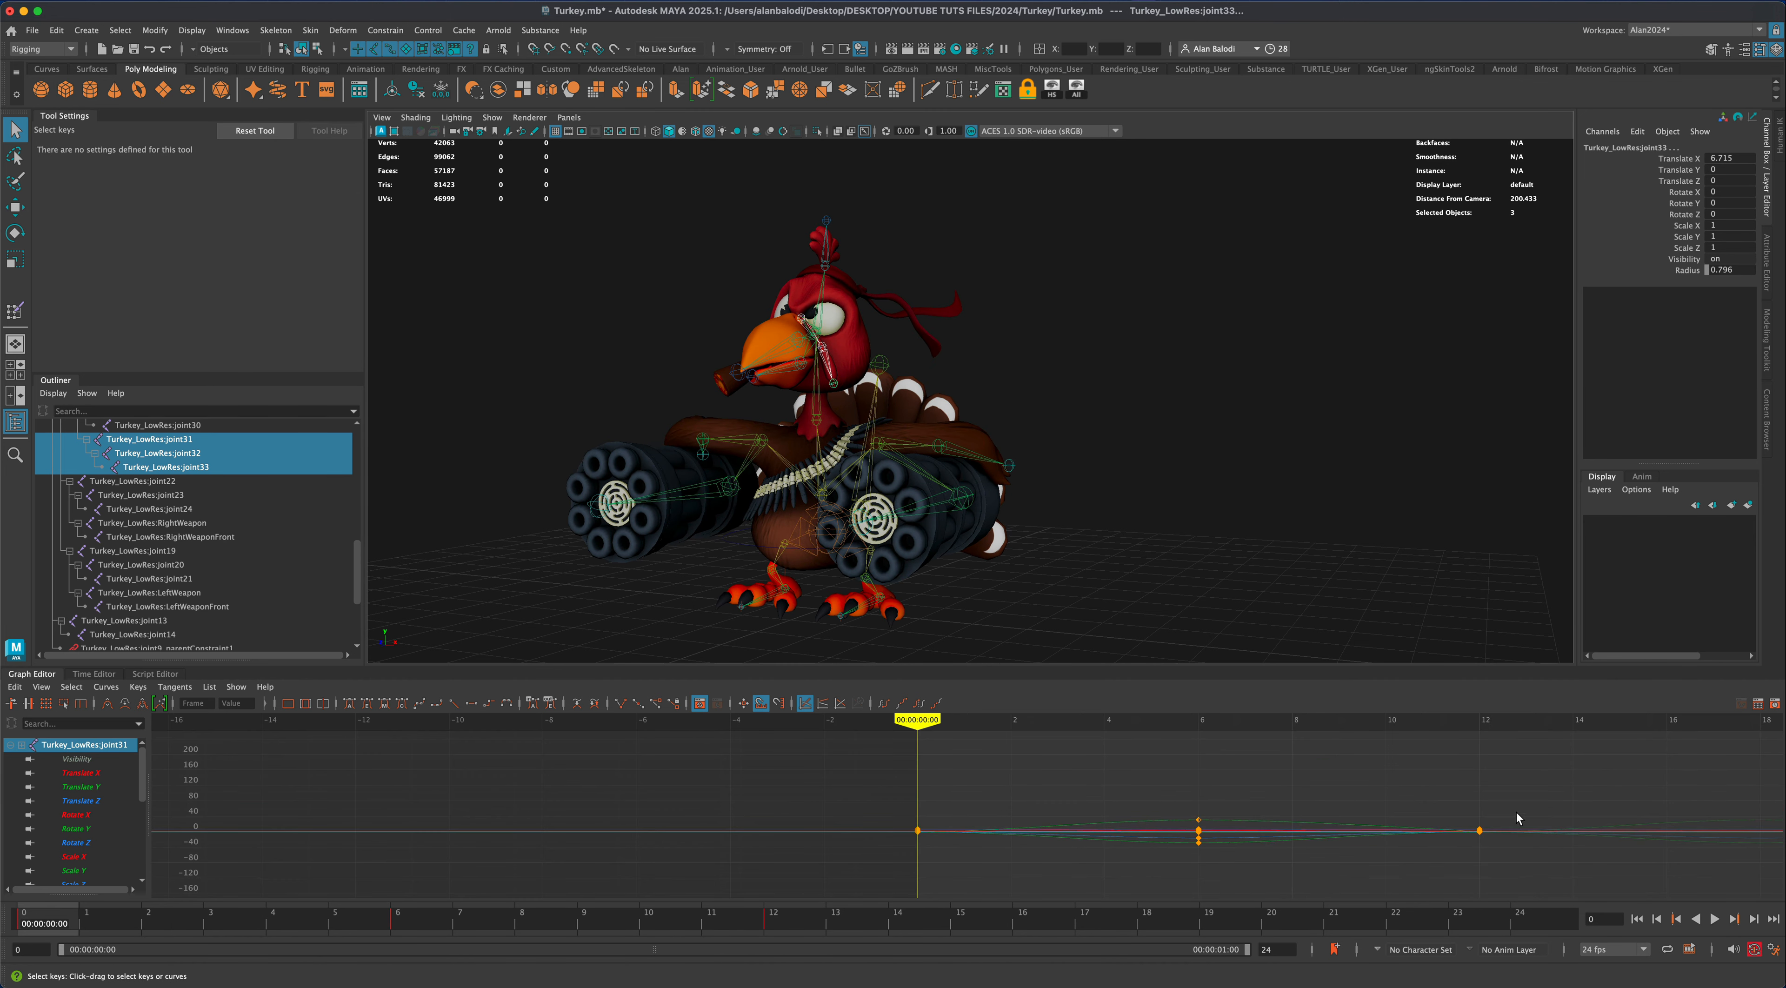
{"action": "scroll", "coordinate": [1516, 818], "scroll_direction": "down", "scroll_amount": 4}
{"action": "middle_click_drag", "start_coordinate": [1506, 824], "coordinate": [1062, 824], "text": "alt"}
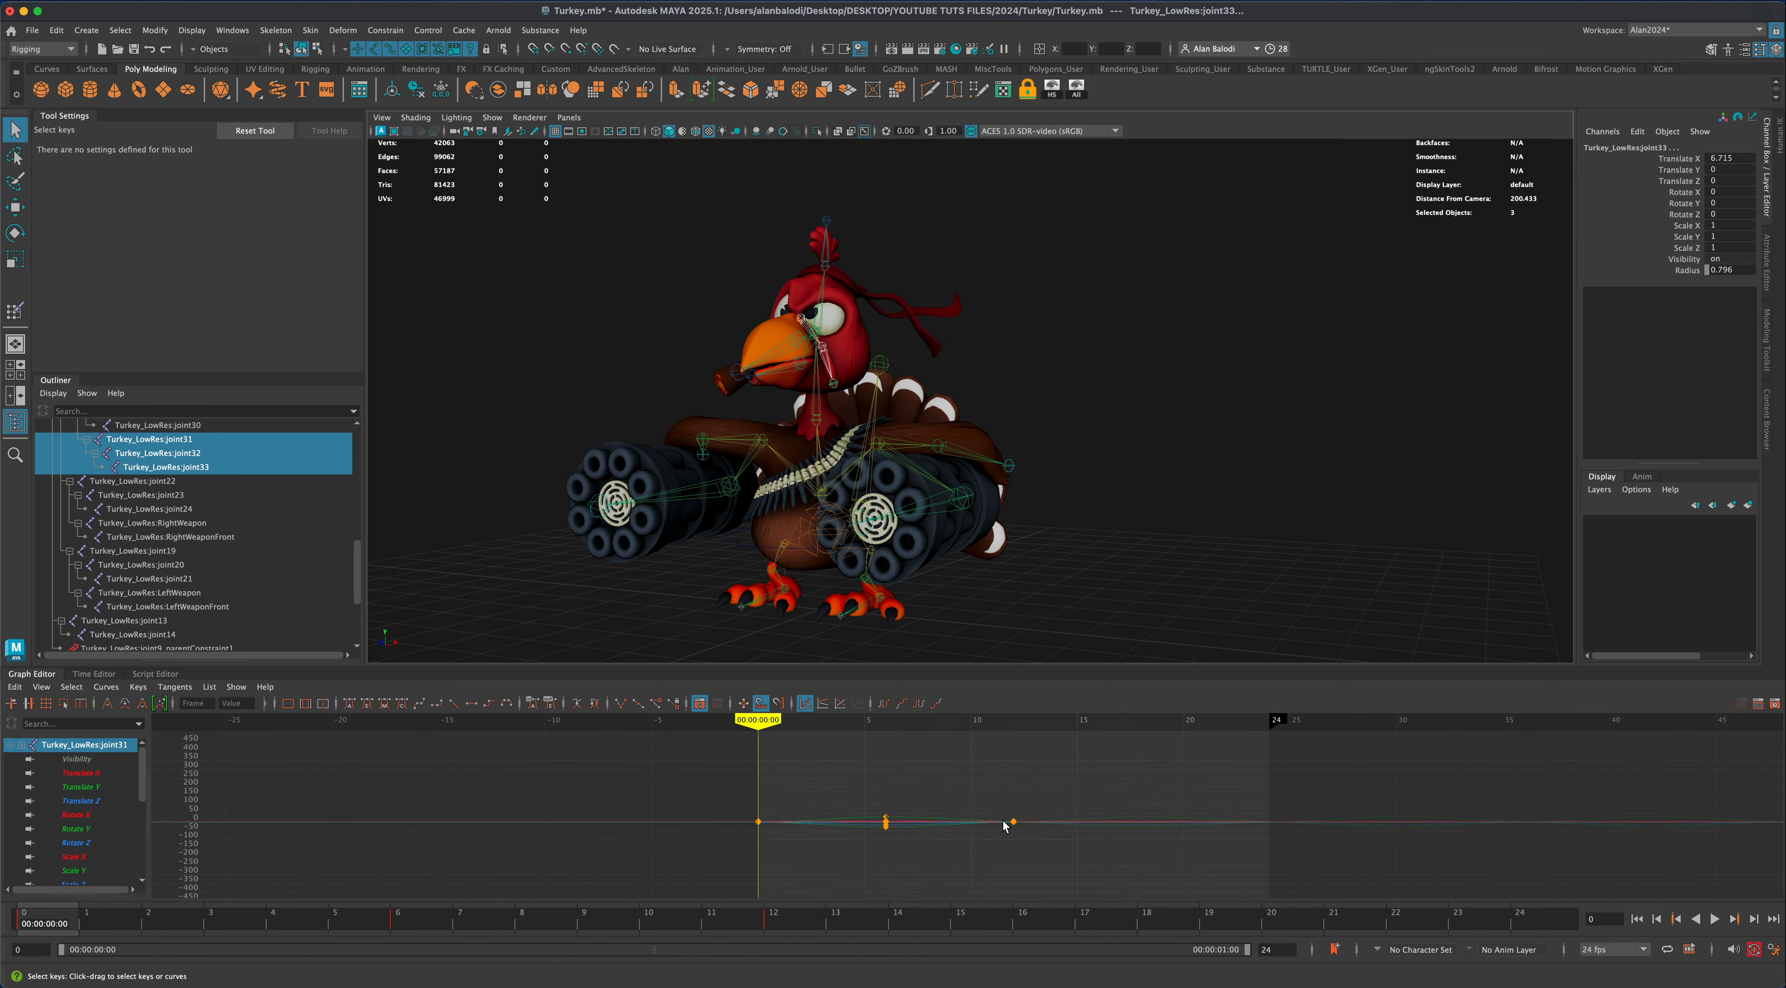
{"action": "left_click", "coordinate": [1245, 601]}
{"action": "left_click_drag", "start_coordinate": [1195, 603], "coordinate": [1256, 616], "text": "alt"}
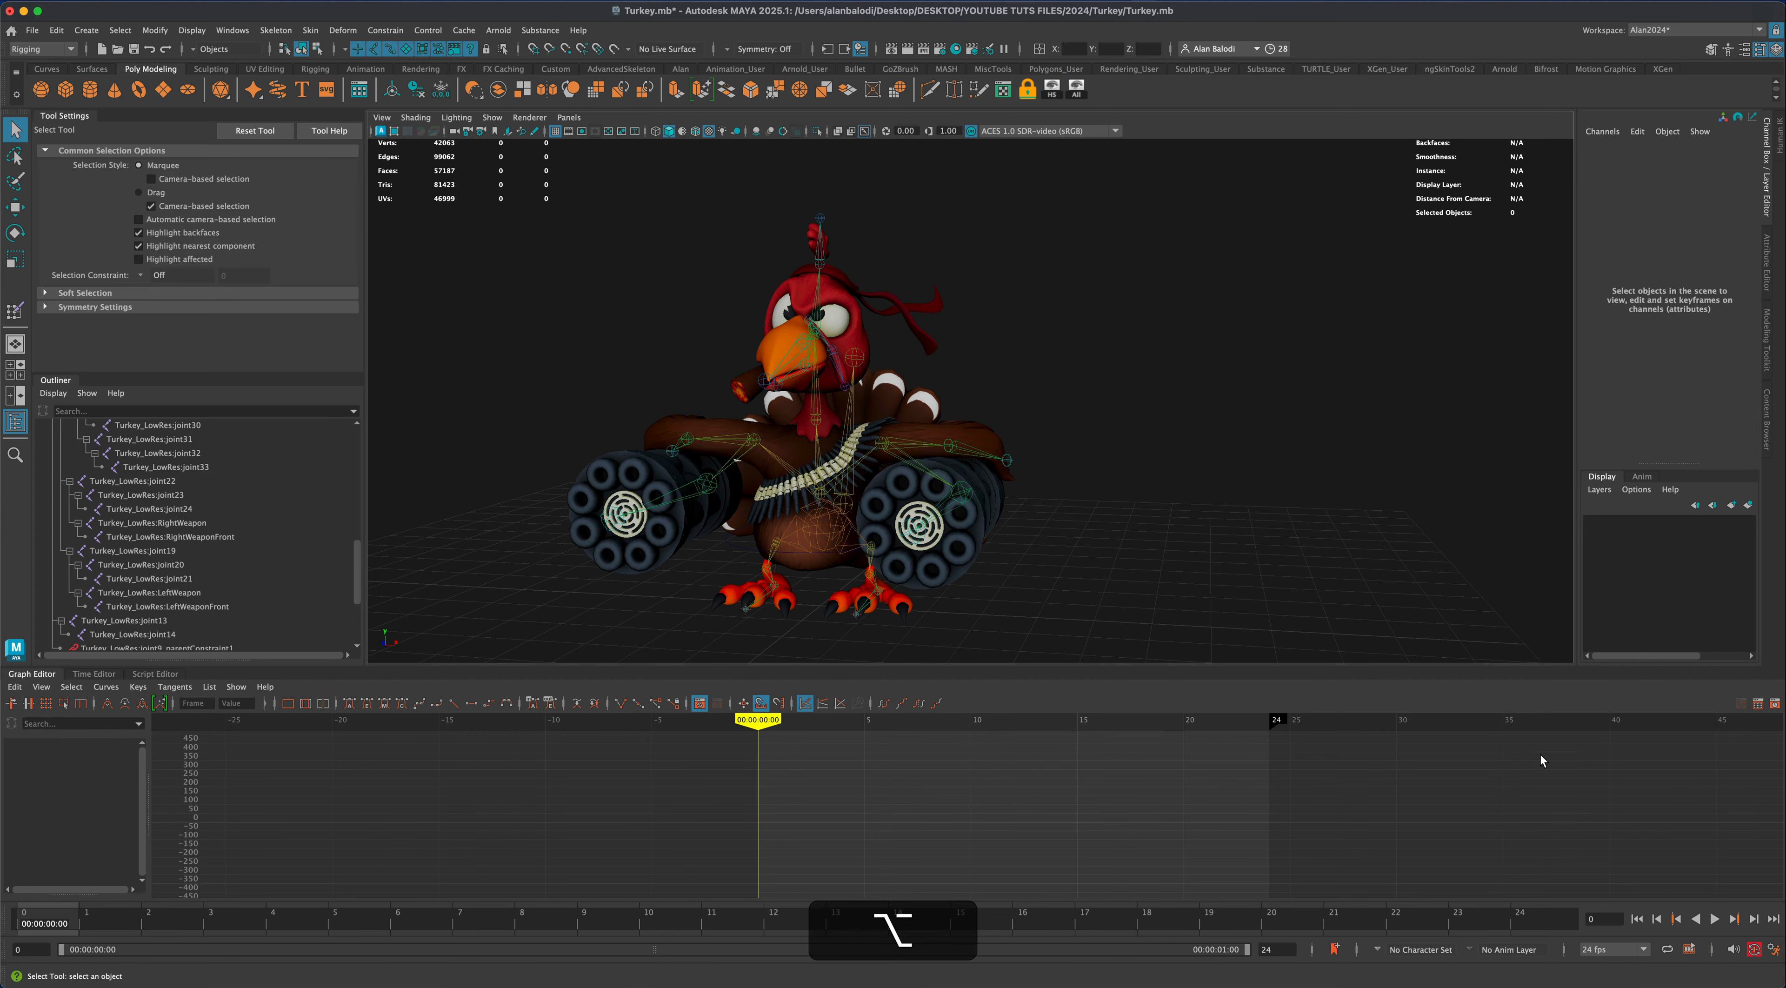
{"action": "left_click", "coordinate": [1715, 918]}
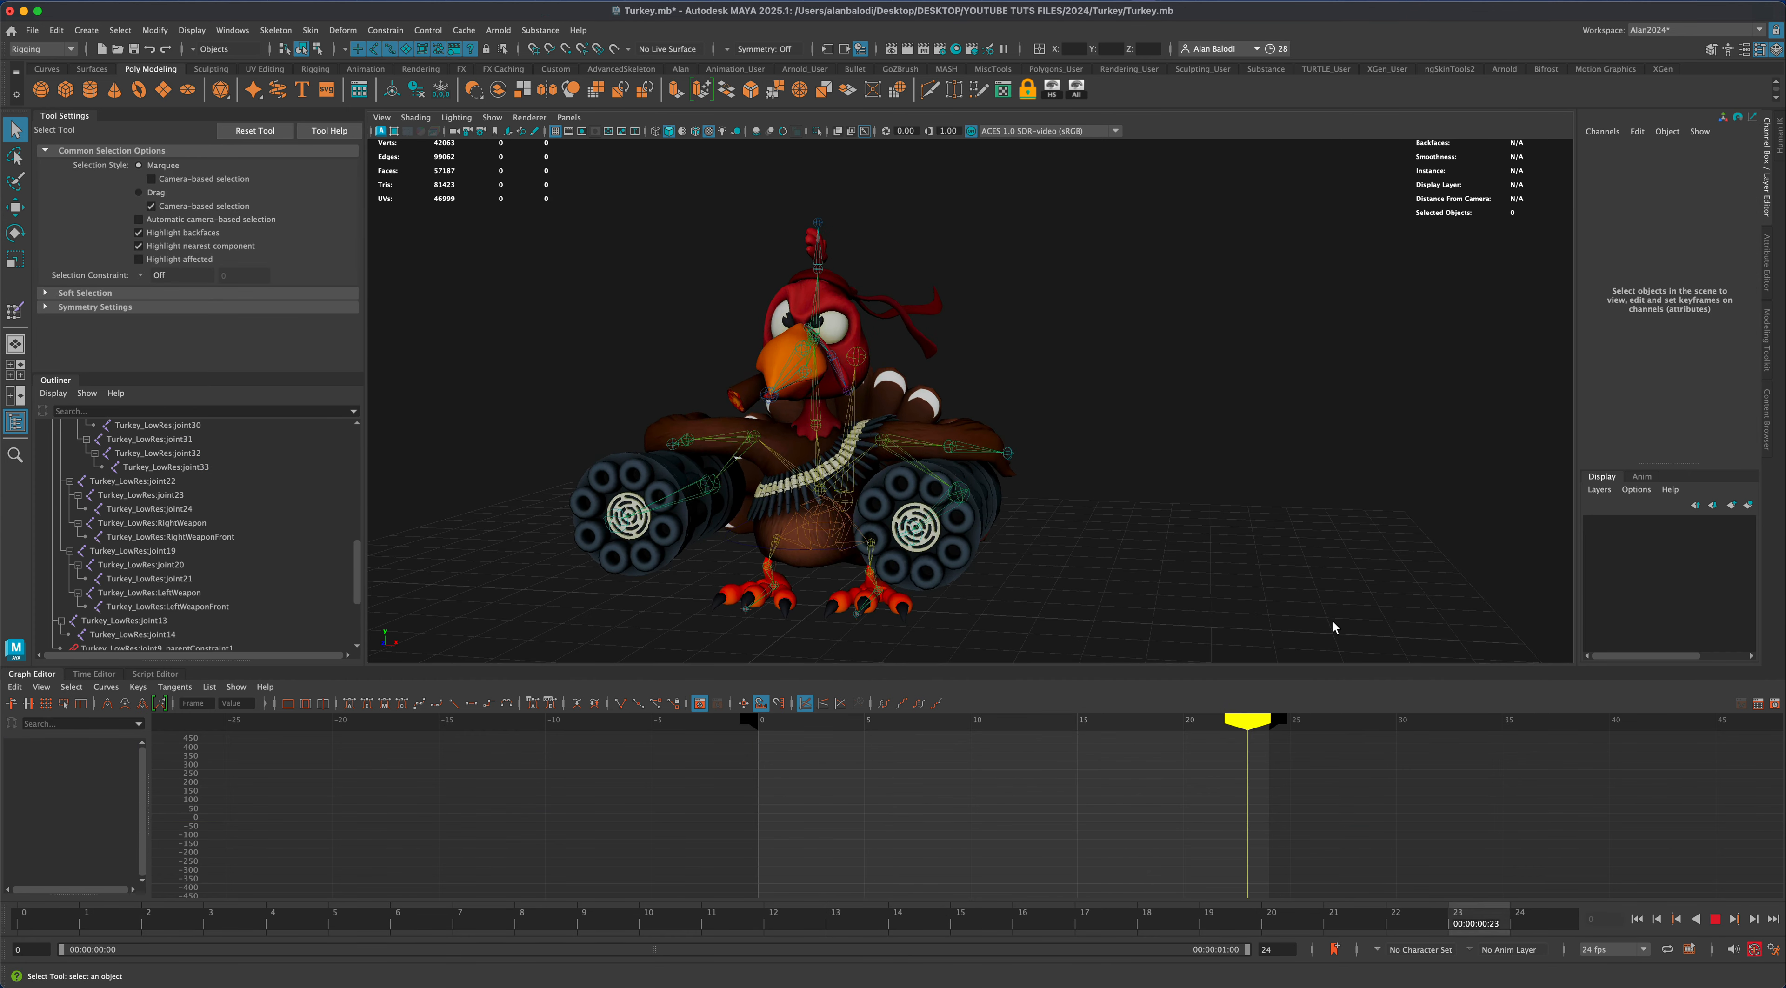
{"action": "left_click_drag", "start_coordinate": [1212, 602], "coordinate": [1191, 560], "text": "alt"}
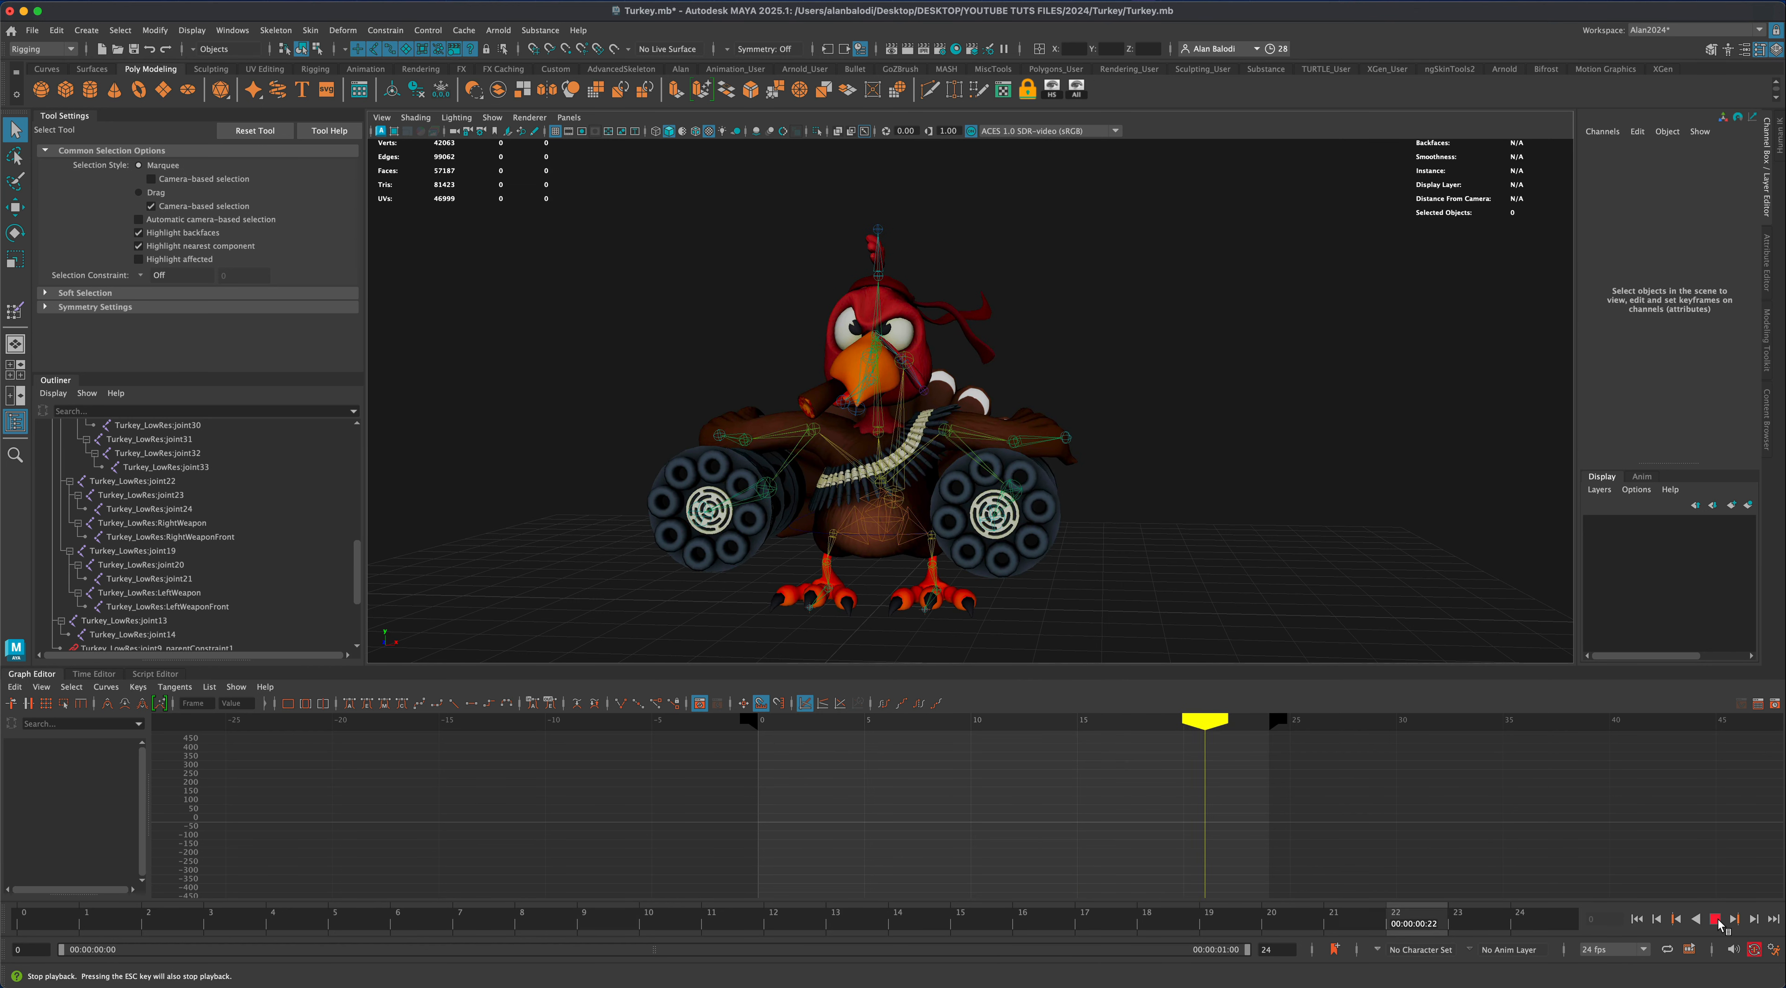
Rotate the snood's middle joint32 at frame 6 to reduce its sideways bend
{"action": "left_click", "coordinate": [914, 380]}
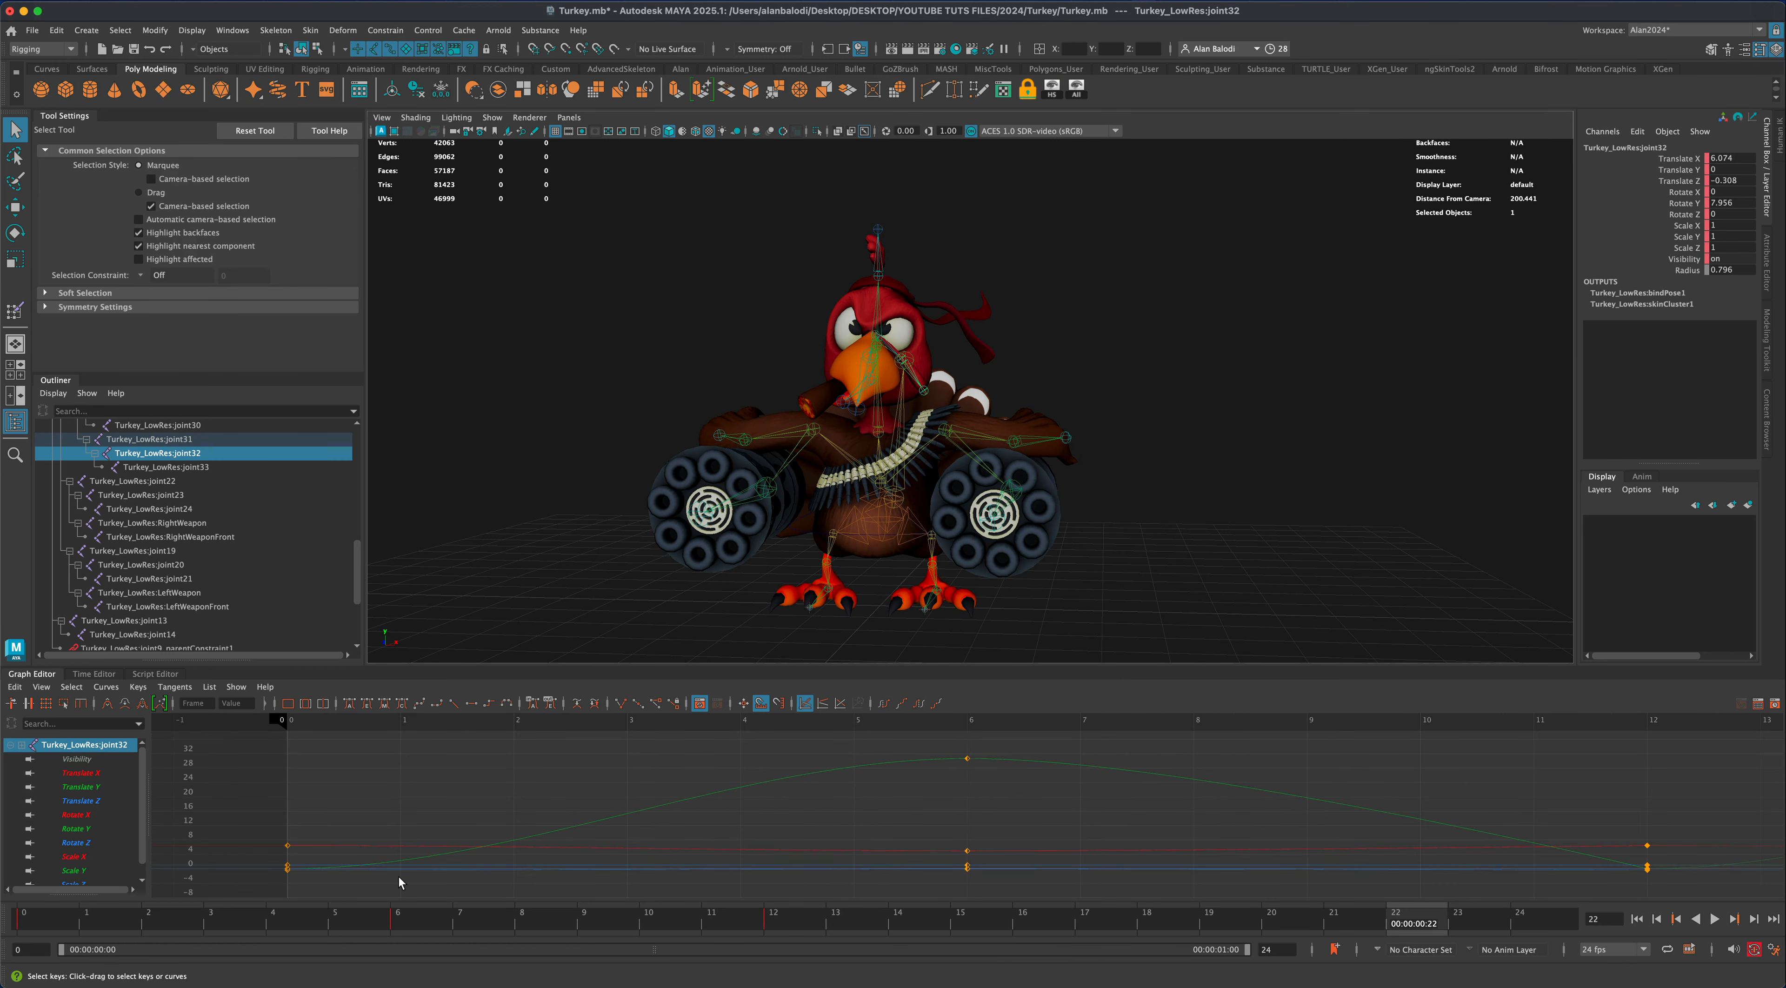
{"action": "left_click", "coordinate": [21, 235]}
{"action": "left_click_drag", "start_coordinate": [926, 312], "coordinate": [927, 319]}
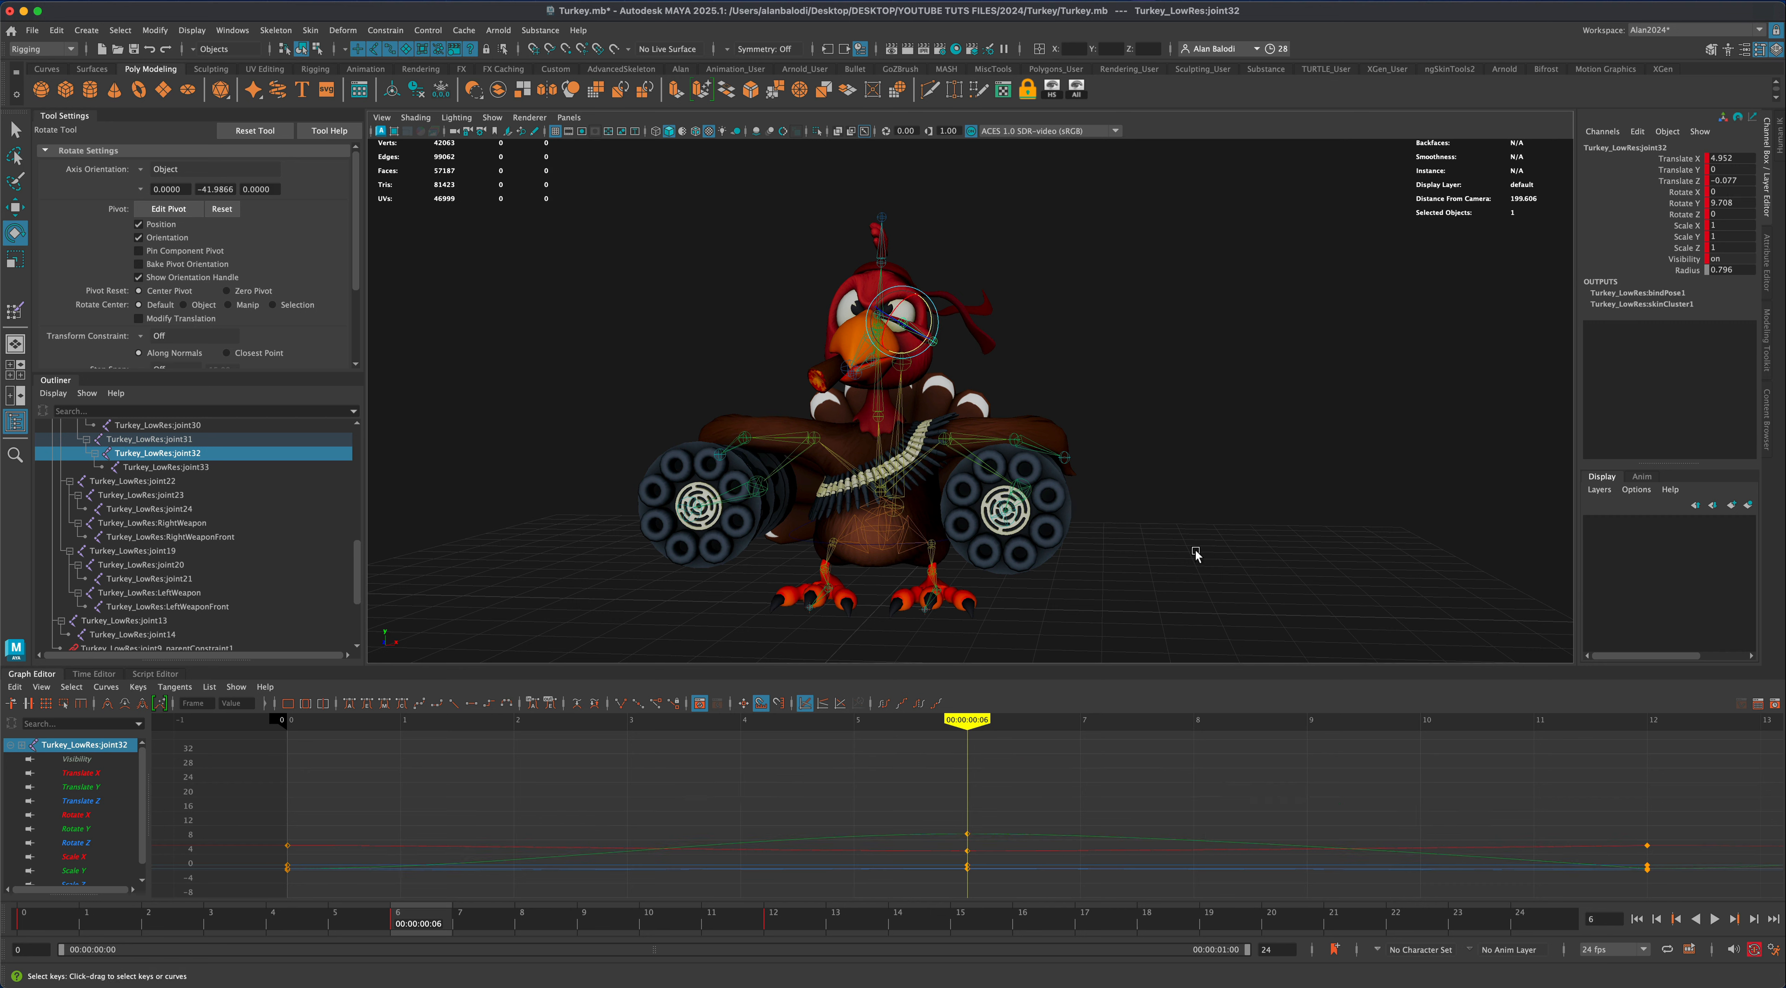
Play the animation with nothing selected, examine the adjusted snood from several angles, and stop playback
{"action": "left_click", "coordinate": [1714, 920]}
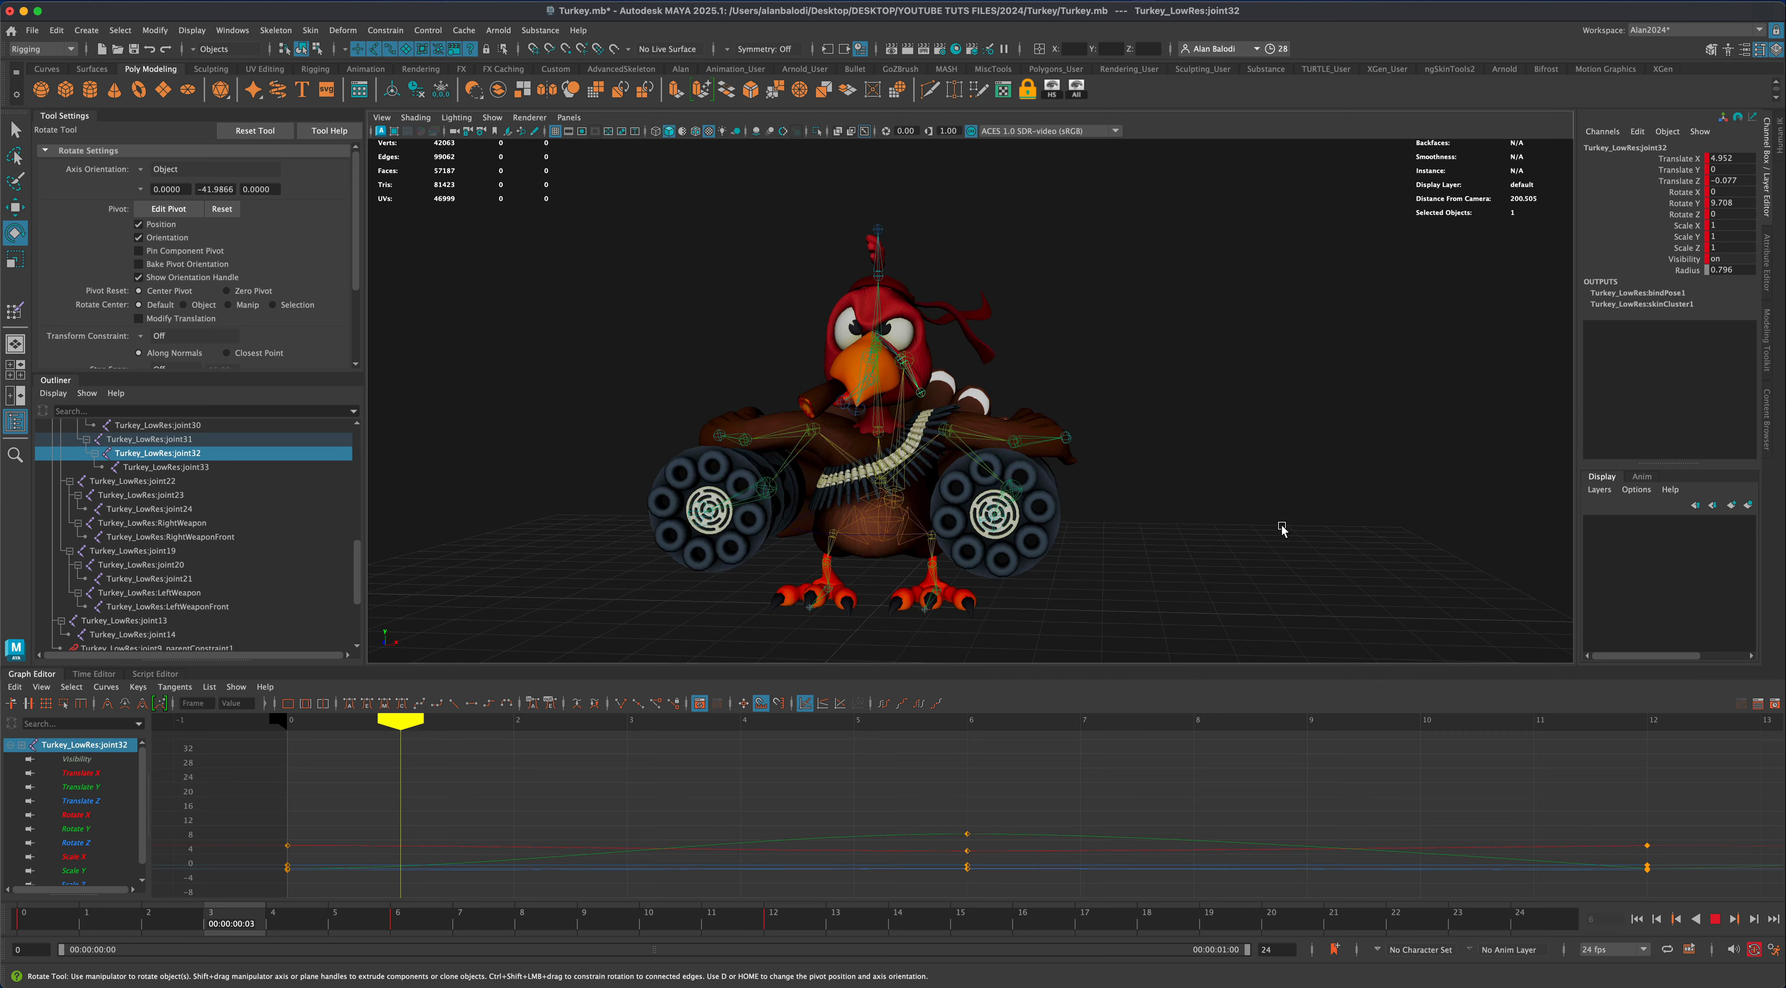
{"action": "left_click_drag", "start_coordinate": [1280, 522], "coordinate": [1295, 562], "text": "alt"}
{"action": "left_click", "coordinate": [1247, 554]}
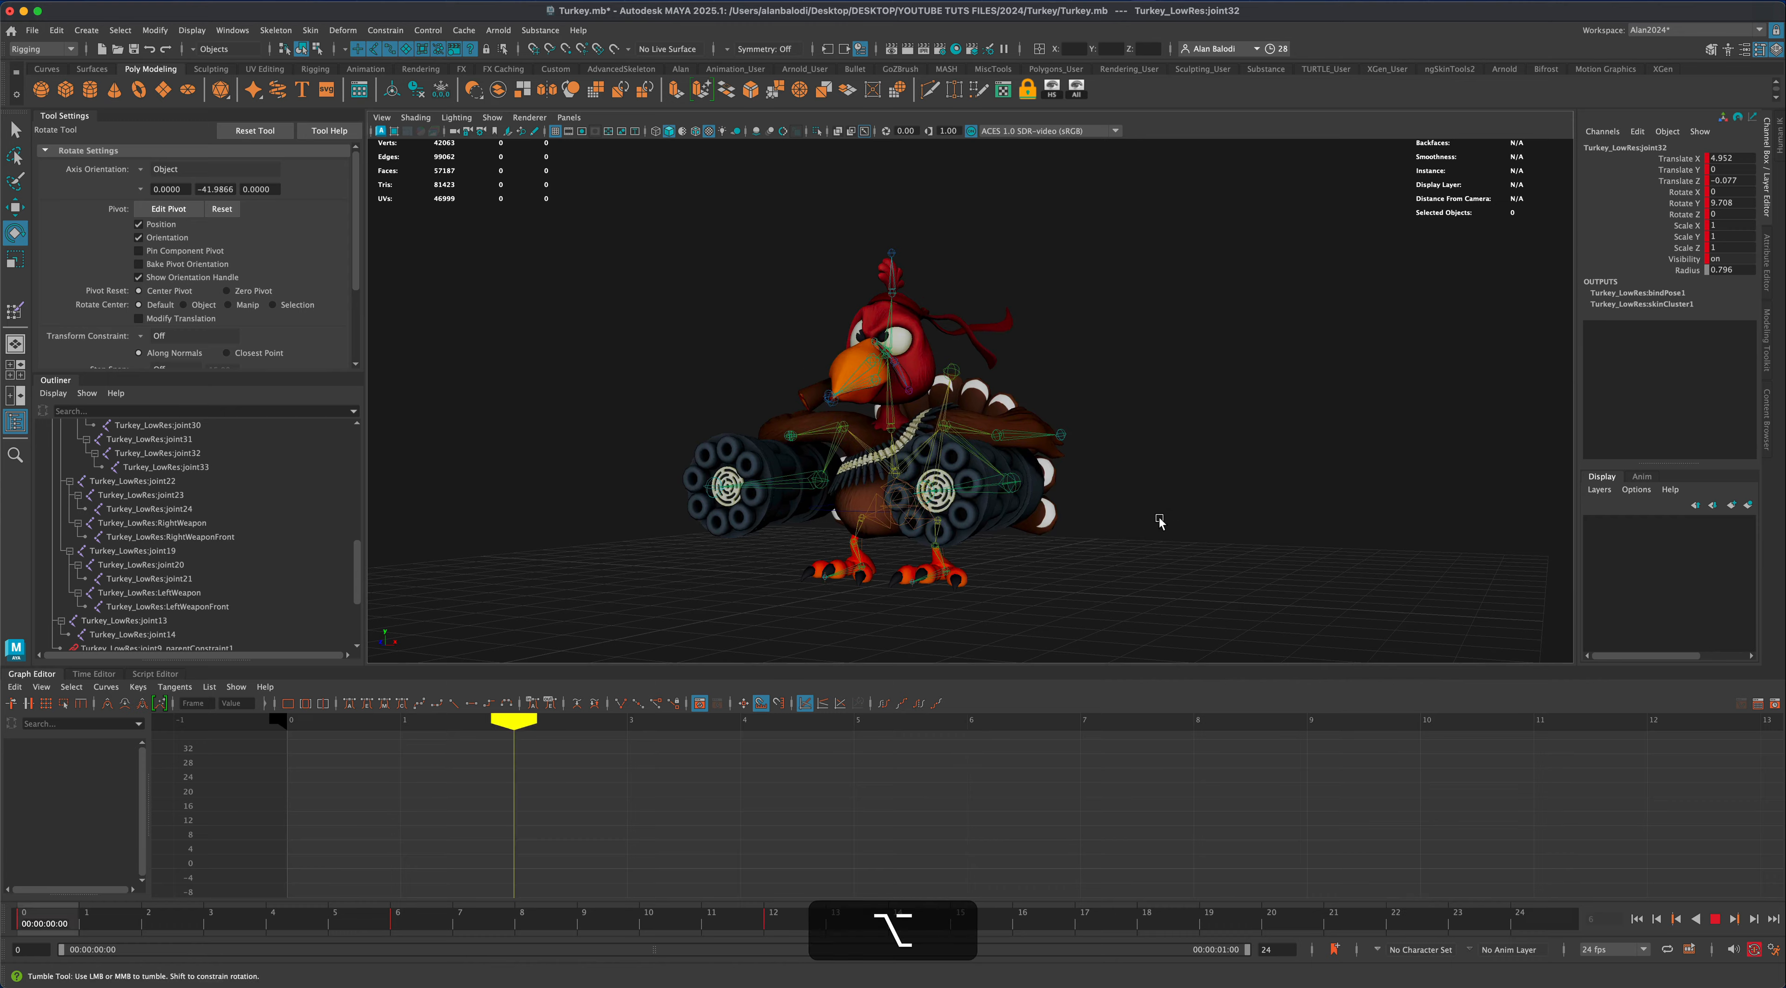
{"action": "mouse_move", "coordinate": [1160, 518]}
{"action": "left_mouse_down", "text": "alt"}
{"action": "mouse_move", "coordinate": [1143, 523]}
{"action": "mouse_move", "coordinate": [1327, 519]}
{"action": "mouse_move", "coordinate": [1160, 526]}
{"action": "left_mouse_up", "text": "alt"}
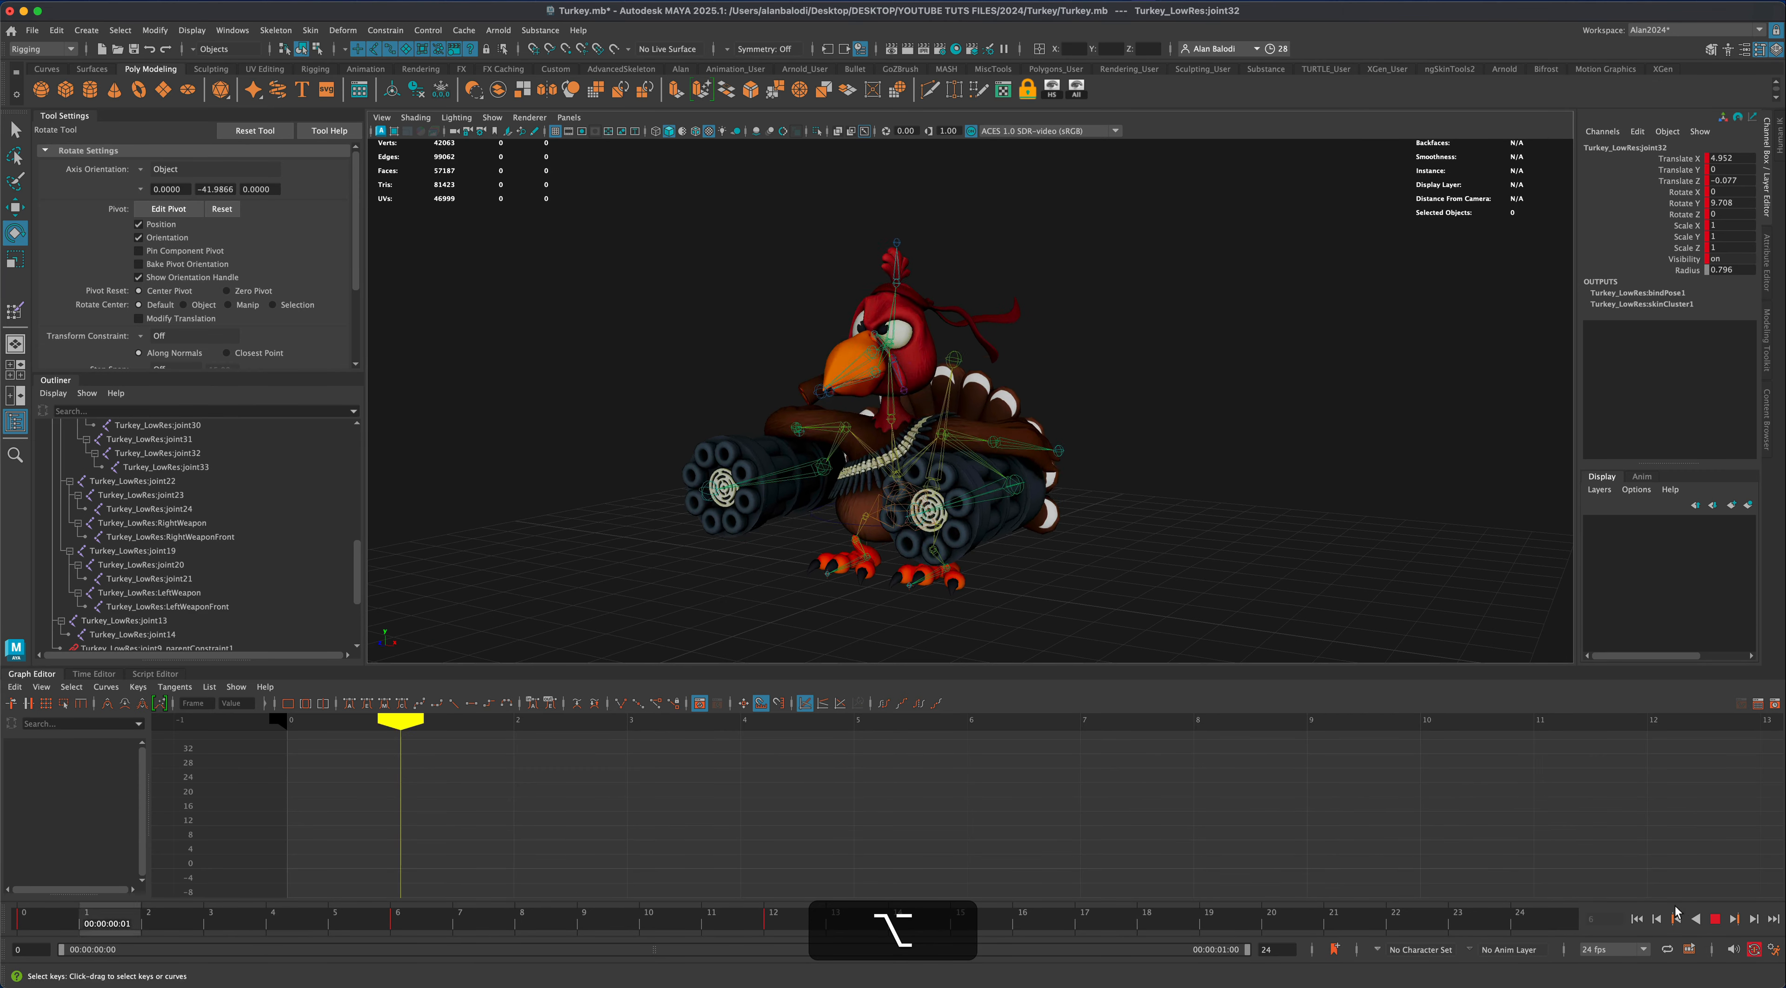
{"action": "left_click", "coordinate": [1714, 919]}
{"action": "left_click", "coordinate": [1287, 482]}
{"action": "left_click_drag", "start_coordinate": [1287, 482], "coordinate": [1126, 479], "text": "alt"}
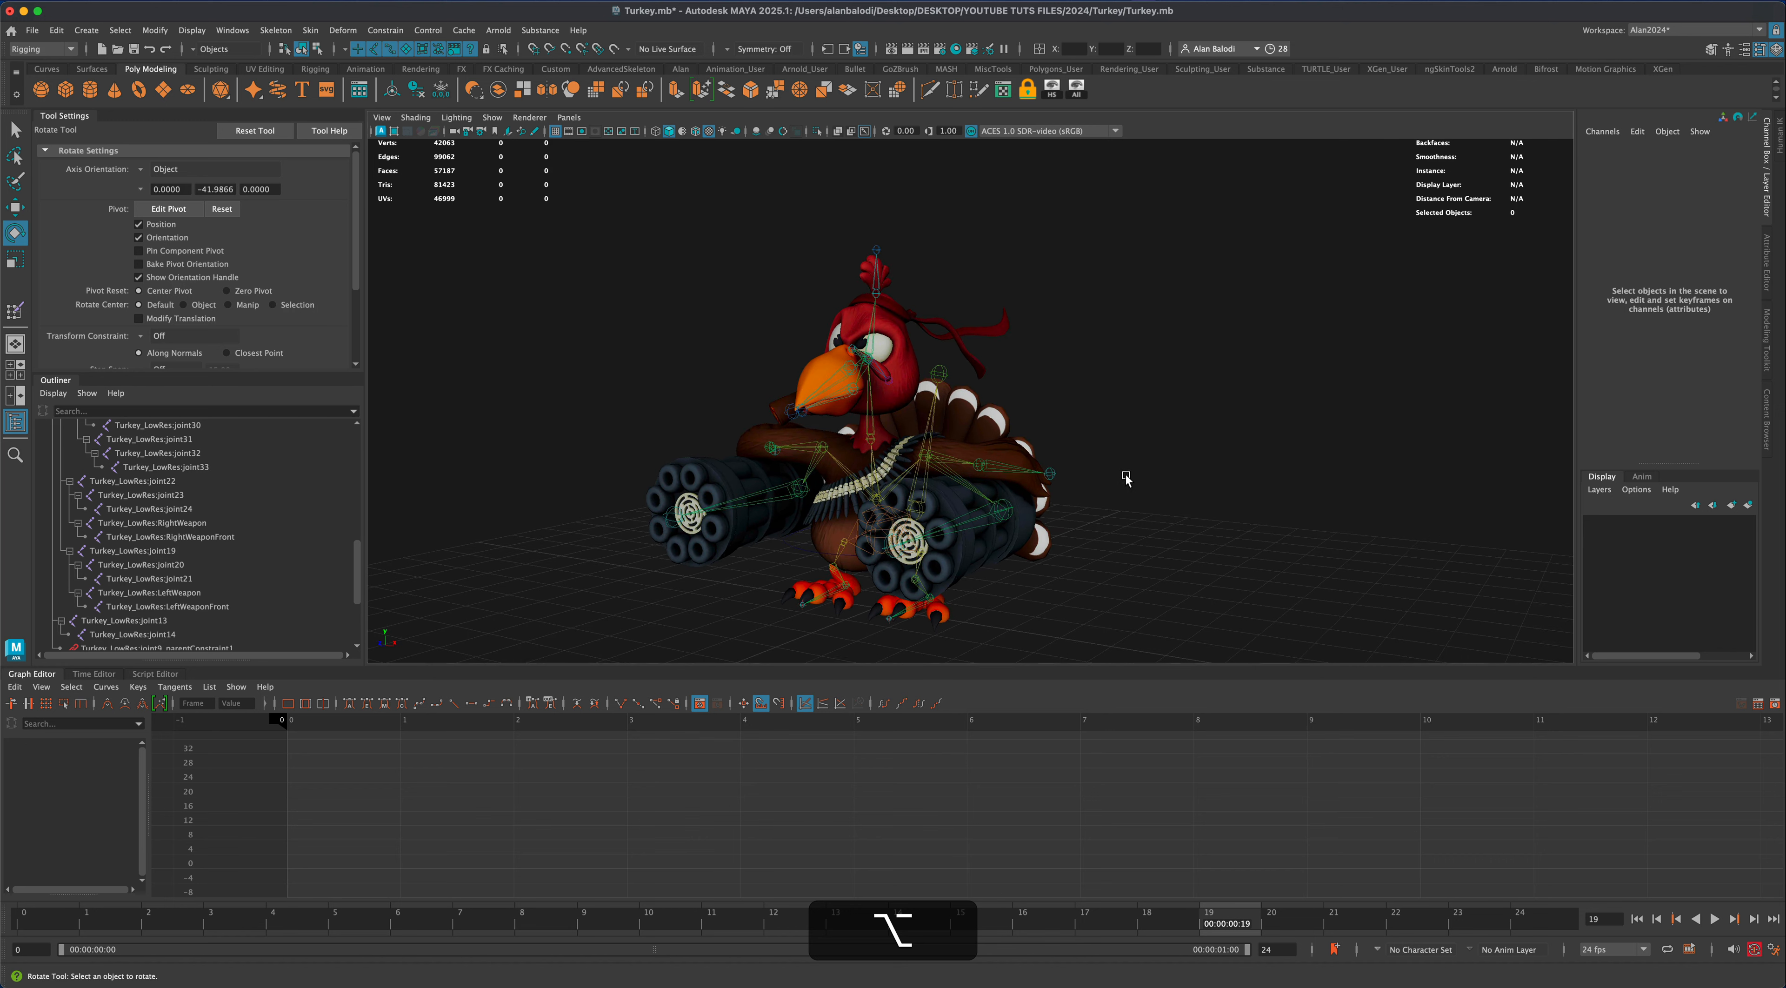
{"action": "left_click_drag", "start_coordinate": [935, 323], "coordinate": [1103, 374], "text": "alt"}
Select joint29 at the base of the head comb and key it at frames 0, 3 and 6
{"action": "left_click", "coordinate": [880, 286]}
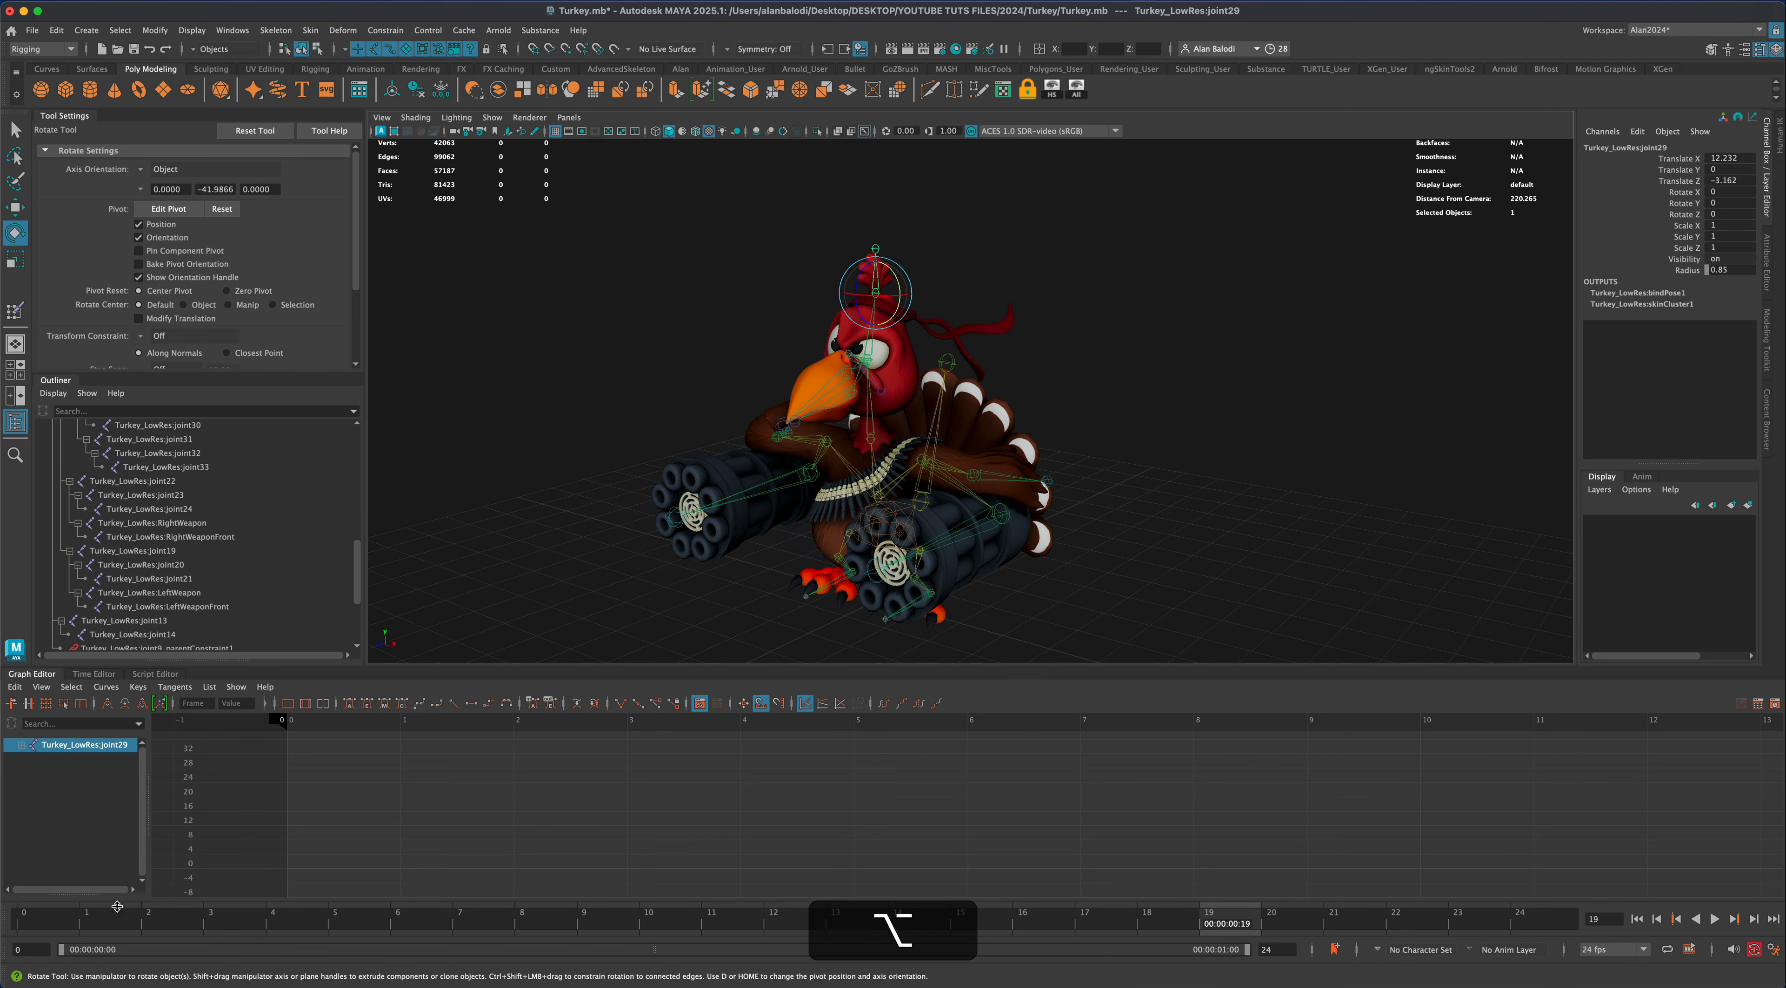
{"action": "key", "text": "q"}
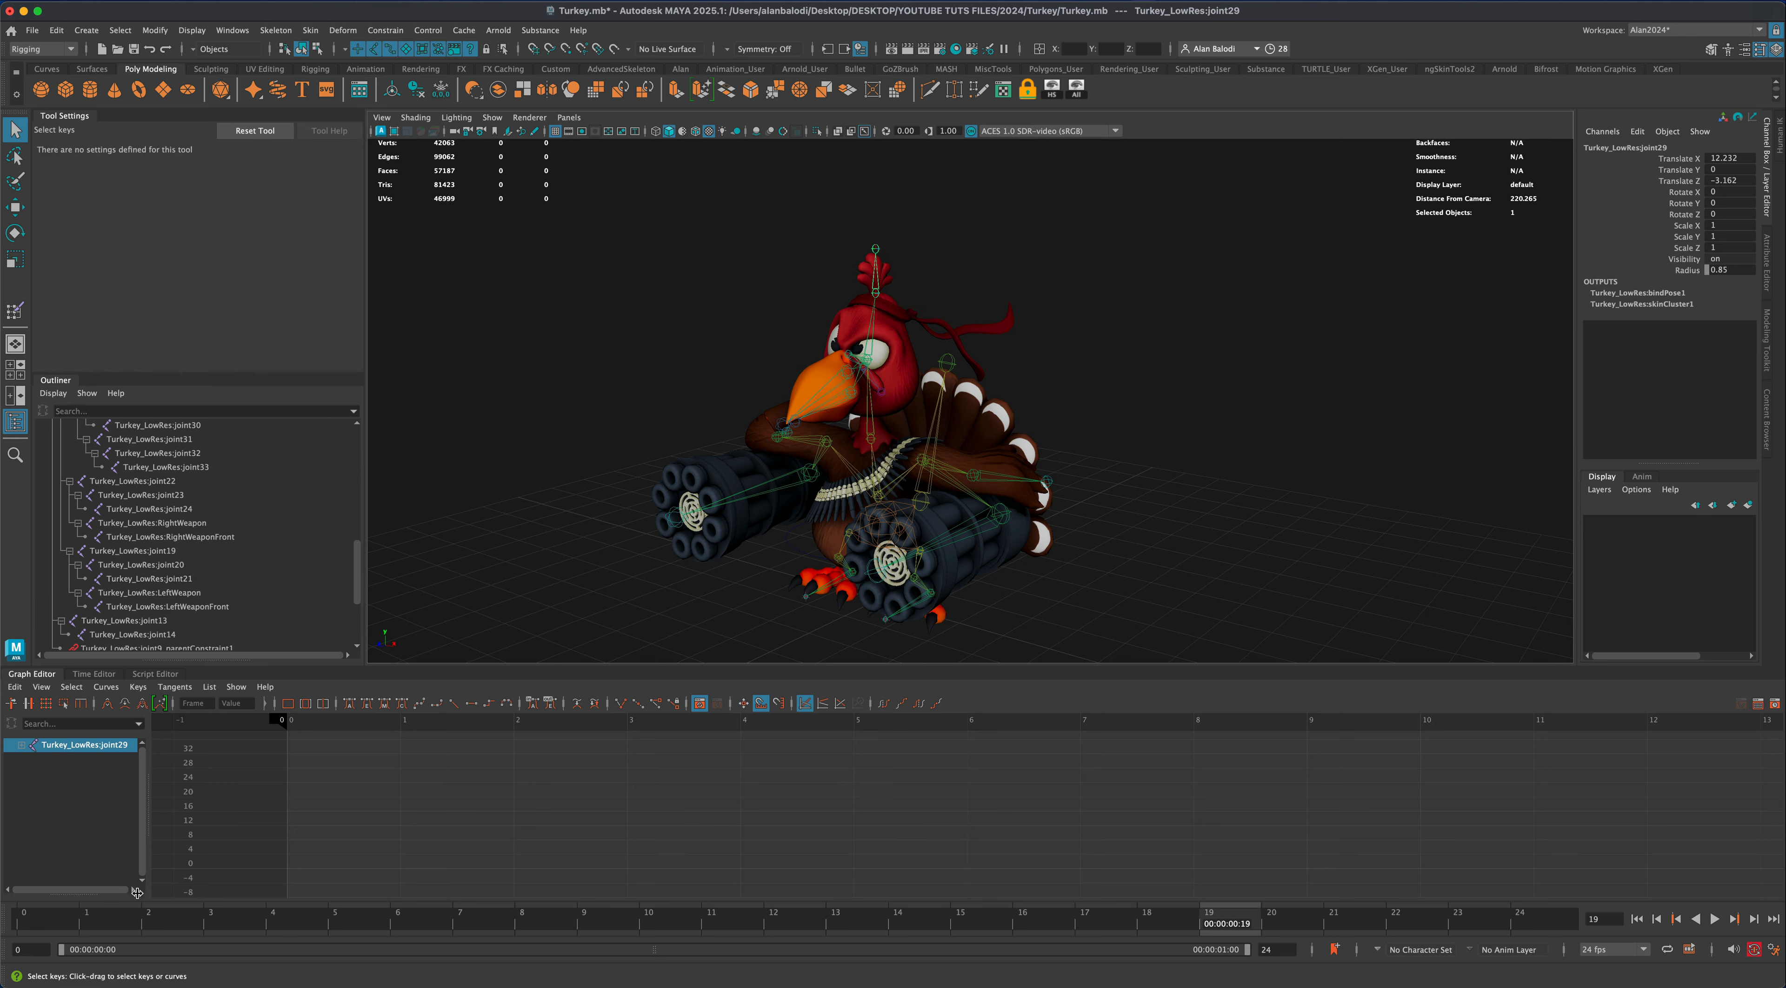
{"action": "left_click", "coordinate": [96, 923]}
{"action": "left_click", "coordinate": [43, 924]}
{"action": "key", "text": "s"}
{"action": "mouse_move", "coordinate": [43, 924]}
{"action": "left_mouse_down"}
{"action": "mouse_move", "coordinate": [417, 922]}
{"action": "mouse_move", "coordinate": [260, 923]}
{"action": "left_mouse_up"}
{"action": "key", "text": "s"}
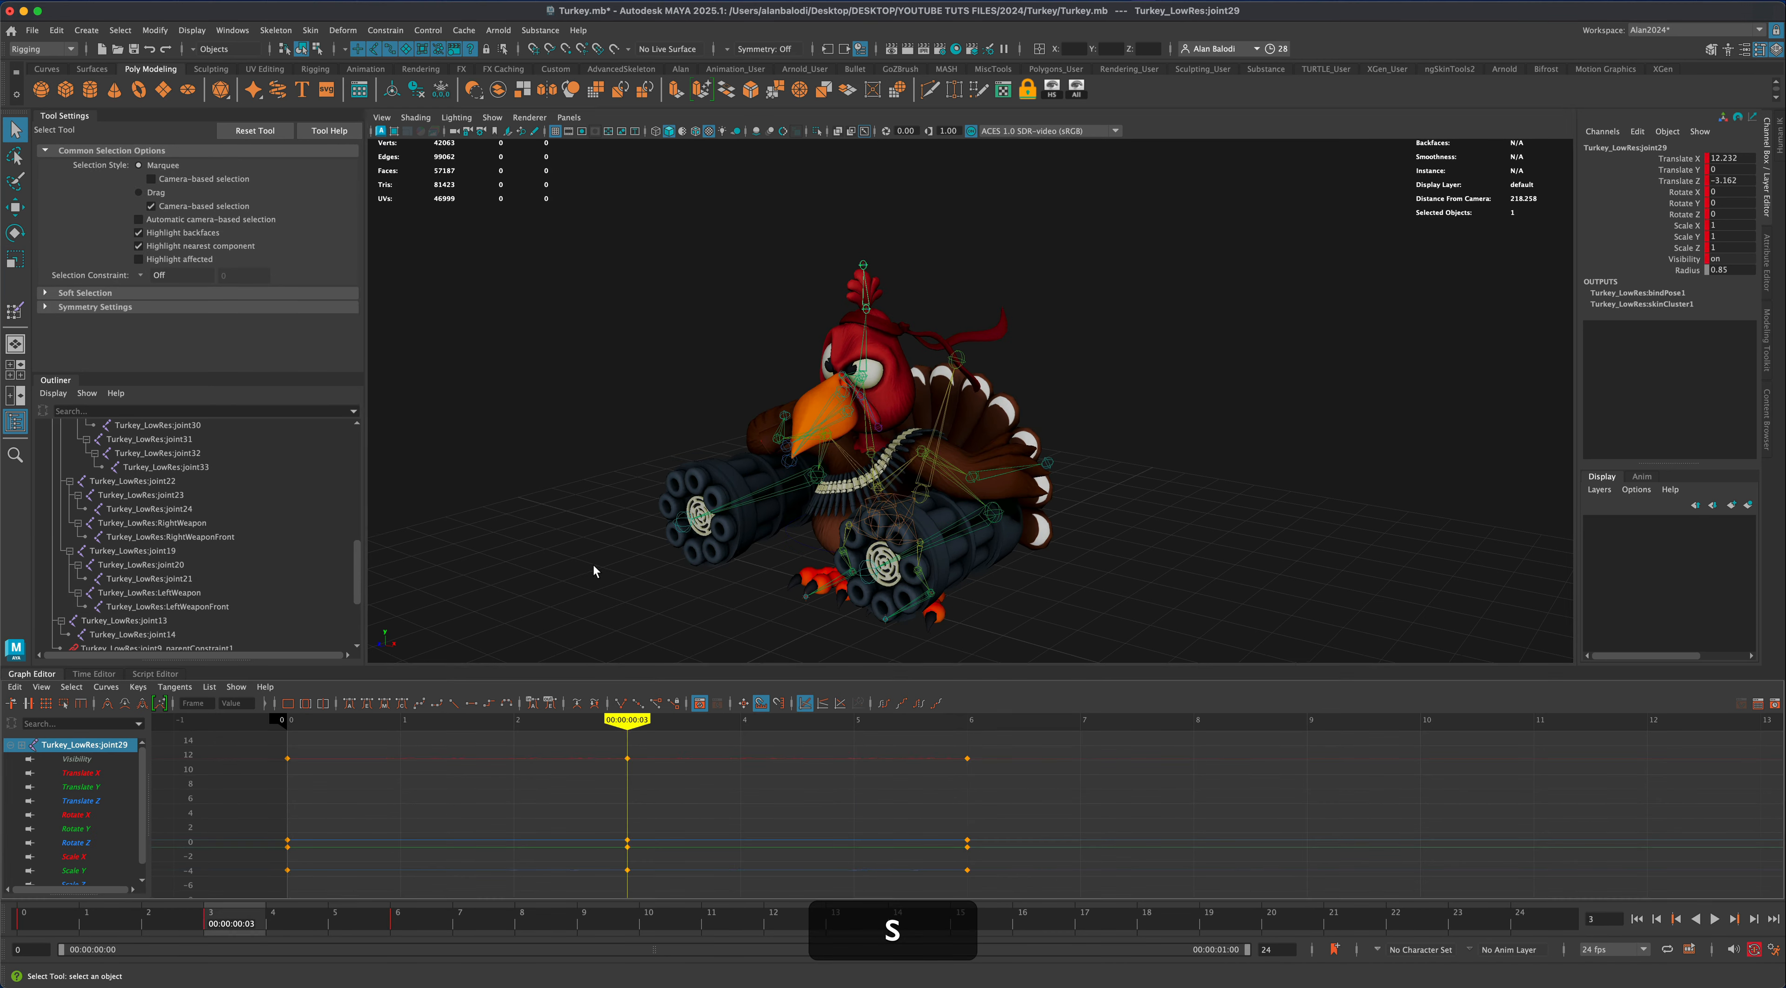
At frame 0, raise the comb's joint29 along its length to a Translate X of 13.702
{"action": "scroll", "coordinate": [593, 565], "scroll_direction": "up", "scroll_amount": 3}
{"action": "left_click_drag", "start_coordinate": [593, 566], "coordinate": [535, 532], "text": "alt"}
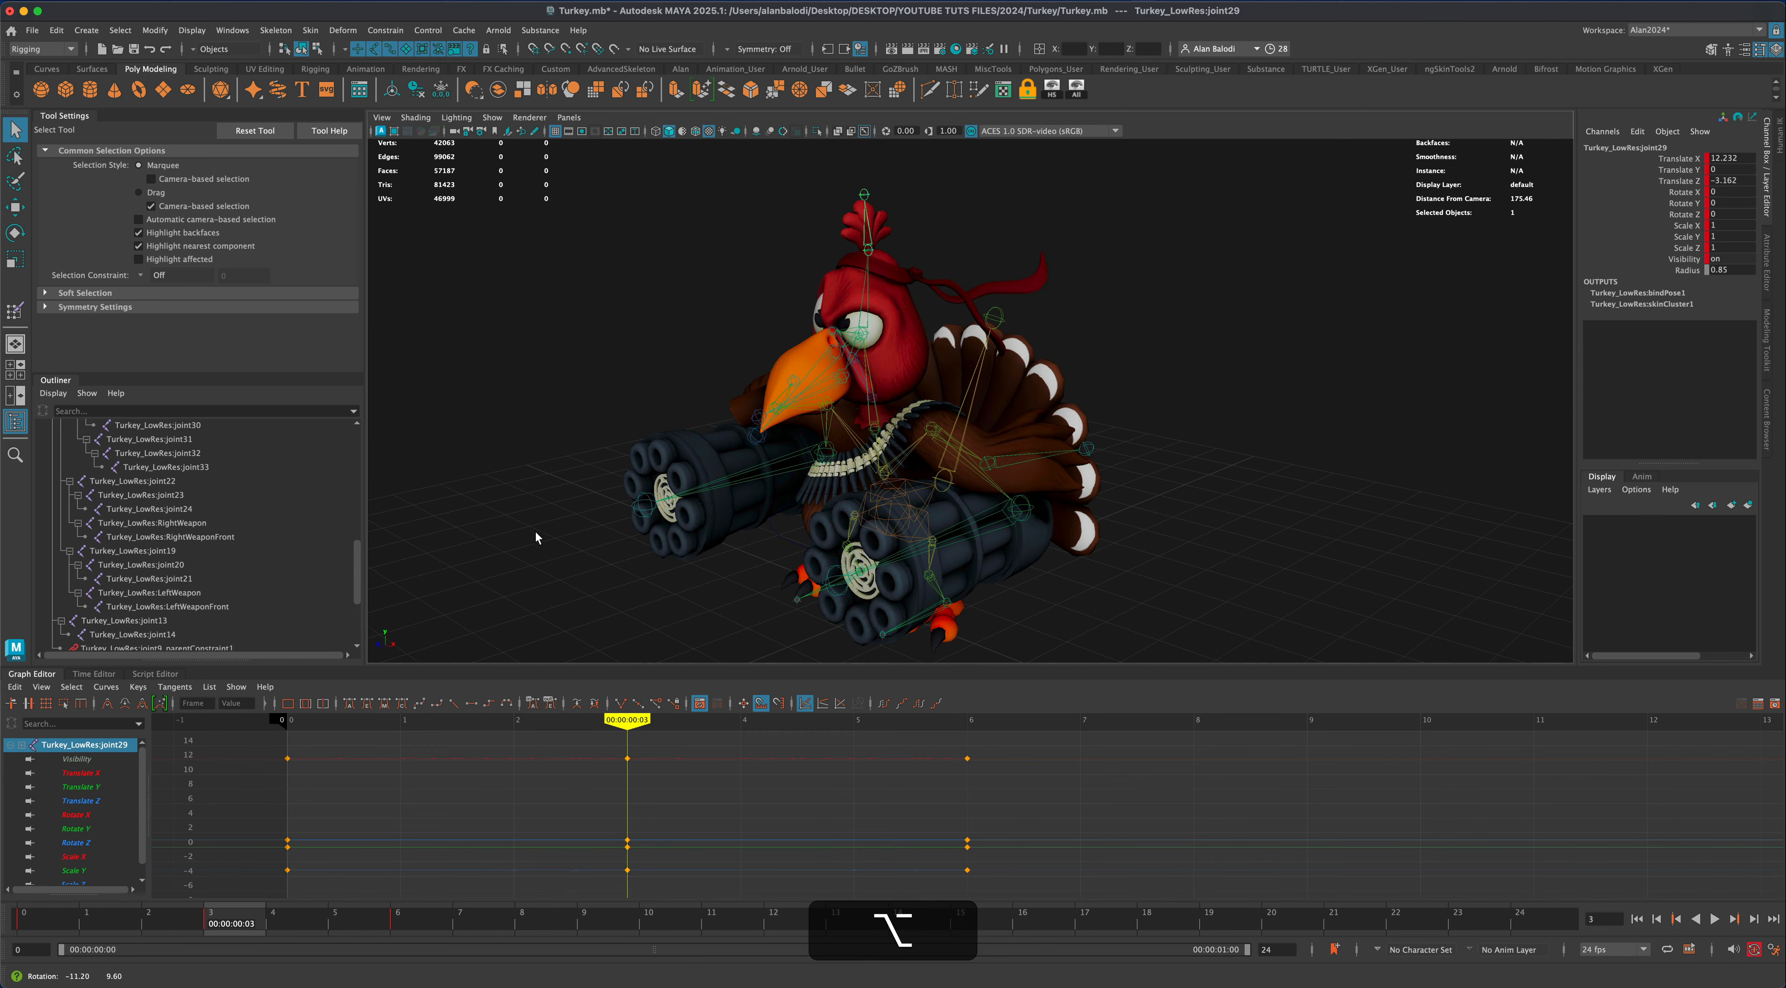
{"action": "key", "text": "alt+v"}
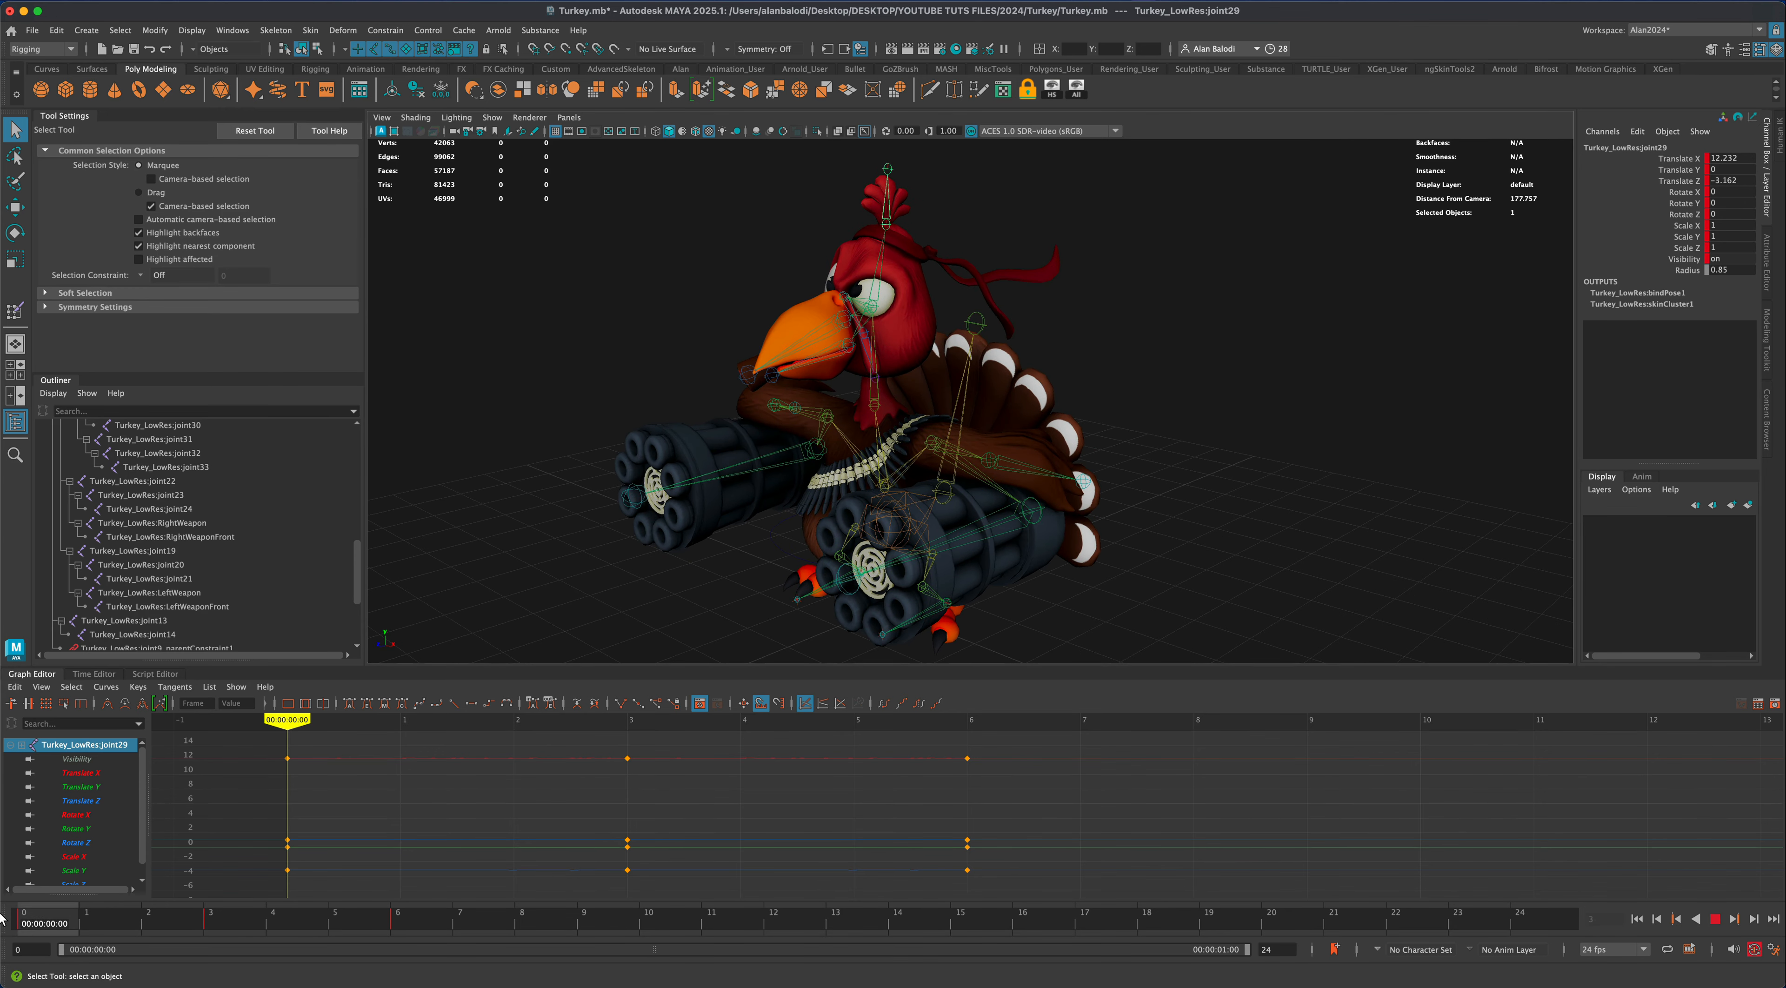
{"action": "key", "text": "alt+v"}
{"action": "left_click", "coordinate": [11, 210]}
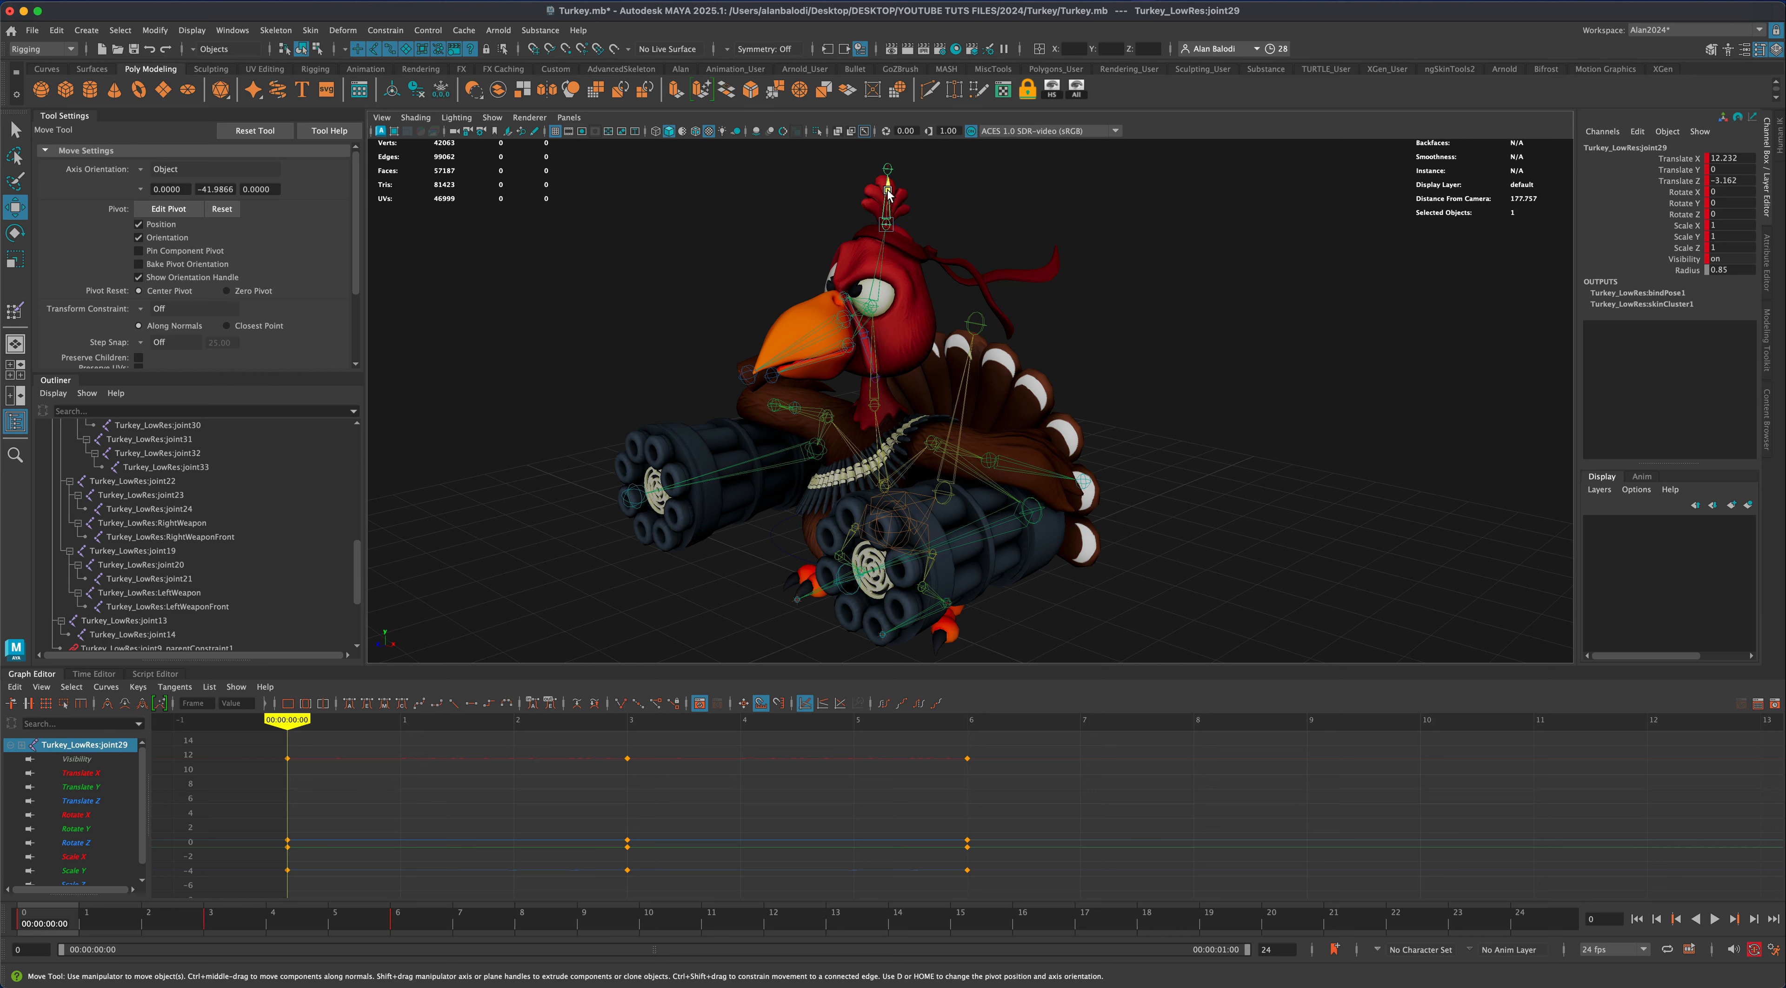
{"action": "left_click_drag", "start_coordinate": [887, 191], "coordinate": [895, 185]}
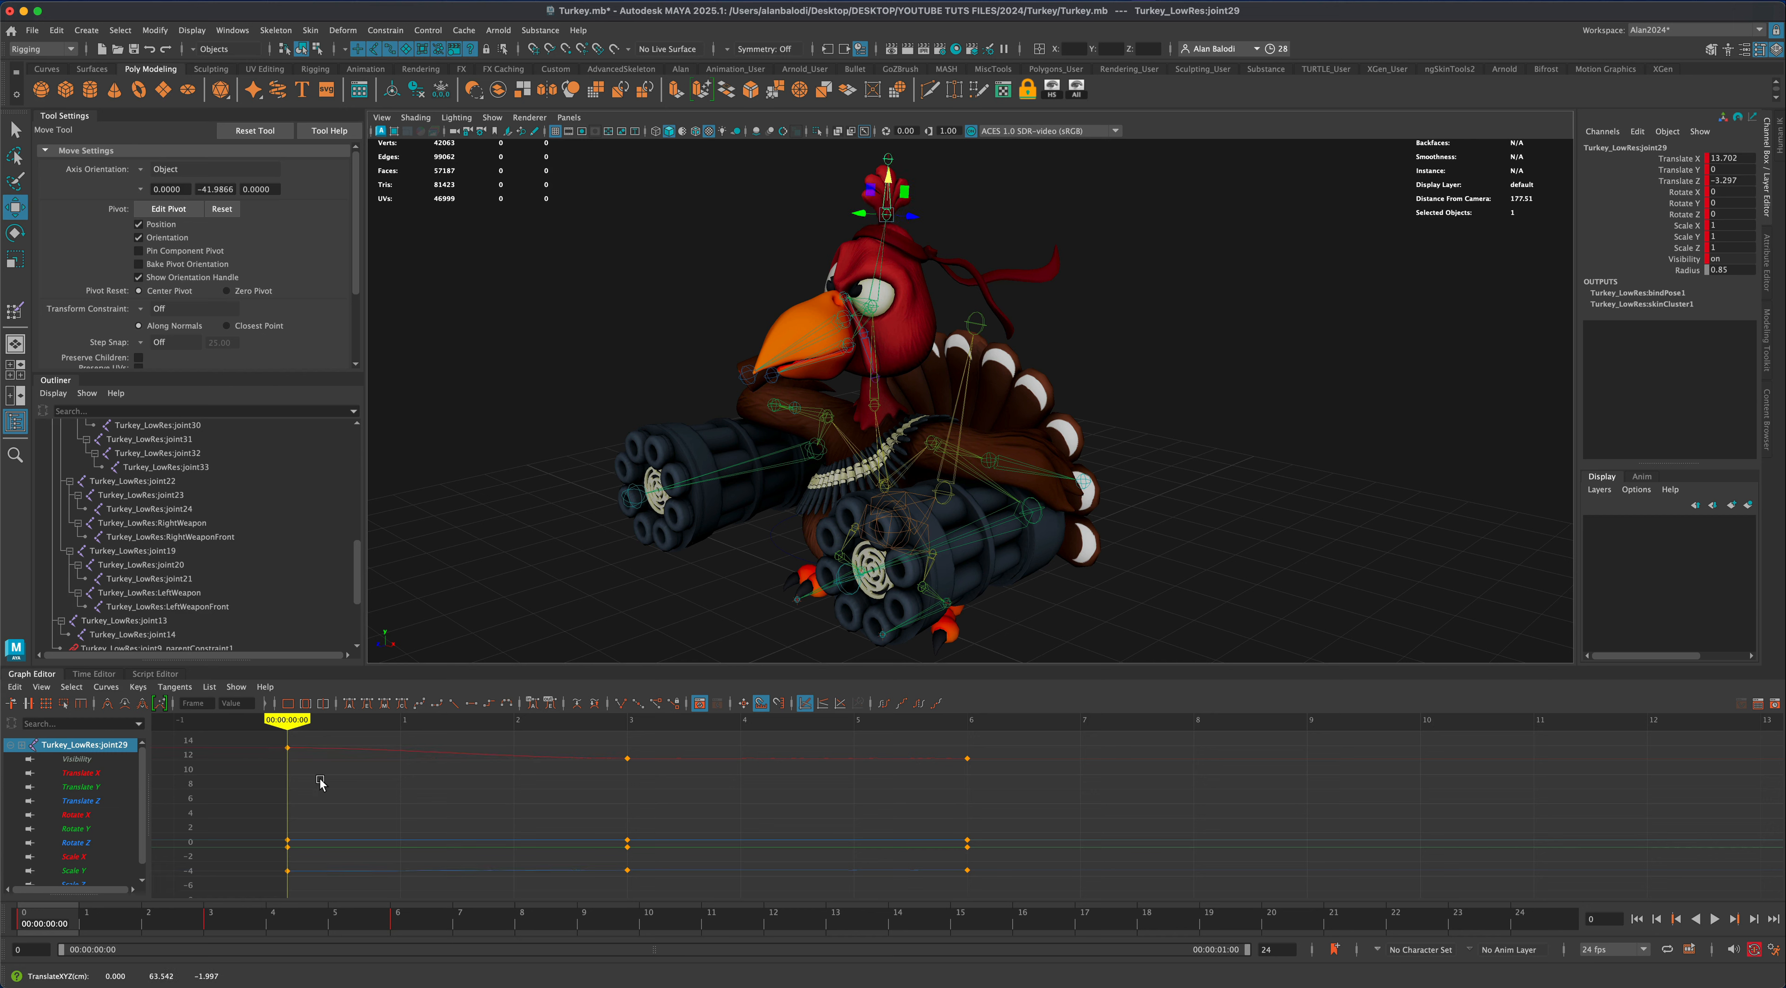
At frame 3, lower the comb's joint29 to Translate X 10.891 and tilt it to Rotate Y of about 36.3
{"action": "left_click_drag", "start_coordinate": [45, 918], "coordinate": [228, 926]}
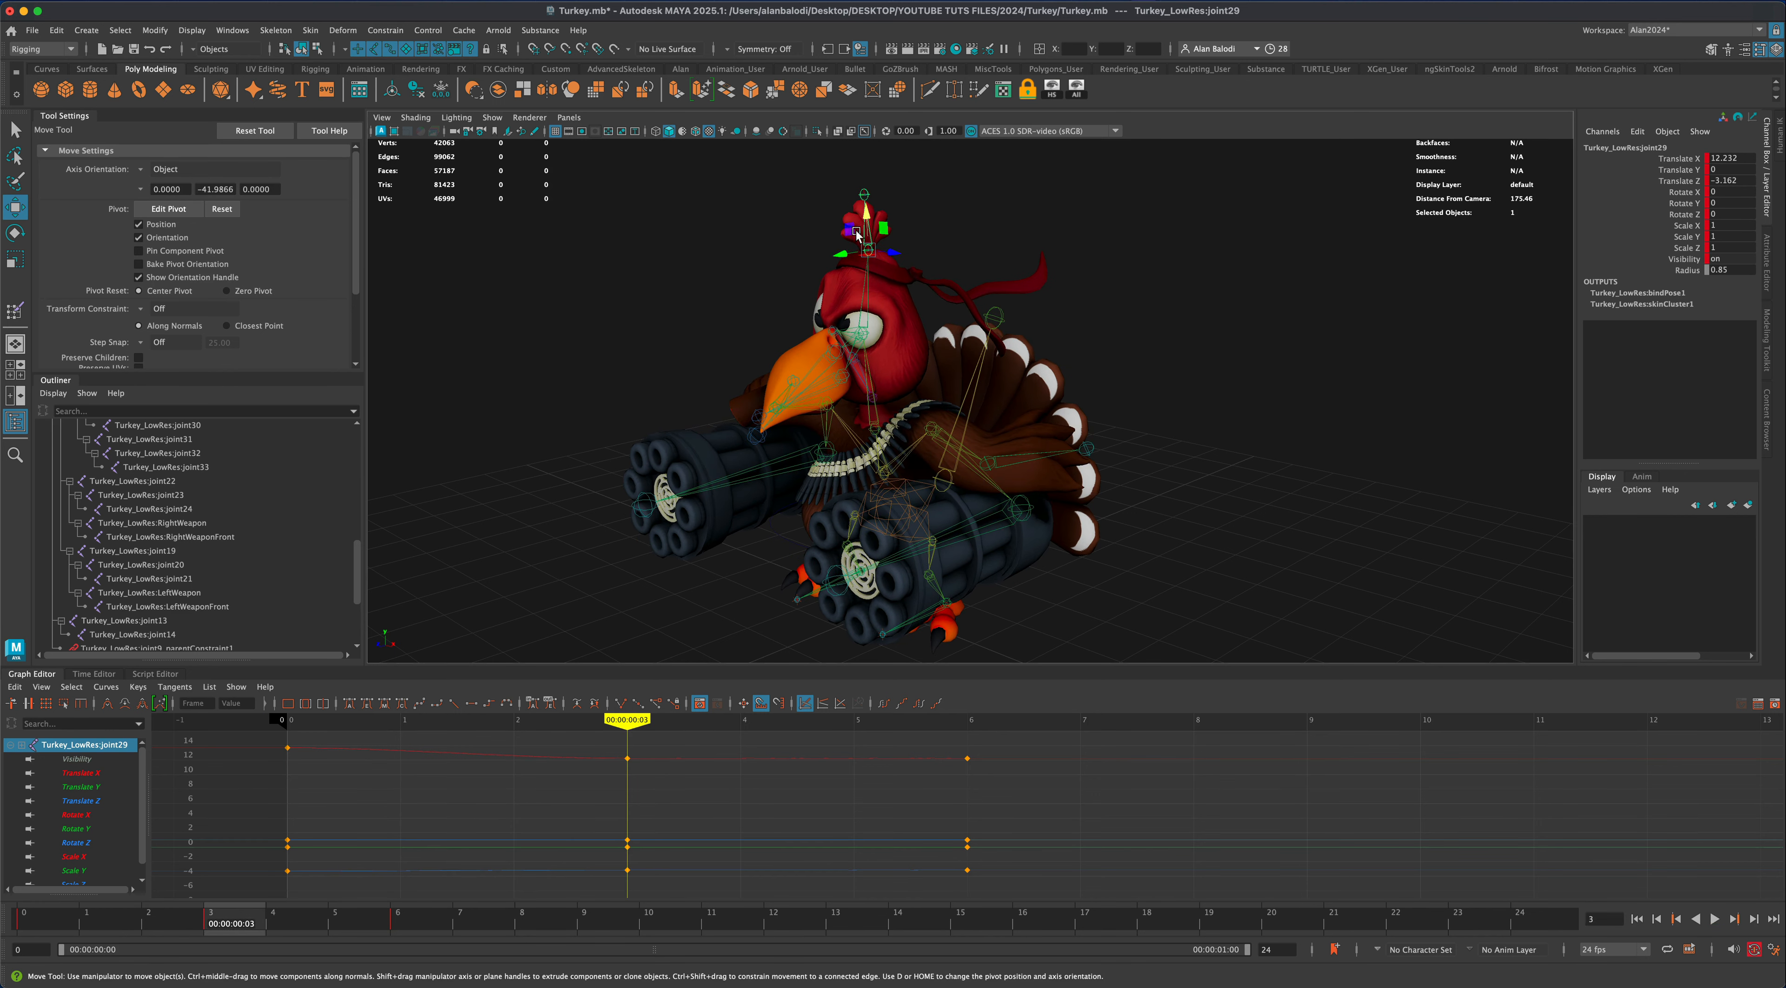
{"action": "left_click_drag", "start_coordinate": [866, 217], "coordinate": [550, 271]}
{"action": "left_click", "coordinate": [15, 232]}
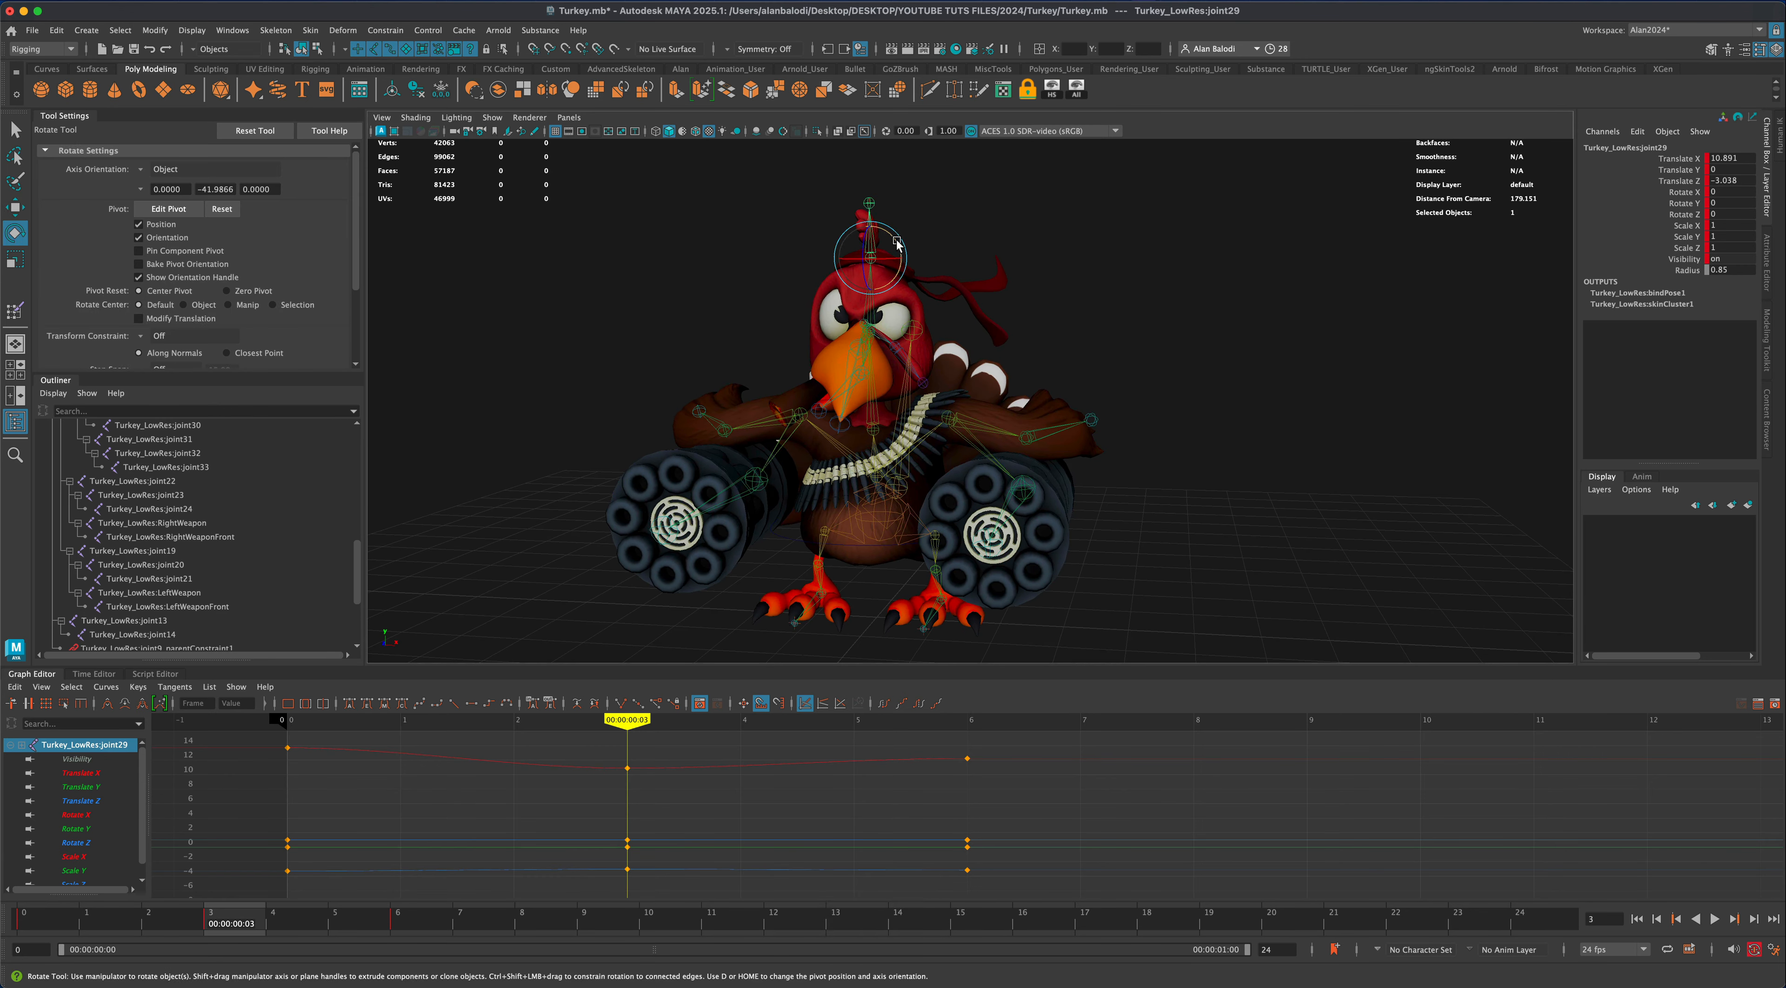
{"action": "left_click_drag", "start_coordinate": [900, 264], "coordinate": [891, 240]}
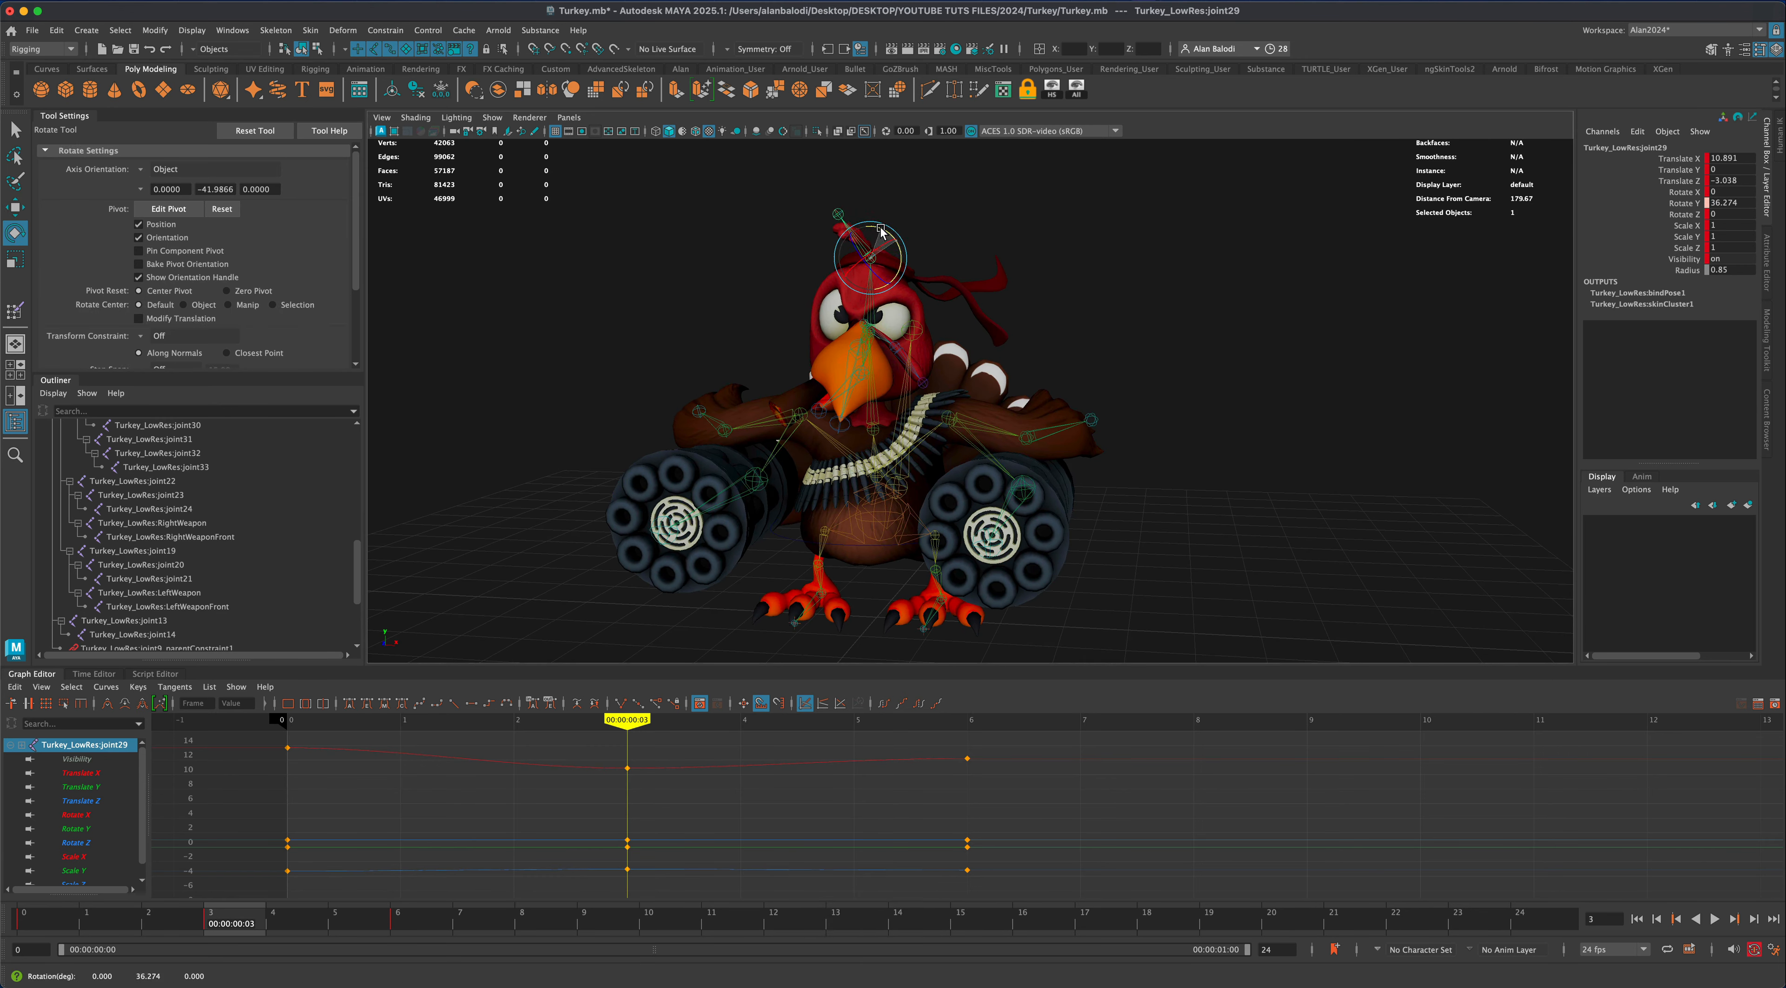
{"action": "left_click_drag", "start_coordinate": [747, 308], "coordinate": [707, 309], "text": "alt"}
At frame 0, tilt the comb's joint29 the opposite way to Rotate Y -13.891 and play the animation
{"action": "left_click_drag", "start_coordinate": [210, 918], "coordinate": [43, 925]}
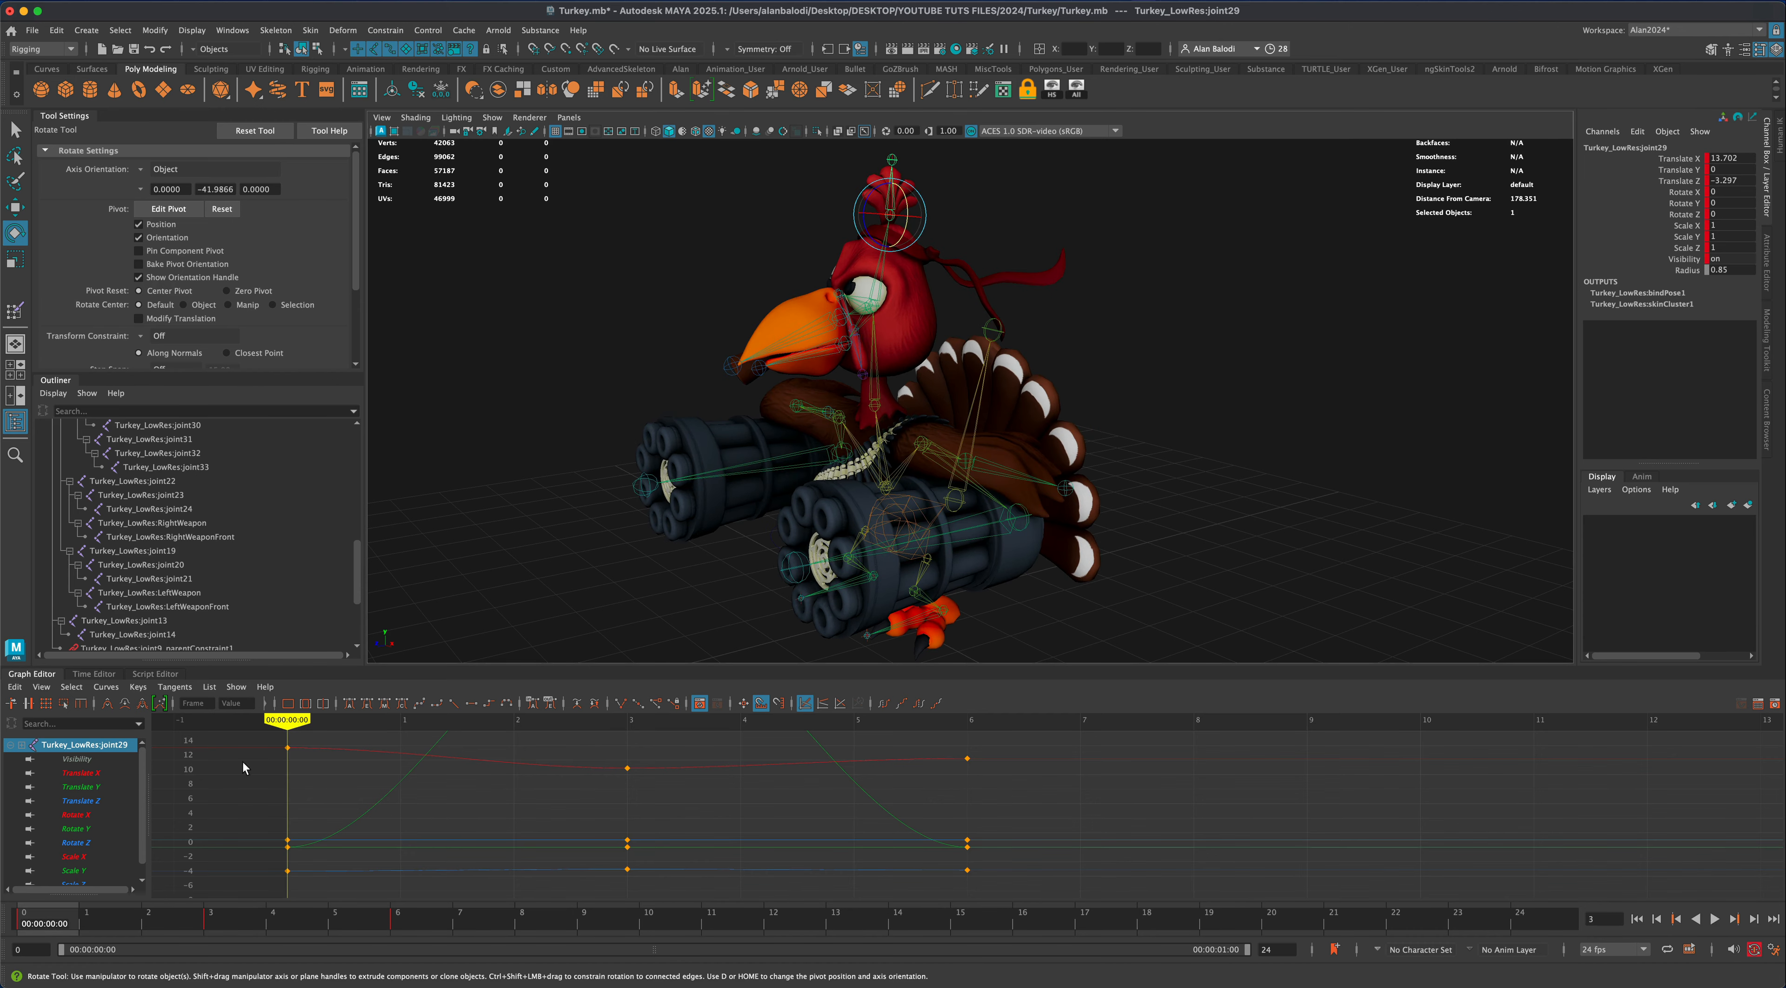
{"action": "left_click_drag", "start_coordinate": [634, 368], "coordinate": [717, 371], "text": "alt"}
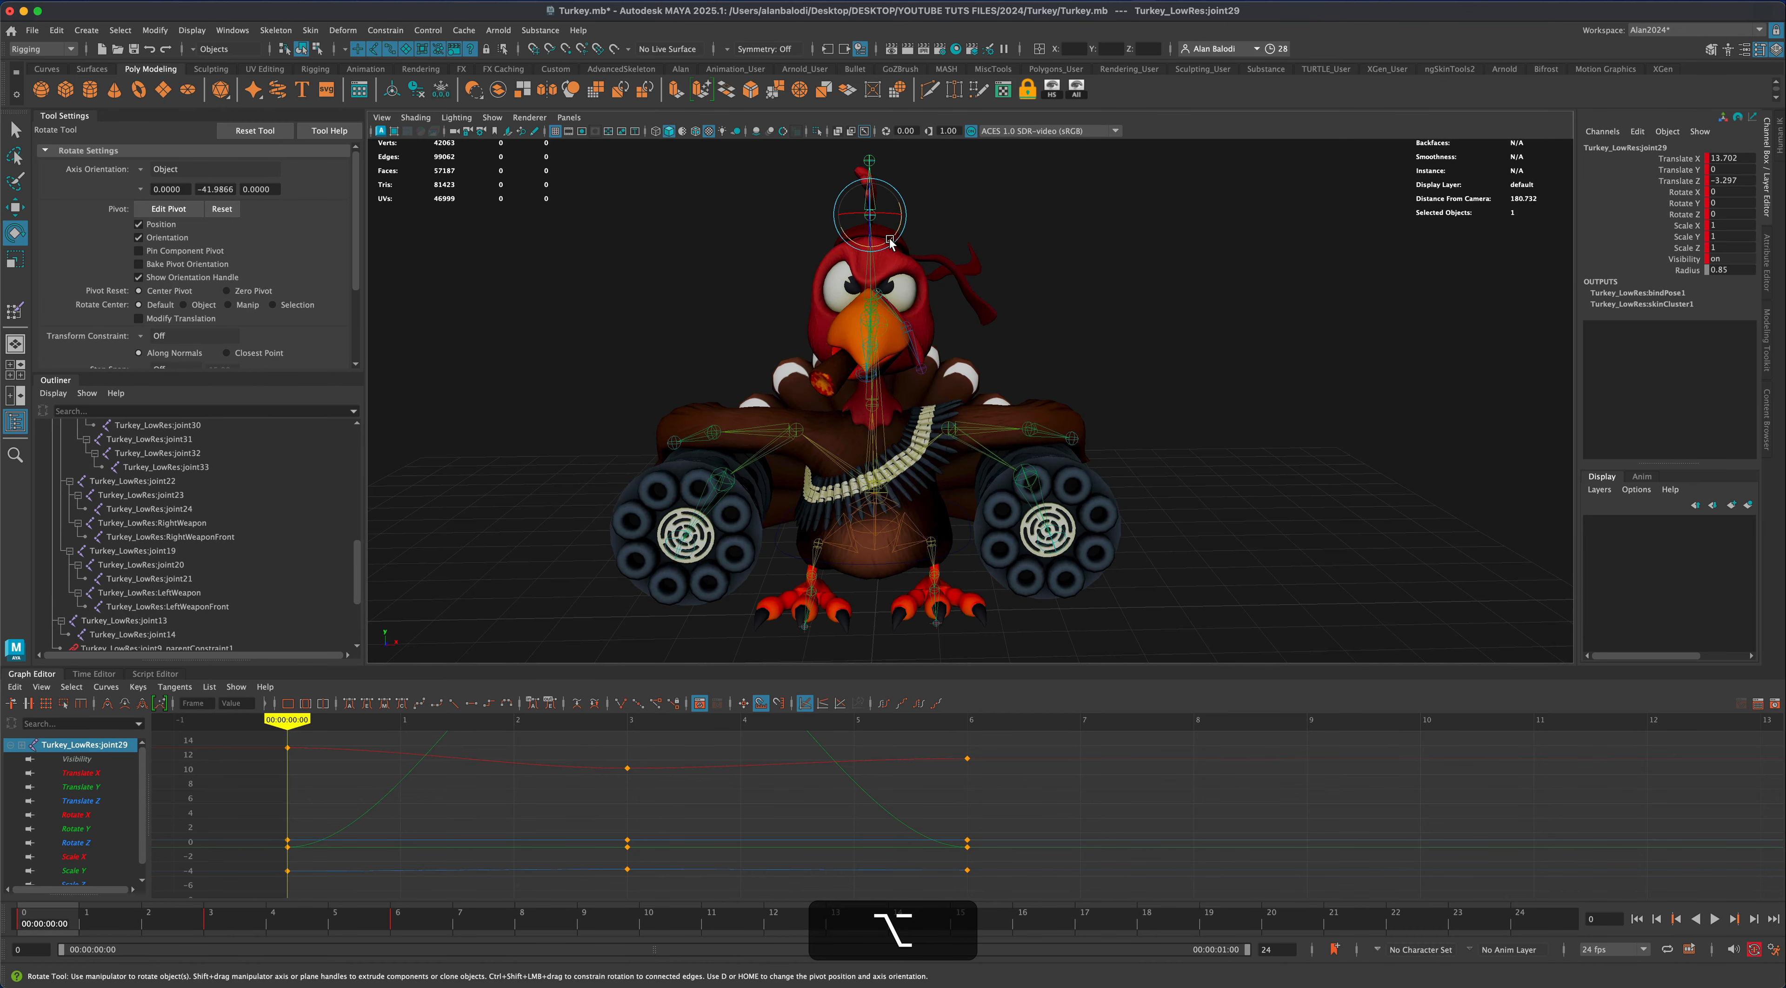
{"action": "left_click_drag", "start_coordinate": [890, 241], "coordinate": [886, 247]}
{"action": "mouse_move", "coordinate": [1123, 288]}
{"action": "left_mouse_down", "text": "alt"}
{"action": "mouse_move", "coordinate": [1093, 292]}
{"action": "mouse_move", "coordinate": [1107, 292]}
{"action": "left_mouse_up", "text": "alt"}
{"action": "key", "text": "alt+v"}
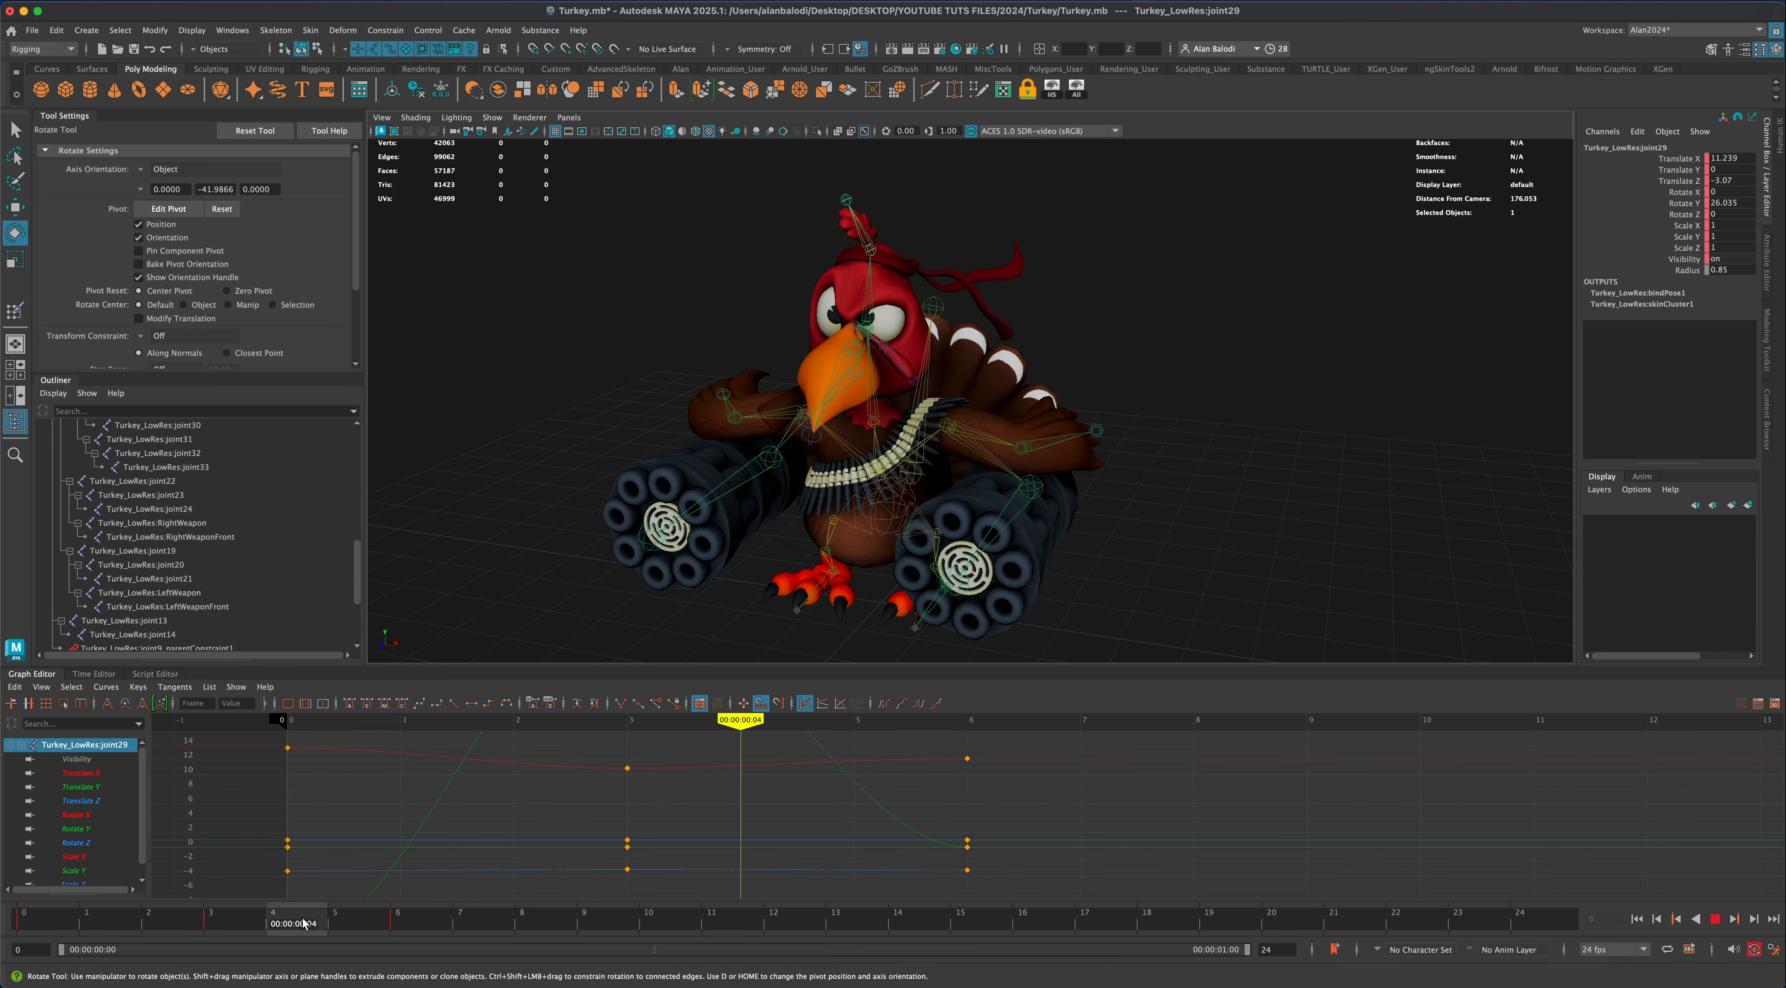
Copy the comb joint29's keys from frame 0 and paste them at frame 6
{"action": "left_click_drag", "start_coordinate": [267, 918], "coordinate": [29, 917]}
{"action": "right_click", "coordinate": [32, 916]}
{"action": "left_click", "coordinate": [105, 652]}
{"action": "left_click", "coordinate": [397, 917]}
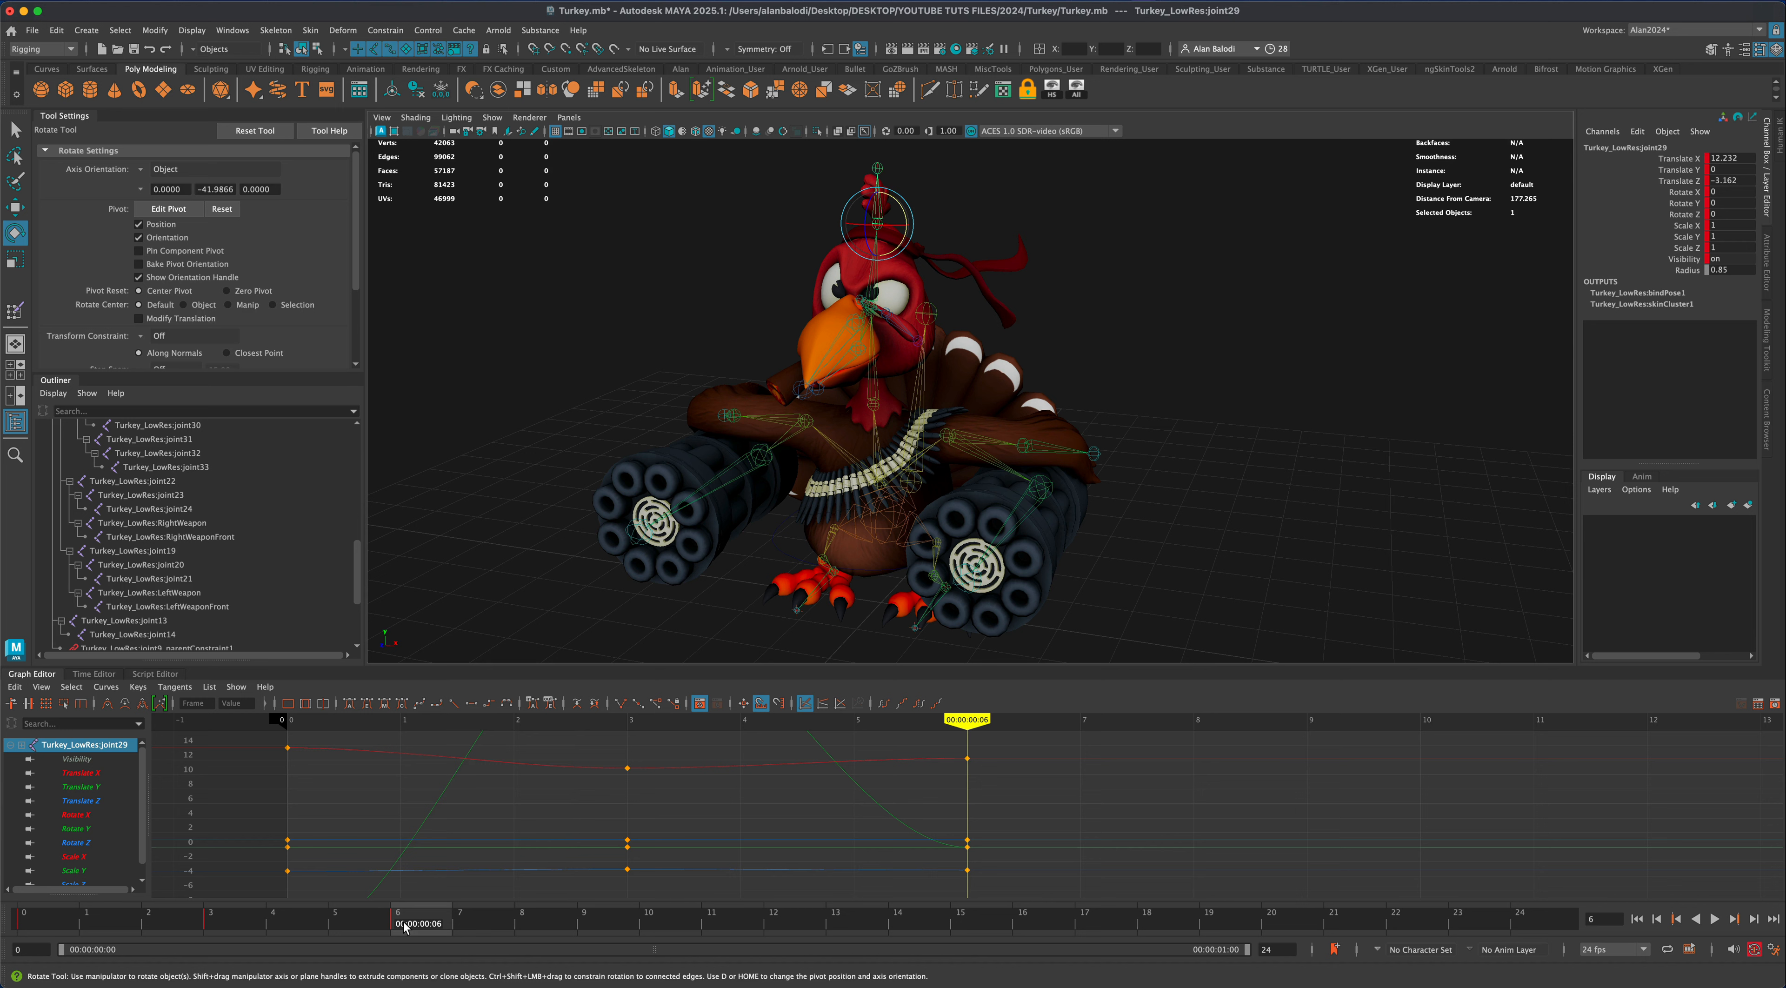
{"action": "right_click", "coordinate": [409, 917]}
{"action": "mouse_move", "coordinate": [491, 670]}
{"action": "left_click", "coordinate": [594, 670]}
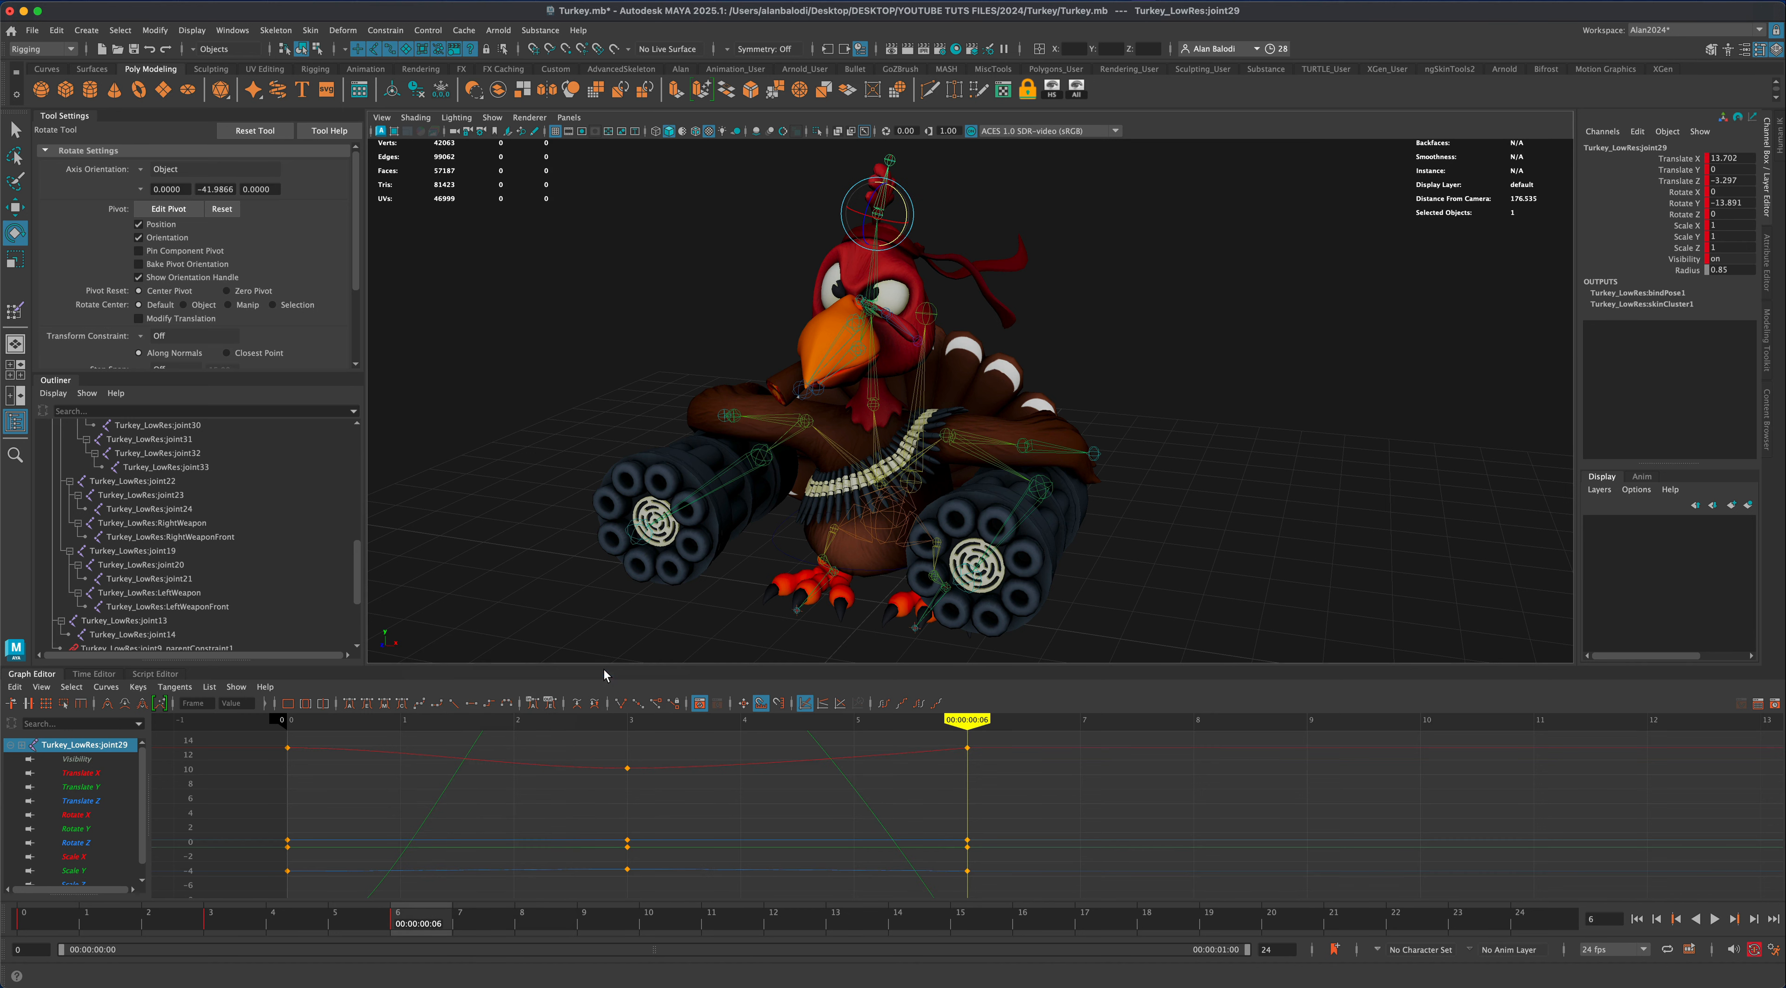
Select all of the comb joint29's keys in the graph, cycle its curves beyond the keyed range, and play the animation
{"action": "scroll", "coordinate": [889, 862], "scroll_direction": "down", "scroll_amount": 5}
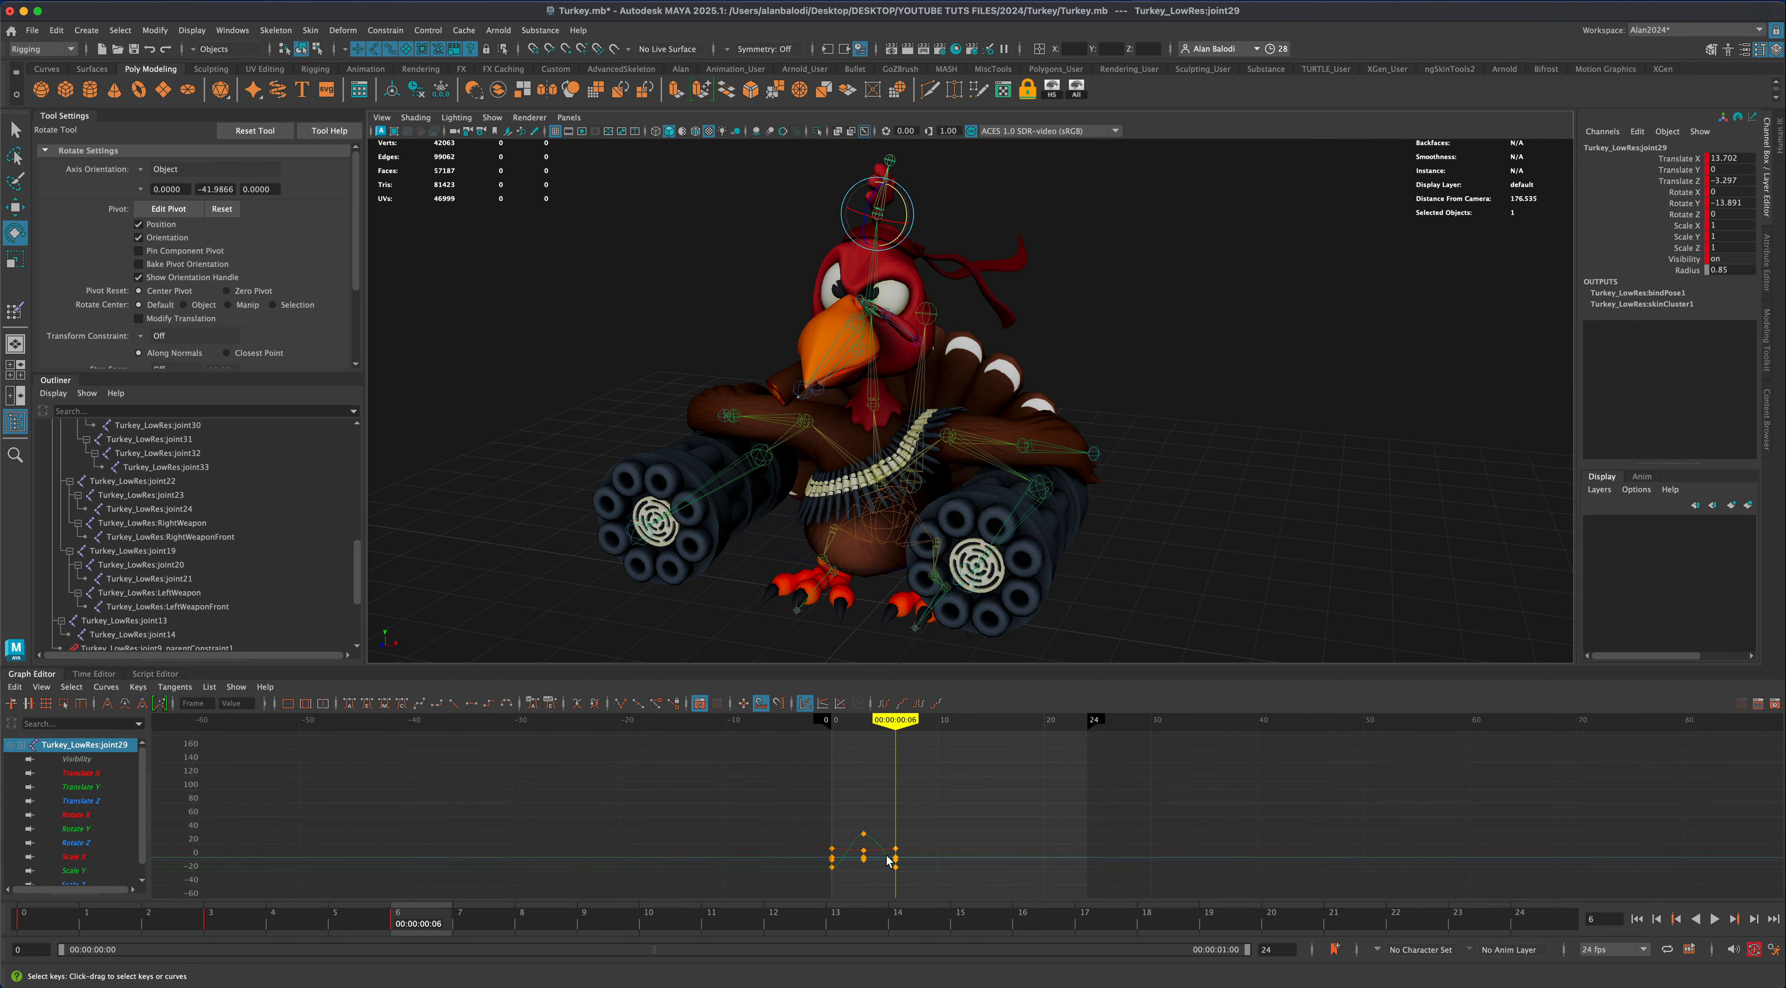
{"action": "left_click_drag", "start_coordinate": [920, 887], "coordinate": [919, 885]}
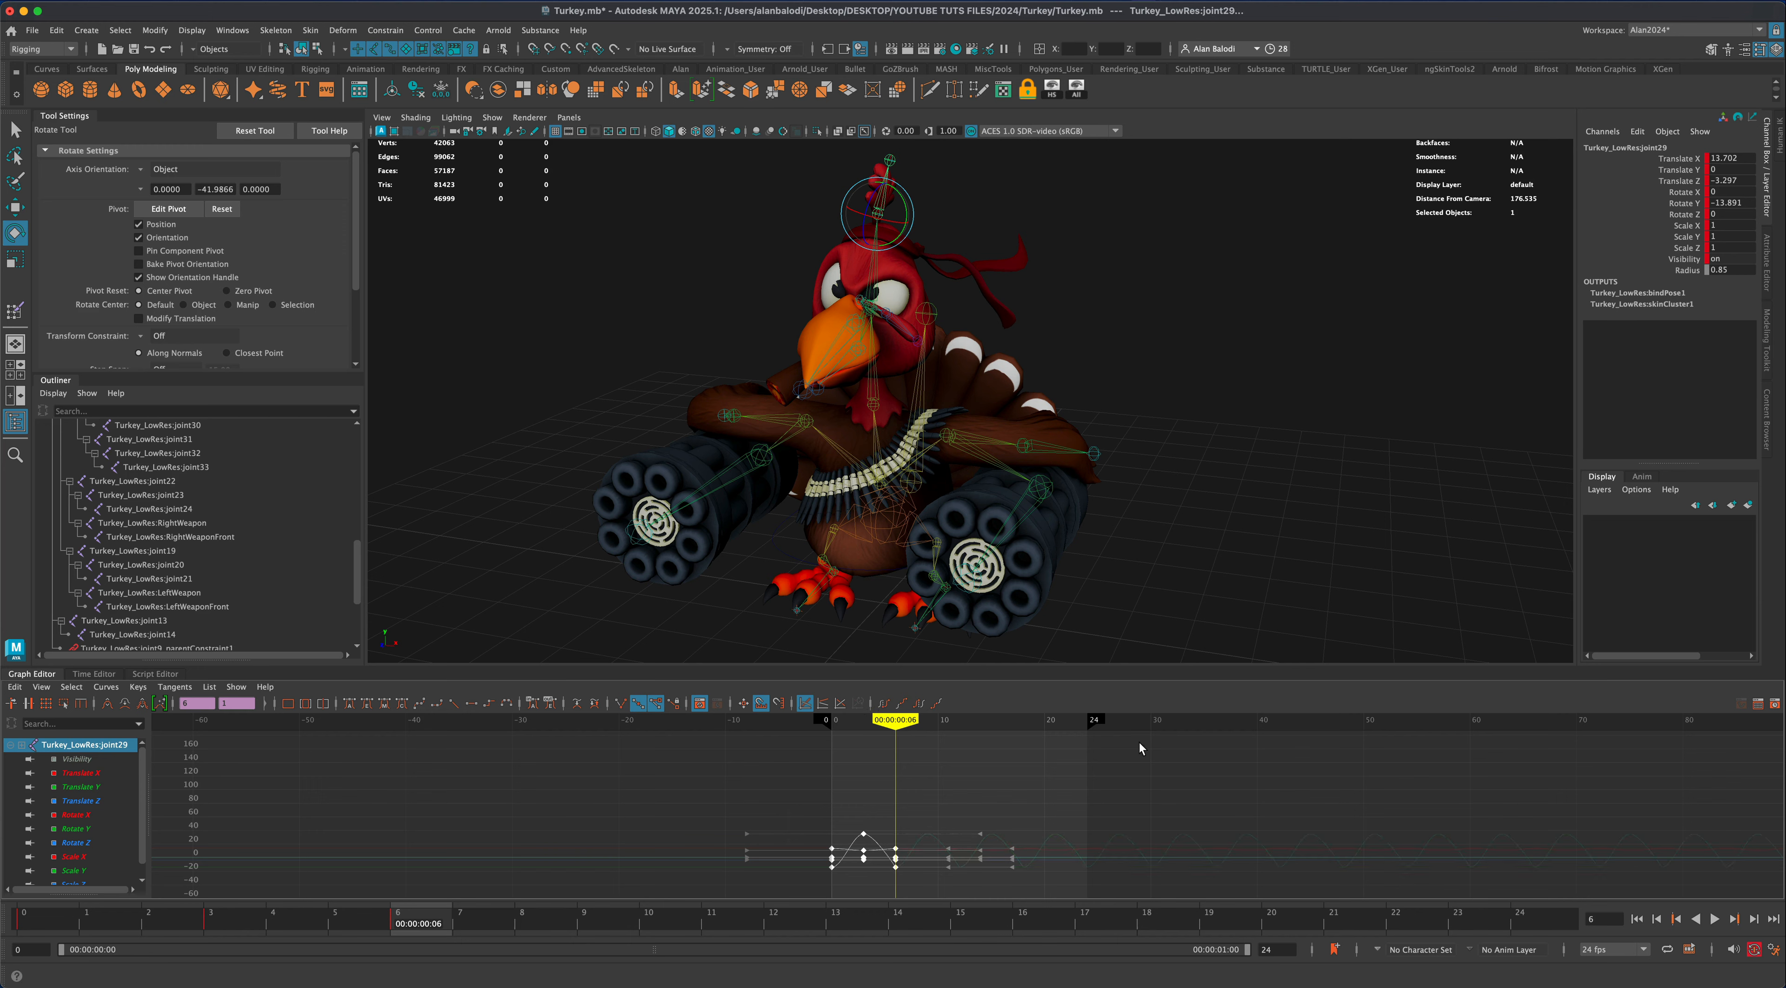
{"action": "left_click", "coordinate": [1714, 918]}
Examine the complete looping turkey animation from several angles with nothing selected
{"action": "left_click", "coordinate": [1345, 563]}
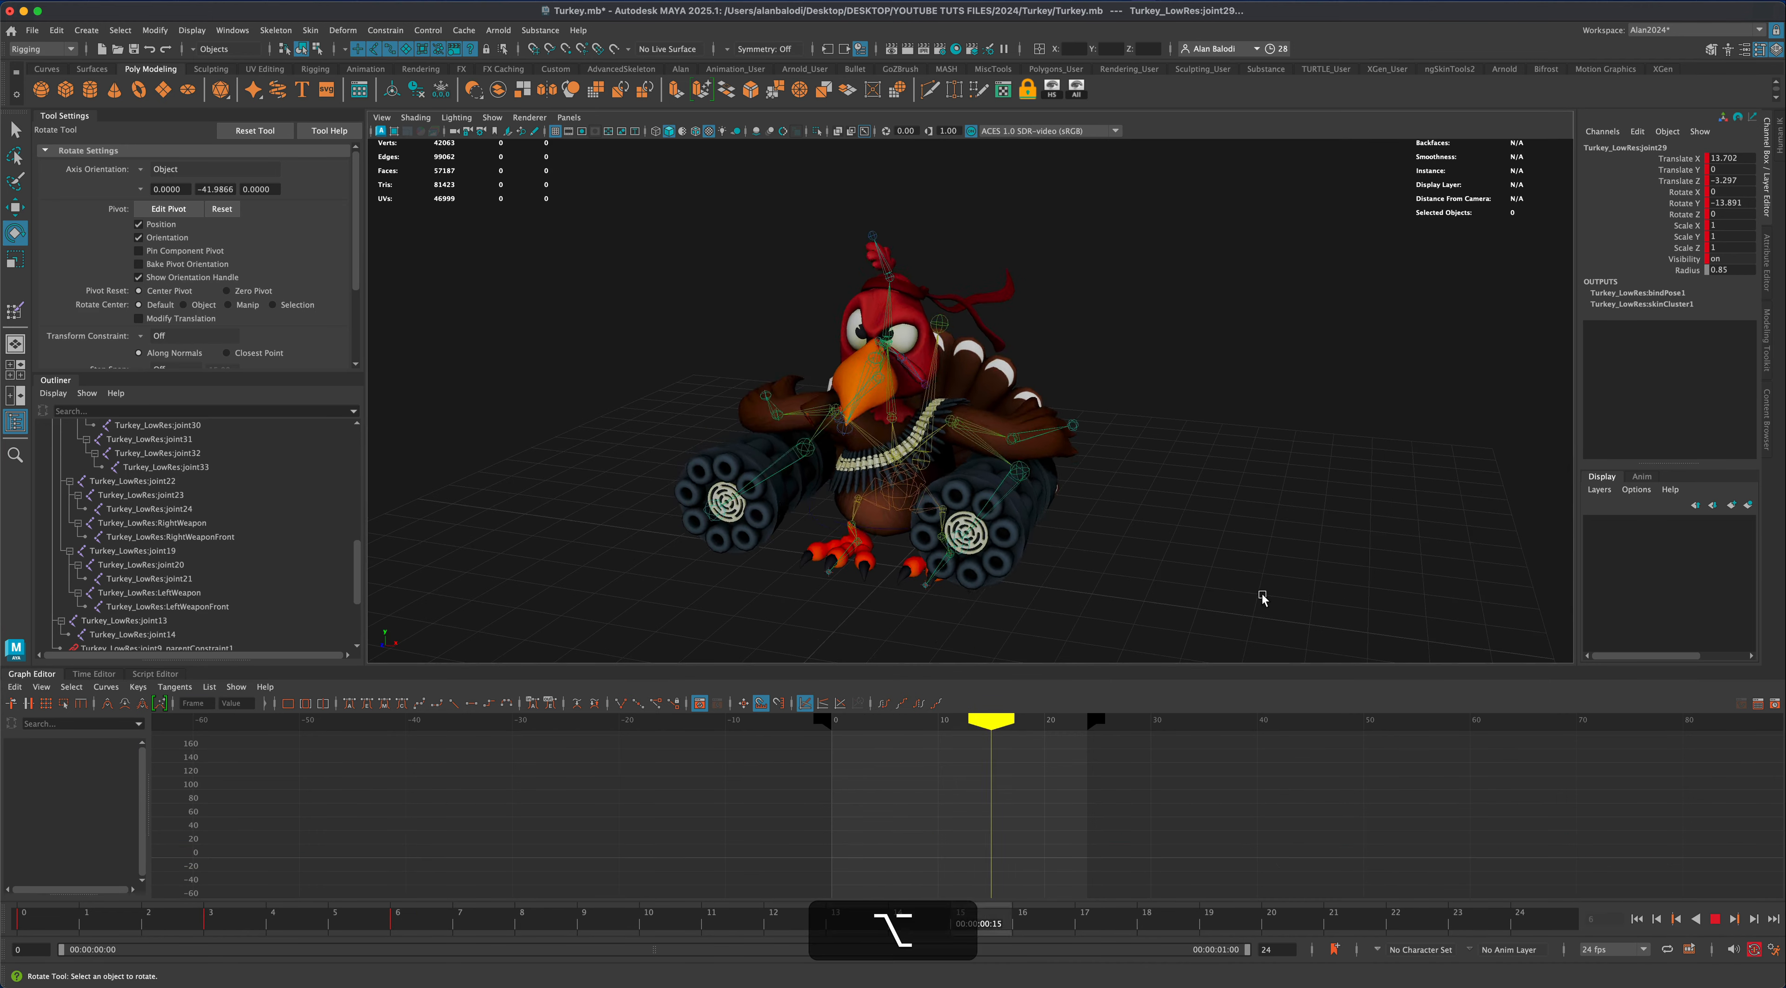
{"action": "left_click_drag", "start_coordinate": [1260, 600], "coordinate": [673, 343], "text": "alt"}
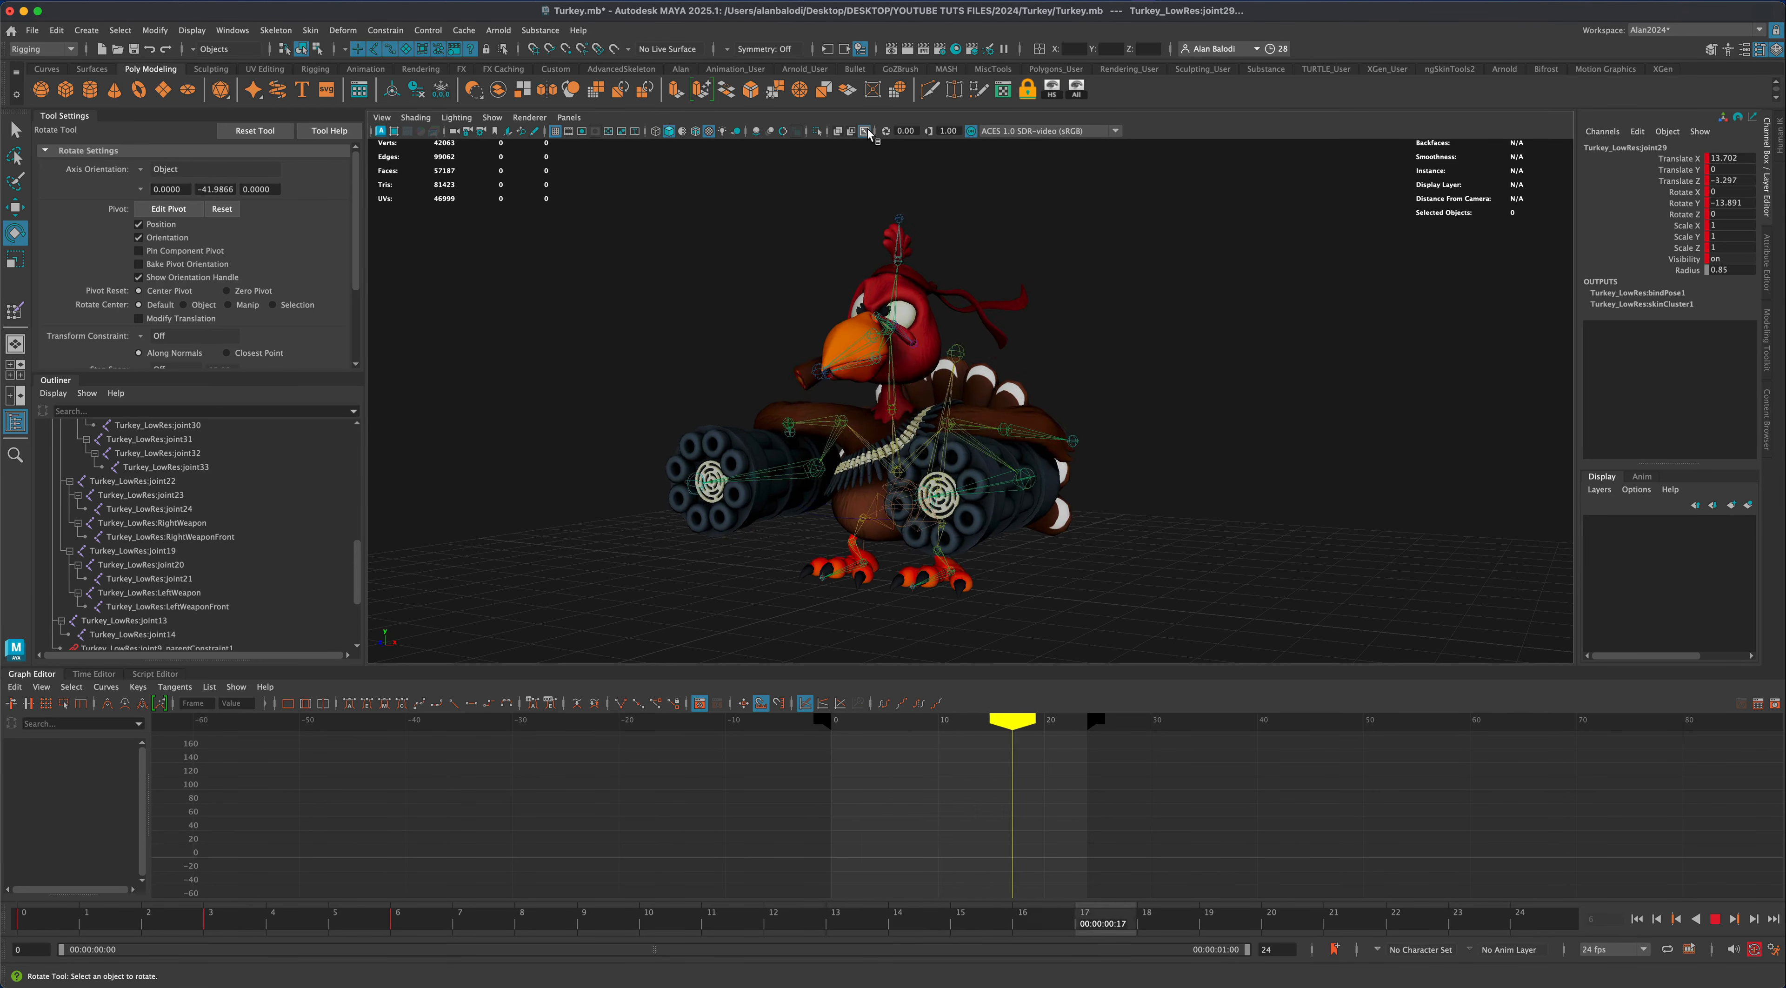
{"action": "mouse_move", "coordinate": [1209, 409]}
{"action": "left_mouse_down", "text": "alt"}
{"action": "mouse_move", "coordinate": [1196, 414]}
{"action": "mouse_move", "coordinate": [1312, 408]}
{"action": "mouse_move", "coordinate": [1229, 411]}
{"action": "left_mouse_up", "text": "alt"}
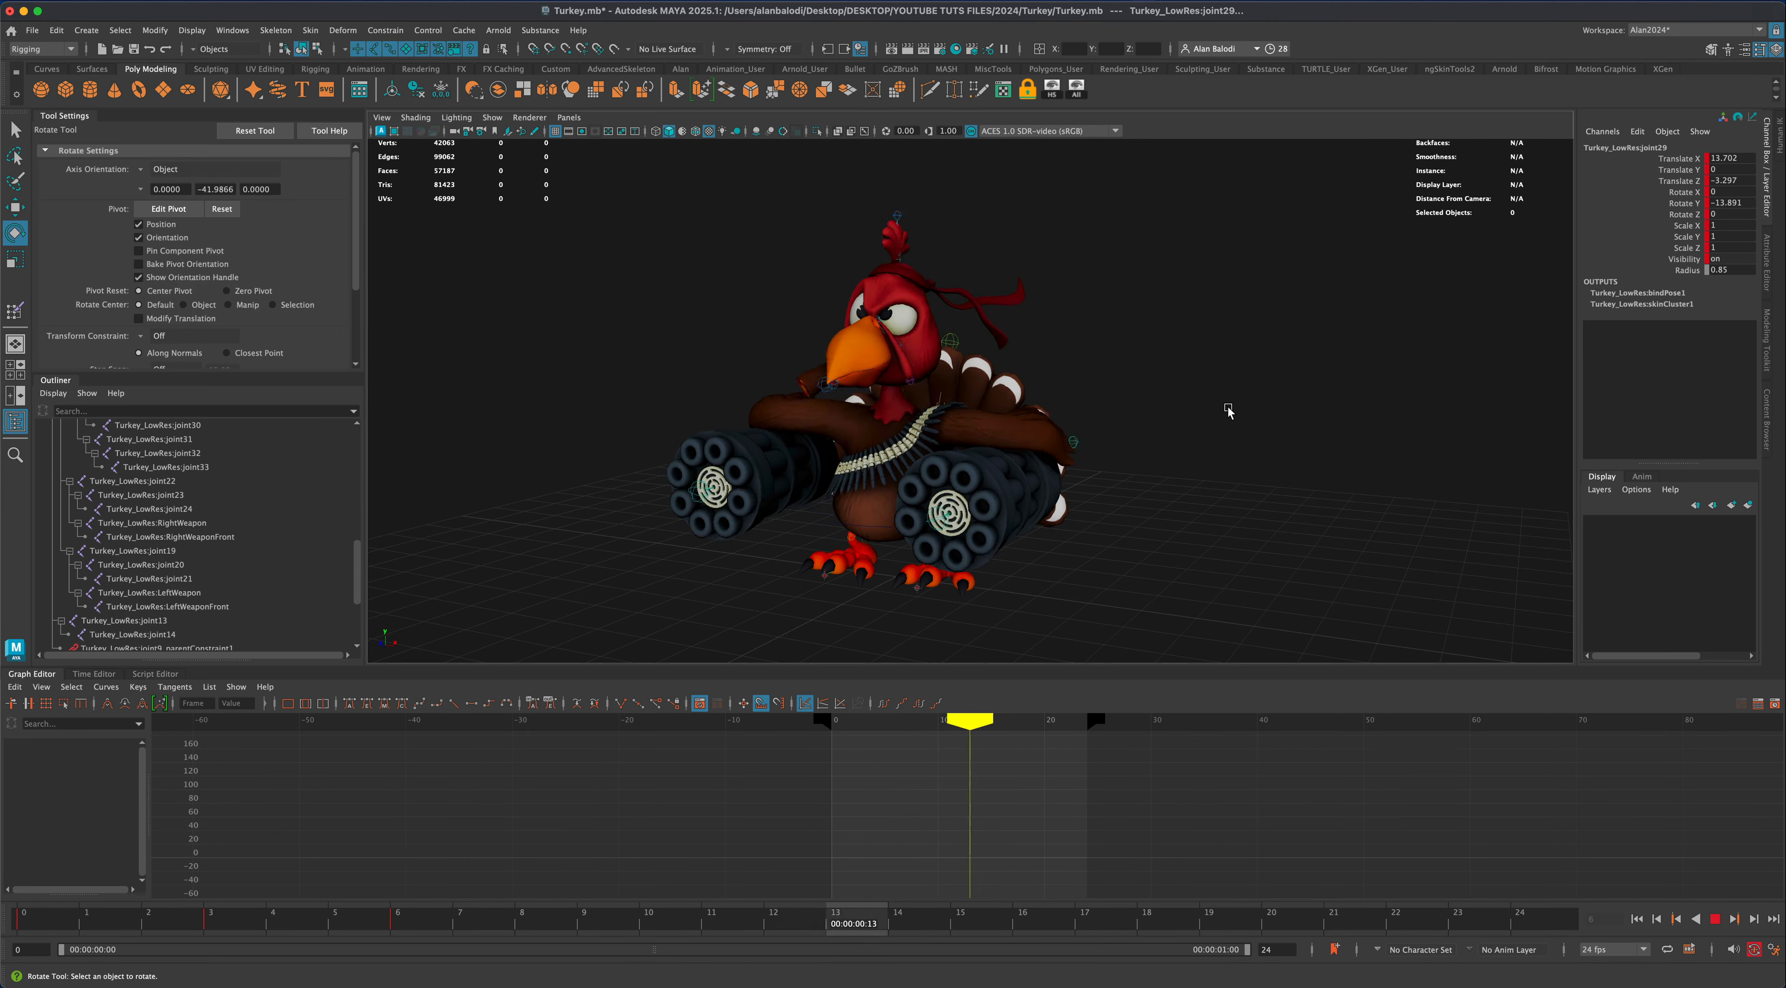
{"action": "mouse_move", "coordinate": [1219, 485]}
{"action": "left_mouse_down", "text": "alt"}
{"action": "mouse_move", "coordinate": [1287, 494]}
{"action": "mouse_move", "coordinate": [1210, 487]}
{"action": "left_mouse_up", "text": "alt"}
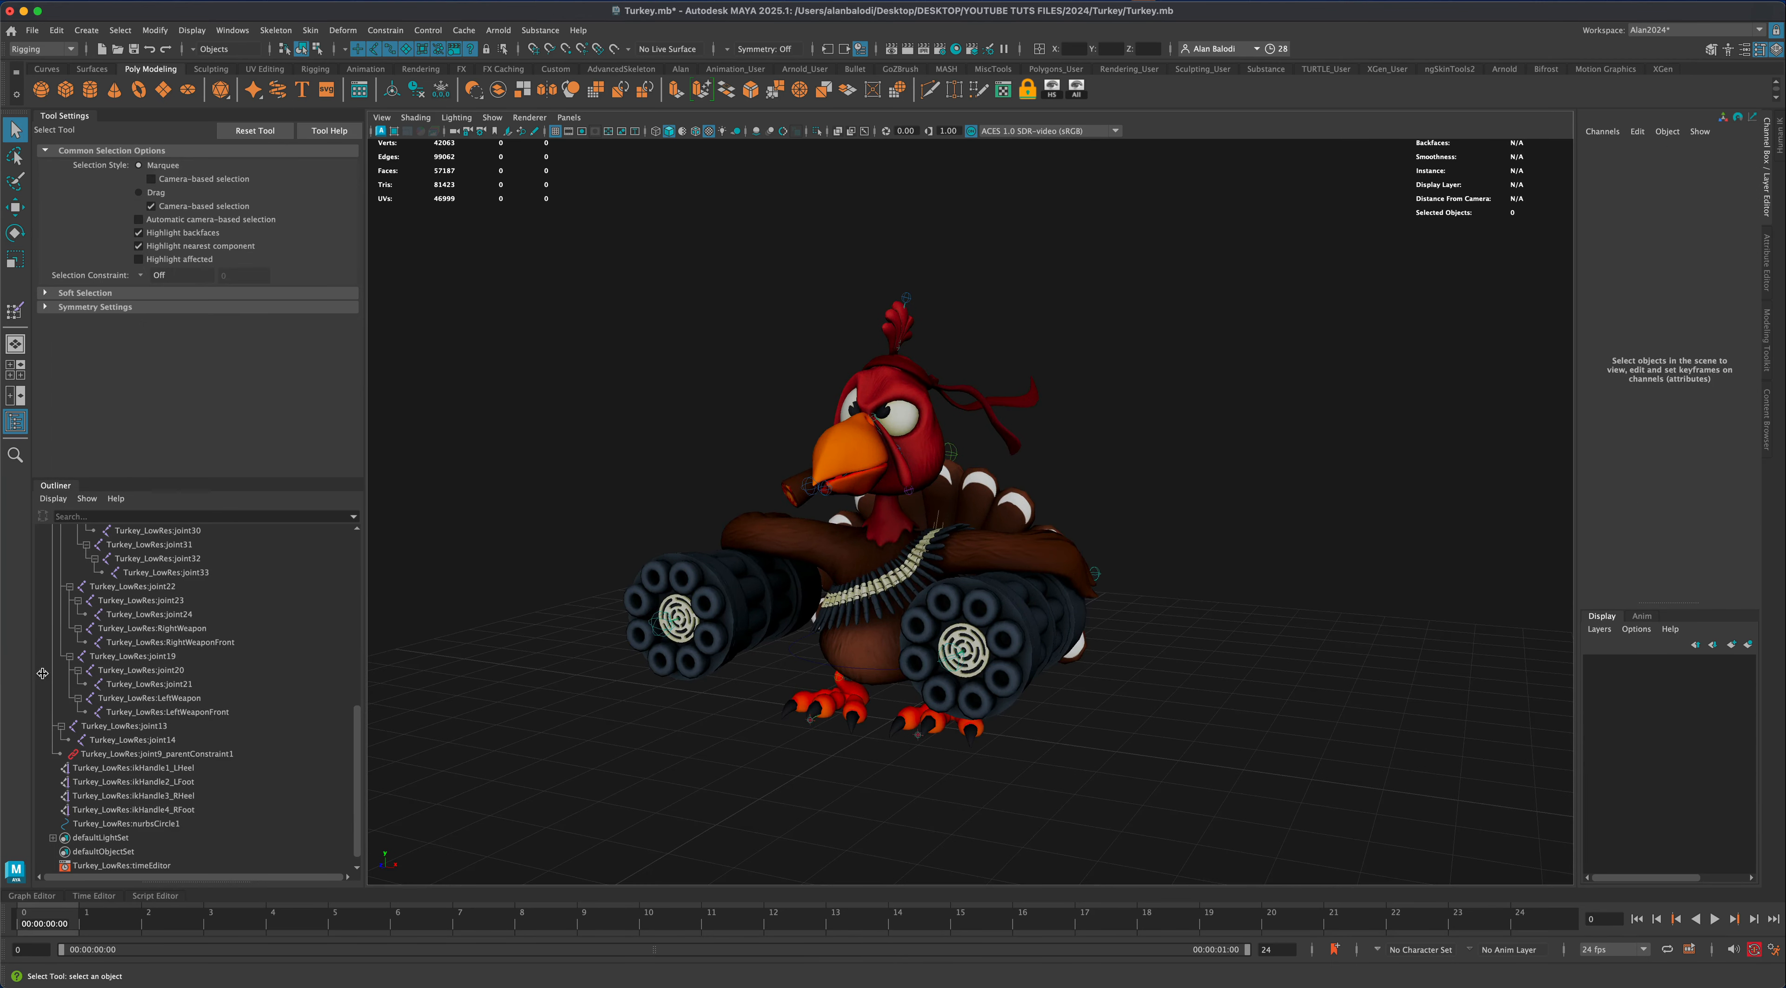
Select the turkey mesh in the viewport and open the Shape Editor
{"action": "left_click_drag", "start_coordinate": [694, 746], "coordinate": [1164, 449], "text": "alt"}
{"action": "left_click", "coordinate": [1071, 412]}
{"action": "scroll", "coordinate": [1164, 454], "scroll_direction": "up", "scroll_amount": 4, "text": "alt"}
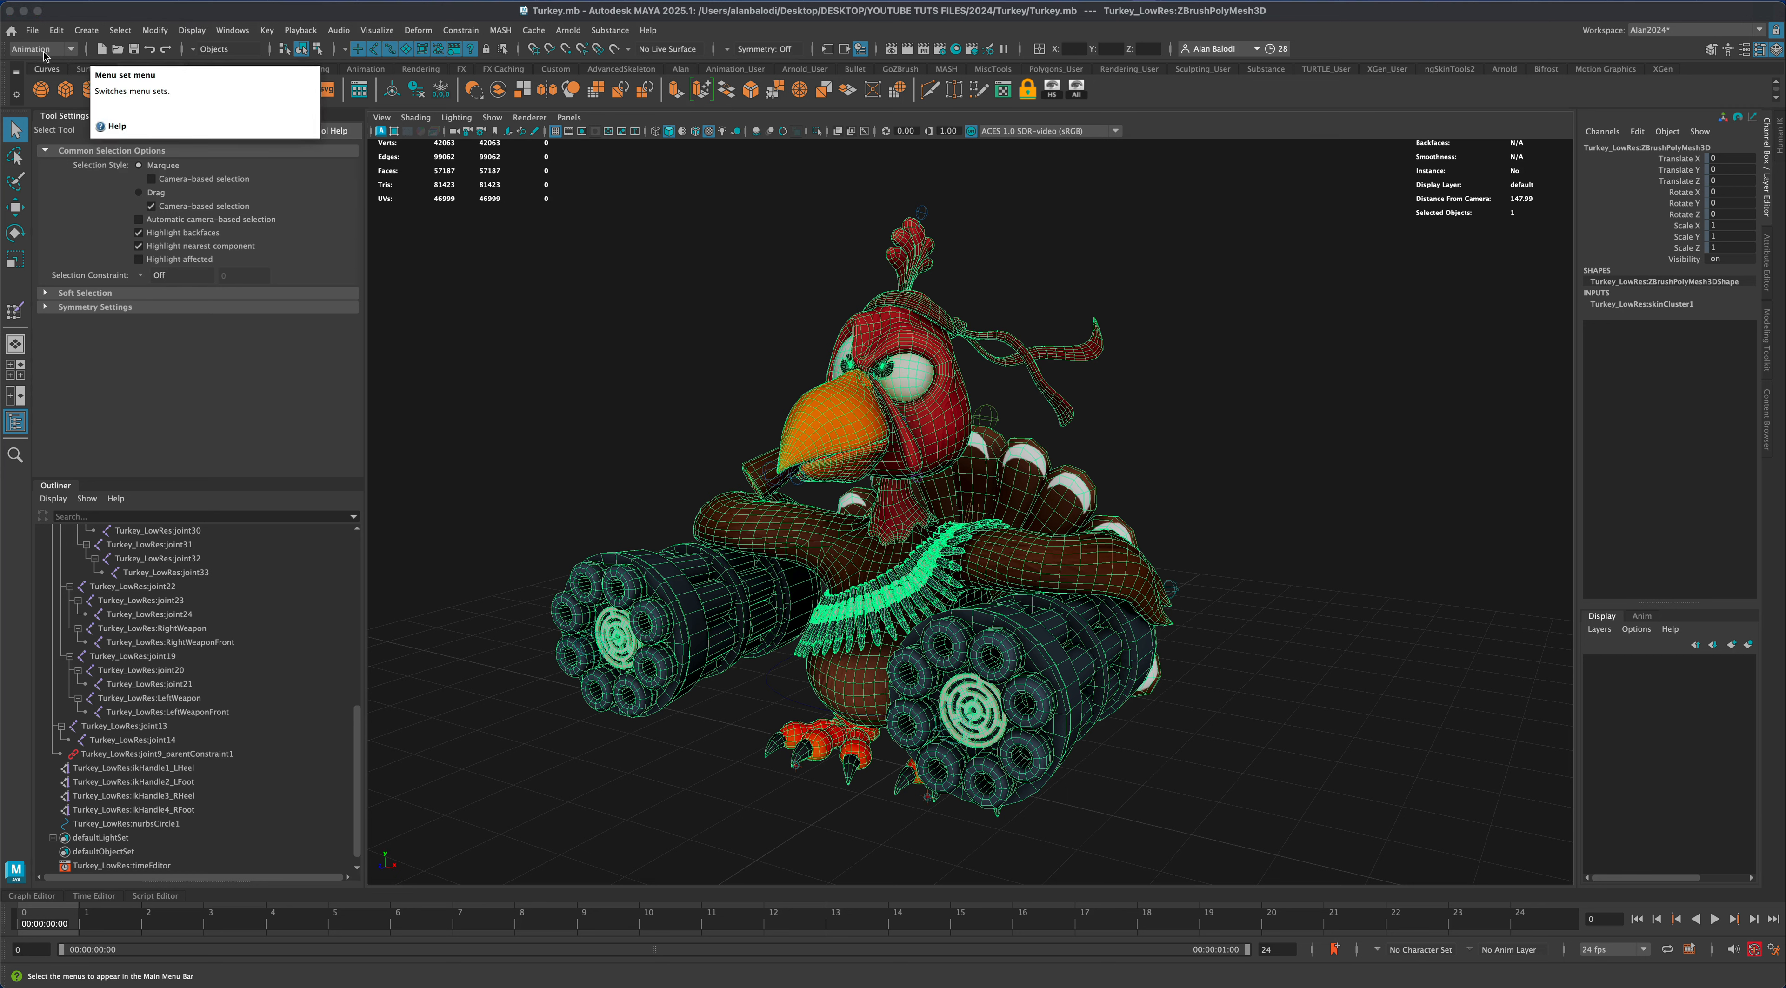
{"action": "left_click", "coordinate": [232, 31]}
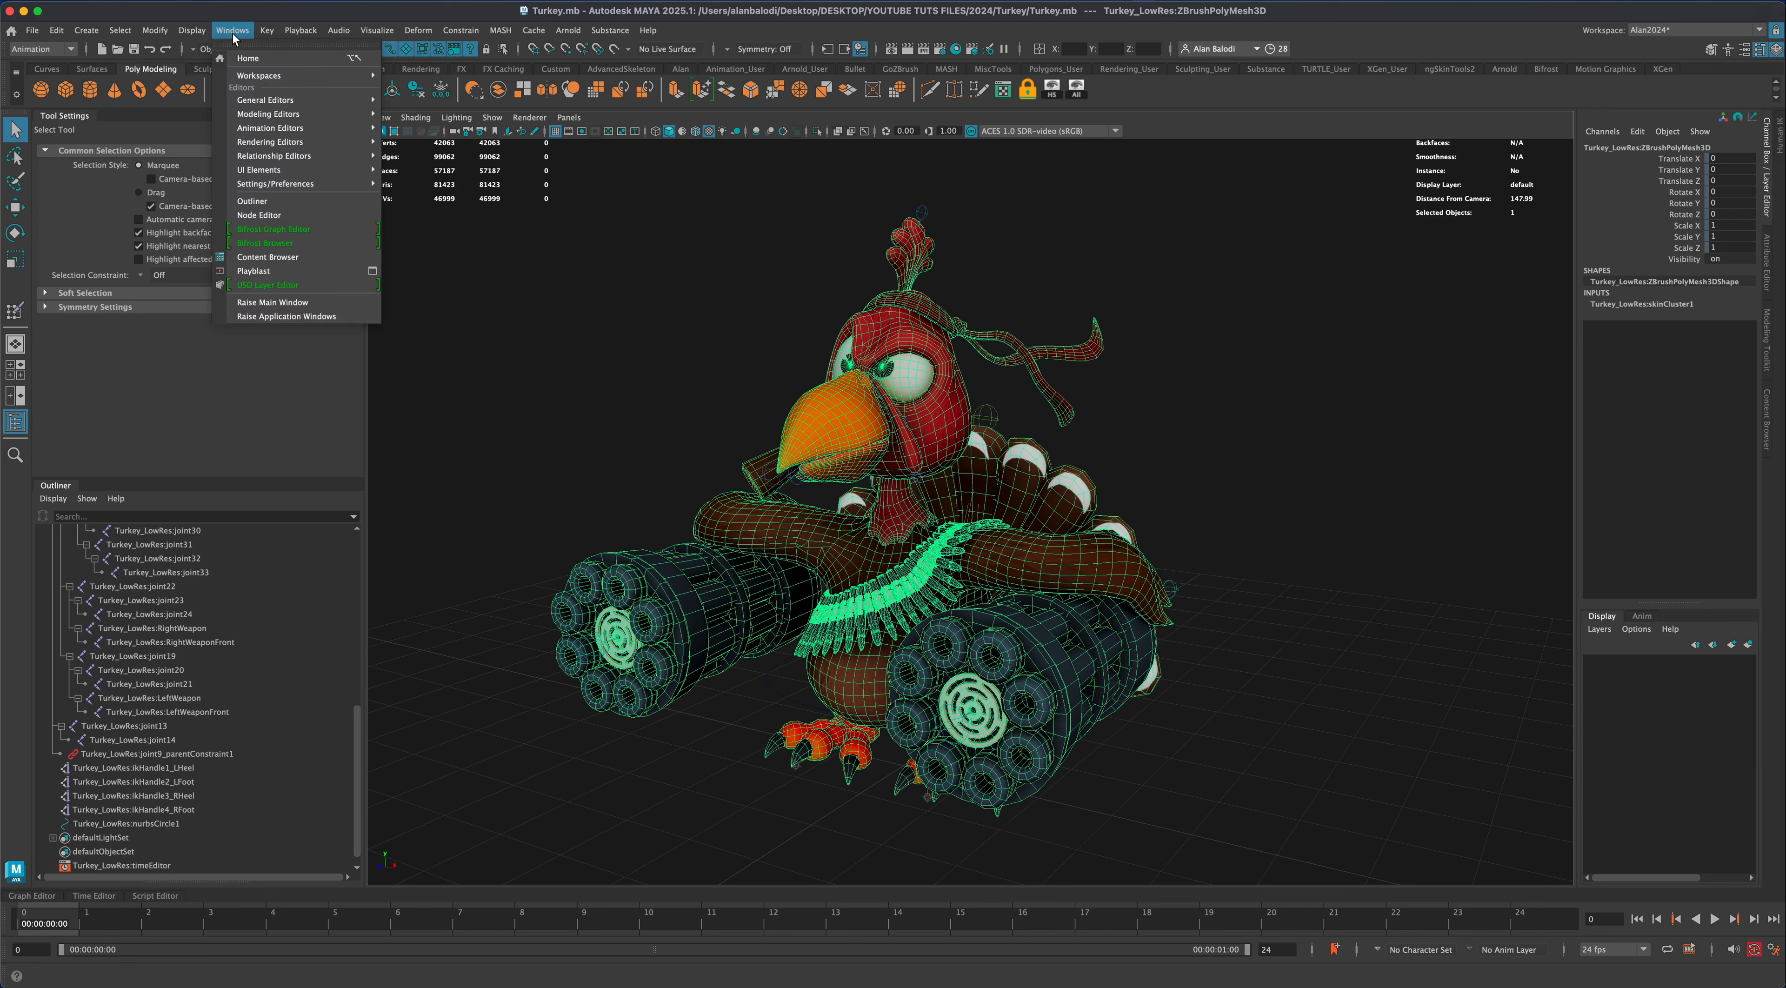
{"action": "mouse_move", "coordinate": [301, 186]}
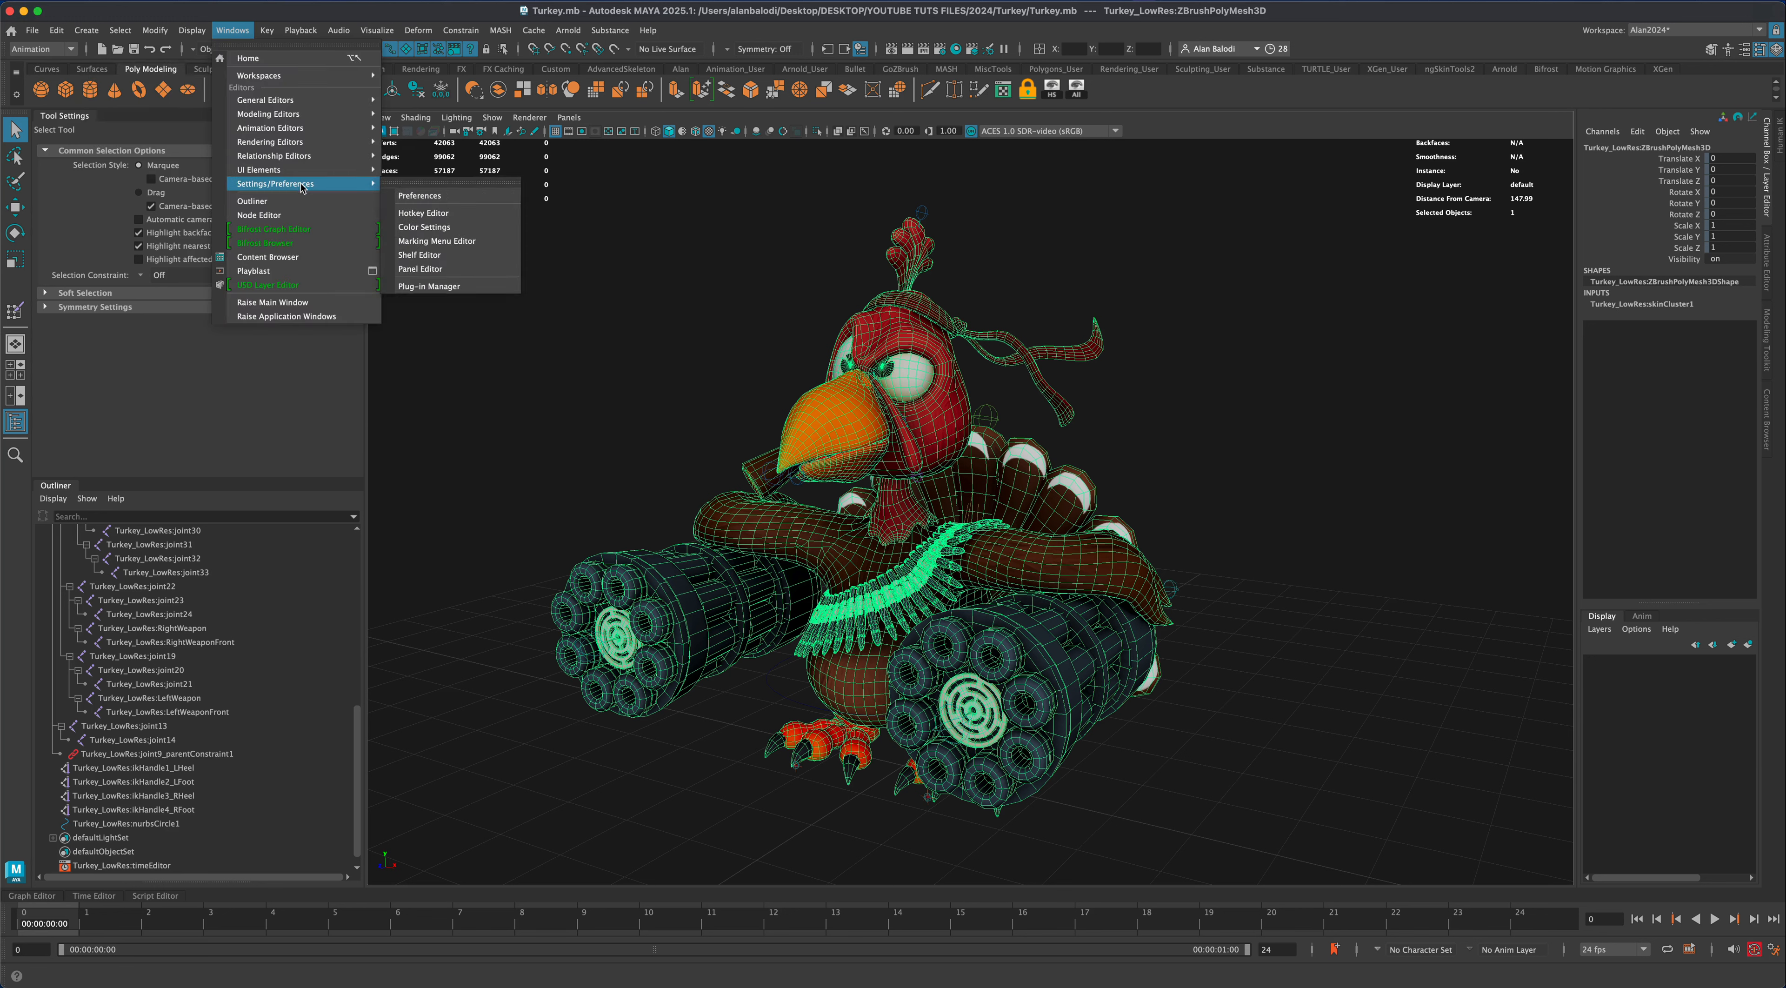
{"action": "mouse_move", "coordinate": [317, 132]}
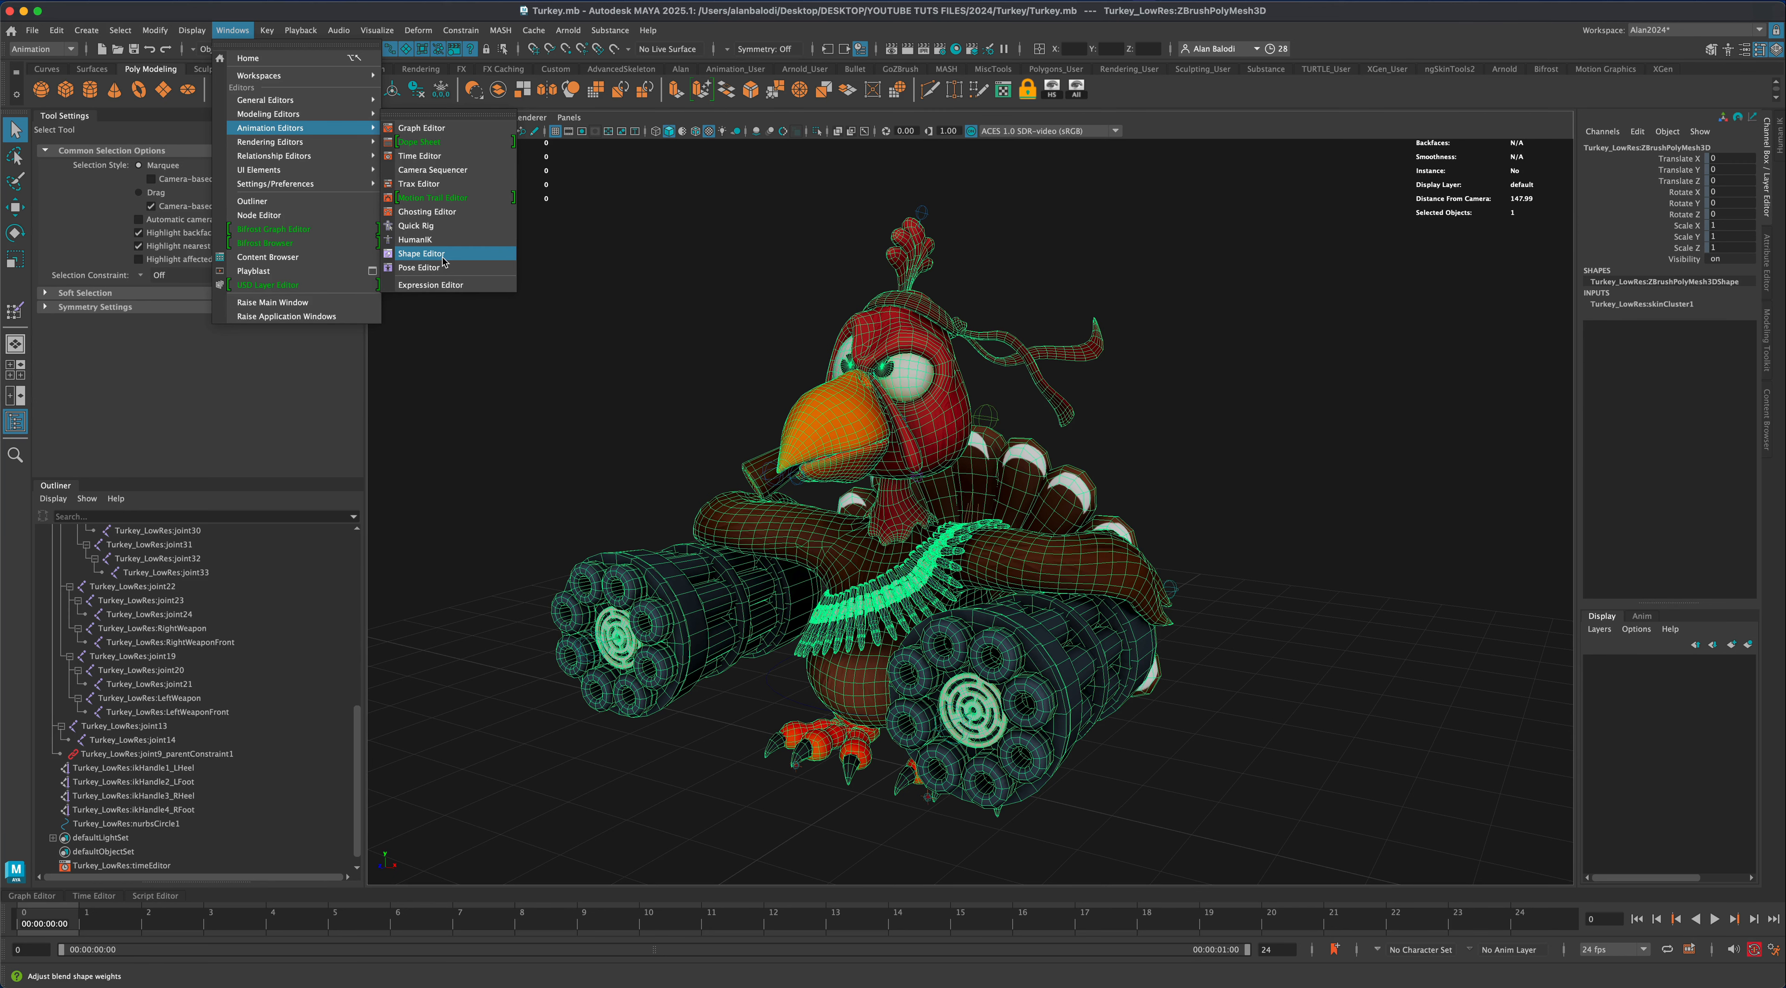
{"action": "left_click", "coordinate": [457, 256]}
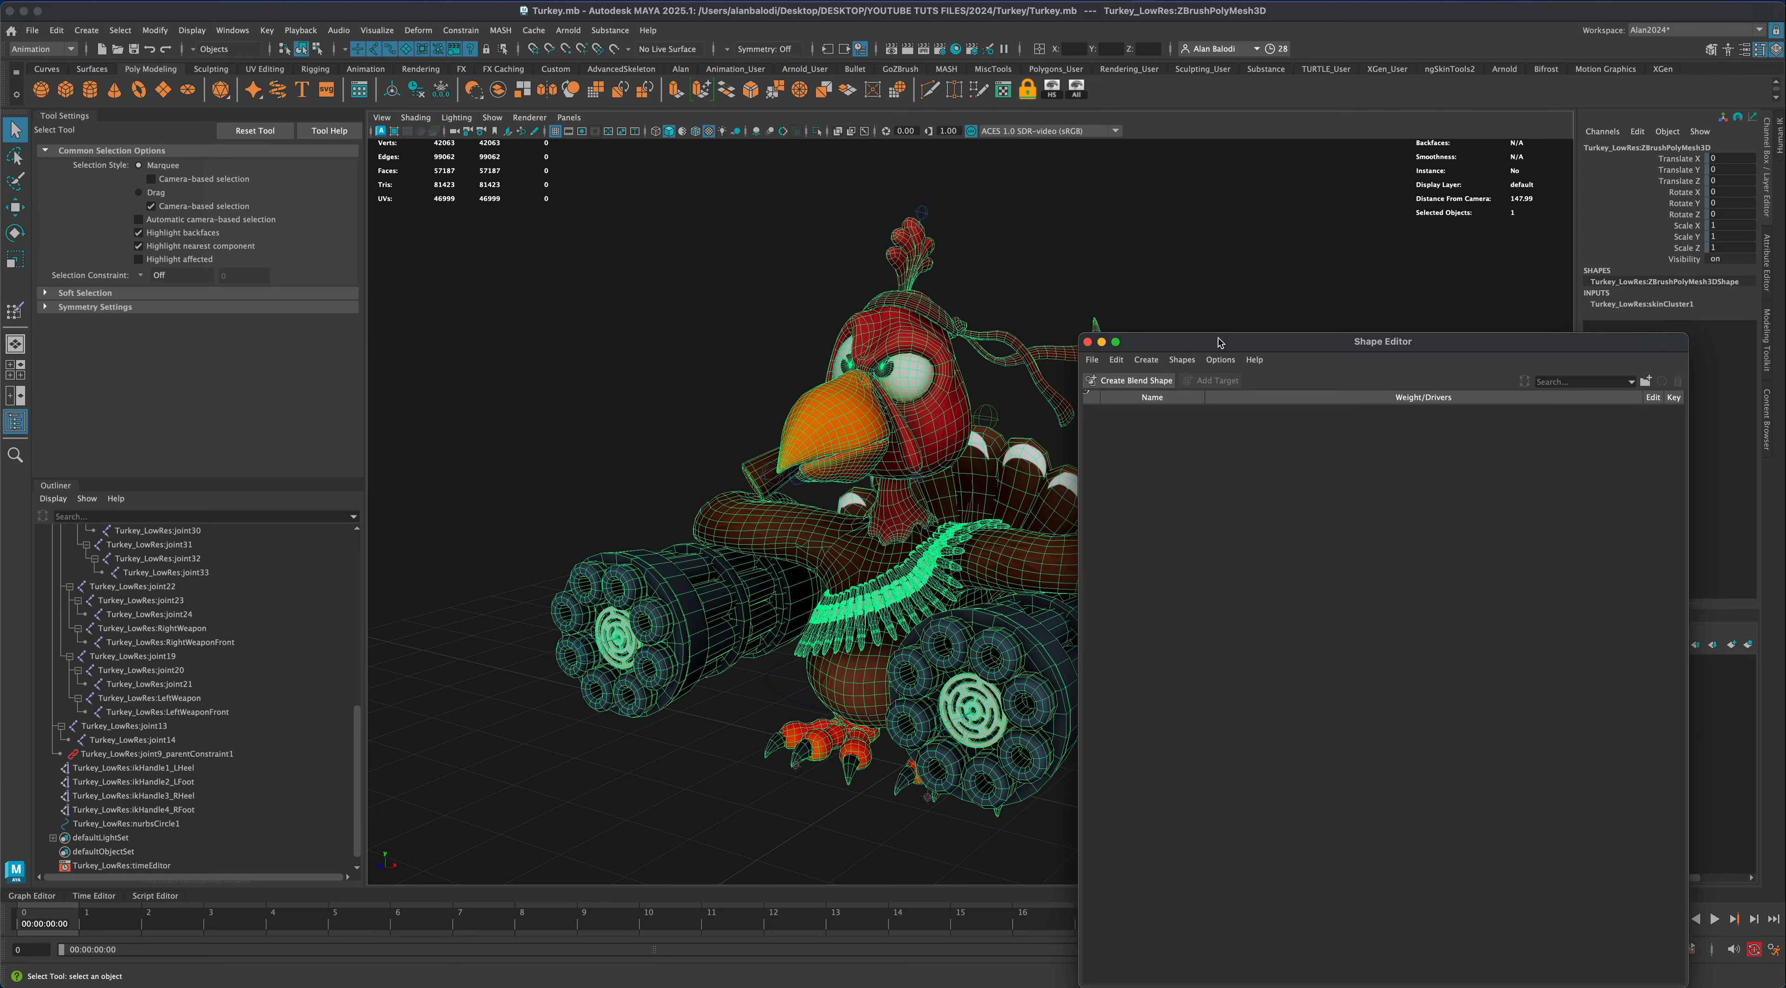
Move the Shape Editor aside, reselect the turkey mesh and create a blend shape for it
{"action": "left_click_drag", "start_coordinate": [1218, 337], "coordinate": [1193, 286]}
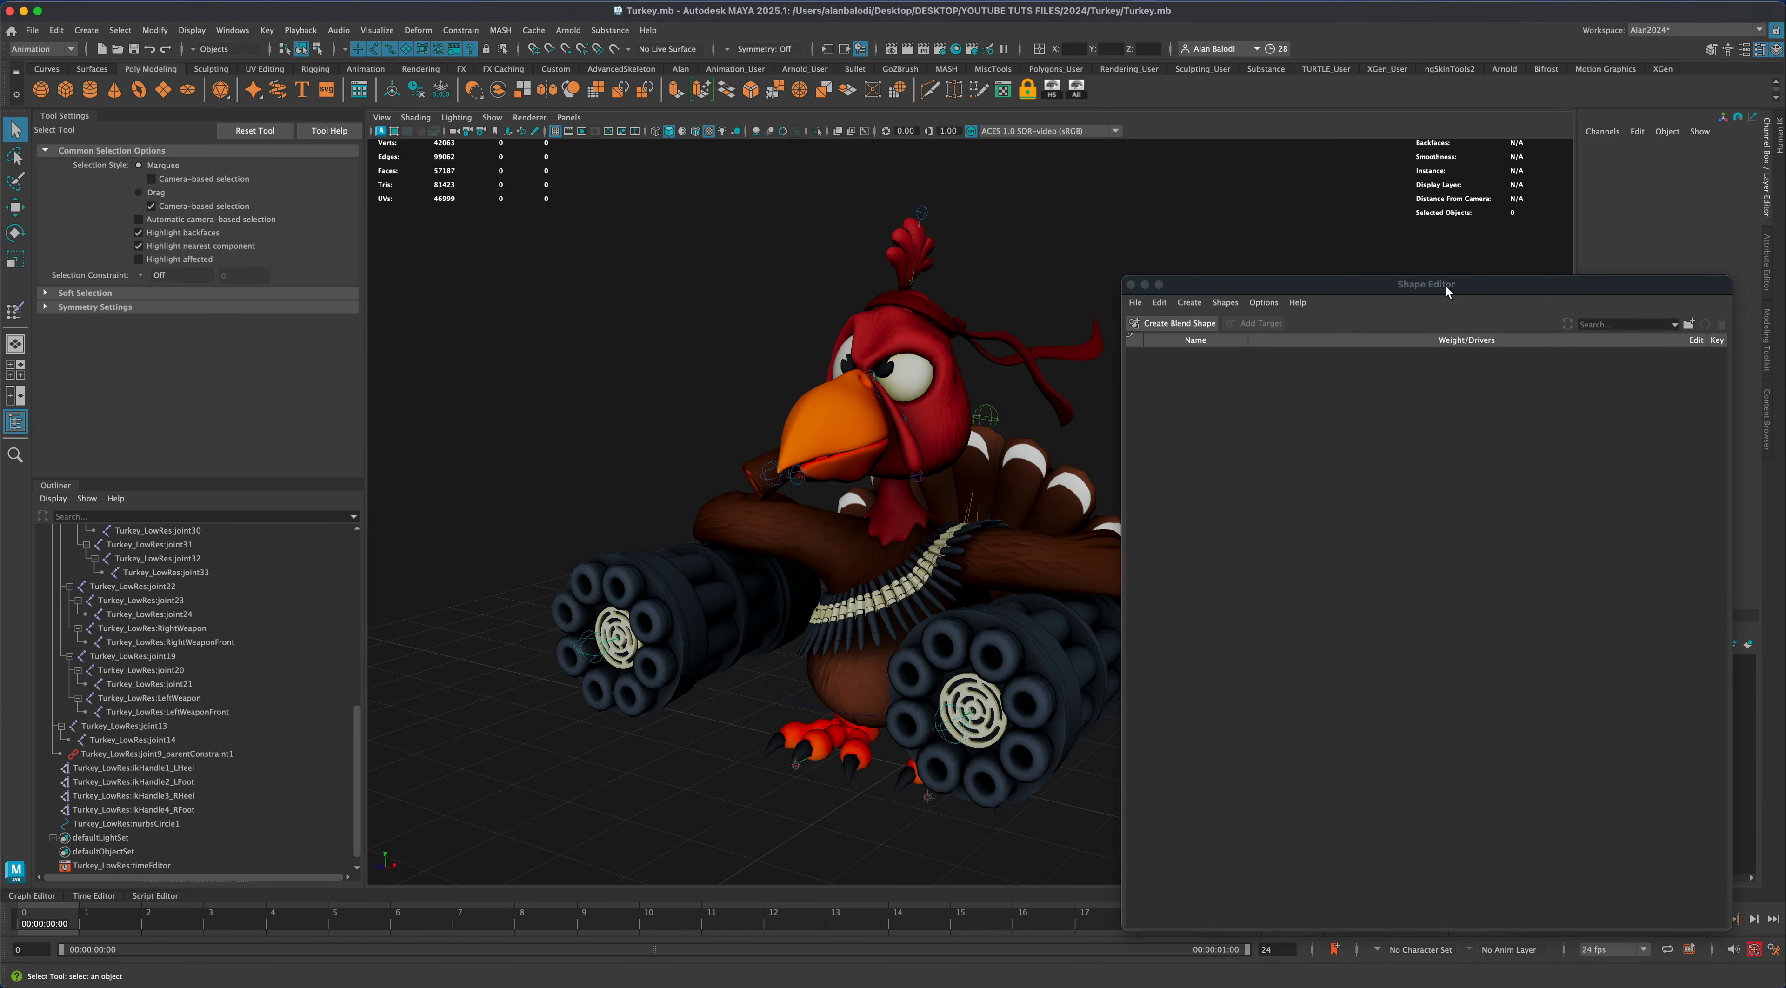
{"action": "left_click_drag", "start_coordinate": [1056, 386], "coordinate": [1059, 373]}
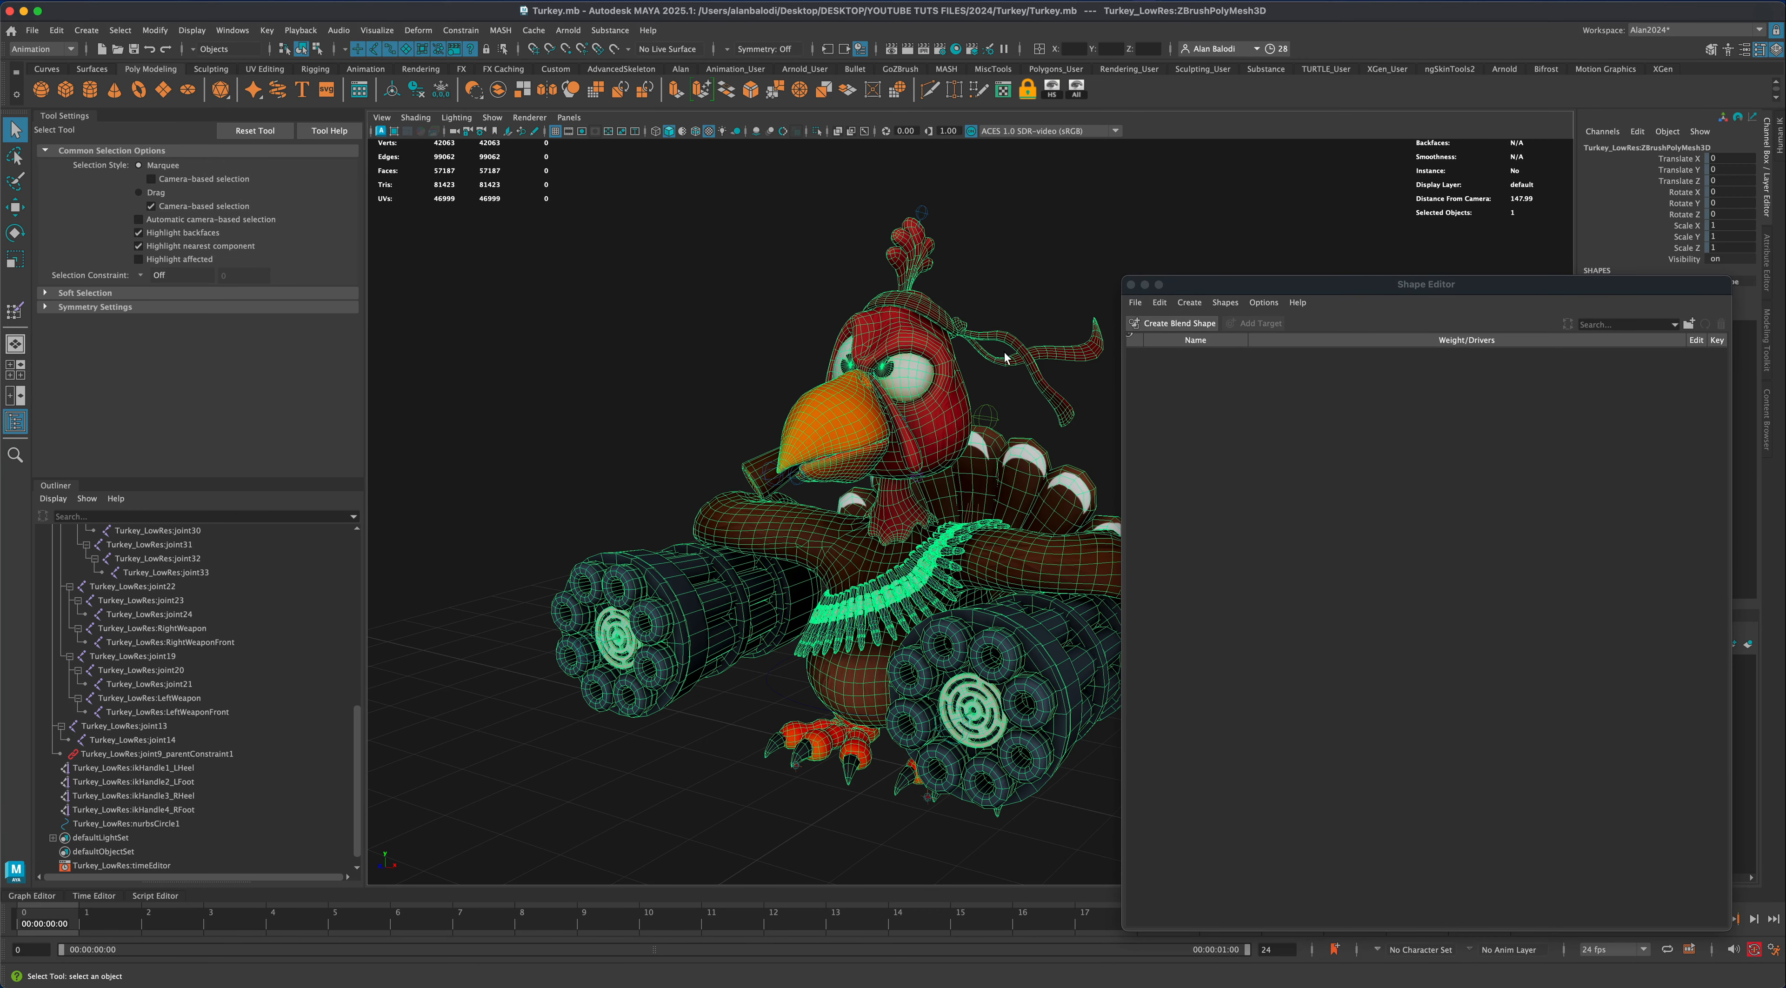
{"action": "left_click", "coordinate": [1179, 323]}
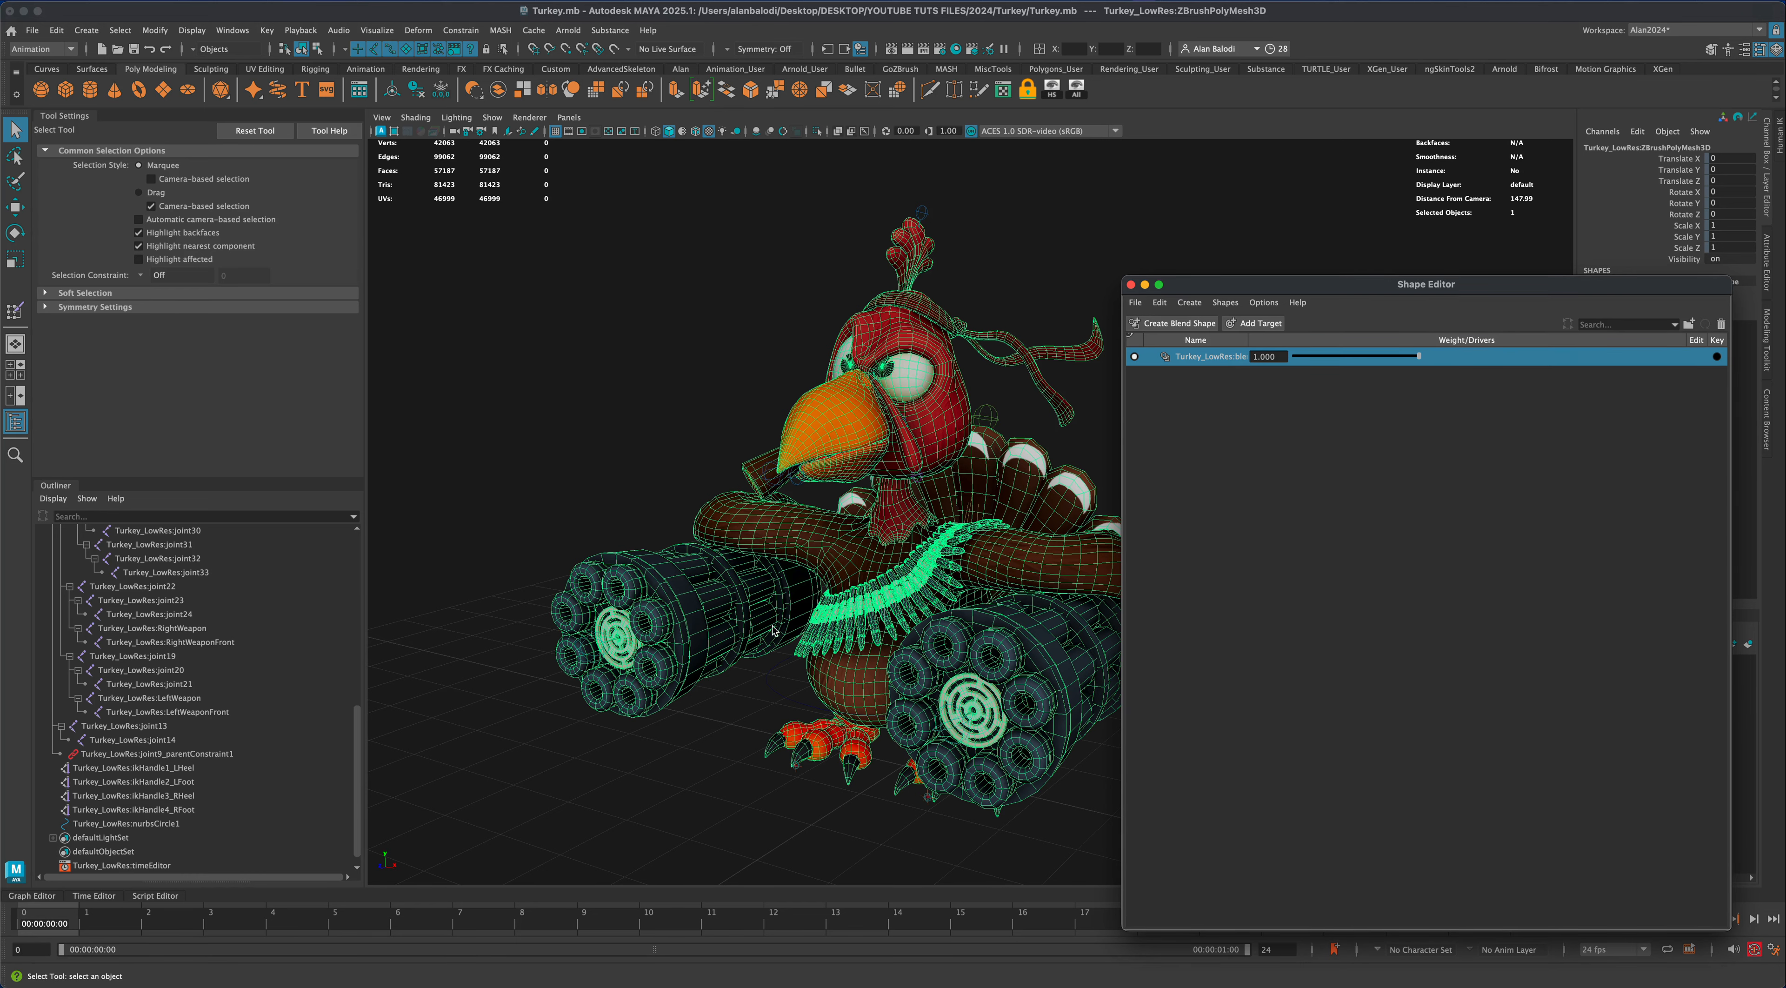
Add a target to the turkey's blend shape and rename it bandana
{"action": "left_click_drag", "start_coordinate": [739, 693], "coordinate": [624, 770], "text": "alt"}
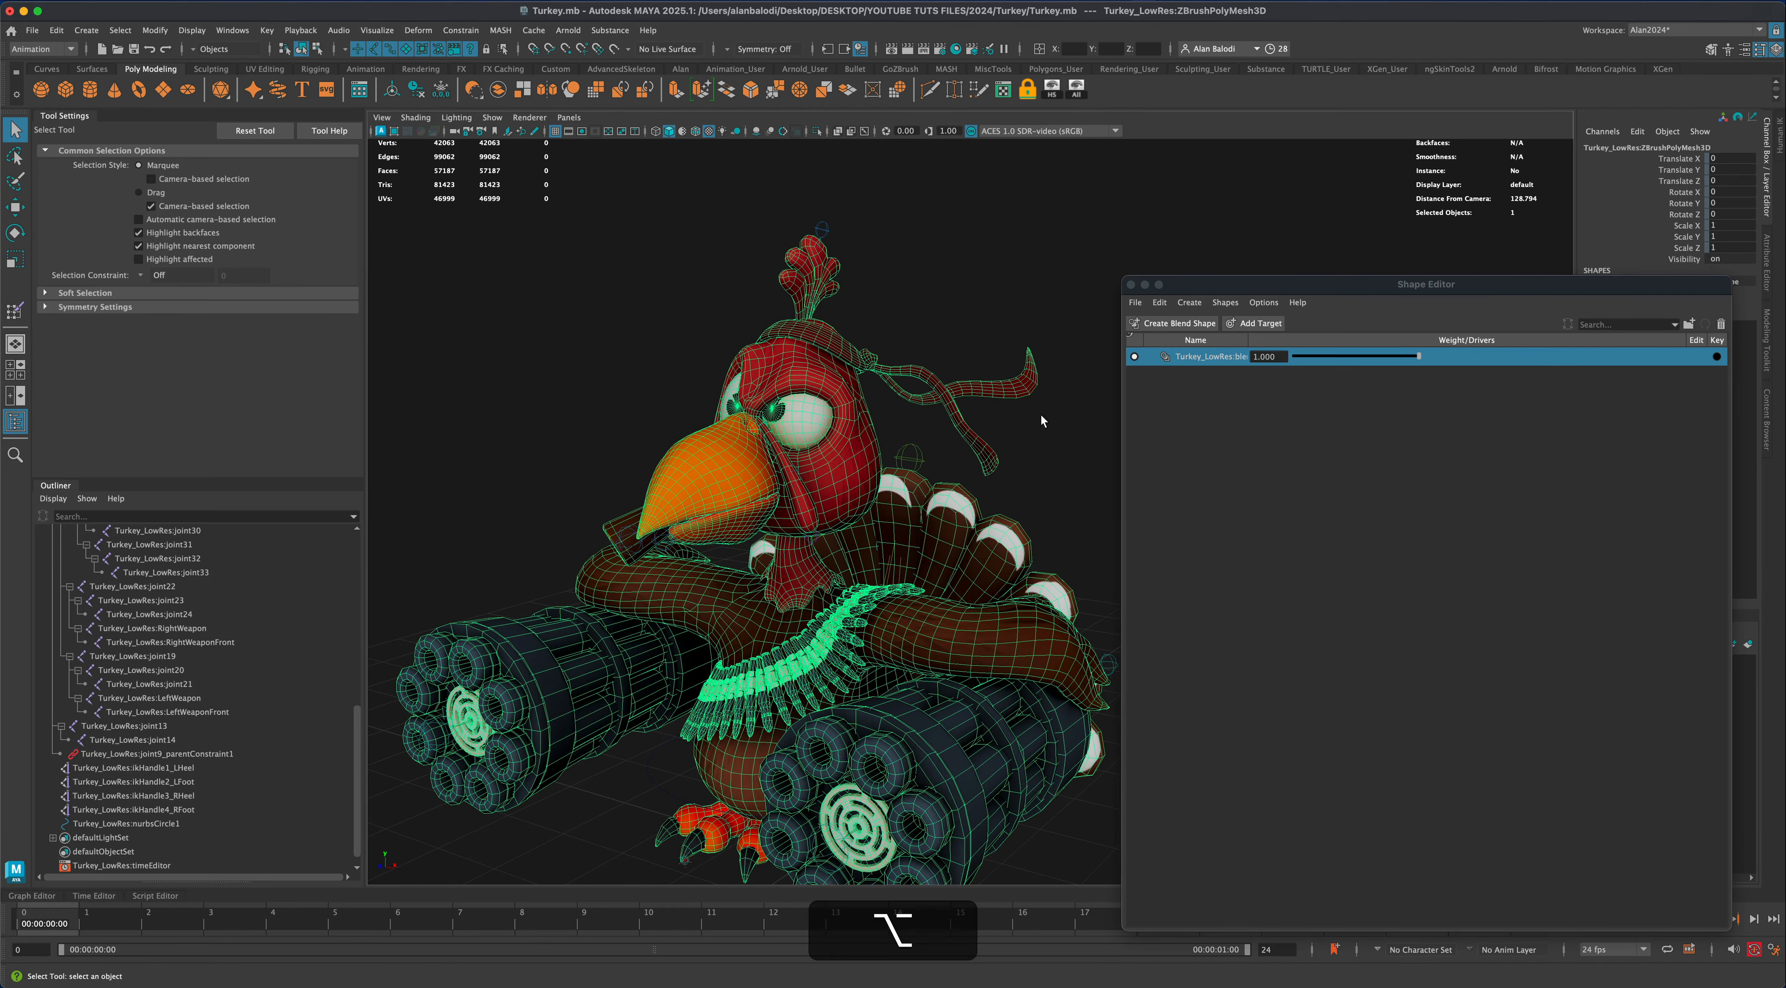
{"action": "left_click_drag", "start_coordinate": [1041, 415], "coordinate": [982, 501], "text": "alt"}
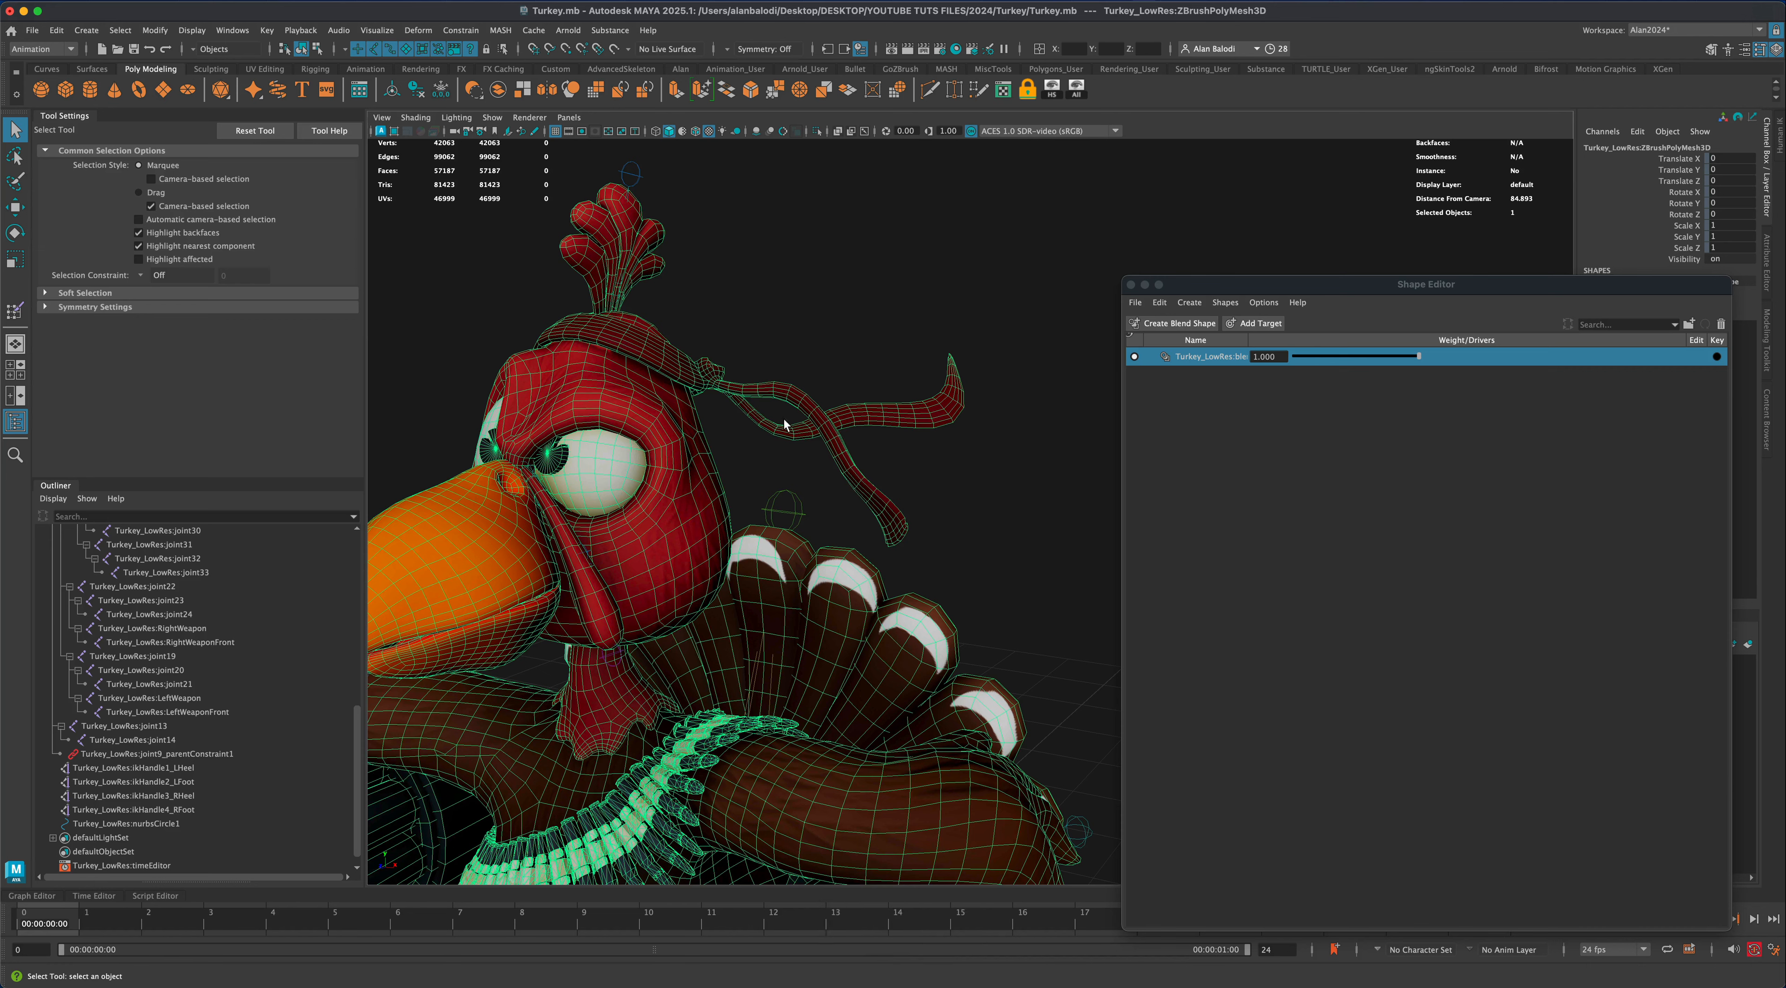
{"action": "left_click_drag", "start_coordinate": [968, 463], "coordinate": [970, 431], "text": "alt"}
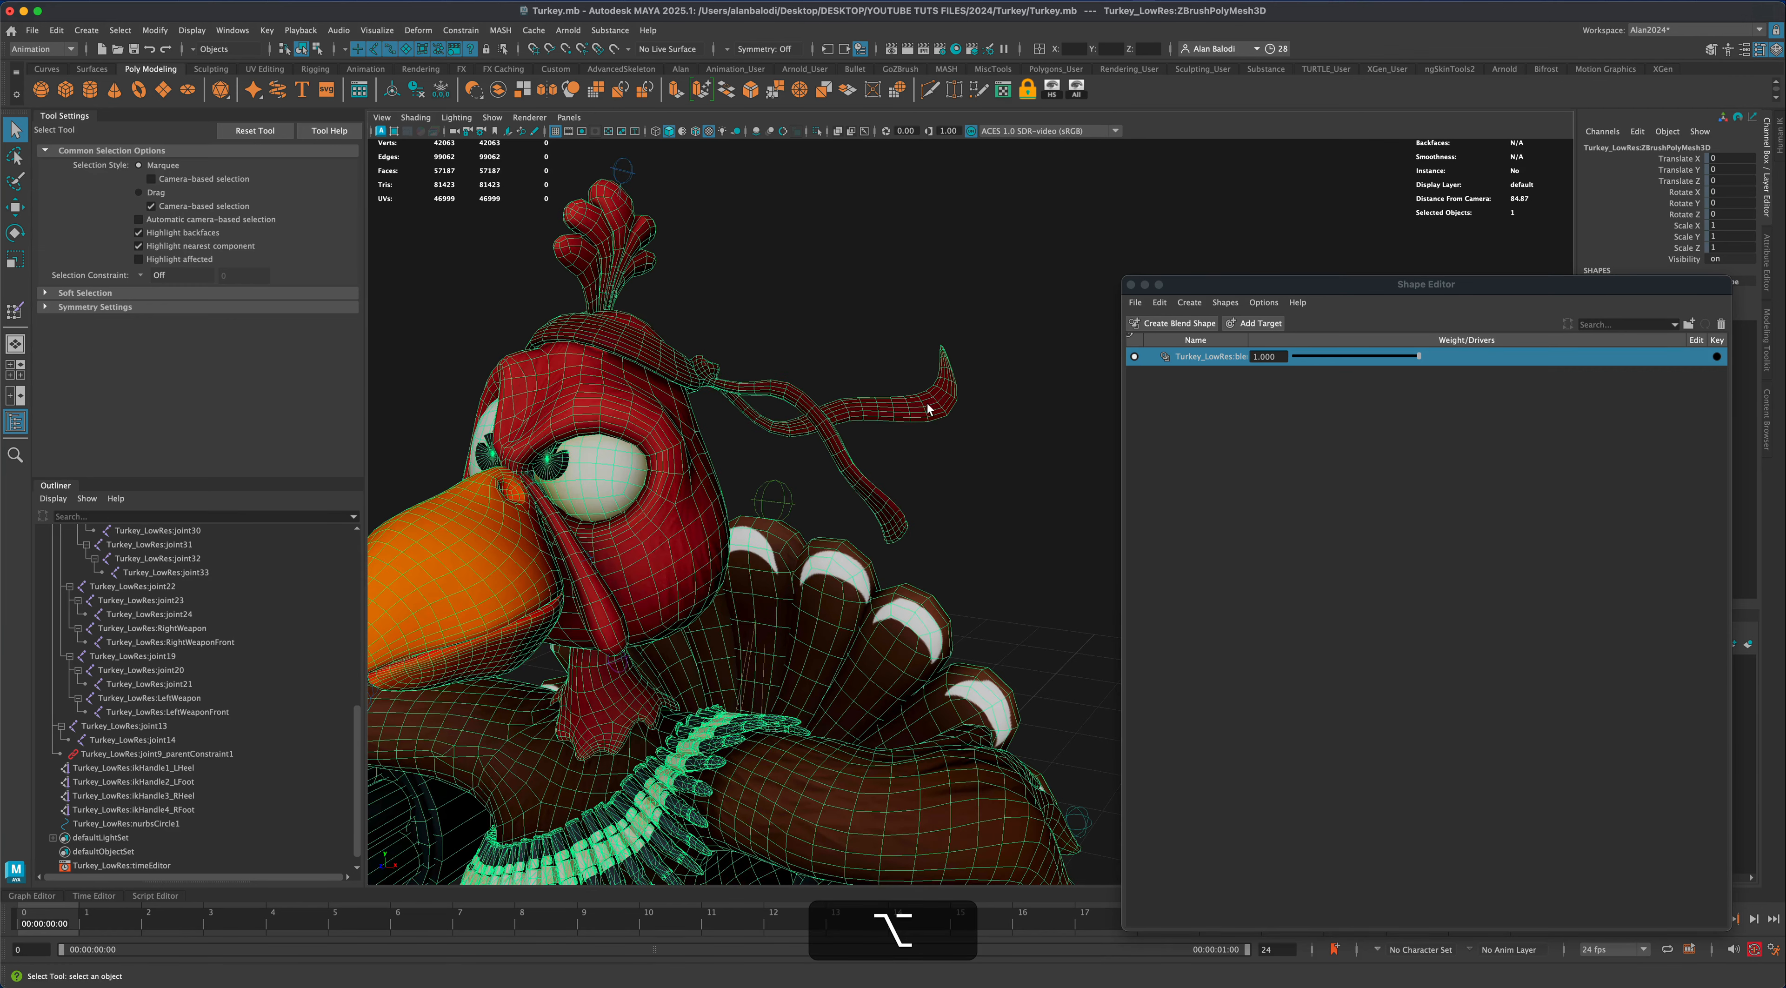
{"action": "left_click", "coordinate": [1259, 324]}
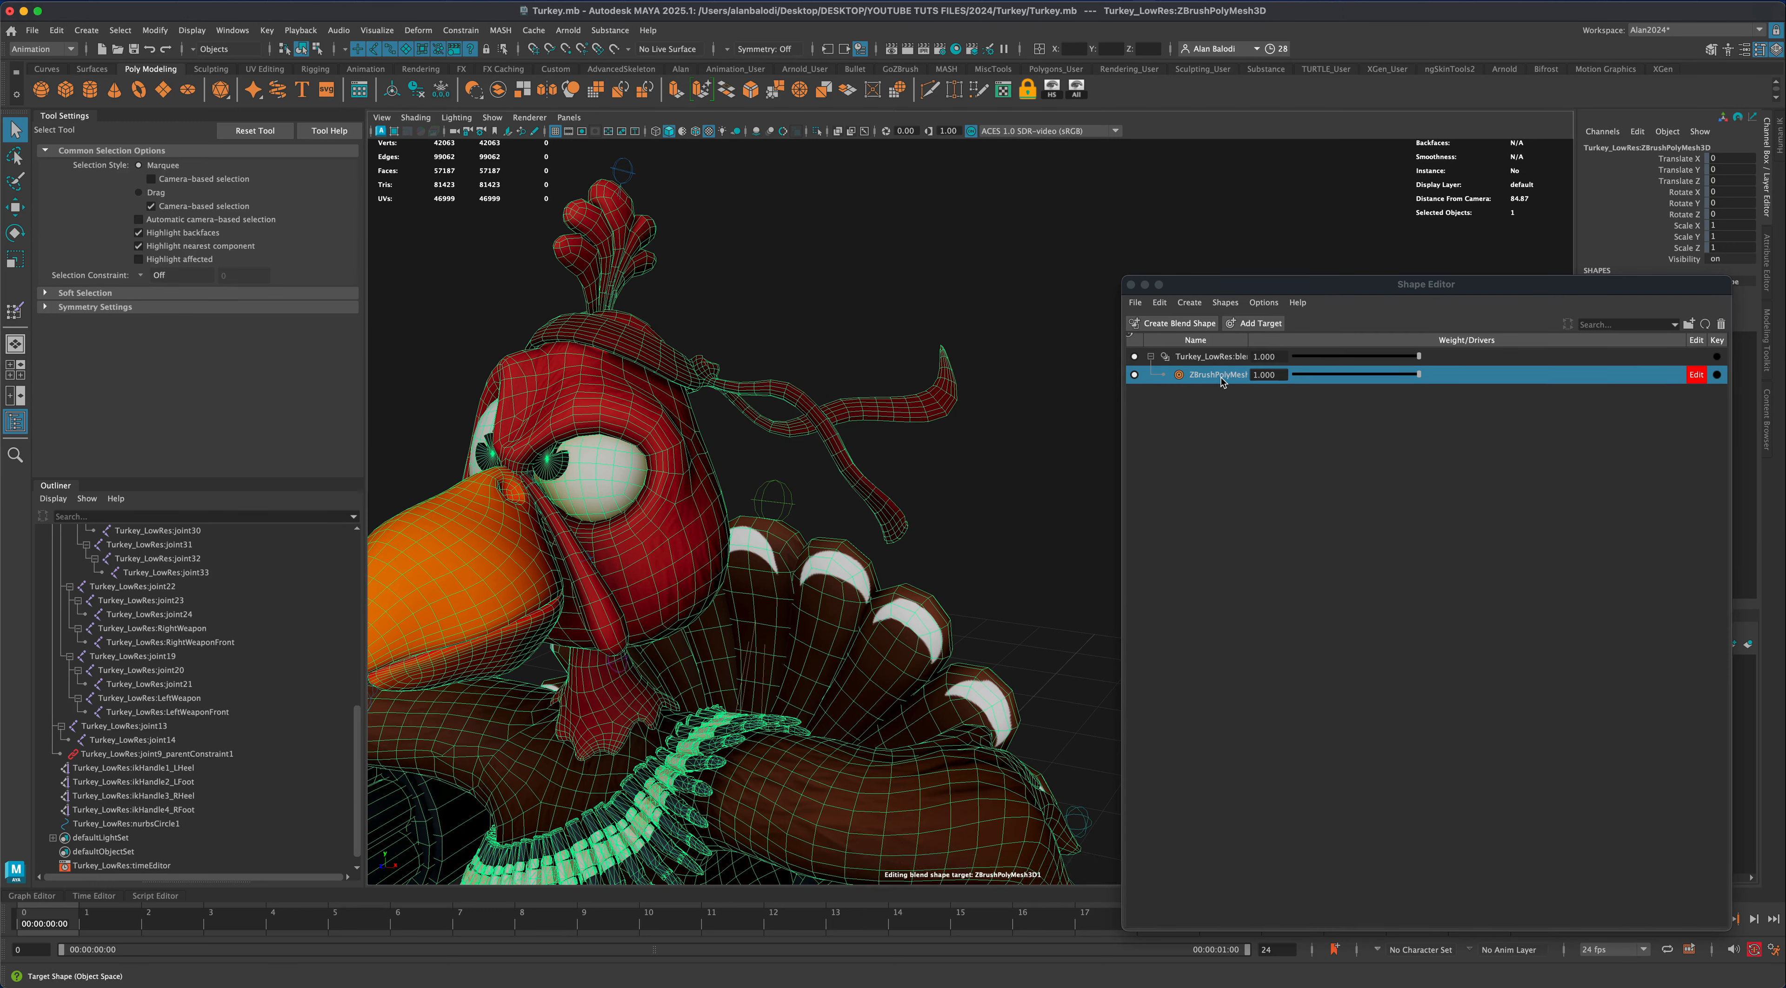
{"action": "right_click", "coordinate": [1221, 381]}
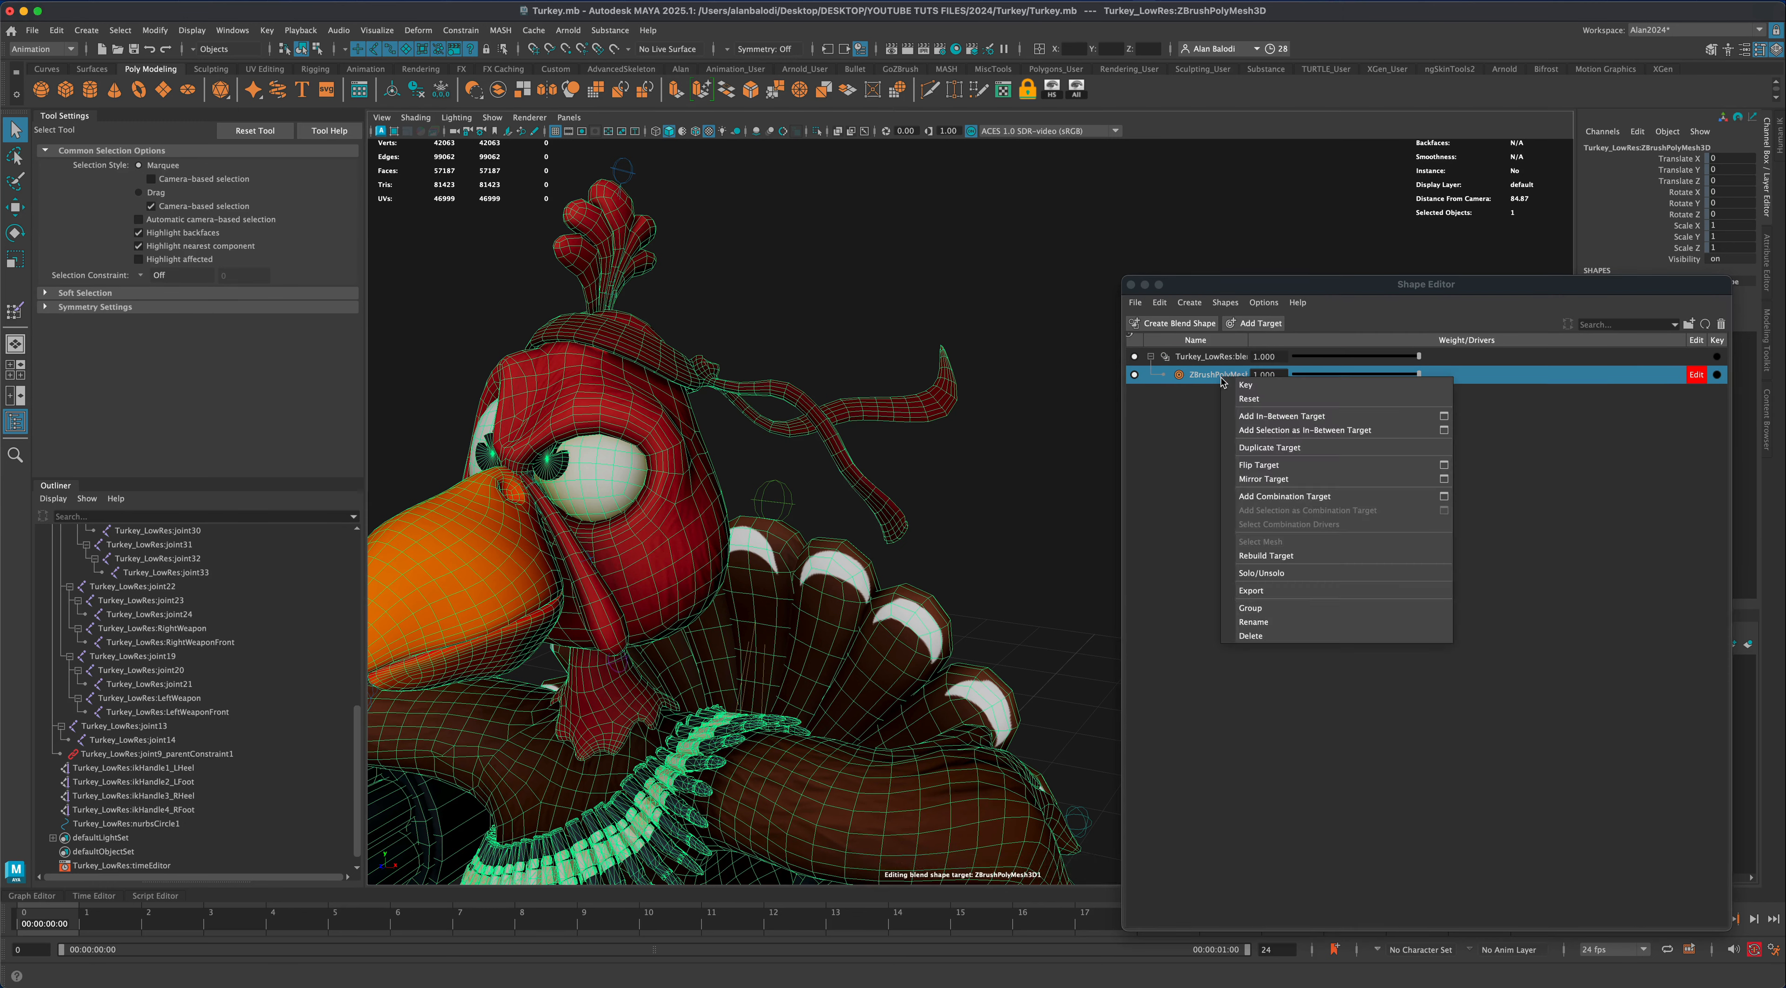
{"action": "left_click", "coordinate": [1254, 622]}
{"action": "key", "text": "BackSpace"}
{"action": "type", "text": "bandana"}
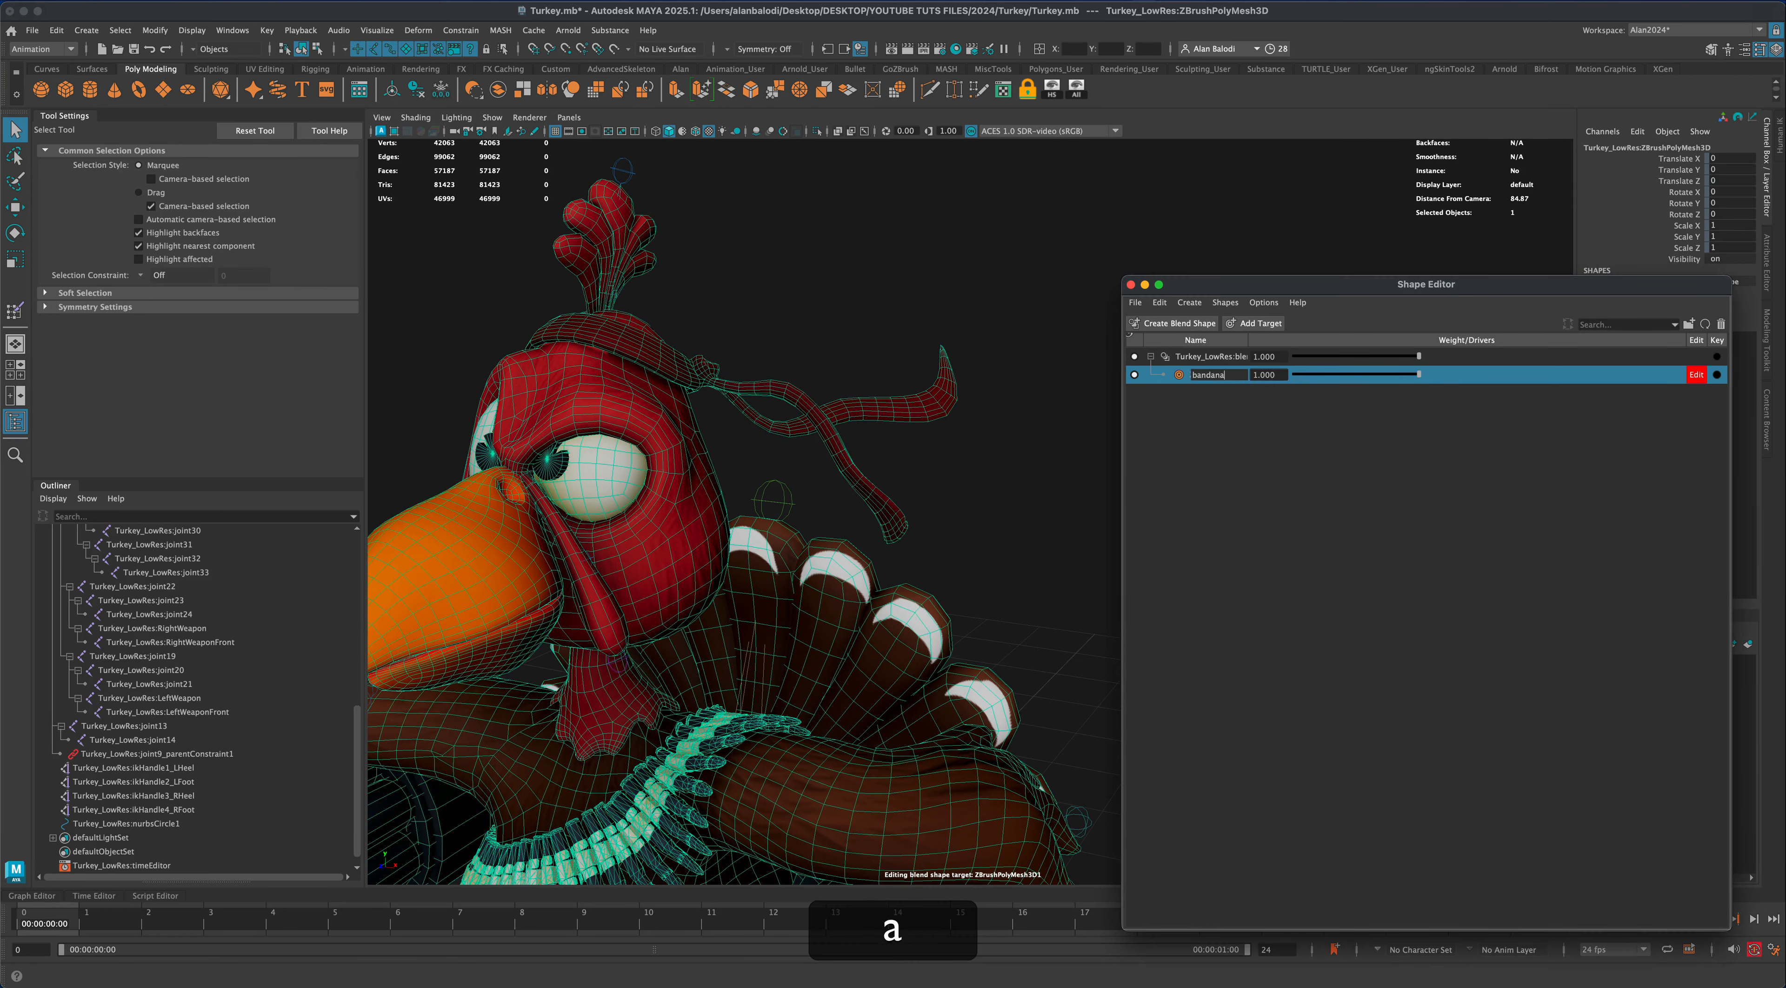
{"action": "key", "text": "Return"}
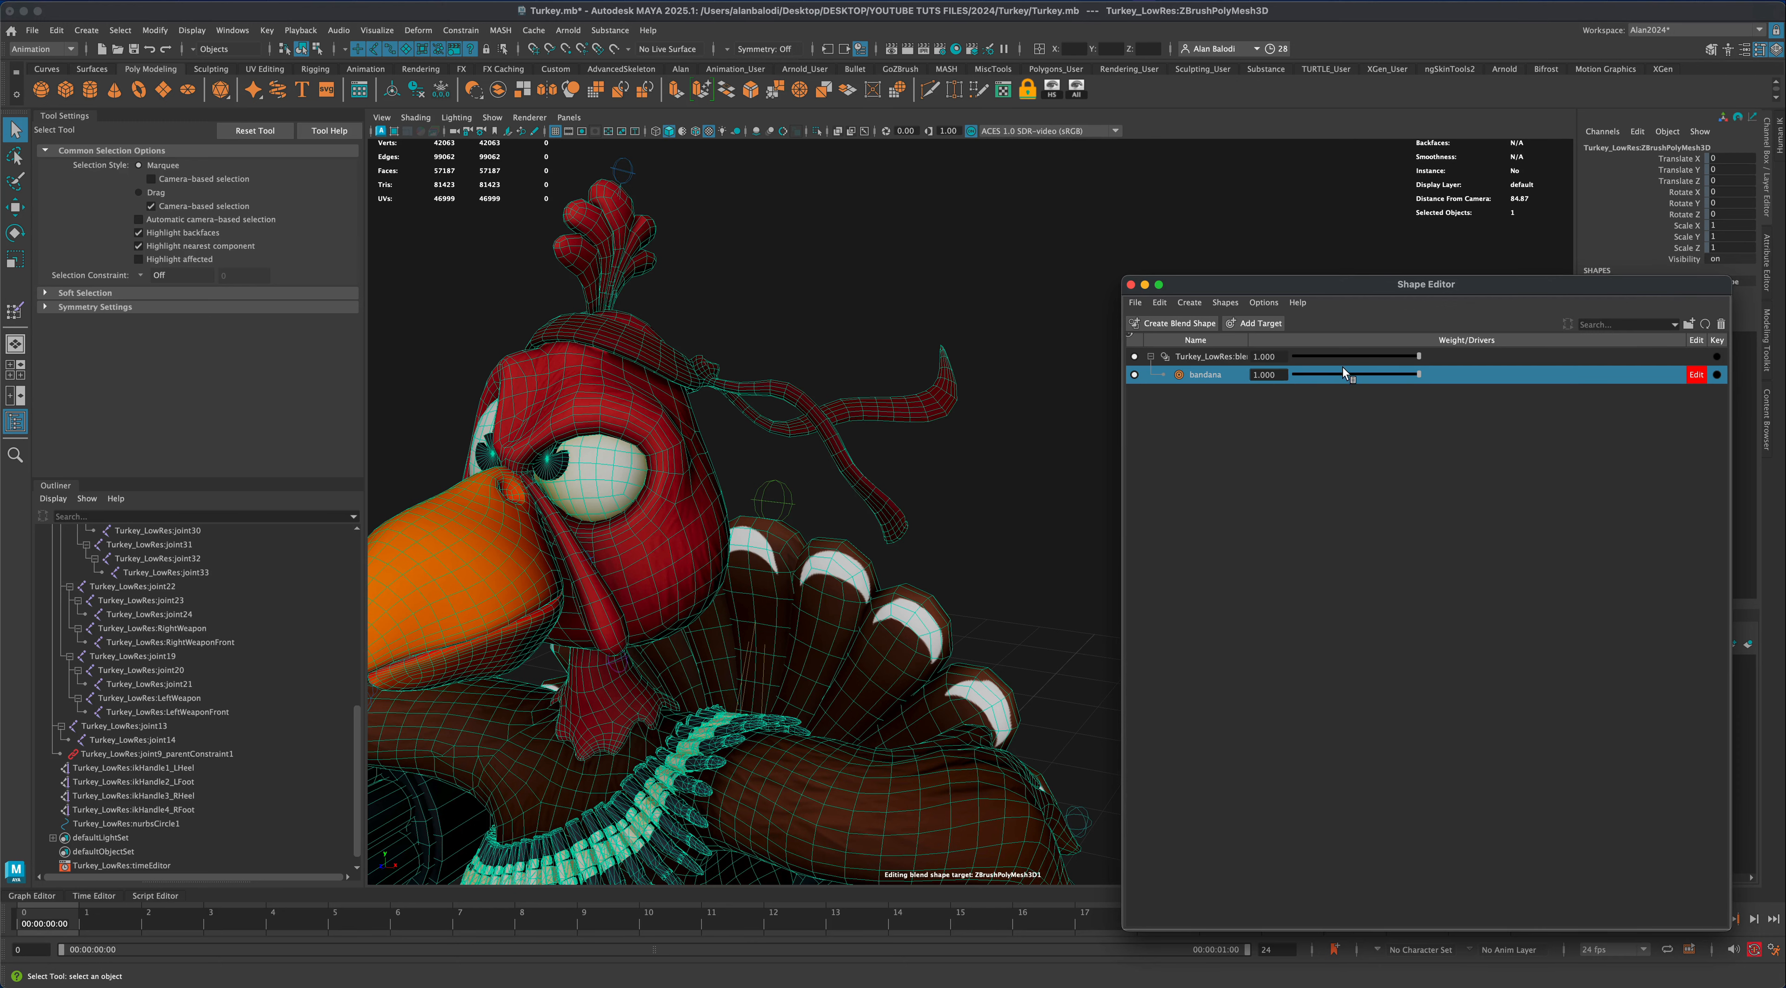
Sculpt the bandana target with the Grab tool at brush size 12.060, arching the upper tail upward and bending the lower tail outward
{"action": "left_click_drag", "start_coordinate": [1016, 451], "coordinate": [1000, 452], "text": "alt"}
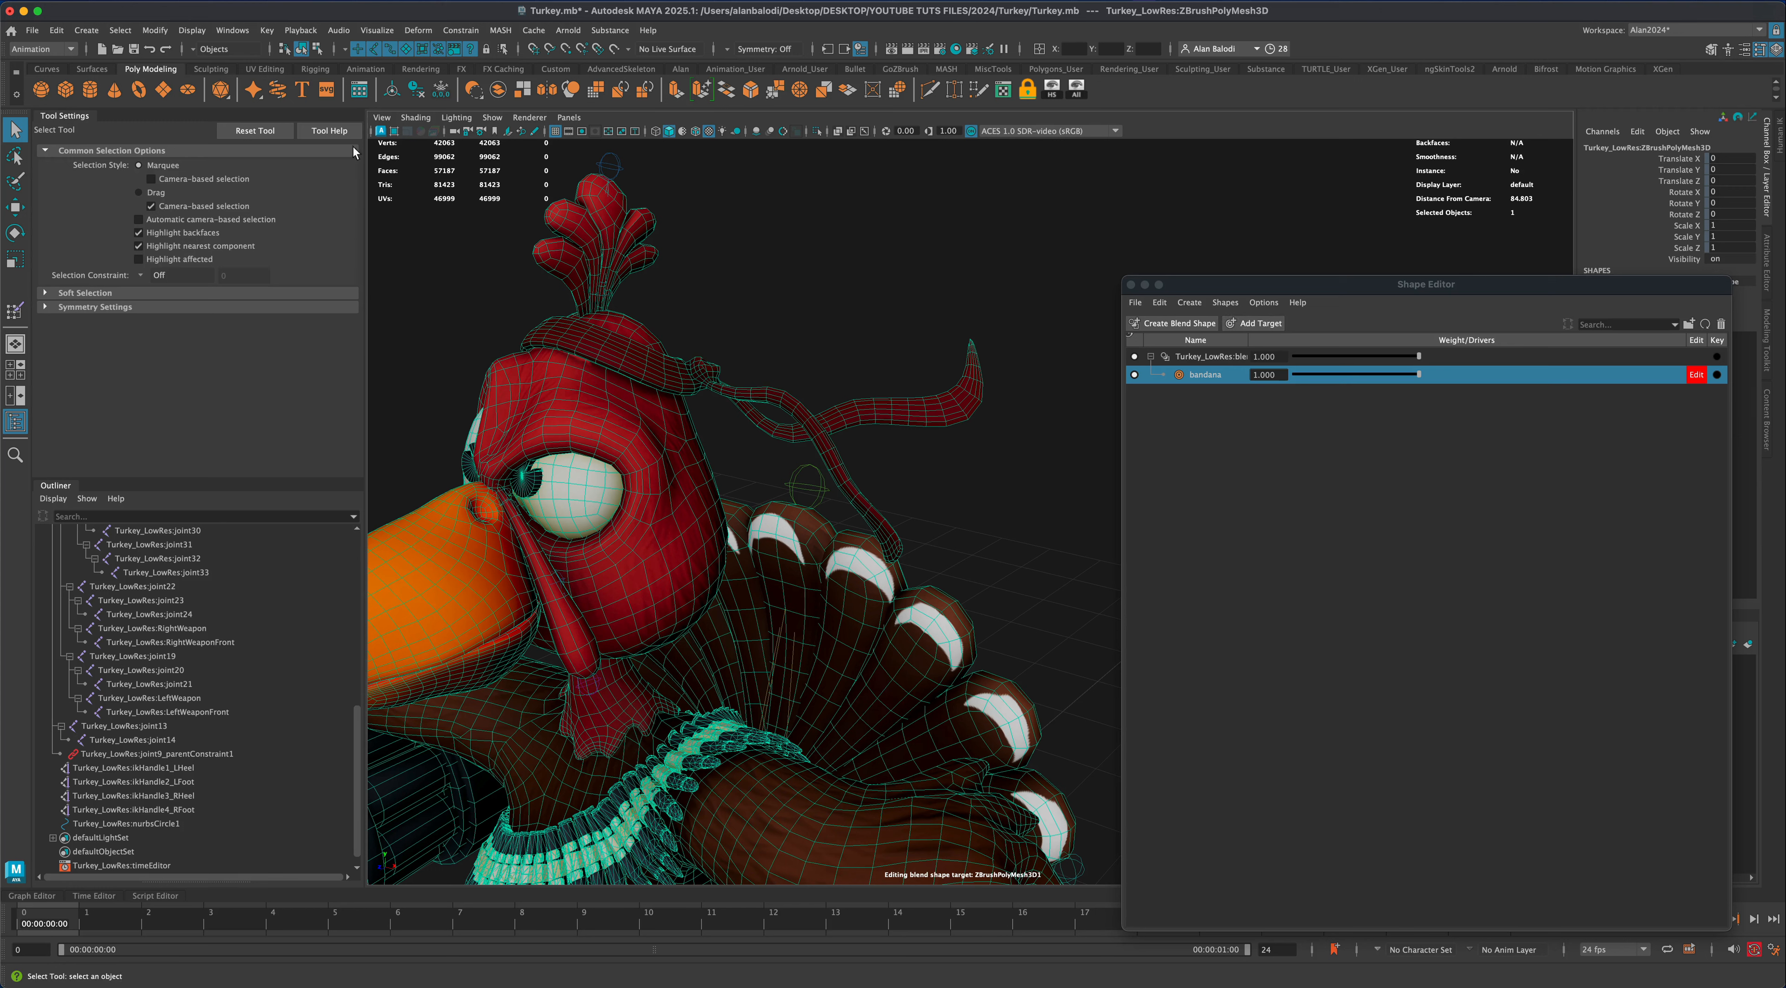
{"action": "left_click", "coordinate": [218, 68]}
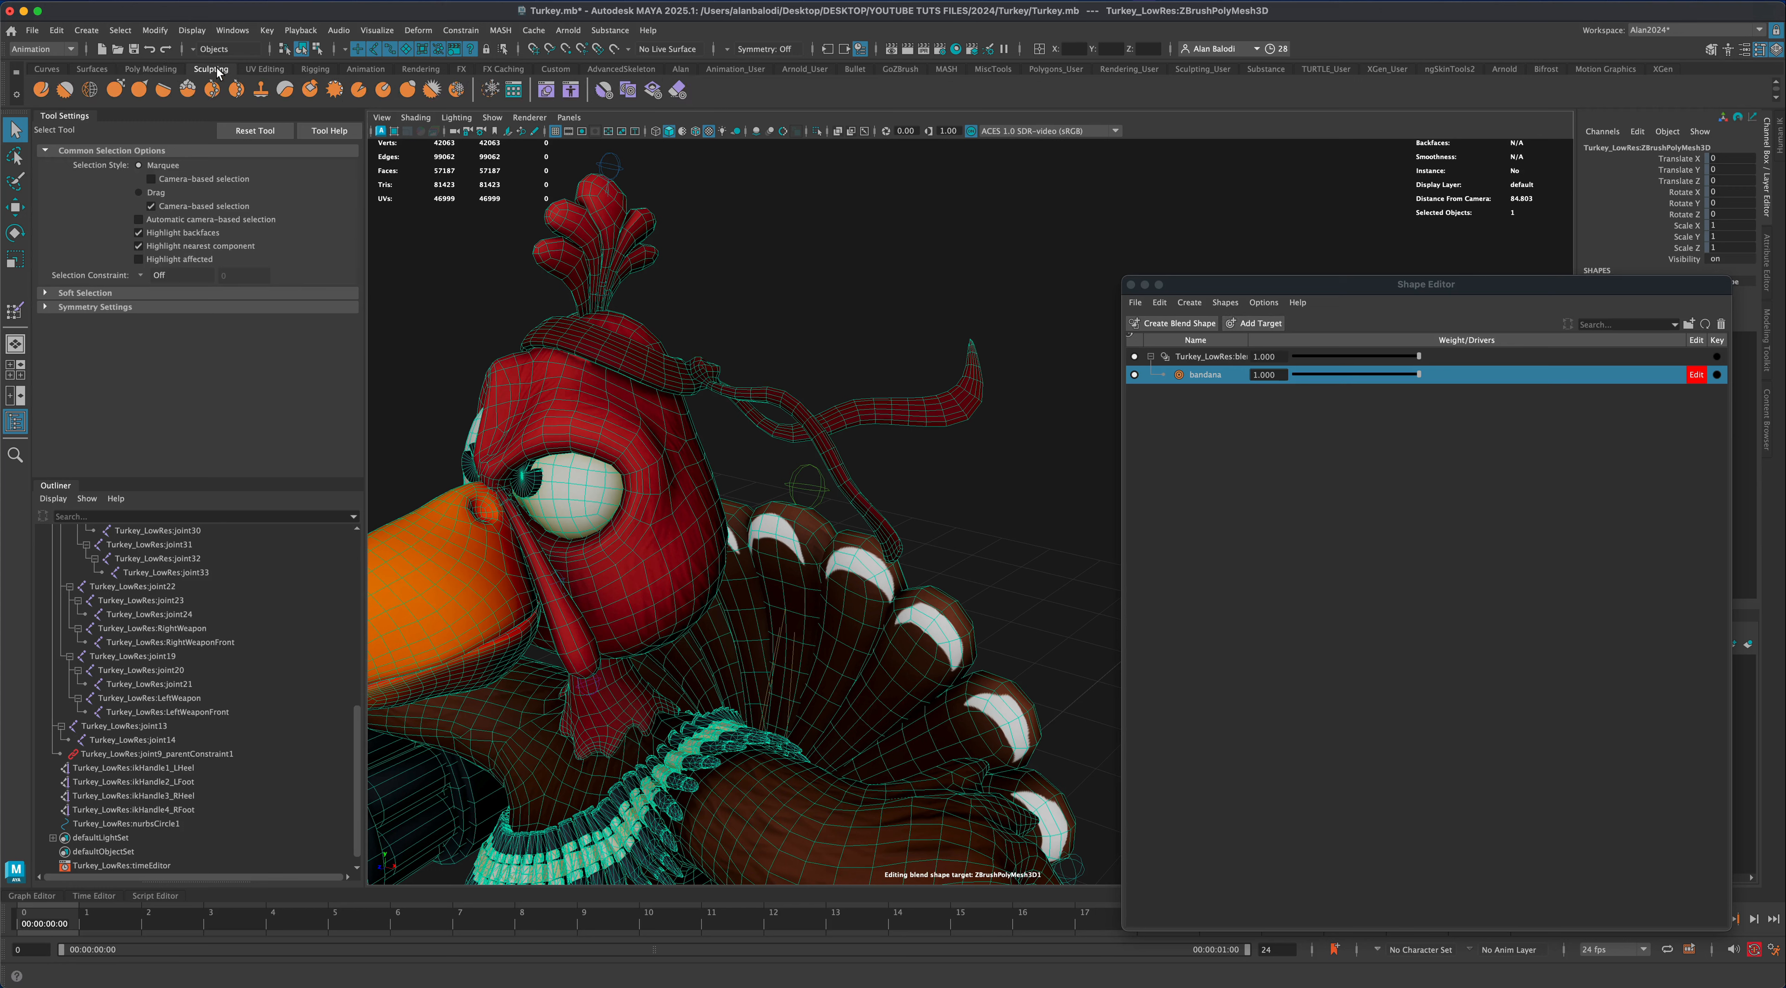
{"action": "left_click", "coordinate": [115, 91]}
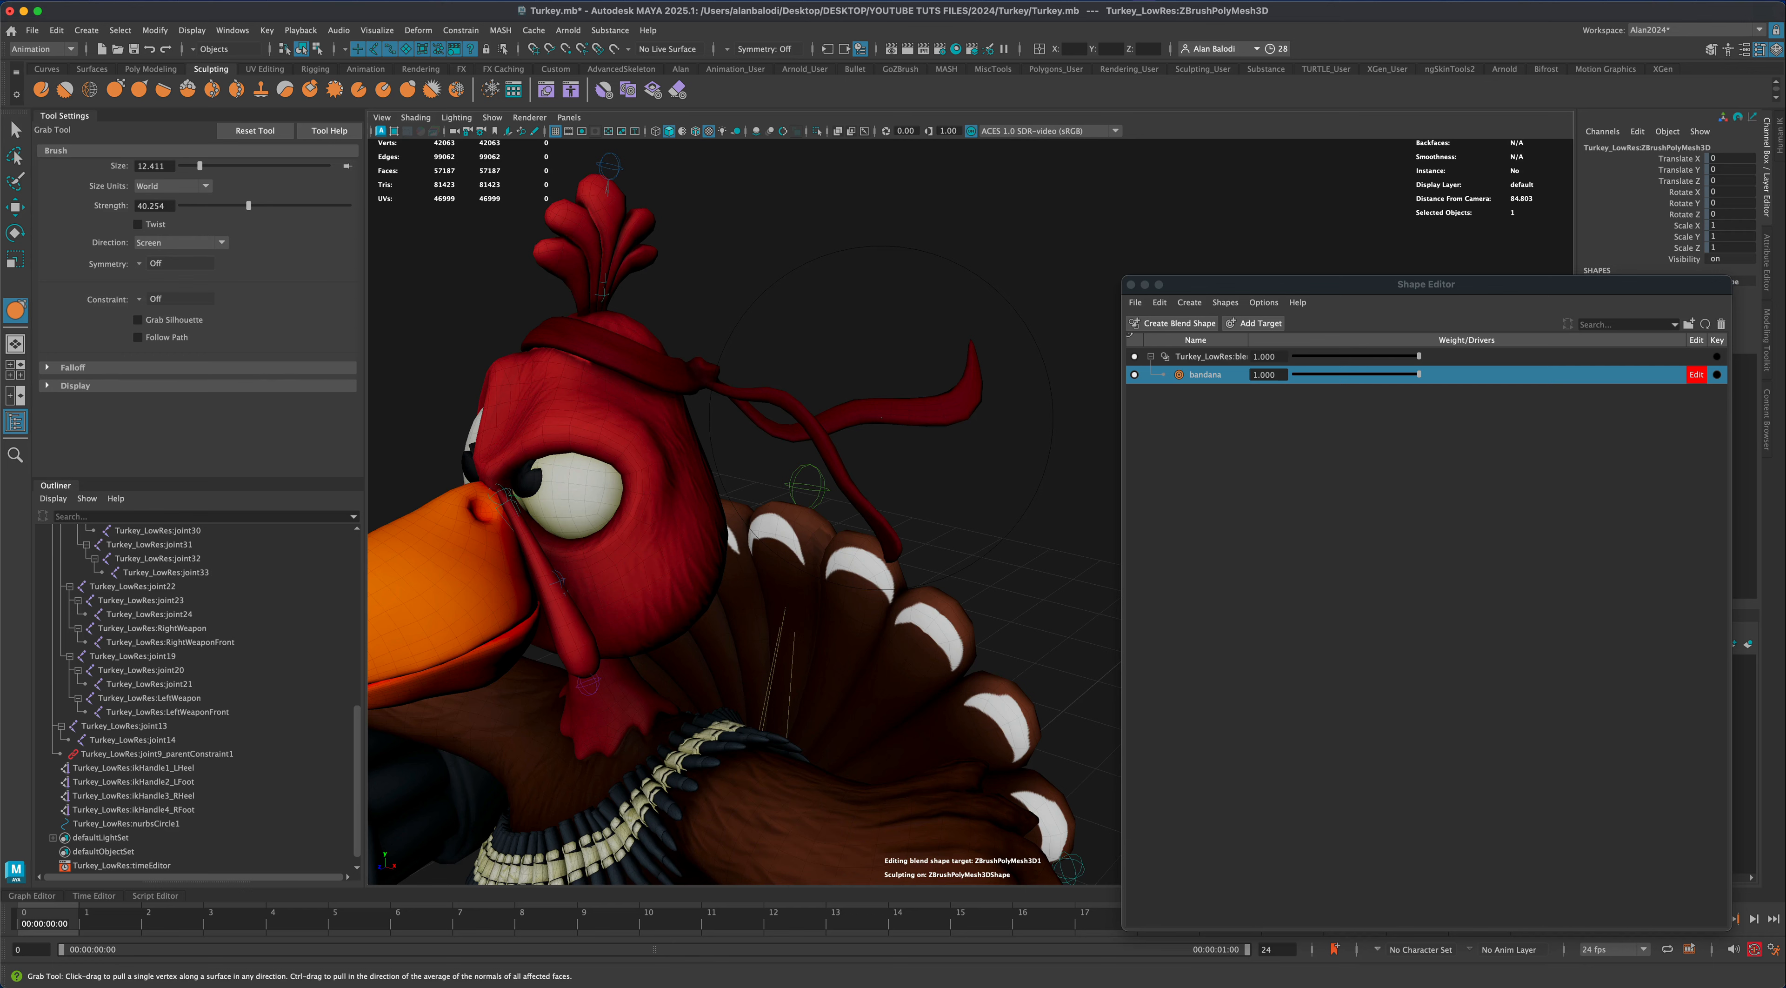
{"action": "key", "text": "b"}
{"action": "left_click_drag", "start_coordinate": [881, 418], "coordinate": [897, 418]}
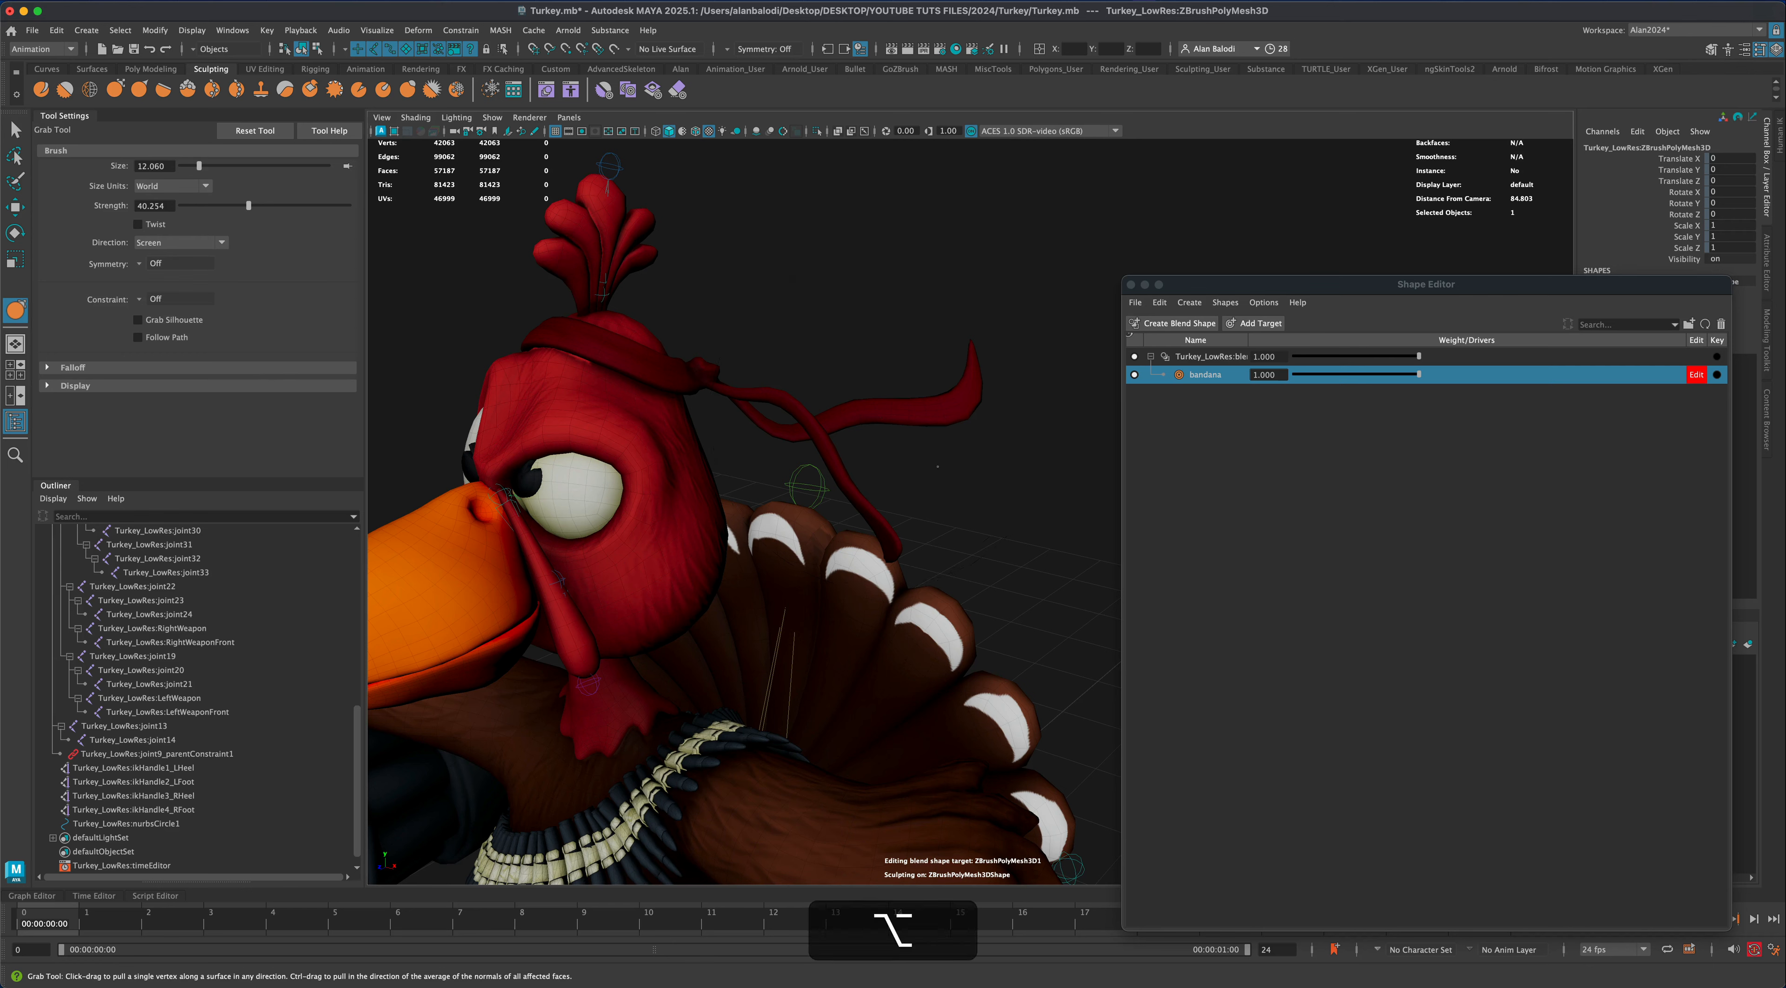
{"action": "mouse_move", "coordinate": [882, 417]}
{"action": "left_mouse_down", "text": "alt"}
{"action": "mouse_move", "coordinate": [818, 475]}
{"action": "mouse_move", "coordinate": [864, 437]}
{"action": "mouse_move", "coordinate": [866, 388]}
{"action": "left_mouse_up", "text": "alt"}
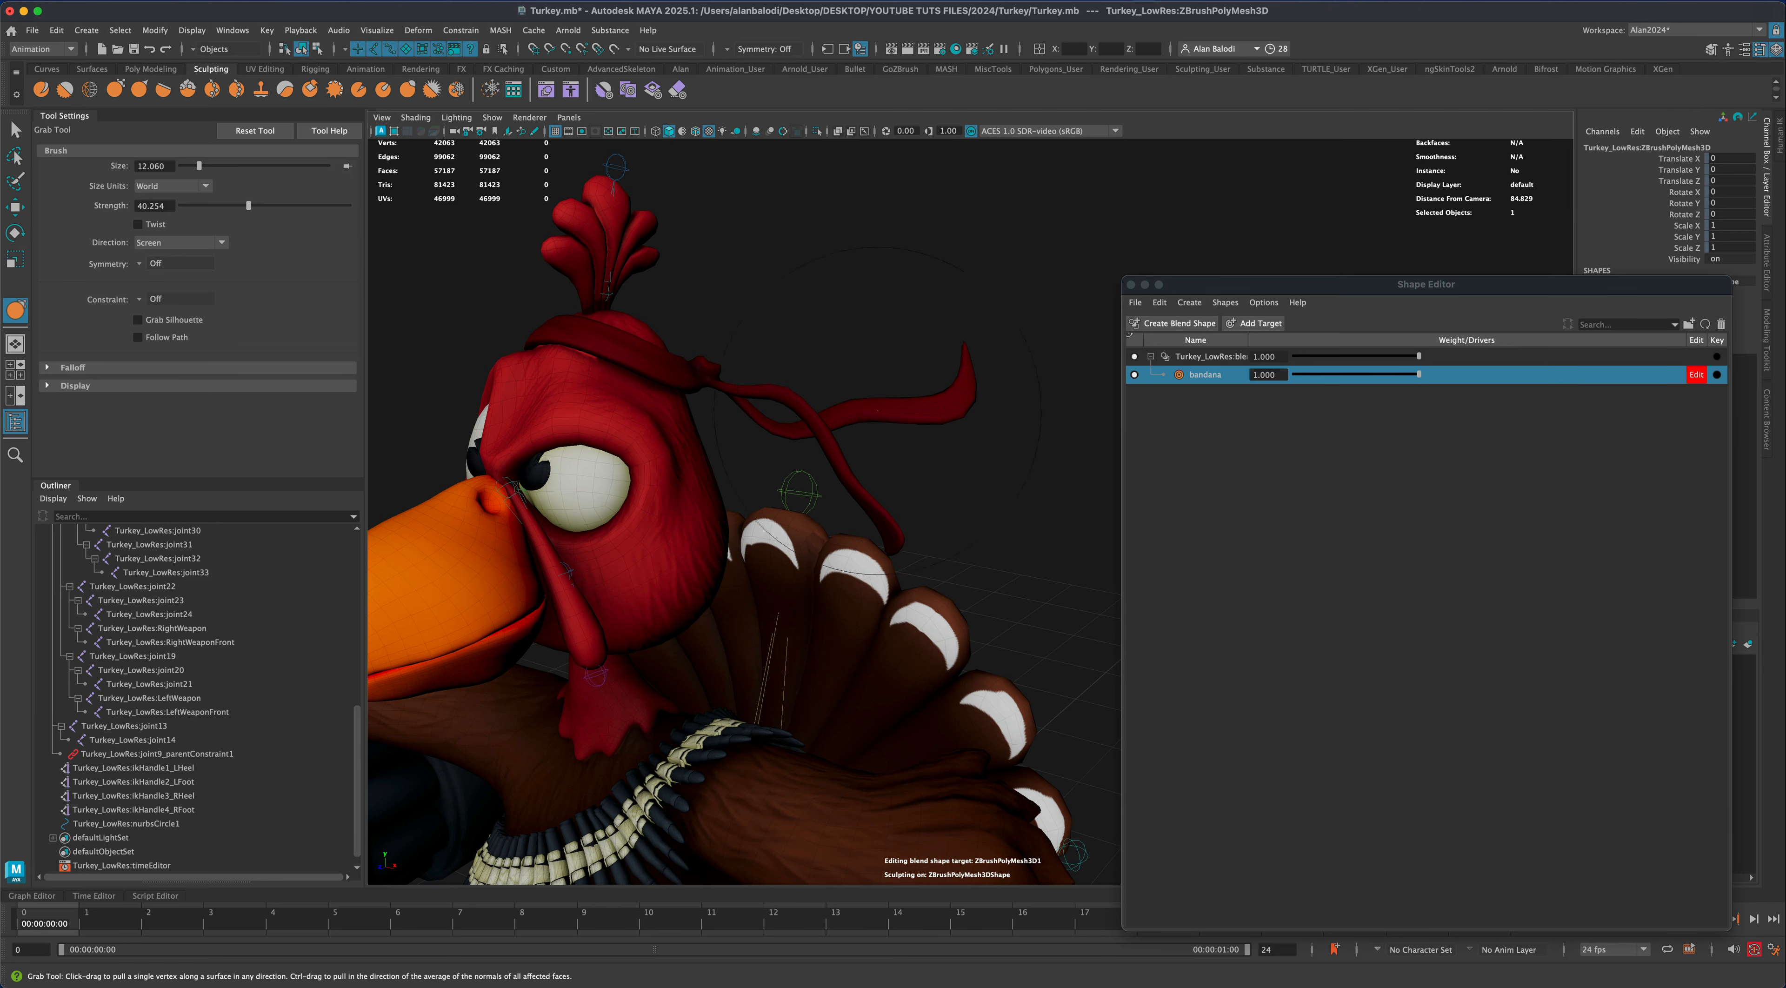
{"action": "left_click_drag", "start_coordinate": [881, 423], "coordinate": [852, 148]}
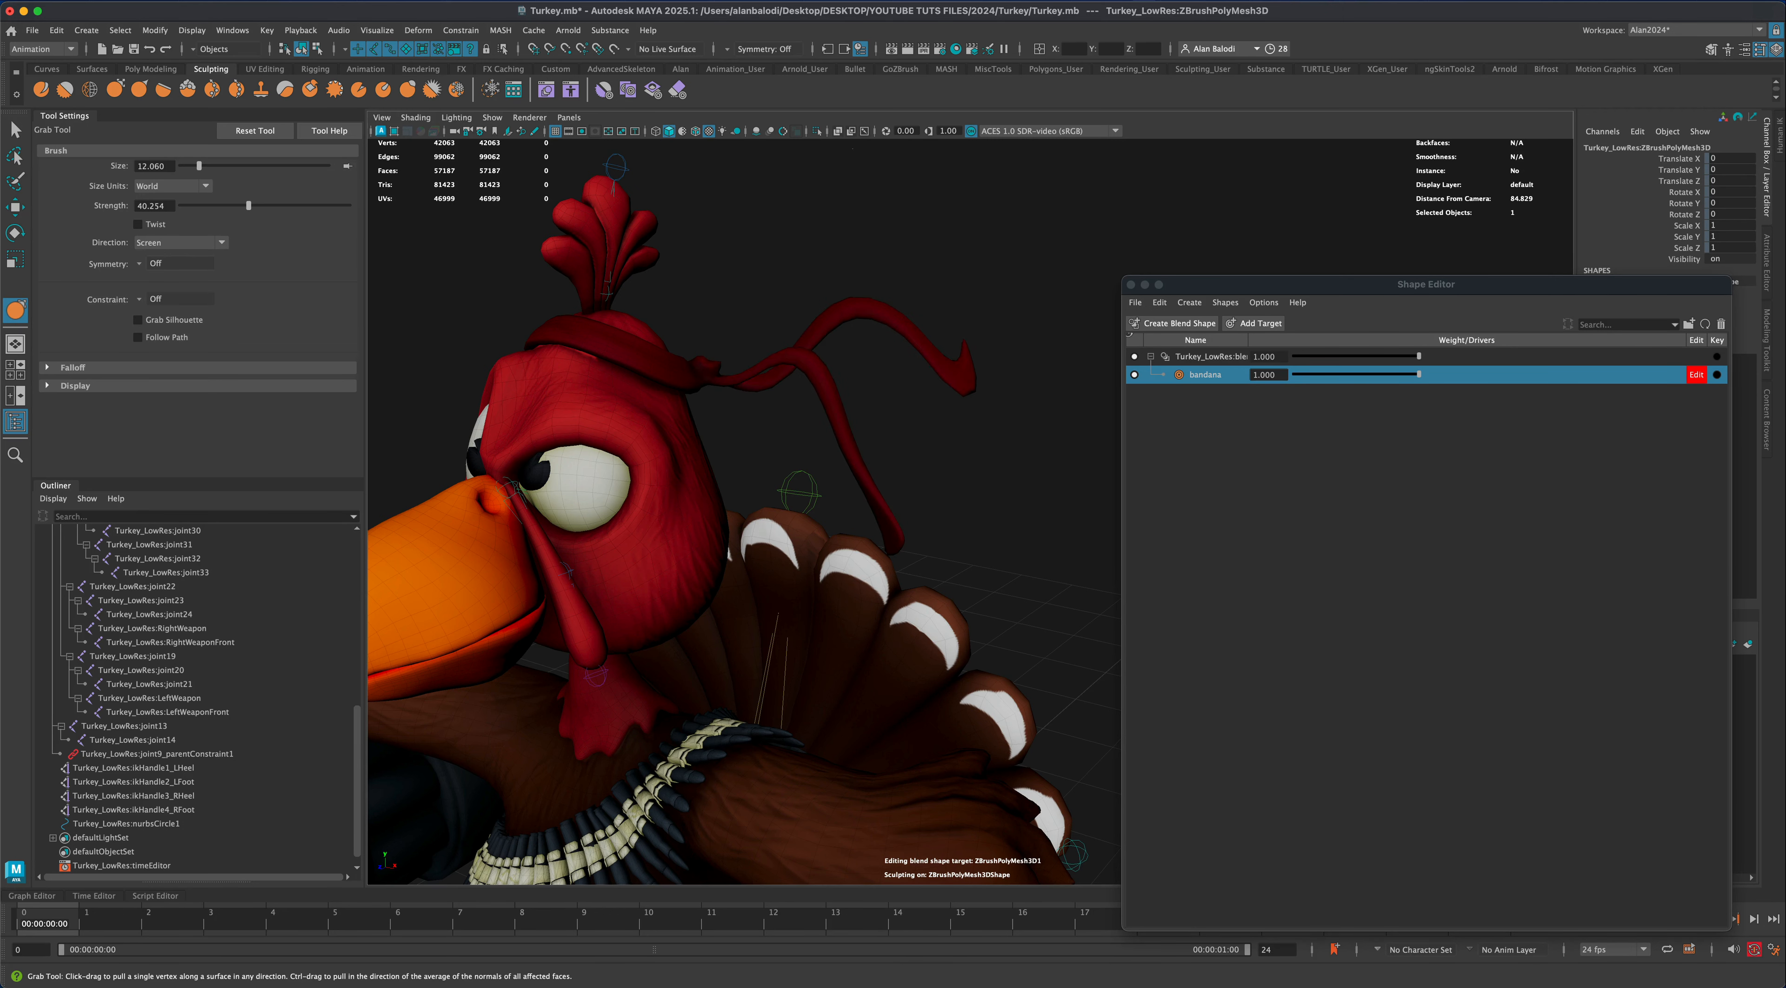
{"action": "mouse_move", "coordinate": [841, 426]}
{"action": "left_mouse_down"}
{"action": "mouse_move", "coordinate": [950, 388]}
{"action": "mouse_move", "coordinate": [1002, 394]}
{"action": "left_mouse_up"}
{"action": "left_click_drag", "start_coordinate": [904, 437], "coordinate": [759, 423]}
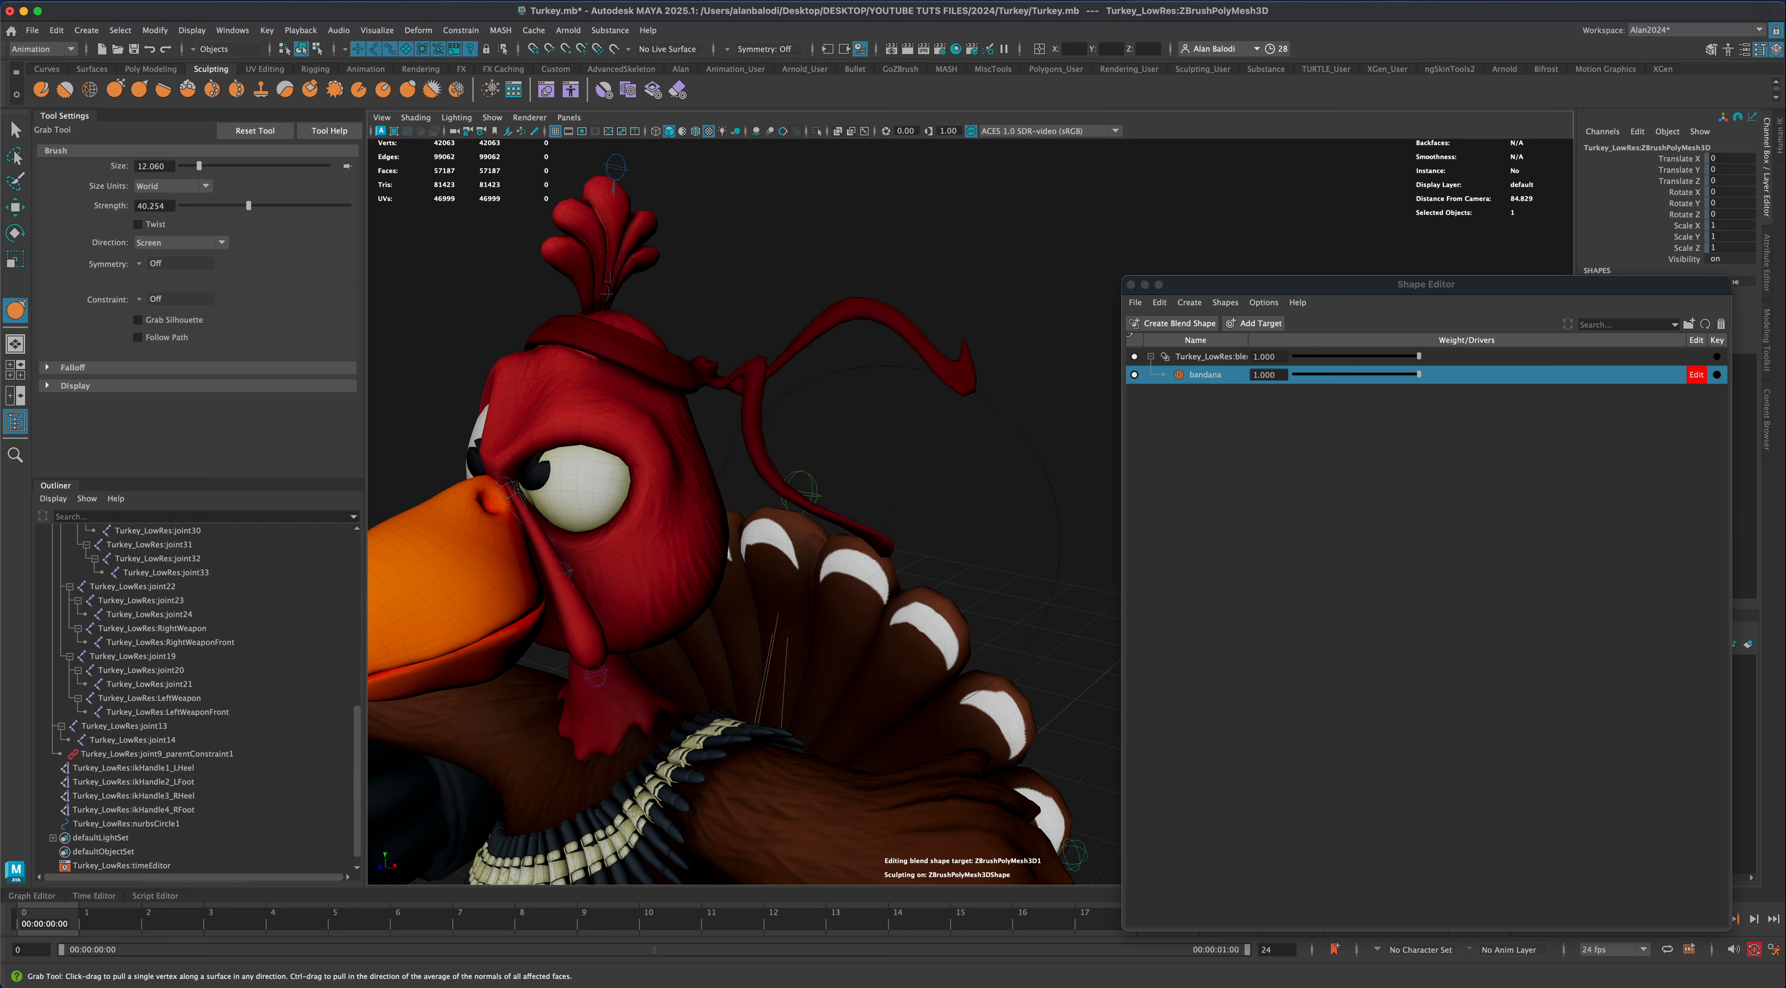
{"action": "mouse_move", "coordinate": [881, 543]}
{"action": "left_mouse_down"}
{"action": "mouse_move", "coordinate": [933, 509]}
{"action": "mouse_move", "coordinate": [1004, 517]}
{"action": "left_mouse_up"}
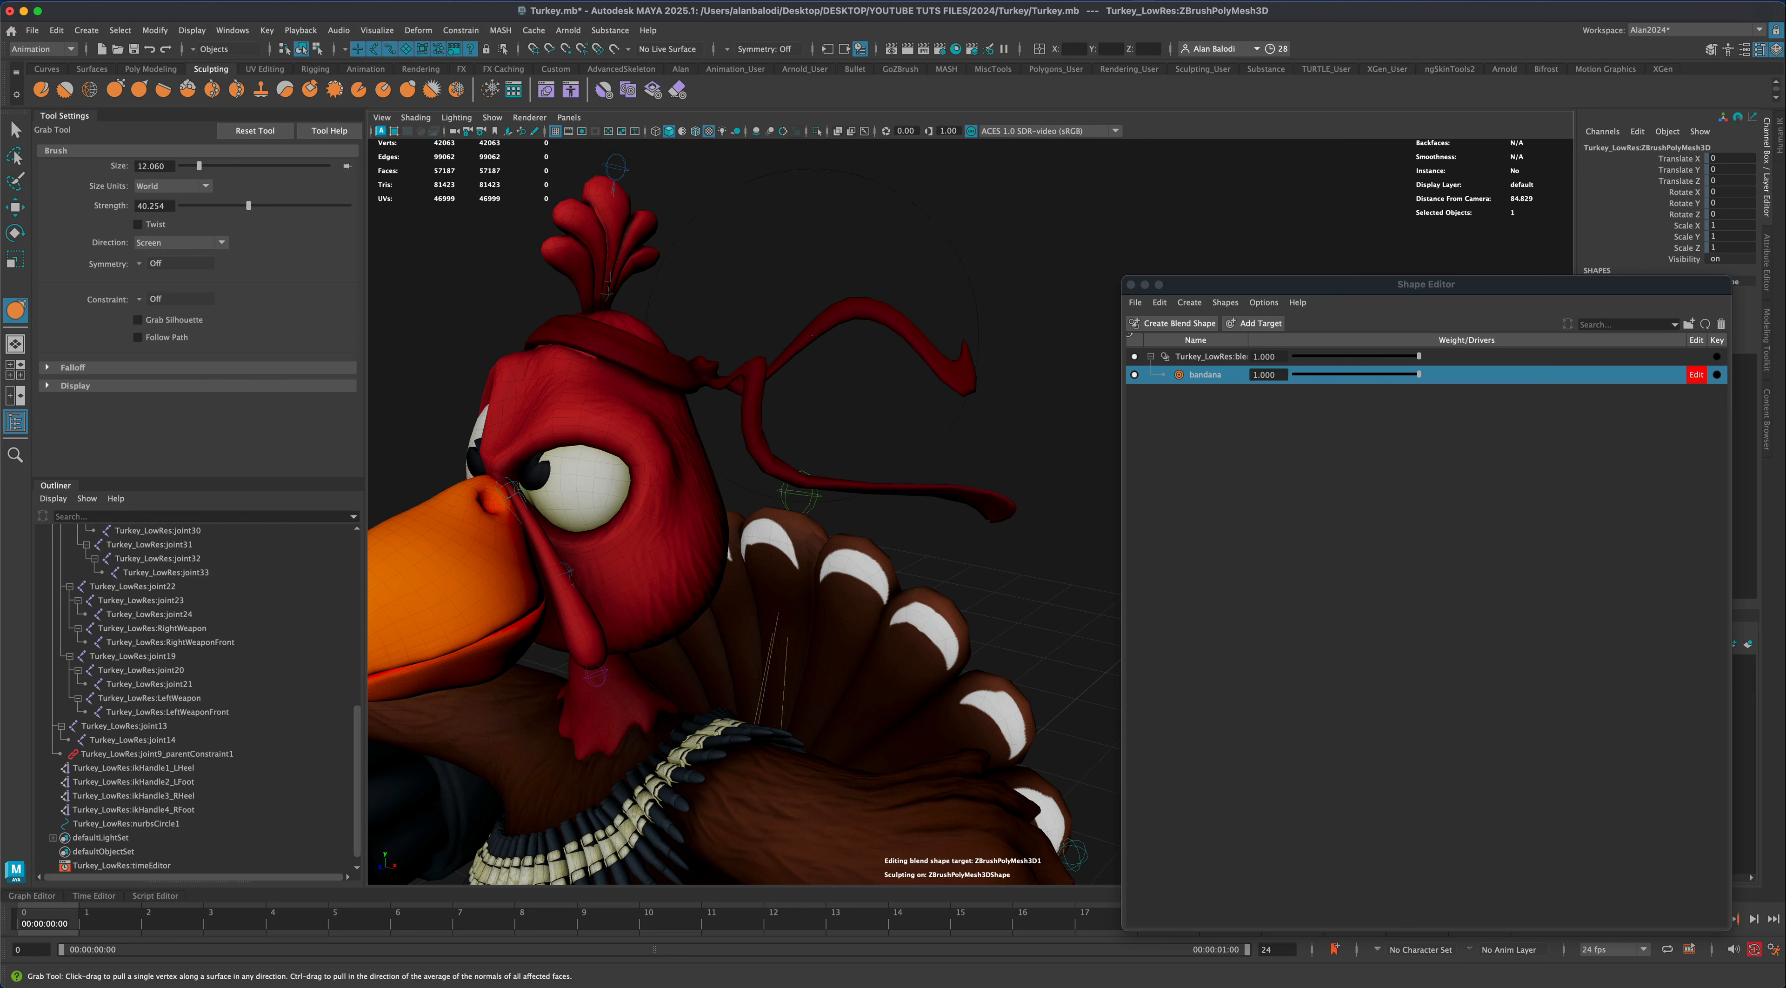
{"action": "left_click_drag", "start_coordinate": [813, 335], "coordinate": [819, 294]}
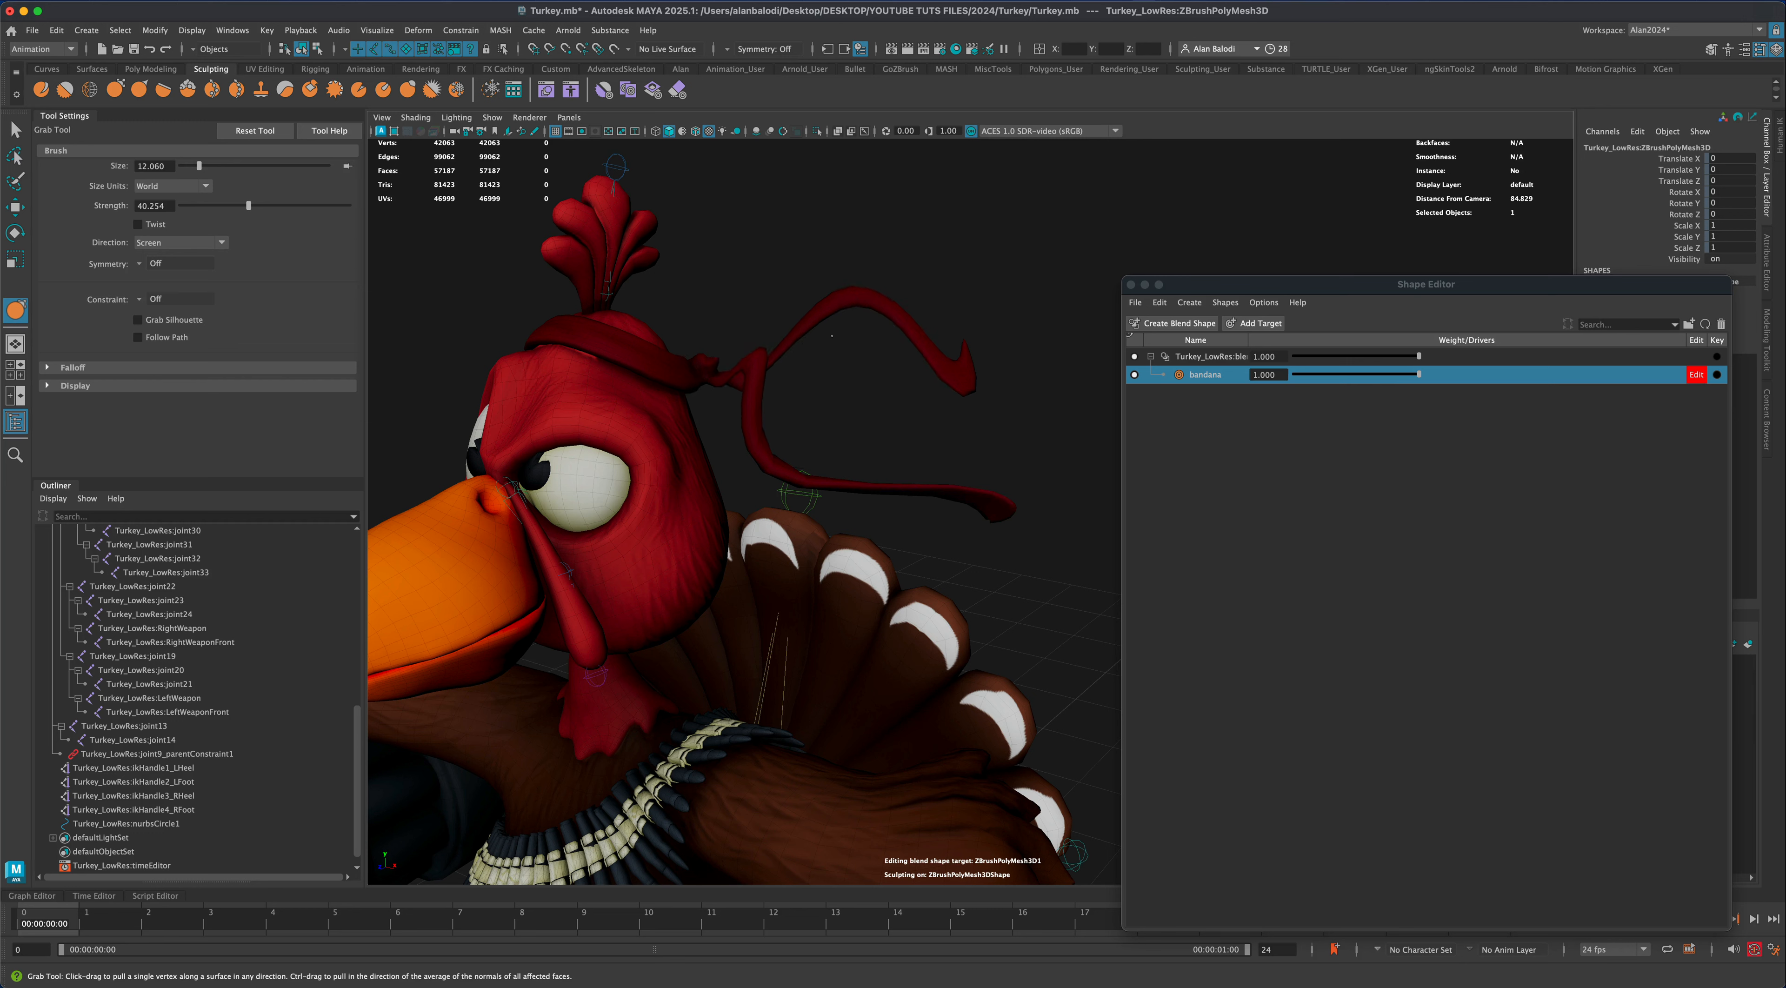
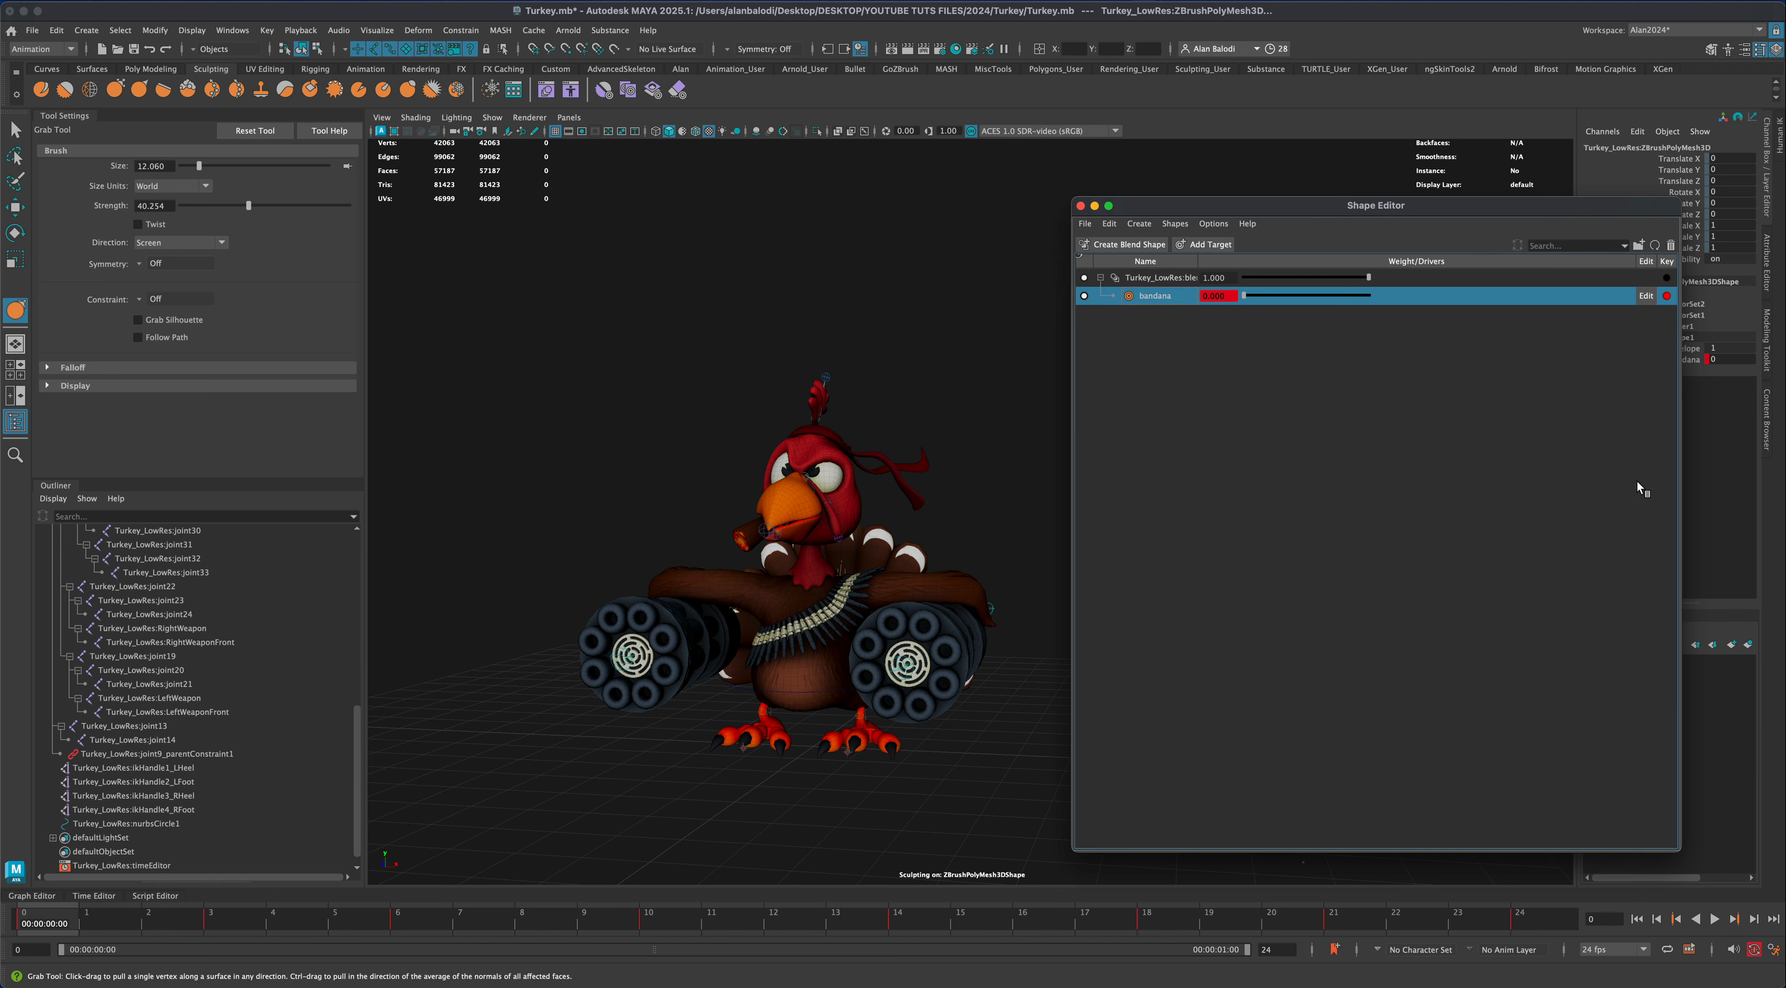
Play the animation to check the bandana's movement from another angle, and stop playback
{"action": "left_click", "coordinate": [1714, 918]}
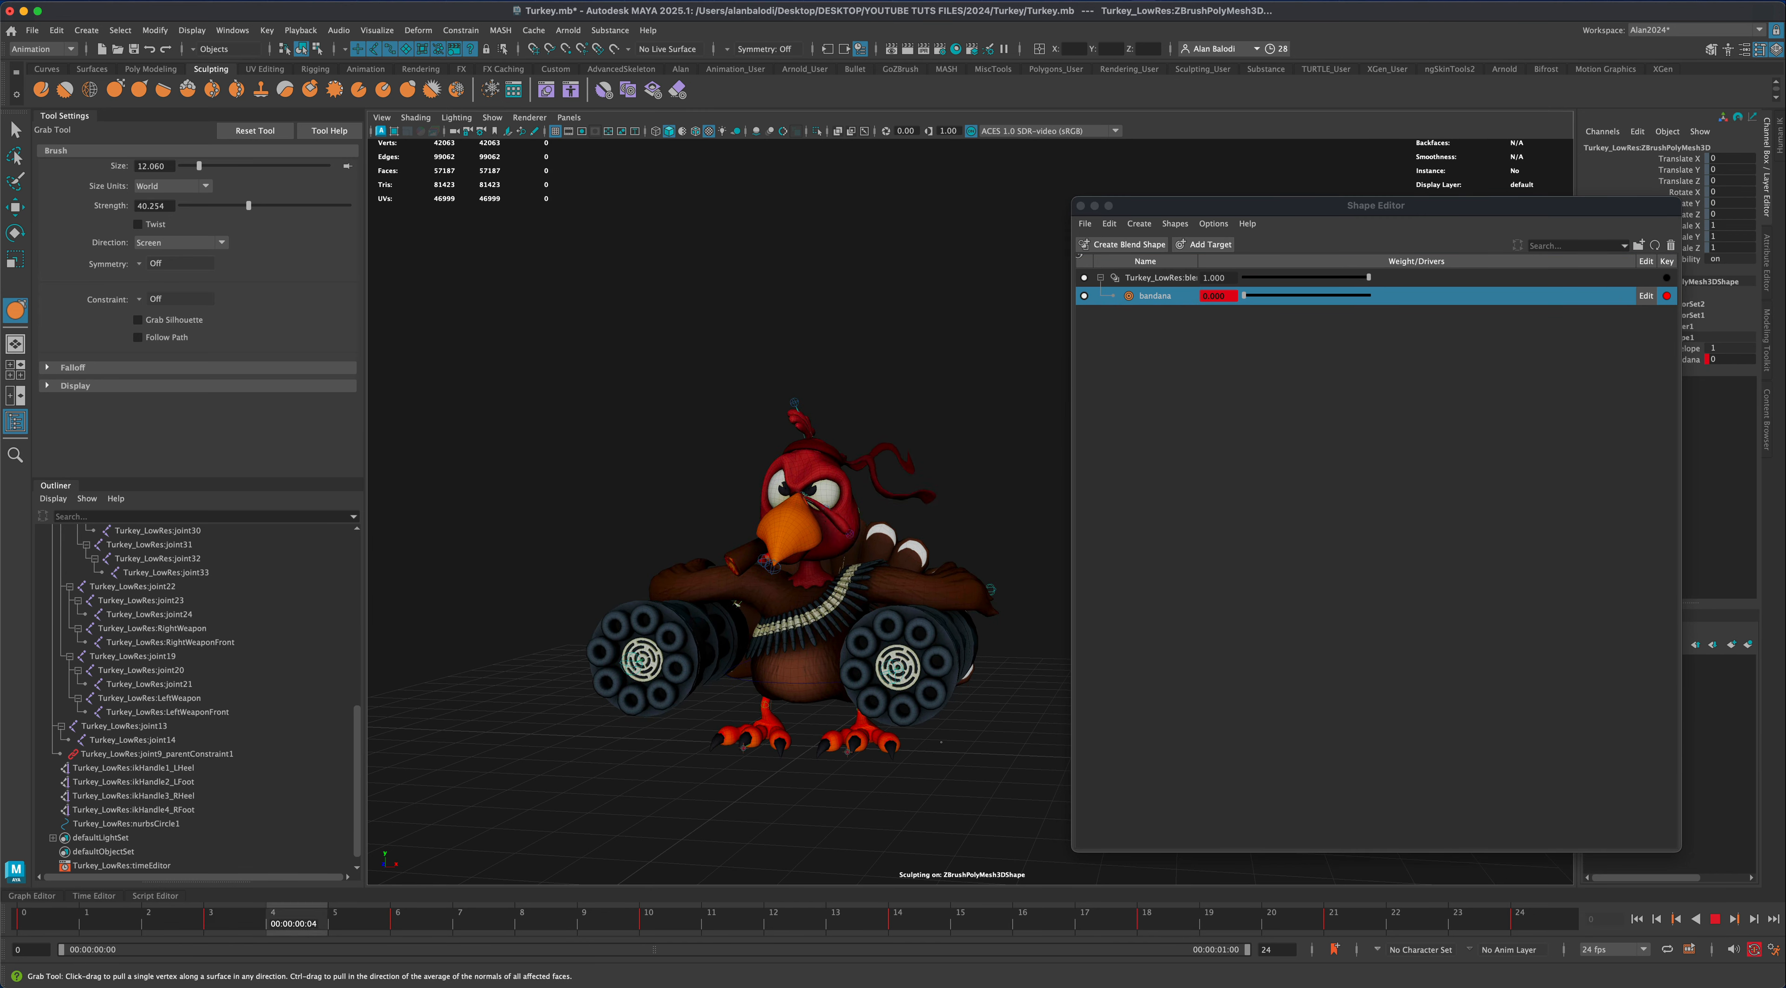
{"action": "left_click_drag", "start_coordinate": [941, 742], "coordinate": [915, 773], "text": "alt"}
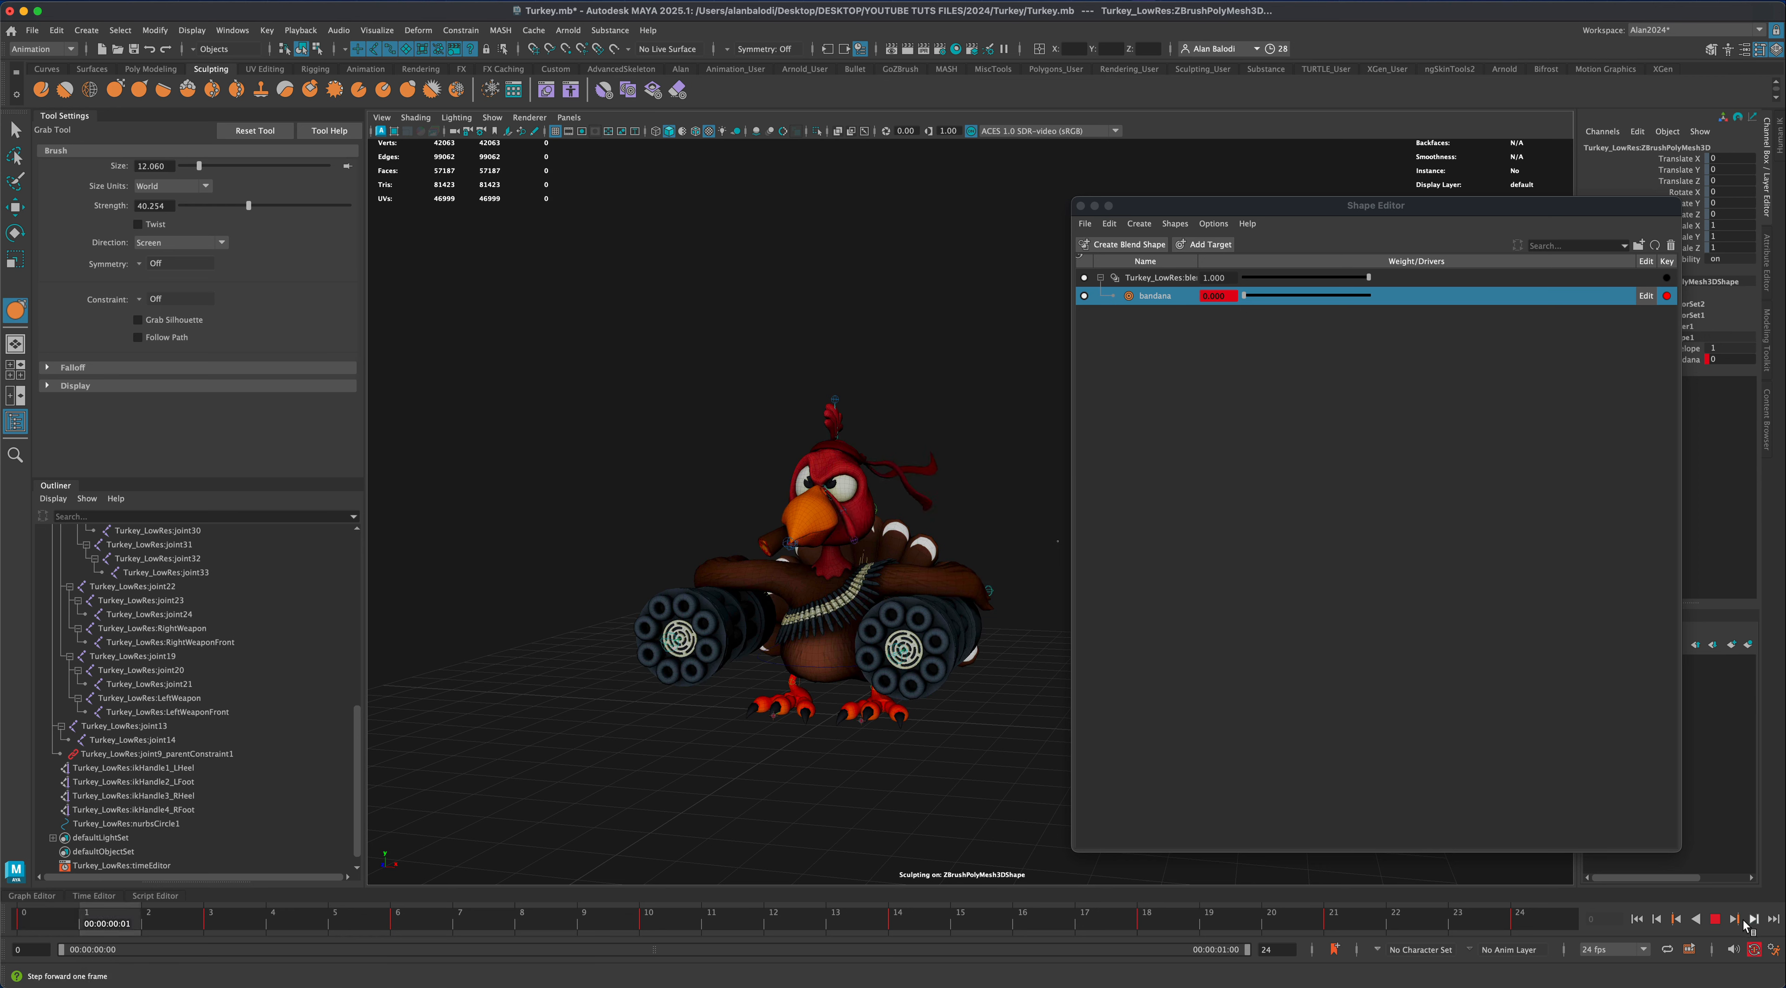
{"action": "left_click", "coordinate": [1714, 920]}
Reselect the turkey mesh and add a second target to its blend shape
{"action": "scroll", "coordinate": [832, 555], "scroll_direction": "up", "scroll_amount": 3}
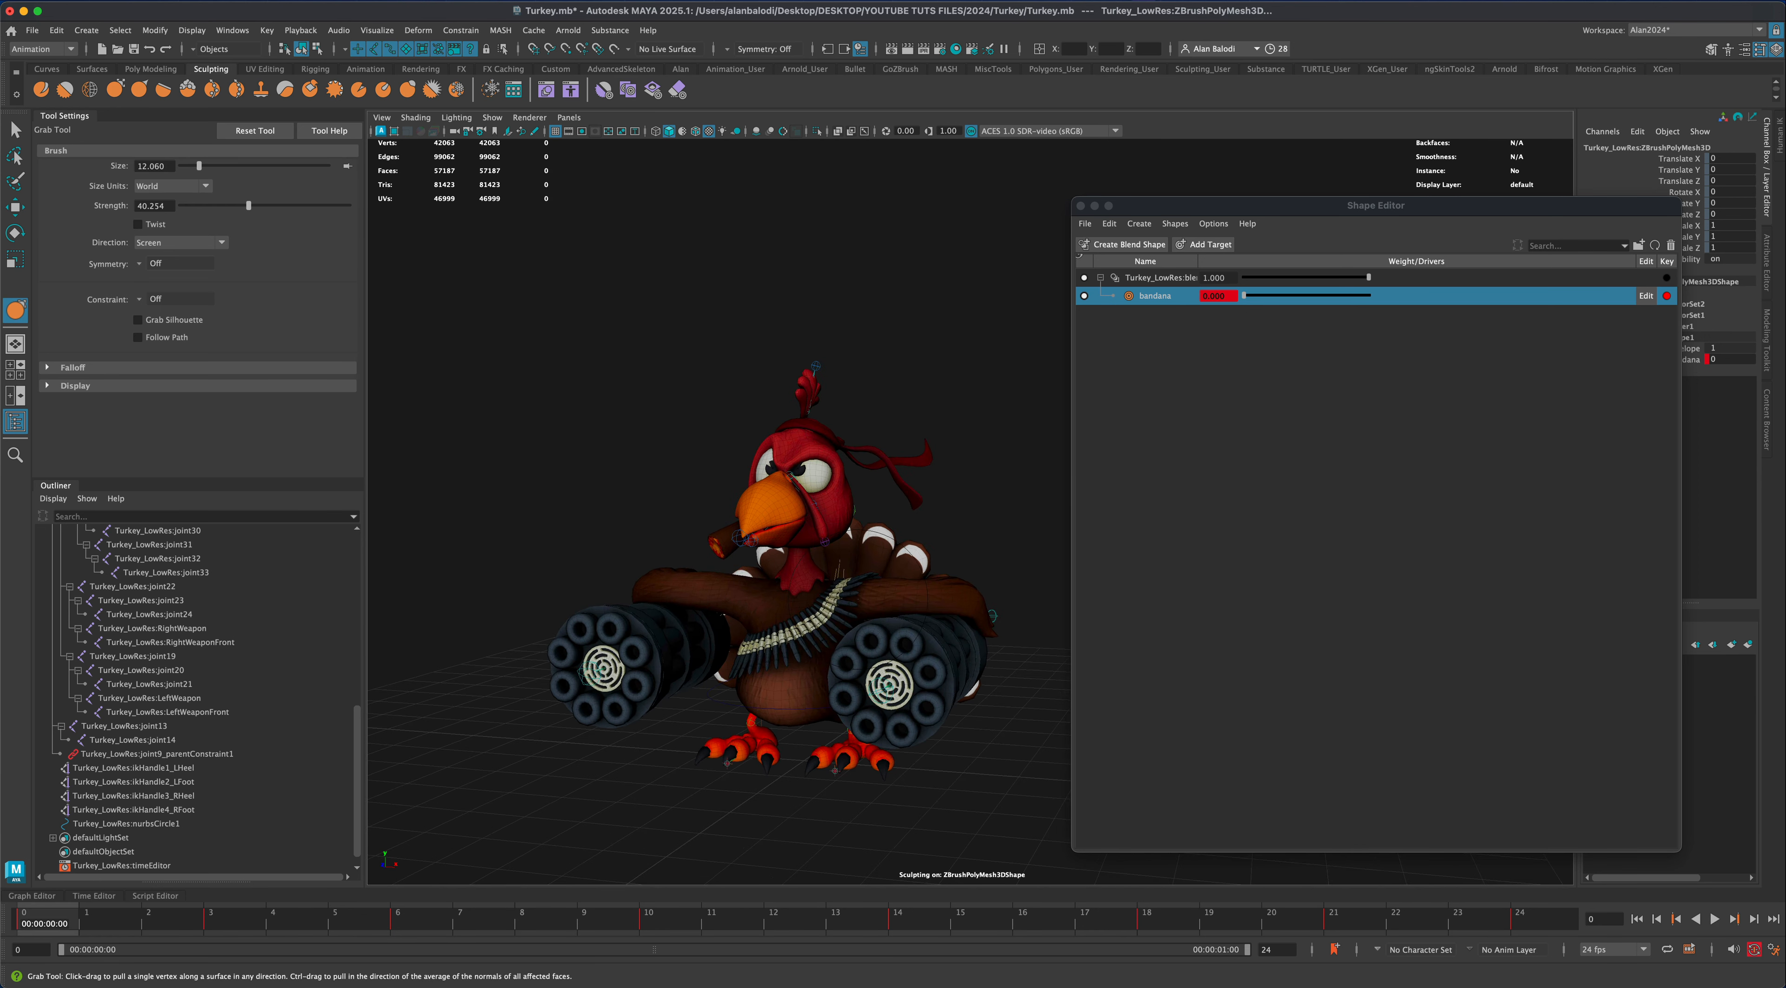
{"action": "scroll", "coordinate": [694, 458], "scroll_direction": "up", "scroll_amount": 3}
{"action": "left_click_drag", "start_coordinate": [694, 458], "coordinate": [568, 444], "text": "alt"}
{"action": "scroll", "coordinate": [569, 444], "scroll_direction": "up", "scroll_amount": 3}
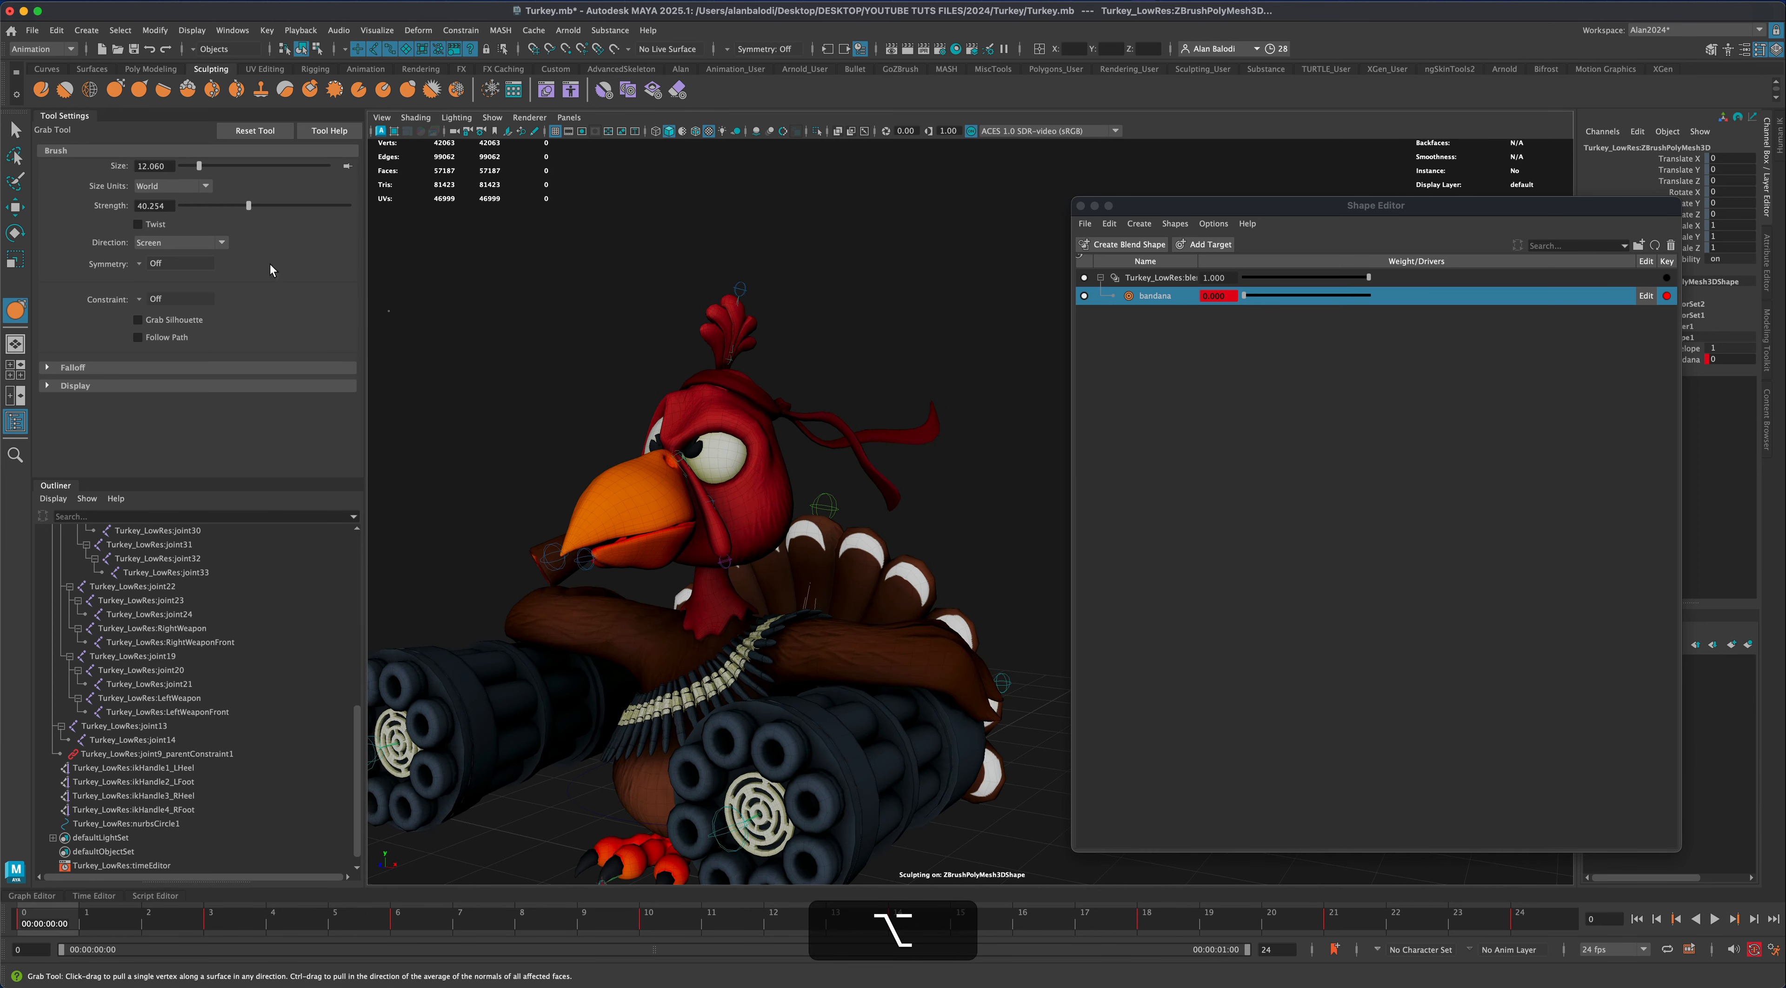
{"action": "key", "text": "q"}
{"action": "left_click", "coordinate": [985, 405]}
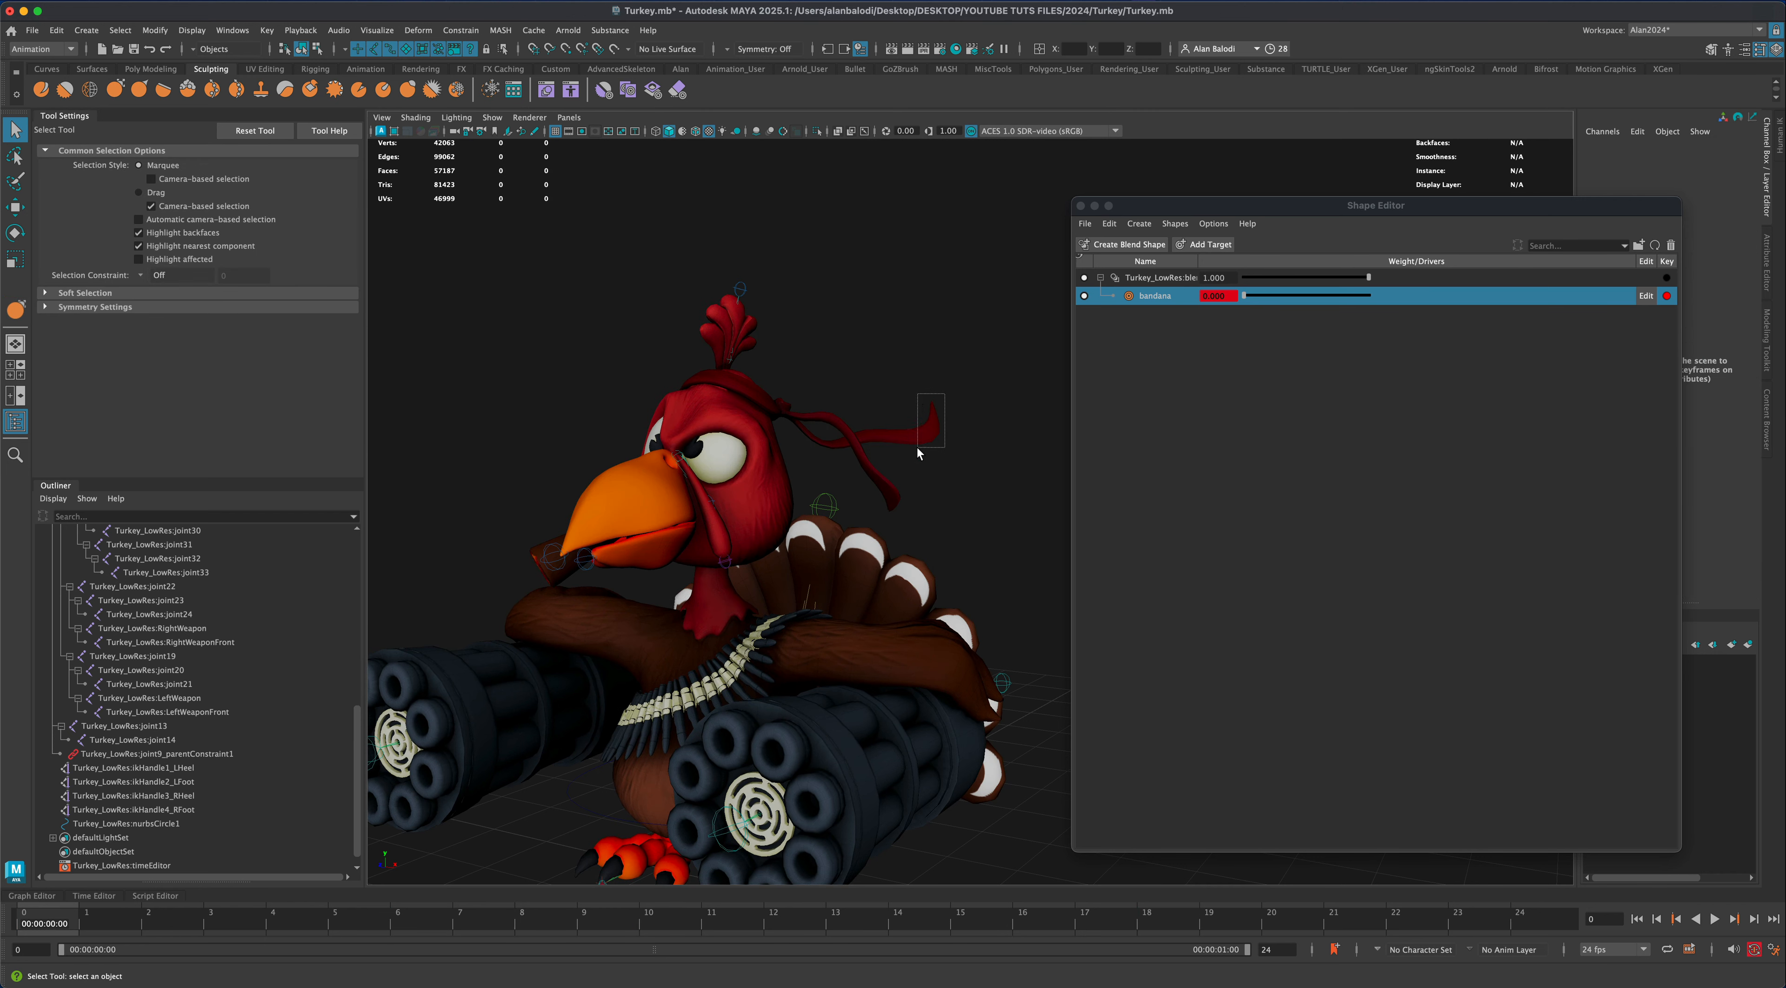
{"action": "left_click_drag", "start_coordinate": [917, 449], "coordinate": [919, 451]}
{"action": "left_click", "coordinate": [1206, 244]}
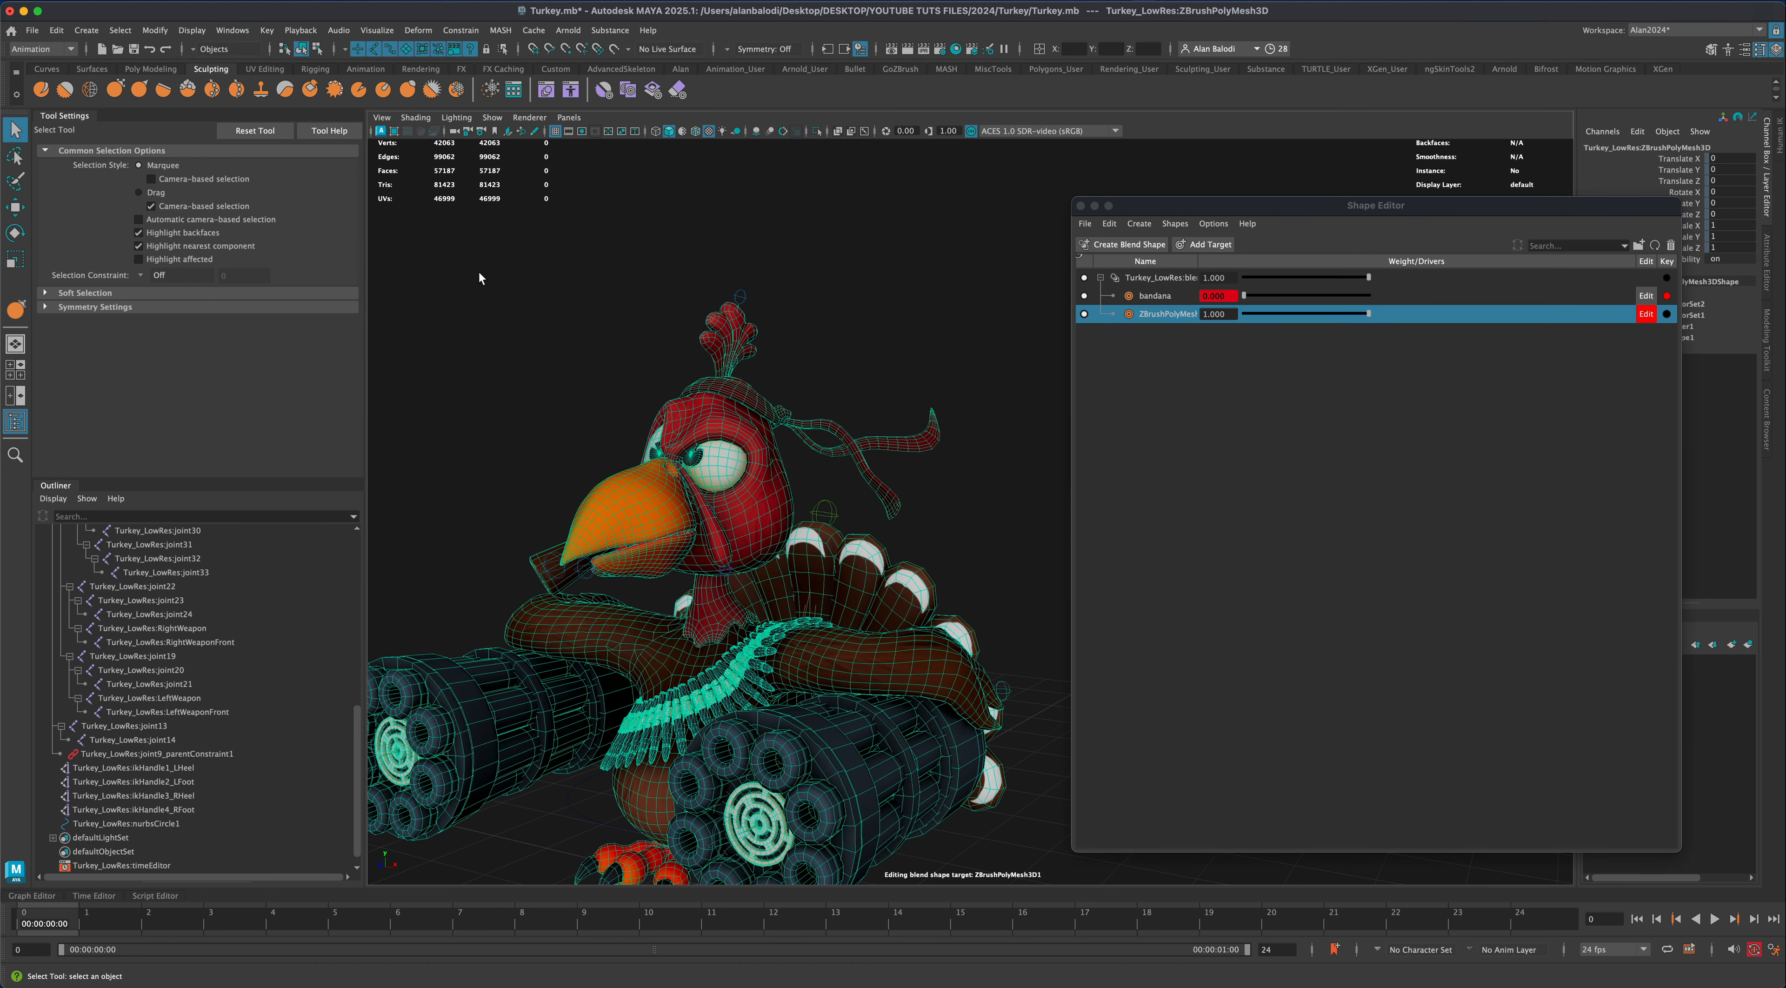
Try reshaping the bandana's tails in the second target with the Grab tool, and undo the strokes
{"action": "left_click", "coordinate": [15, 309]}
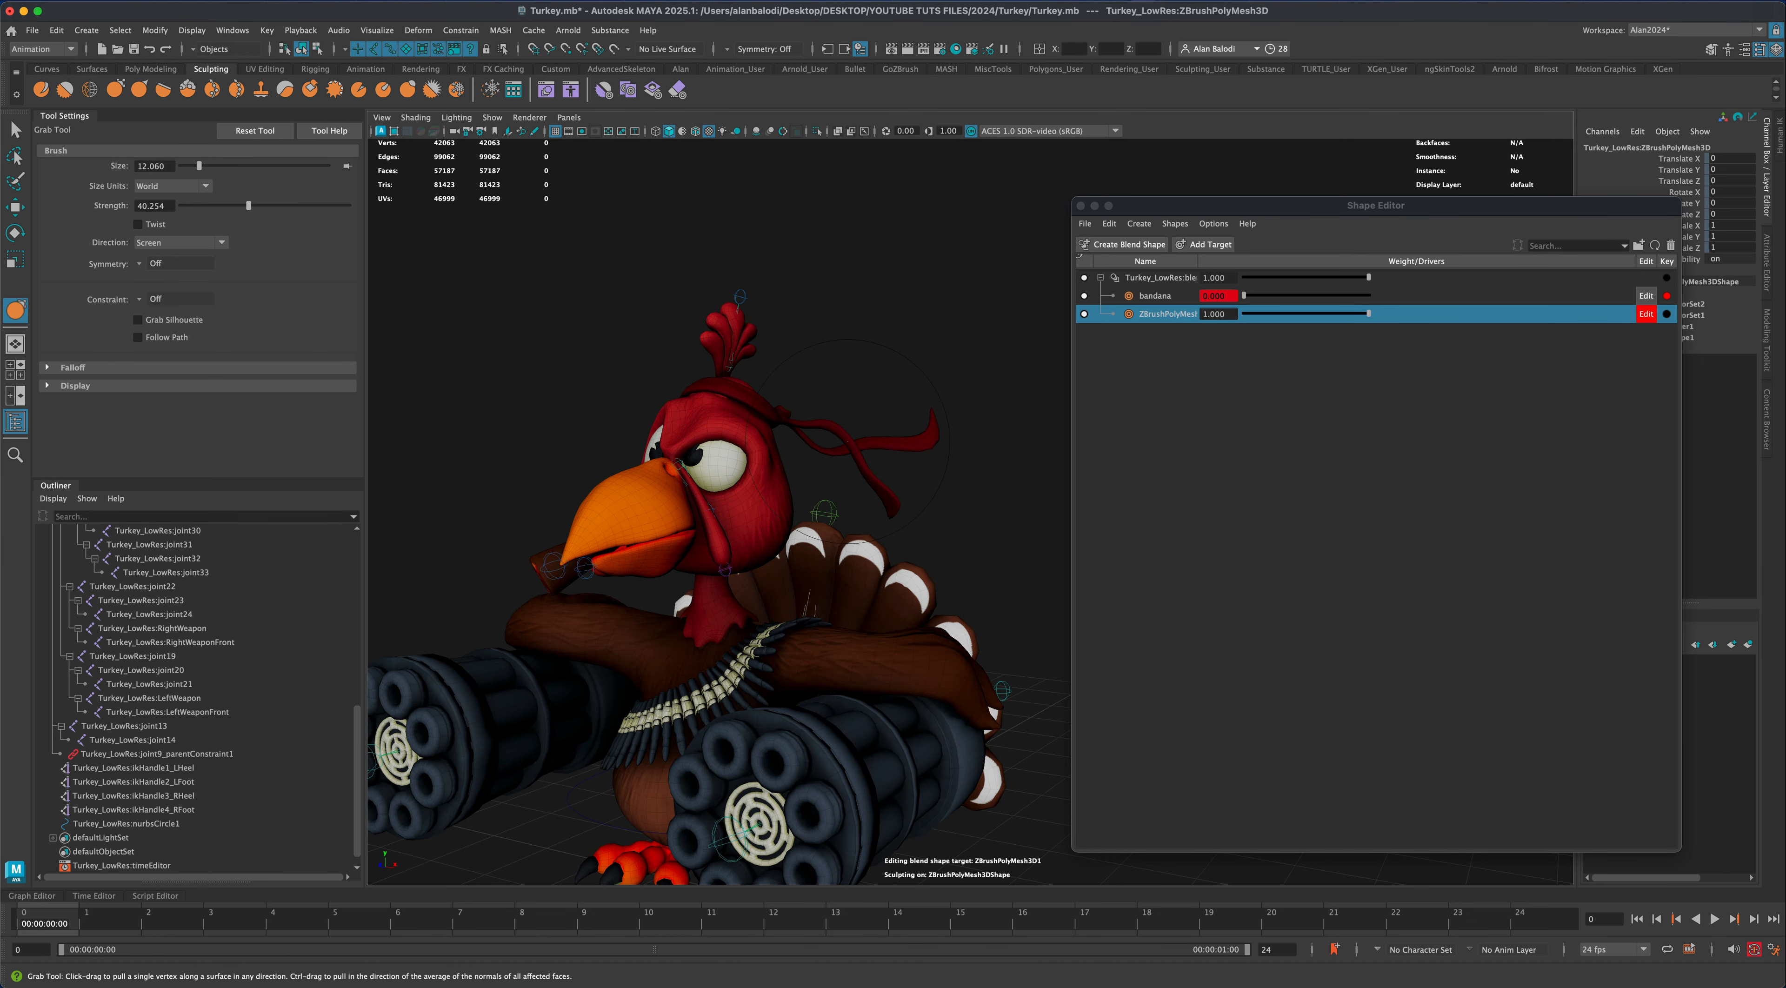
{"action": "left_click_drag", "start_coordinate": [854, 425], "coordinate": [862, 344]}
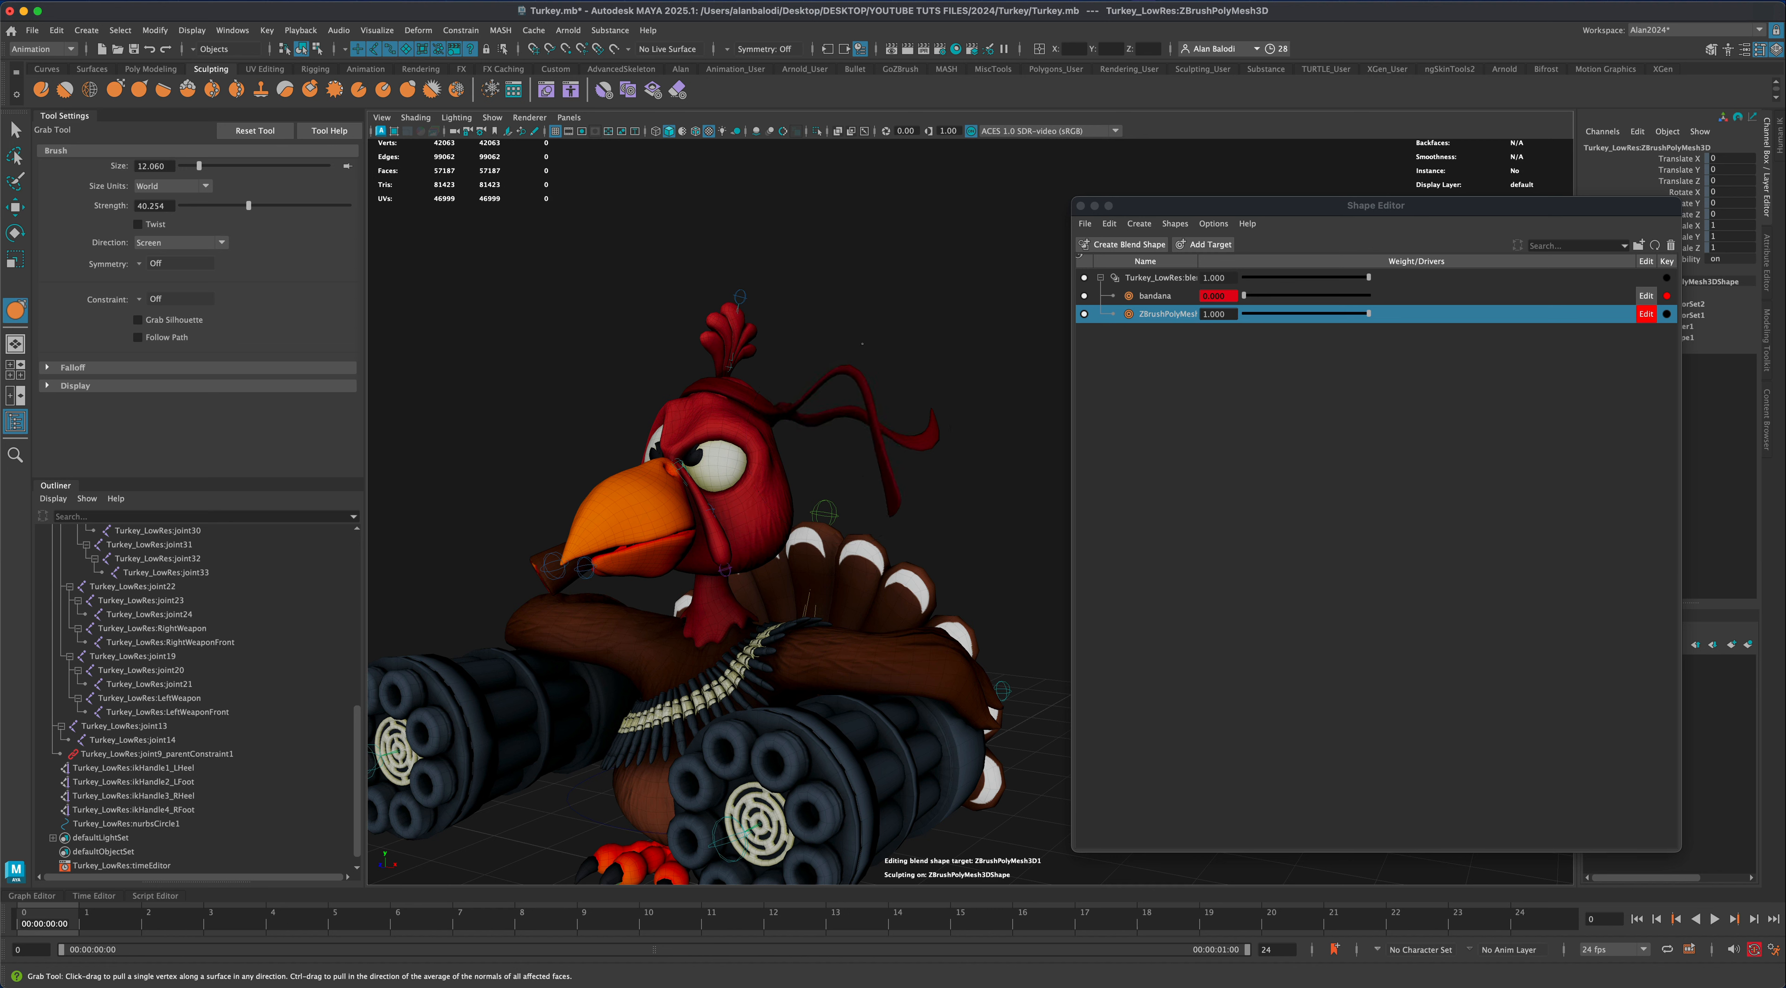
{"action": "left_click_drag", "start_coordinate": [902, 436], "coordinate": [915, 328]}
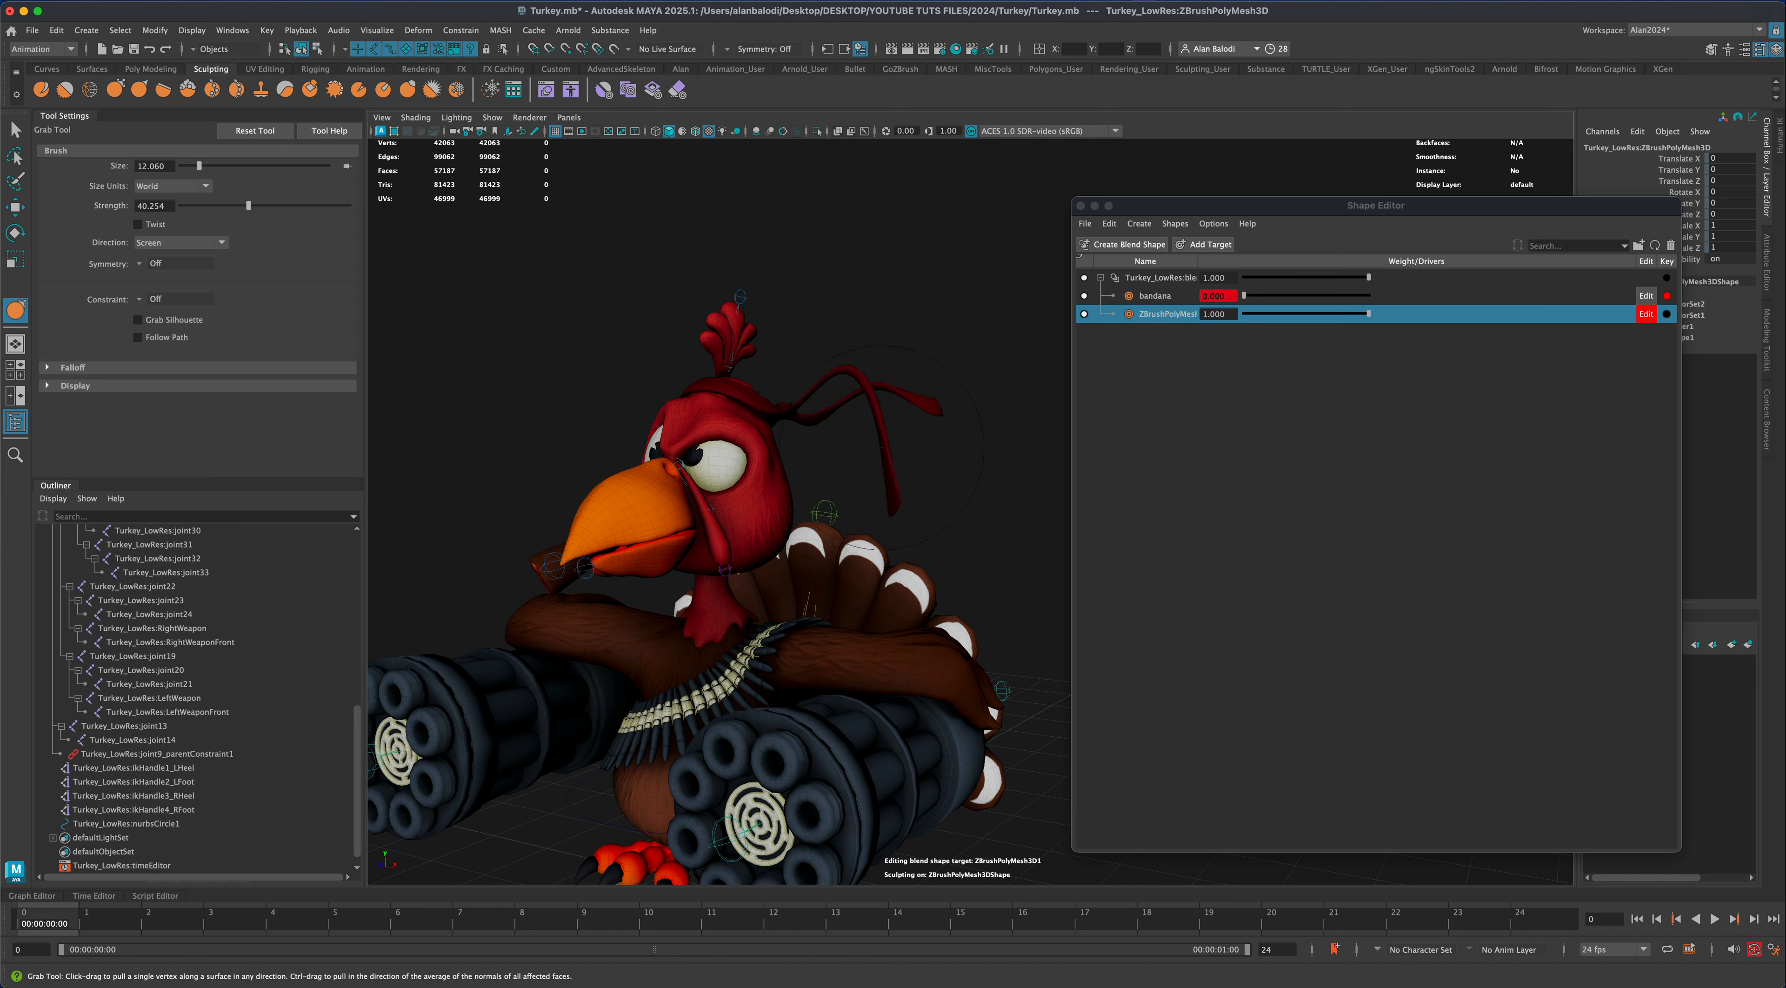
{"action": "left_click_drag", "start_coordinate": [881, 447], "coordinate": [911, 439]}
{"action": "key", "text": "super+z"}
{"action": "key", "text": "super+z"}
{"action": "key", "text": "super+z"}
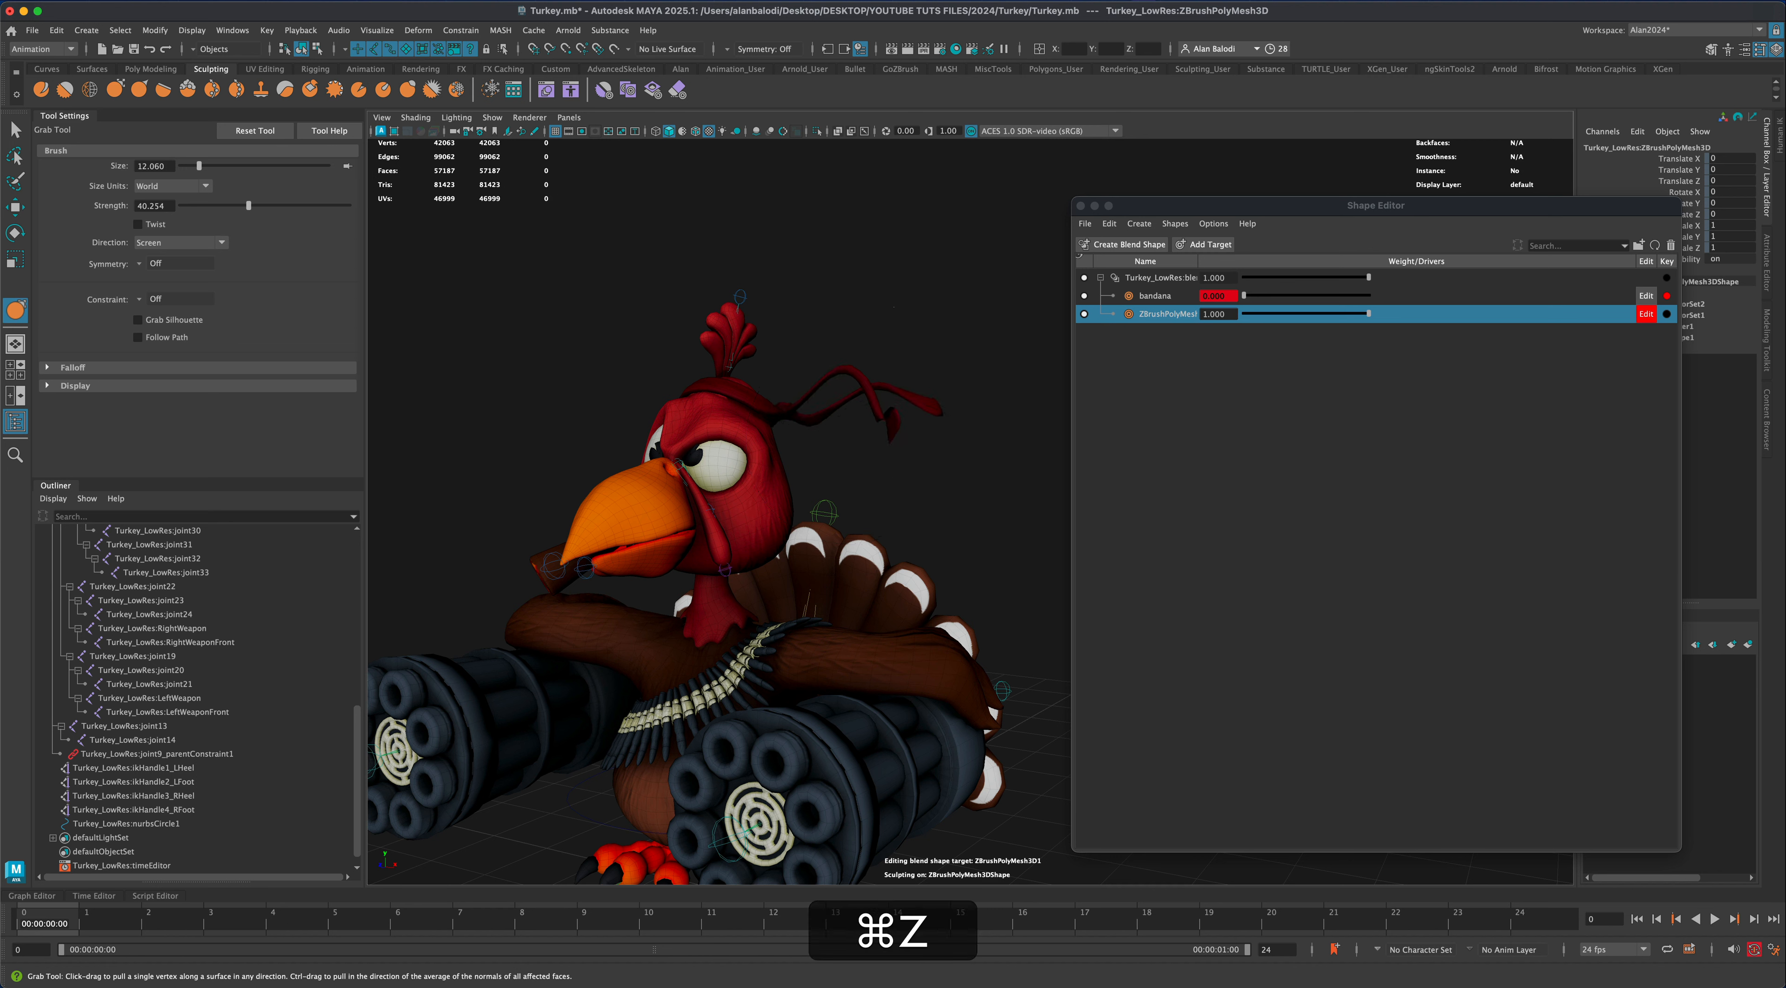
Sculpt the bandana's tails upward in the second target with the Grab tool, and end its editing with the weight at 0
{"action": "left_click_drag", "start_coordinate": [873, 408], "coordinate": [876, 275]}
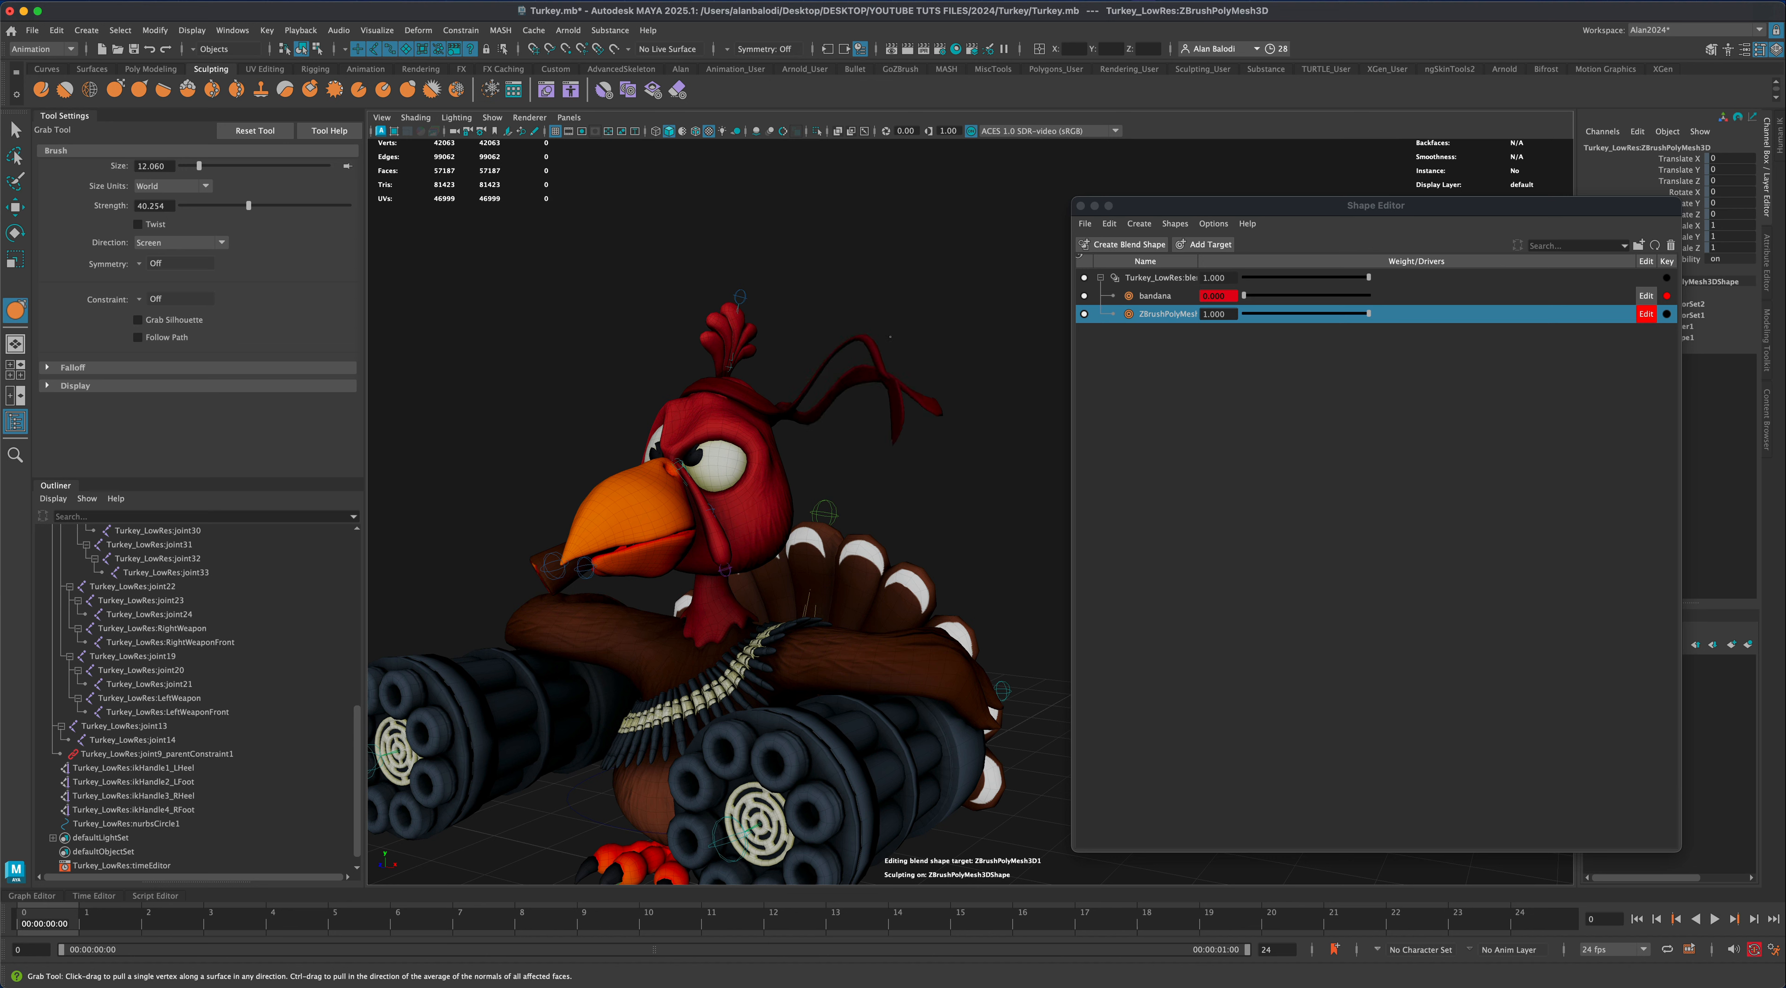
{"action": "key", "text": "shift"}
{"action": "left_click_drag", "start_coordinate": [1364, 316], "coordinate": [1216, 308]}
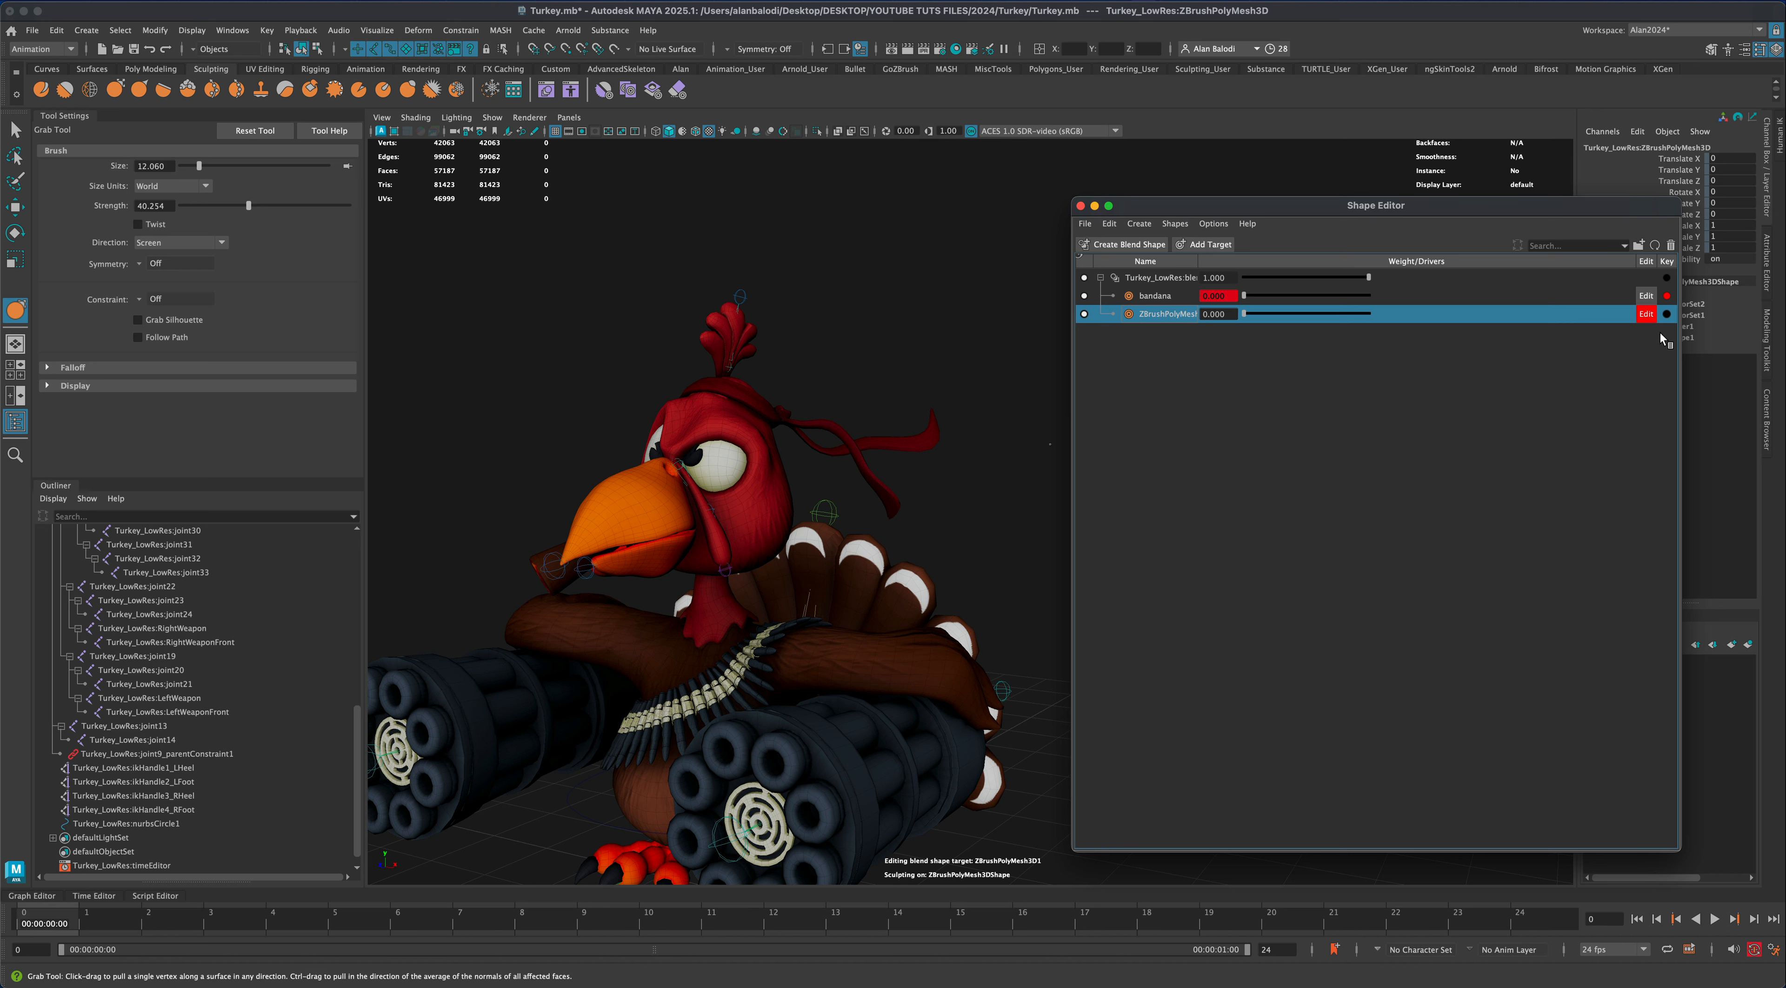
{"action": "left_click", "coordinate": [1648, 320]}
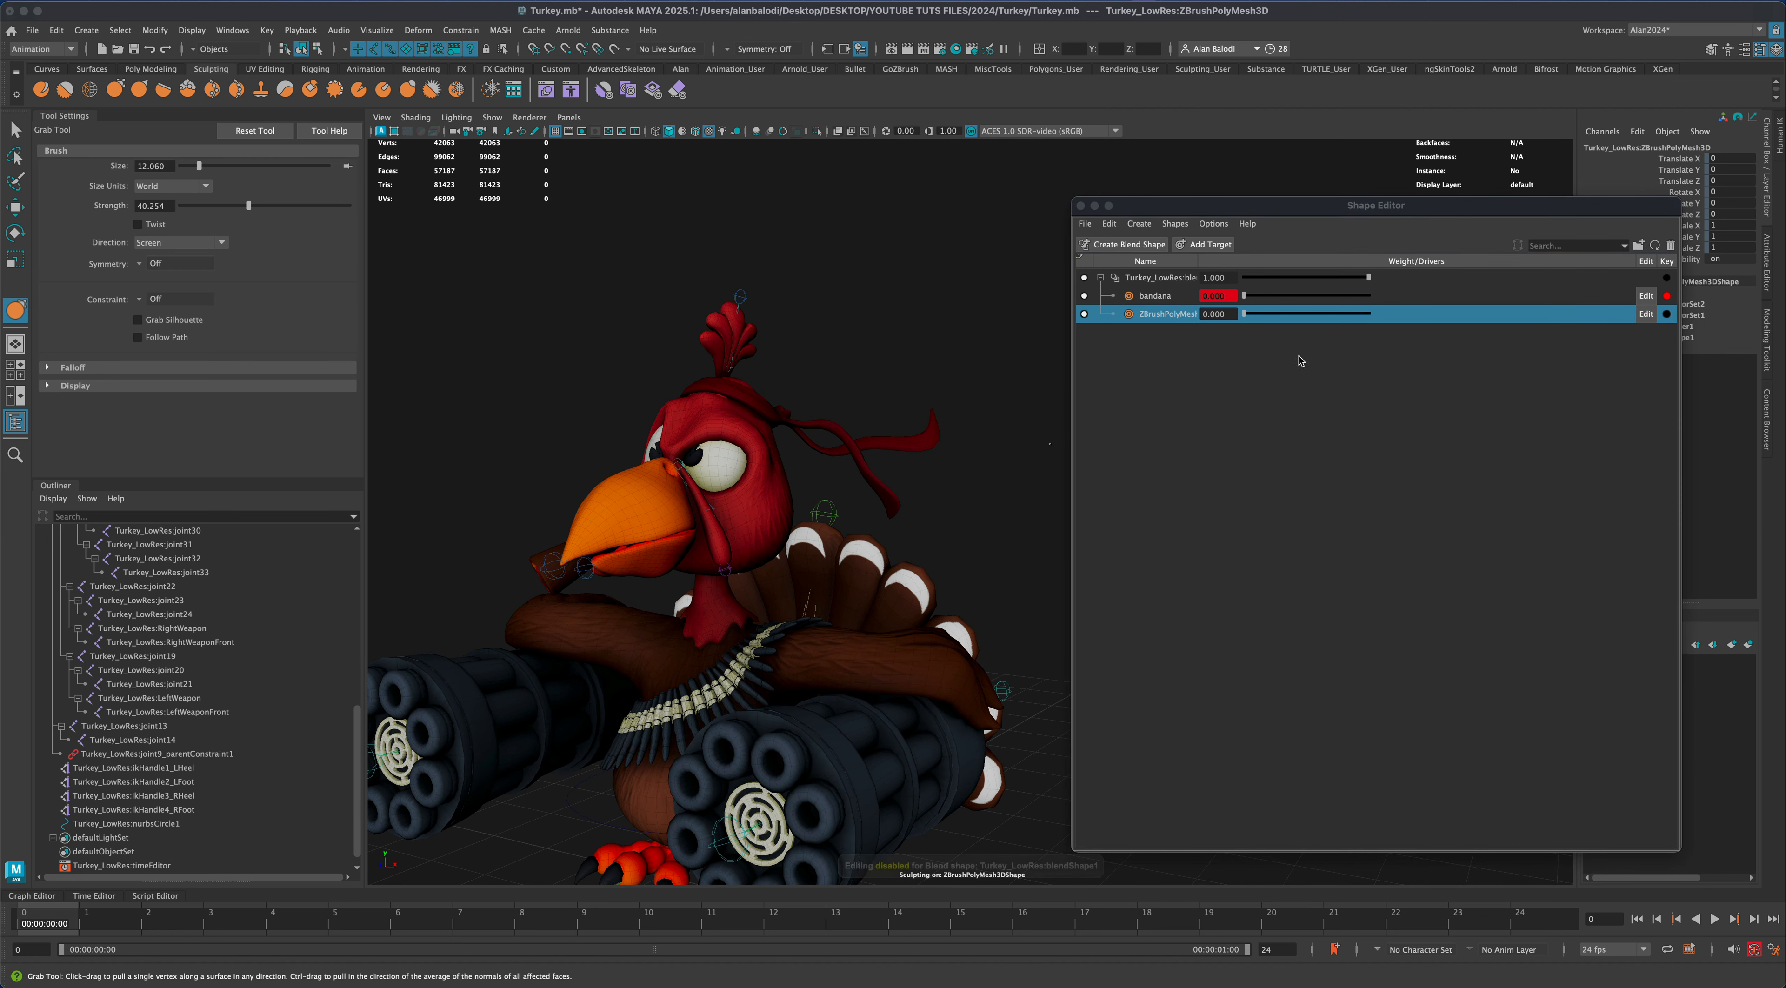
Key the second target's weight at 0 on frame 0
{"action": "left_click_drag", "start_coordinate": [1347, 206], "coordinate": [1236, 186]}
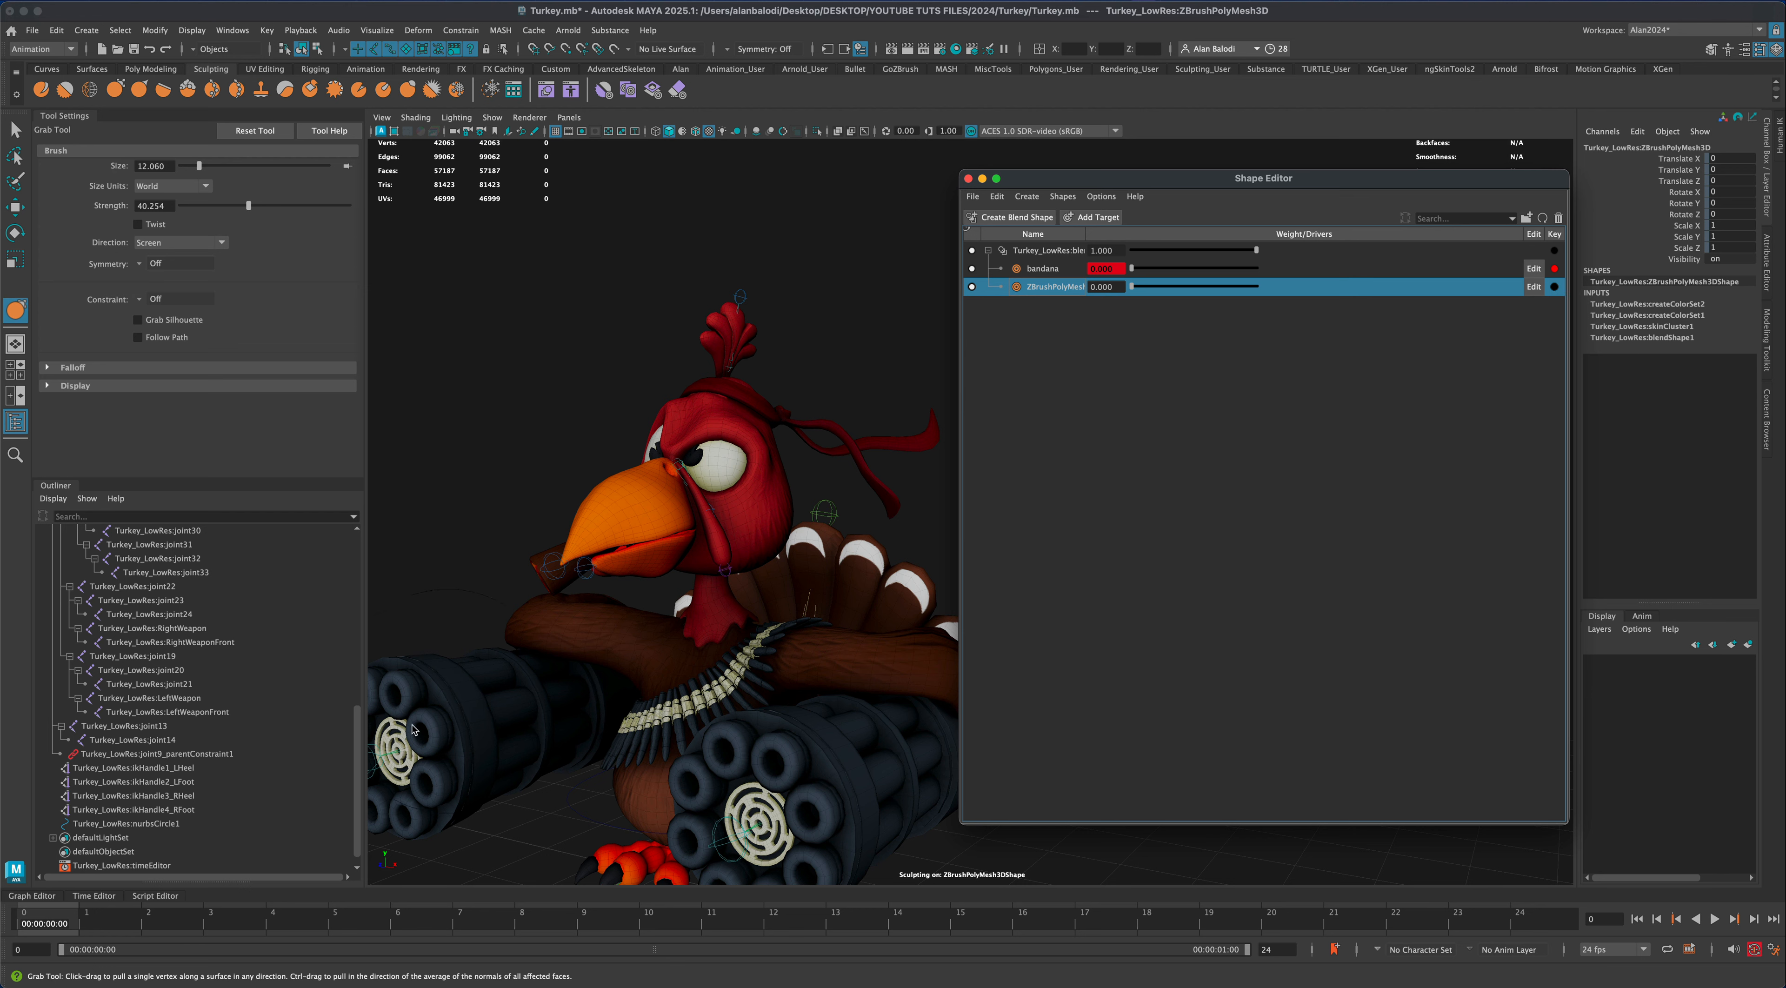
{"action": "left_click_drag", "start_coordinate": [66, 921], "coordinate": [153, 921]}
{"action": "left_click_drag", "start_coordinate": [13, 925], "coordinate": [14, 925]}
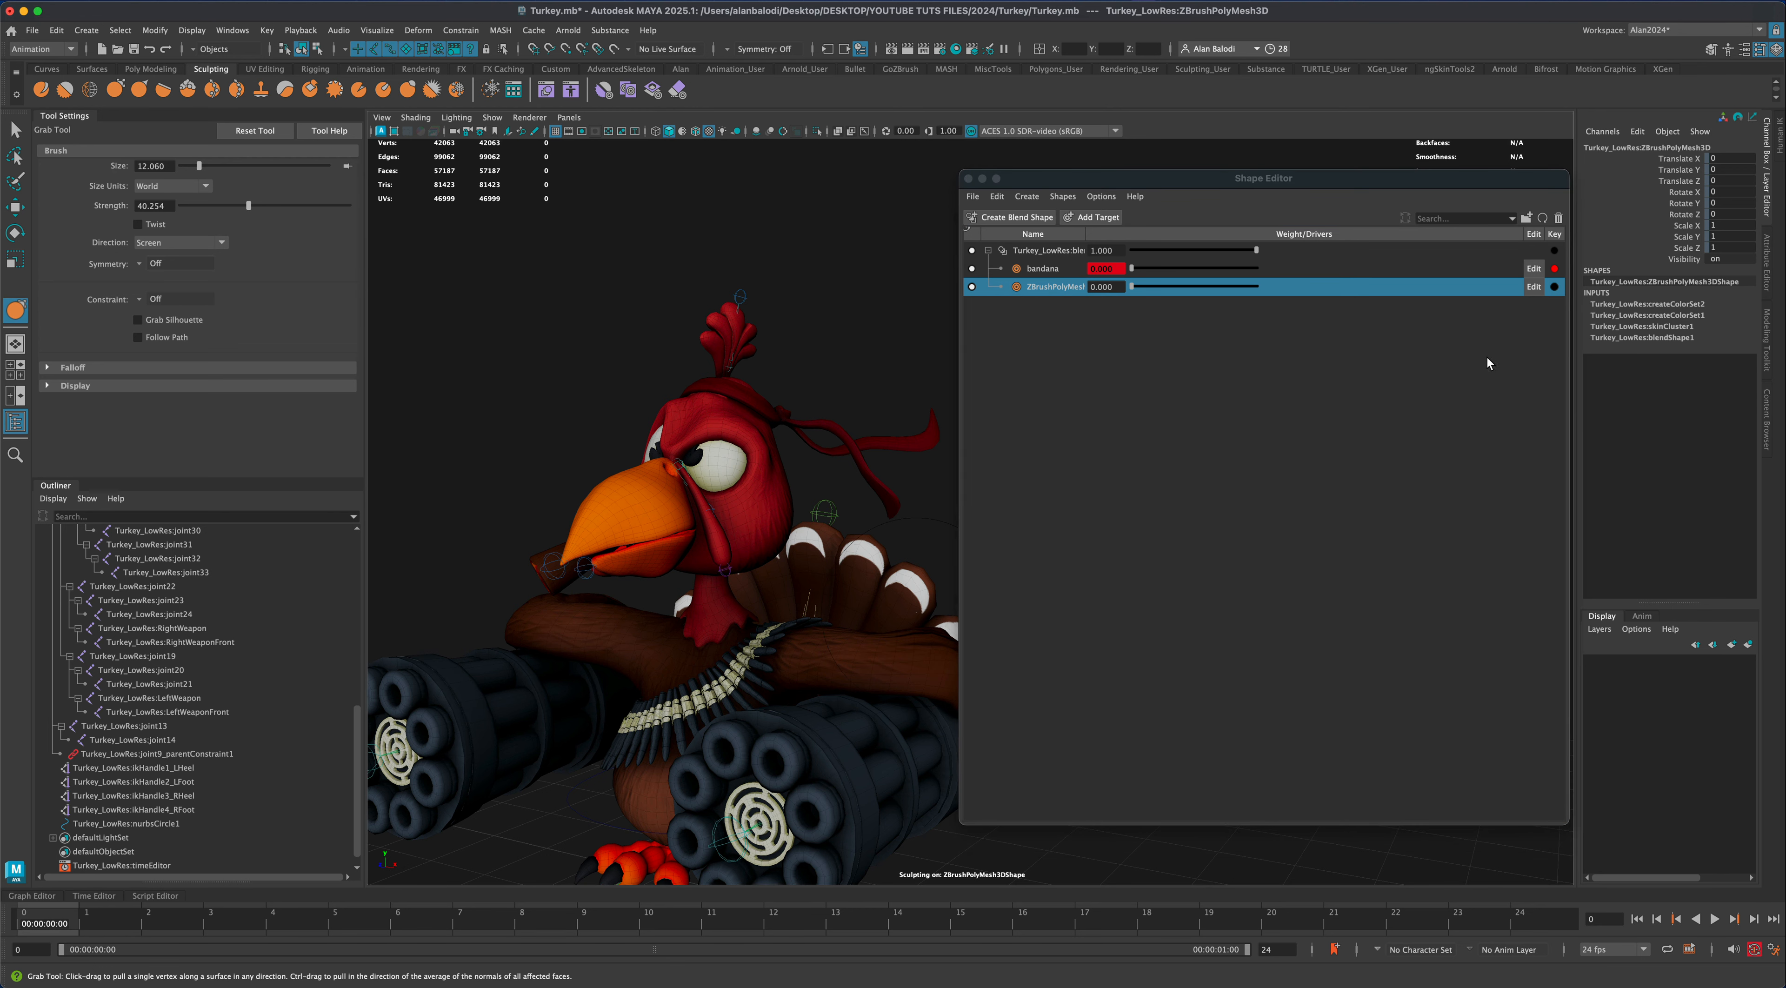
{"action": "left_click", "coordinate": [1554, 287]}
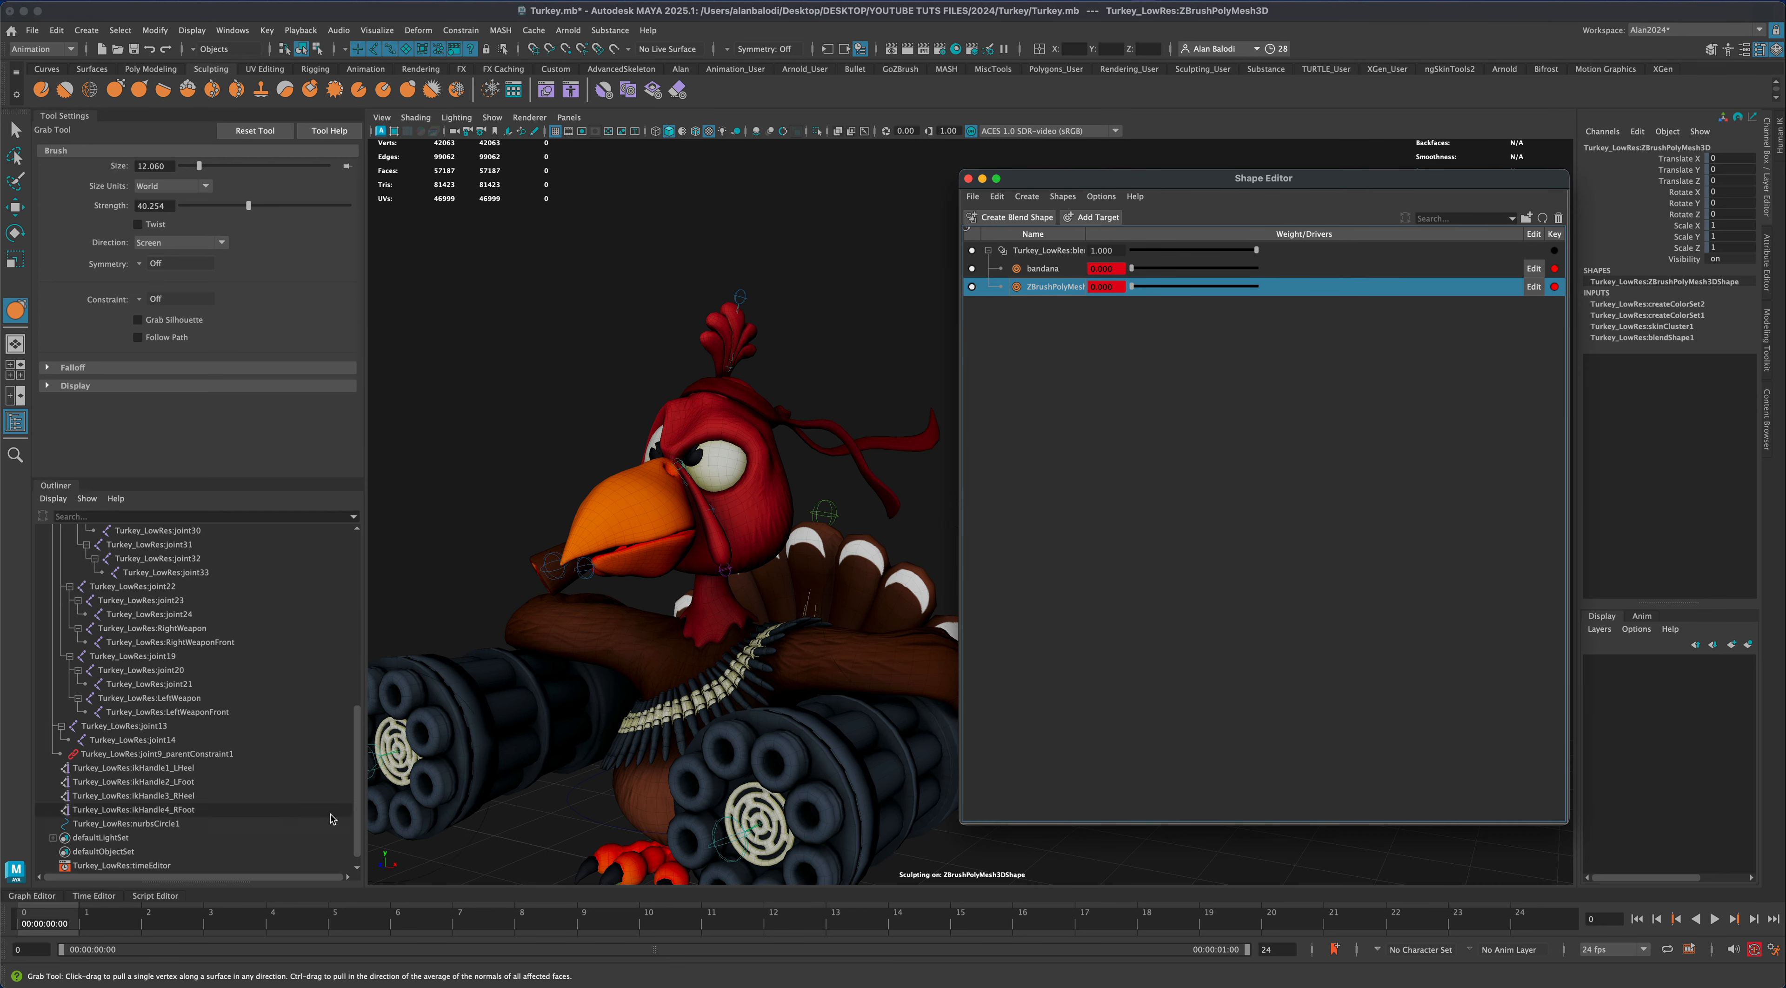
Key the second target's weight at 1 on frame 12 and at 0 on frame 24
{"action": "left_click_drag", "start_coordinate": [47, 925], "coordinate": [778, 941]}
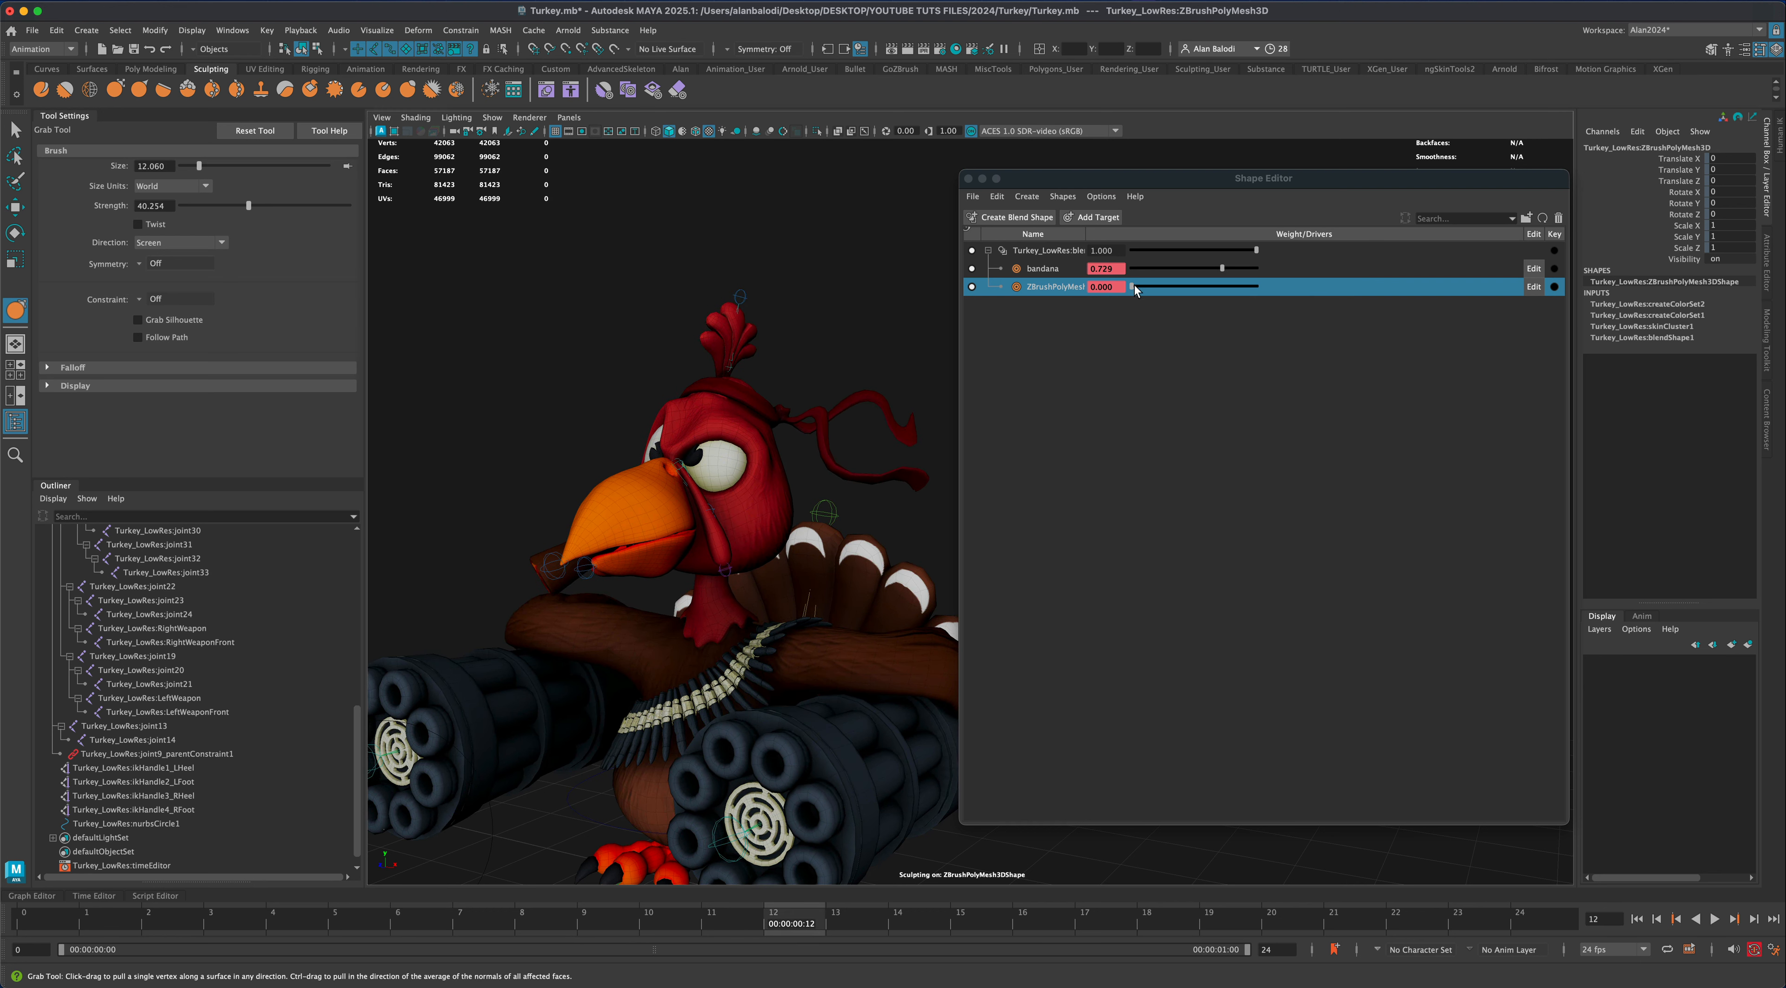
{"action": "left_click", "coordinate": [1194, 290]}
{"action": "left_click_drag", "start_coordinate": [1193, 289], "coordinate": [1296, 290]}
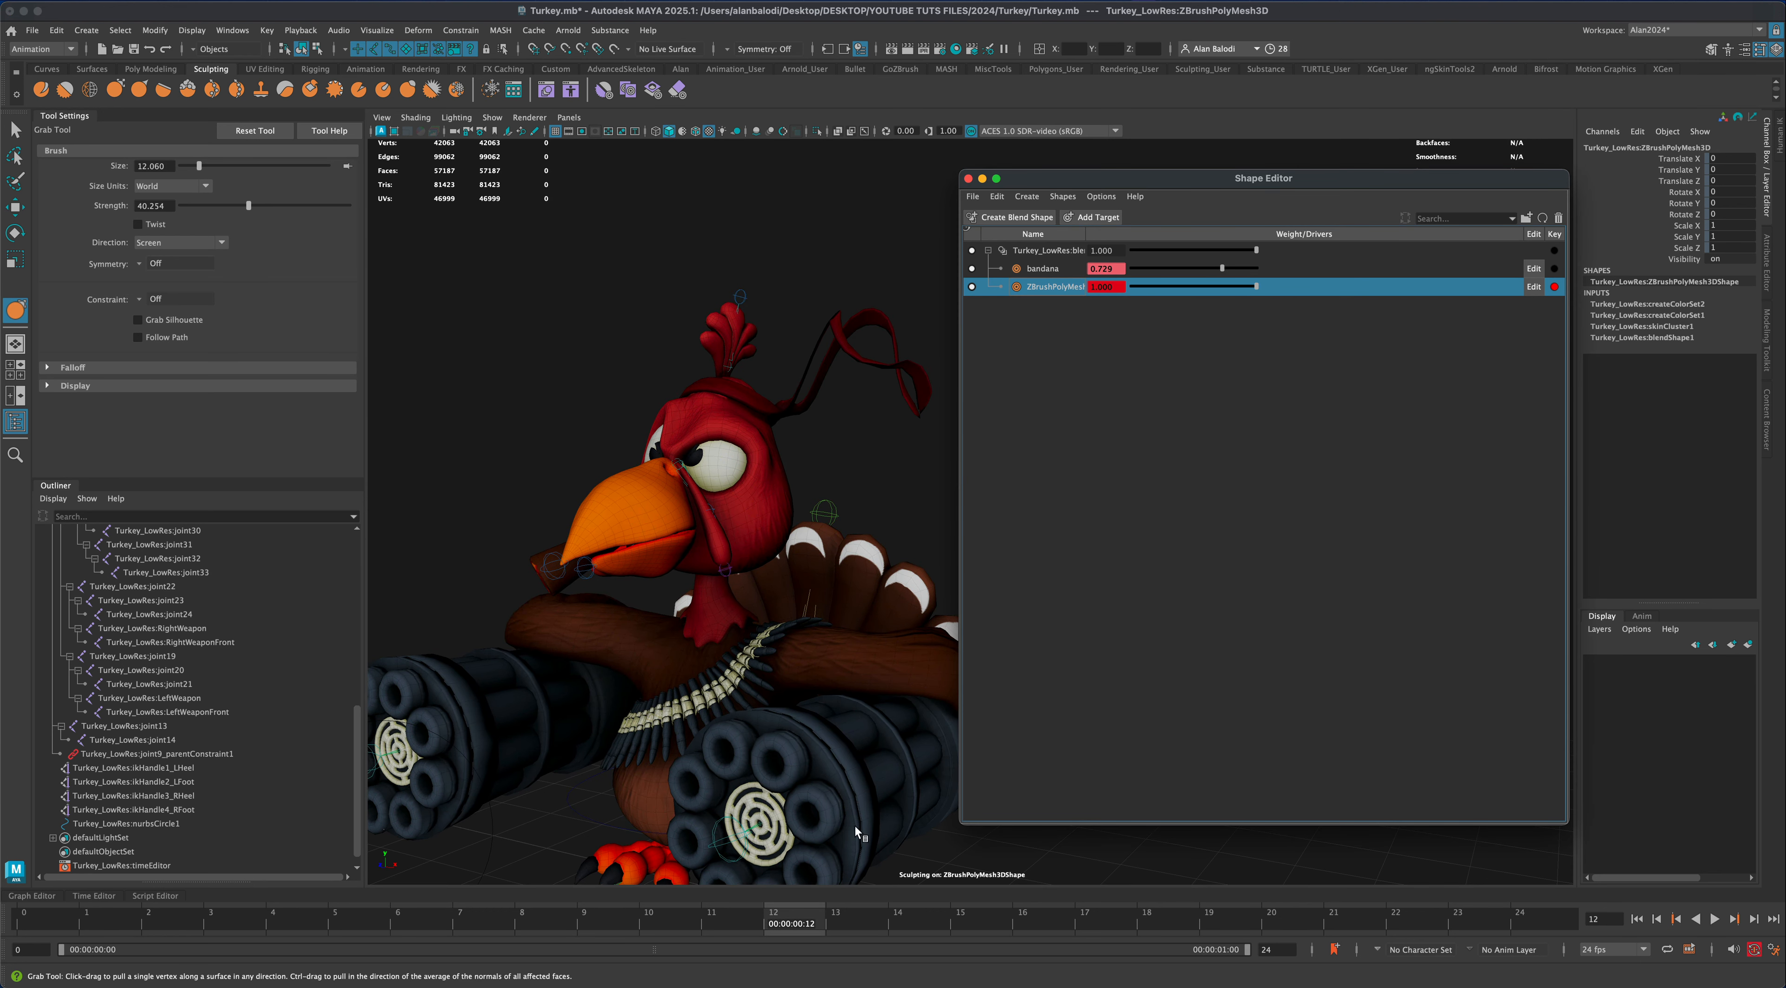
{"action": "left_click_drag", "start_coordinate": [1435, 922], "coordinate": [1560, 921]}
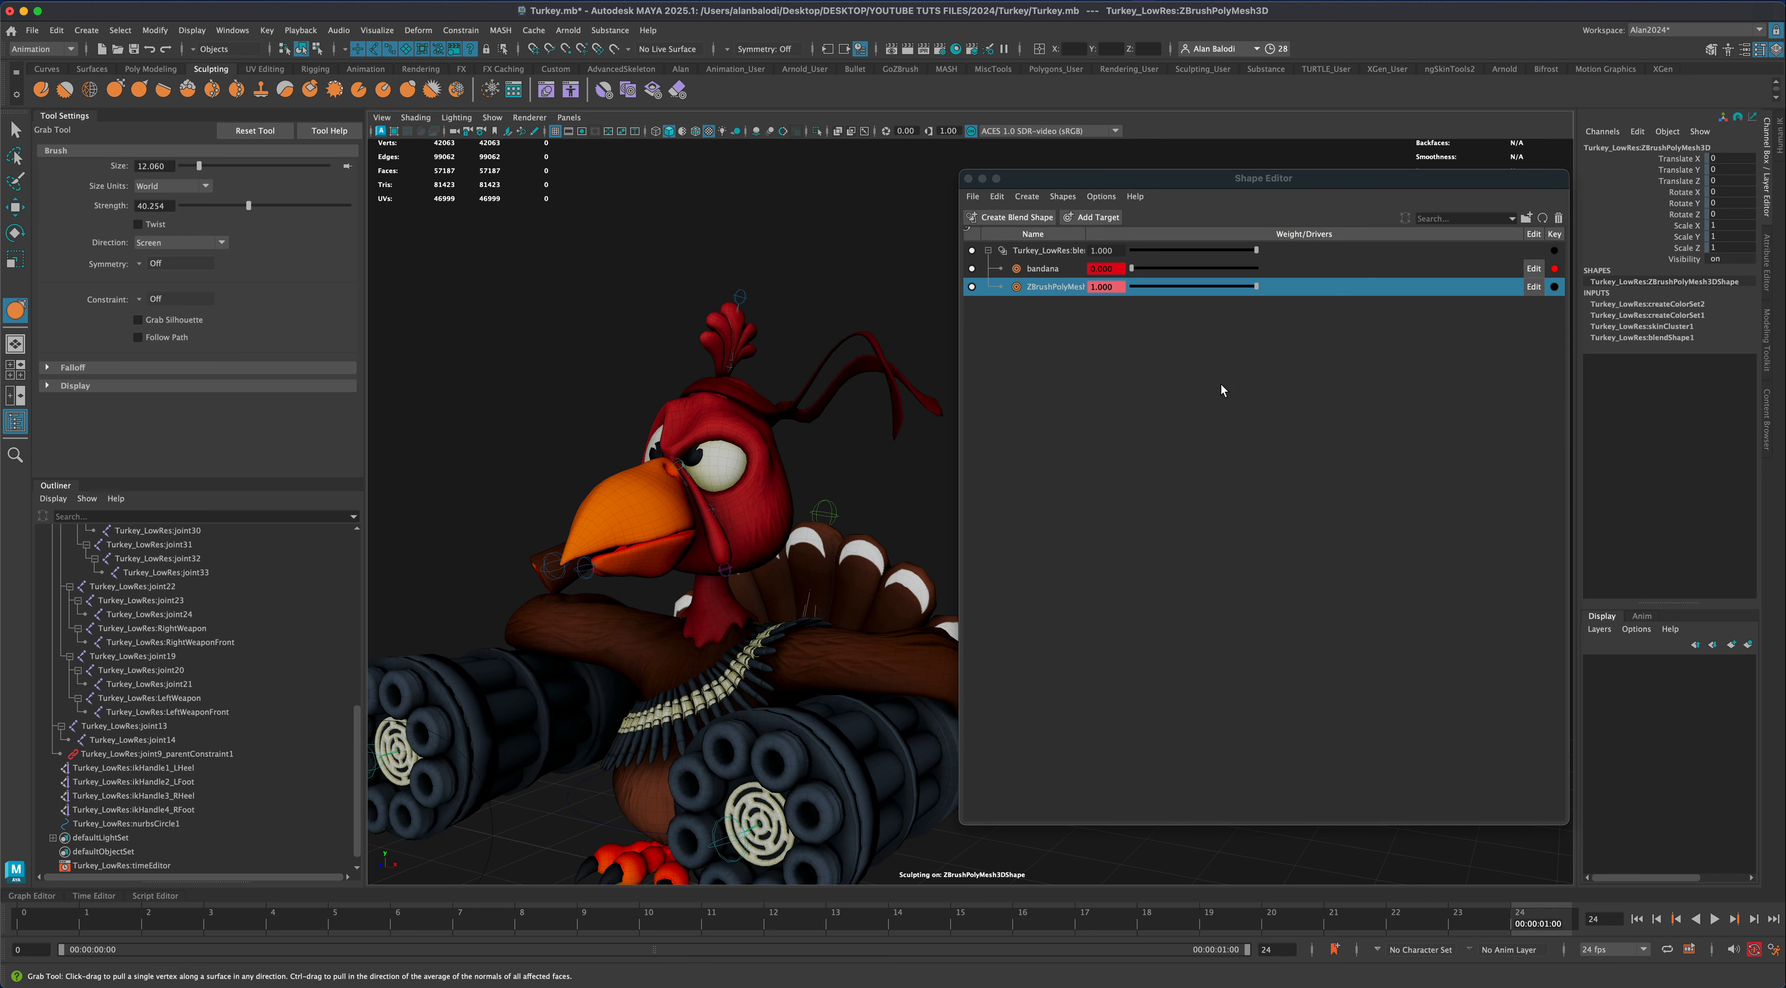
{"action": "left_click_drag", "start_coordinate": [1255, 288], "coordinate": [1119, 288]}
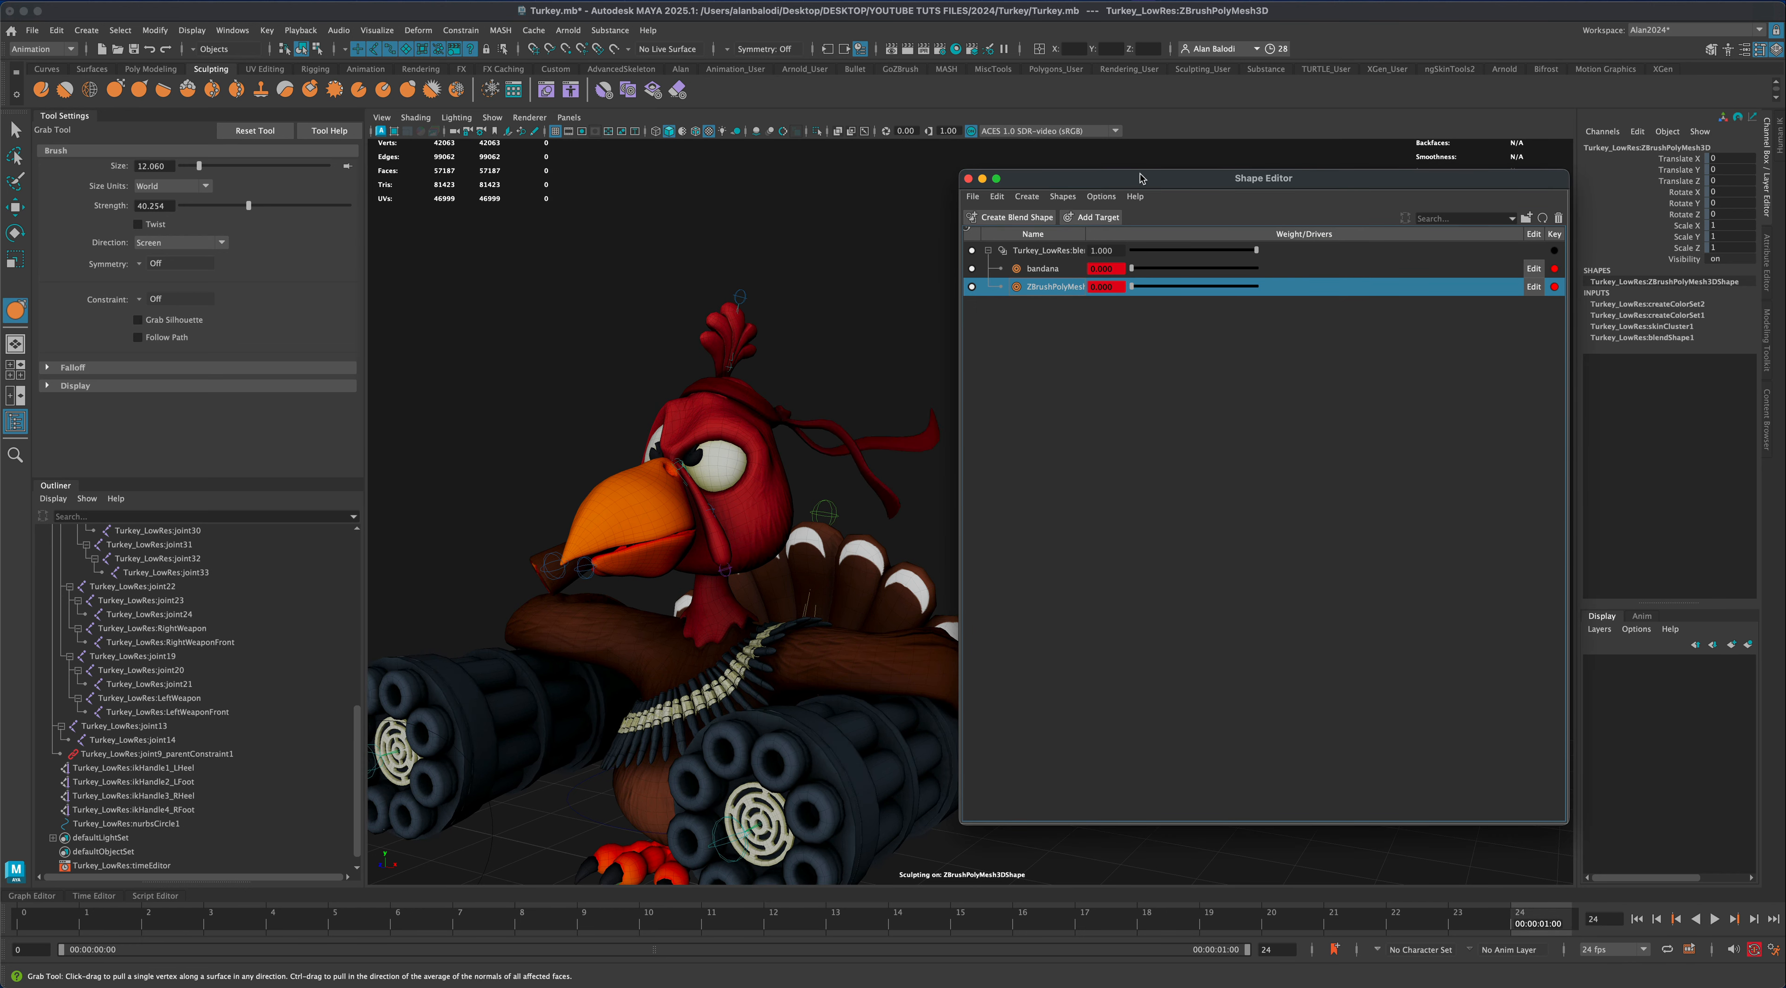
Play the animation to check the combined bandana movement from farther away, and stop playback
{"action": "left_click_drag", "start_coordinate": [1134, 184], "coordinate": [1403, 188]}
{"action": "left_click", "coordinate": [1714, 918]}
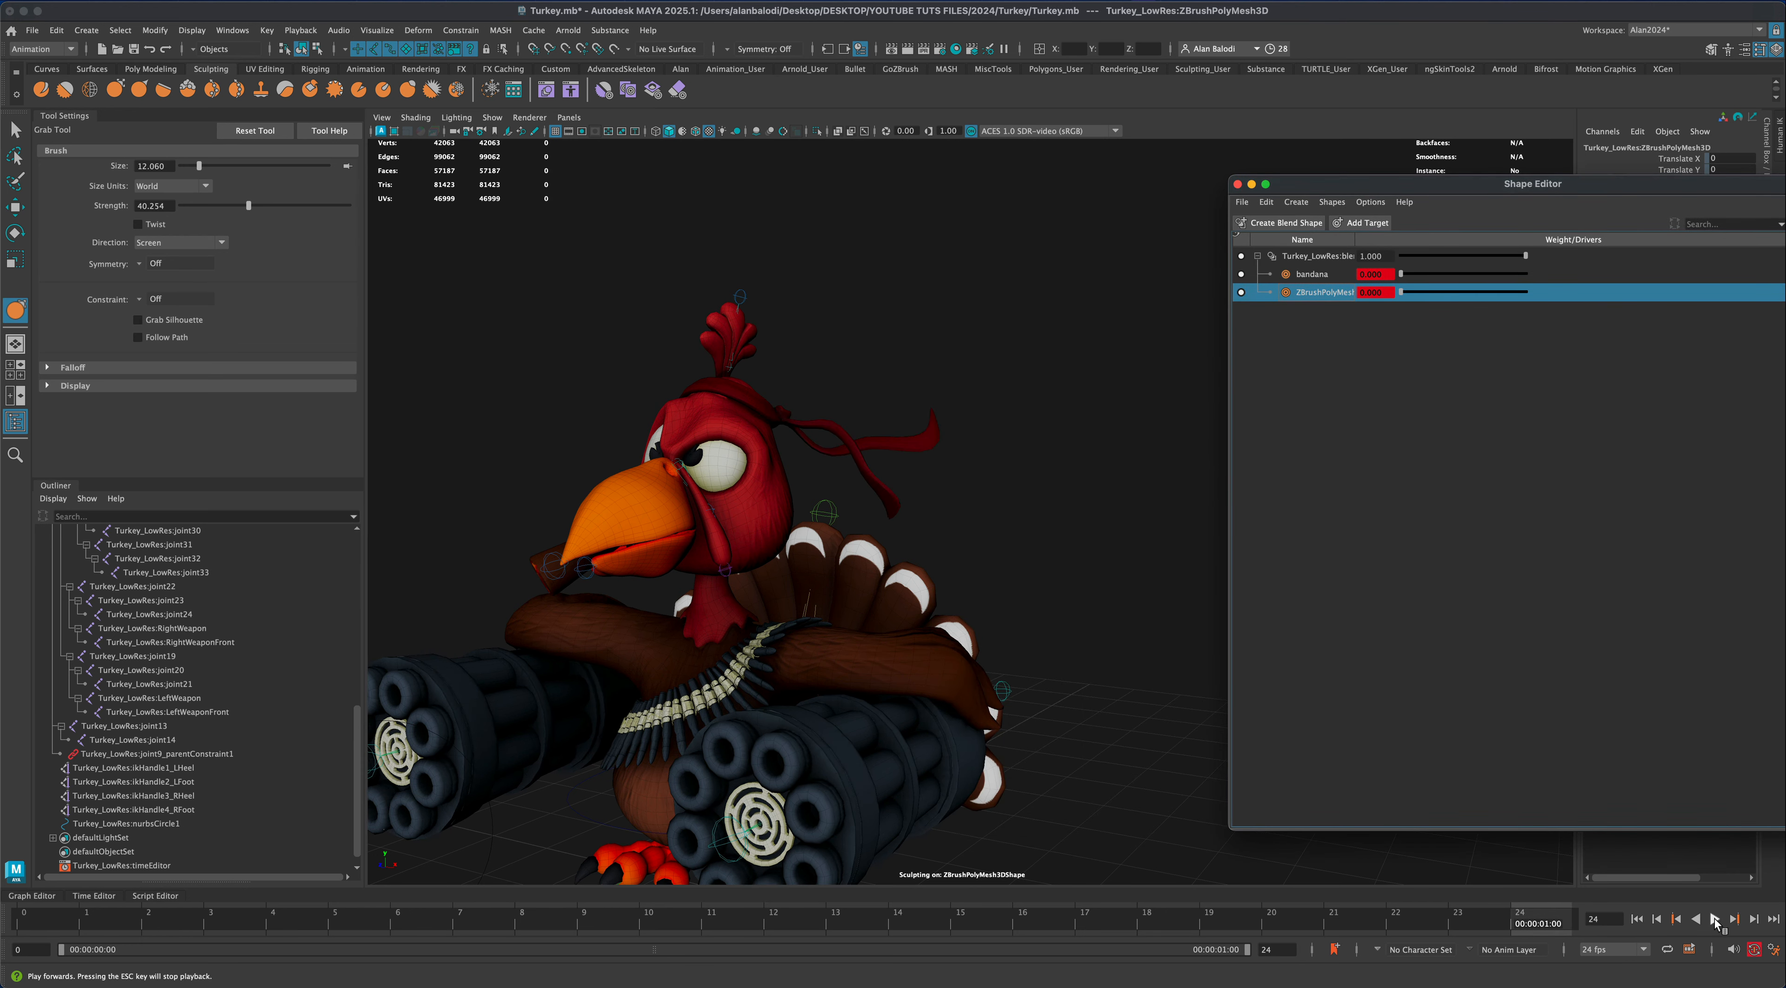
{"action": "scroll", "coordinate": [1109, 709], "scroll_direction": "down", "scroll_amount": 7}
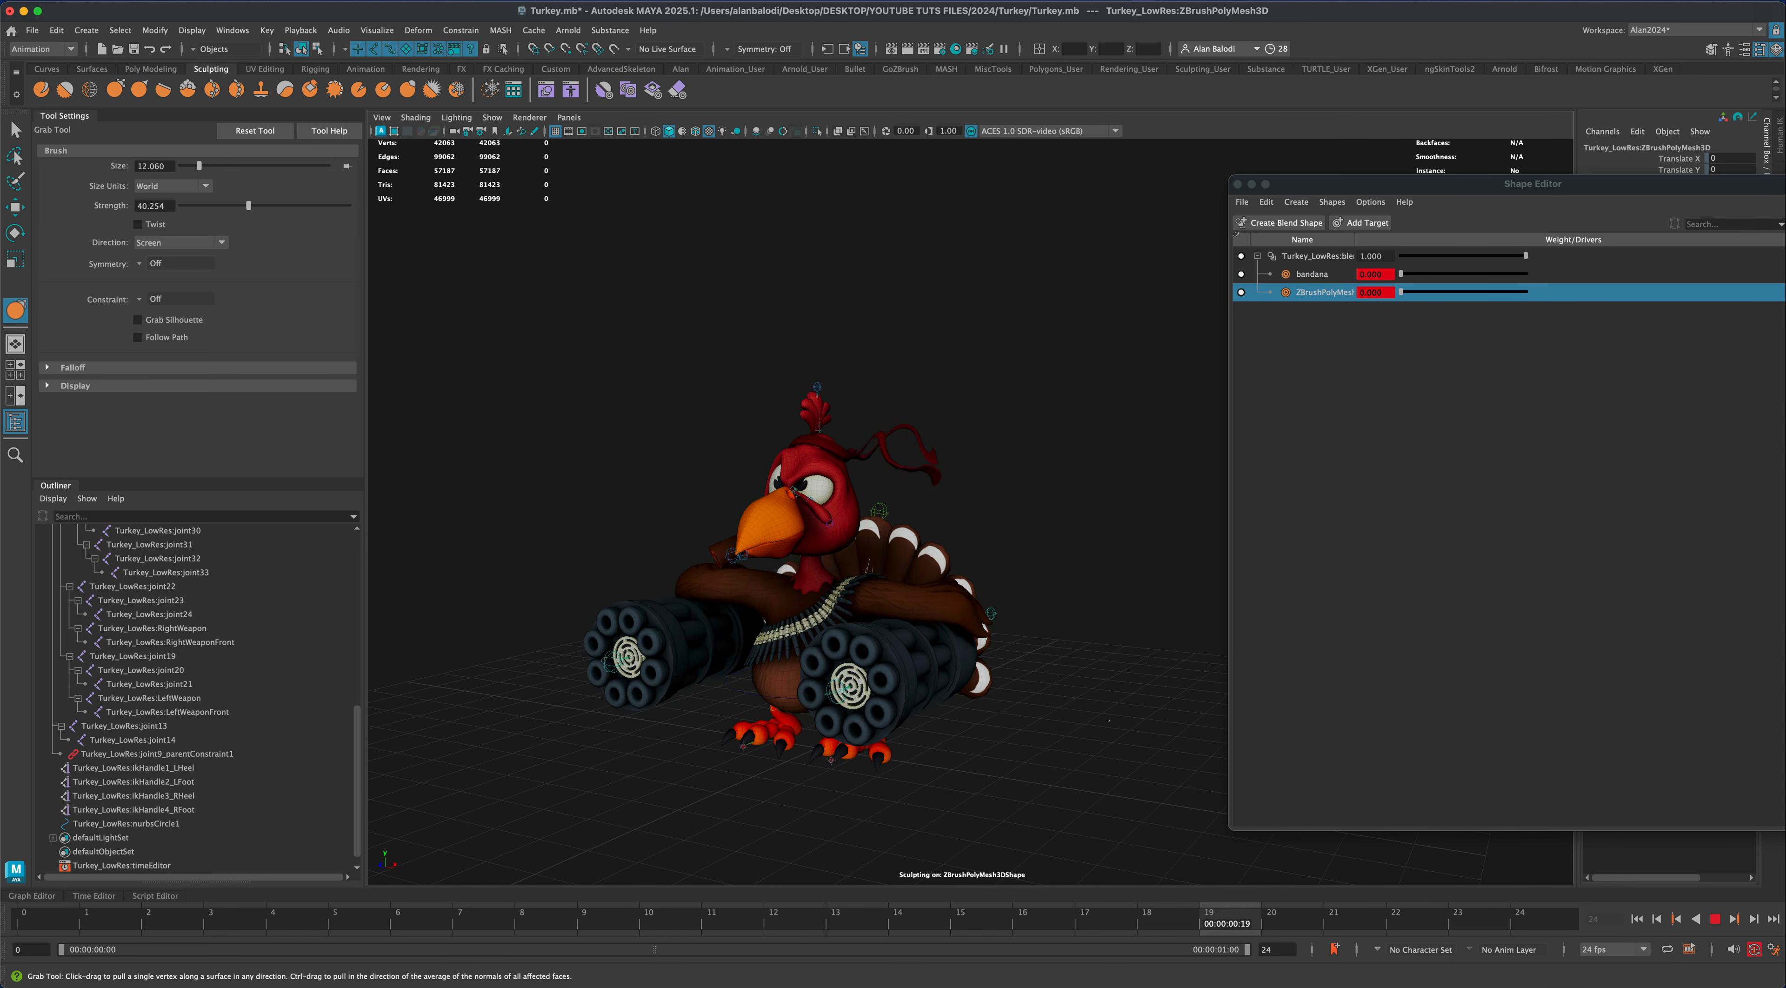
{"action": "left_click_drag", "start_coordinate": [1109, 709], "coordinate": [879, 472], "text": "alt"}
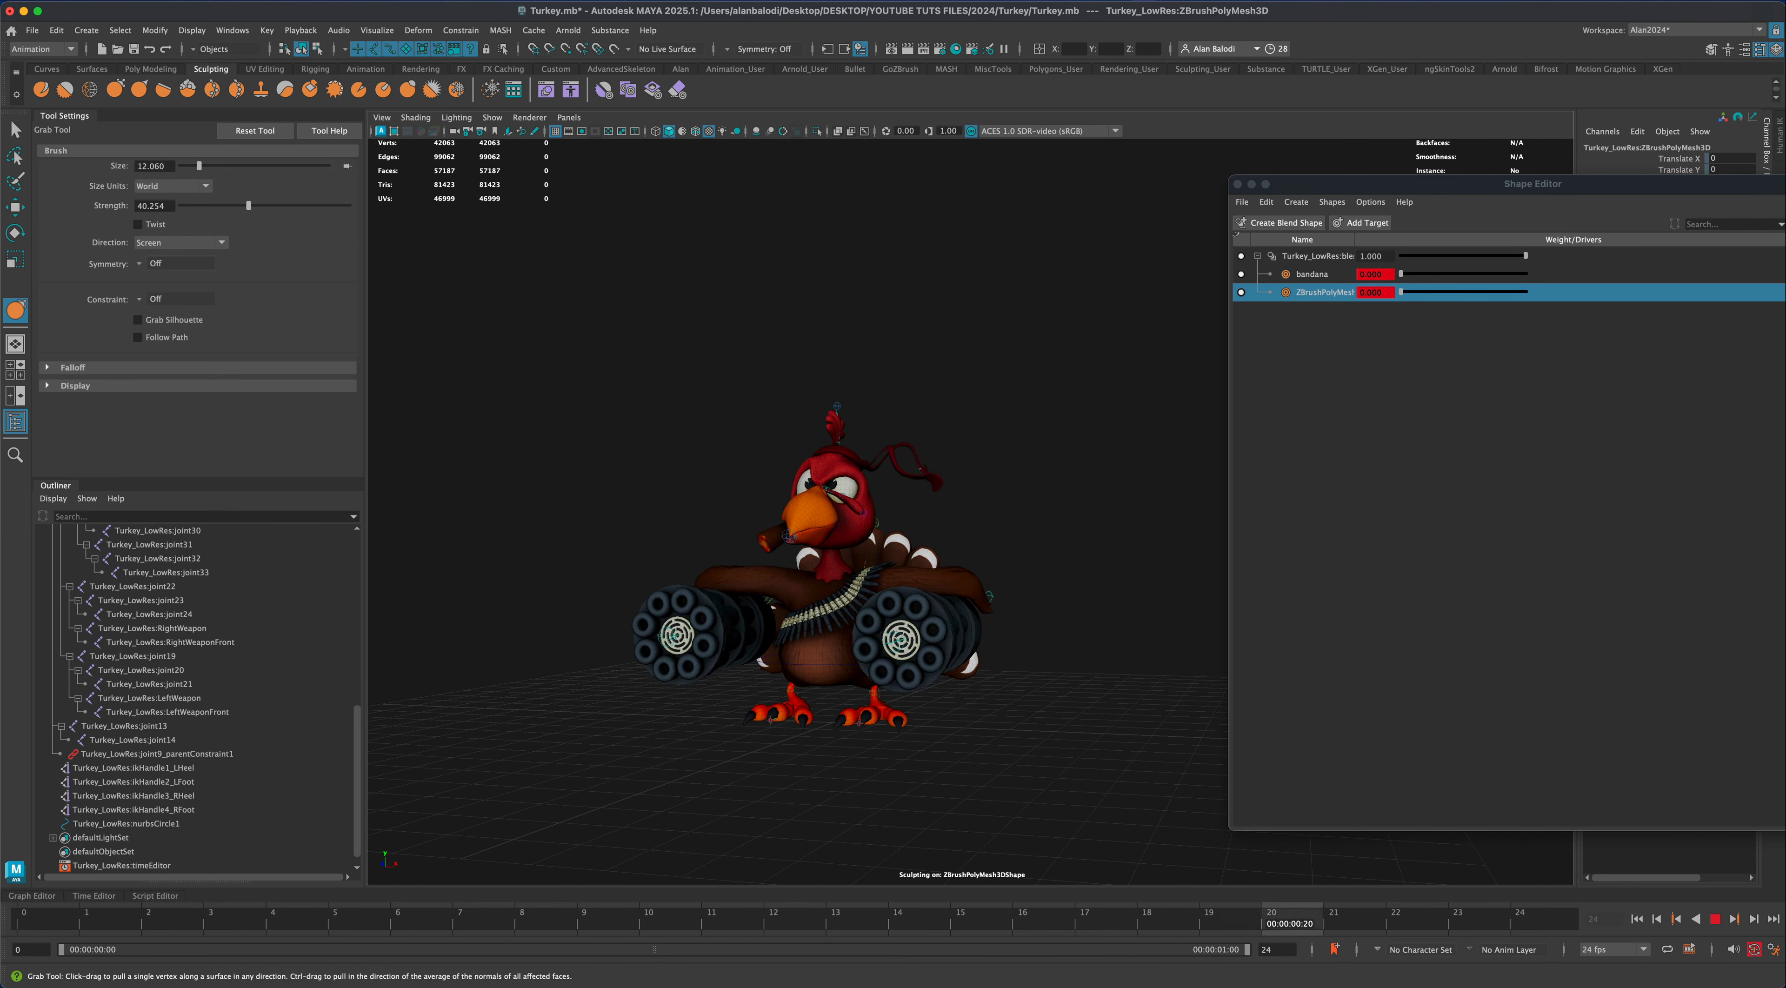
{"action": "left_click", "coordinate": [1714, 920]}
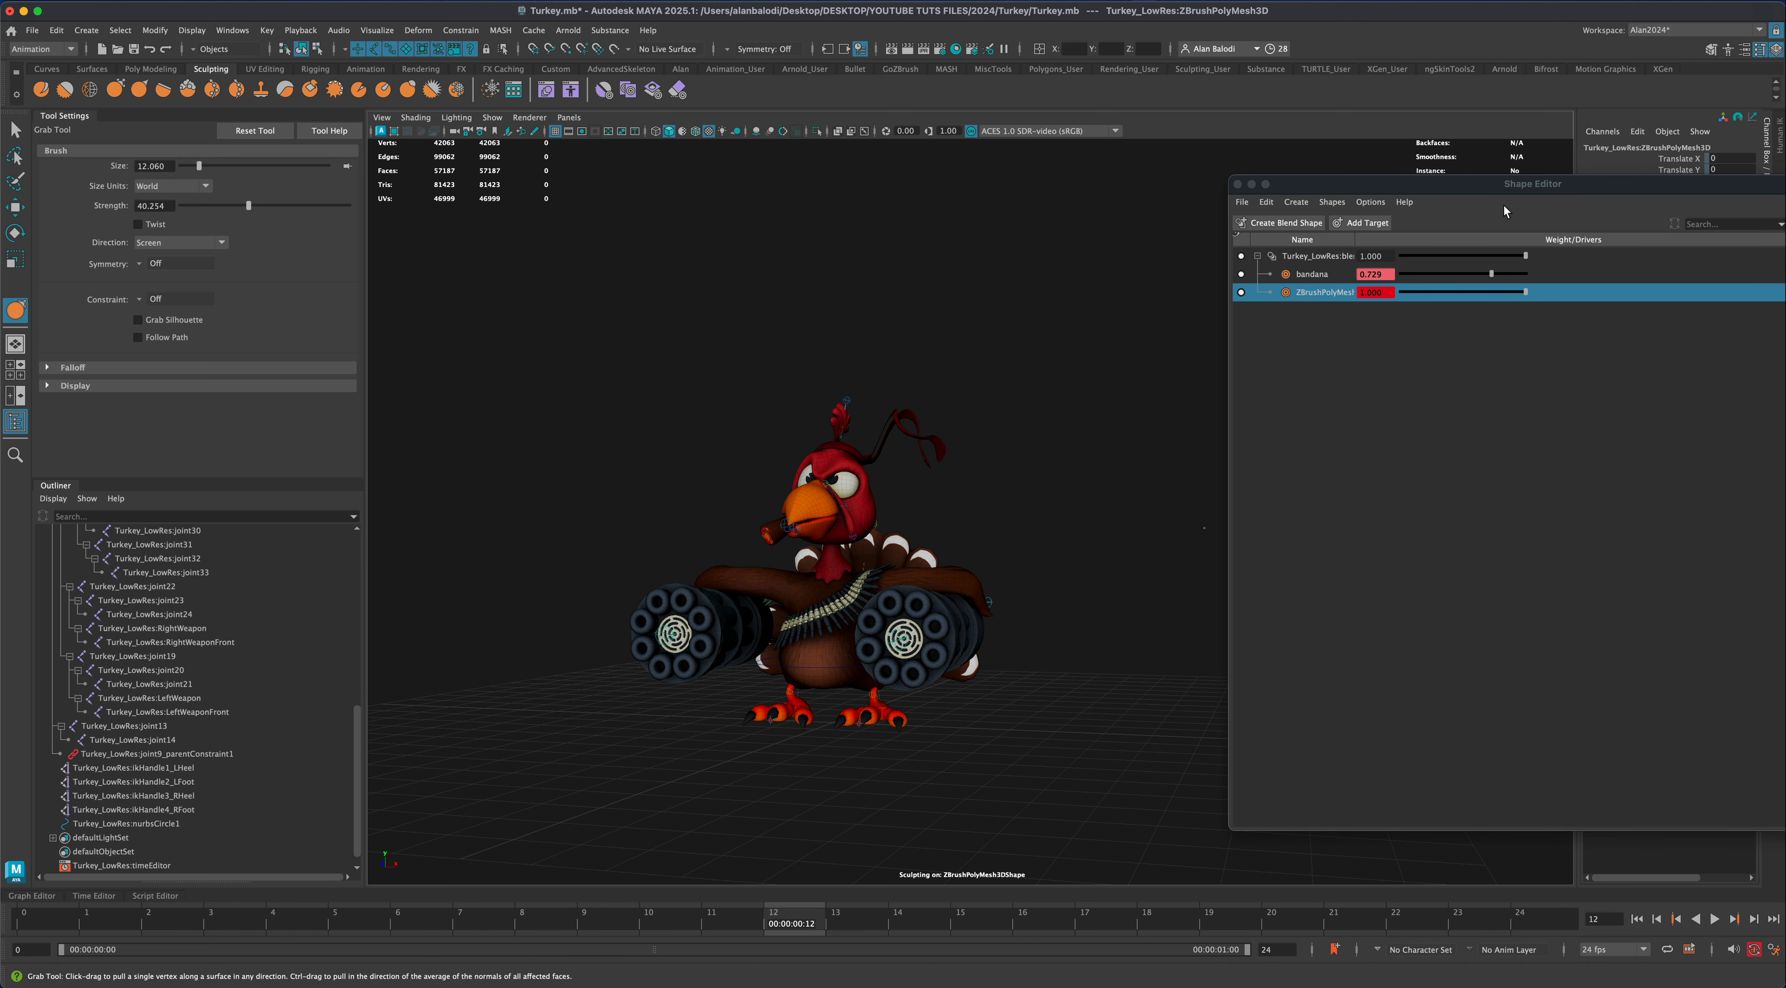
Lower the second target's keyed weight at frame 12 to just under half, and play the animation to check the bandana
{"action": "left_click_drag", "start_coordinate": [1499, 185], "coordinate": [1384, 206]}
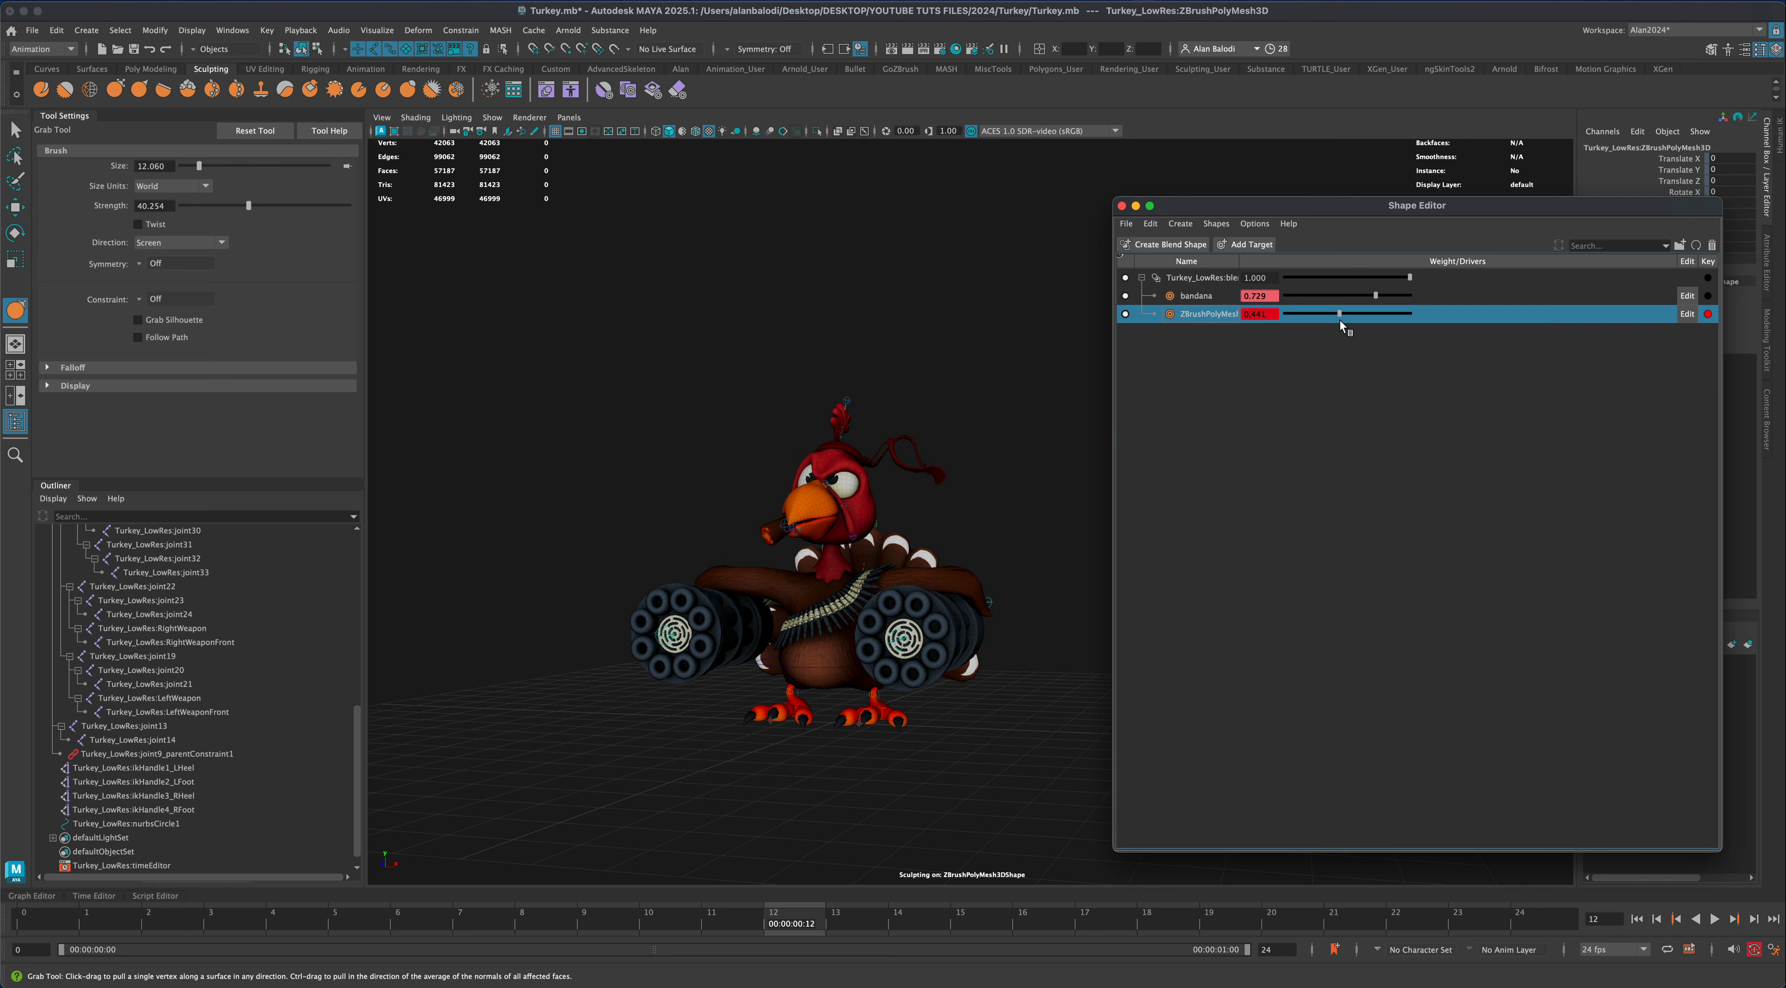
{"action": "left_click", "coordinate": [1714, 919]}
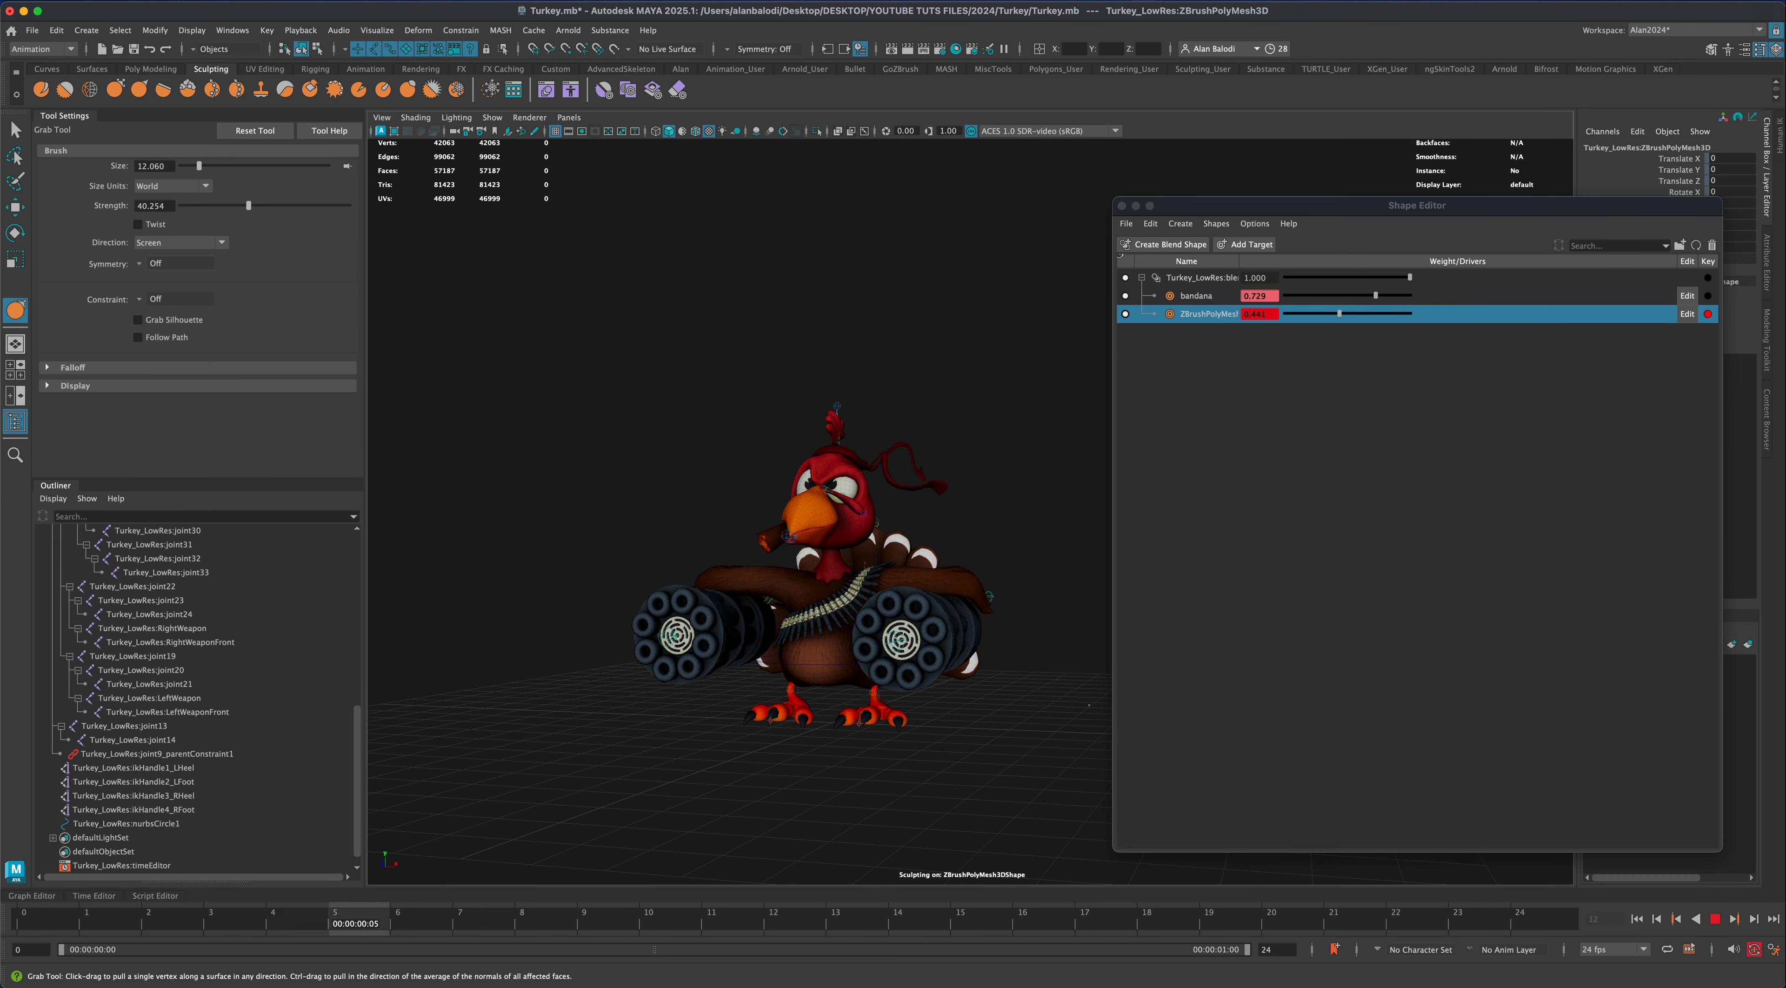
{"action": "left_click_drag", "start_coordinate": [1089, 706], "coordinate": [395, 705], "text": "alt"}
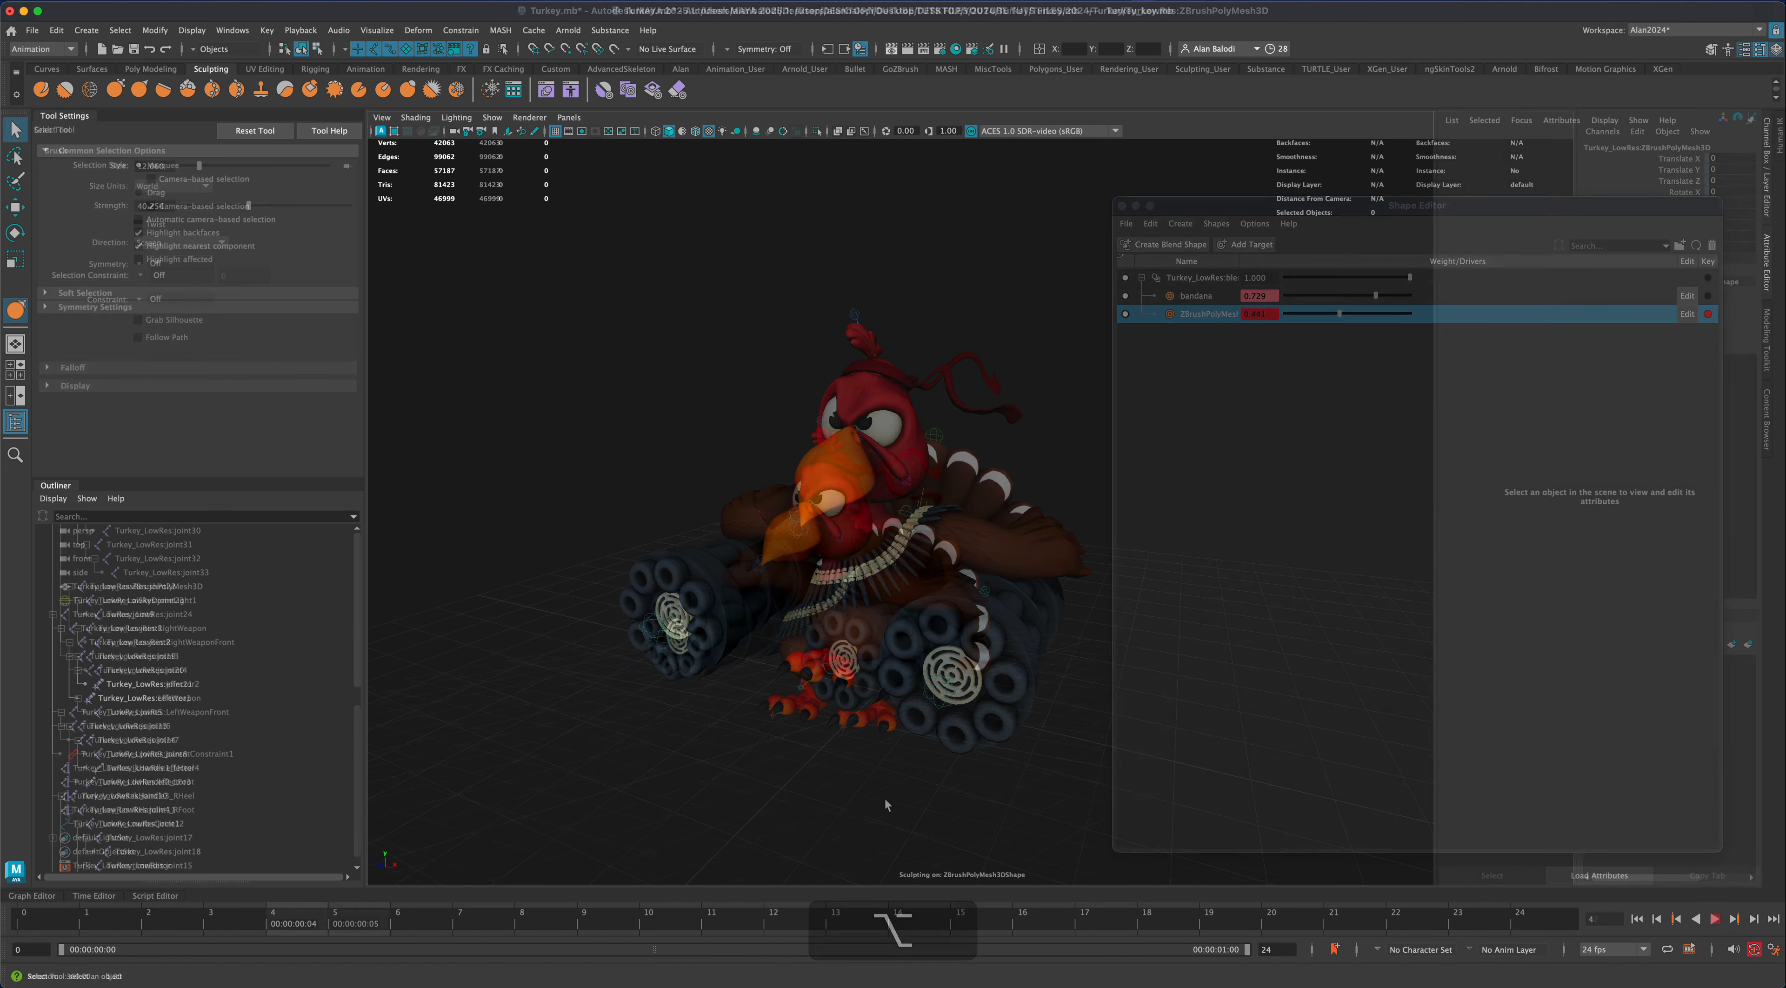
Select the right weapon's front joint and key its transforms at frame 0
{"action": "left_click_drag", "start_coordinate": [754, 741], "coordinate": [678, 676], "text": "alt"}
{"action": "left_click", "coordinate": [662, 646]}
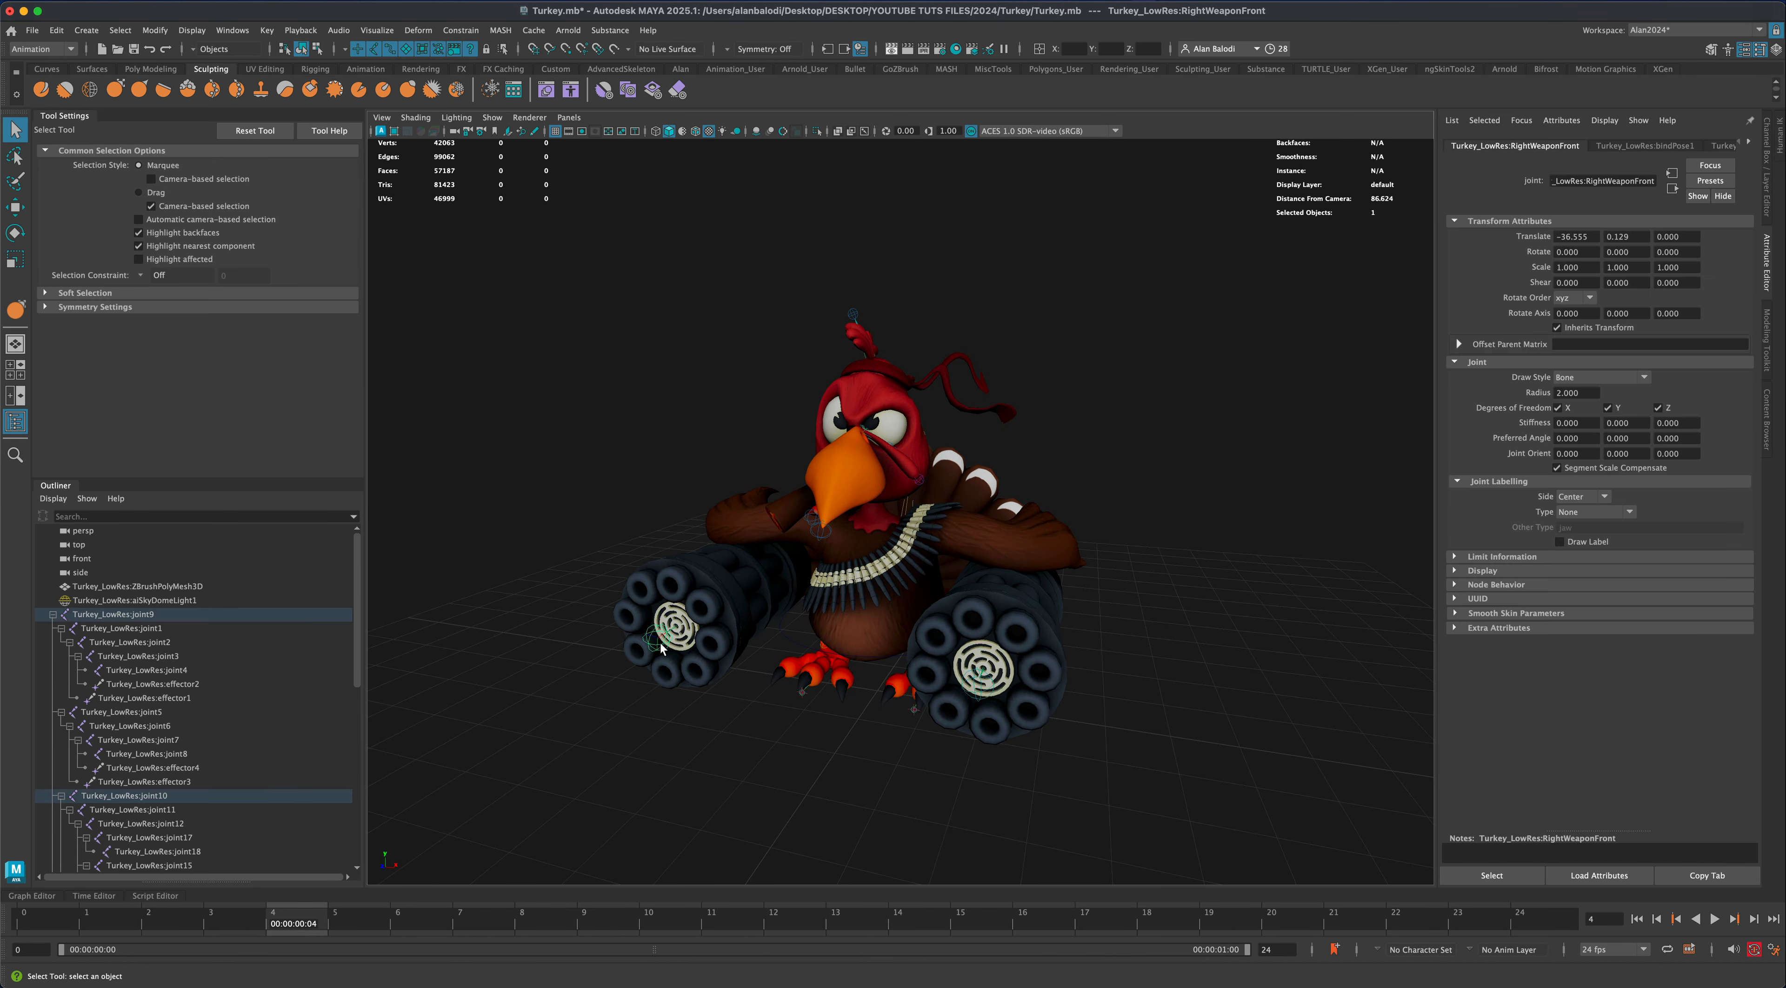
{"action": "left_click_drag", "start_coordinate": [857, 703], "coordinate": [792, 765], "text": "alt"}
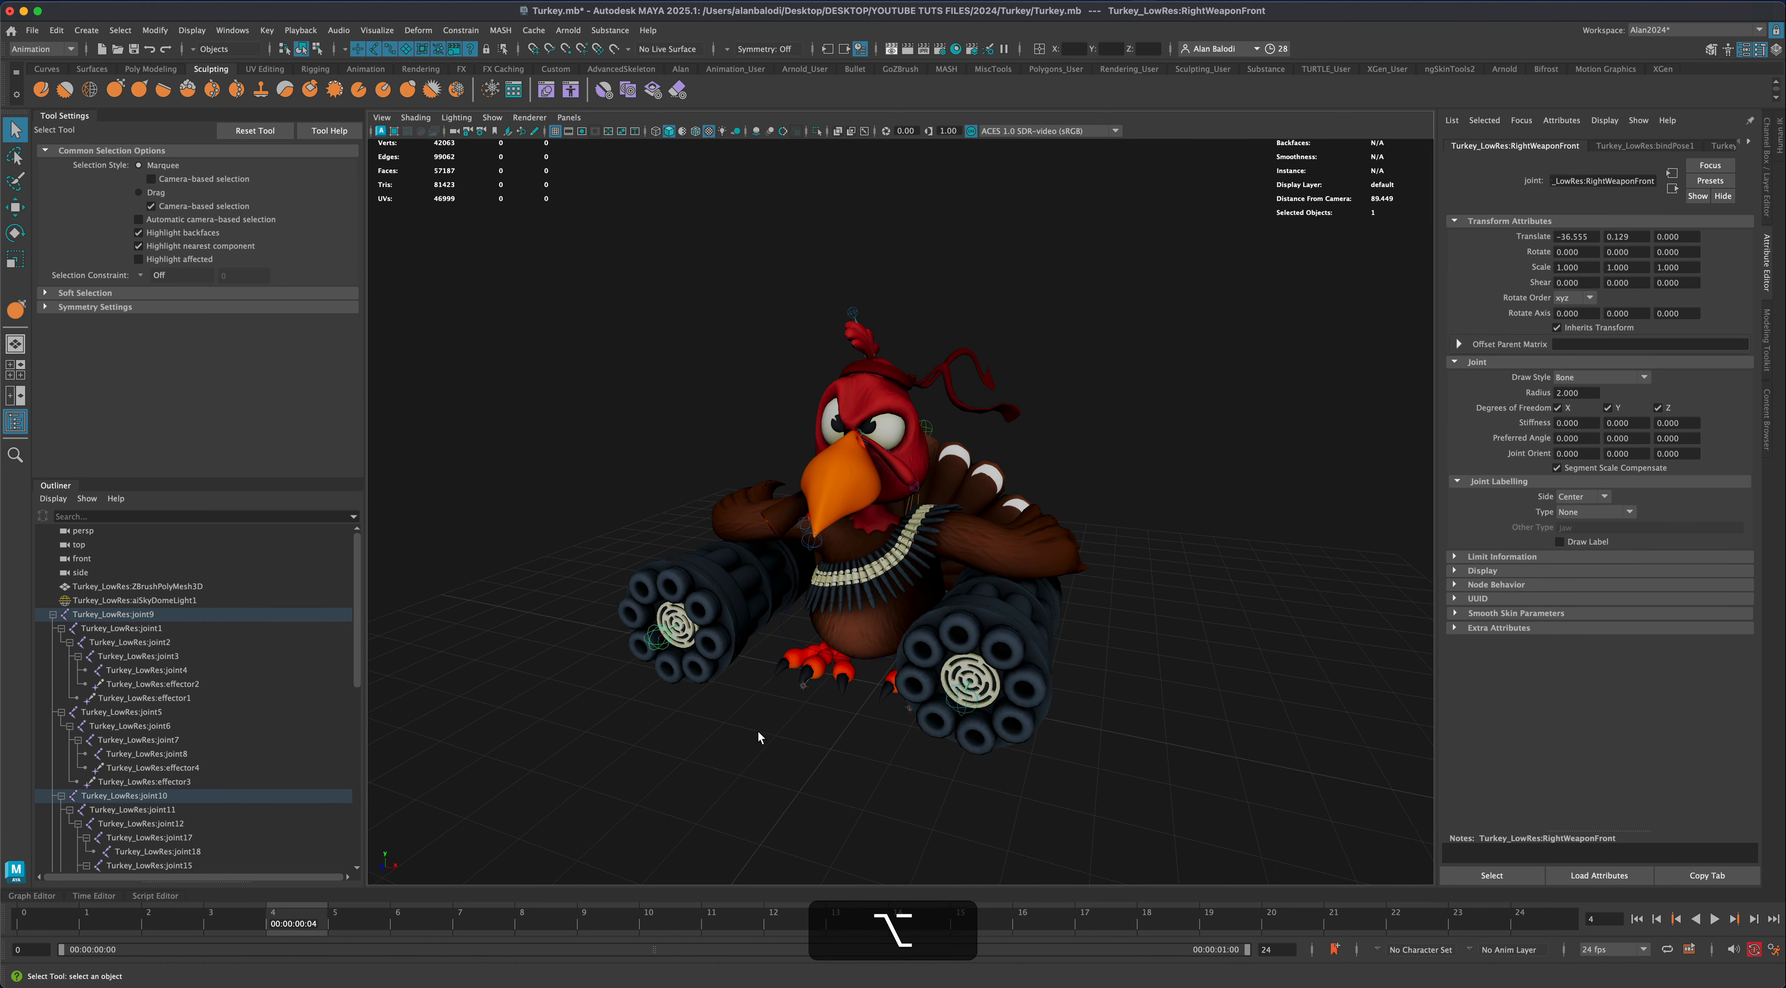
{"action": "left_click", "coordinate": [704, 730]}
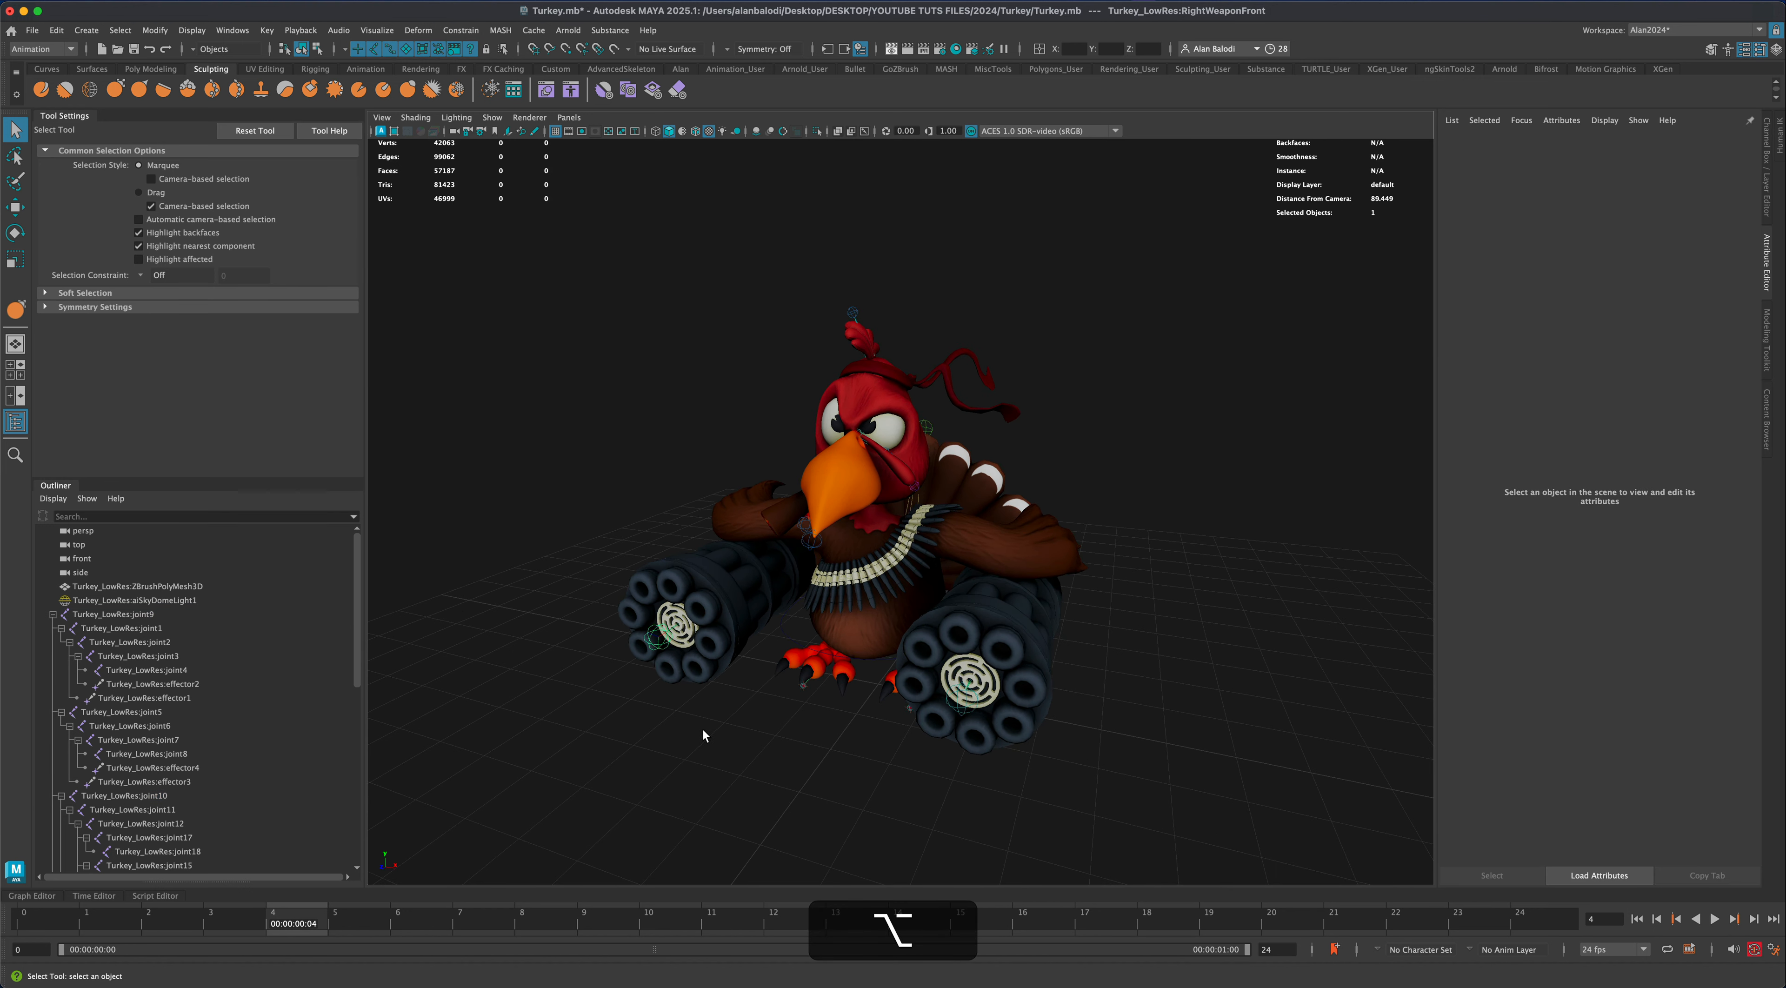
{"action": "left_click", "coordinate": [664, 644]}
{"action": "left_click_drag", "start_coordinate": [663, 644], "coordinate": [639, 727], "text": "alt"}
{"action": "left_click_drag", "start_coordinate": [296, 930], "coordinate": [39, 931]}
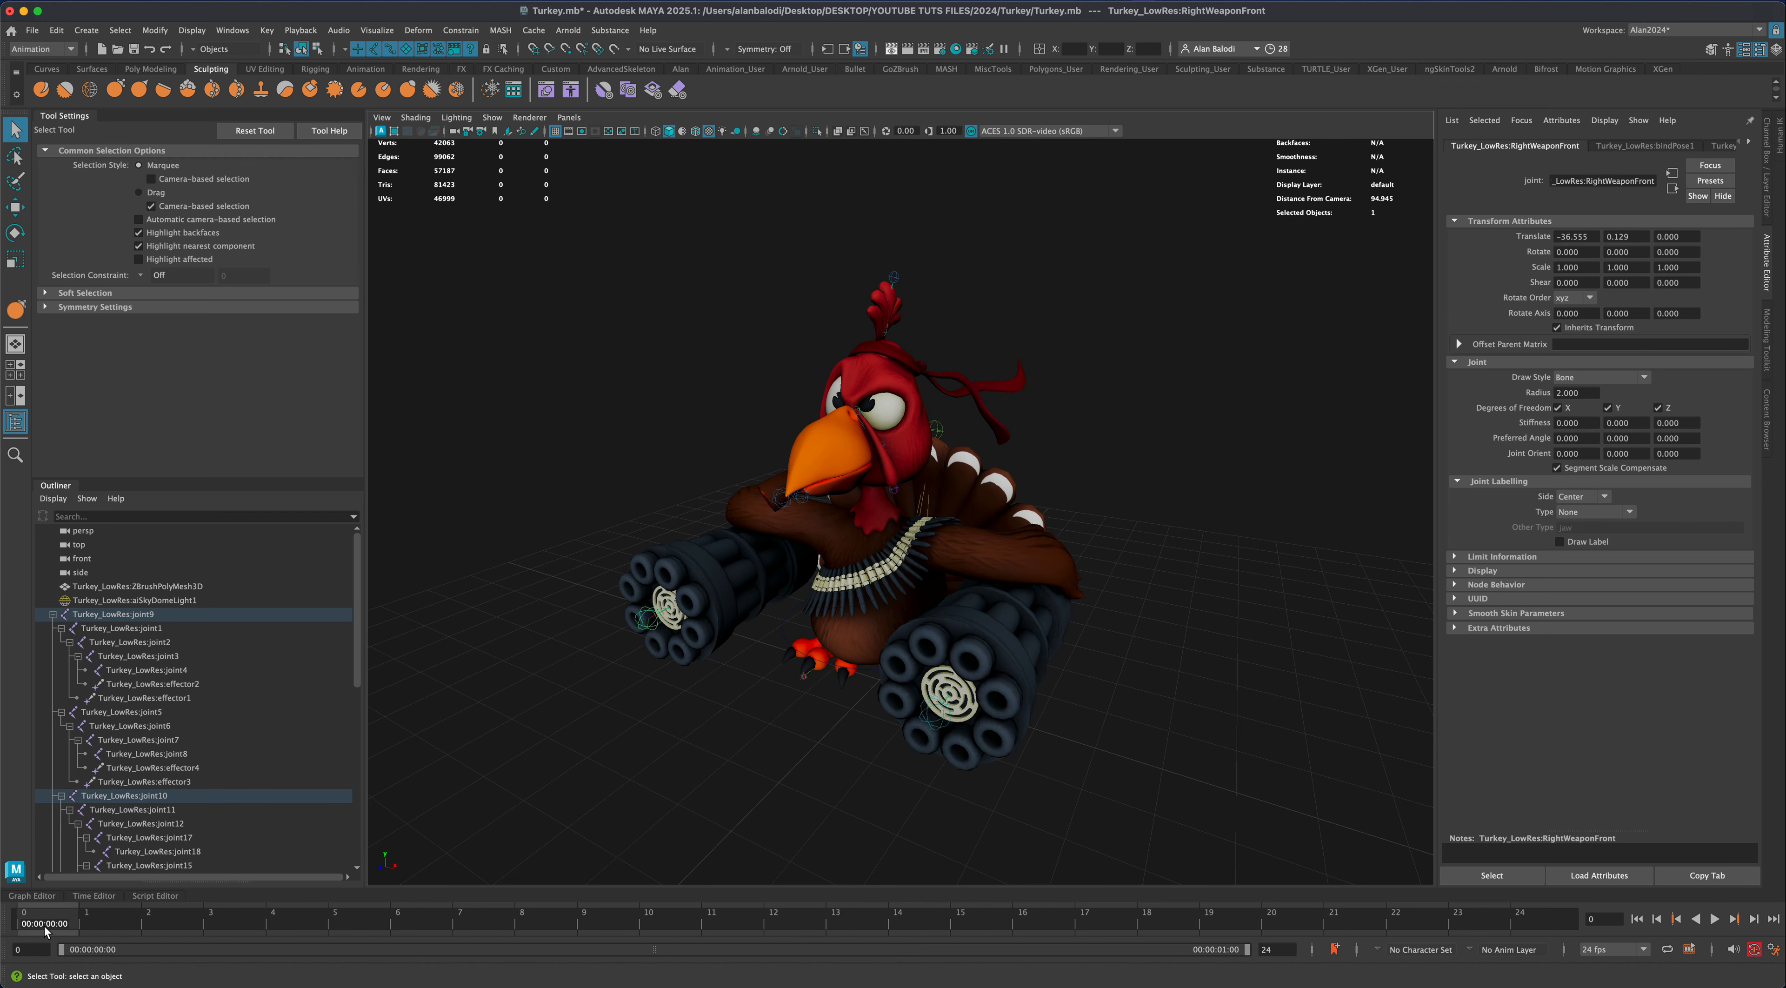
{"action": "key", "text": "s"}
Set the right weapon front joint's X rotation to 360 at frame 24
{"action": "key", "text": "e"}
{"action": "key", "text": "alt+v"}
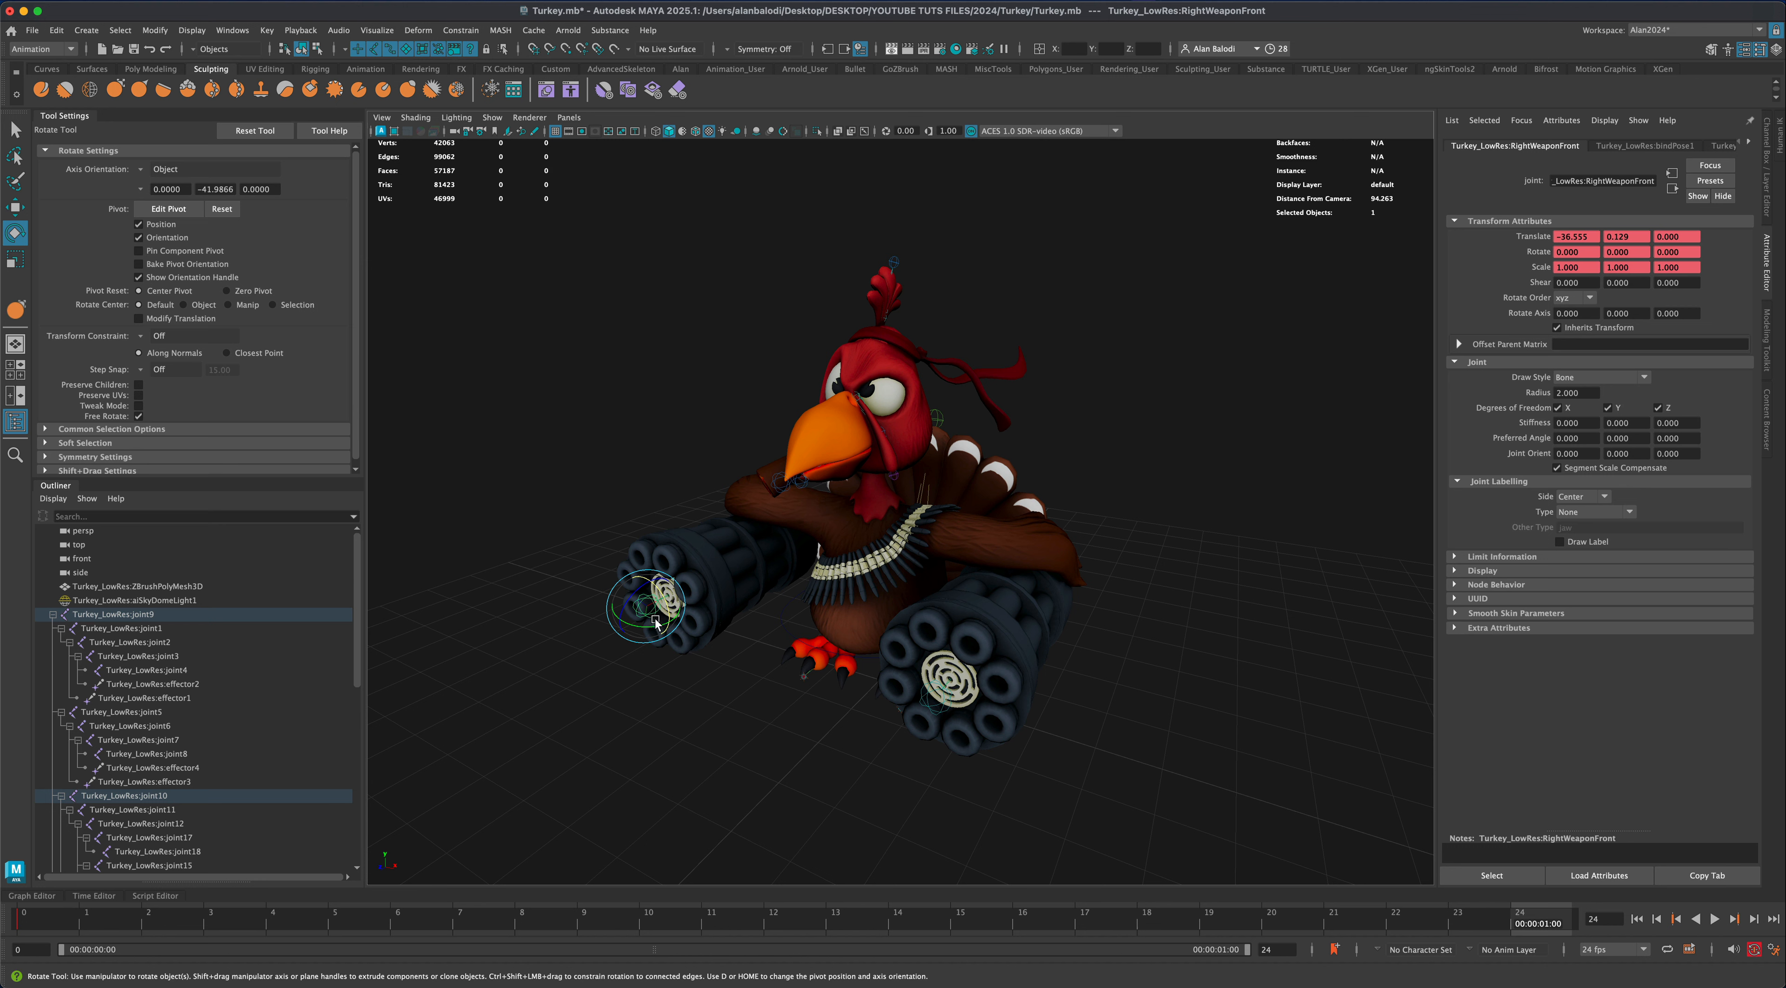
{"action": "left_click_drag", "start_coordinate": [667, 603], "coordinate": [679, 634]}
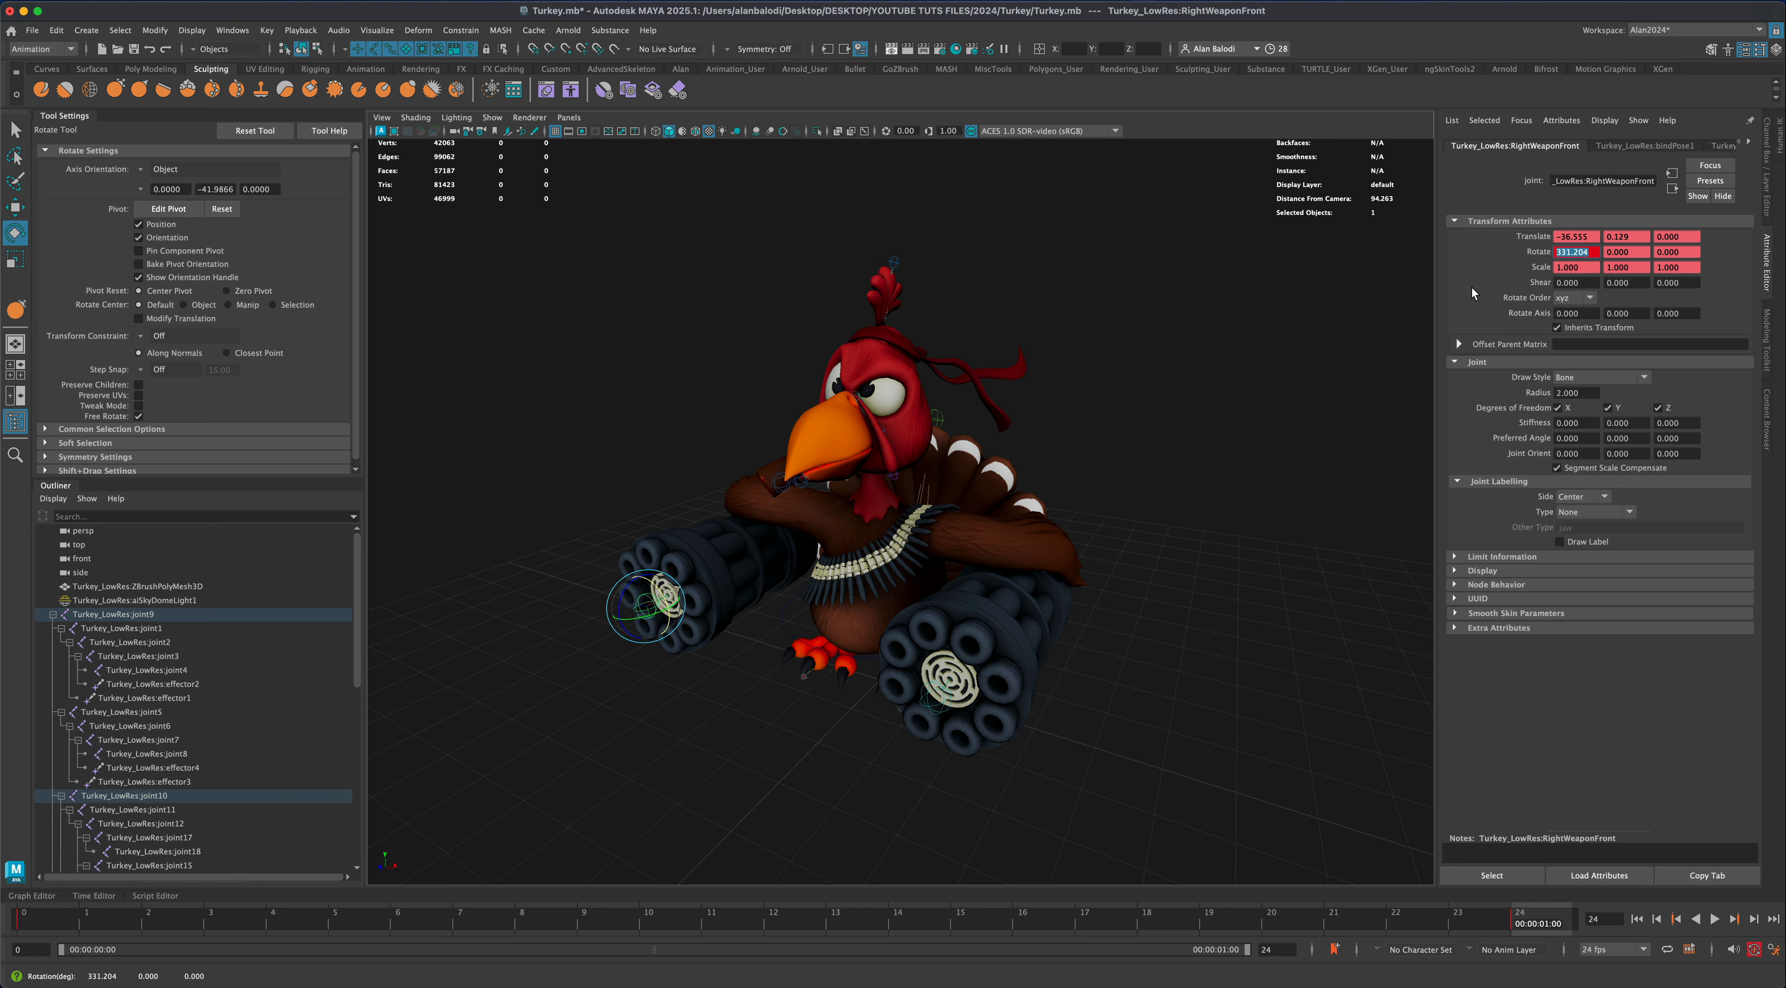
{"action": "type", "text": "360"}
{"action": "key", "text": "Return"}
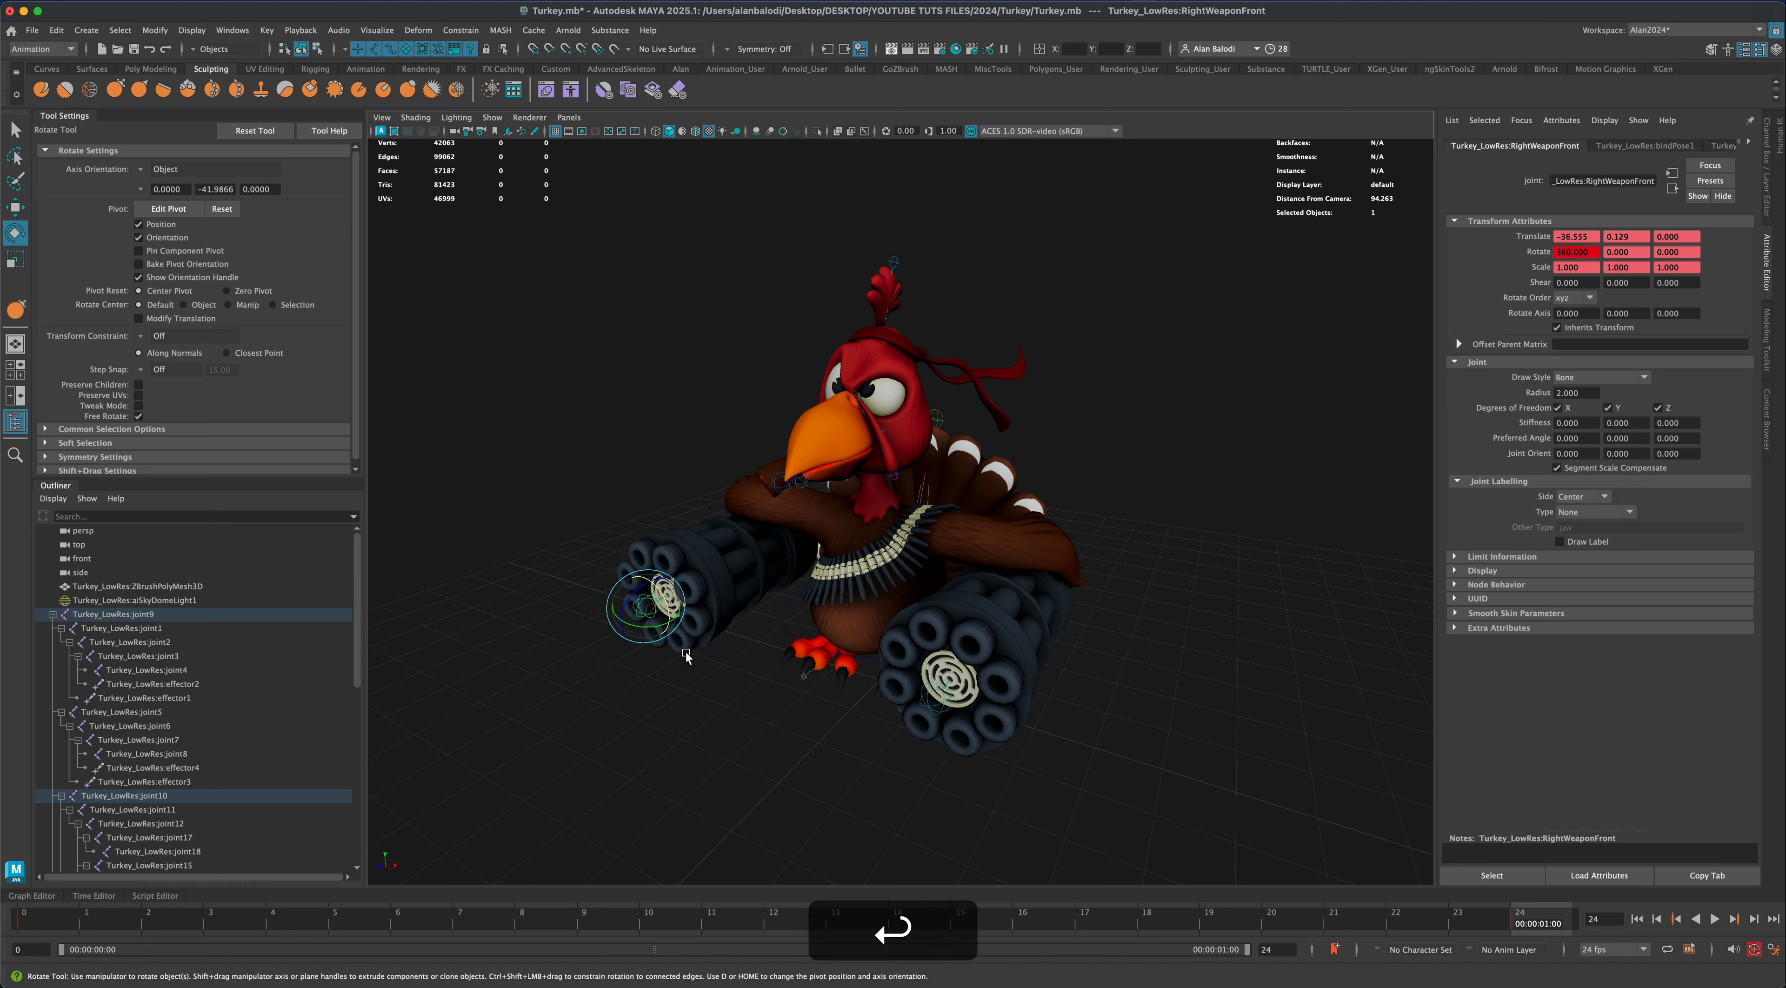
{"action": "mouse_move", "coordinate": [1538, 922]}
{"action": "left_mouse_down"}
{"action": "mouse_move", "coordinate": [340, 928]}
{"action": "mouse_move", "coordinate": [1531, 924]}
{"action": "left_mouse_up"}
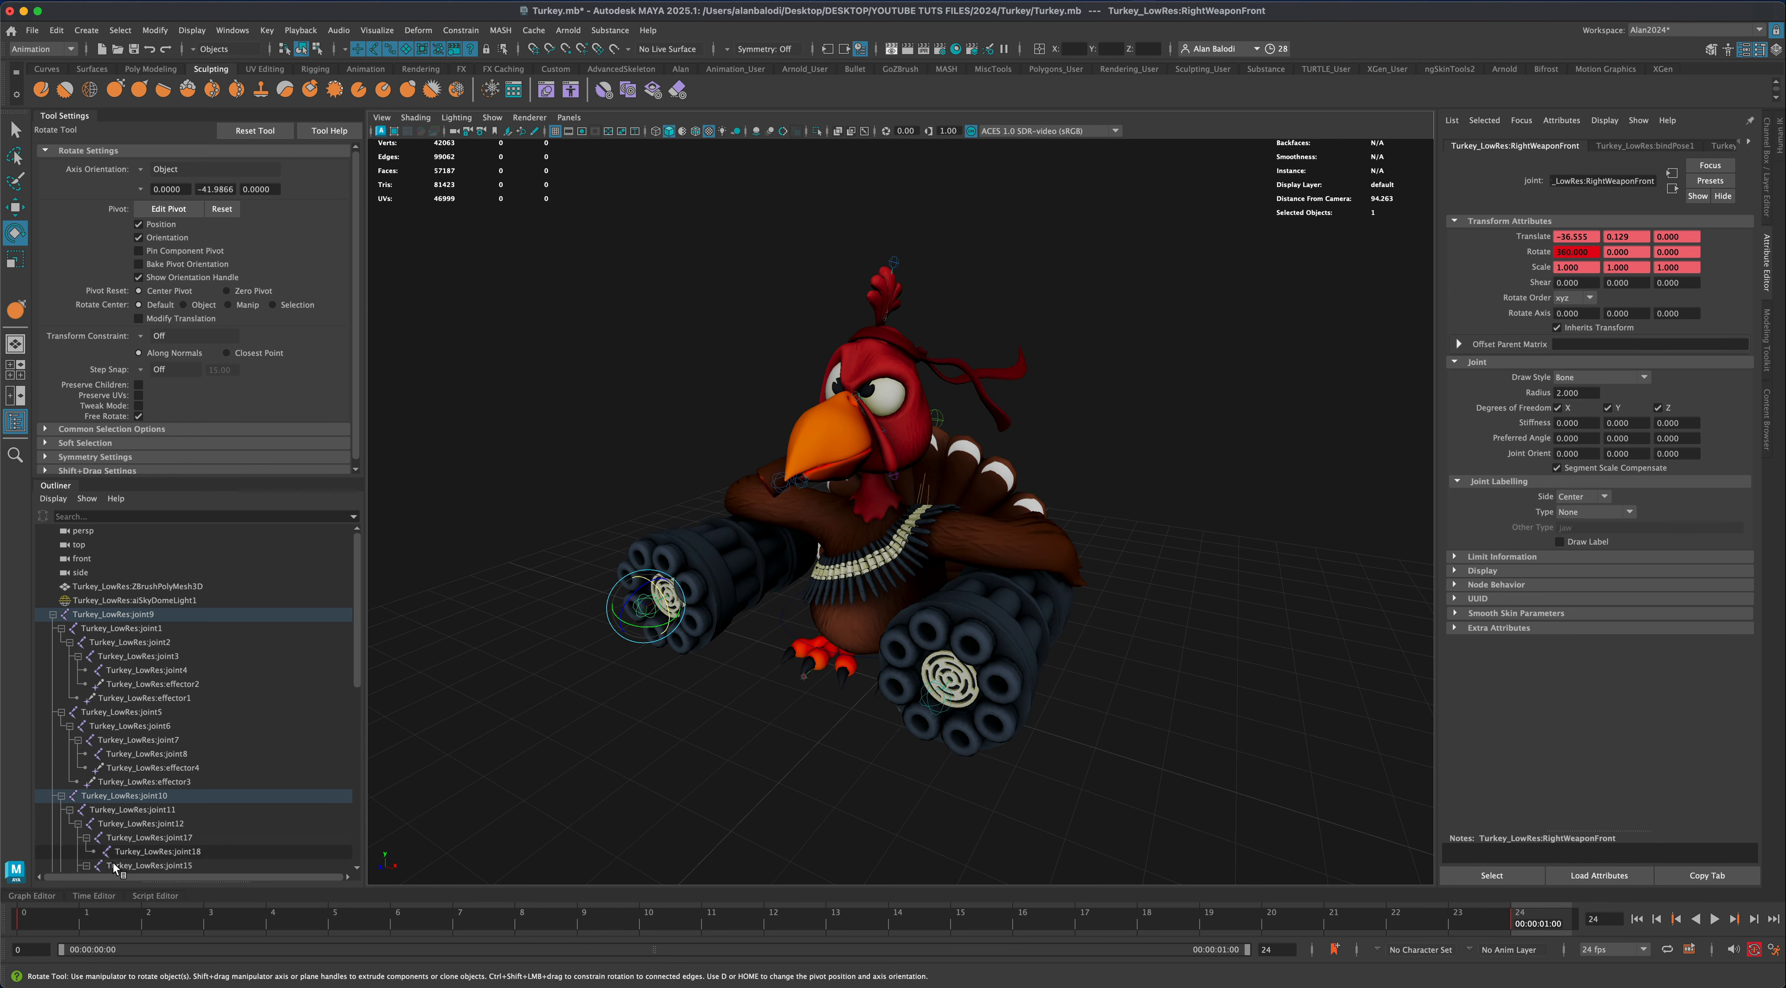
Make the right weapon joint's Rotate X curve linear in the Graph Editor
{"action": "left_click", "coordinate": [35, 895]}
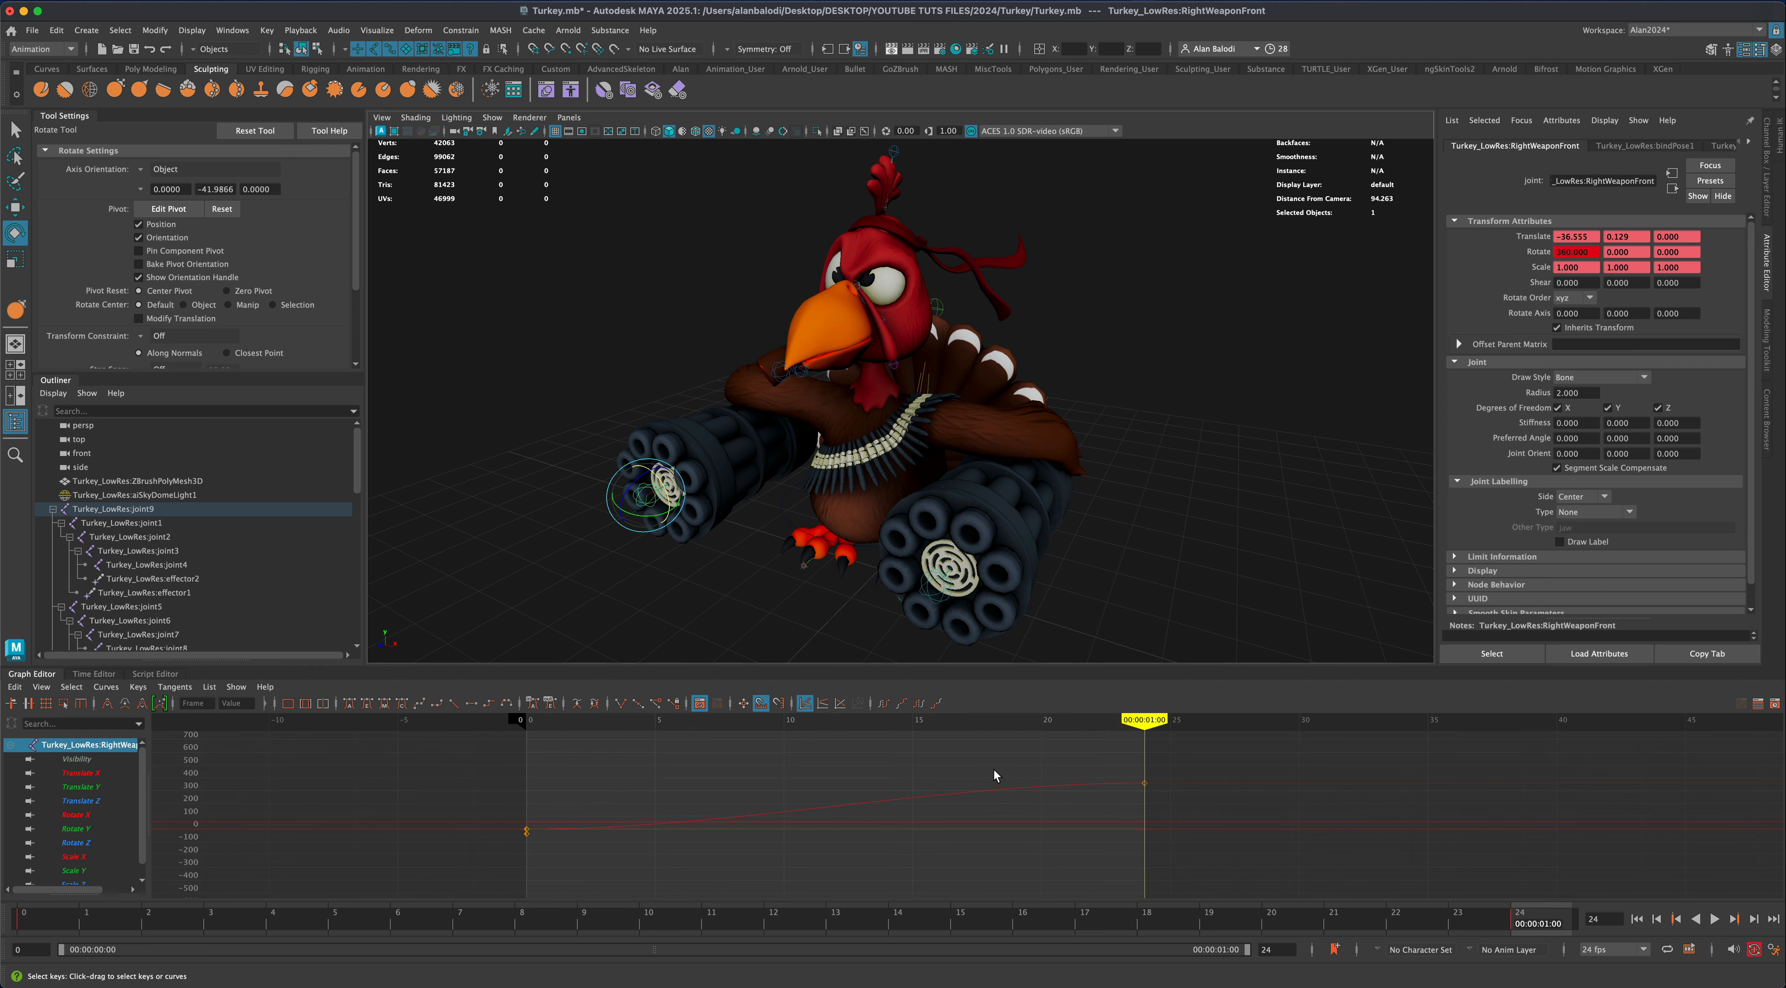
{"action": "left_click", "coordinate": [1013, 798]}
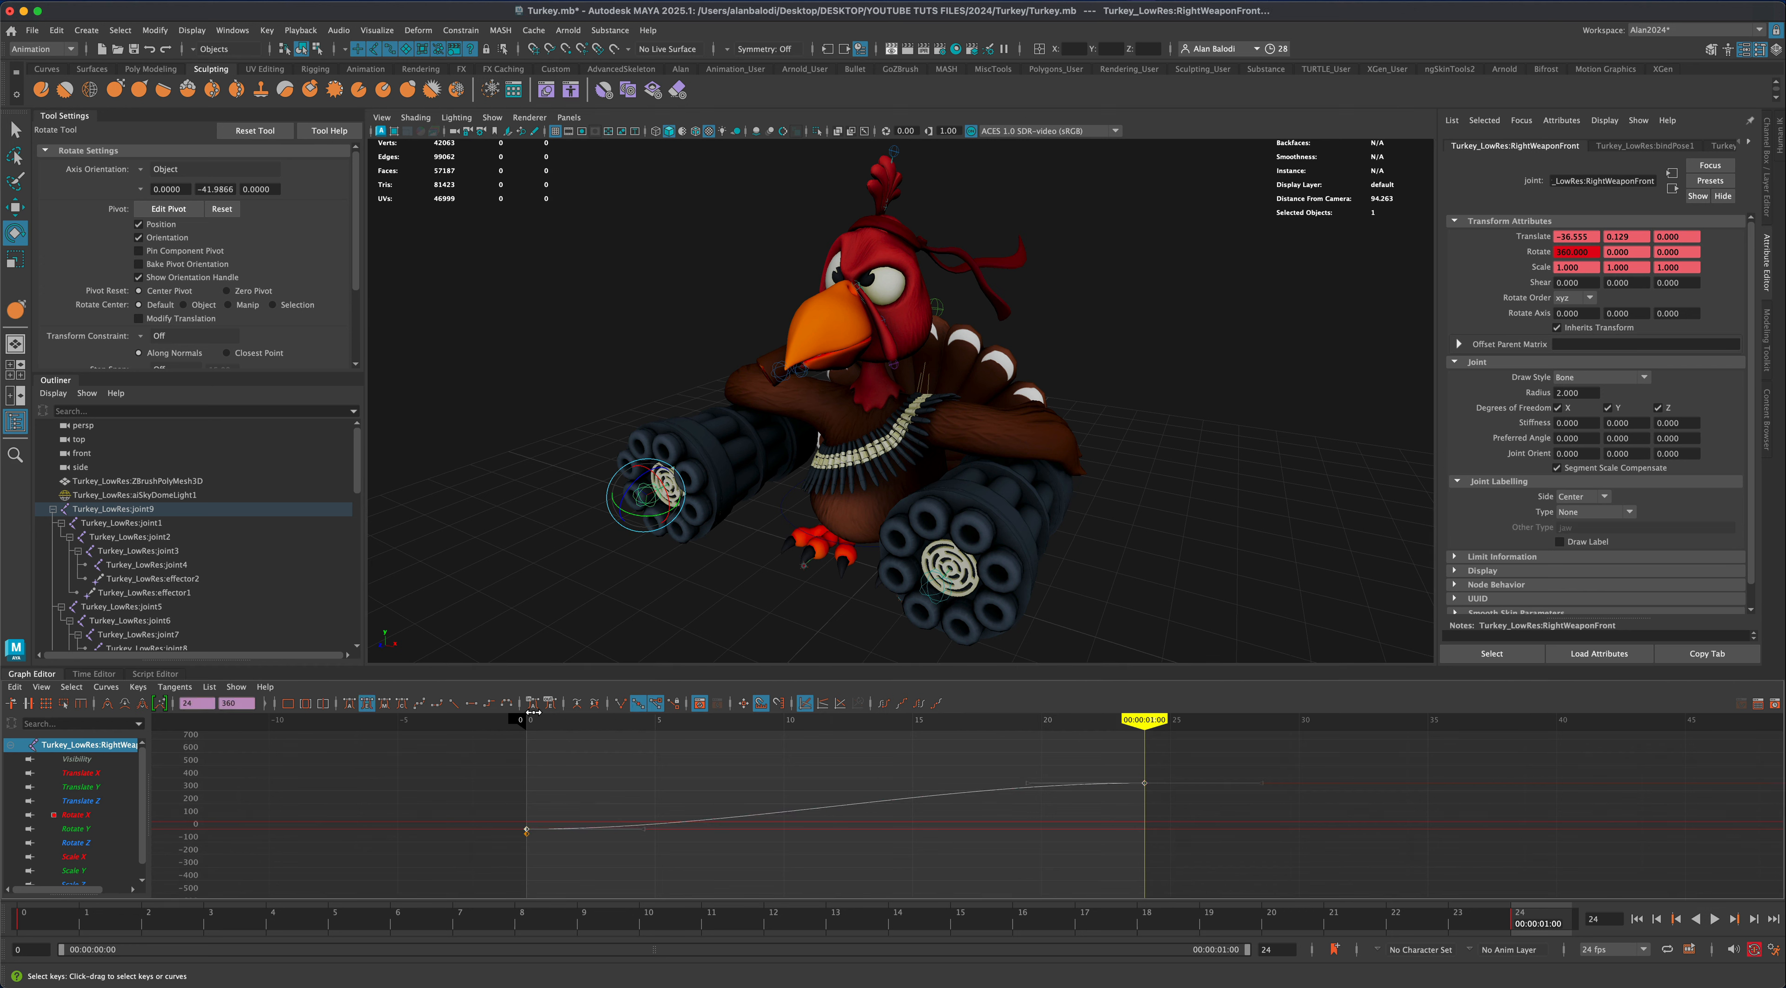
{"action": "left_click", "coordinate": [453, 703]}
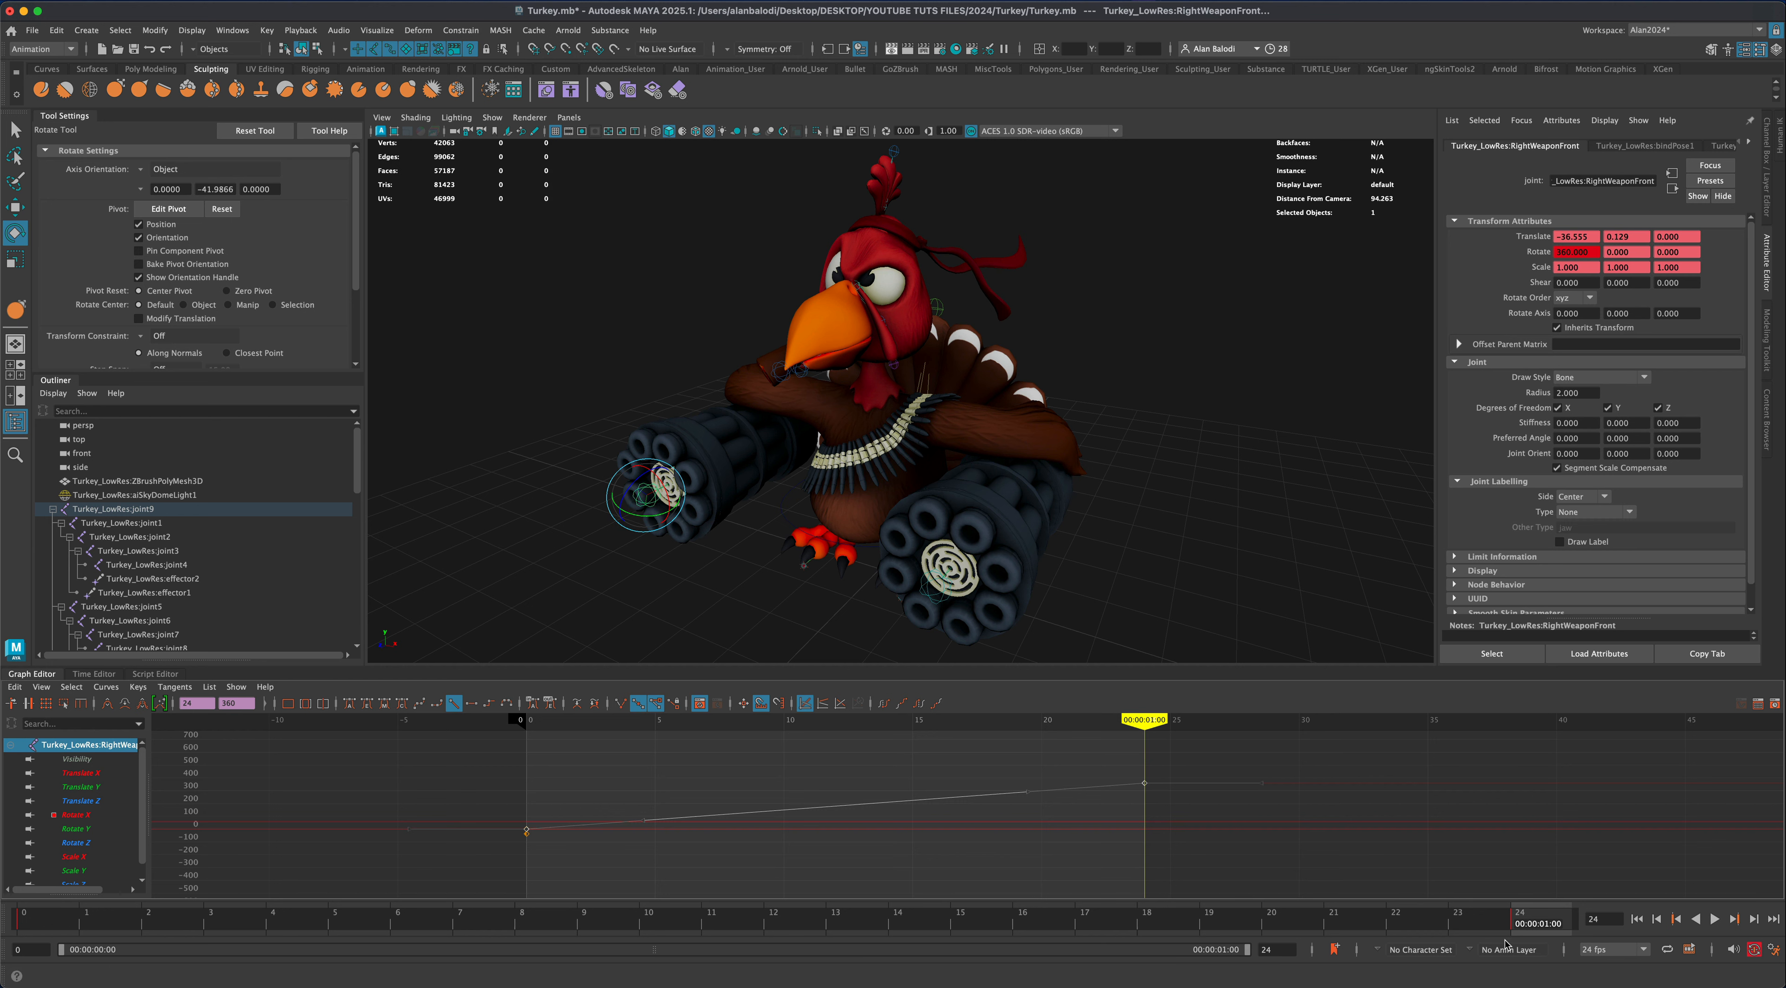
Play the animation from the first frame to check the right weapon's spin, and stop playback
{"action": "mouse_move", "coordinate": [1520, 925]}
{"action": "left_mouse_down"}
{"action": "mouse_move", "coordinate": [430, 924]}
{"action": "mouse_move", "coordinate": [60, 969]}
{"action": "mouse_move", "coordinate": [208, 926]}
{"action": "mouse_move", "coordinate": [1601, 933]}
{"action": "left_mouse_up"}
{"action": "left_click", "coordinate": [1637, 919]}
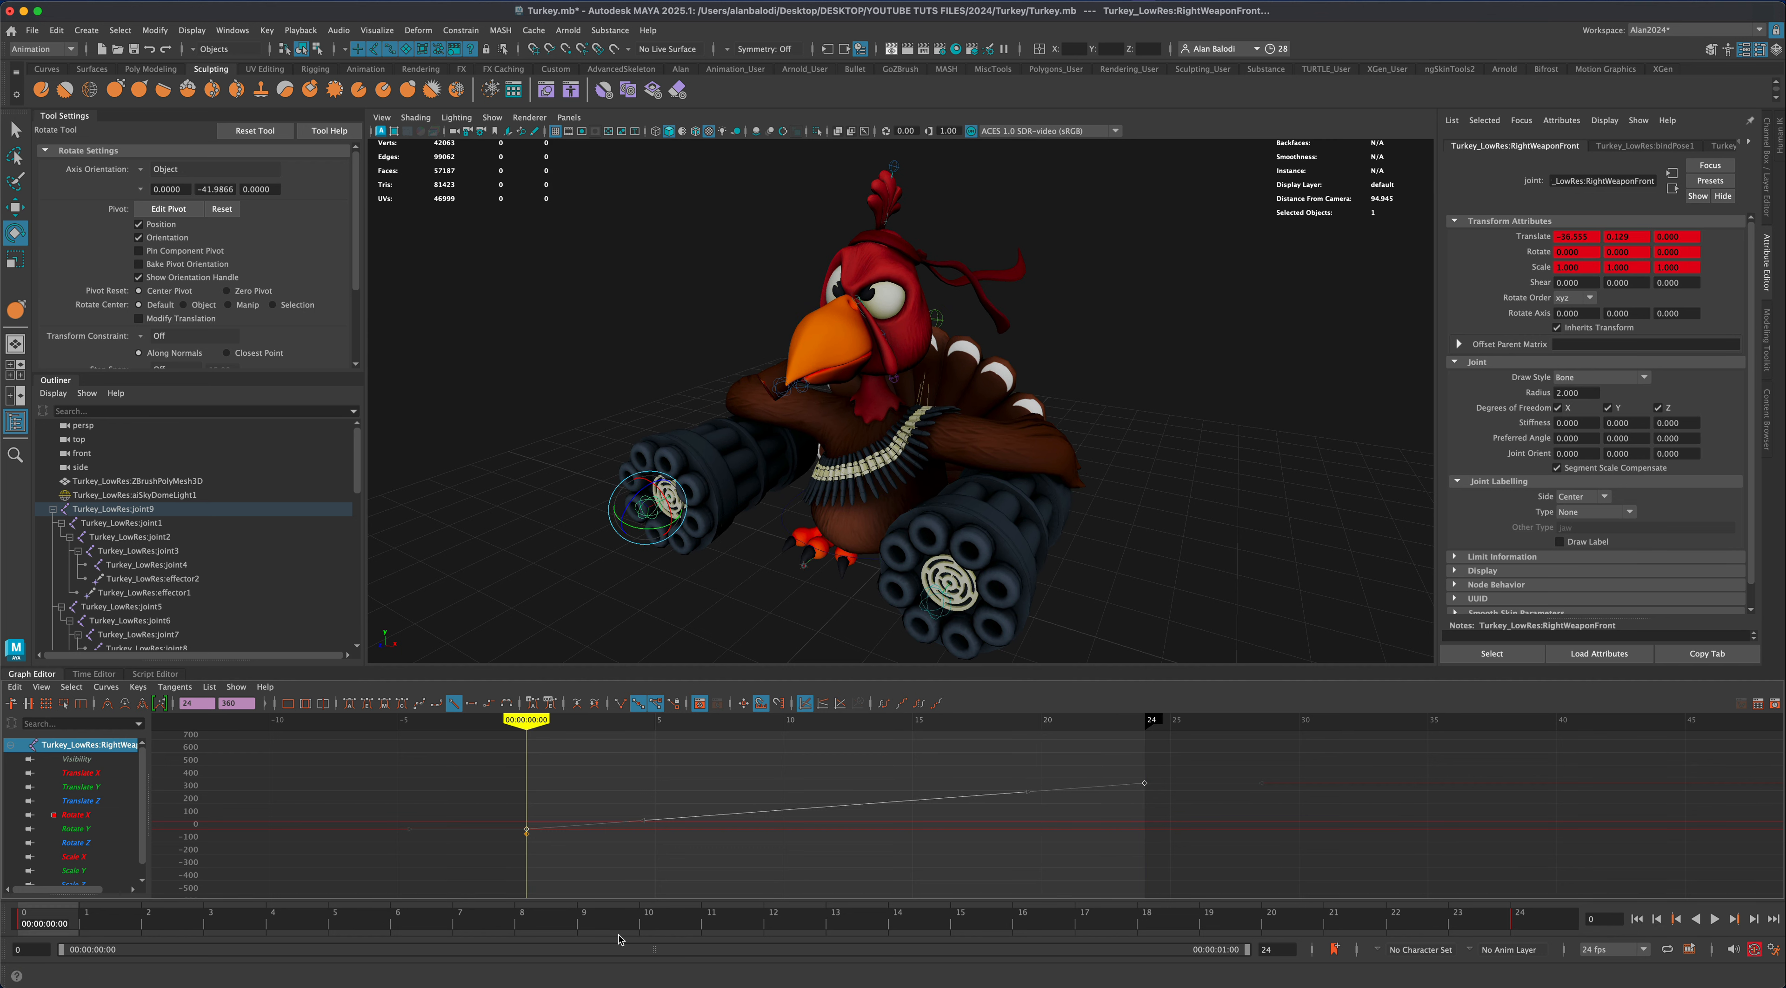
{"action": "left_click", "coordinate": [1713, 925]}
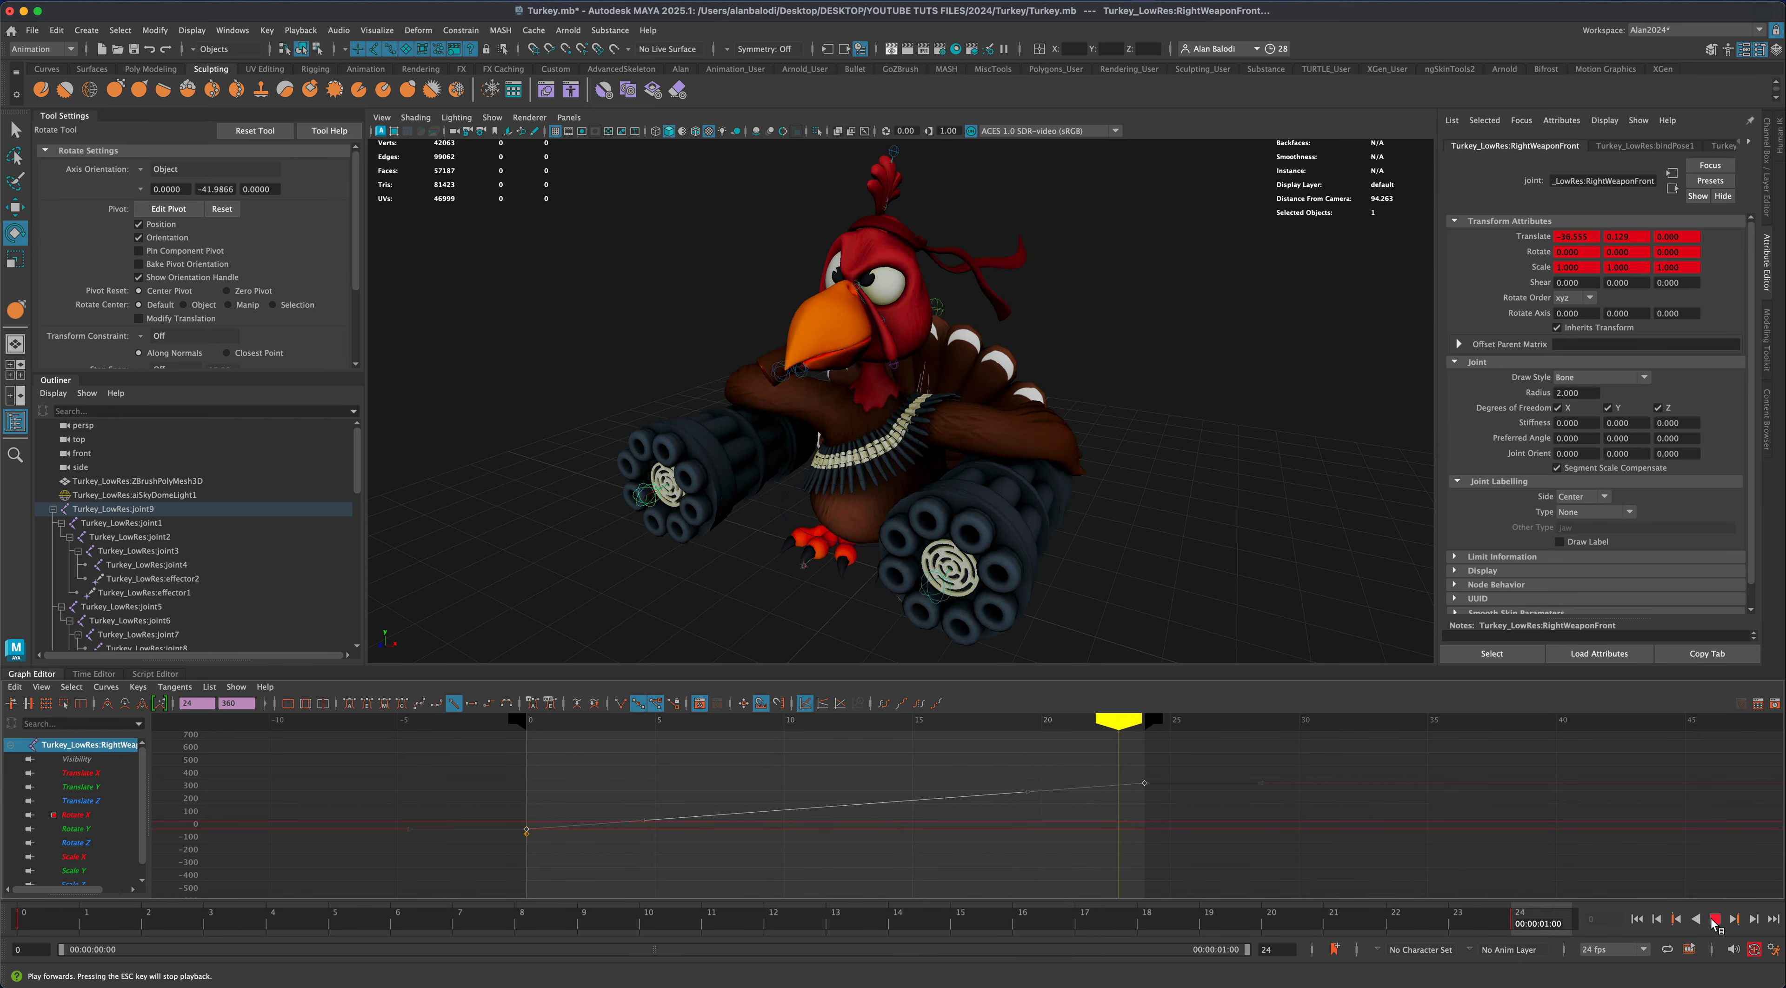
{"action": "left_click", "coordinate": [1713, 925]}
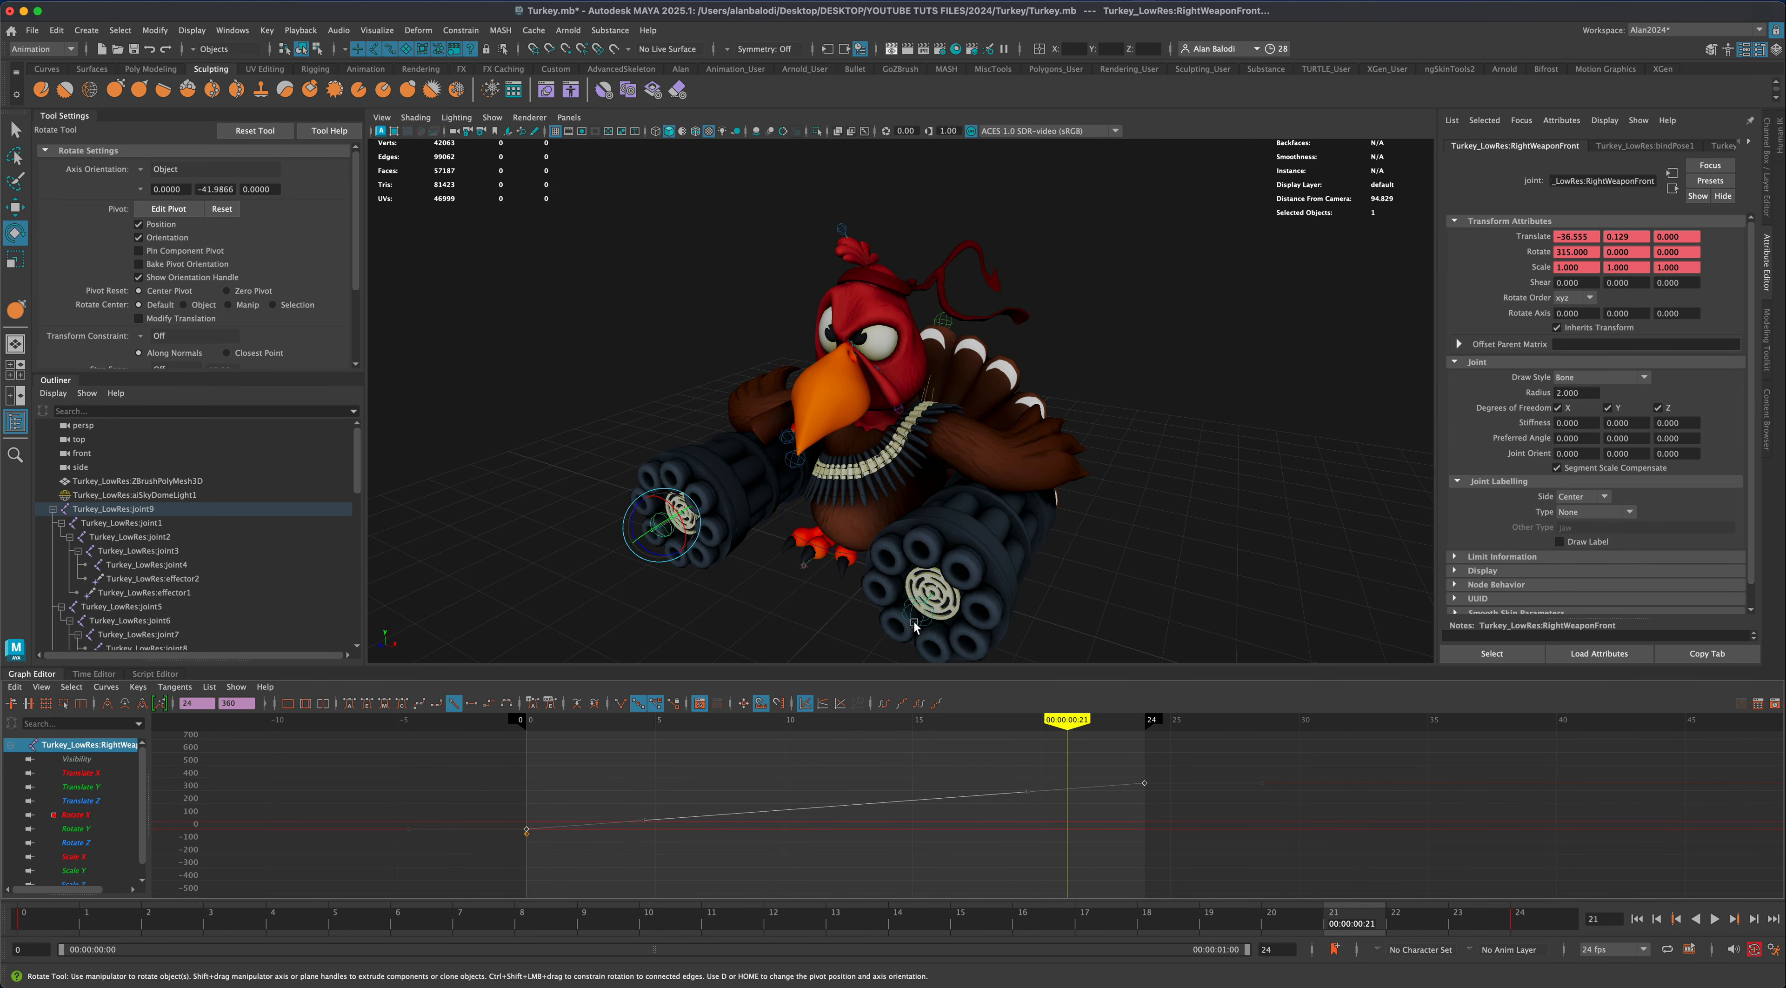
Select the left weapon's front joint and key its transforms at frame 0
{"action": "left_click", "coordinate": [913, 624]}
{"action": "left_click", "coordinate": [25, 922]}
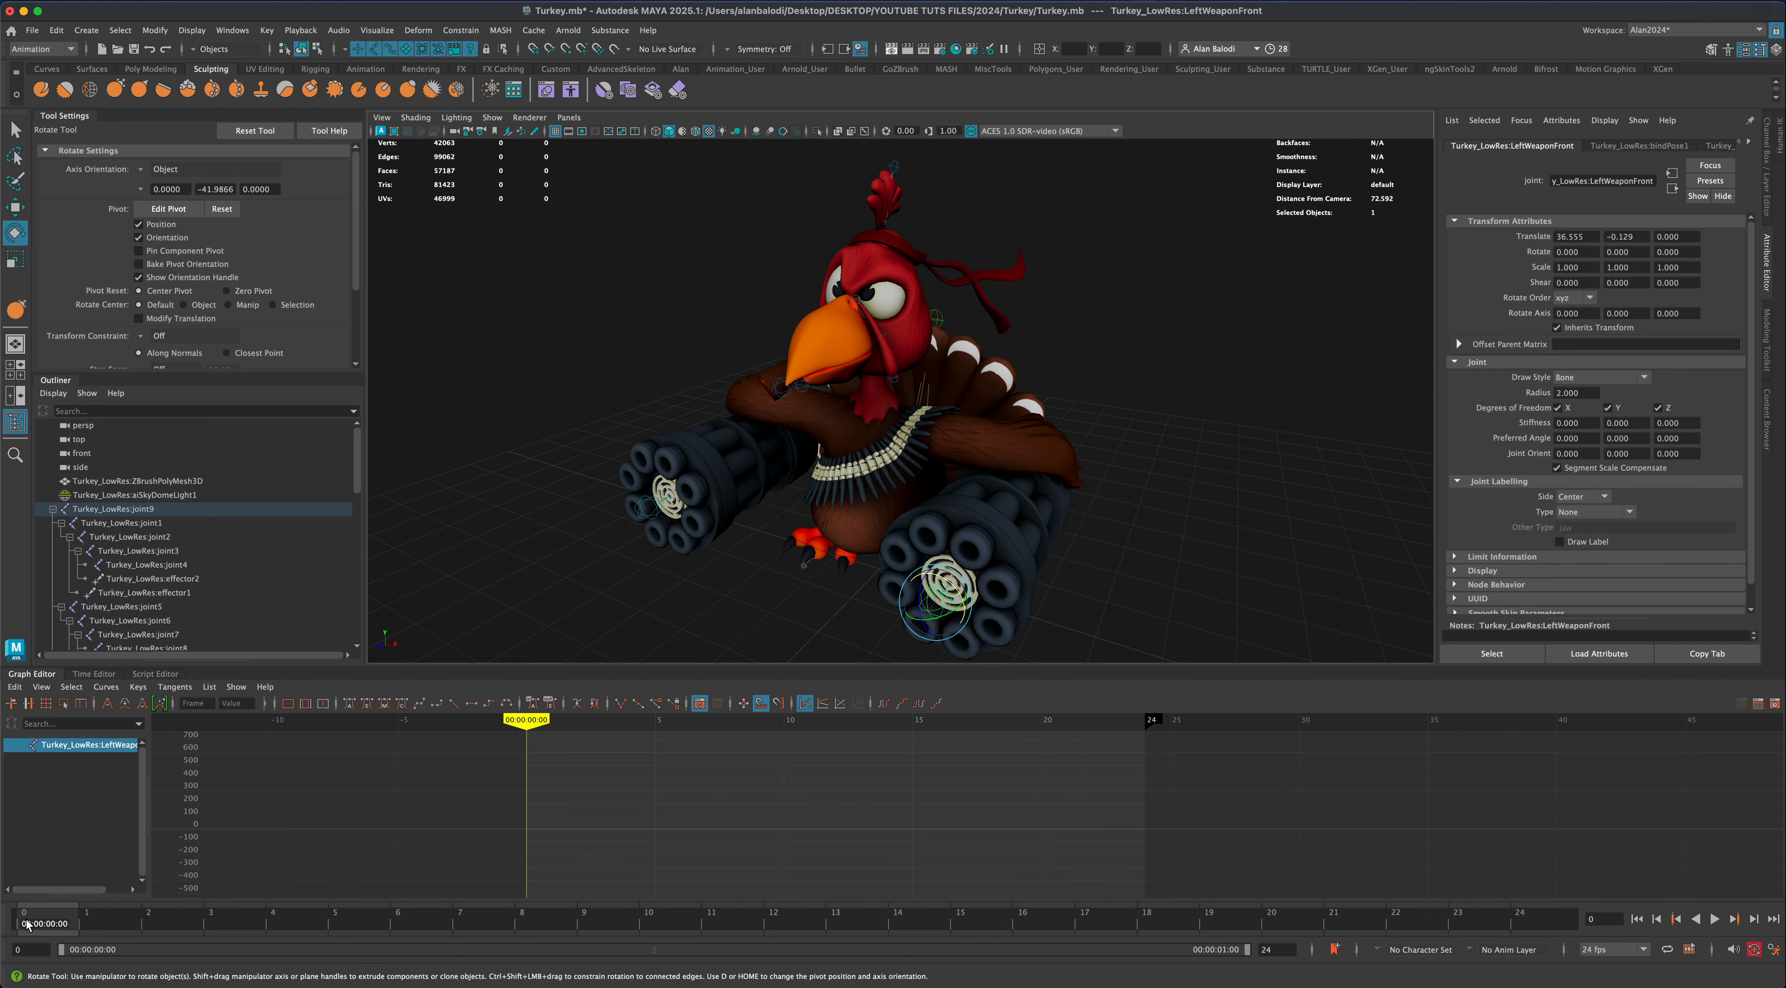
{"action": "key", "text": "s"}
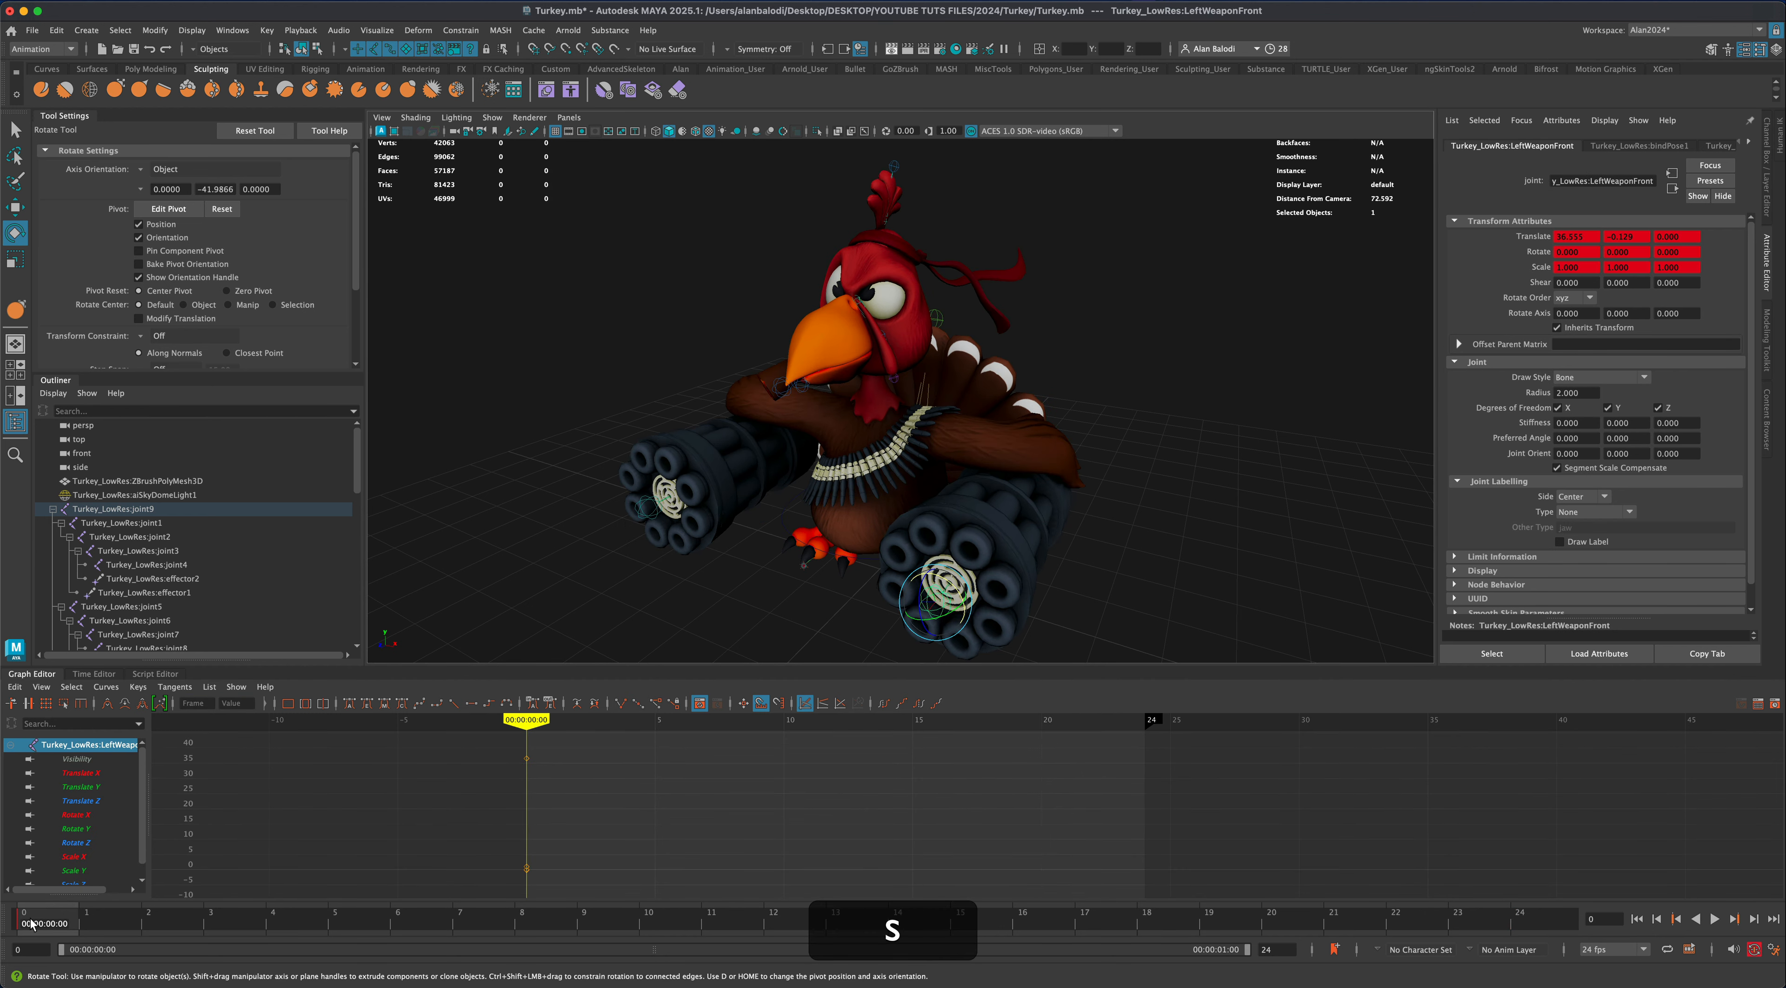
Key the left weapon's front joint at frame 24 and set its X rotation to -360
{"action": "left_click_drag", "start_coordinate": [26, 926], "coordinate": [1537, 928]}
{"action": "key", "text": "s"}
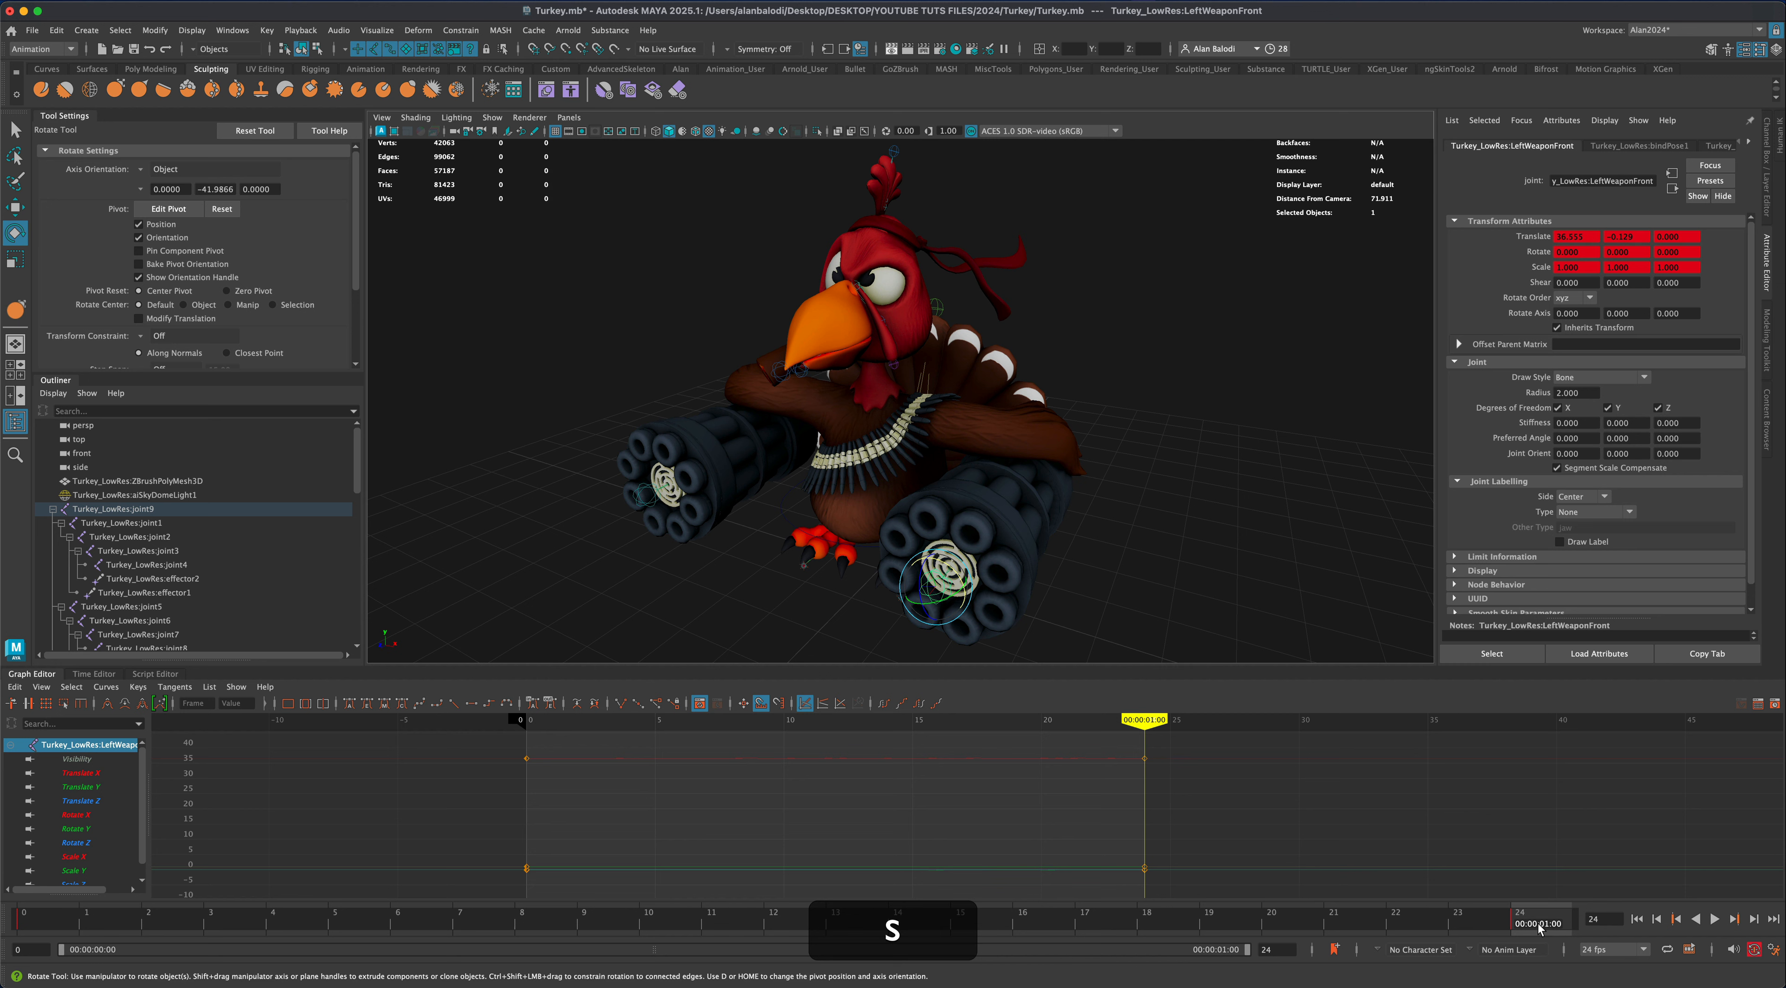
{"action": "left_click_drag", "start_coordinate": [954, 576], "coordinate": [968, 605]}
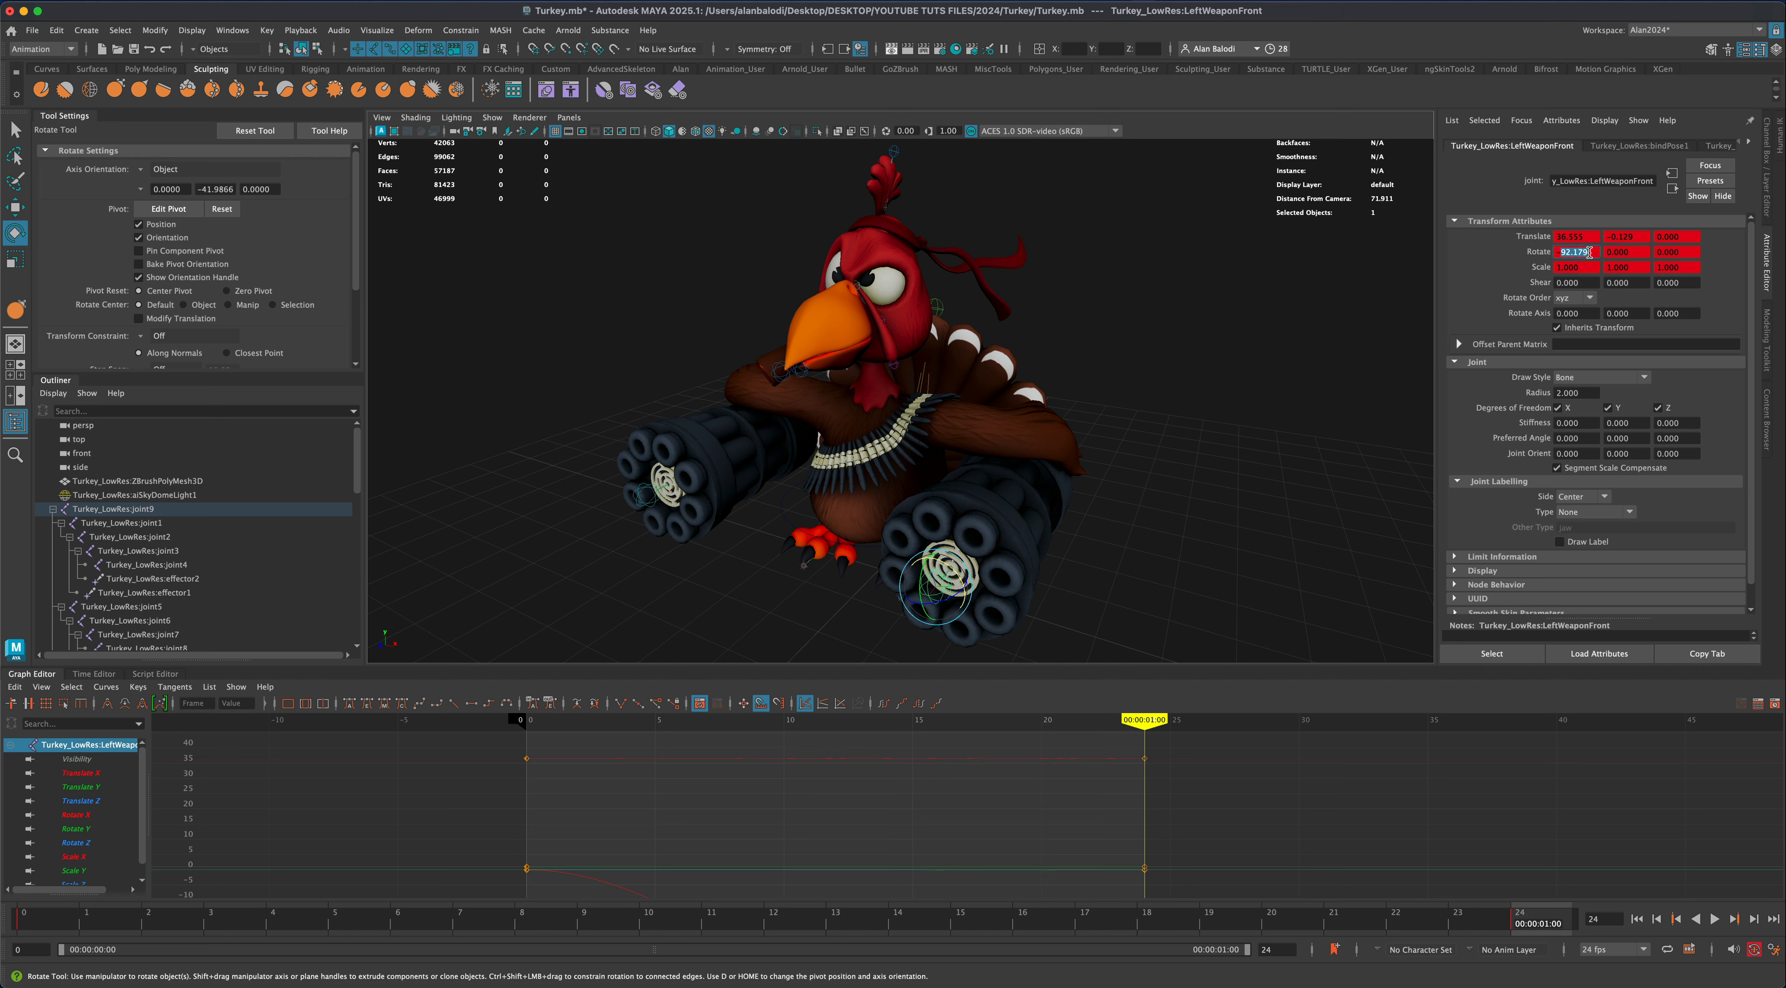
{"action": "type", "text": "-360"}
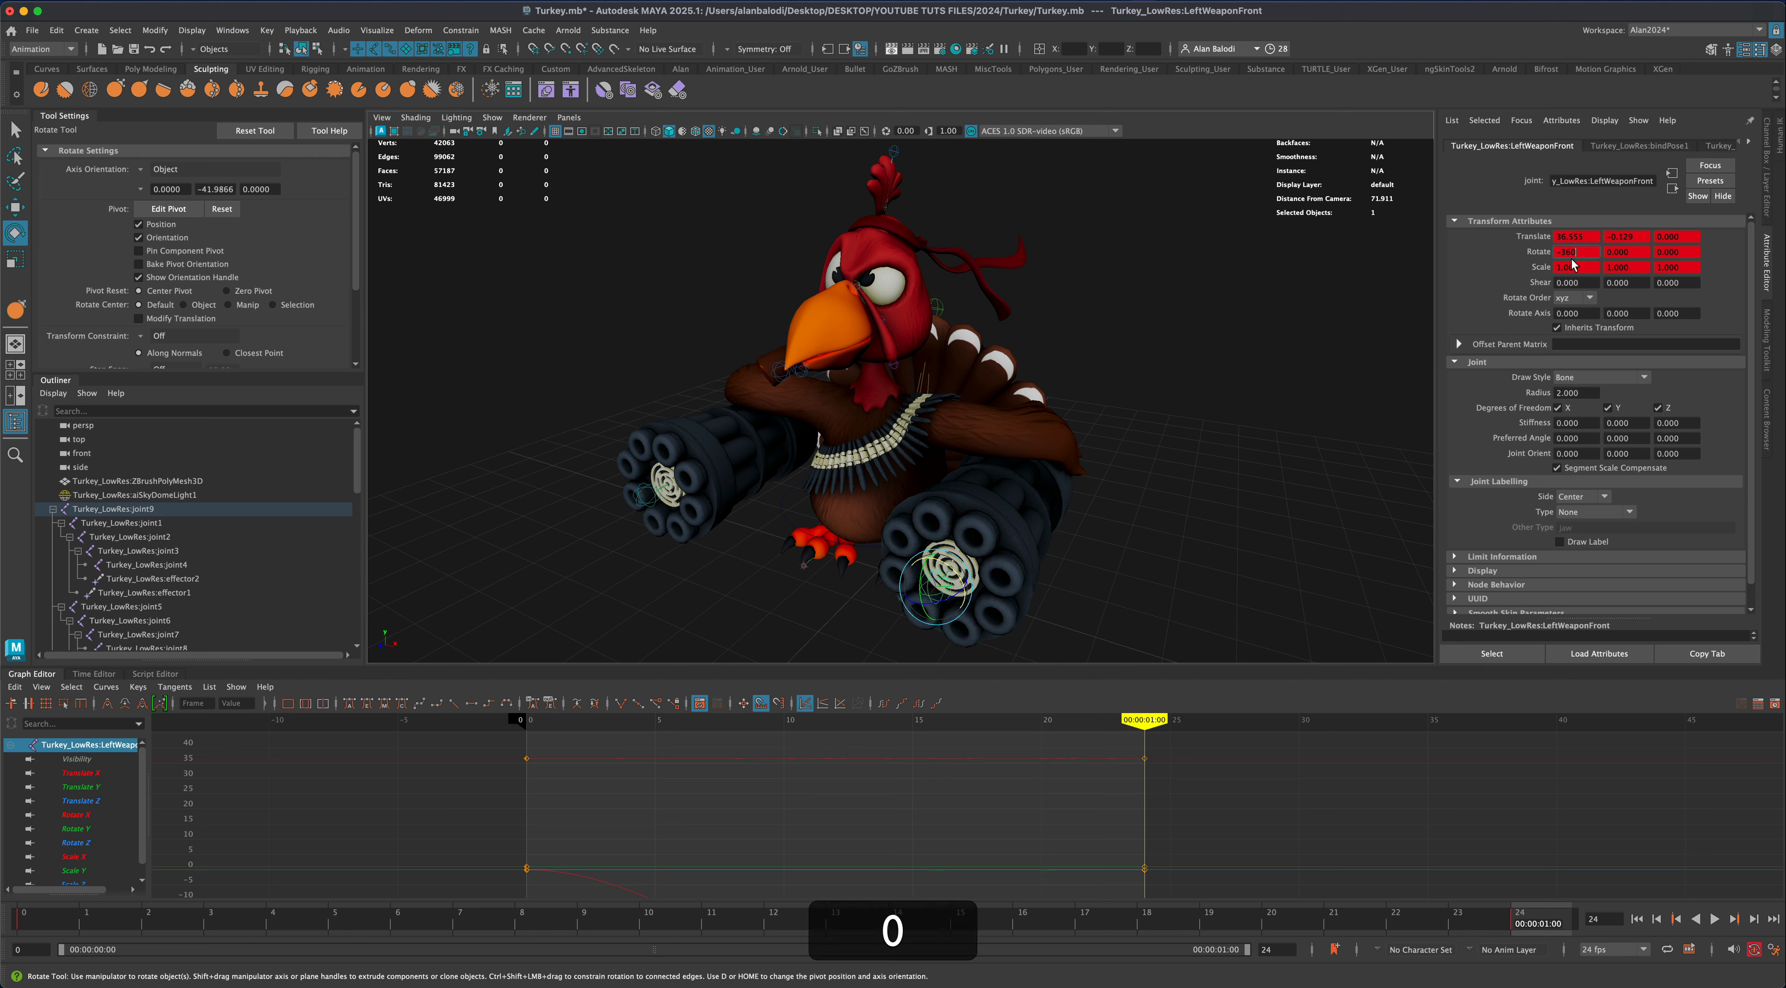
{"action": "key", "text": "Return"}
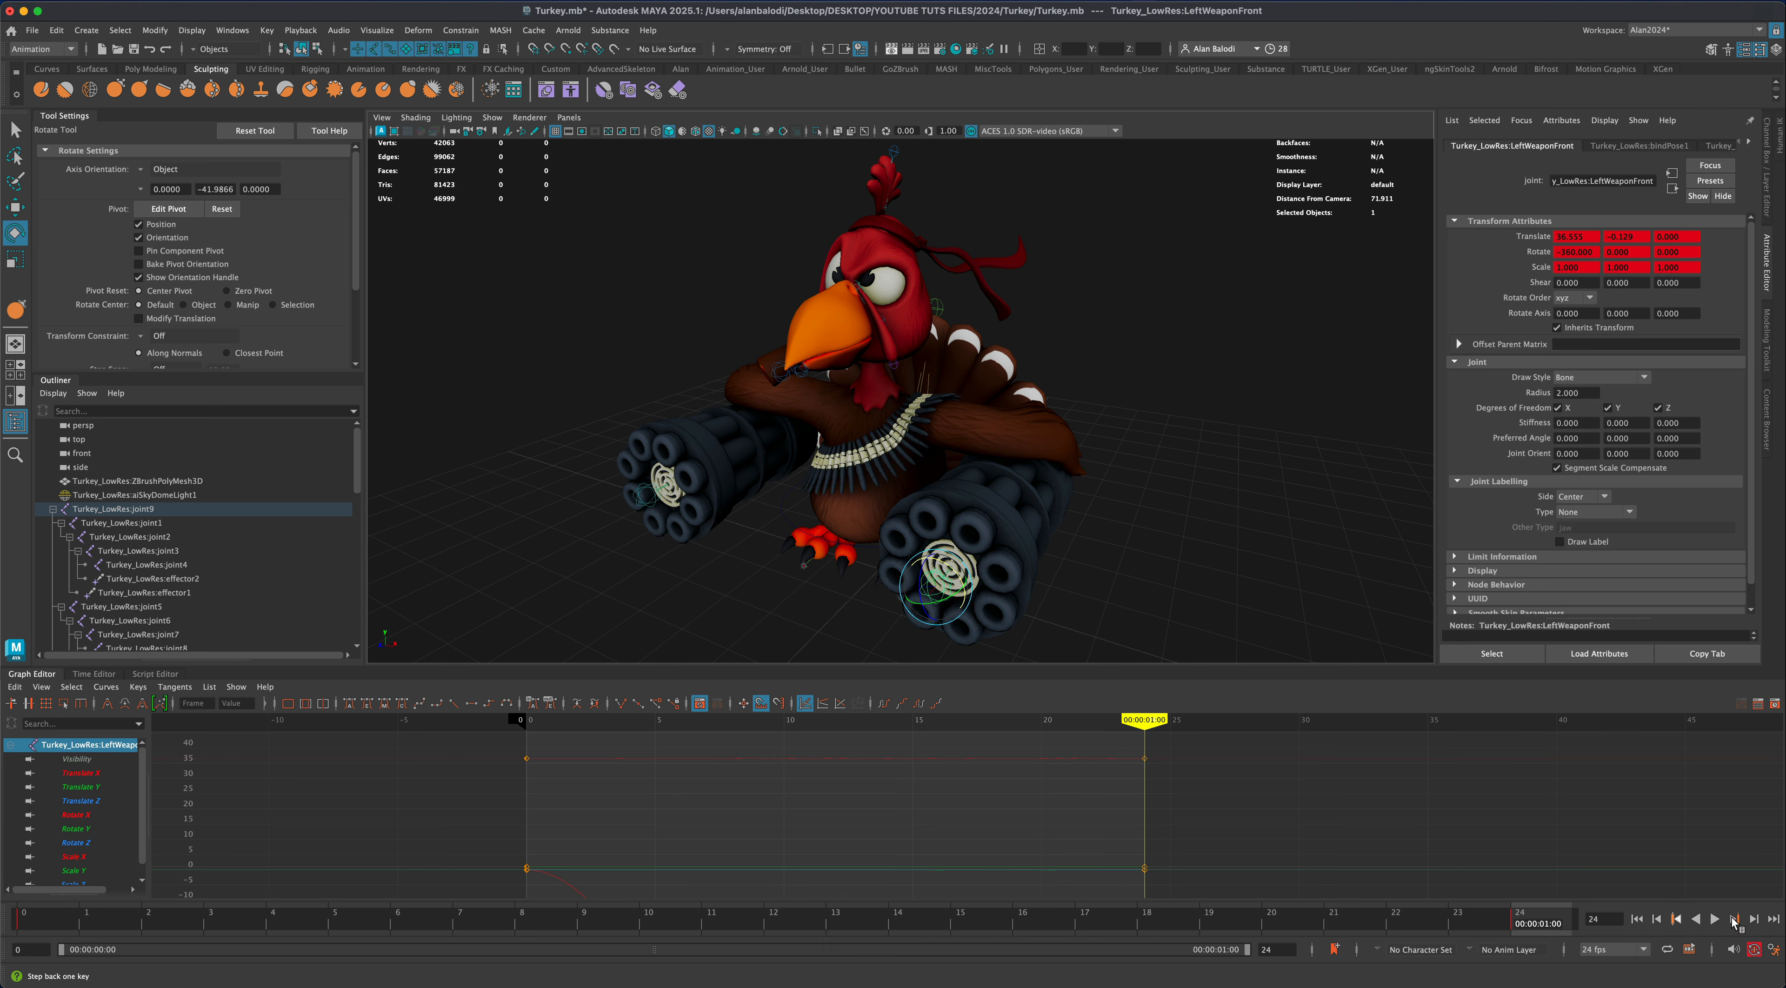
Make the left weapon joint's Rotate X curve linear between frames 0 and 24
{"action": "right_click_drag", "start_coordinate": [635, 819], "coordinate": [674, 809], "text": "alt"}
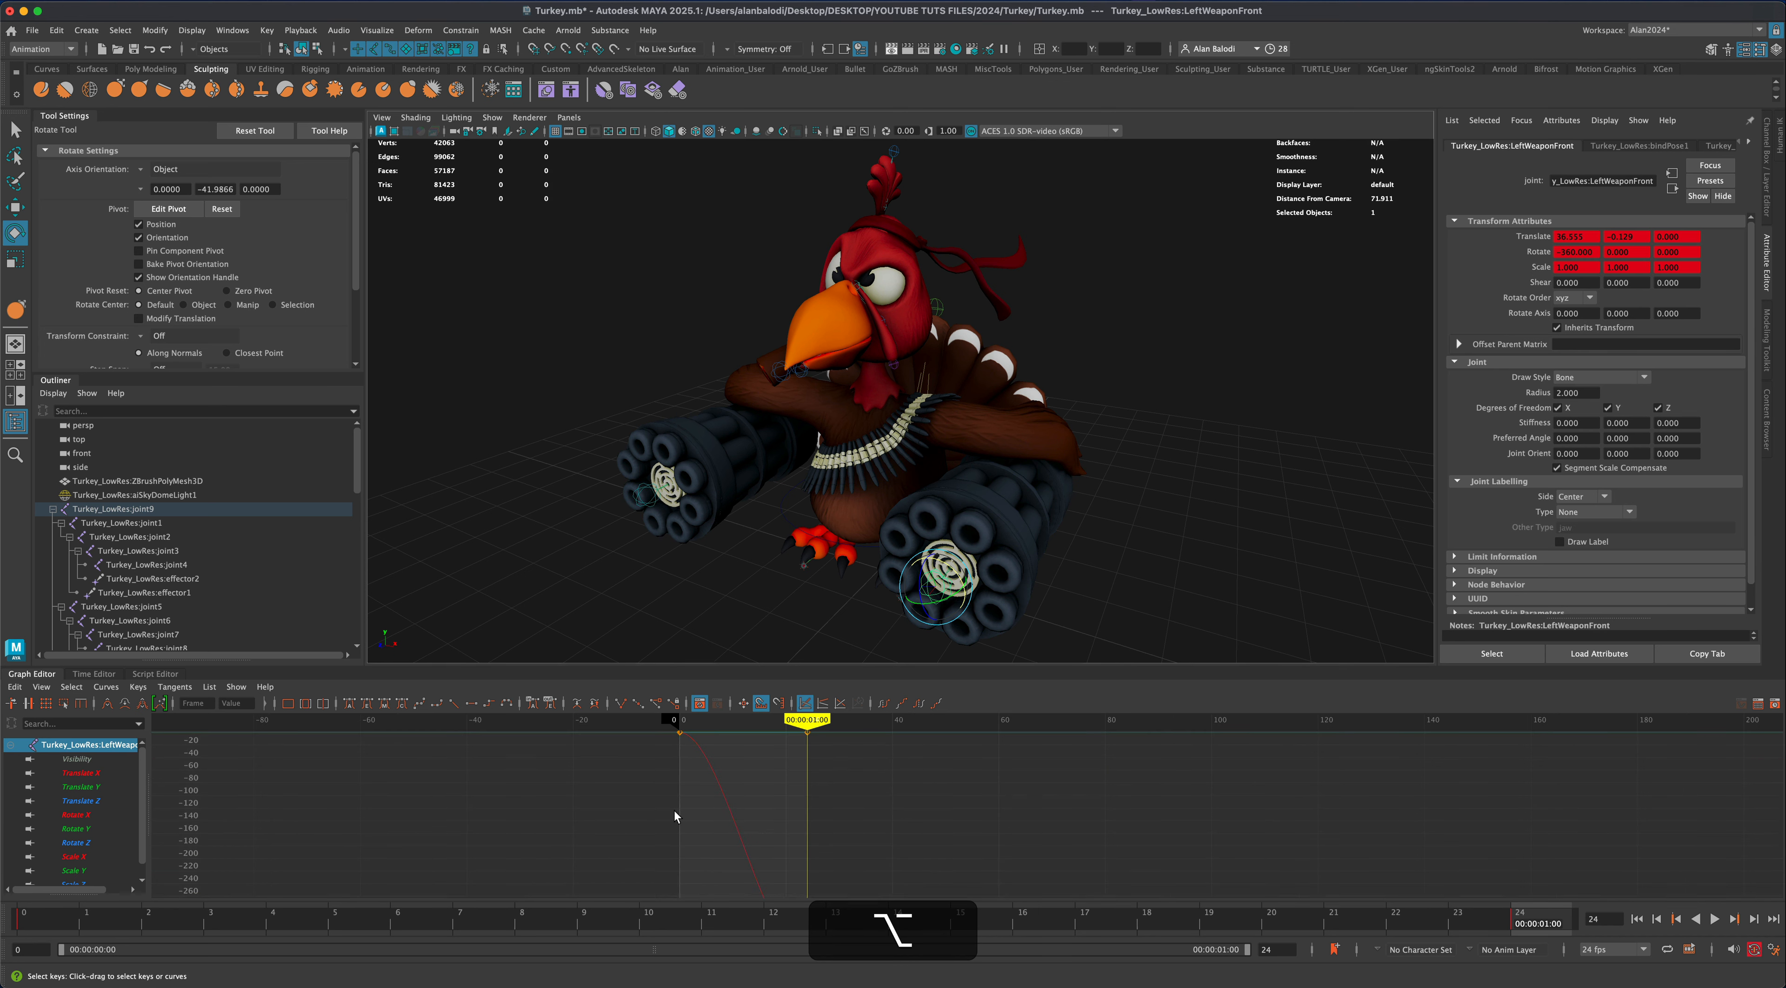
{"action": "left_click_drag", "start_coordinate": [641, 809], "coordinate": [823, 831]}
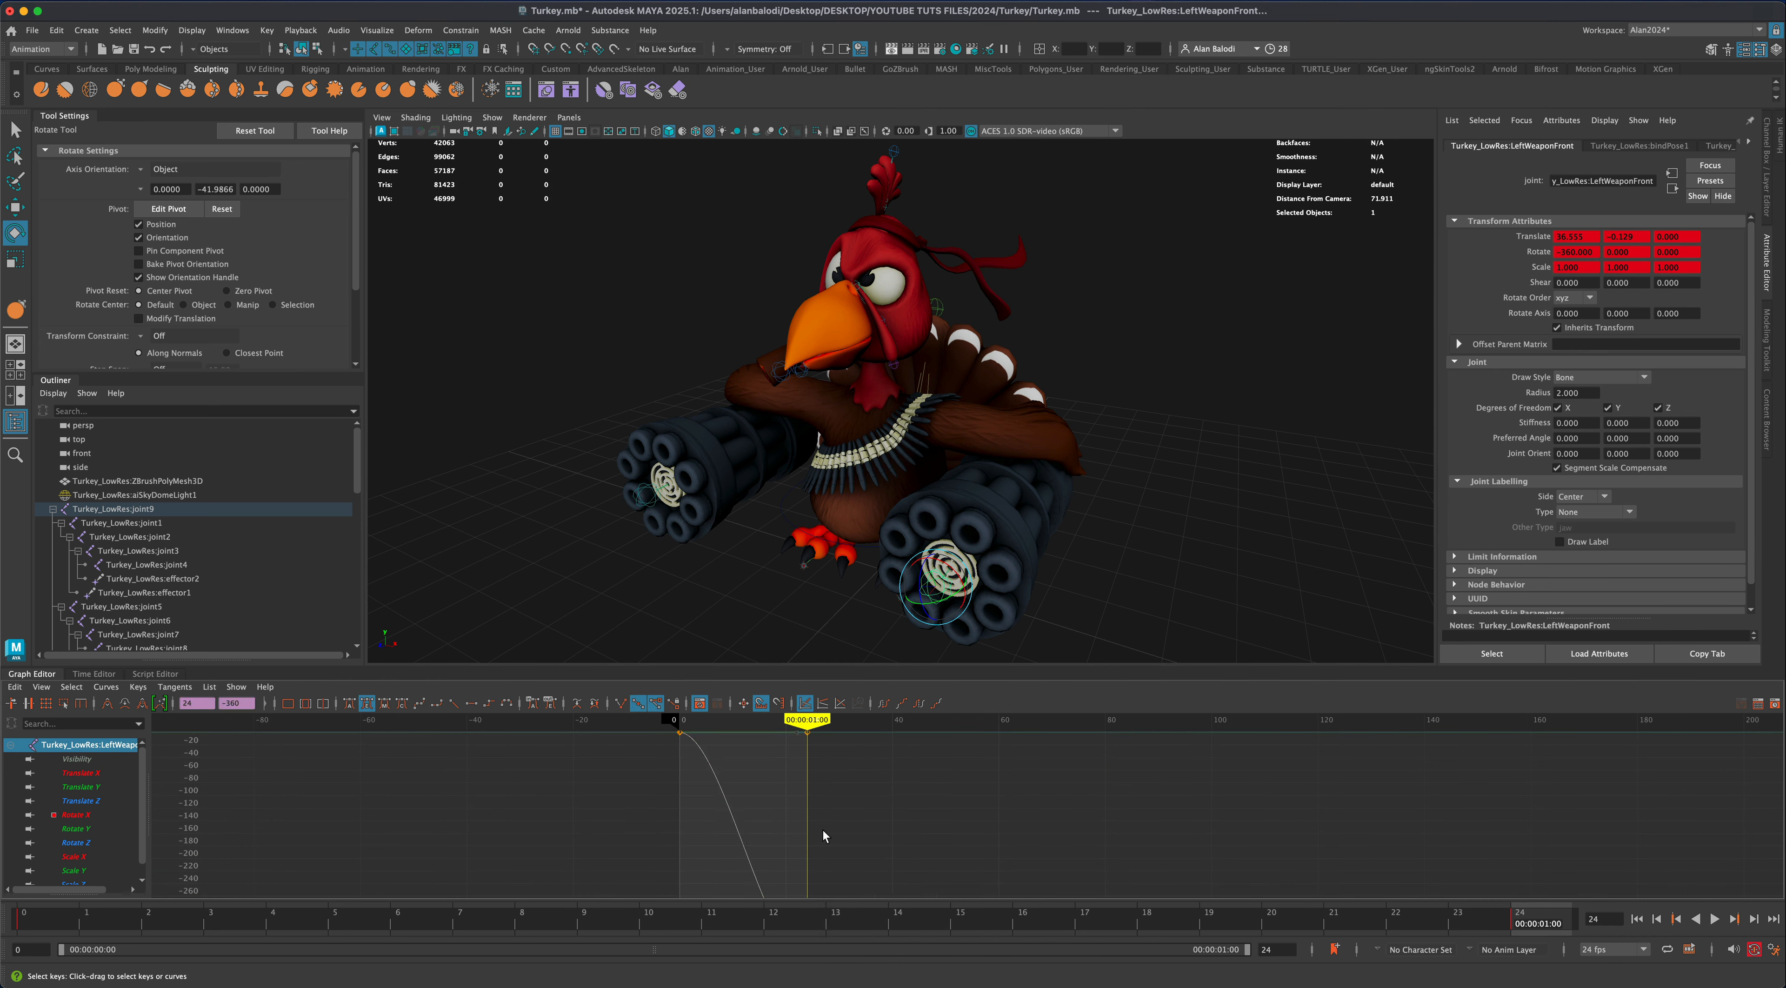
{"action": "left_click", "coordinate": [454, 702]}
Play the animation to check both weapons spinning, and stop playback
{"action": "left_click", "coordinate": [1715, 919]}
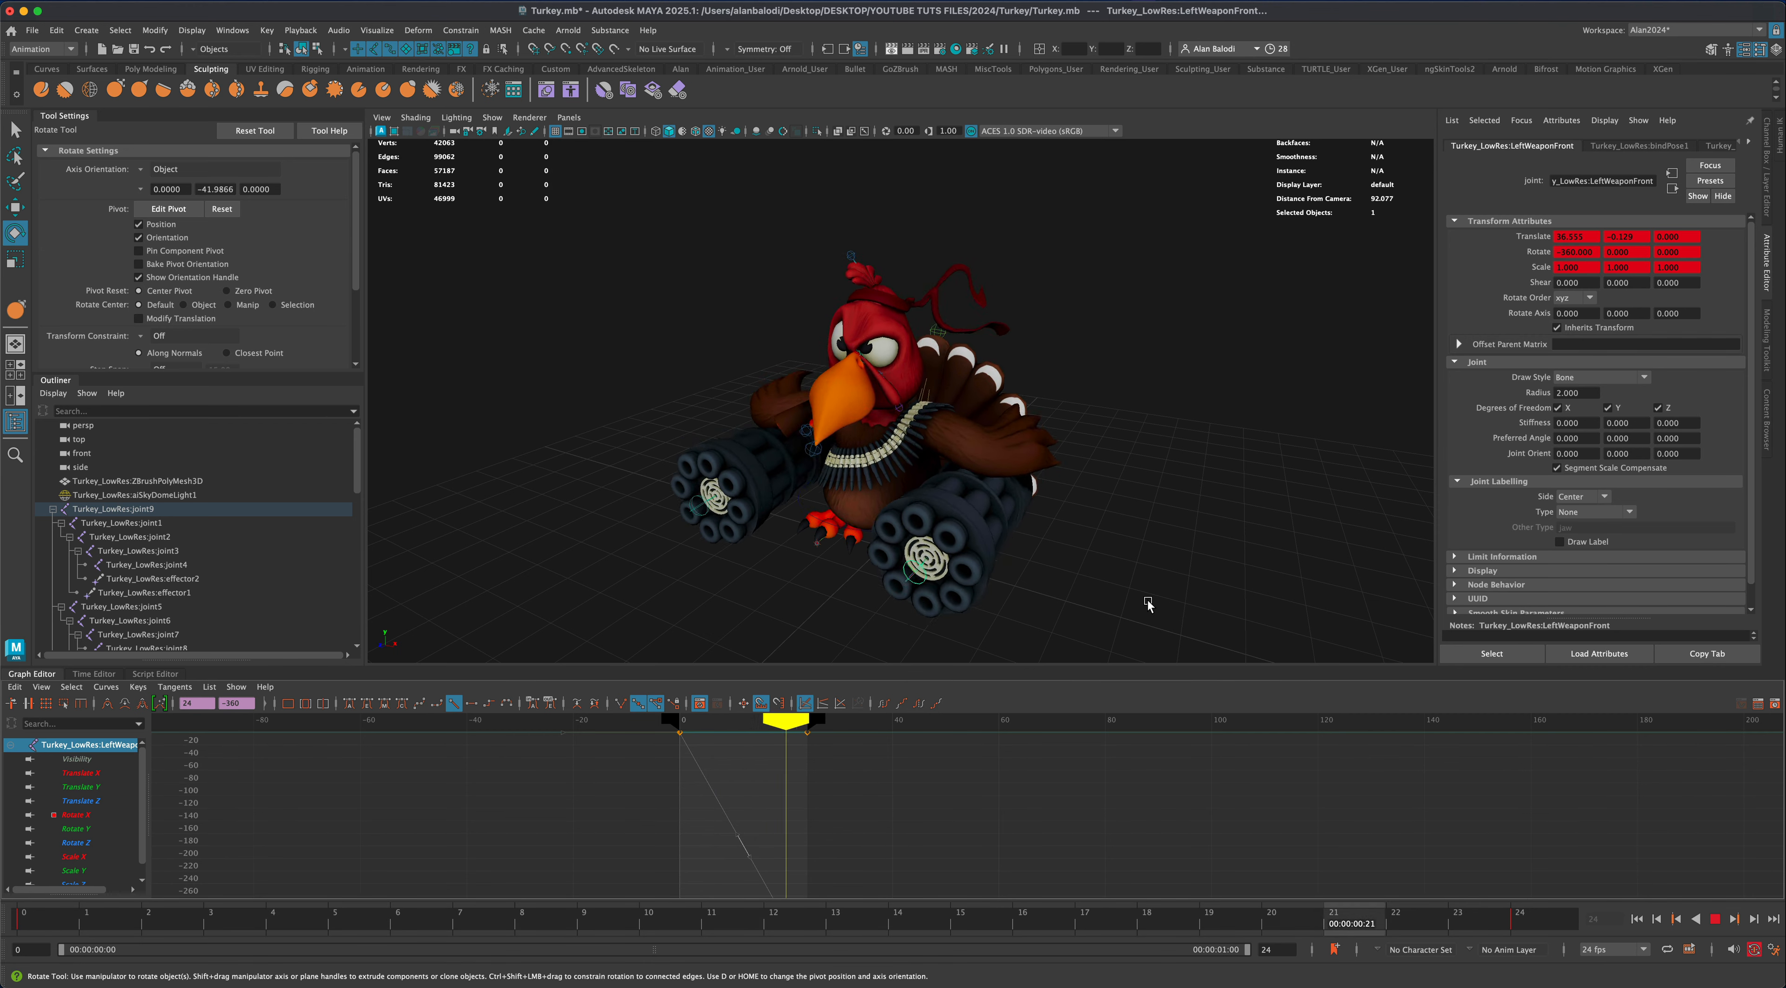
{"action": "mouse_move", "coordinate": [1148, 601]}
{"action": "left_mouse_down", "text": "alt"}
{"action": "mouse_move", "coordinate": [1231, 598]}
{"action": "mouse_move", "coordinate": [1161, 605]}
{"action": "left_mouse_up", "text": "alt"}
{"action": "left_click", "coordinate": [1714, 918]}
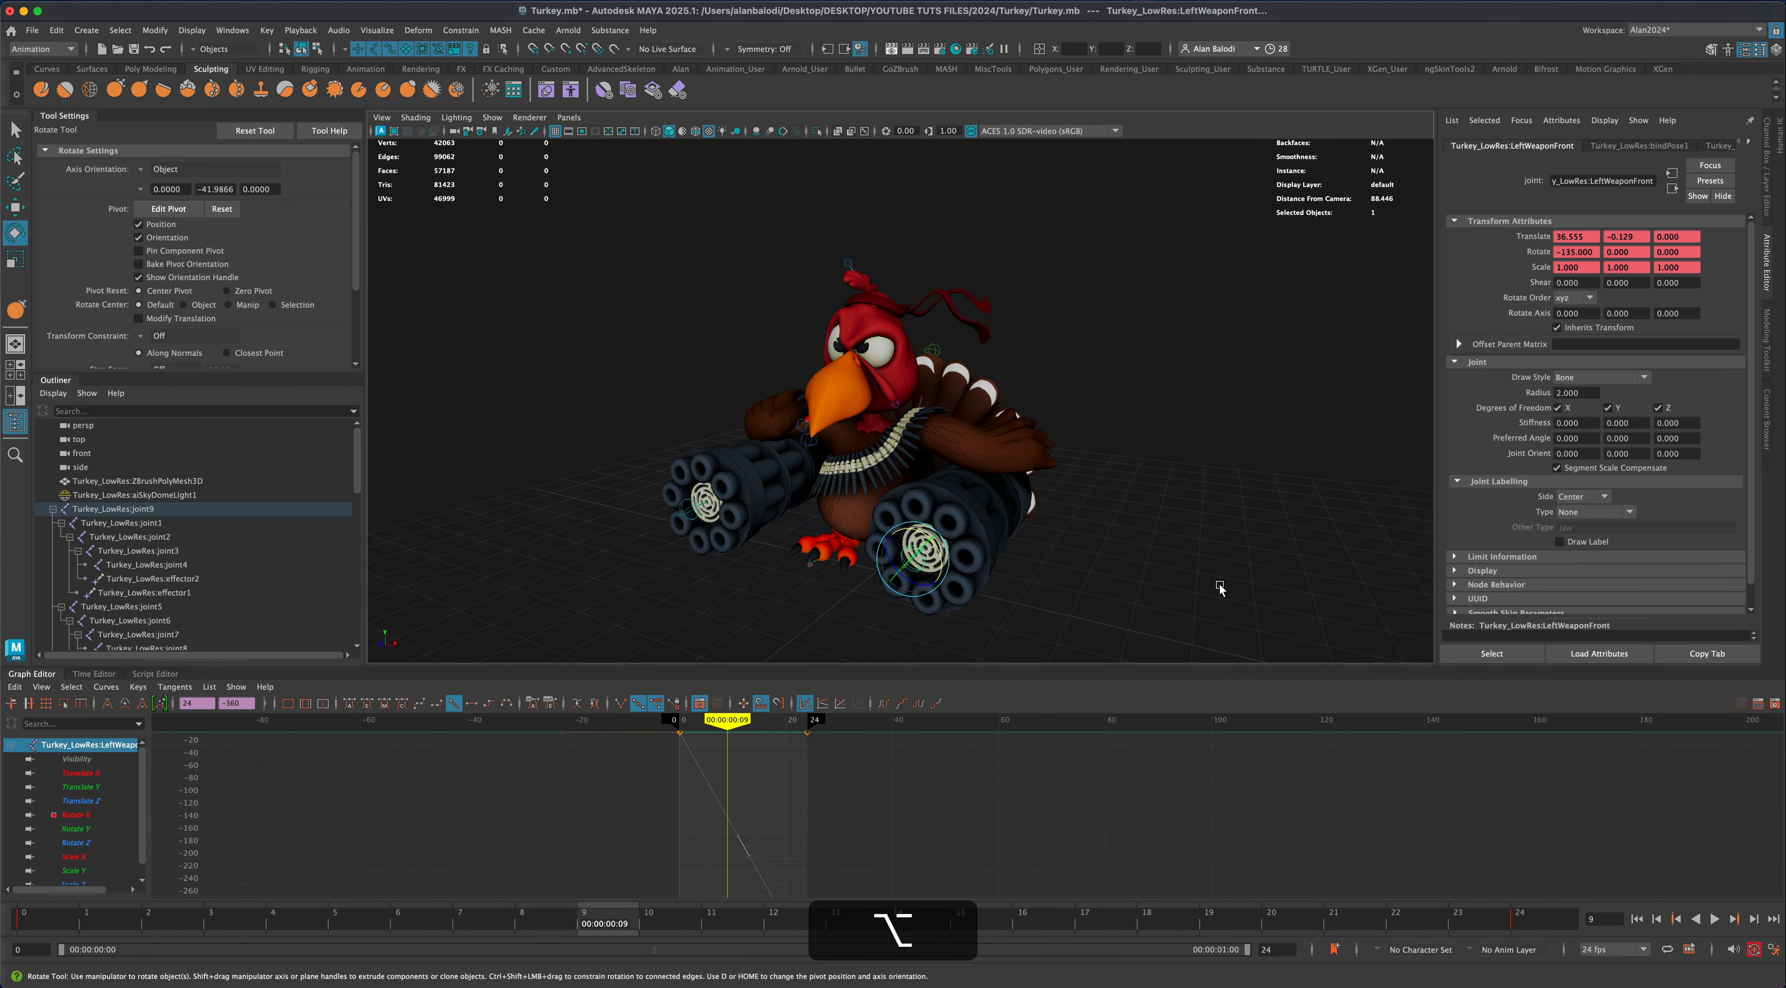
Collapse the Graph Editor, switch to the Select tool, and frame the turkey with both weapons in the perspective view
{"action": "left_click", "coordinate": [40, 673]}
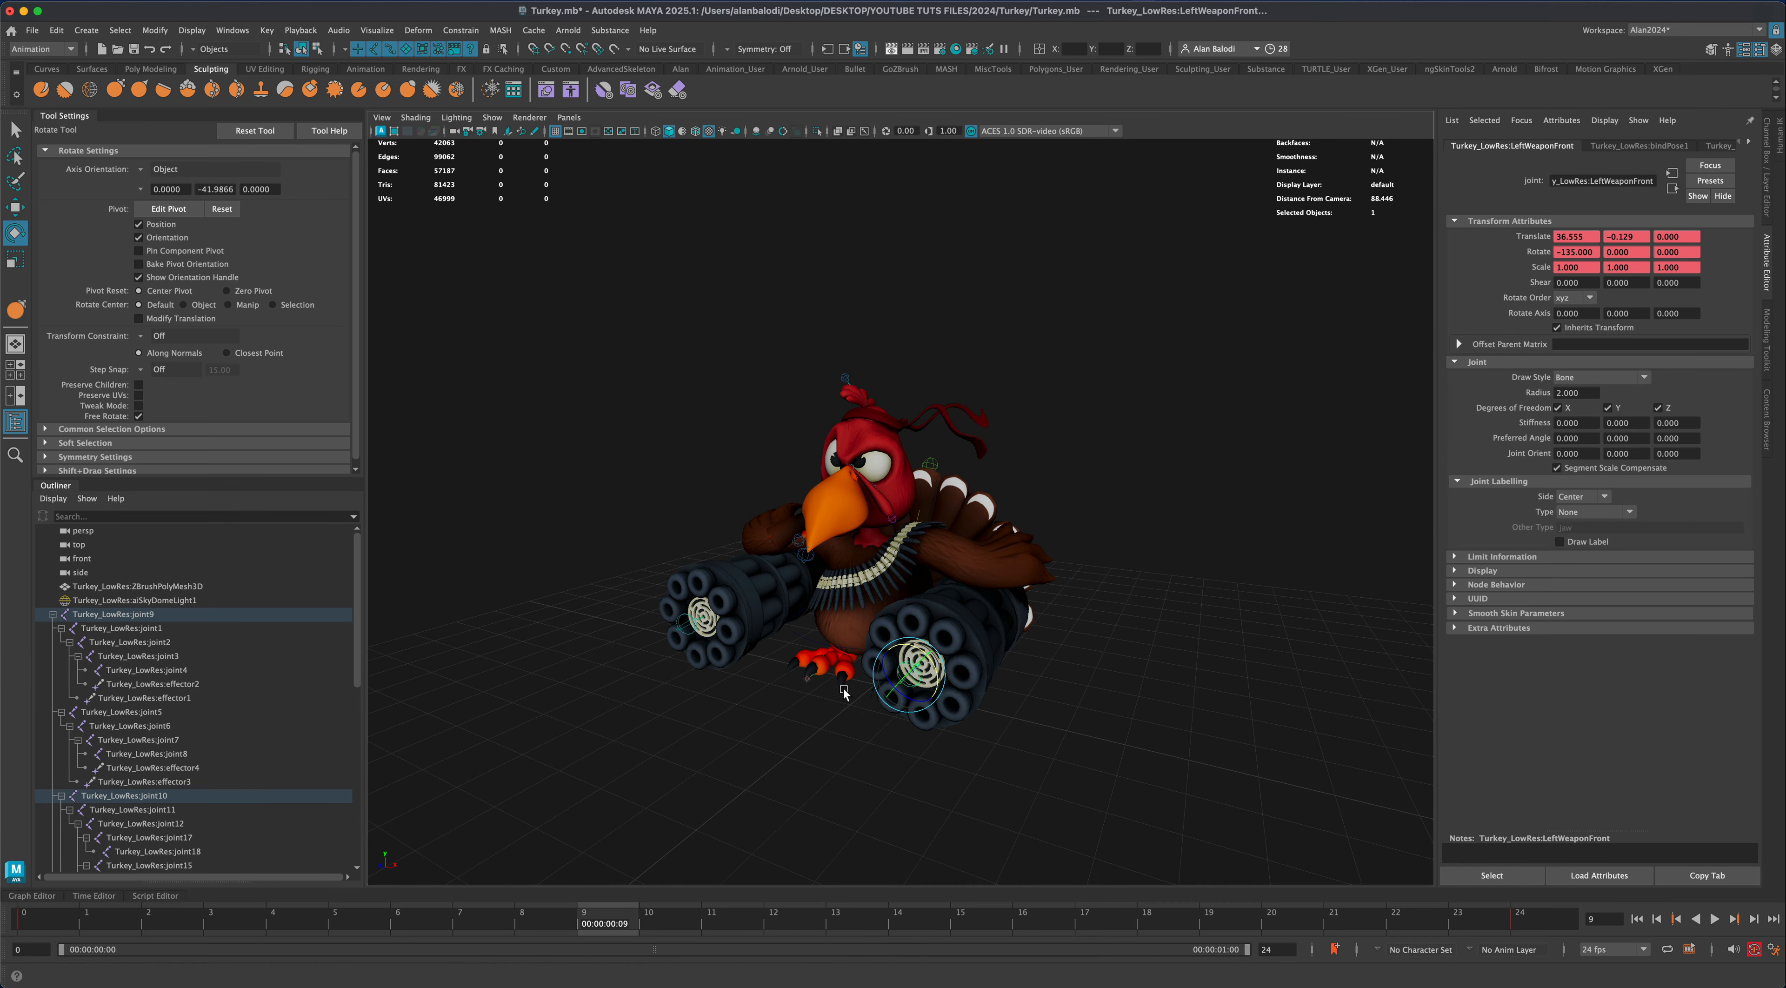
{"action": "left_click_drag", "start_coordinate": [1054, 765], "coordinate": [1124, 770], "text": "alt"}
{"action": "right_click_drag", "start_coordinate": [1124, 770], "coordinate": [1164, 767], "text": "alt"}
{"action": "left_click_drag", "start_coordinate": [1165, 767], "coordinate": [1111, 771], "text": "alt"}
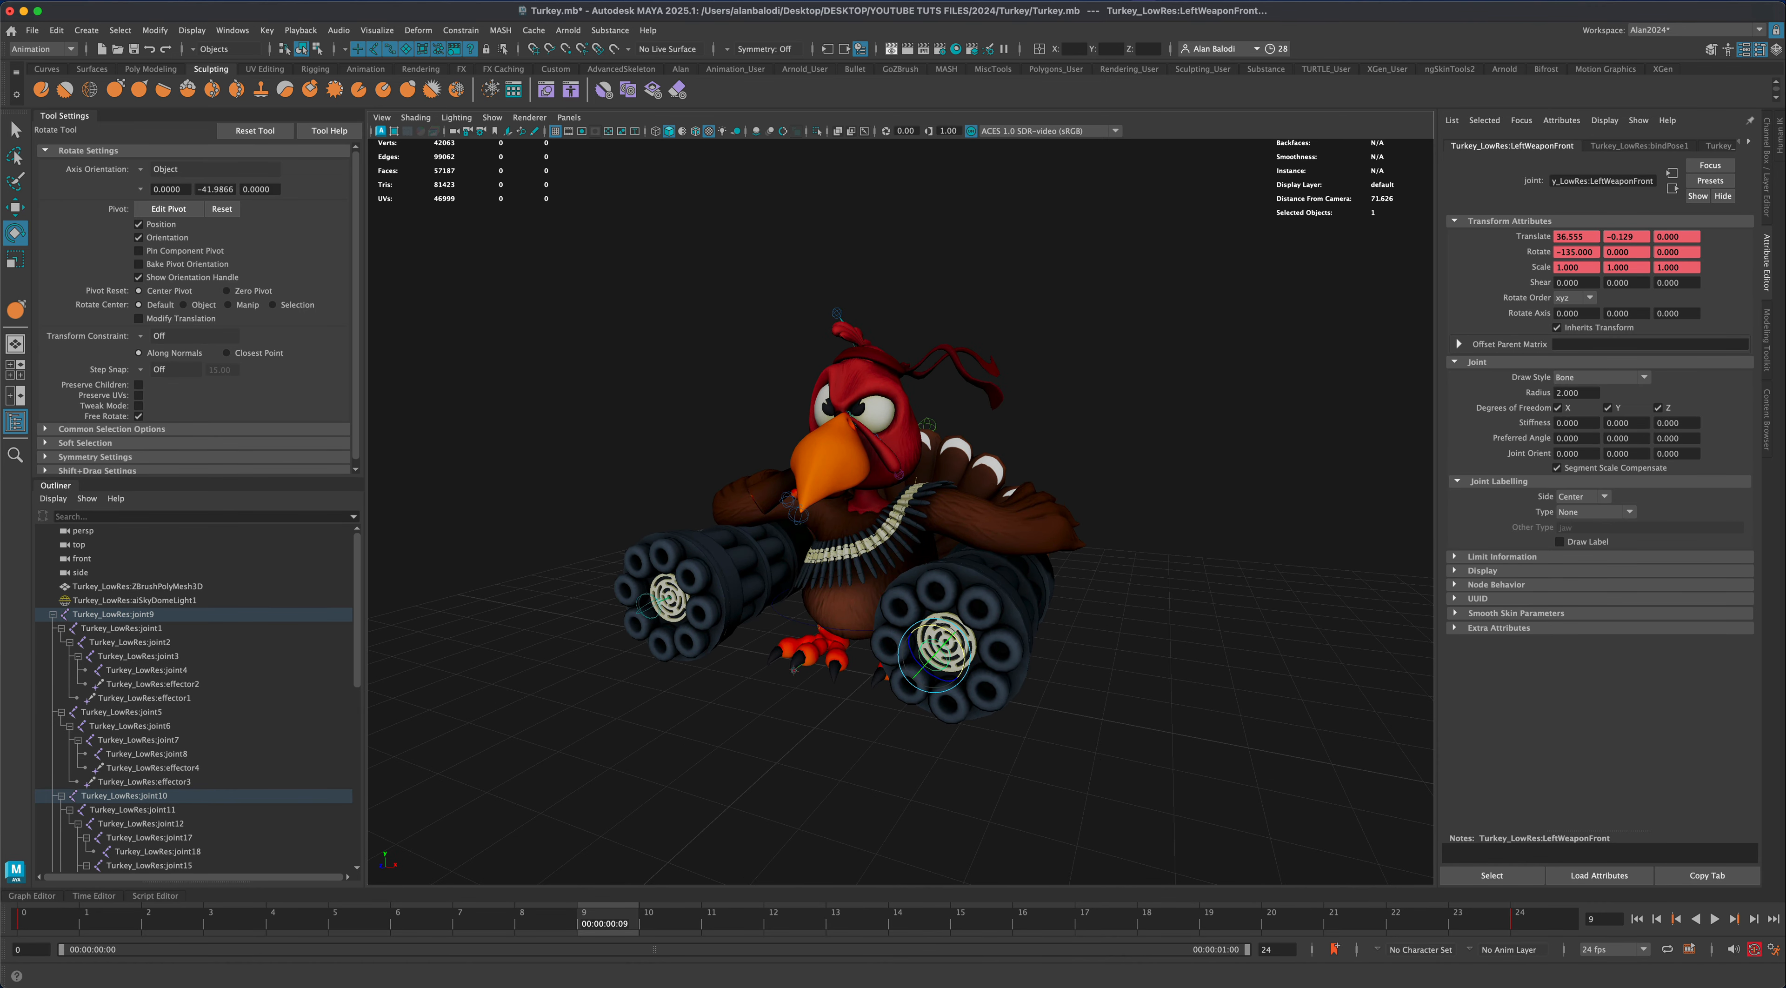
{"action": "key", "text": "q"}
{"action": "left_click_drag", "start_coordinate": [517, 480], "coordinate": [518, 477], "text": "alt"}
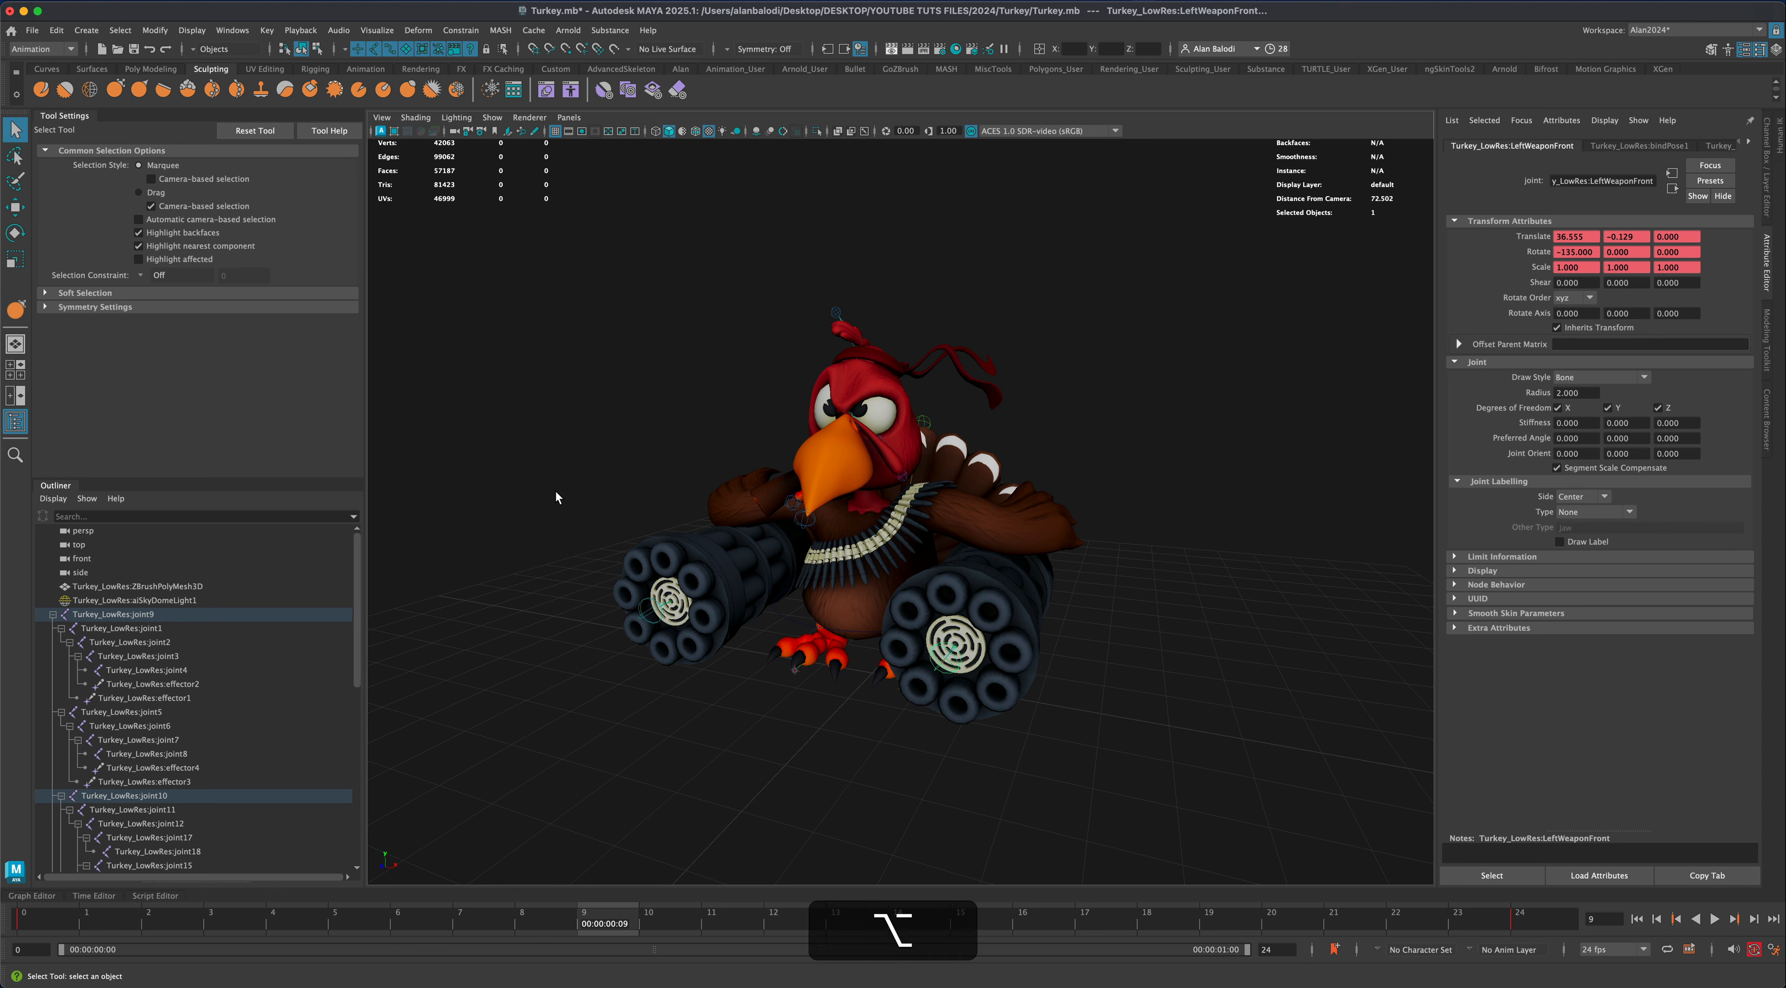
{"action": "left_click_drag", "start_coordinate": [555, 491], "coordinate": [561, 492], "text": "alt"}
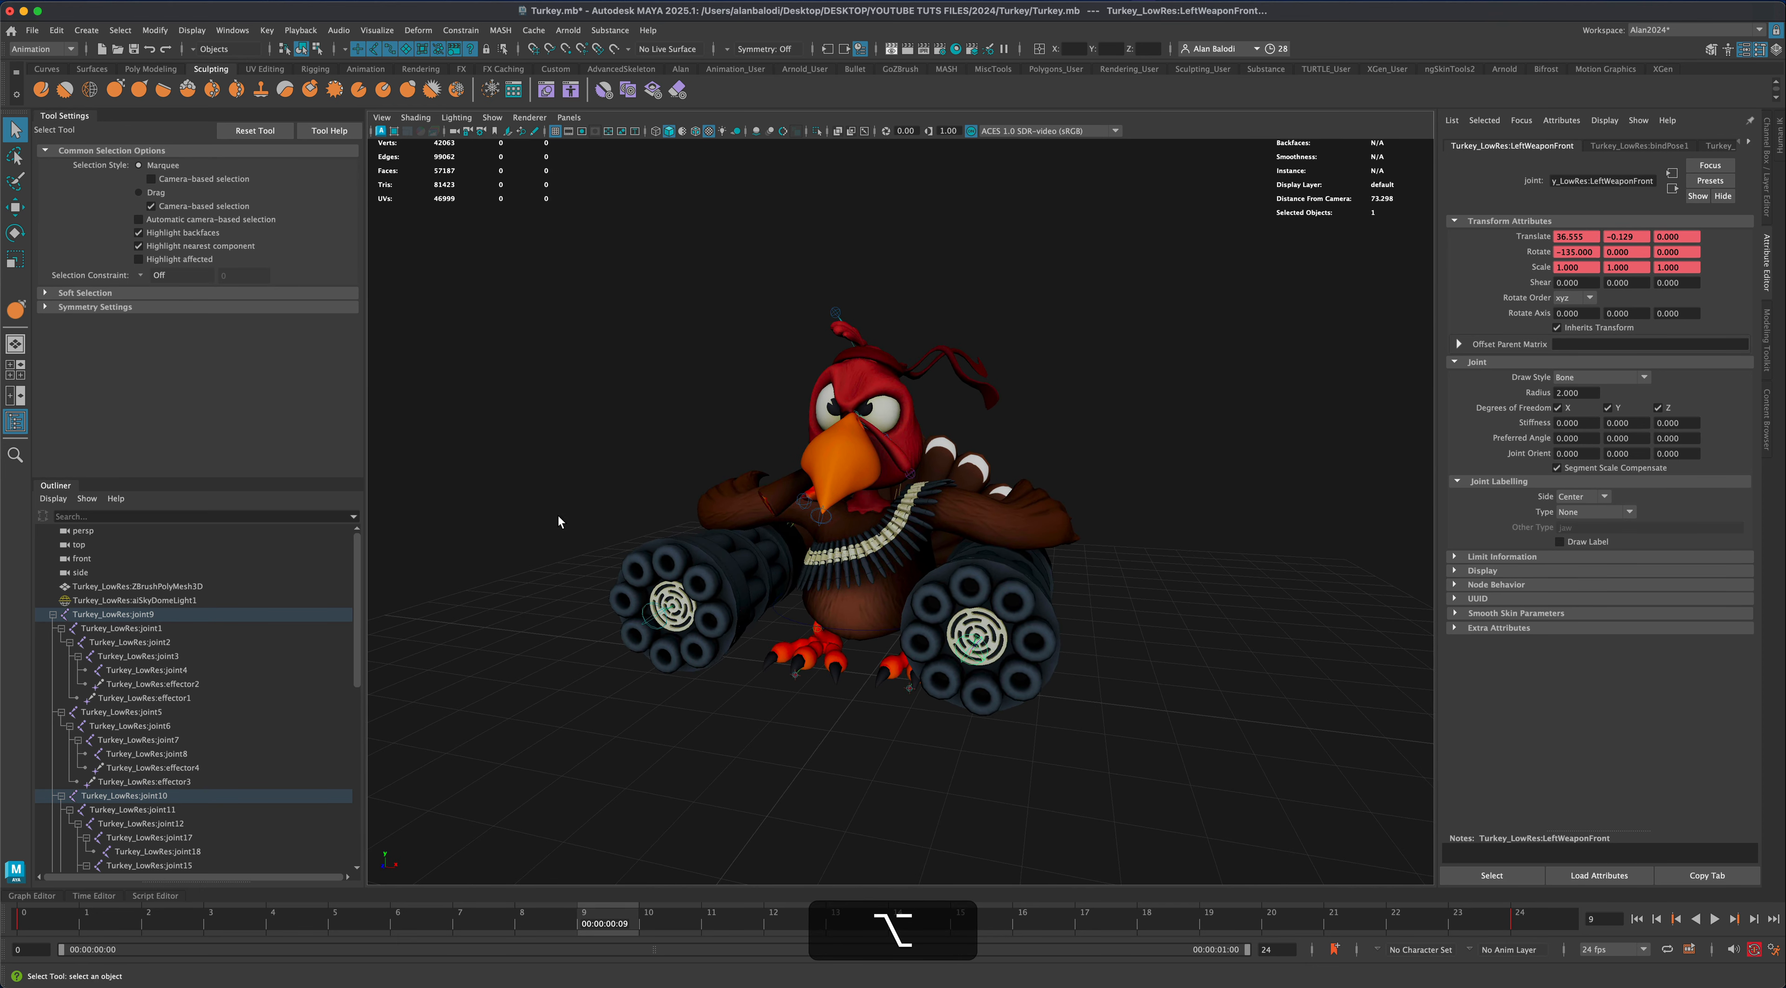
{"action": "middle_click_drag", "start_coordinate": [556, 518], "coordinate": [551, 533], "text": "alt"}
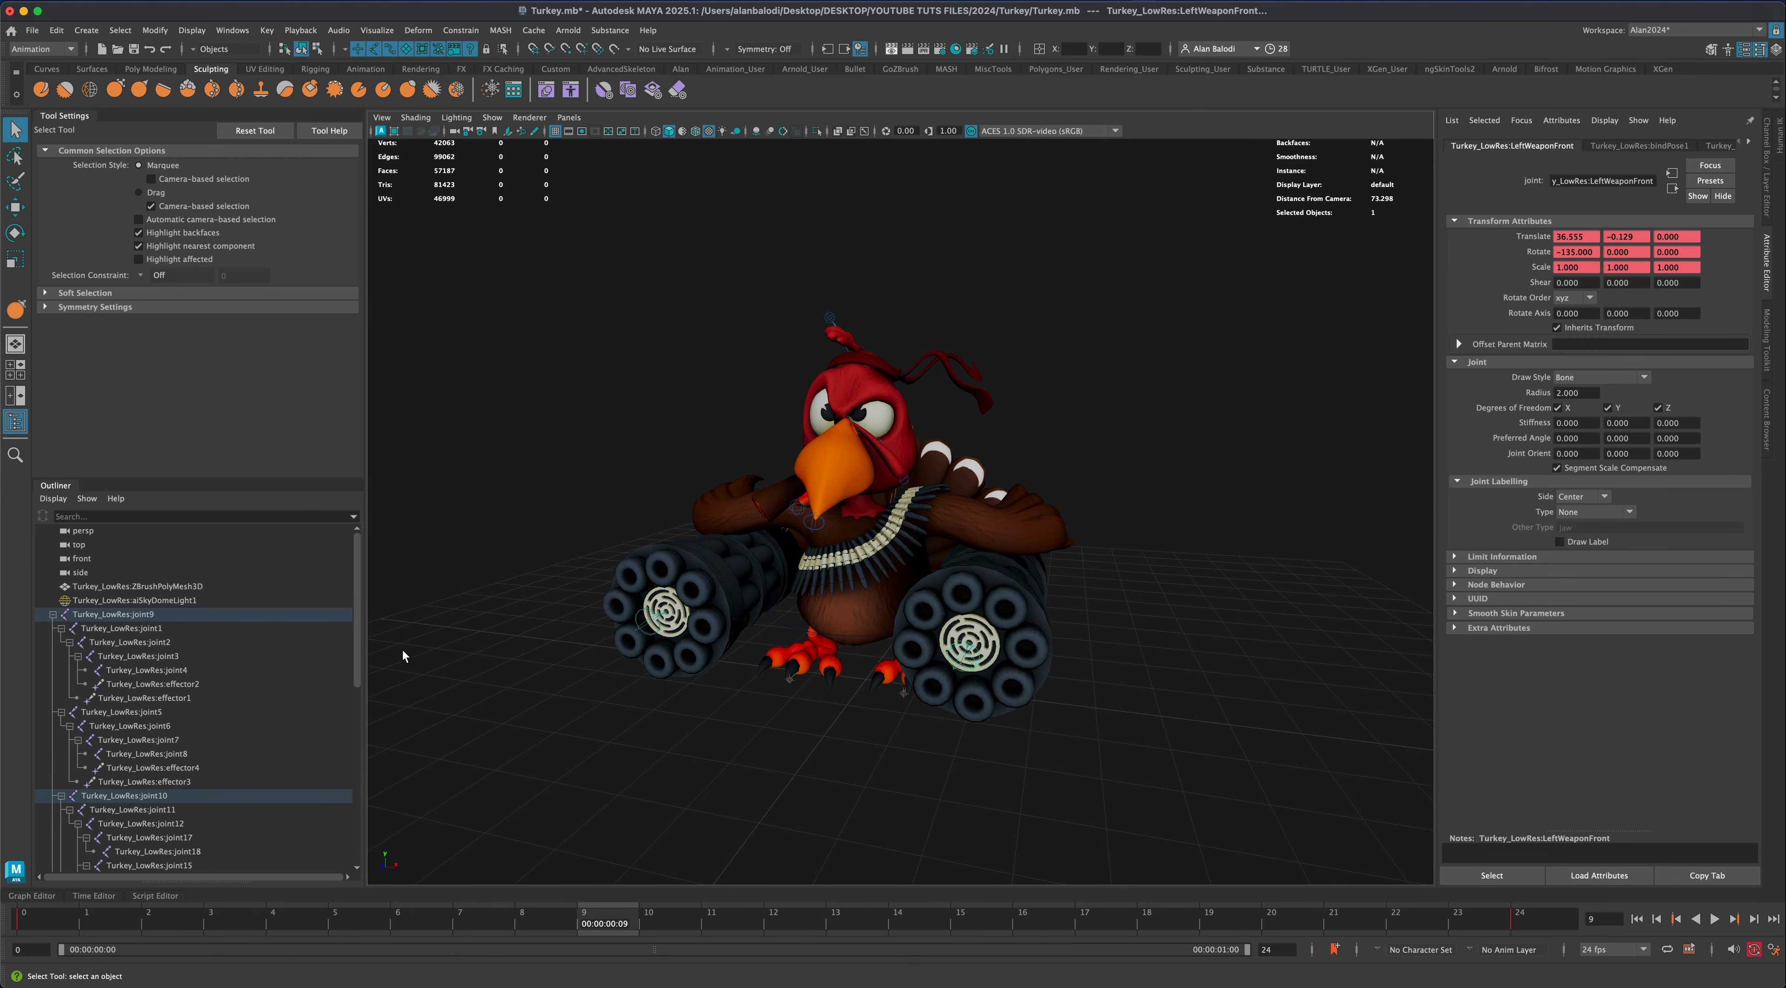
Select the persp camera, key it at frame 0, and adjust the starting camera angle on the turkey
{"action": "left_click", "coordinate": [131, 532]}
{"action": "left_click_drag", "start_coordinate": [636, 793], "coordinate": [655, 791], "text": "alt"}
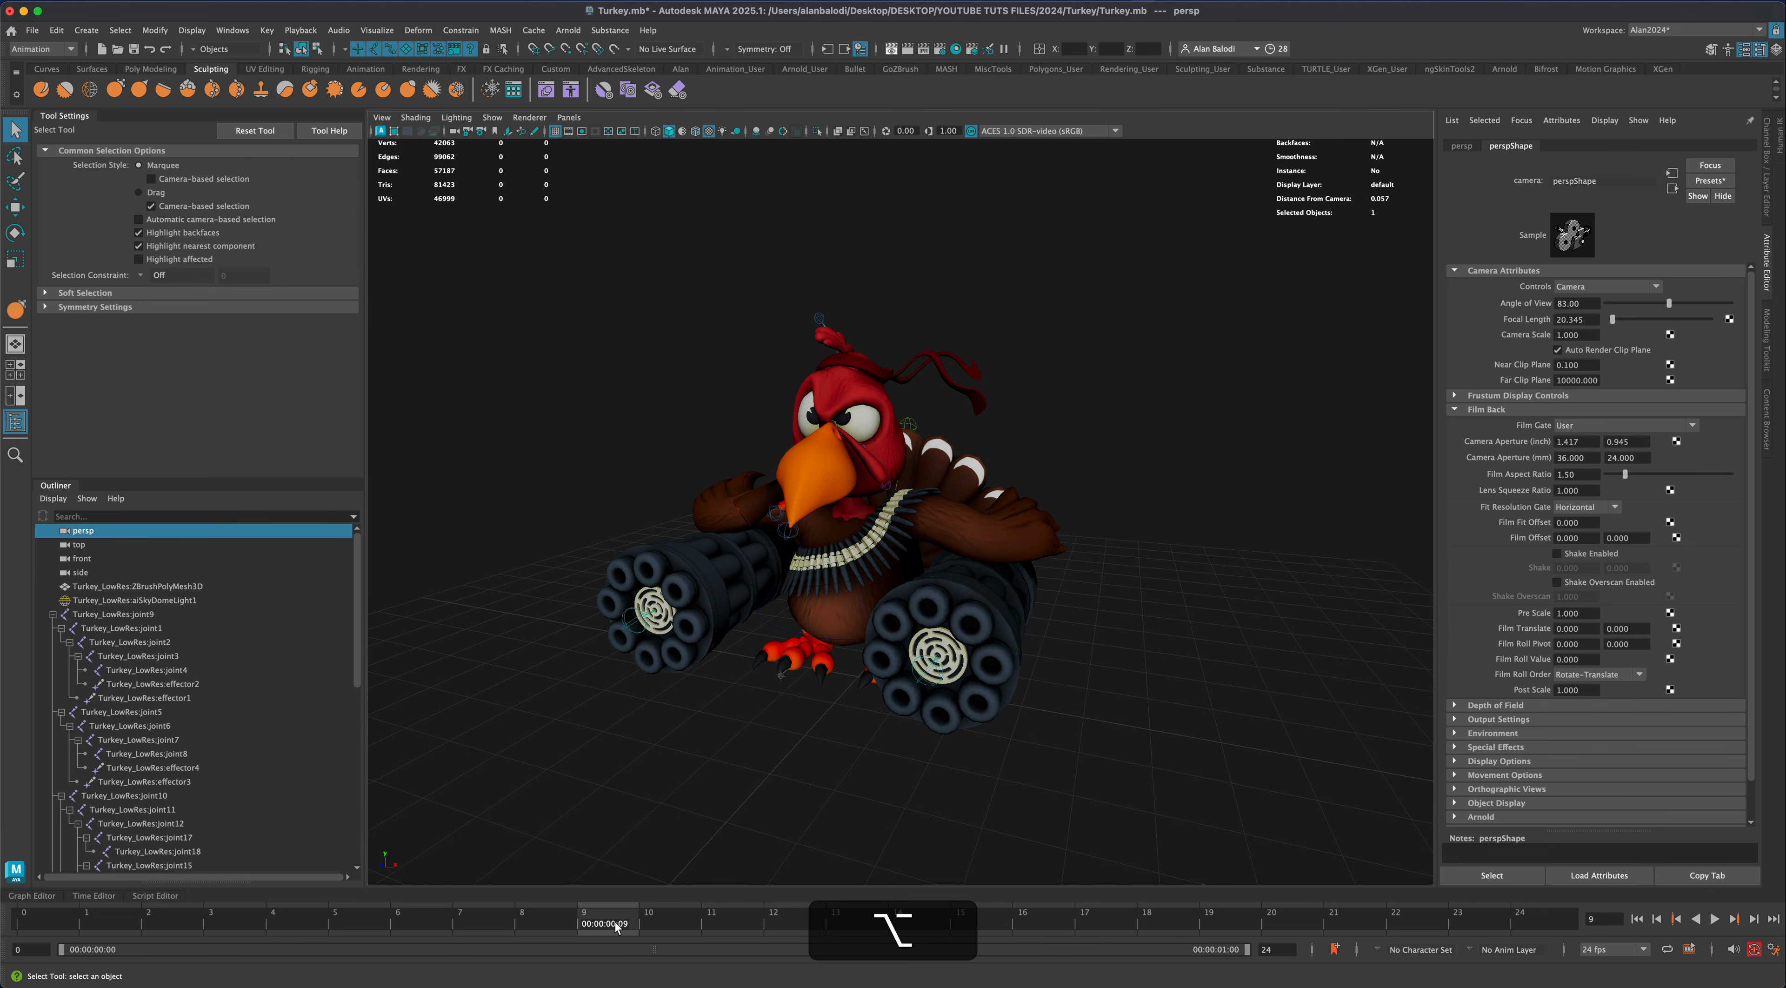
{"action": "left_click_drag", "start_coordinate": [616, 922], "coordinate": [41, 924]}
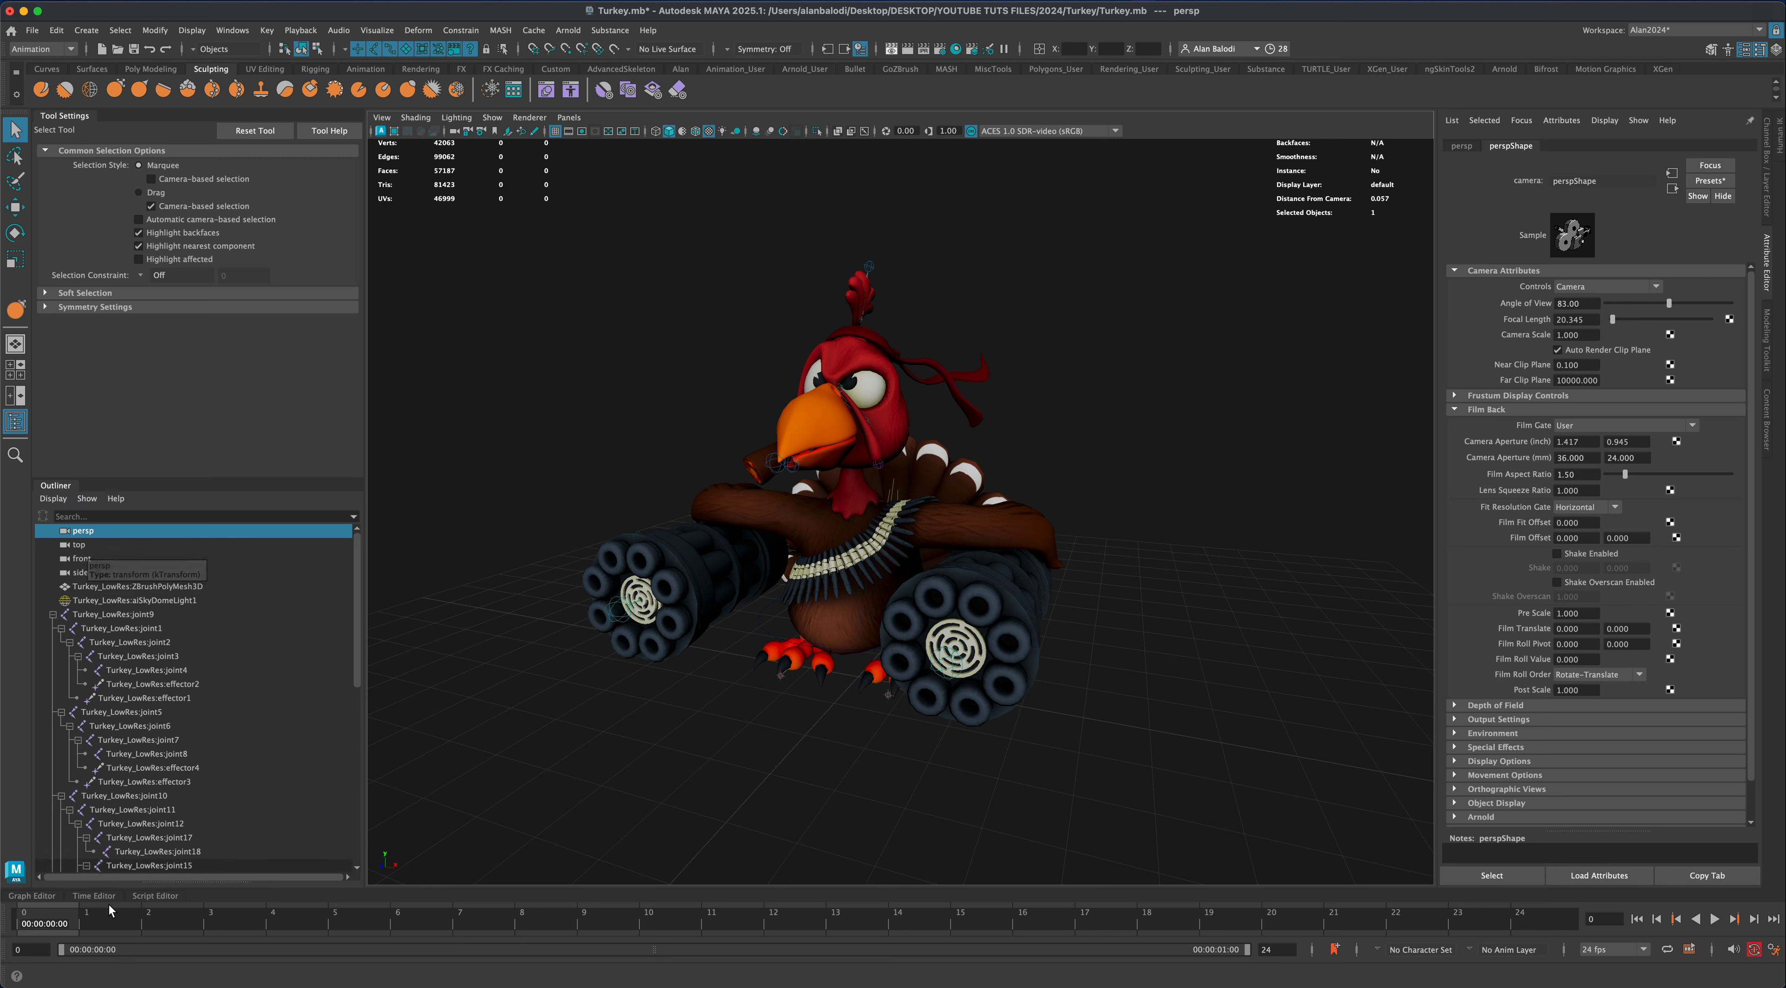
{"action": "key", "text": "s"}
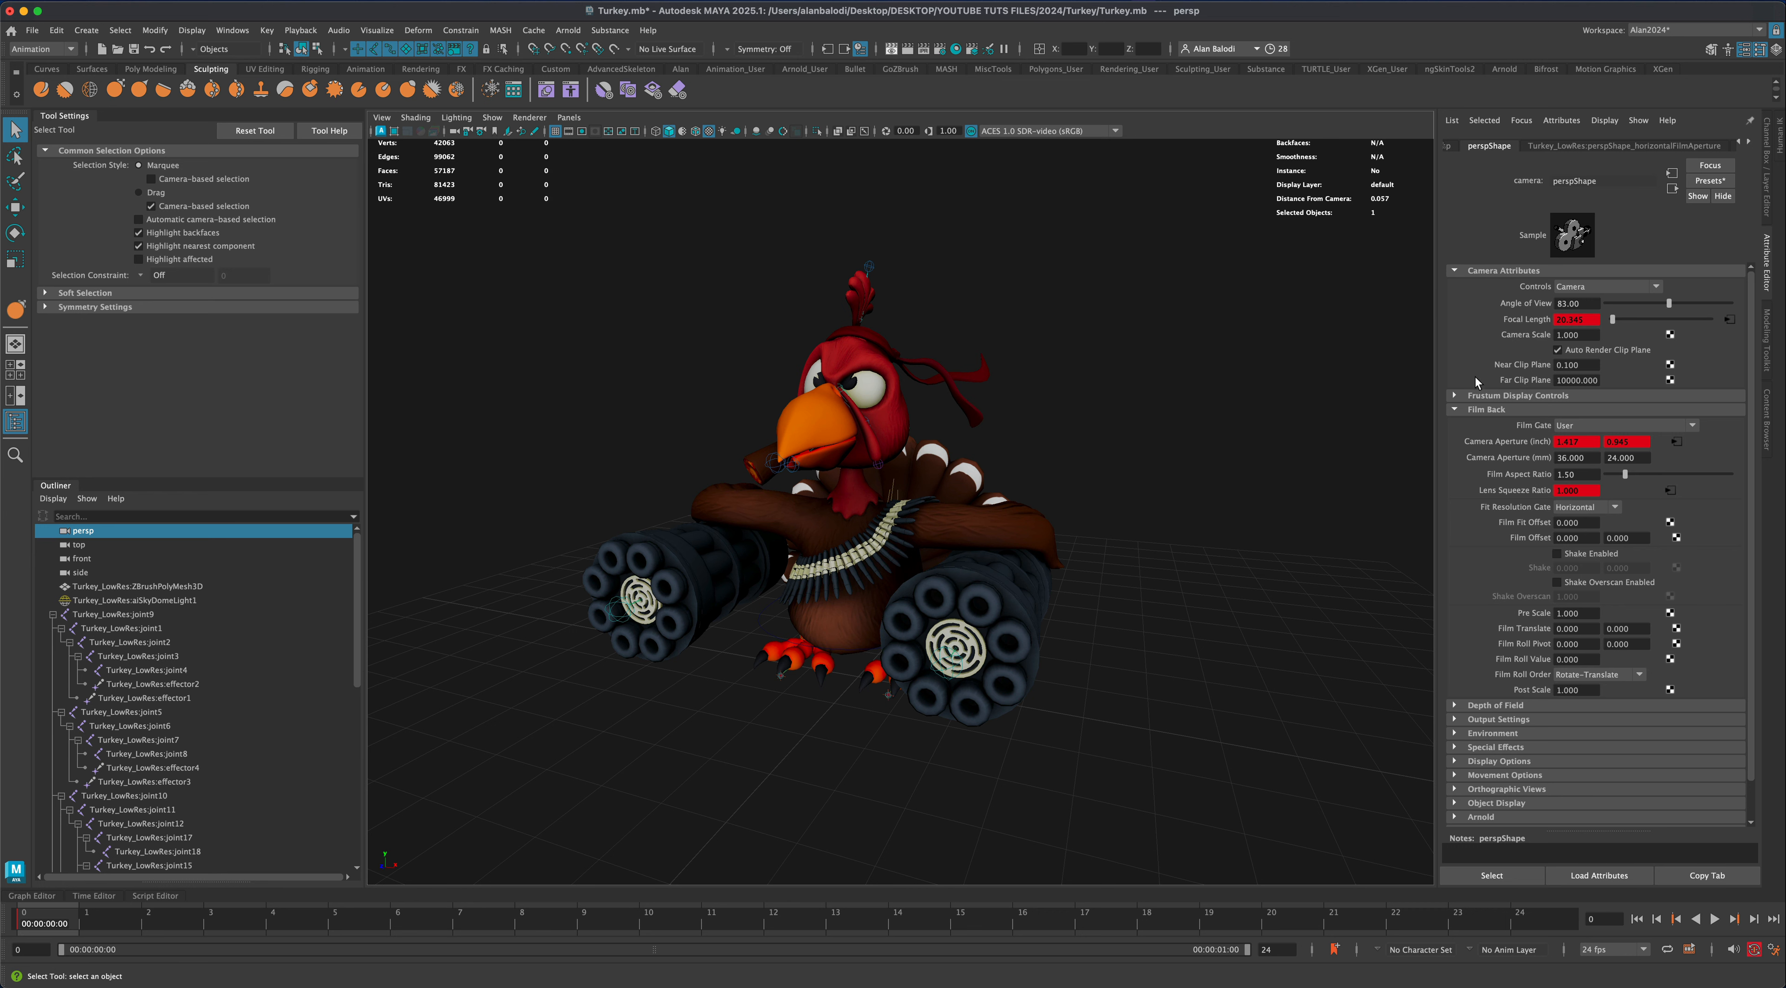
{"action": "left_click_drag", "start_coordinate": [737, 682], "coordinate": [770, 725], "text": "alt"}
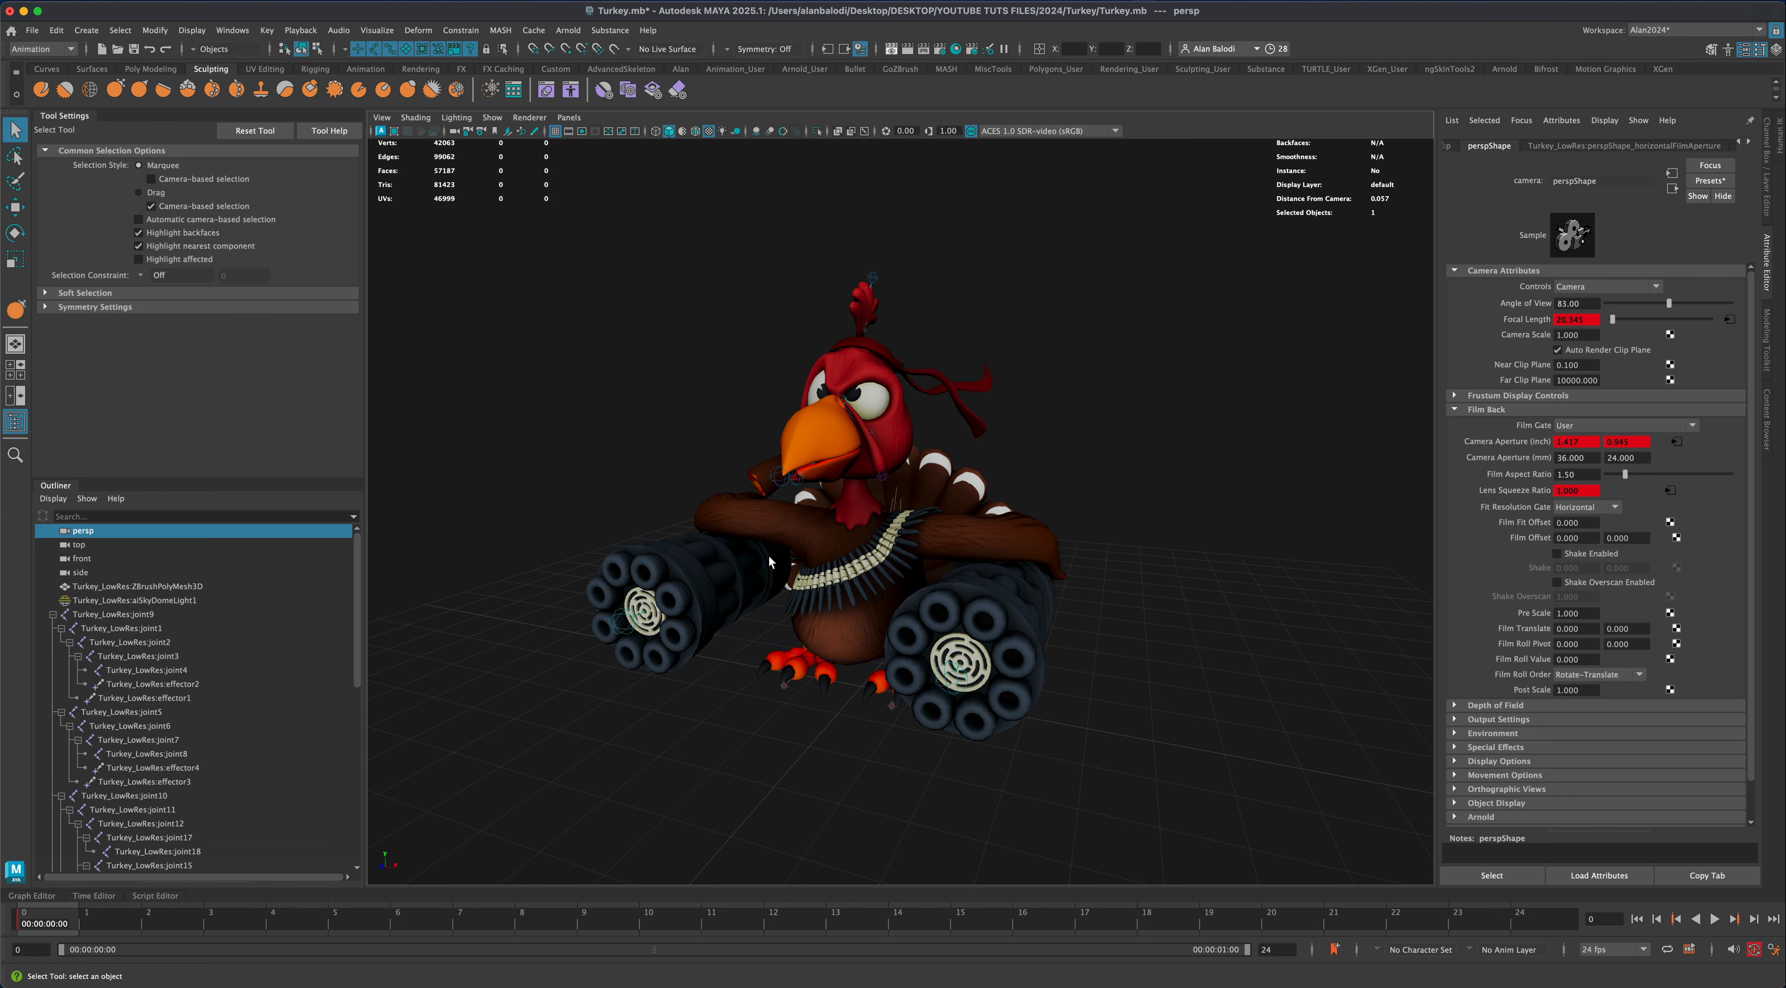
{"action": "left_click_drag", "start_coordinate": [771, 748], "coordinate": [825, 694], "text": "alt"}
{"action": "left_click_drag", "start_coordinate": [916, 536], "coordinate": [1119, 557], "text": "alt"}
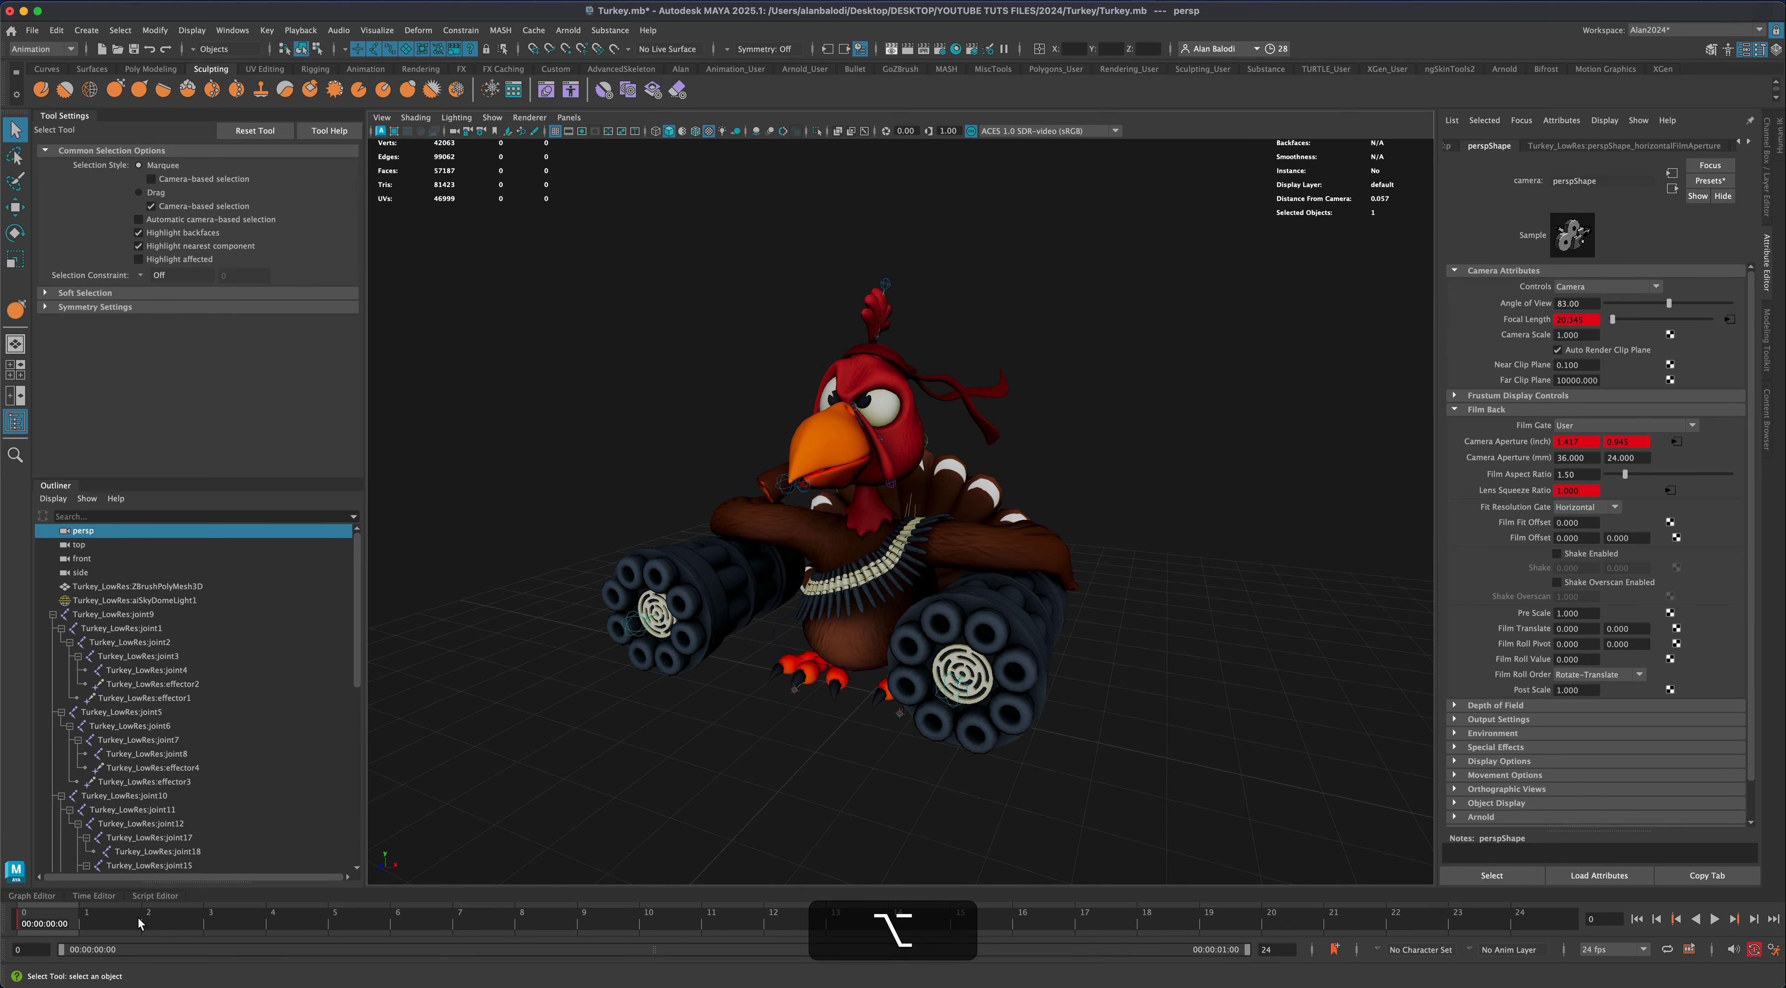
Shift the persp camera slightly at frames 3 and 6 to auto-key the start of a camera shake
{"action": "key", "text": "alt+v"}
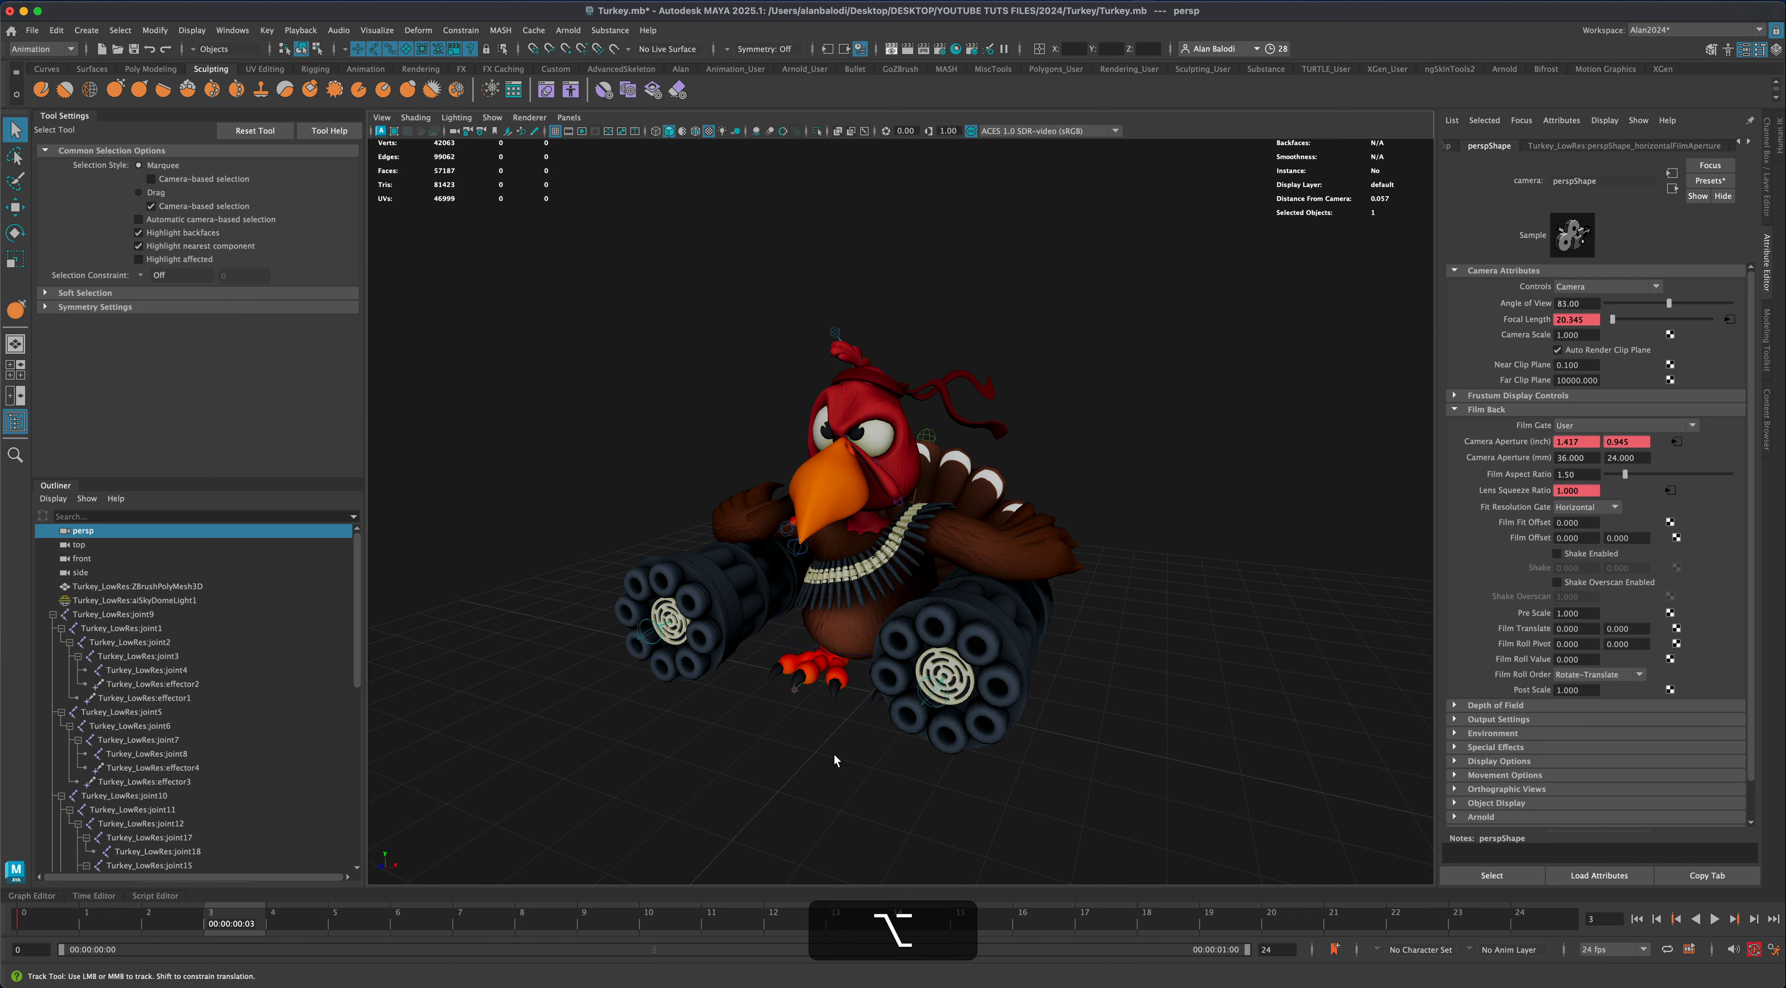
{"action": "middle_click_drag", "start_coordinate": [832, 759], "coordinate": [828, 751], "text": "alt"}
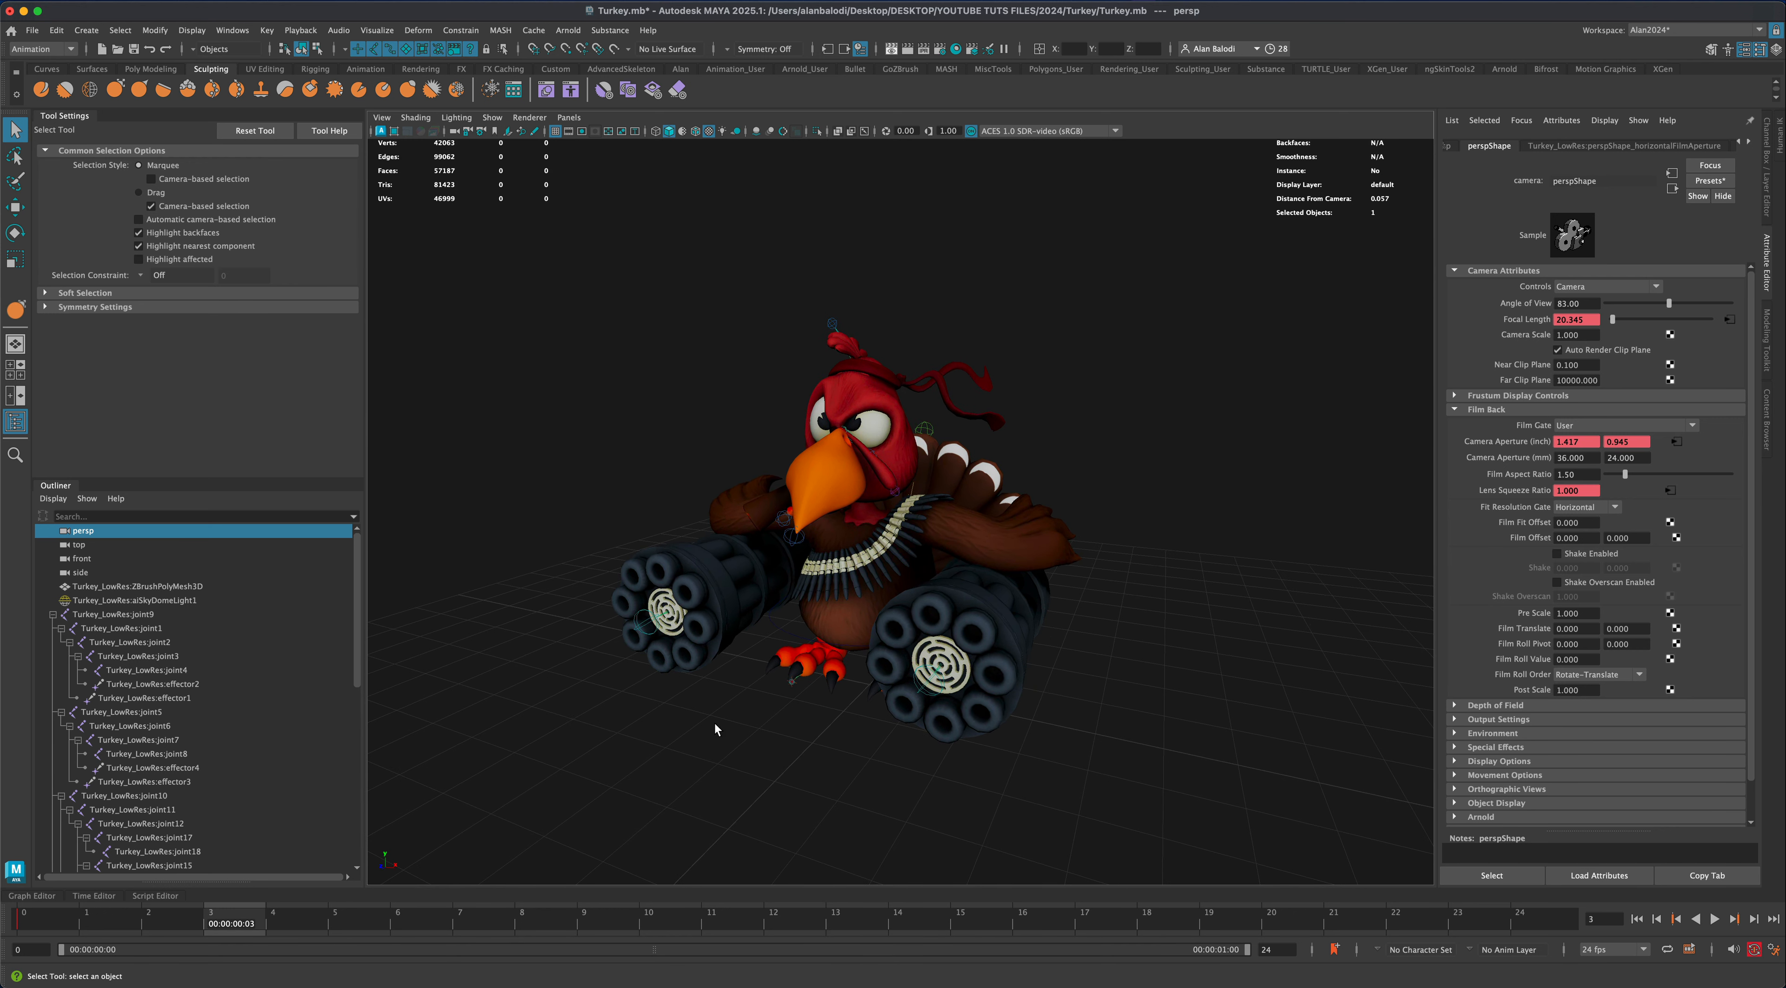
{"action": "left_click_drag", "start_coordinate": [700, 722], "coordinate": [698, 729], "text": "alt"}
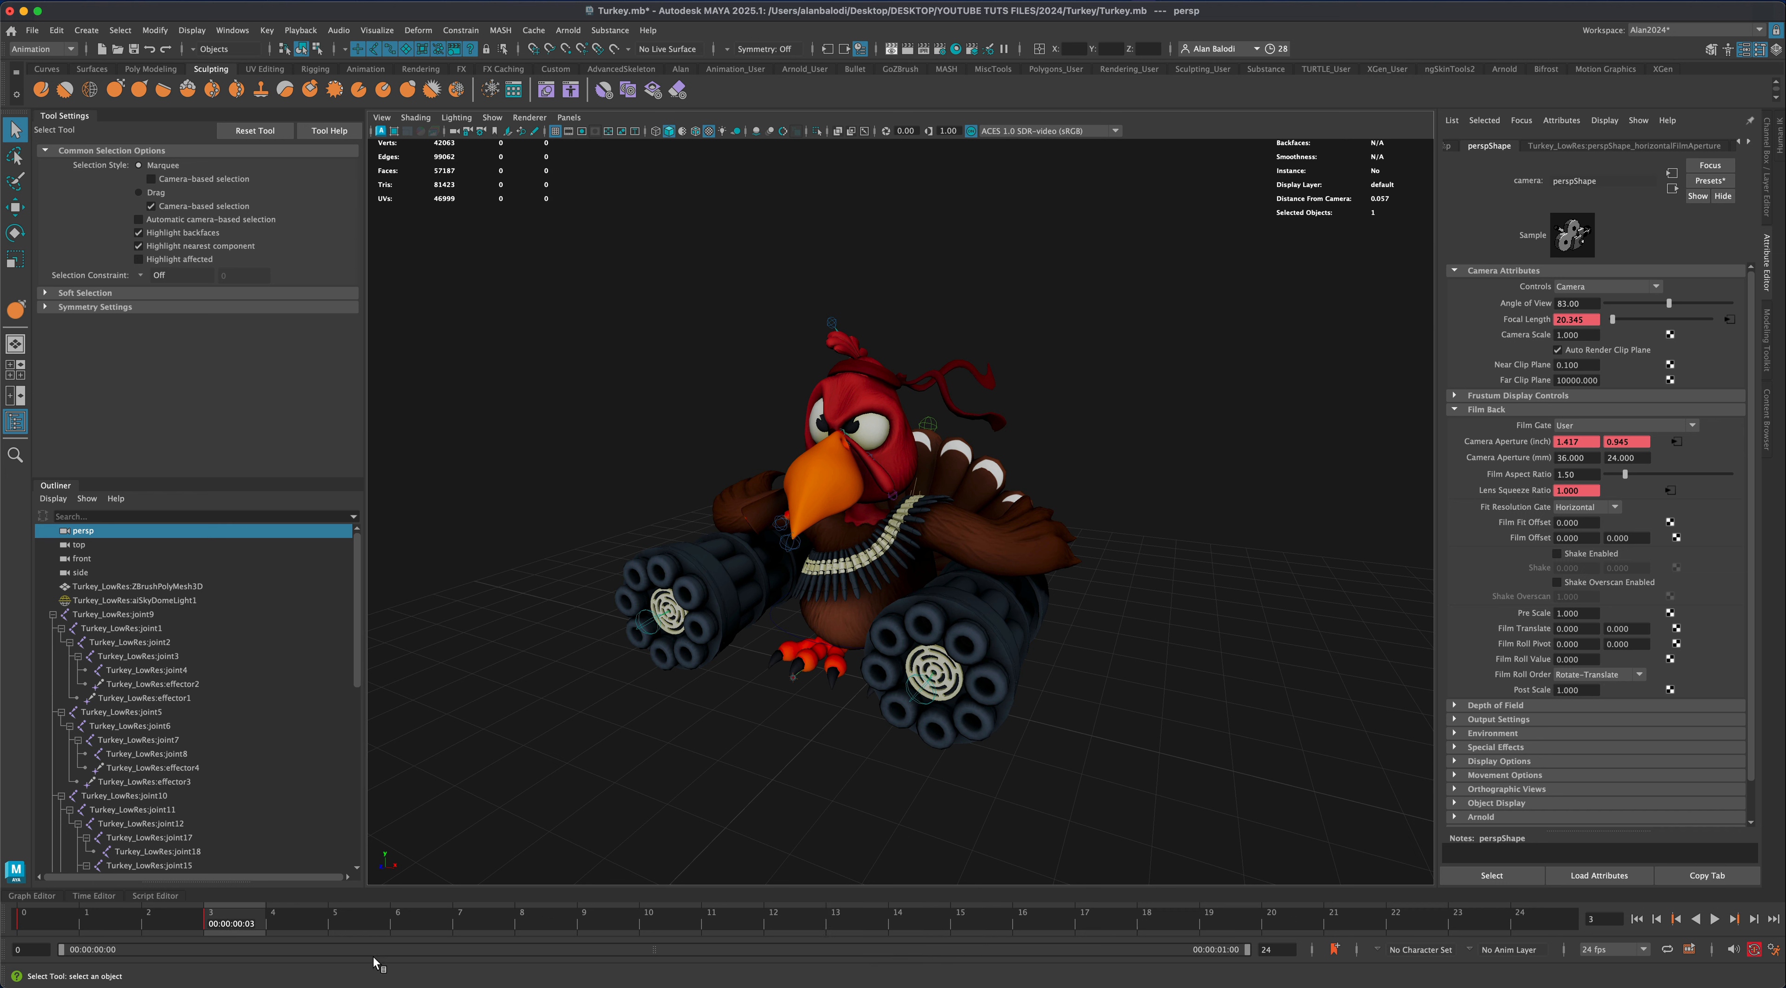
{"action": "left_click_drag", "start_coordinate": [226, 923], "coordinate": [419, 919]}
{"action": "left_click_drag", "start_coordinate": [619, 821], "coordinate": [620, 820], "text": "alt"}
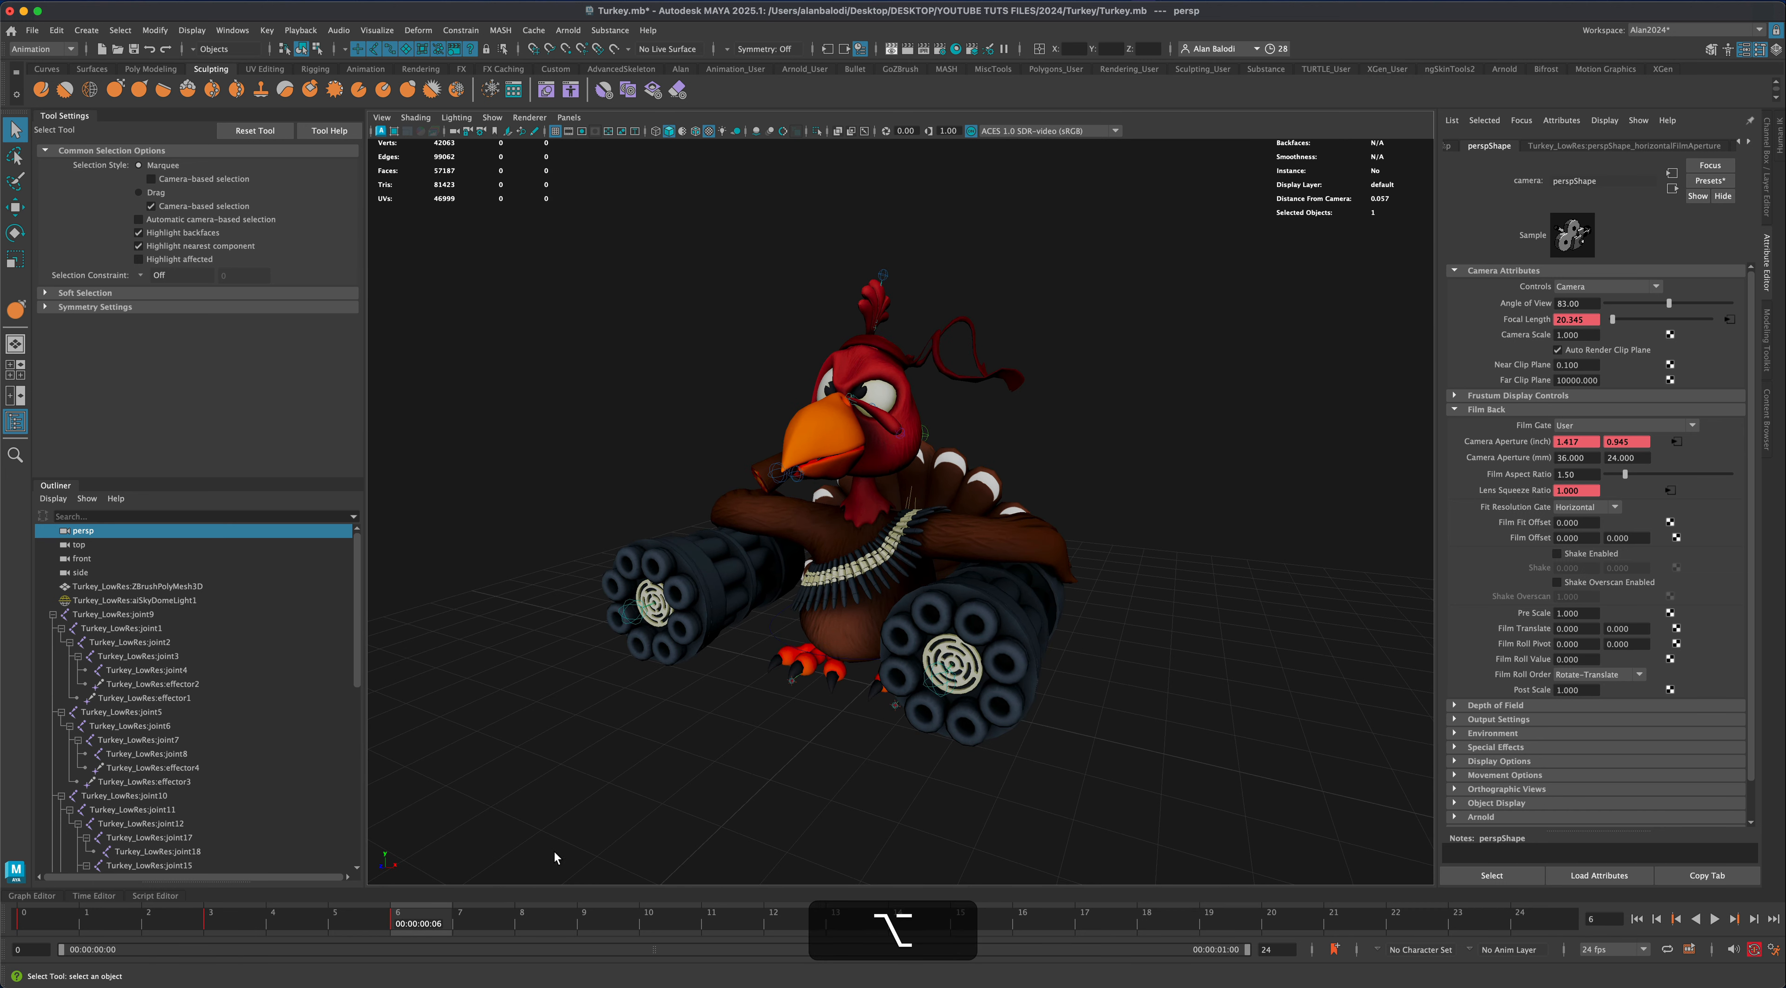
Continue the camera shake by nudging the persp camera's view at frames 9, 13, 17 and 21
{"action": "left_click_drag", "start_coordinate": [431, 916], "coordinate": [610, 914]}
{"action": "left_click_drag", "start_coordinate": [689, 824], "coordinate": [701, 819], "text": "alt"}
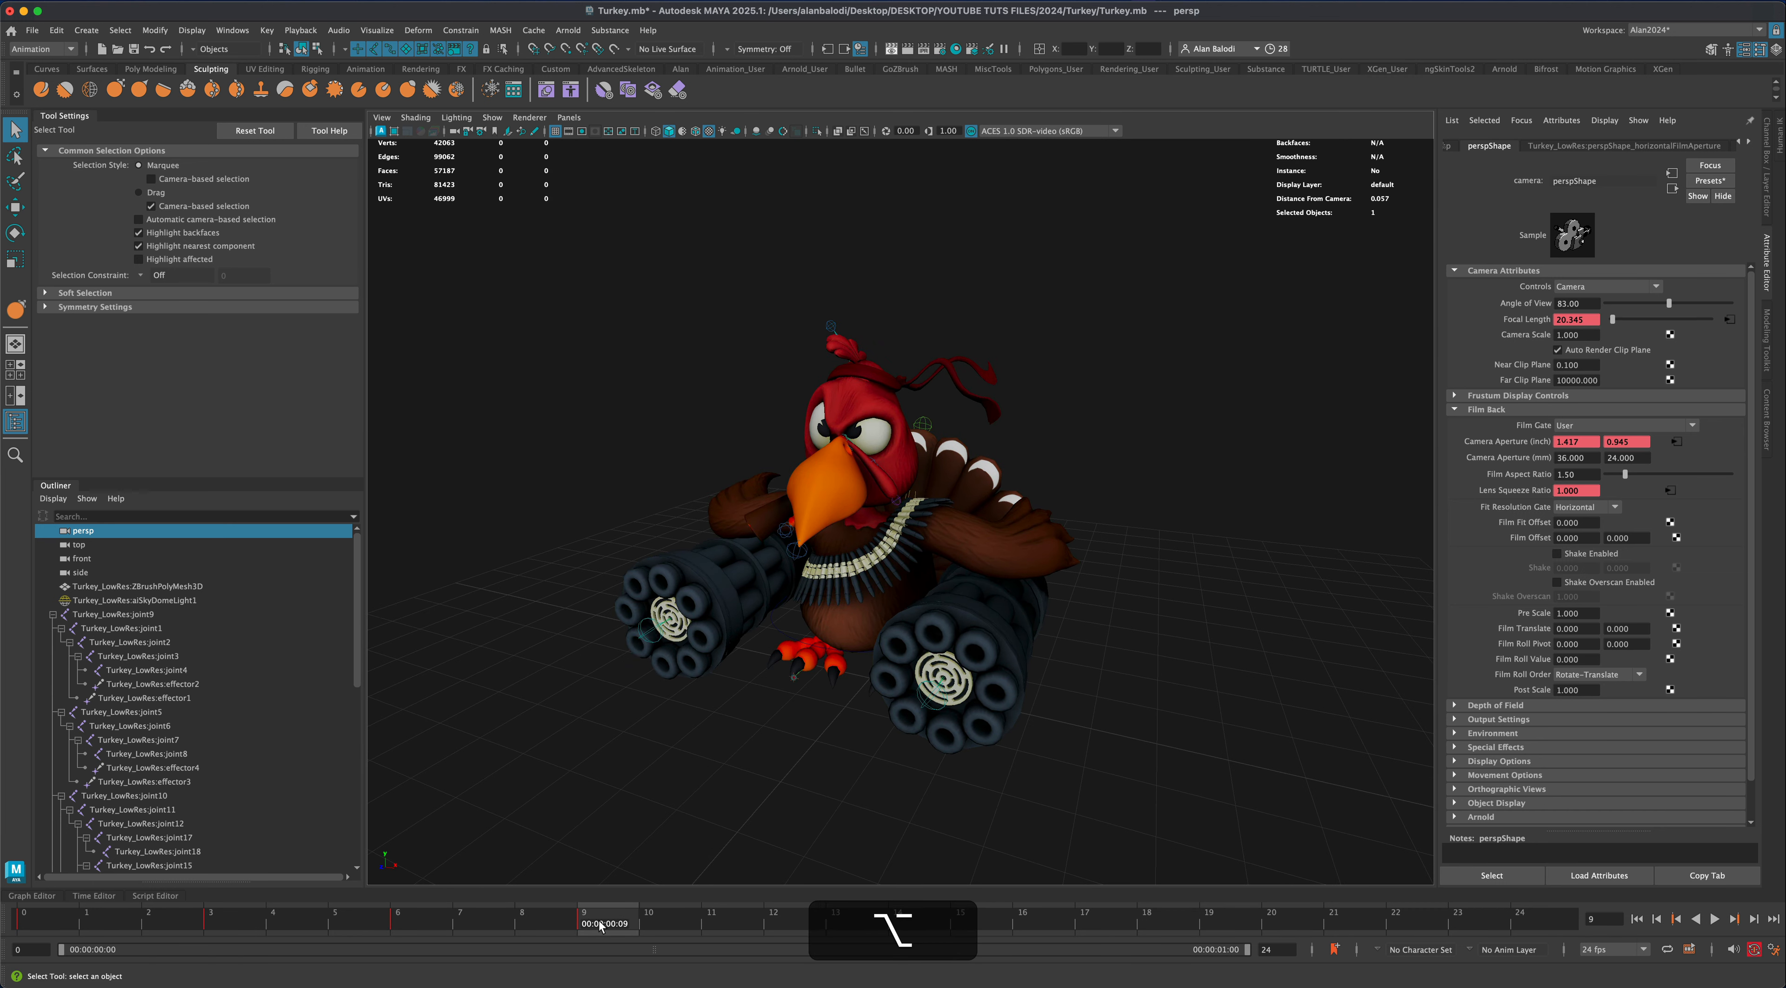
{"action": "left_click_drag", "start_coordinate": [601, 926], "coordinate": [843, 924]}
{"action": "left_click_drag", "start_coordinate": [821, 827], "coordinate": [831, 822], "text": "alt"}
{"action": "left_click_drag", "start_coordinate": [853, 925], "coordinate": [1085, 924]}
{"action": "left_click_drag", "start_coordinate": [989, 826], "coordinate": [1039, 863], "text": "alt"}
{"action": "left_click_drag", "start_coordinate": [1220, 921], "coordinate": [1333, 923]}
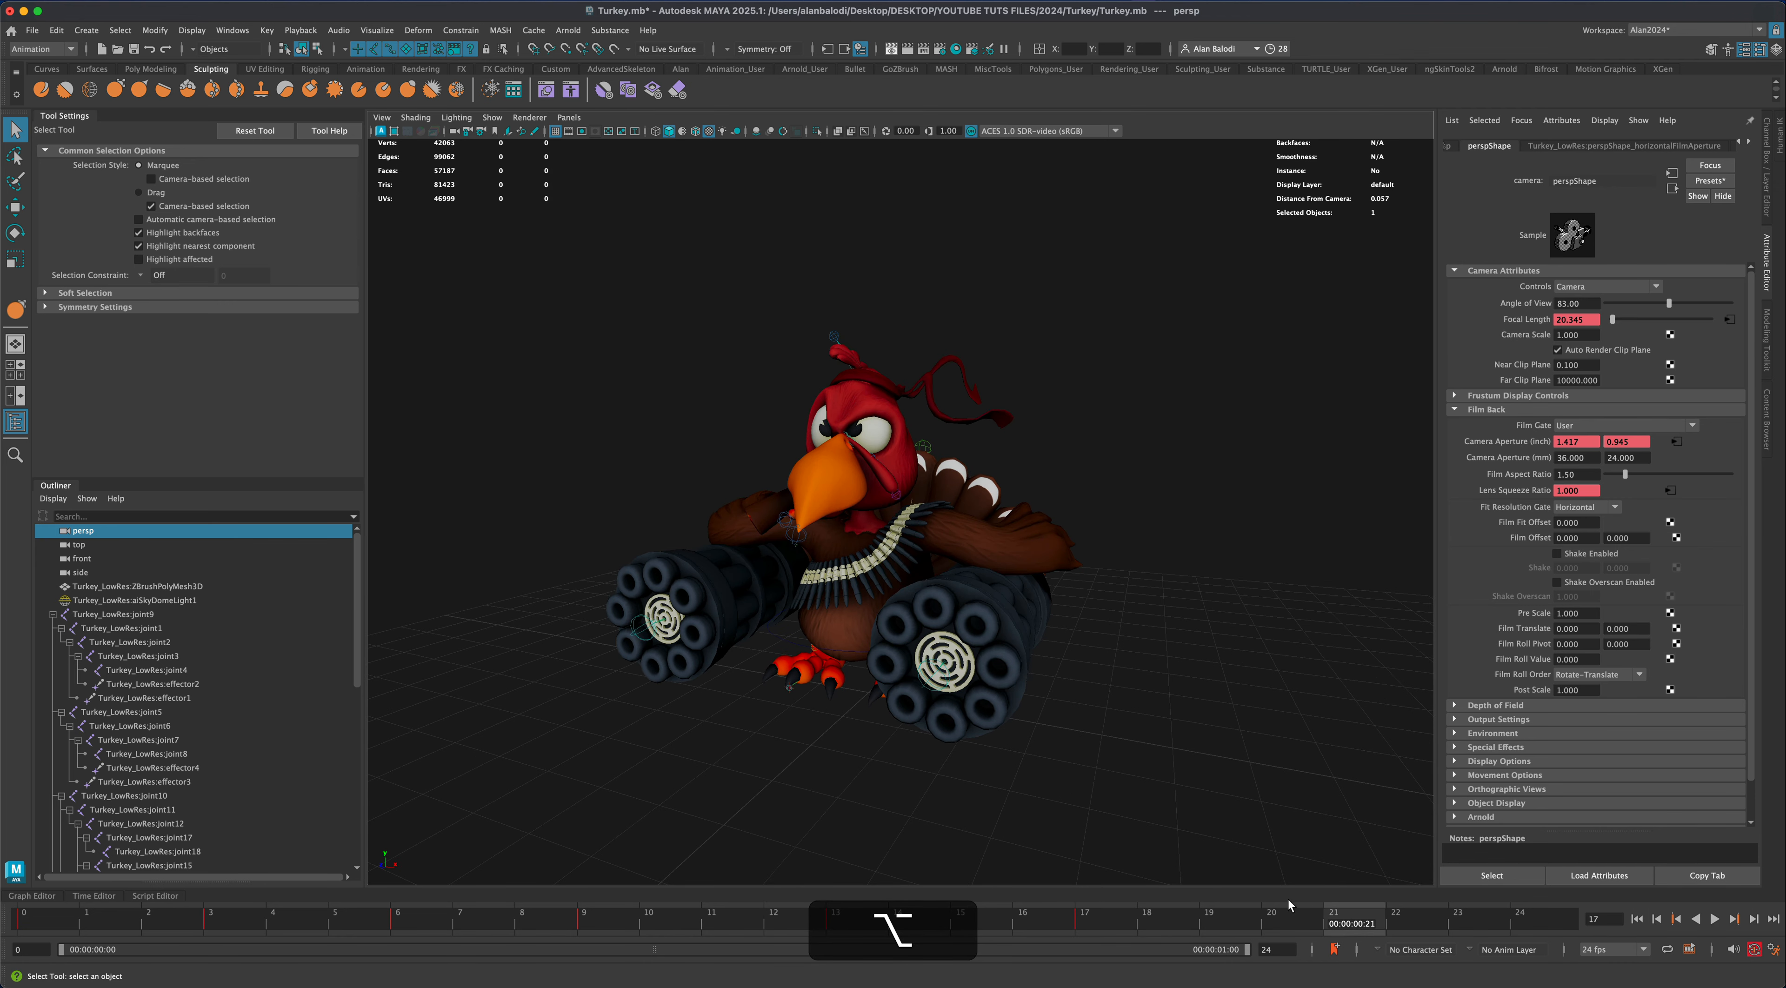
{"action": "left_click_drag", "start_coordinate": [1081, 815], "coordinate": [1108, 804], "text": "alt"}
Copy the persp camera's frame 0 key to frame 24 and start playback of the looping shake
{"action": "left_click", "coordinate": [41, 927]}
{"action": "right_click", "coordinate": [42, 926]}
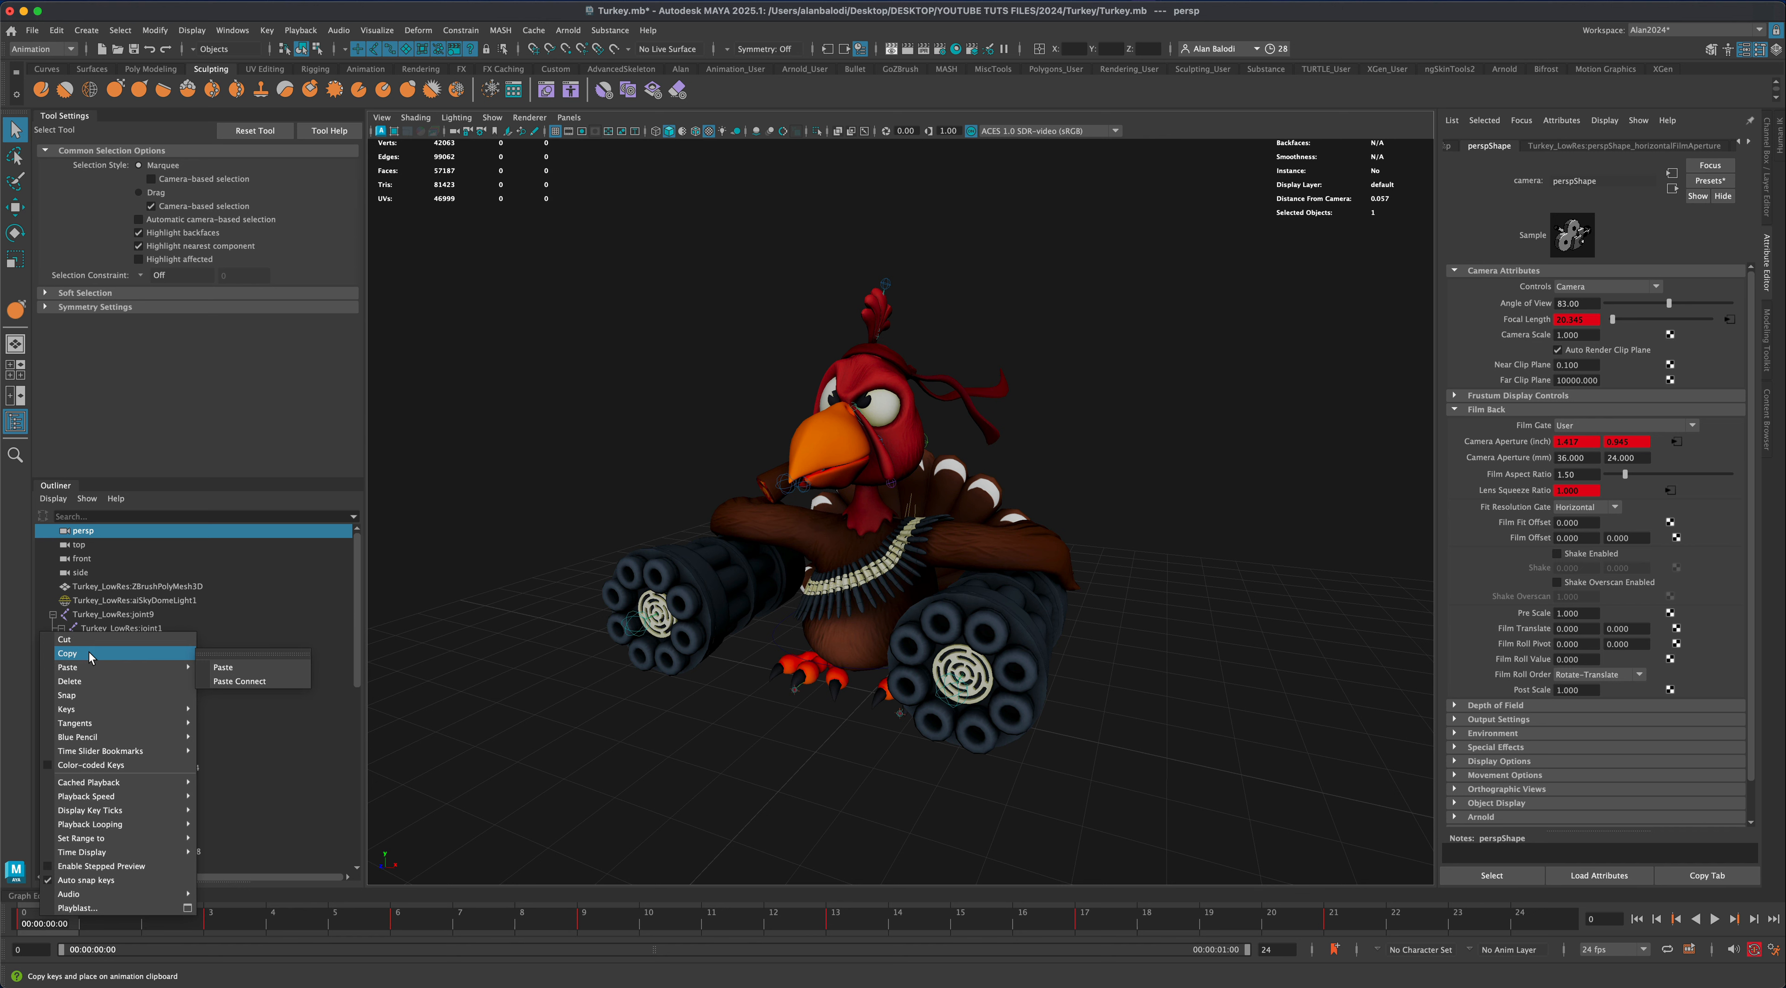
{"action": "left_click", "coordinate": [89, 656]}
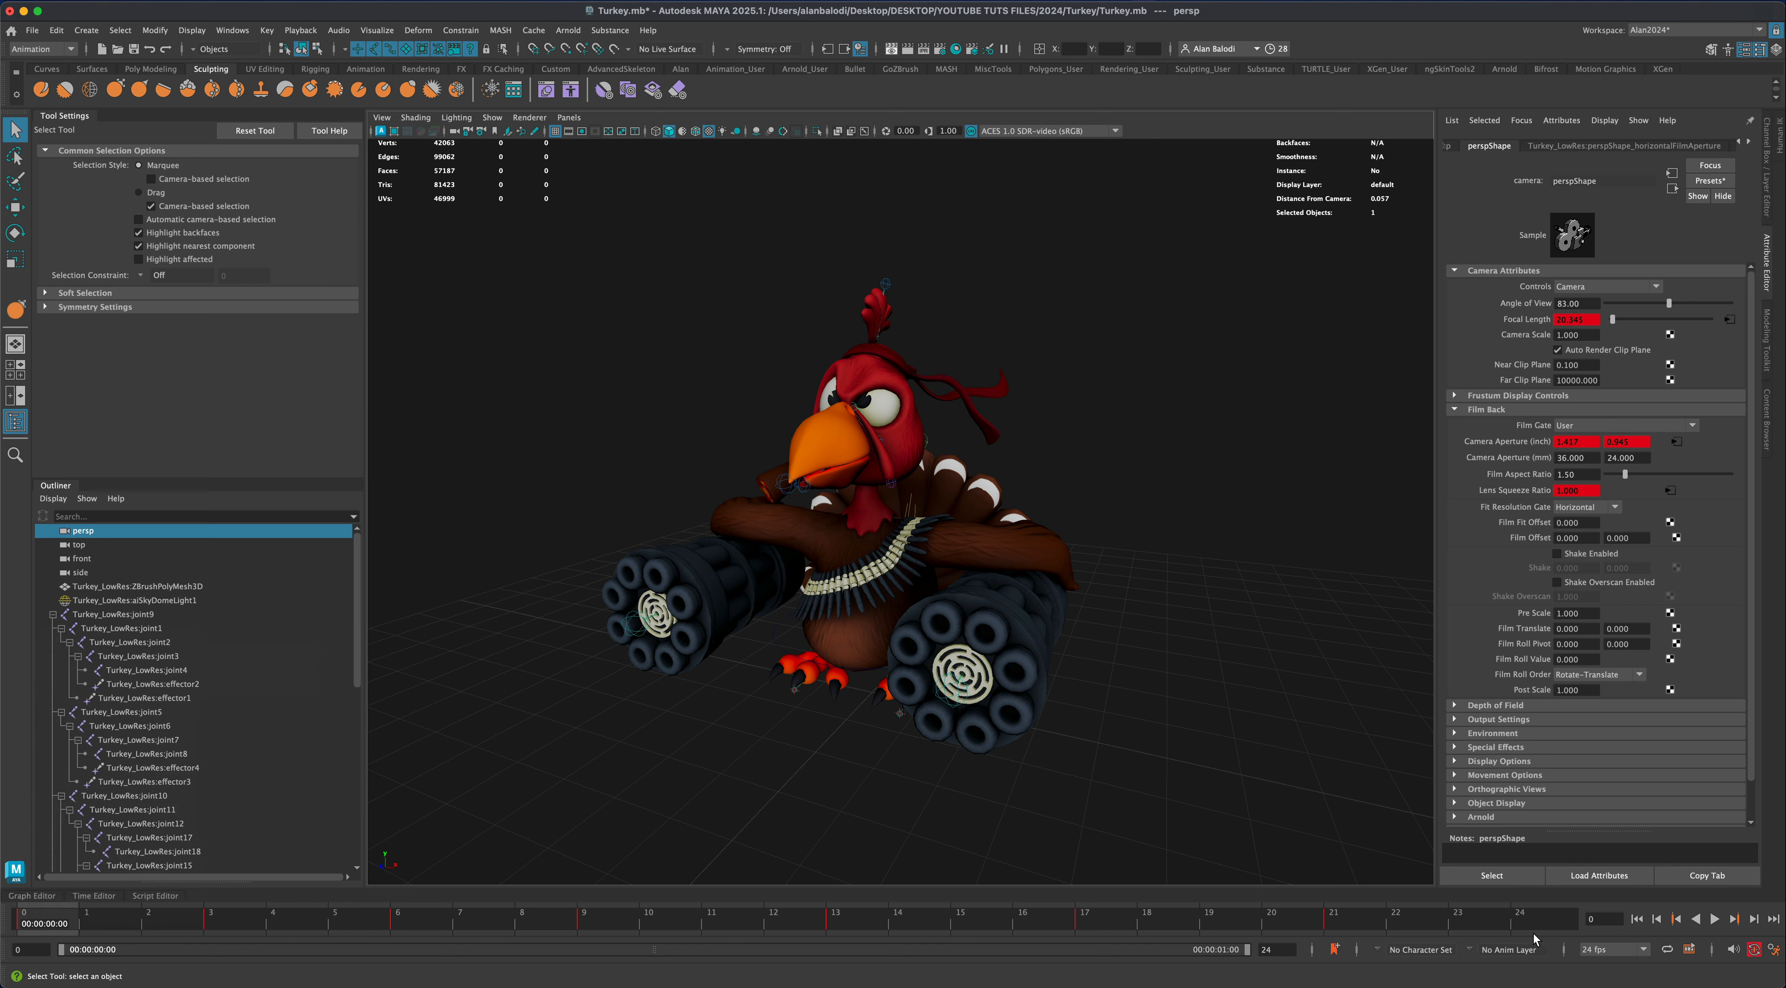
{"action": "left_click", "coordinate": [1535, 928]}
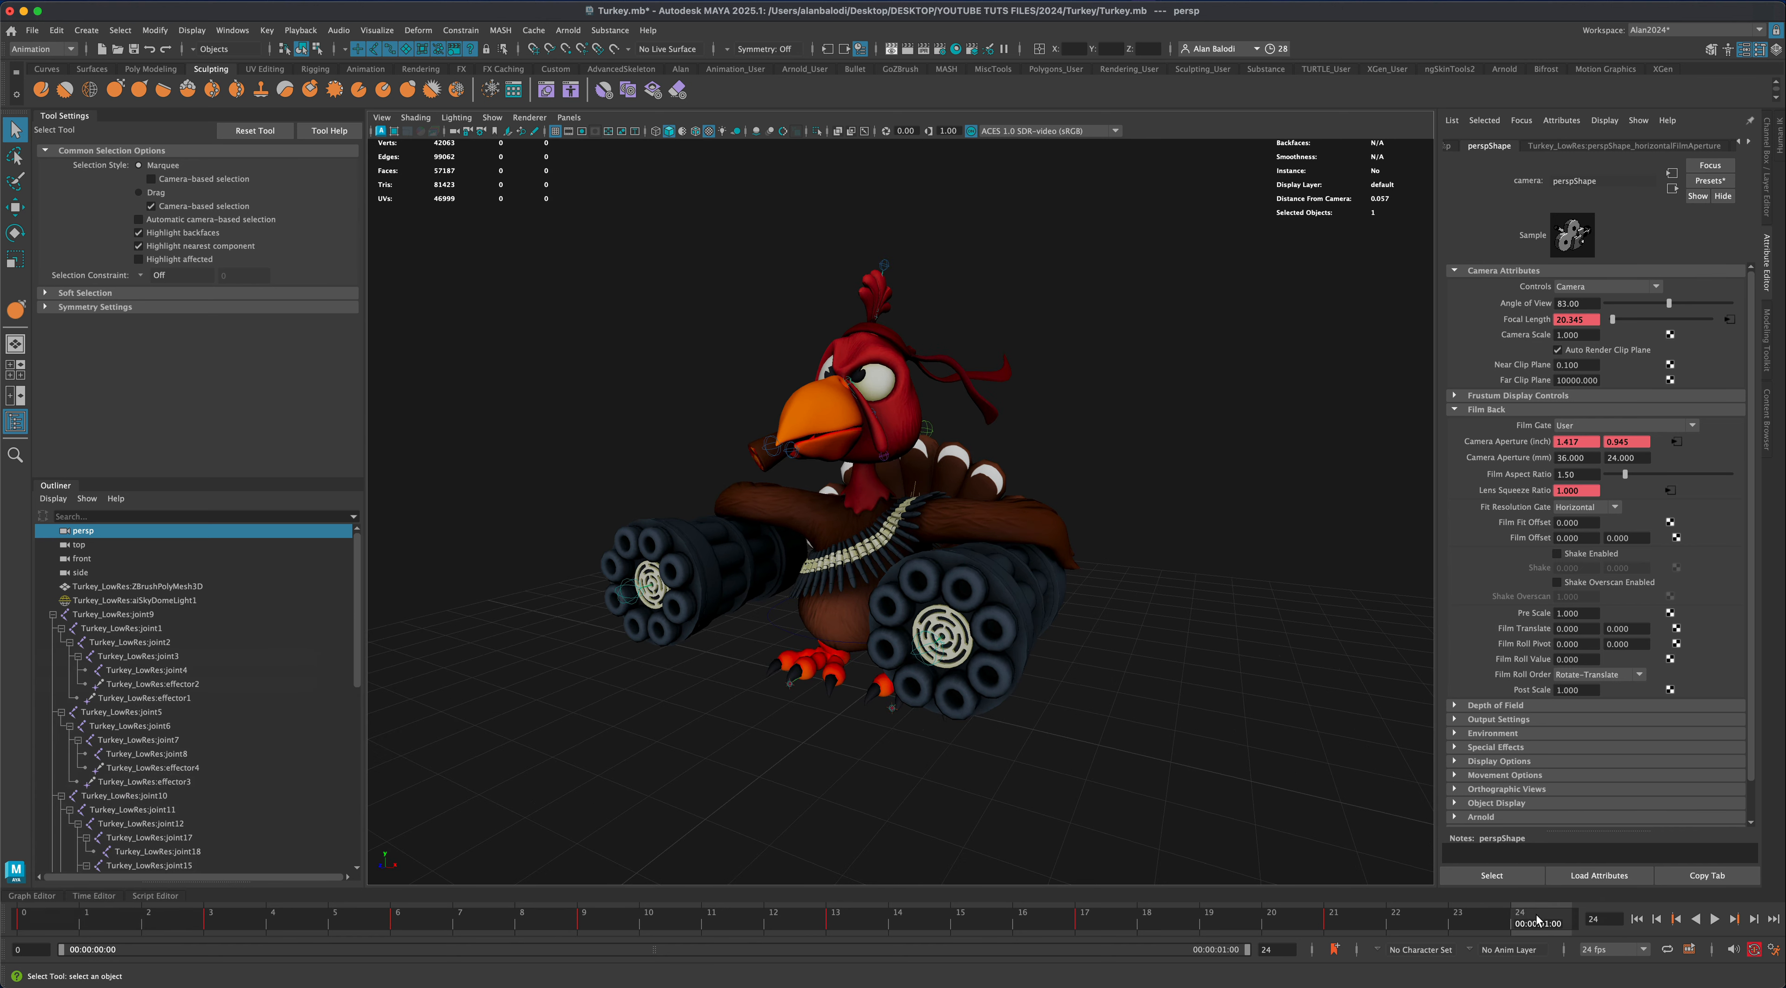
{"action": "right_click", "coordinate": [1535, 928]}
{"action": "mouse_move", "coordinate": [1606, 670]}
{"action": "left_click", "coordinate": [1455, 667]}
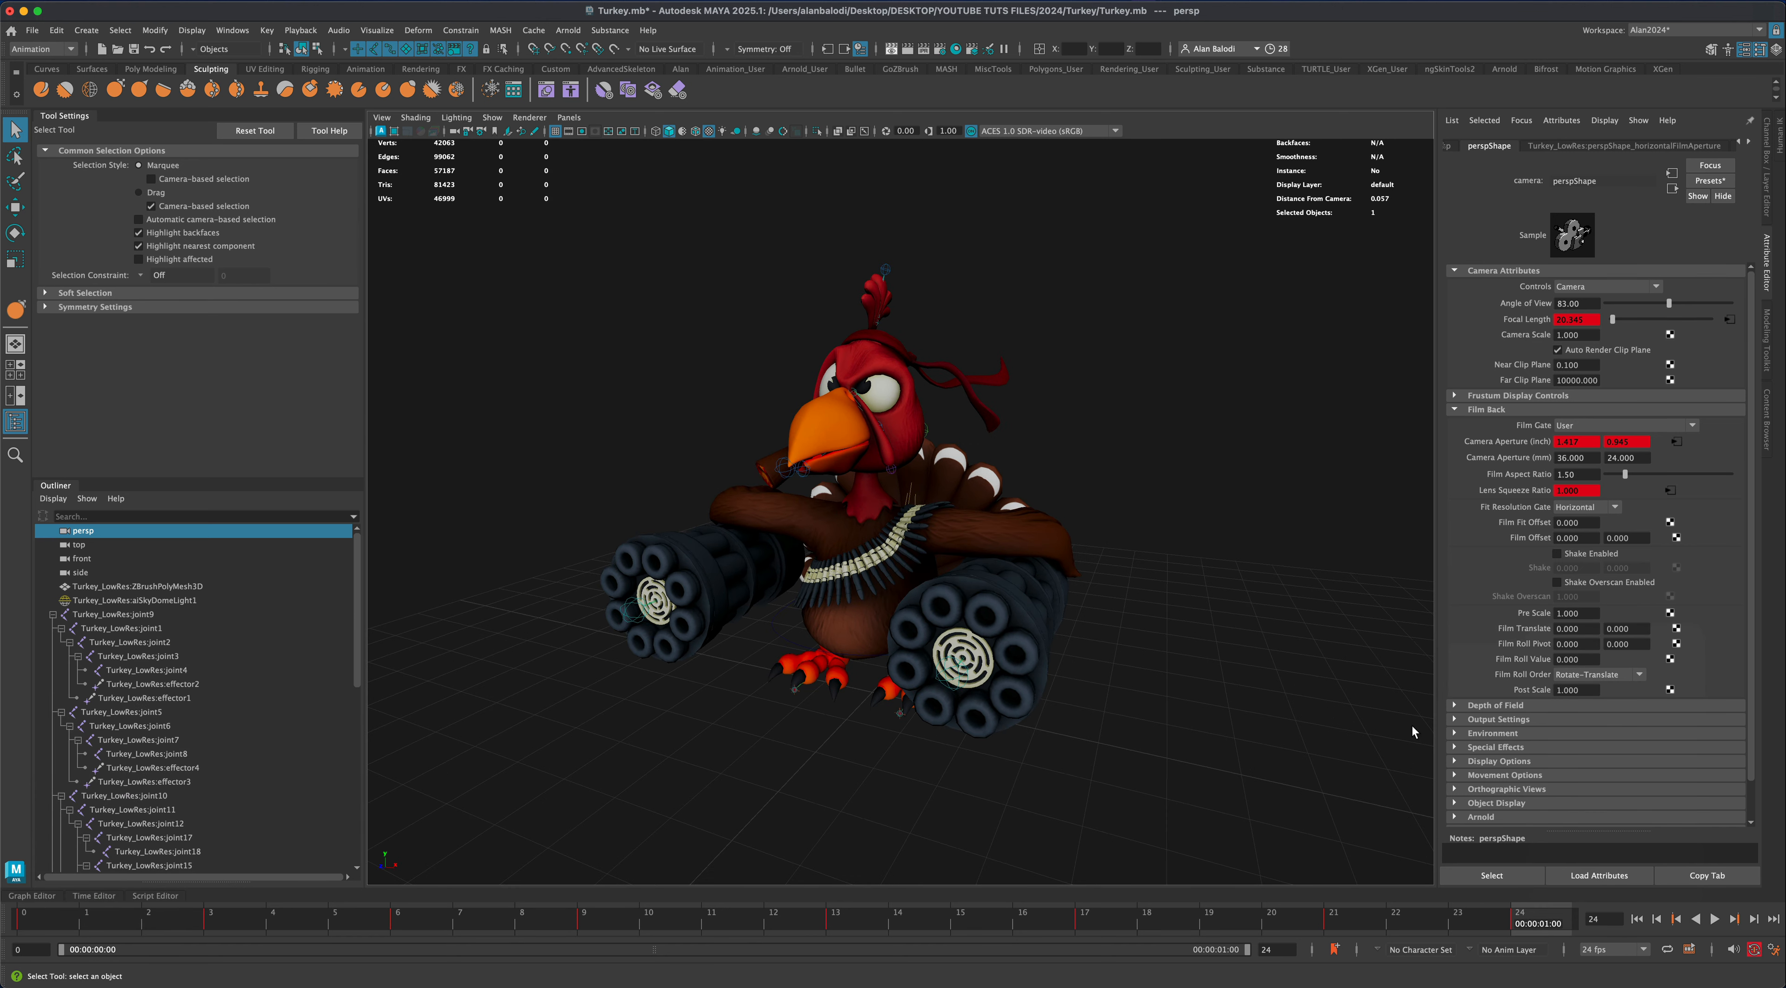
{"action": "left_click", "coordinate": [1714, 918]}
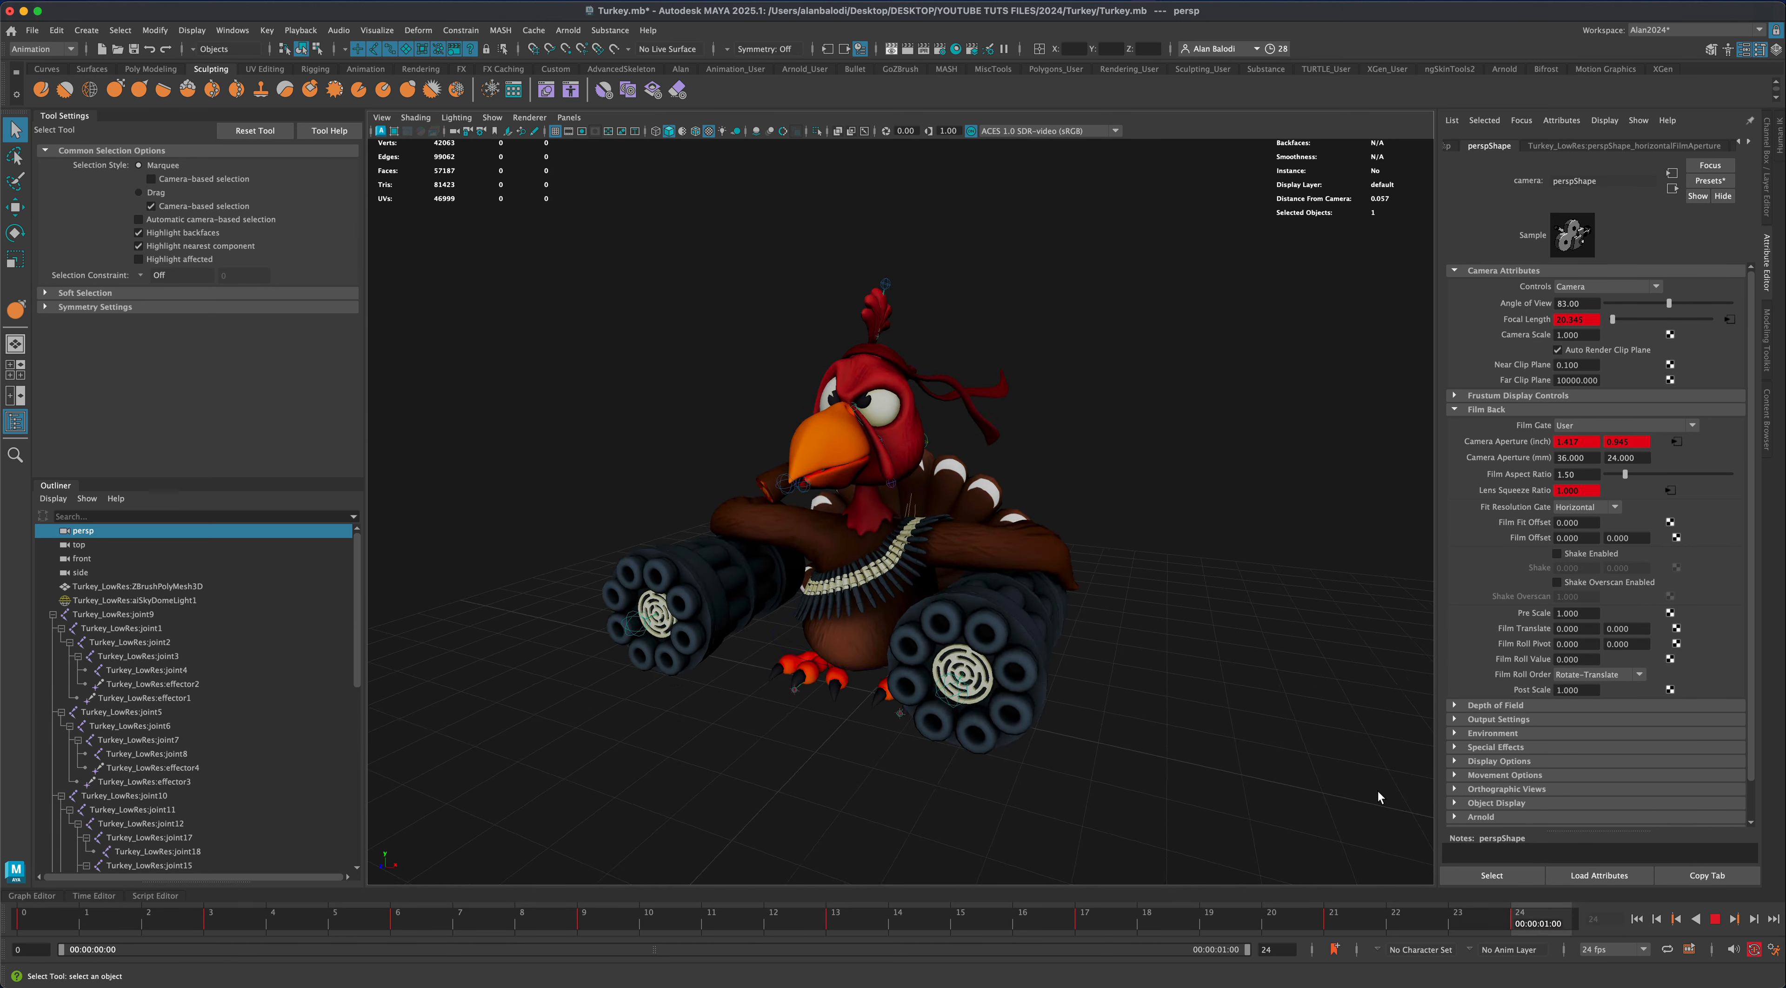